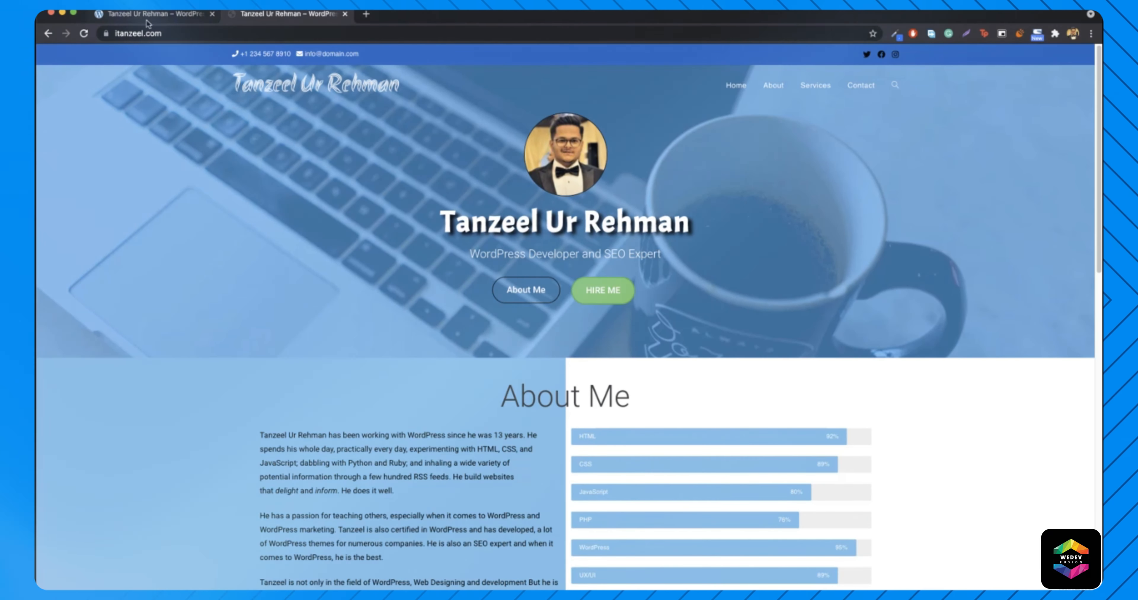
# - Switch from the live site to the localhost:8080 copy of the site
pyautogui.click(164, 14)
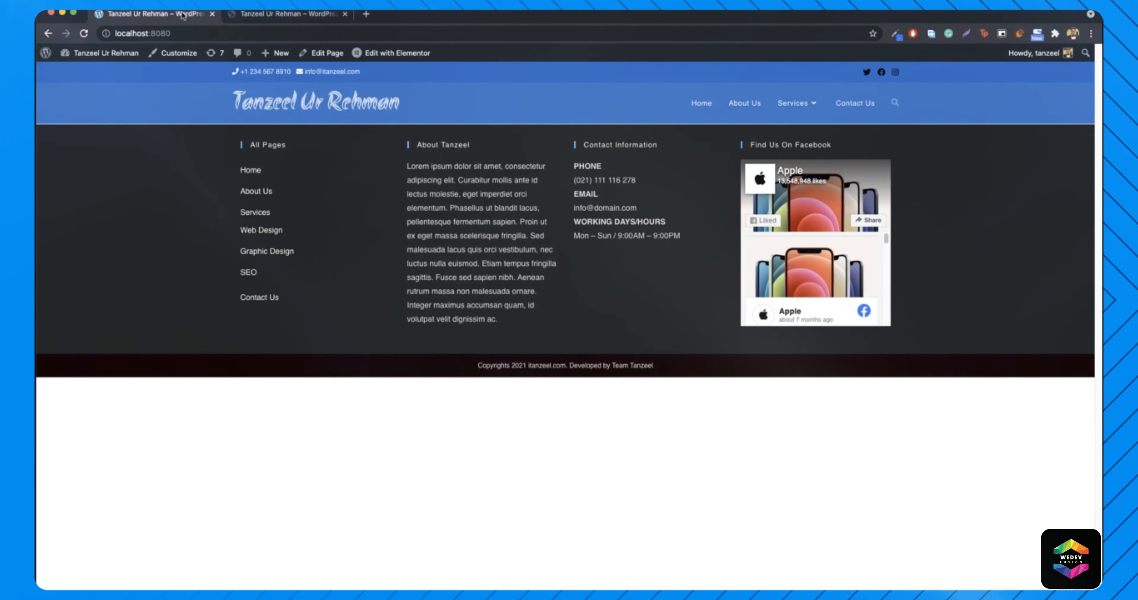
# - Open the Home page in Elementor and delete the old blue hero section
pyautogui.click(319, 55)
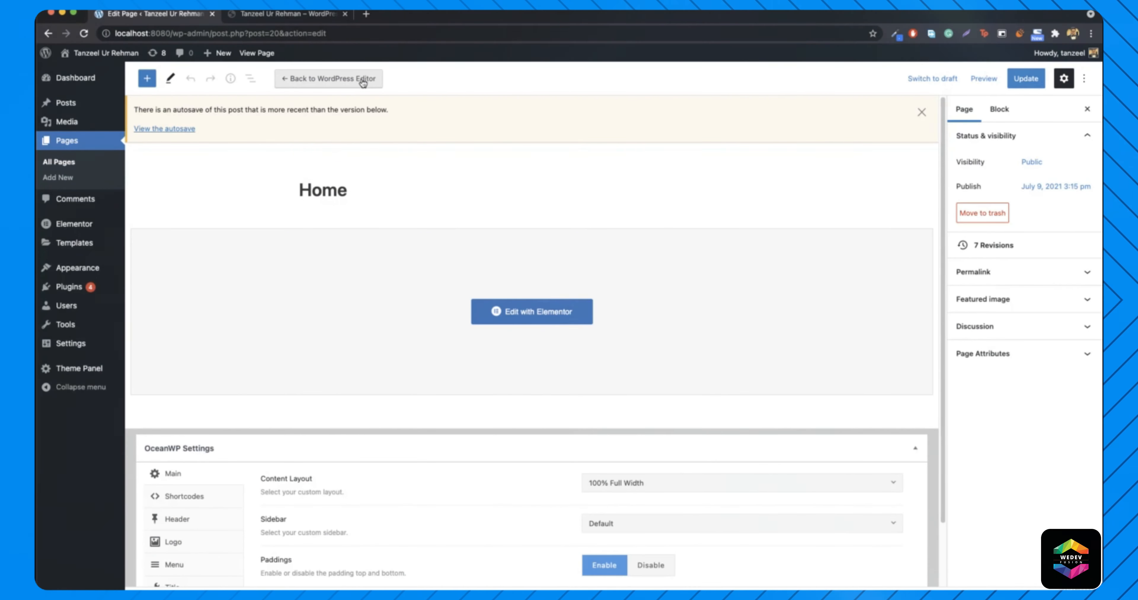
pyautogui.click(540, 305)
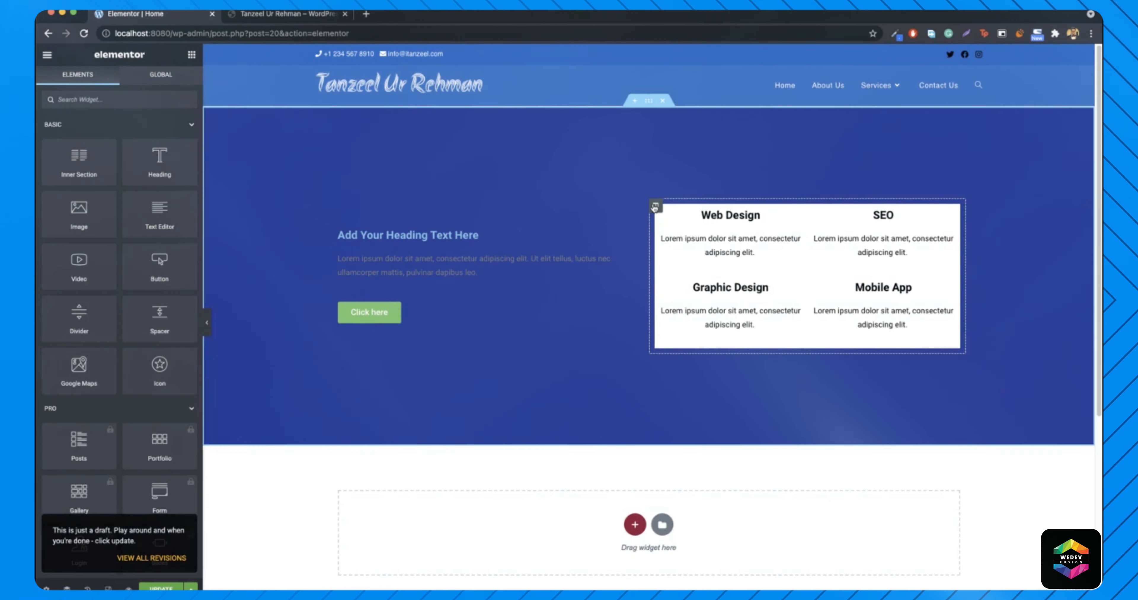
pyautogui.moveTo(669, 104)
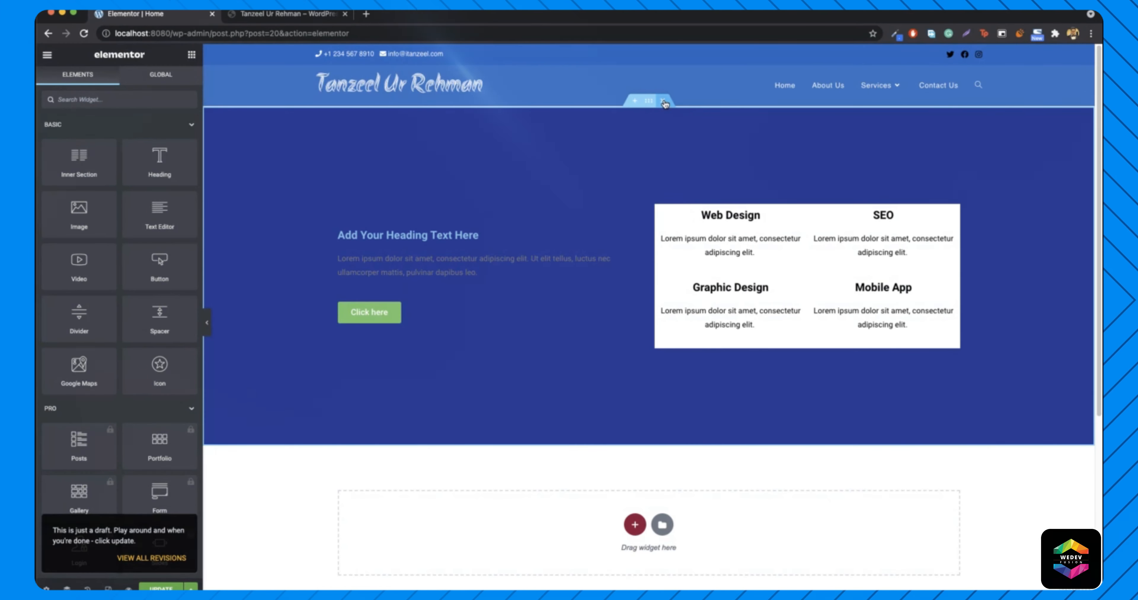
pyautogui.click(663, 102)
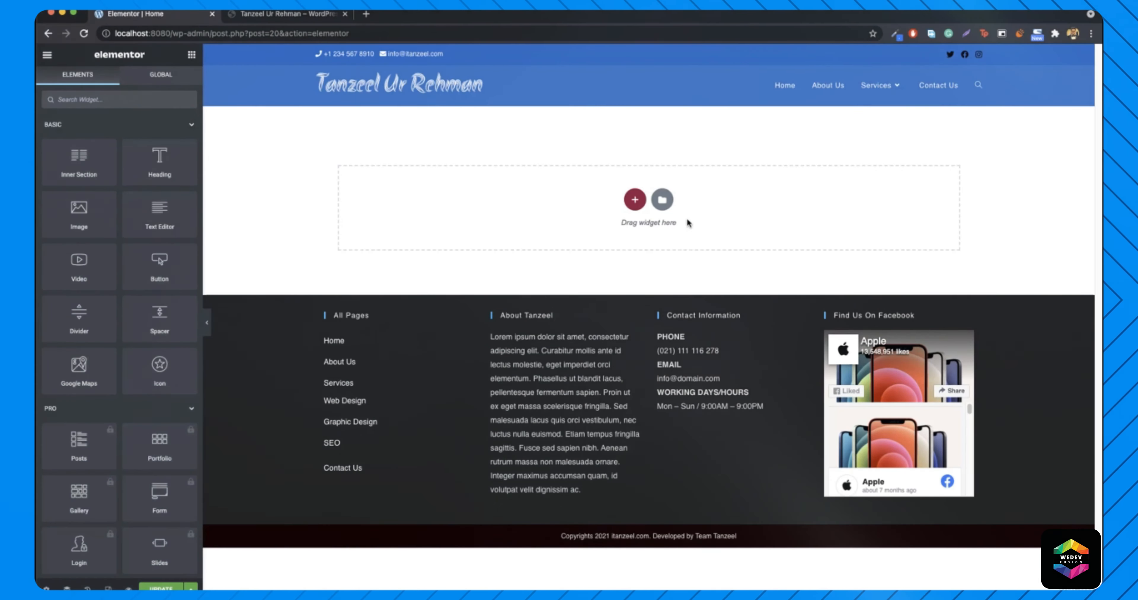
pyautogui.click(274, 13)
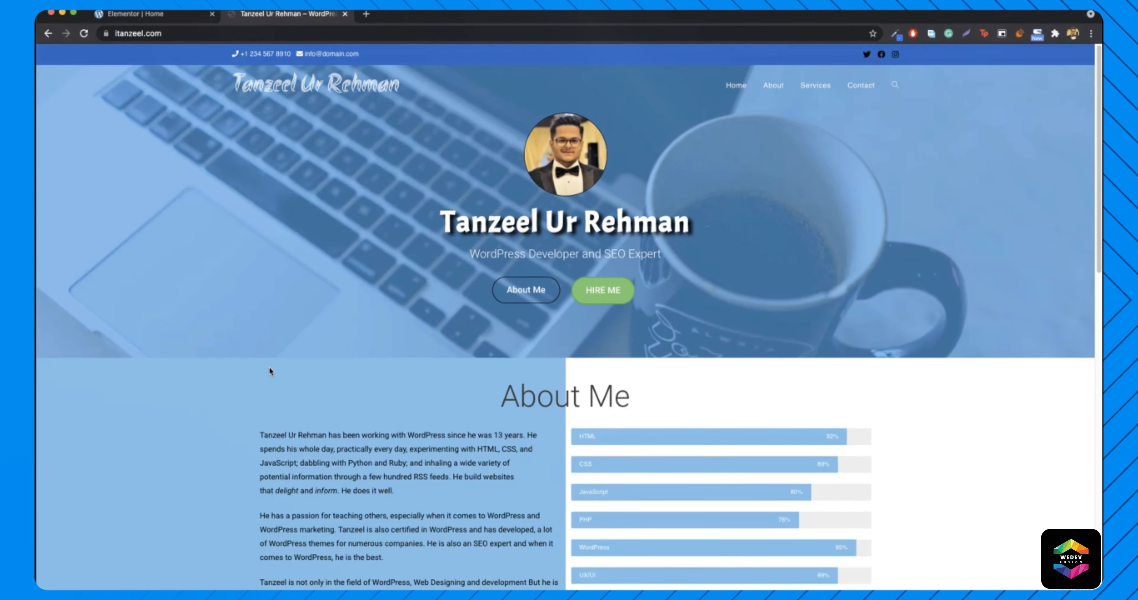
pyautogui.click(132, 14)
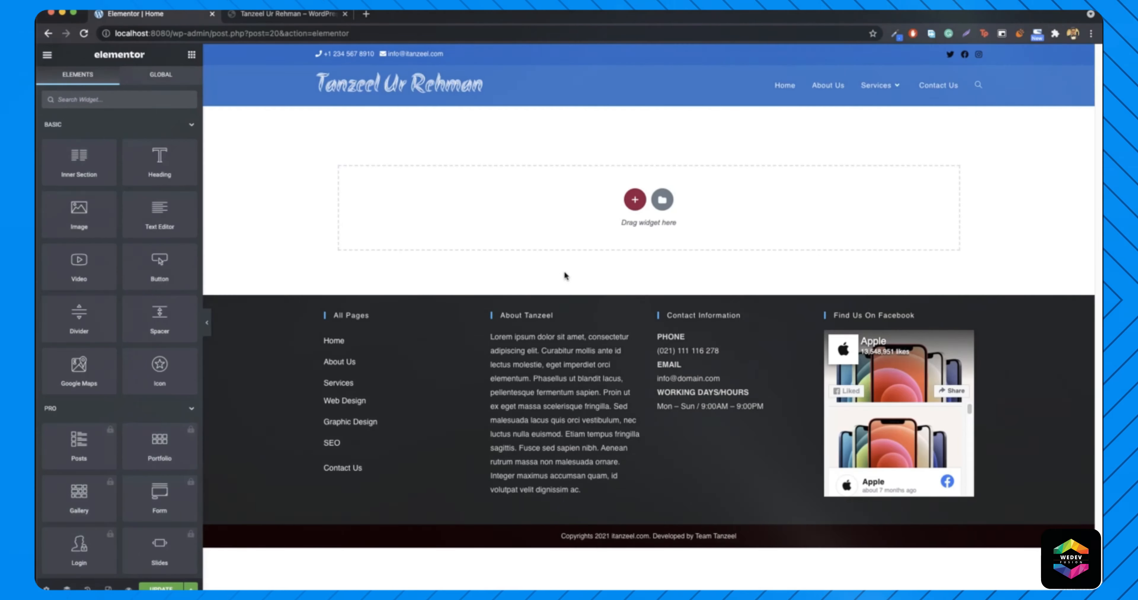
# - Add a one-column section with a Min Height of about 527 px
pyautogui.click(635, 201)
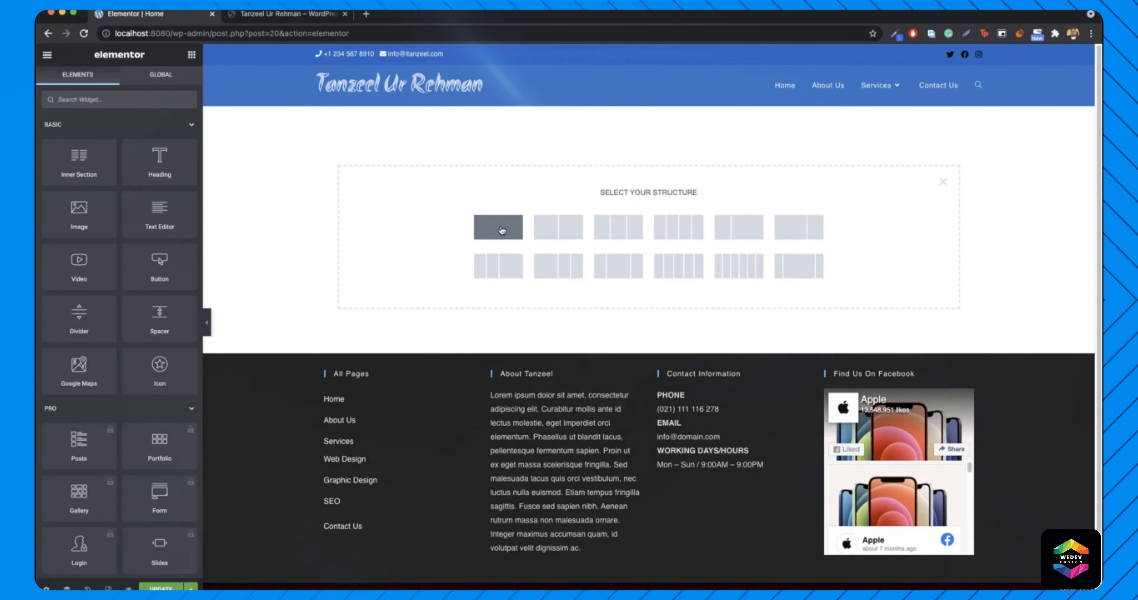
pyautogui.click(501, 230)
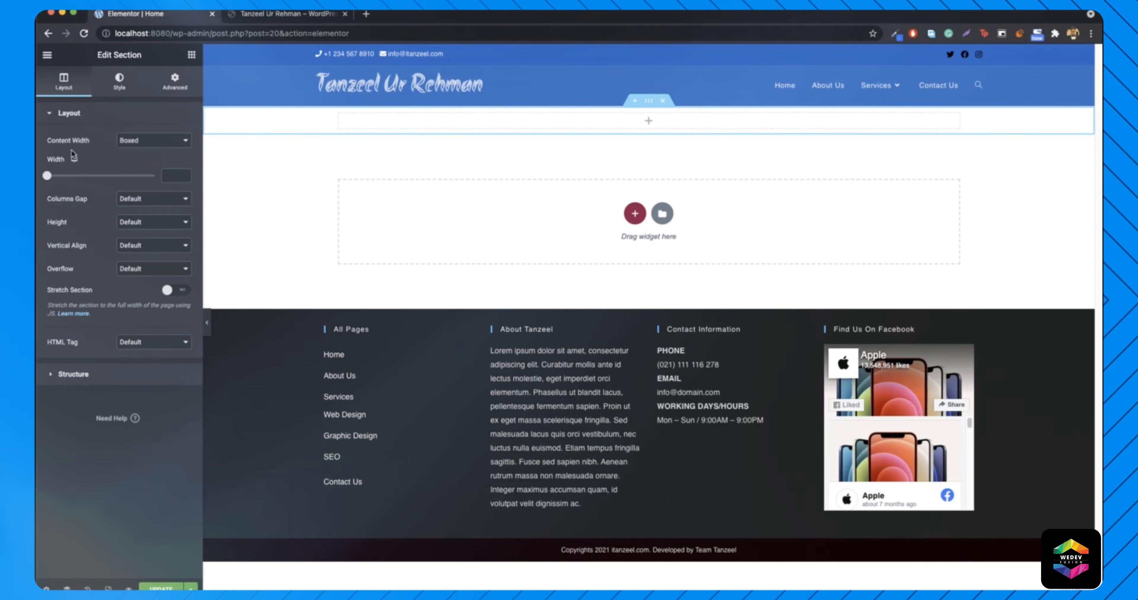
pyautogui.click(135, 226)
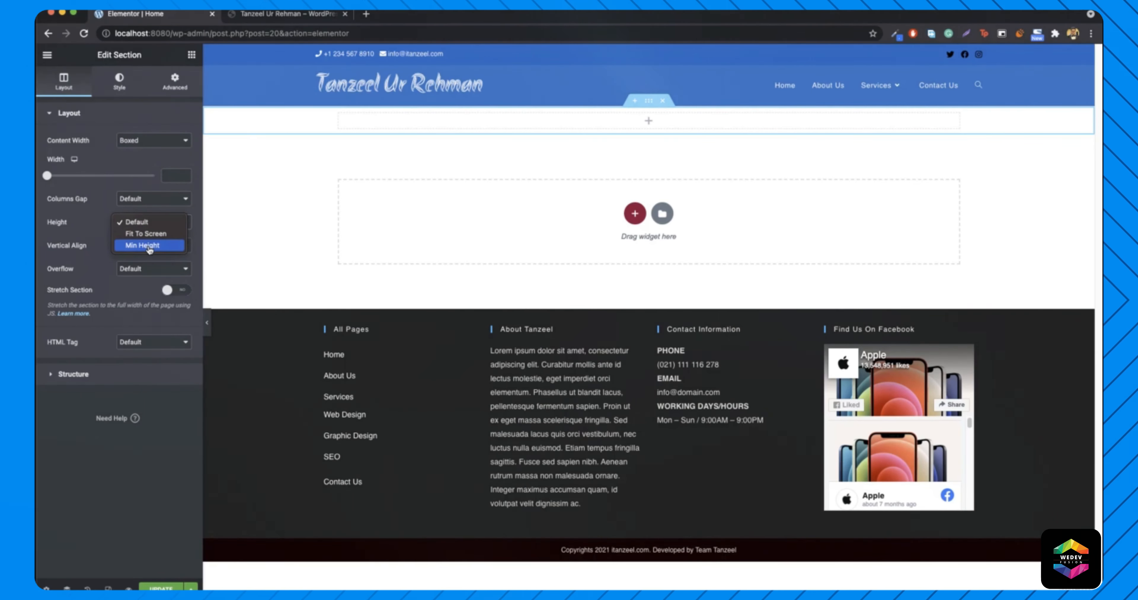
pyautogui.click(150, 246)
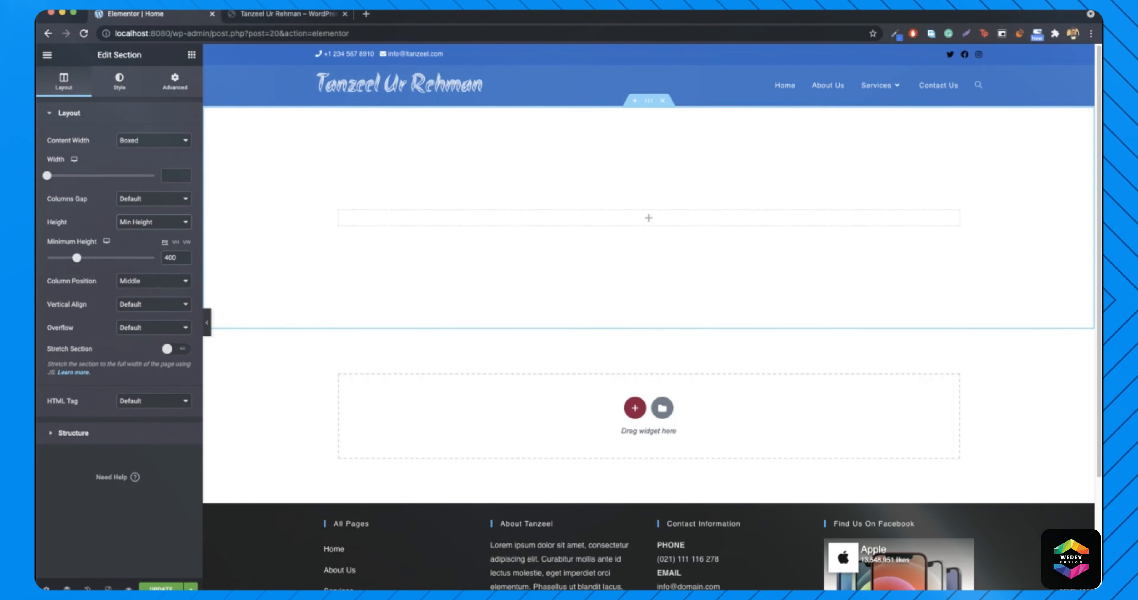
pyautogui.moveTo(82, 261); pyautogui.dragTo(86, 262)
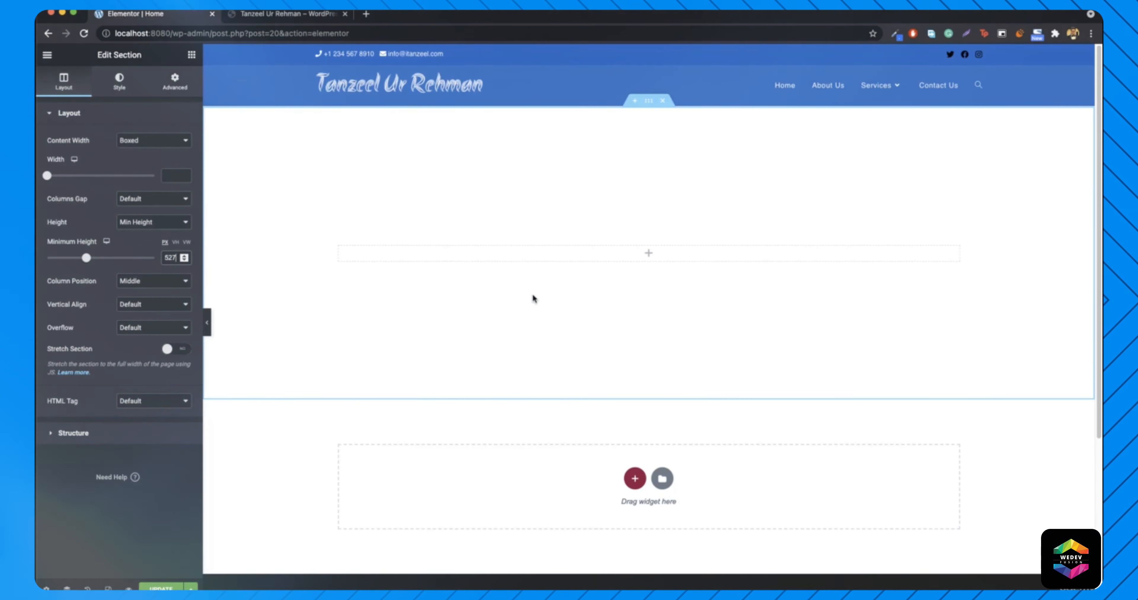
# - Add a centre-aligned Heading with the owner's name, then an Image widget above it
pyautogui.click(192, 55)
pyautogui.moveTo(156, 158); pyautogui.dragTo(671, 255)
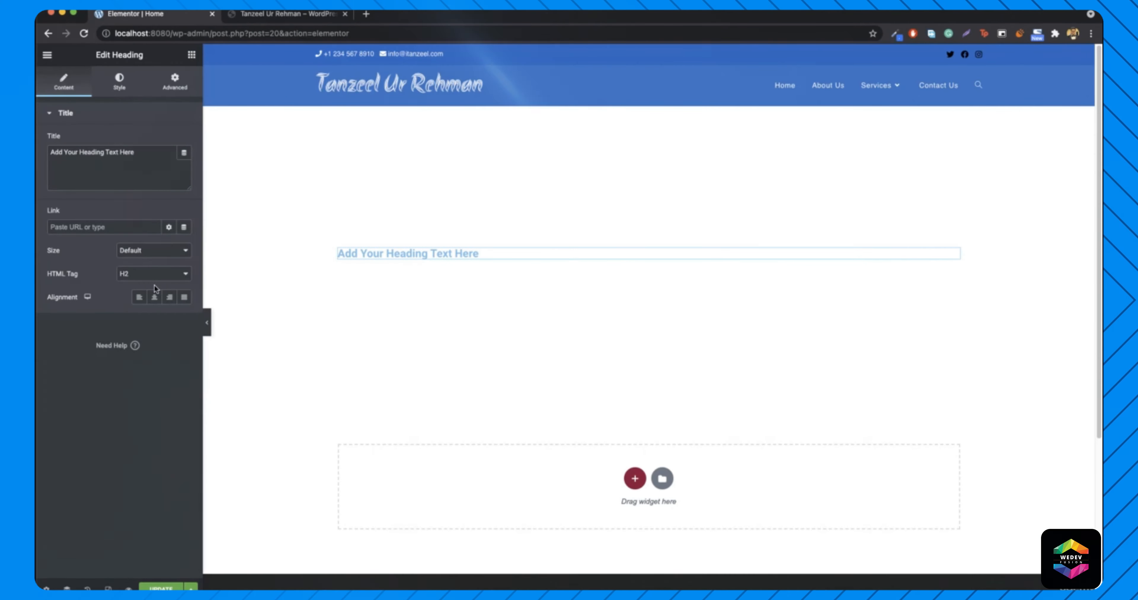
pyautogui.click(152, 304)
pyautogui.doubleClick(127, 152)
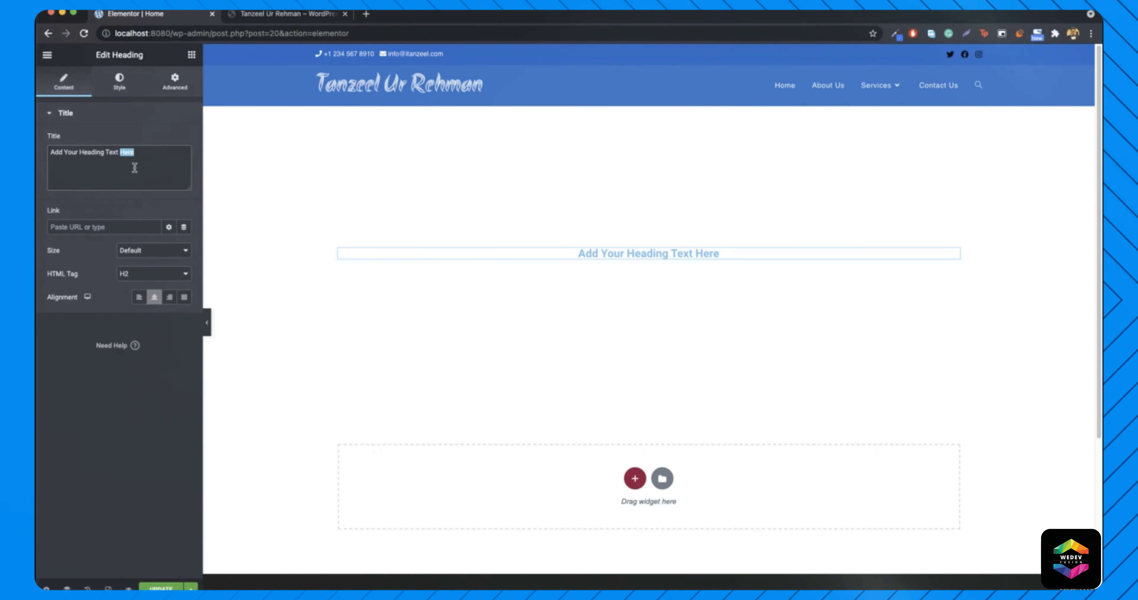
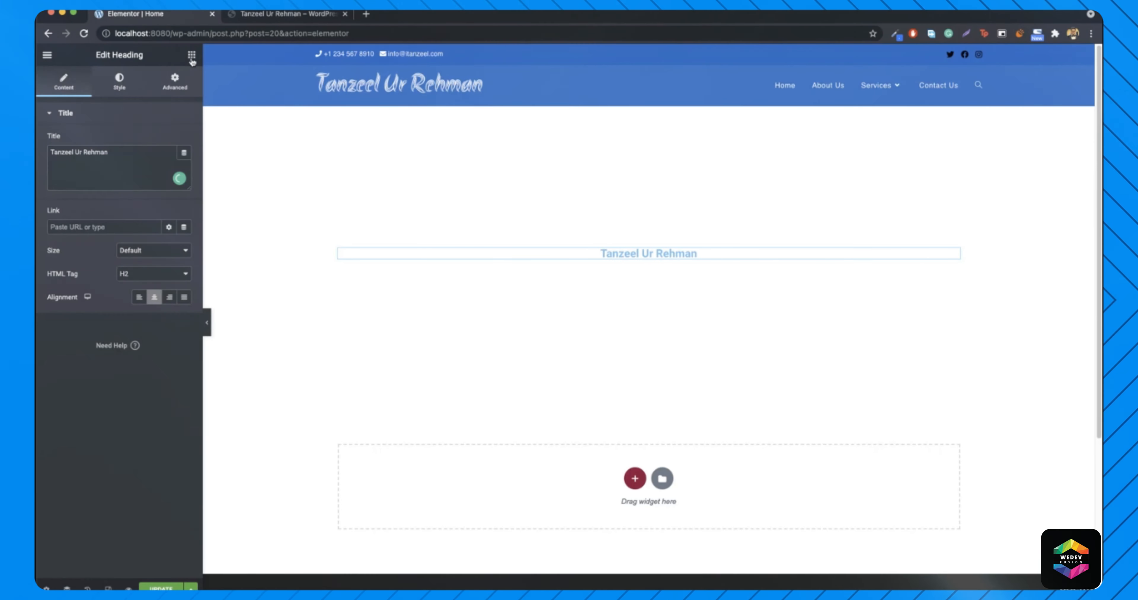
pyautogui.click(191, 57)
pyautogui.moveTo(87, 211); pyautogui.dragTo(652, 247)
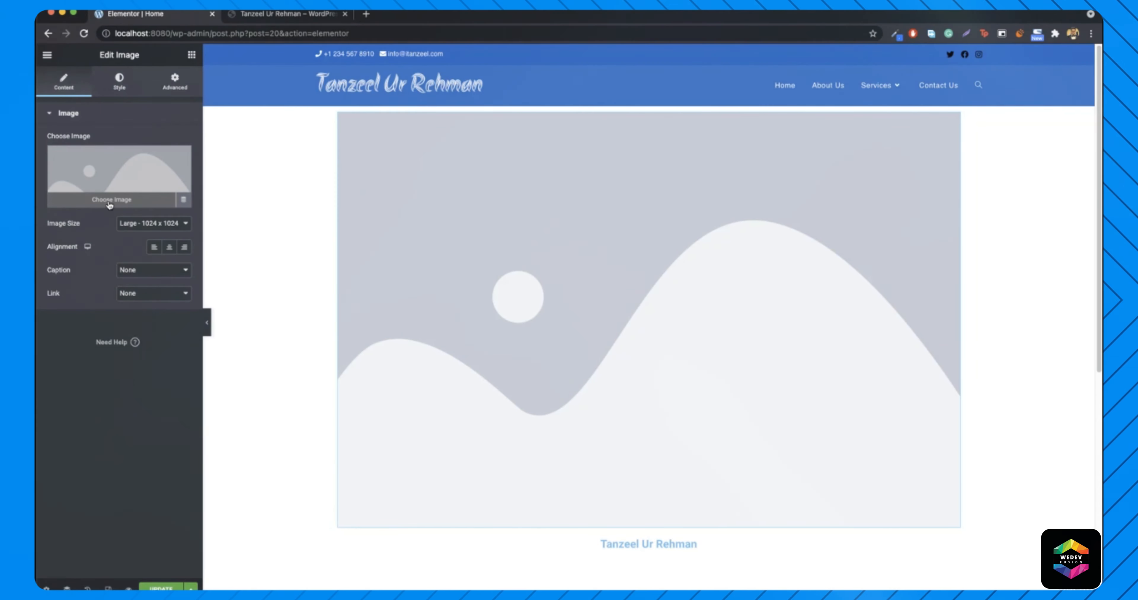
# - Upload the profile photo from Downloads and insert it into the Image widget
pyautogui.click(95, 190)
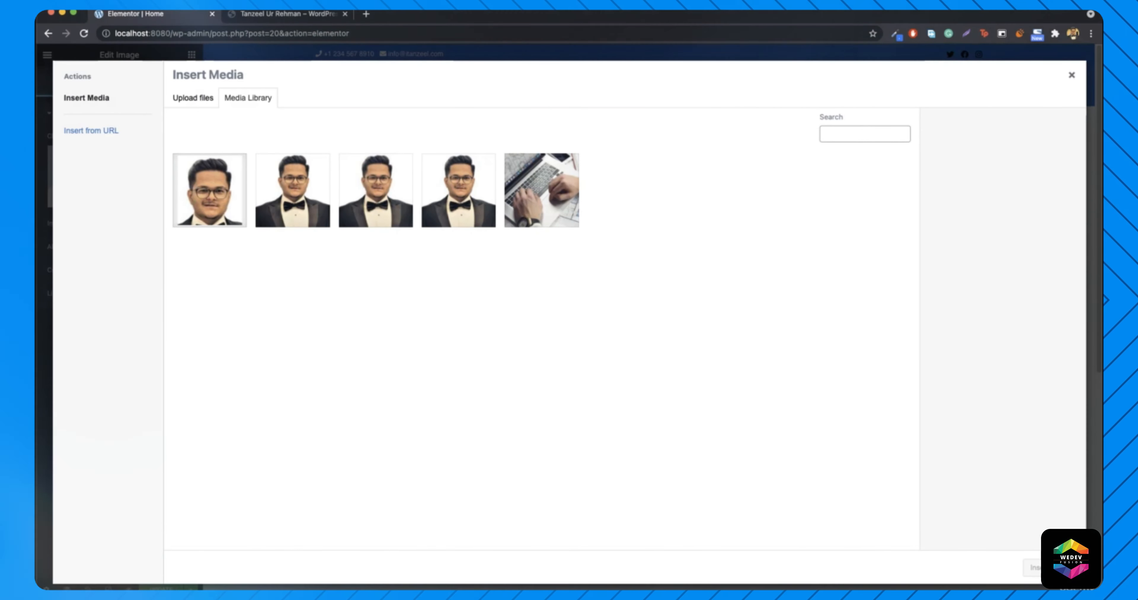
pyautogui.click(932, 589)
pyautogui.moveTo(923, 587); pyautogui.dragTo(656, 383)
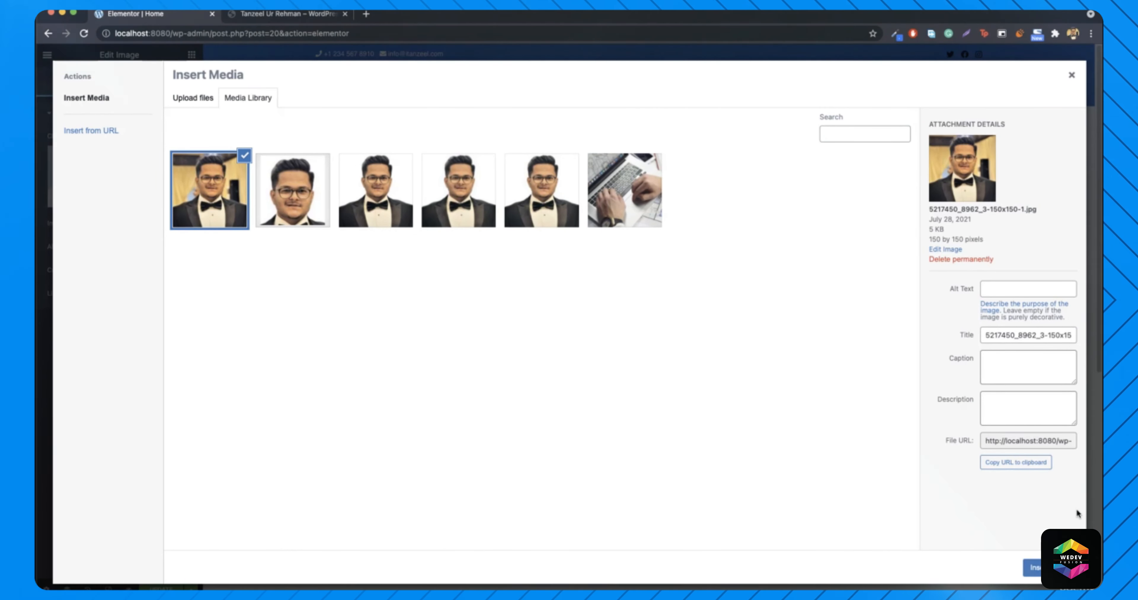
pyautogui.click(1055, 568)
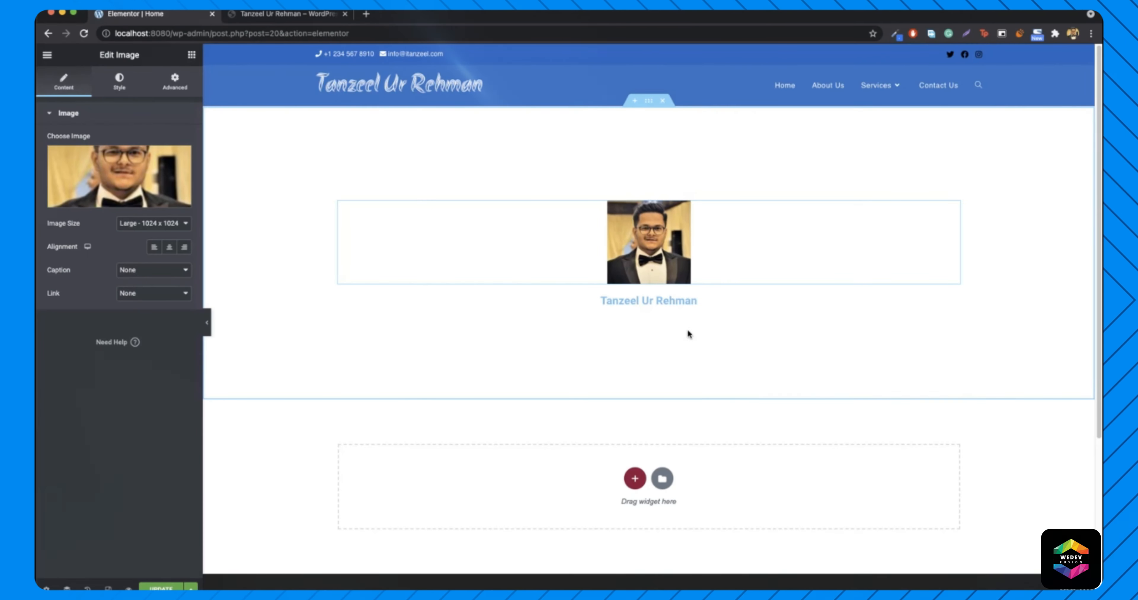
# - Set the image size to Thumbnail - 150 x 150 and compare with the live site
pyautogui.click(140, 231)
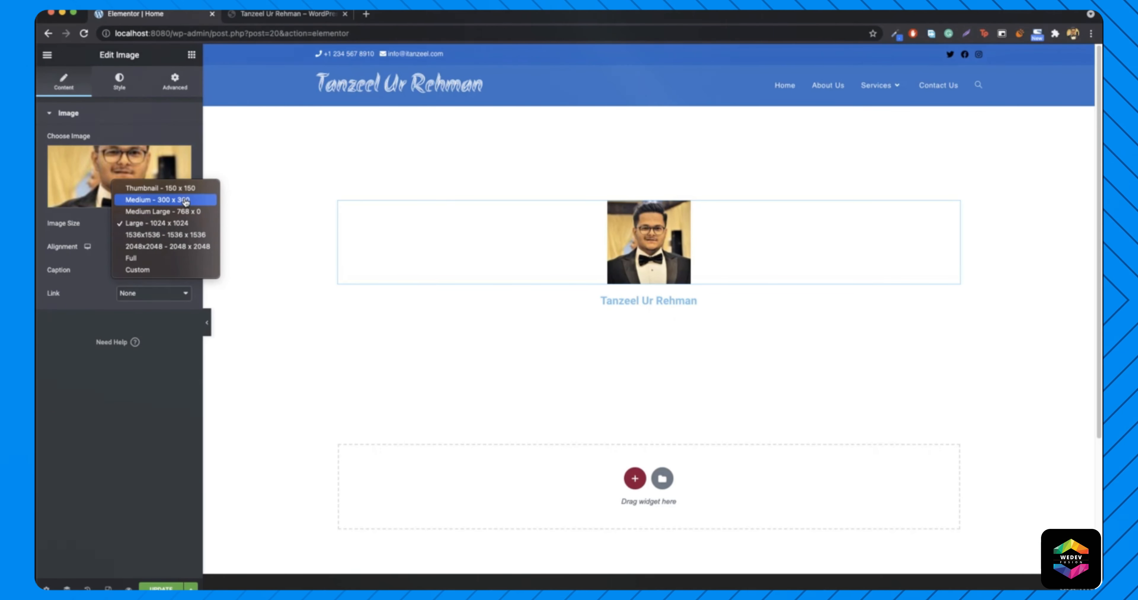
pyautogui.click(185, 201)
pyautogui.click(163, 221)
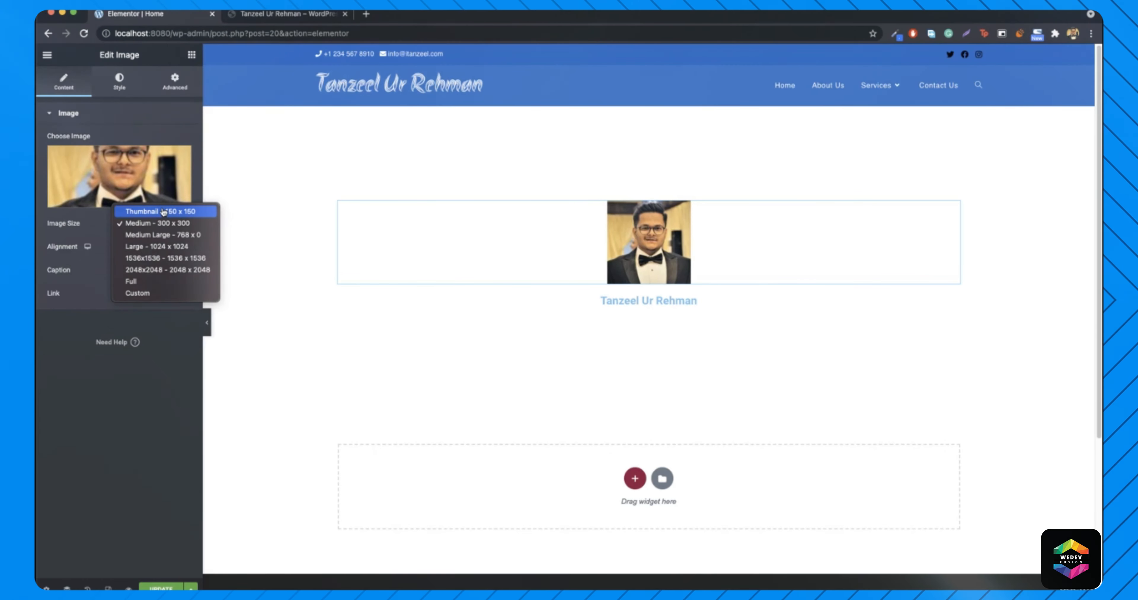
pyautogui.click(164, 211)
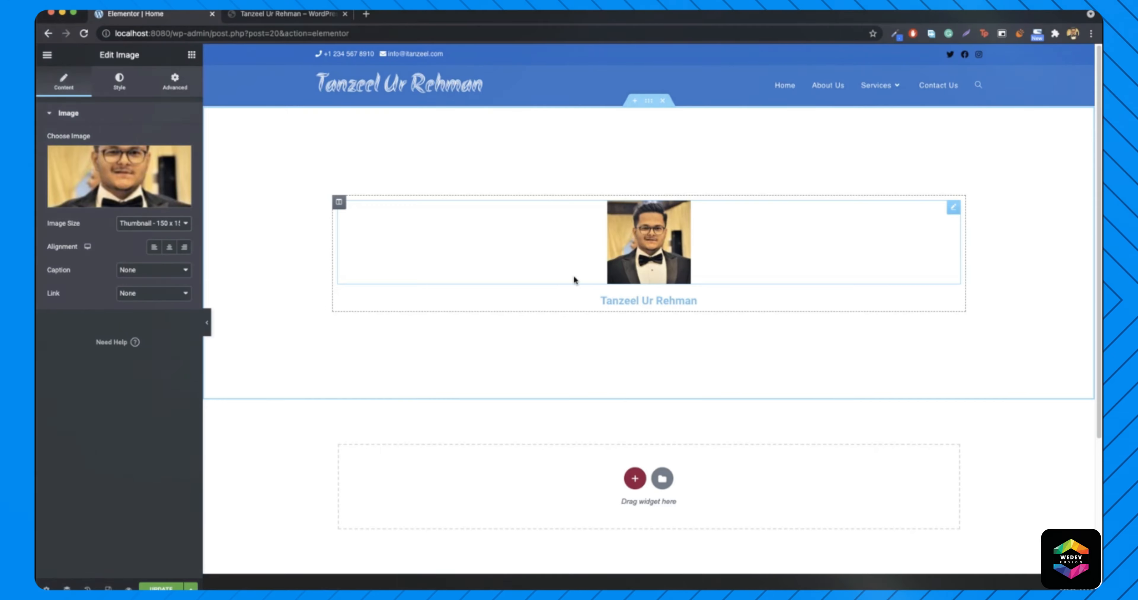
pyautogui.click(119, 83)
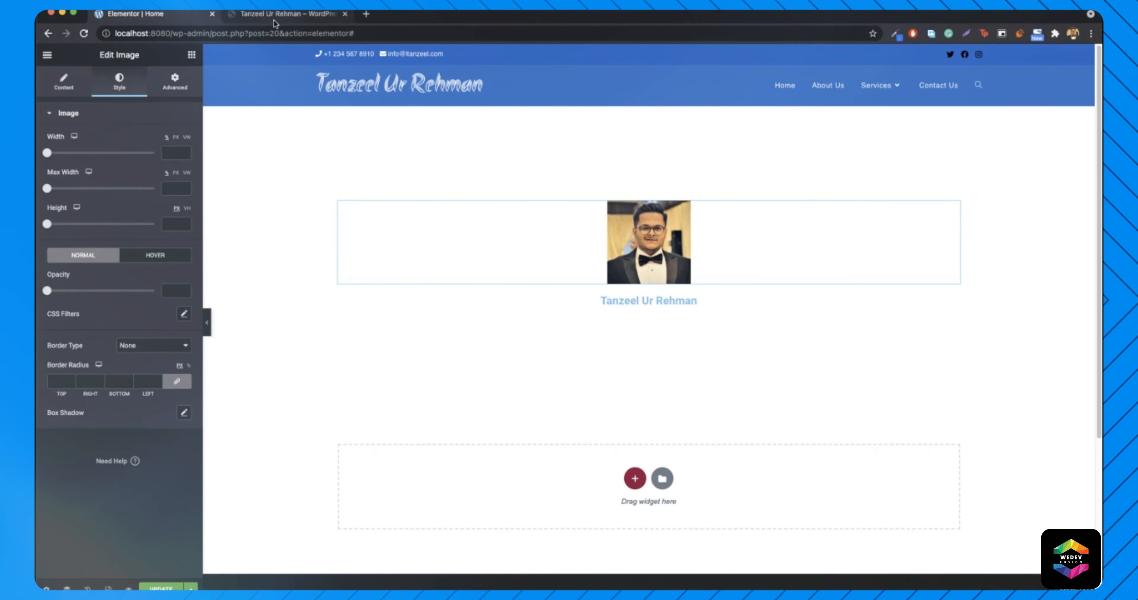
pyautogui.click(282, 14)
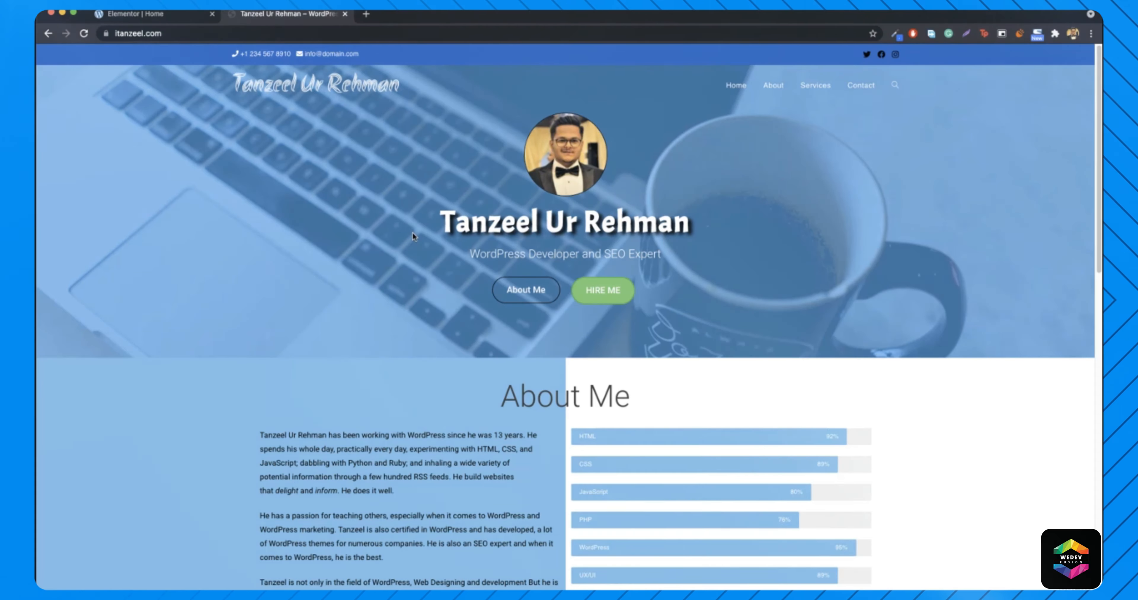
# - Load unsplash.com in a new tab
pyautogui.click(366, 15)
pyautogui.write('uns')
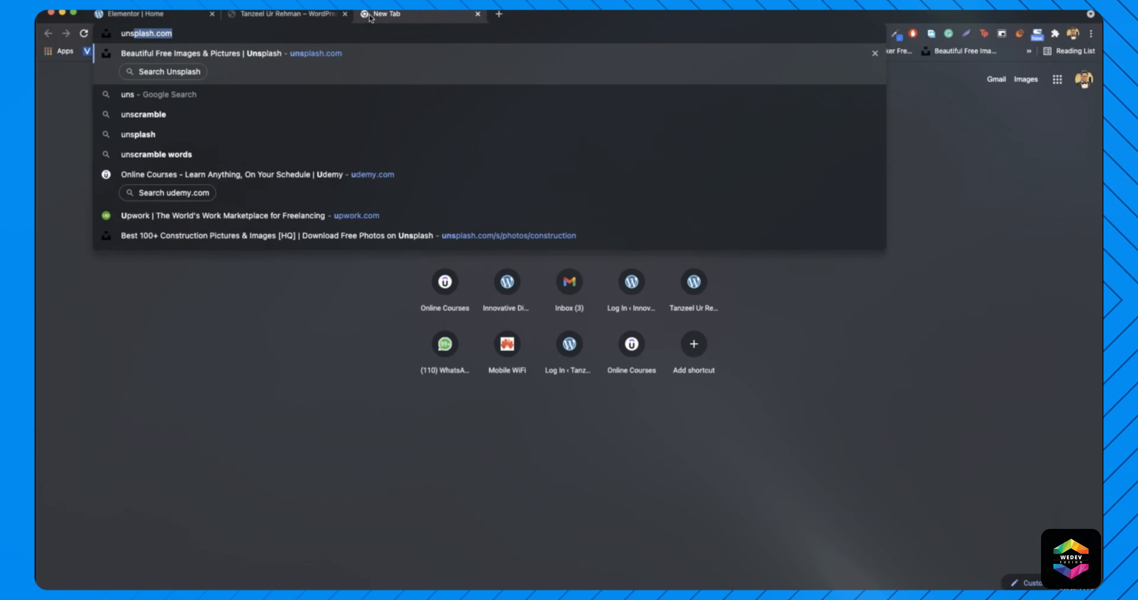
pyautogui.press('Return')
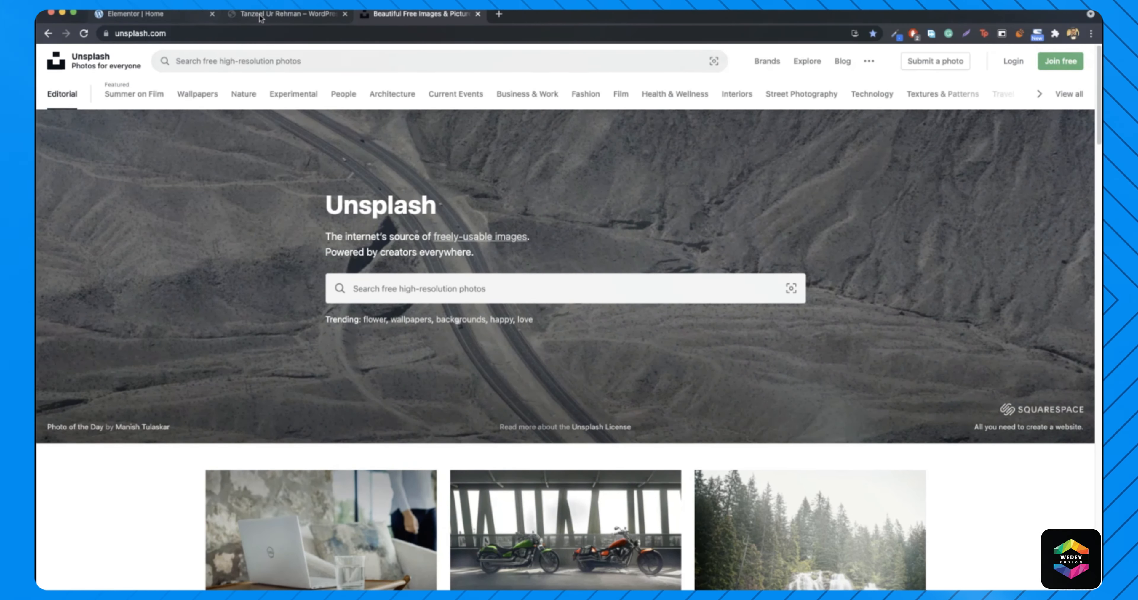
pyautogui.click(270, 14)
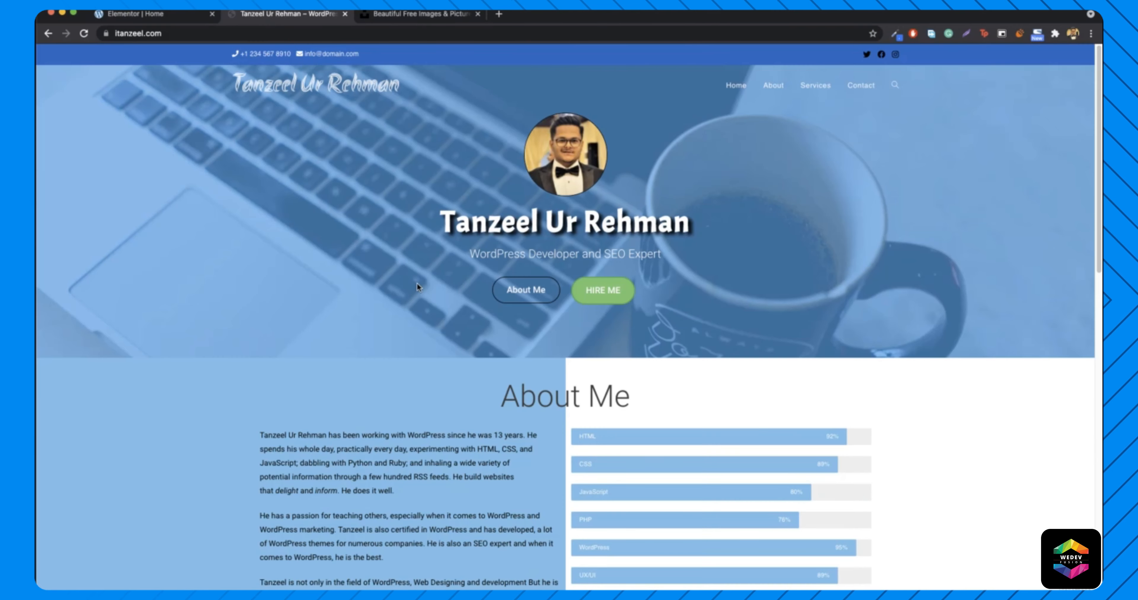
pyautogui.click(417, 18)
# - Search Unsplash for 'laptop' and browse the results
pyautogui.click(399, 58)
pyautogui.write('lap')
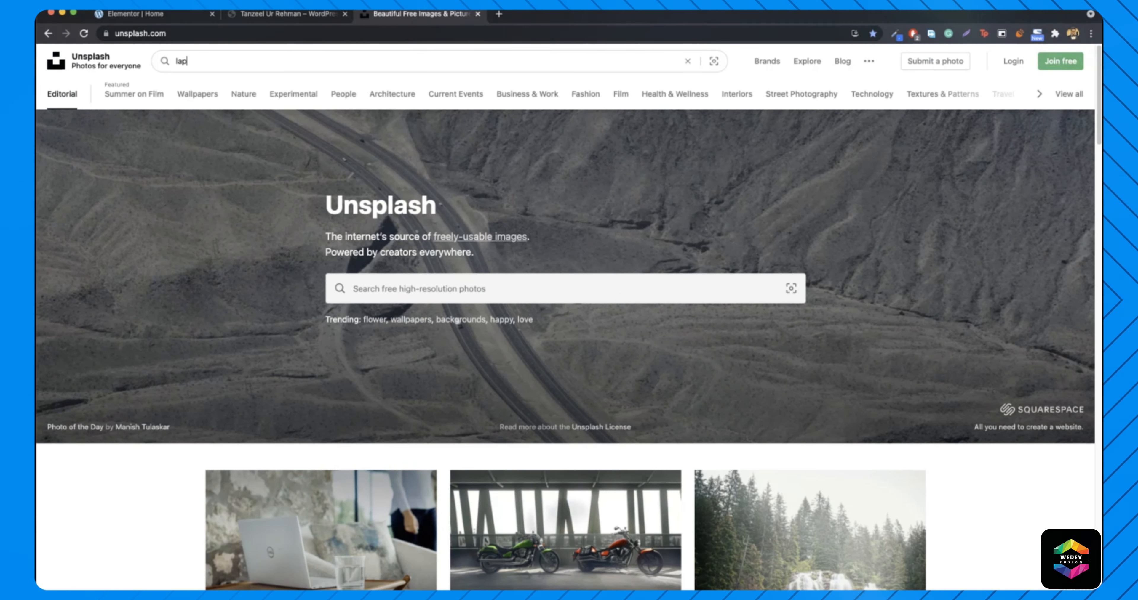
pyautogui.write('top')
pyautogui.press('Return')
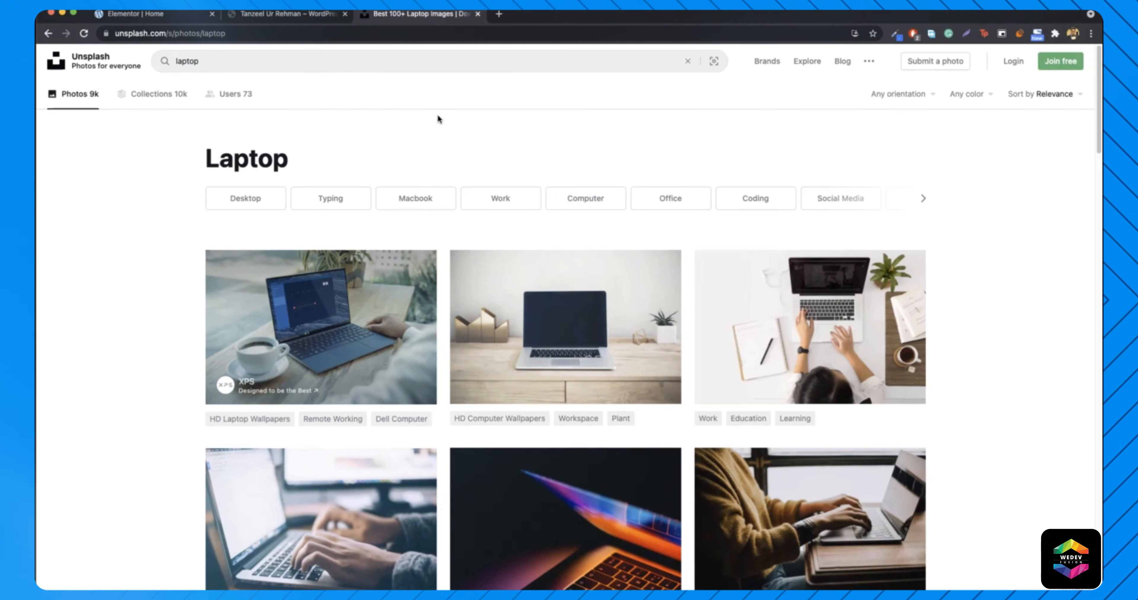
pyautogui.scroll(-10, 1005, 240)
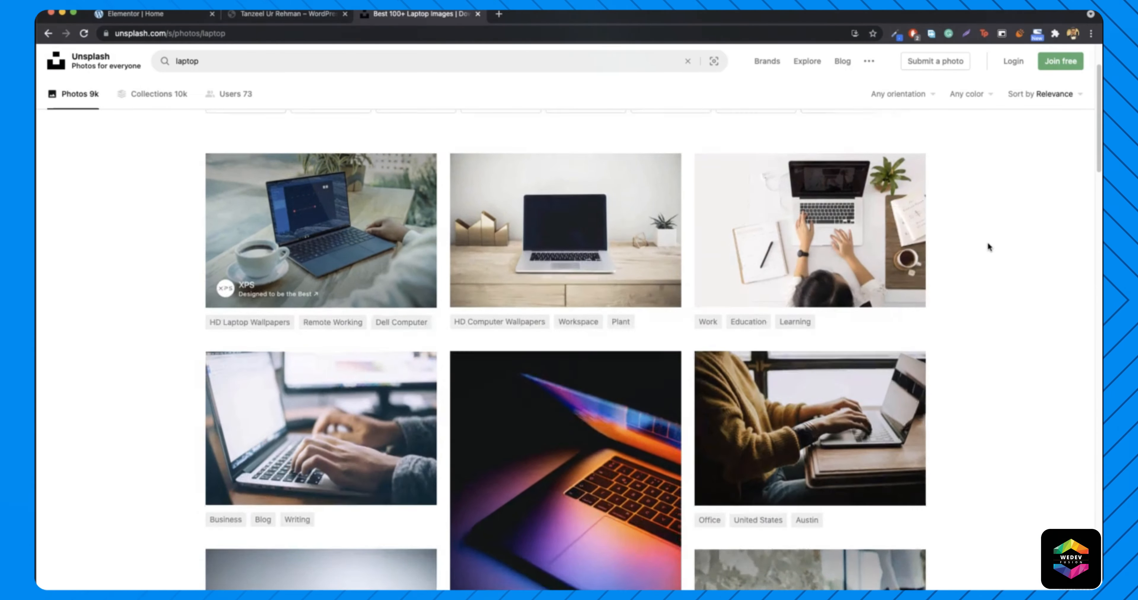
pyautogui.scroll(-10, 984, 244)
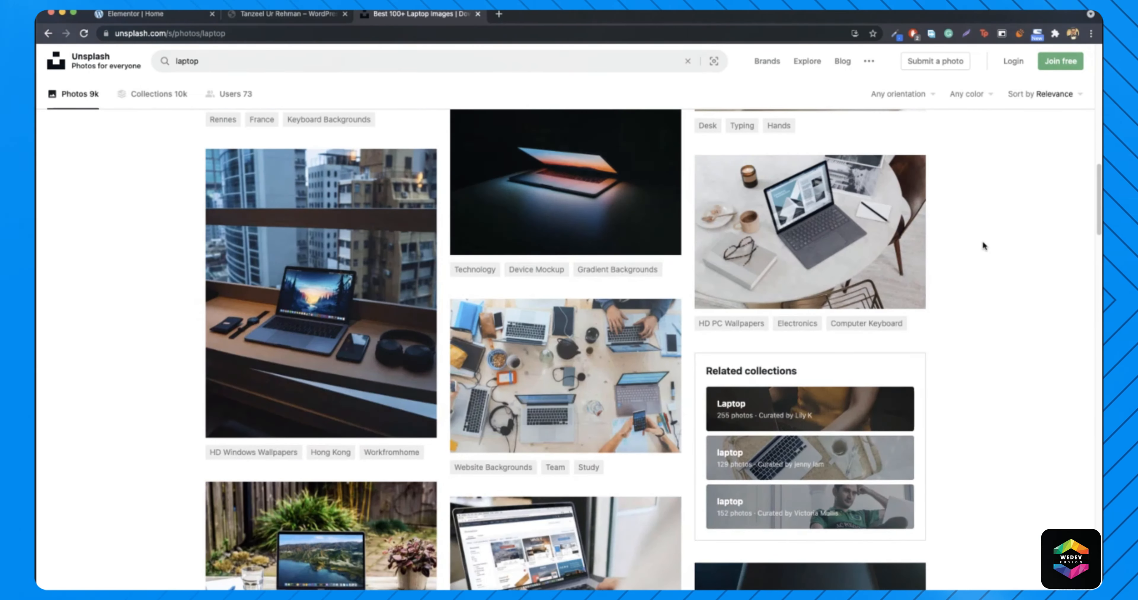
pyautogui.scroll(-15, 982, 243)
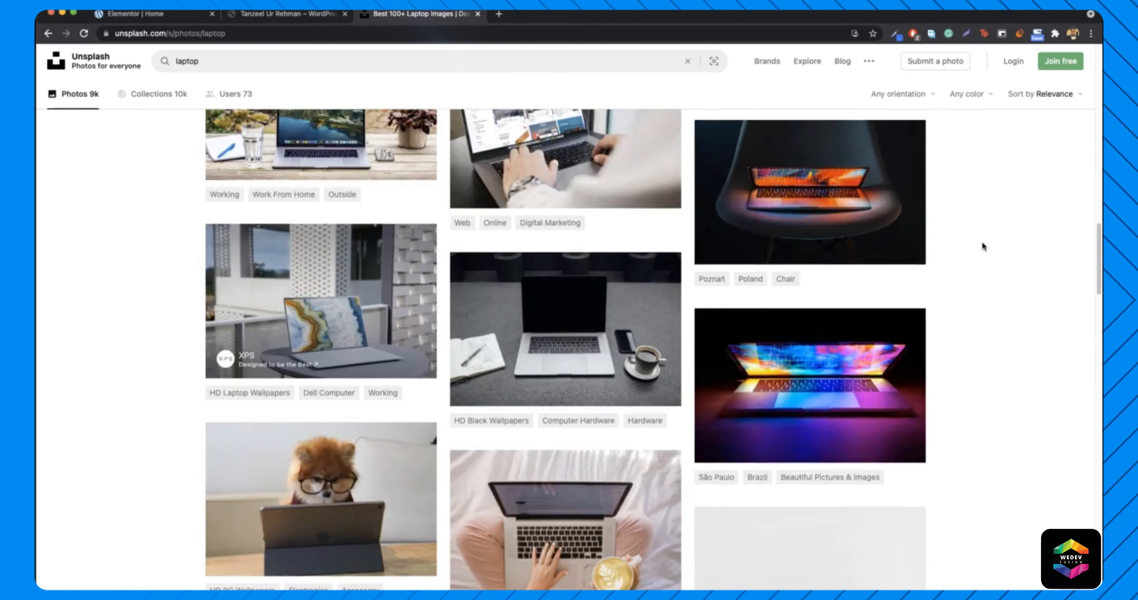
pyautogui.scroll(-8, 981, 241)
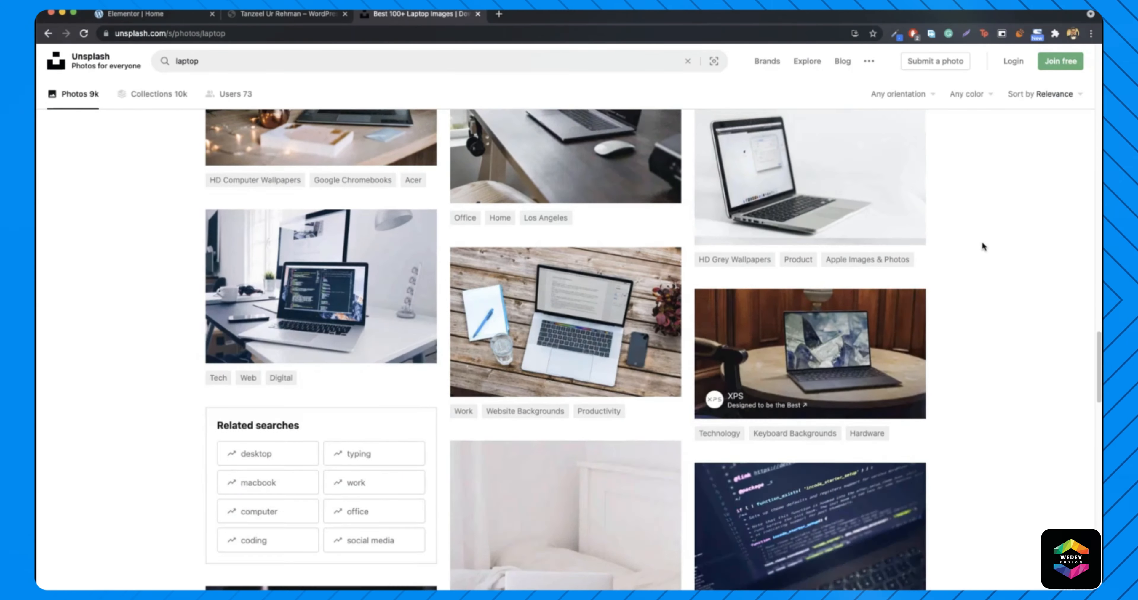
pyautogui.scroll(-7, 982, 239)
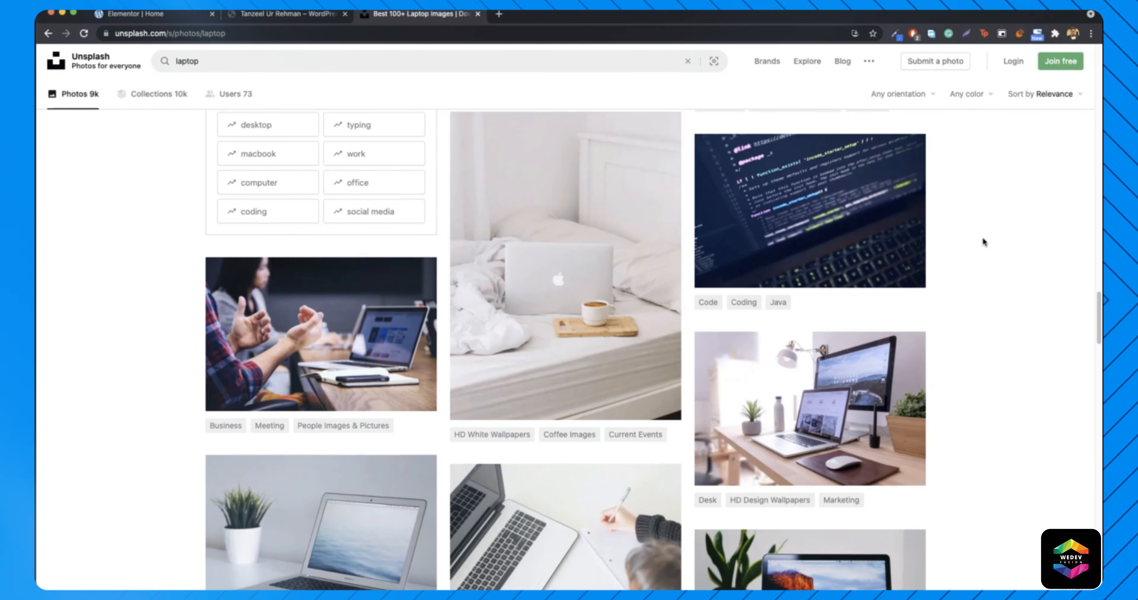
pyautogui.click(290, 18)
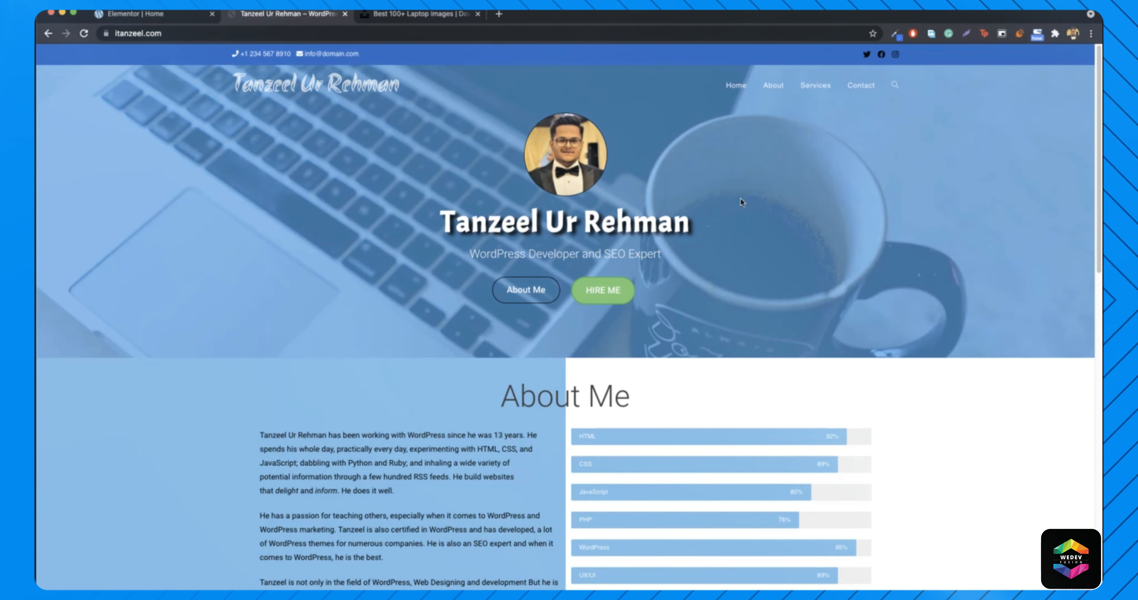
pyautogui.click(368, 14)
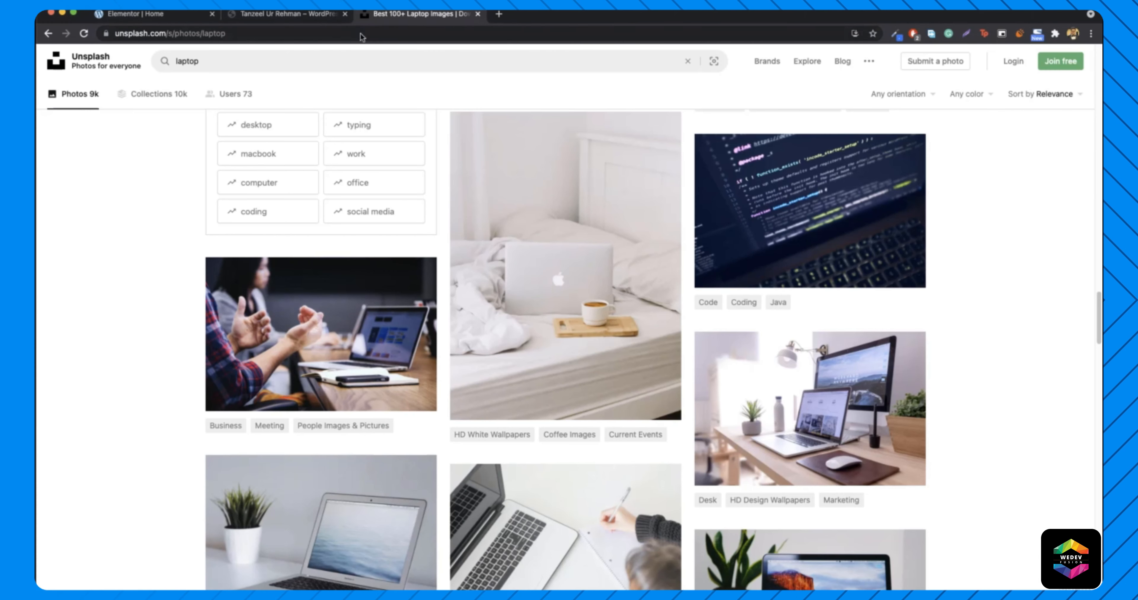
# - Refine the search to 'laptop mug' and download the laptop-and-black-mug photo
pyautogui.click(260, 60)
pyautogui.write('mug')
pyautogui.press('Return')
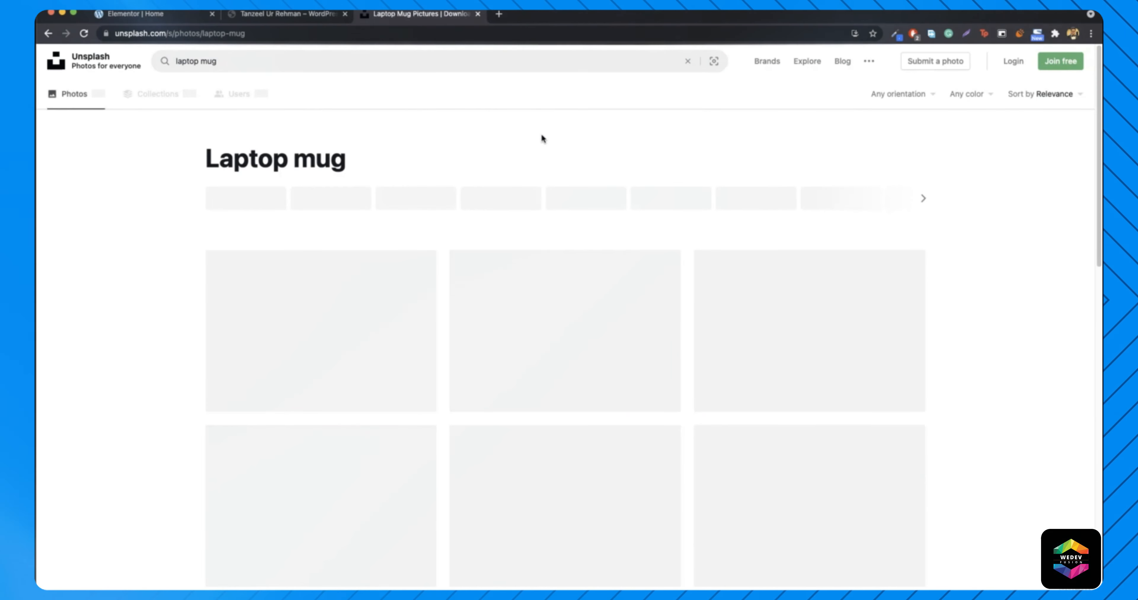
pyautogui.scroll(-1, 954, 195)
pyautogui.scroll(-15, 953, 195)
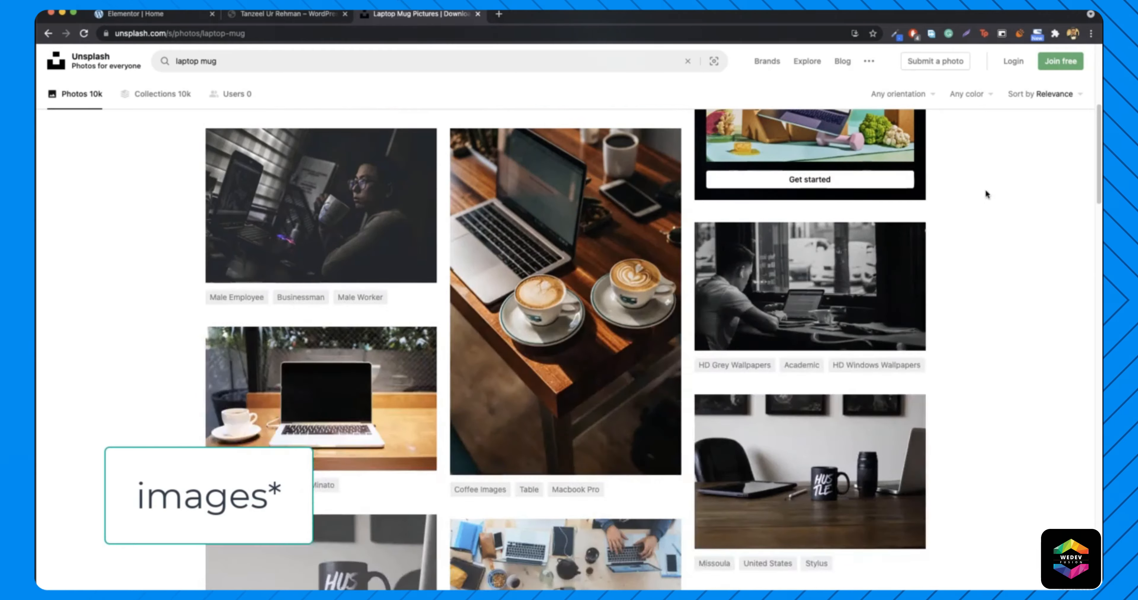
pyautogui.scroll(-15, 1014, 203)
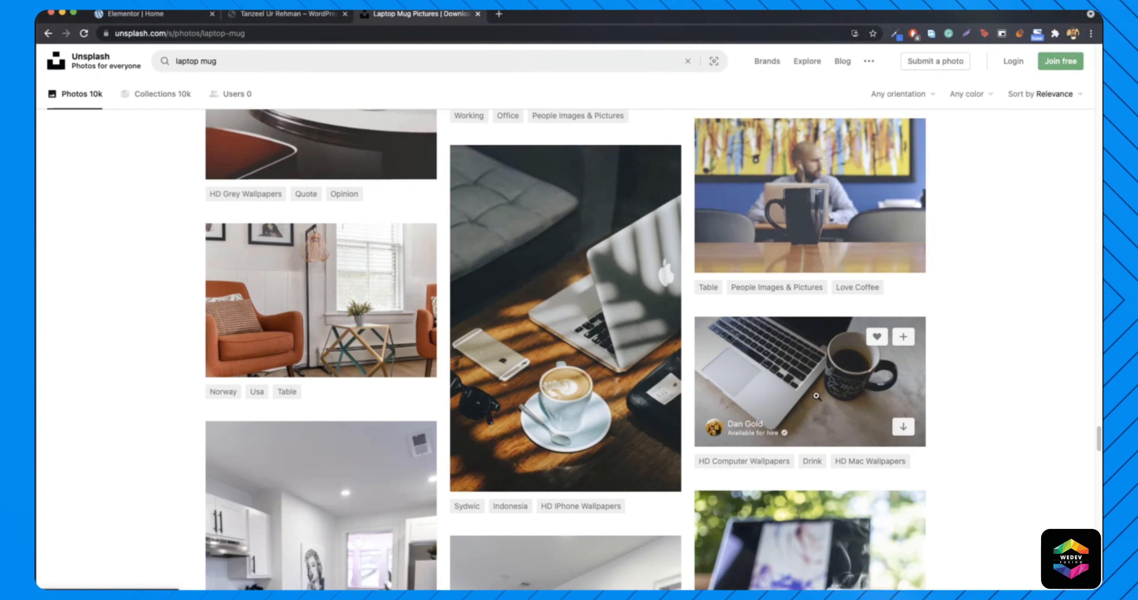
pyautogui.click(287, 14)
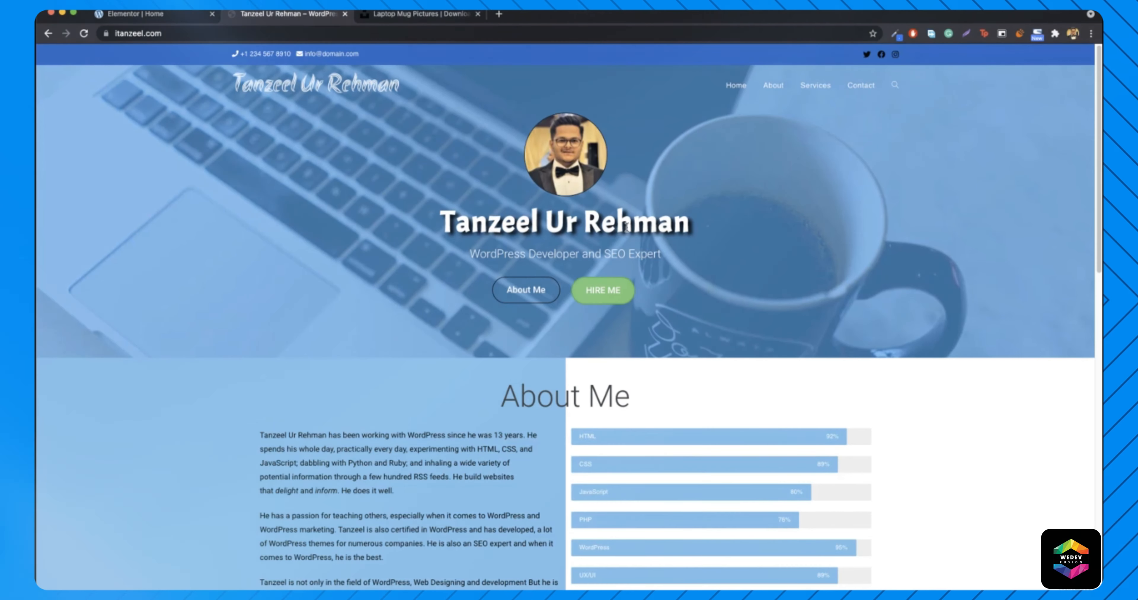
pyautogui.click(415, 14)
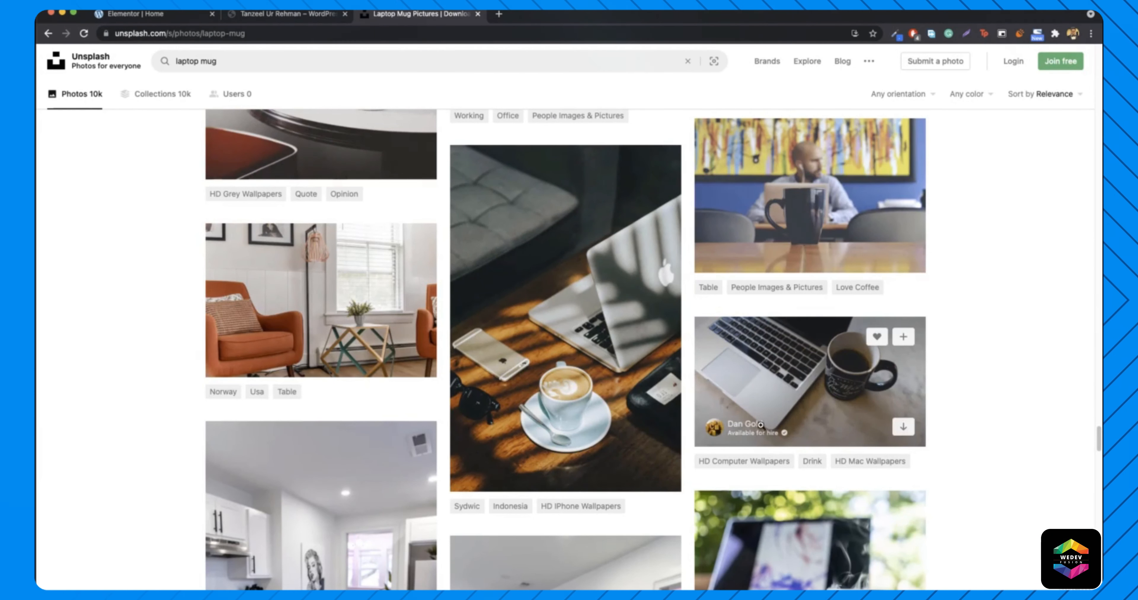
pyautogui.click(903, 427)
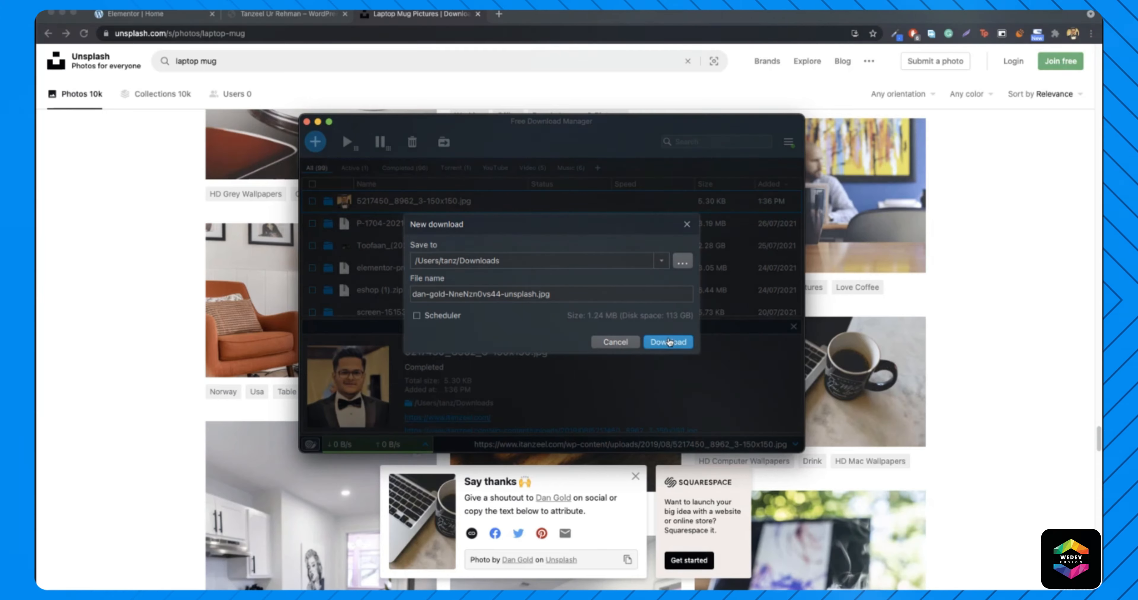
# - Save the photo to Downloads through Free Download Manager and bring up Launchpad
pyautogui.click(667, 338)
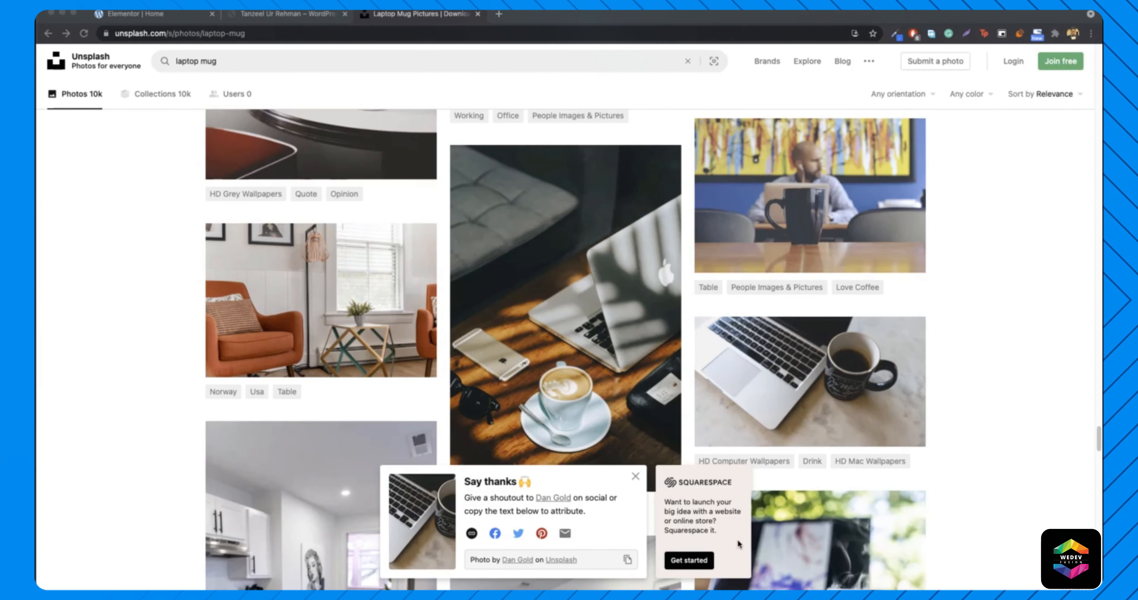
pyautogui.press('F4')
# - Leave Launchpad, load photopea.com in a new tab and start a New Project
pyautogui.click(355, 98)
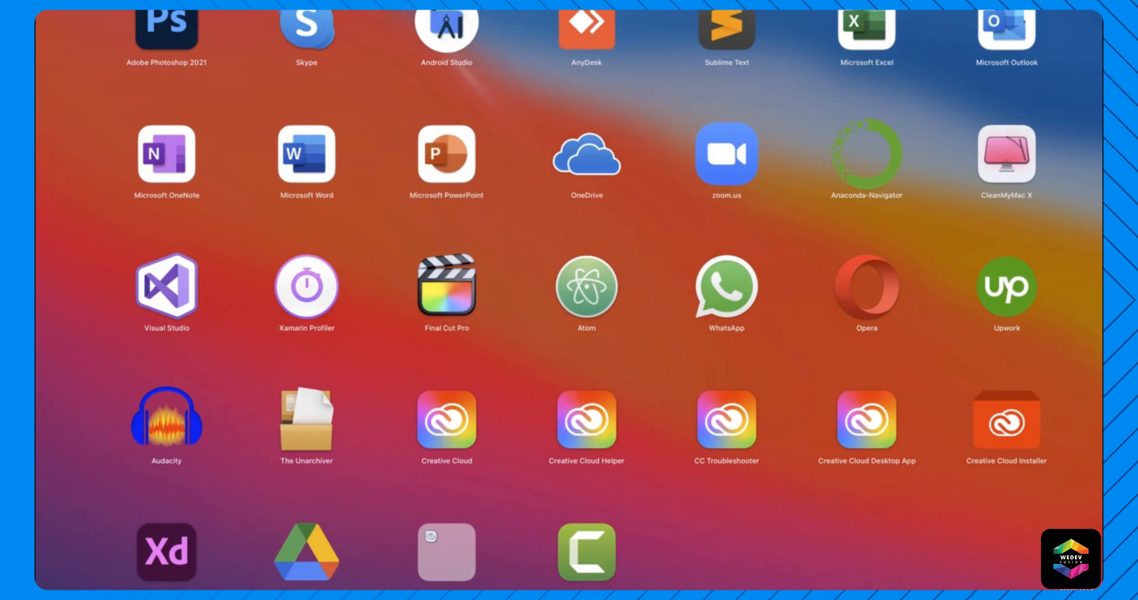
pyautogui.click(114, 129)
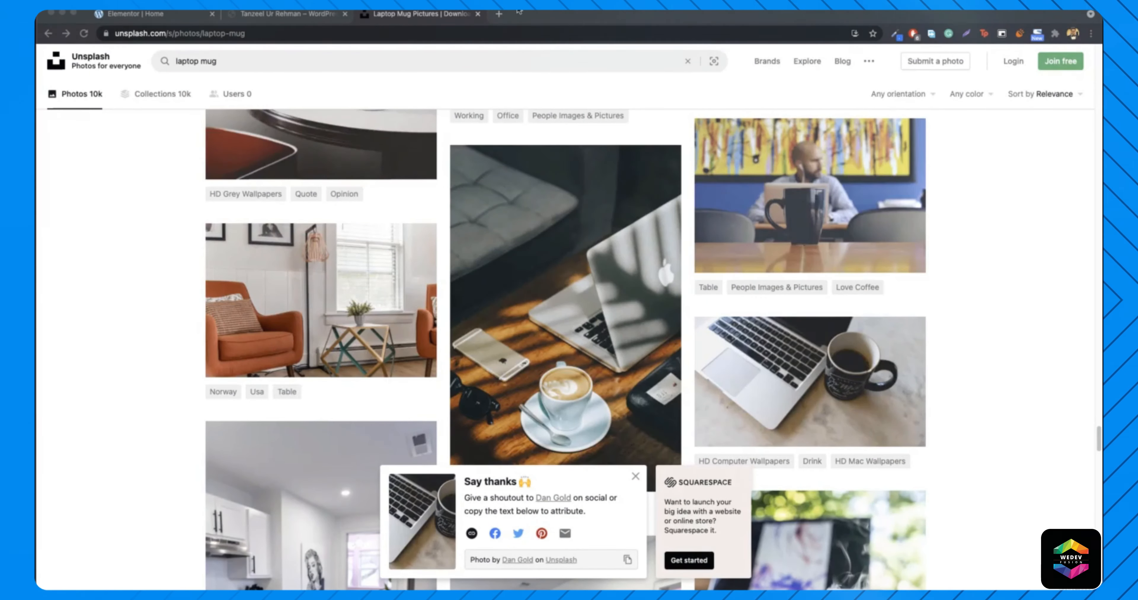
pyautogui.click(499, 15)
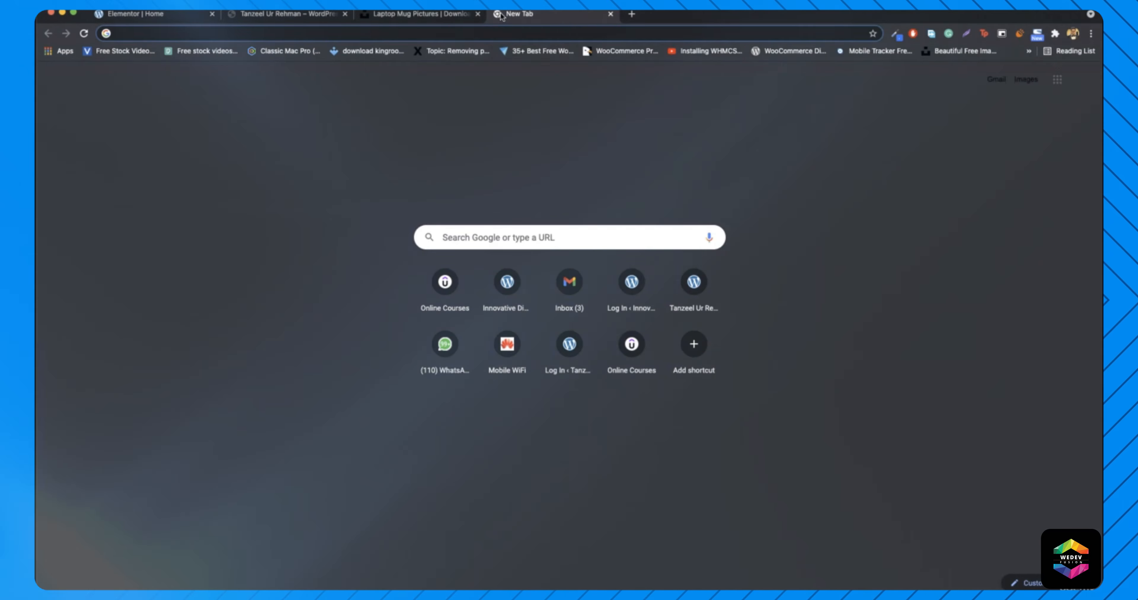
pyautogui.write('pho')
pyautogui.press('Return')
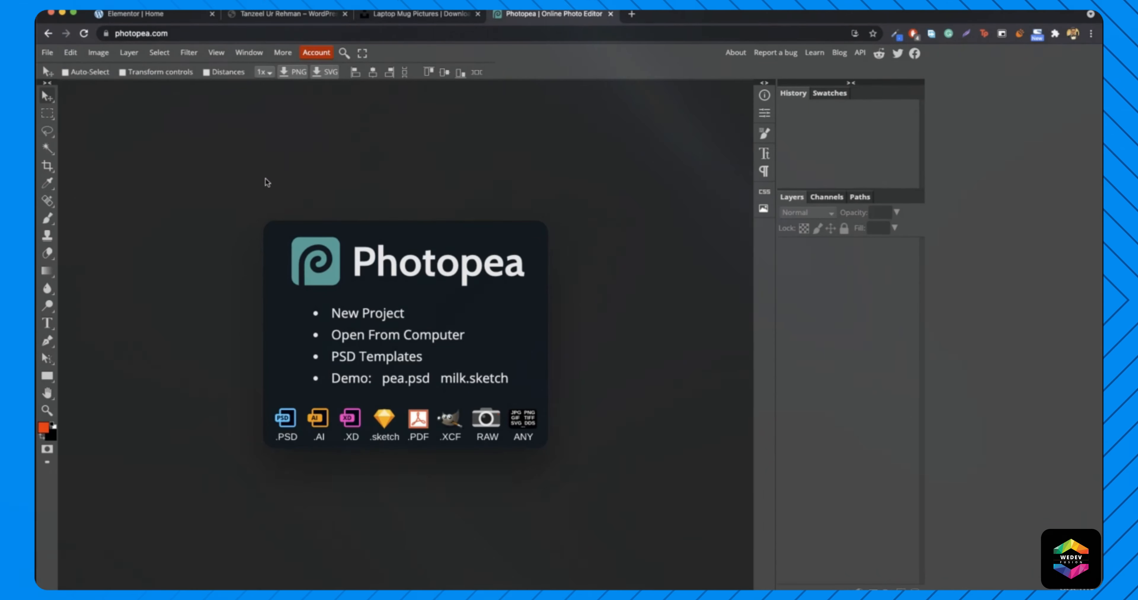
pyautogui.click(366, 313)
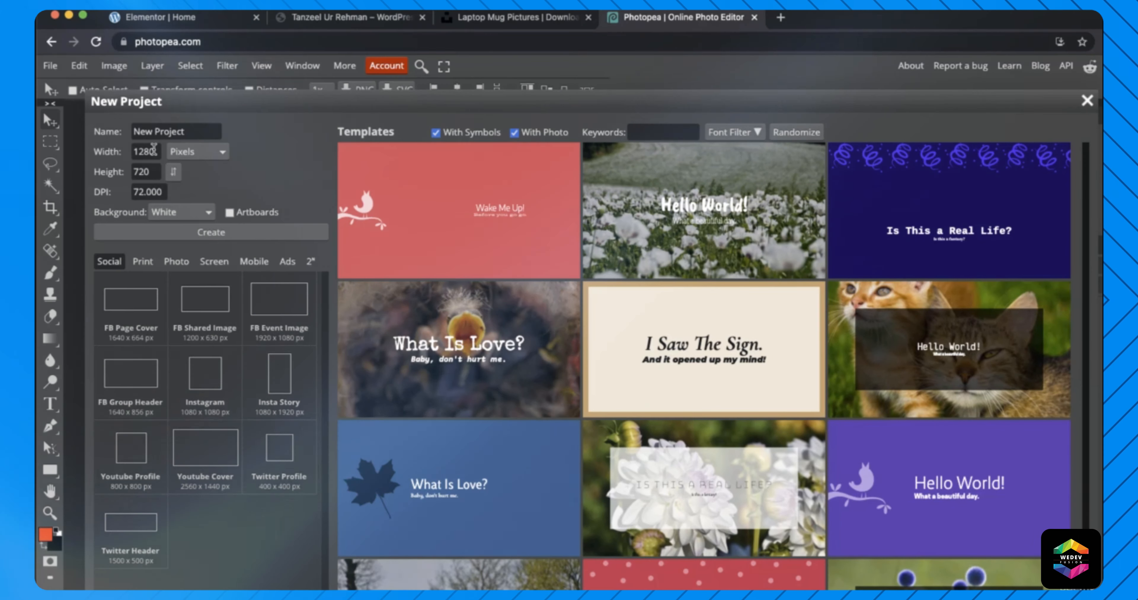
# - Create a 1280 × 720 white project named 'cover image for home'
pyautogui.doubleClick(152, 150)
pyautogui.click(259, 171)
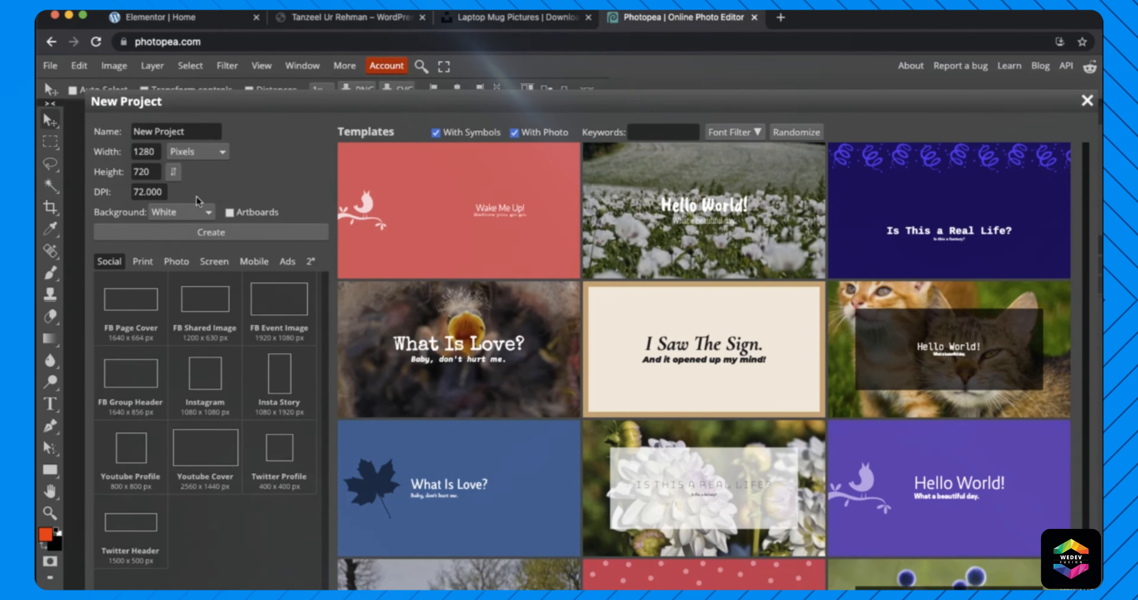
pyautogui.click(192, 135)
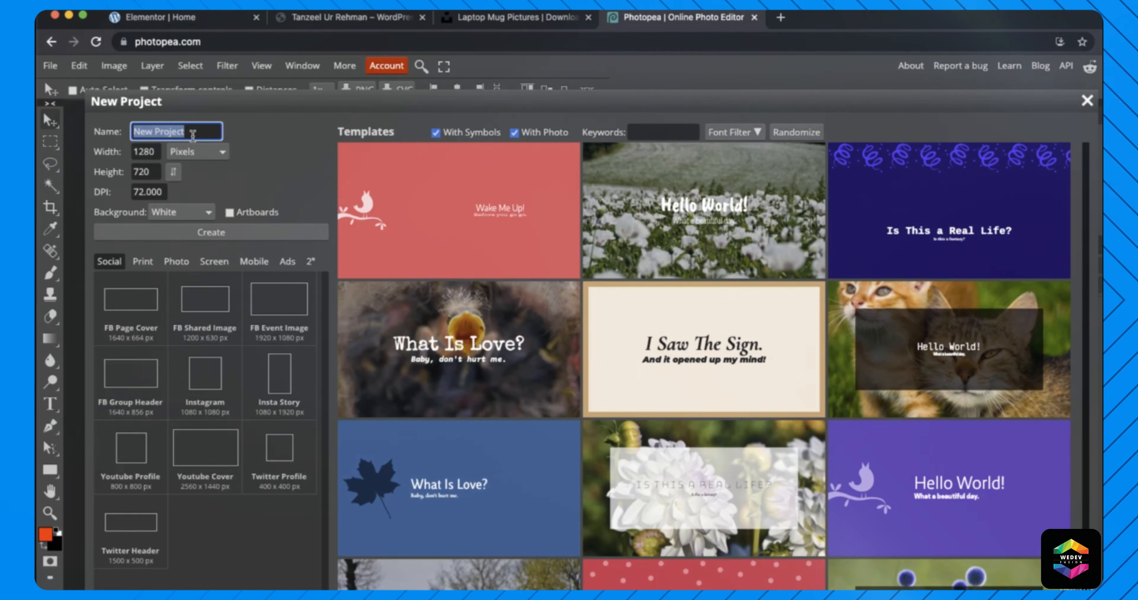
pyautogui.write('cov')
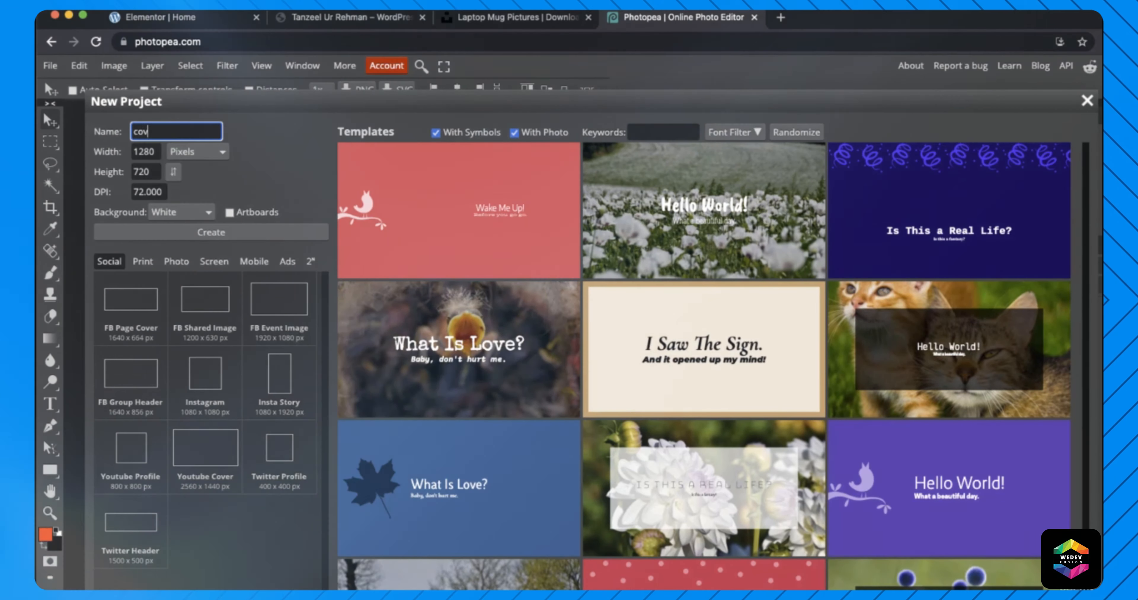
pyautogui.write('er image')
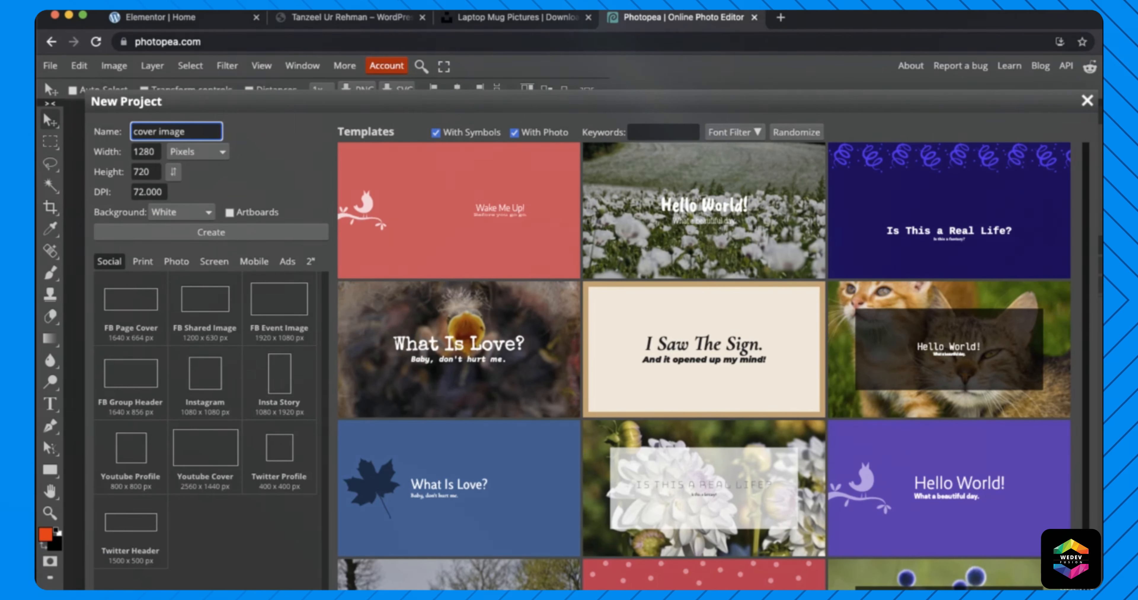
pyautogui.write(' for home')
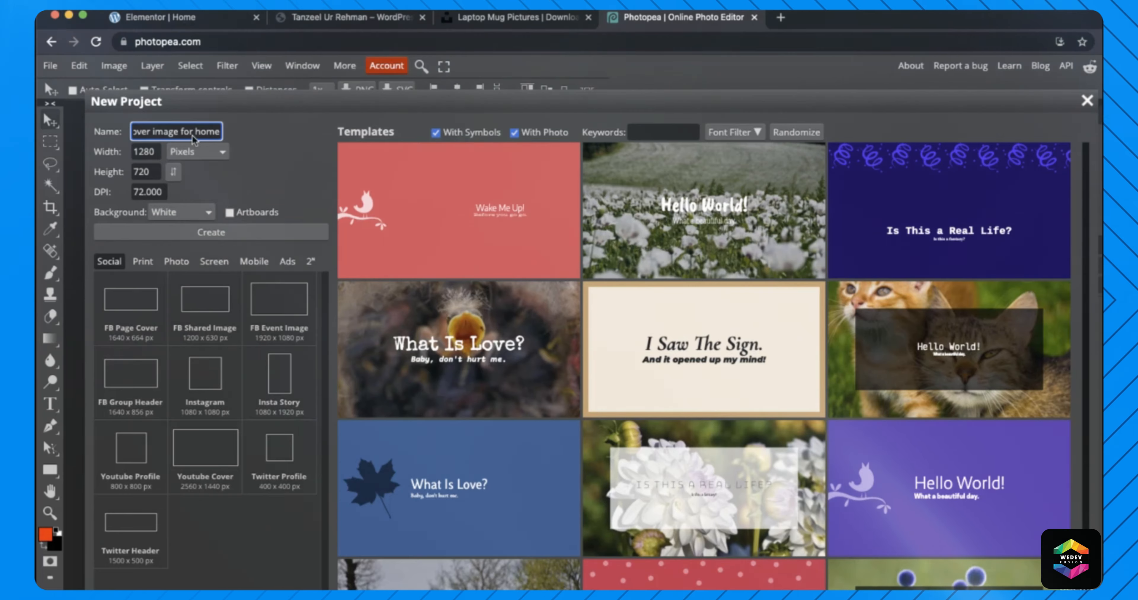
pyautogui.click(222, 235)
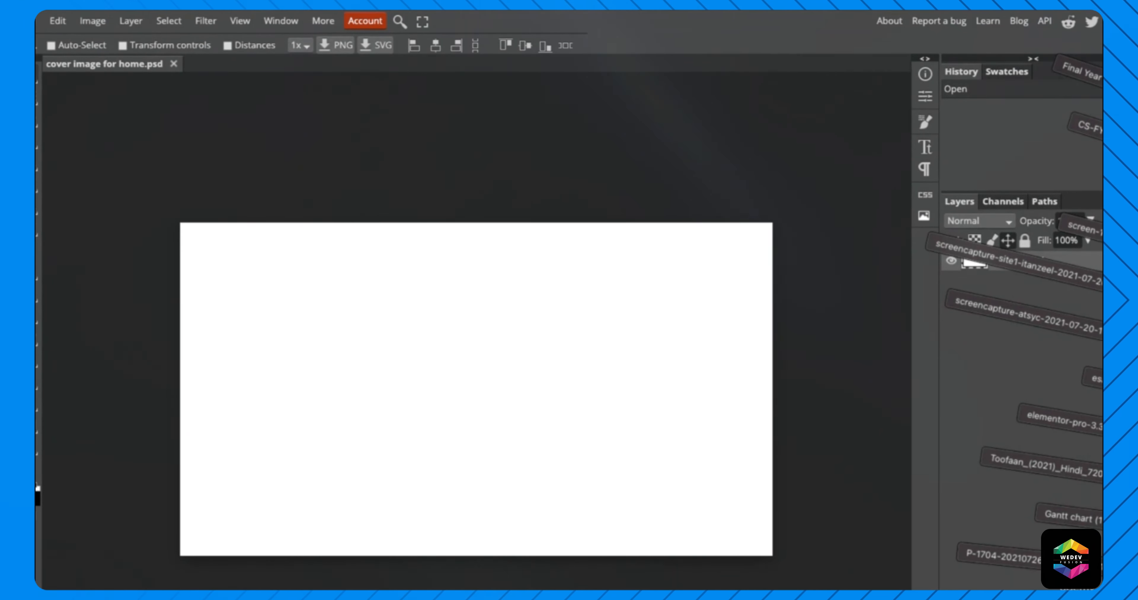
# - Place the laptop-and-mug photo on the canvas and scale it to fill 1280 × 720
pyautogui.moveTo(761, 570); pyautogui.dragTo(469, 394)
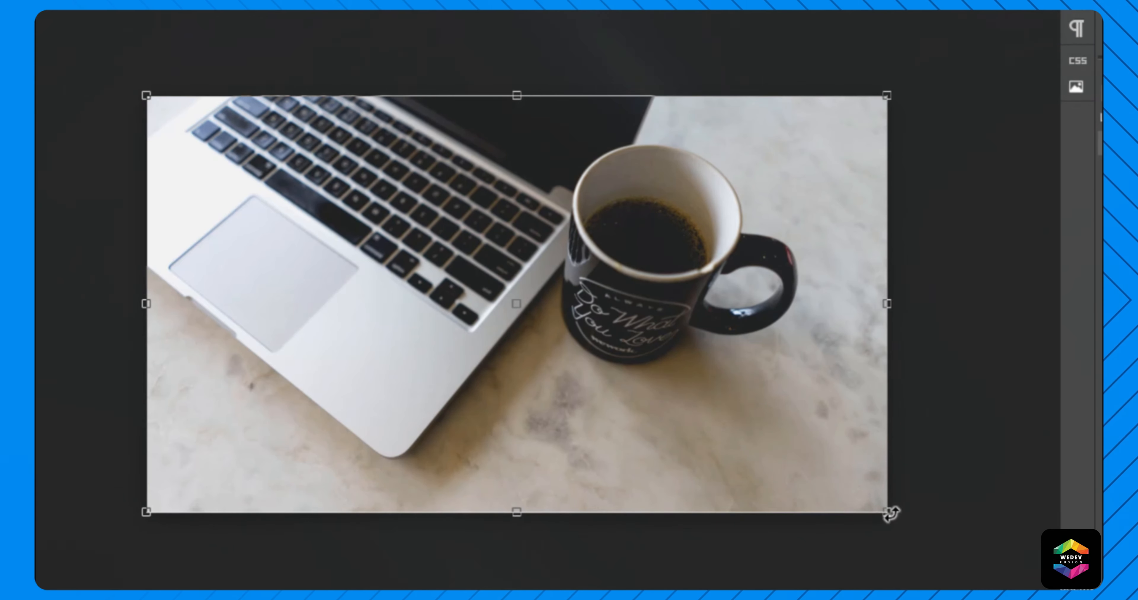
pyautogui.moveTo(890, 515); pyautogui.dragTo(851, 256)
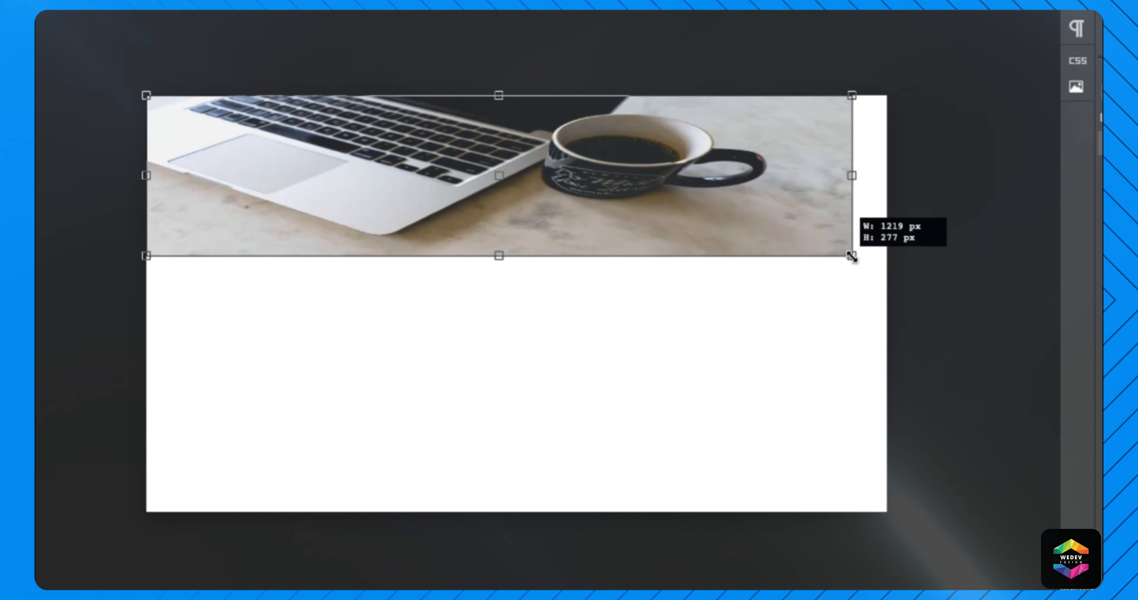
pyautogui.moveTo(851, 256); pyautogui.dragTo(834, 216)
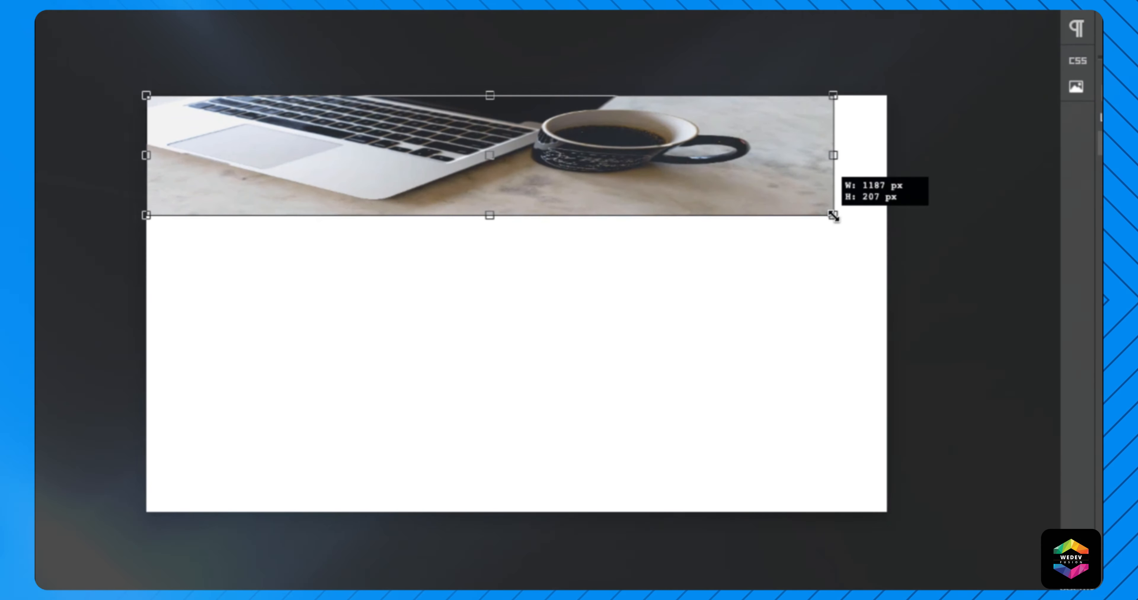
pyautogui.moveTo(833, 216); pyautogui.dragTo(884, 274)
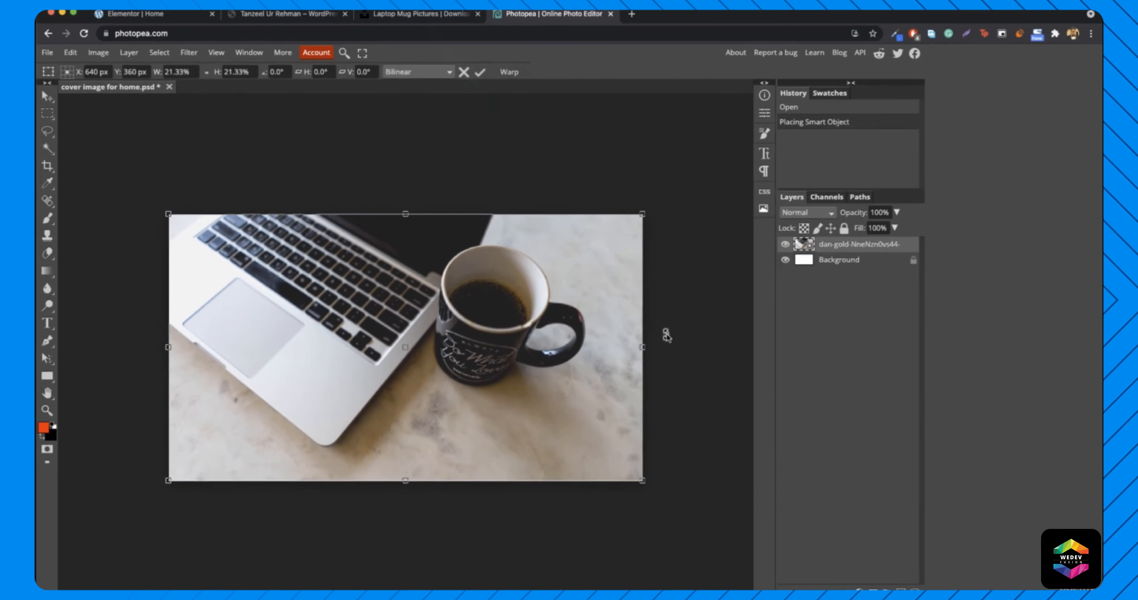
pyautogui.press('Return')
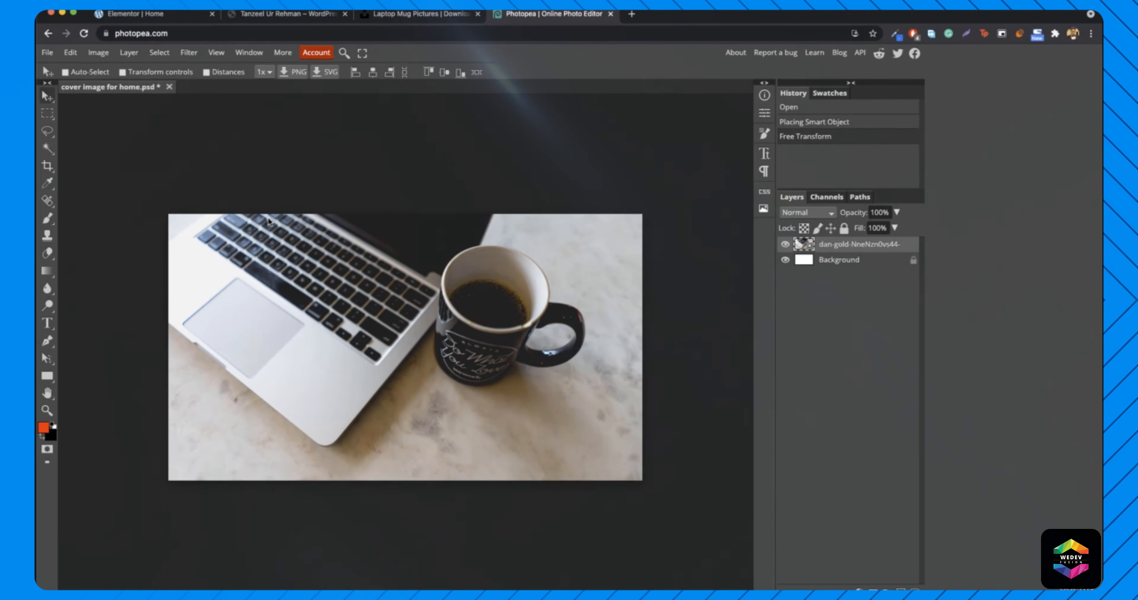
# - Export the cover image as a 1280 × 720 JPG at 65% quality (52.6 KB)
pyautogui.click(46, 52)
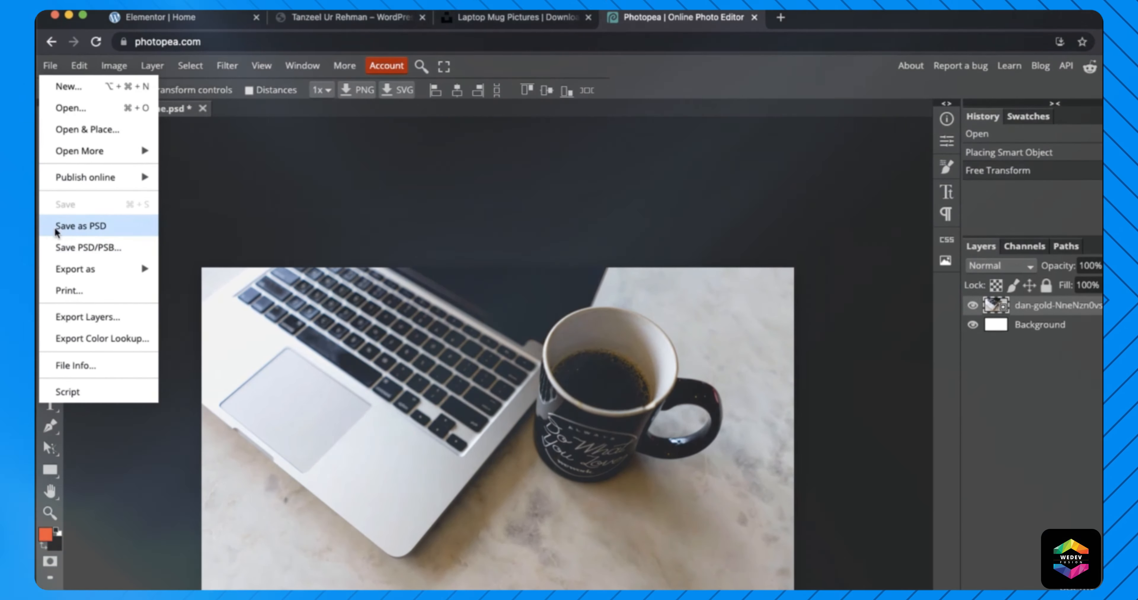
pyautogui.moveTo(103, 272)
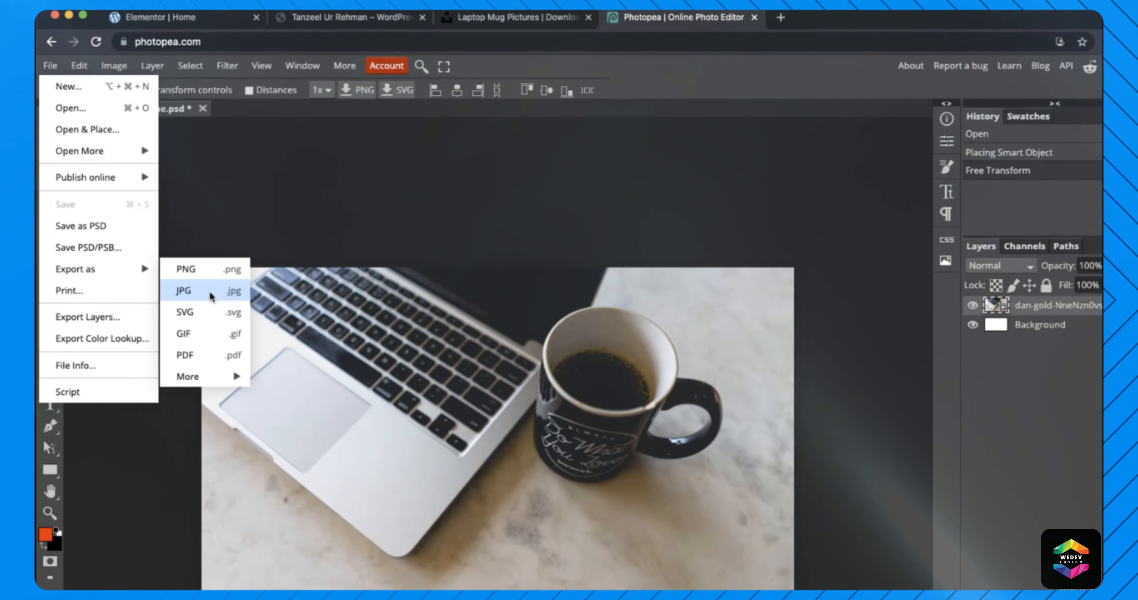
pyautogui.click(184, 292)
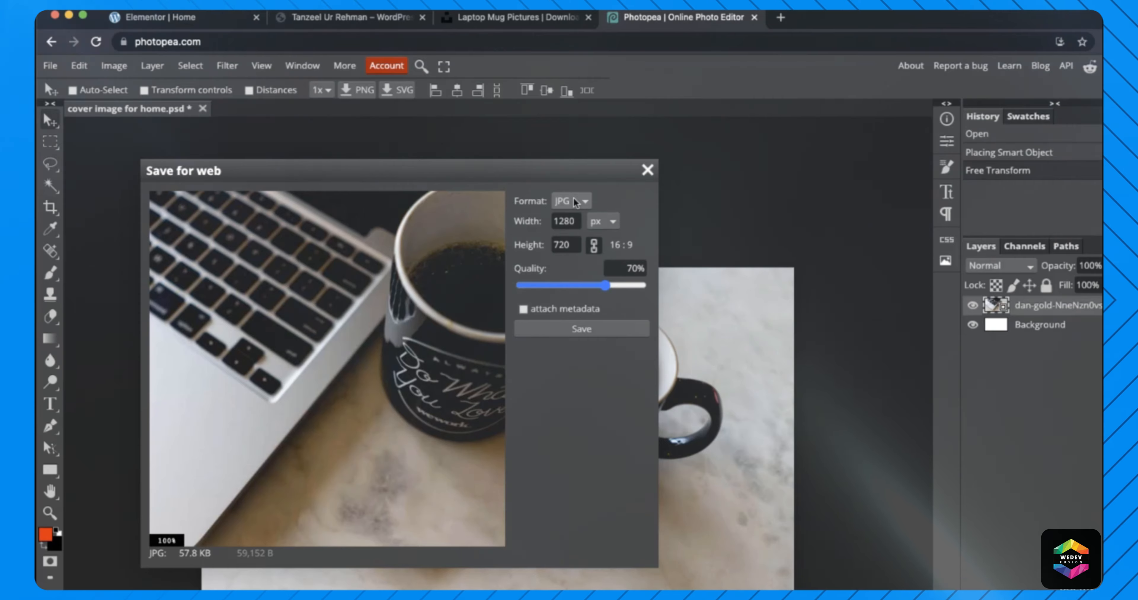
pyautogui.moveTo(605, 286)
pyautogui.mouseDown()
pyautogui.moveTo(575, 295)
pyautogui.moveTo(600, 293)
pyautogui.mouseUp()
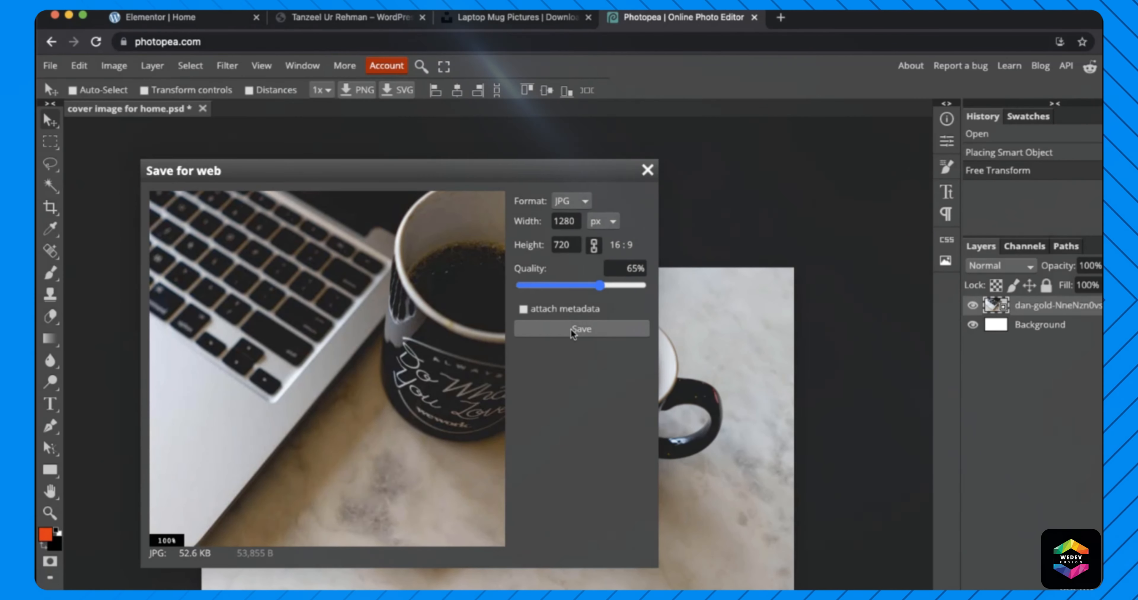
pyautogui.click(571, 334)
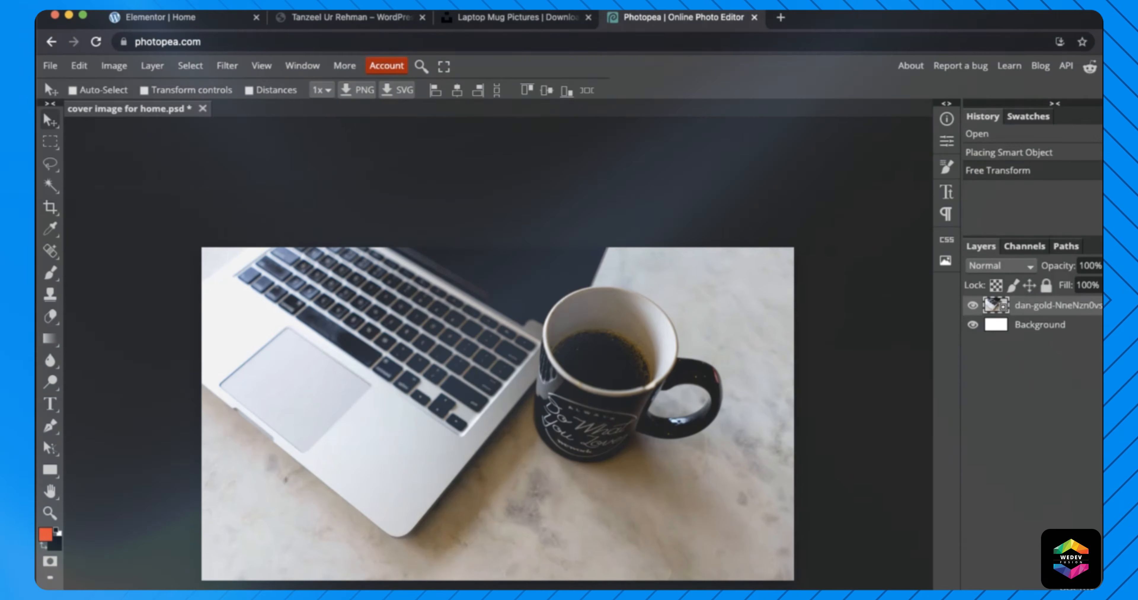
# - Give the hero section a Classic background in its Style settings and open the media library for its image
pyautogui.click(162, 17)
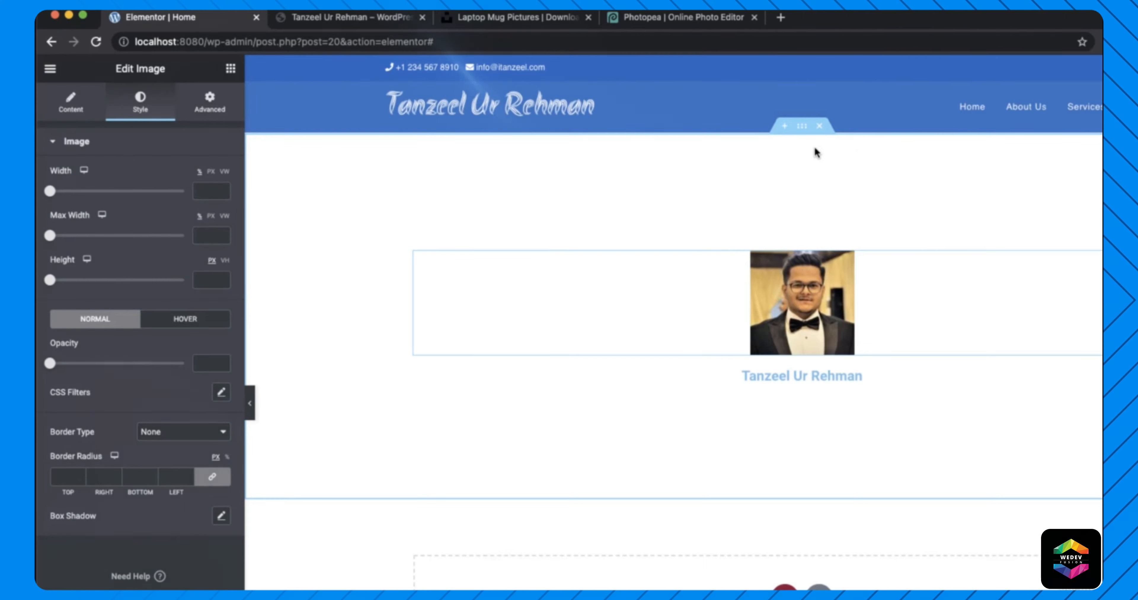
pyautogui.rightClick(800, 132)
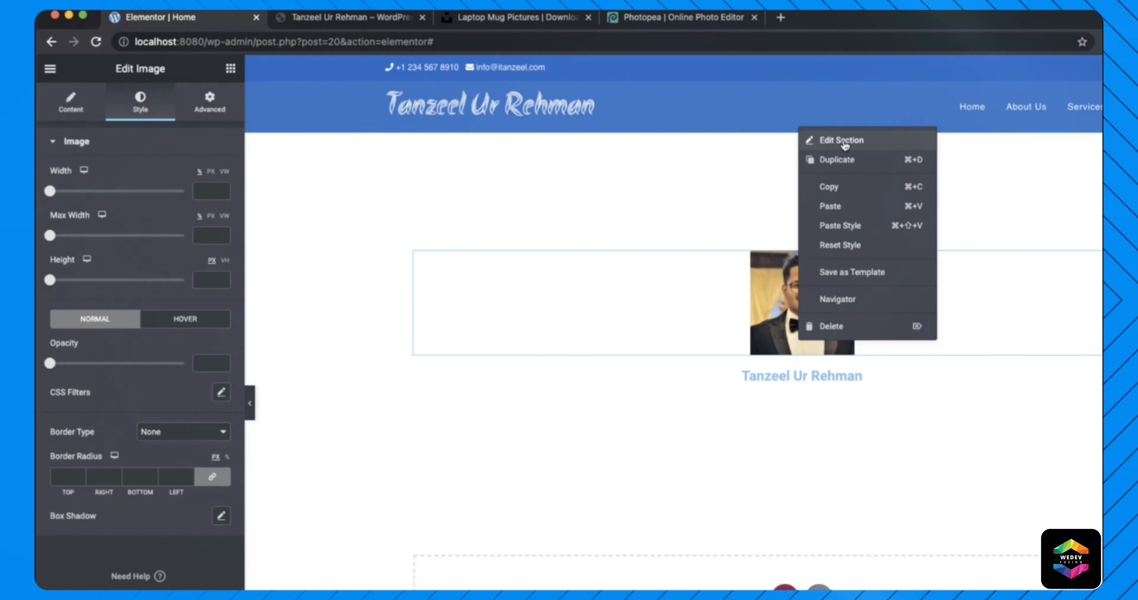
pyautogui.click(855, 141)
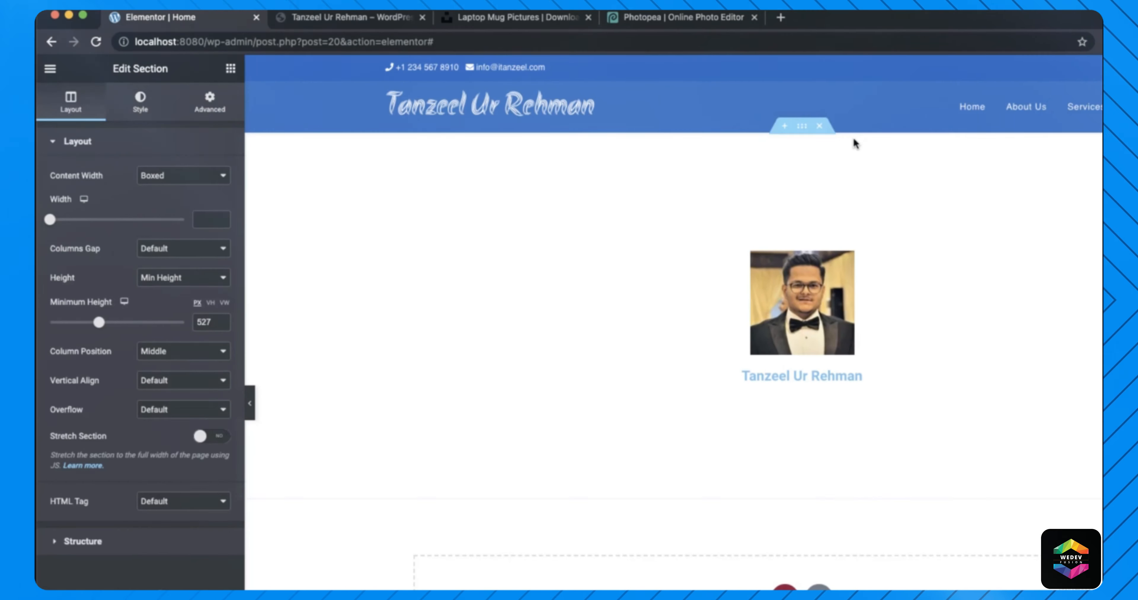
pyautogui.click(140, 105)
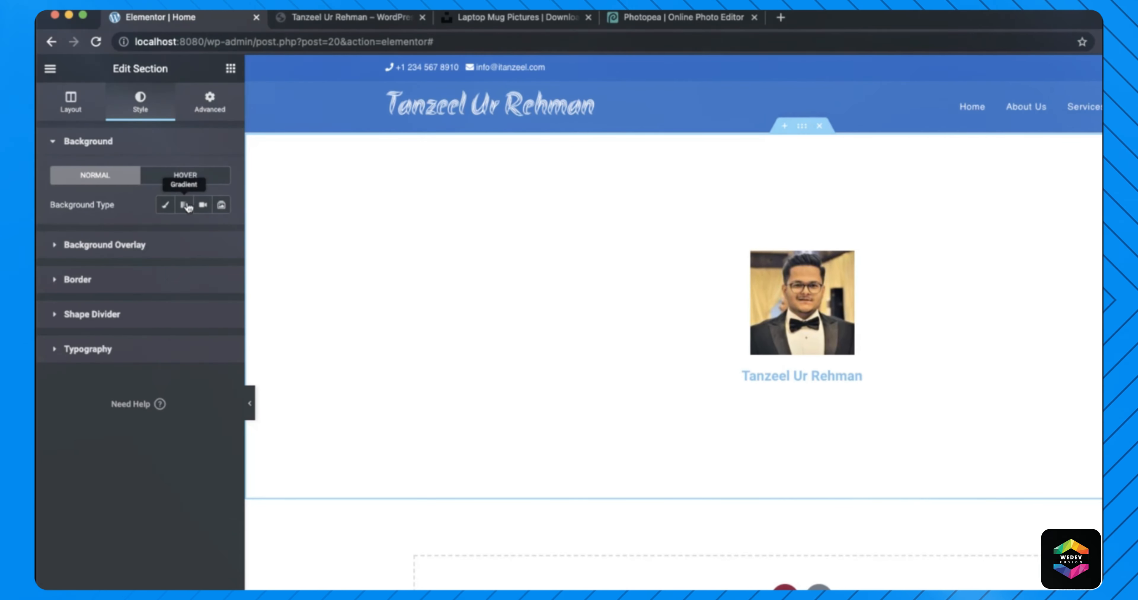
pyautogui.click(166, 205)
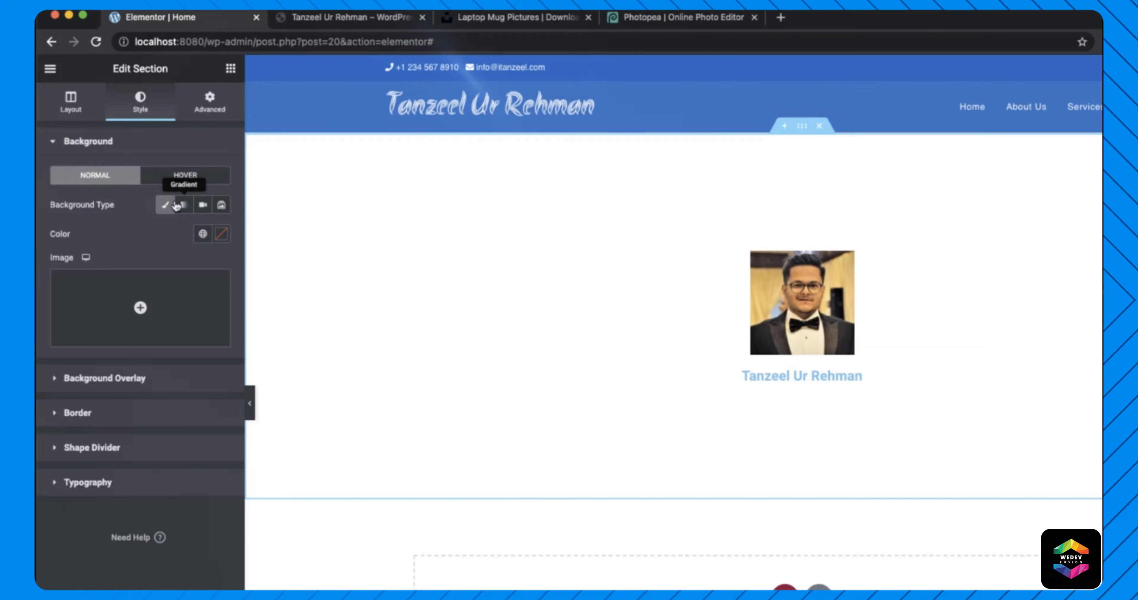
pyautogui.moveTo(145, 322)
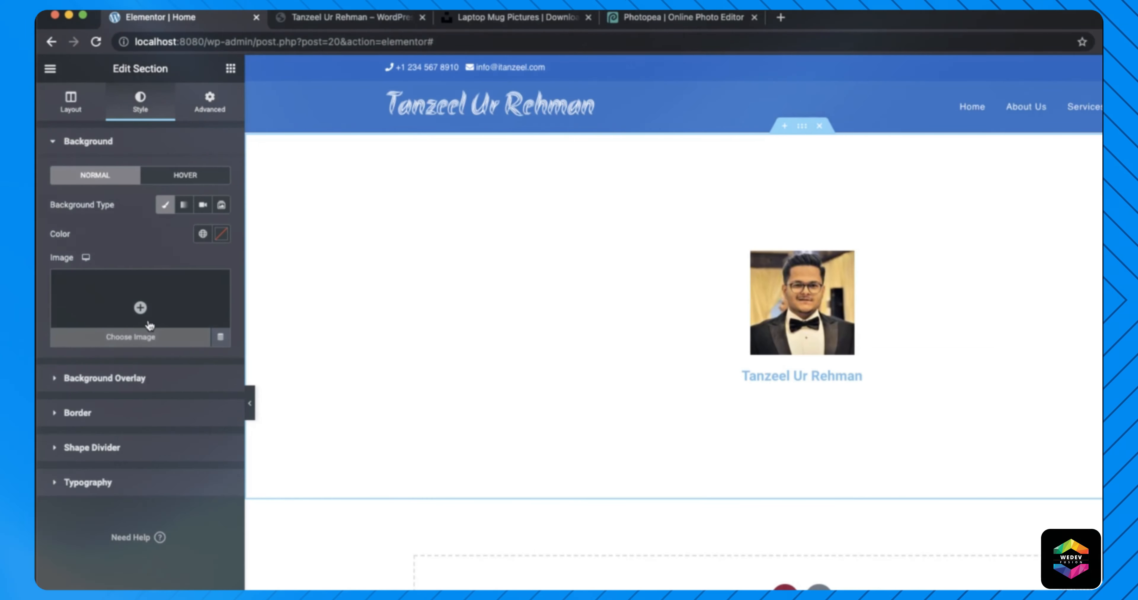
pyautogui.click(125, 301)
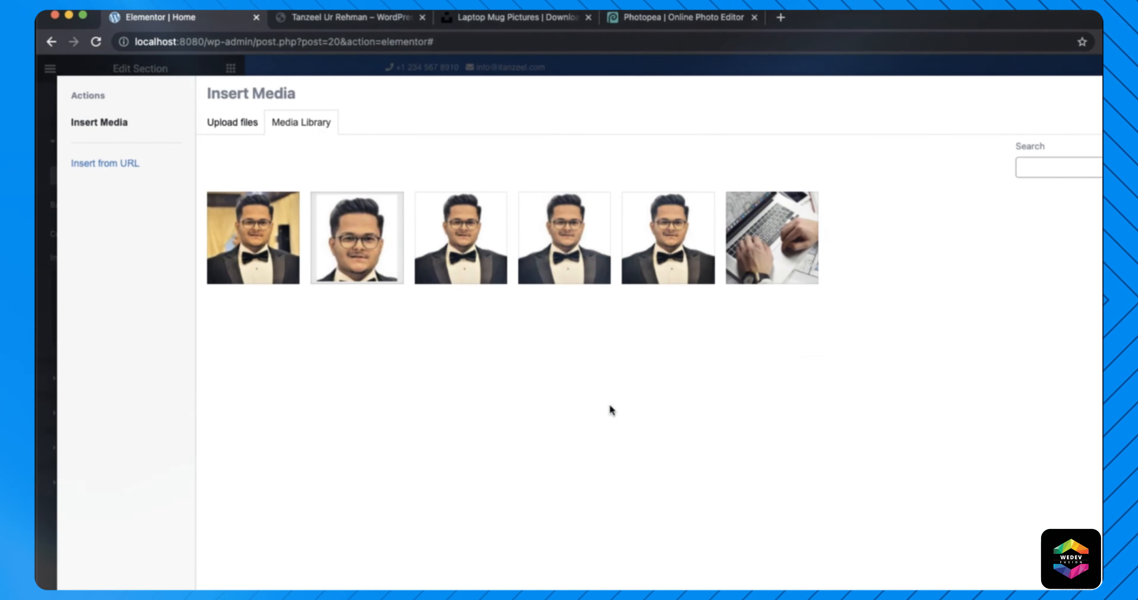
# - Upload 'cover image for home.jpg' from Downloads into the Insert Media library
pyautogui.click(1076, 595)
pyautogui.moveTo(1073, 557); pyautogui.dragTo(803, 490)
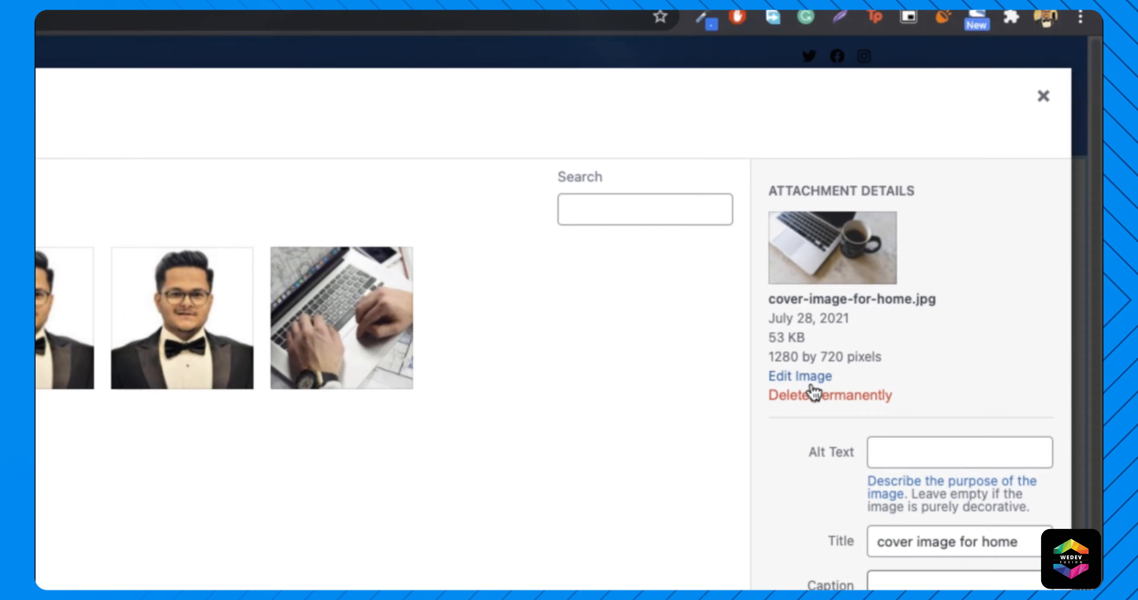
pyautogui.click(942, 589)
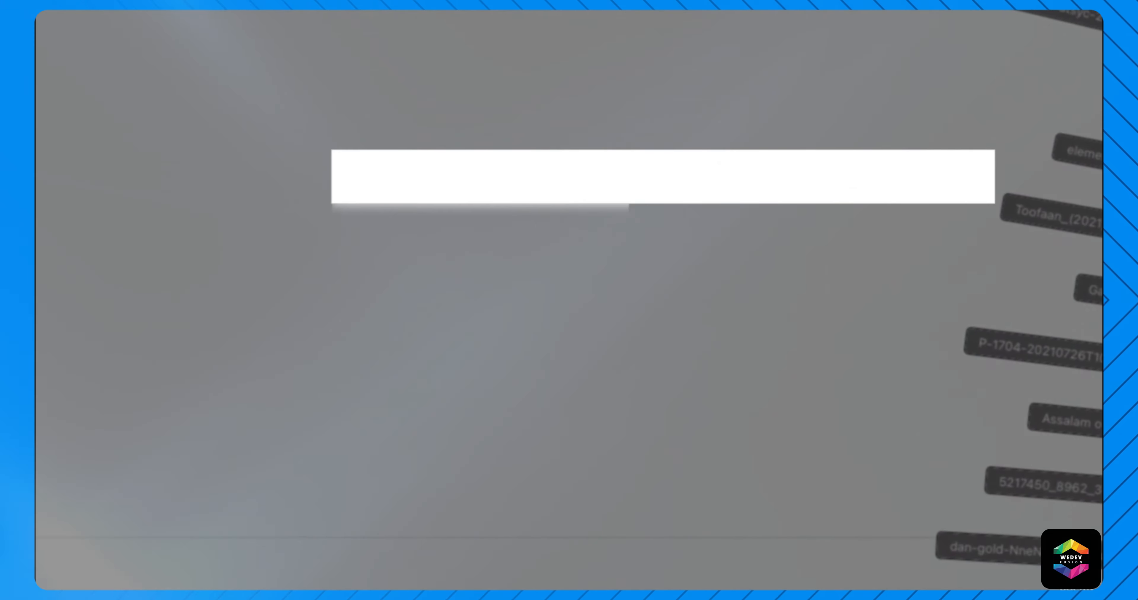
pyautogui.click(1050, 67)
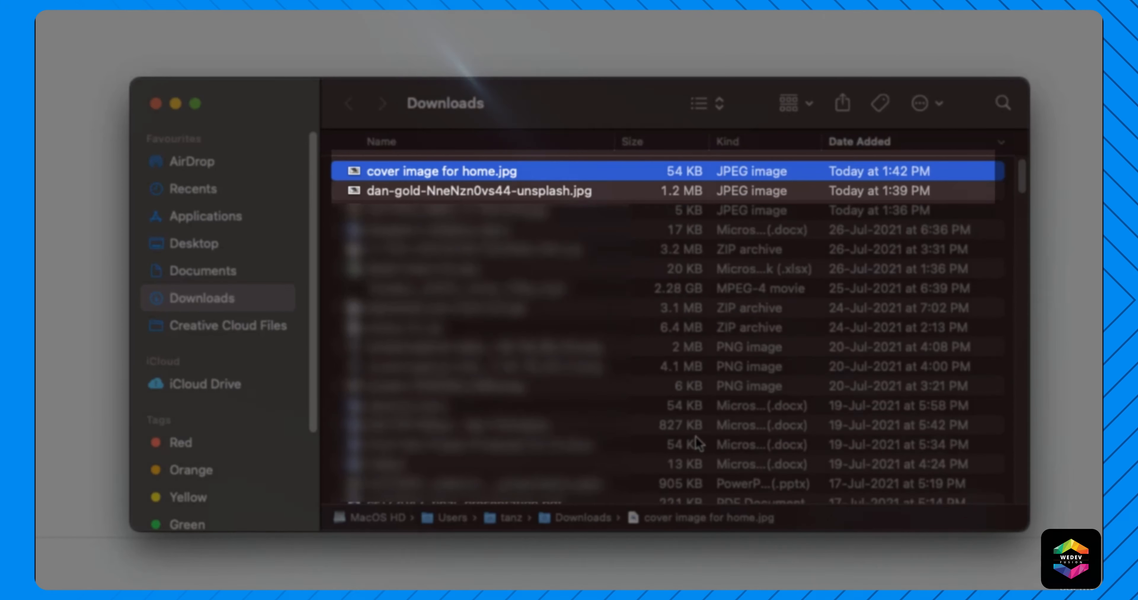
pyautogui.click(417, 195)
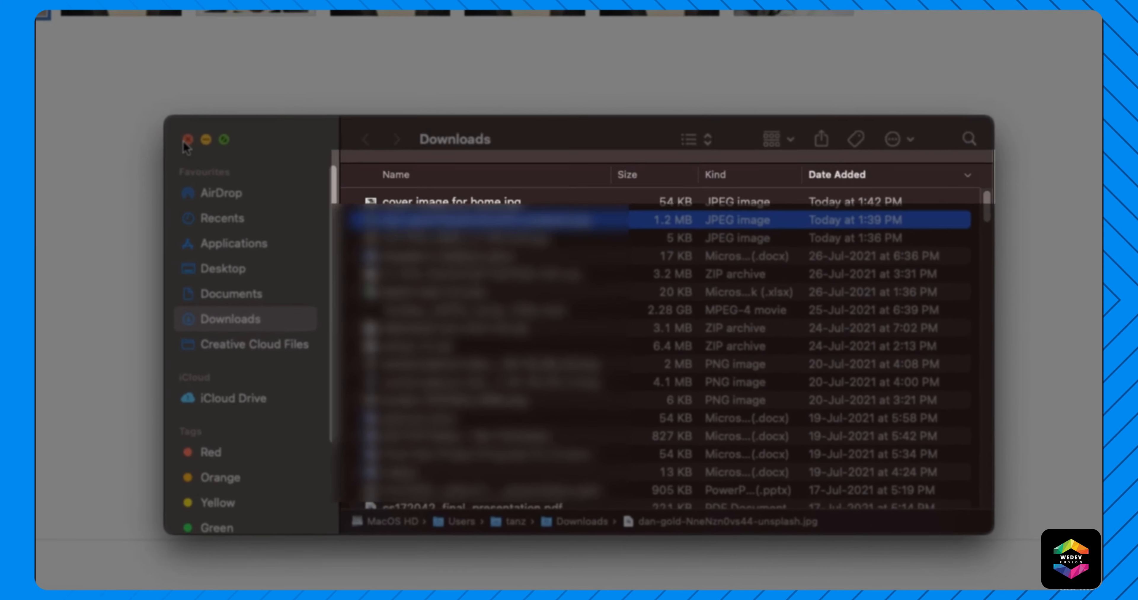
# - Insert the cover image as the hero section background and preview the page without the side panel
pyautogui.click(175, 104)
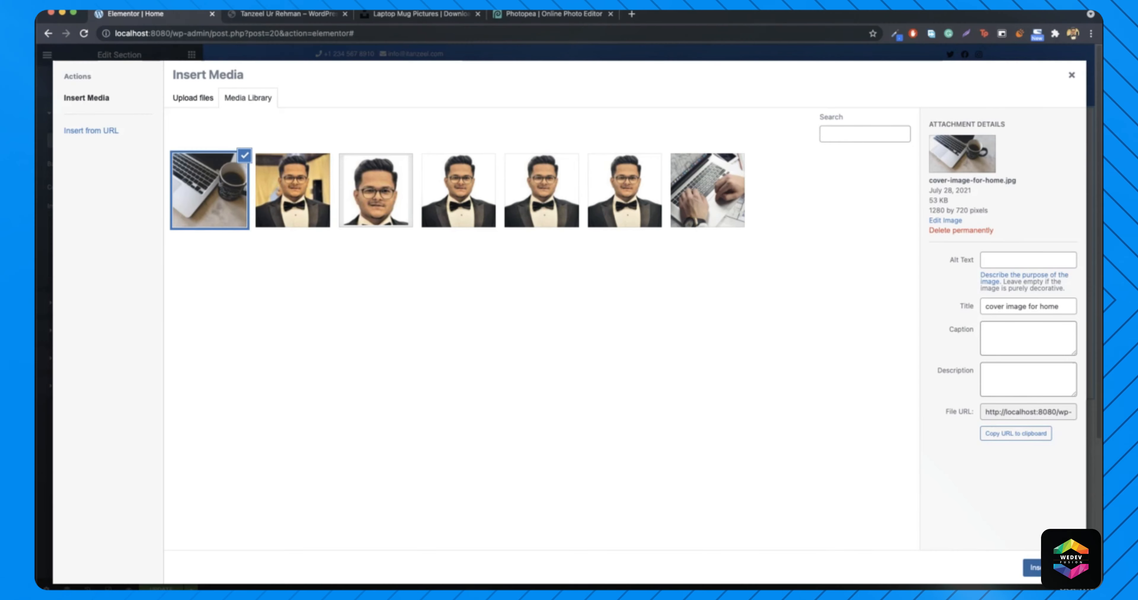
pyautogui.click(1032, 567)
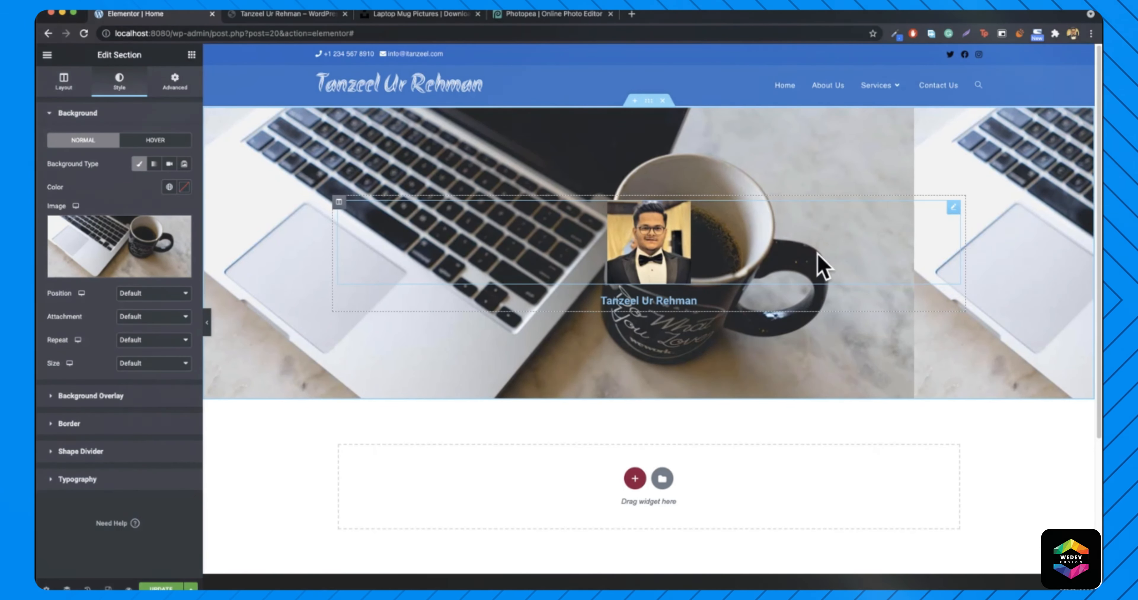
pyautogui.click(207, 323)
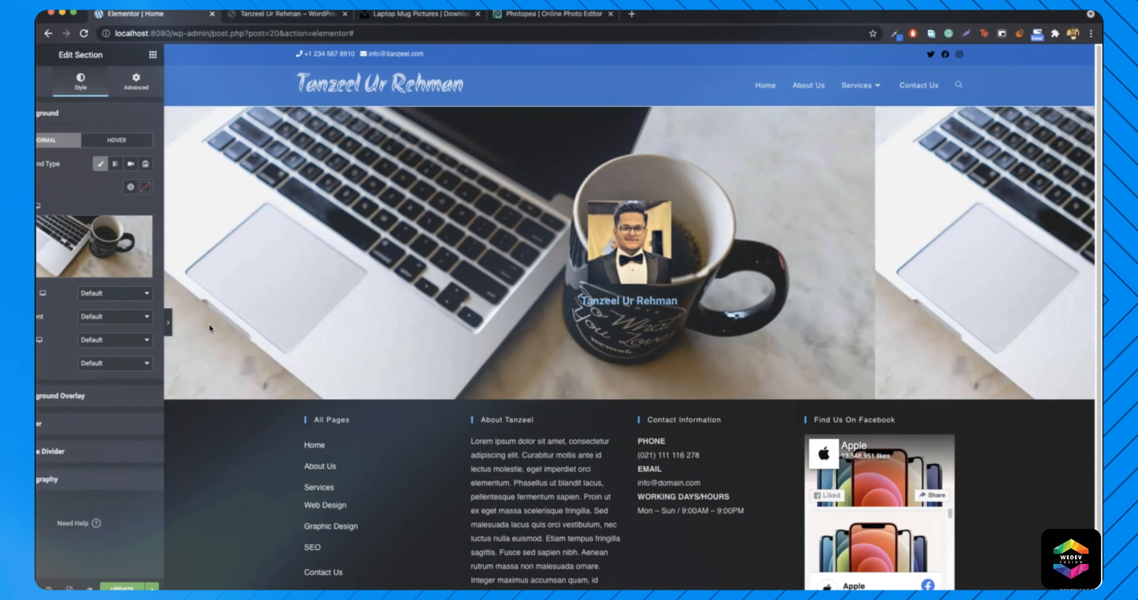
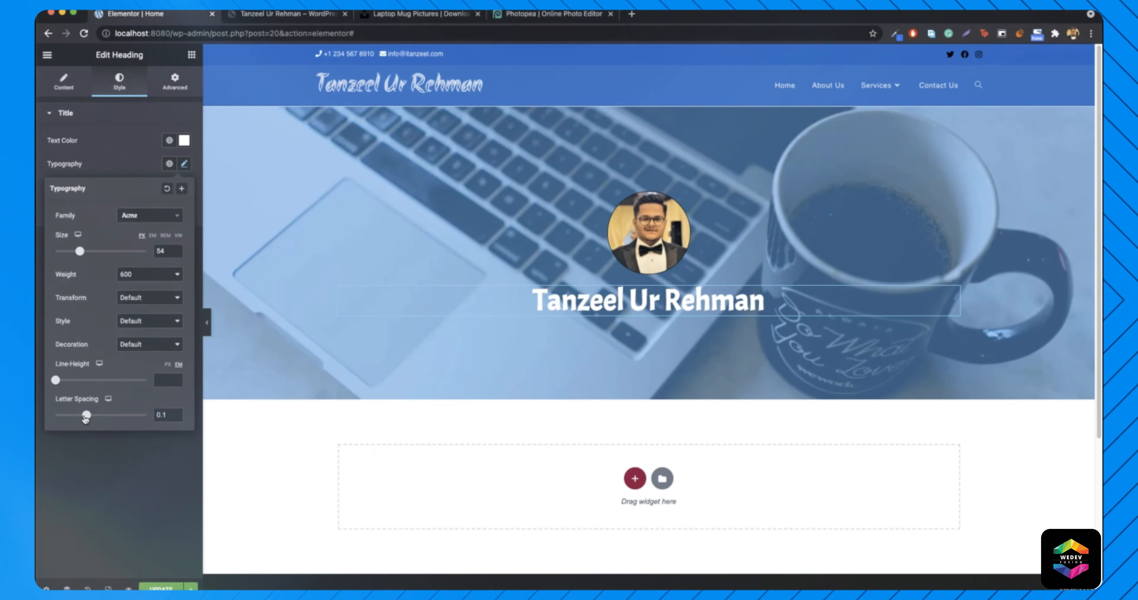
# - Widen the name heading's letter spacing to 2 and compare it with the live site
pyautogui.moveTo(86, 418); pyautogui.dragTo(97, 418)
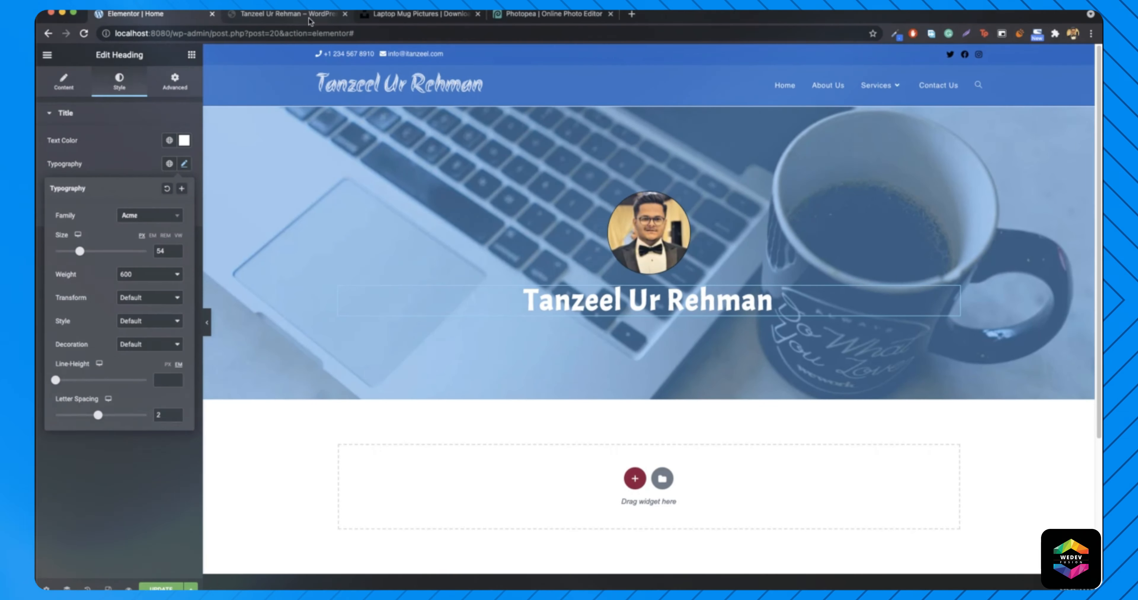
pyautogui.click(302, 13)
pyautogui.click(138, 14)
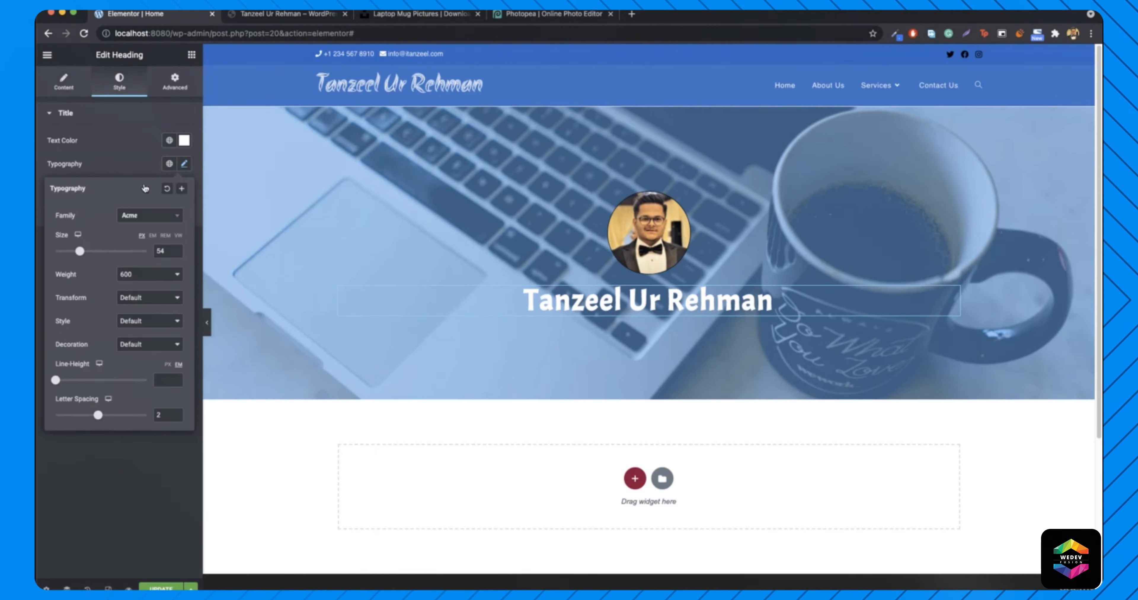
# - Check the heading's text colour against the live site, then bring up its text shadow settings
pyautogui.click(183, 140)
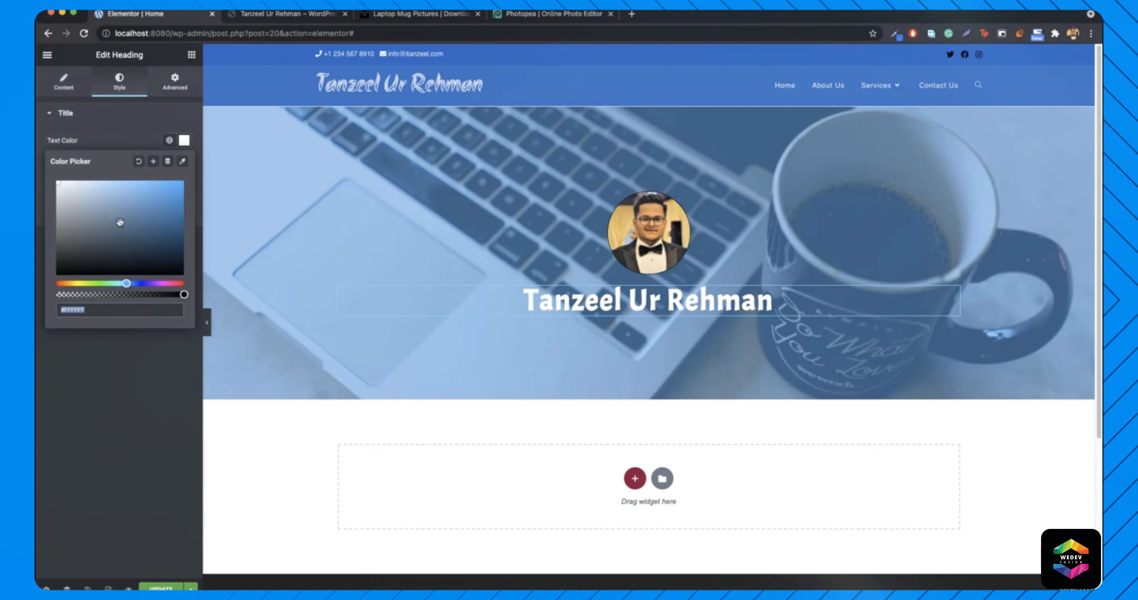
pyautogui.click(183, 140)
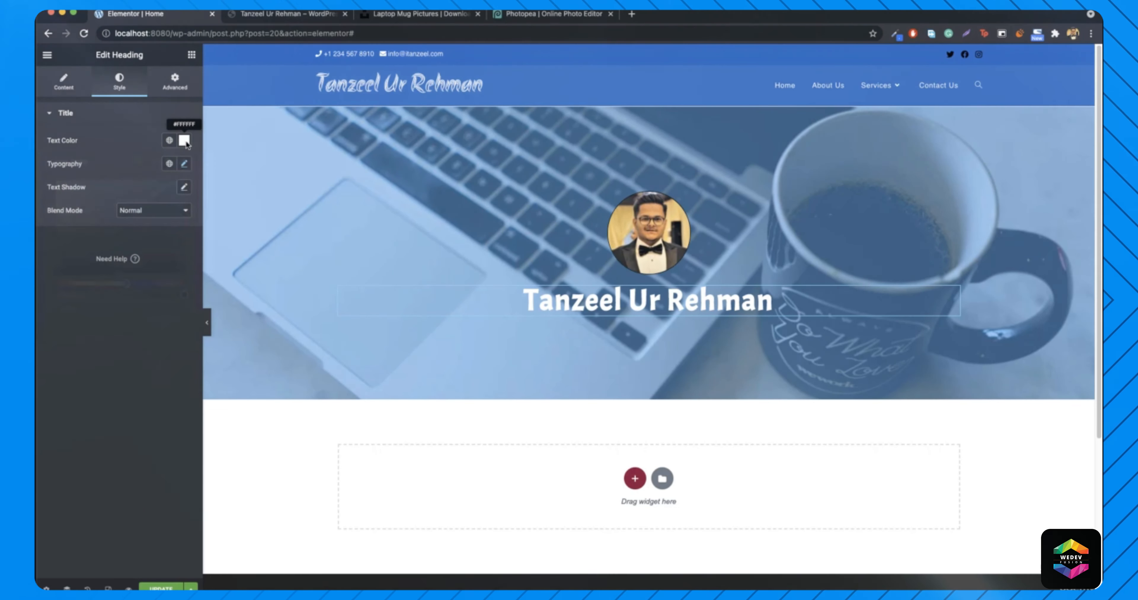
pyautogui.click(302, 17)
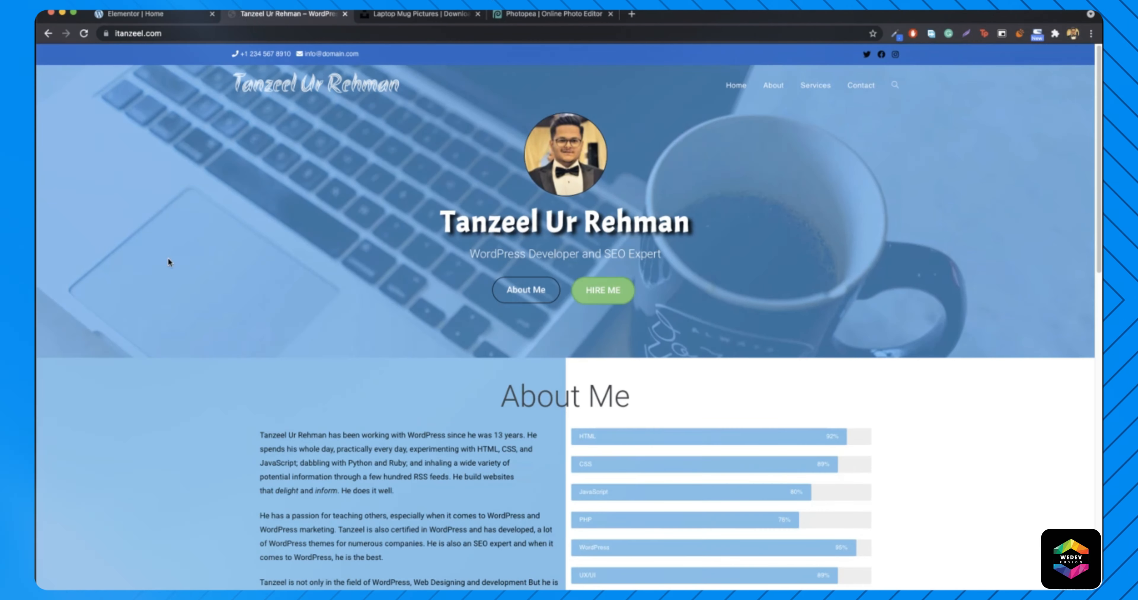
pyautogui.click(192, 17)
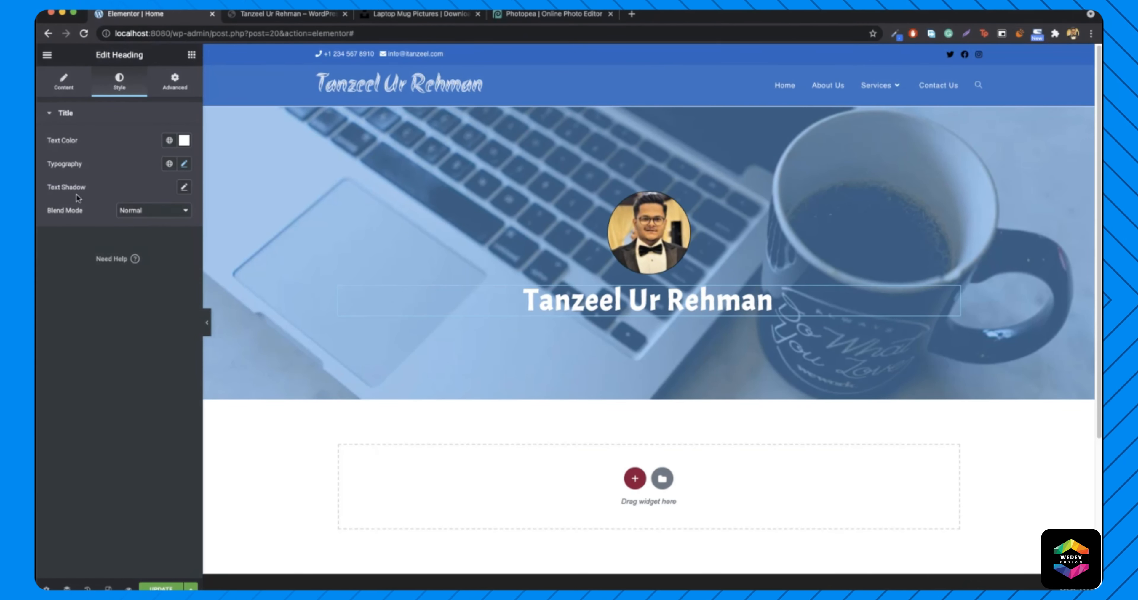
pyautogui.click(183, 188)
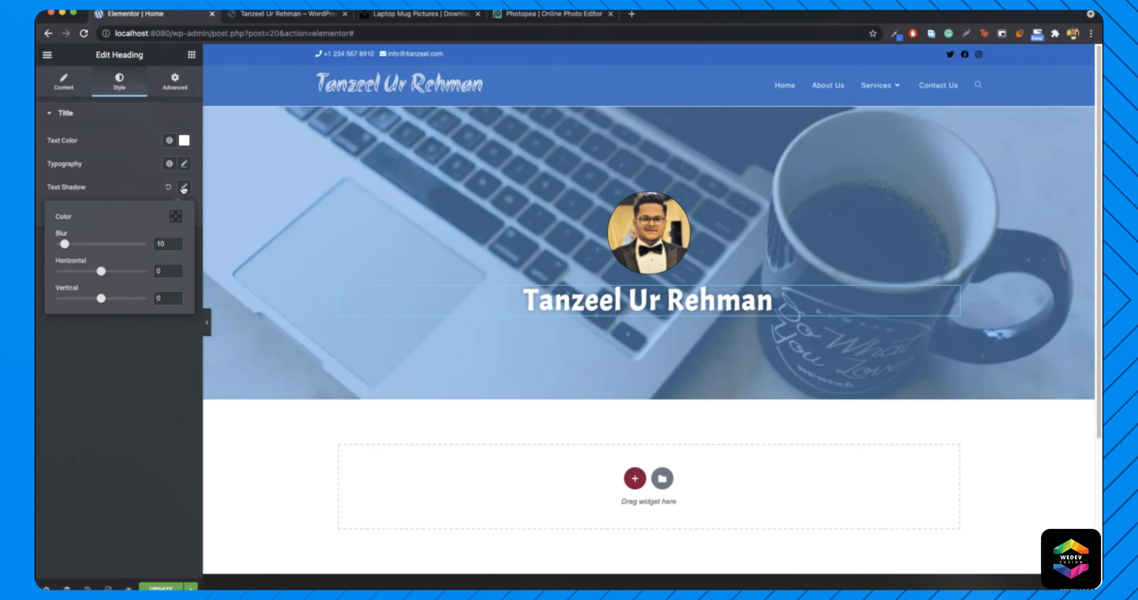
# - Make the heading's text shadow colour solid black
pyautogui.click(172, 220)
pyautogui.moveTo(123, 346); pyautogui.dragTo(257, 374)
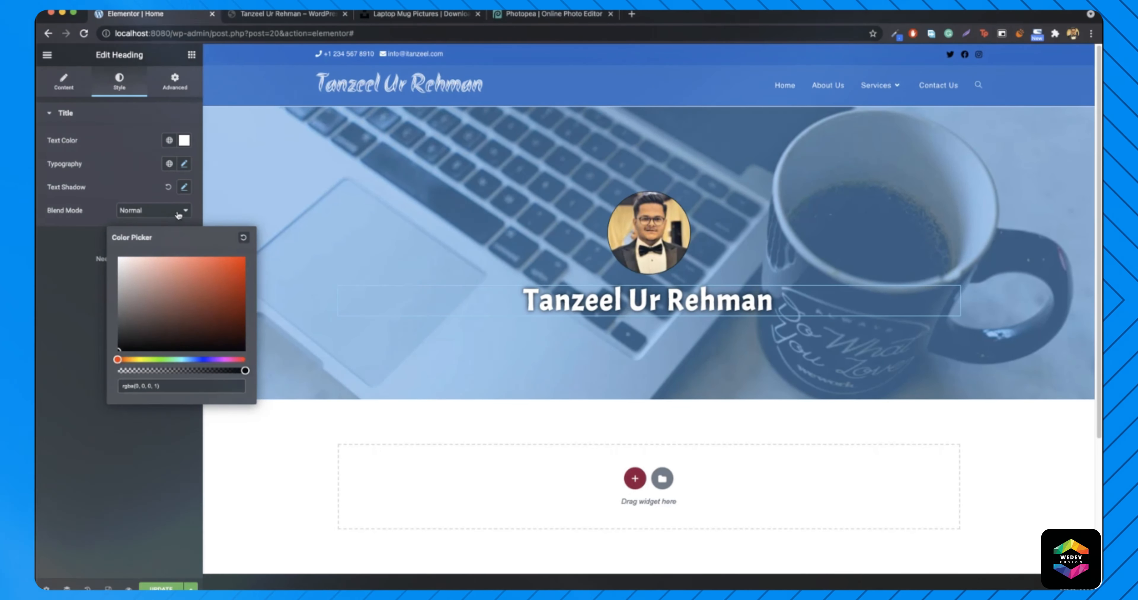
pyautogui.click(184, 187)
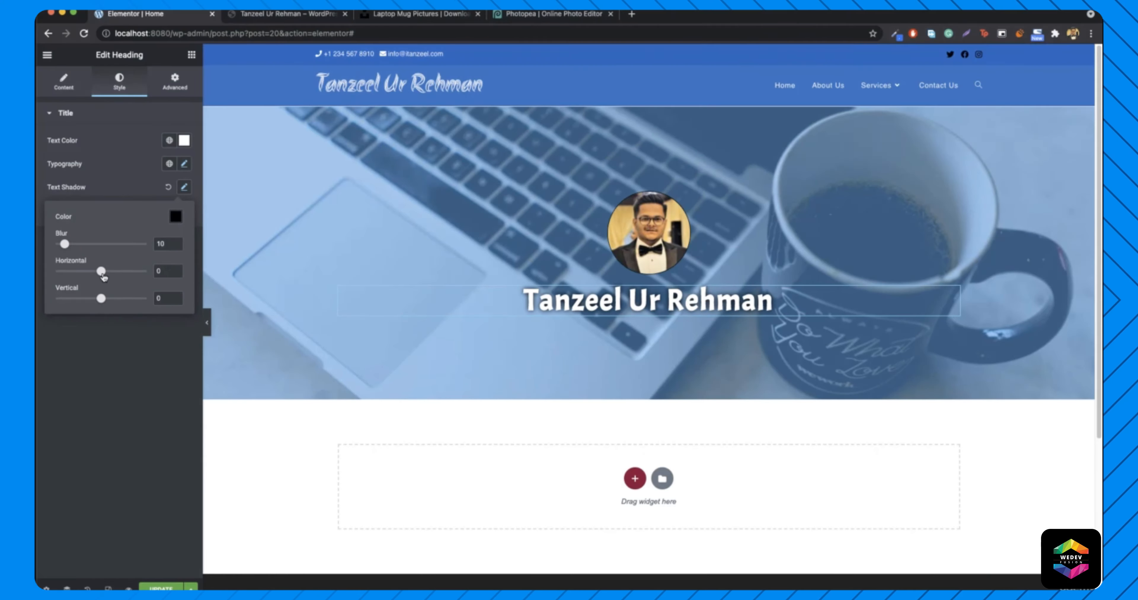
# - Offset the shadow 7 right and 5 down with blur 6, then preview the page full width
pyautogui.moveTo(103, 276); pyautogui.dragTo(106, 277)
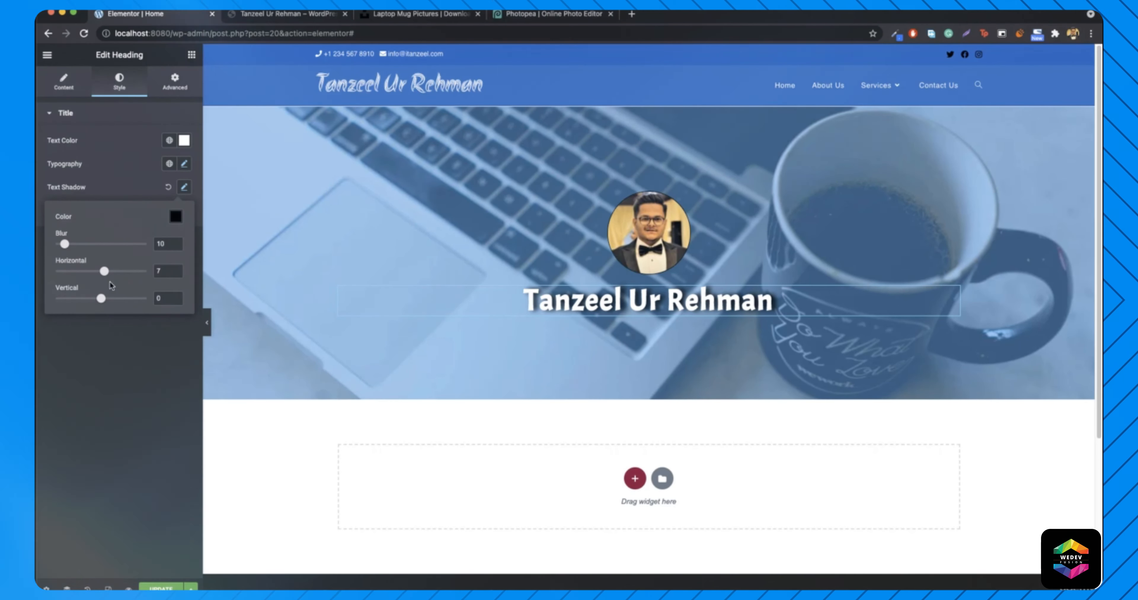
pyautogui.moveTo(101, 299); pyautogui.dragTo(103, 303)
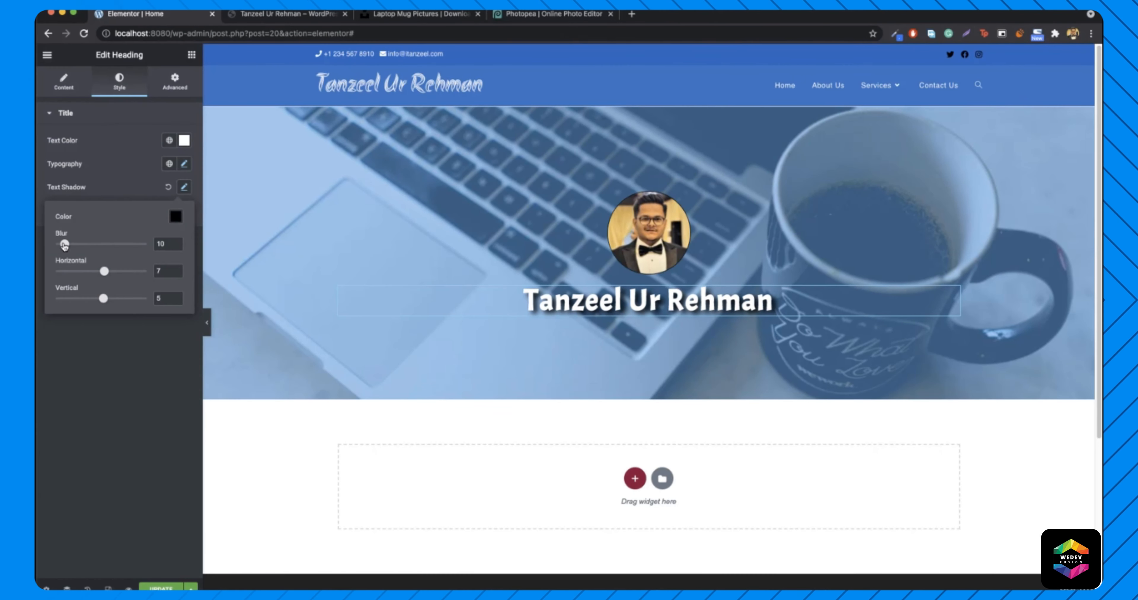
pyautogui.moveTo(63, 245); pyautogui.dragTo(62, 245)
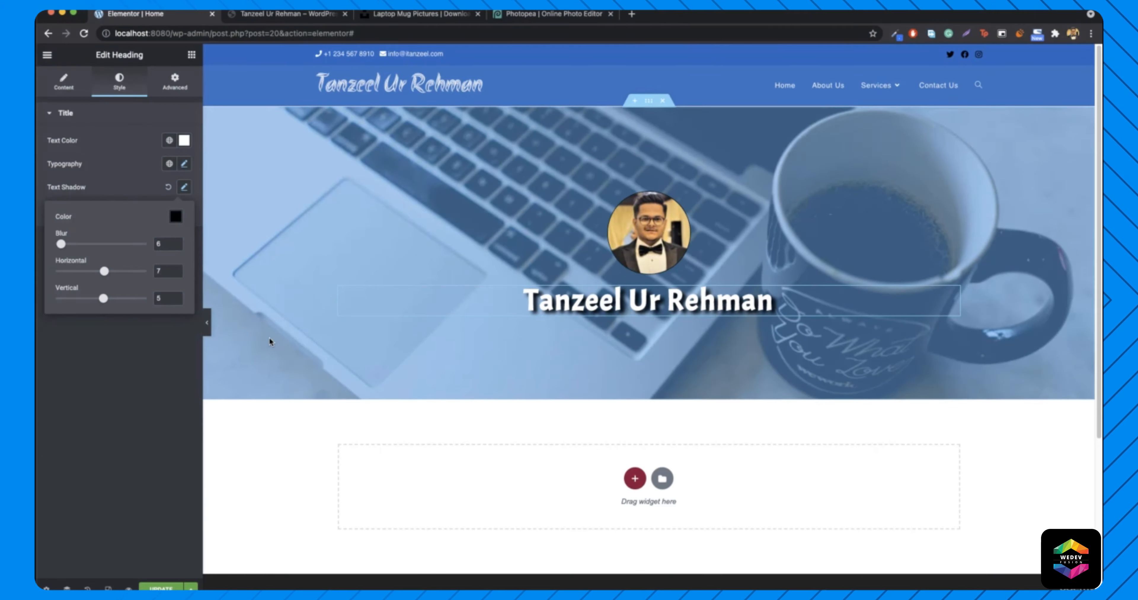
pyautogui.click(206, 324)
pyautogui.click(206, 324)
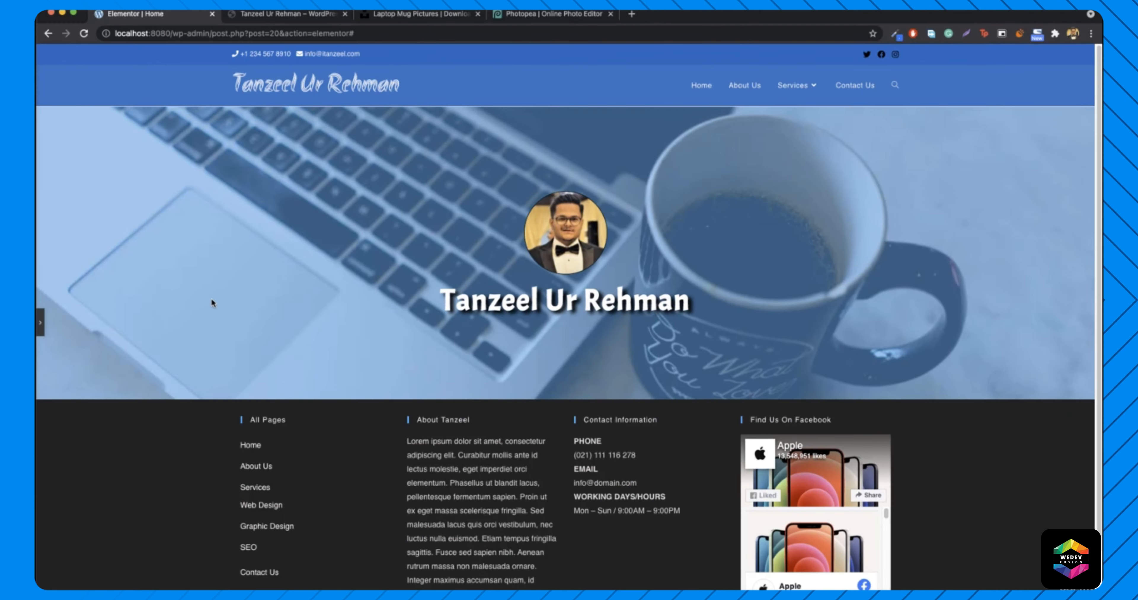
# - Restore the editing panel and inspect the live site's subtitle text before returning to the editor
pyautogui.click(40, 322)
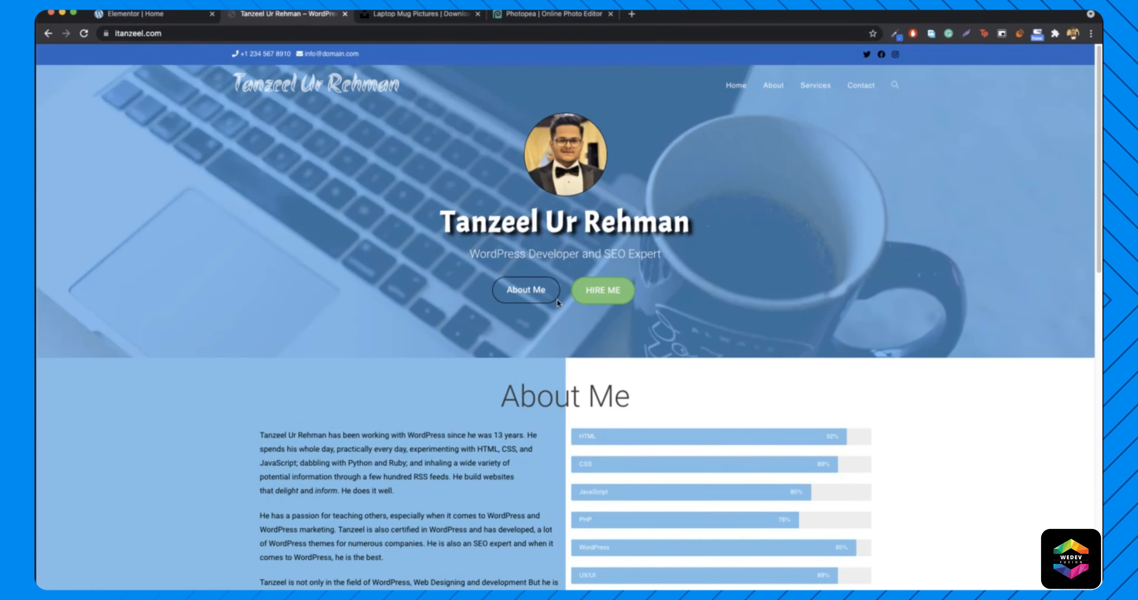
pyautogui.moveTo(469, 261); pyautogui.dragTo(661, 261)
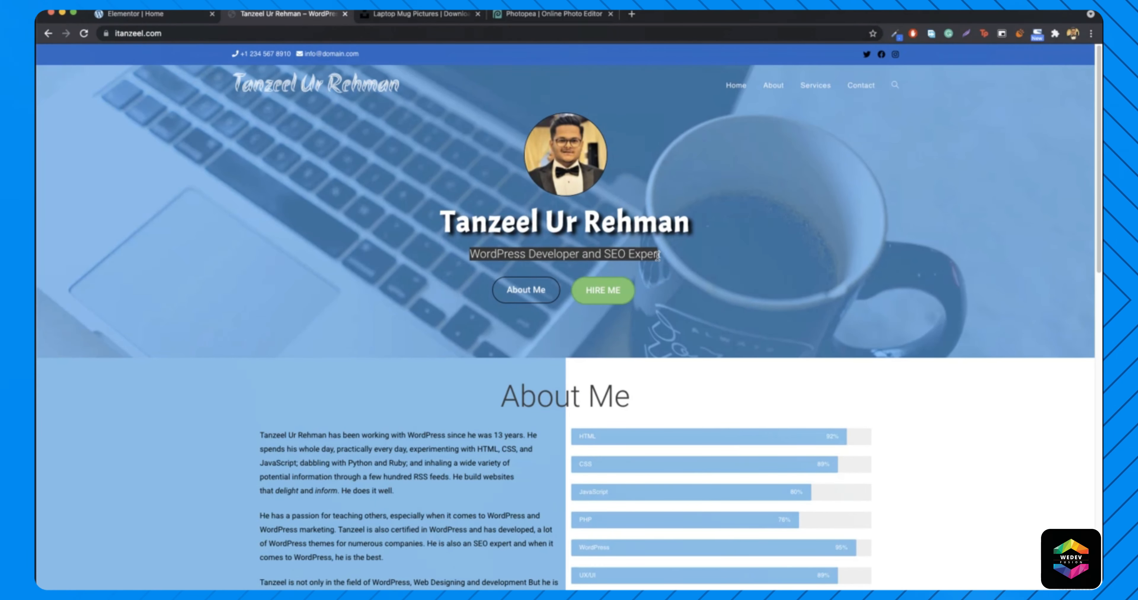
pyautogui.click(633, 261)
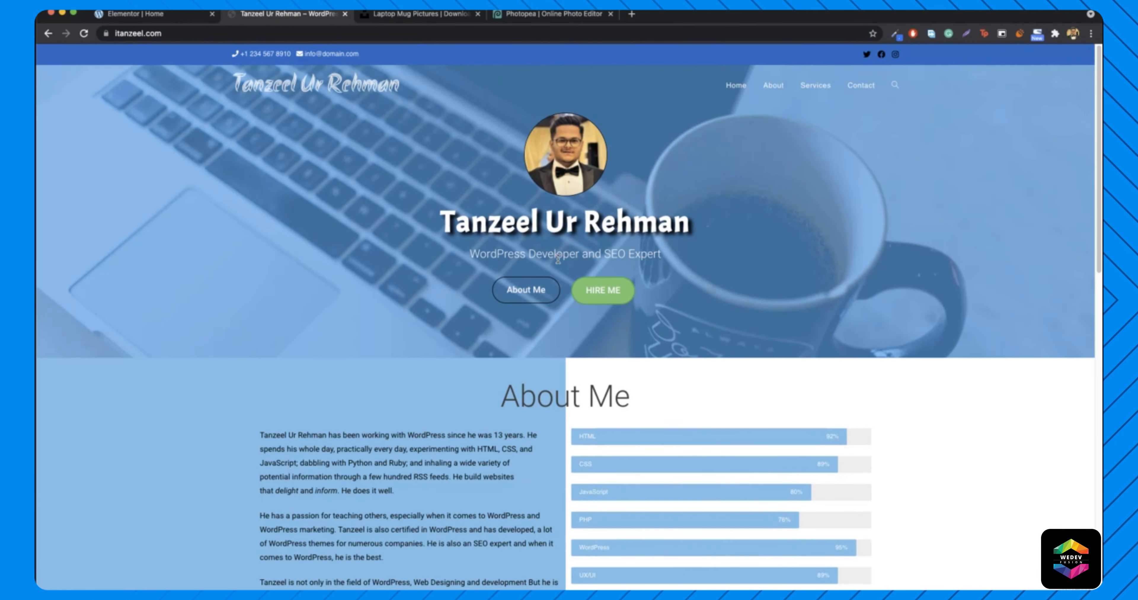
pyautogui.click(132, 14)
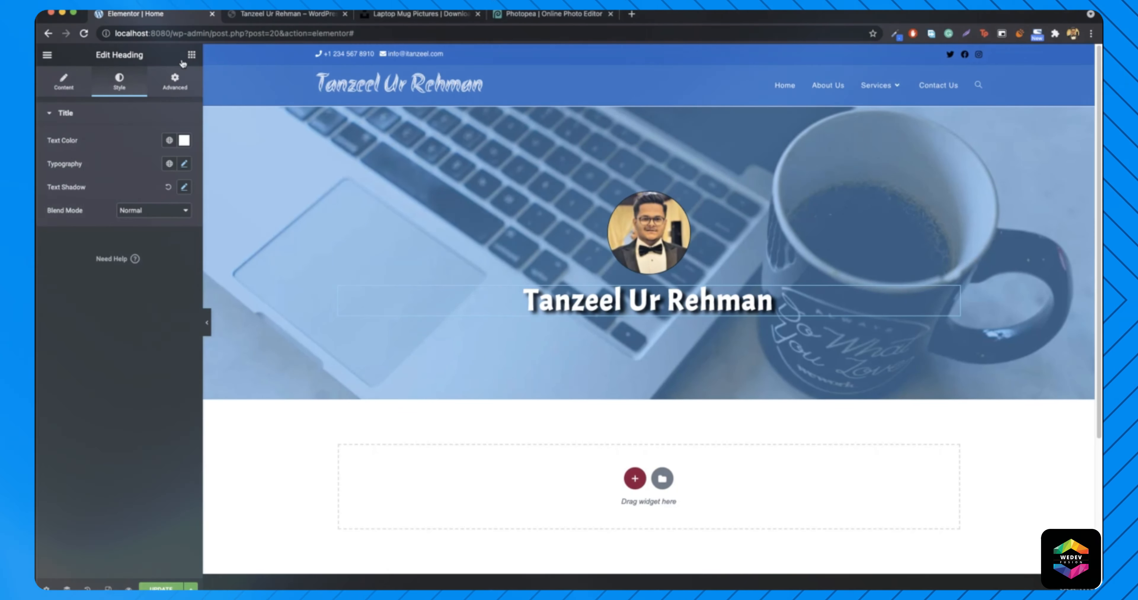
# - Add a centred heading under the name reading 'WordPress Developer and SEO Expert'
pyautogui.click(191, 55)
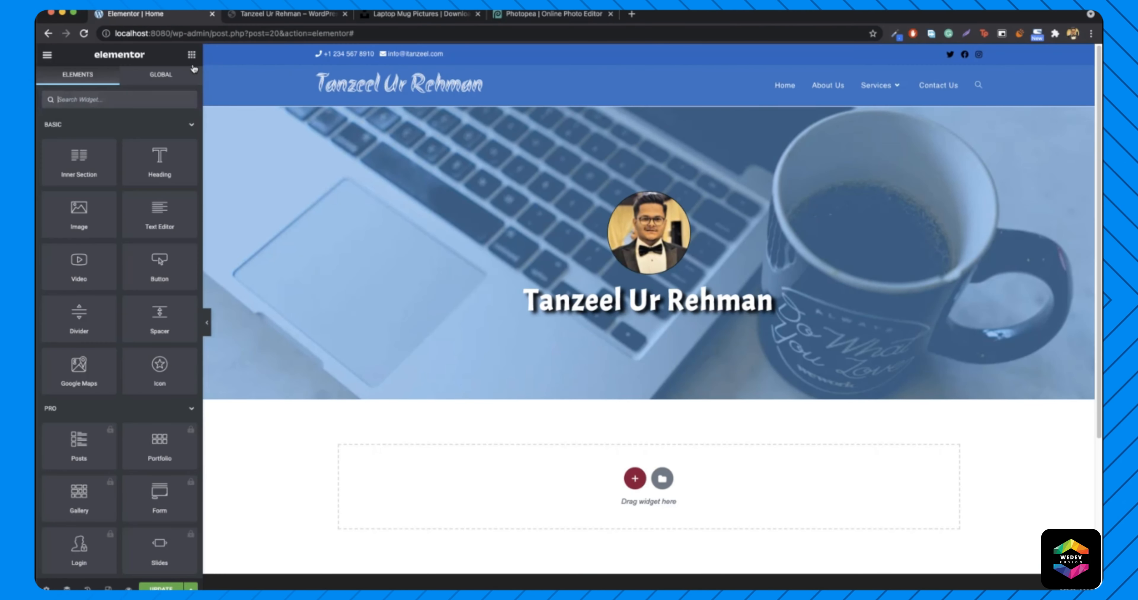
pyautogui.moveTo(156, 164); pyautogui.dragTo(676, 322)
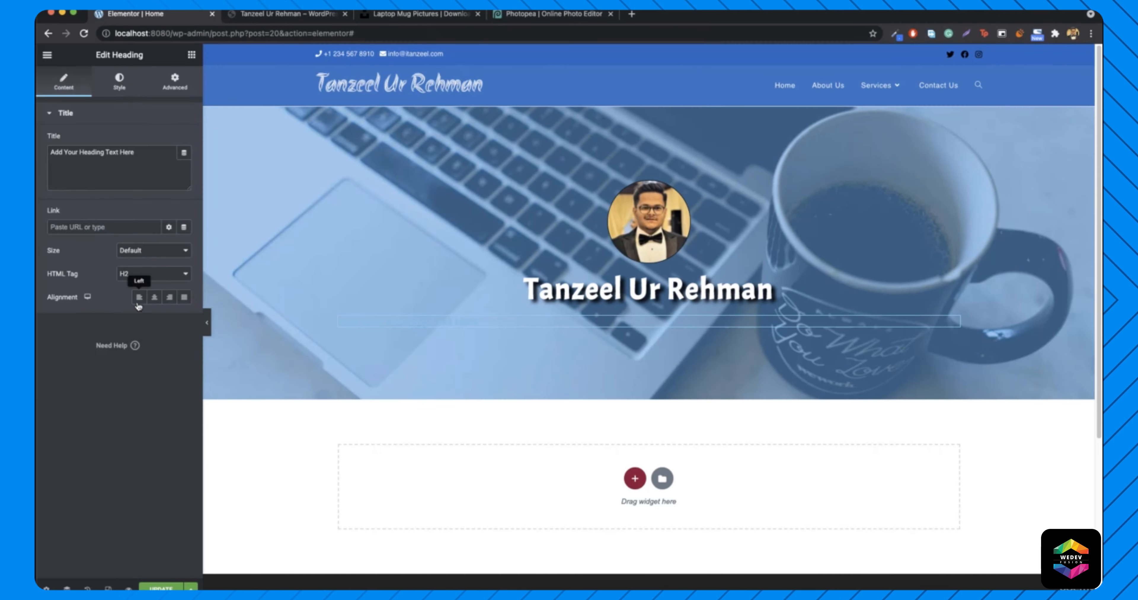
pyautogui.click(154, 298)
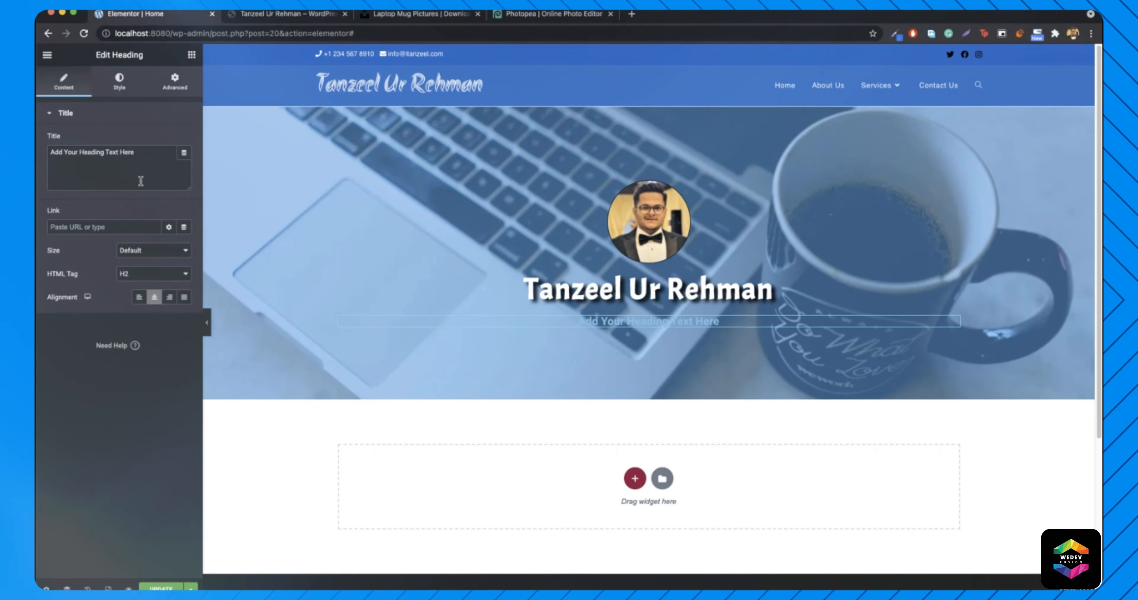
pyautogui.write('Wo')
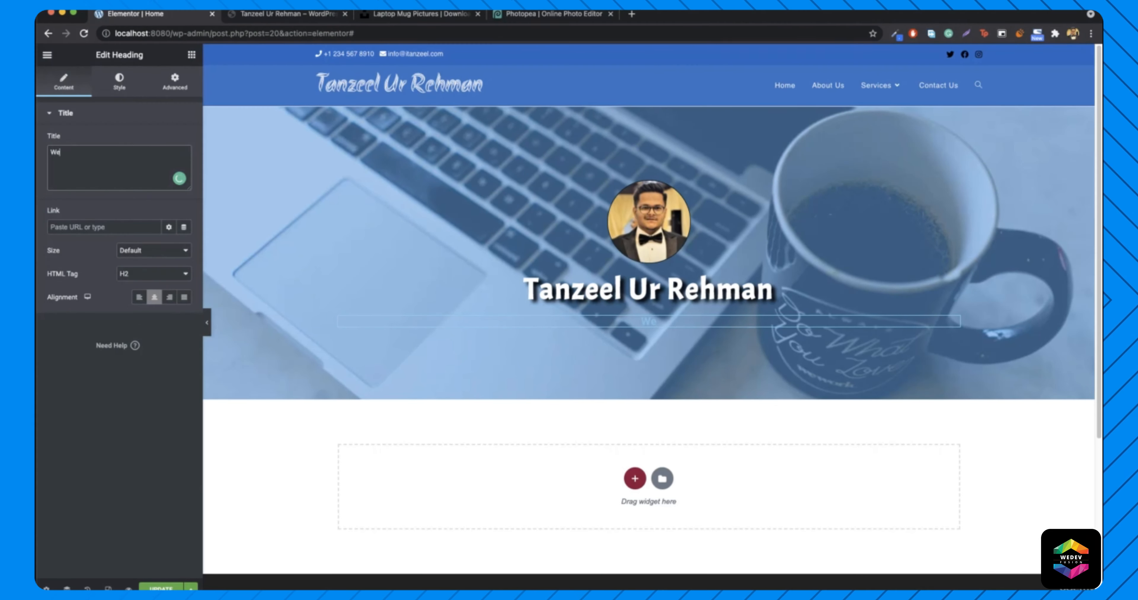
pyautogui.write('rdPress Developer and SEO Expert')
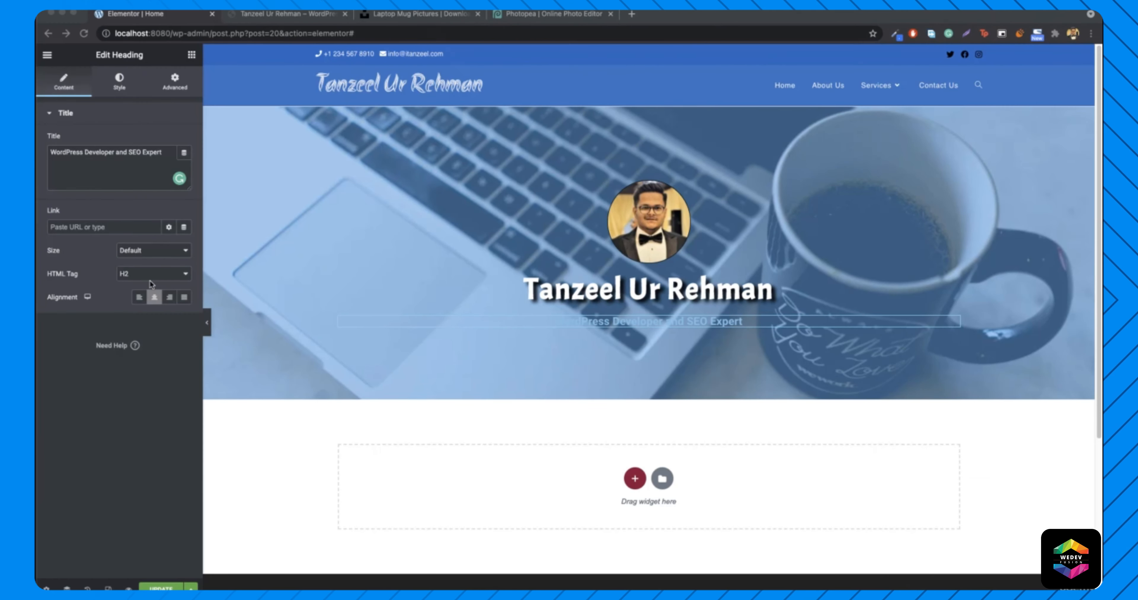
# - Tag the subtitle as a p paragraph and colour its text white #FFFFFF
pyautogui.click(135, 276)
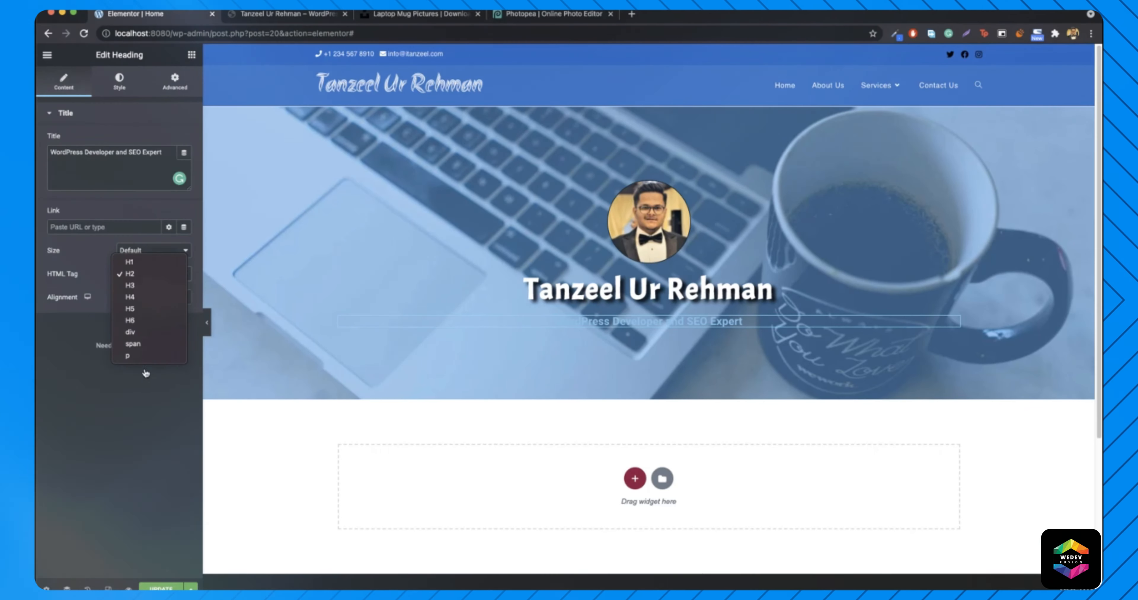
pyautogui.click(133, 355)
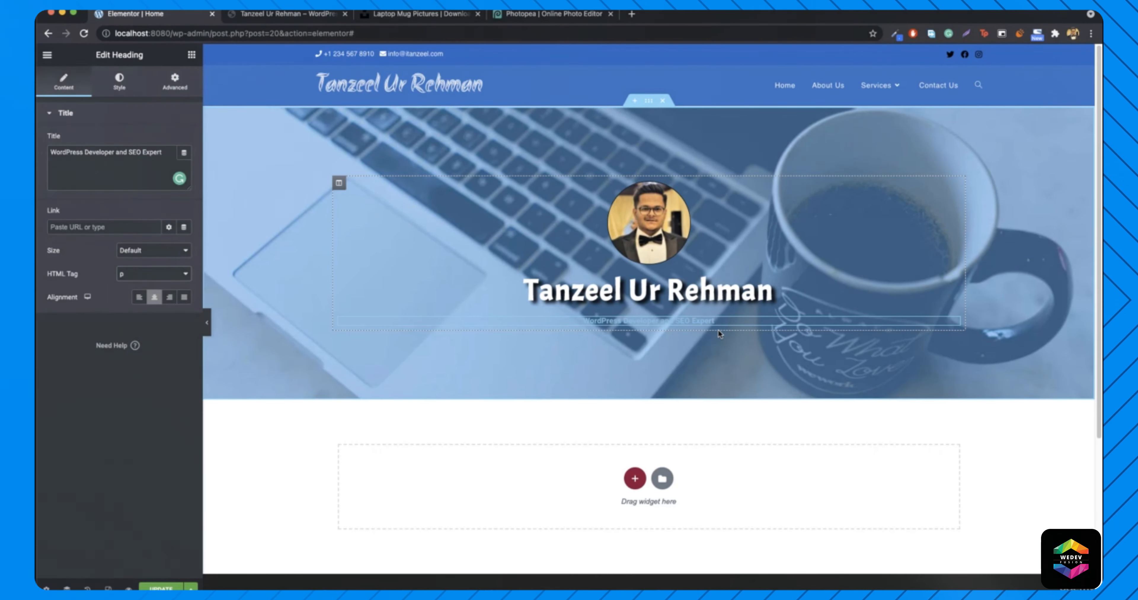
pyautogui.click(116, 88)
pyautogui.click(184, 140)
pyautogui.moveTo(123, 179); pyautogui.dragTo(45, 182)
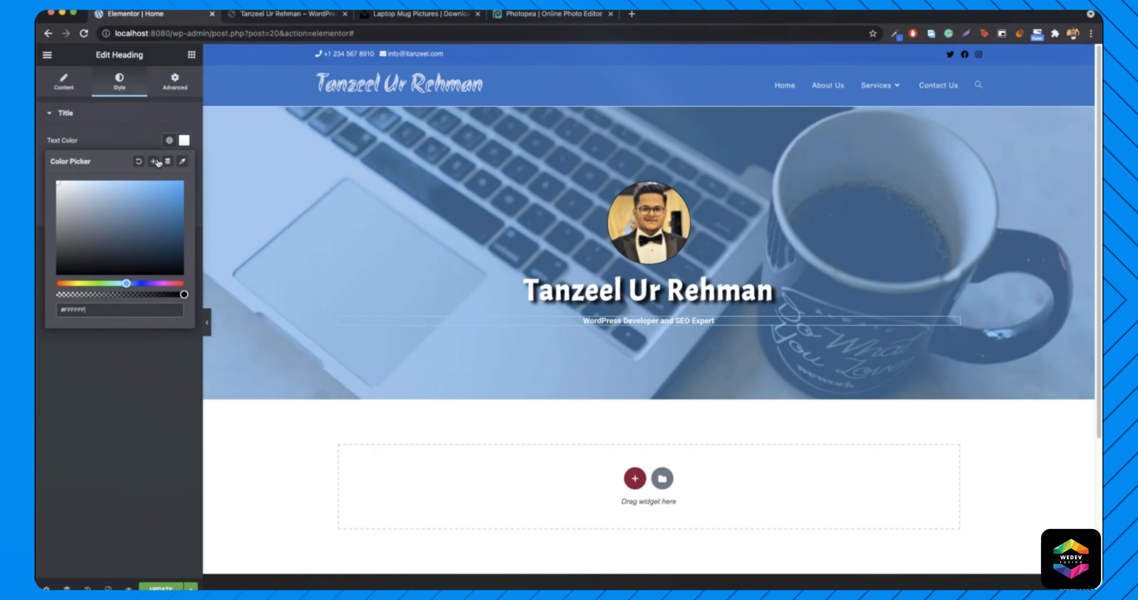
# - Set the subtitle's typography size to 21 and compare it with the live site
pyautogui.click(184, 145)
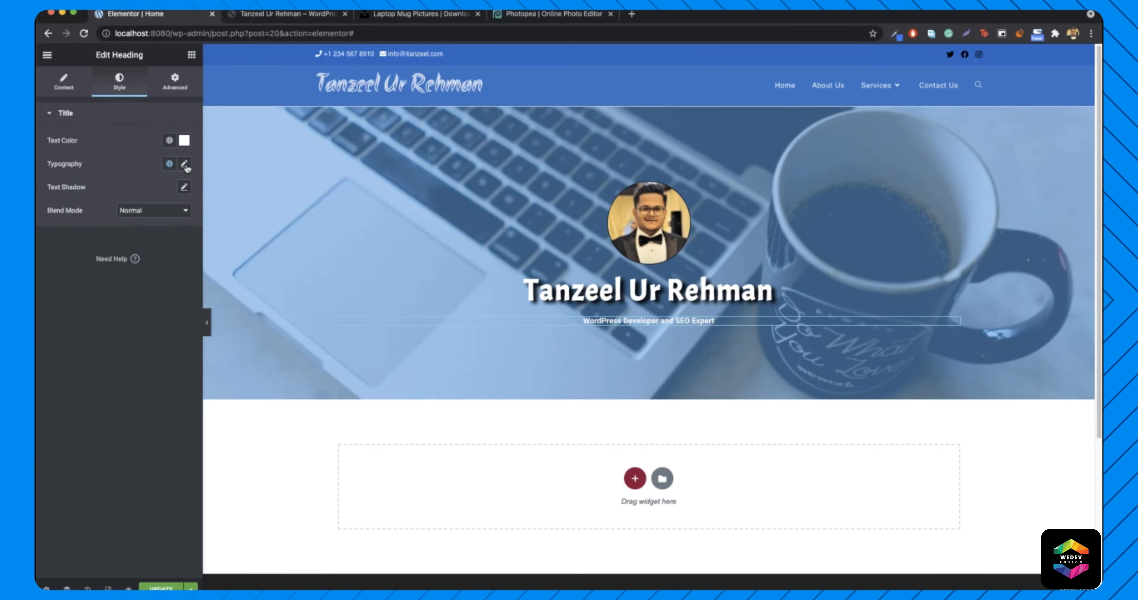
pyautogui.click(185, 164)
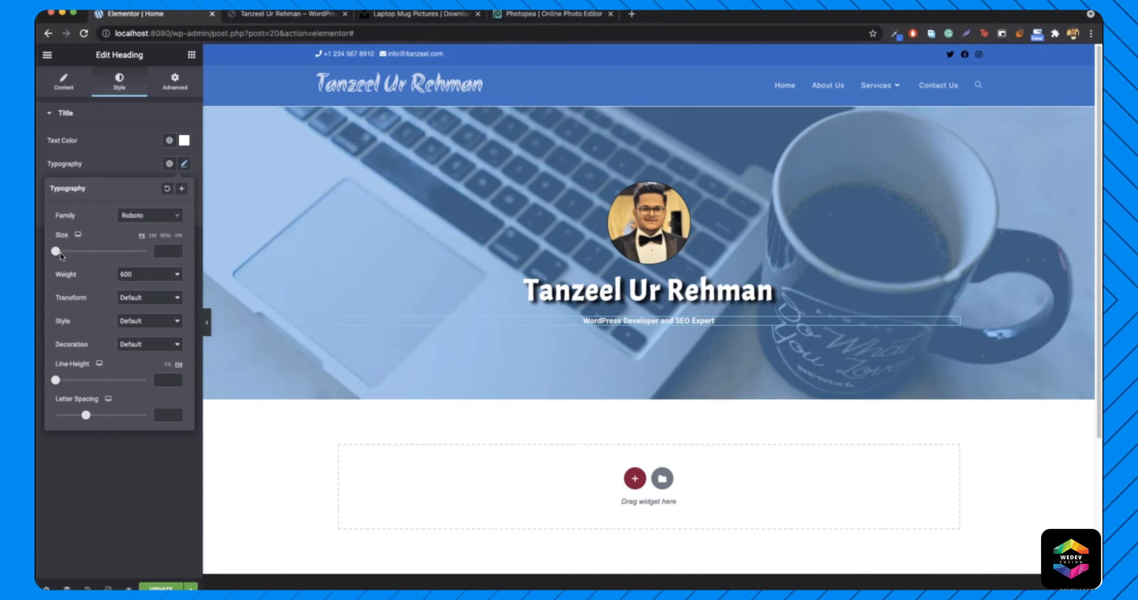
pyautogui.moveTo(60, 255); pyautogui.dragTo(70, 255)
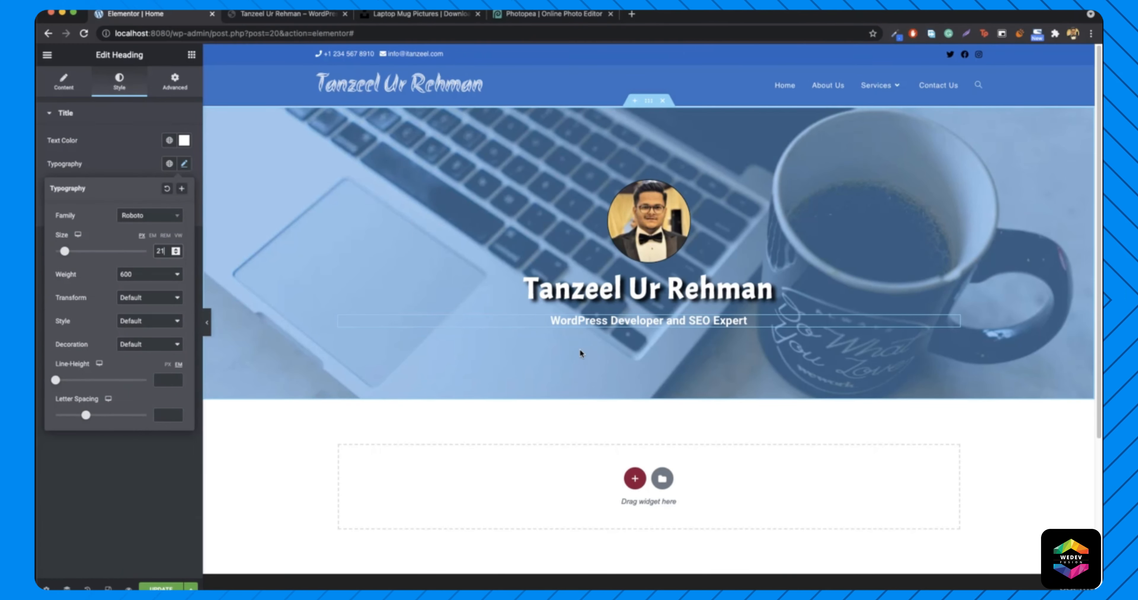
pyautogui.click(314, 14)
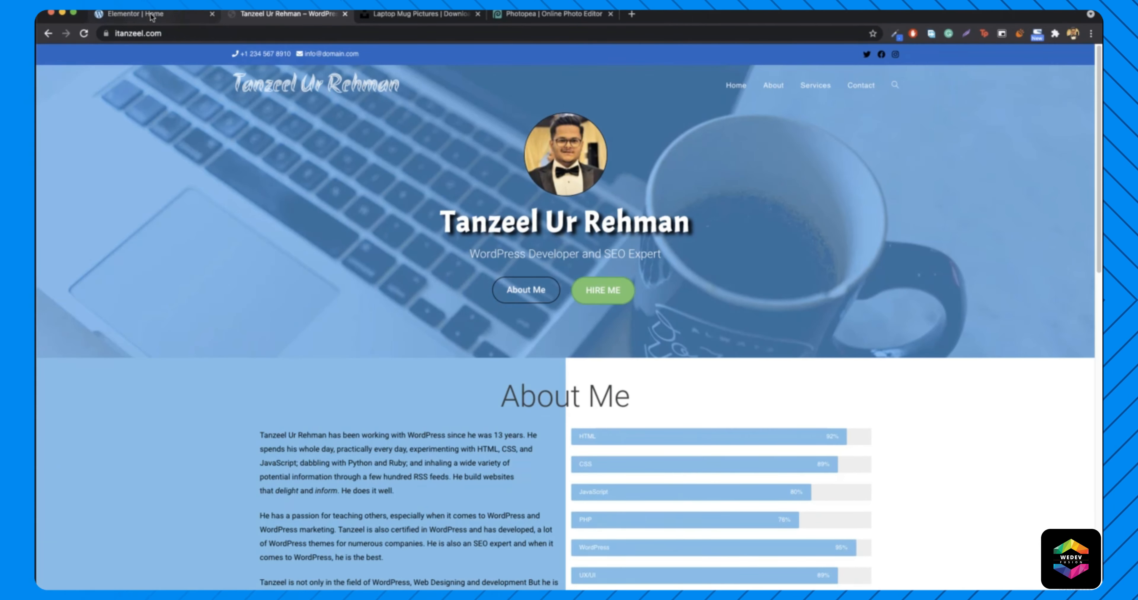
pyautogui.click(137, 14)
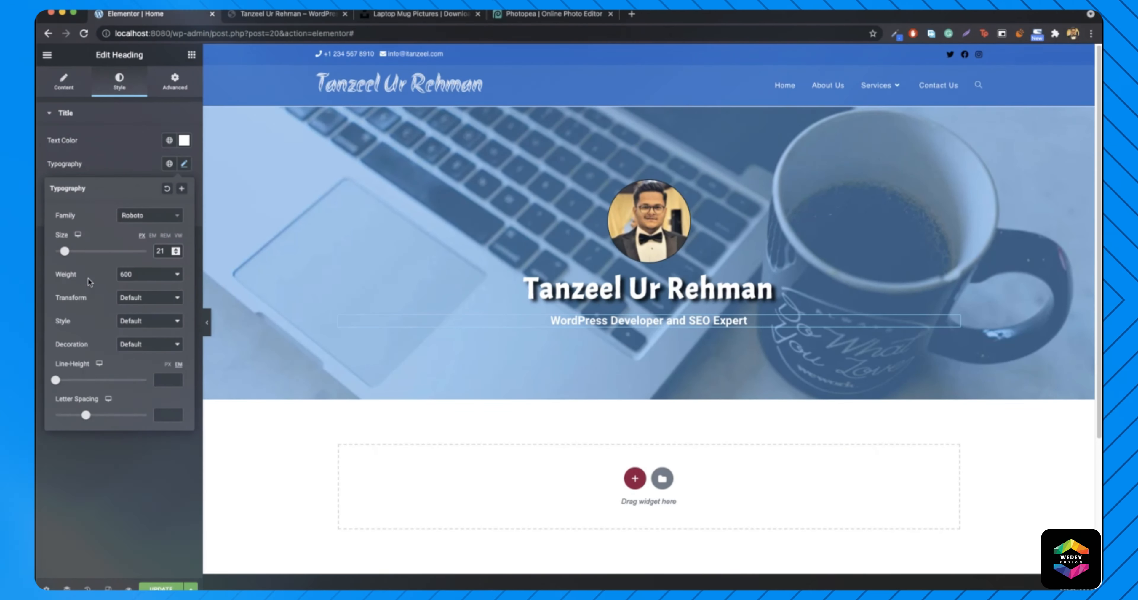
# - Lighten the subtitle to font weight 300, checking against the live site's hero
pyautogui.click(146, 279)
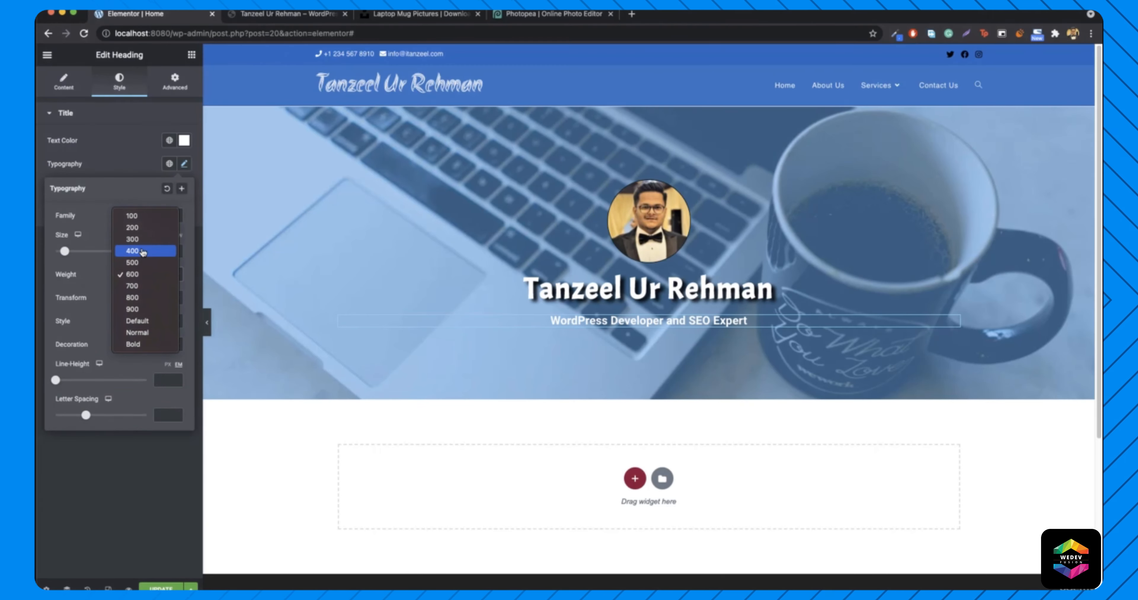
pyautogui.click(148, 240)
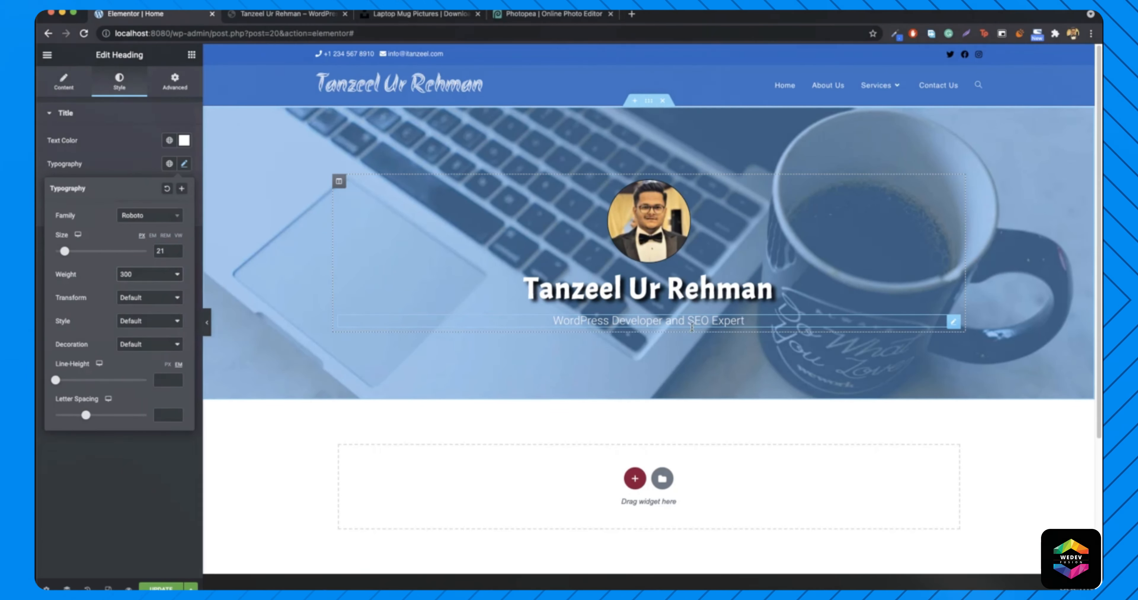
pyautogui.click(295, 15)
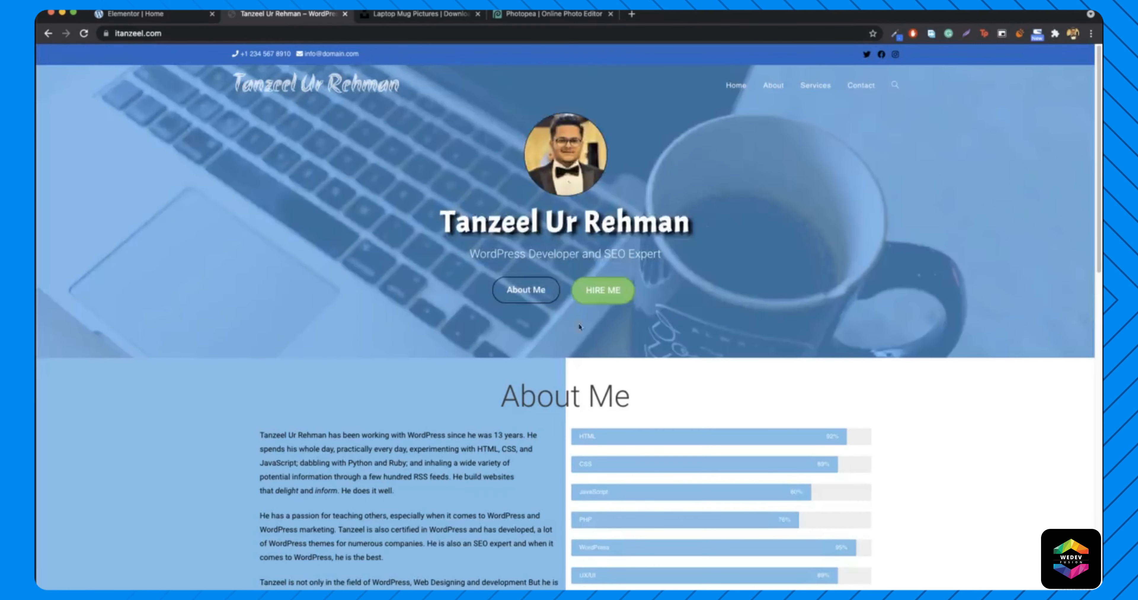
pyautogui.click(132, 14)
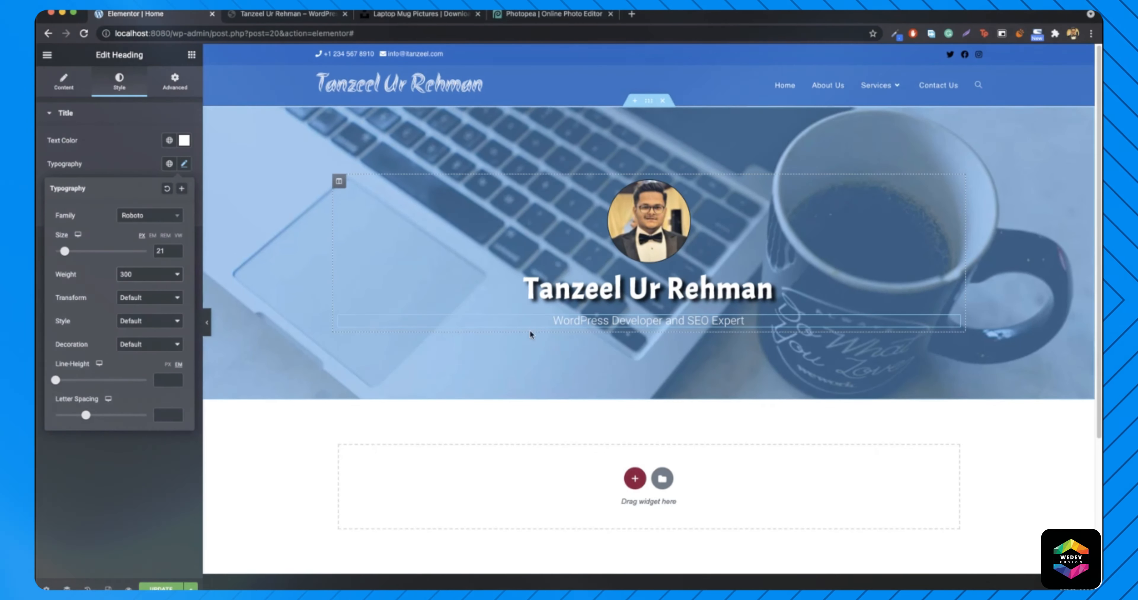
pyautogui.click(184, 164)
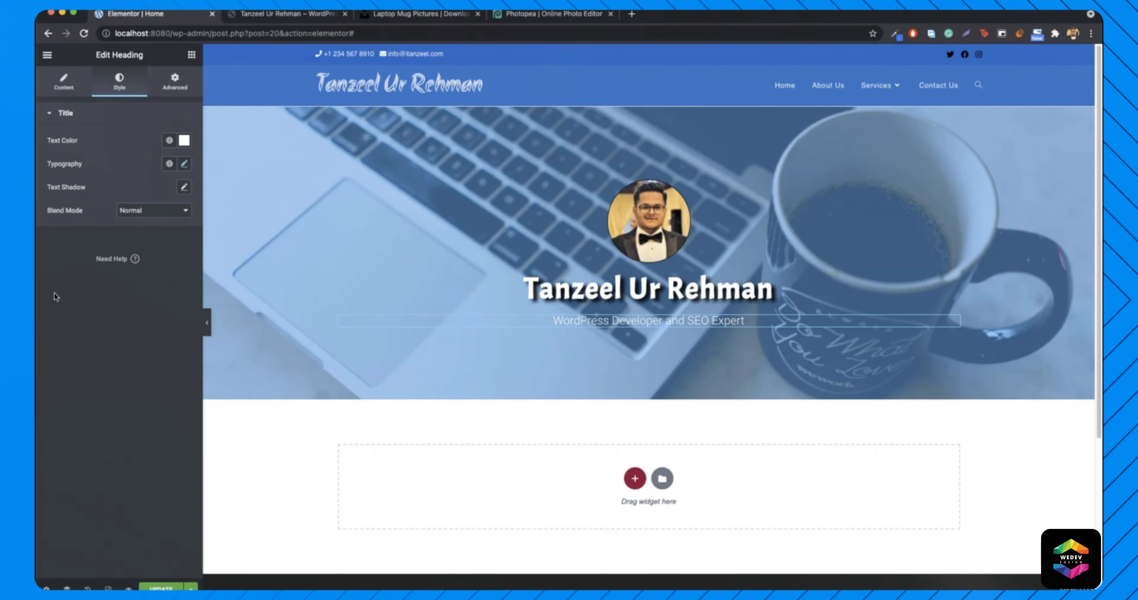
# - Try the live site's About Me and HIRE ME buttons, closing the Hire Me form
pyautogui.click(287, 14)
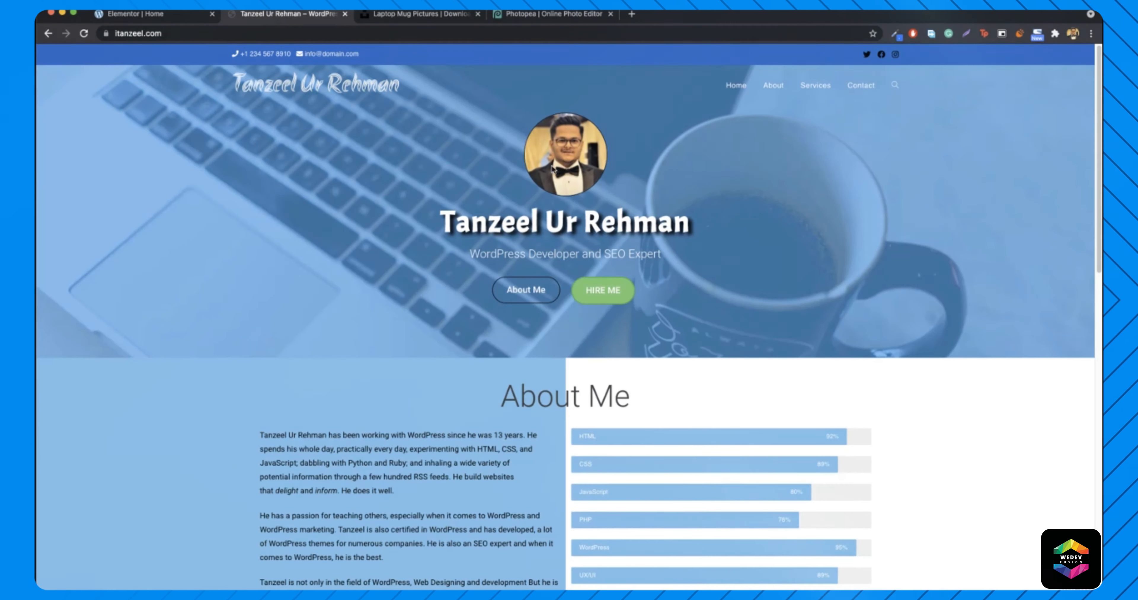
pyautogui.click(534, 292)
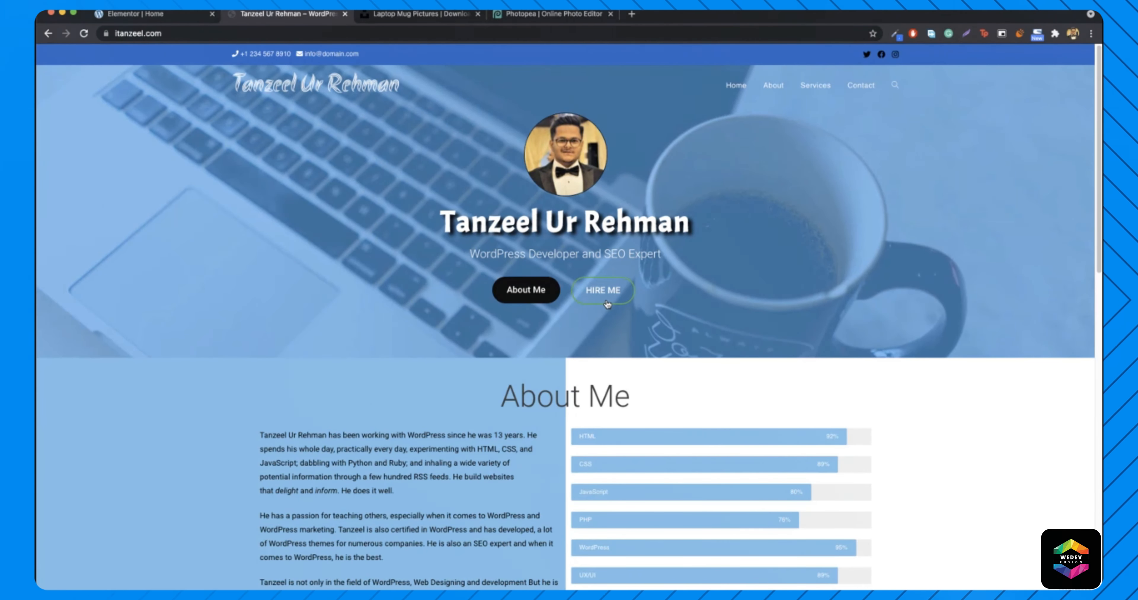
pyautogui.click(606, 302)
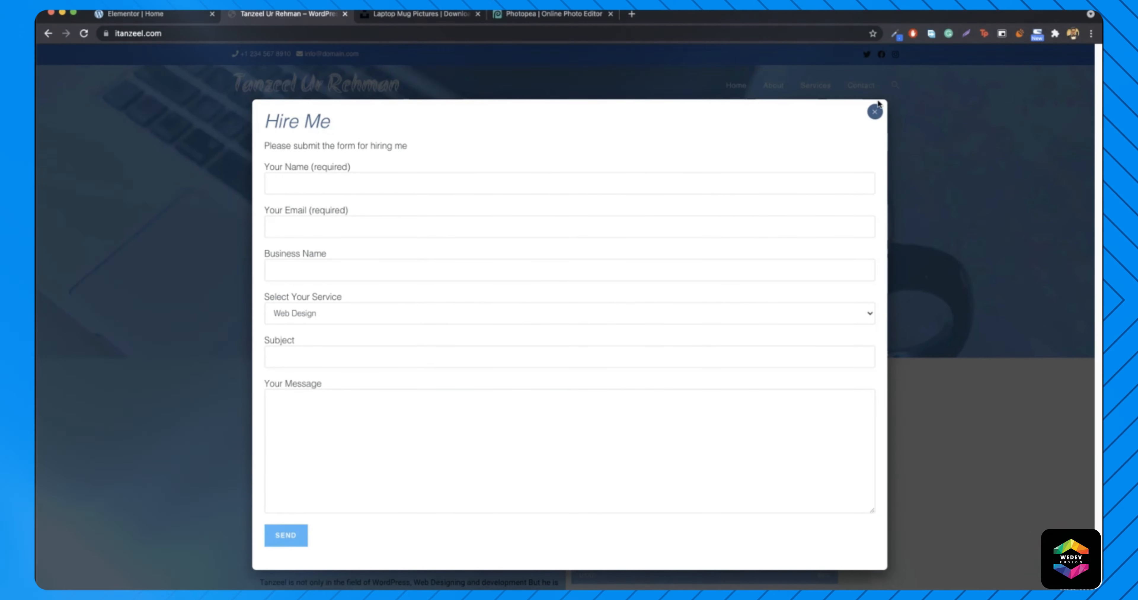
pyautogui.click(874, 113)
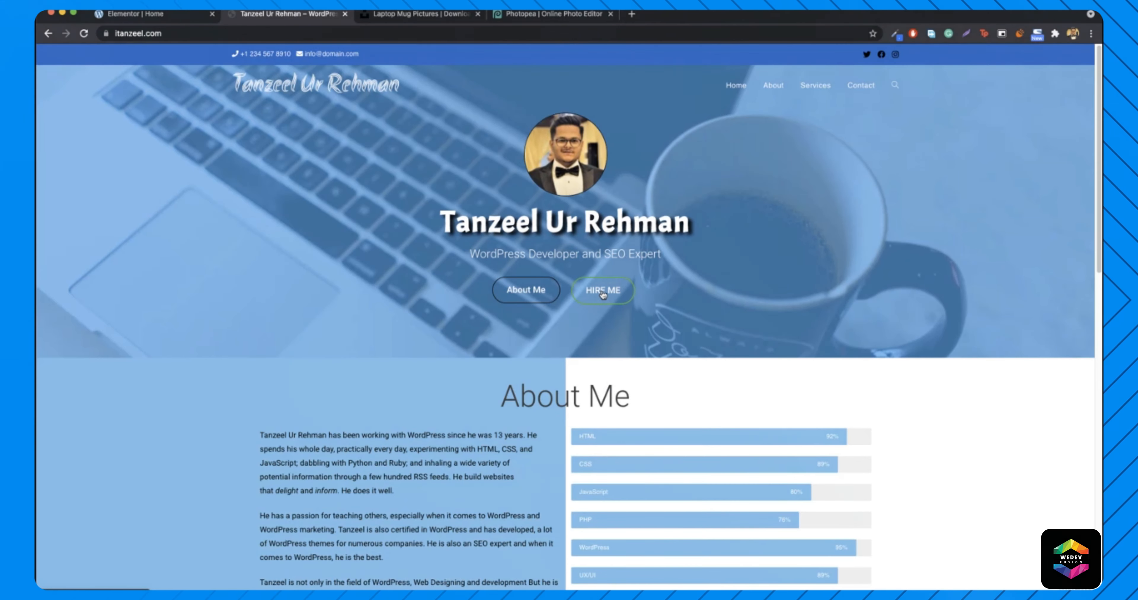
# - Drop a Button widget into the hero below the subtitle
pyautogui.click(125, 17)
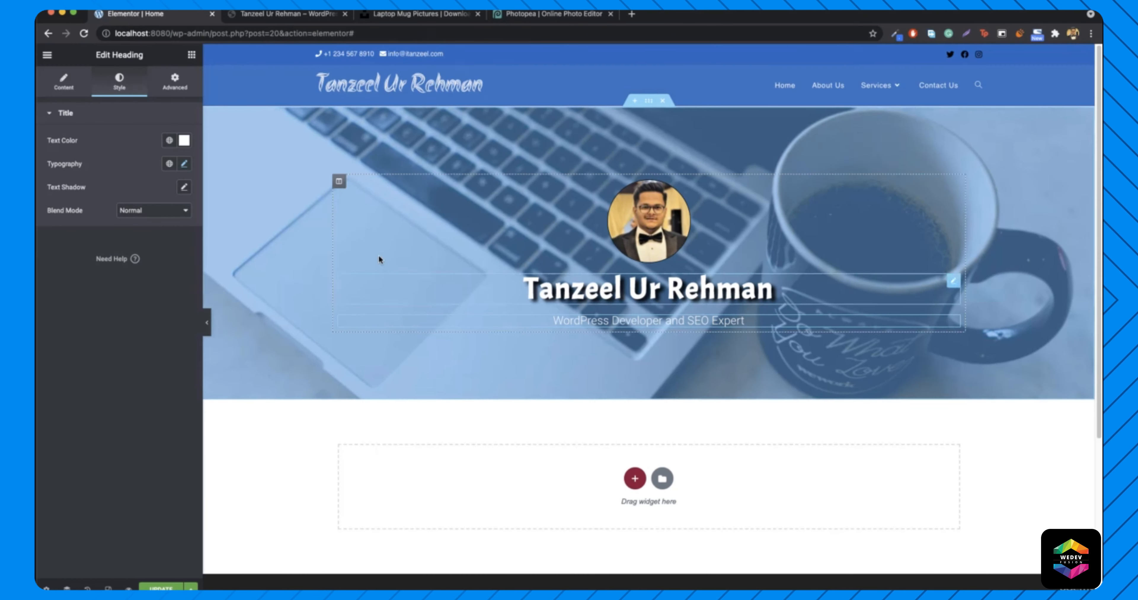
pyautogui.click(191, 55)
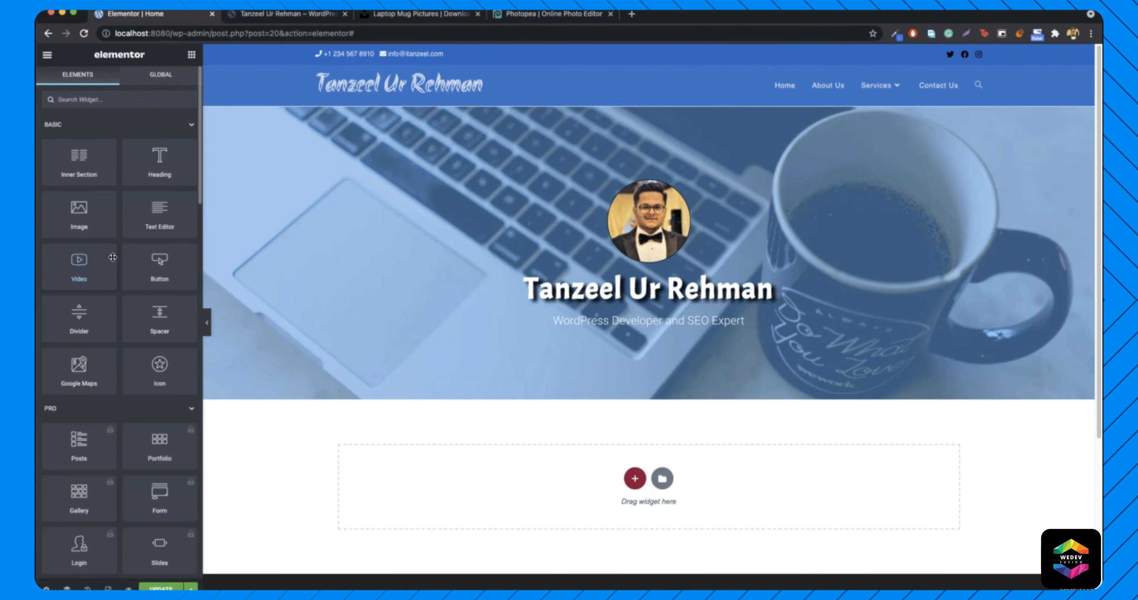
pyautogui.moveTo(151, 265); pyautogui.dragTo(669, 325)
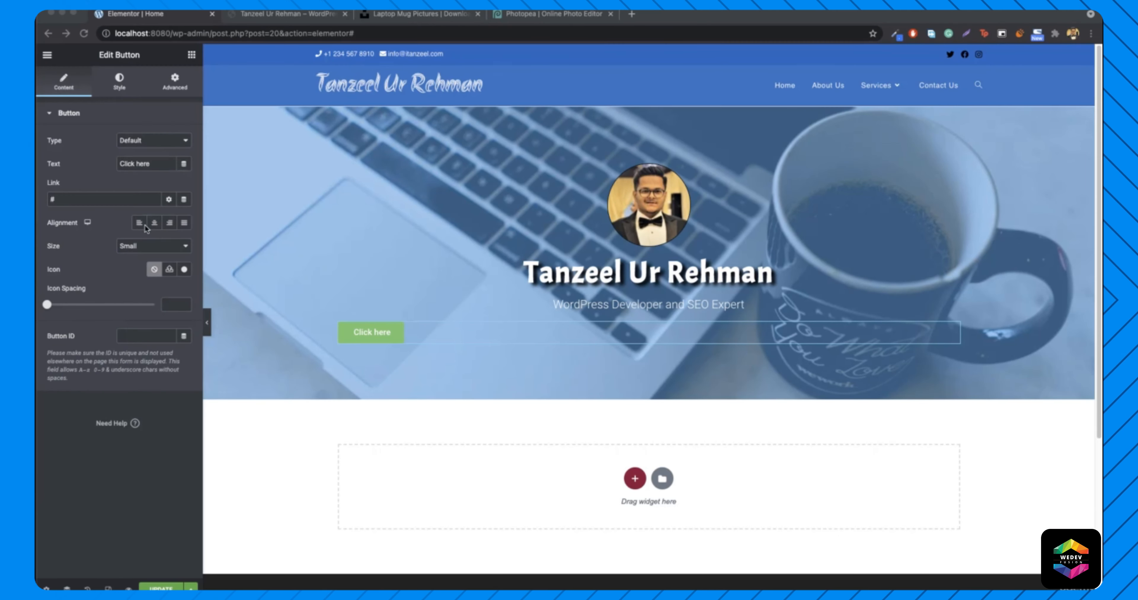
# - Centre the new hero button and relabel it 'HIRE ME'
pyautogui.click(154, 223)
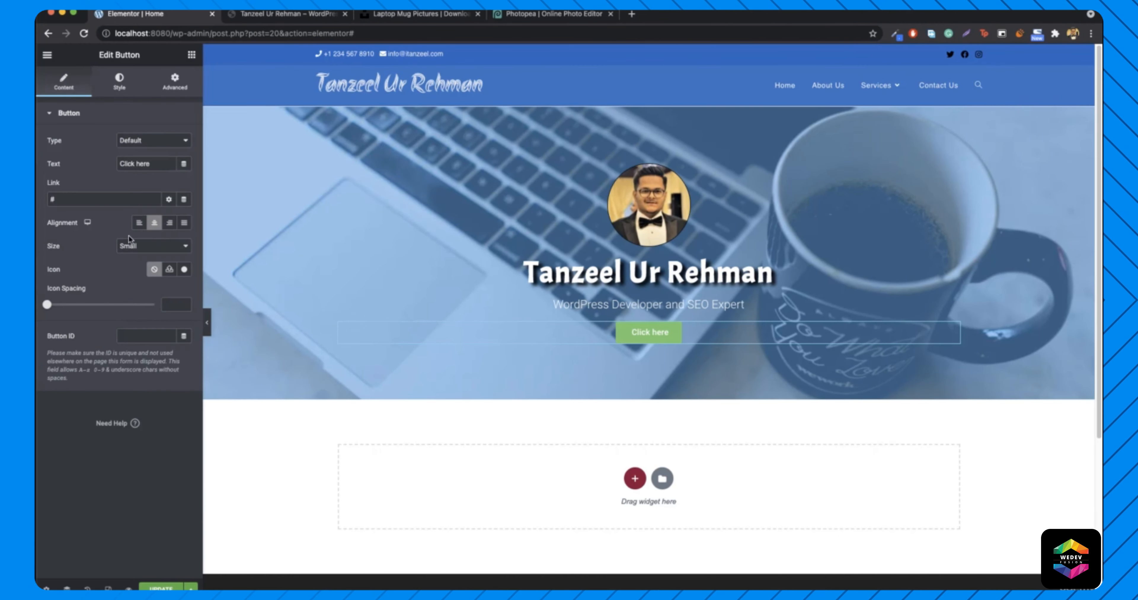
pyautogui.tripleClick(140, 165)
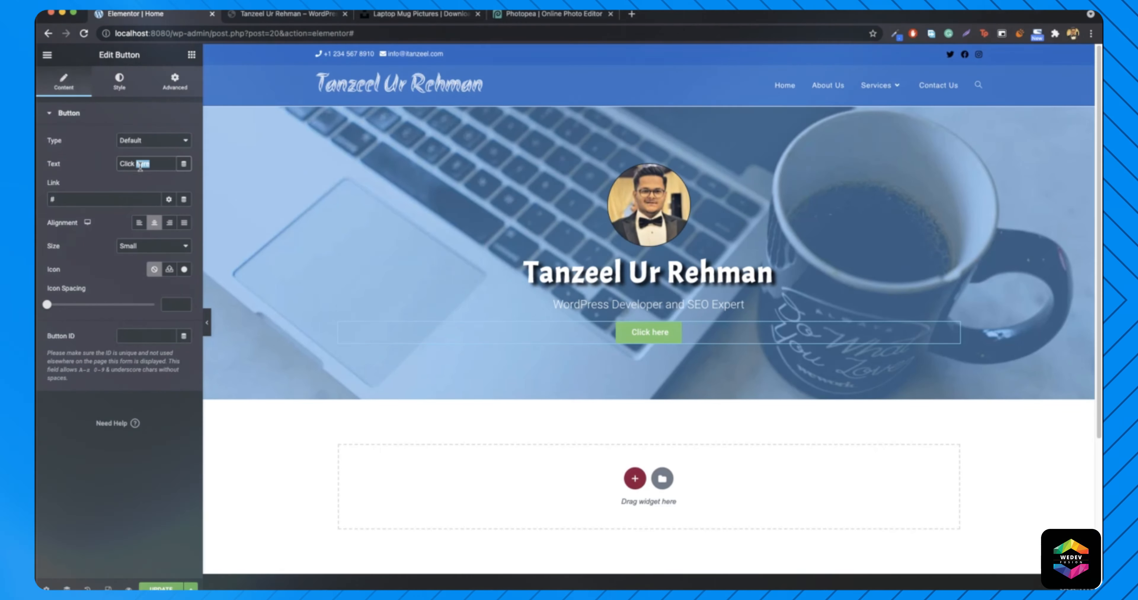
pyautogui.write('HIRE ME')
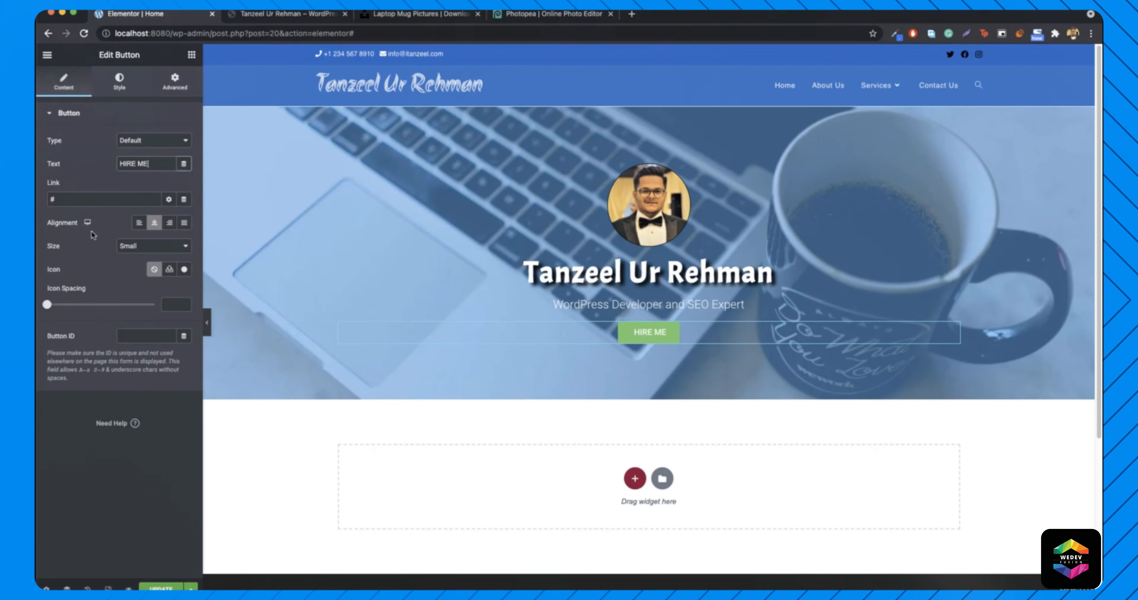
pyautogui.click(126, 87)
# - Set the HIRE ME button's text size to 16 px
pyautogui.click(184, 142)
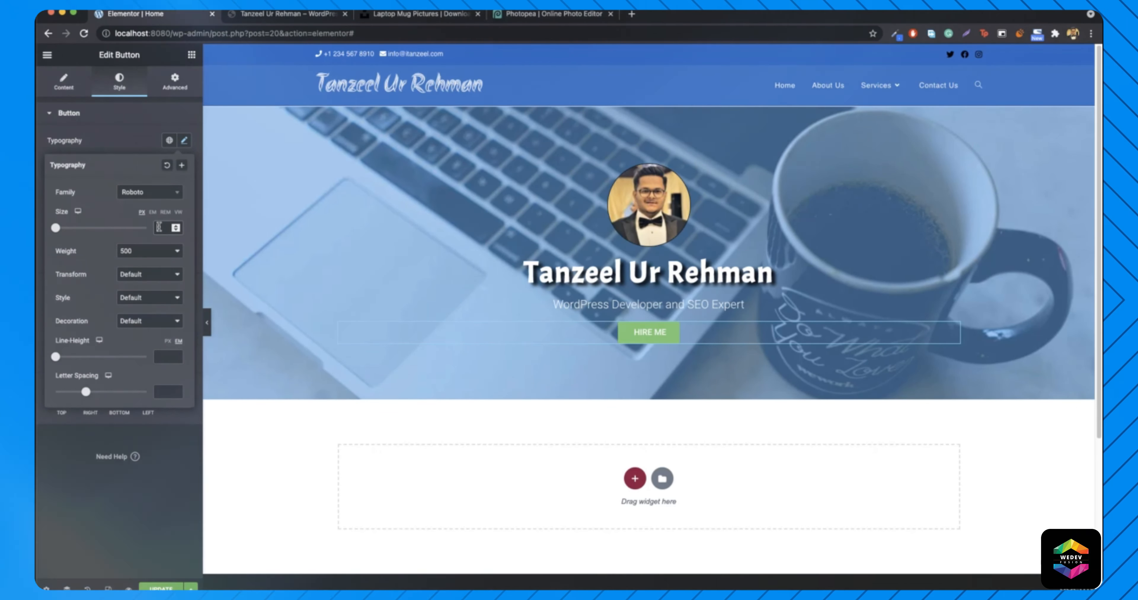
pyautogui.click(162, 227)
pyautogui.write('16')
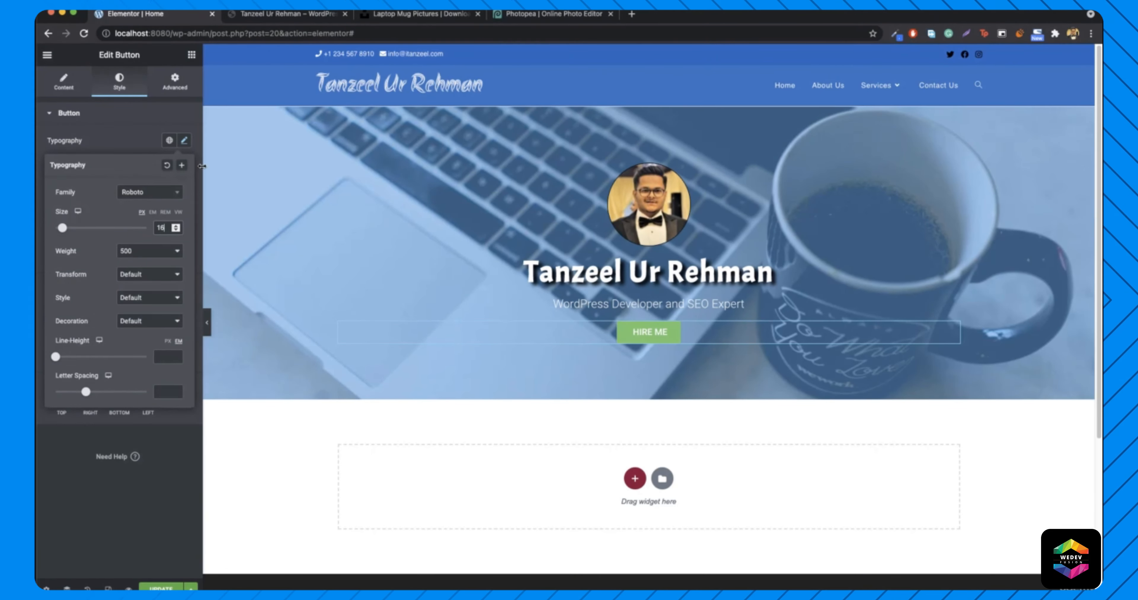
pyautogui.click(184, 140)
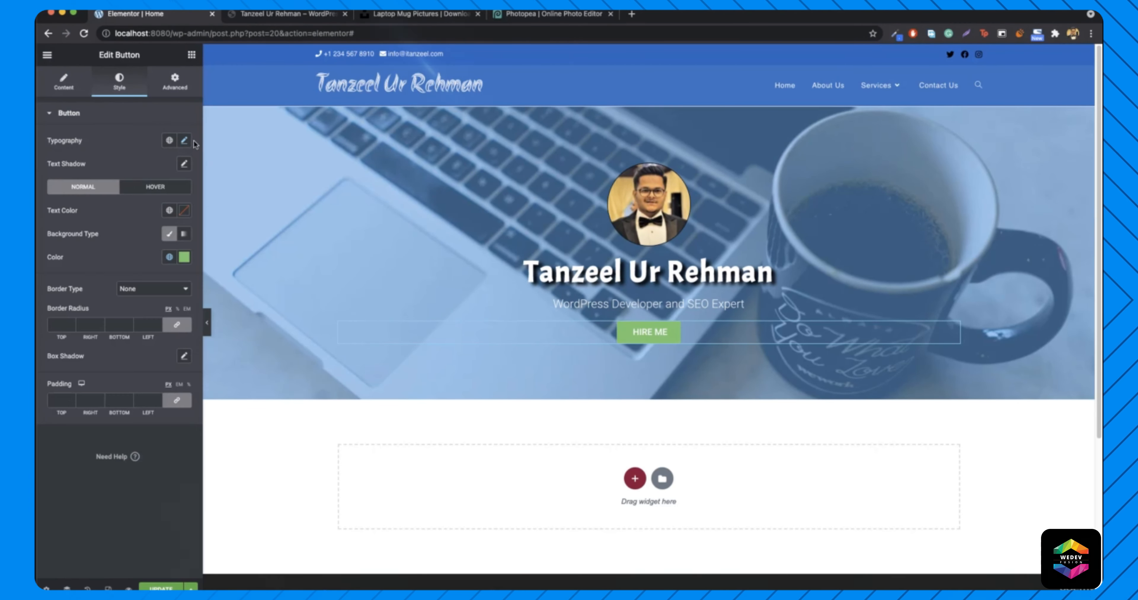
# - Check the button's background hex and keep it green #61CE70
pyautogui.click(185, 257)
pyautogui.doubleClick(94, 431)
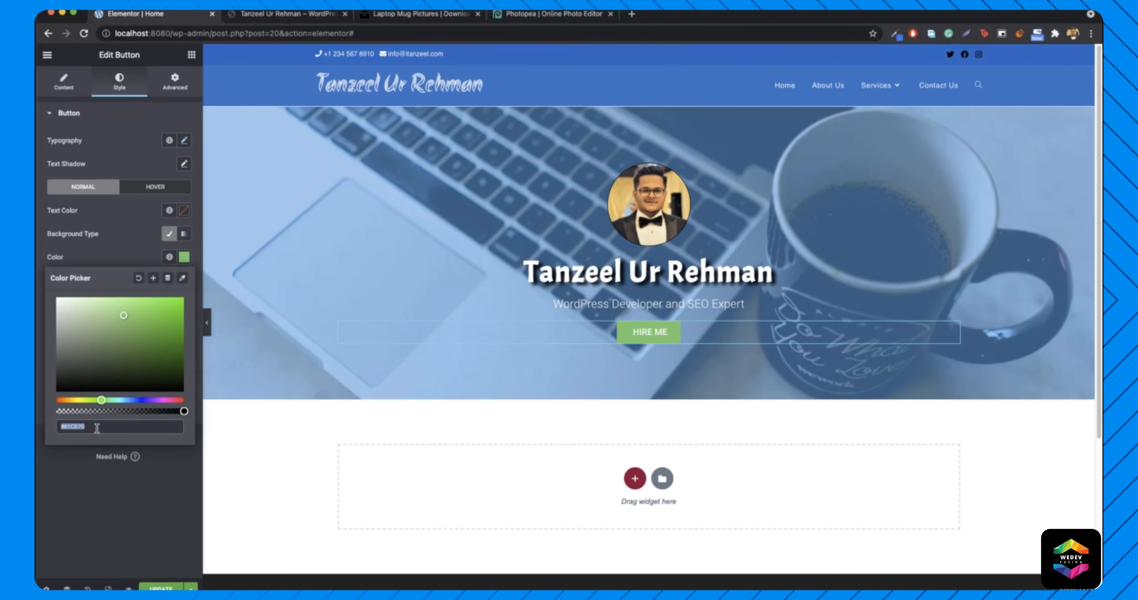
pyautogui.click(106, 431)
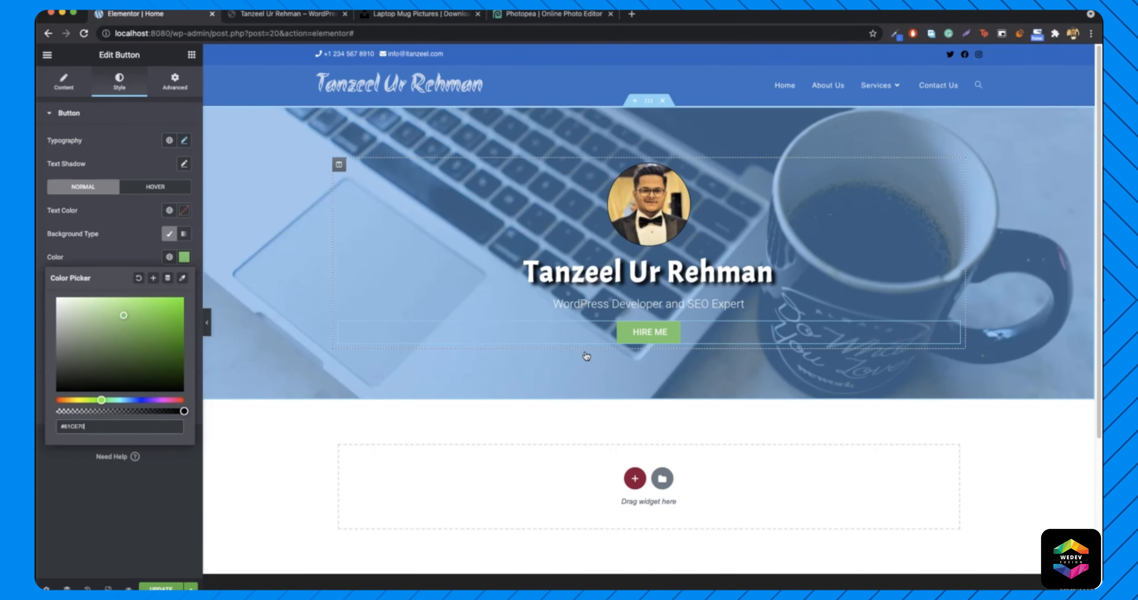
pyautogui.click(184, 258)
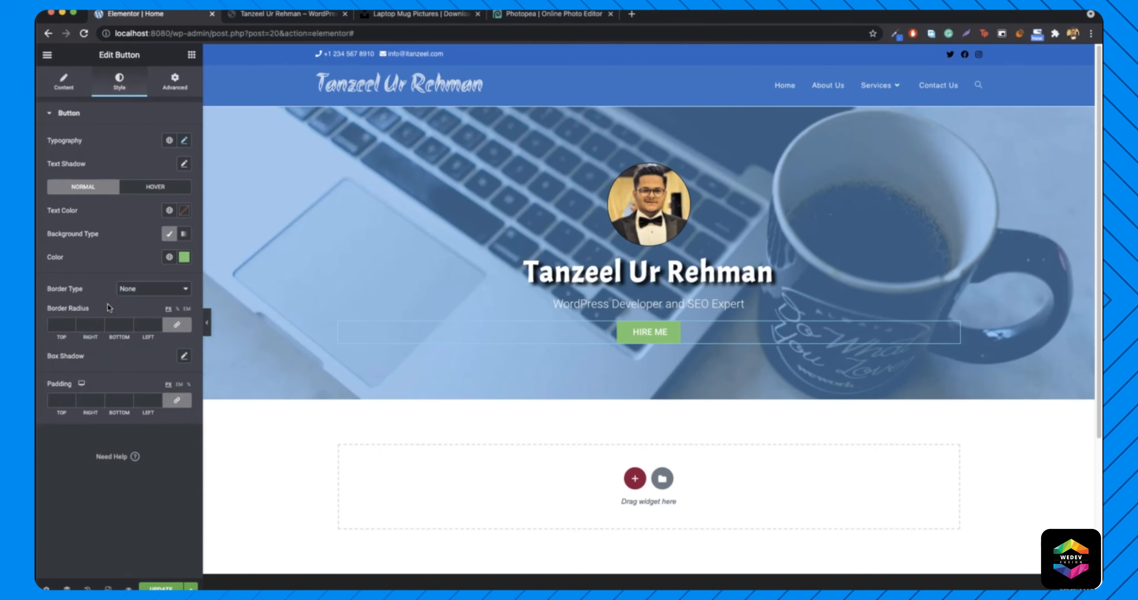
# - Add a solid 2 px #18B354 border to HIRE ME and compare with the live site's button
pyautogui.click(157, 290)
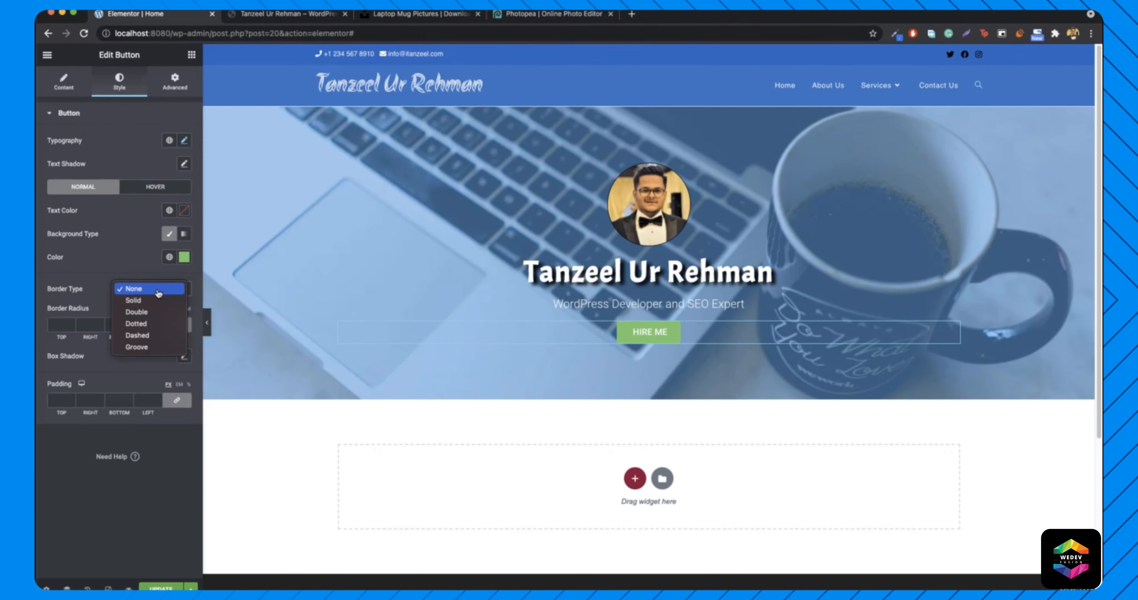
pyautogui.click(156, 300)
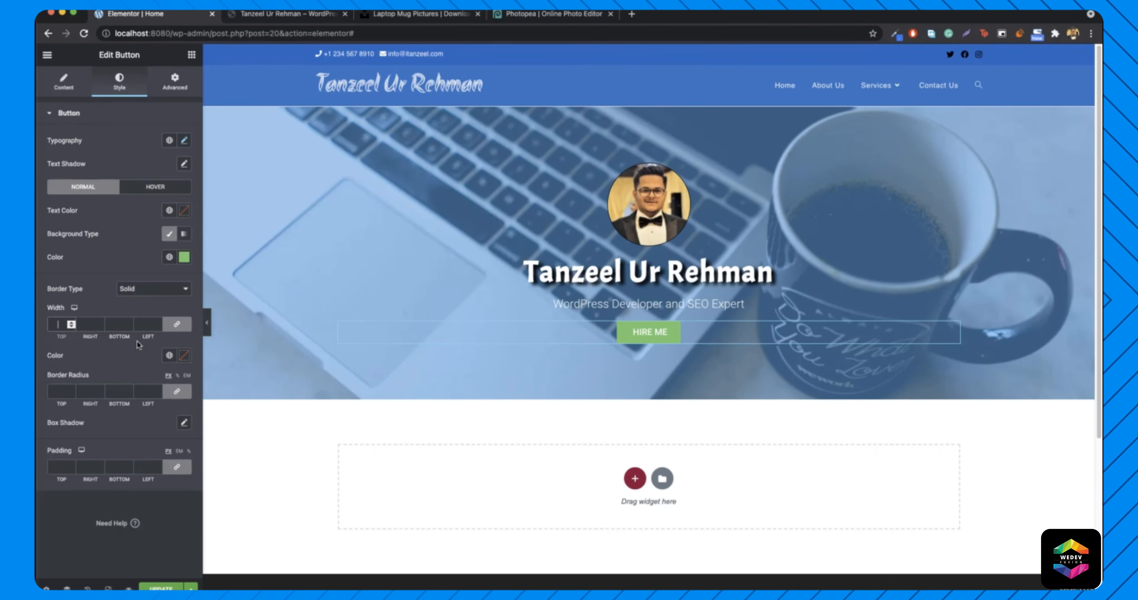
pyautogui.write('2')
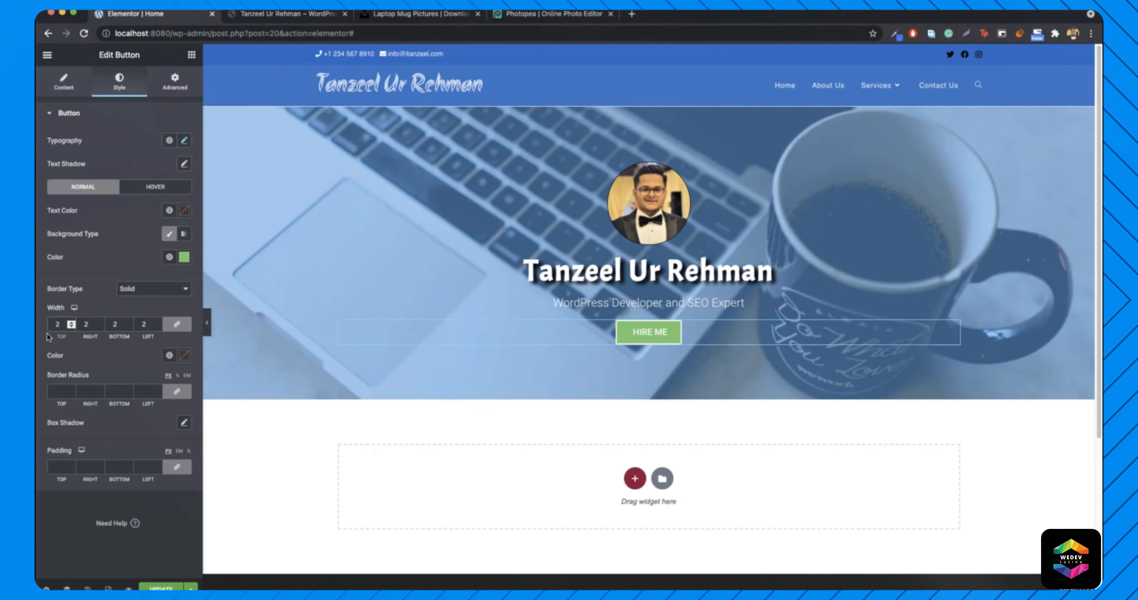
pyautogui.click(184, 356)
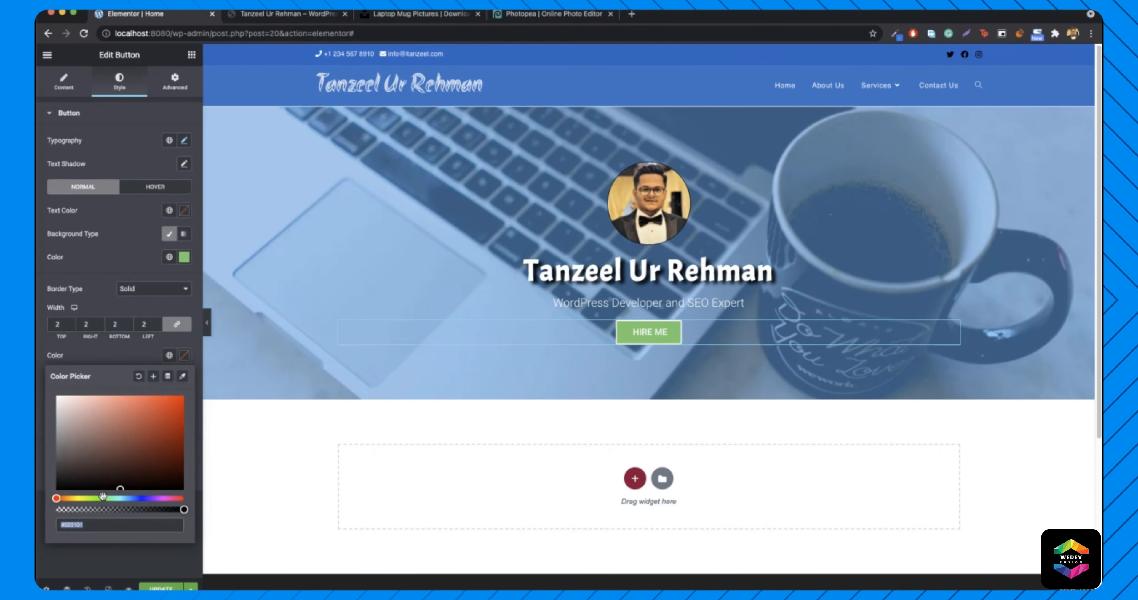
pyautogui.write('#18B354')
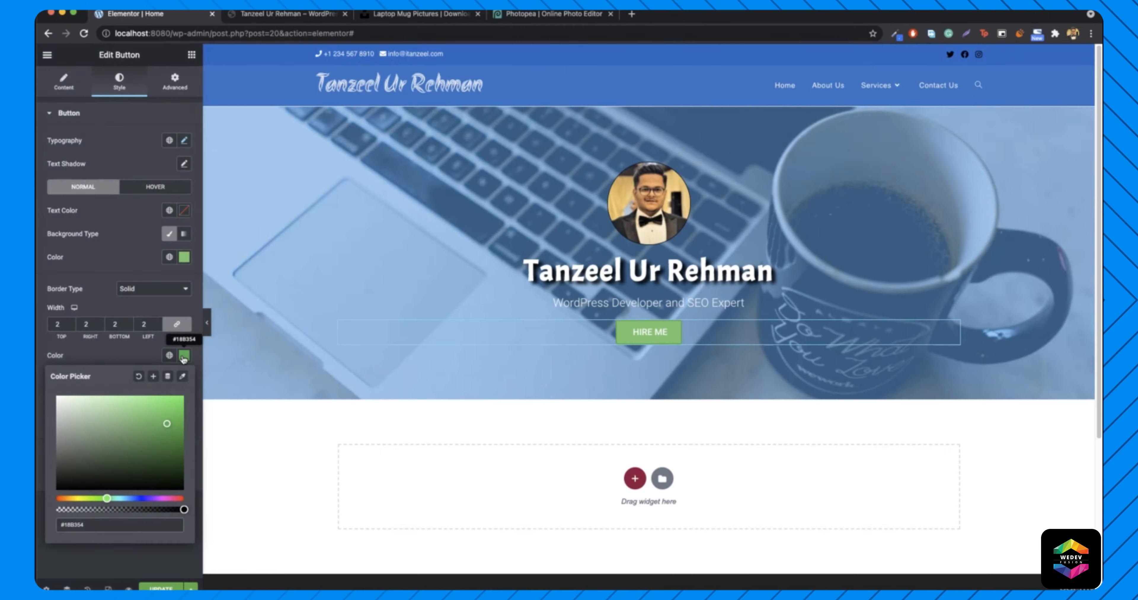
pyautogui.click(183, 357)
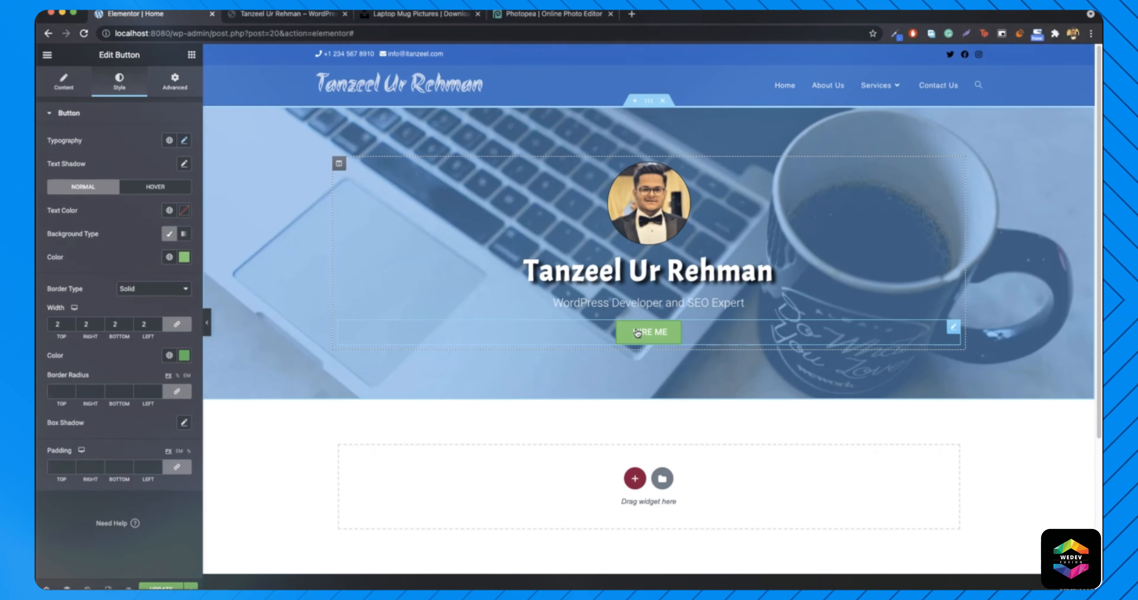
pyautogui.click(296, 21)
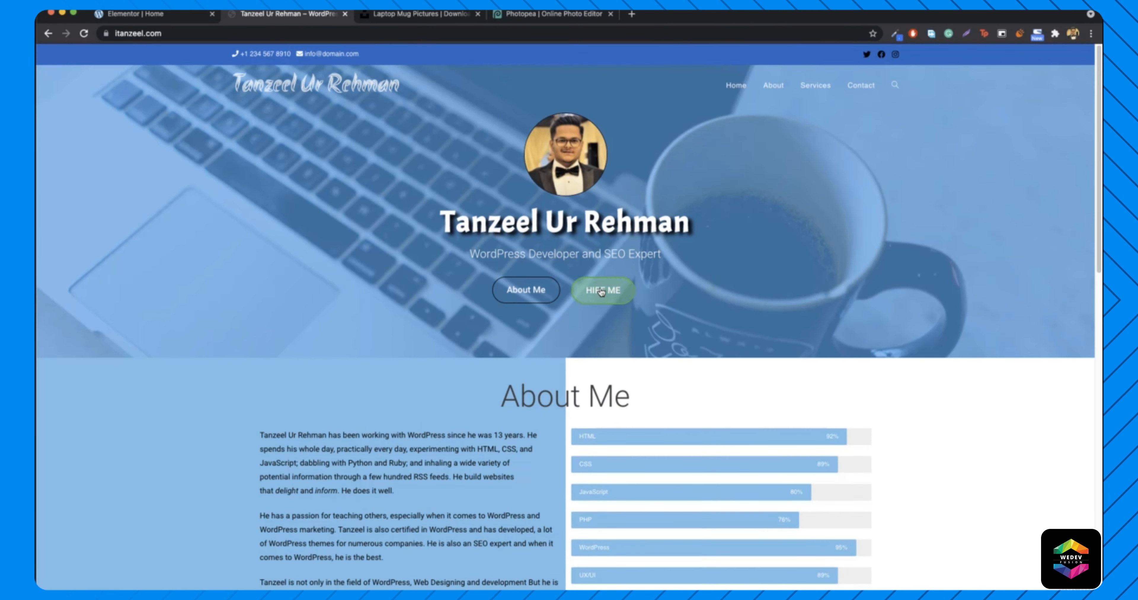
# - Give the HIRE ME button a linked border radius of 12
pyautogui.click(151, 17)
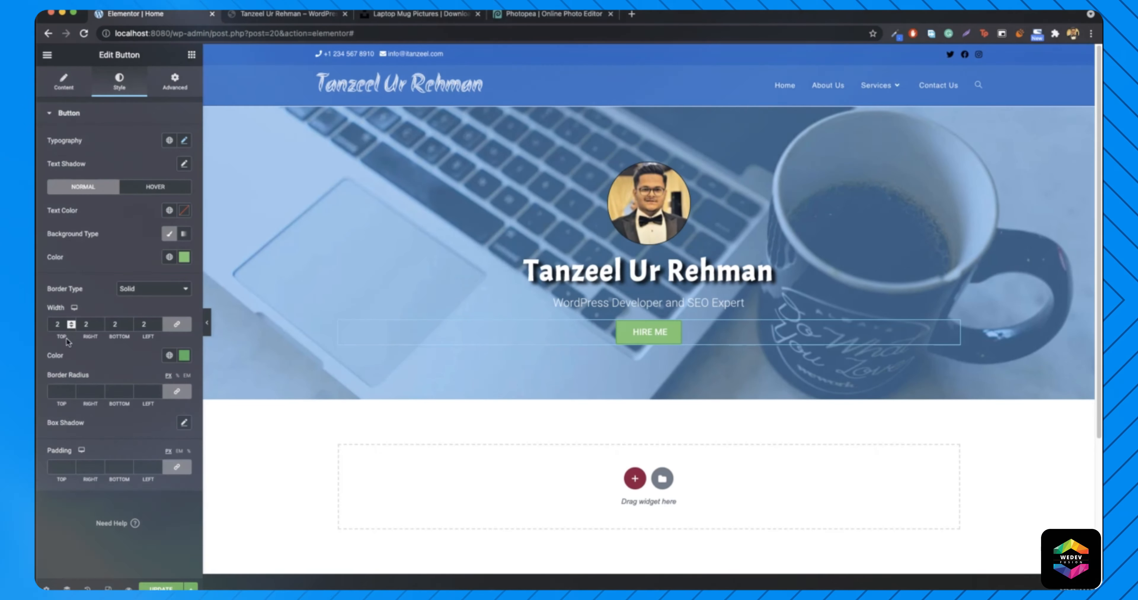
pyautogui.click(72, 393)
pyautogui.write('1')
pyautogui.write('2')
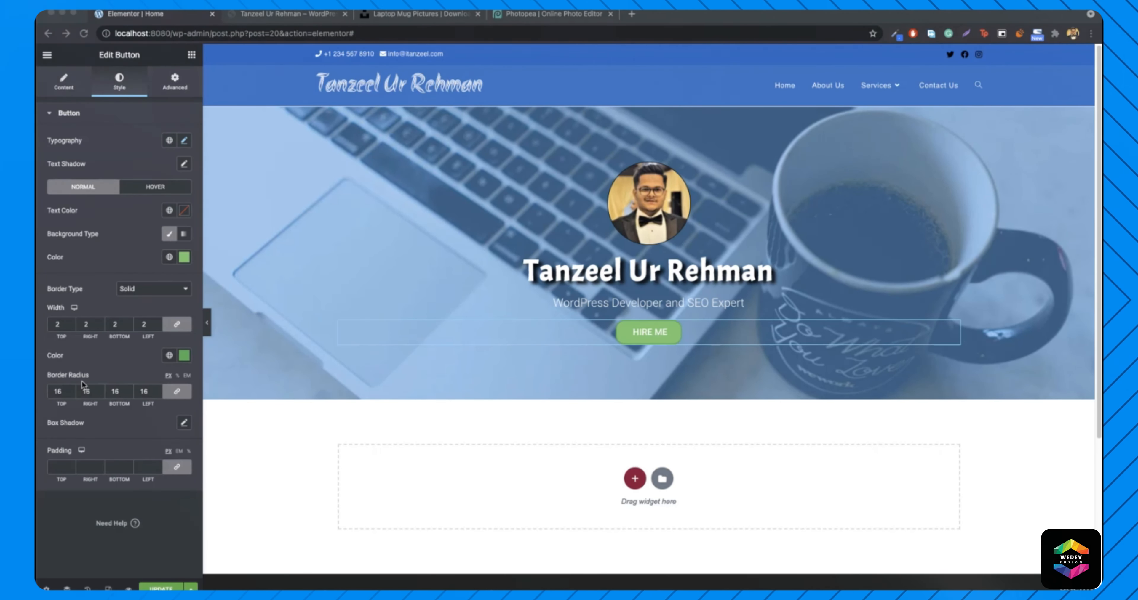
# - Raise the corner radius to 28 for a pill shape, checking it against the live site
pyautogui.click(71, 390)
pyautogui.click(72, 390)
pyautogui.click(71, 390)
pyautogui.click(71, 391)
pyautogui.click(71, 390)
pyautogui.click(71, 391)
pyautogui.click(71, 391)
pyautogui.click(72, 391)
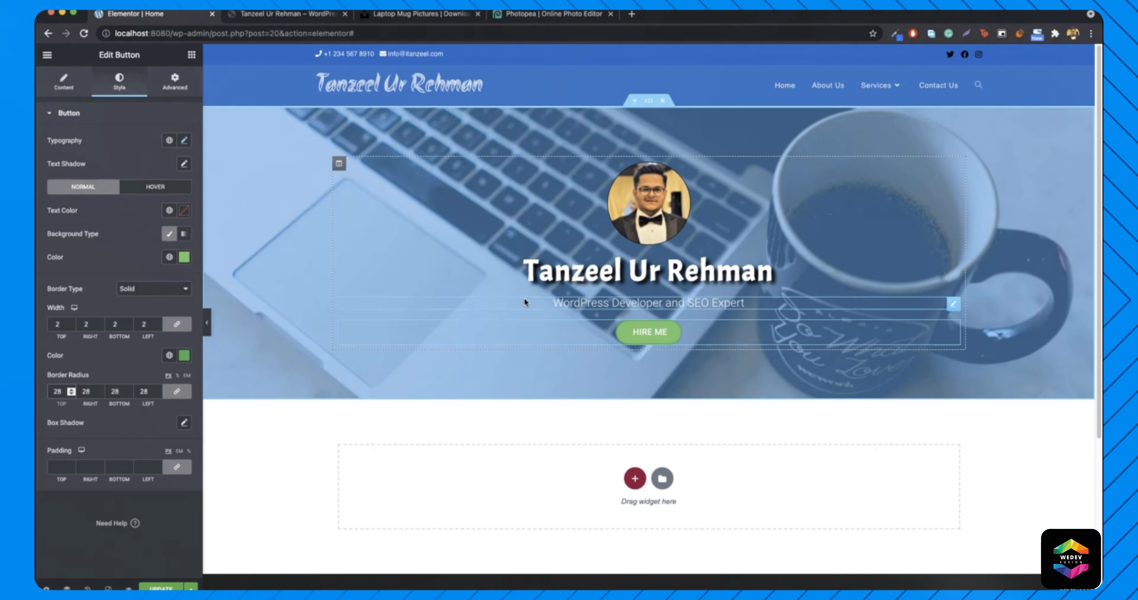
pyautogui.click(261, 17)
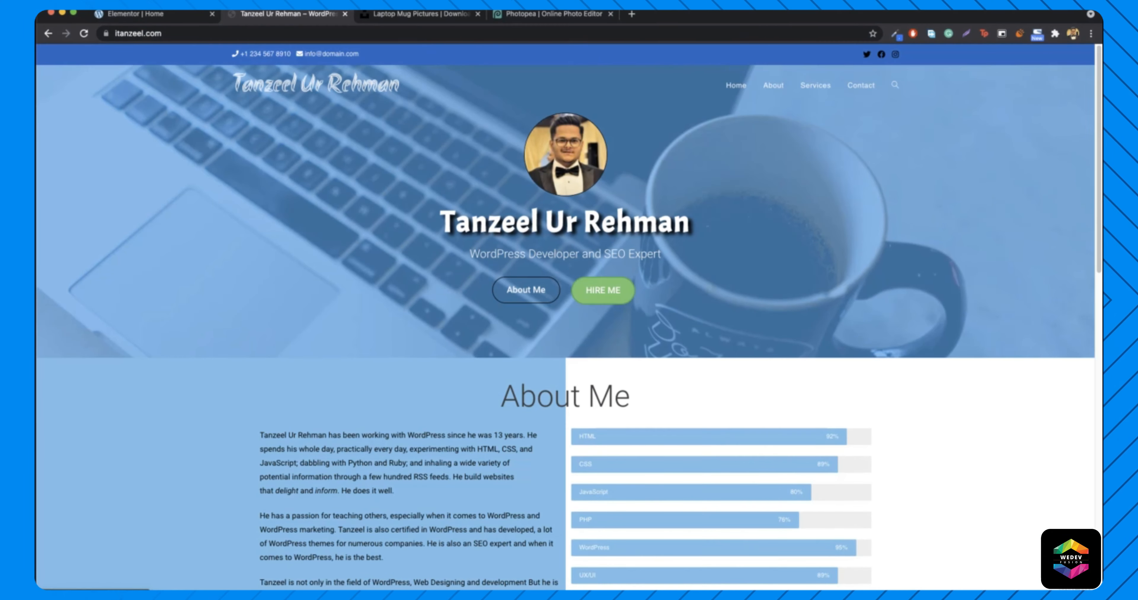
pyautogui.click(128, 14)
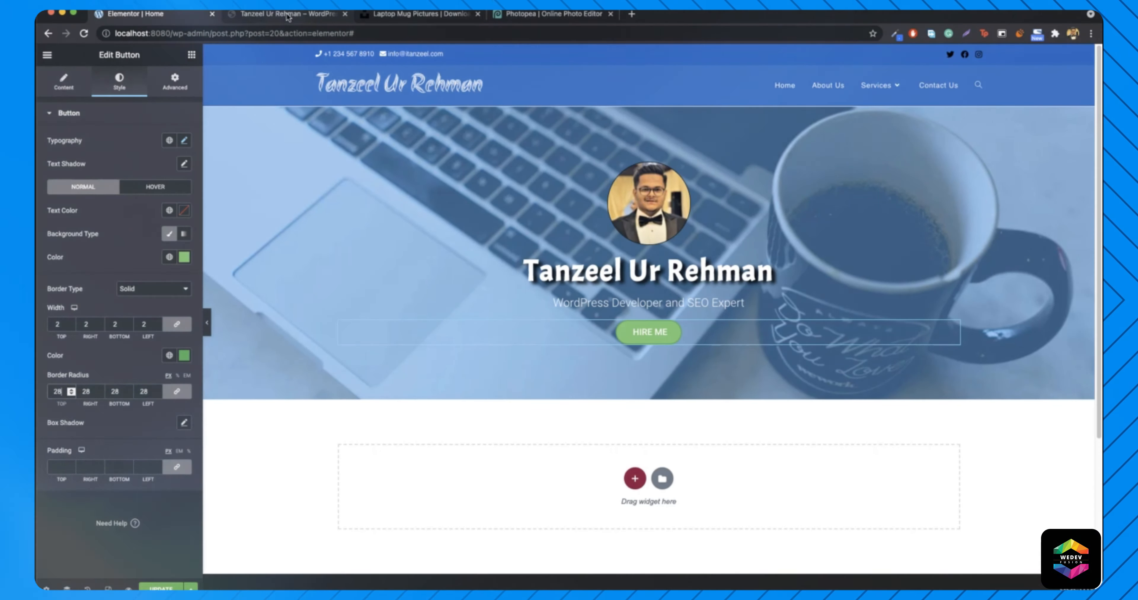
# - Unlink the HIRE ME padding and set 15 px top/bottom, 25 px right/left
pyautogui.hotkey('ctrl', 'Tab')
pyautogui.click(146, 14)
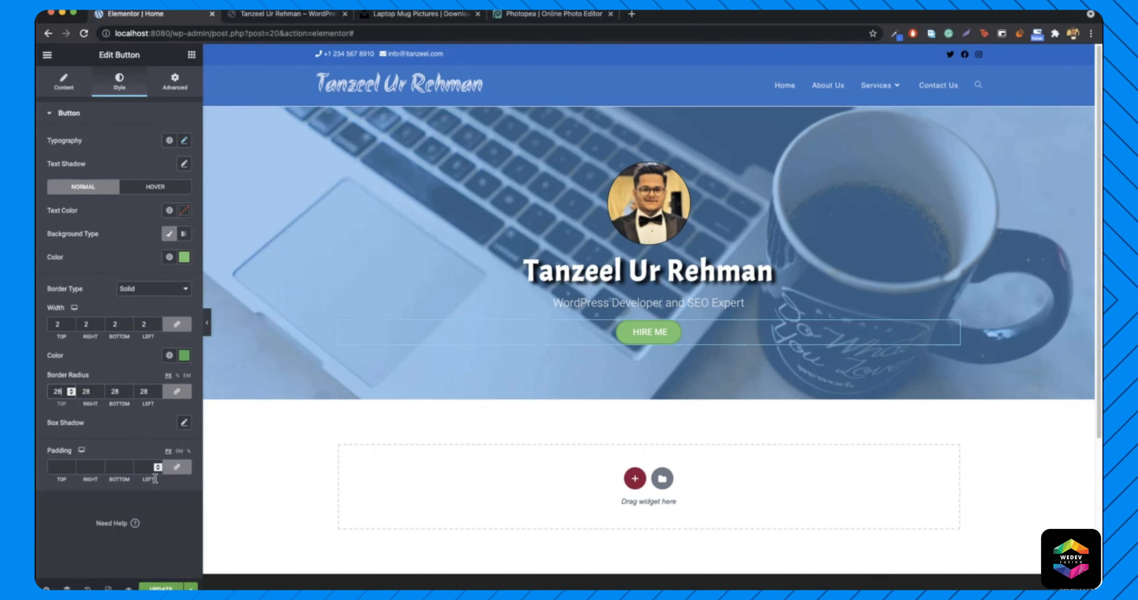
pyautogui.click(178, 468)
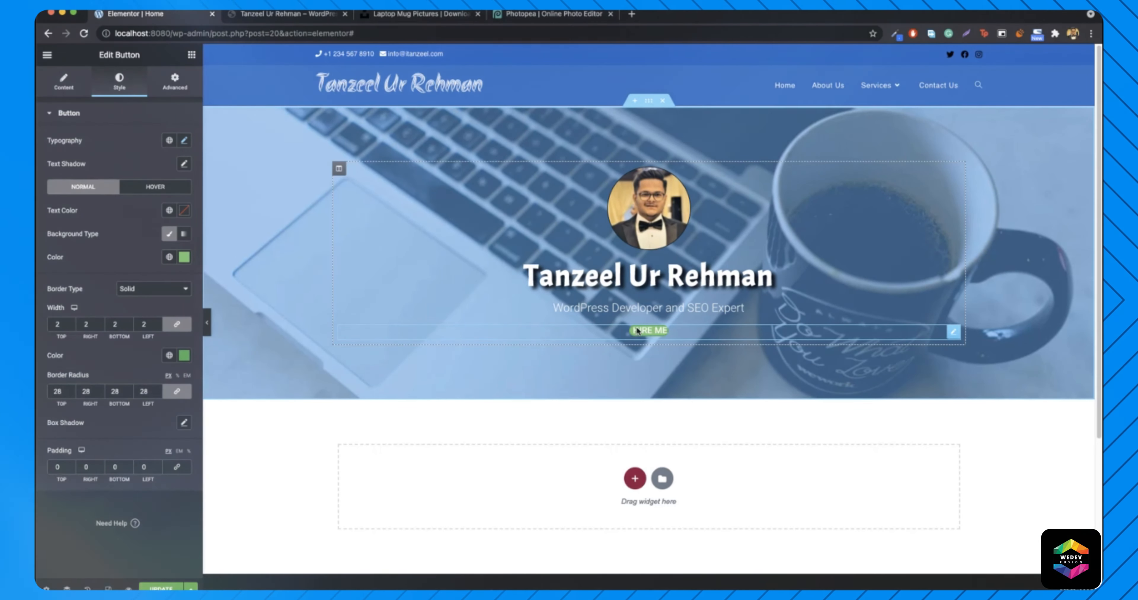
pyautogui.click(56, 467)
pyautogui.write('15')
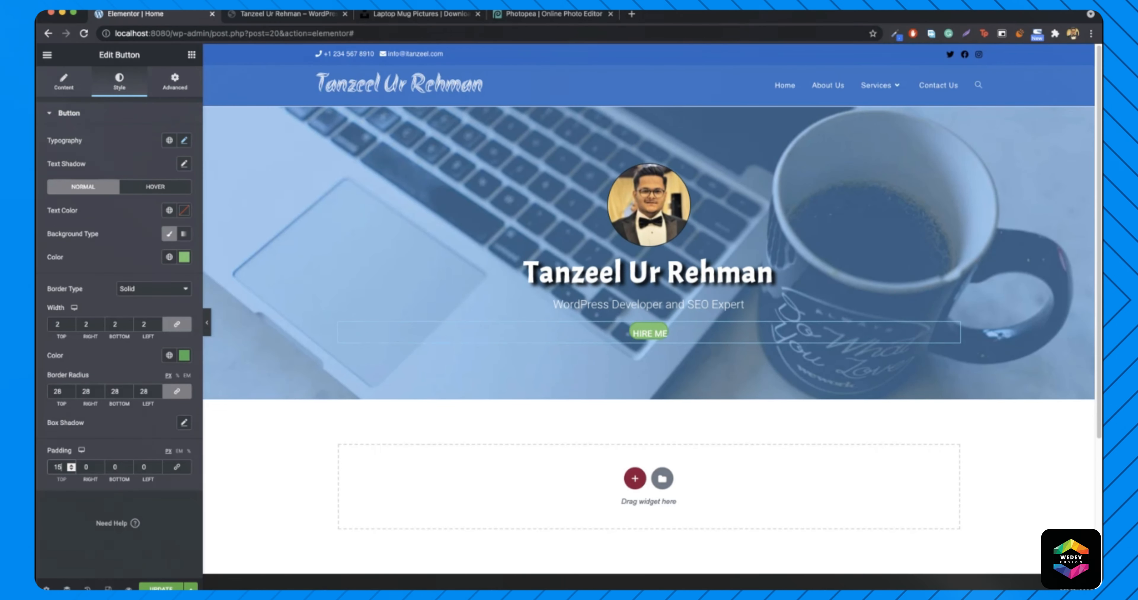
pyautogui.click(111, 469)
pyautogui.write('1')
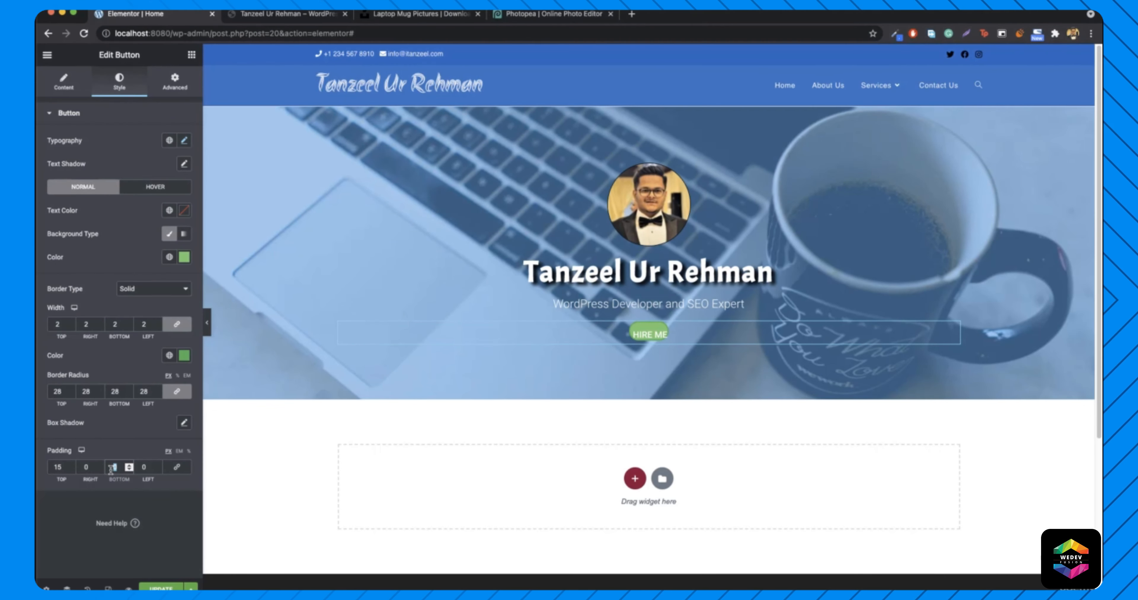
pyautogui.write('5')
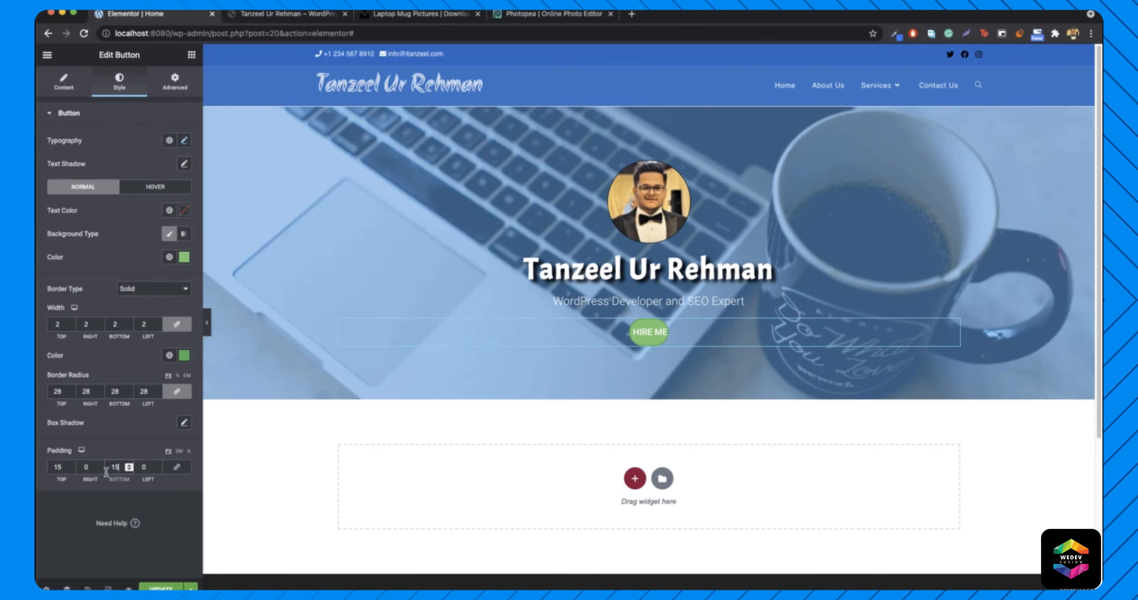
pyautogui.doubleClick(82, 467)
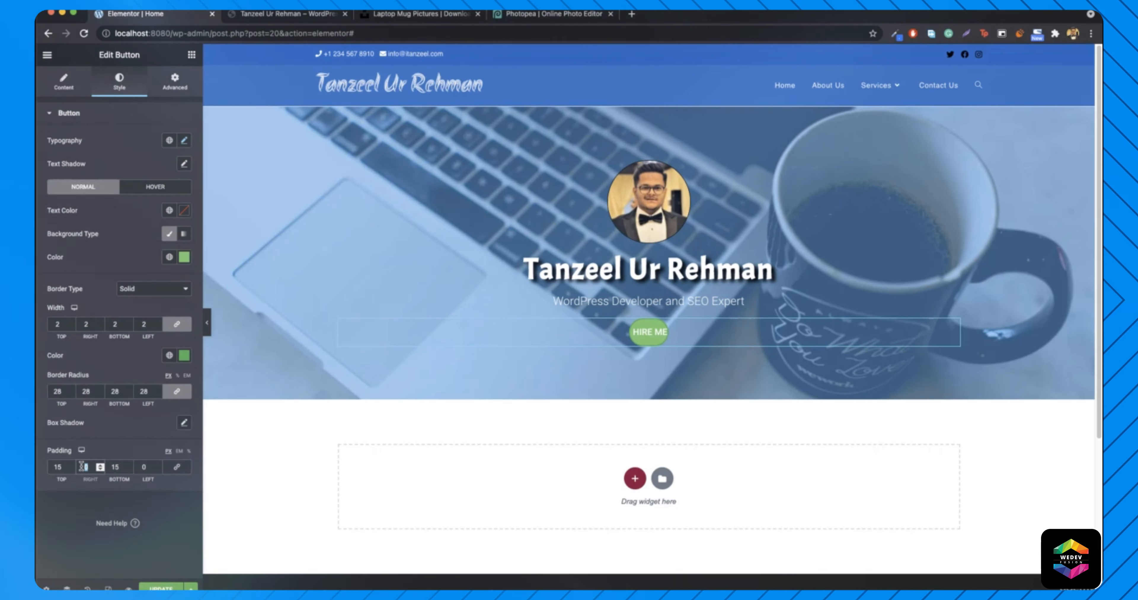
pyautogui.write('25')
pyautogui.doubleClick(144, 466)
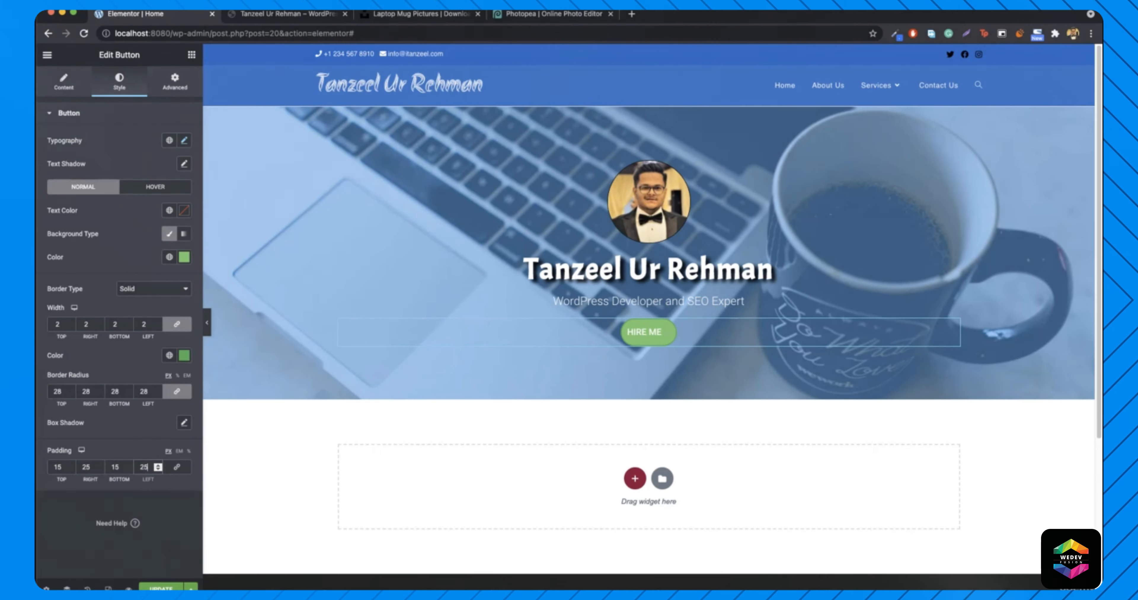
pyautogui.click(73, 93)
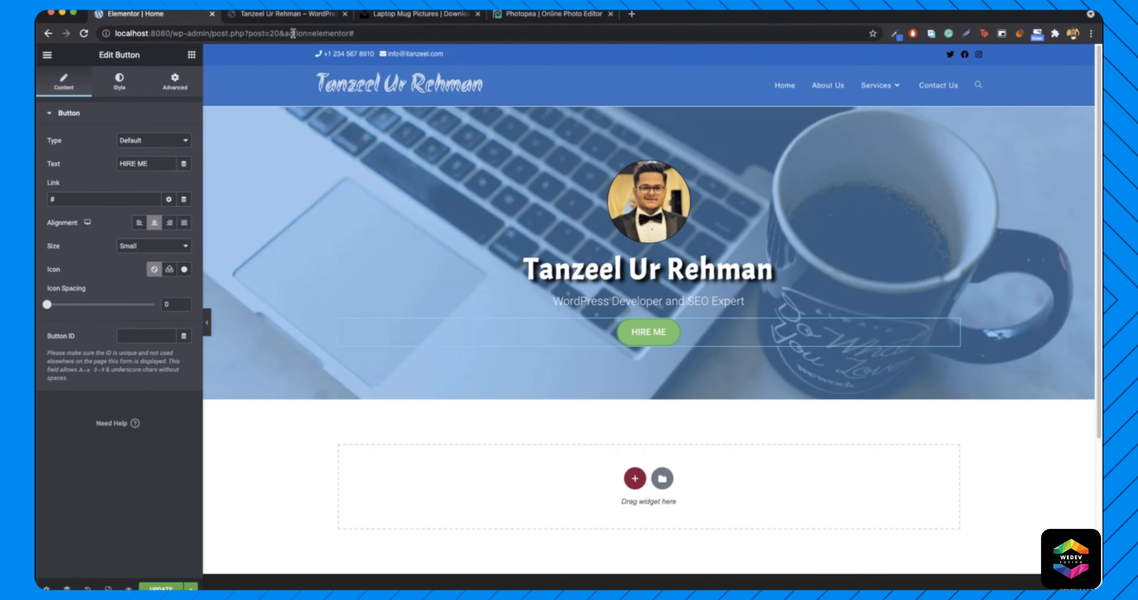
# - After checking the live site's buttons, open the HIRE ME button's Style settings on Hover
pyautogui.click(283, 16)
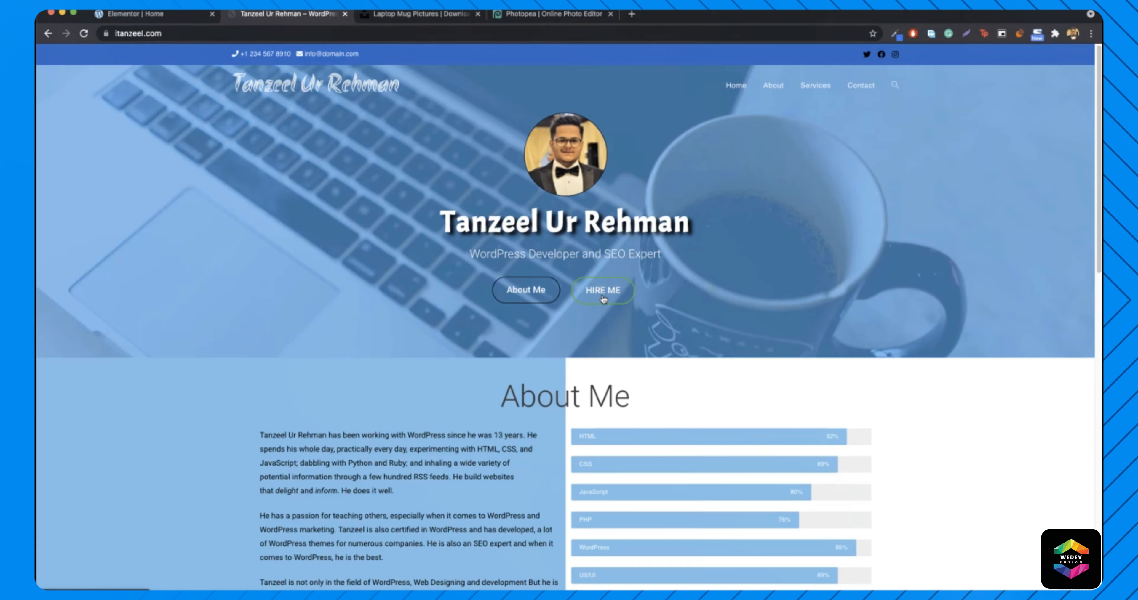
pyautogui.click(143, 18)
pyautogui.rightClick(645, 333)
pyautogui.click(683, 344)
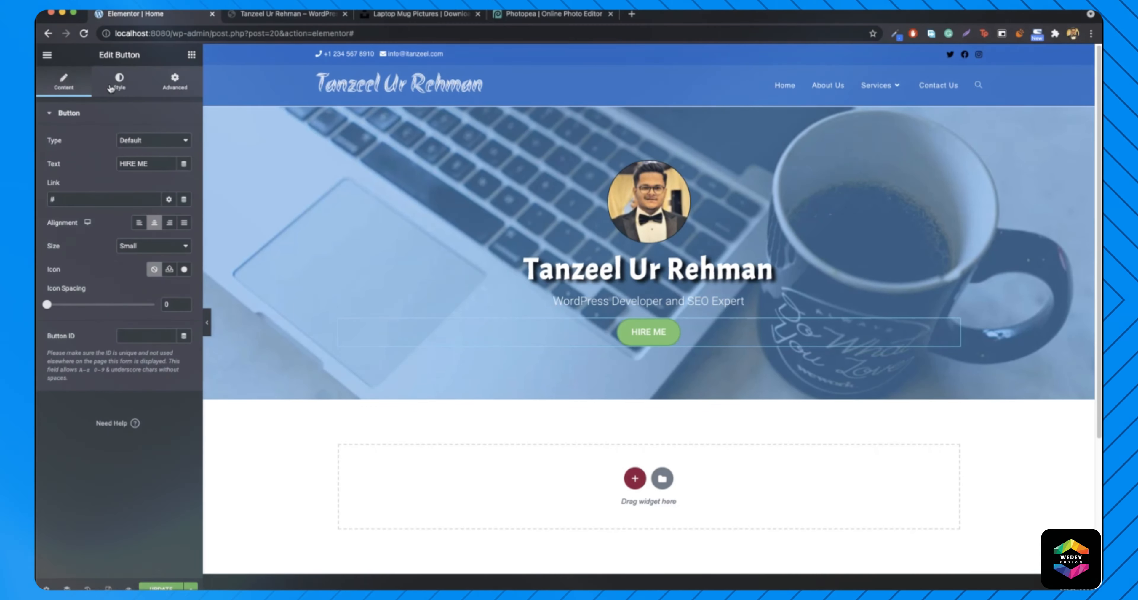
pyautogui.click(119, 81)
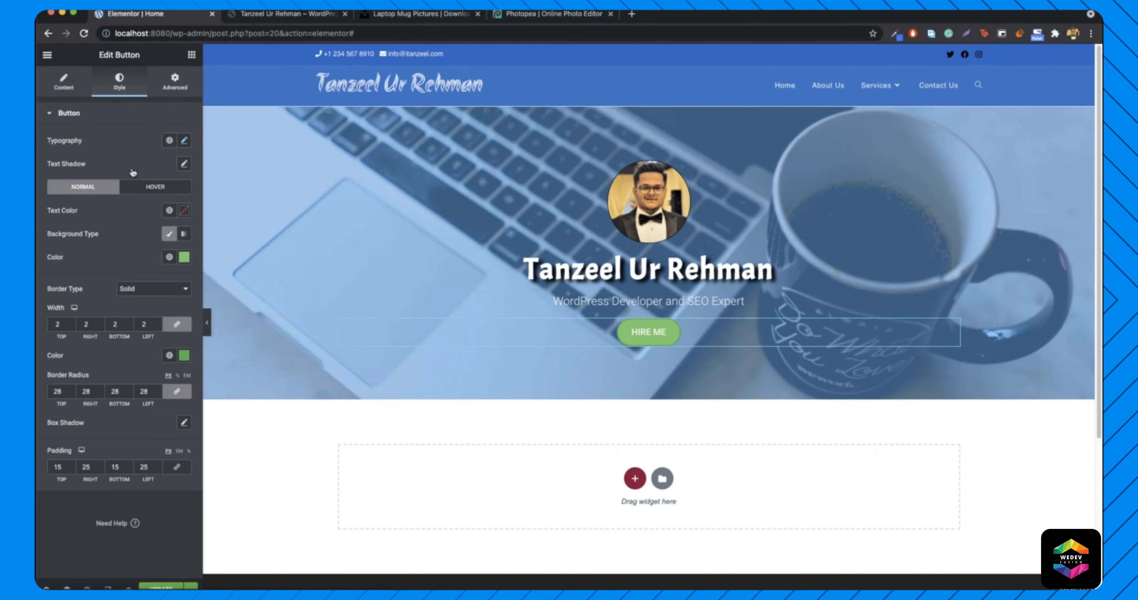
pyautogui.click(156, 188)
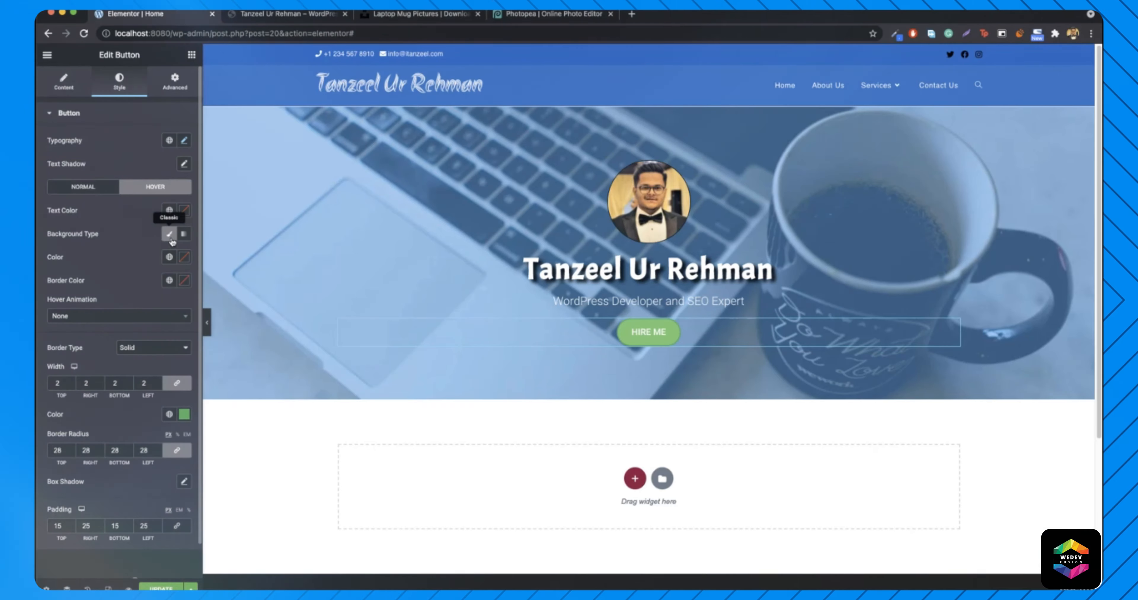
# - Give the HIRE ME hover background a classic colour with lowered opacity
pyautogui.click(170, 236)
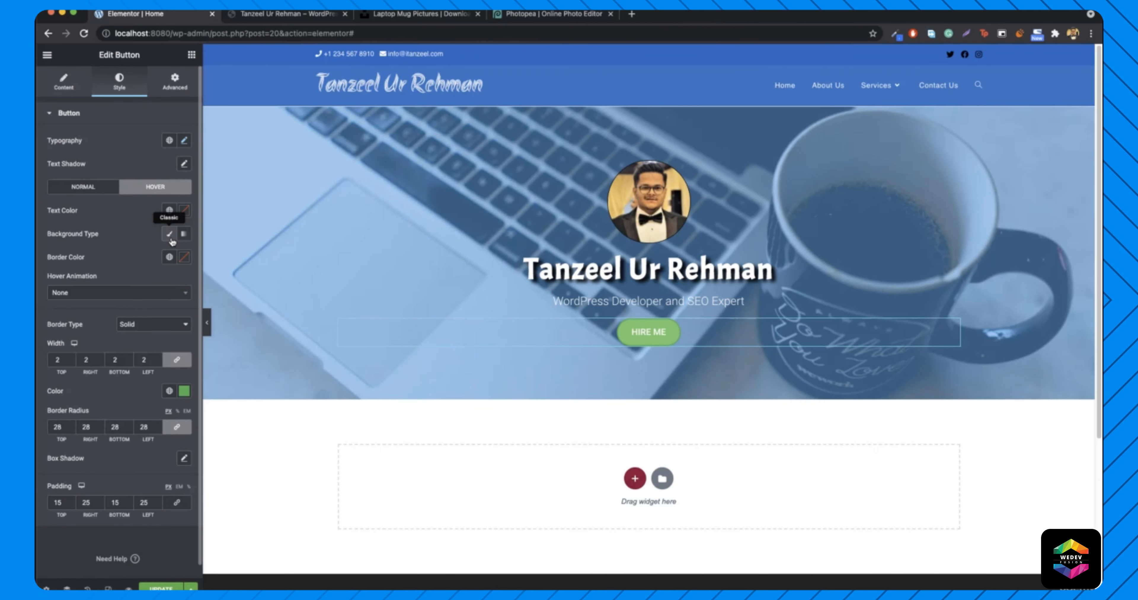
pyautogui.click(170, 238)
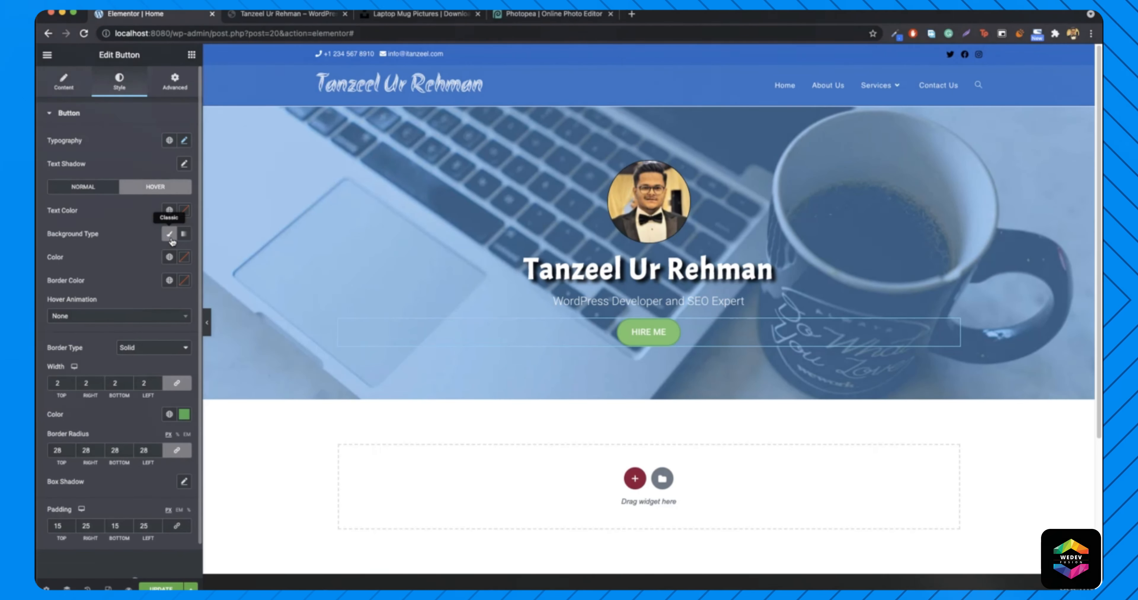
pyautogui.click(184, 258)
pyautogui.moveTo(184, 411); pyautogui.dragTo(56, 415)
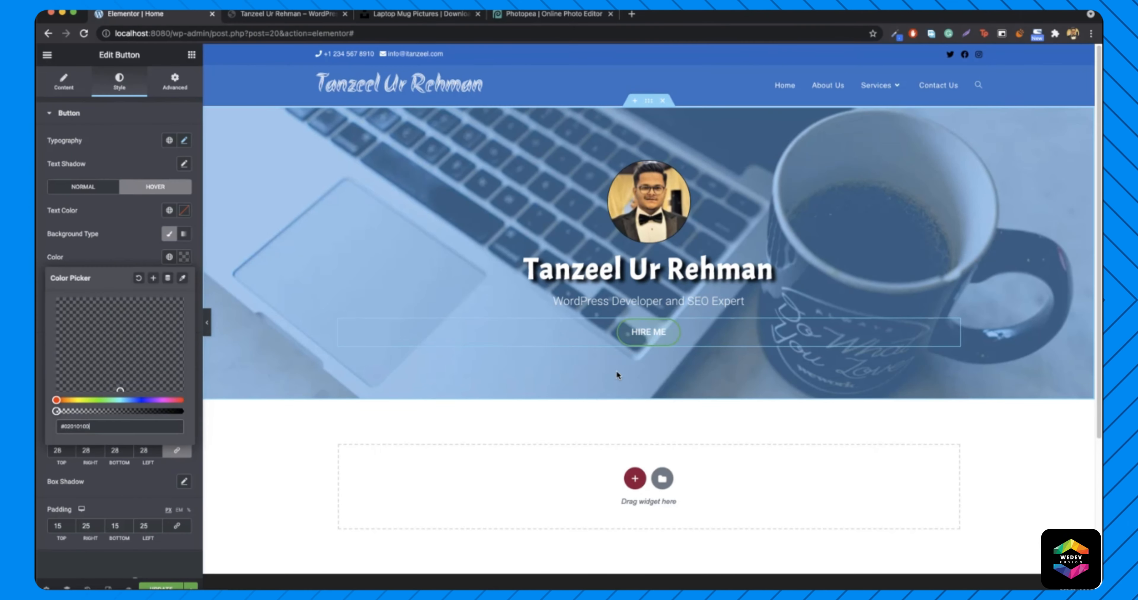
pyautogui.click(301, 14)
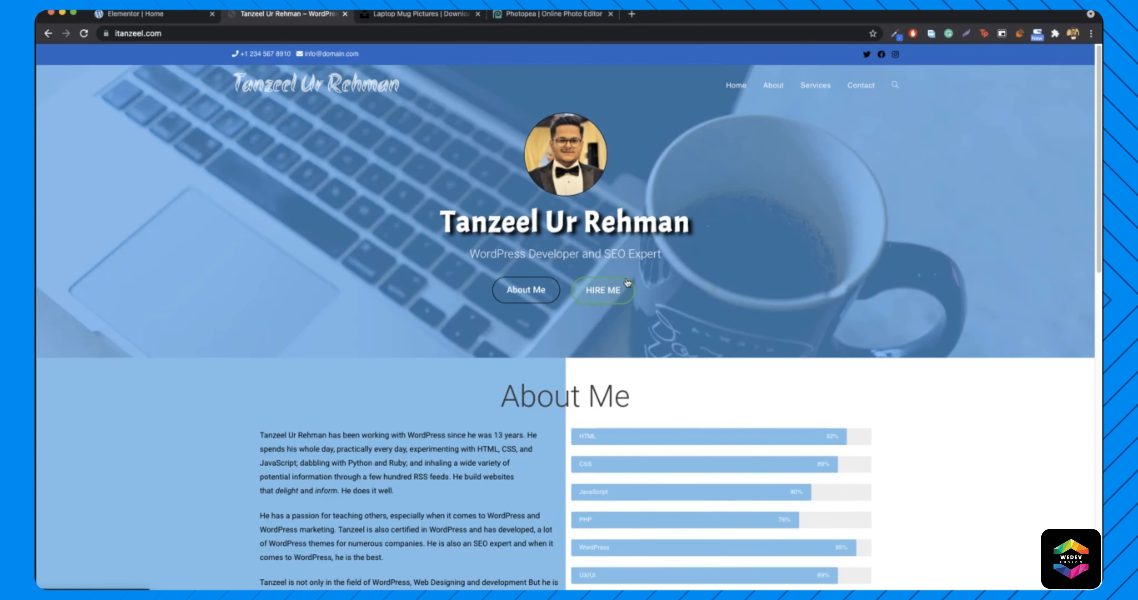
pyautogui.click(185, 16)
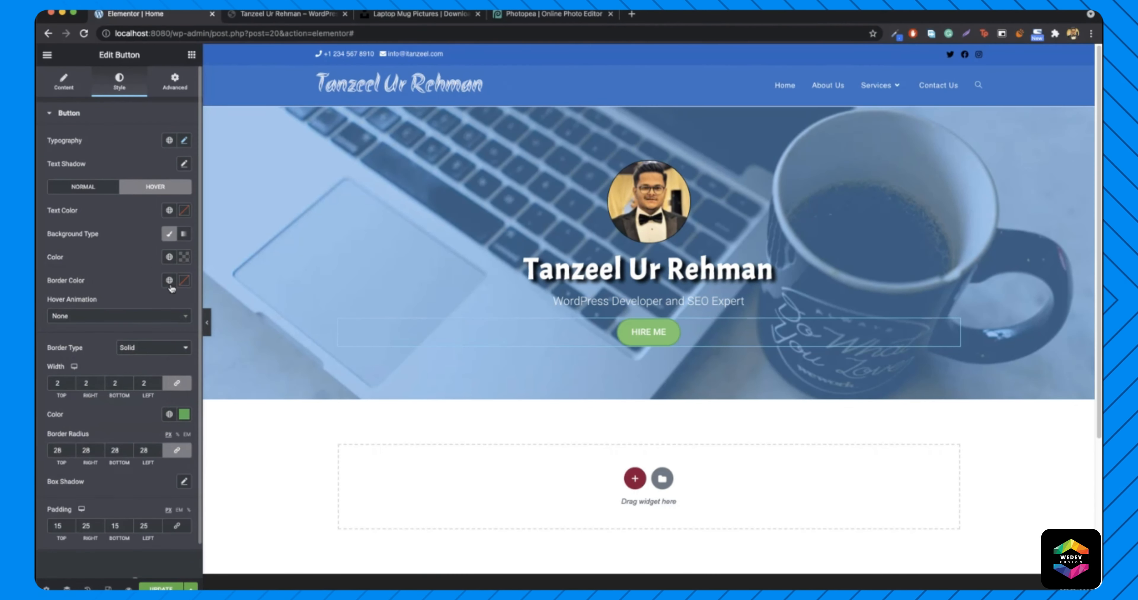
# - Make the hover border colour fully transparent, then view the live site
pyautogui.click(184, 281)
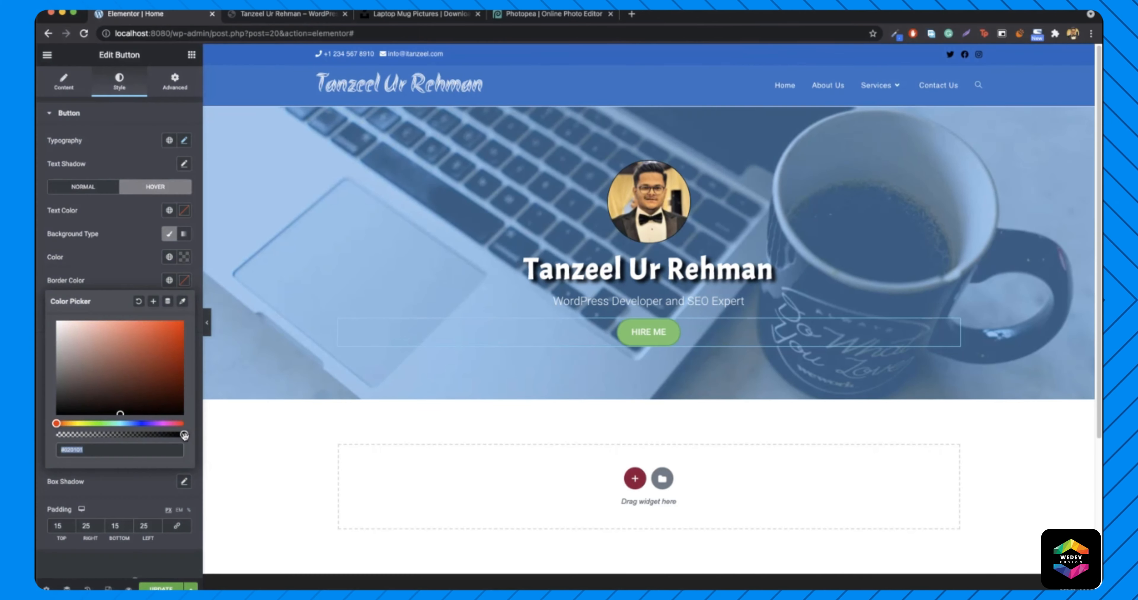
pyautogui.moveTo(185, 436); pyautogui.dragTo(56, 434)
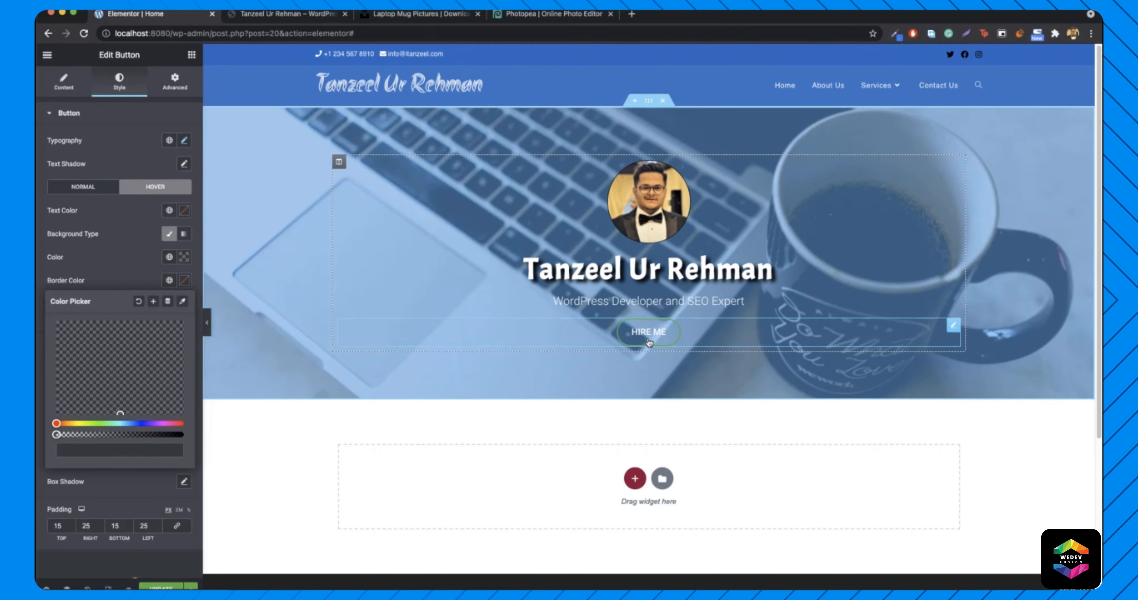
pyautogui.click(191, 55)
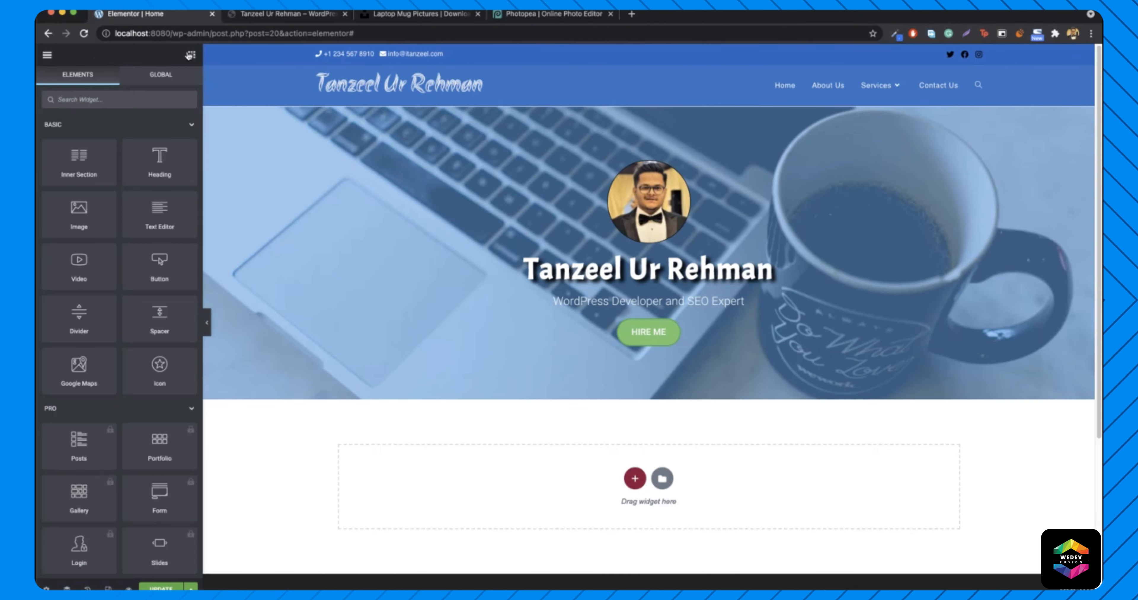
pyautogui.click(295, 17)
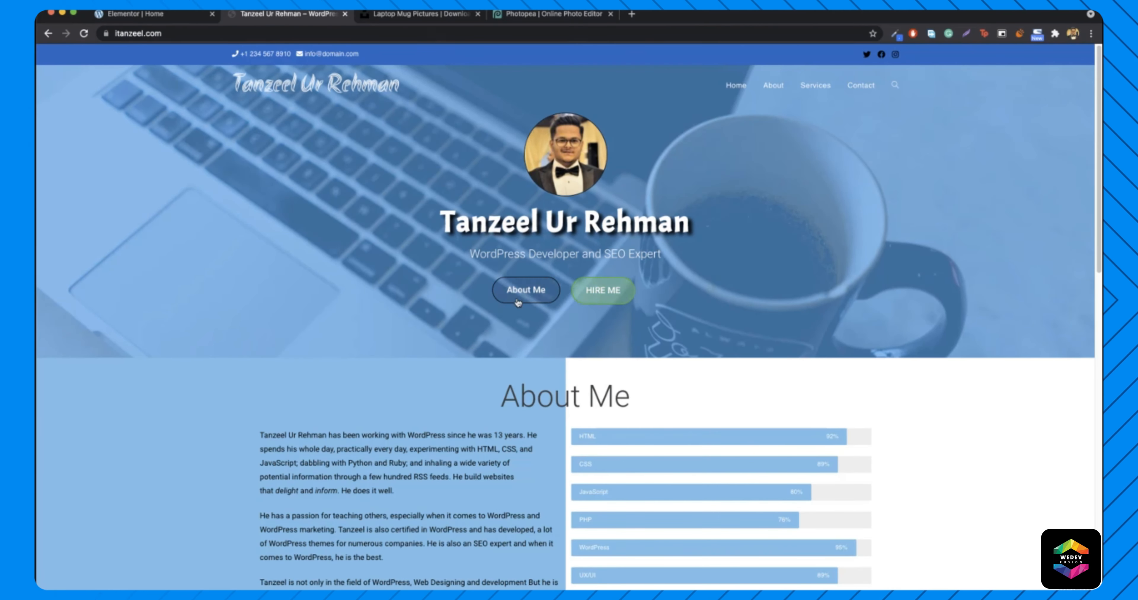
# - Duplicate the HIRE ME button and relabel the copy 'About me'
pyautogui.click(133, 13)
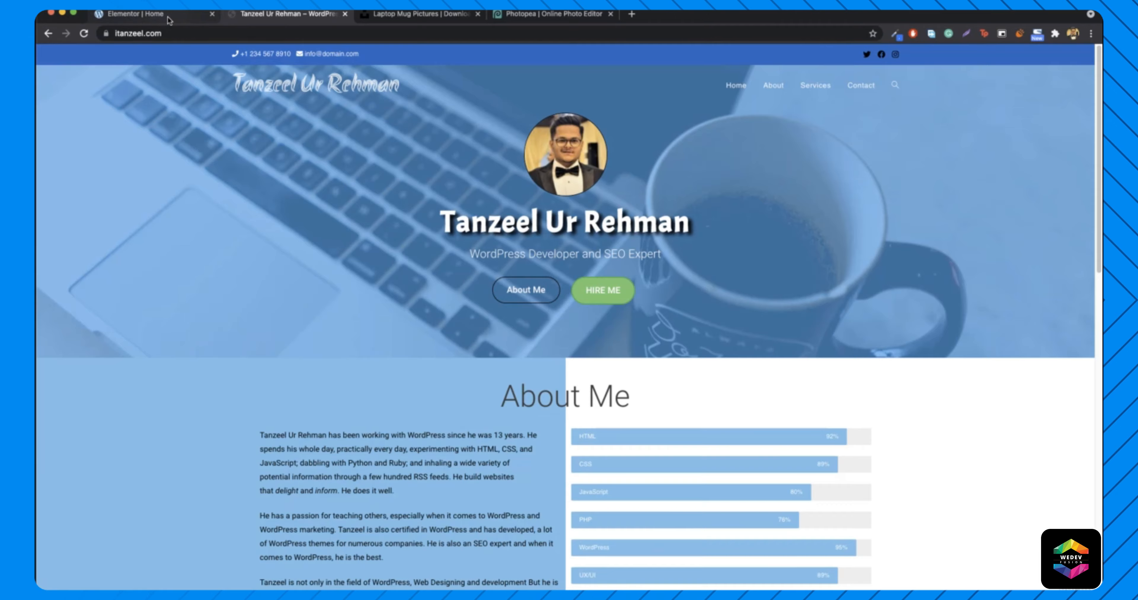
pyautogui.rightClick(681, 334)
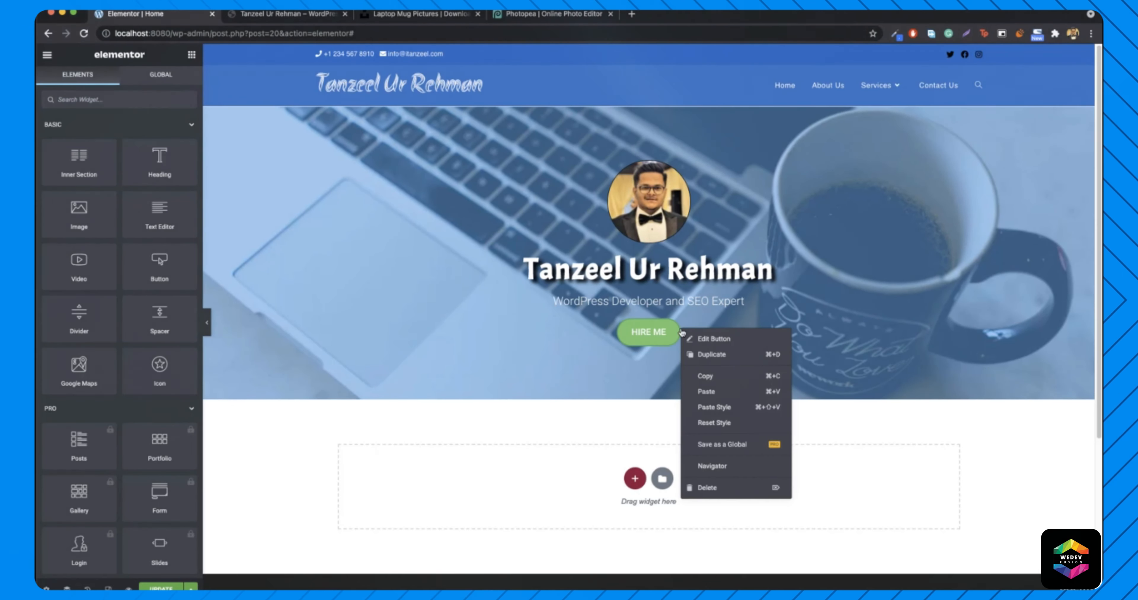
pyautogui.click(711, 355)
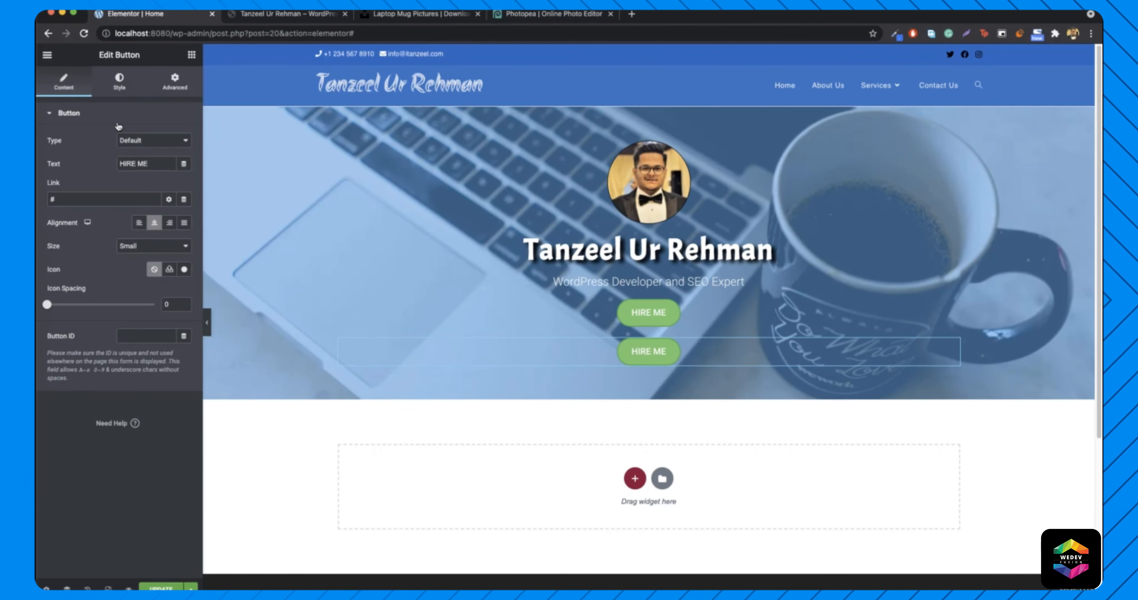
pyautogui.doubleClick(149, 163)
pyautogui.write('About Me')
pyautogui.press('BackSpace')
pyautogui.press('BackSpace')
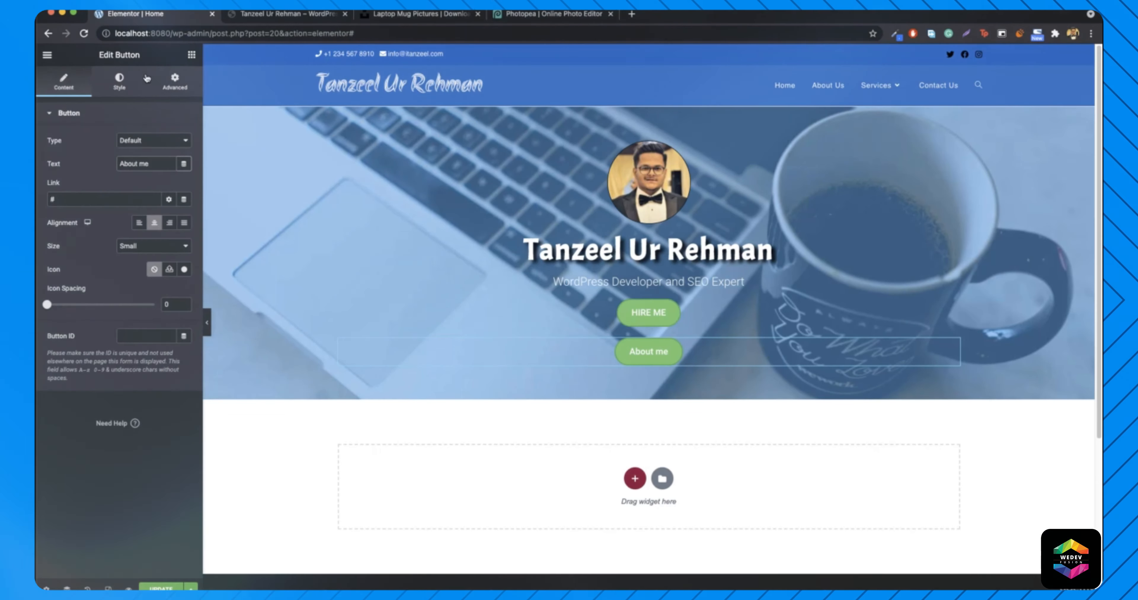
pyautogui.click(119, 82)
pyautogui.click(273, 15)
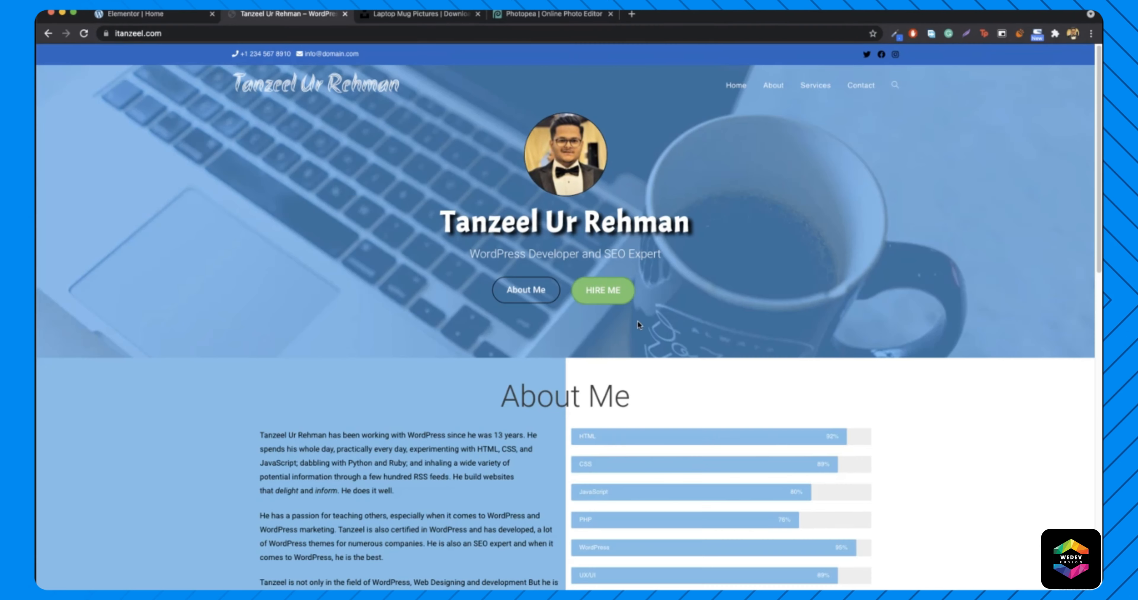
# - Make the About me button's normal background transparent by appending 00 to its colour code
pyautogui.click(149, 15)
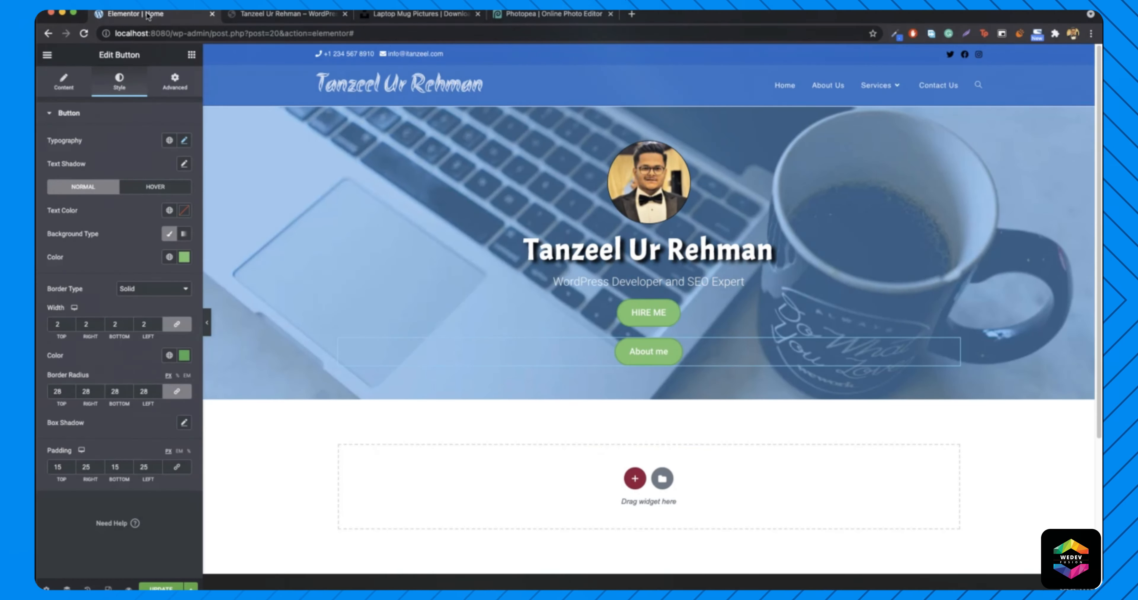
pyautogui.click(185, 257)
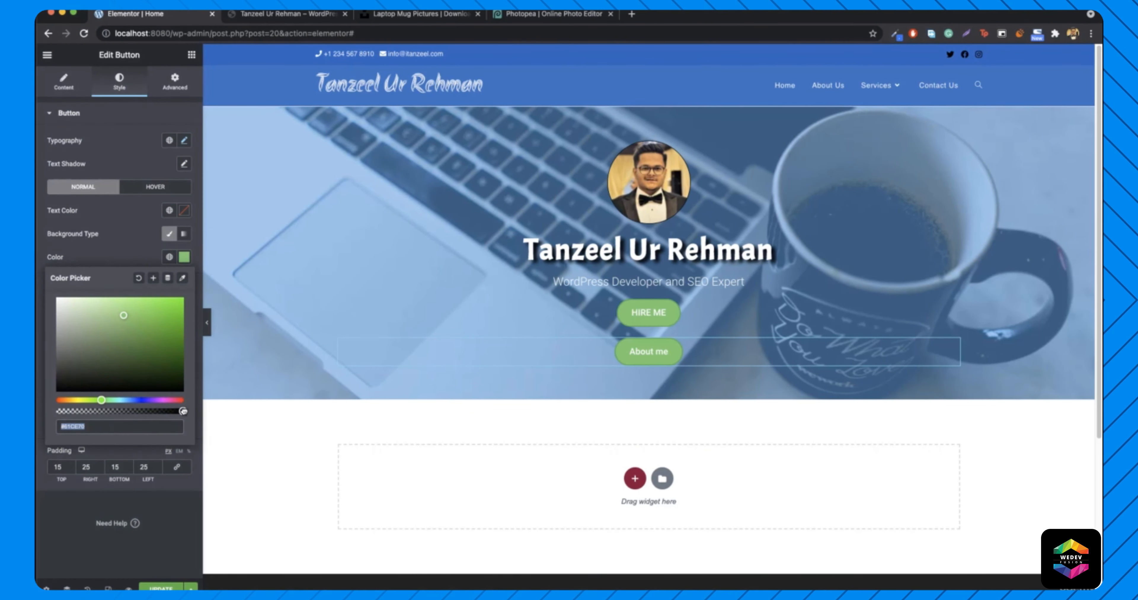
pyautogui.press('Right')
pyautogui.write('00')
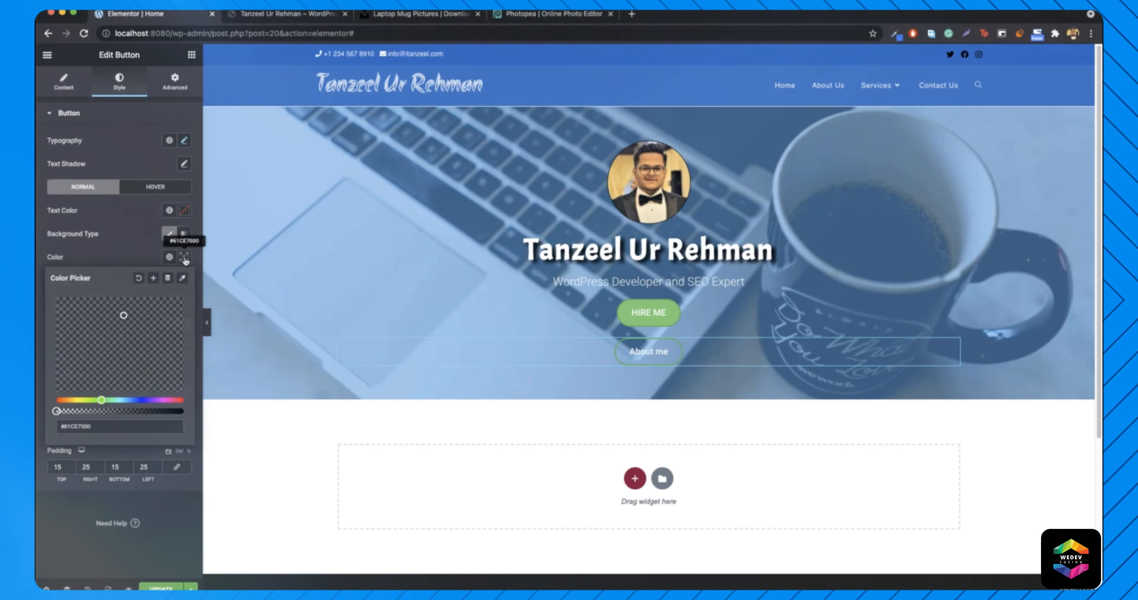
pyautogui.click(184, 260)
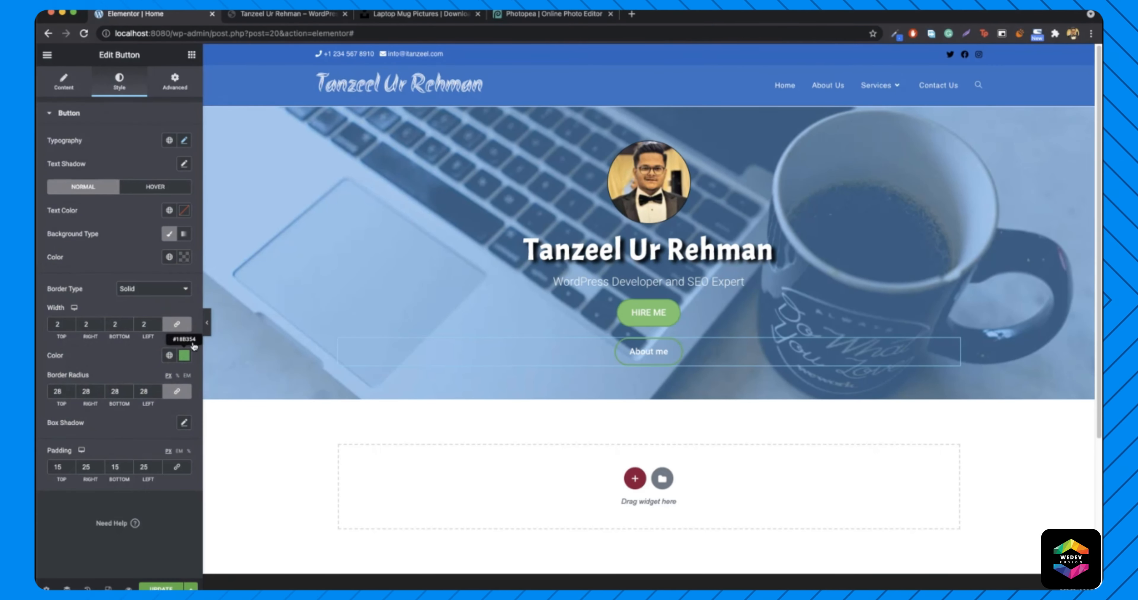
pyautogui.click(183, 355)
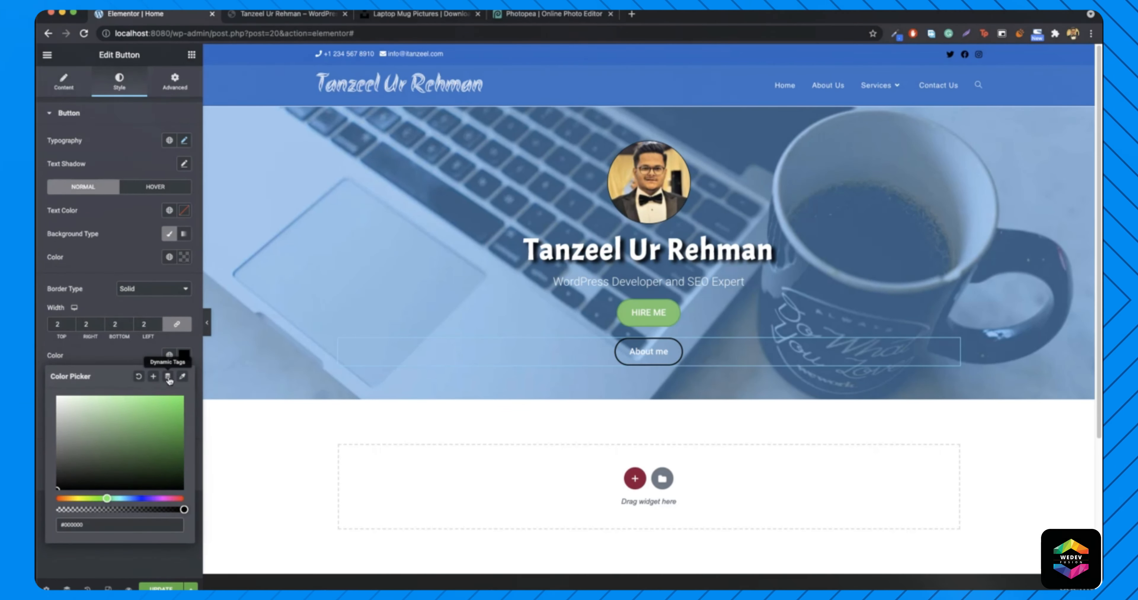
pyautogui.click(184, 355)
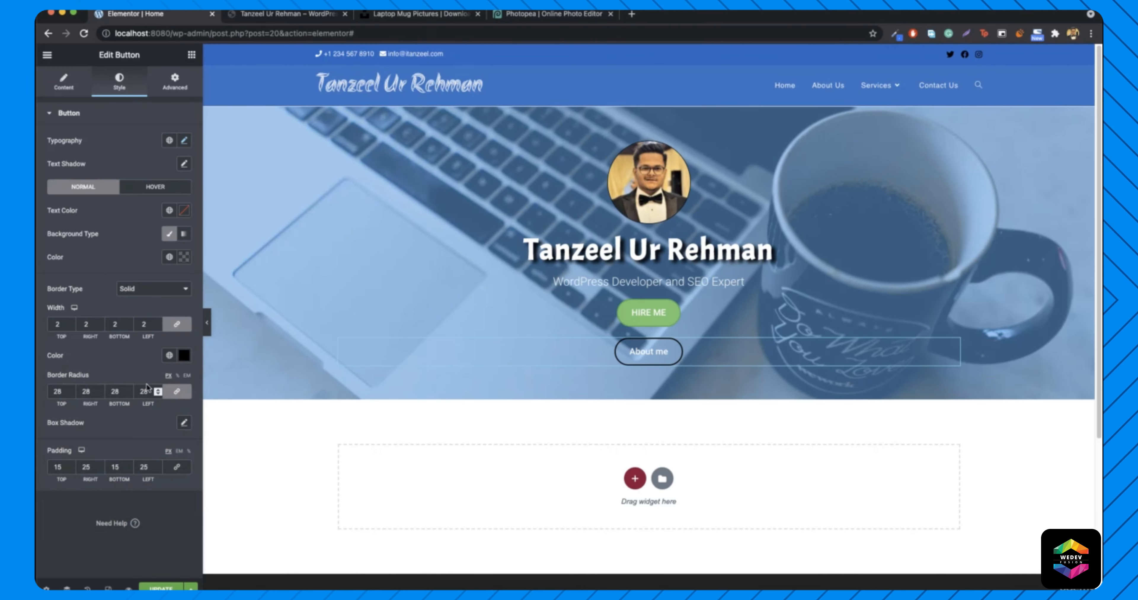
# - Set the About me hover background to fully opaque black
pyautogui.click(155, 187)
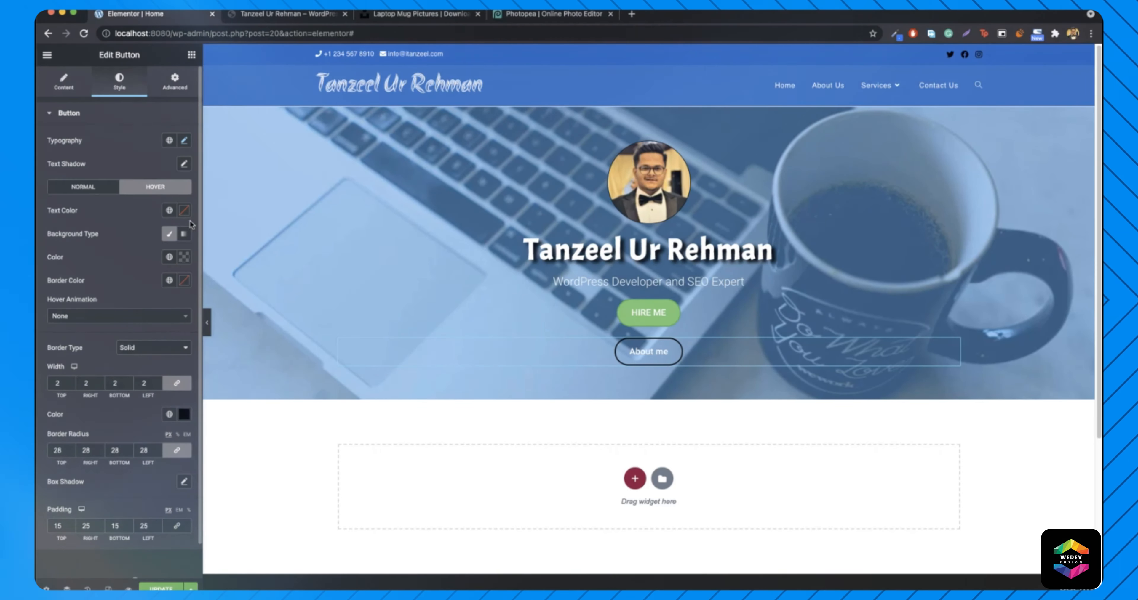
pyautogui.click(184, 257)
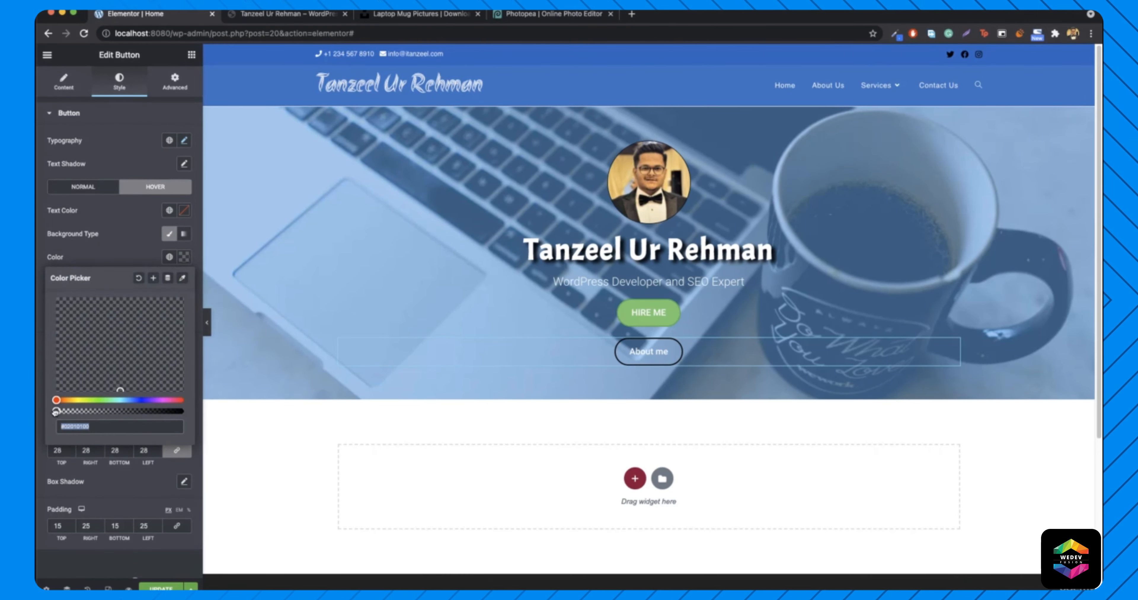
pyautogui.moveTo(57, 411); pyautogui.dragTo(185, 412)
pyautogui.click(199, 409)
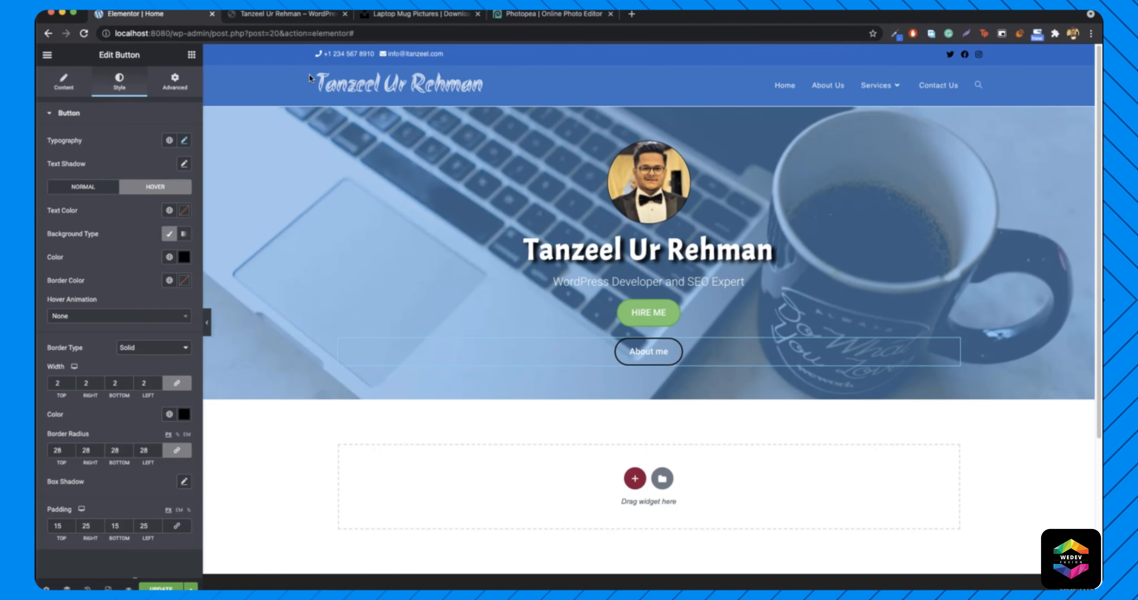
pyautogui.click(260, 14)
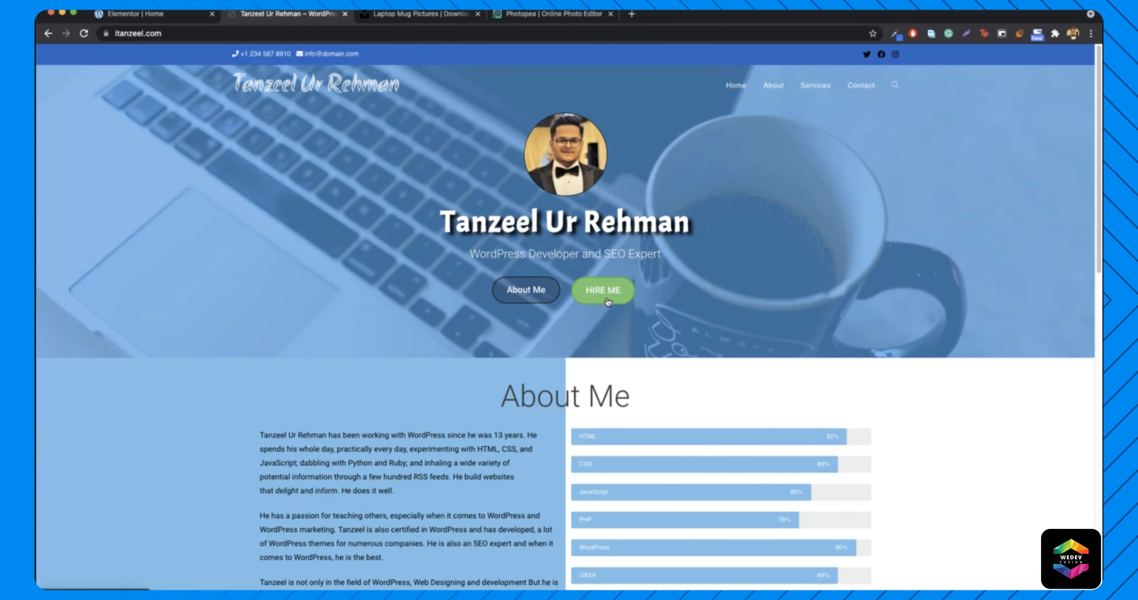
pyautogui.click(156, 16)
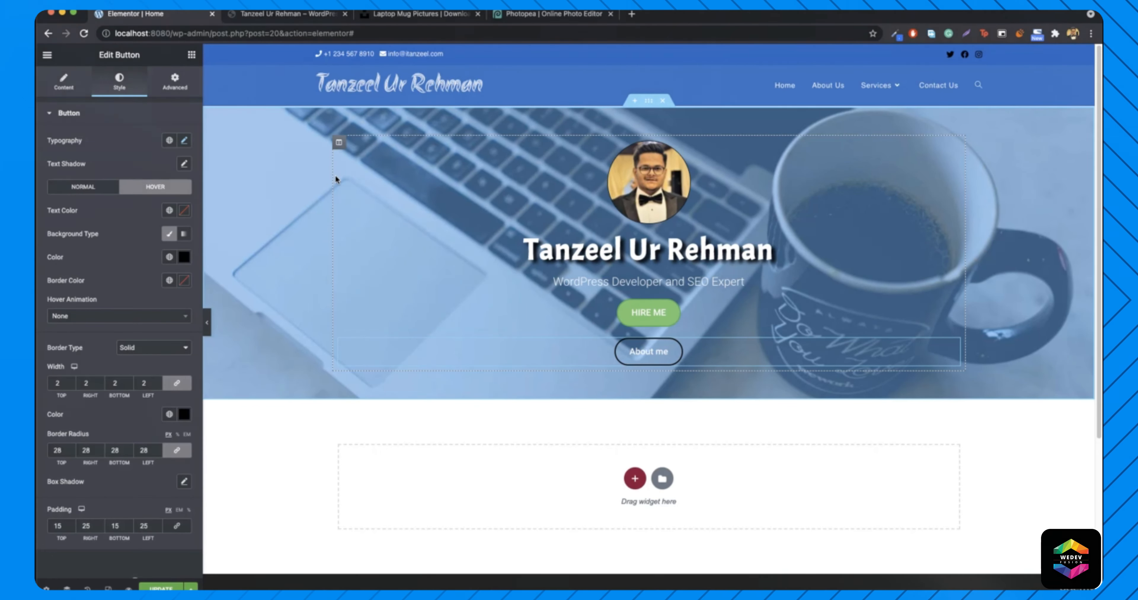
# - Add a two-column inner section to the hero, About me left and HIRE ME right
pyautogui.click(191, 54)
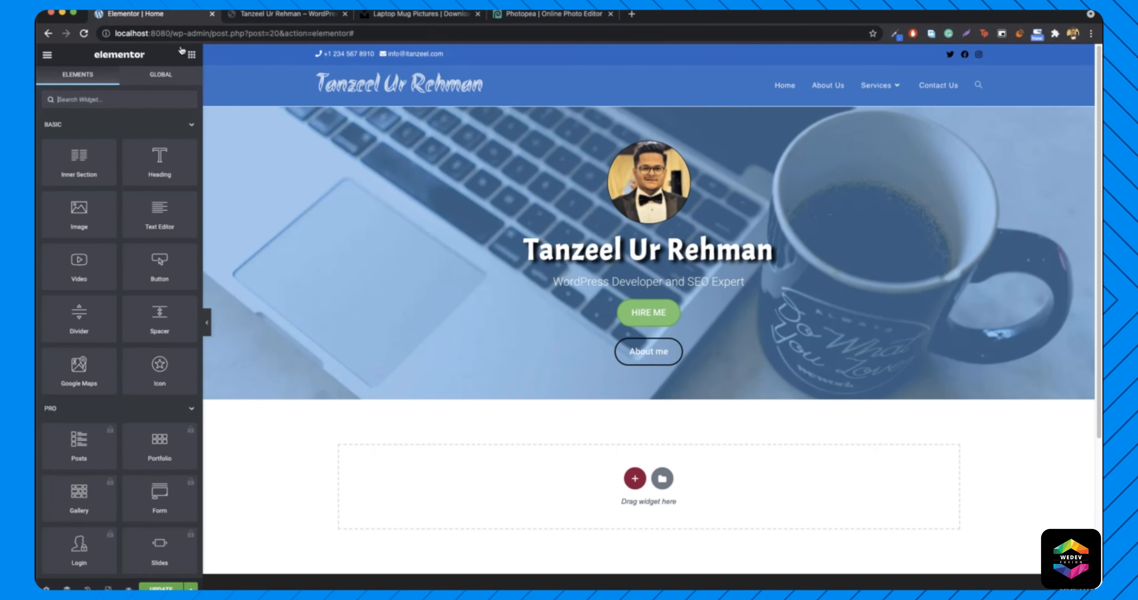
pyautogui.moveTo(80, 167); pyautogui.dragTo(665, 300)
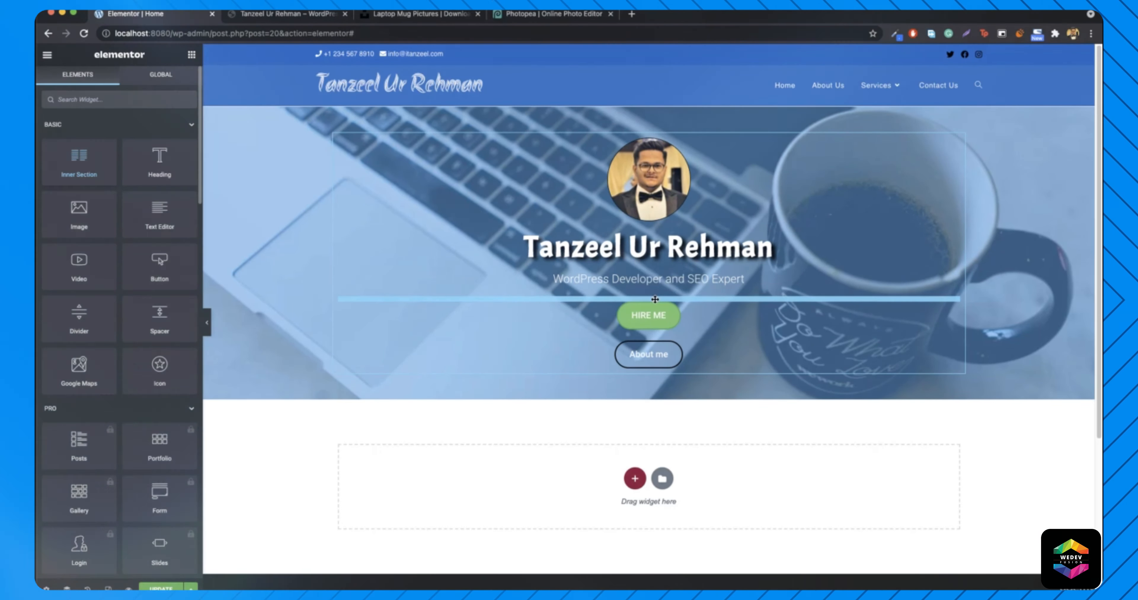
pyautogui.moveTo(699, 376); pyautogui.dragTo(517, 314)
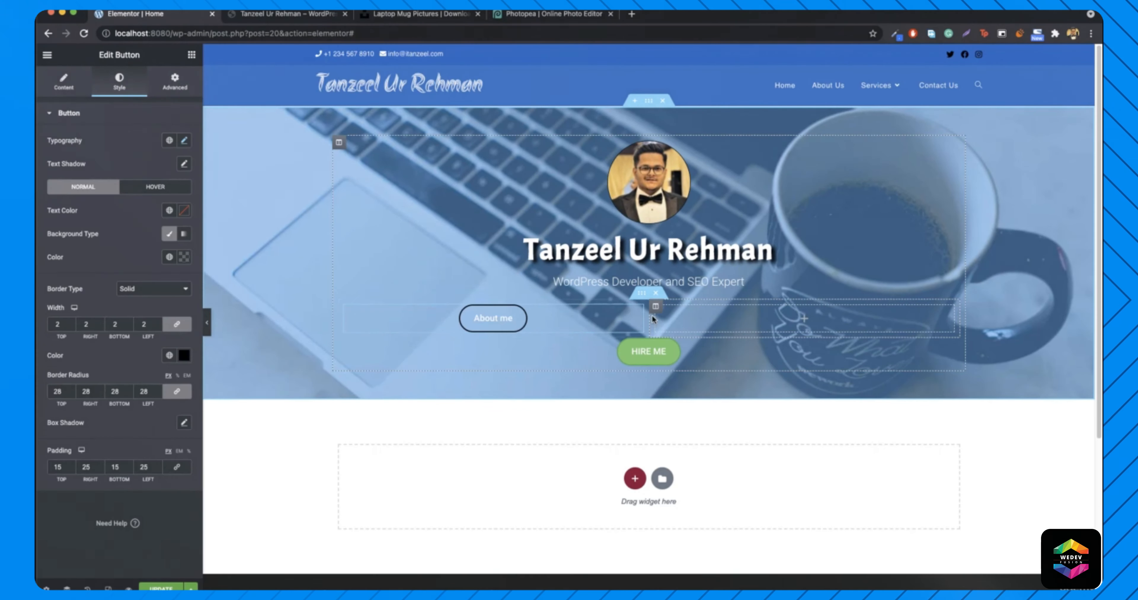
pyautogui.moveTo(647, 349); pyautogui.dragTo(768, 348)
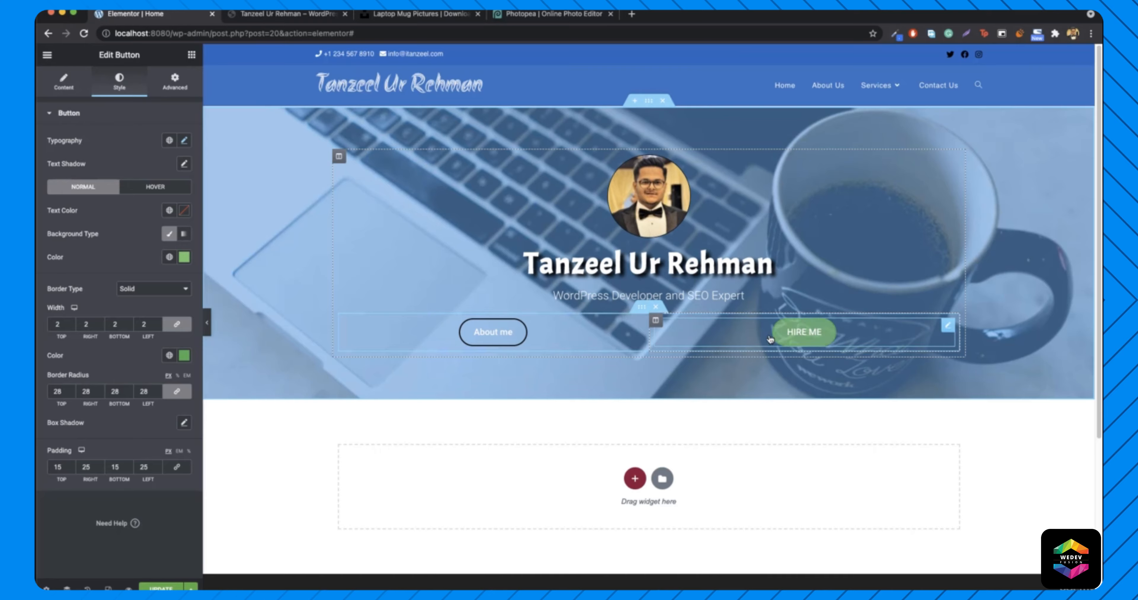
# - Align About me to the right and HIRE ME to the left of their columns
pyautogui.rightClick(569, 336)
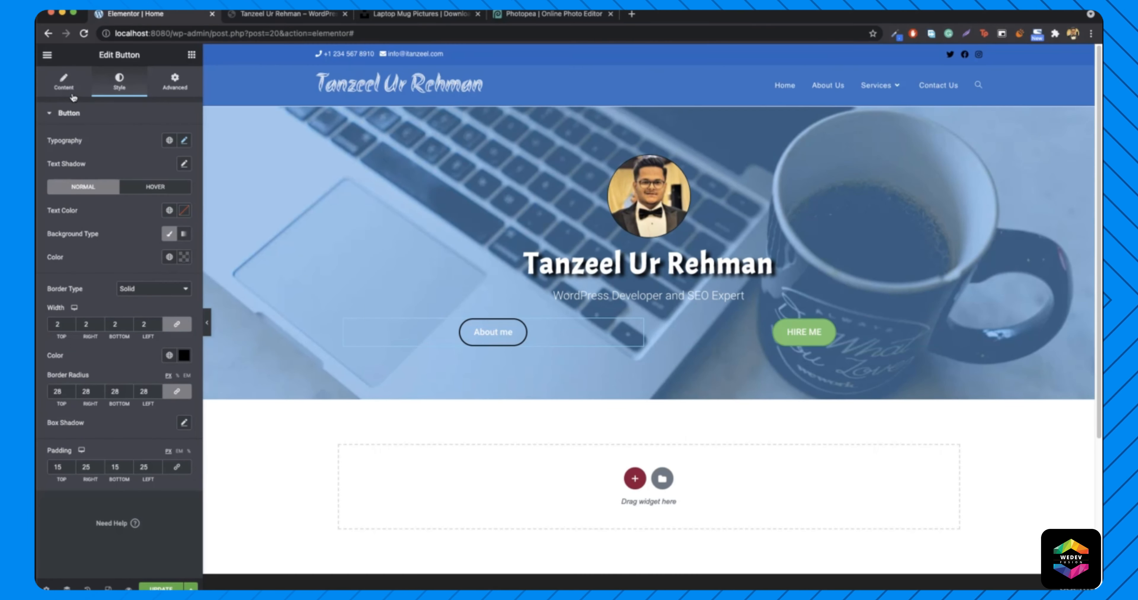
pyautogui.click(68, 89)
pyautogui.click(172, 232)
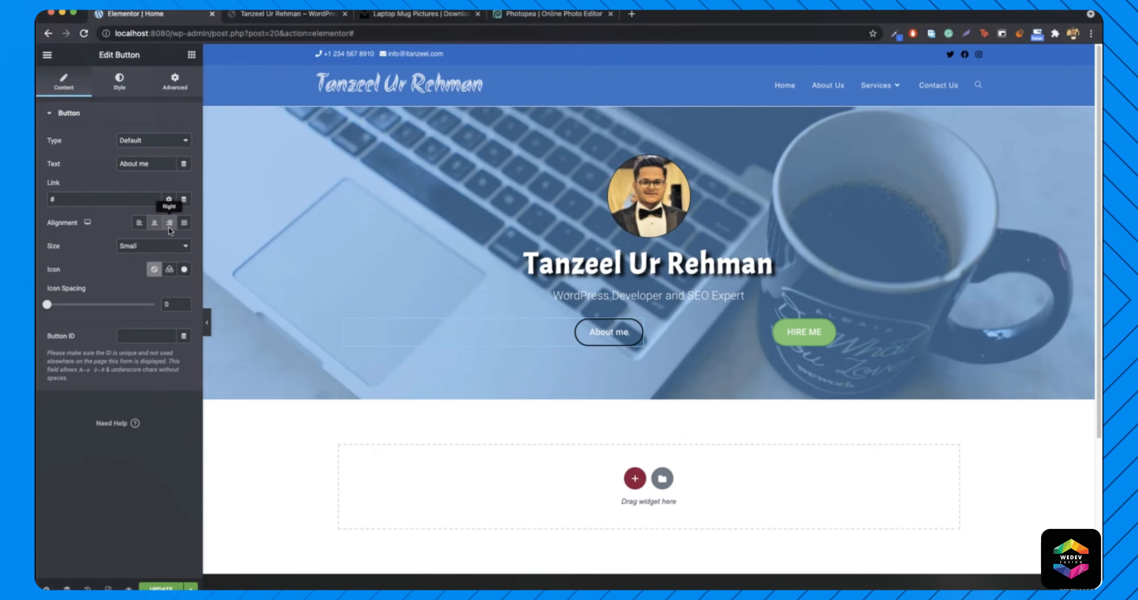
pyautogui.rightClick(878, 331)
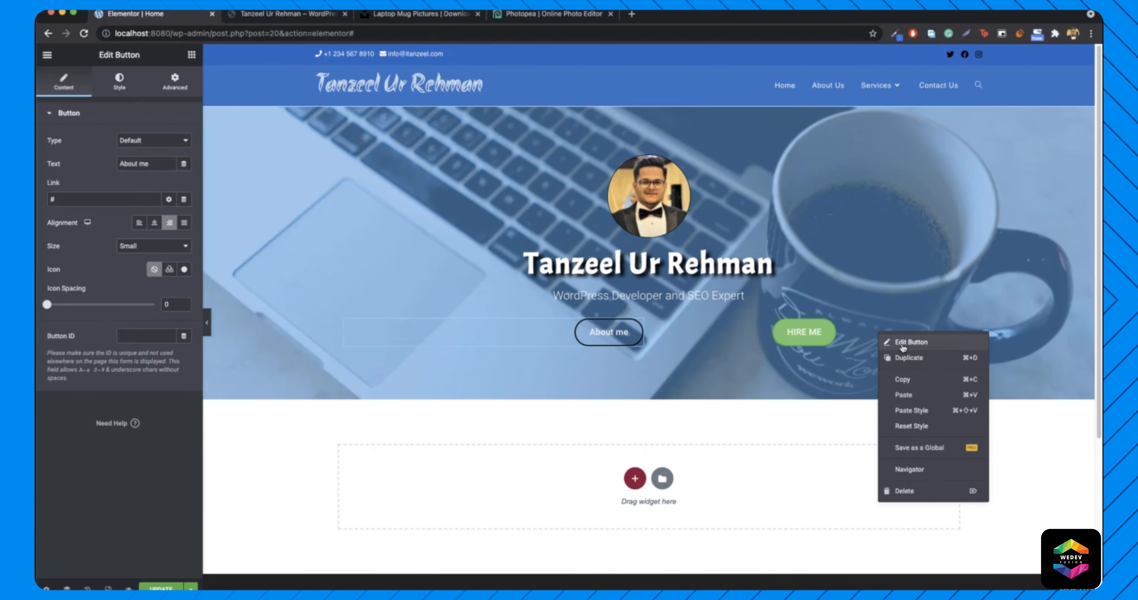
pyautogui.click(902, 347)
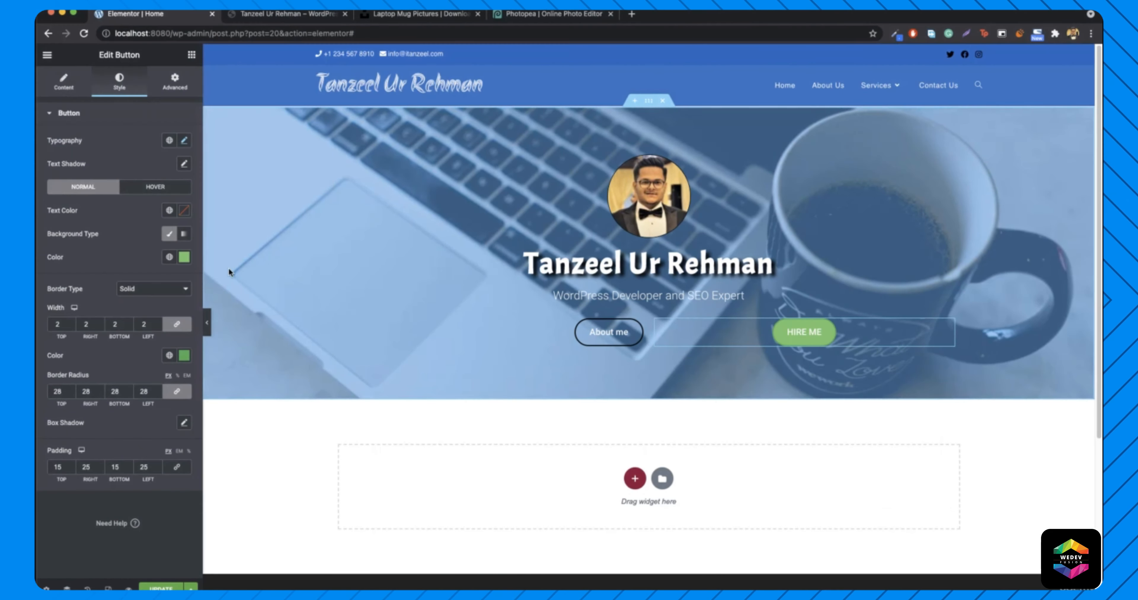
pyautogui.click(68, 89)
pyautogui.click(141, 223)
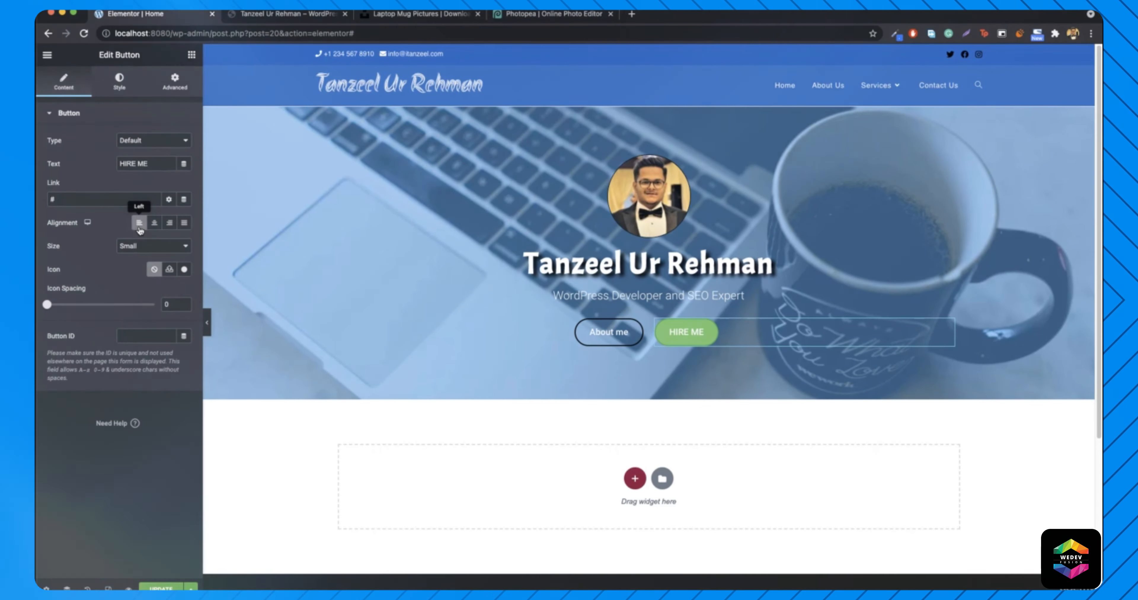
pyautogui.click(210, 325)
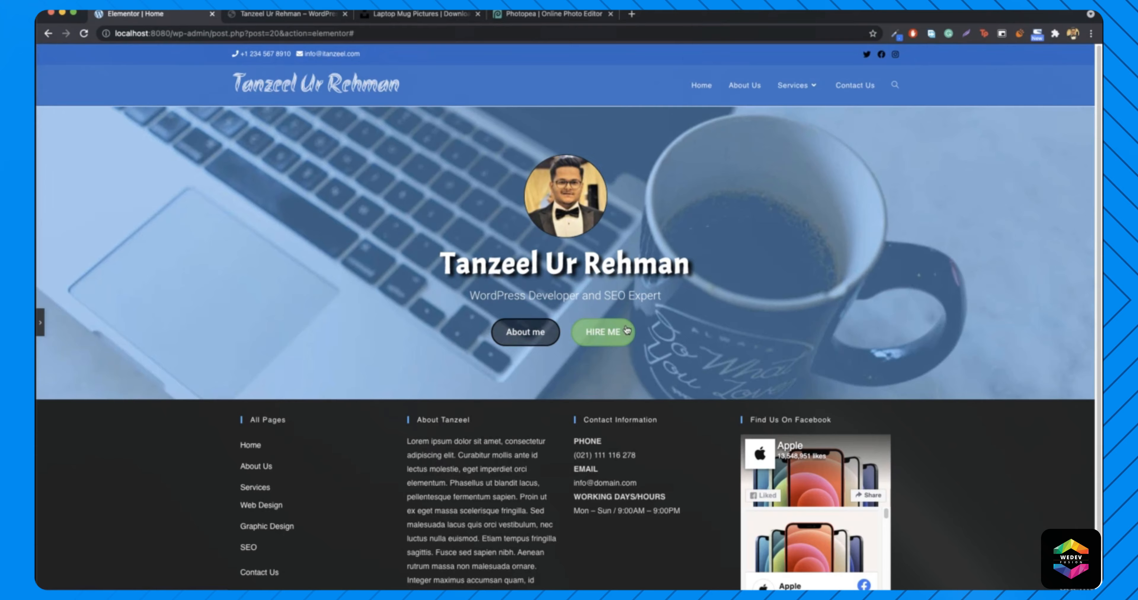
# - Set the About me button's border width to 1 on every side
pyautogui.hotkey('ctrl', 'Tab')
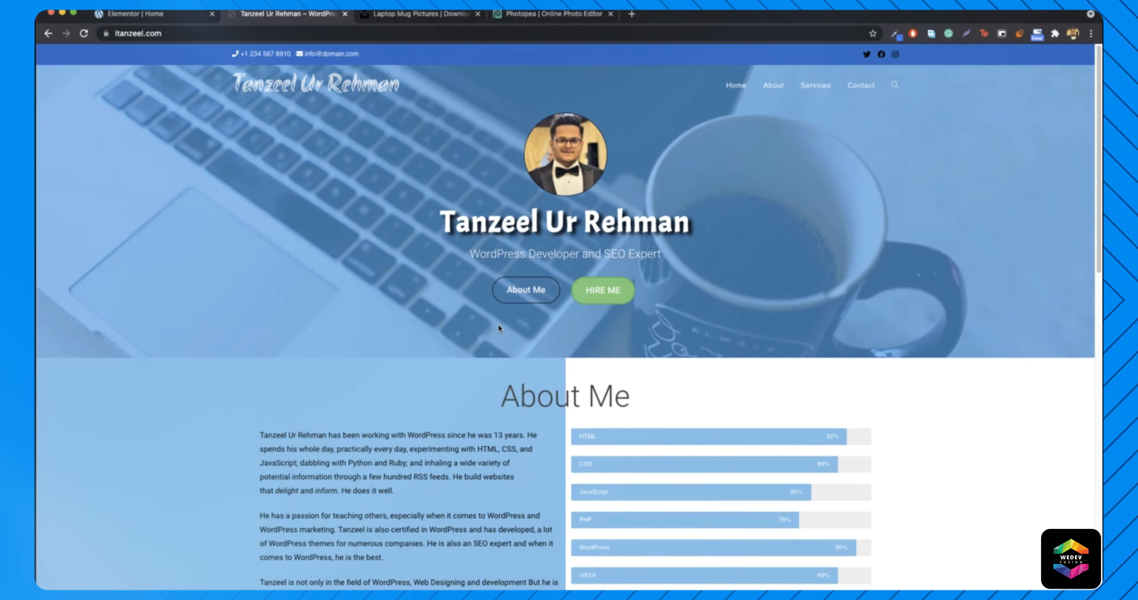
pyautogui.click(137, 14)
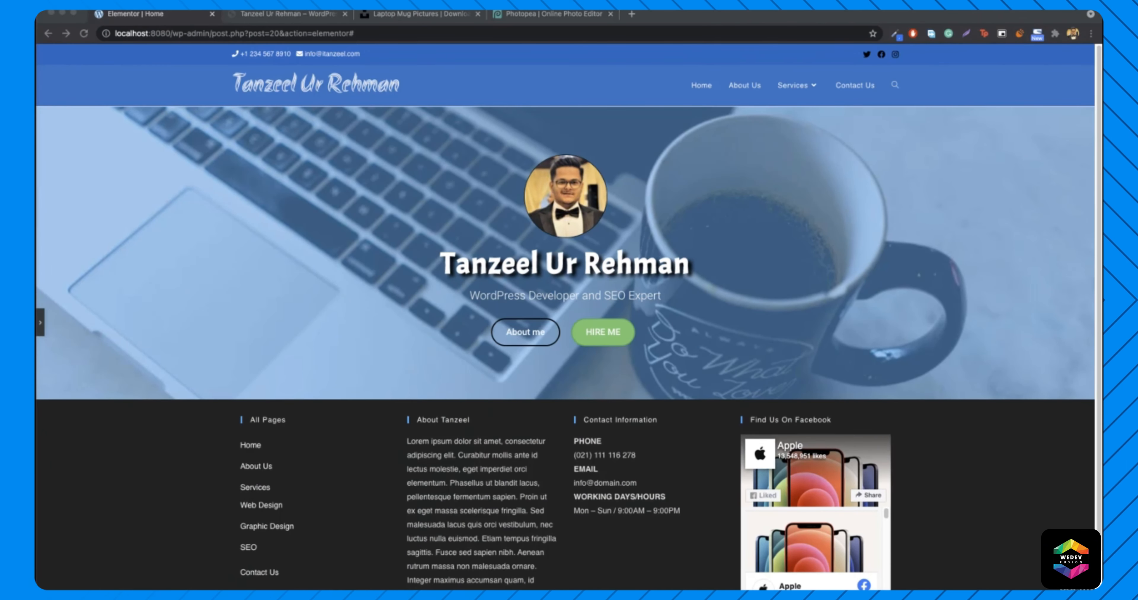
pyautogui.click(41, 322)
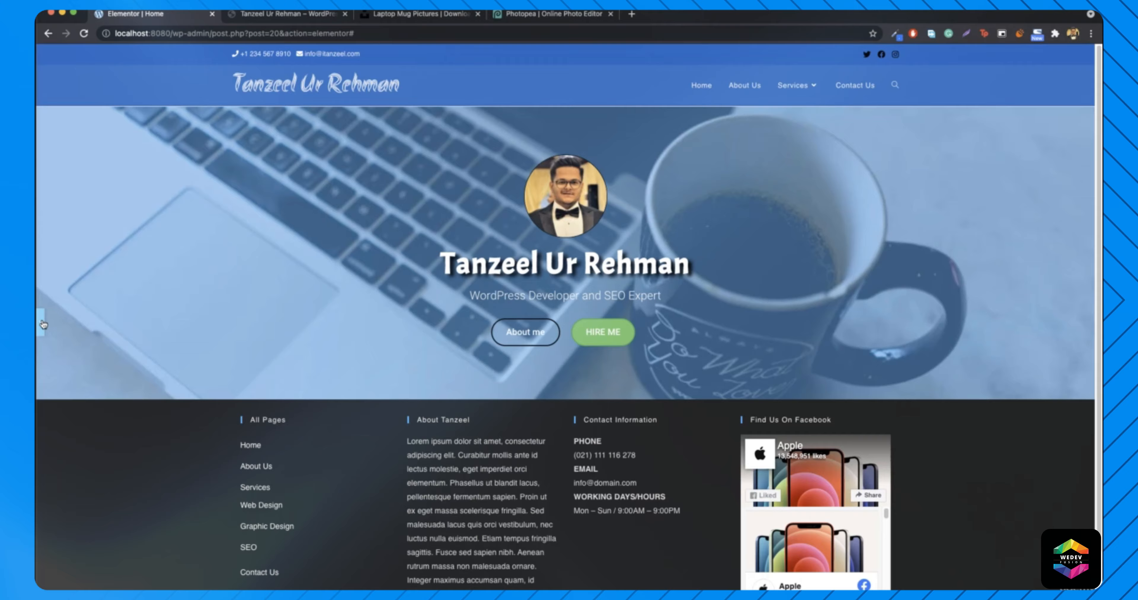
pyautogui.rightClick(548, 334)
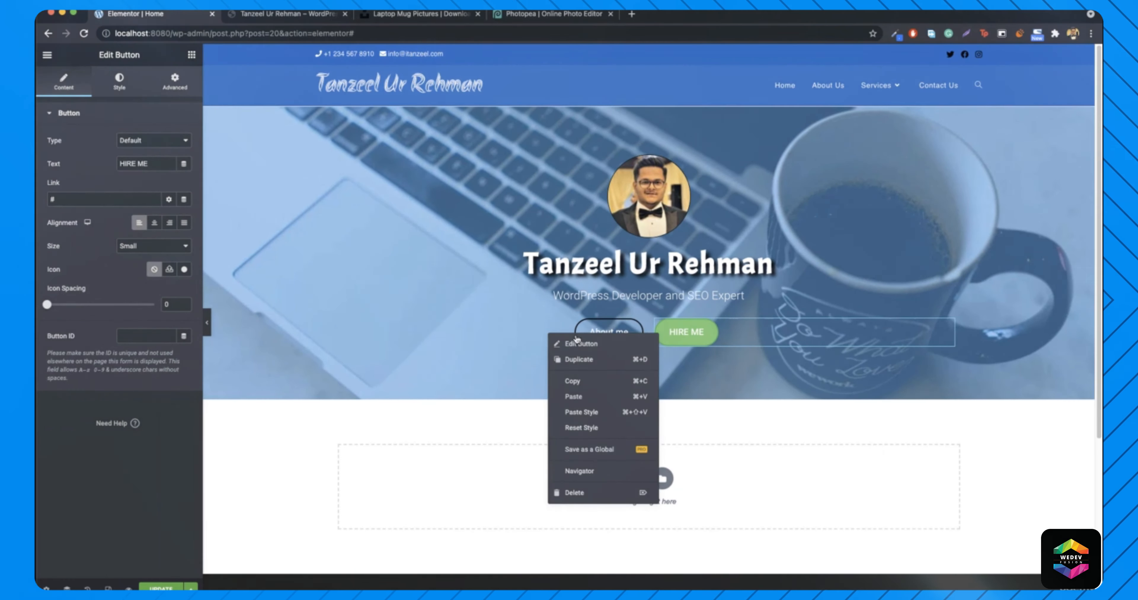
pyautogui.click(609, 347)
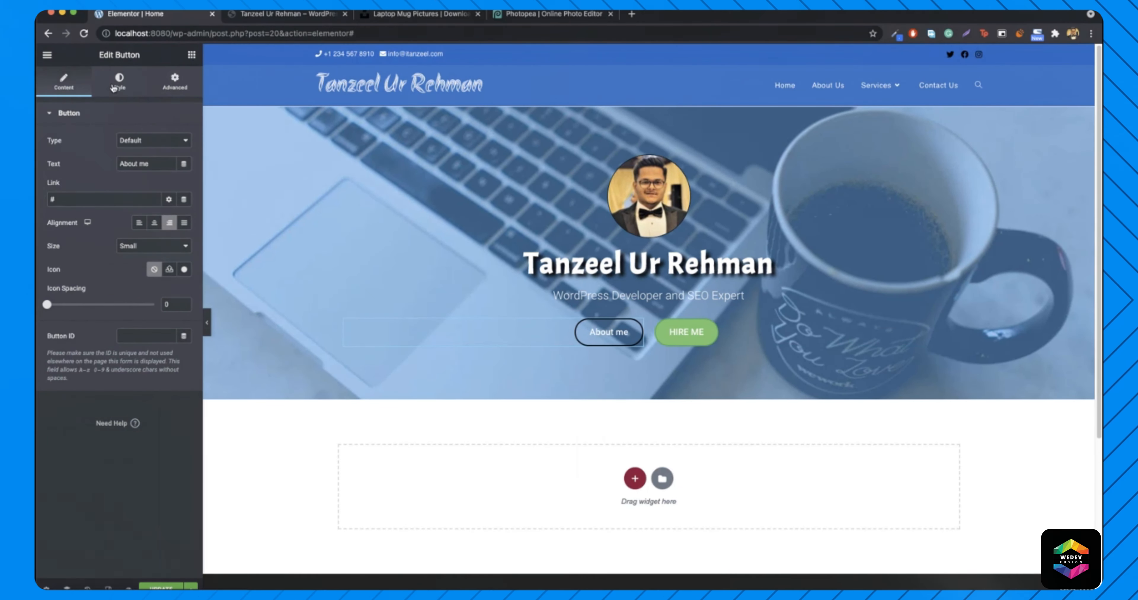
pyautogui.click(115, 84)
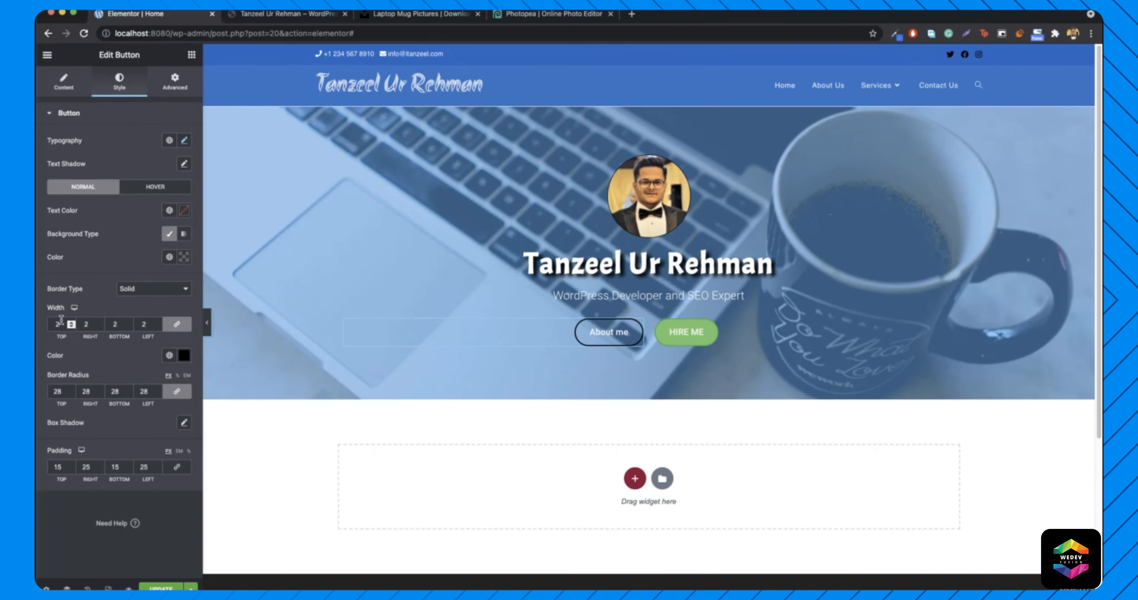
pyautogui.click(71, 328)
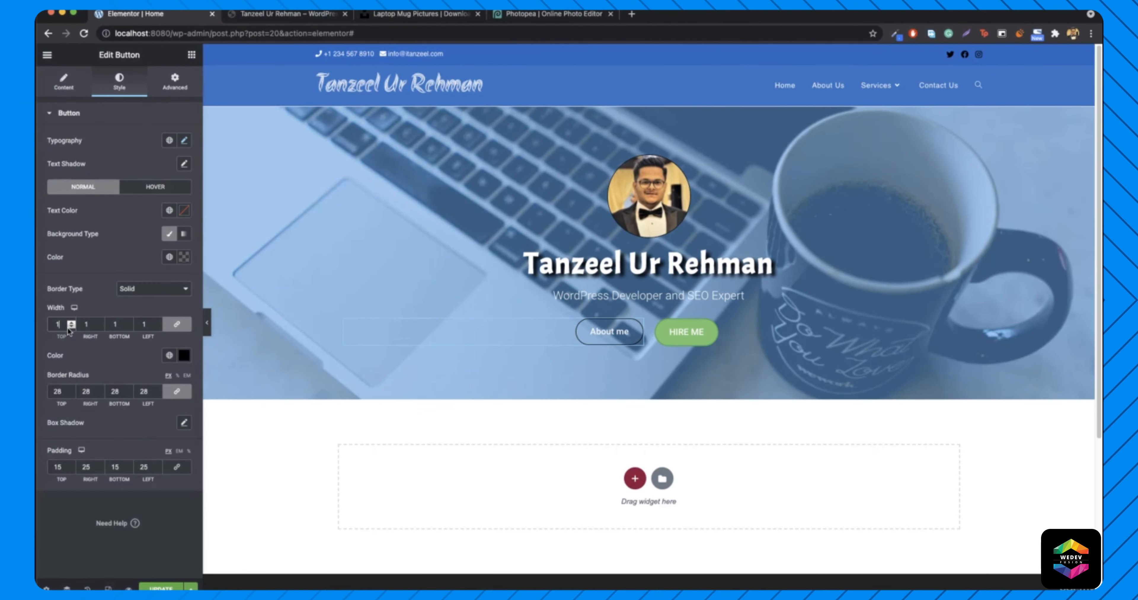
# - Save the page with UPDATE and open a new browser tab
pyautogui.click(206, 322)
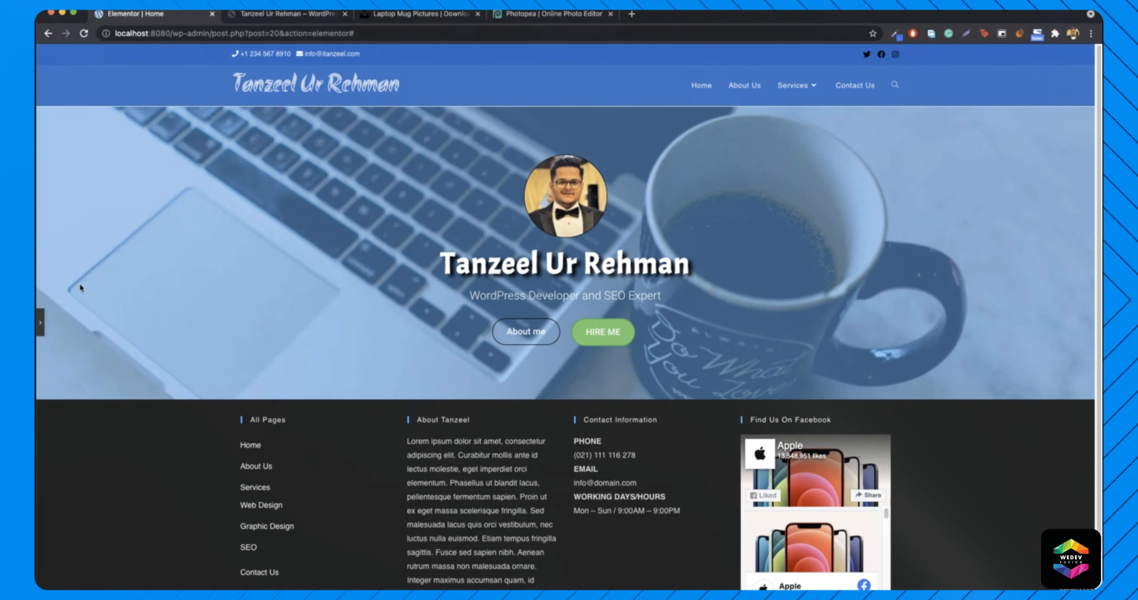
pyautogui.click(41, 323)
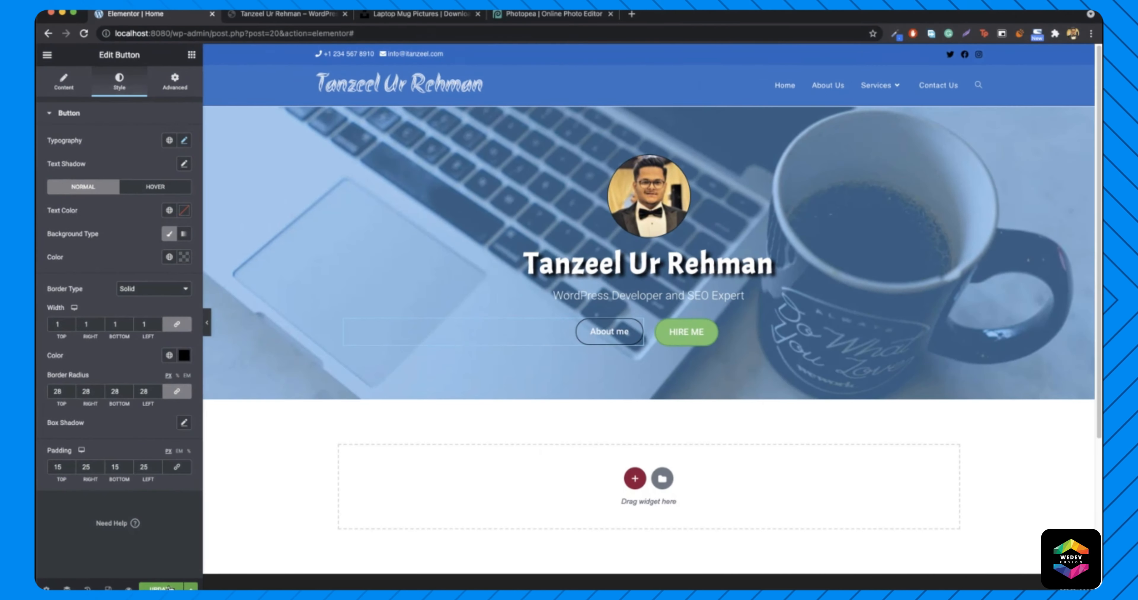
pyautogui.click(157, 586)
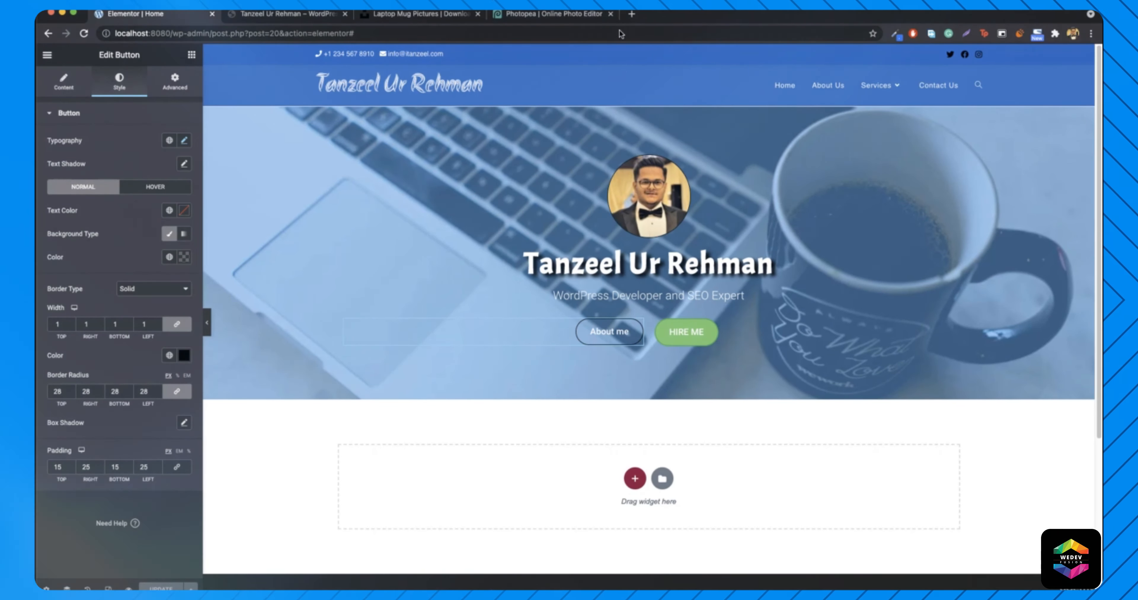
pyautogui.click(633, 14)
# - Load localhost:8080, then scroll the live site down to its About Me section
pyautogui.write('lo')
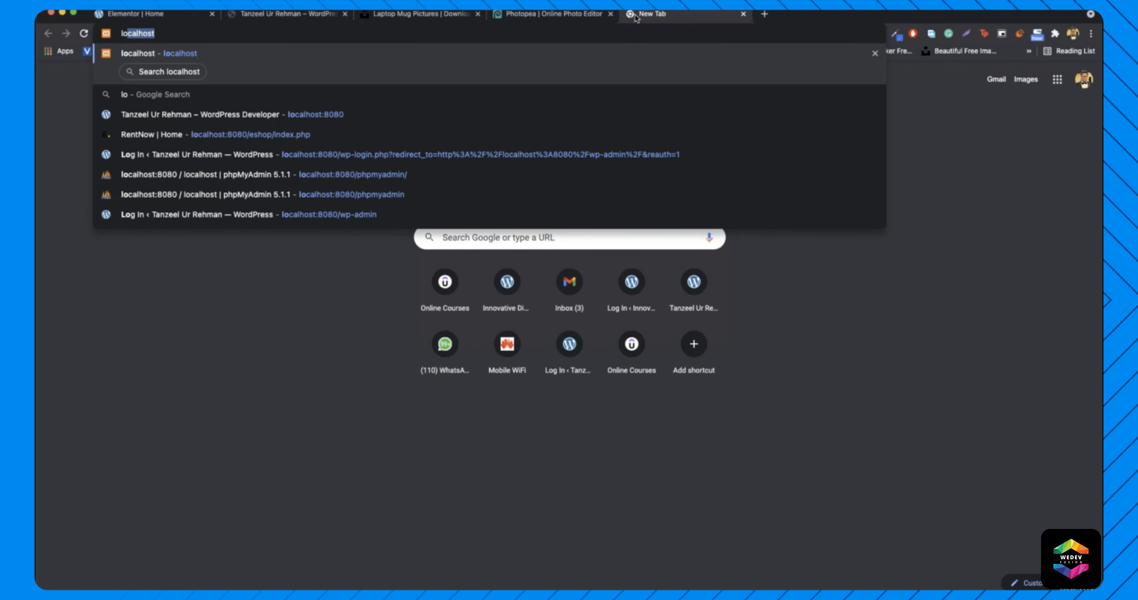
pyautogui.write('calhost:80')
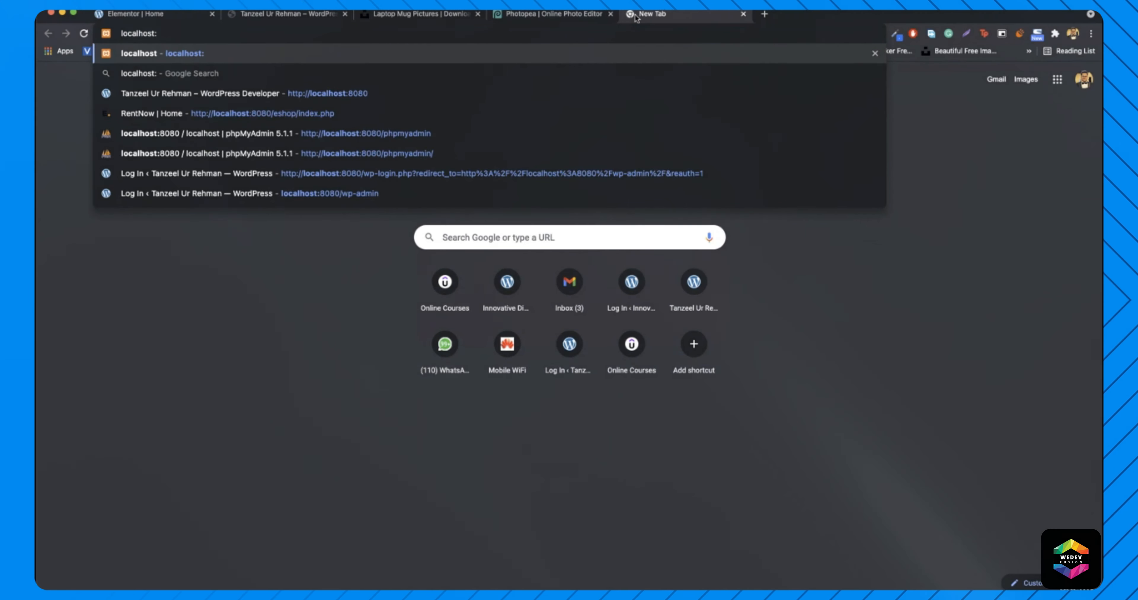
pyautogui.write('80')
pyautogui.press('Return')
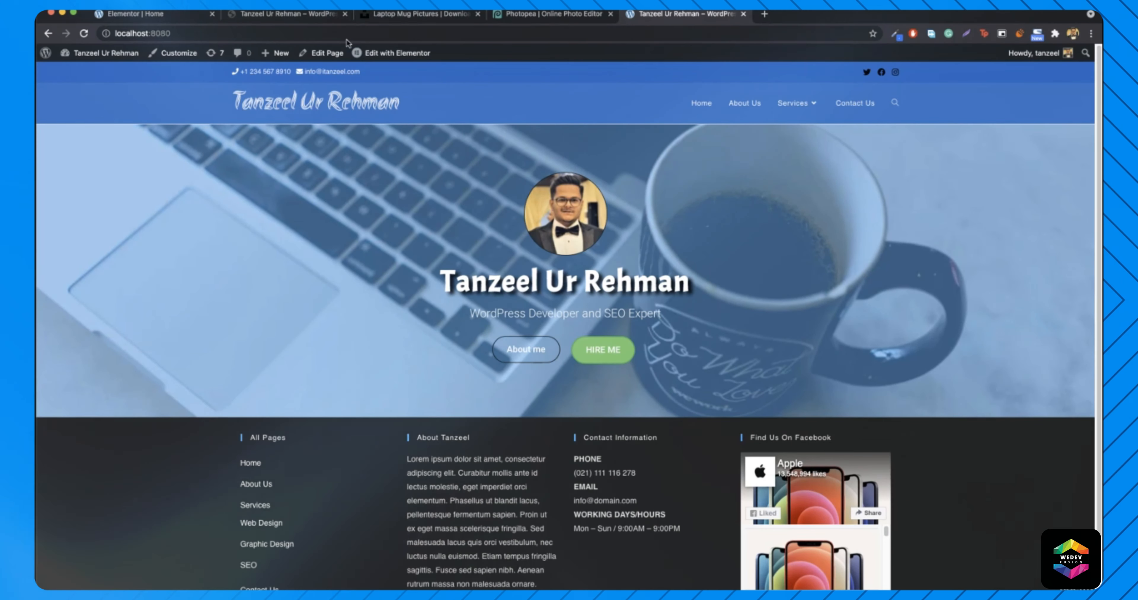
pyautogui.click(291, 18)
pyautogui.scroll(-5, 466, 288)
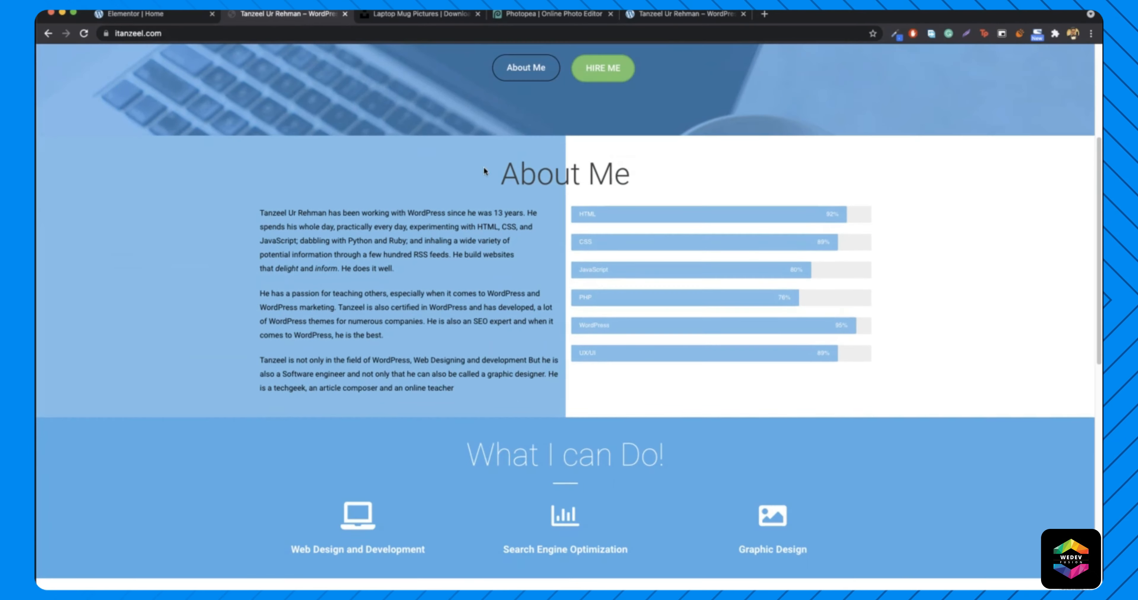
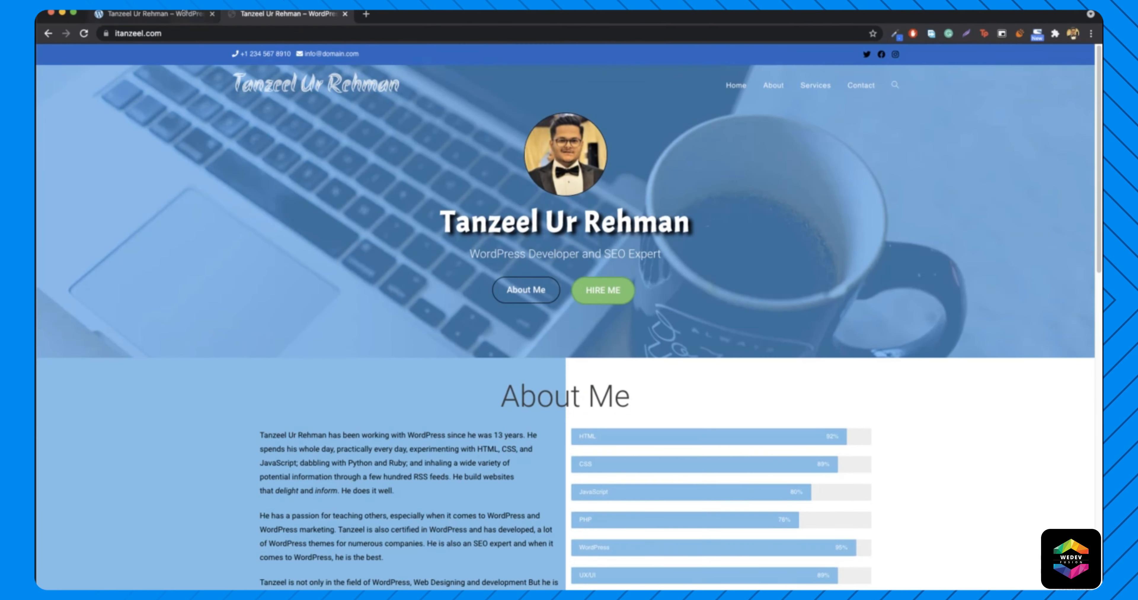
# - Switch to the localhost:8080 tab and reload the local homepage
pyautogui.click(166, 14)
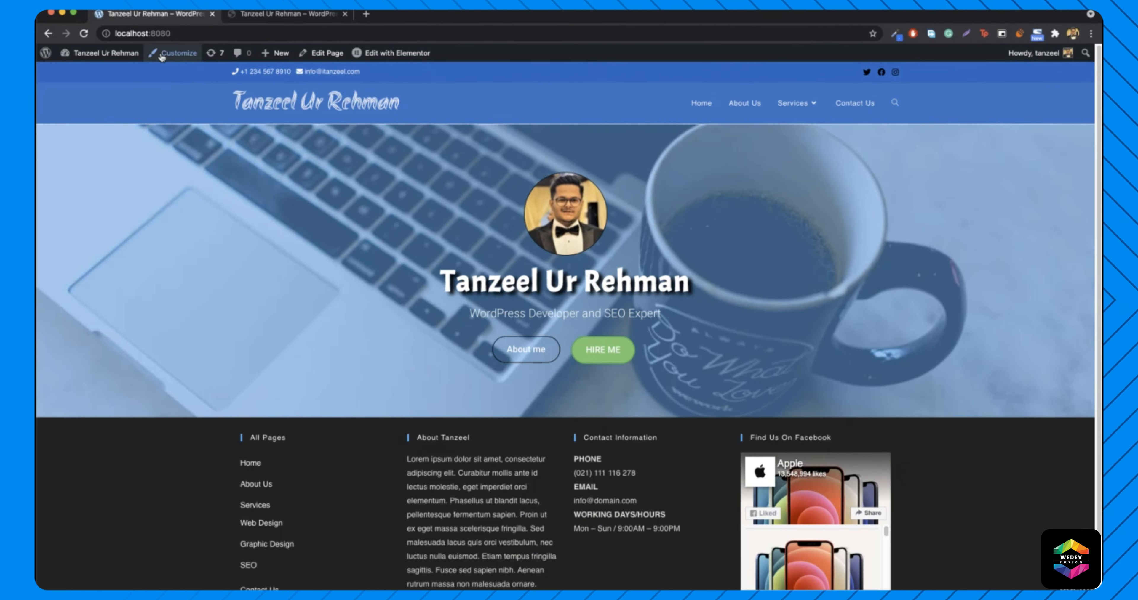
pyautogui.click(186, 34)
pyautogui.press('Return')
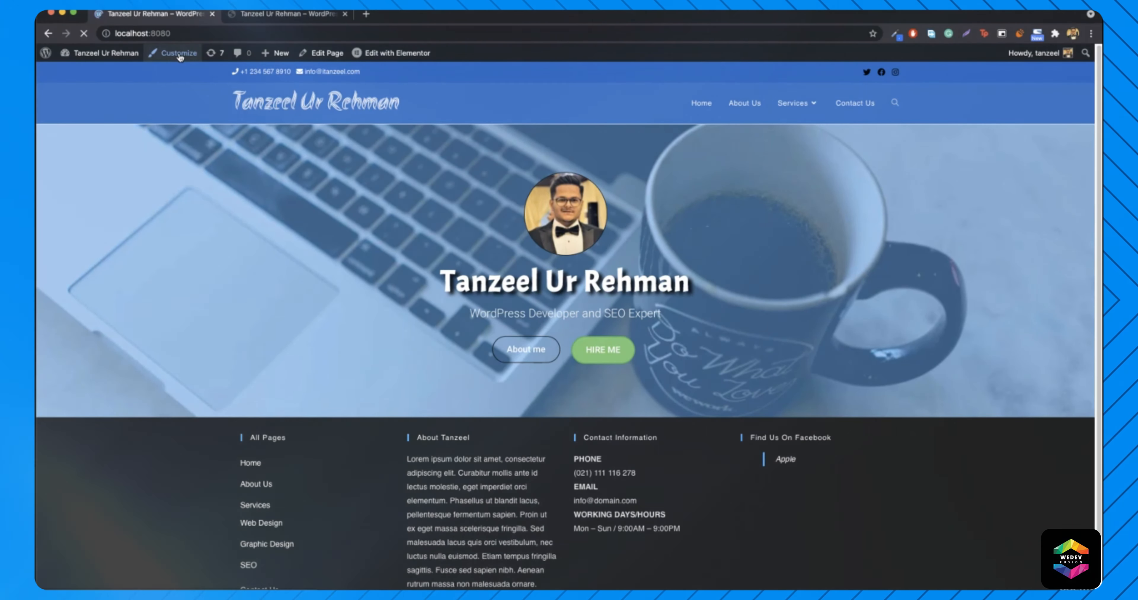
# - In the Customizer, set the header Style to Transparent and publish it
pyautogui.click(179, 54)
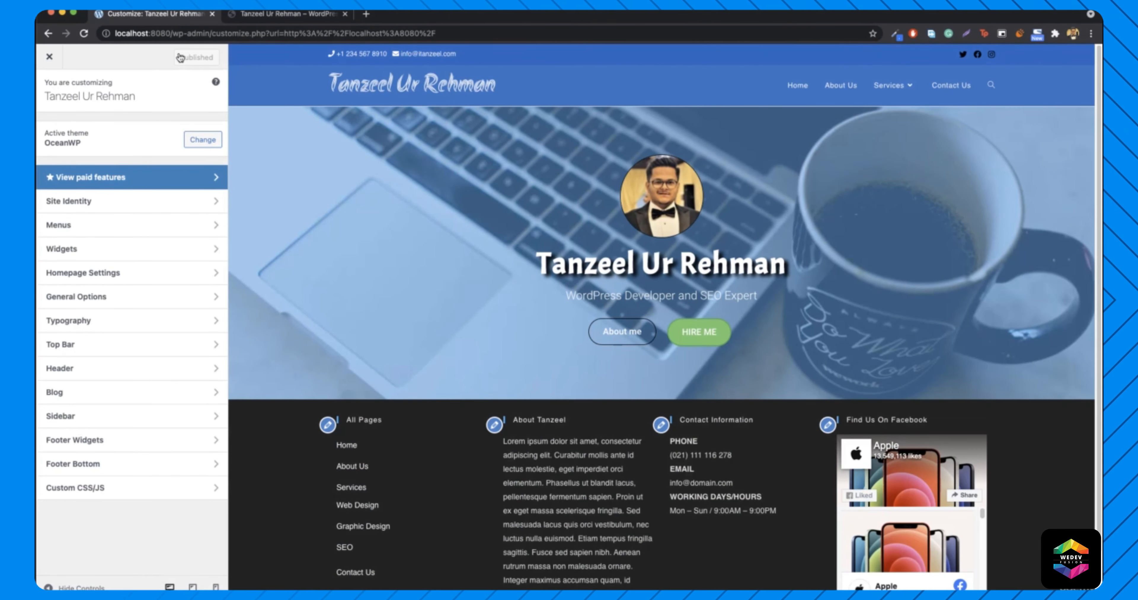
pyautogui.click(77, 372)
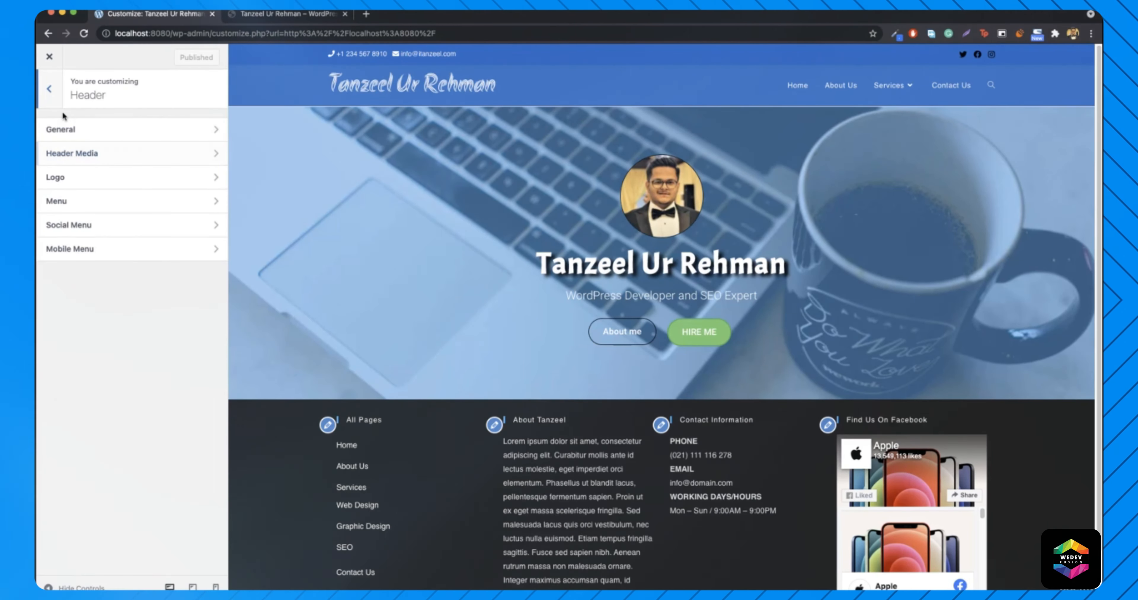
pyautogui.click(116, 130)
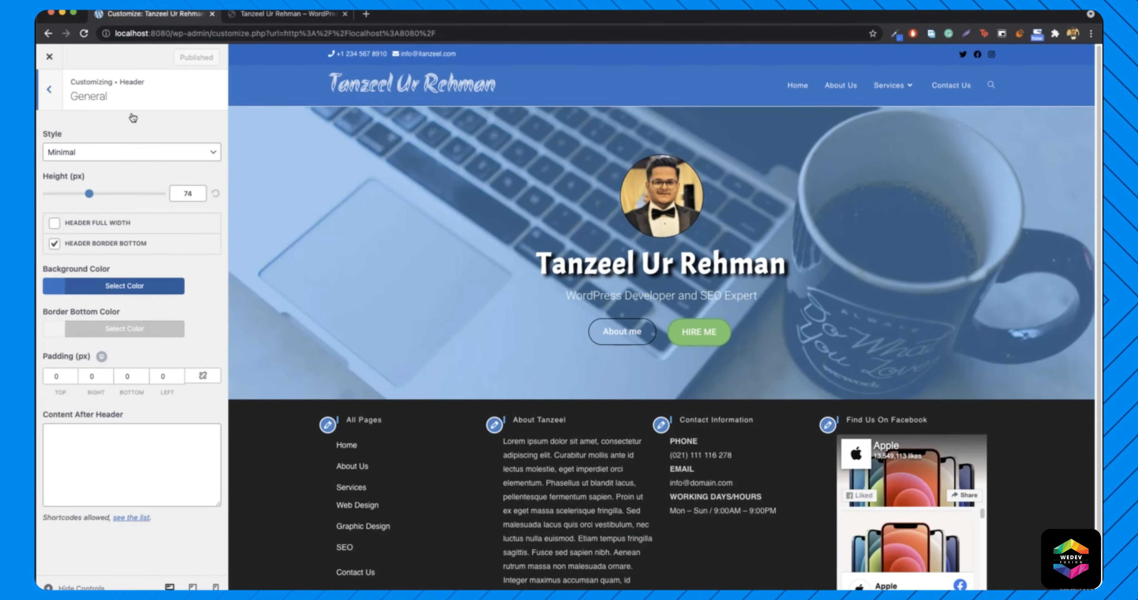
pyautogui.click(76, 153)
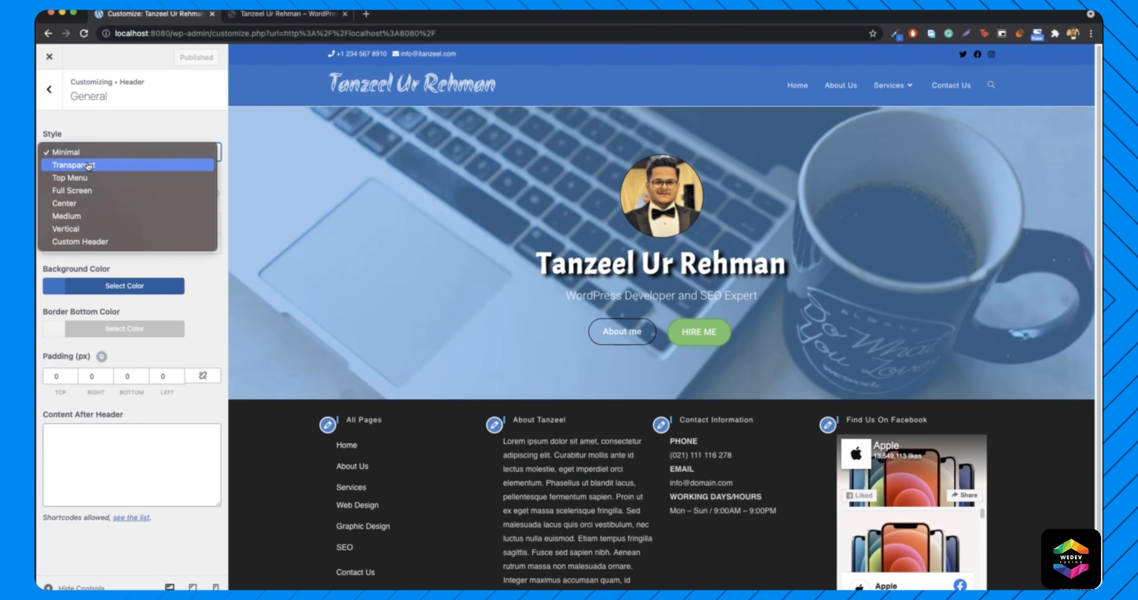
pyautogui.click(90, 165)
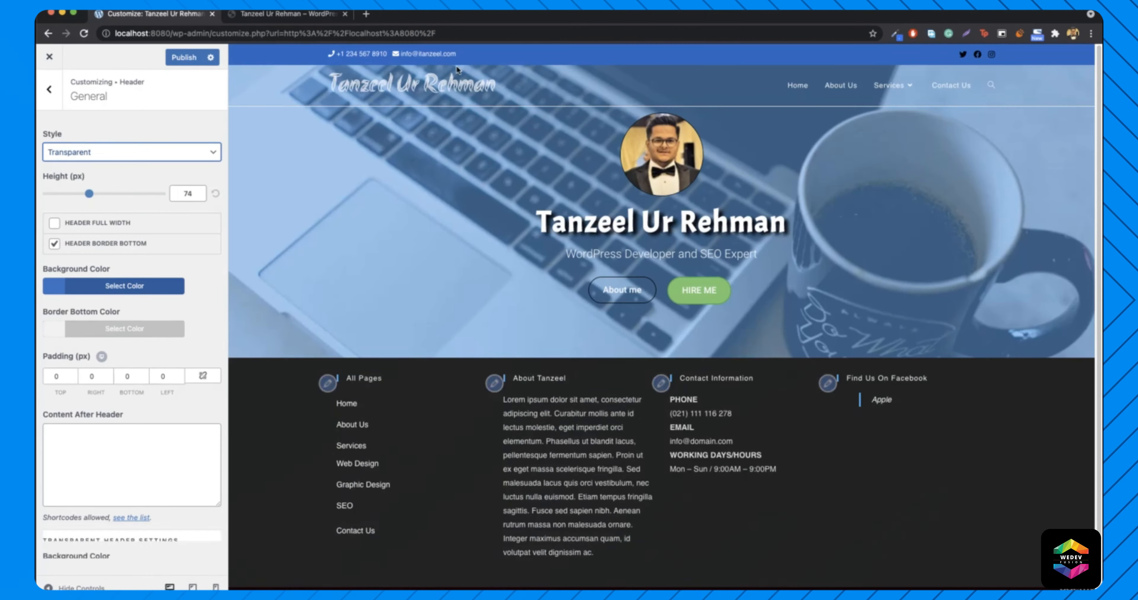
pyautogui.scroll(-1, 422, 199)
pyautogui.scroll(1, 424, 198)
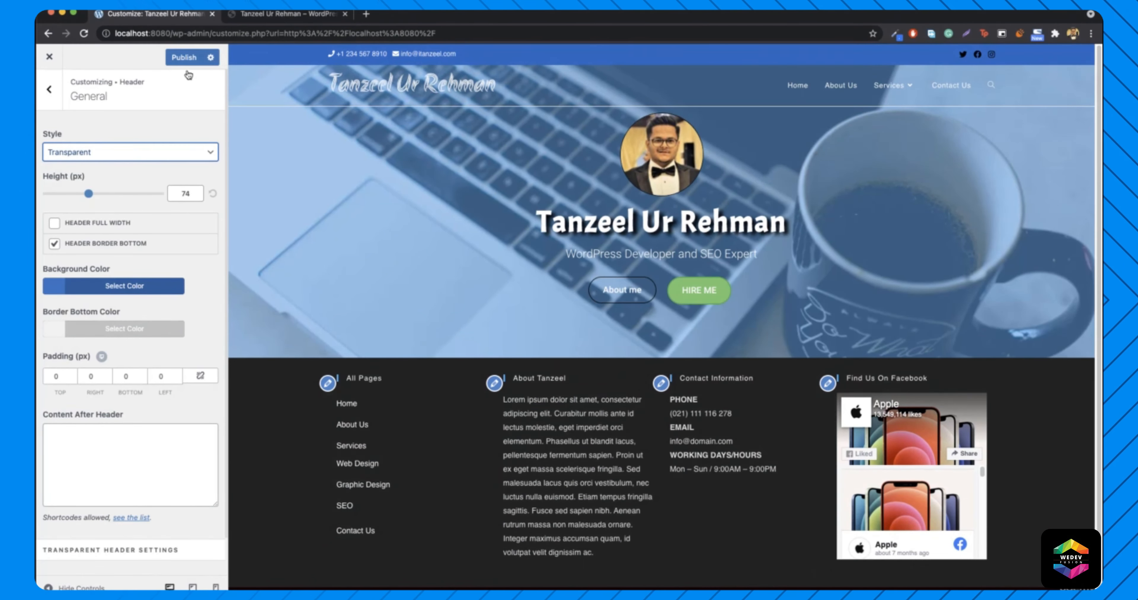
pyautogui.click(182, 58)
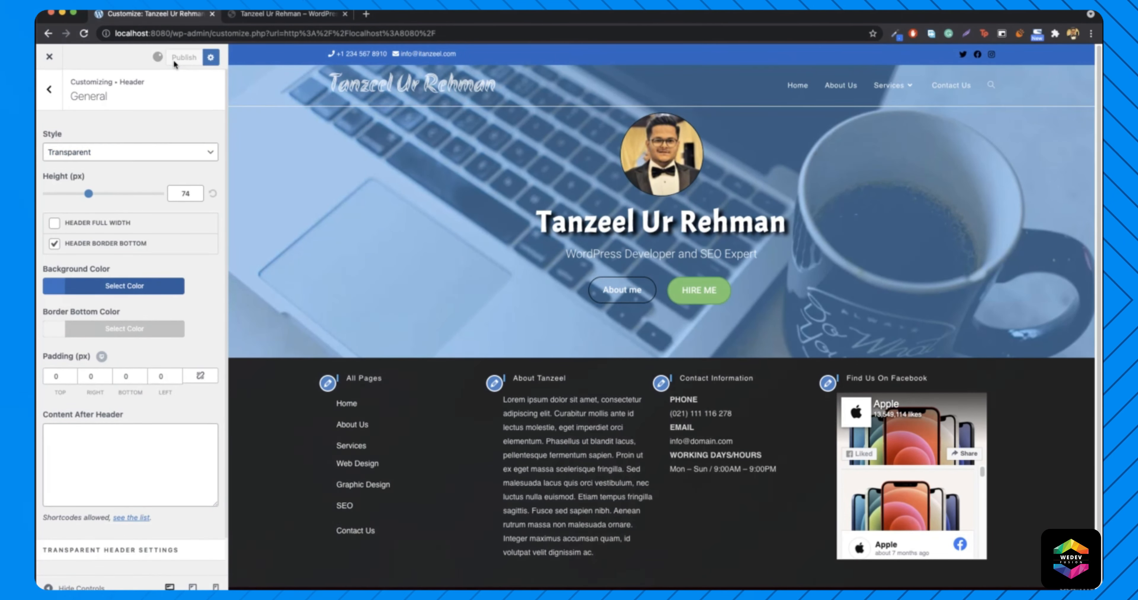
# - Turn off Header Border Bottom, publish, and reload the Customizer
pyautogui.click(277, 15)
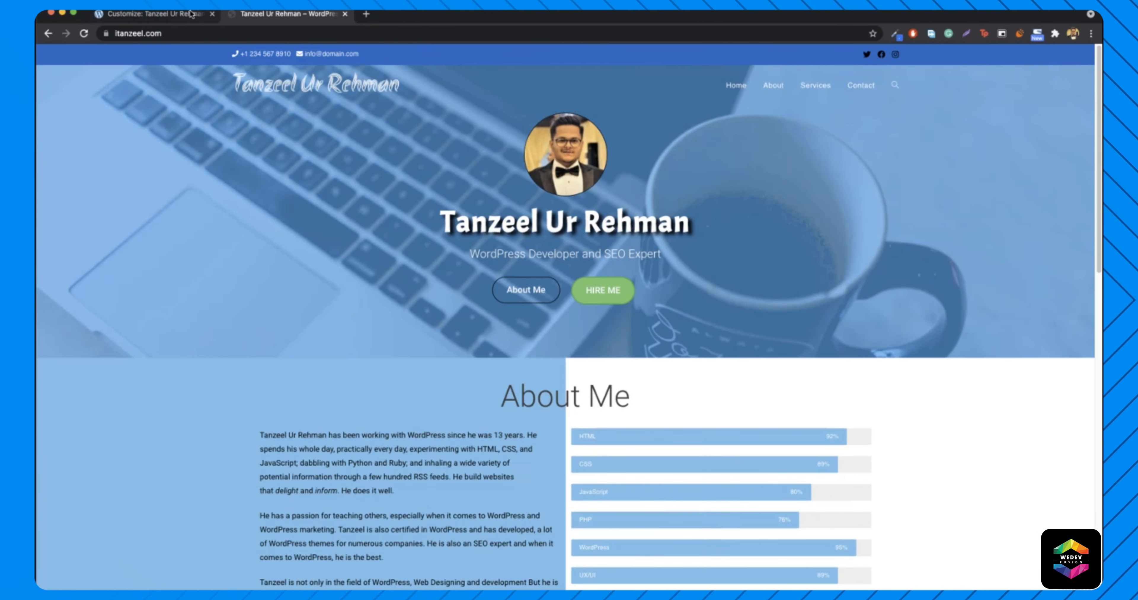
pyautogui.click(167, 18)
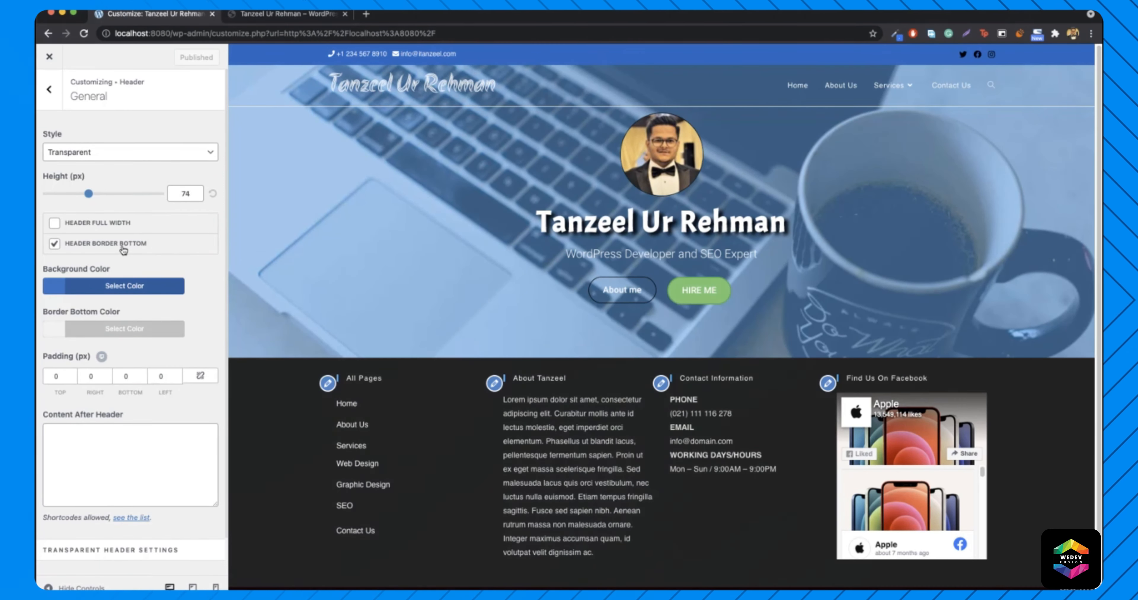
pyautogui.click(54, 245)
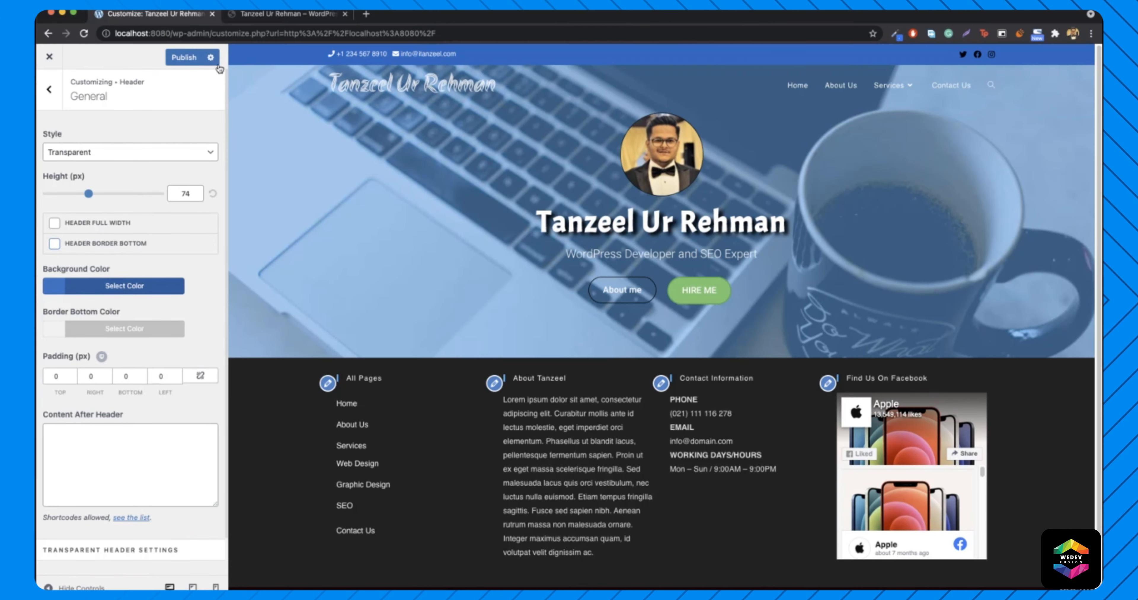
pyautogui.click(184, 57)
pyautogui.click(247, 33)
pyautogui.press('Return')
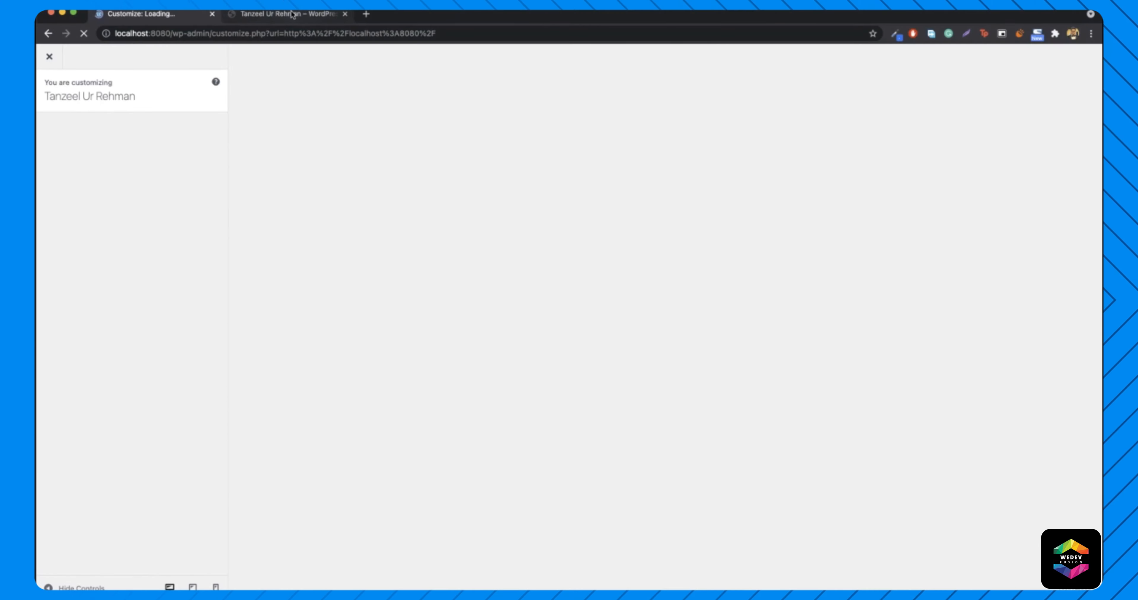
# - Load localhost:8080 in the Customizer tab in place of the Customizer
pyautogui.click(282, 13)
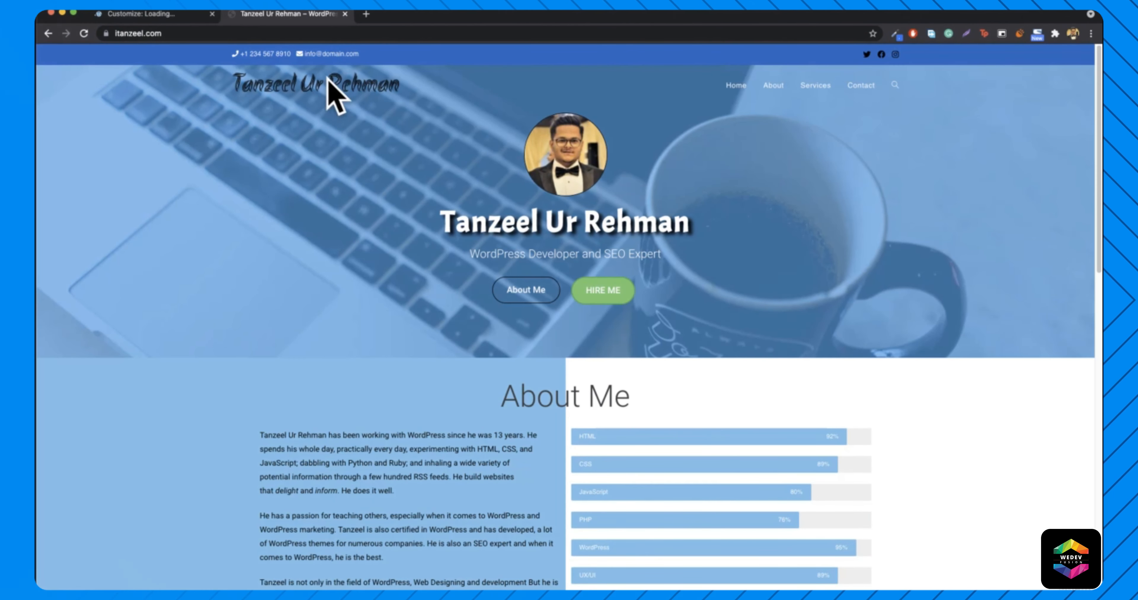
pyautogui.click(136, 15)
pyautogui.click(171, 36)
pyautogui.write('localhost:8080/')
pyautogui.press('Return')
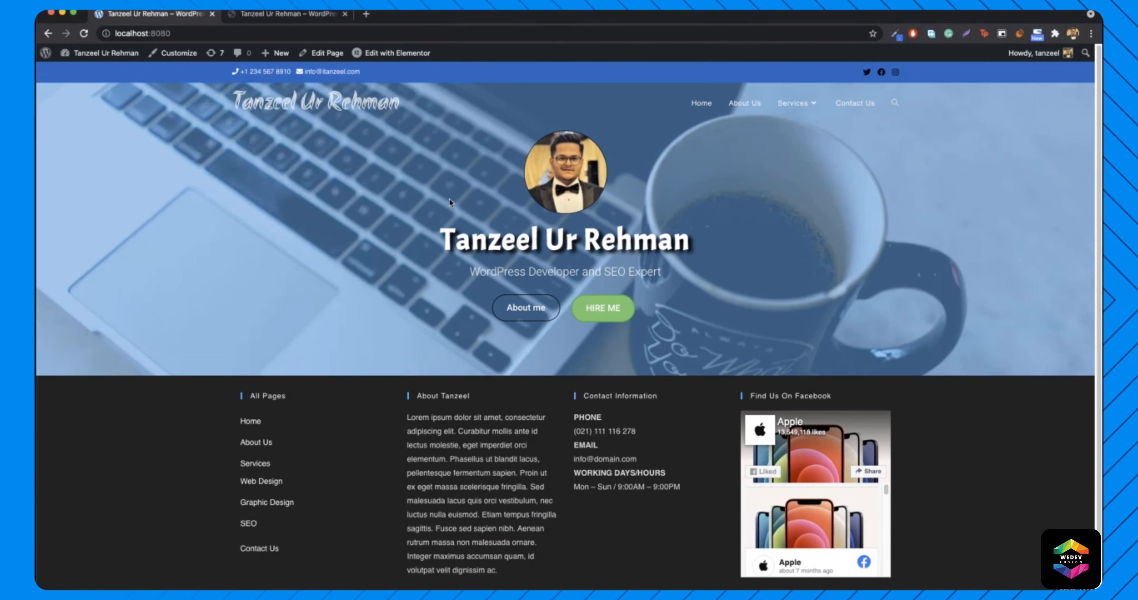
# - Compare the local homepage's header with the live itanzeel.com site and its About Me section
pyautogui.click(261, 17)
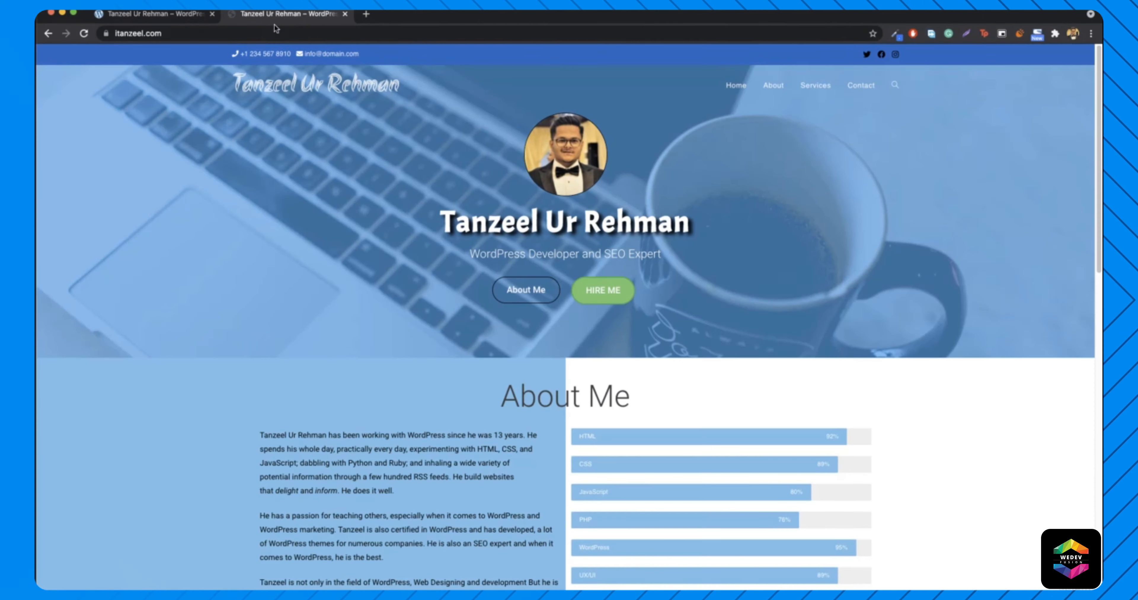
pyautogui.click(154, 14)
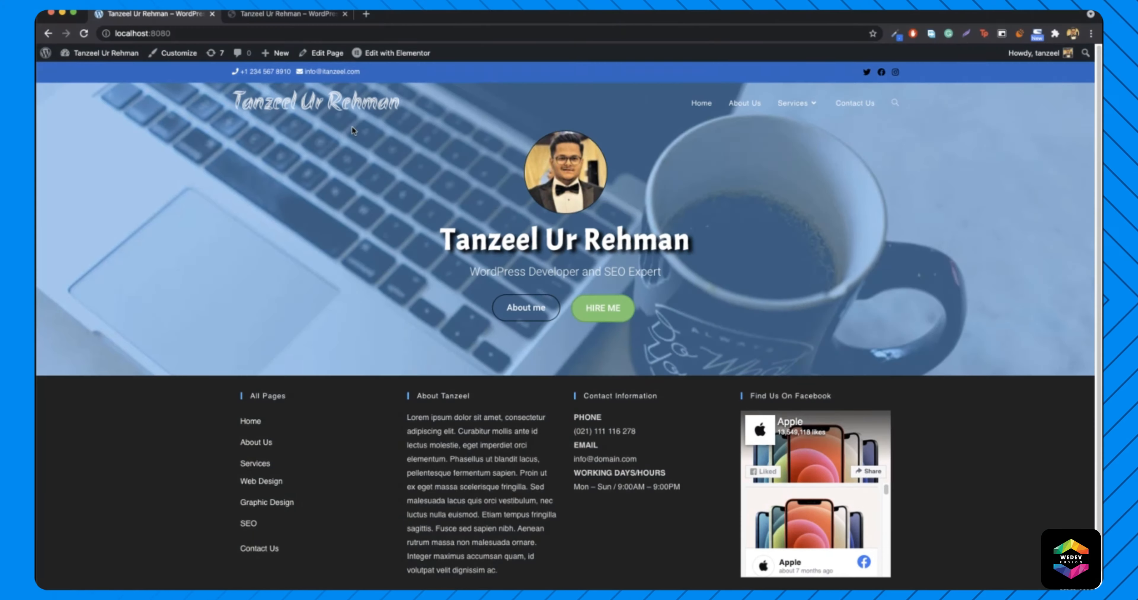
pyautogui.click(268, 17)
pyautogui.scroll(-4, 277, 220)
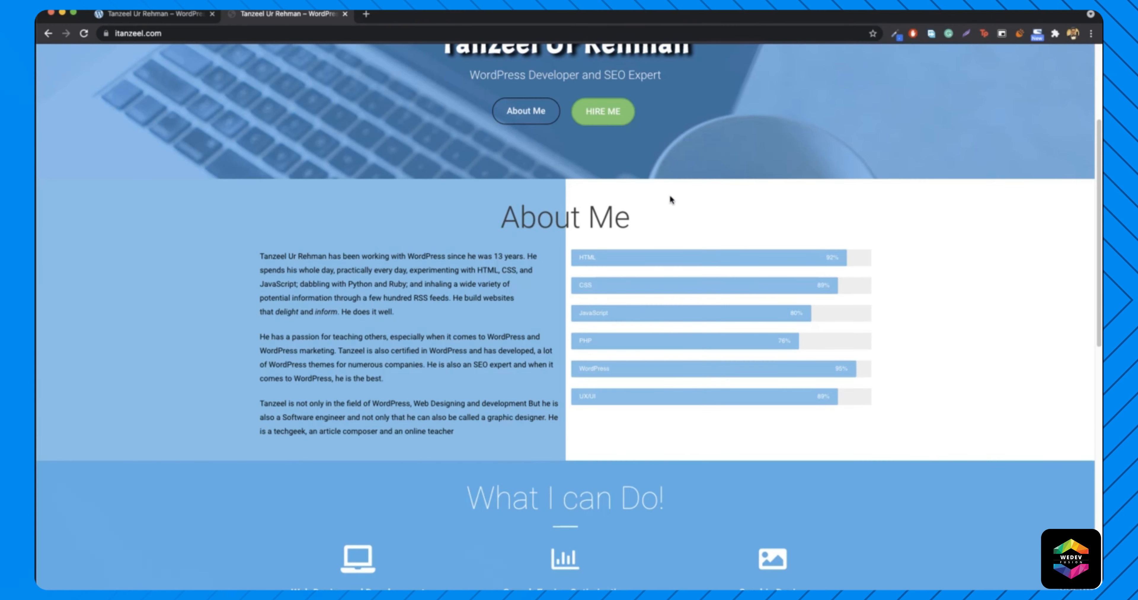
pyautogui.click(148, 17)
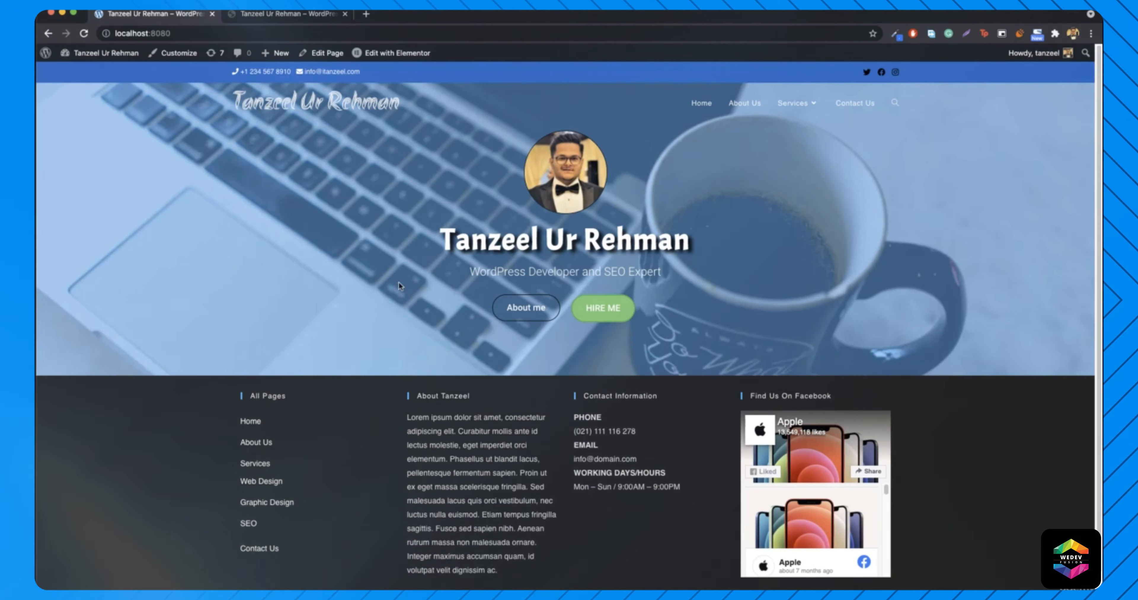
pyautogui.click(284, 20)
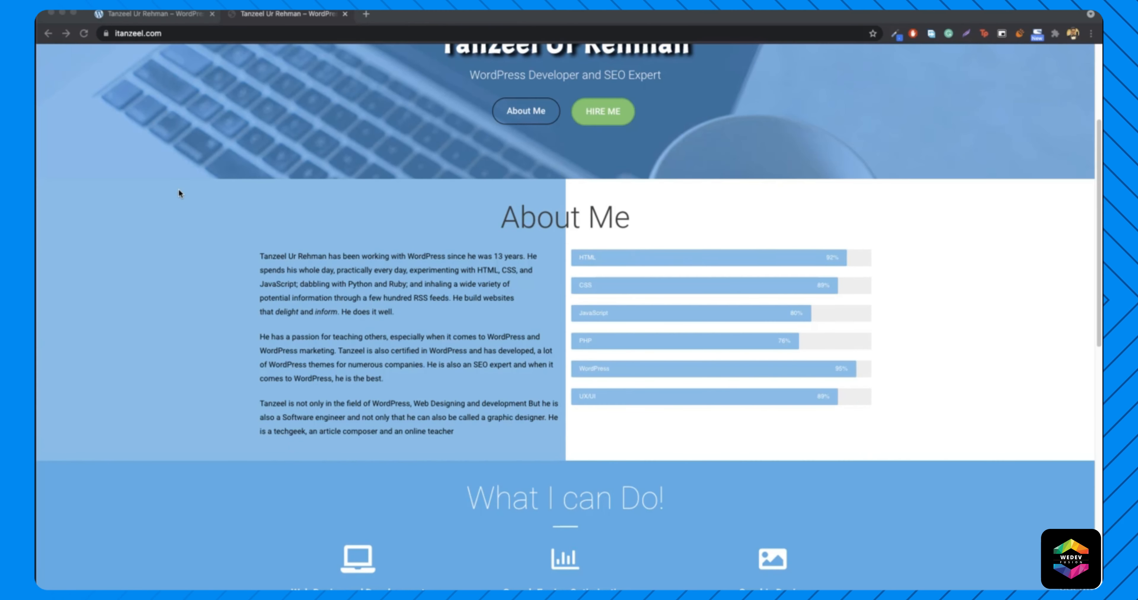
pyautogui.click(133, 18)
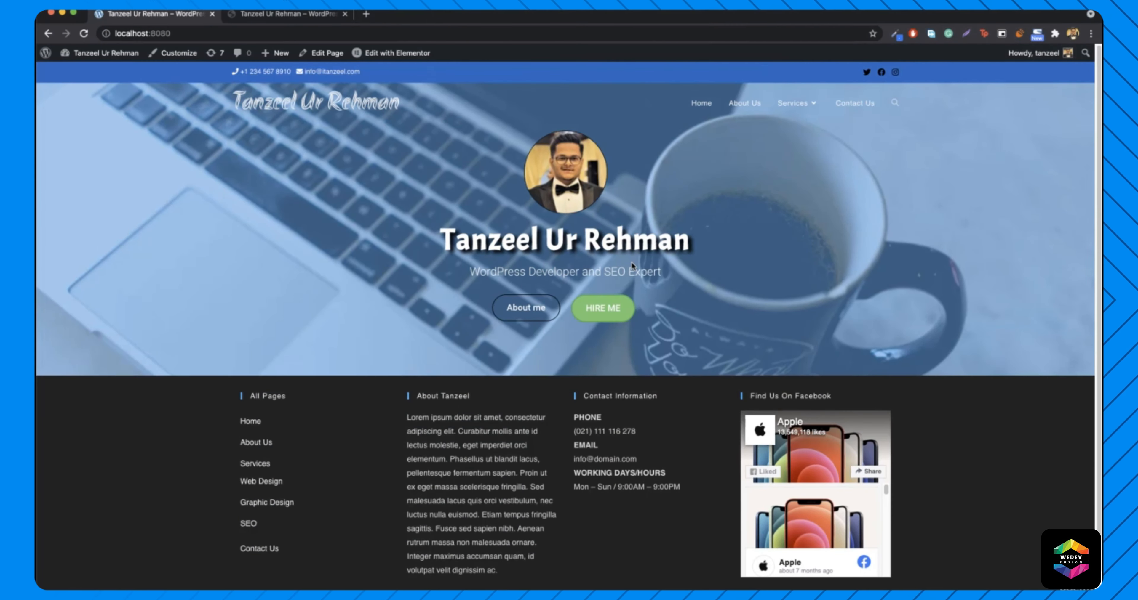
# - Open the homepage with Edit with Elementor, then view the live About Me section for reference
pyautogui.moveTo(410, 59)
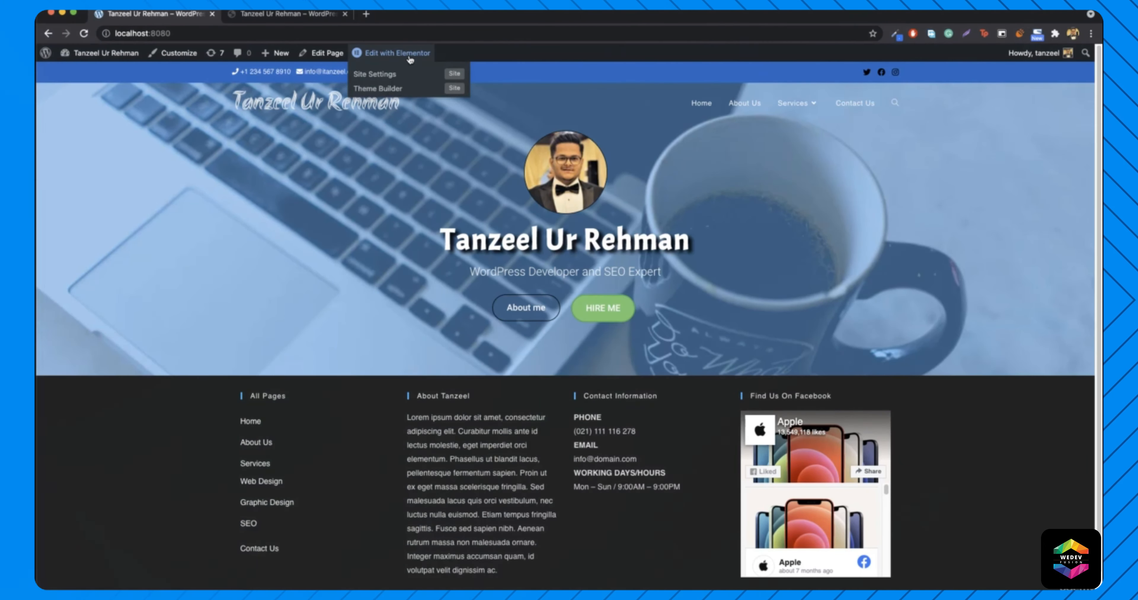
pyautogui.click(410, 59)
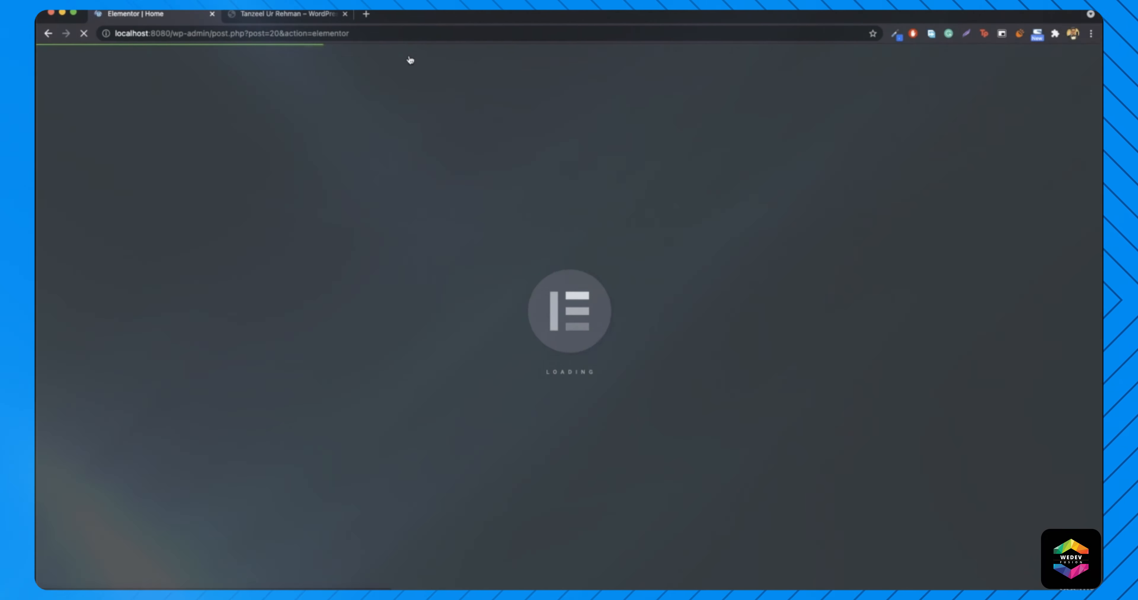
pyautogui.click(304, 14)
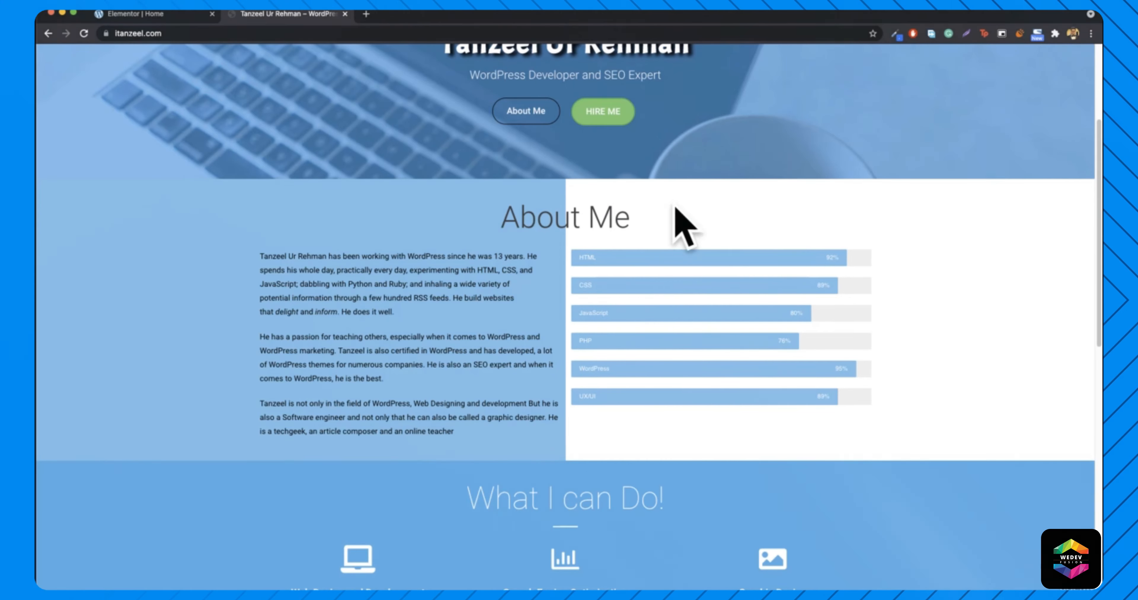
pyautogui.click(151, 17)
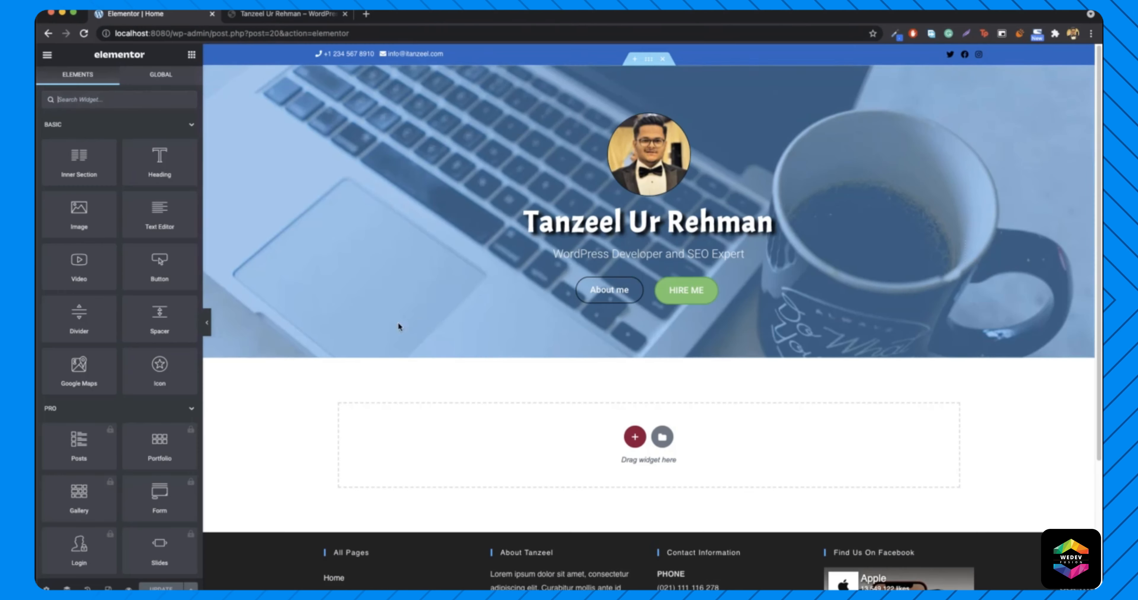
pyautogui.click(293, 15)
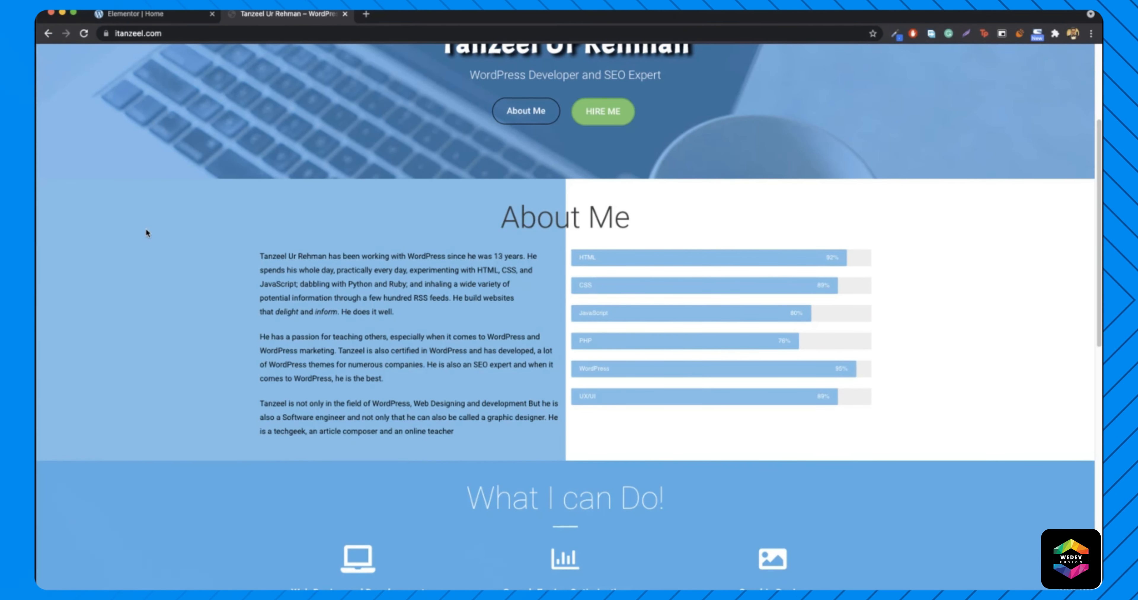
# - Sample the live About Me section's light blue background colour with the colour-picker extension
pyautogui.click(895, 34)
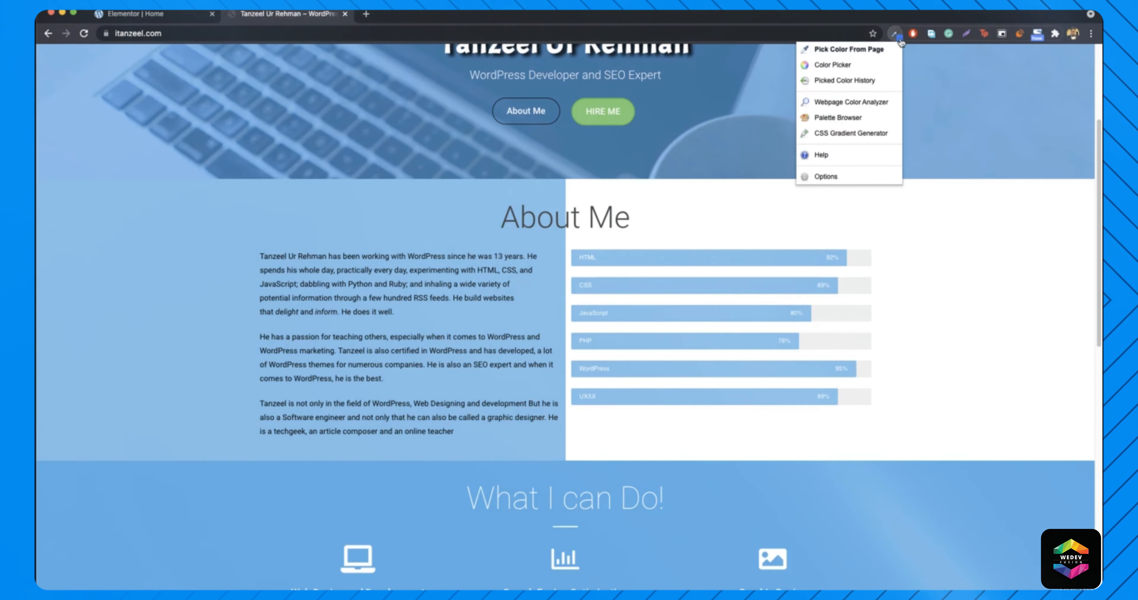
pyautogui.click(867, 51)
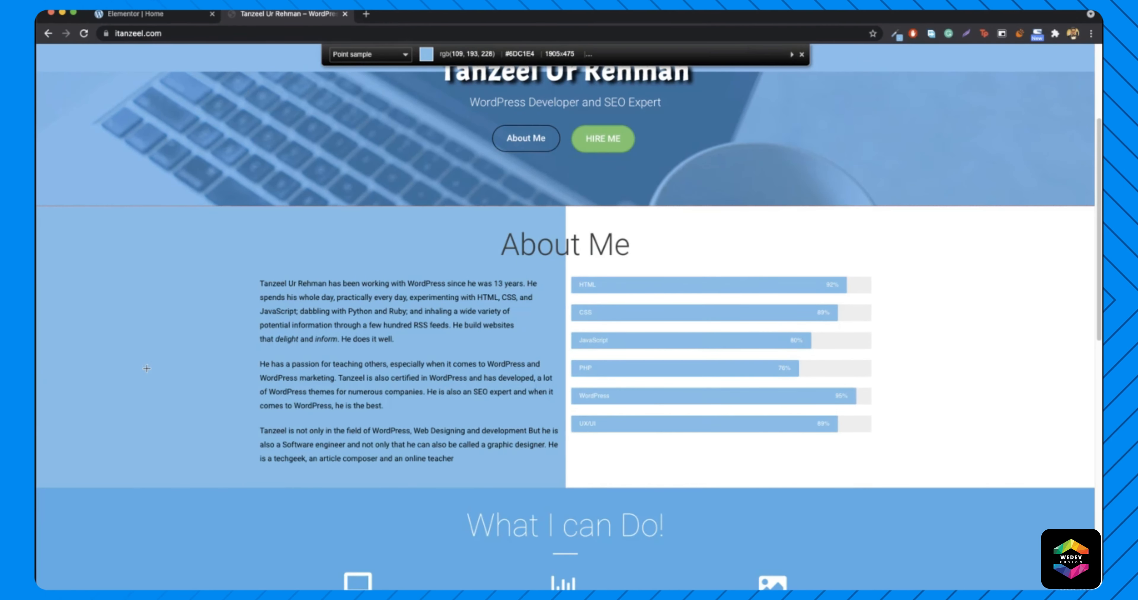
pyautogui.click(169, 370)
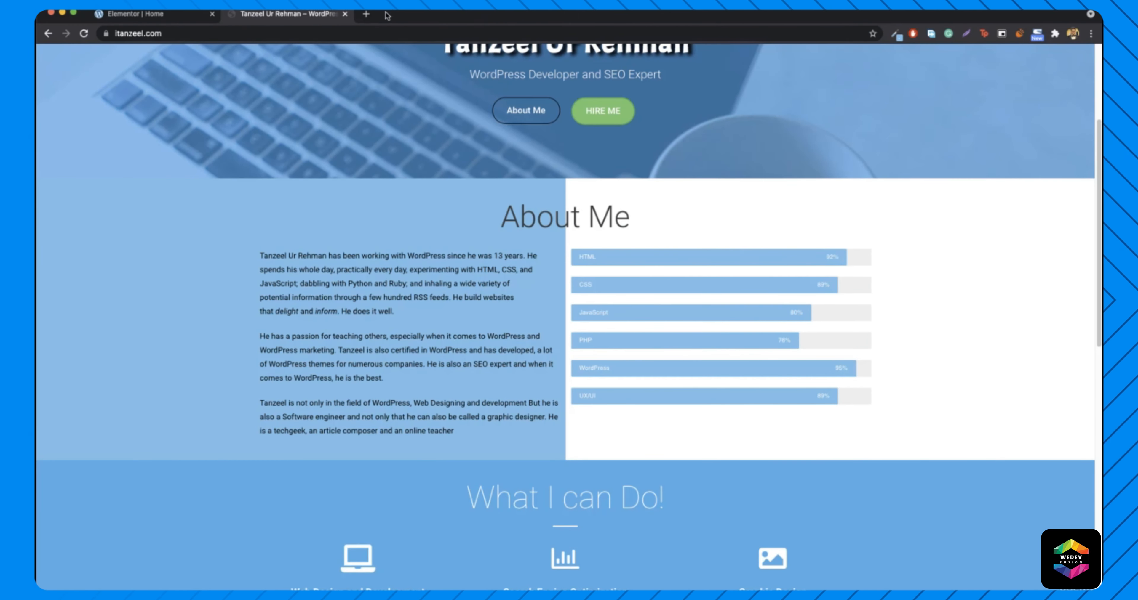
# - Search 'collor zilla', view ColorZilla's Chrome Web Store page, try its options, and close that tab
pyautogui.click(366, 14)
pyautogui.write('collo')
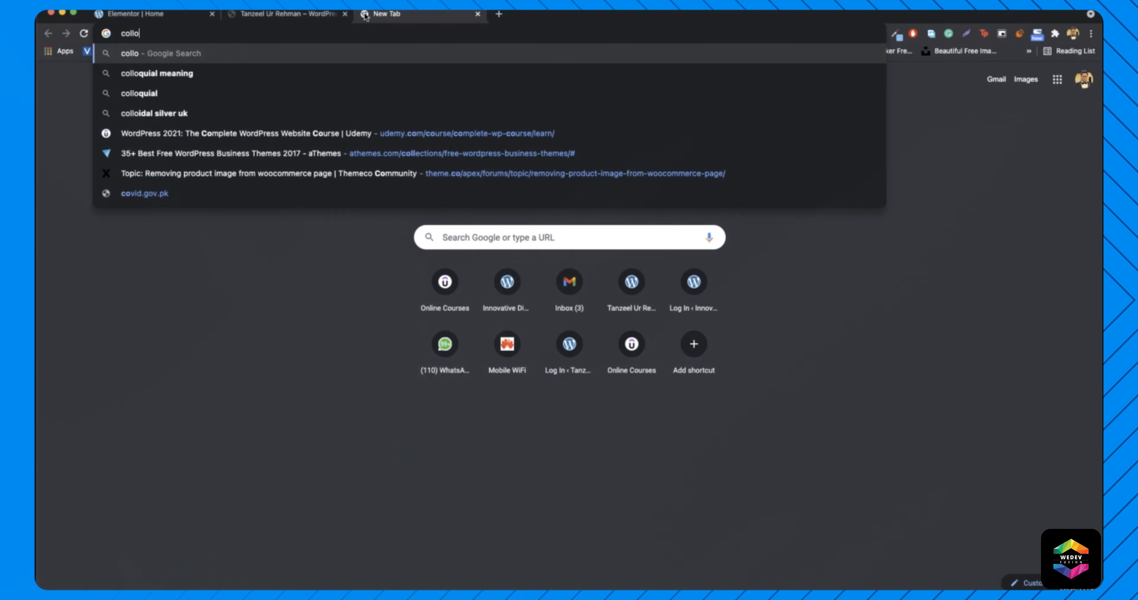
pyautogui.write('r zilla')
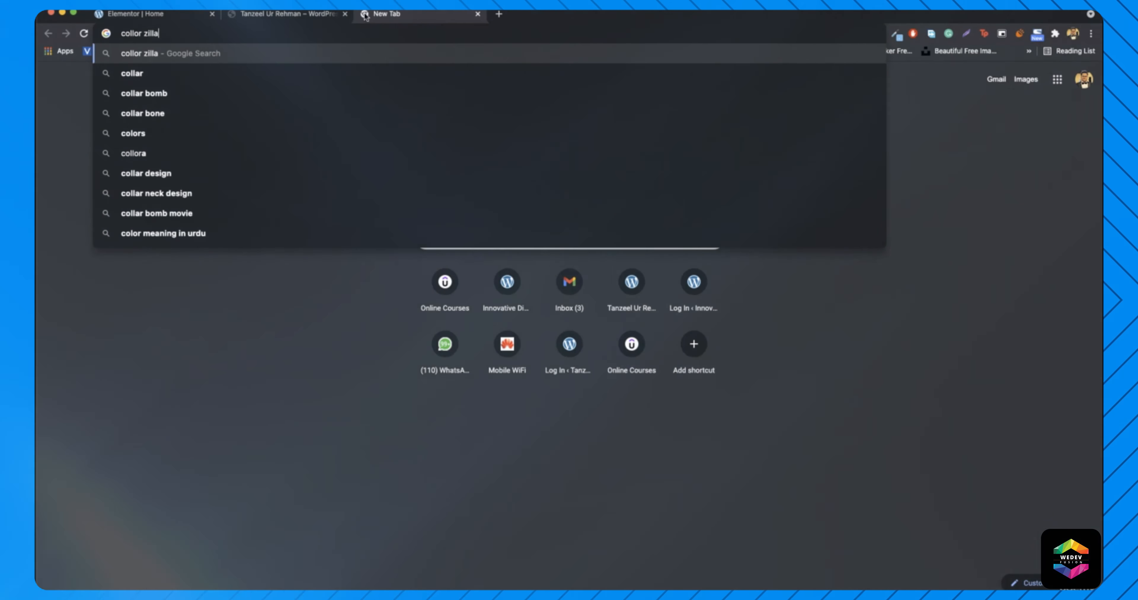
pyautogui.press('Down')
pyautogui.press('Down')
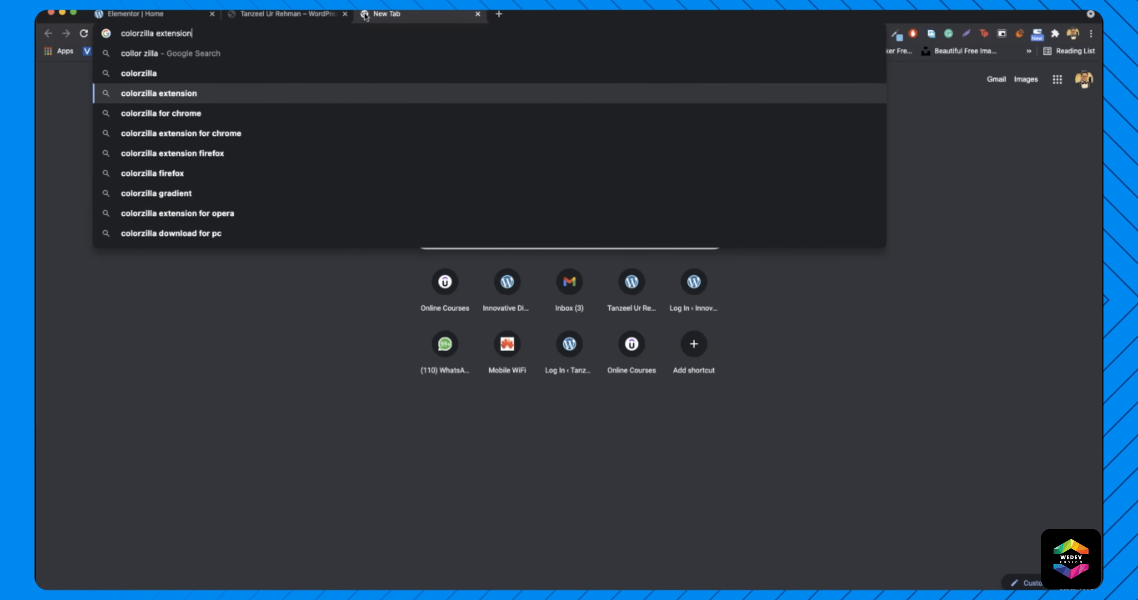
pyautogui.press('Return')
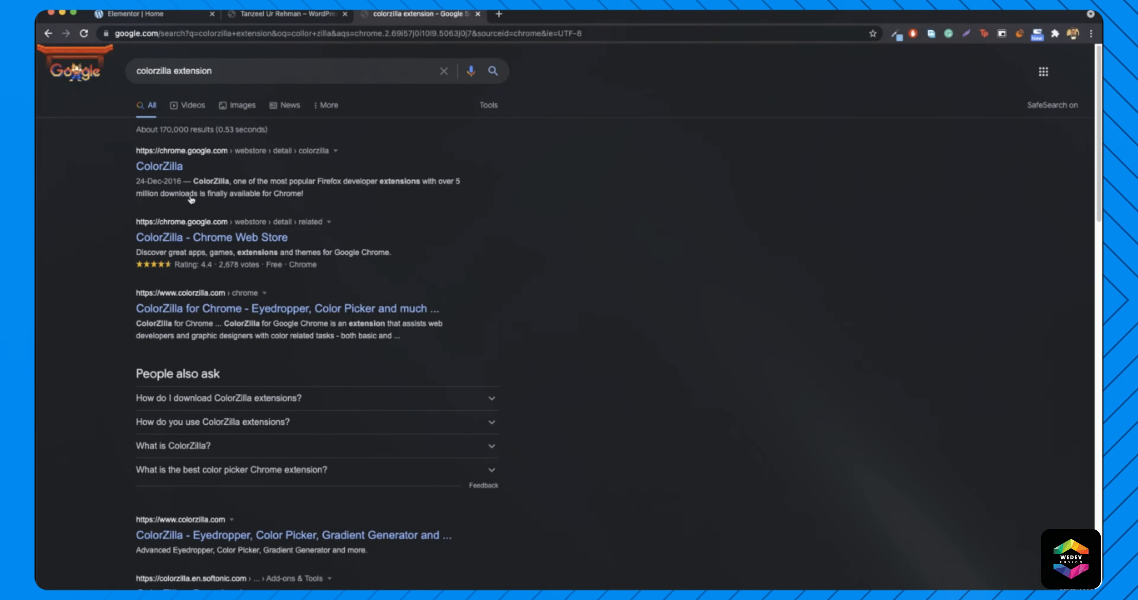
pyautogui.click(152, 168)
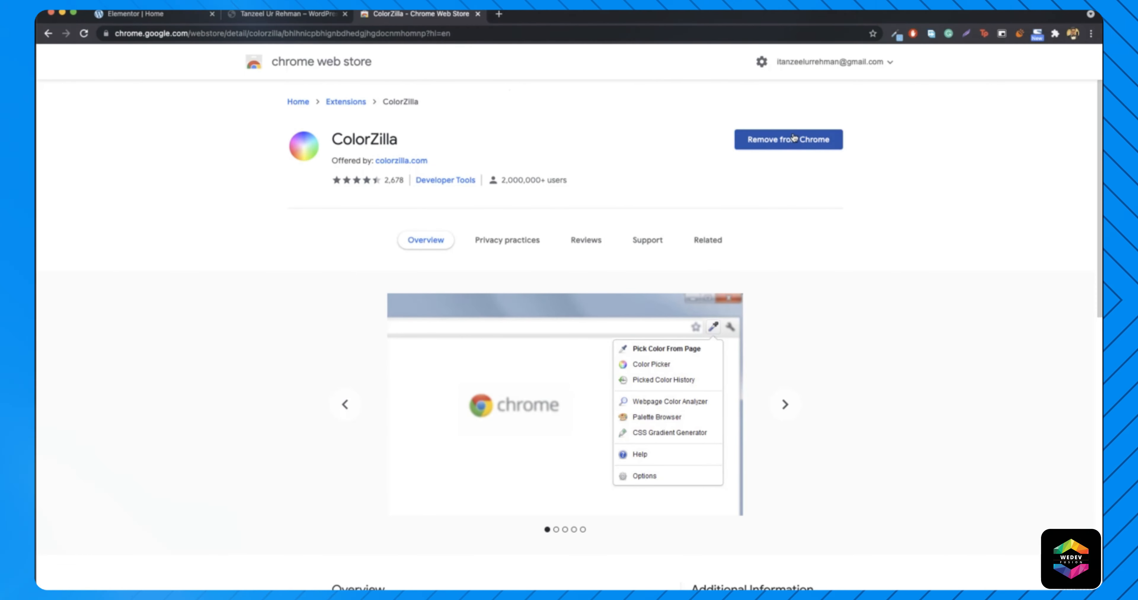
pyautogui.click(898, 36)
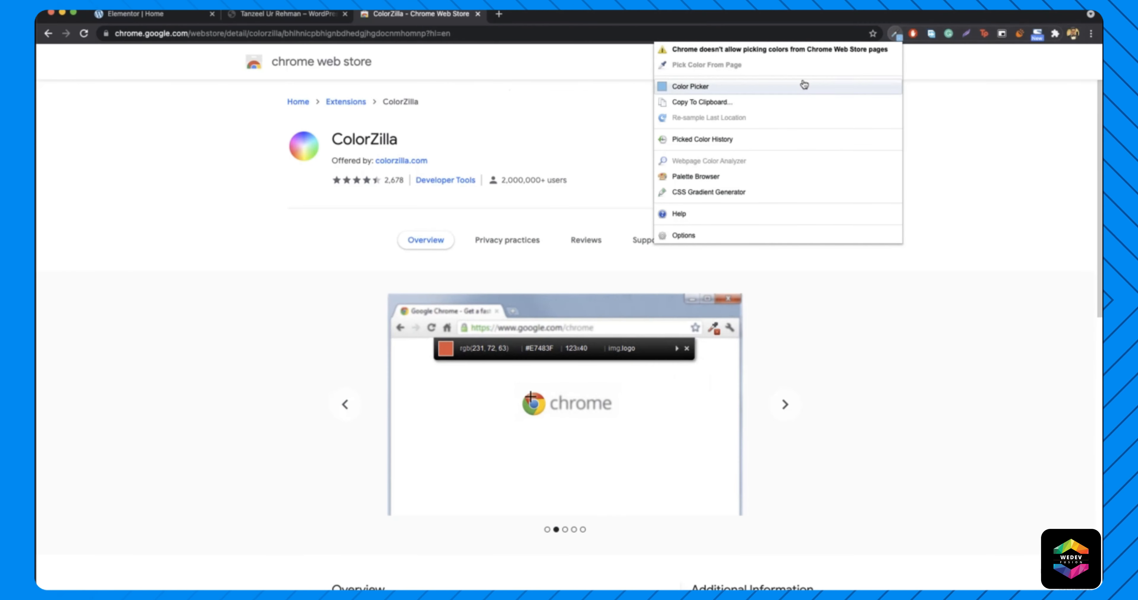
pyautogui.click(892, 32)
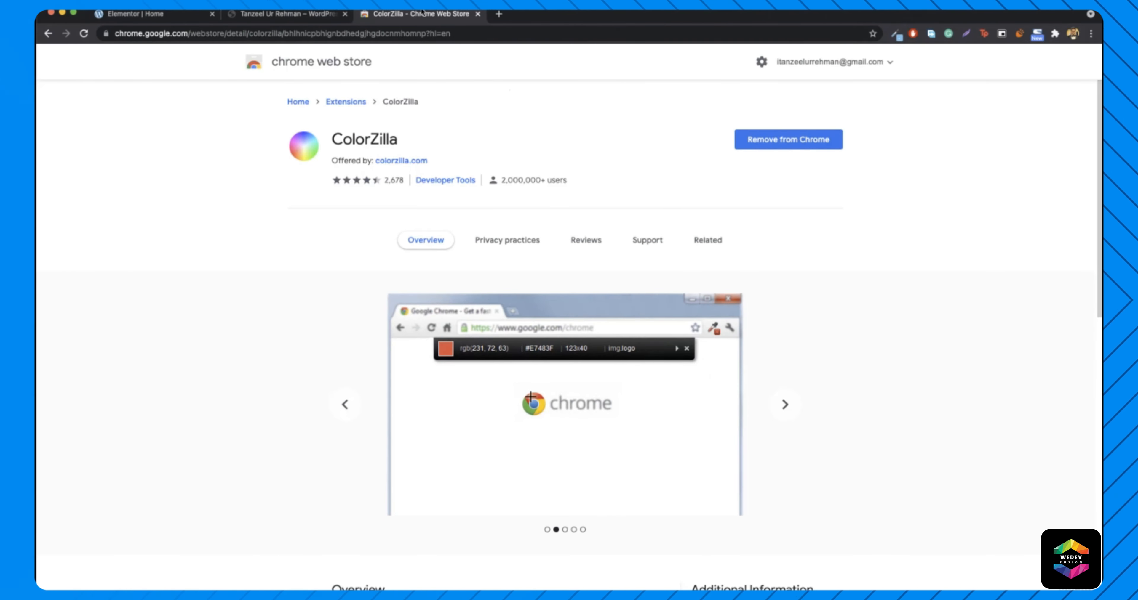
pyautogui.middleClick(422, 15)
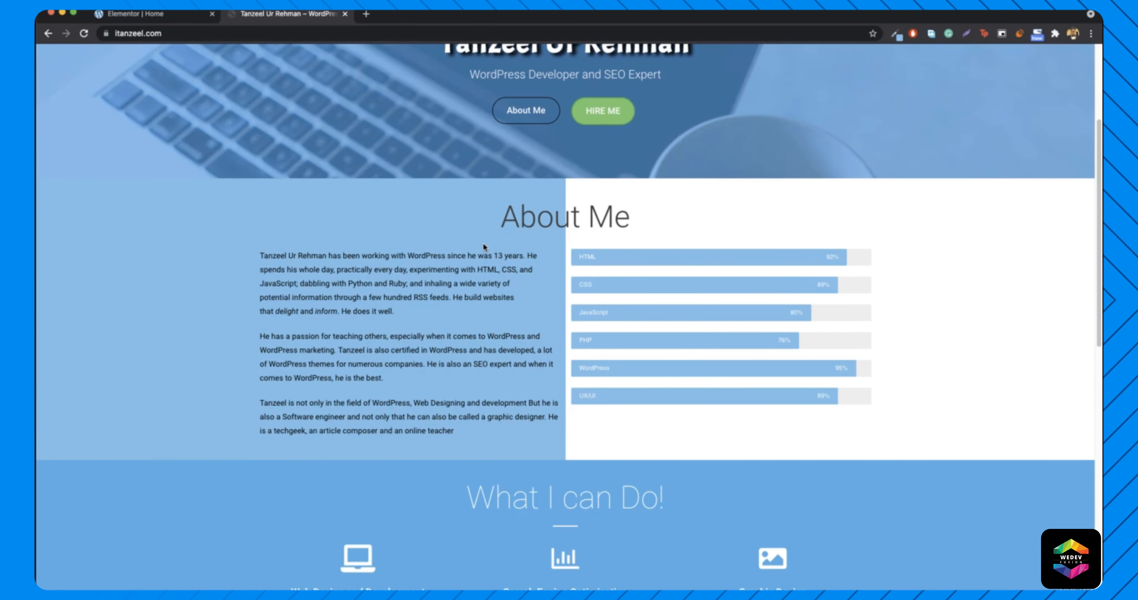
# - Add a one-column section below the hero with a Heading widget in it
pyautogui.click(168, 16)
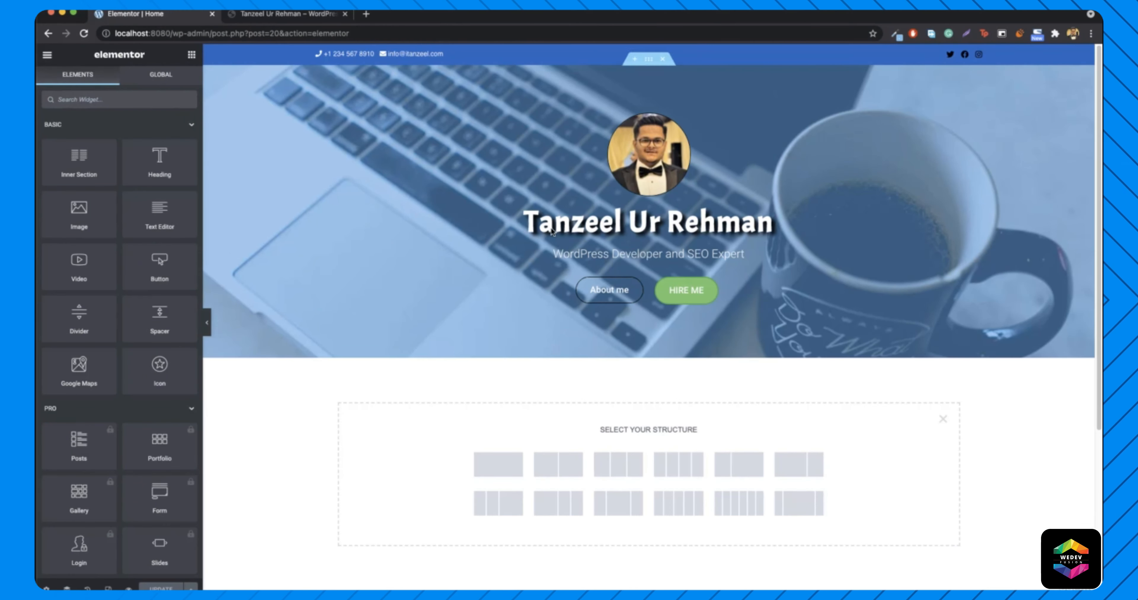
pyautogui.hotkey('ctrl', 'Tab')
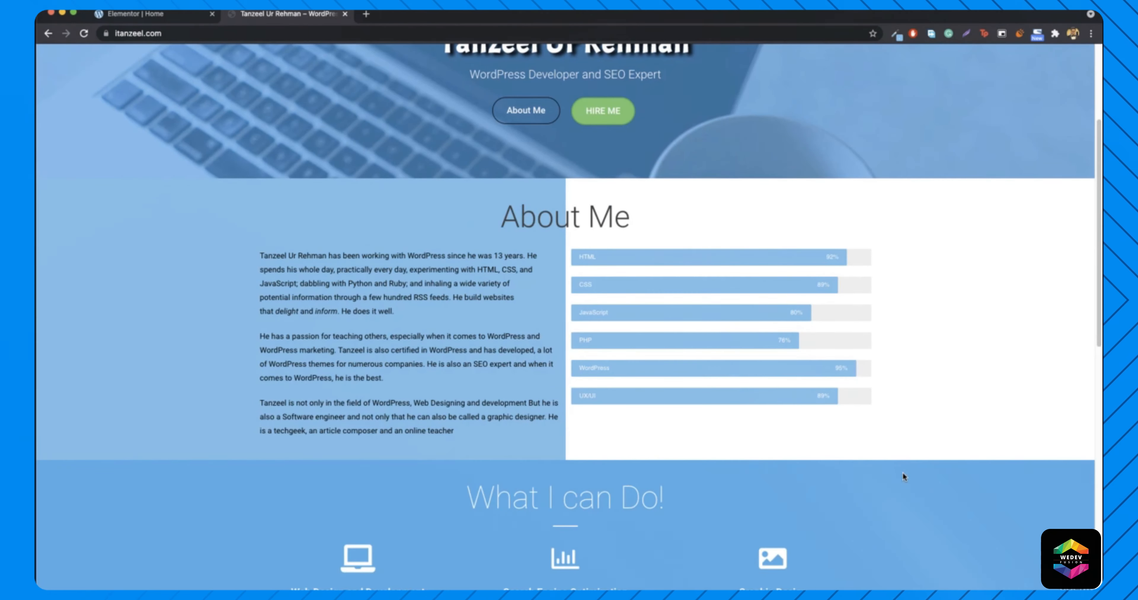
pyautogui.click(161, 17)
pyautogui.click(519, 469)
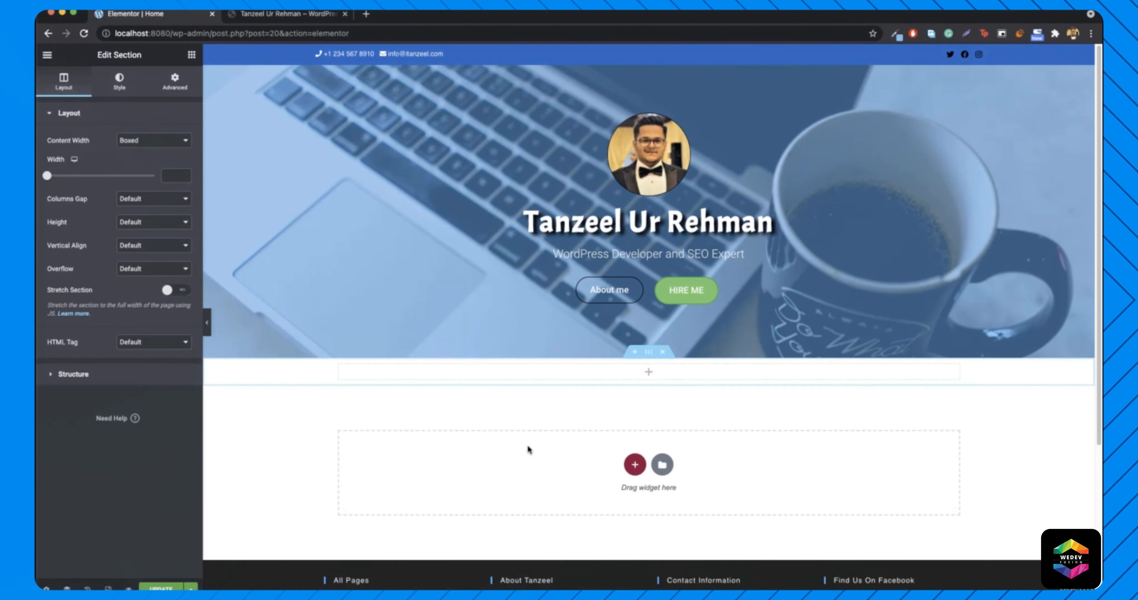
pyautogui.click(191, 54)
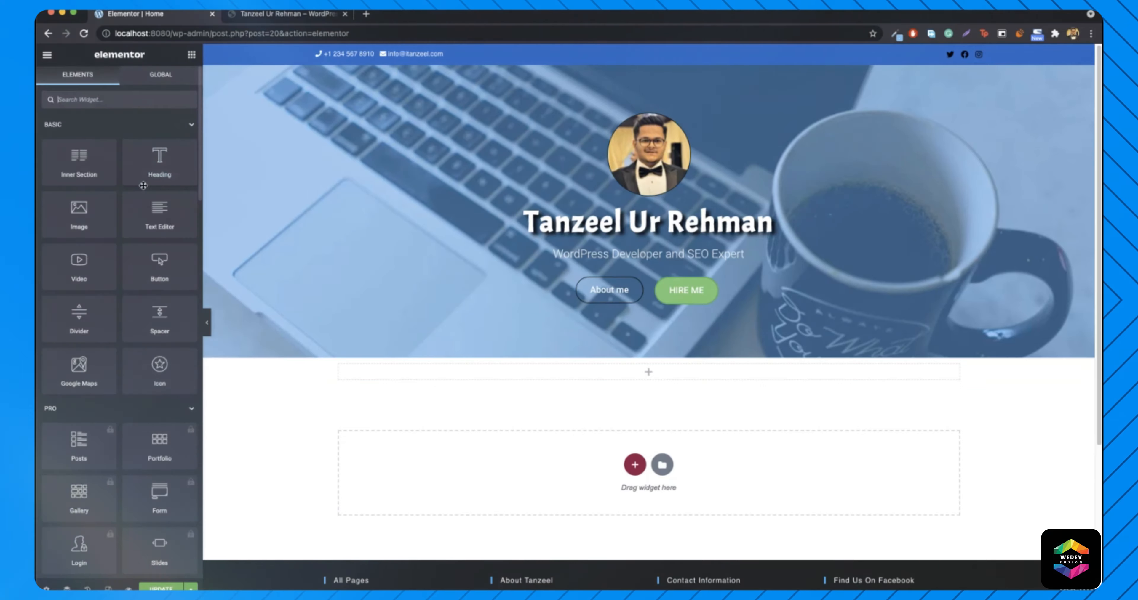
pyautogui.moveTo(159, 161); pyautogui.dragTo(673, 368)
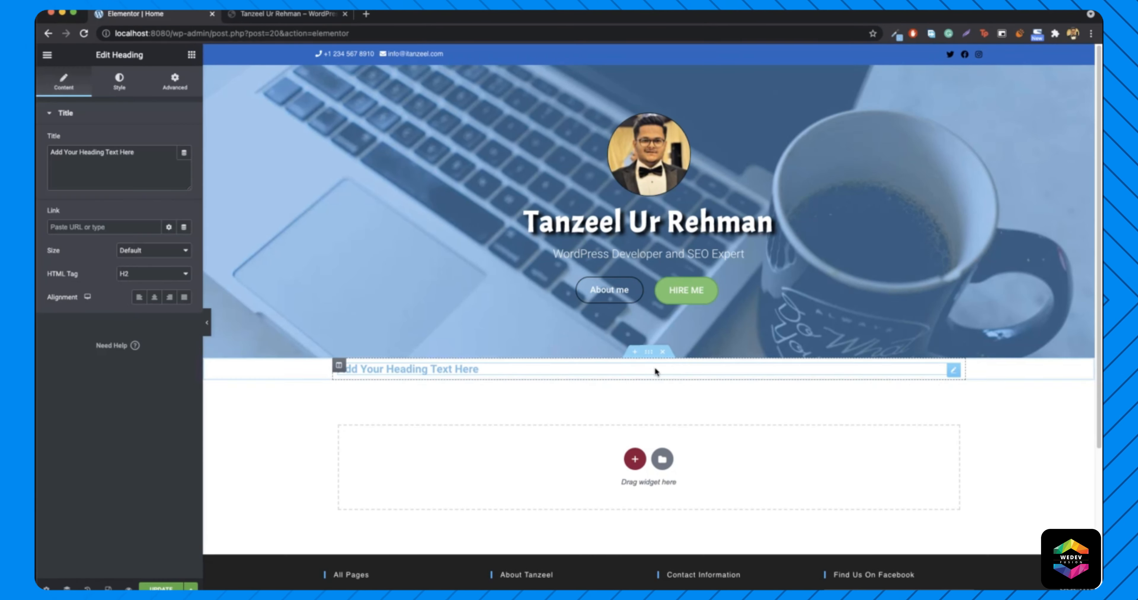
# - Retitle the heading 'About Me' and centre it
pyautogui.doubleClick(127, 152)
pyautogui.write('About U')
pyautogui.write('s')
pyautogui.press('BackSpace')
pyautogui.press('BackSpace')
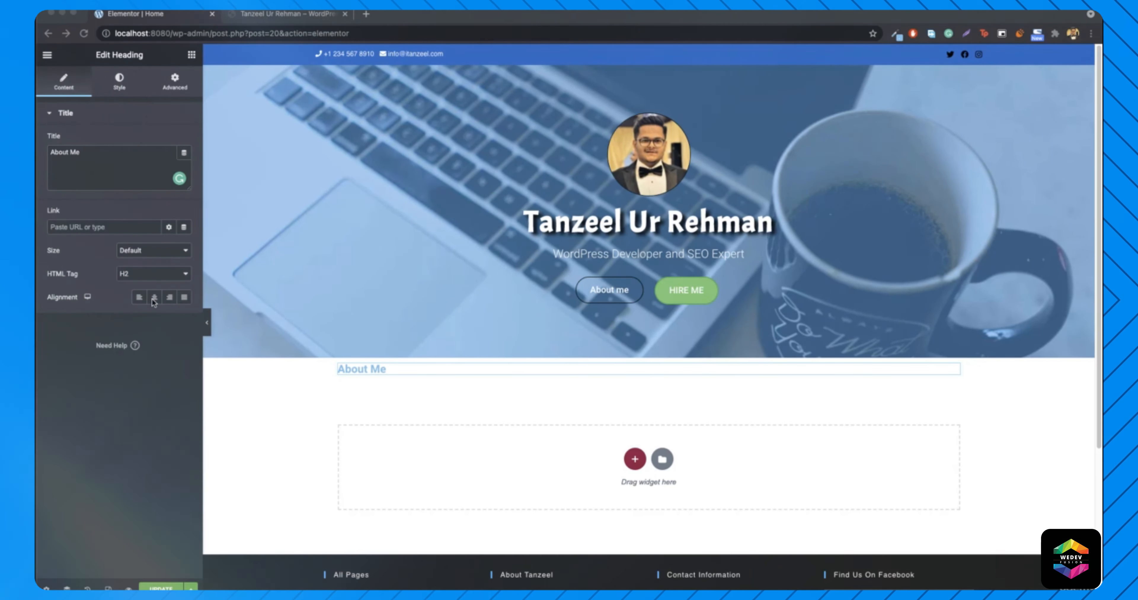
pyautogui.click(153, 300)
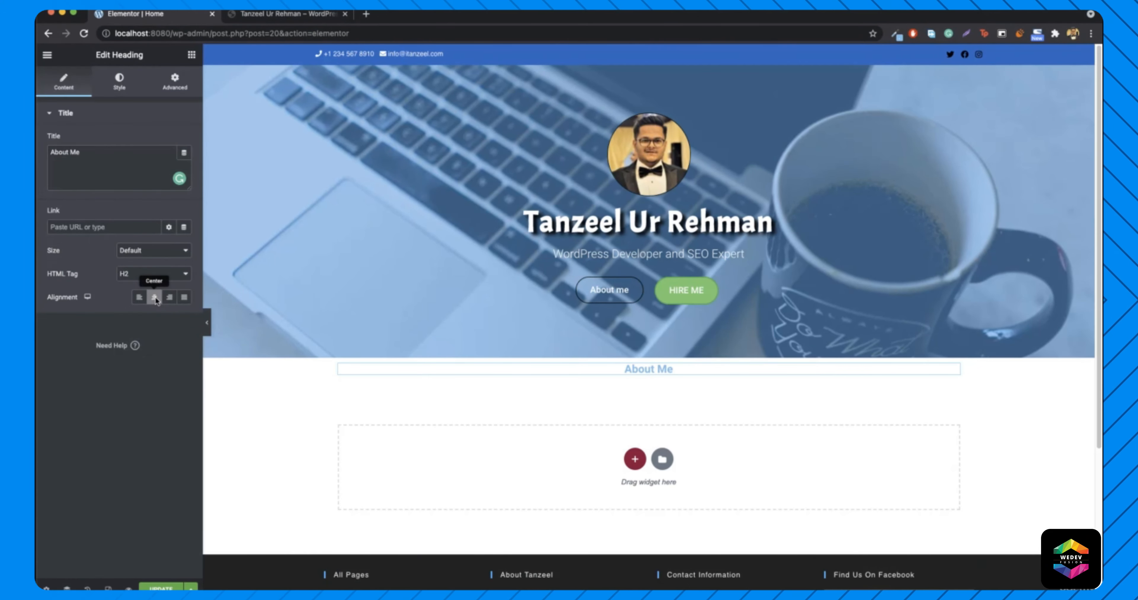
# - Colour the About Me heading dark grey and enlarge its typography size to 55
pyautogui.click(120, 82)
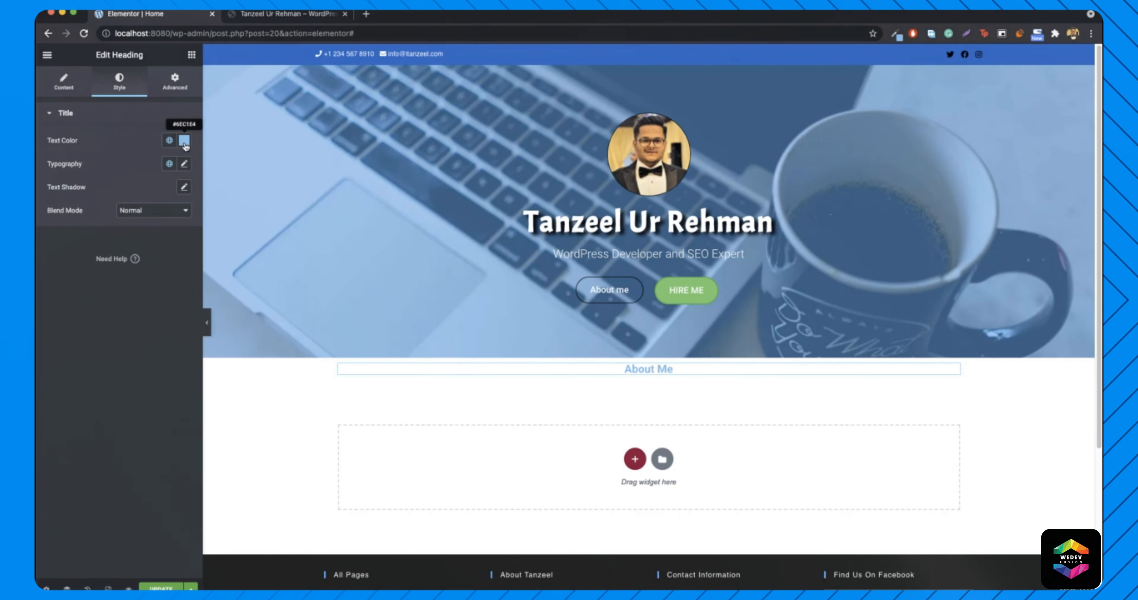
pyautogui.click(184, 140)
pyautogui.click(114, 253)
pyautogui.moveTo(114, 253); pyautogui.dragTo(54, 257)
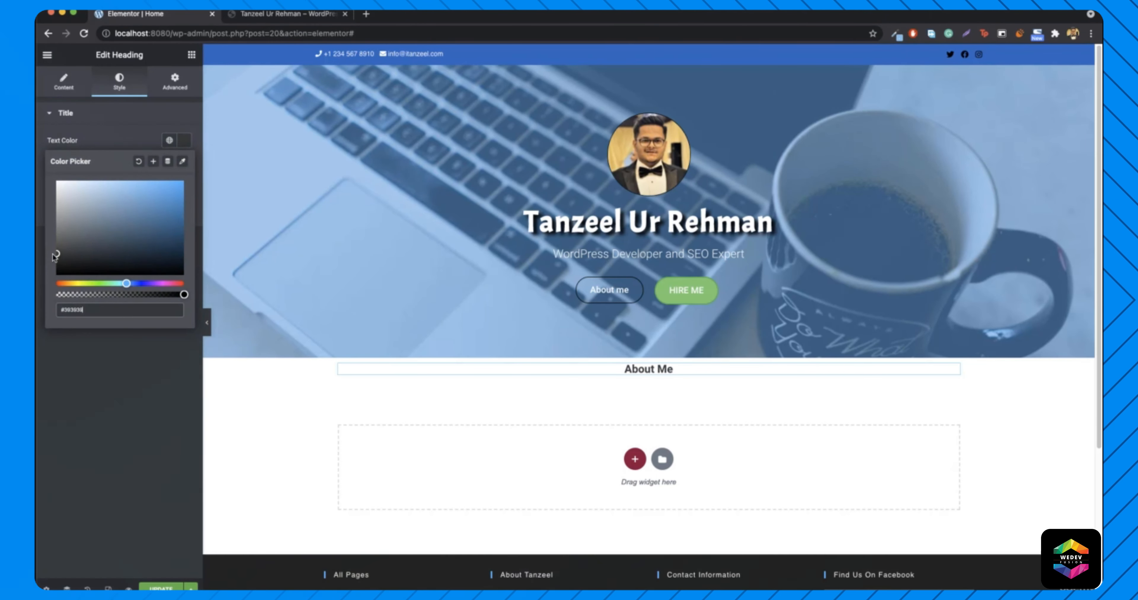
pyautogui.moveTo(42, 262); pyautogui.dragTo(43, 253)
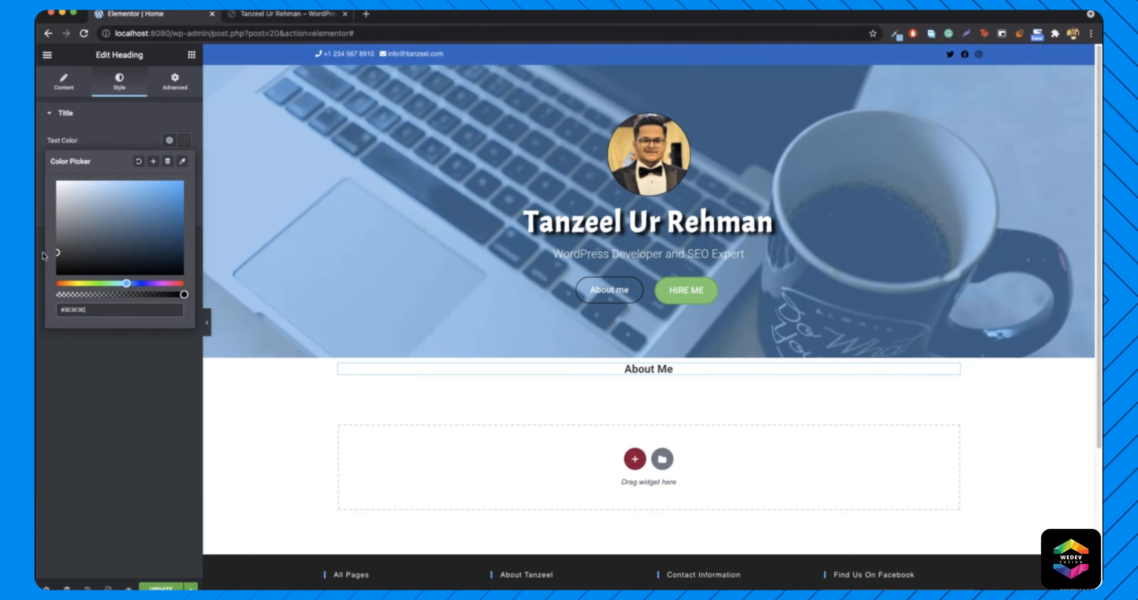
pyautogui.click(184, 141)
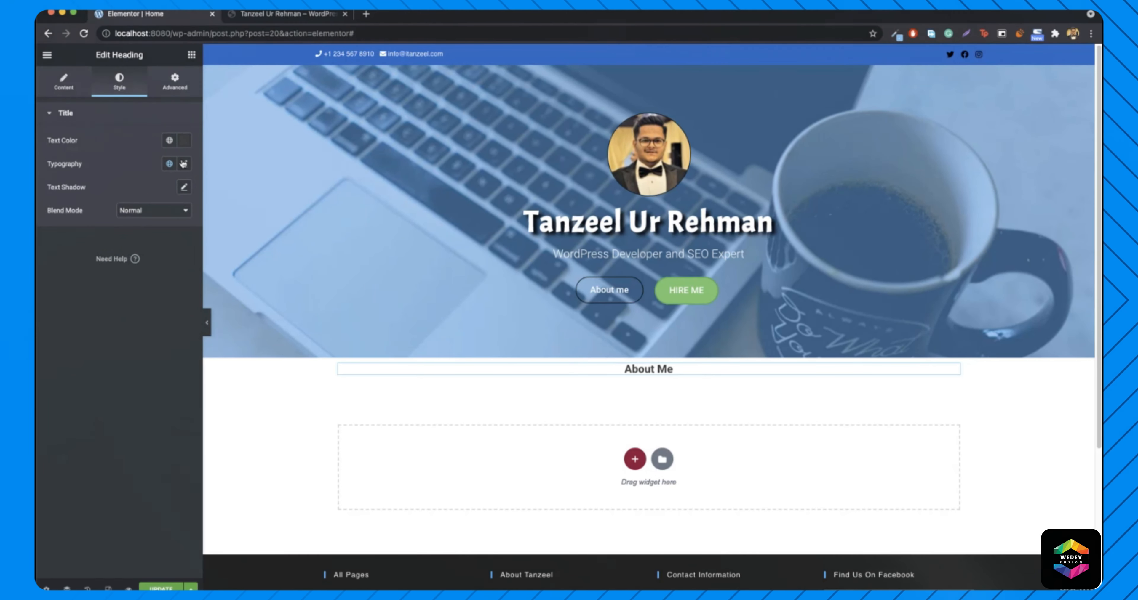
pyautogui.click(183, 163)
pyautogui.moveTo(56, 251); pyautogui.dragTo(80, 258)
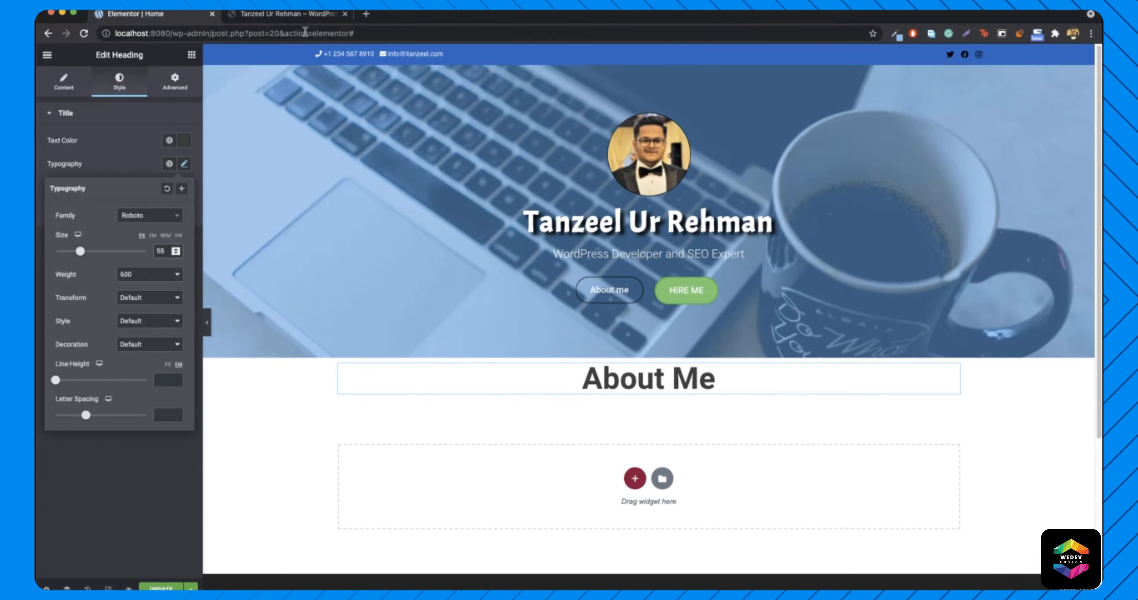
# - Check the live About Me heading, then set the Elementor heading's font weight to 300
pyautogui.click(297, 16)
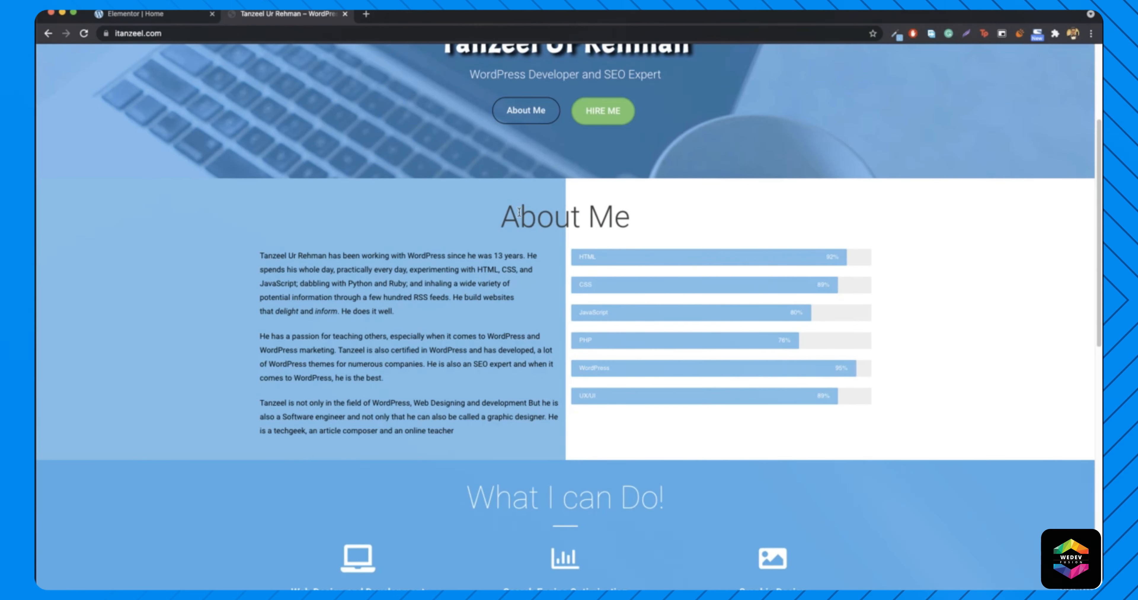
pyautogui.moveTo(504, 212); pyautogui.dragTo(608, 217)
pyautogui.click(671, 253)
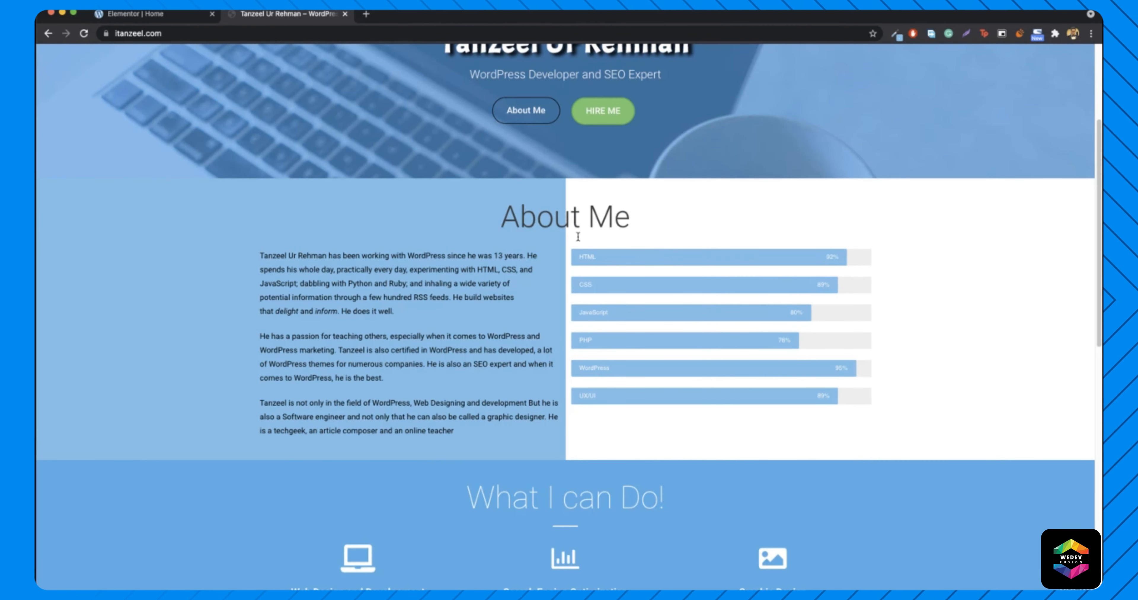
pyautogui.click(156, 15)
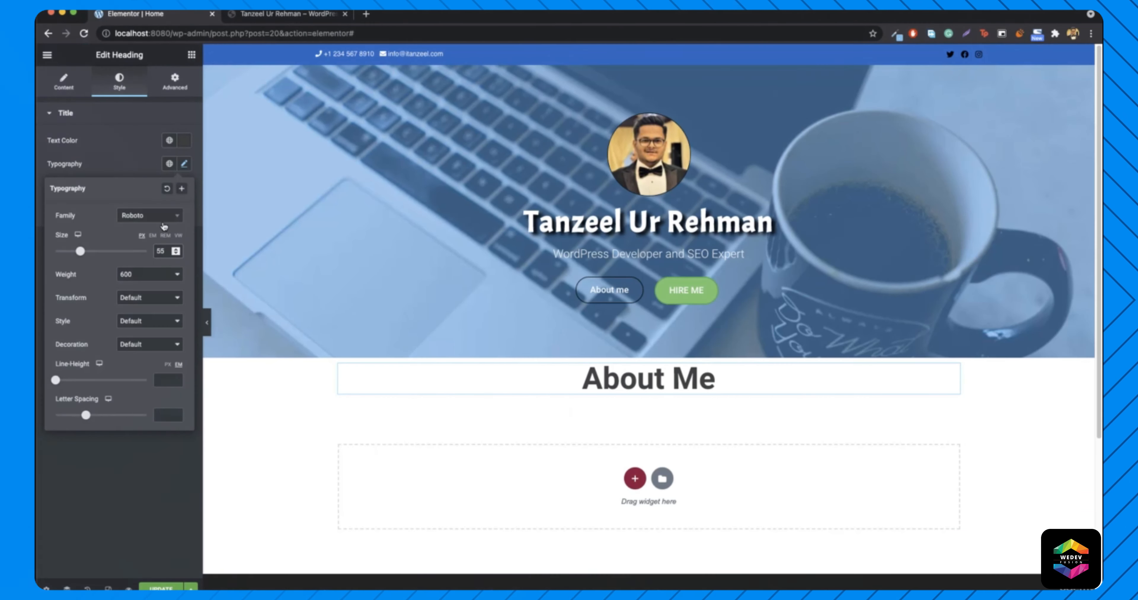
pyautogui.click(151, 283)
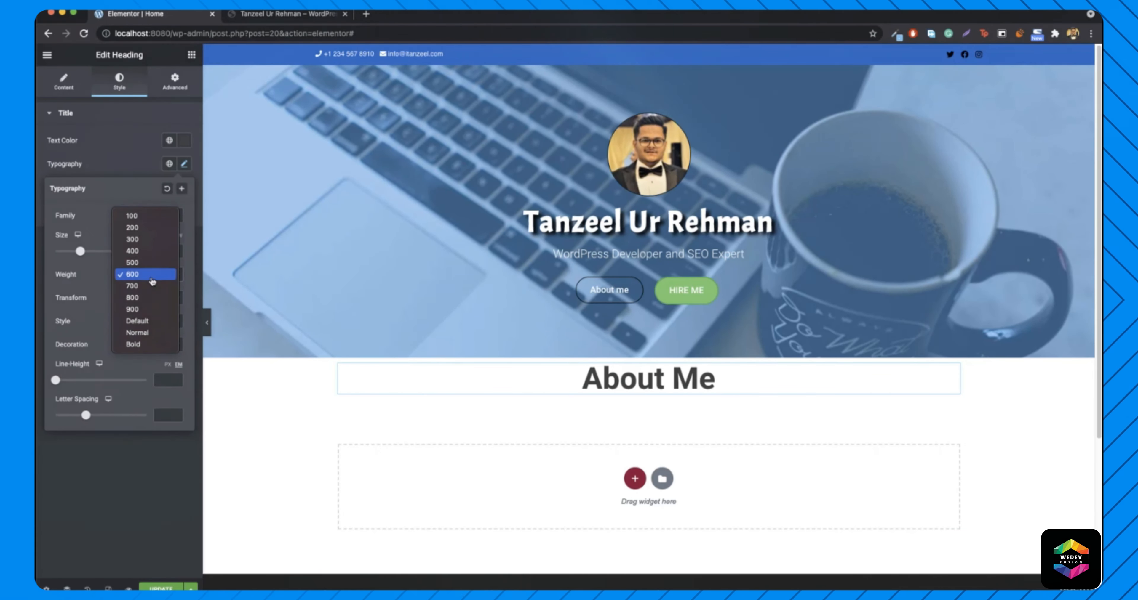
pyautogui.click(142, 241)
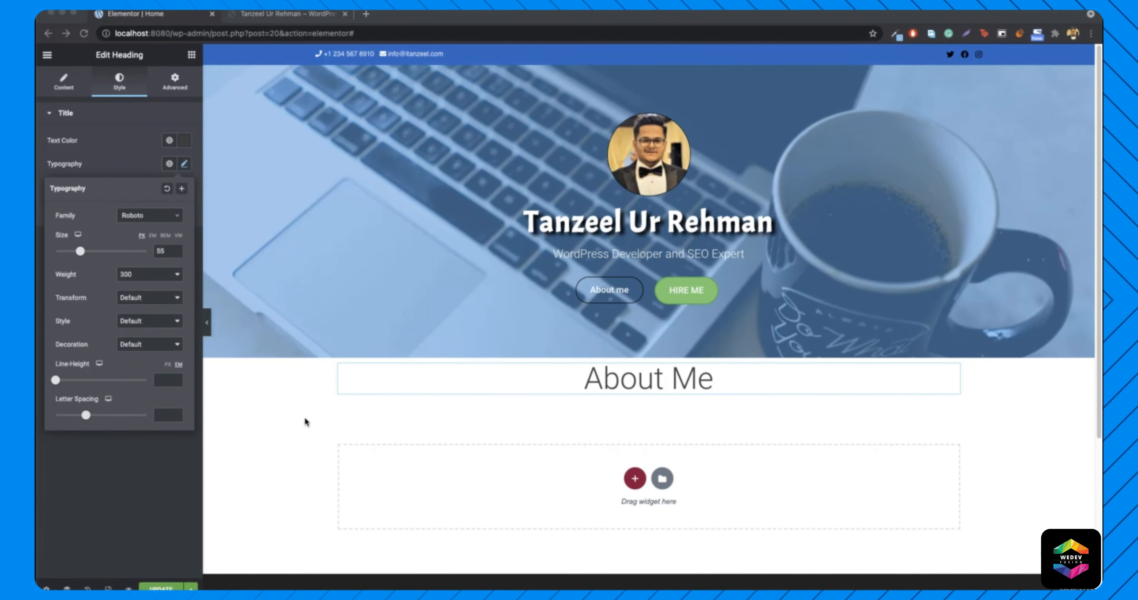
# - Review the live site's About Me paragraphs and skill bar labels and percentages
pyautogui.click(287, 13)
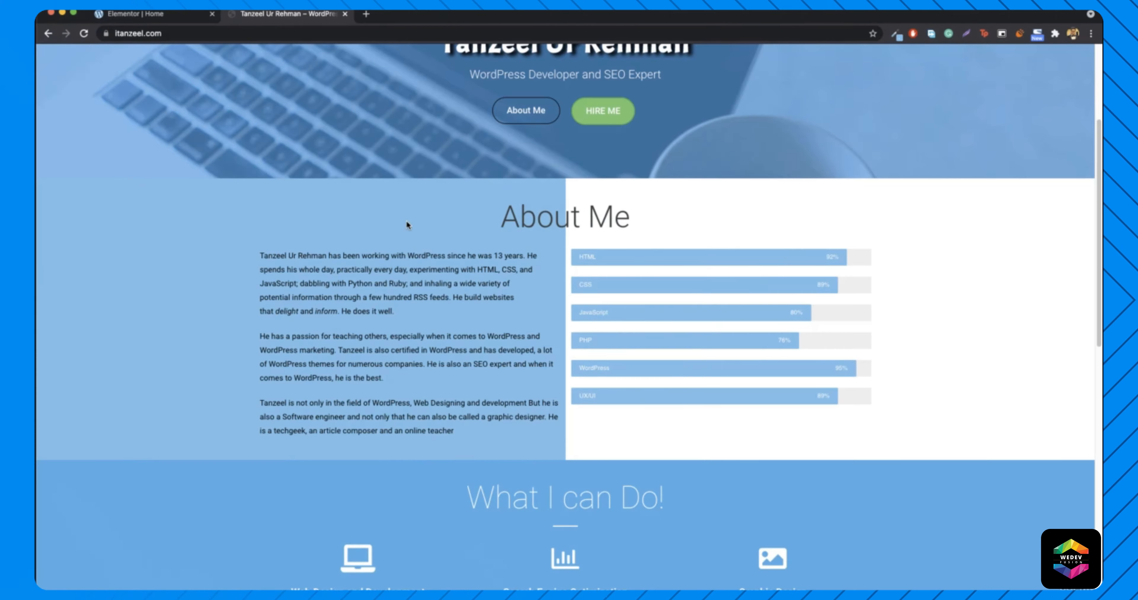
pyautogui.moveTo(260, 256); pyautogui.dragTo(471, 440)
pyautogui.click(473, 440)
pyautogui.moveTo(575, 256); pyautogui.dragTo(846, 418)
pyautogui.click(811, 380)
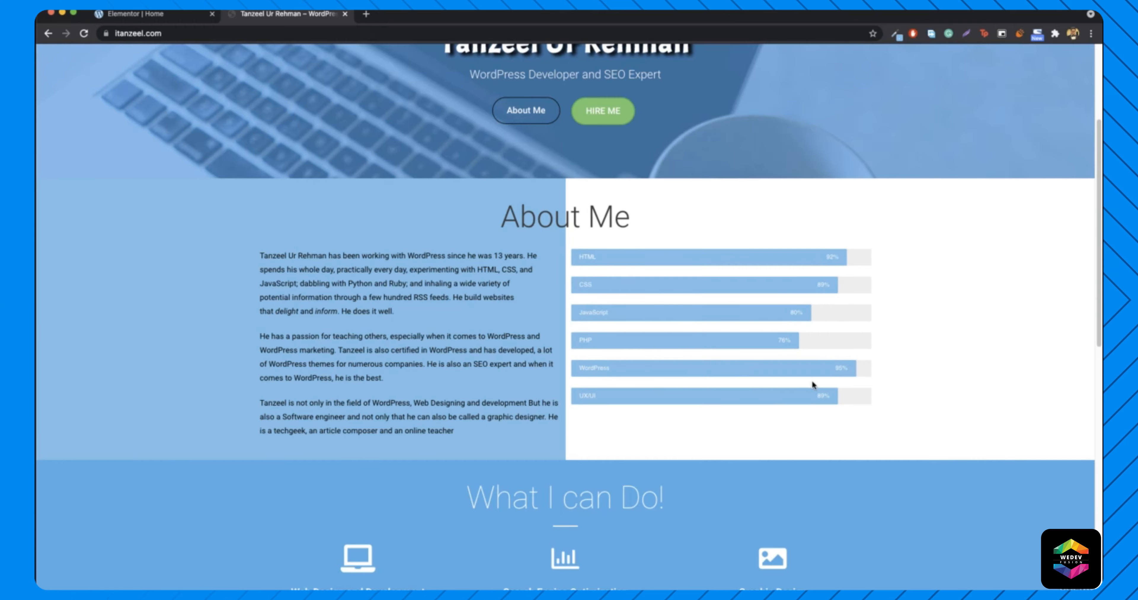
pyautogui.click(147, 16)
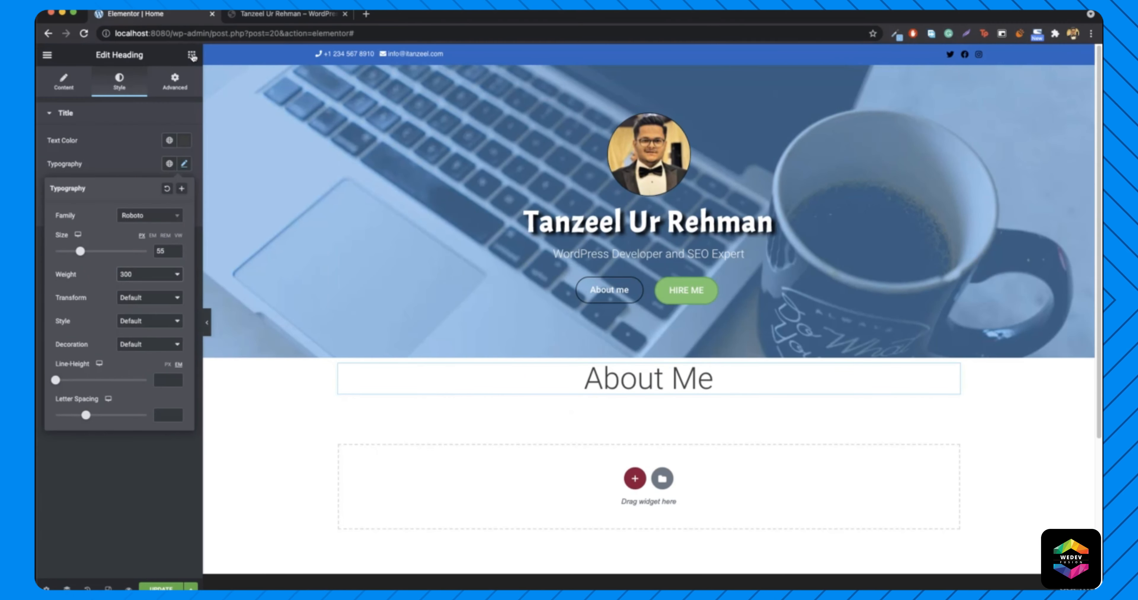
pyautogui.click(192, 56)
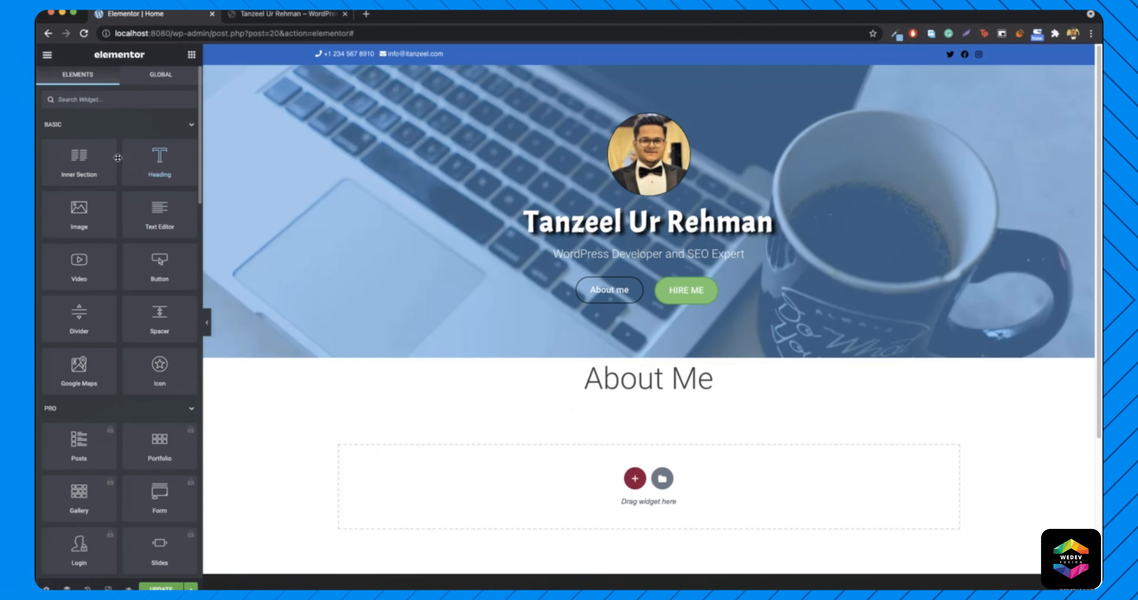
# - Add a two-column inner section under About Me with a text block in the left column
pyautogui.moveTo(117, 158); pyautogui.dragTo(636, 404)
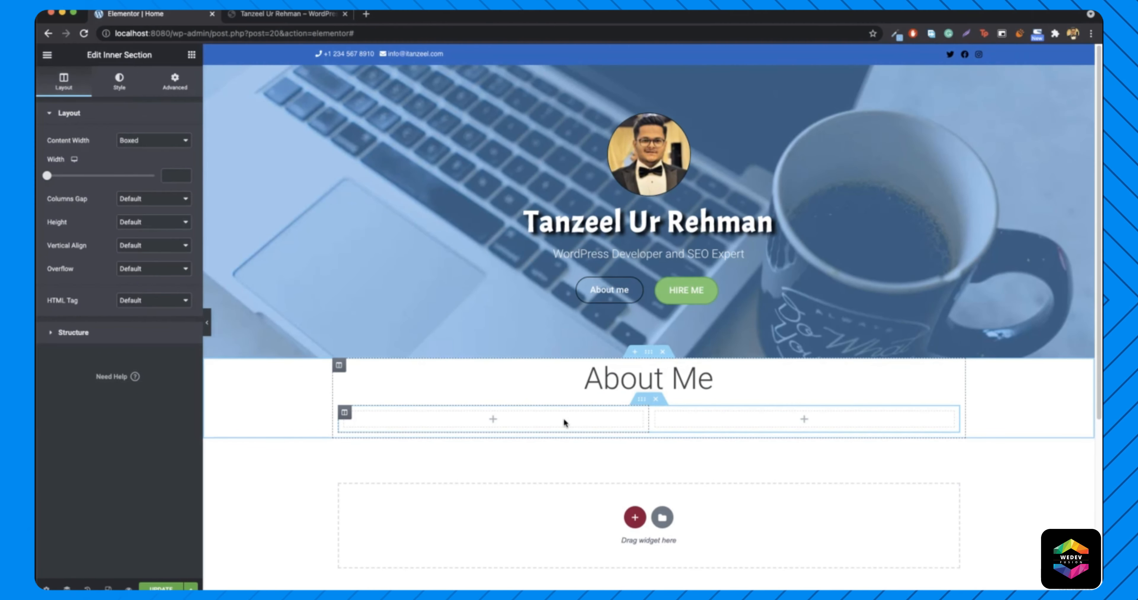
pyautogui.click(194, 55)
pyautogui.moveTo(155, 212); pyautogui.dragTo(531, 421)
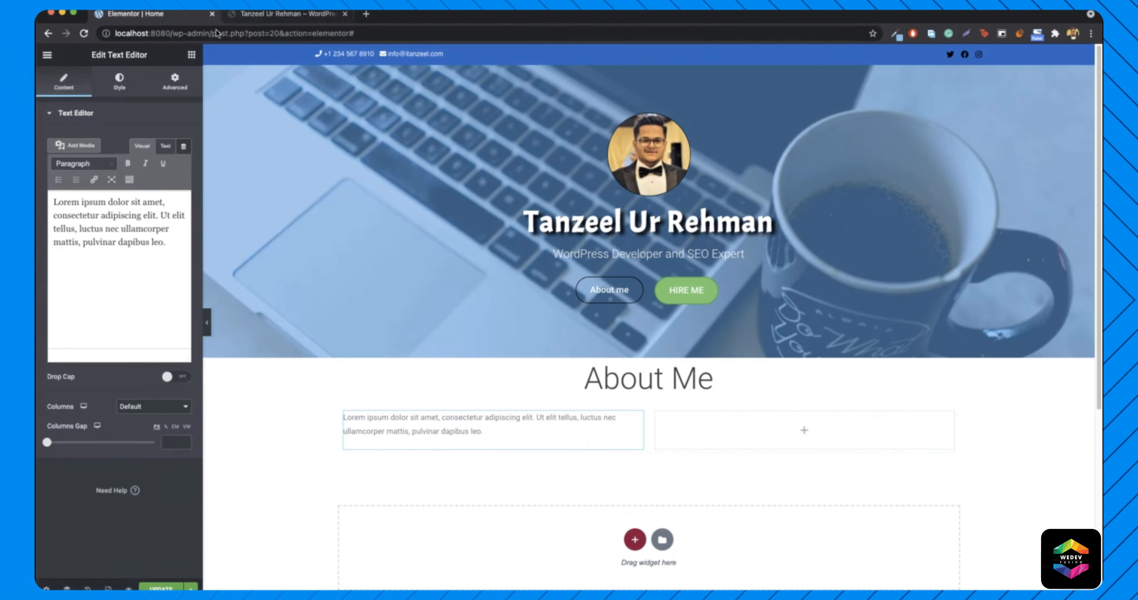
# - Place a Progress Bar widget from General into the empty right column
pyautogui.click(192, 56)
pyautogui.scroll(-5, 110, 325)
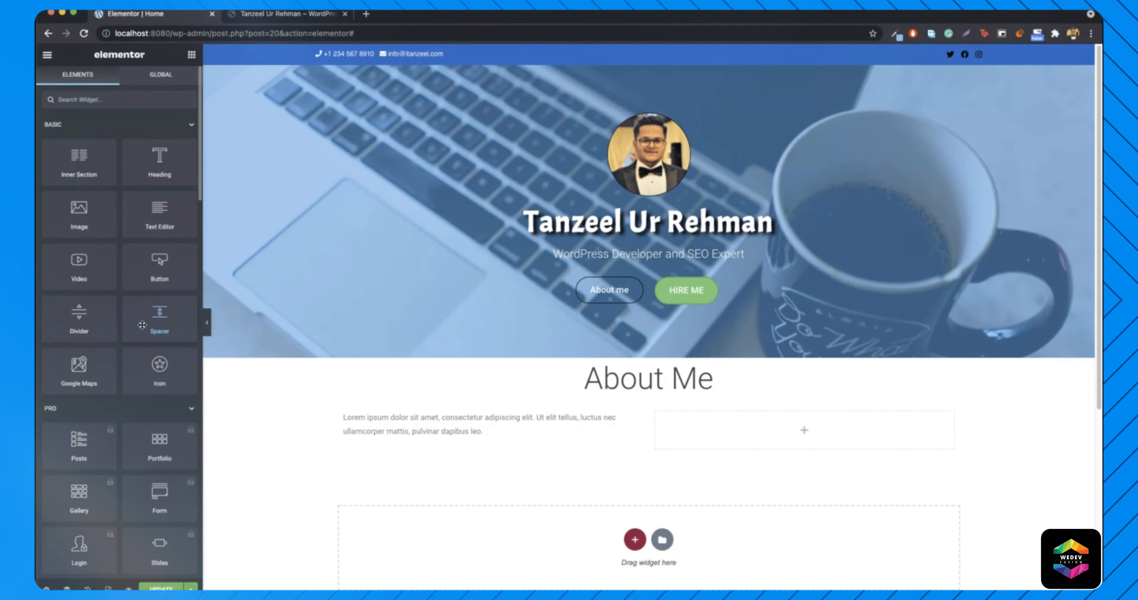
pyautogui.scroll(5, 145, 323)
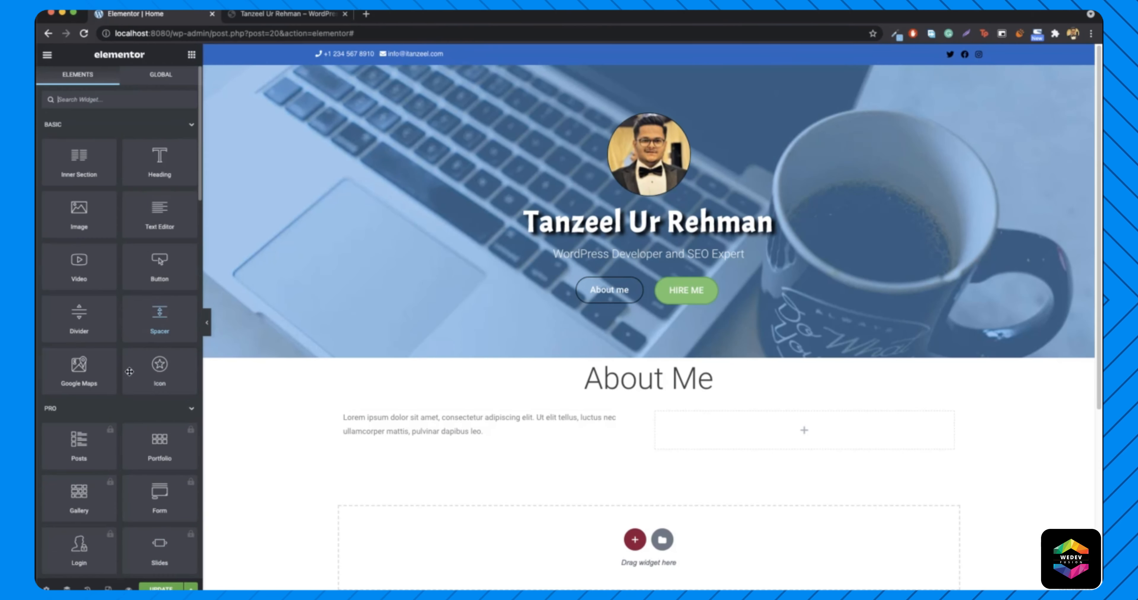
pyautogui.click(119, 410)
pyautogui.scroll(-5, 122, 410)
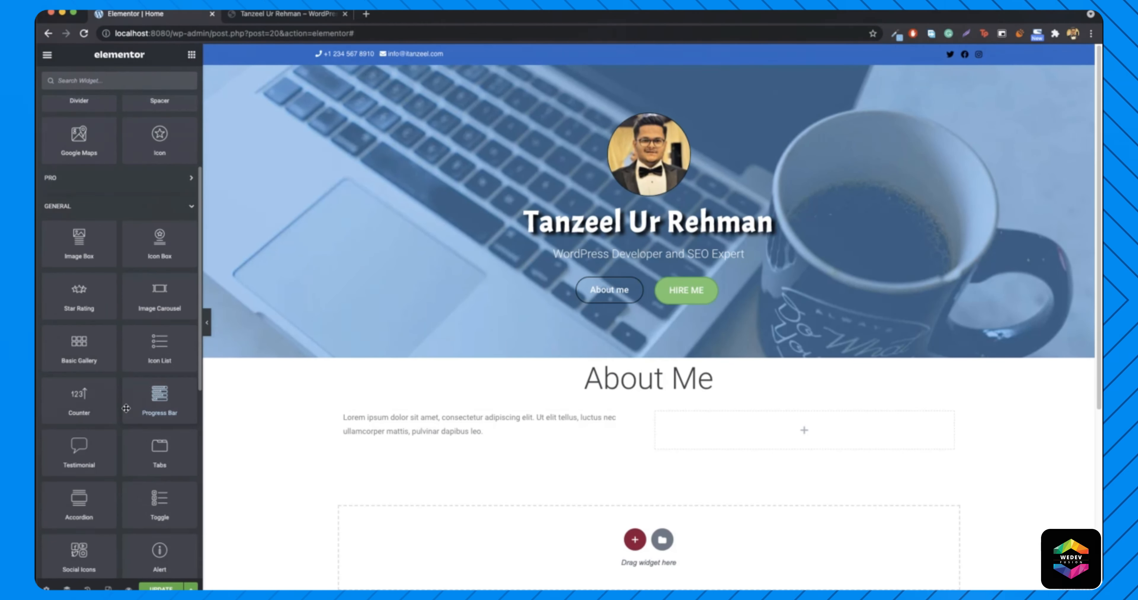
pyautogui.moveTo(160, 397); pyautogui.dragTo(771, 424)
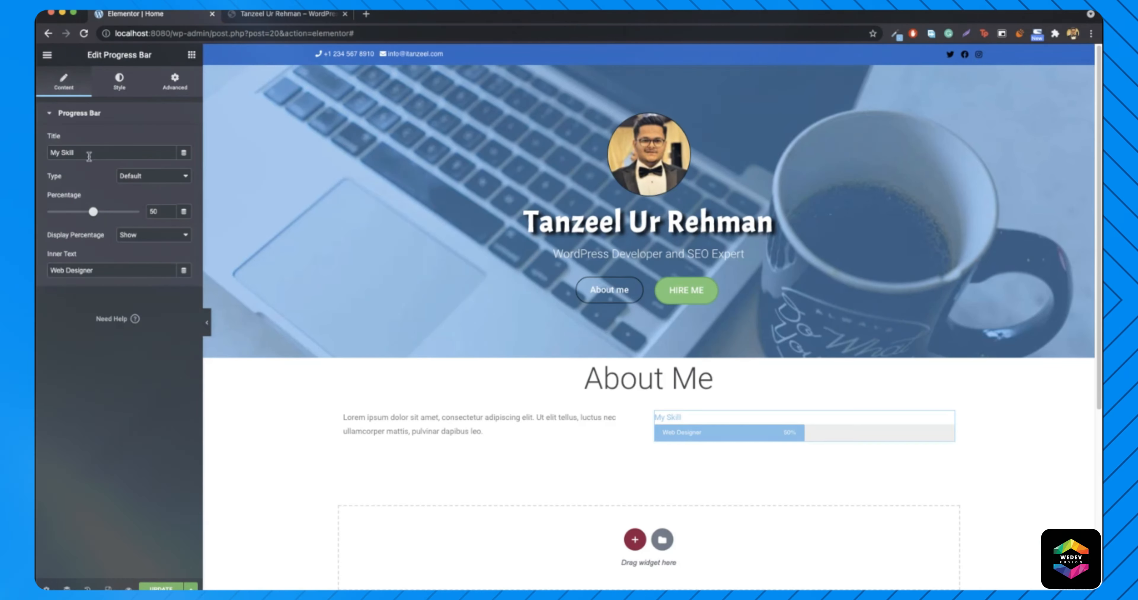
# - Remove the My Skill title, relabel the bar HTML, and set its percentage to 92
pyautogui.click(287, 13)
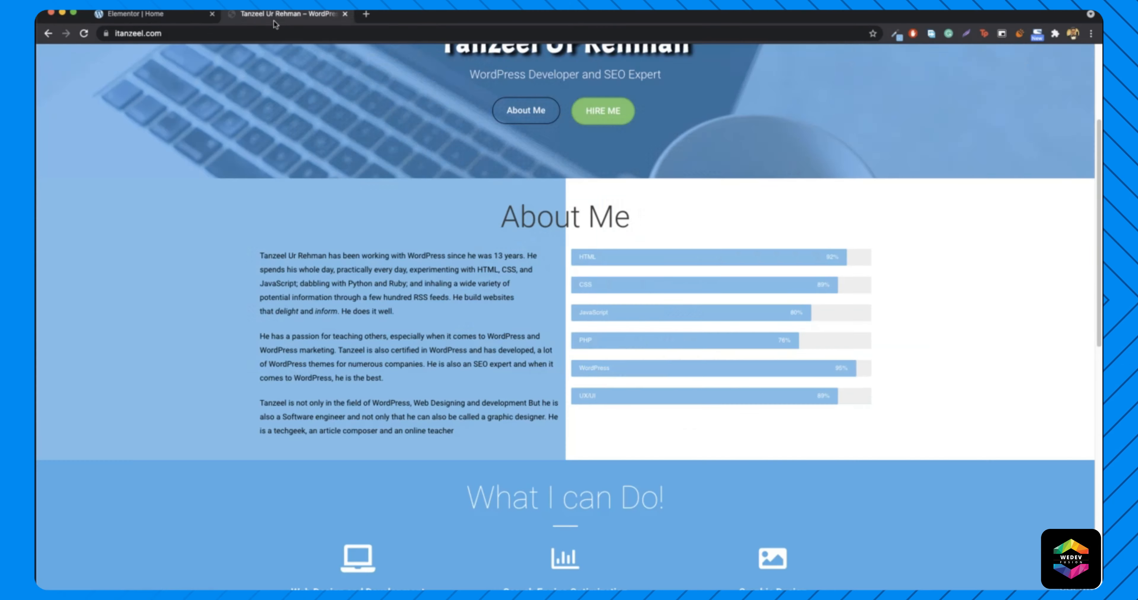
pyautogui.click(618, 258)
pyautogui.click(125, 15)
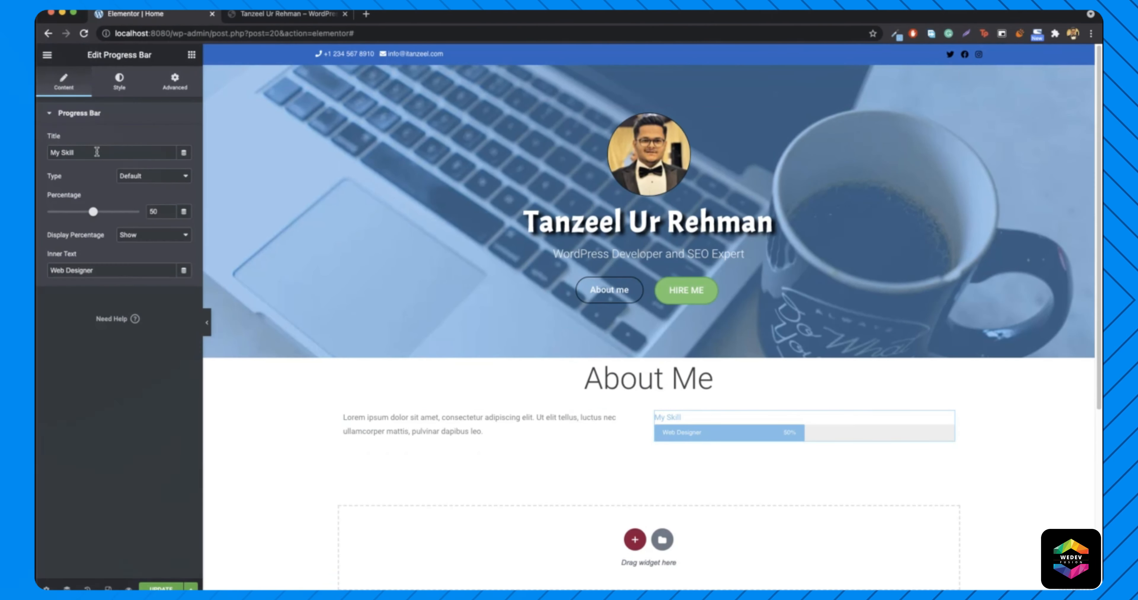
pyautogui.press('BackSpace')
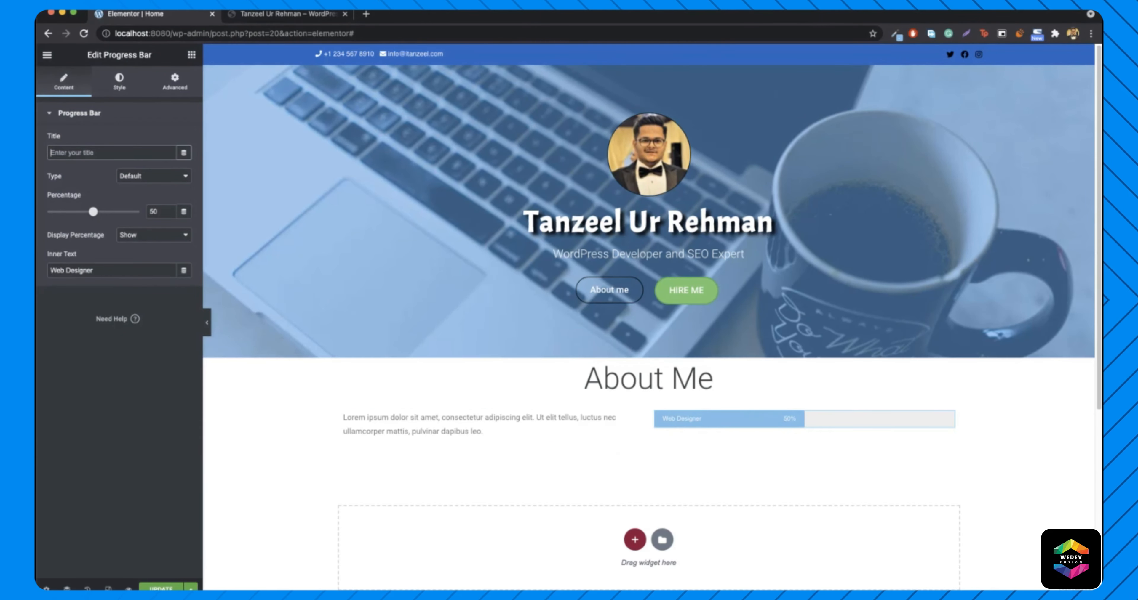
pyautogui.click(272, 17)
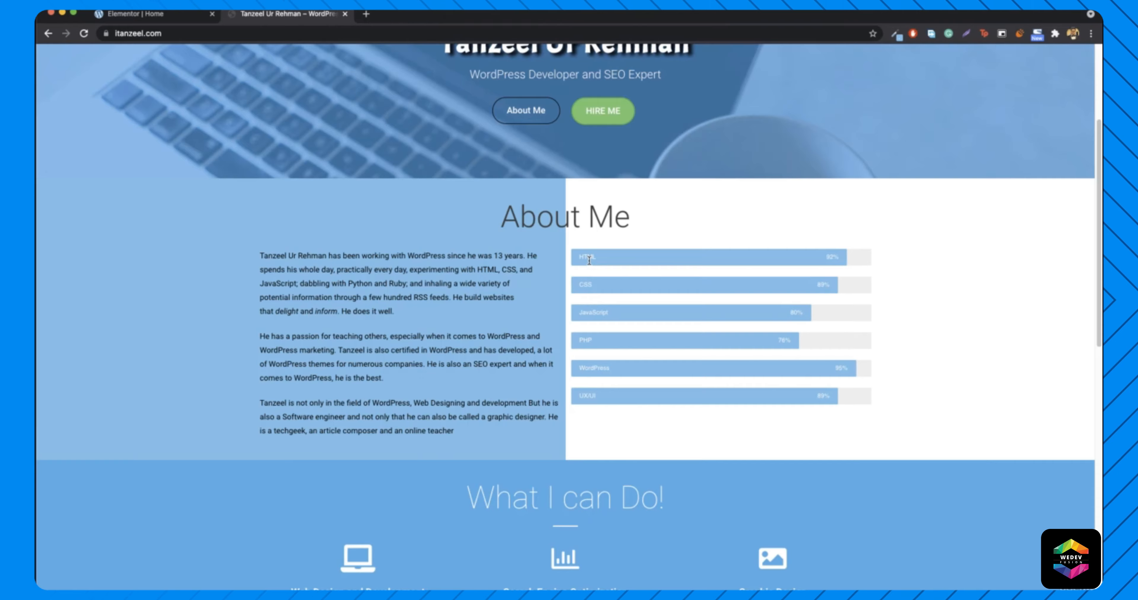
pyautogui.click(154, 18)
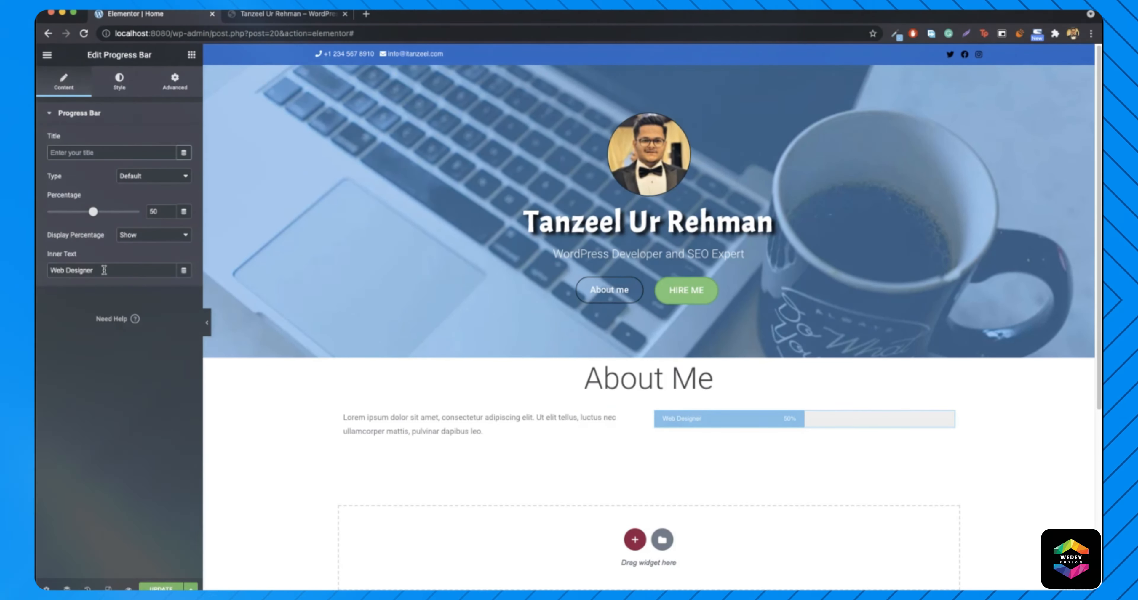
pyautogui.tripleClick(104, 270)
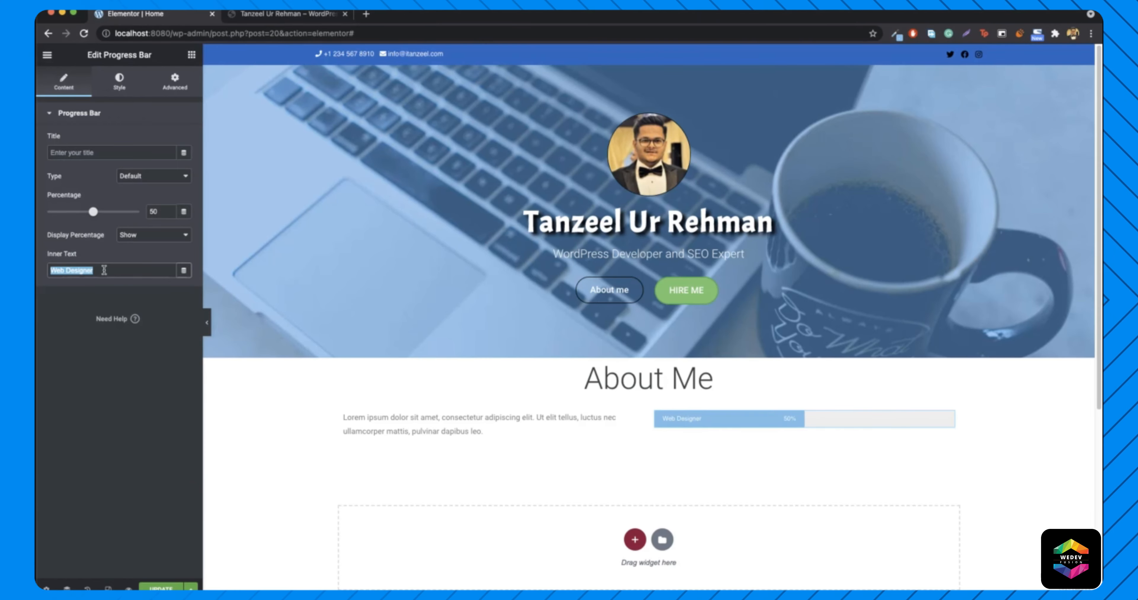
pyautogui.write('HTML')
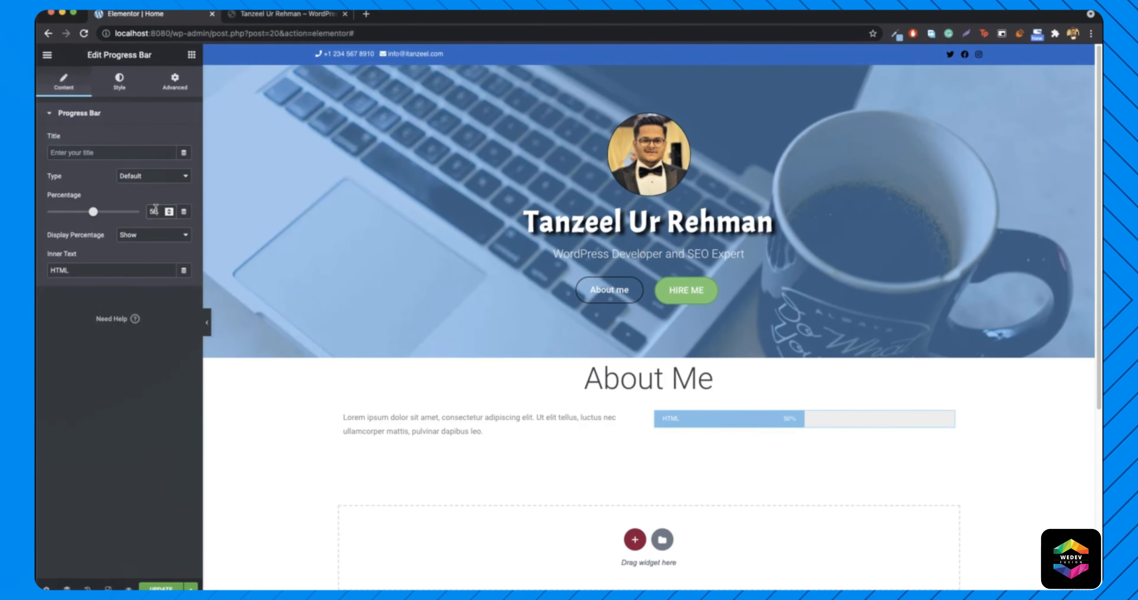
pyautogui.write('92')
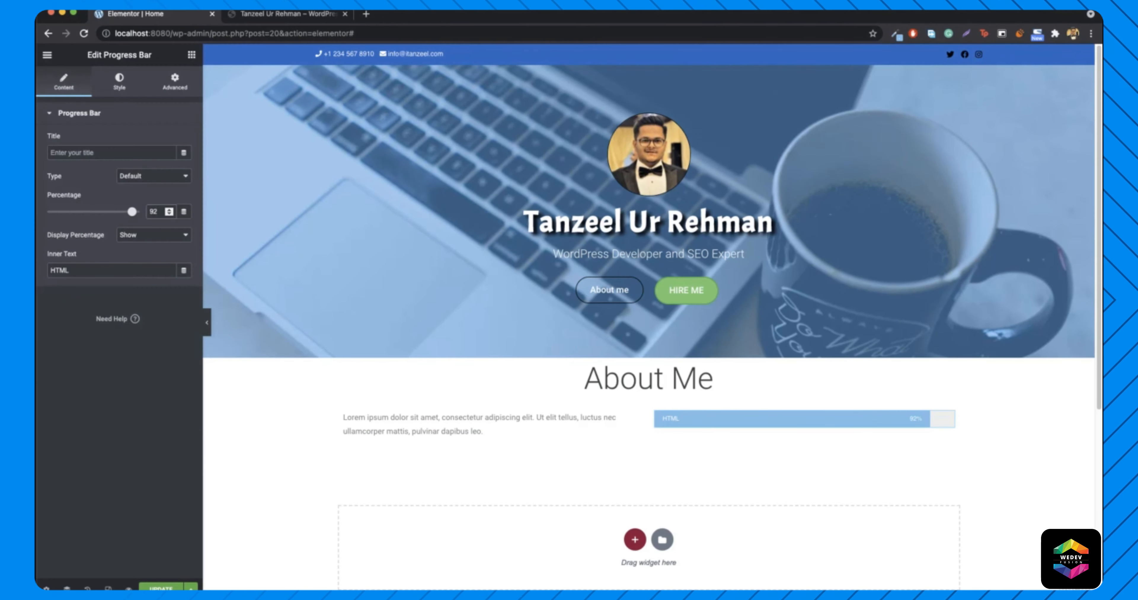
pyautogui.click(288, 14)
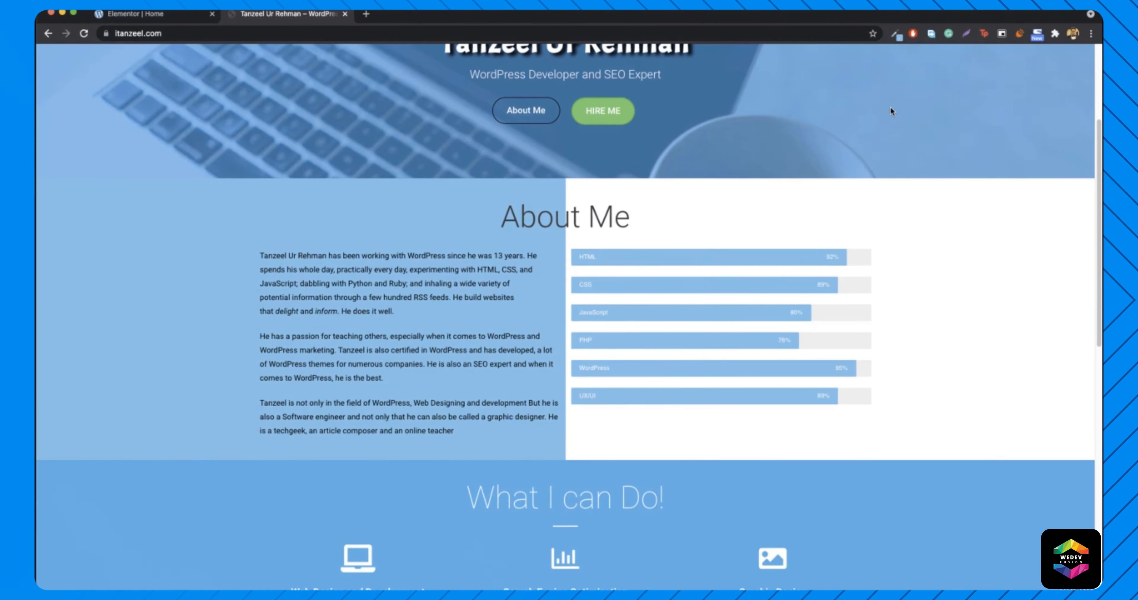
# - Sample the live HTML skill bar's blue and apply #6DC1E4 as the progress bar fill colour
pyautogui.click(895, 34)
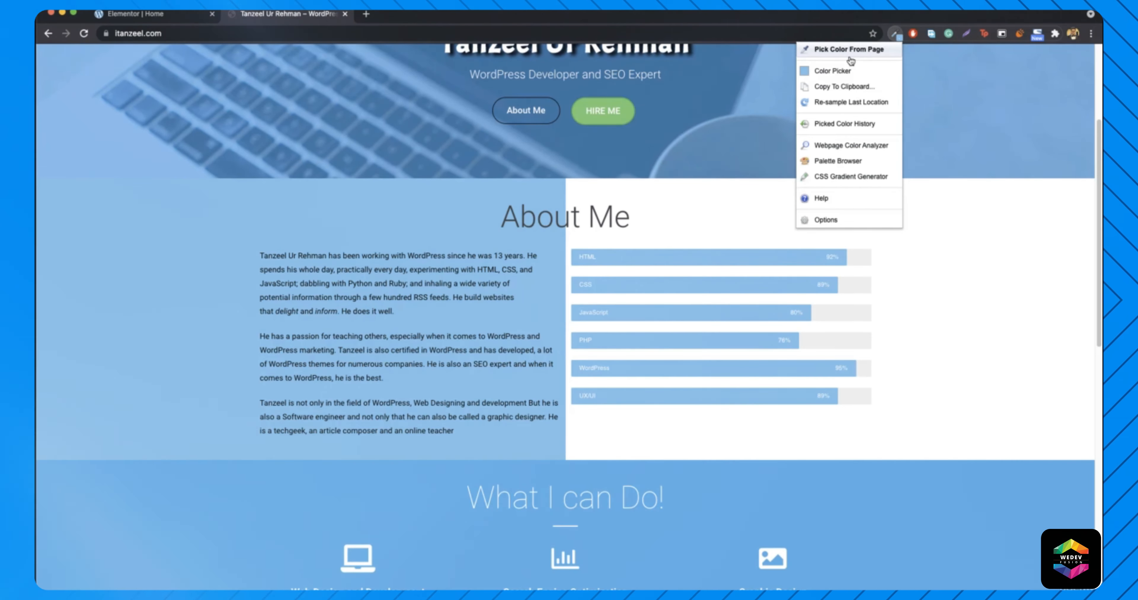
pyautogui.click(859, 47)
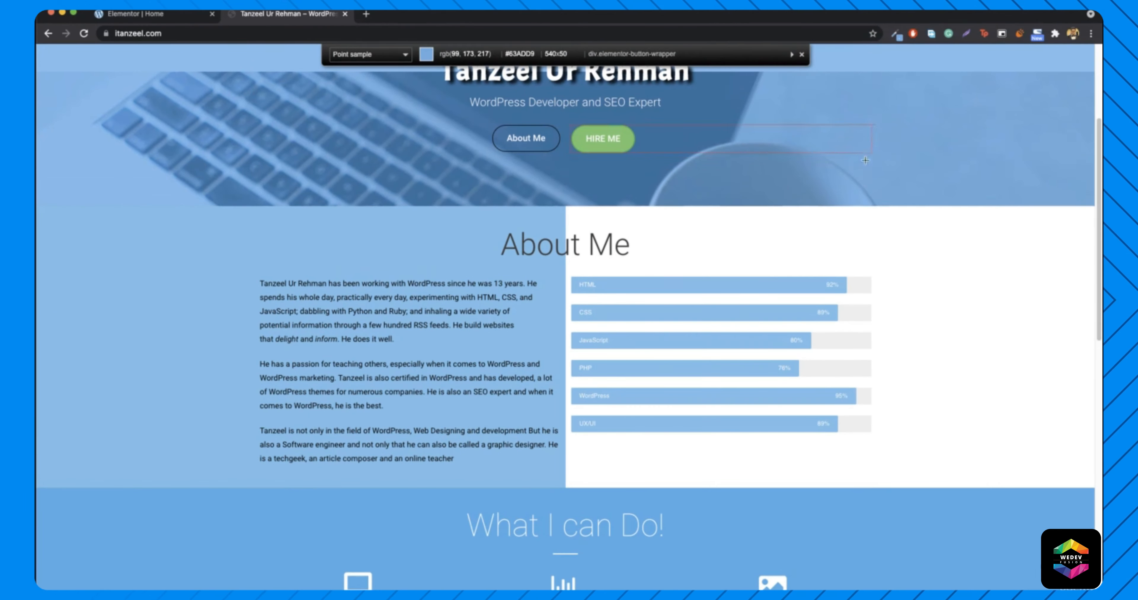
pyautogui.click(726, 286)
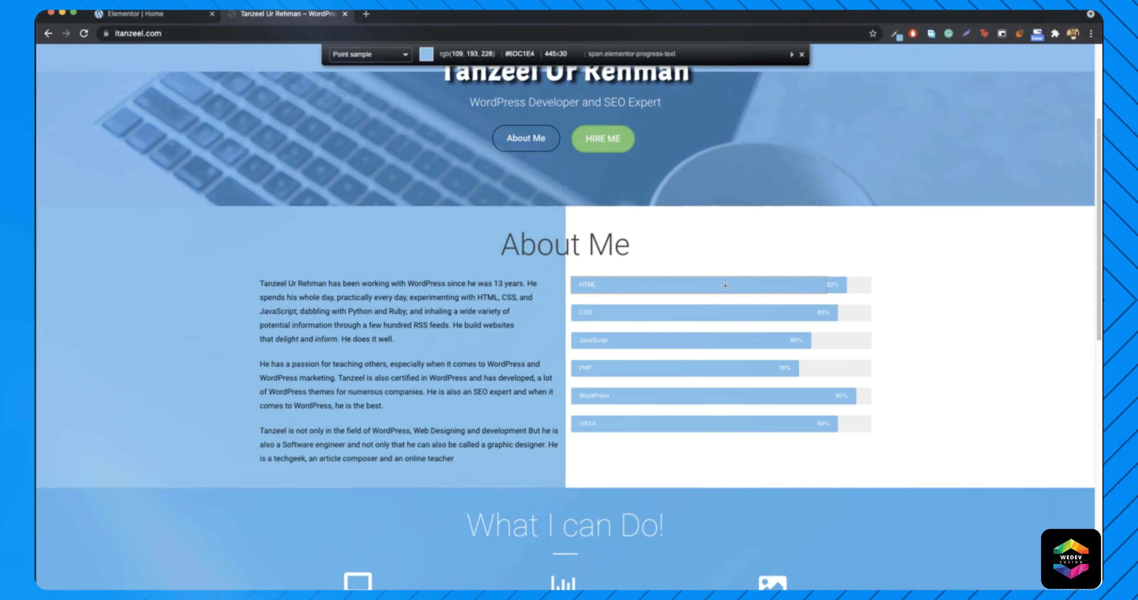
pyautogui.click(133, 14)
pyautogui.click(119, 83)
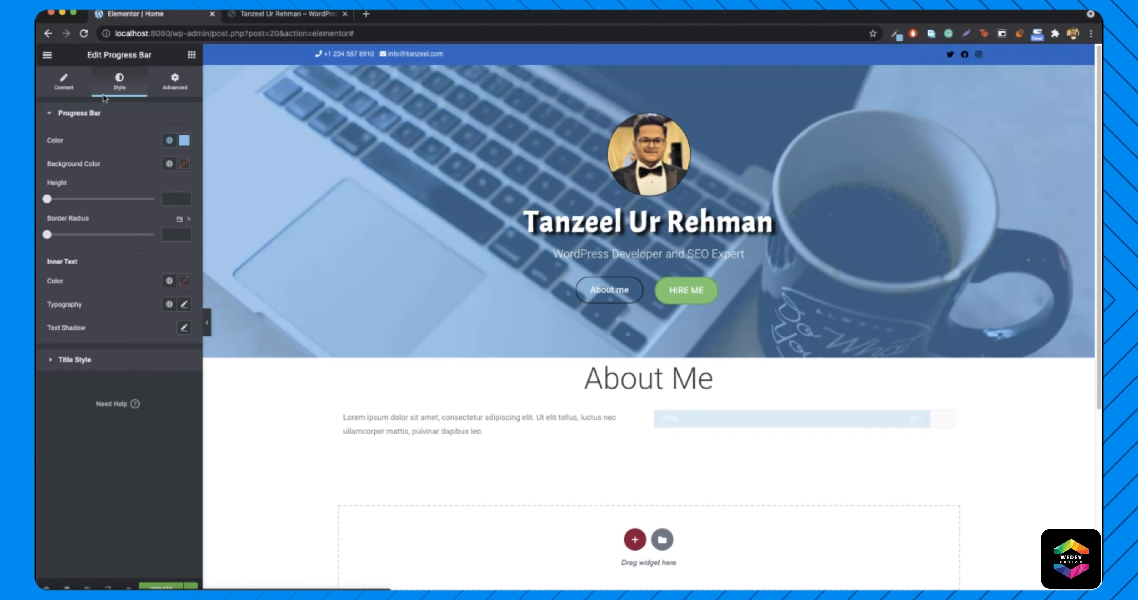
pyautogui.click(185, 141)
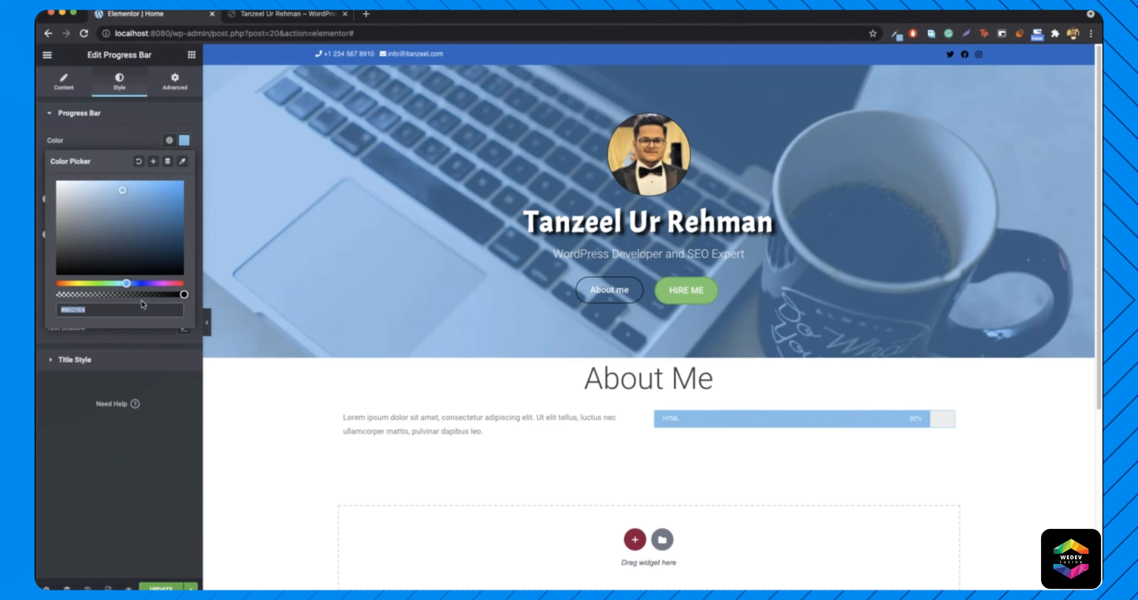
pyautogui.click(185, 140)
# - Duplicate the HTML progress bar five times so the column holds six skill bars
pyautogui.click(192, 55)
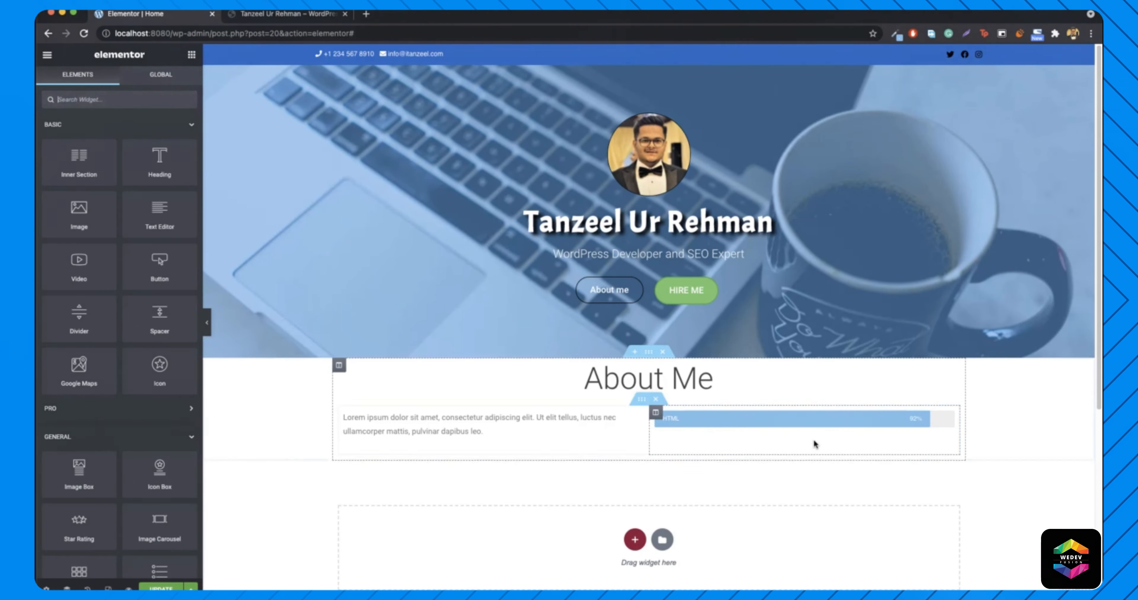
pyautogui.click(256, 14)
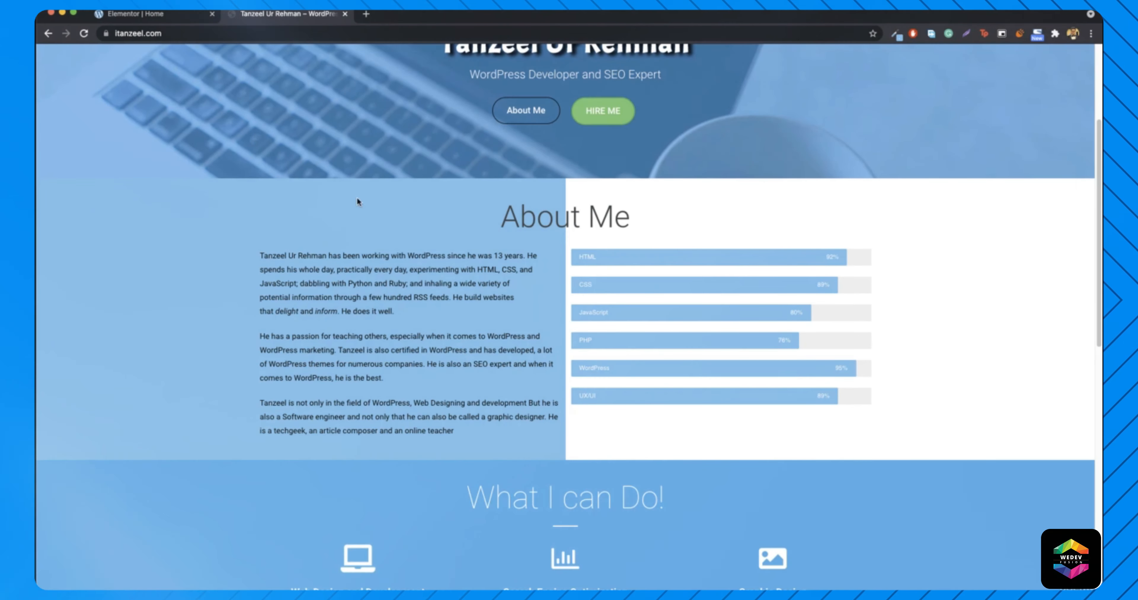
pyautogui.click(159, 14)
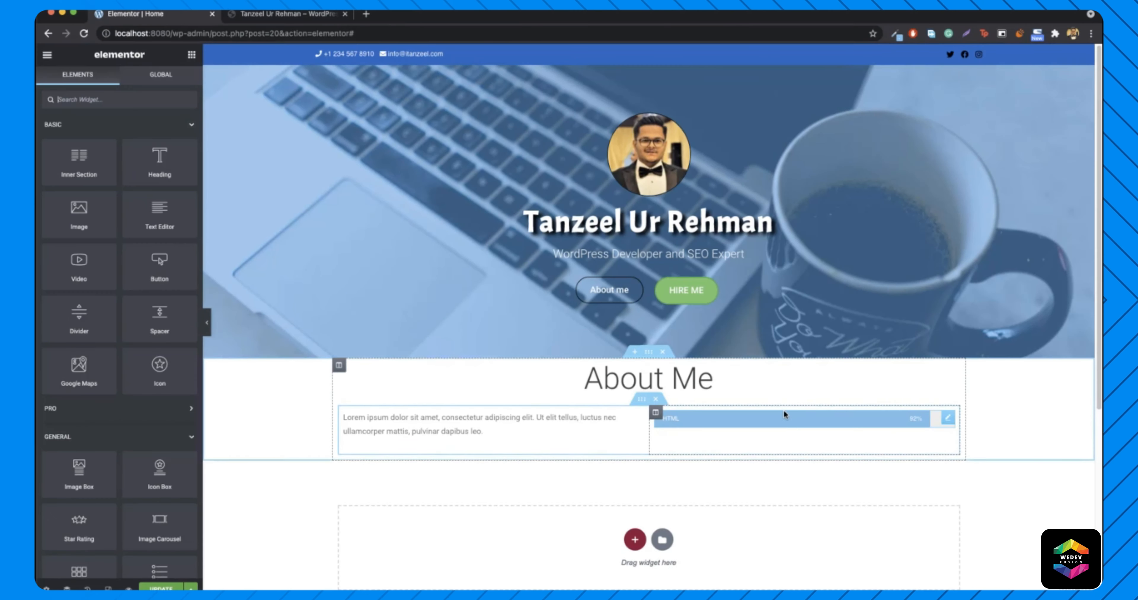
pyautogui.rightClick(789, 424)
pyautogui.click(800, 448)
pyautogui.rightClick(757, 421)
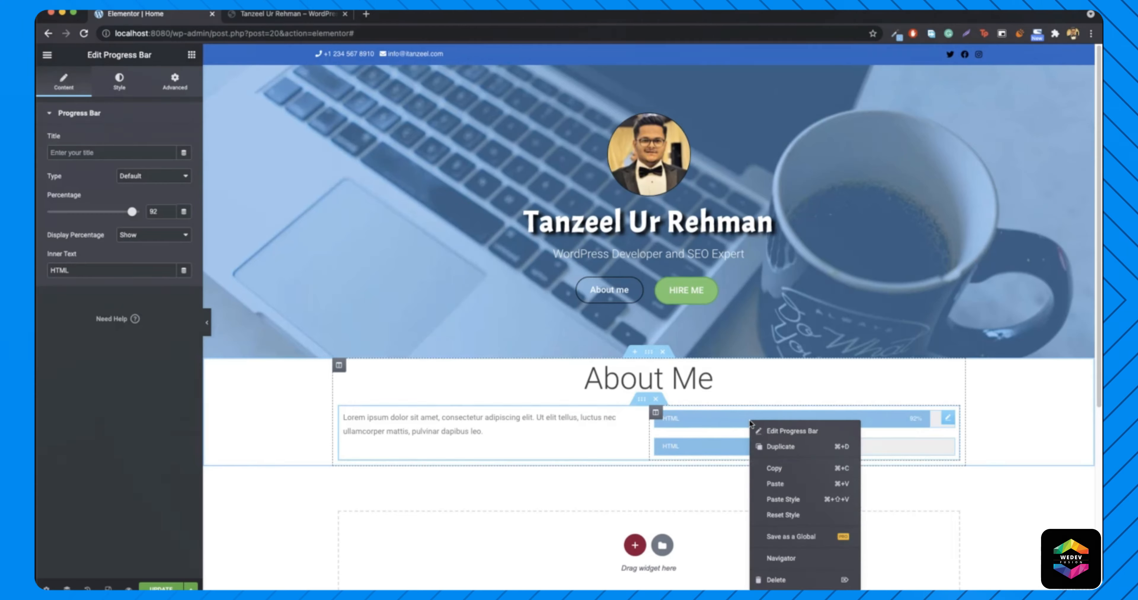
pyautogui.click(791, 445)
pyautogui.rightClick(764, 420)
pyautogui.click(800, 448)
pyautogui.rightClick(771, 422)
pyautogui.click(804, 450)
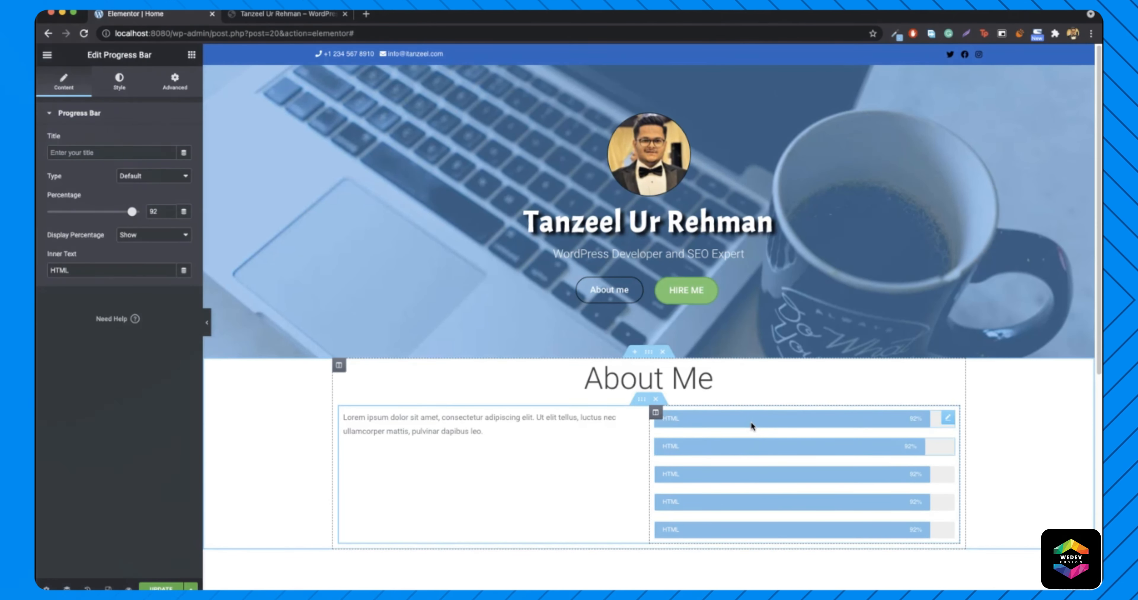
pyautogui.rightClick(751, 421)
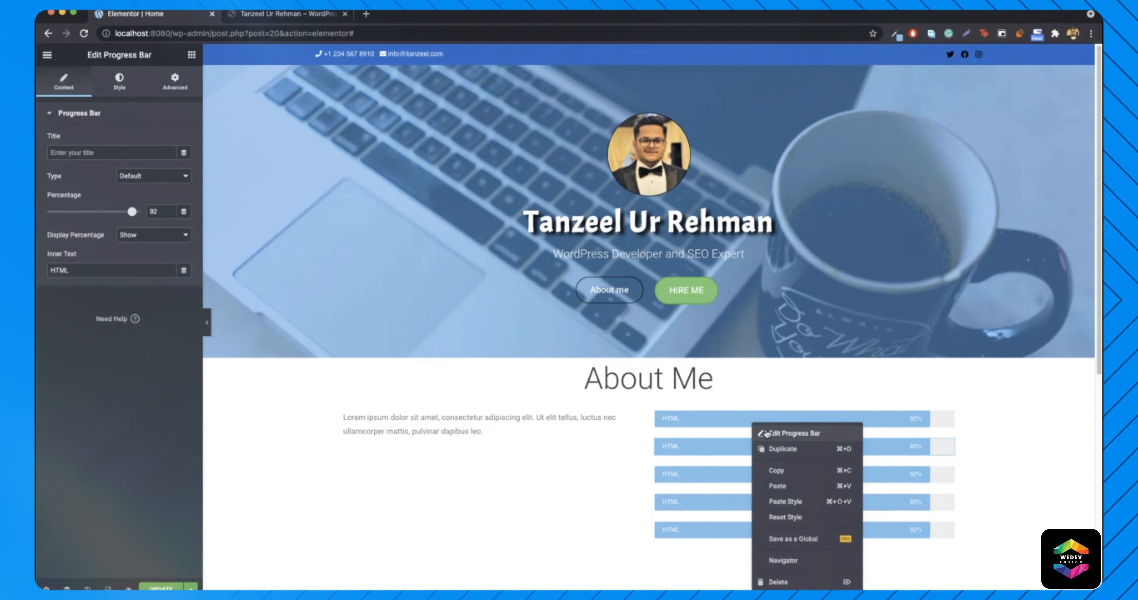
pyautogui.click(788, 448)
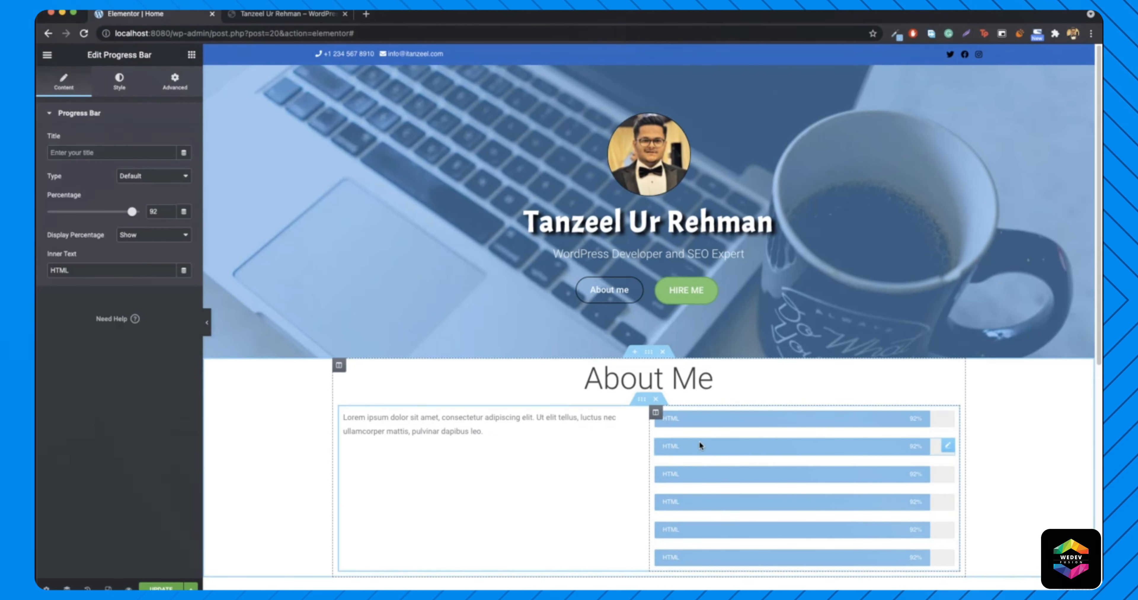
# - Relabel the second and third bars CSS (89%) and Javascript (80%)
pyautogui.doubleClick(60, 270)
pyautogui.write('CSS')
pyautogui.click(169, 214)
pyautogui.click(689, 475)
pyautogui.doubleClick(60, 271)
pyautogui.write('Javascript')
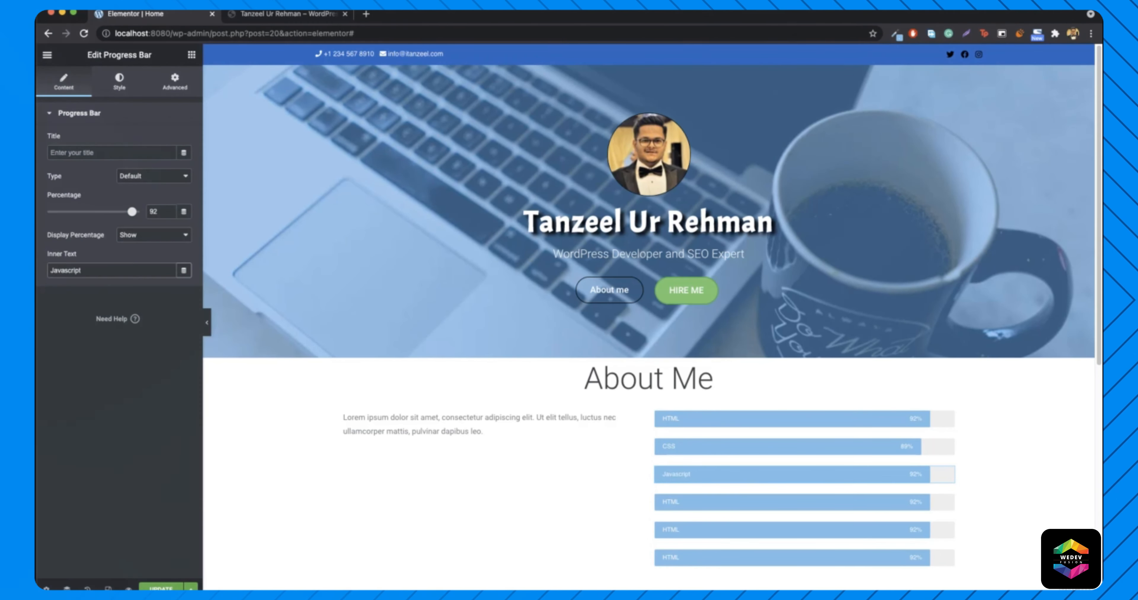
pyautogui.moveTo(135, 214); pyautogui.dragTo(125, 215)
# - Relabel the fourth bar PHP at 76% and the fifth bar WordPress with a new percentage
pyautogui.click(689, 501)
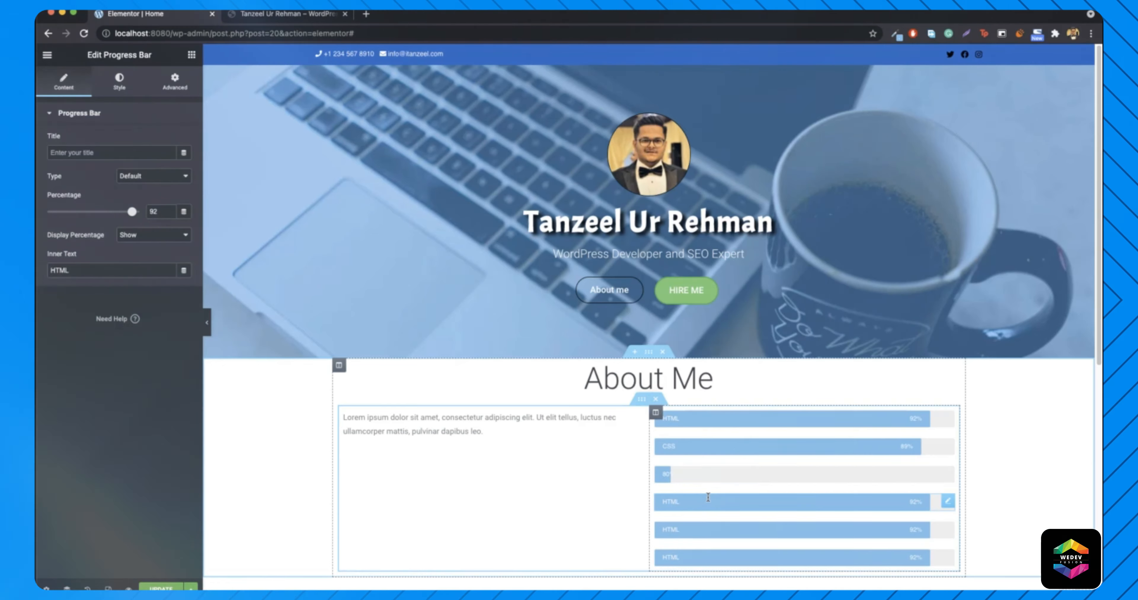
pyautogui.doubleClick(60, 271)
pyautogui.write('PHP')
pyautogui.doubleClick(154, 212)
pyautogui.write('76')
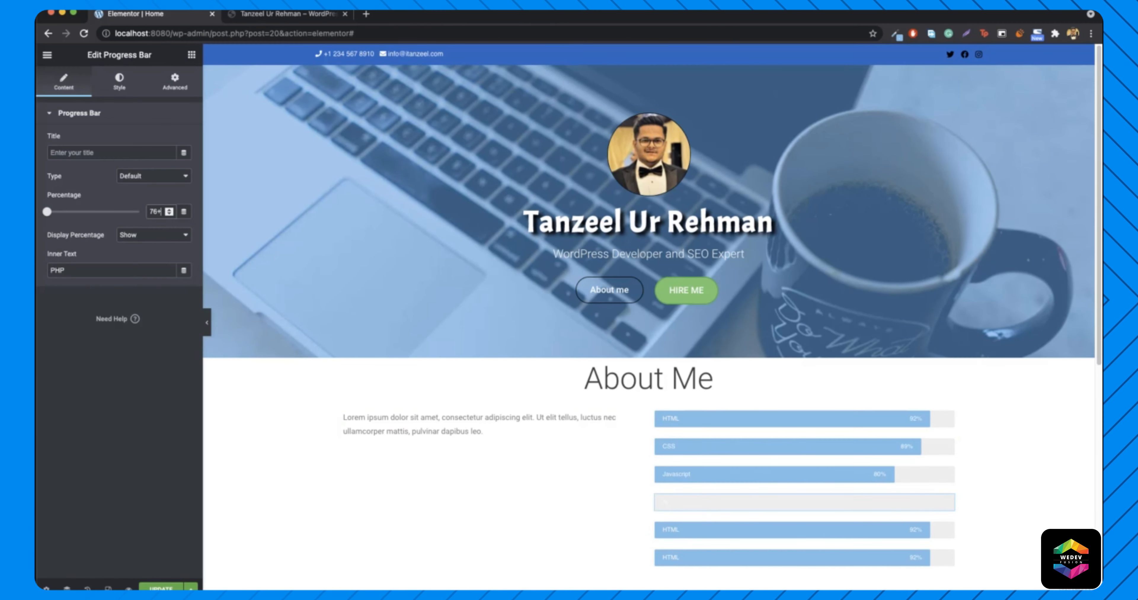
pyautogui.click(719, 528)
pyautogui.doubleClick(60, 271)
pyautogui.write('WordPress')
pyautogui.doubleClick(154, 211)
pyautogui.write('85')
# - Label the sixth bar UX/UI and set its percentage to 89
pyautogui.click(693, 556)
pyautogui.write('UX/UI')
pyautogui.doubleClick(153, 212)
pyautogui.write('89')
pyautogui.click(69, 271)
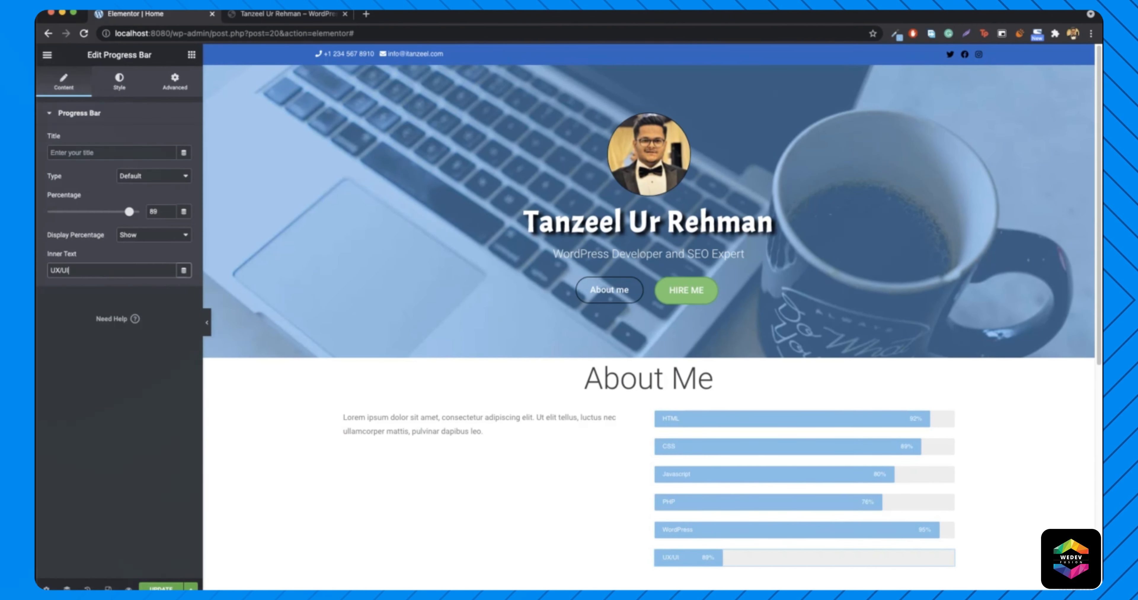
pyautogui.scroll(-3, 390, 444)
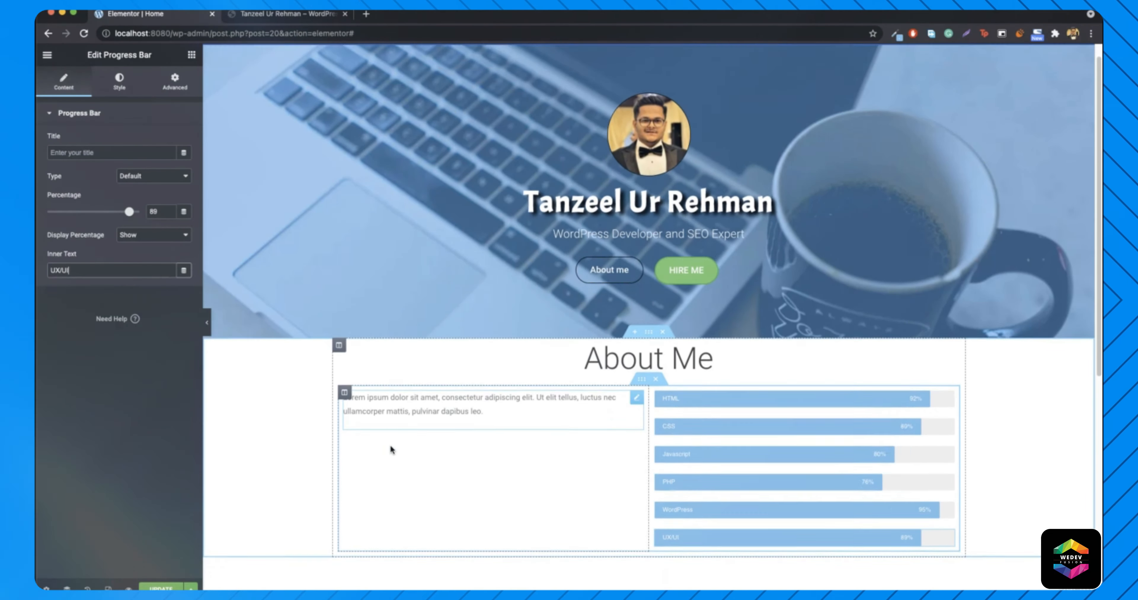
# - Replace the placeholder text with the biography paragraphs copied from the live site
pyautogui.click(287, 14)
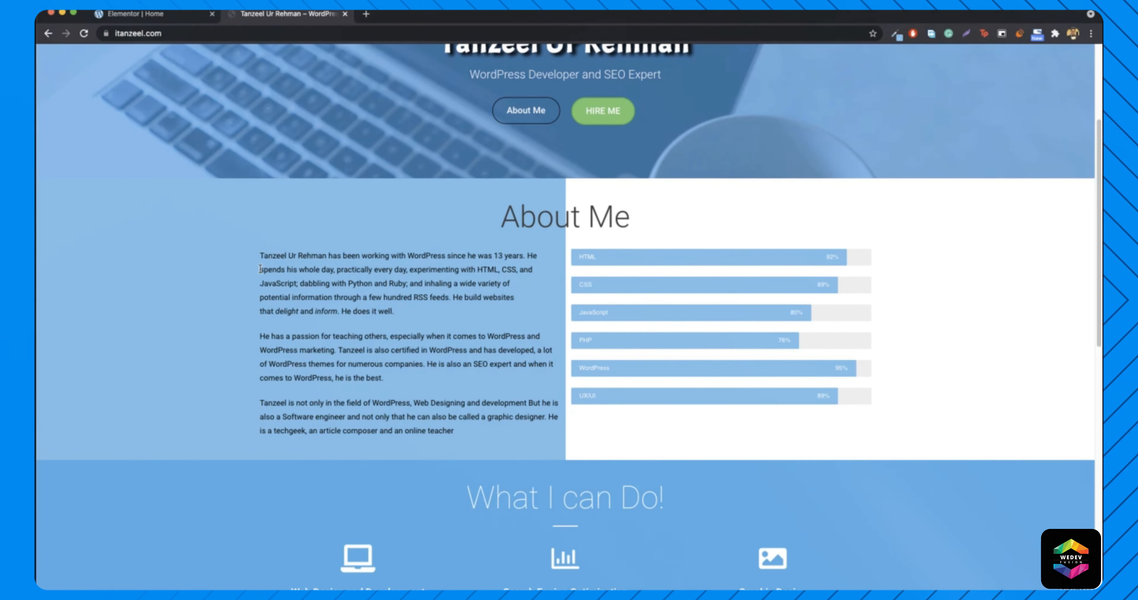
pyautogui.moveTo(260, 257); pyautogui.dragTo(461, 458)
pyautogui.press('super+c')
pyautogui.click(461, 458)
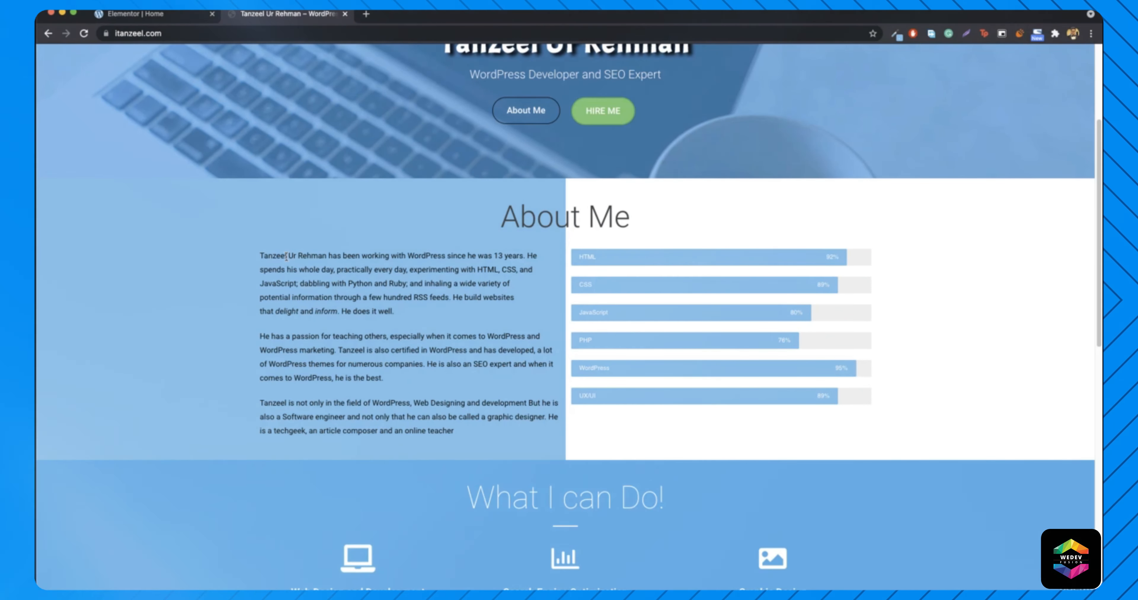
pyautogui.click(174, 19)
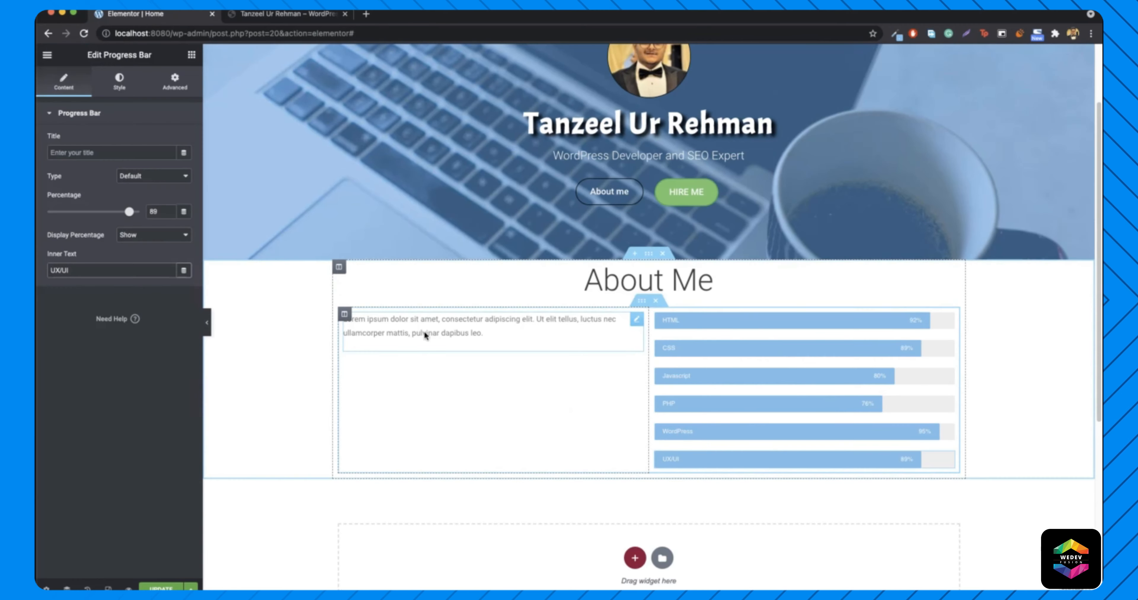
pyautogui.click(442, 329)
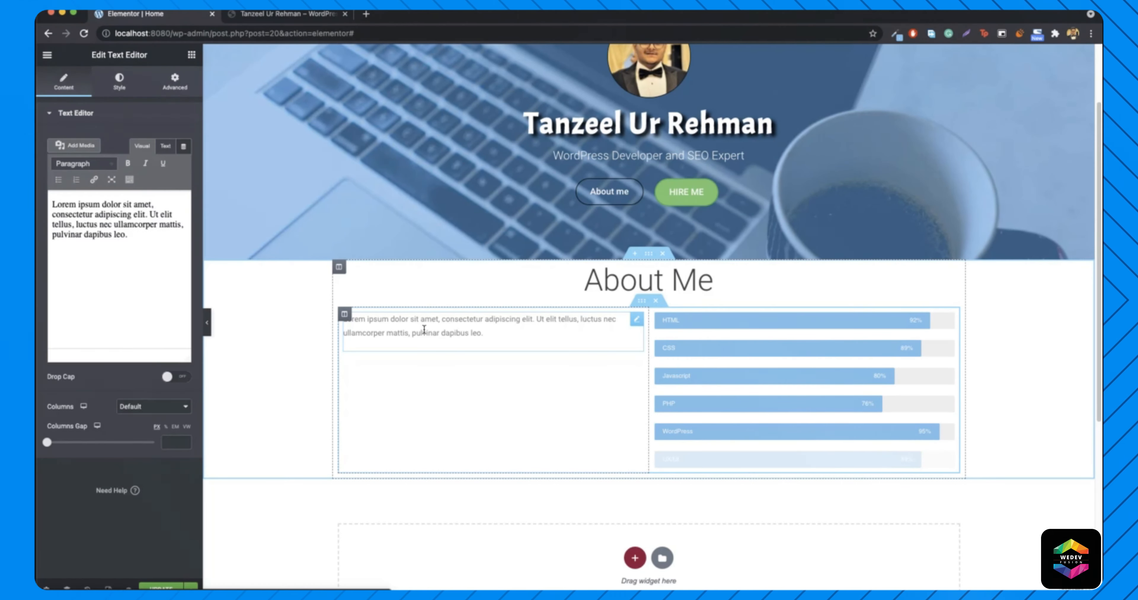
pyautogui.press('super+a')
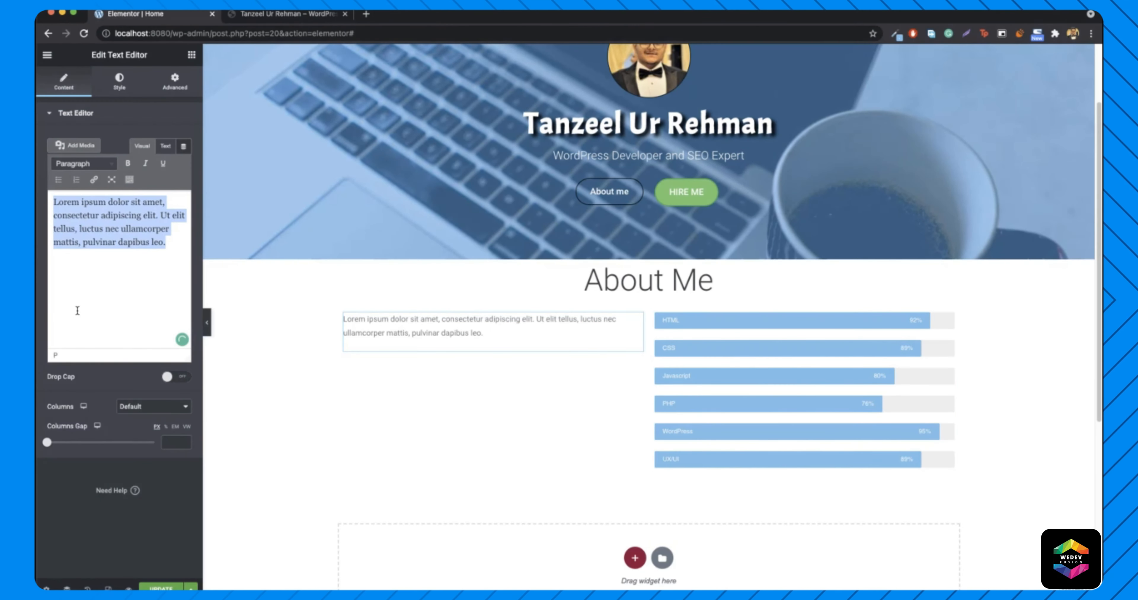
pyautogui.press('super+v')
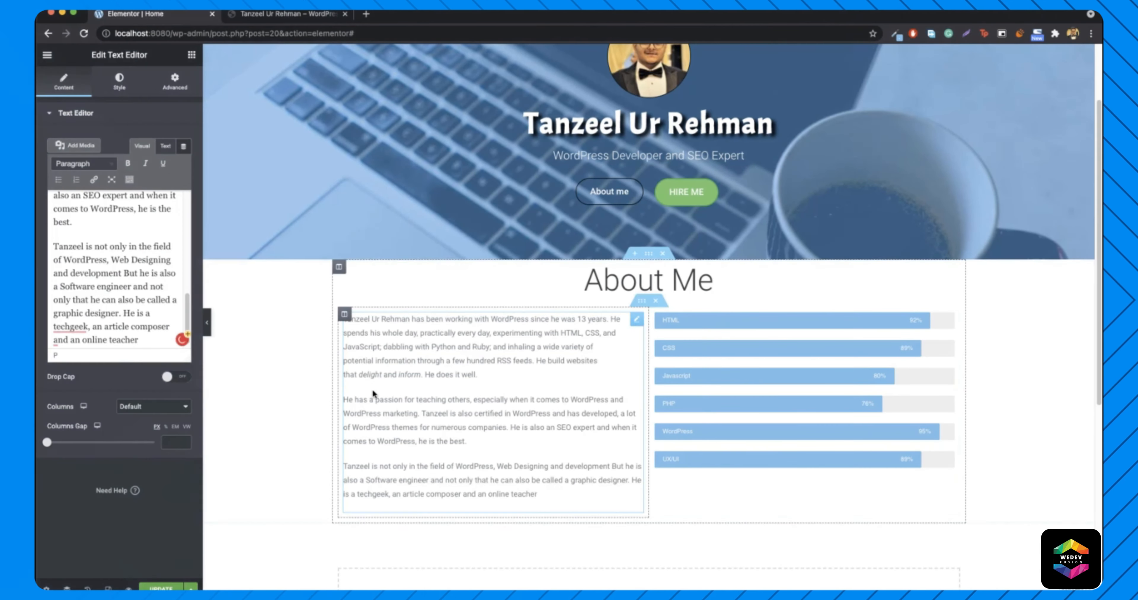
# - Make the biography text black (#000000) and compare the preview with the live site
pyautogui.click(119, 83)
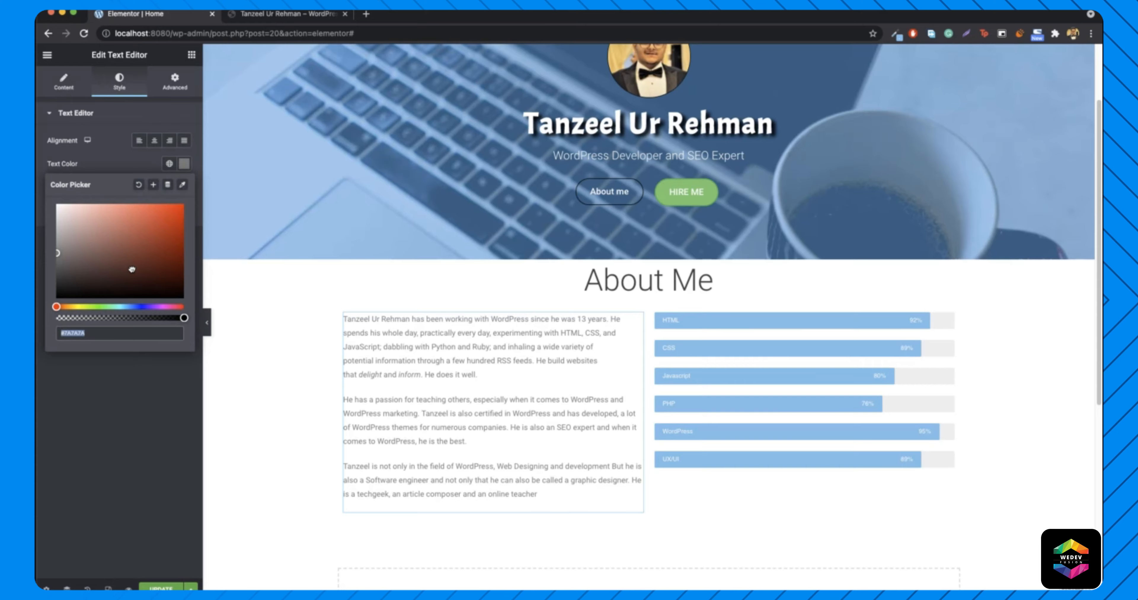
pyautogui.write('#000000')
pyautogui.click(210, 331)
pyautogui.click(210, 331)
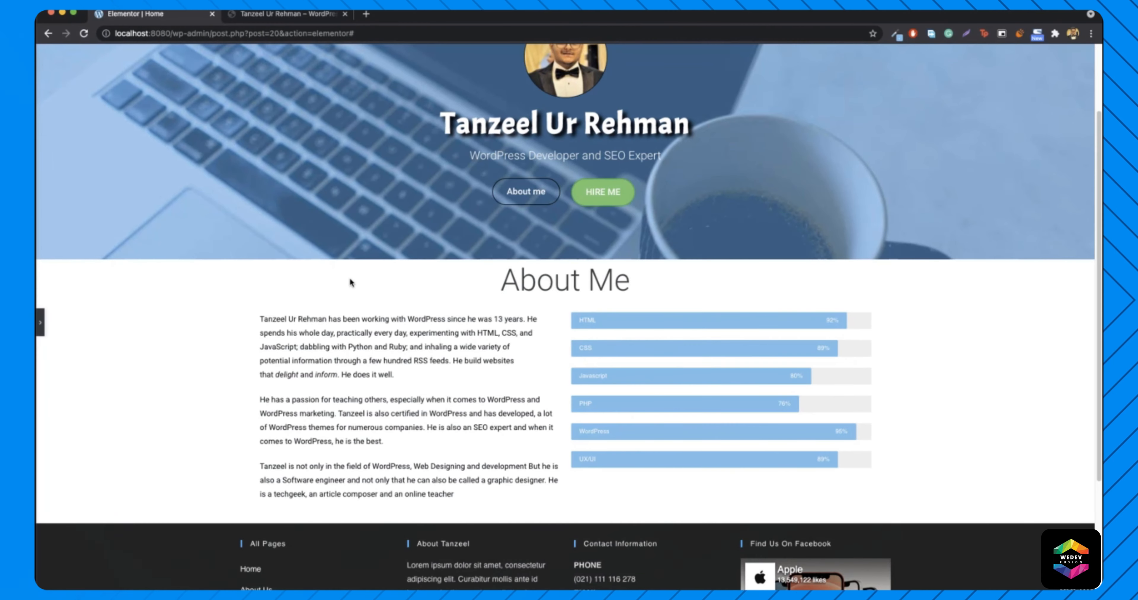
pyautogui.click(280, 15)
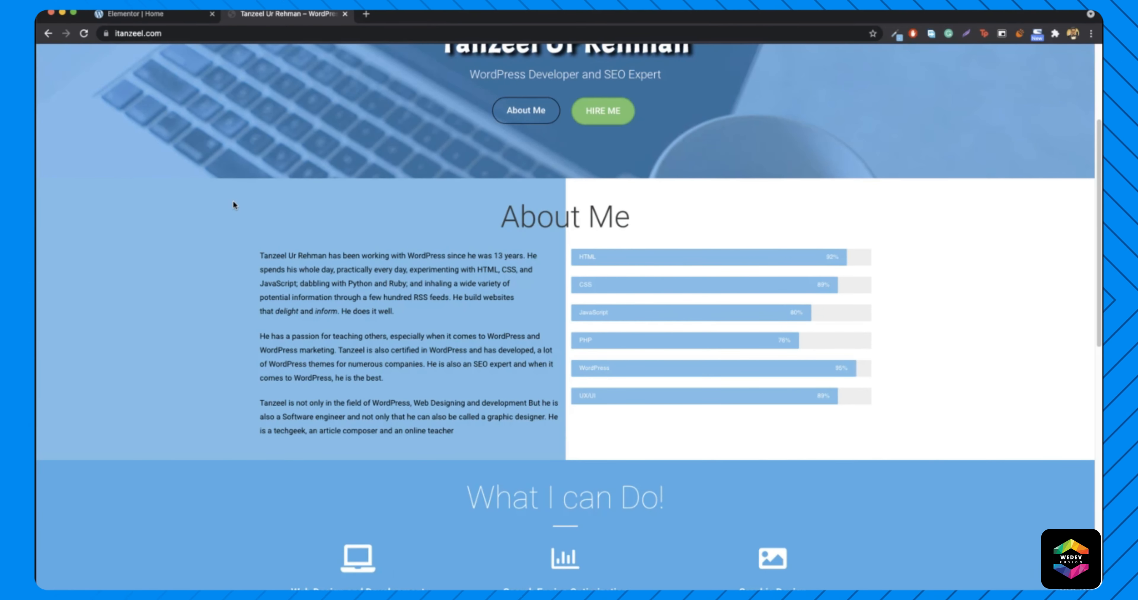
pyautogui.click(142, 14)
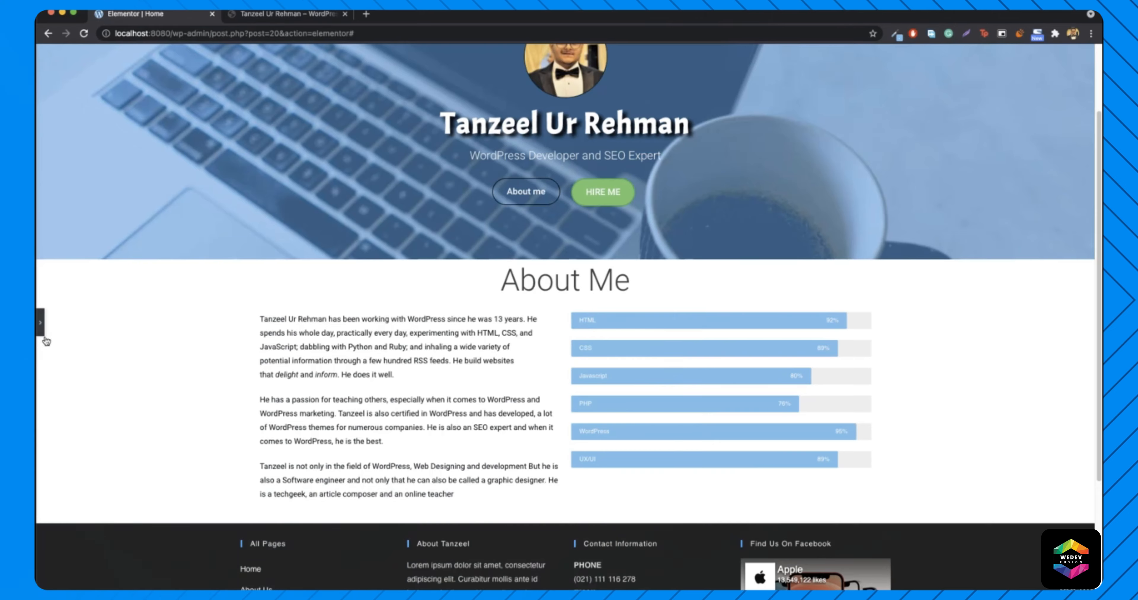
pyautogui.click(42, 327)
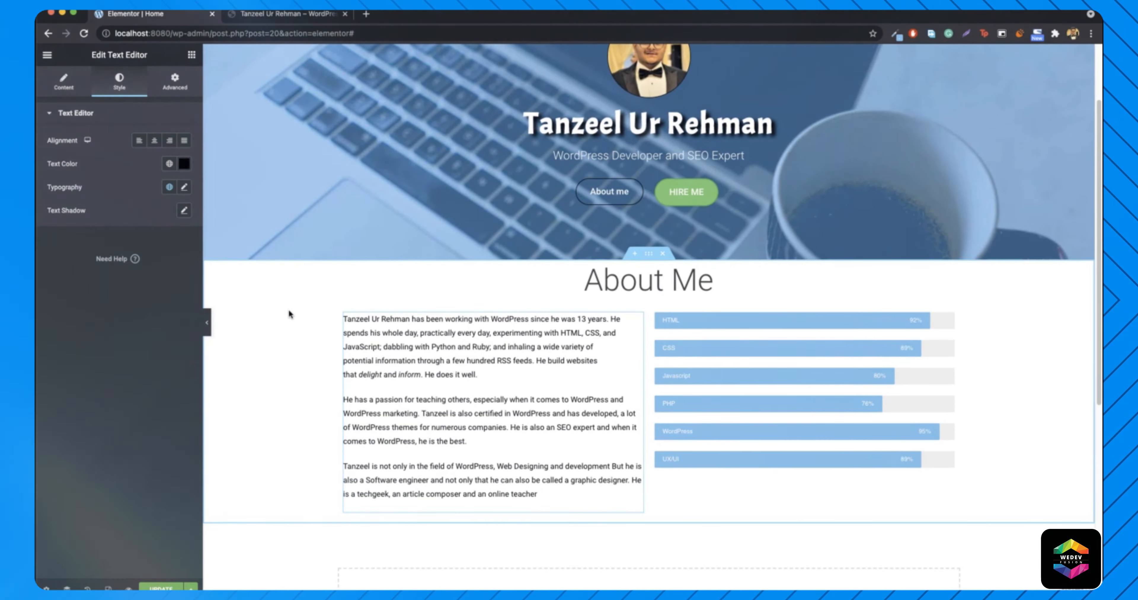
# - Switch the About Me section's background type to Gradient
pyautogui.rightClick(279, 315)
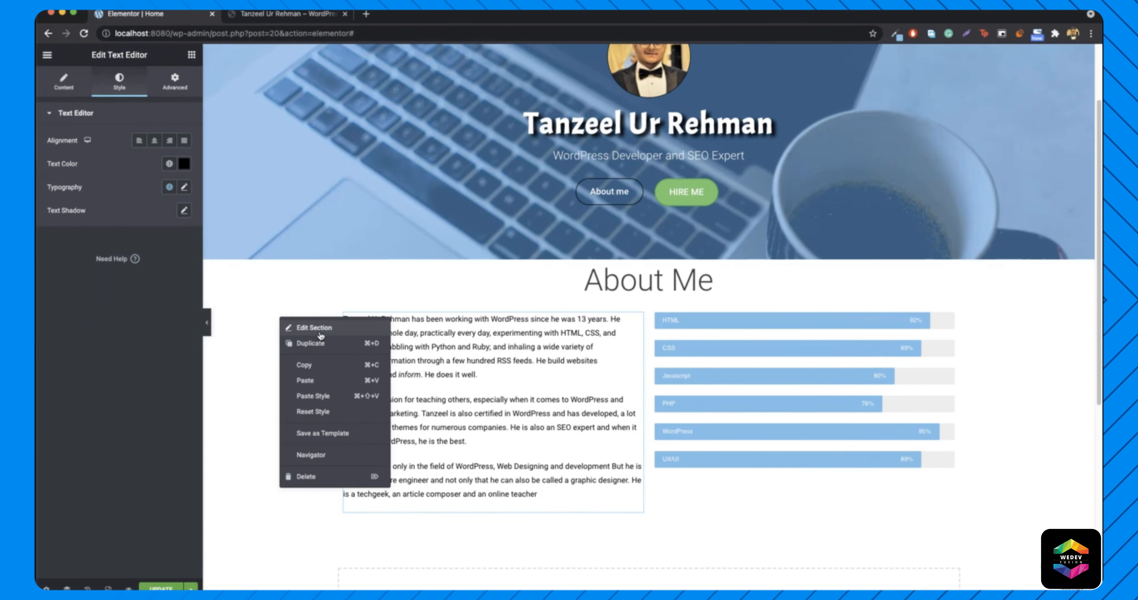
pyautogui.click(314, 328)
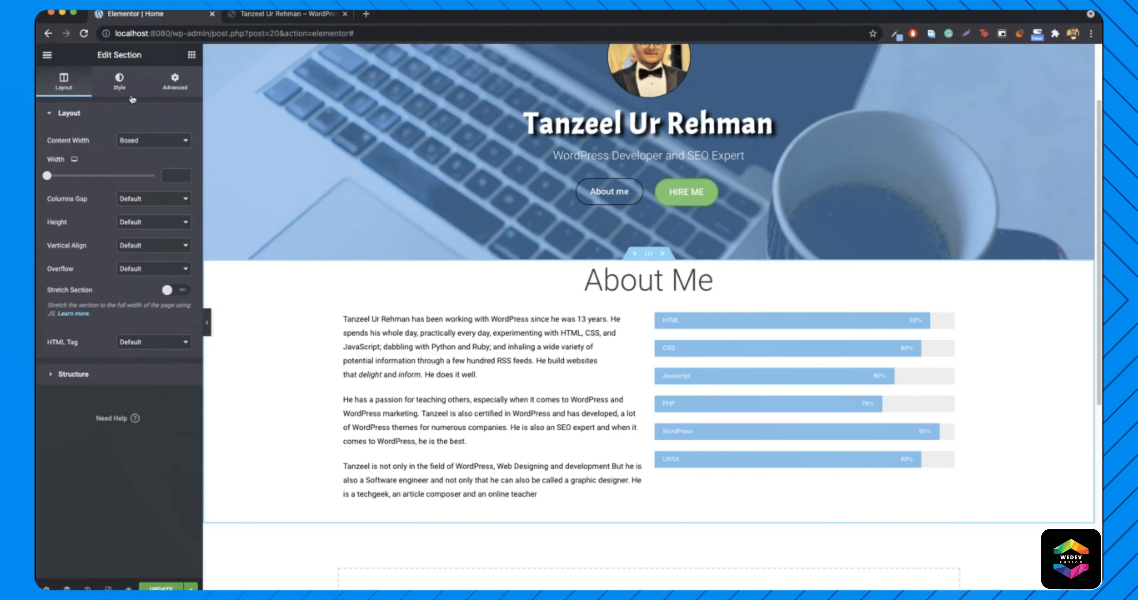
pyautogui.click(120, 80)
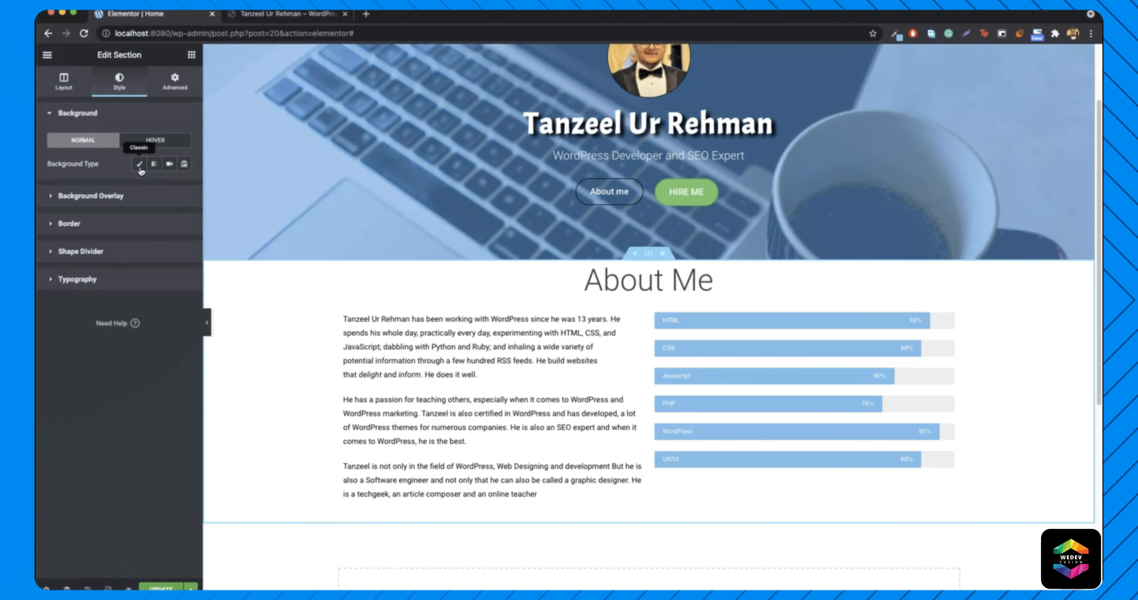
pyautogui.click(153, 164)
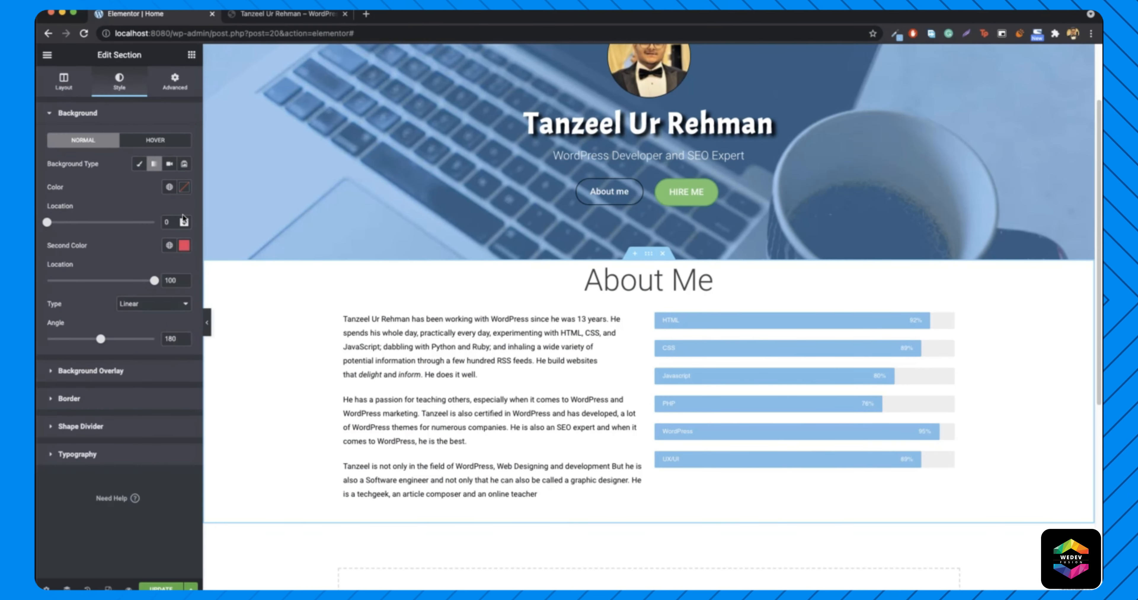
# - Set the gradient colours to #6FC1E4 sampled from the live site and white #FFFFFF
pyautogui.click(303, 13)
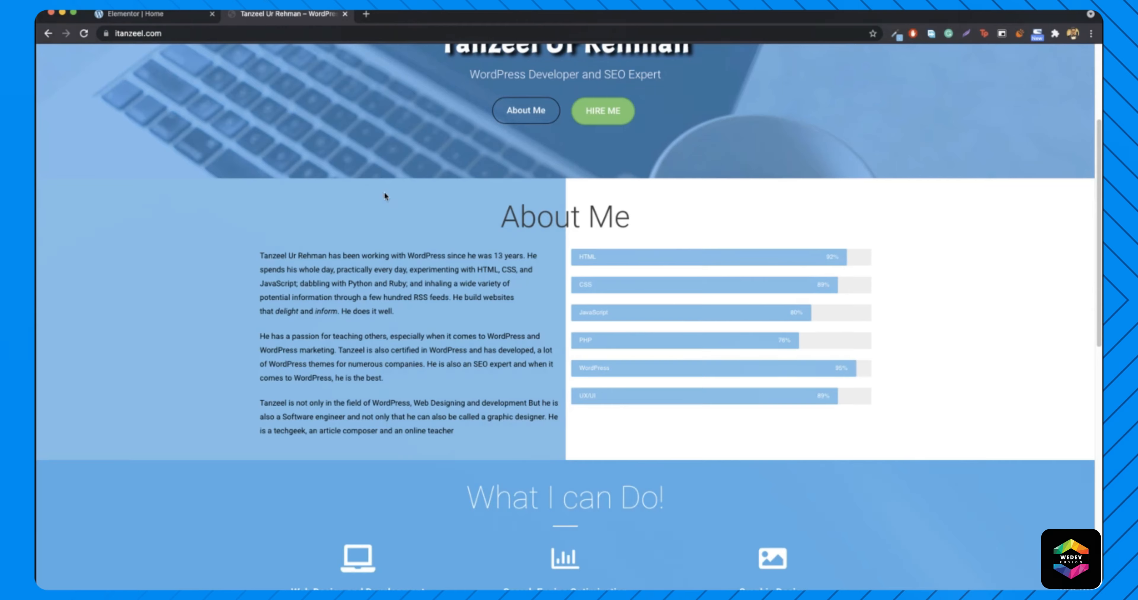
pyautogui.click(895, 34)
pyautogui.click(852, 56)
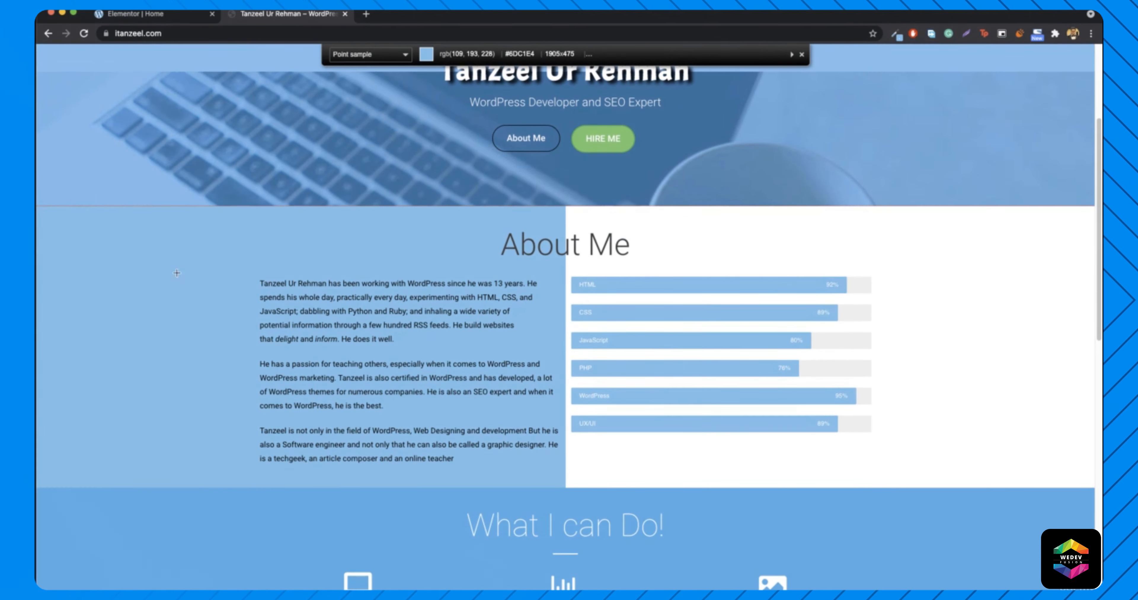
pyautogui.click(134, 13)
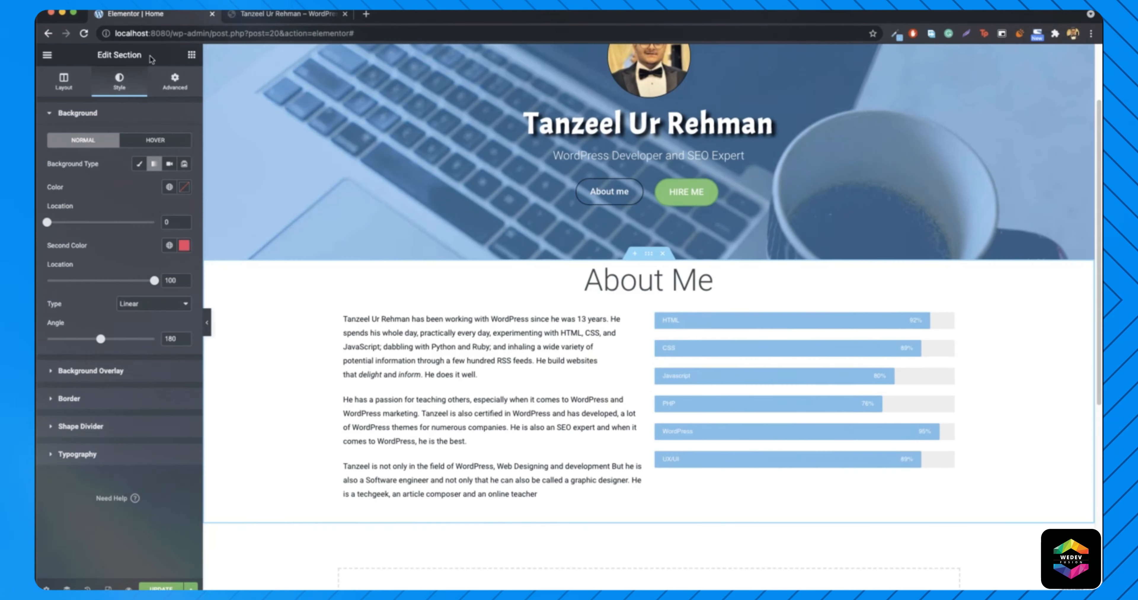
pyautogui.click(184, 187)
pyautogui.write('#6FC1E4')
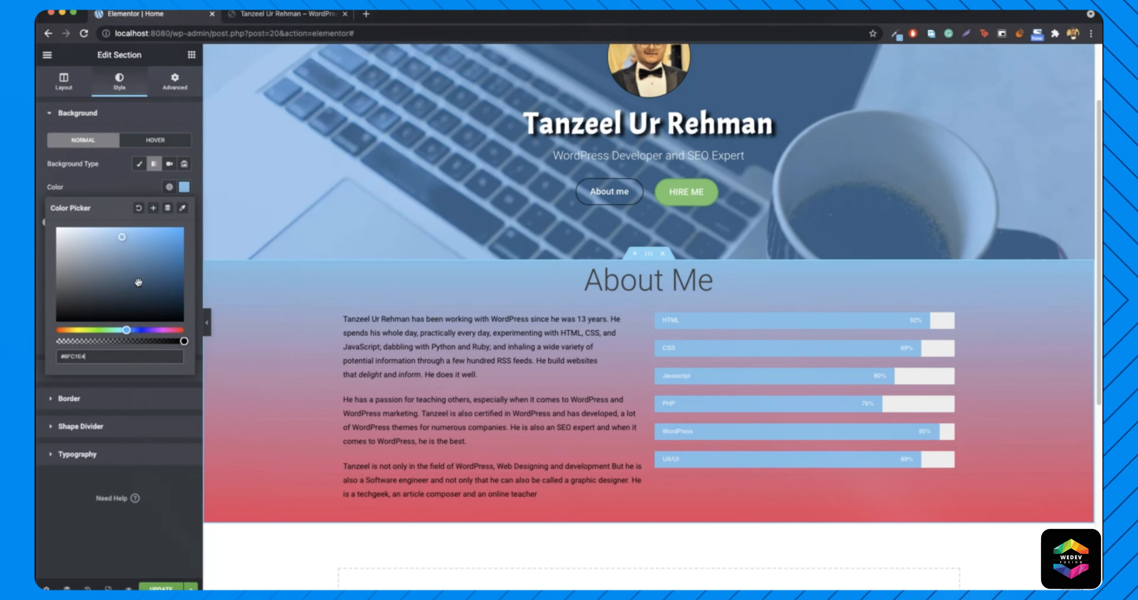
pyautogui.click(185, 187)
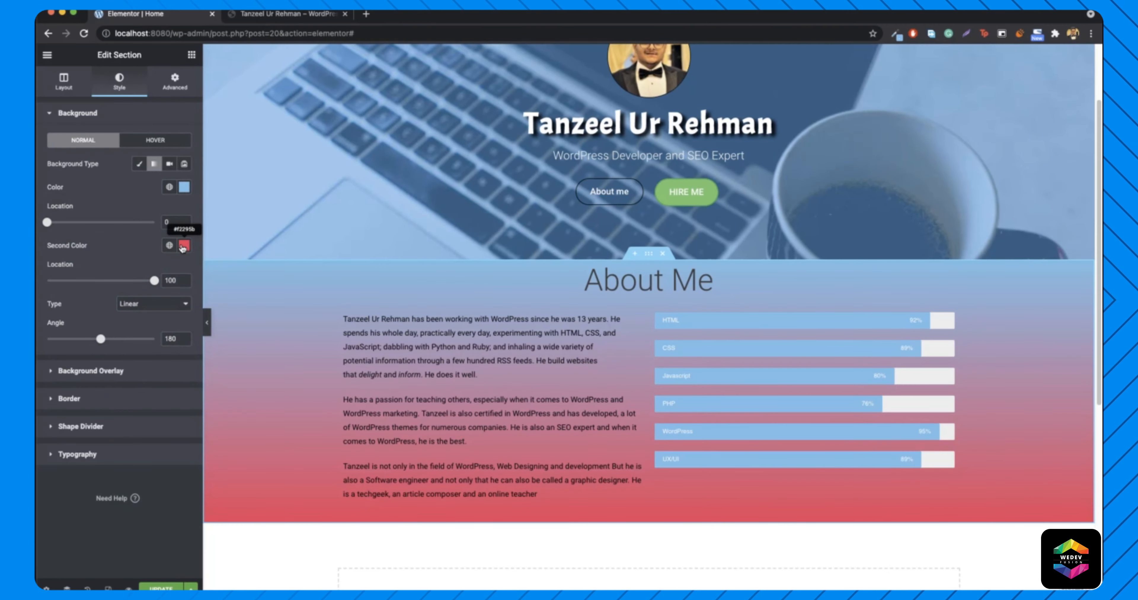
pyautogui.click(183, 246)
pyautogui.write('#FFFFFF')
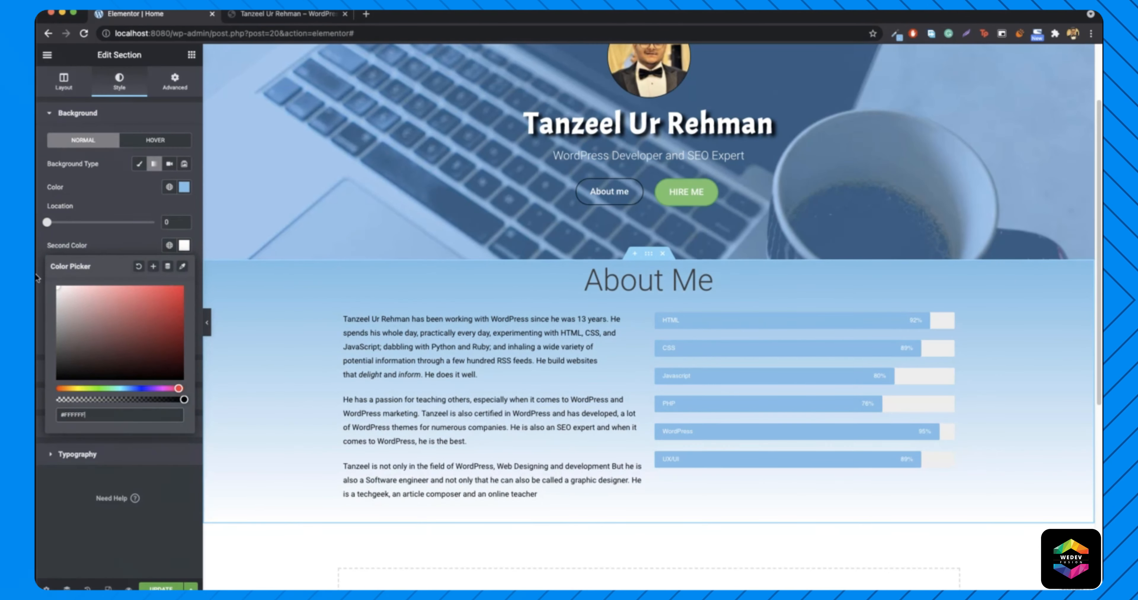
pyautogui.click(184, 246)
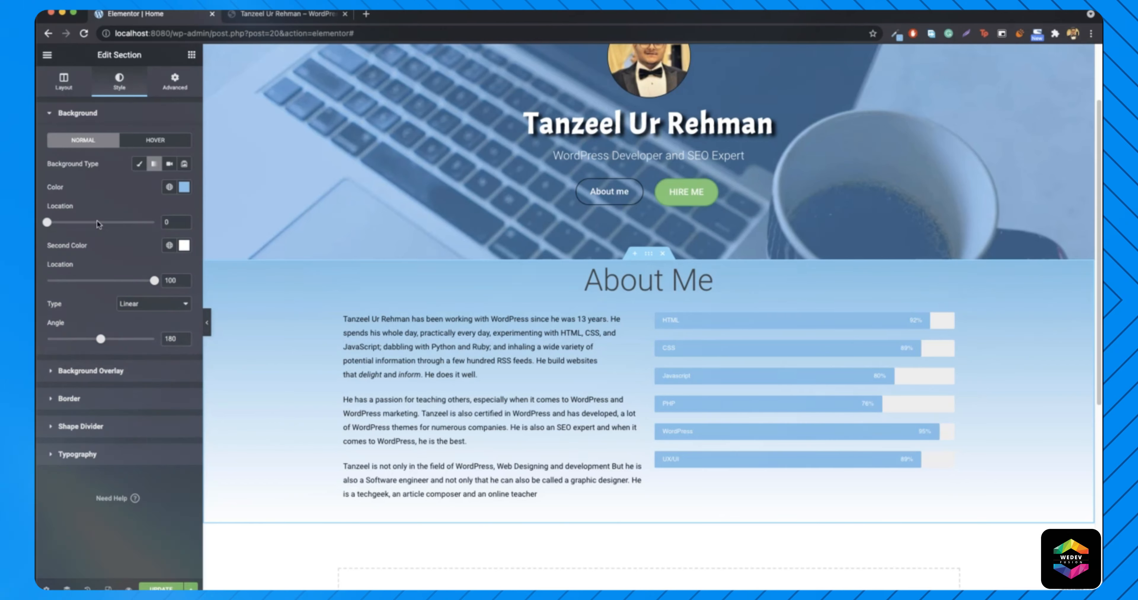
# - Set both gradient stop locations to 50 and the gradient angle to 90° for a hard split
pyautogui.moveTo(47, 226); pyautogui.dragTo(105, 224)
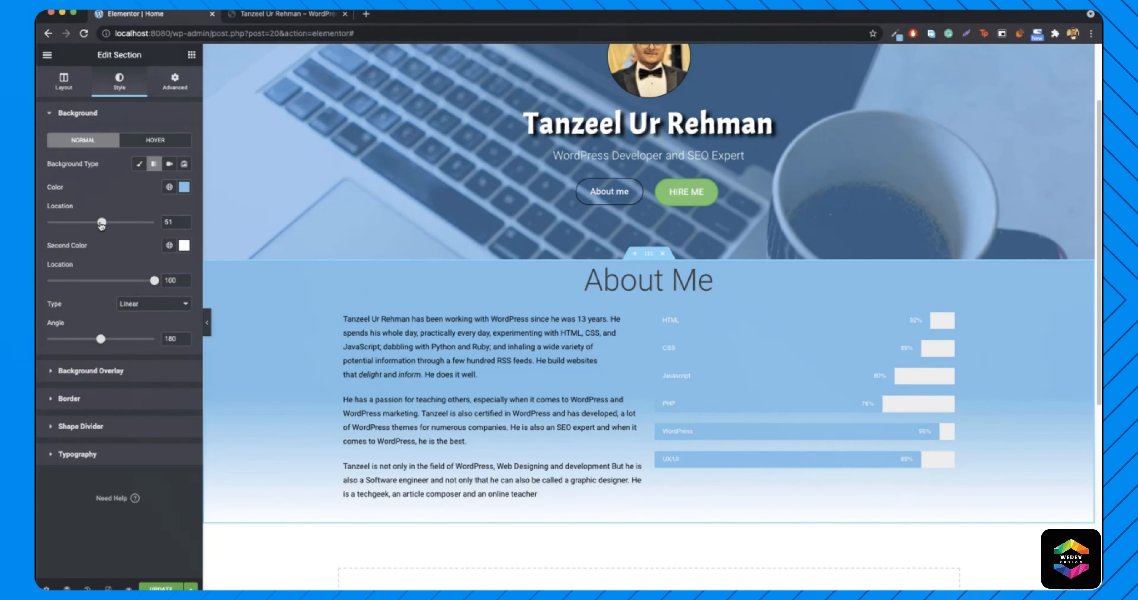
pyautogui.moveTo(154, 281); pyautogui.dragTo(103, 294)
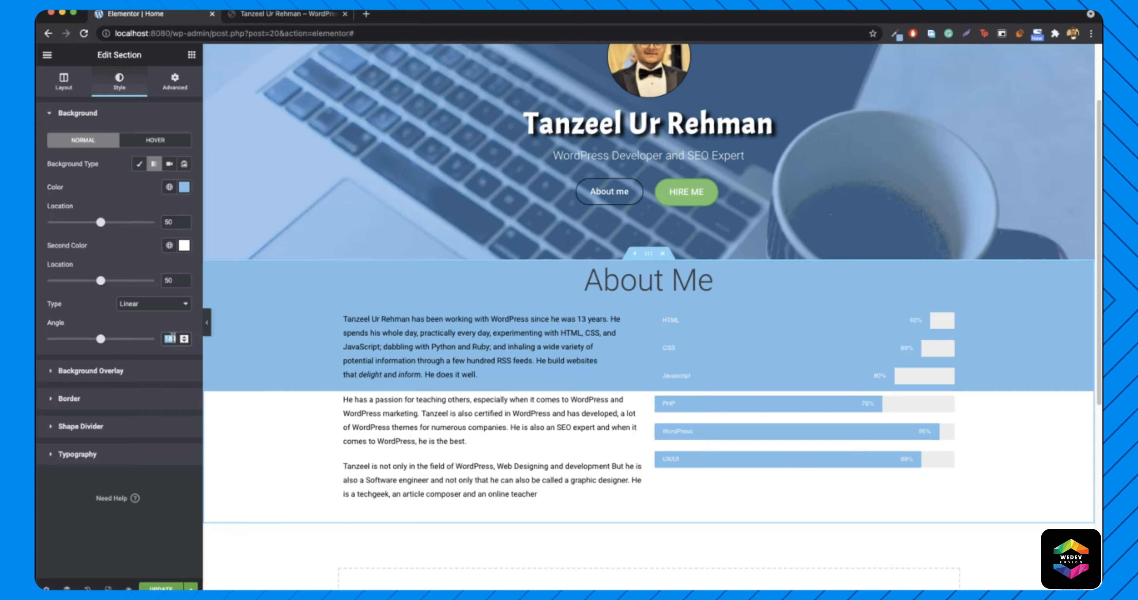
pyautogui.write('90')
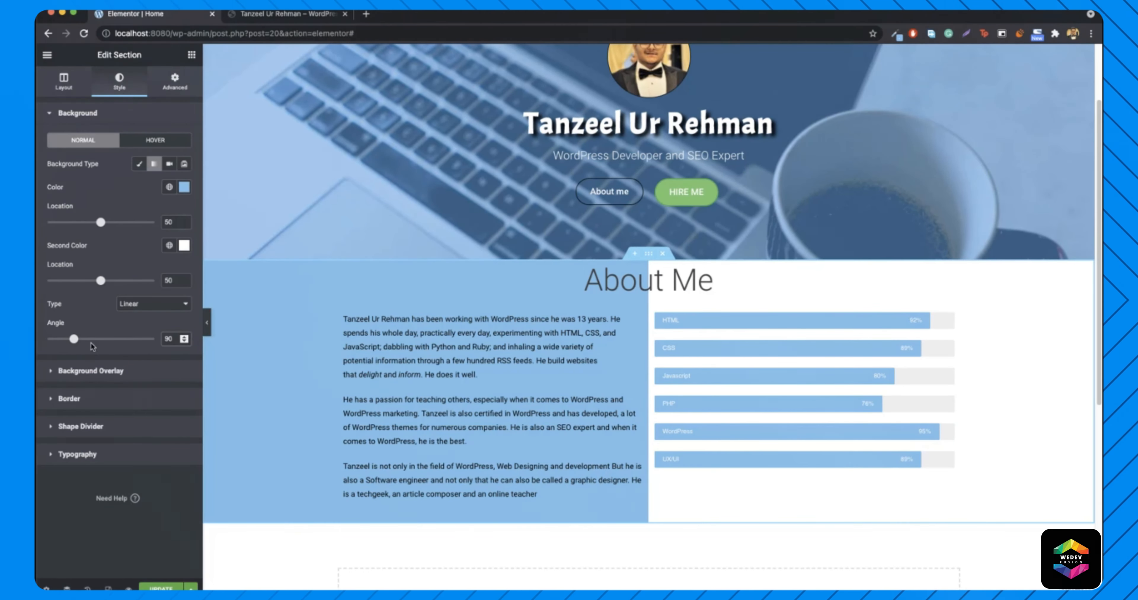
pyautogui.doubleClick(169, 339)
pyautogui.write('180')
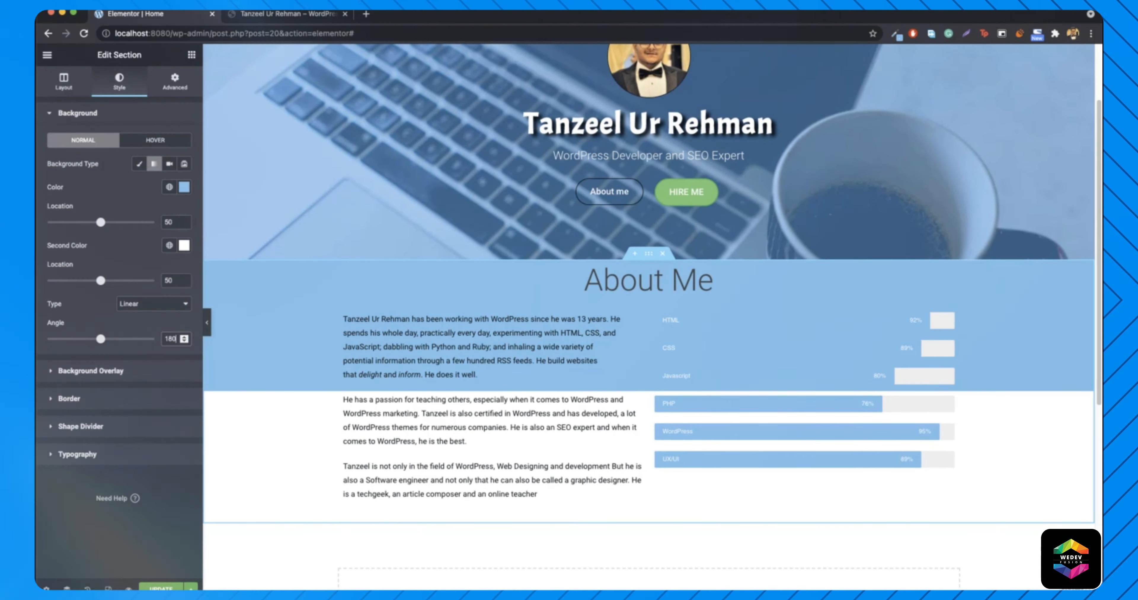
pyautogui.moveTo(100, 339); pyautogui.dragTo(127, 342)
pyautogui.doubleClick(168, 340)
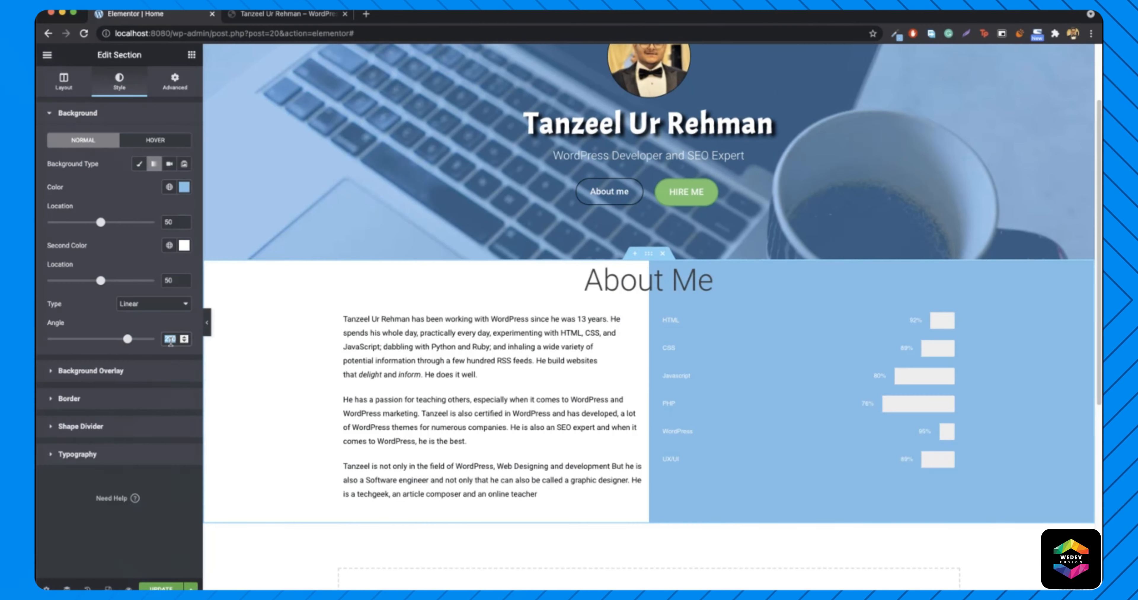
pyautogui.write('90')
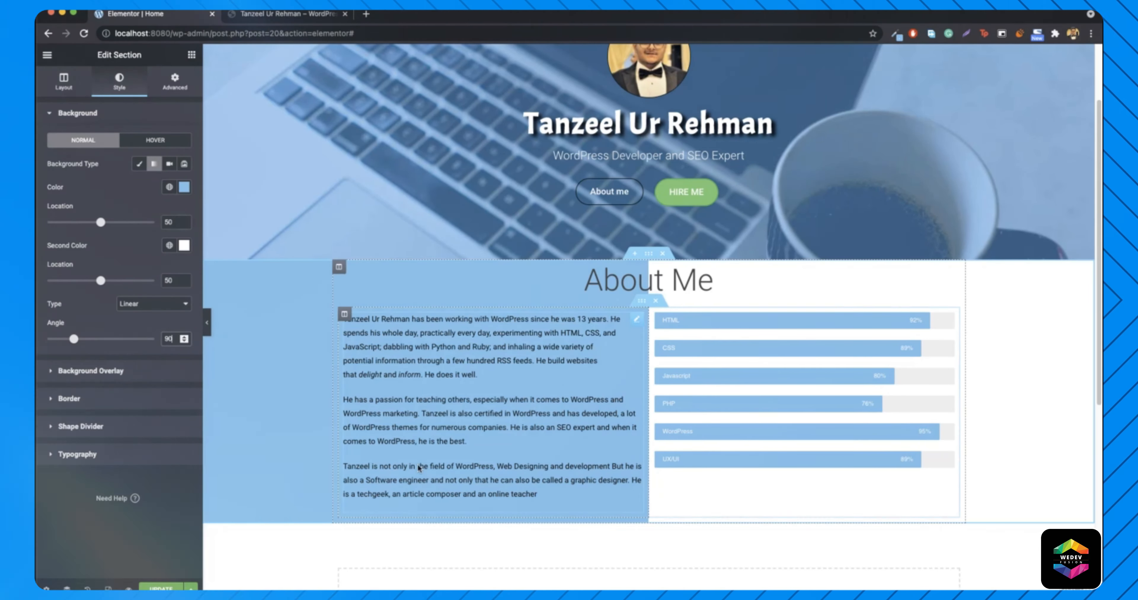
# - Compare the split About Me layout with the live site, then reopen the section's settings
pyautogui.click(207, 329)
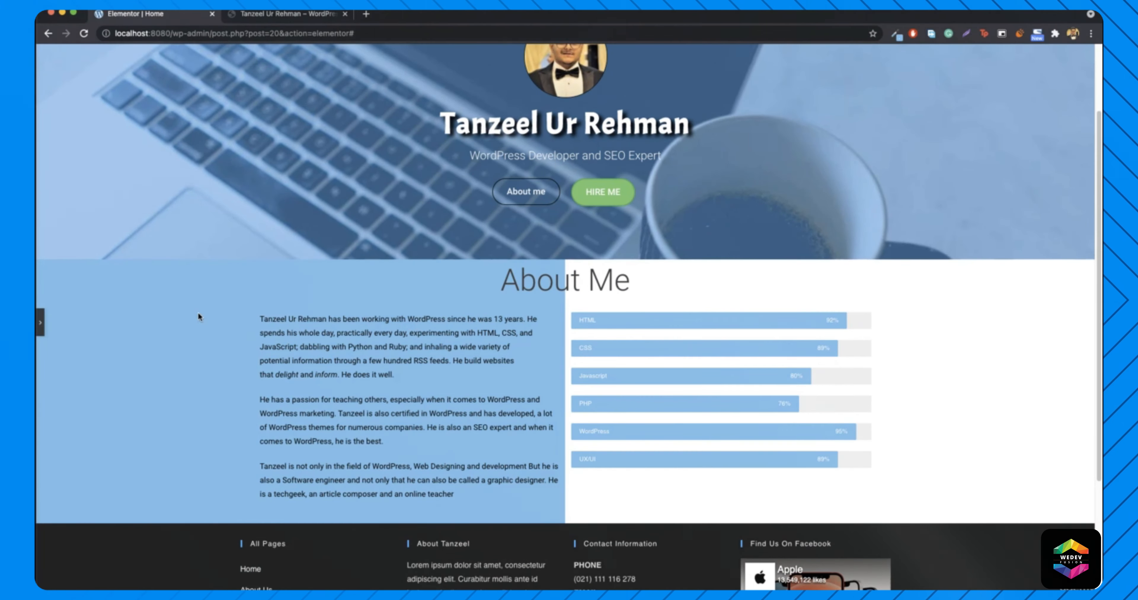
pyautogui.click(258, 16)
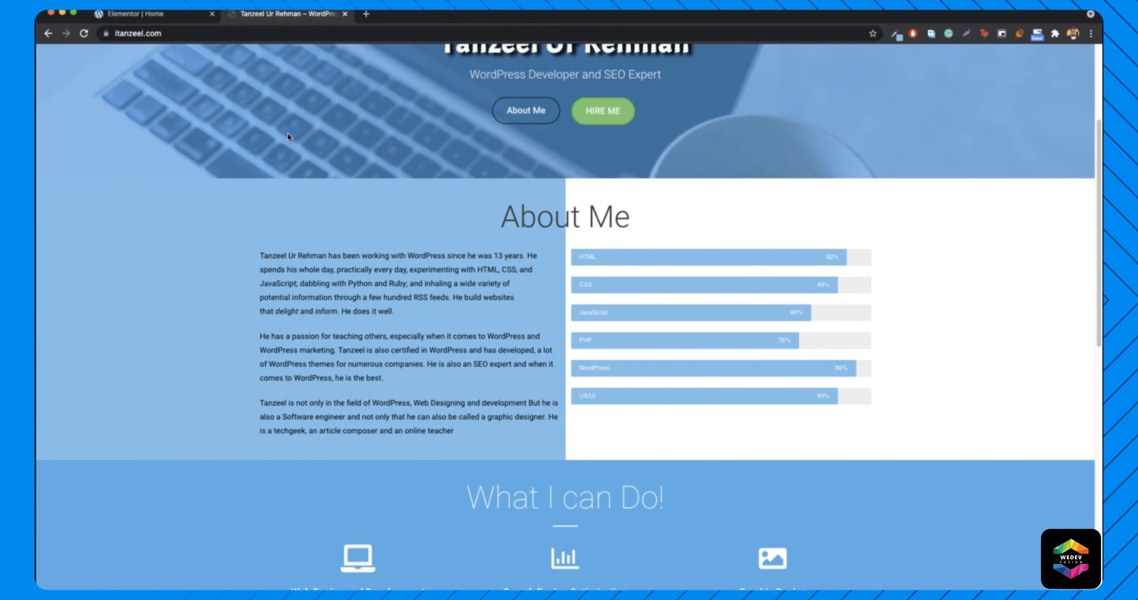
pyautogui.click(152, 16)
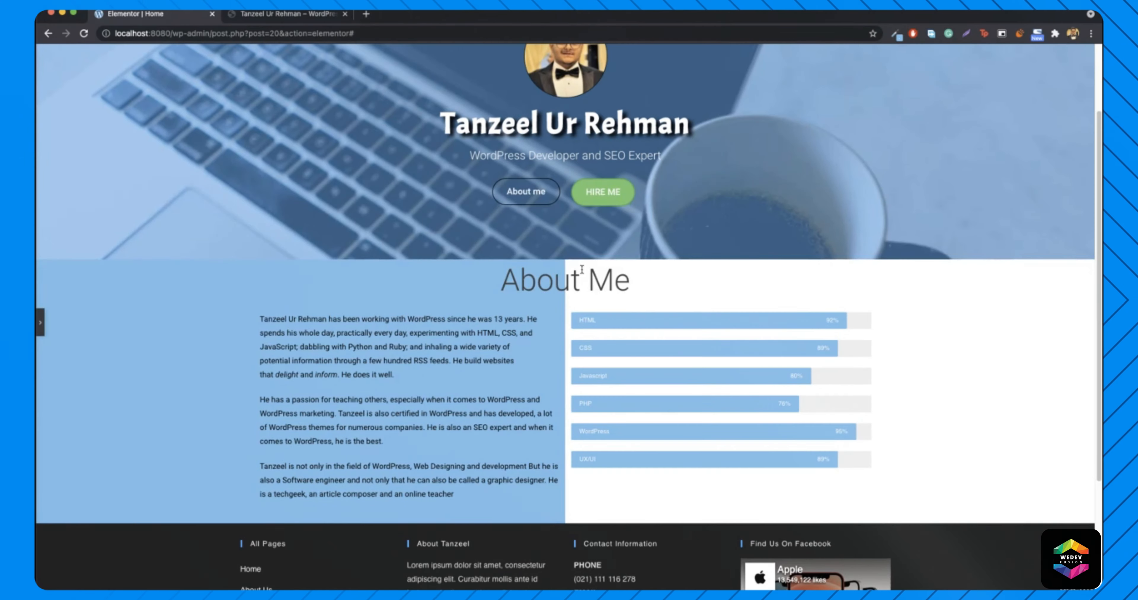
pyautogui.click(39, 323)
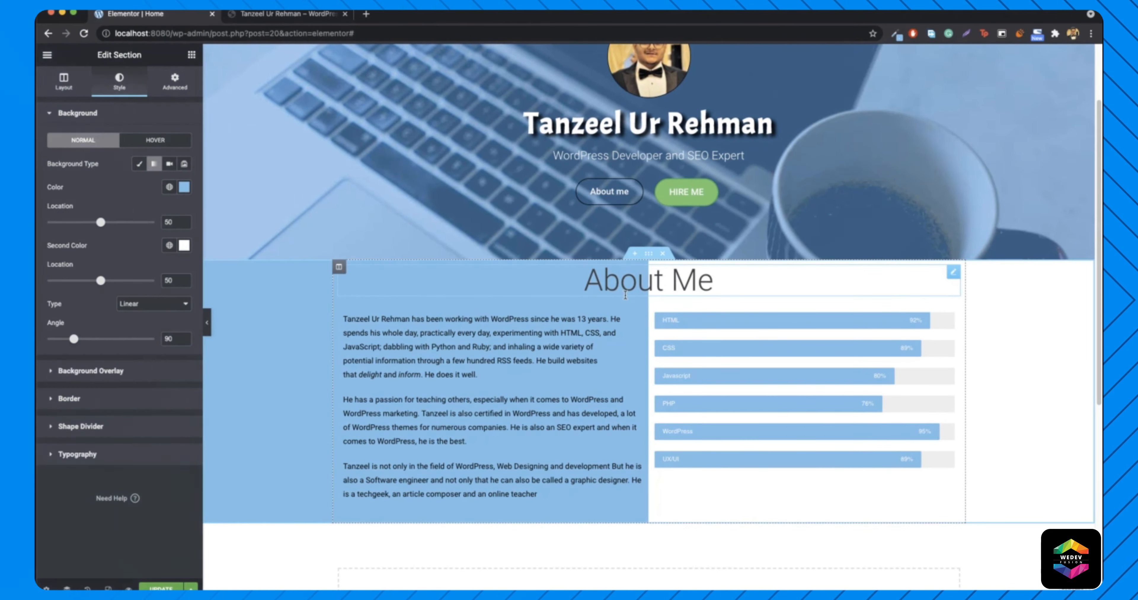
pyautogui.rightClick(272, 340)
pyautogui.click(310, 353)
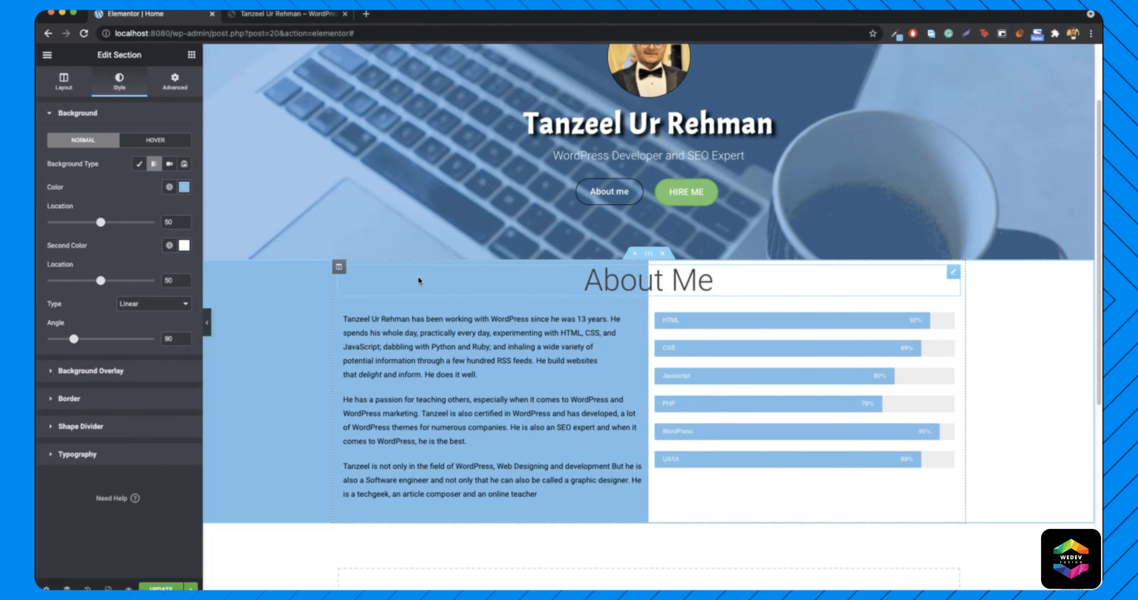
# - Set the About Me section's top margin to 0
pyautogui.click(173, 80)
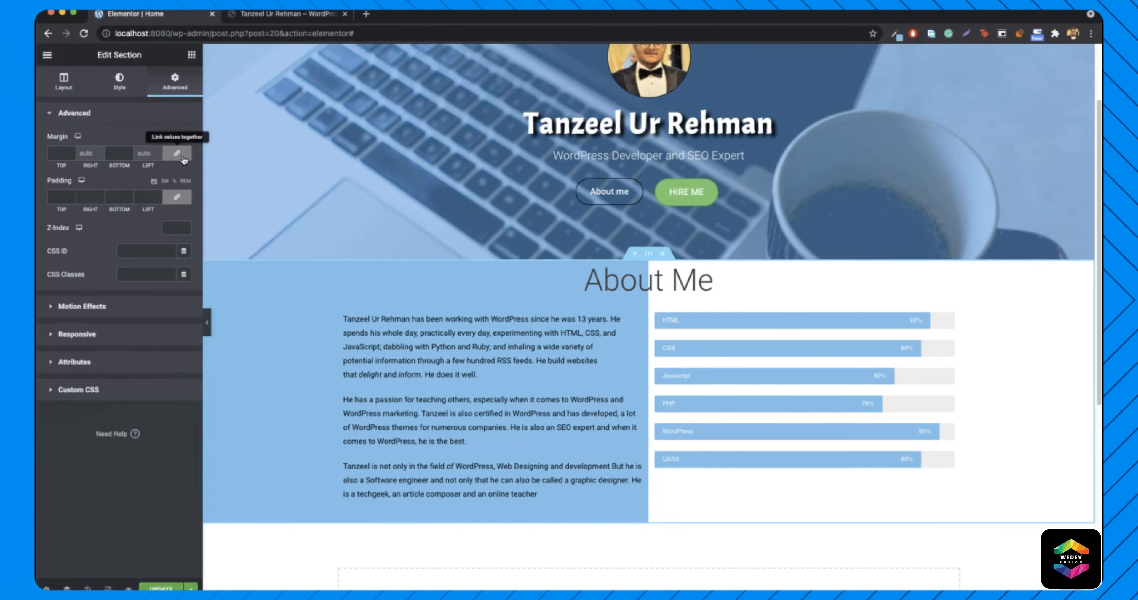
pyautogui.click(53, 152)
pyautogui.write('100')
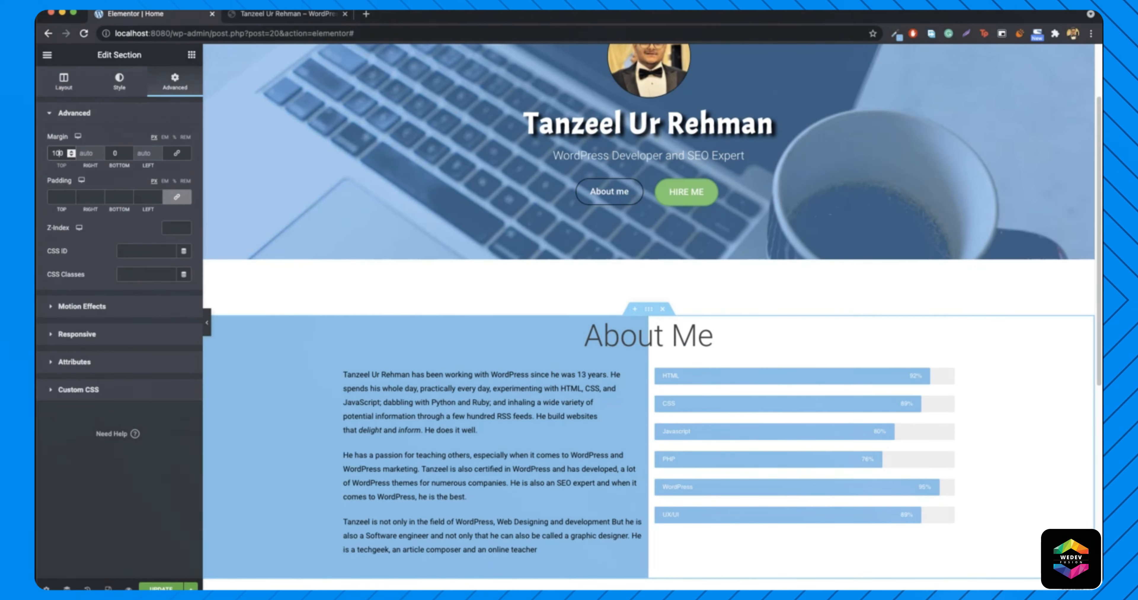
pyautogui.doubleClick(57, 154)
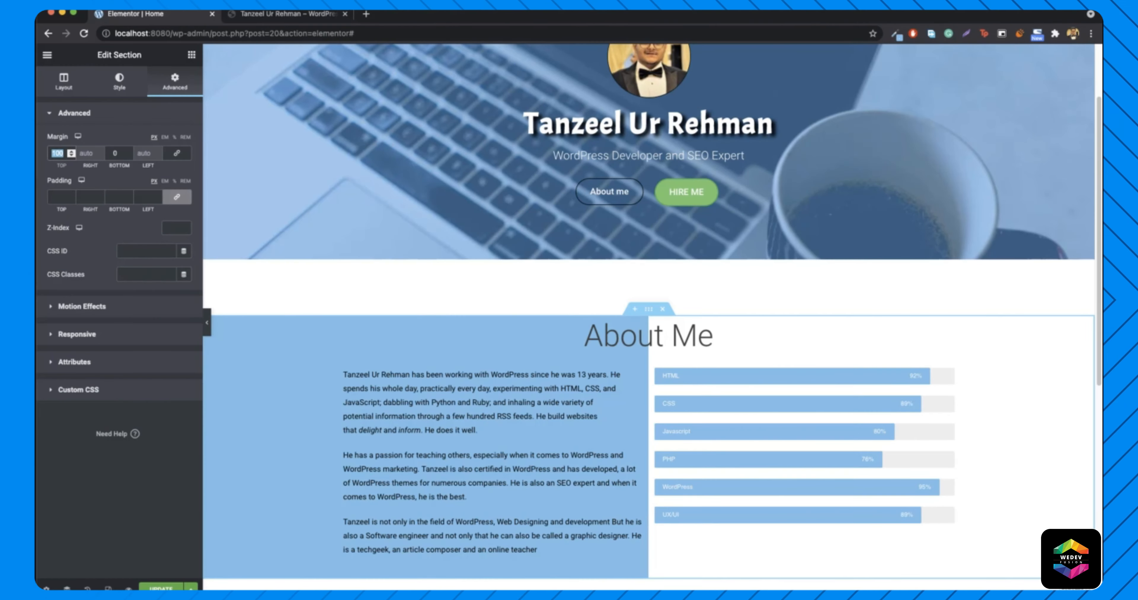
pyautogui.write('0')
# - Unlink the padding values and set the top padding to 32 px
pyautogui.click(176, 197)
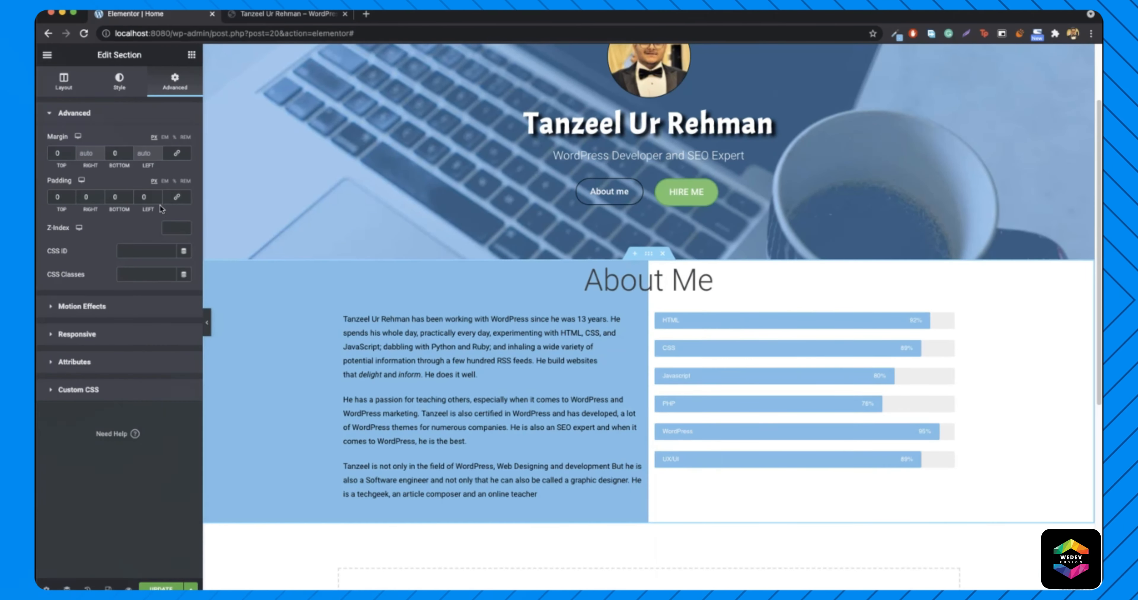
pyautogui.doubleClick(54, 197)
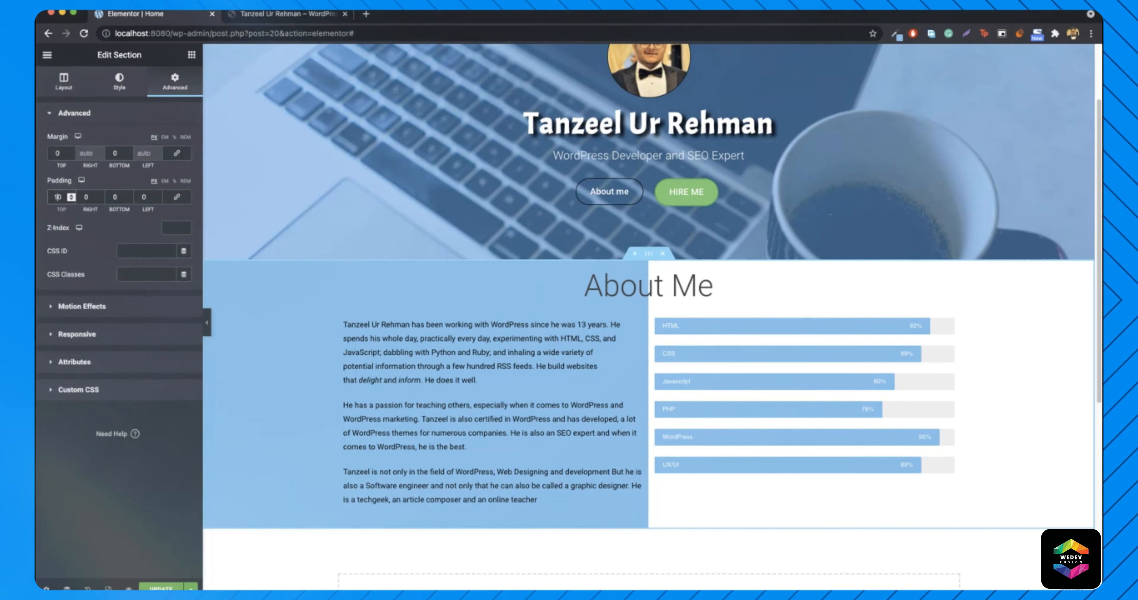
pyautogui.write('100')
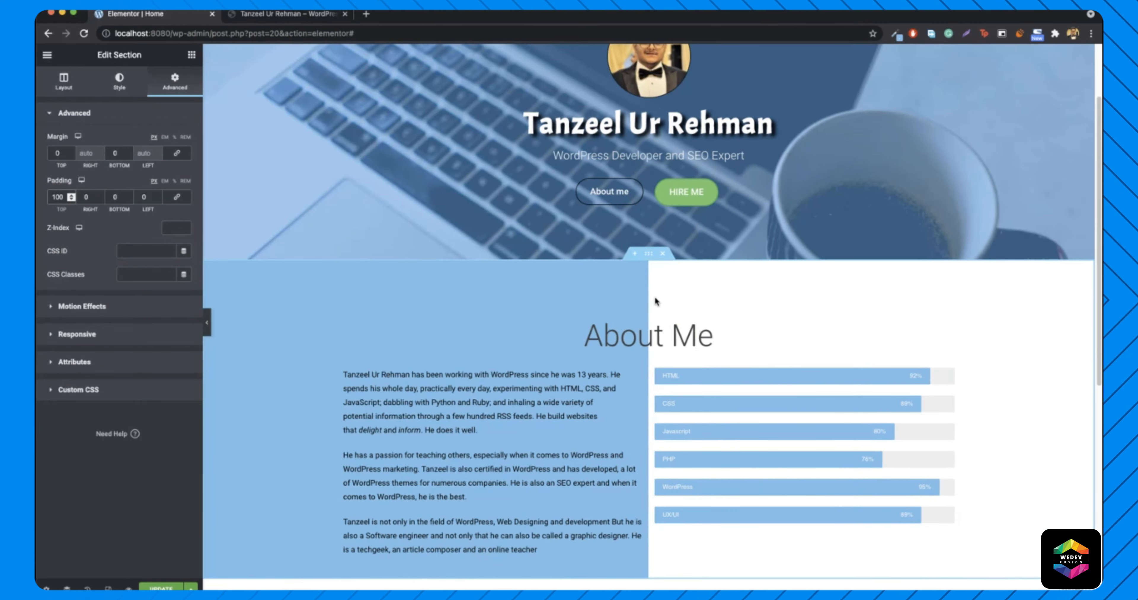
pyautogui.click(58, 197)
pyautogui.press('BackSpace')
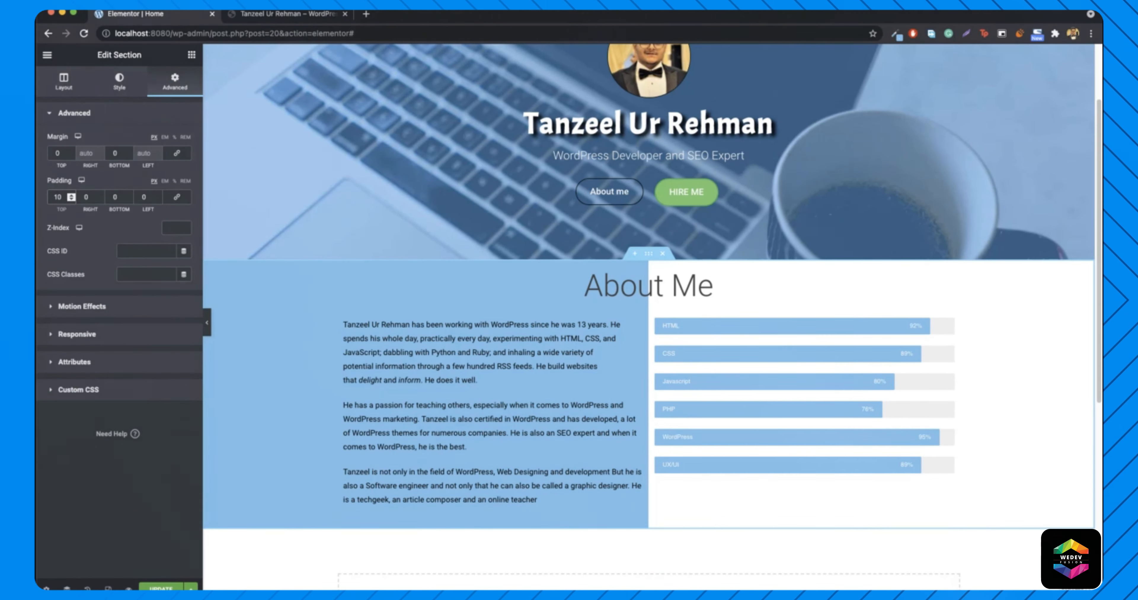
pyautogui.press('BackSpace')
pyautogui.press('BackSpace')
pyautogui.write('30')
pyautogui.press('Up')
pyautogui.press('Up')
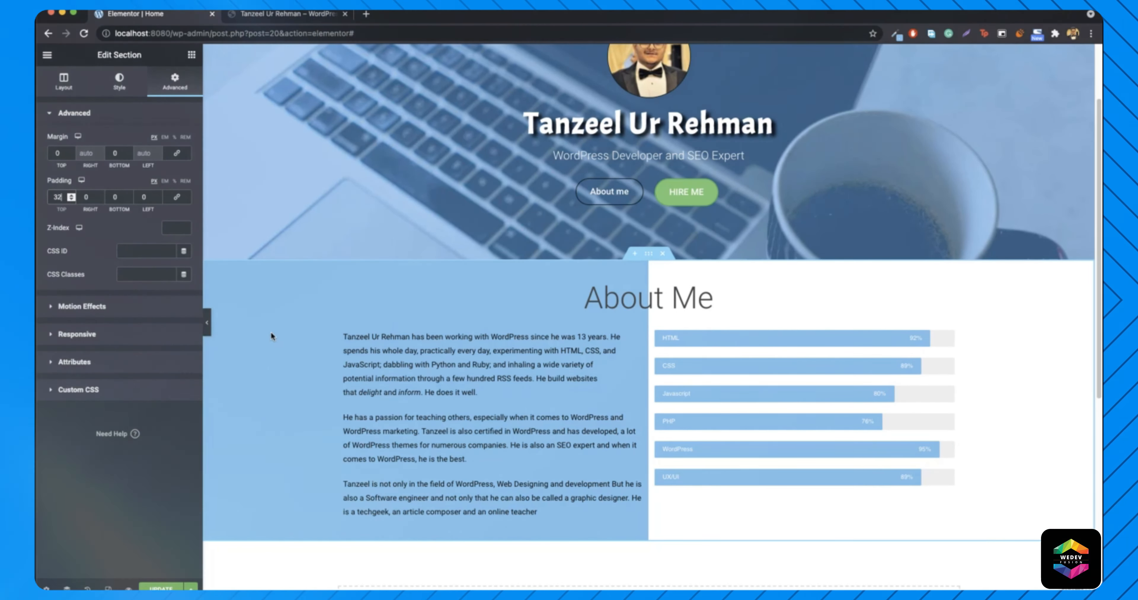
pyautogui.click(211, 332)
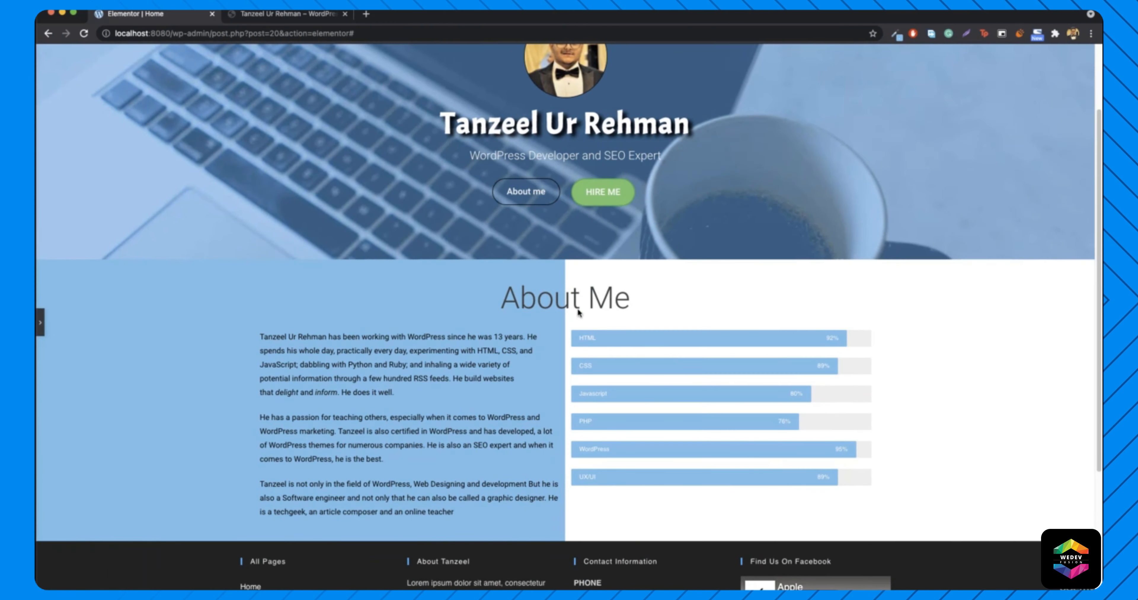
# - Scroll through the live site and the editor to compare the About Me sections
pyautogui.click(283, 14)
pyautogui.scroll(4, 717, 283)
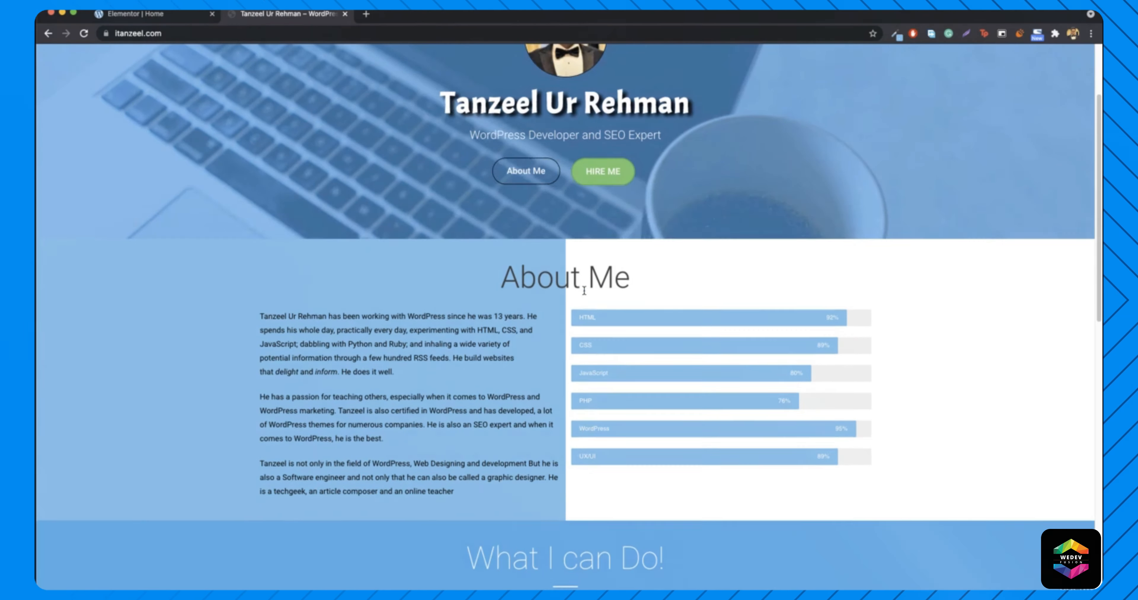
pyautogui.scroll(-2, 607, 366)
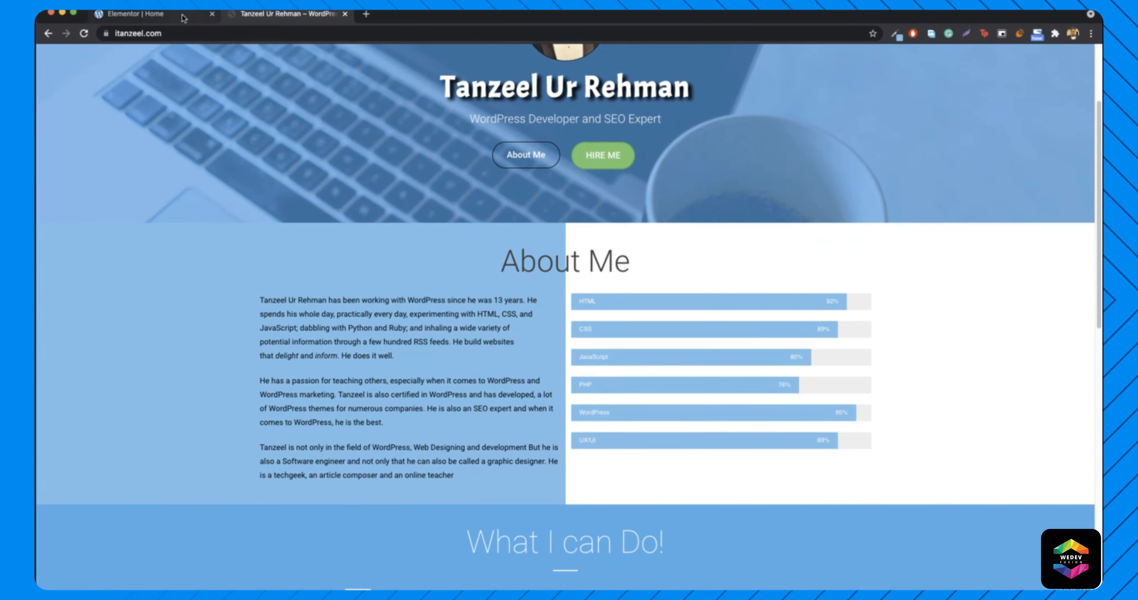
pyautogui.click(184, 19)
pyautogui.scroll(-4, 595, 311)
pyautogui.scroll(6, 595, 311)
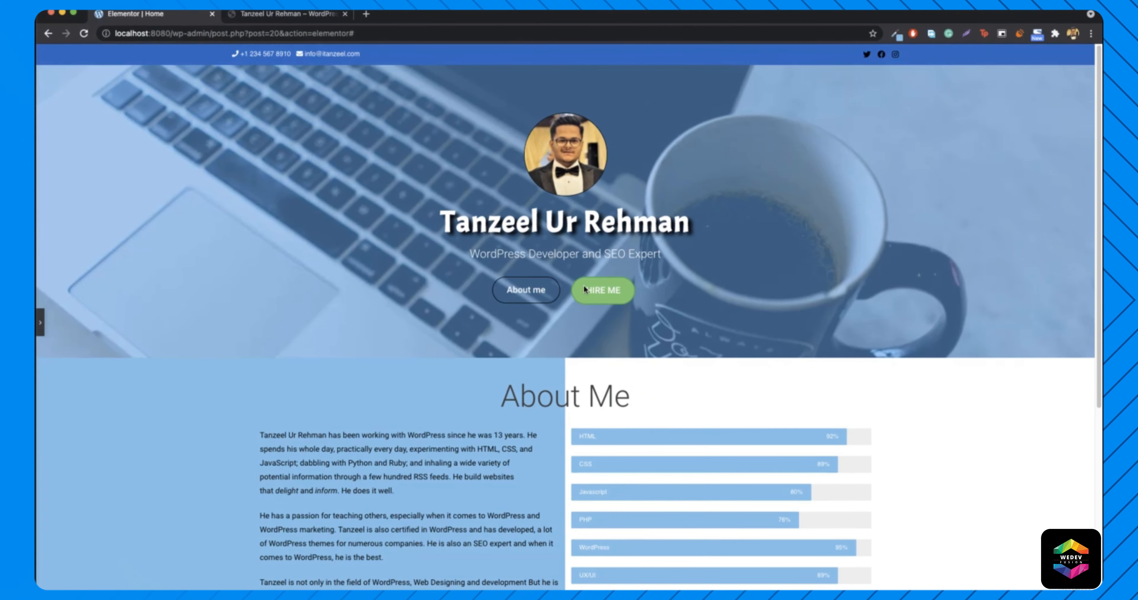
pyautogui.click(280, 21)
pyautogui.scroll(-6, 481, 339)
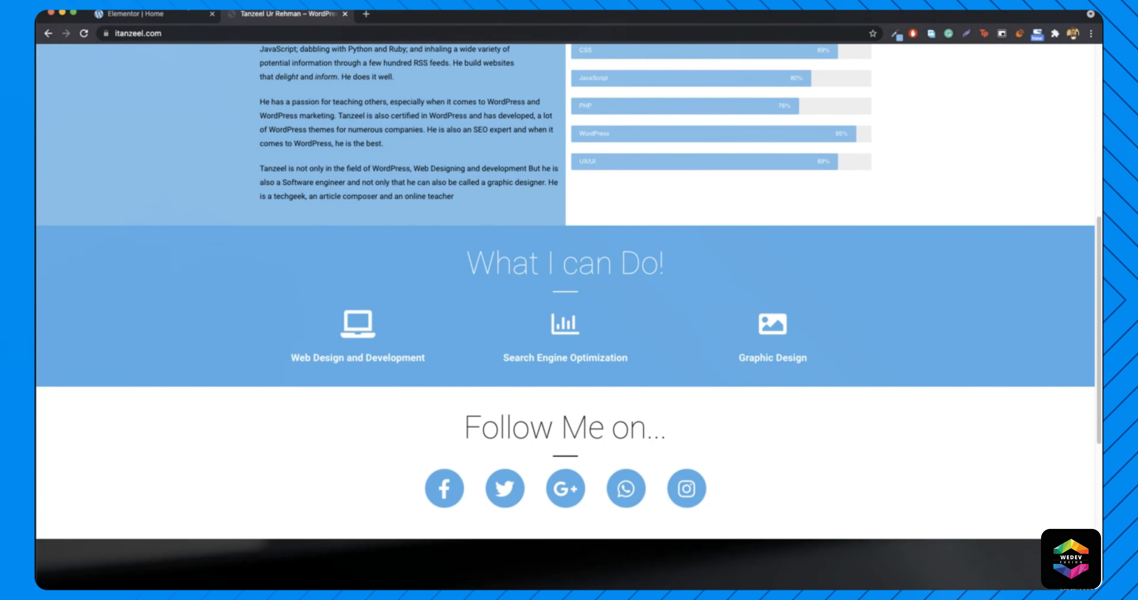
pyautogui.click(176, 16)
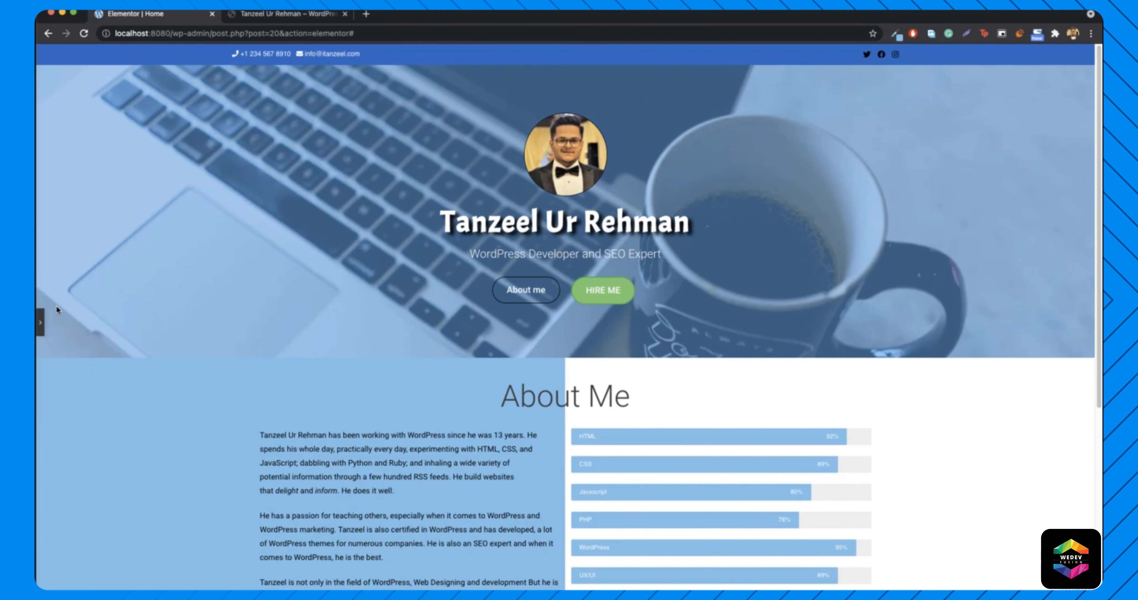
pyautogui.click(39, 322)
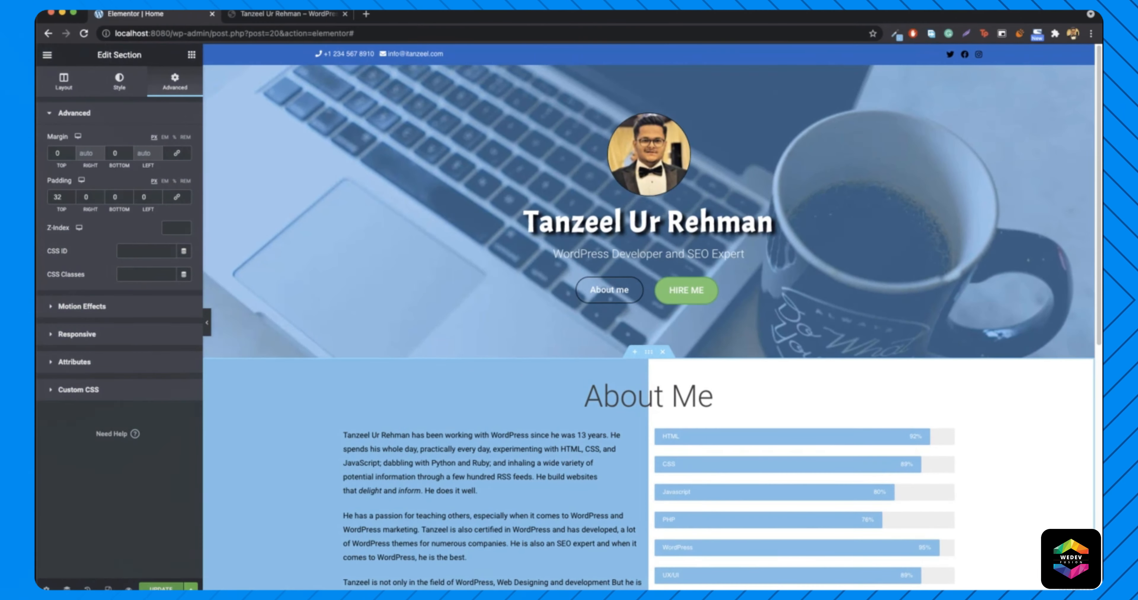
# - Load the local WordPress site at localhost:8080 in a new tab and scroll through it
pyautogui.click(366, 14)
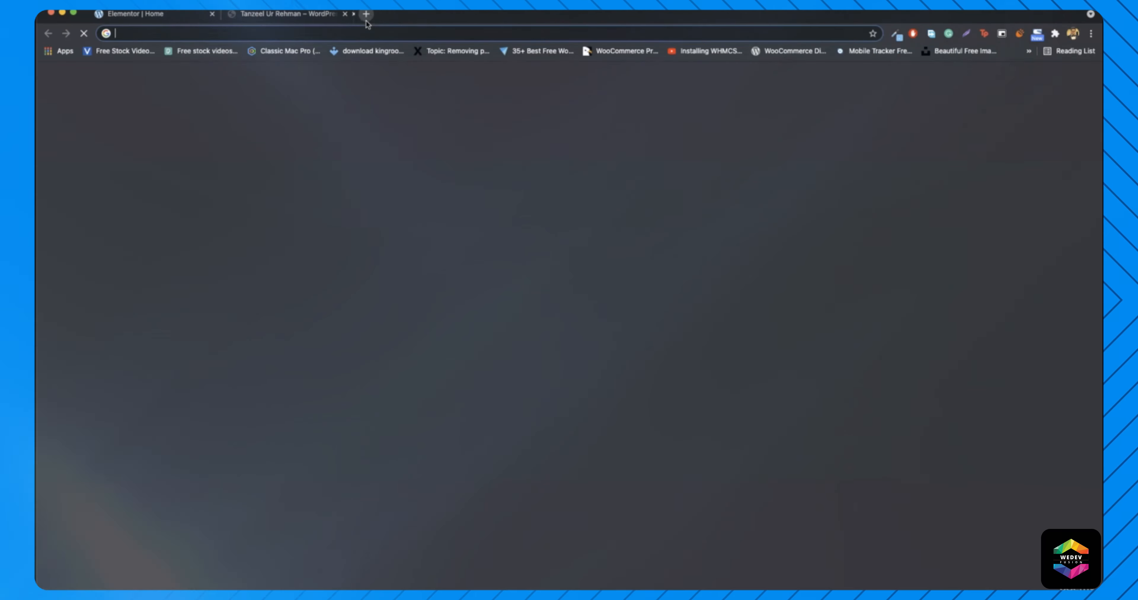
pyautogui.write('localhost')
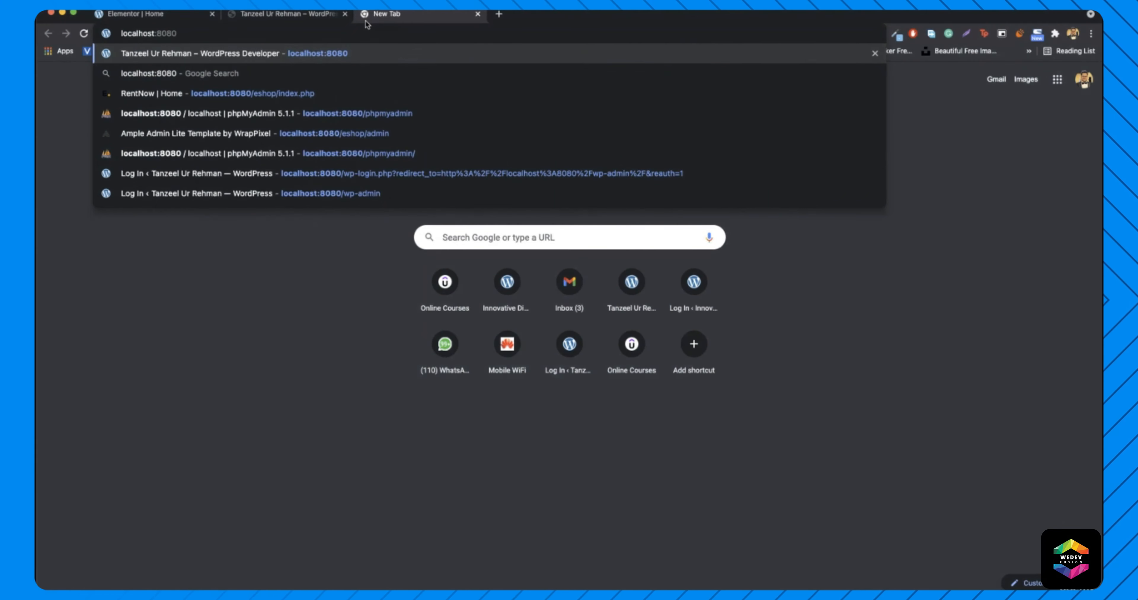
pyautogui.press('Return')
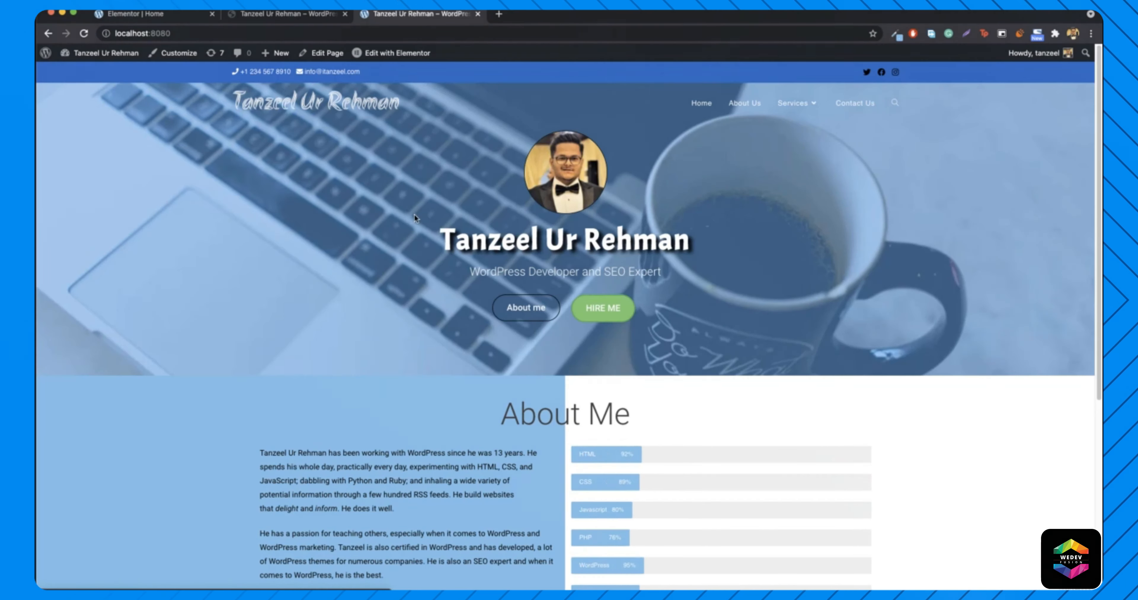
pyautogui.scroll(-4, 404, 215)
pyautogui.scroll(-5, 404, 215)
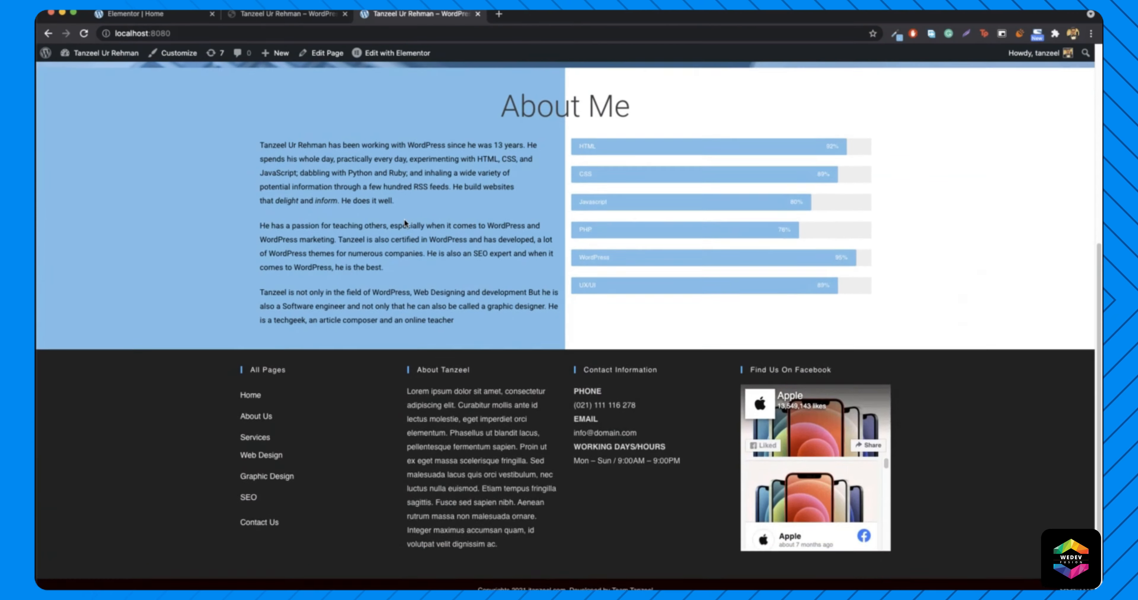
pyautogui.scroll(10, 403, 218)
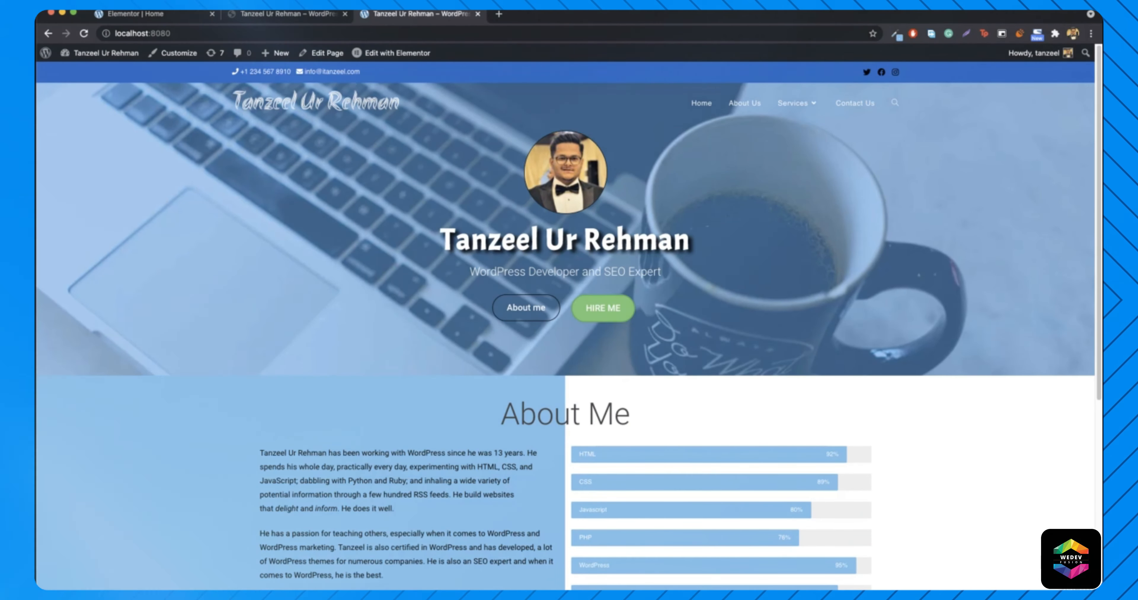
pyautogui.scroll(-5, 566, 309)
# - Review the live site's What I can Do! section before returning to the editor
pyautogui.click(286, 17)
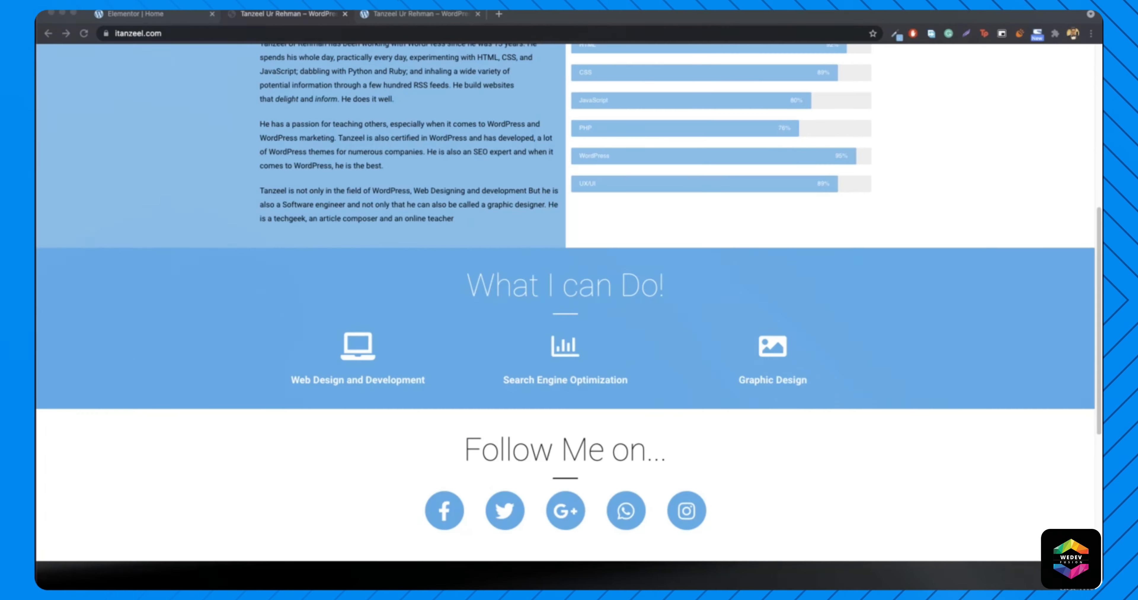
pyautogui.scroll(-4, 262, 148)
pyautogui.scroll(4, 261, 148)
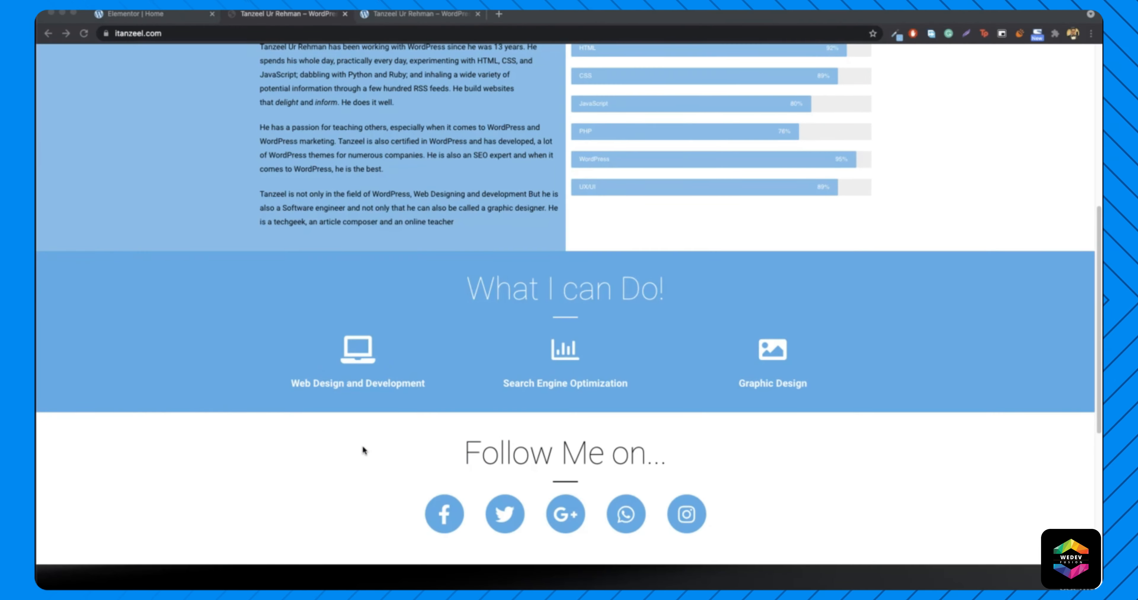
pyautogui.click(176, 17)
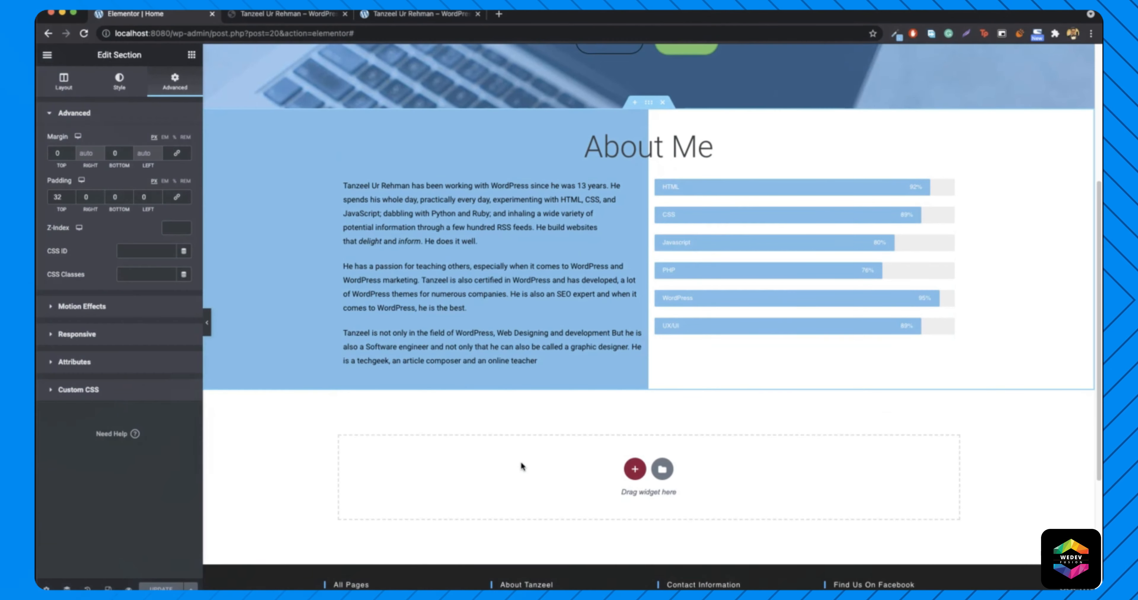
# - Add a new single-column section below the About Me section
pyautogui.click(276, 13)
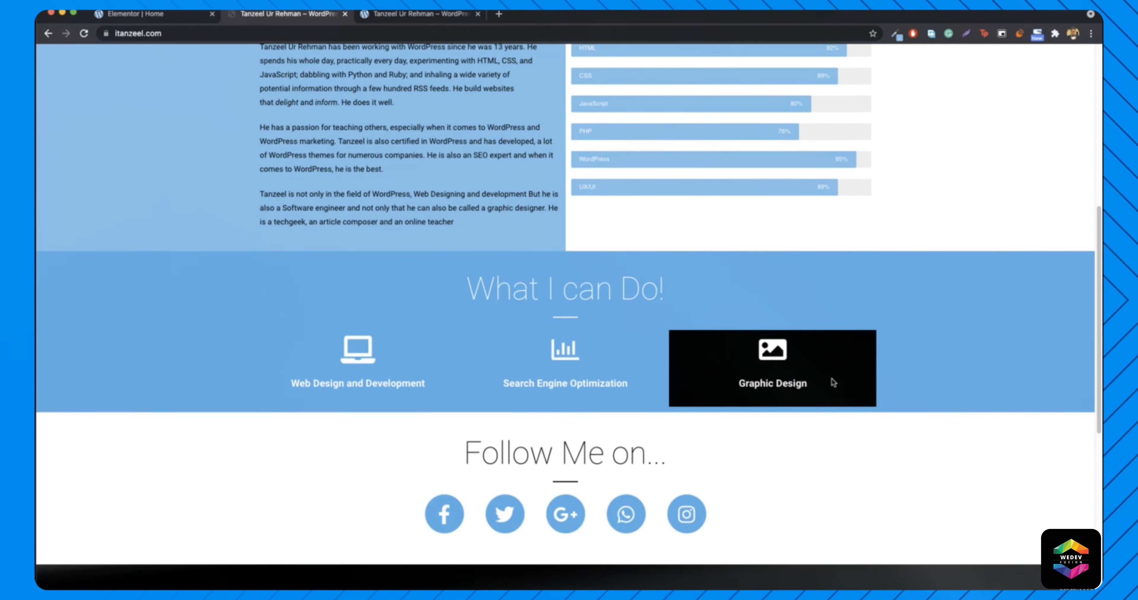
pyautogui.click(146, 14)
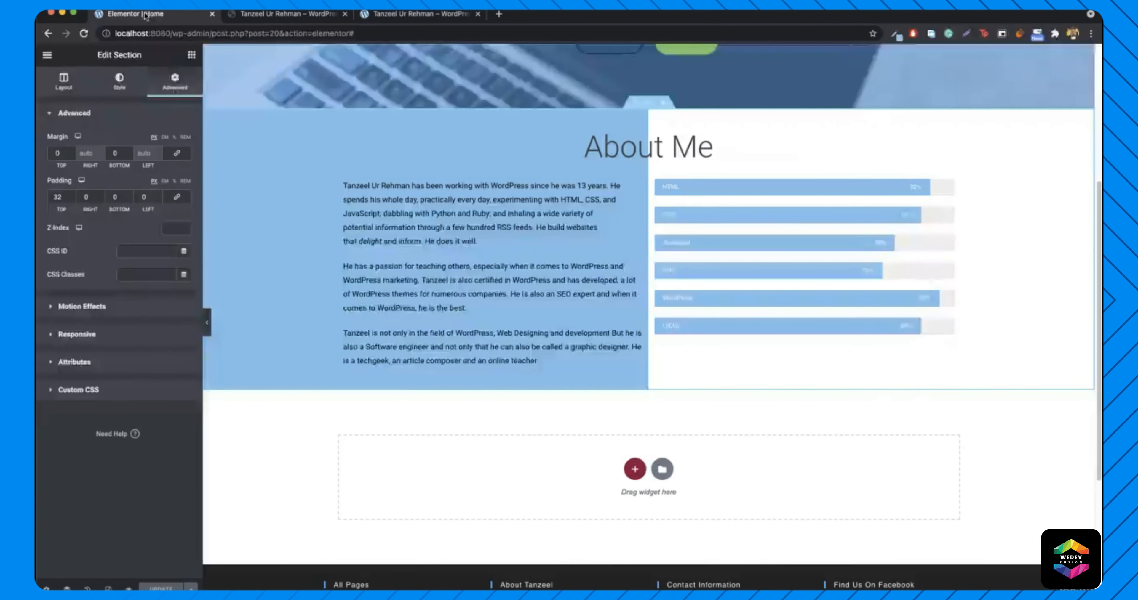
pyautogui.click(634, 467)
pyautogui.click(489, 508)
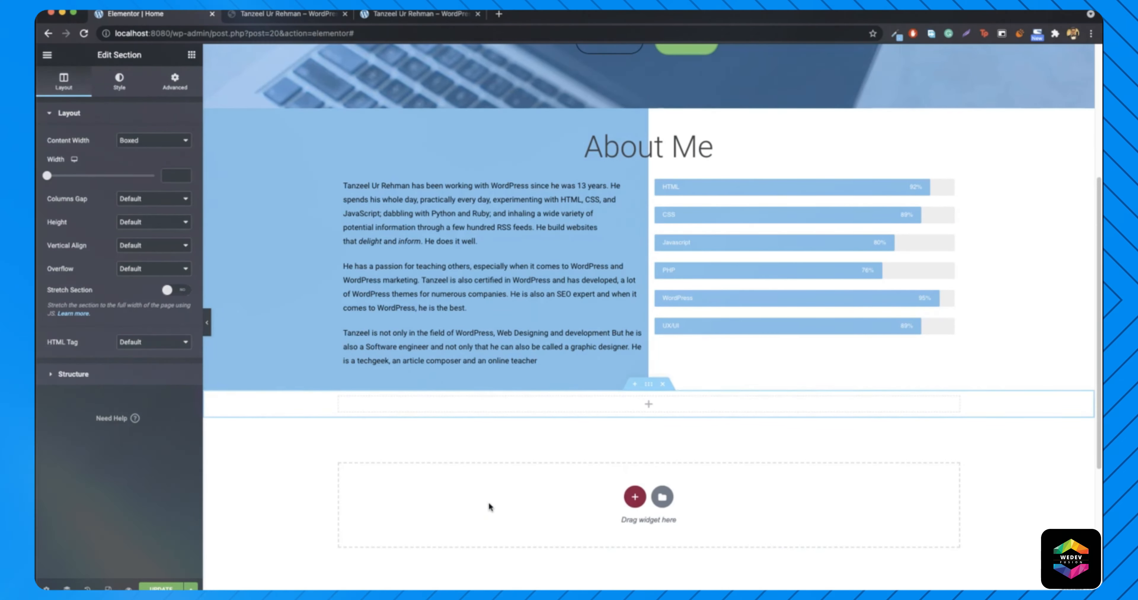
# - Copy the About Me heading into the new section and open that section's settings
pyautogui.rightClick(675, 139)
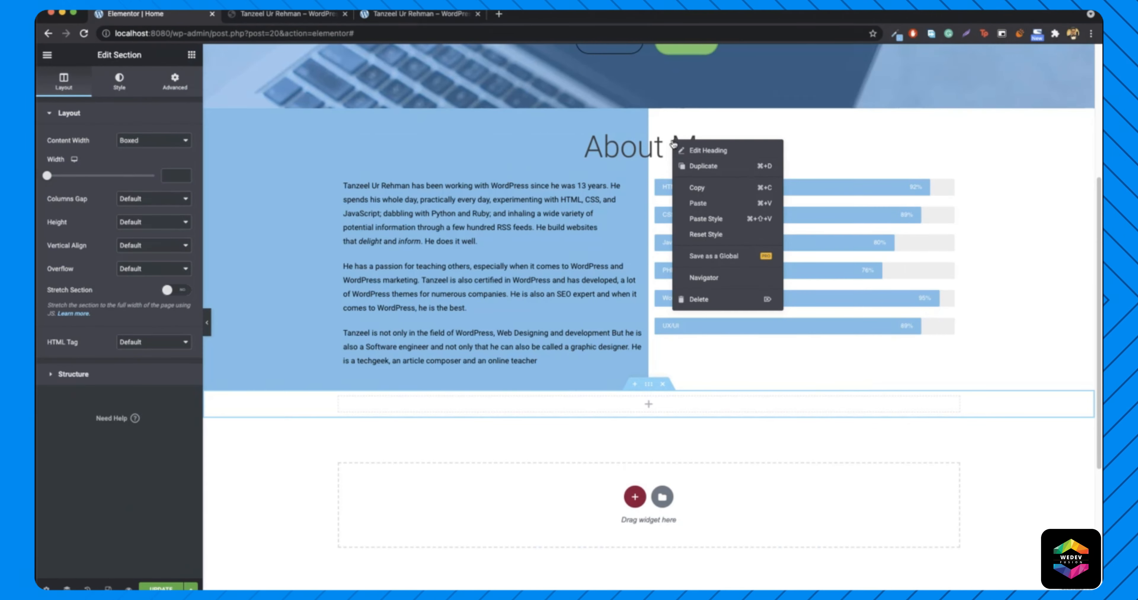
pyautogui.click(717, 192)
pyautogui.rightClick(647, 402)
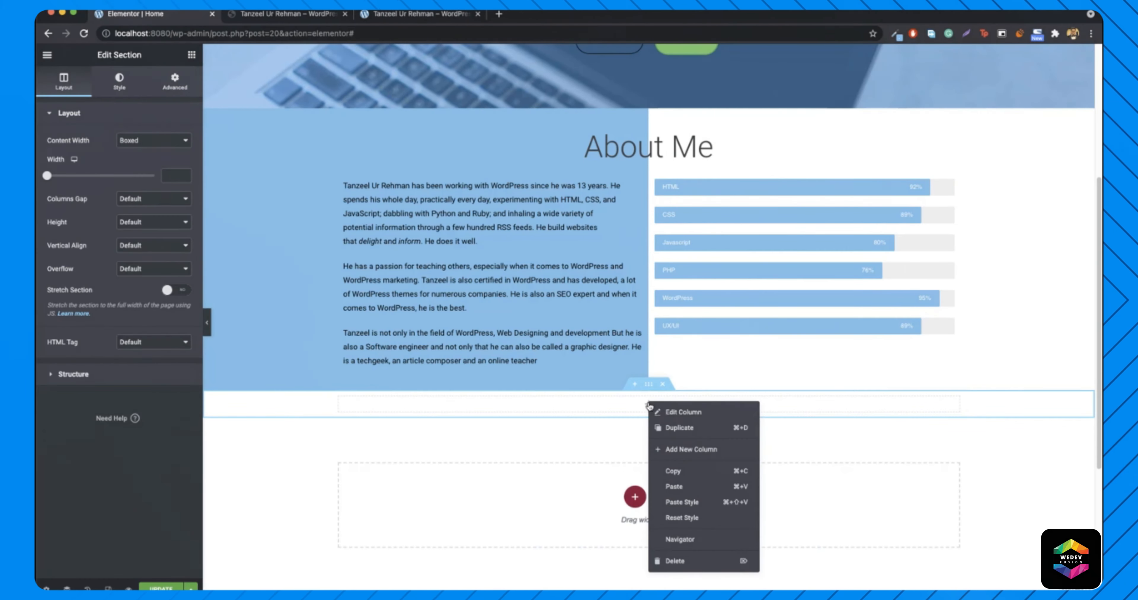
pyautogui.click(691, 488)
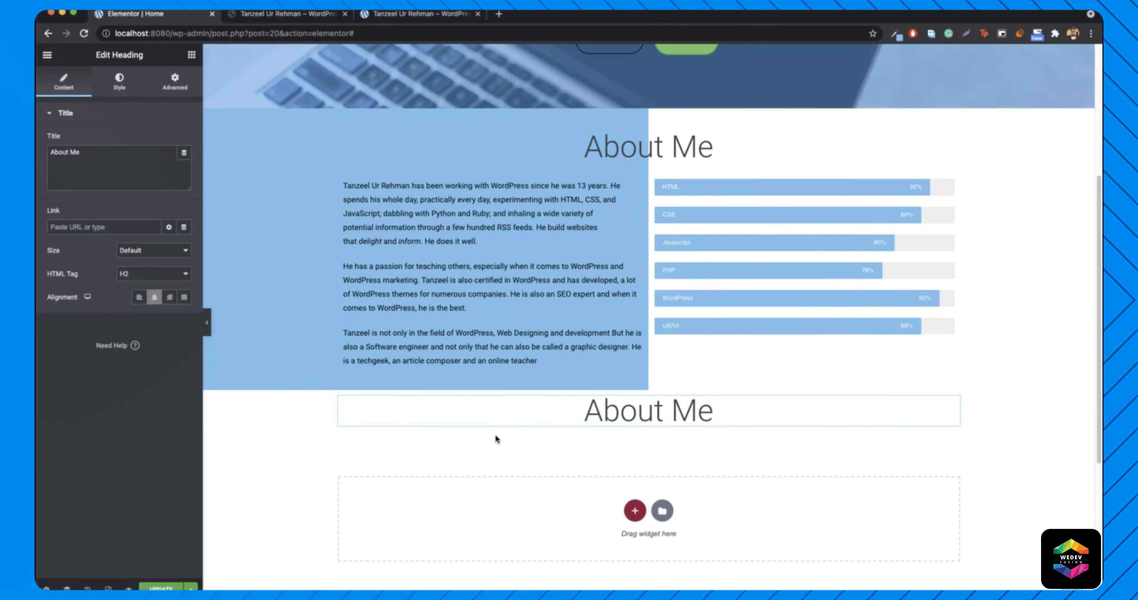
pyautogui.rightClick(264, 414)
pyautogui.click(328, 413)
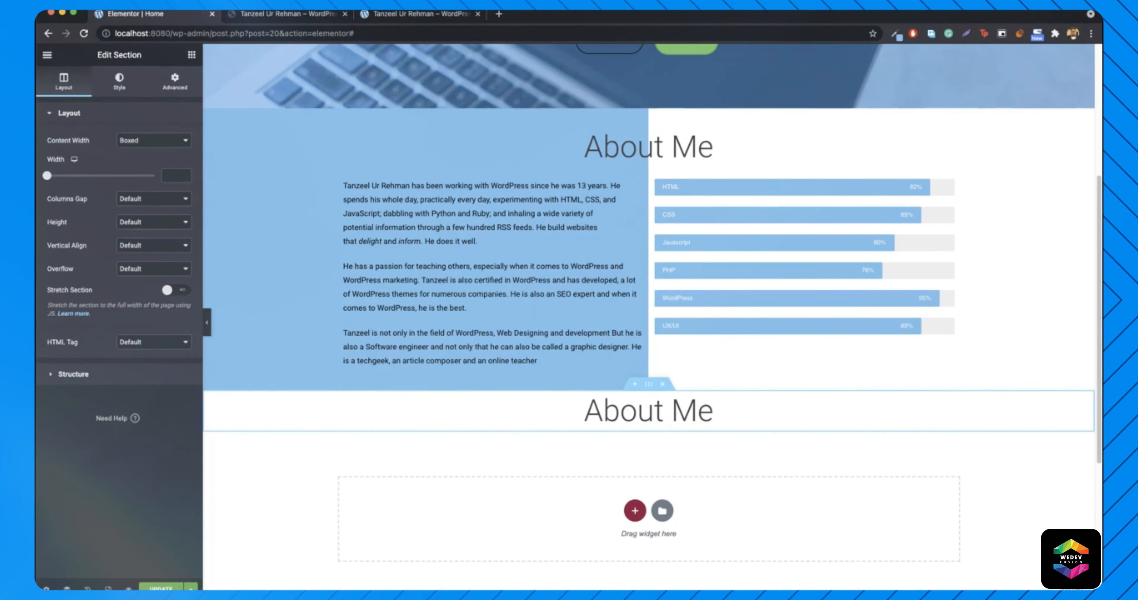
# - Sample #35AFE2 from the live What I can Do! band and apply it as the classic background colour
pyautogui.click(287, 14)
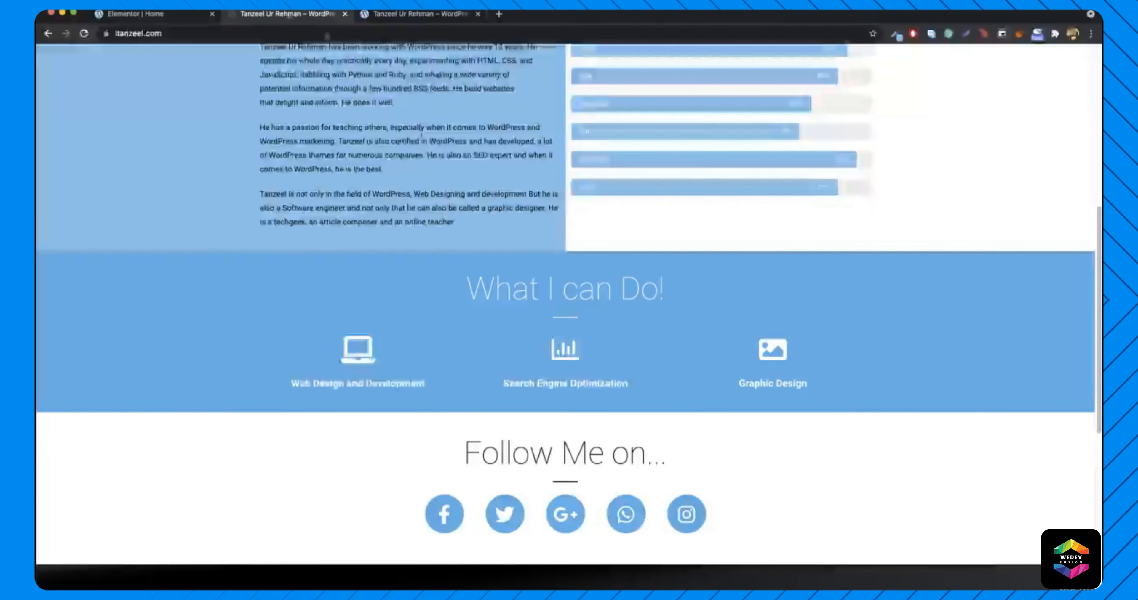
pyautogui.click(895, 35)
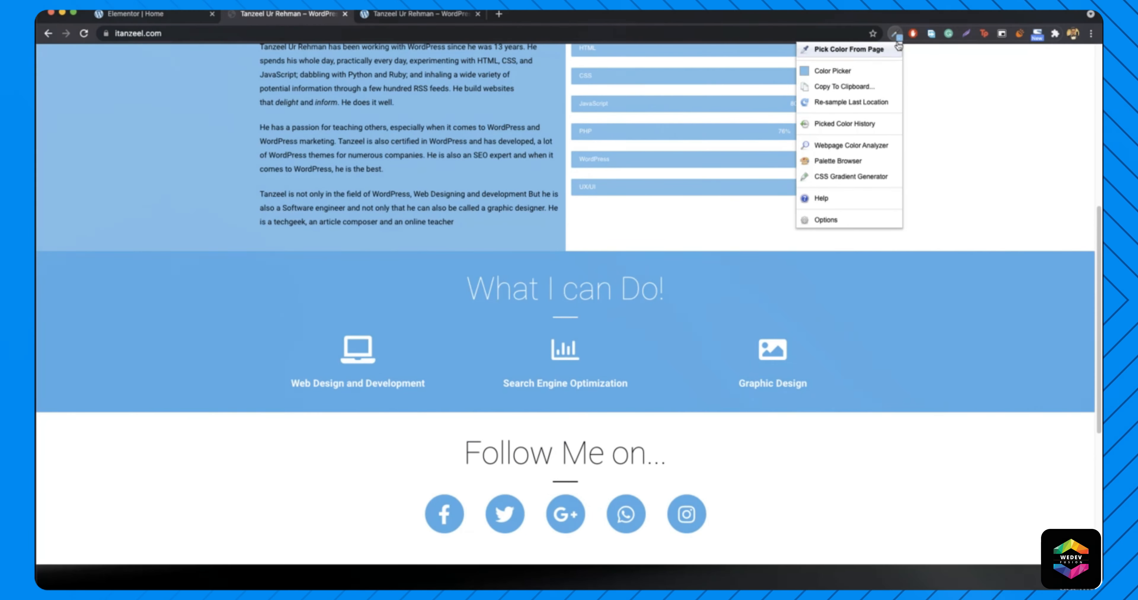
pyautogui.click(830, 46)
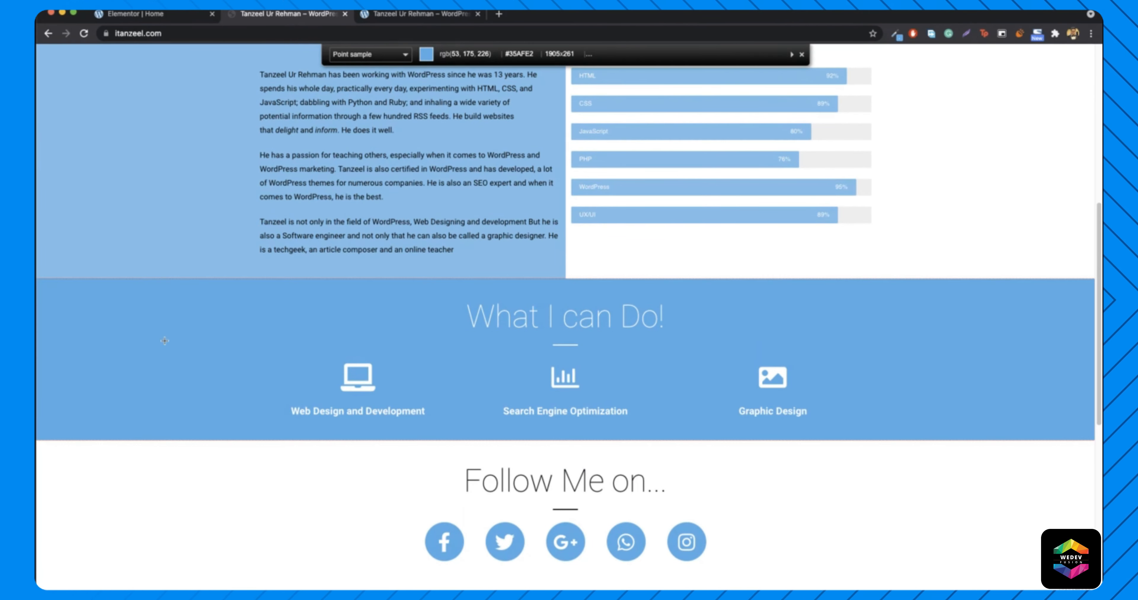
pyautogui.click(150, 352)
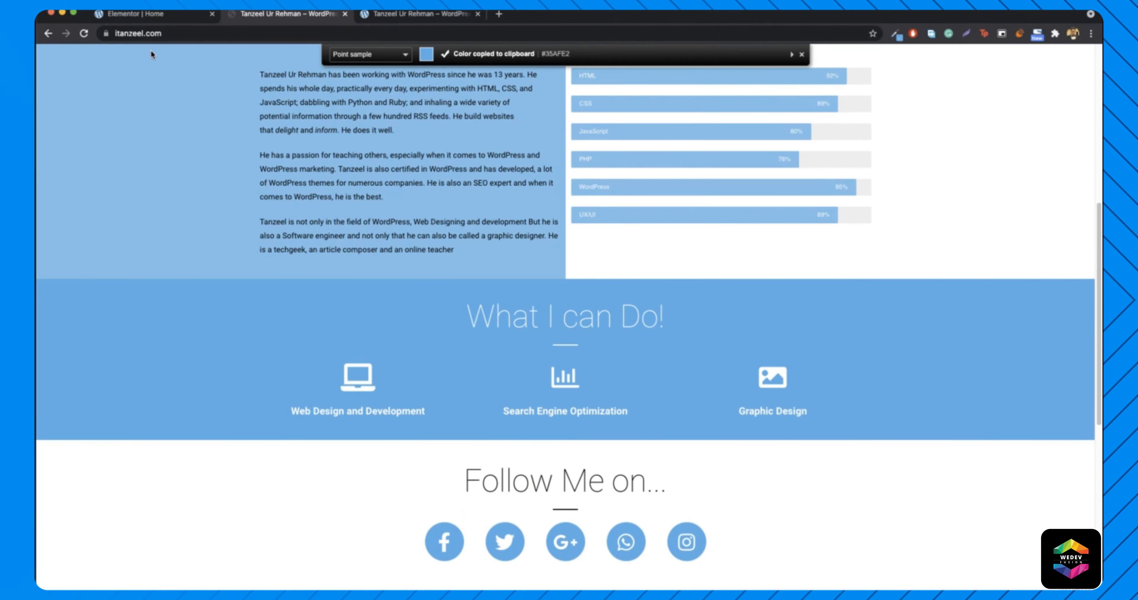
pyautogui.click(156, 18)
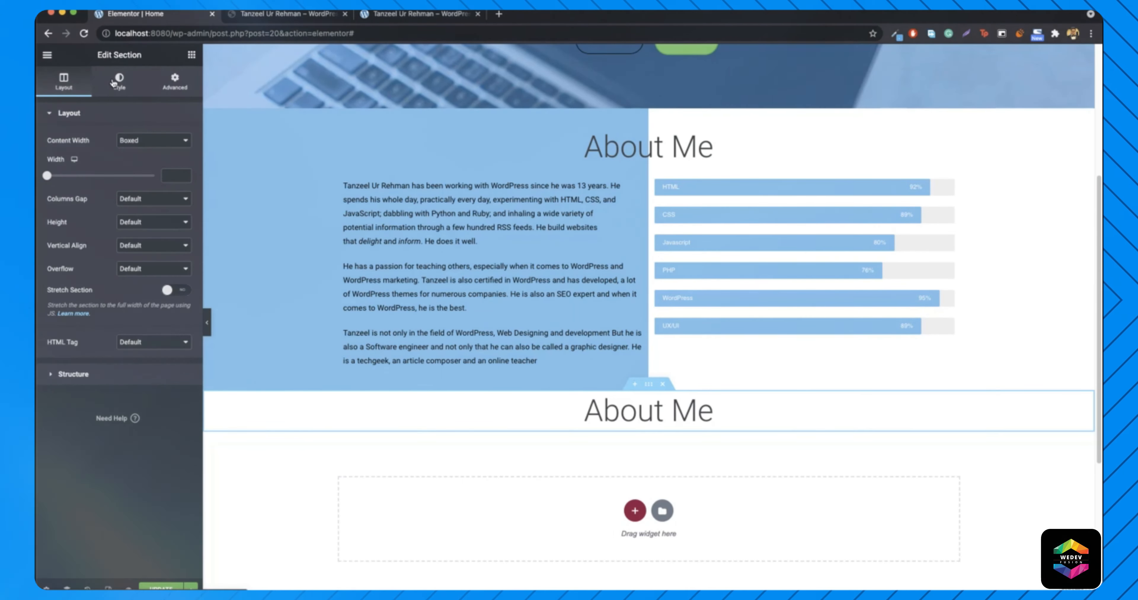
pyautogui.click(126, 79)
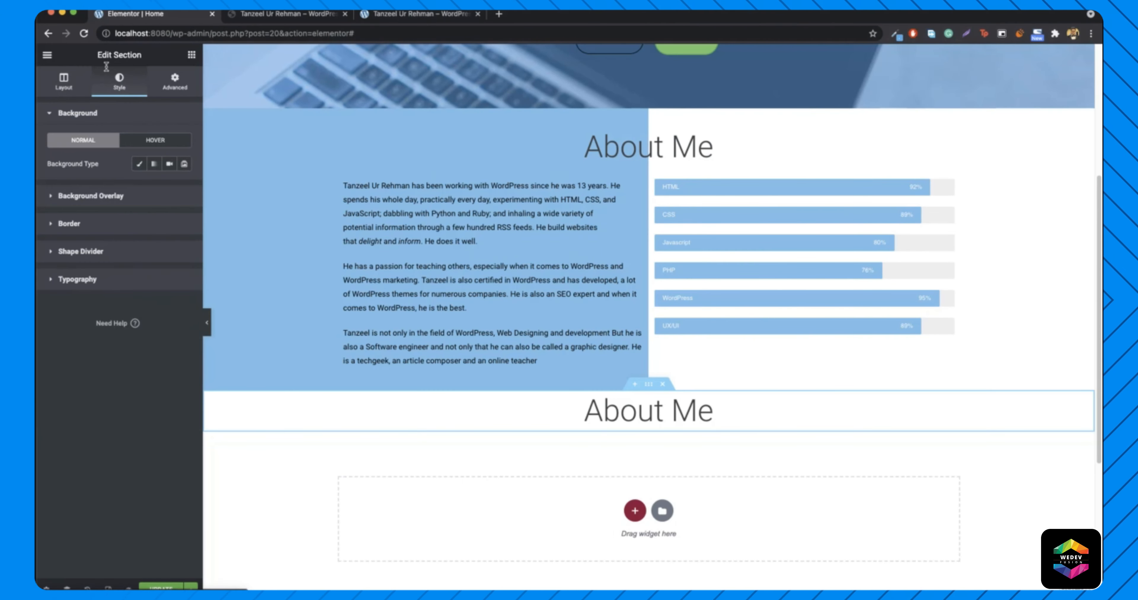
pyautogui.click(140, 164)
pyautogui.click(185, 187)
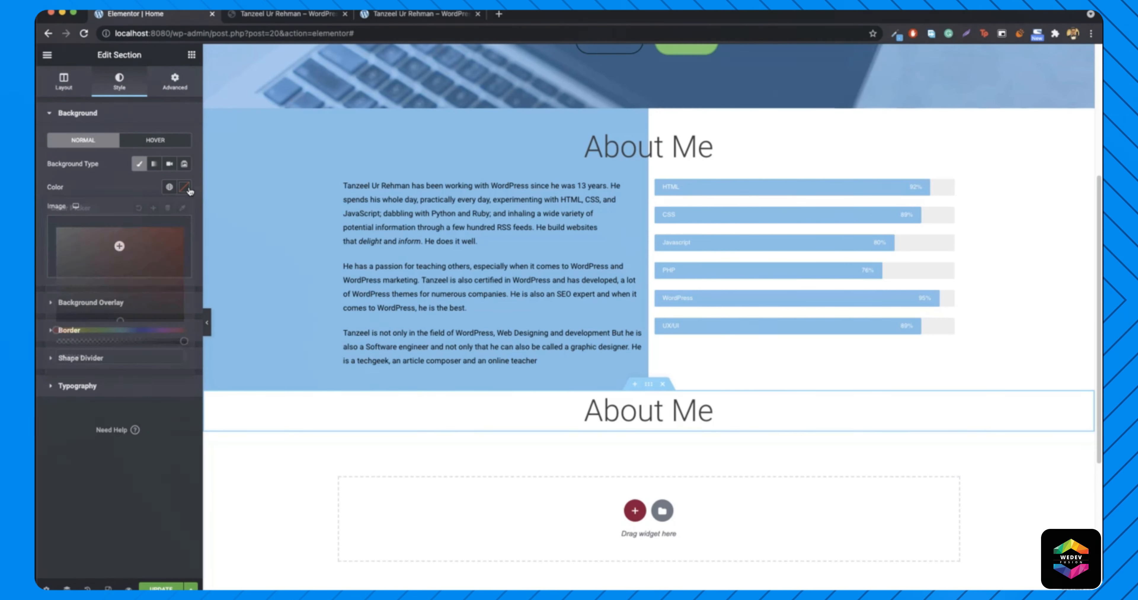
pyautogui.click(147, 358)
pyautogui.hotkey('ctrl', 'v')
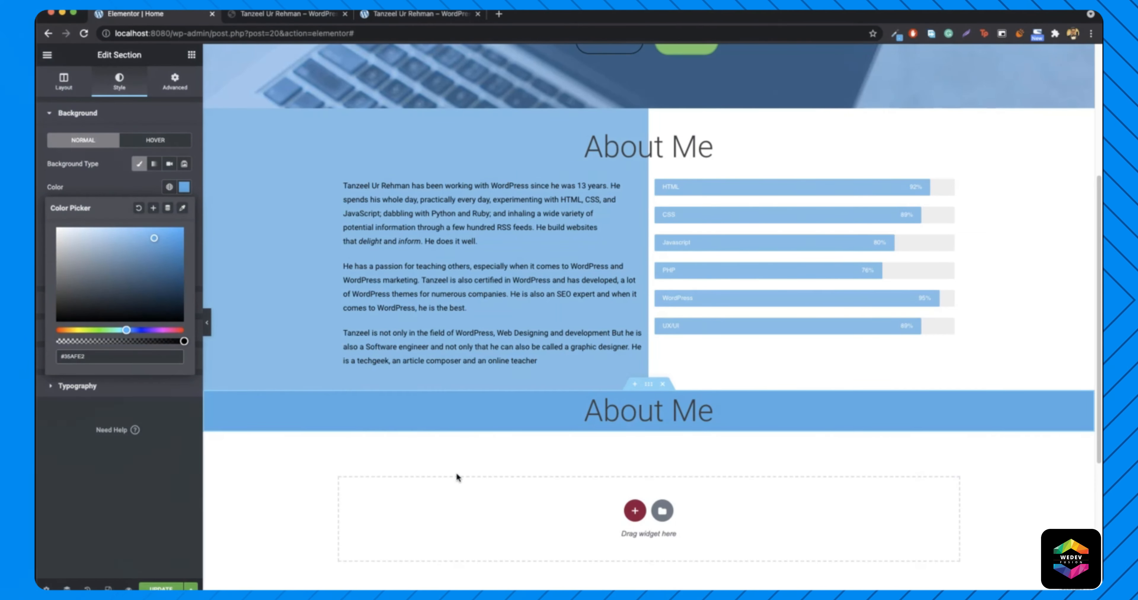
# - Retitle the copied lower heading to 'What I can Do!'
pyautogui.rightClick(635, 416)
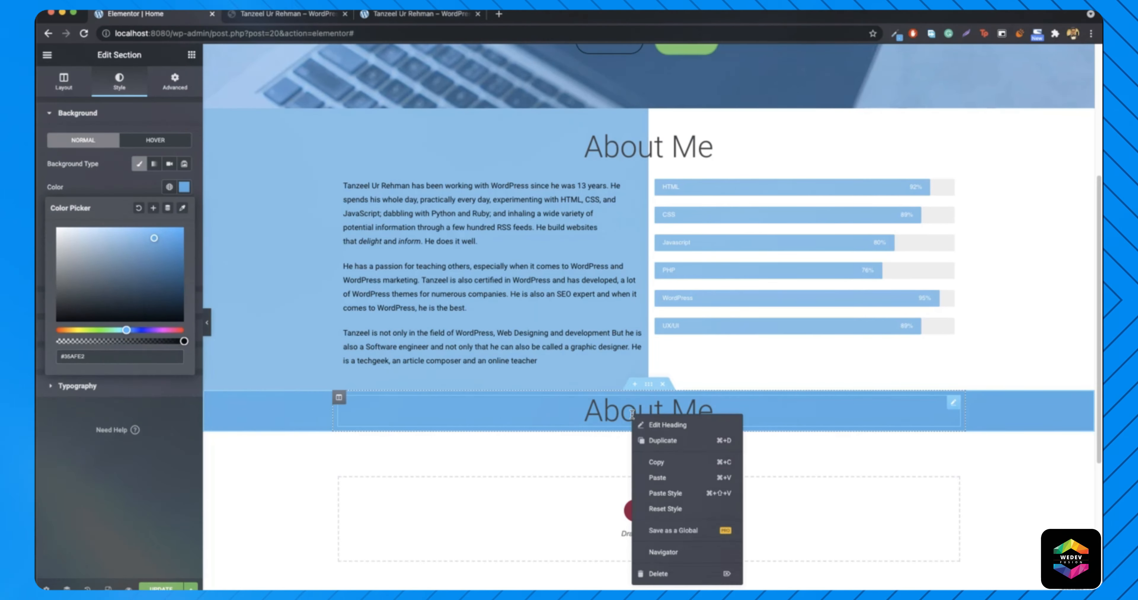
pyautogui.click(668, 425)
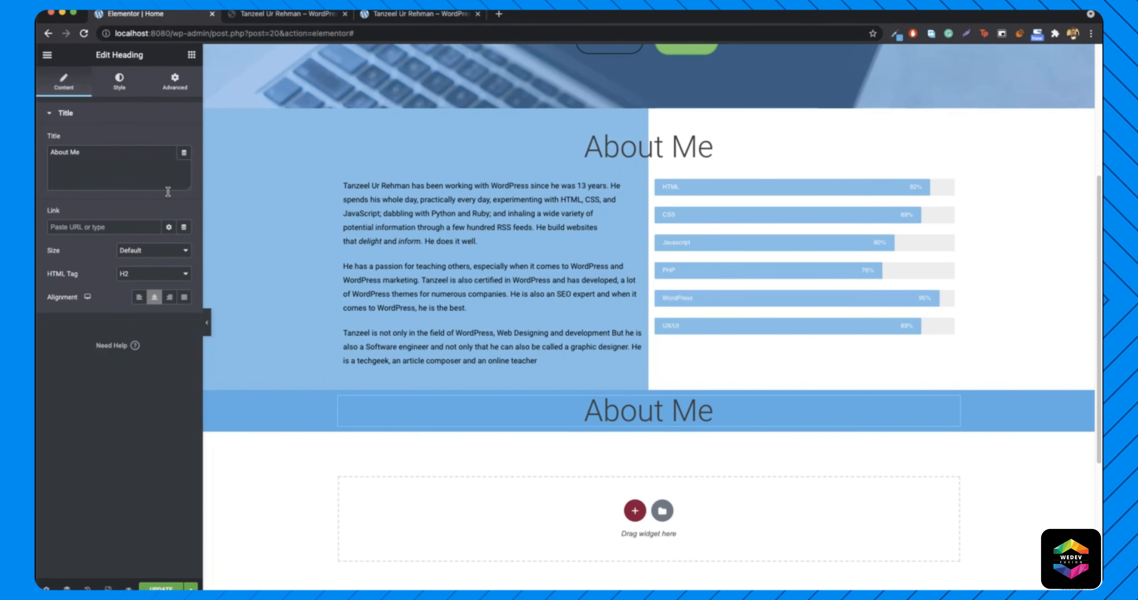
pyautogui.tripleClick(87, 161)
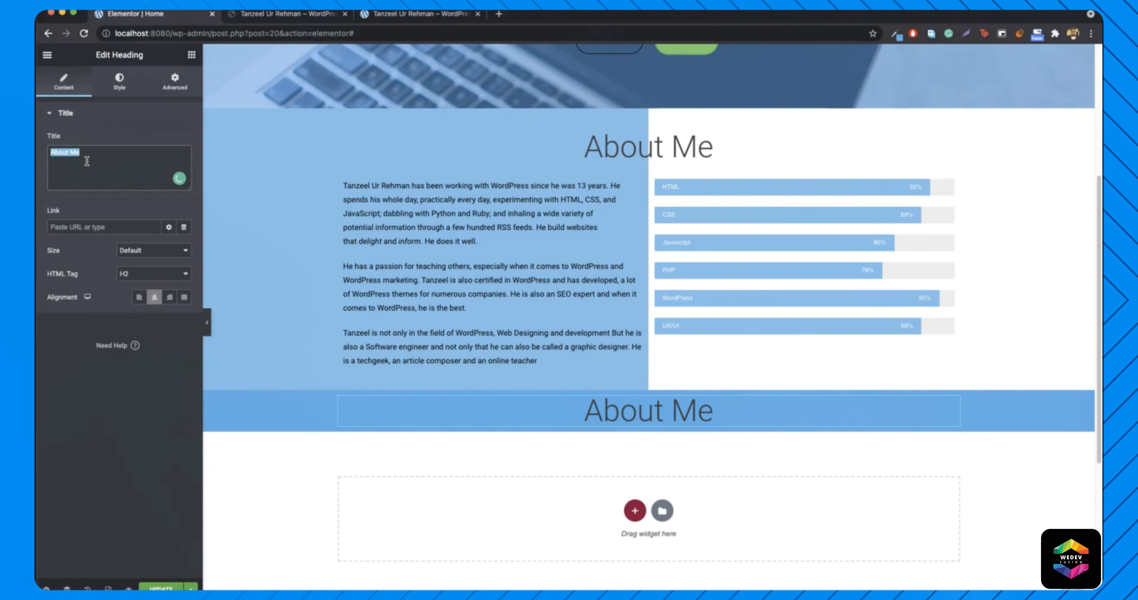
pyautogui.write('What I can Do')
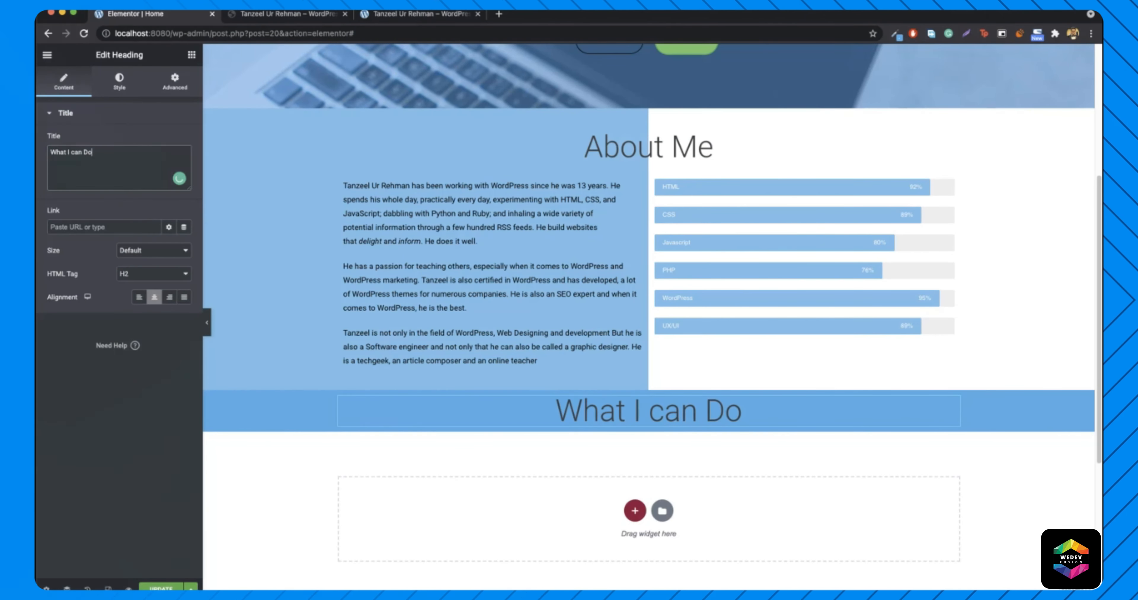
pyautogui.write('!')
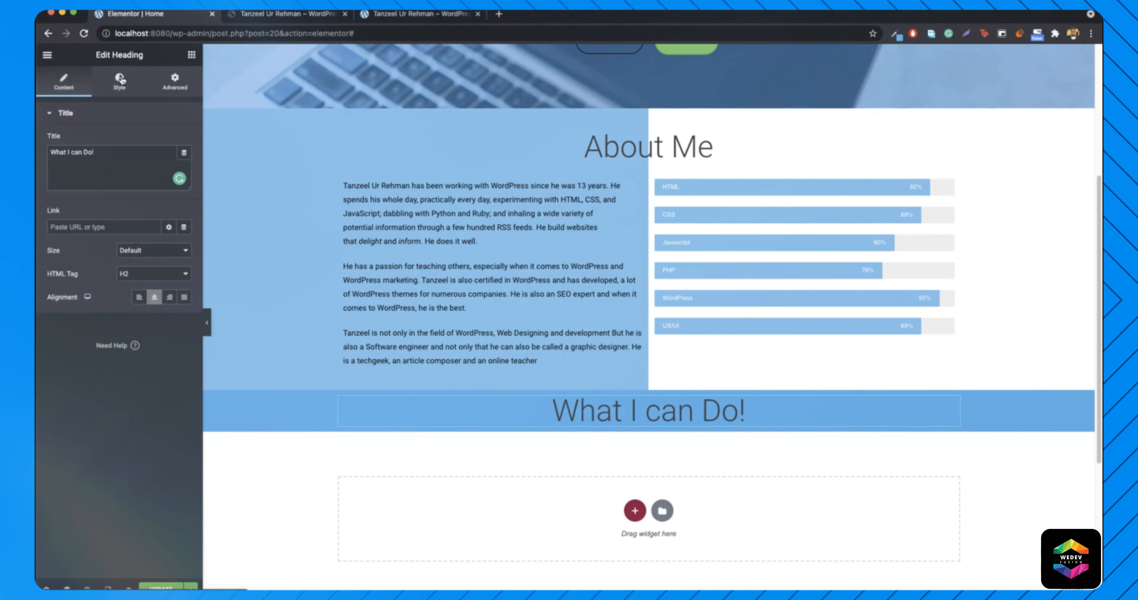
# - Make the heading text white with font weight 200
pyautogui.click(120, 80)
pyautogui.click(184, 140)
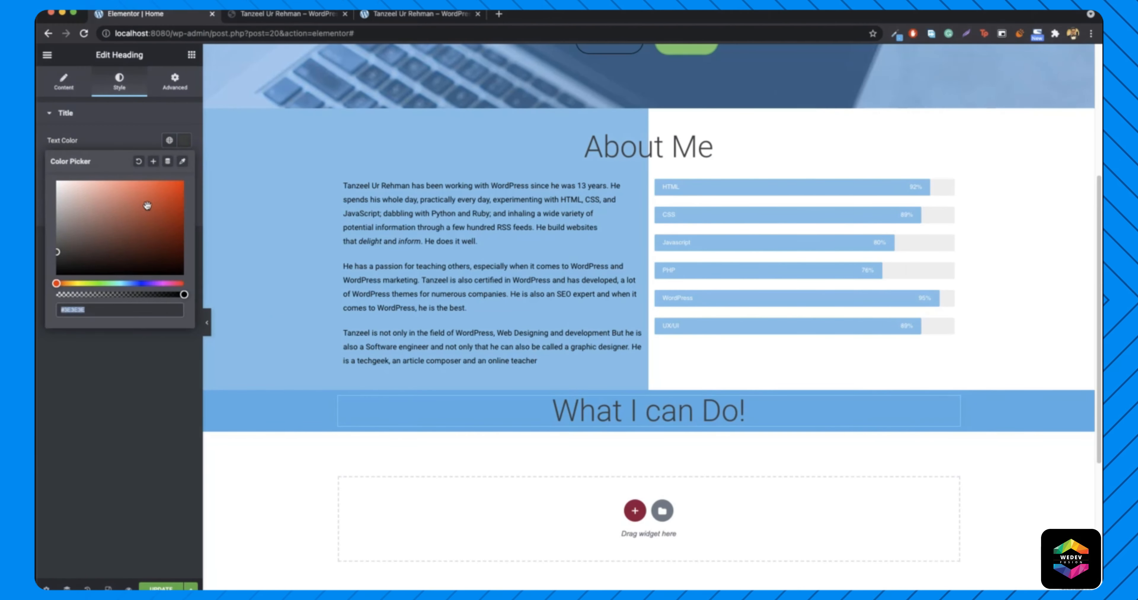
pyautogui.click(58, 182)
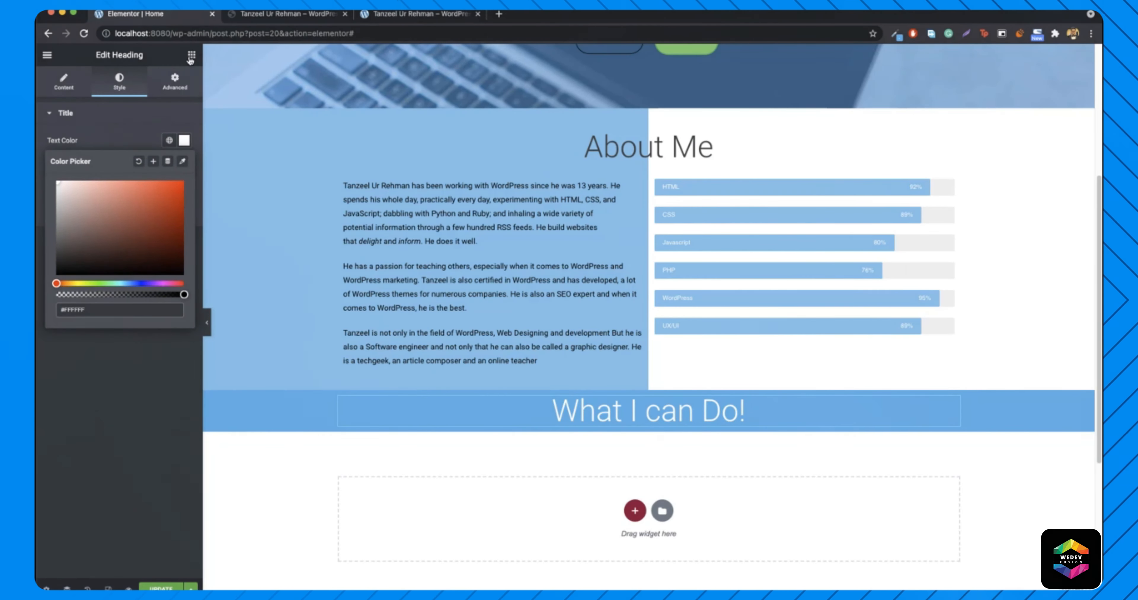
pyautogui.click(184, 140)
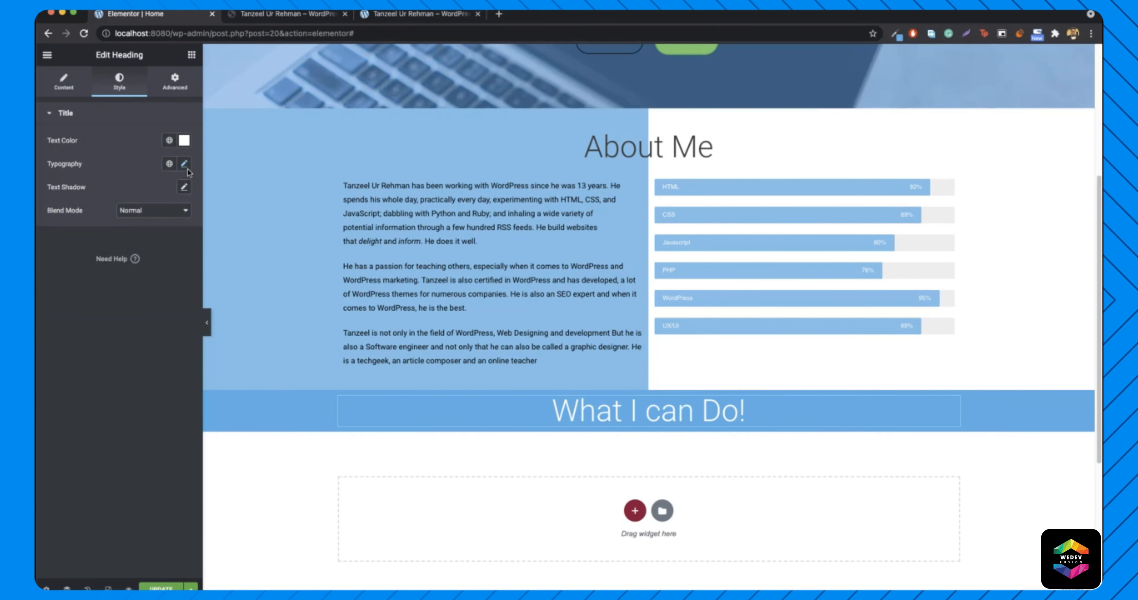
pyautogui.click(184, 167)
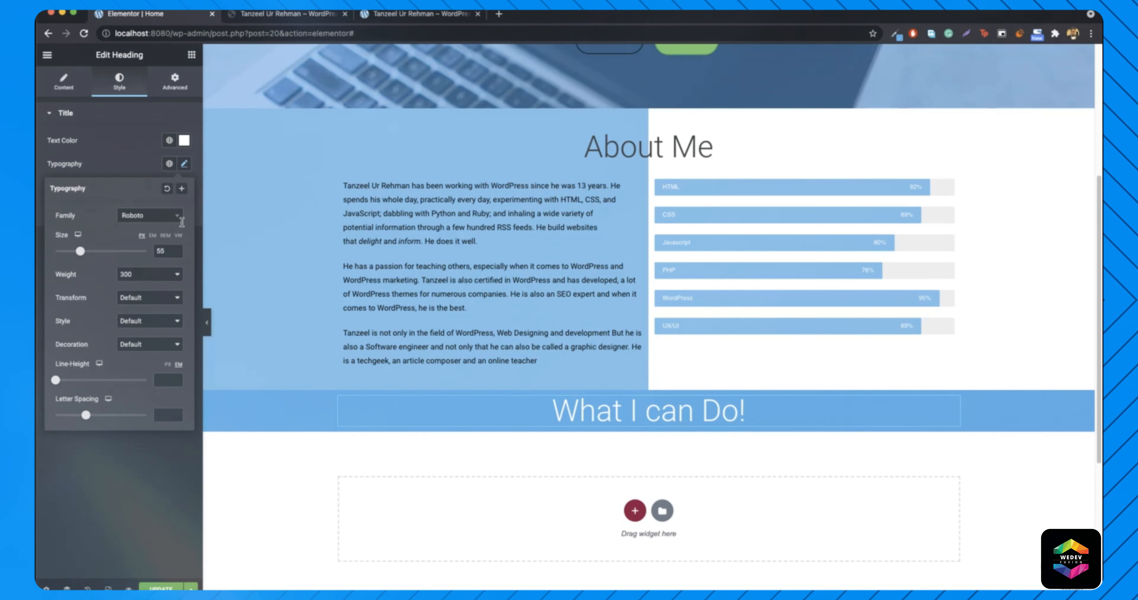
pyautogui.click(161, 276)
pyautogui.click(151, 263)
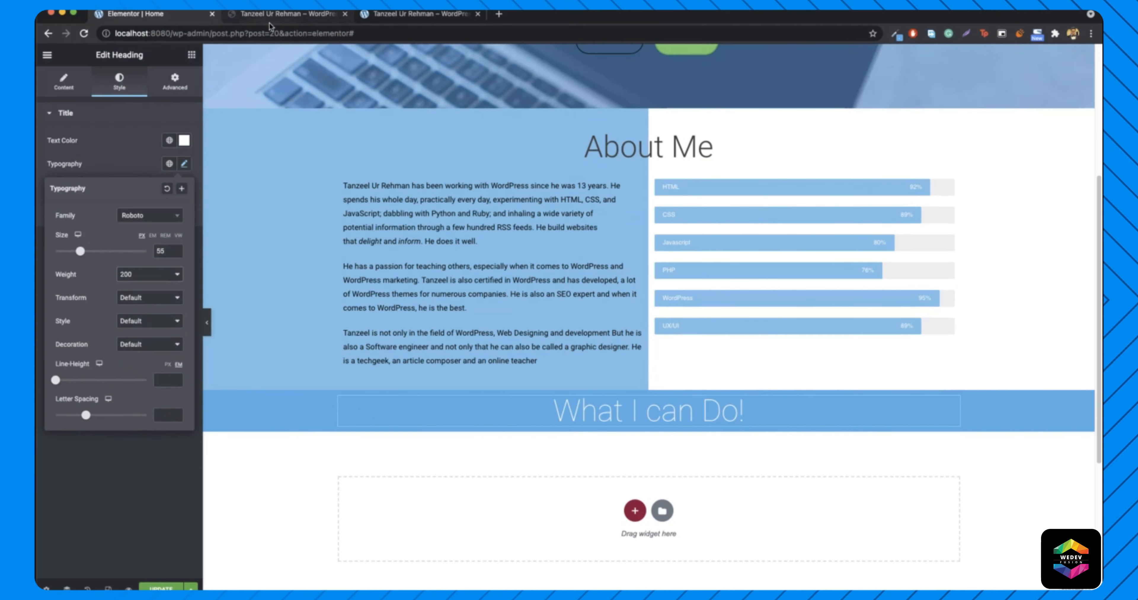
# - Compare the heading against the live itanzeel.com site
pyautogui.click(283, 14)
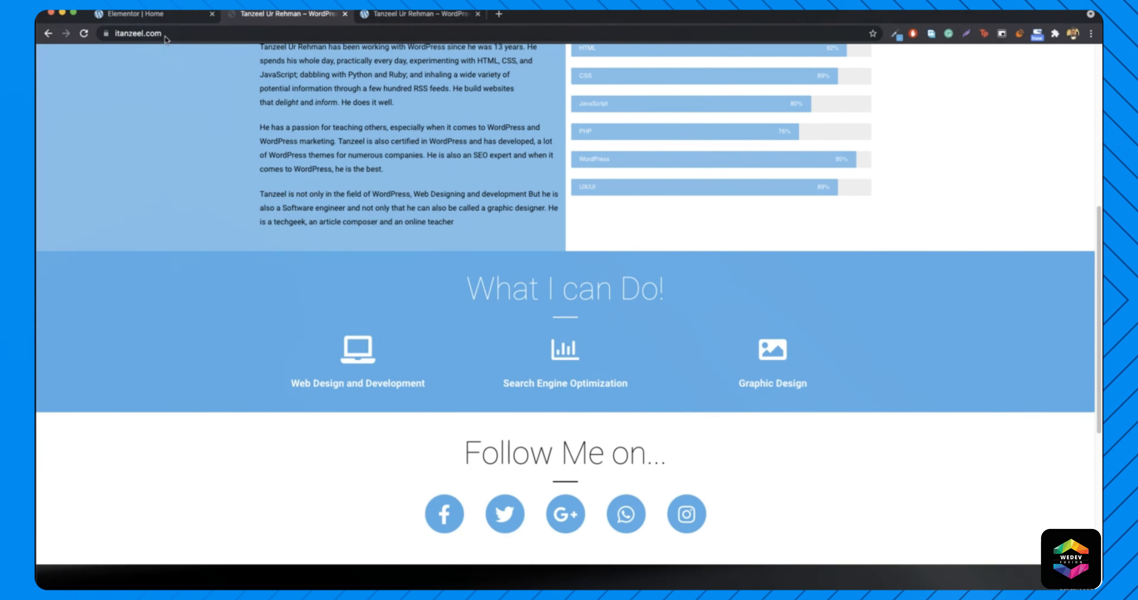
pyautogui.click(161, 16)
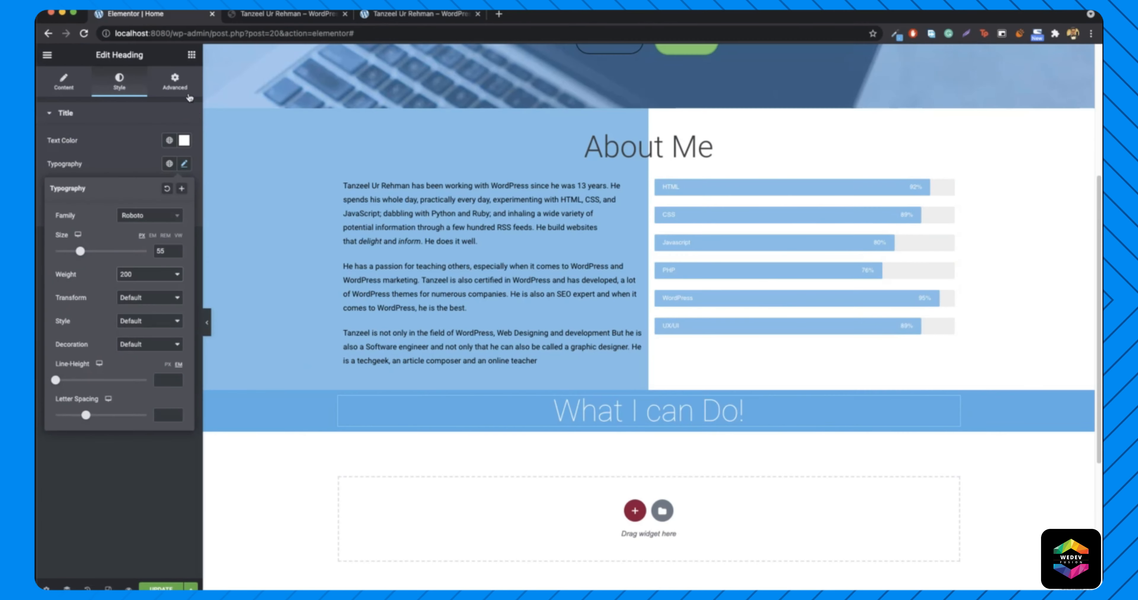
pyautogui.click(191, 56)
pyautogui.click(282, 14)
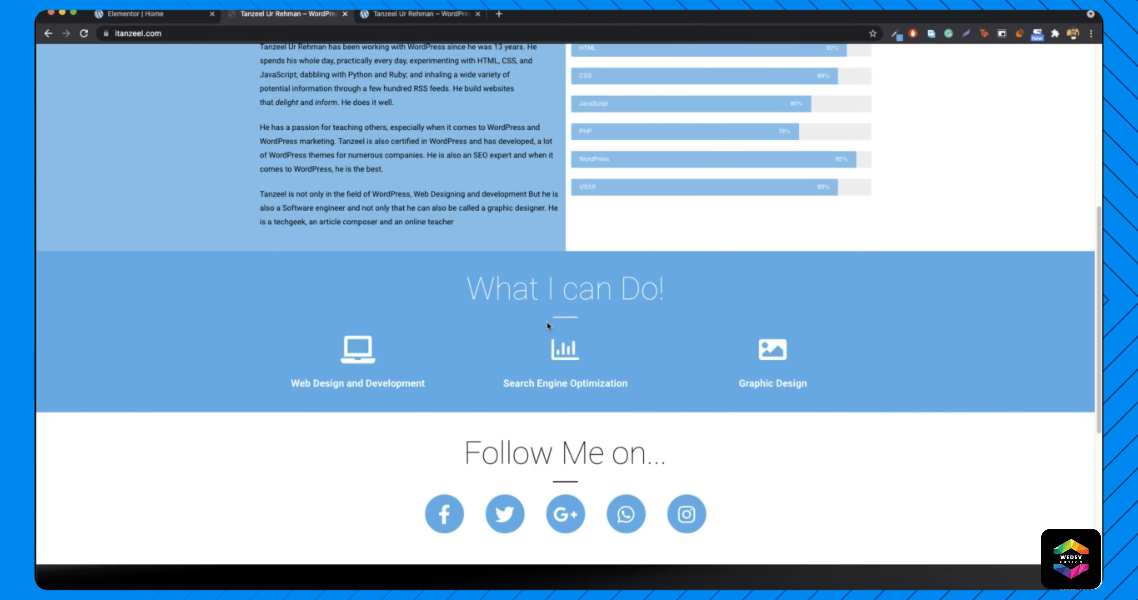
# - Add a divider under 'What I can Do!', shortened and centred beneath the heading
pyautogui.click(151, 14)
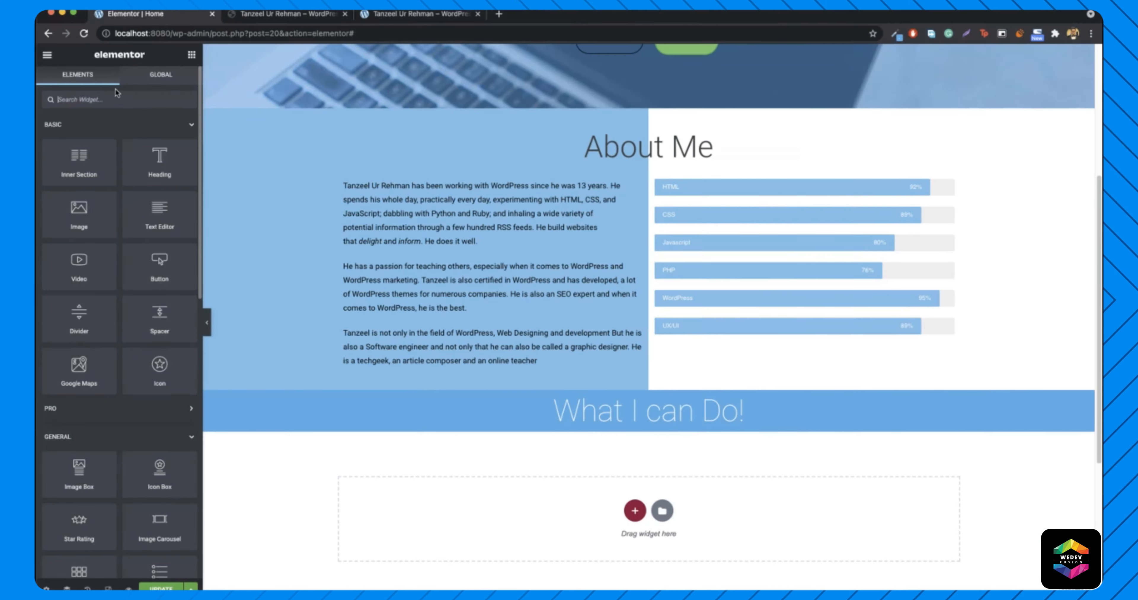
pyautogui.write('div')
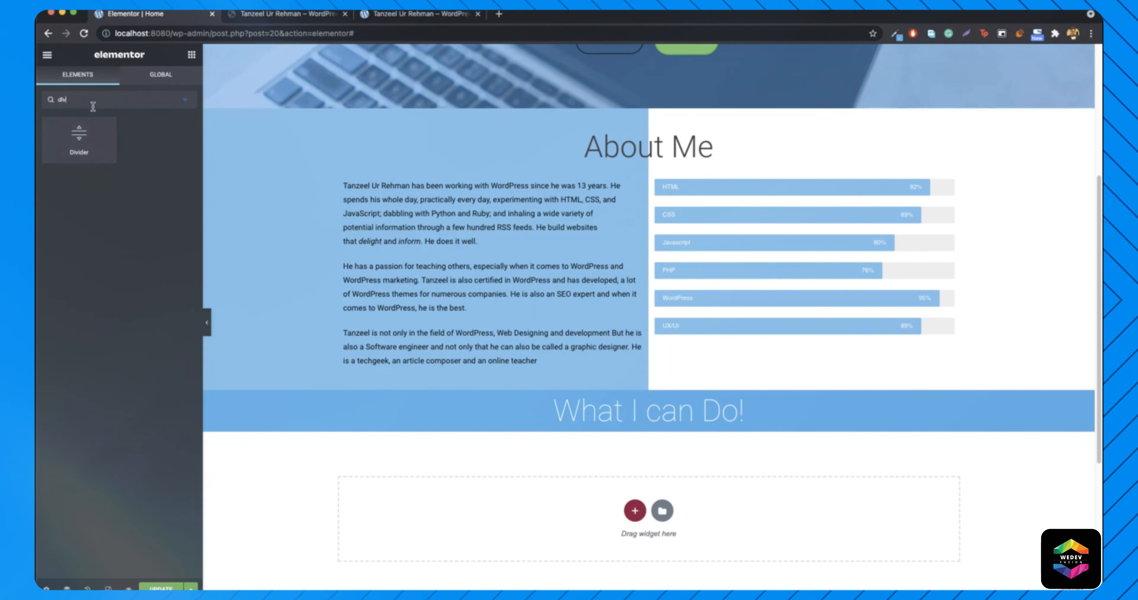
pyautogui.moveTo(80, 139); pyautogui.dragTo(655, 424)
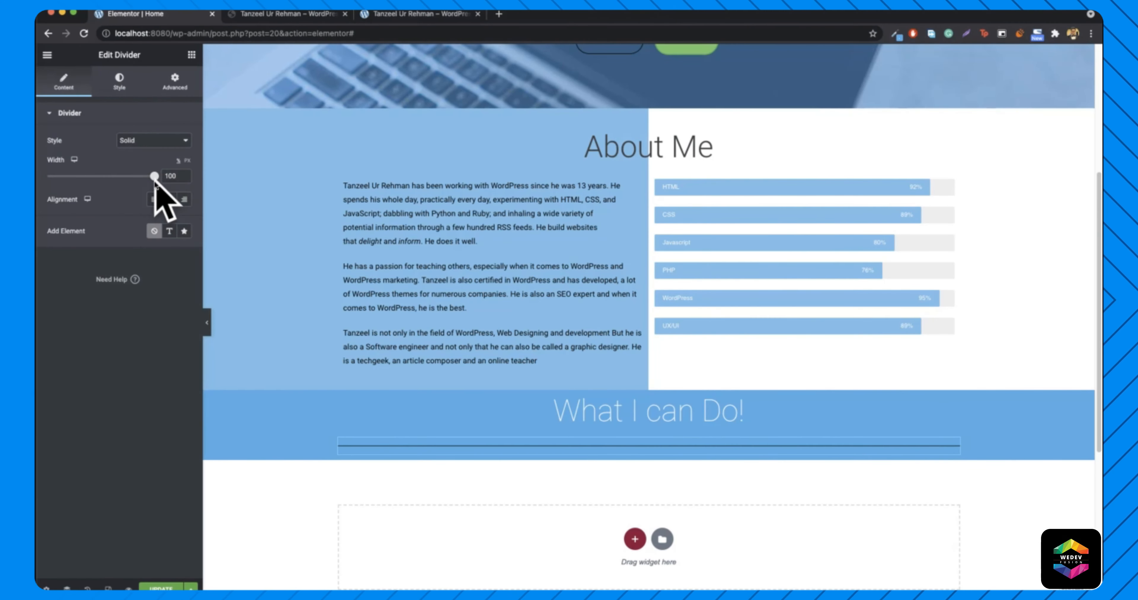
pyautogui.moveTo(154, 176); pyautogui.dragTo(121, 181)
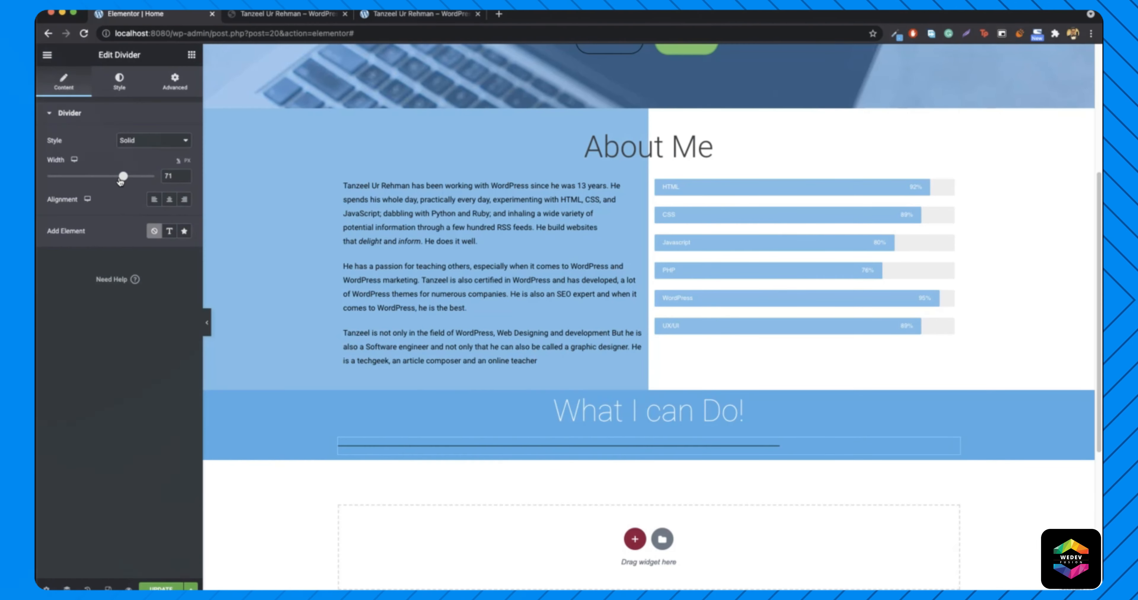
pyautogui.click(169, 201)
pyautogui.moveTo(120, 176); pyautogui.dragTo(53, 179)
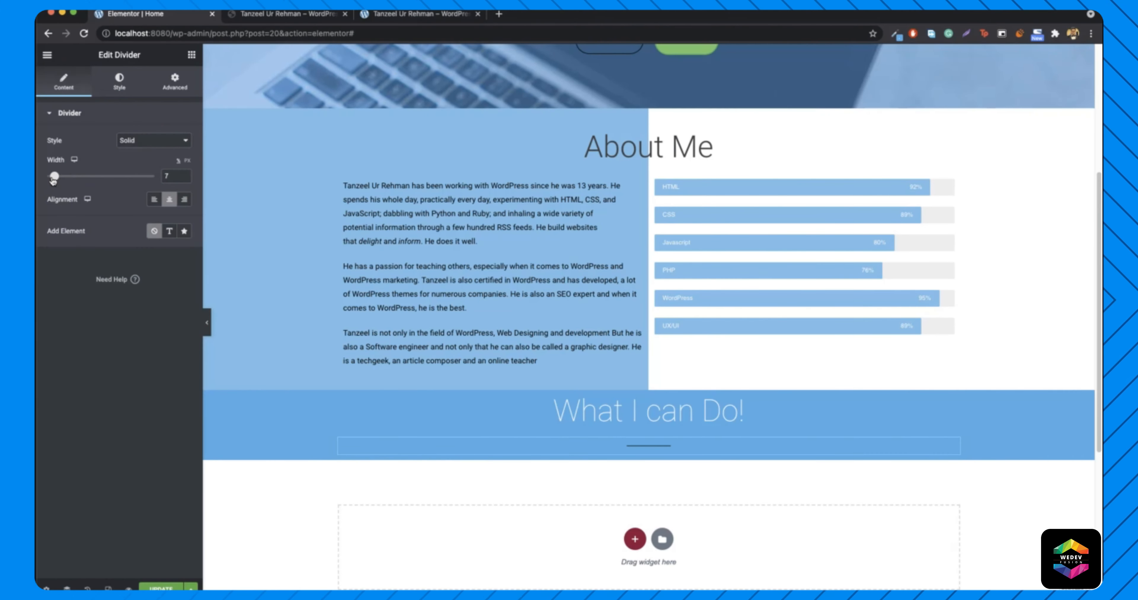
# - Make the divider line white and reduce its gap from 15 to 2
pyautogui.click(113, 80)
pyautogui.click(184, 140)
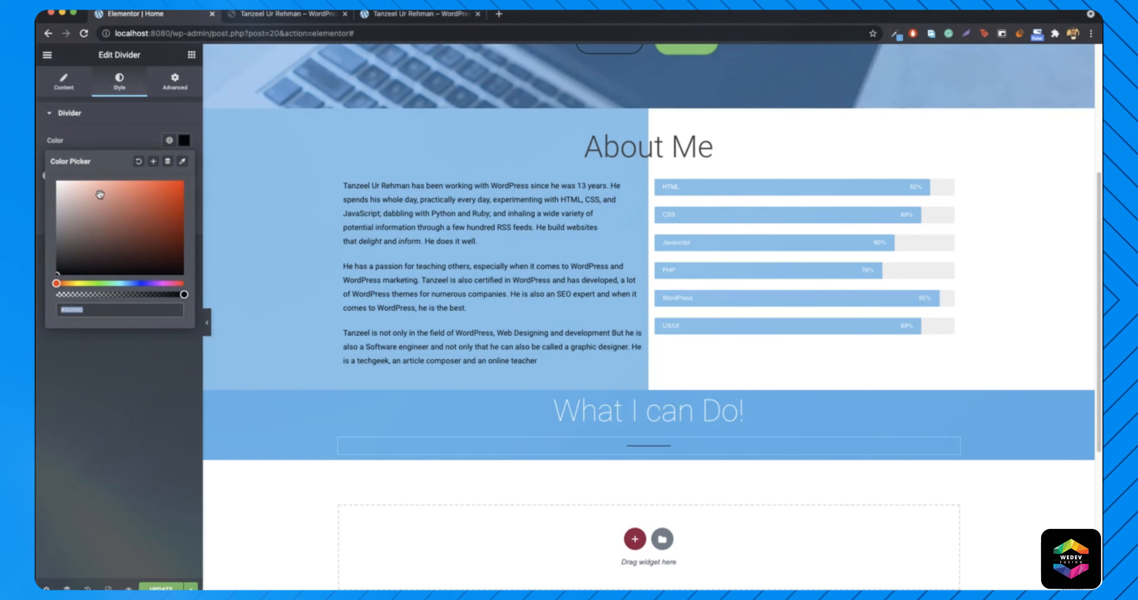
pyautogui.click(186, 143)
pyautogui.click(64, 82)
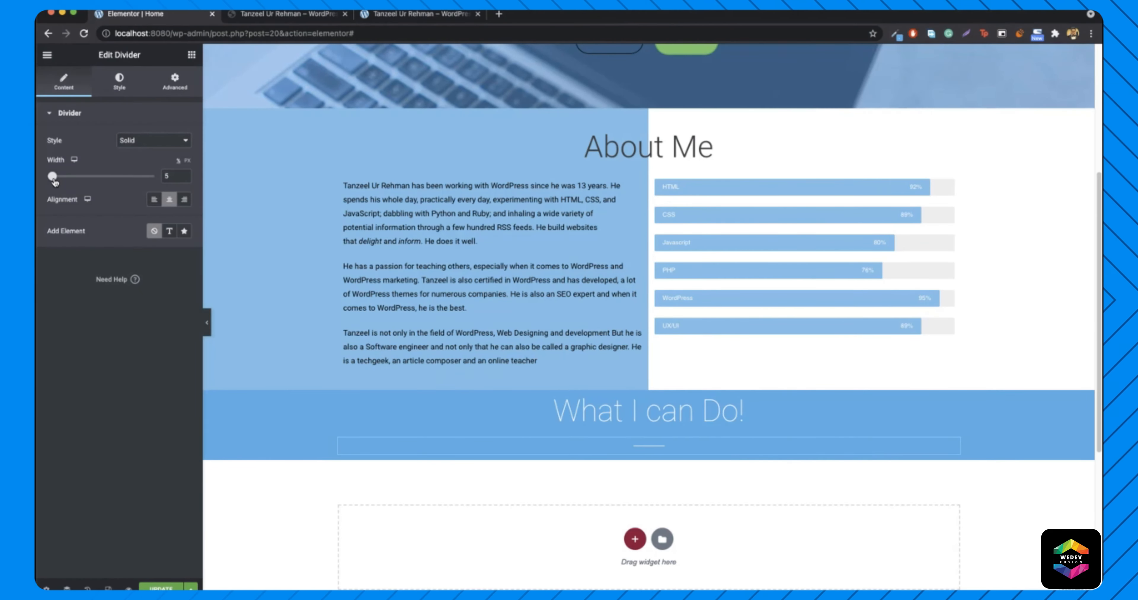
pyautogui.click(119, 82)
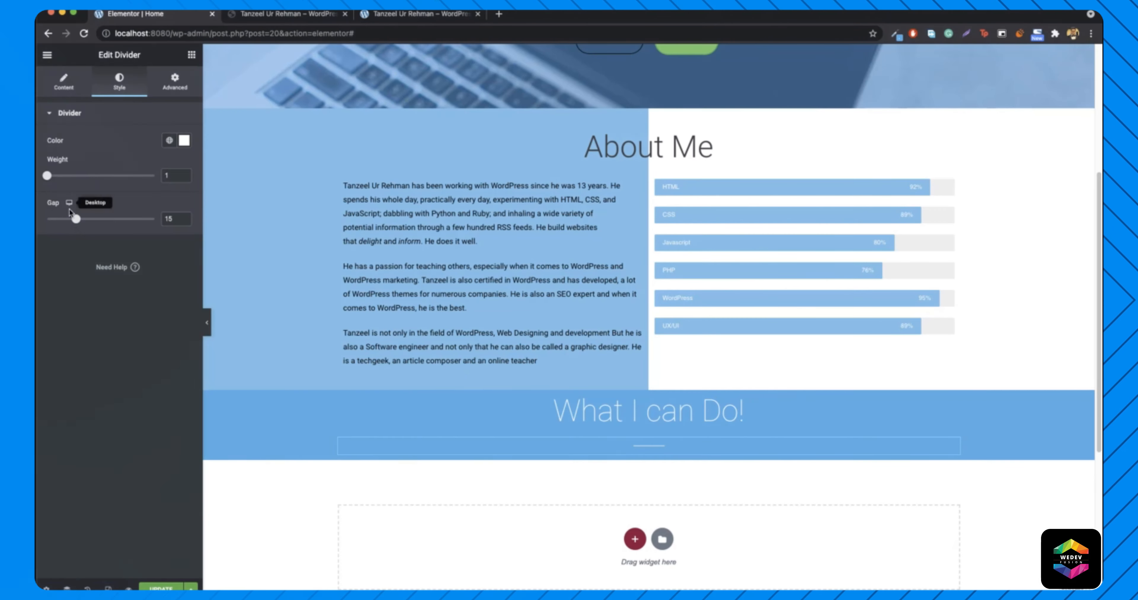
pyautogui.moveTo(76, 220); pyautogui.dragTo(46, 217)
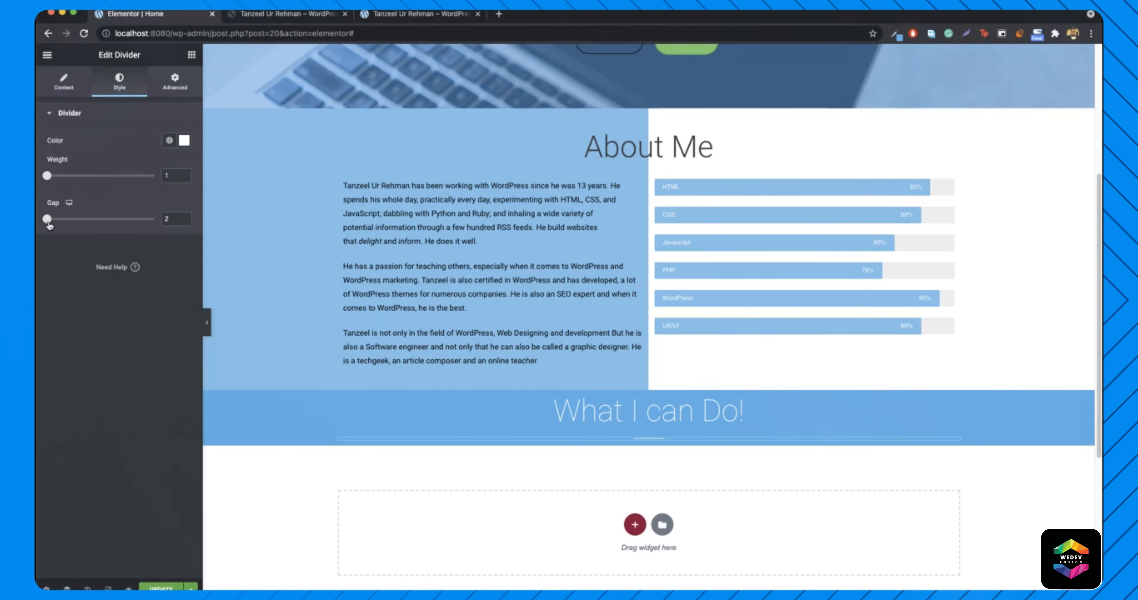
pyautogui.click(191, 55)
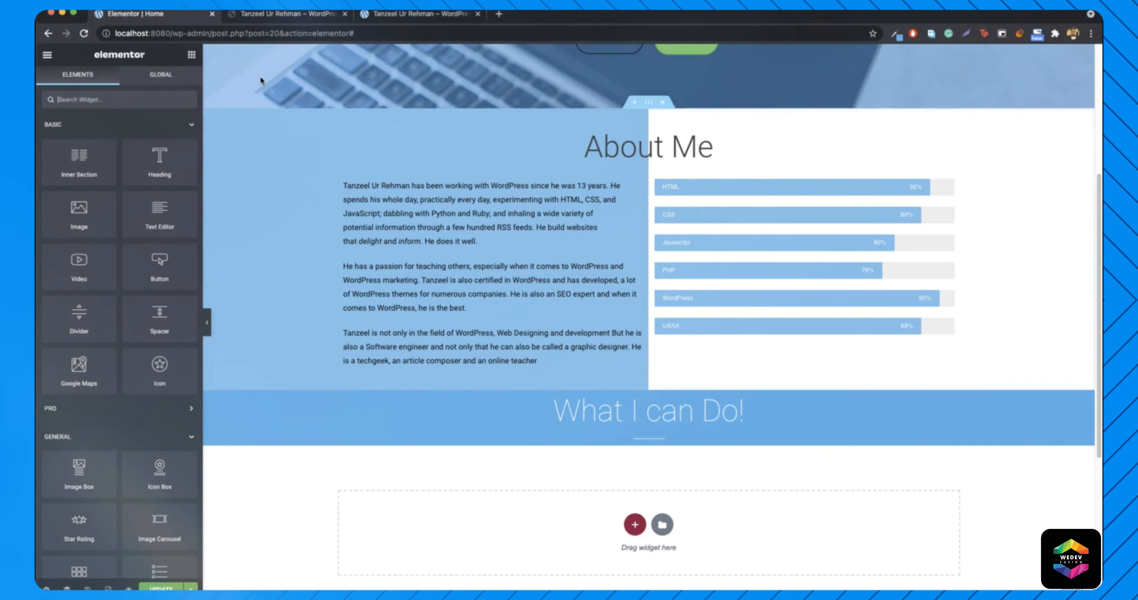
# - Add an inner section under the divider and duplicate a column to get three columns
pyautogui.click(301, 14)
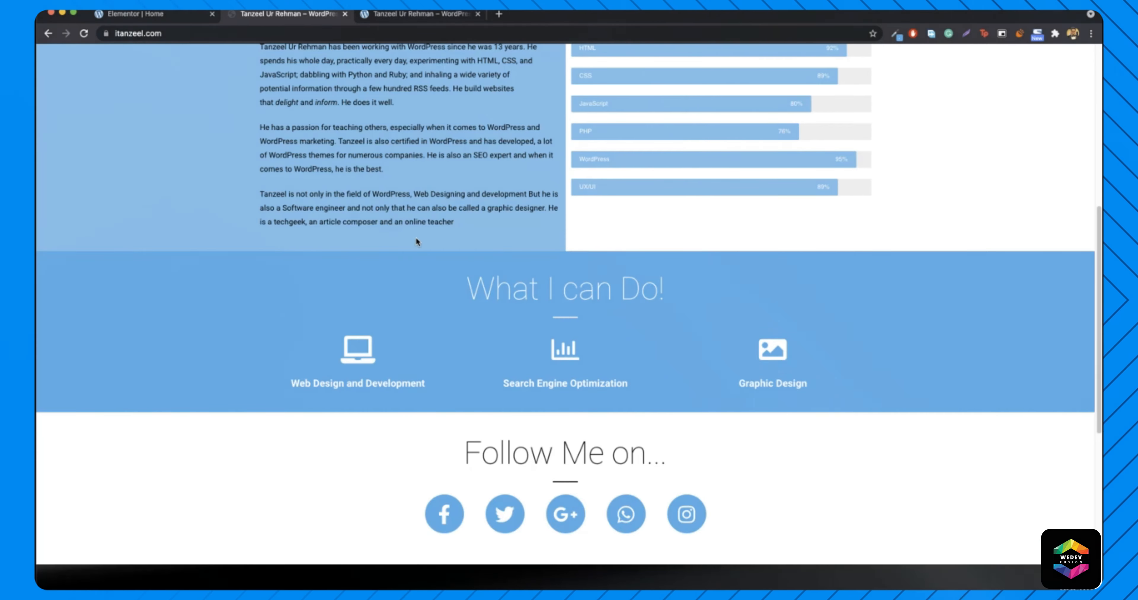
pyautogui.click(135, 14)
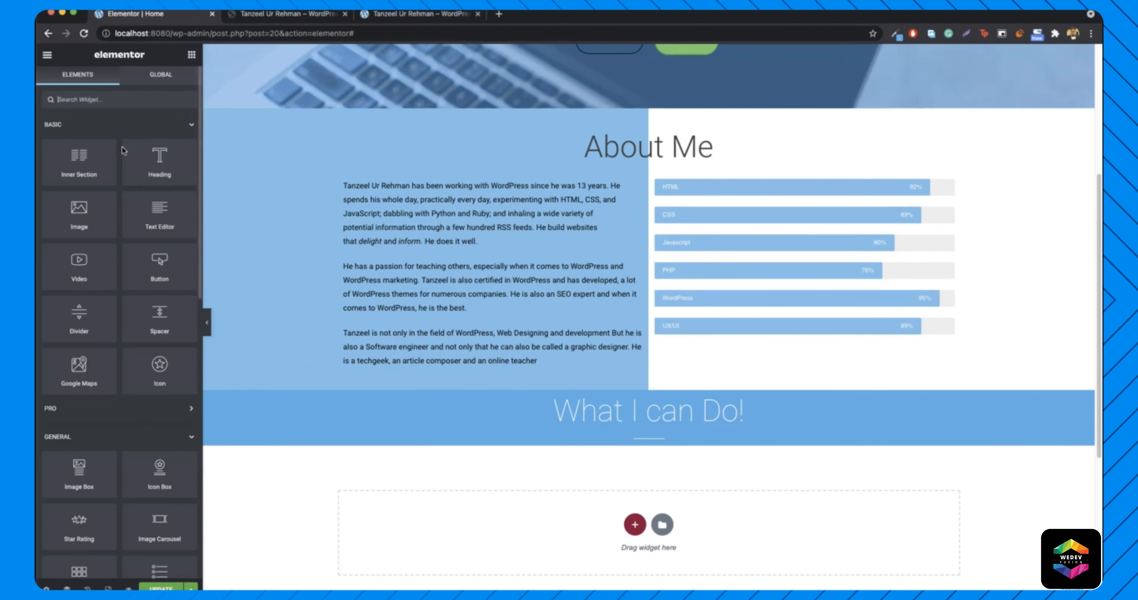
pyautogui.moveTo(81, 163); pyautogui.dragTo(655, 440)
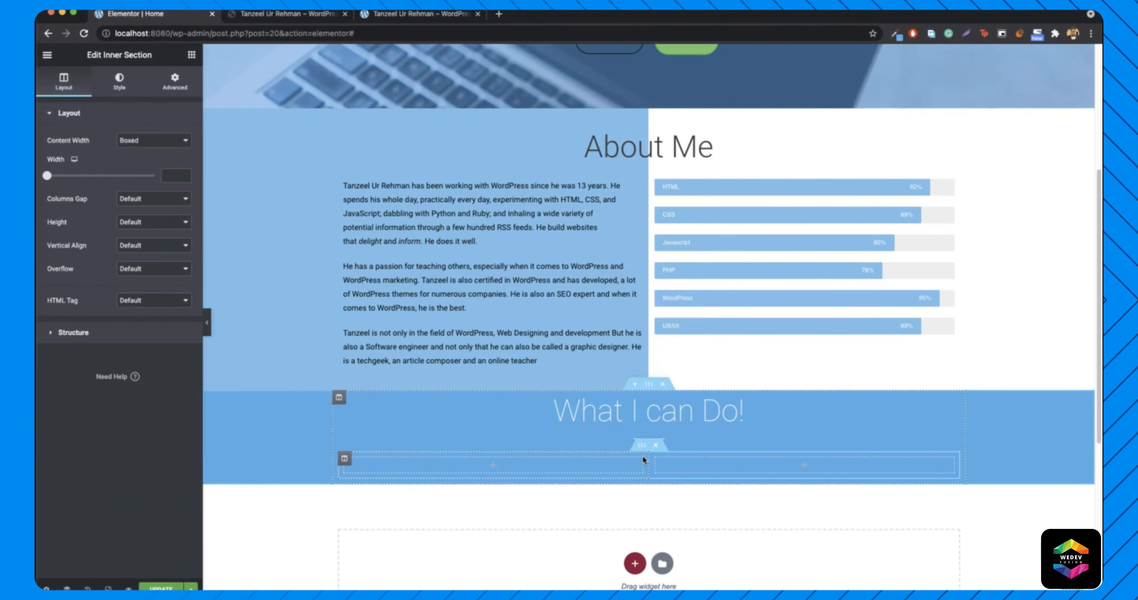
pyautogui.rightClick(361, 457)
pyautogui.click(416, 461)
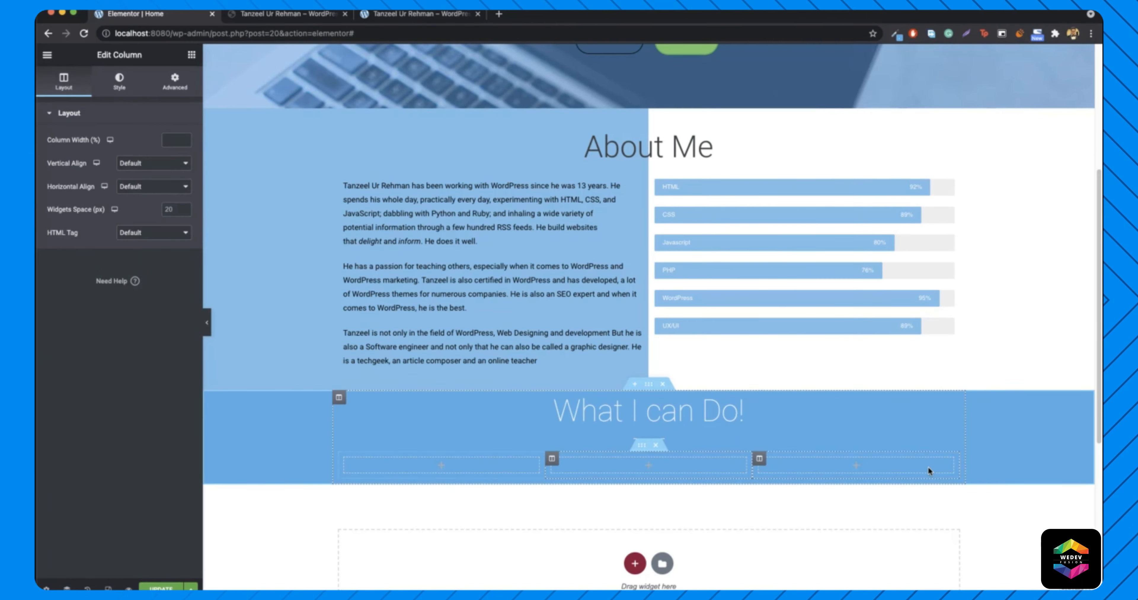
pyautogui.click(191, 56)
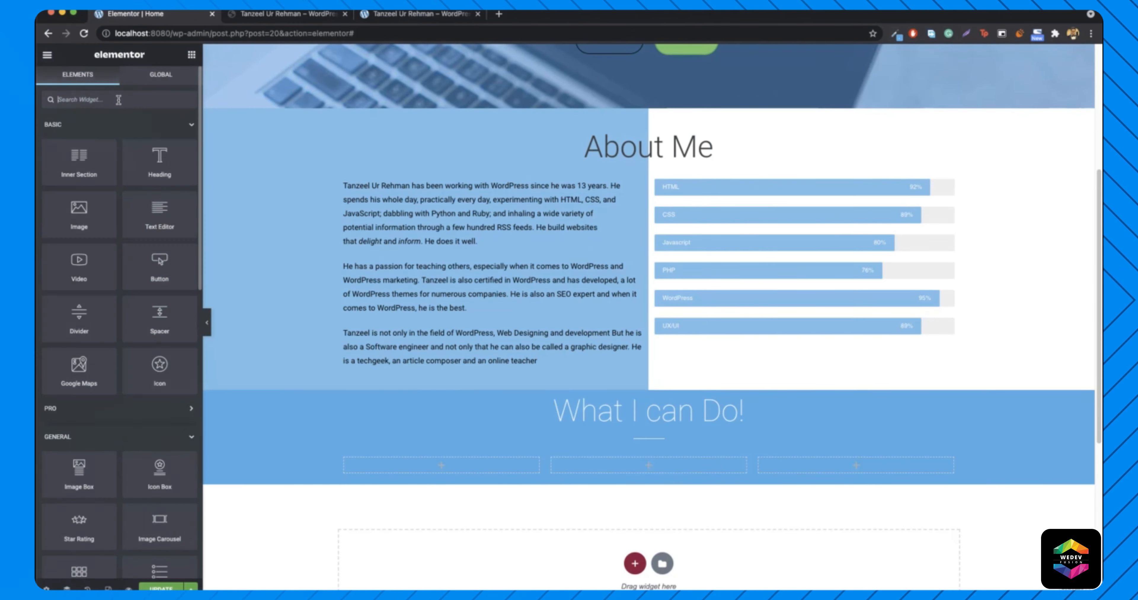
# - Place an Icon Box in the first column and swap its star icon for Laptop
pyautogui.write('icon')
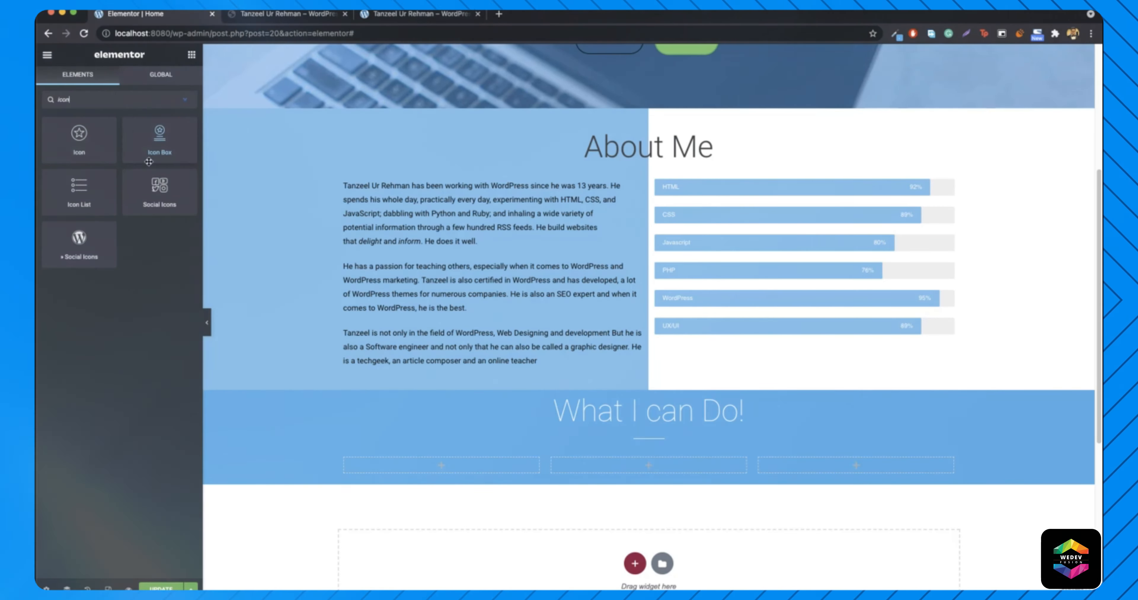
pyautogui.moveTo(160, 141); pyautogui.dragTo(463, 480)
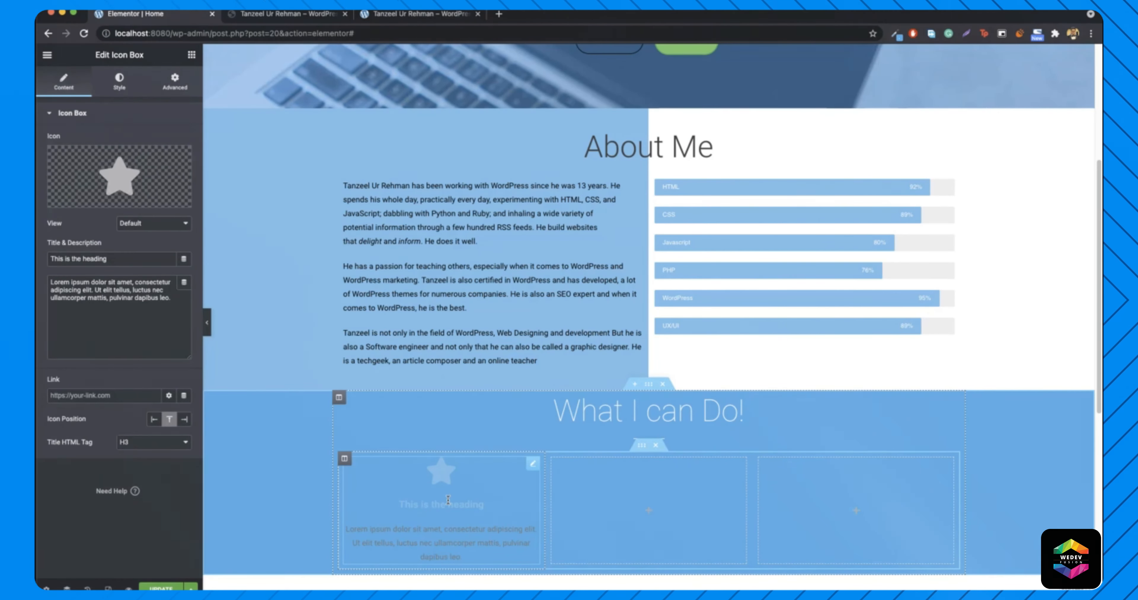
pyautogui.click(123, 167)
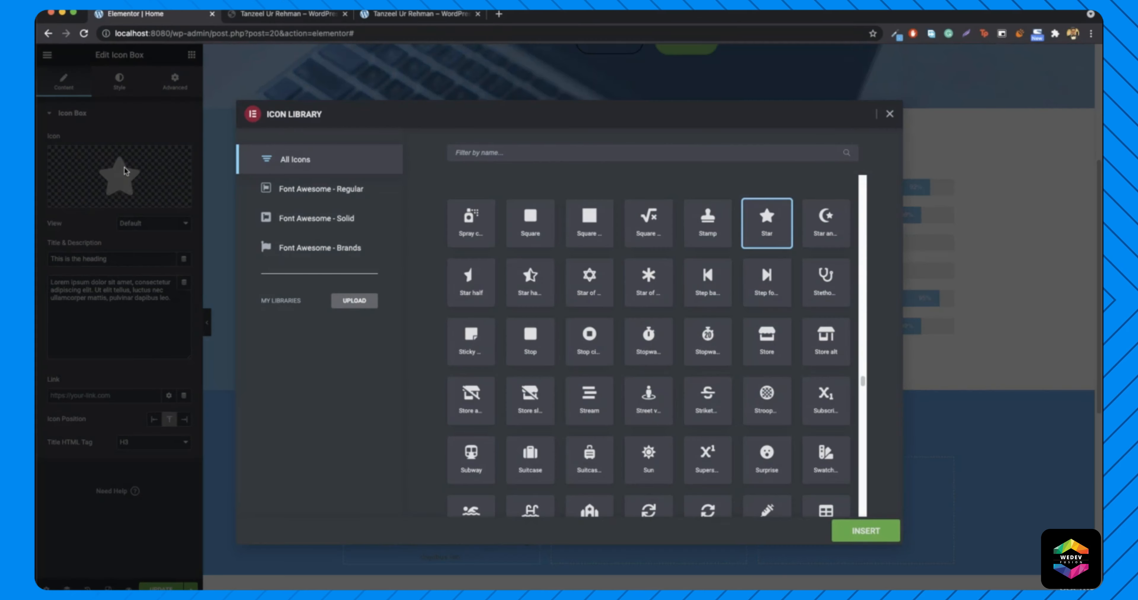
pyautogui.click(285, 13)
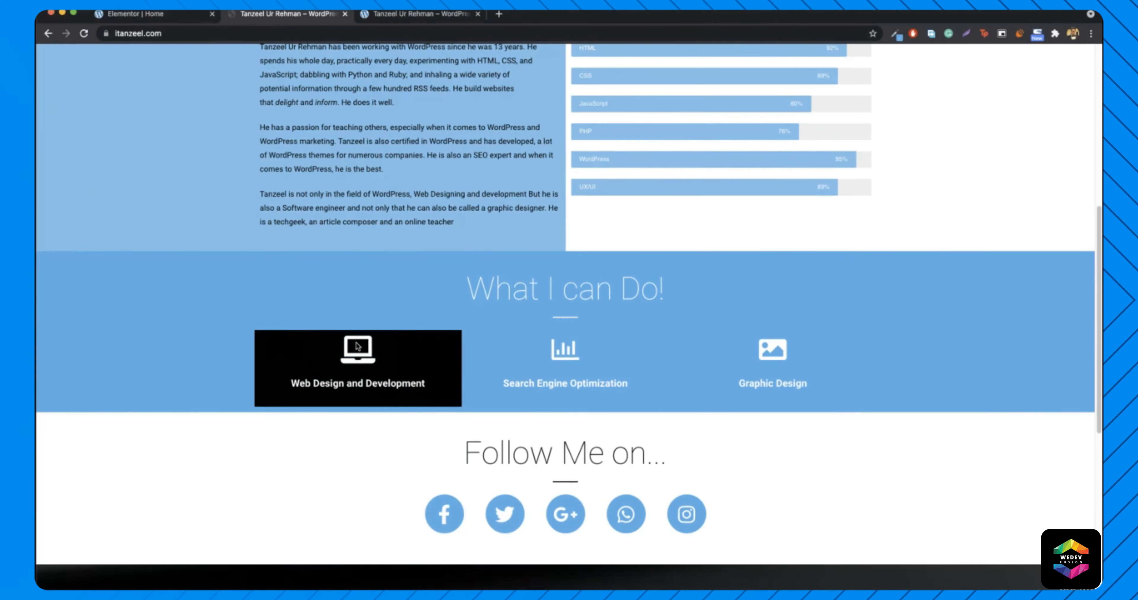
pyautogui.click(173, 16)
pyautogui.click(533, 153)
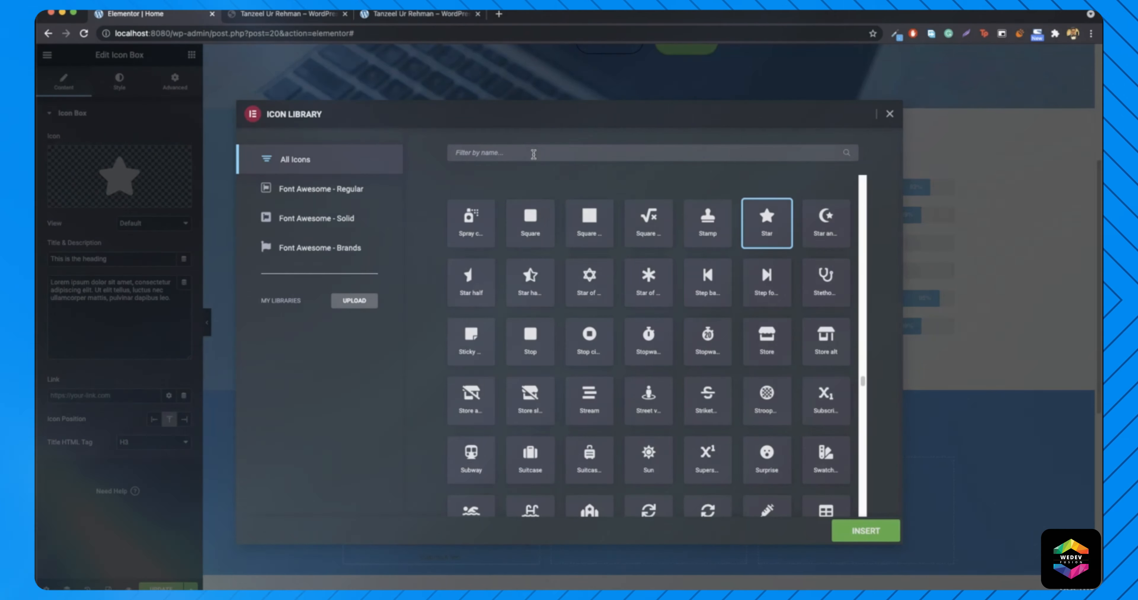
pyautogui.write('lap')
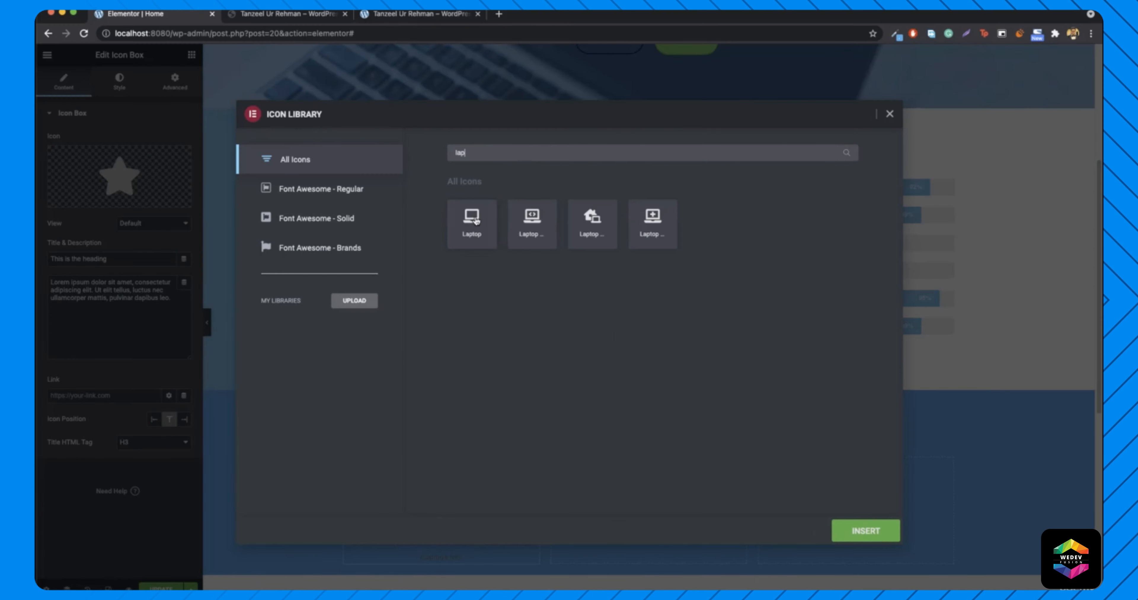
pyautogui.click(491, 230)
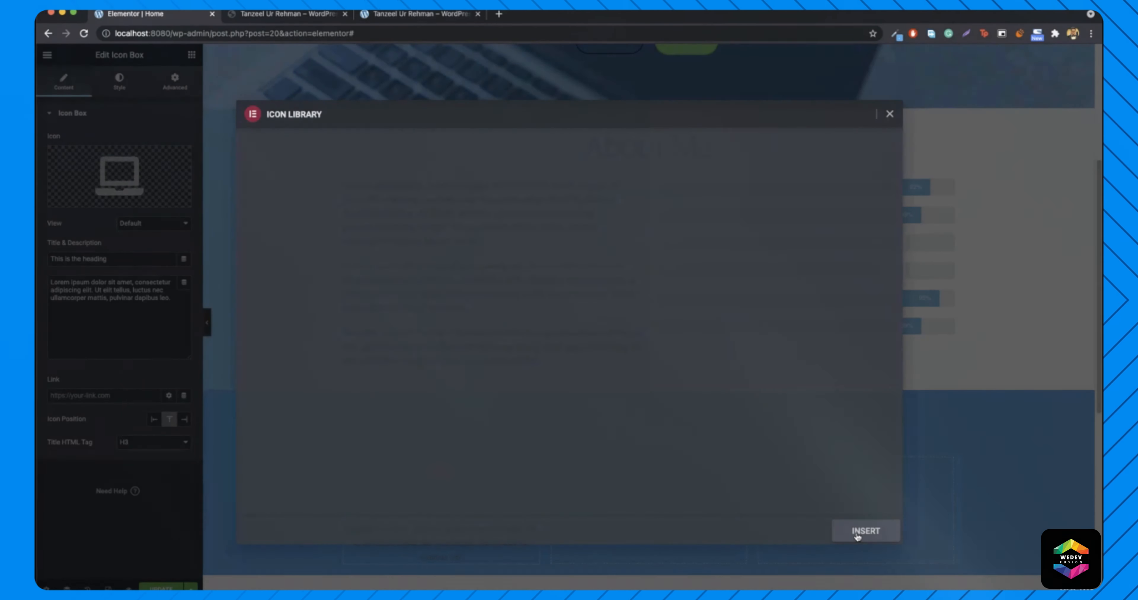
pyautogui.click(859, 539)
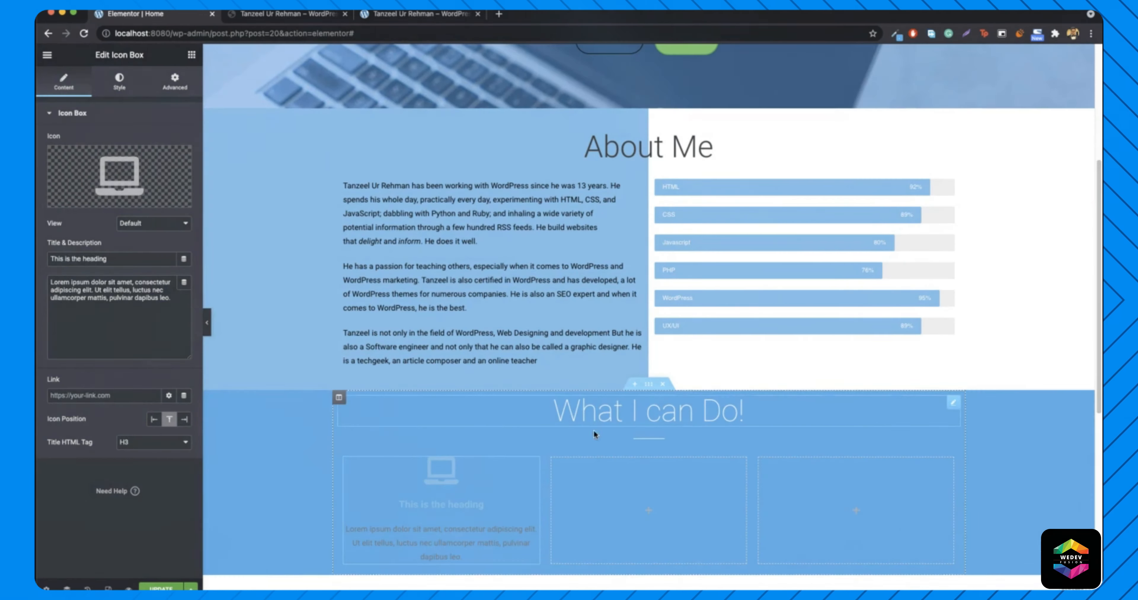
# - Title the icon box 'Web Design and Development' and delete its placeholder description
pyautogui.tripleClick(94, 260)
pyautogui.write('We')
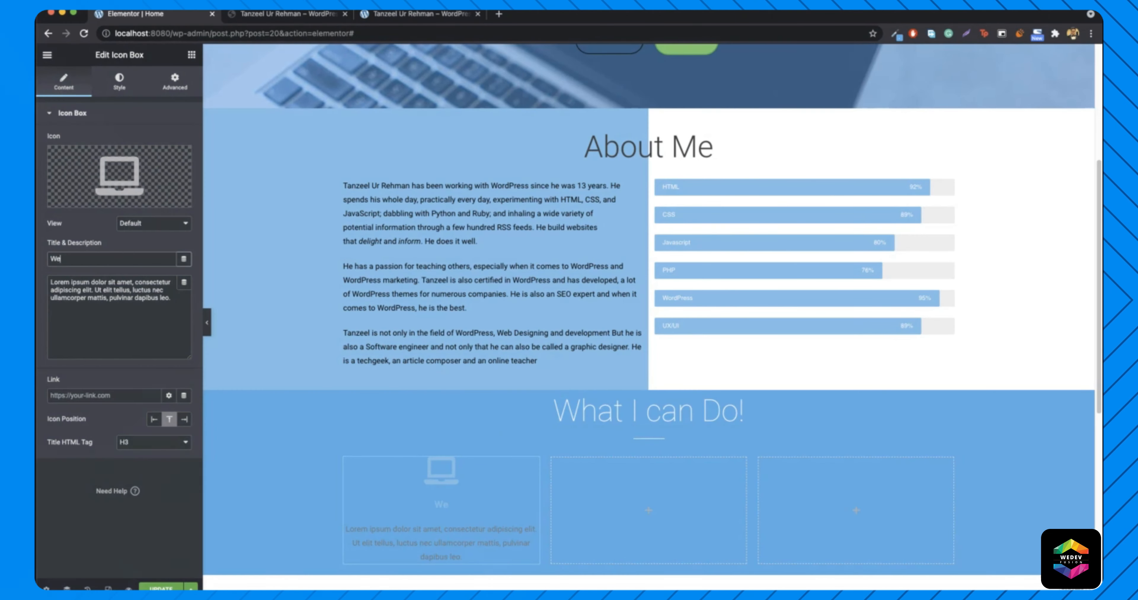
pyautogui.write('b Design and Development')
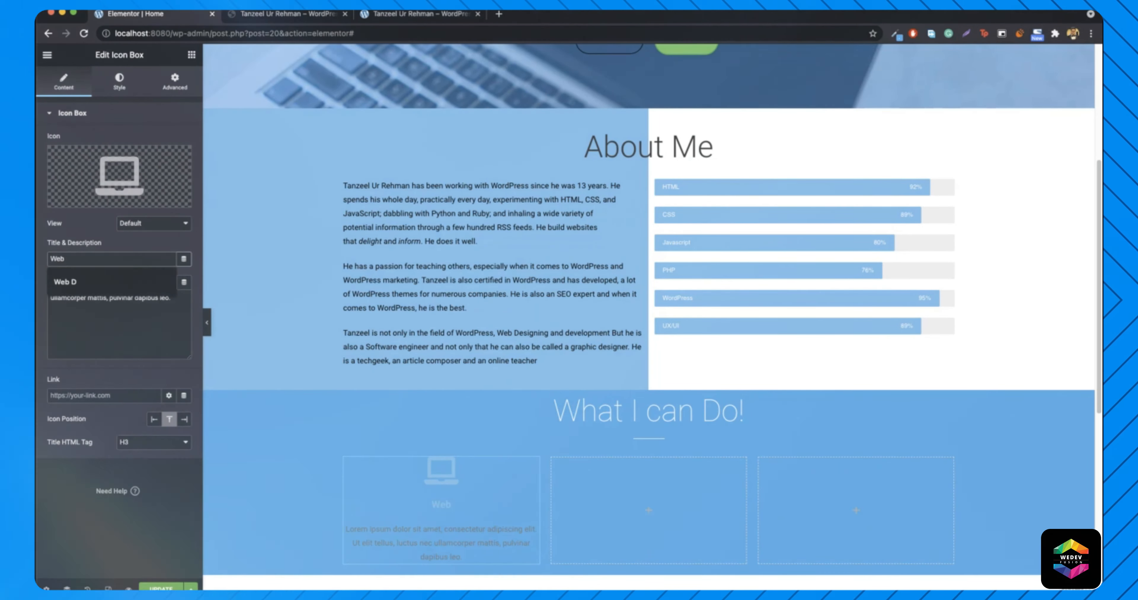
pyautogui.click(68, 326)
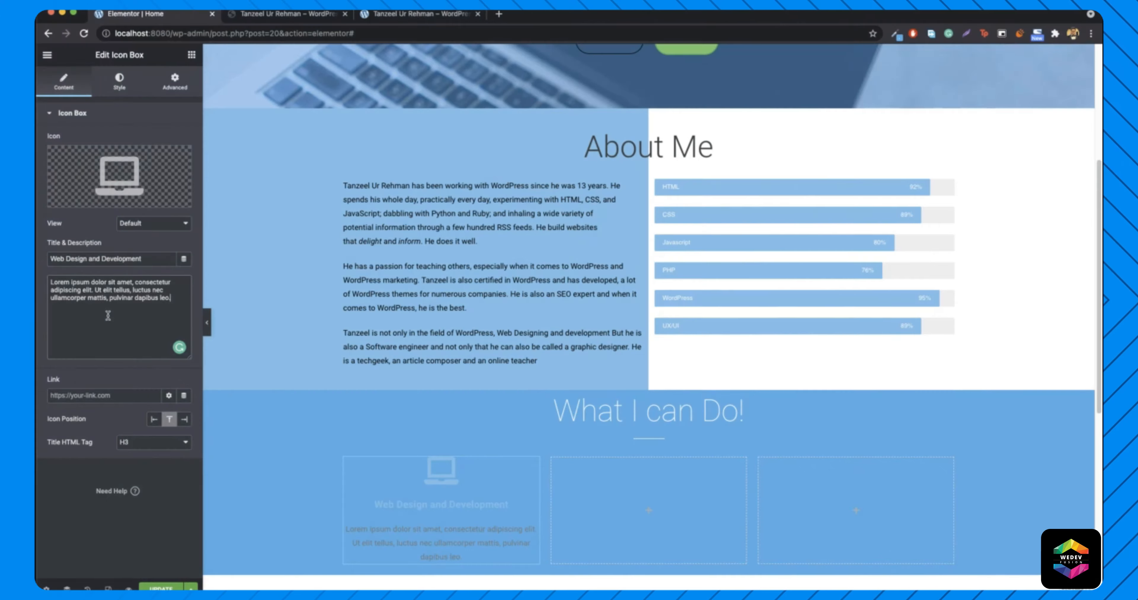
pyautogui.press('super+a')
pyautogui.click(260, 16)
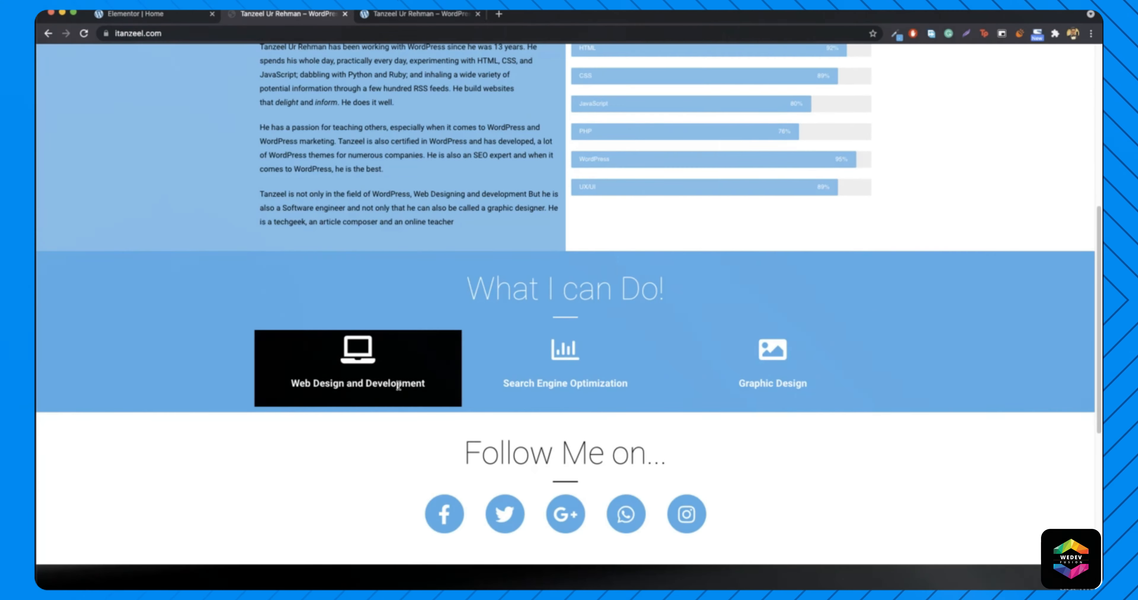
pyautogui.click(145, 14)
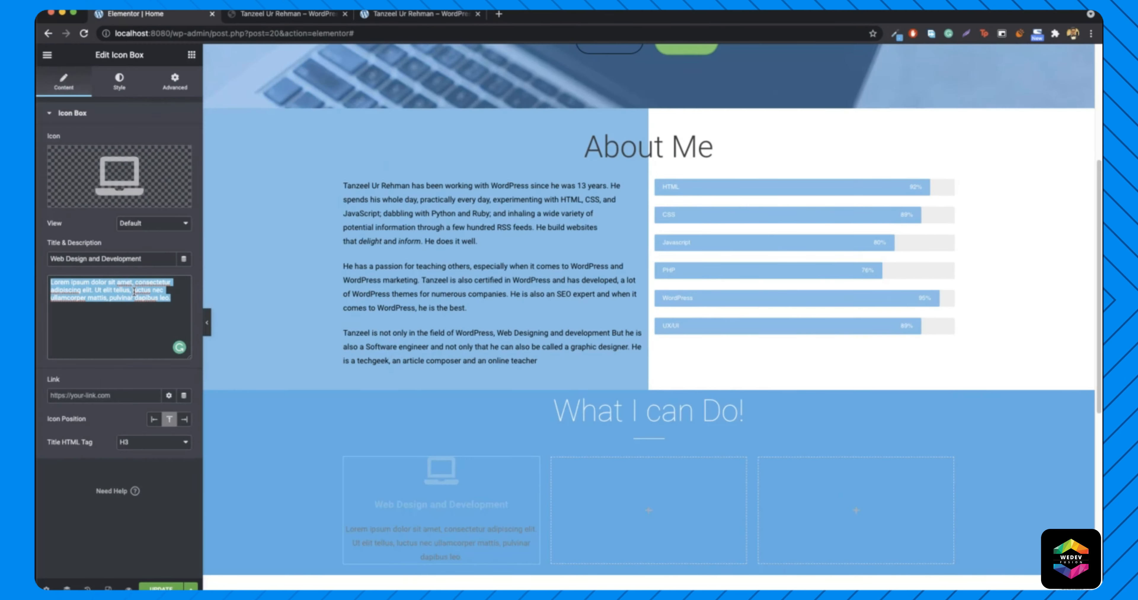
pyautogui.press('BackSpace')
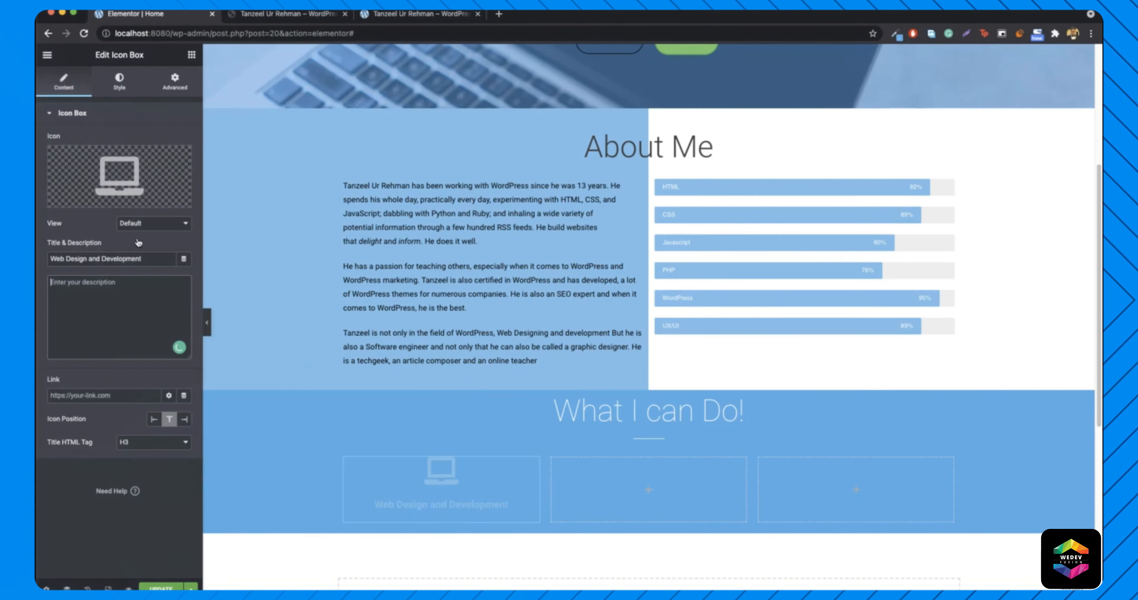
# - Make the laptop icon and the title white (#FFFFFF)
pyautogui.click(112, 86)
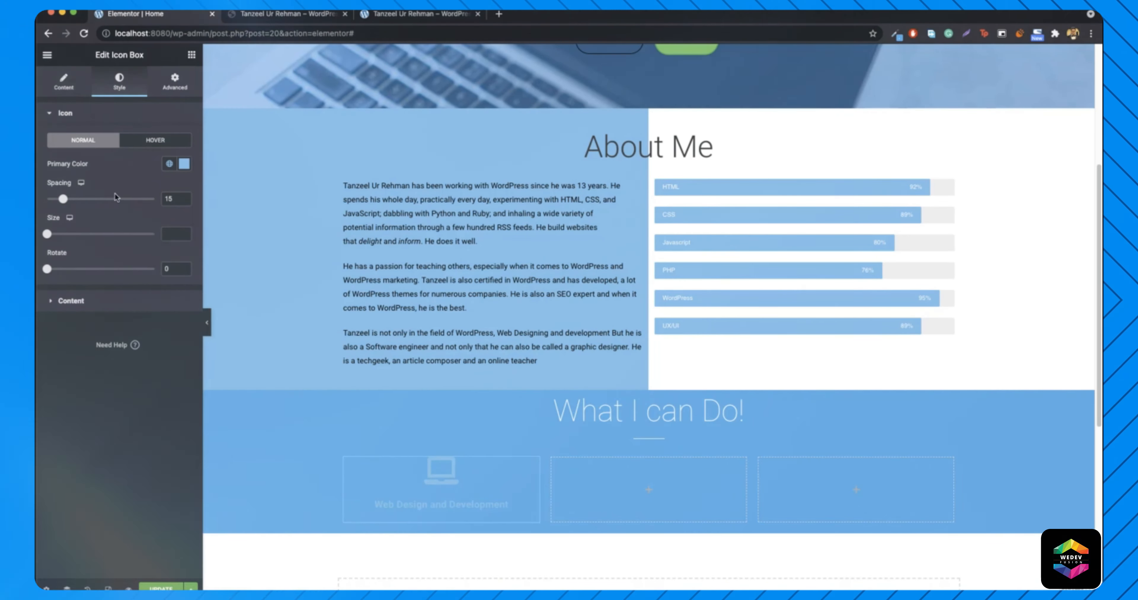
pyautogui.moveTo(118, 249); pyautogui.dragTo(57, 205)
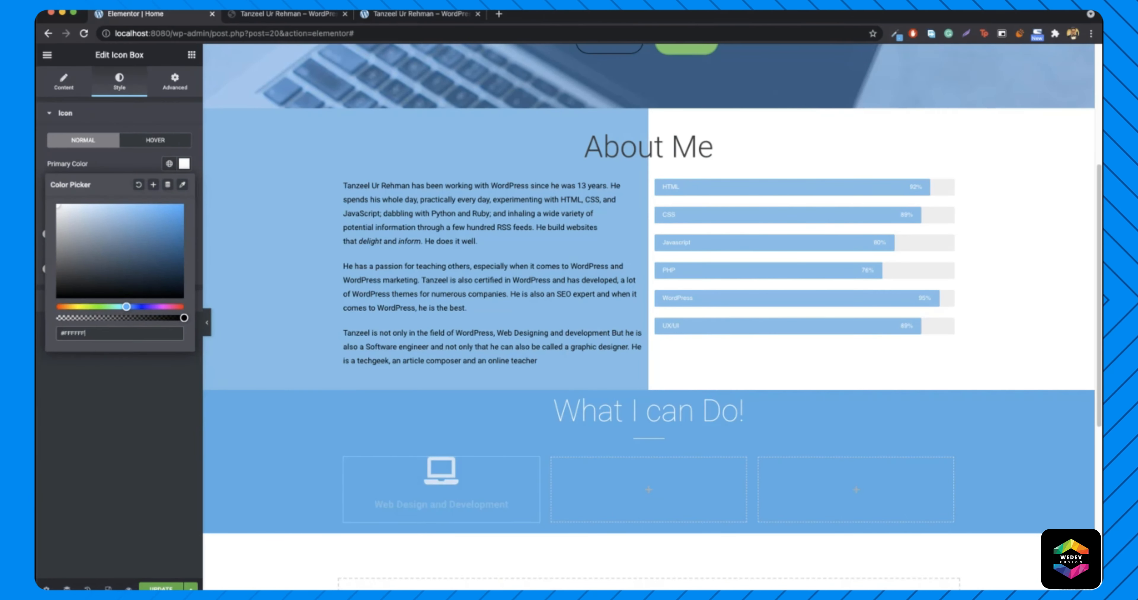
pyautogui.click(185, 164)
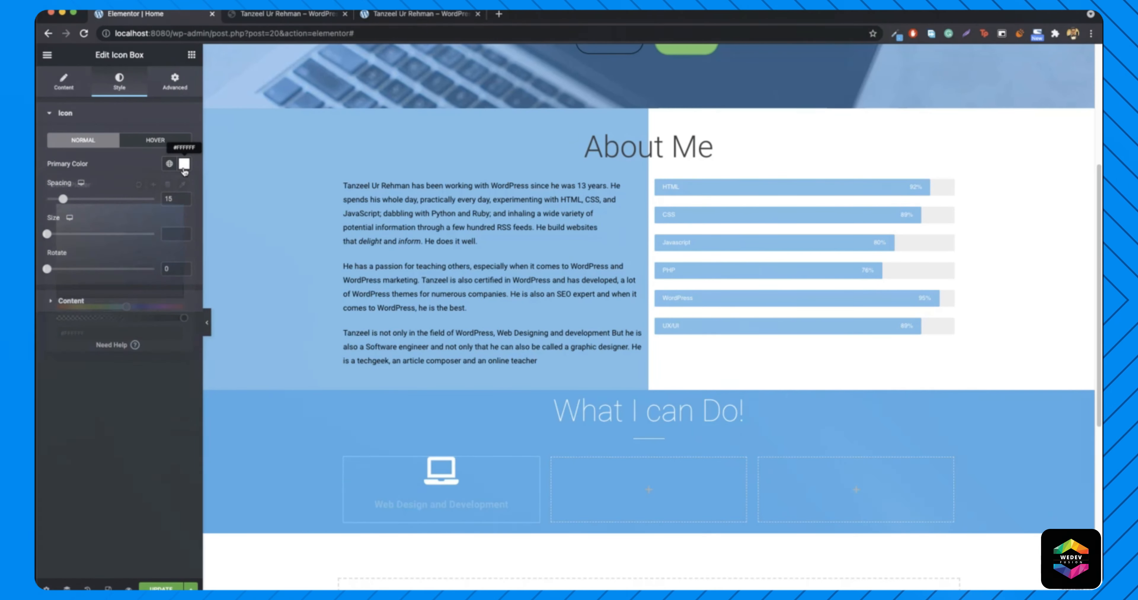
pyautogui.click(71, 299)
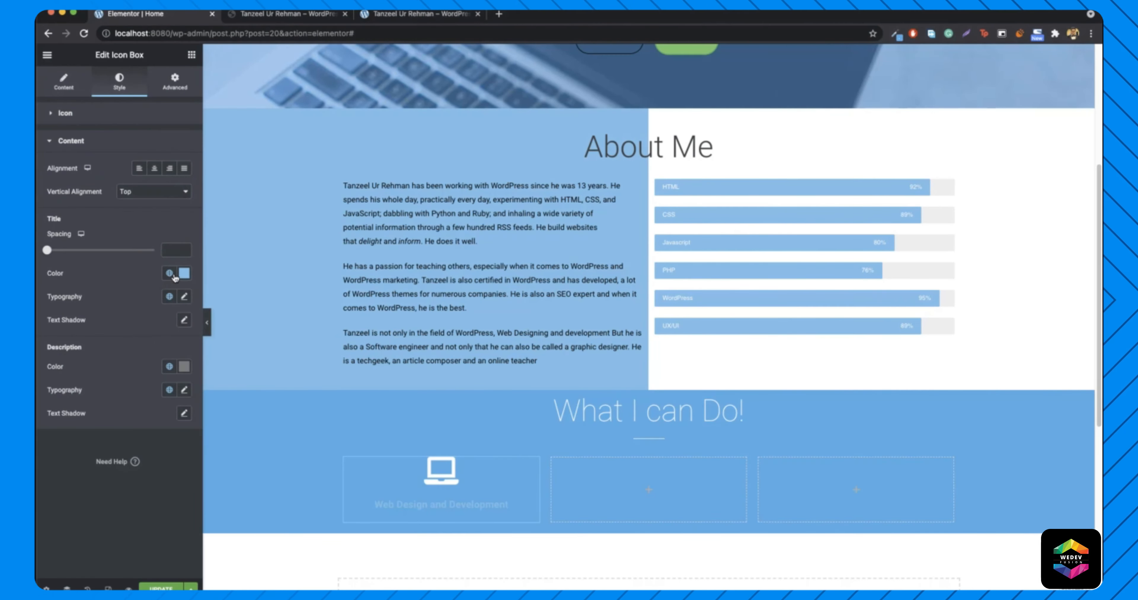
pyautogui.click(185, 273)
pyautogui.write('#FFFFFF')
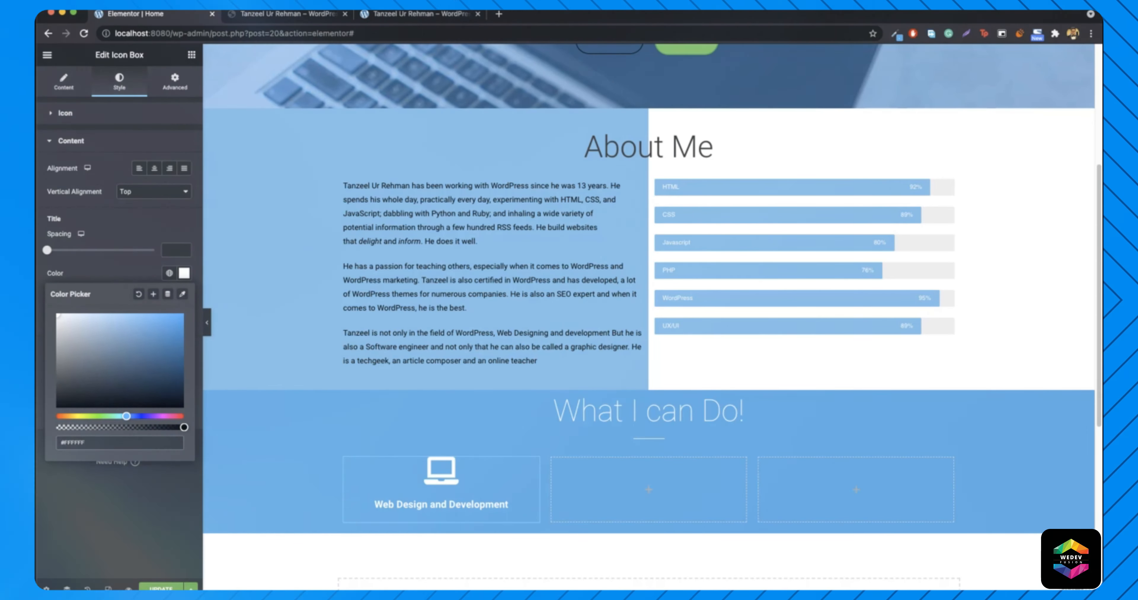
pyautogui.press('super+2')
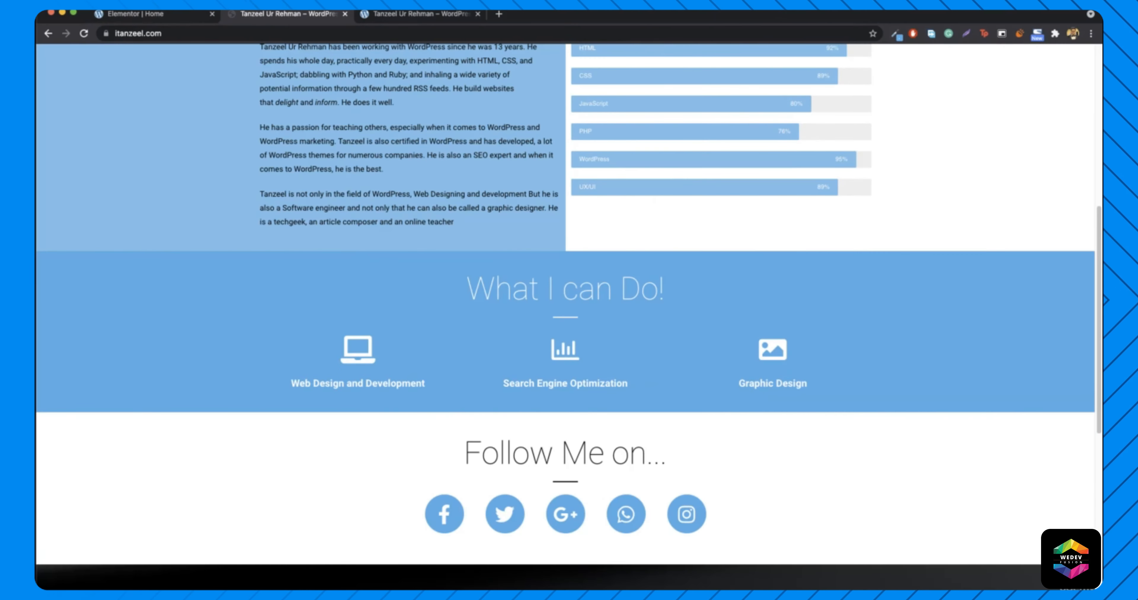
pyautogui.click(132, 13)
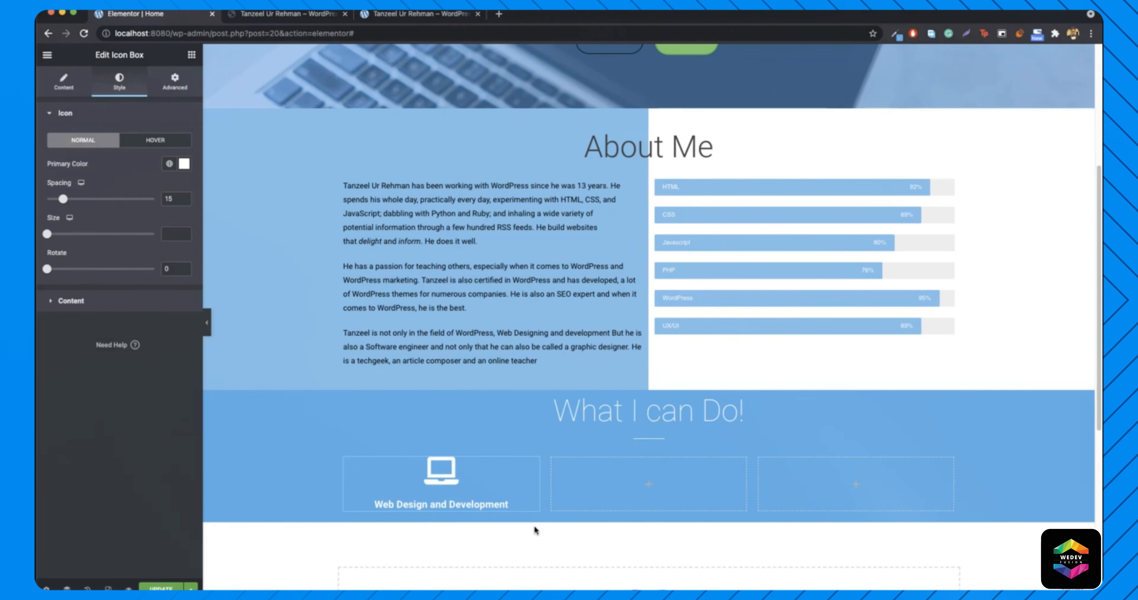
# - Copy the Web Design and Development icon box into the middle and third columns
pyautogui.rightClick(514, 475)
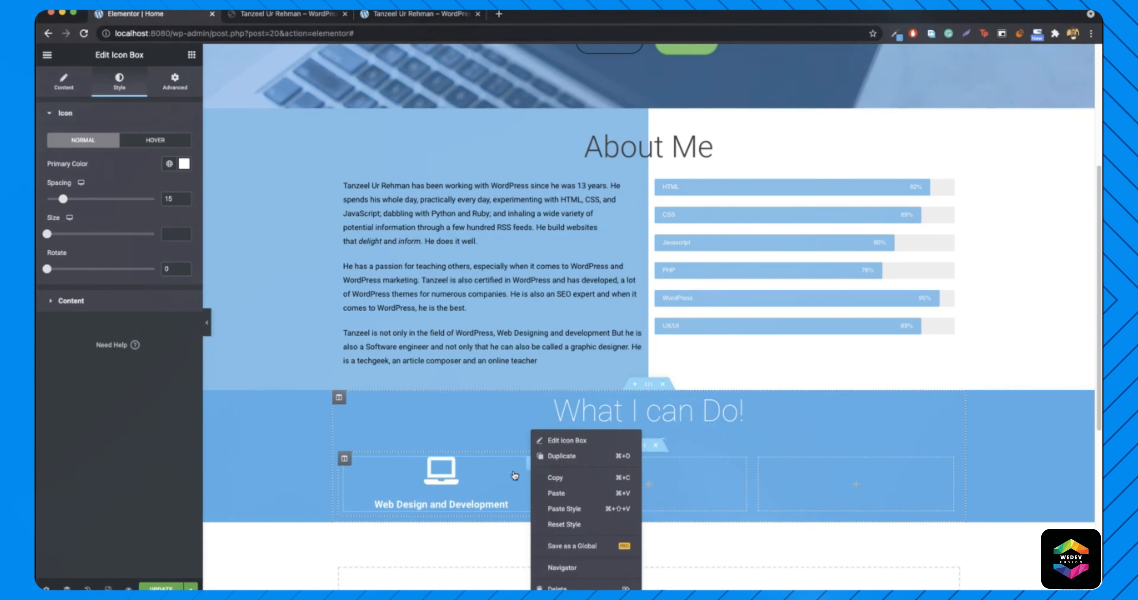
pyautogui.click(566, 486)
pyautogui.rightClick(649, 487)
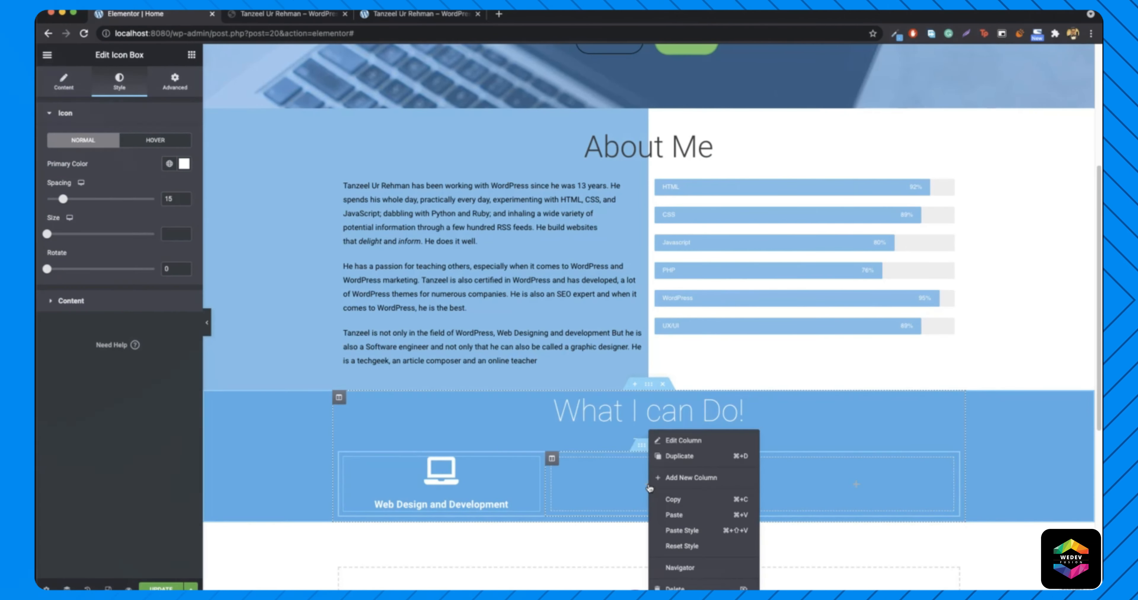
pyautogui.click(700, 514)
pyautogui.rightClick(858, 481)
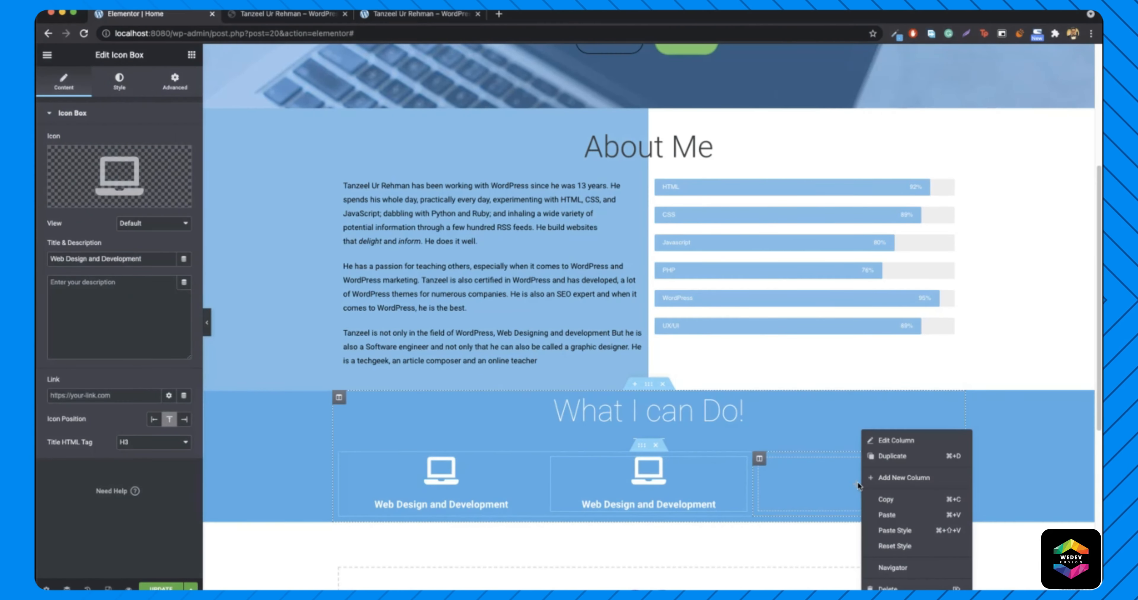
pyautogui.click(881, 448)
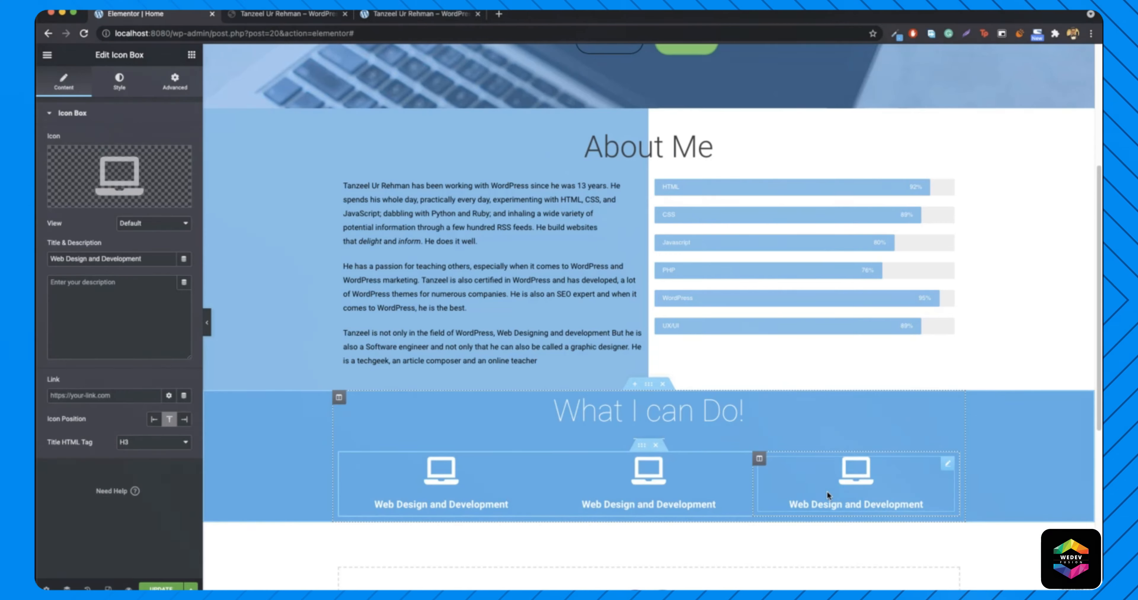
pyautogui.click(287, 14)
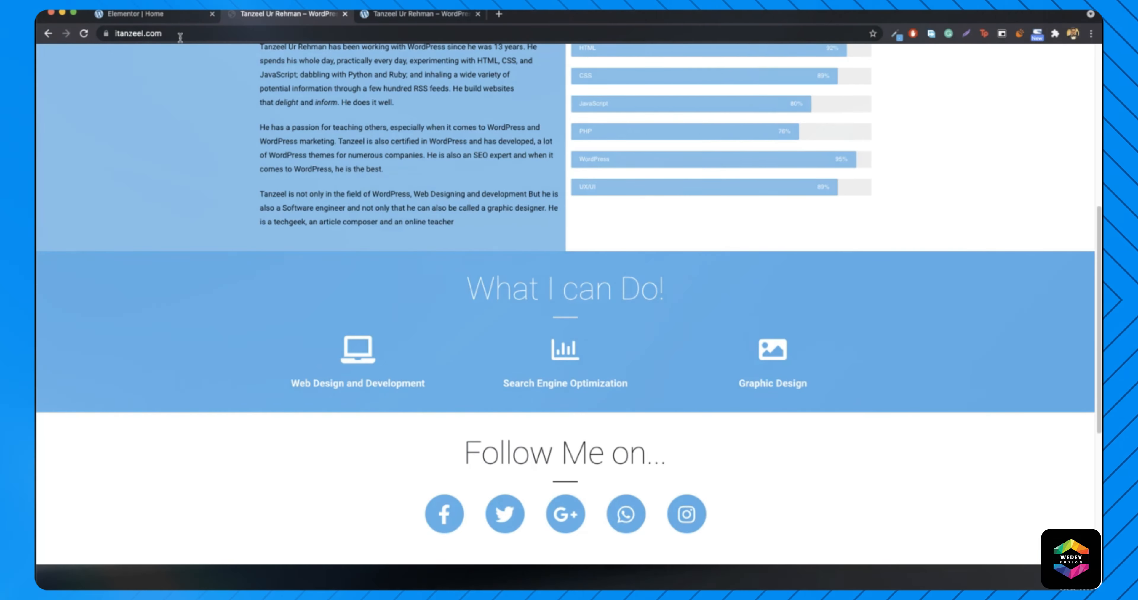
pyautogui.click(185, 14)
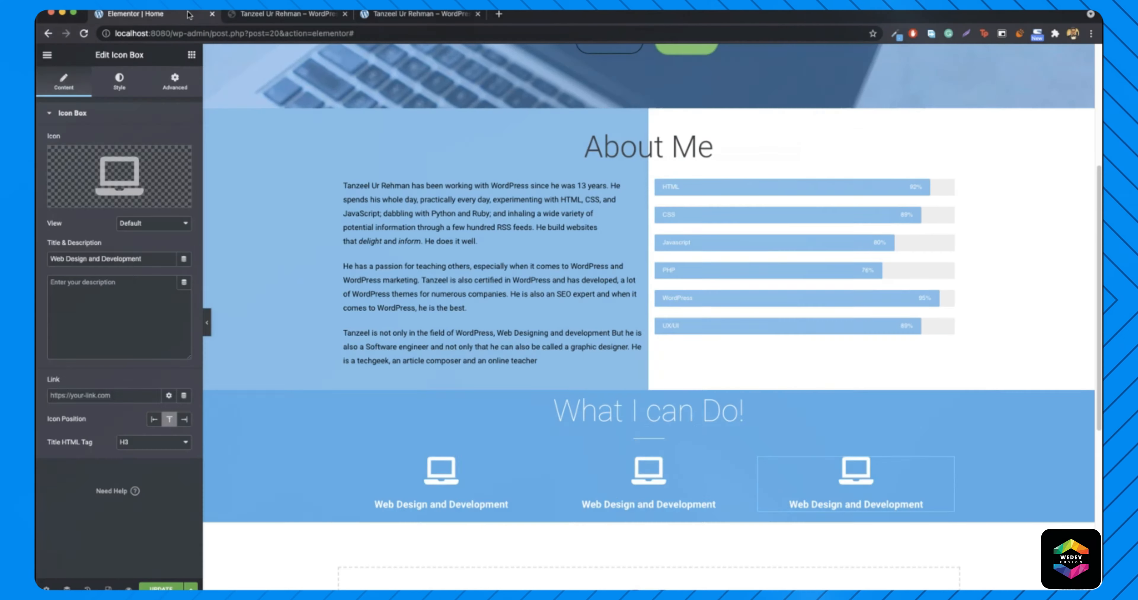
# - Replace the middle icon box's laptop icon with Chart bar
pyautogui.rightClick(655, 494)
pyautogui.click(723, 442)
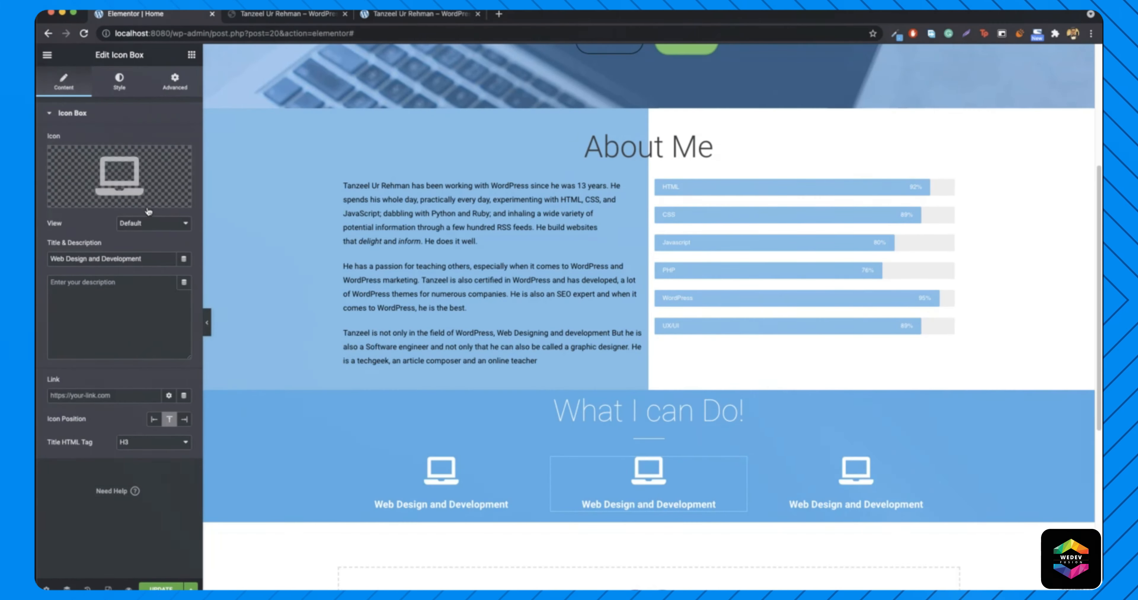
pyautogui.click(119, 177)
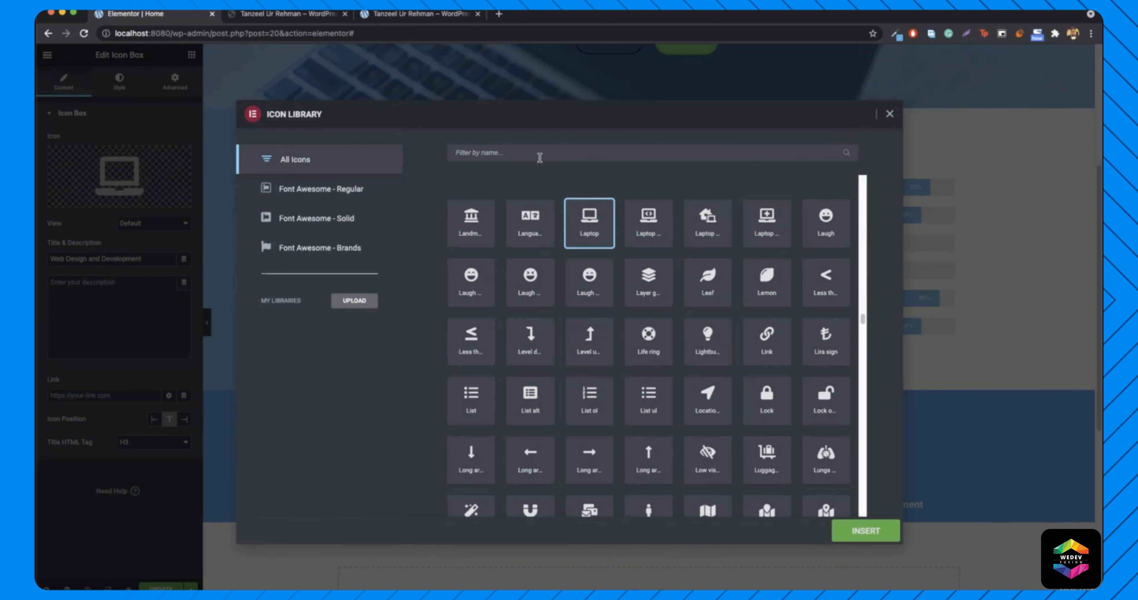
pyautogui.write('char')
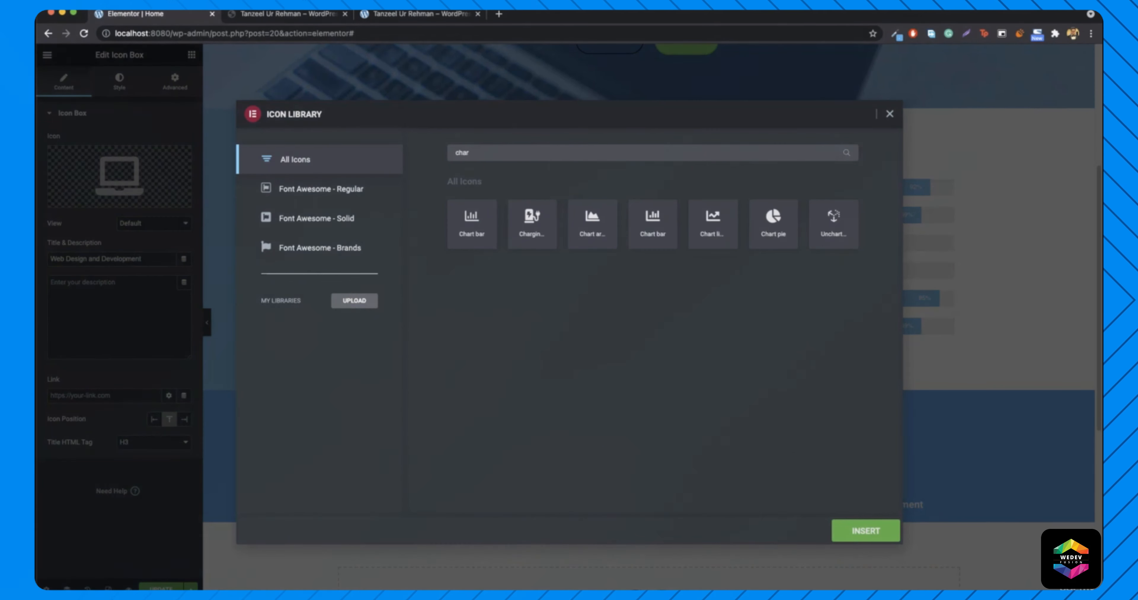
pyautogui.click(459, 225)
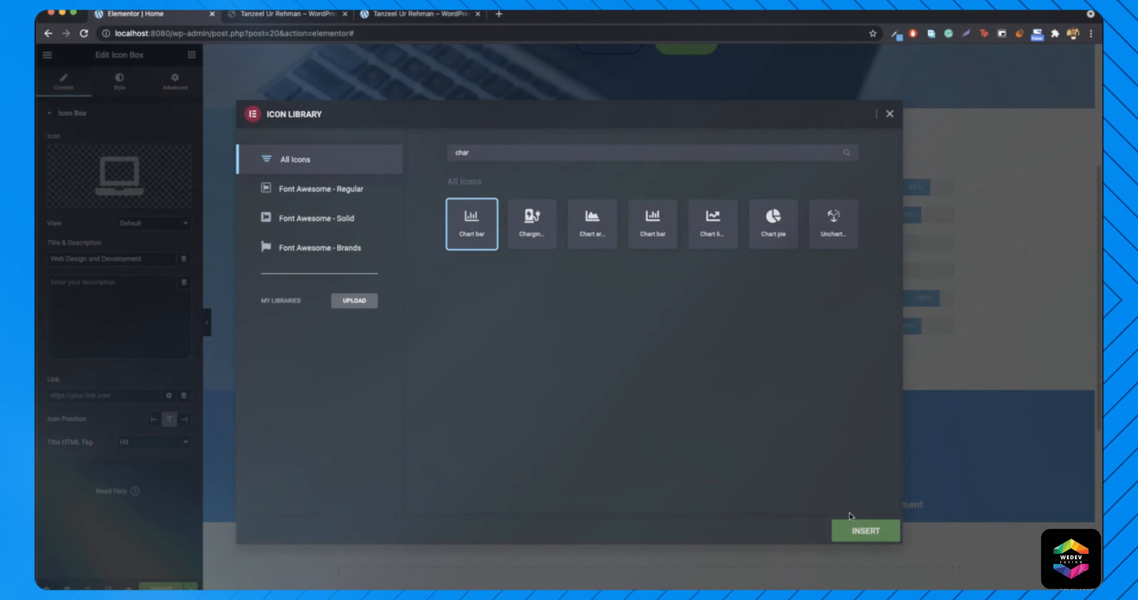
pyautogui.click(861, 532)
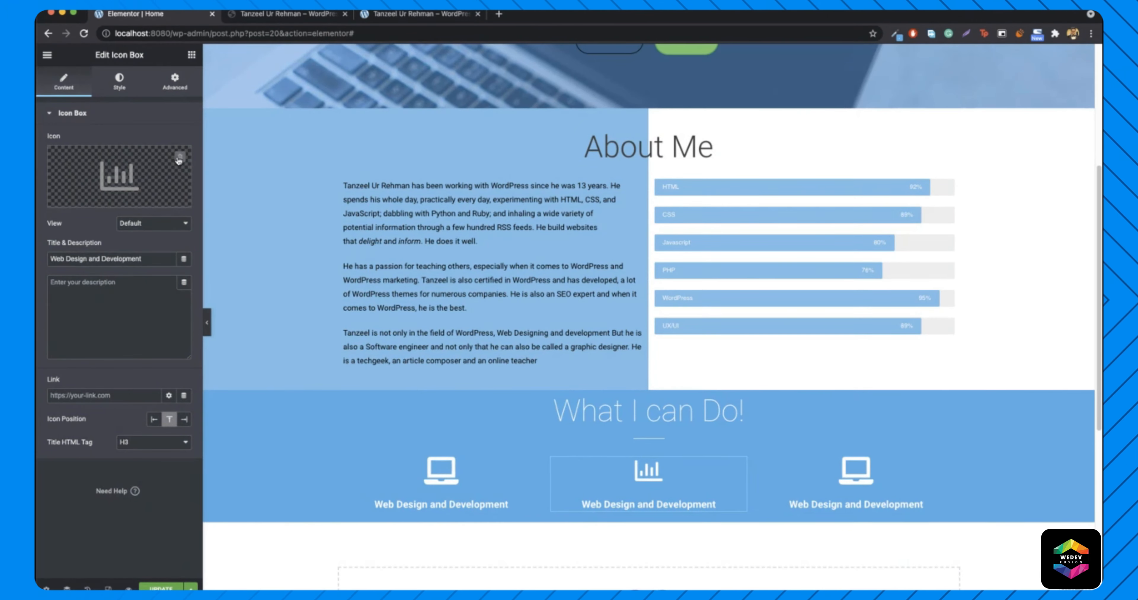
pyautogui.click(146, 163)
pyautogui.scroll(-15, 637, 318)
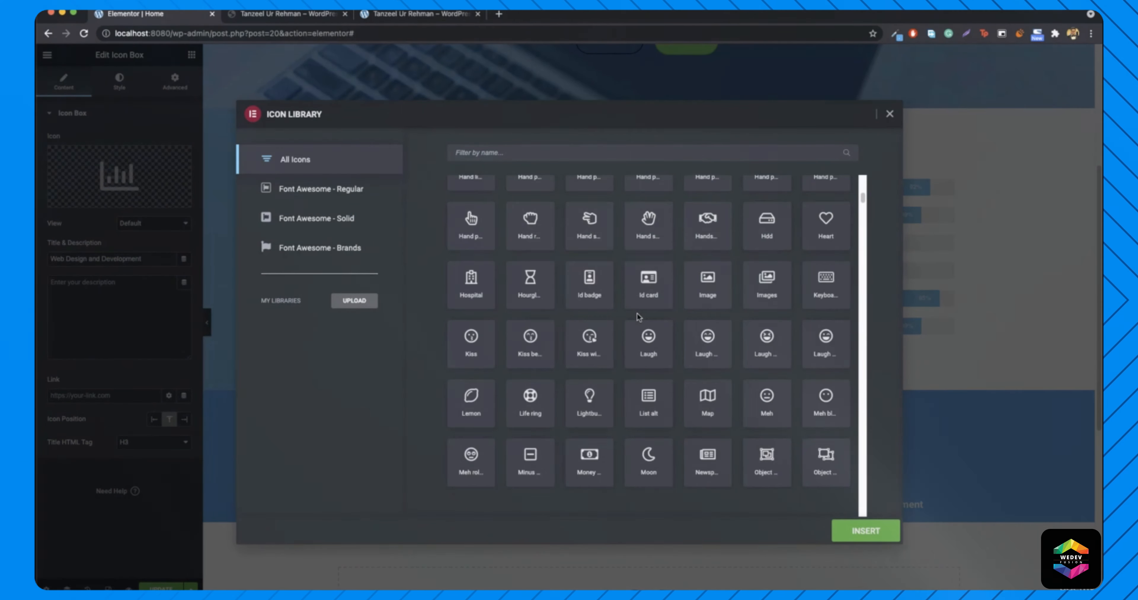
pyautogui.scroll(-5, 686, 310)
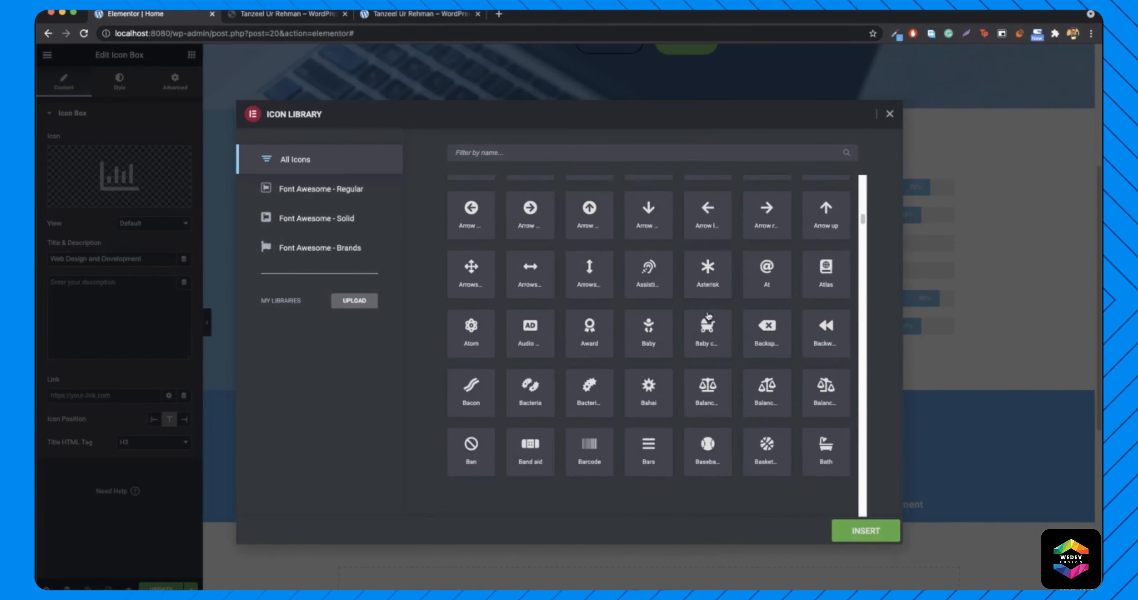
pyautogui.click(890, 115)
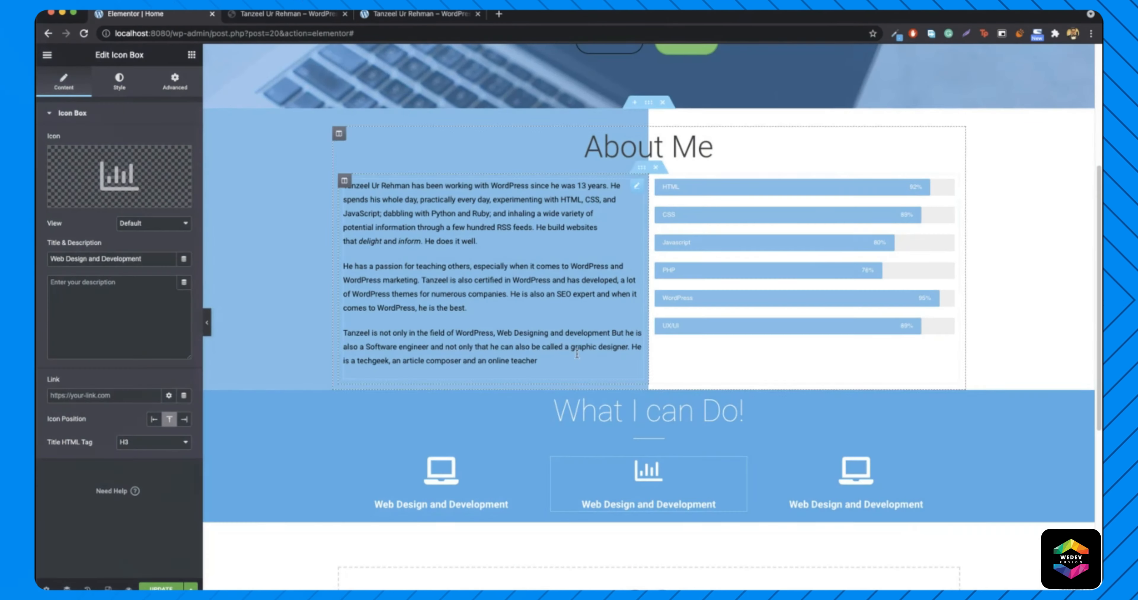
# - Retitle the middle icon box 'Search Engine Optimization'
pyautogui.write('S')
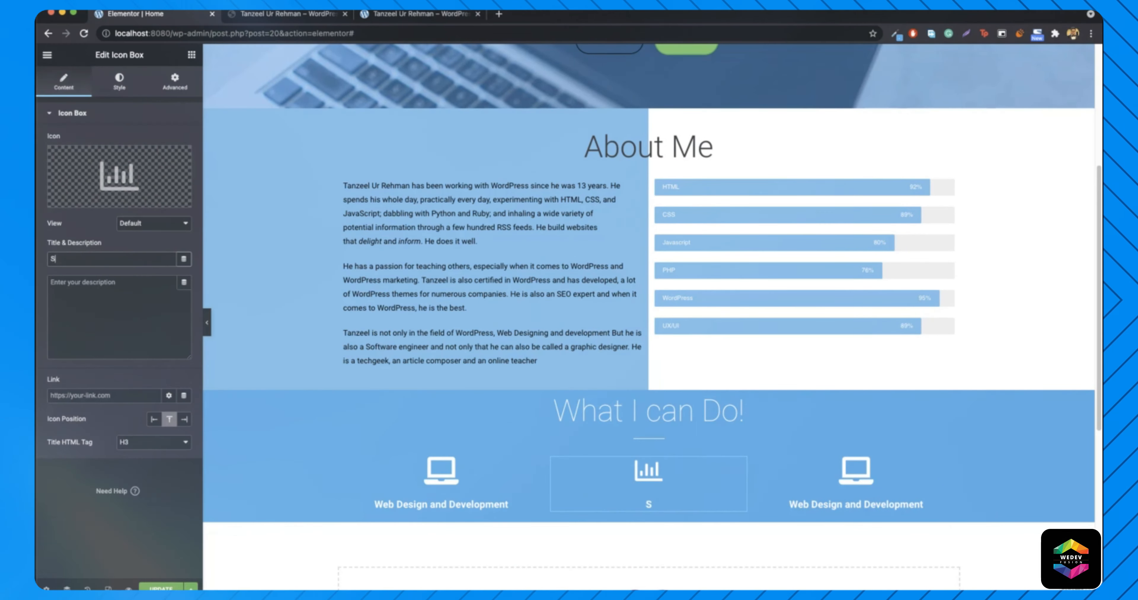
pyautogui.write('EO')
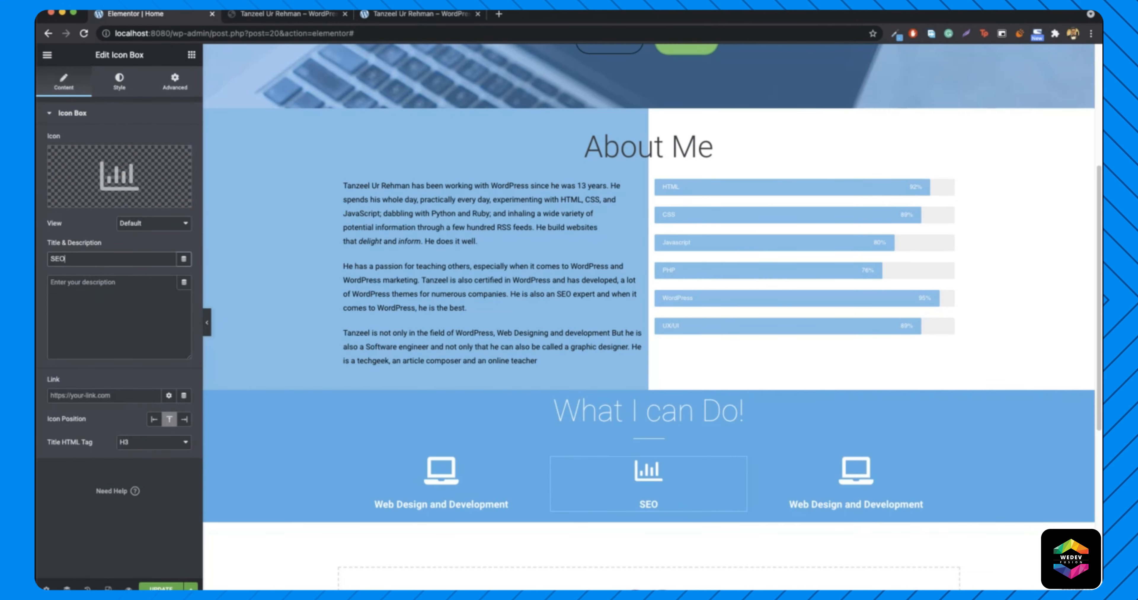
pyautogui.press('BackSpace')
pyautogui.press('BackSpace')
pyautogui.write('earch Engine Optimization')
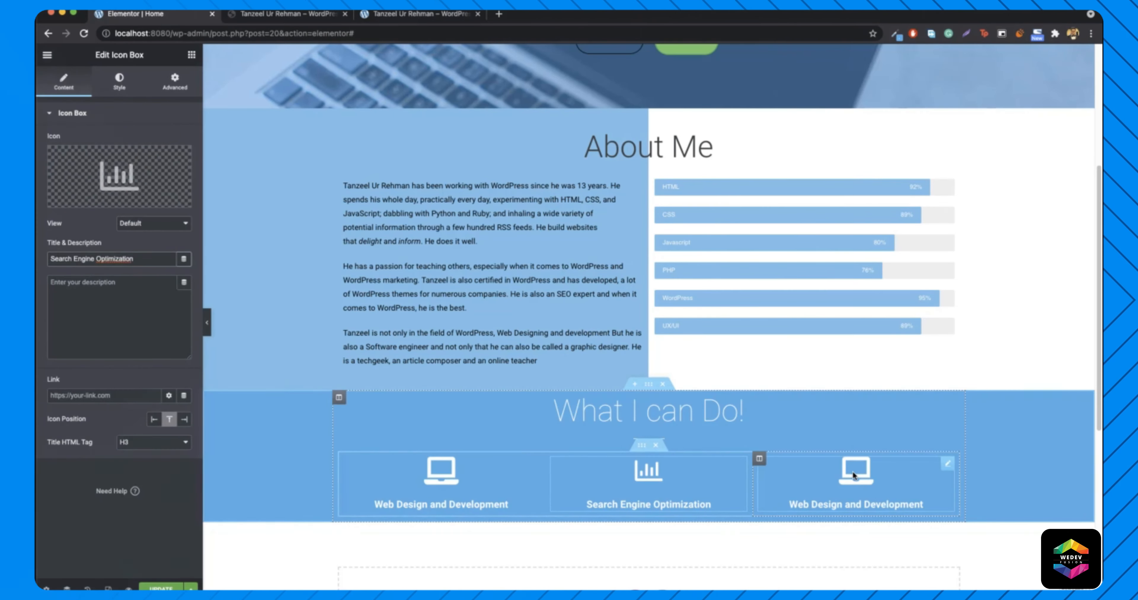
pyautogui.rightClick(852, 471)
pyautogui.click(839, 371)
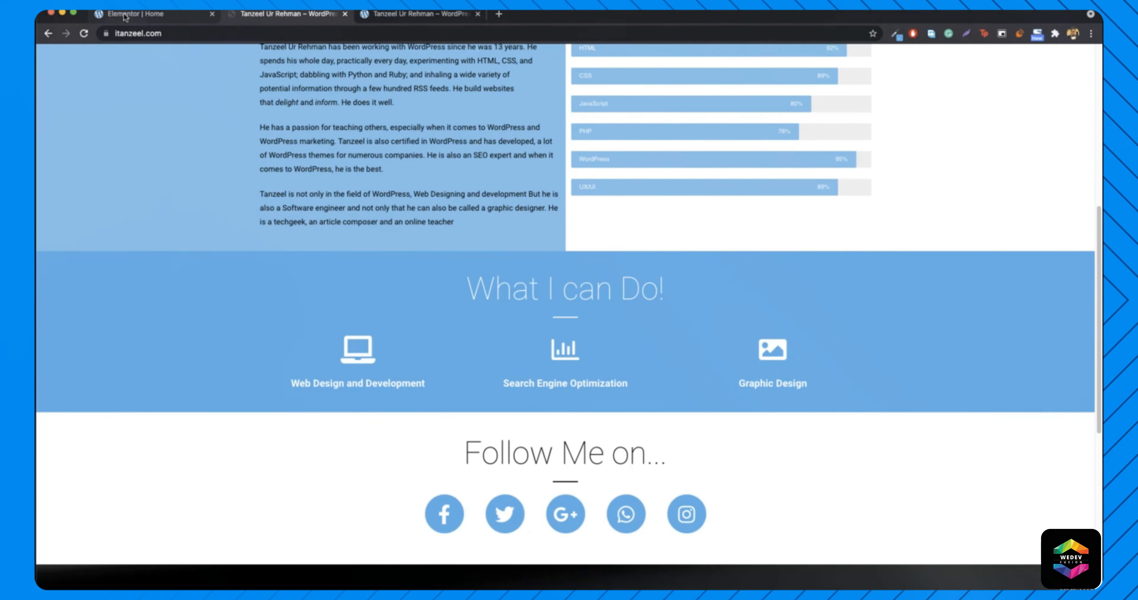
# - Give the third icon box the Image icon and the title 'Graphic Design'
pyautogui.click(124, 17)
pyautogui.click(113, 167)
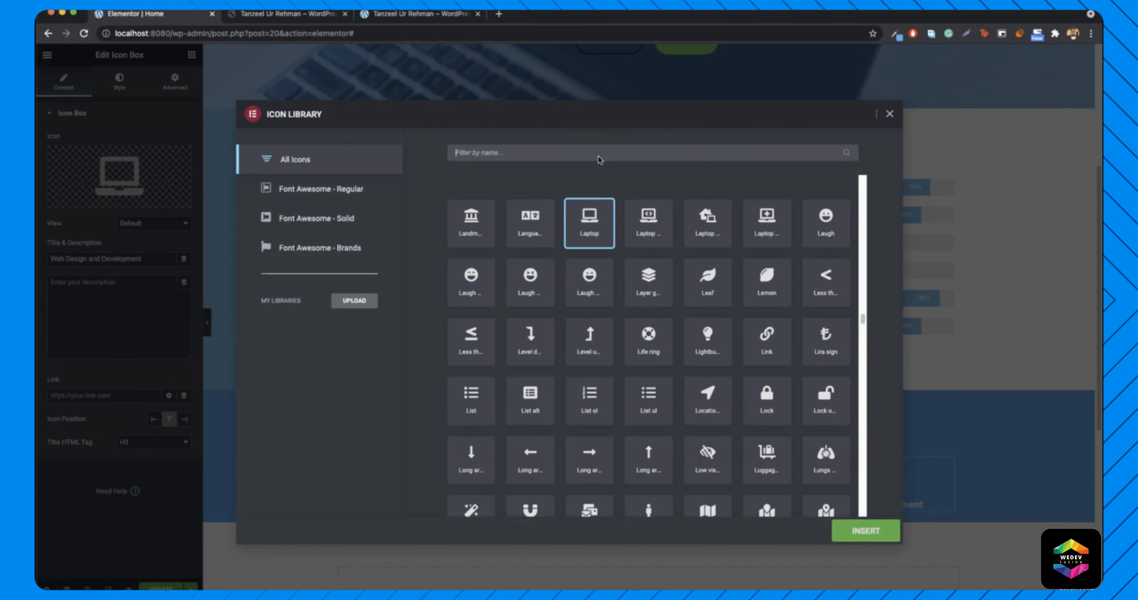
pyautogui.write('i')
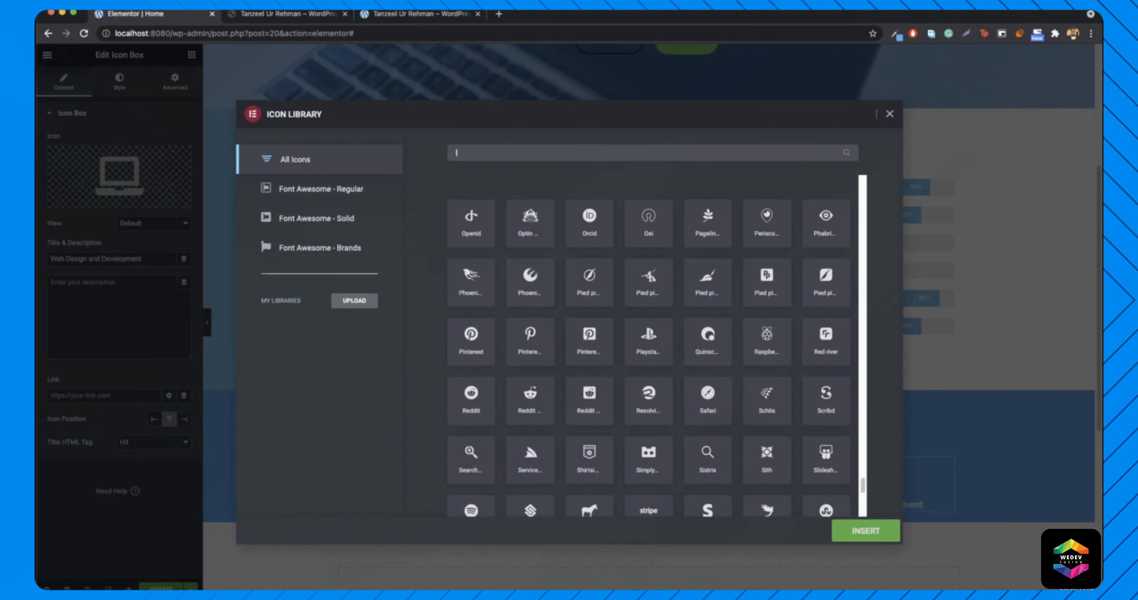
pyautogui.write('mag')
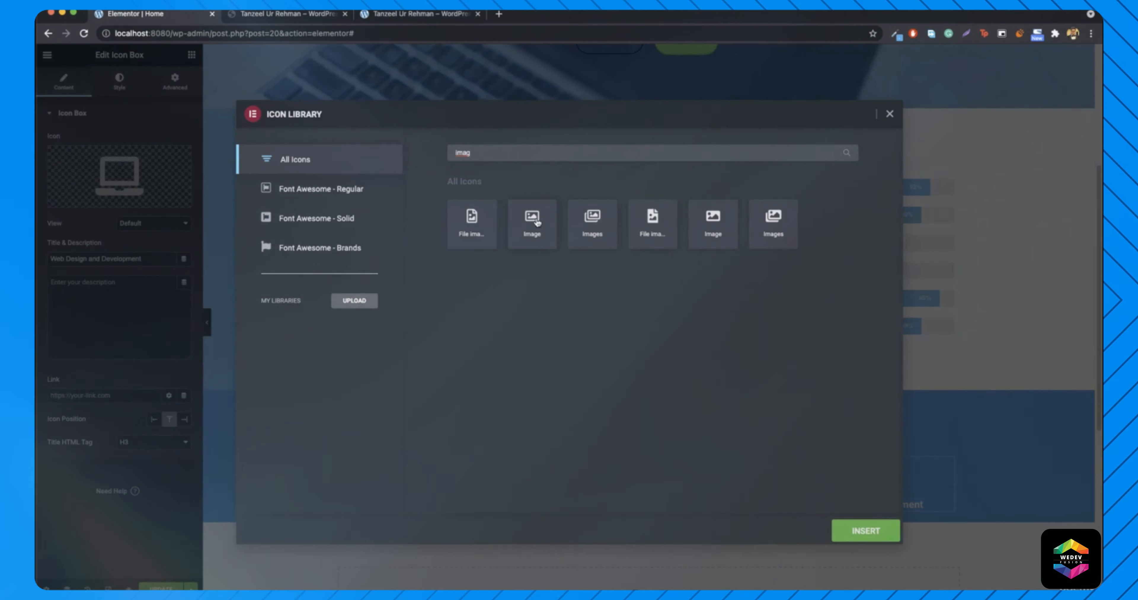
pyautogui.click(545, 227)
pyautogui.click(866, 531)
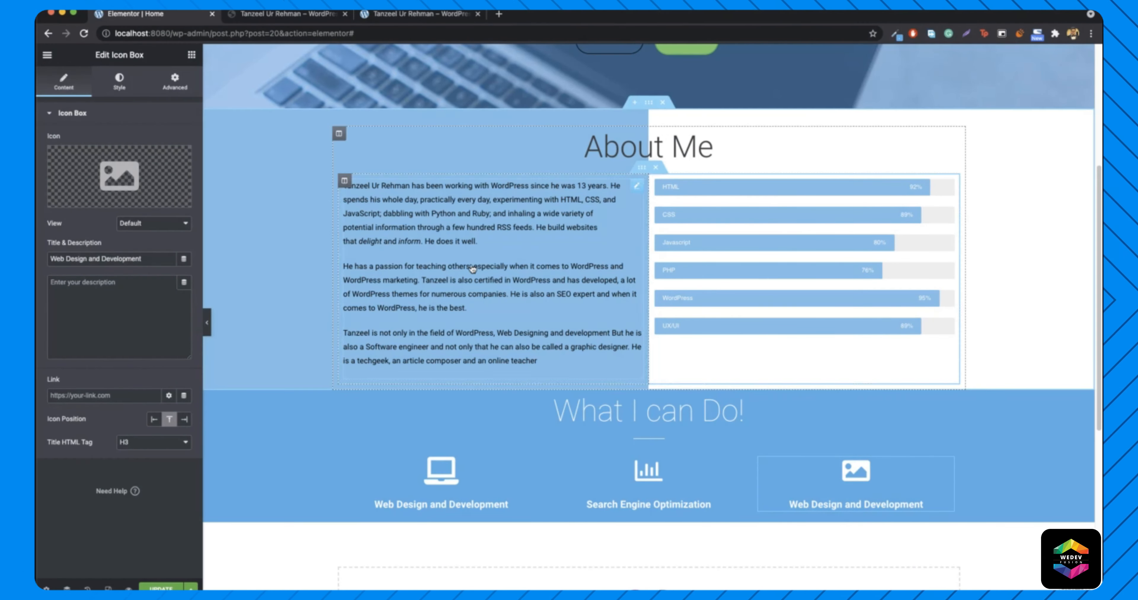
pyautogui.tripleClick(118, 259)
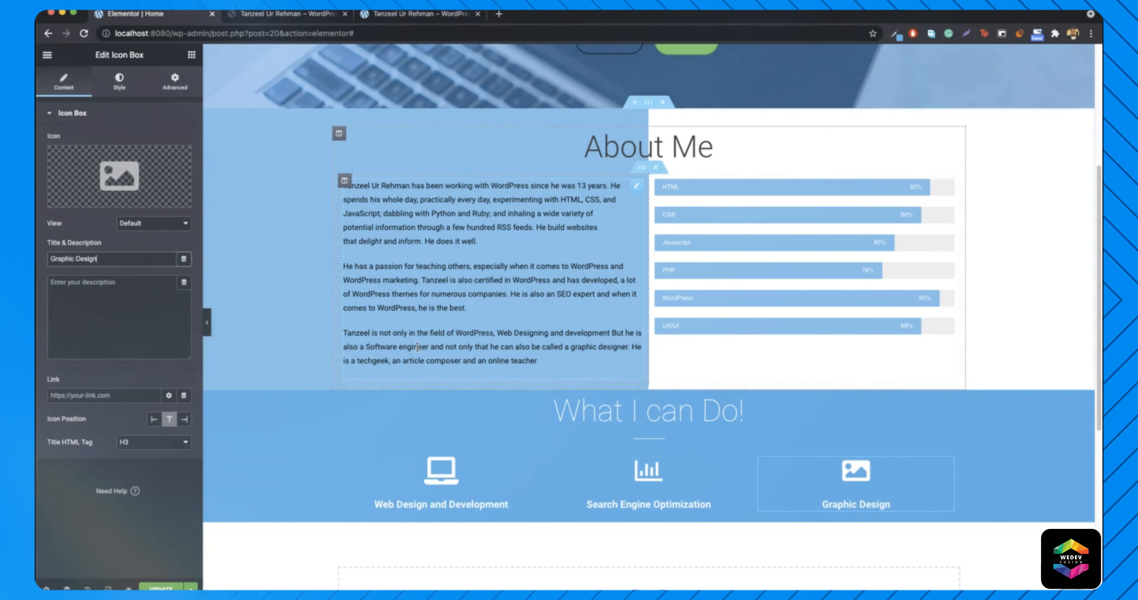
pyautogui.click(304, 17)
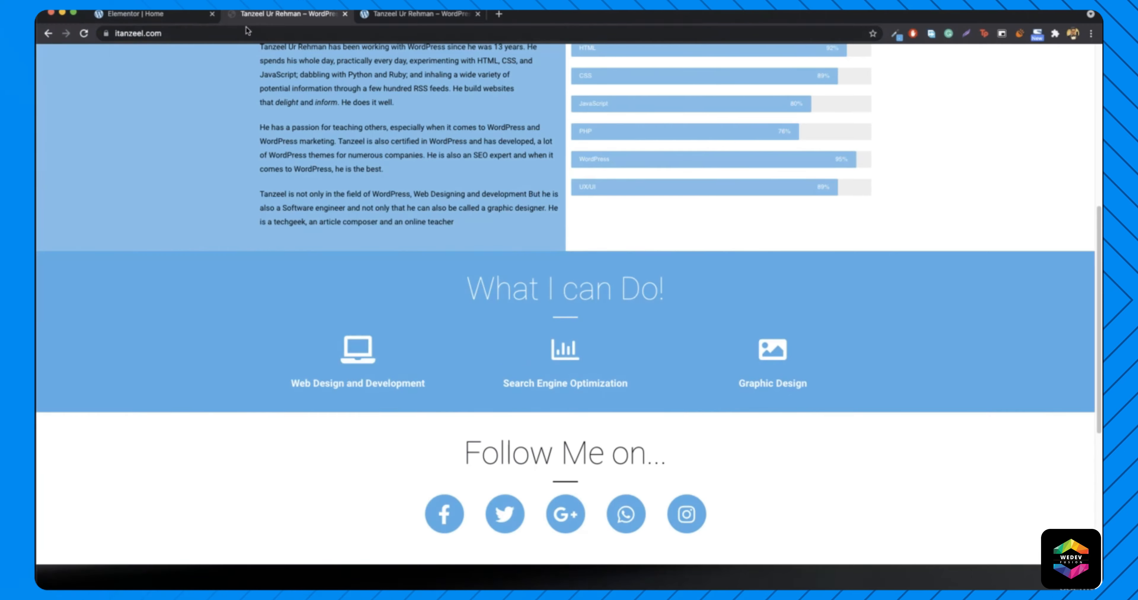
pyautogui.click(141, 15)
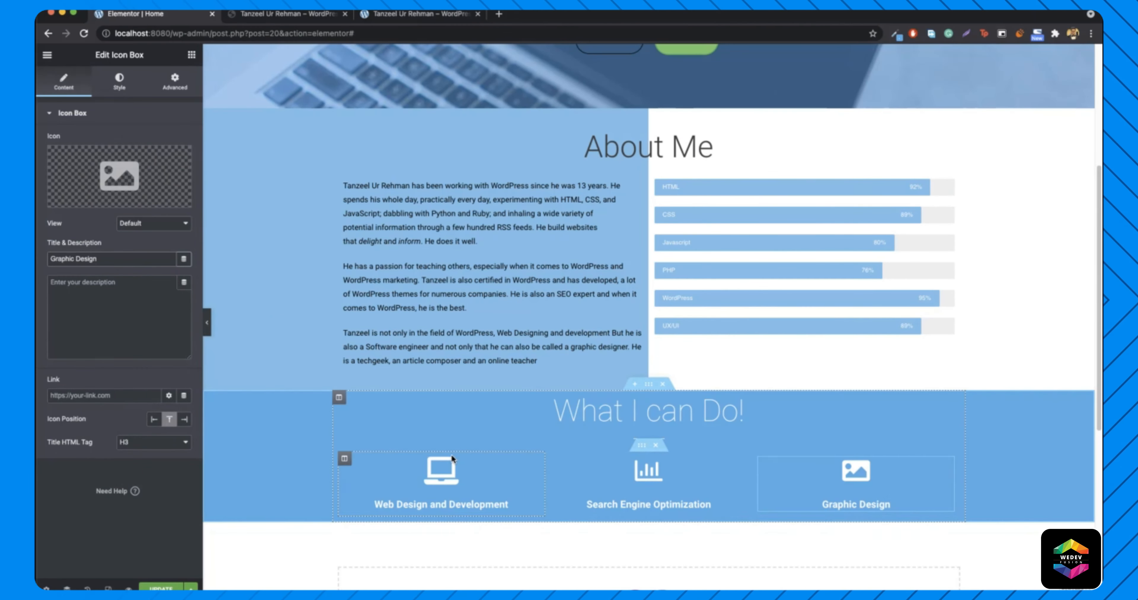
# - Give the Web Design column a solid black #000000 hover background
pyautogui.rightClick(346, 459)
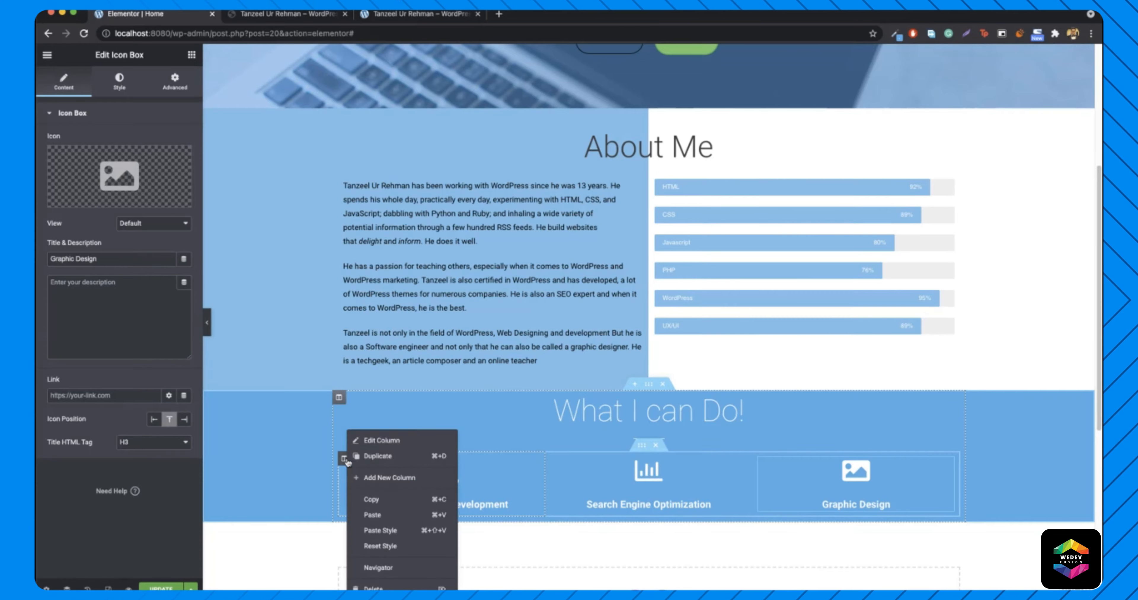
pyautogui.click(393, 440)
pyautogui.click(119, 81)
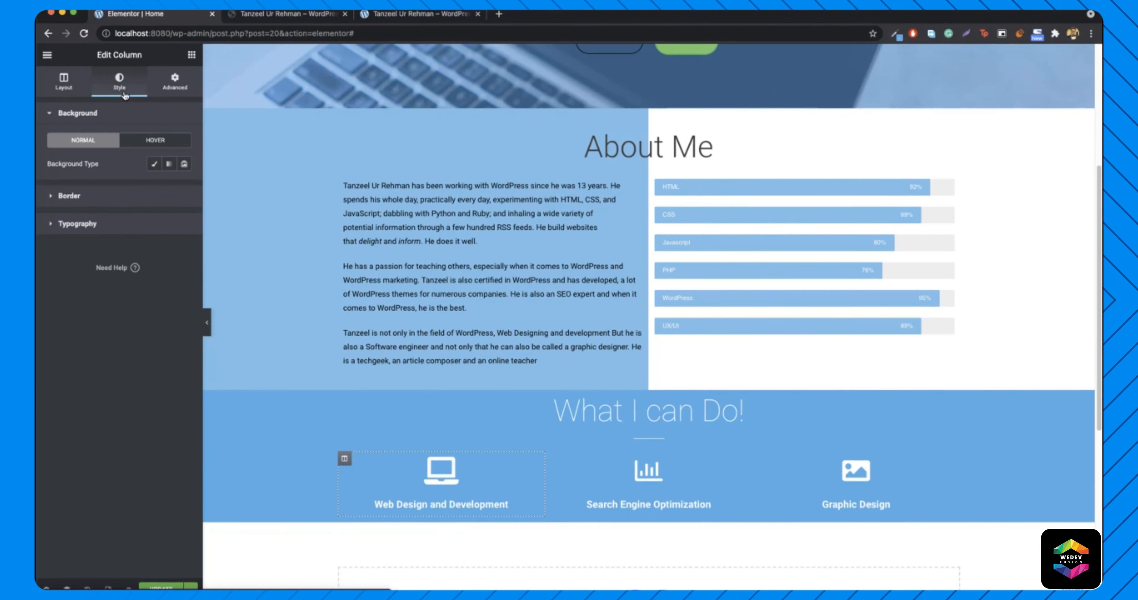
pyautogui.click(155, 142)
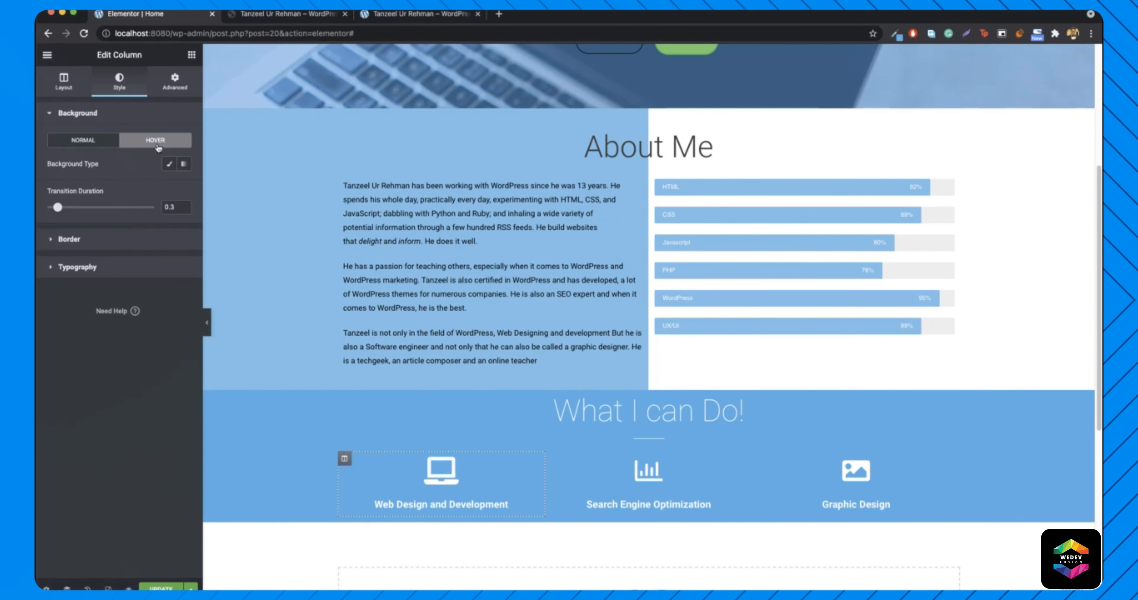
pyautogui.click(170, 165)
pyautogui.click(184, 186)
pyautogui.write('#000000')
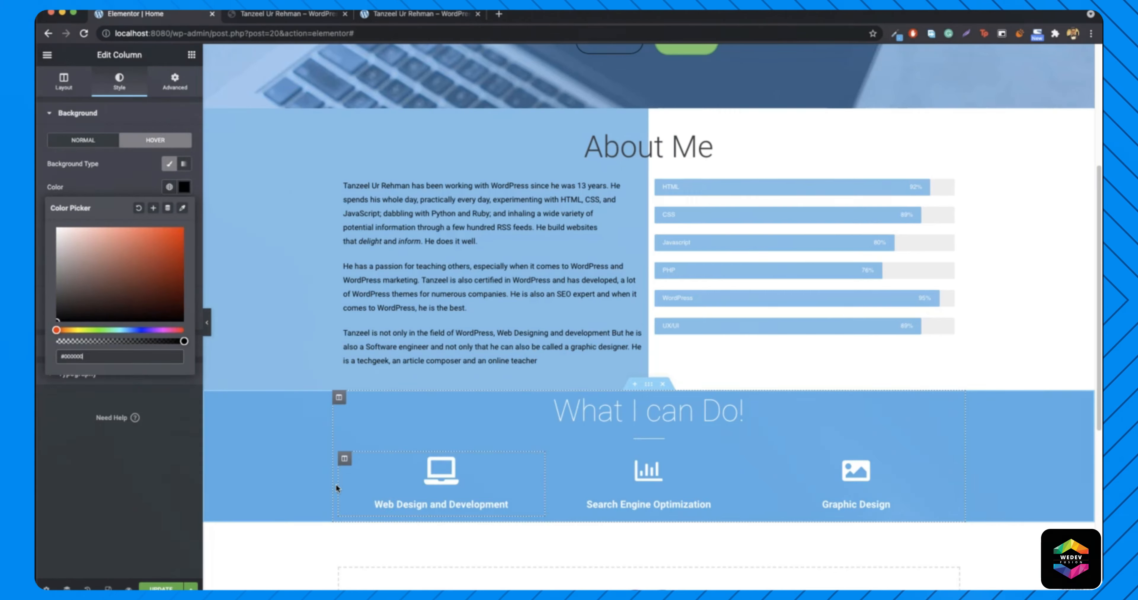
# - Paste the Web Design column's style onto the SEO and Graphic Design columns
pyautogui.rightClick(345, 460)
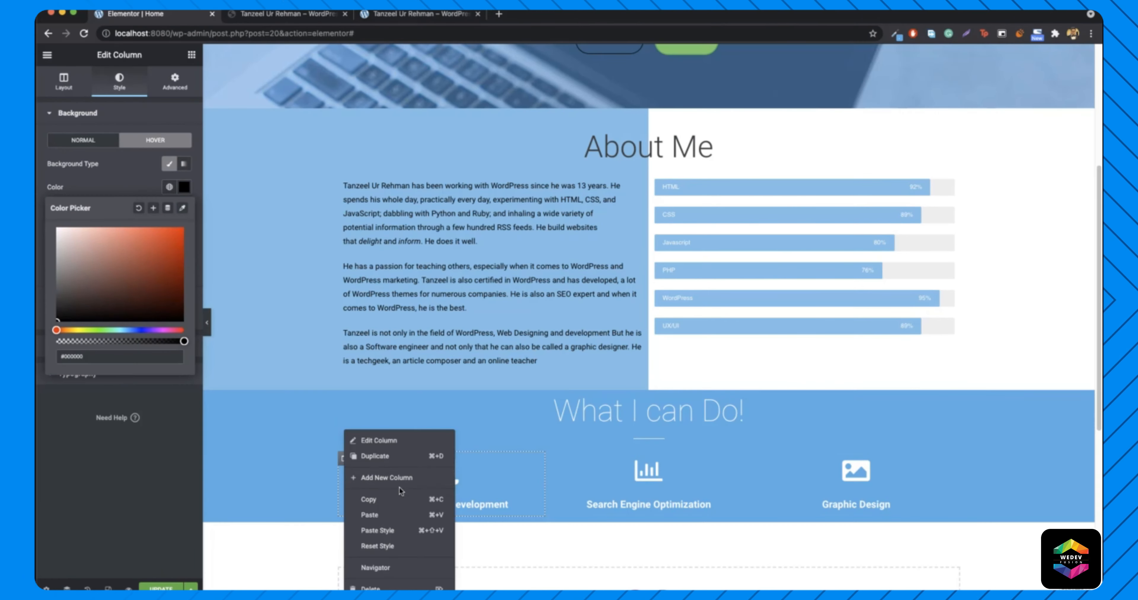
pyautogui.click(395, 501)
pyautogui.rightClick(543, 486)
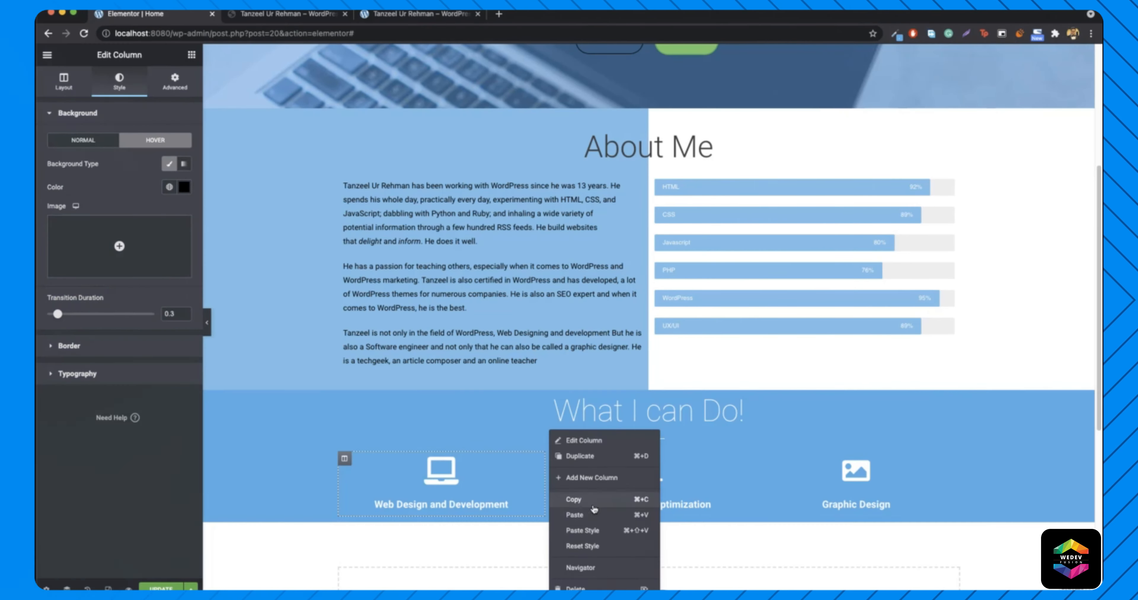
pyautogui.click(587, 531)
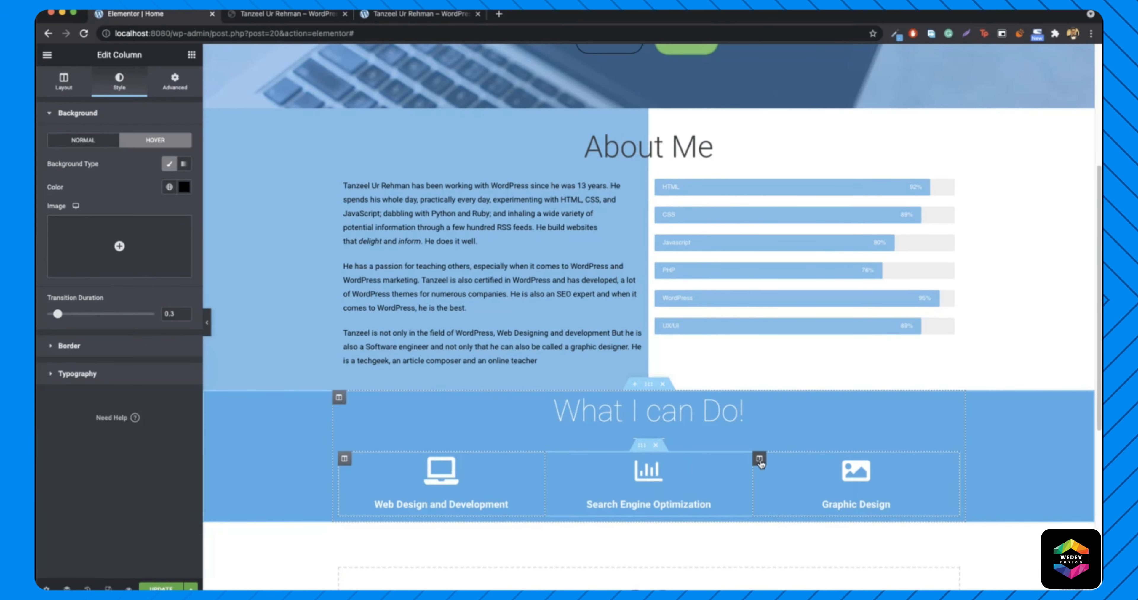
pyautogui.rightClick(760, 466)
pyautogui.click(812, 531)
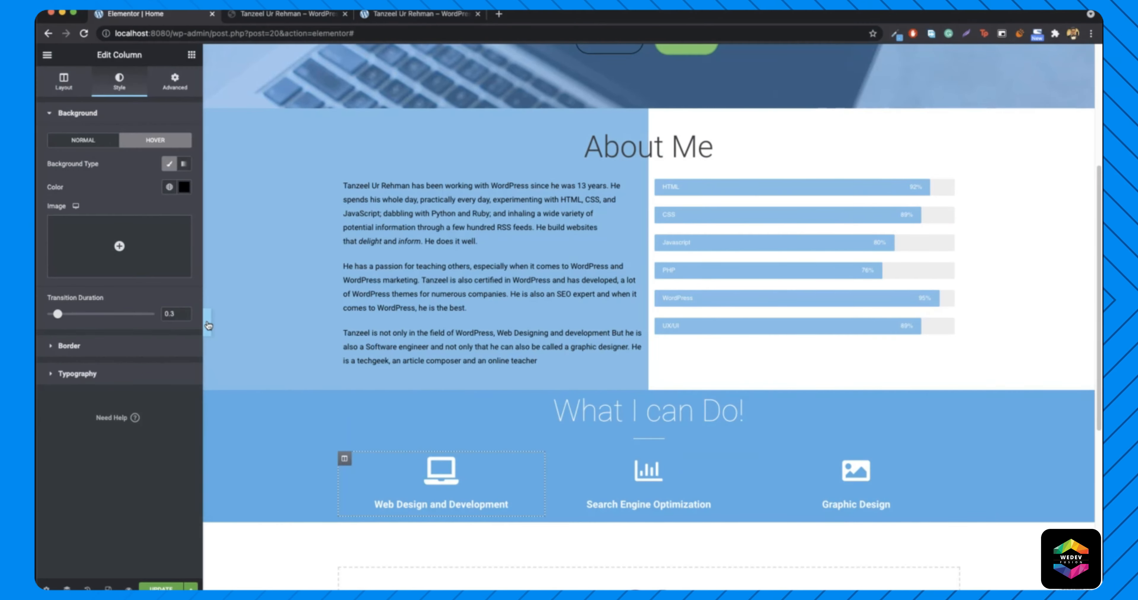
pyautogui.click(209, 325)
# - Compare the previewed services band with the live site
pyautogui.scroll(-4, 309, 378)
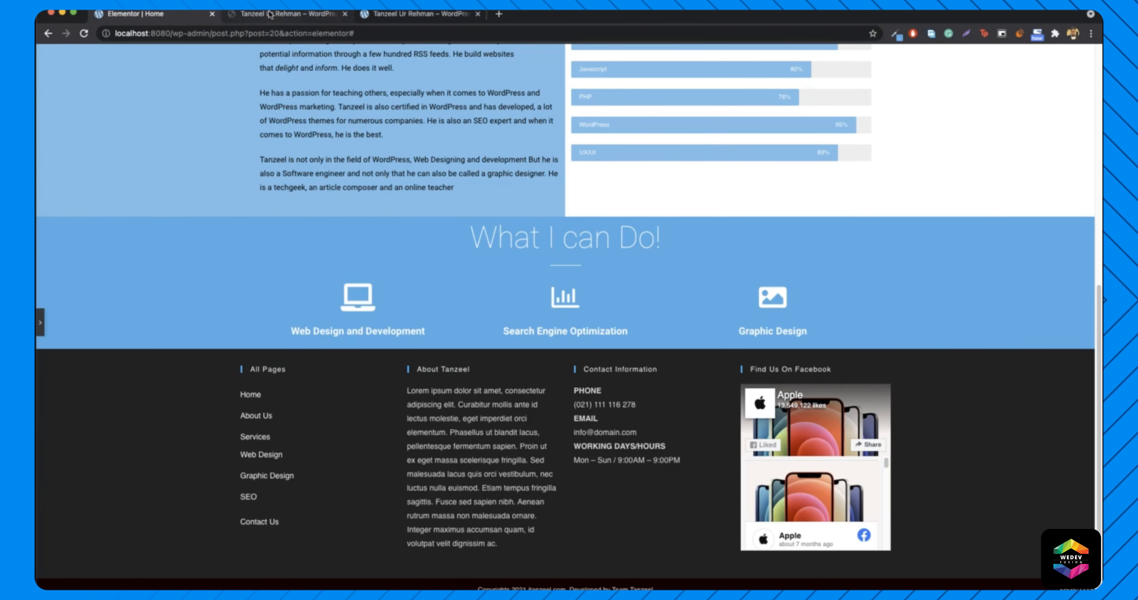
pyautogui.hotkey('ctrl', 'Tab')
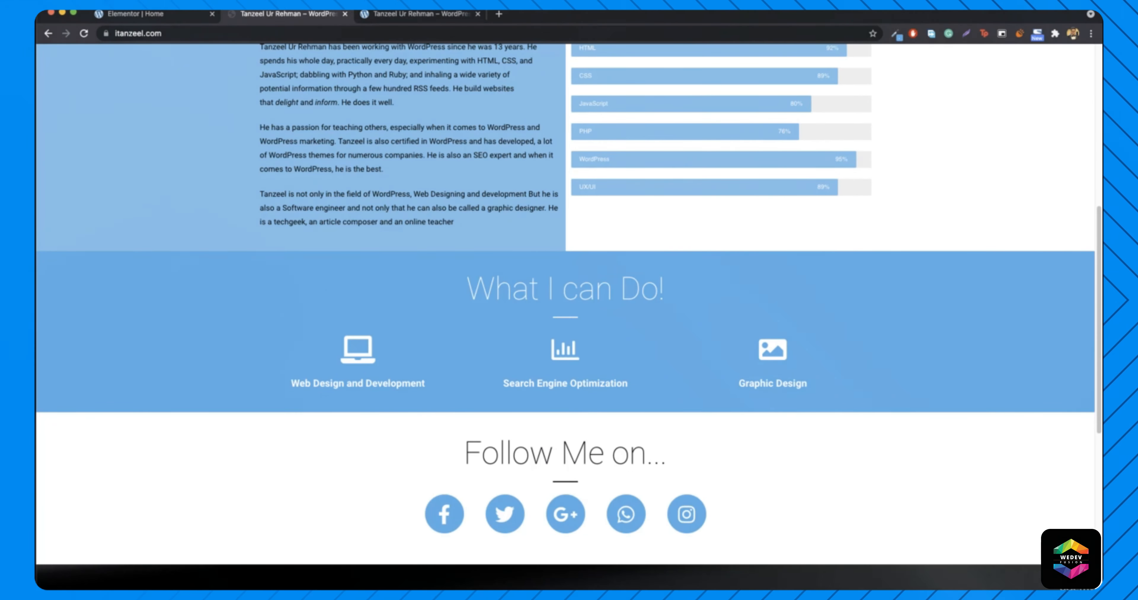
pyautogui.click(138, 15)
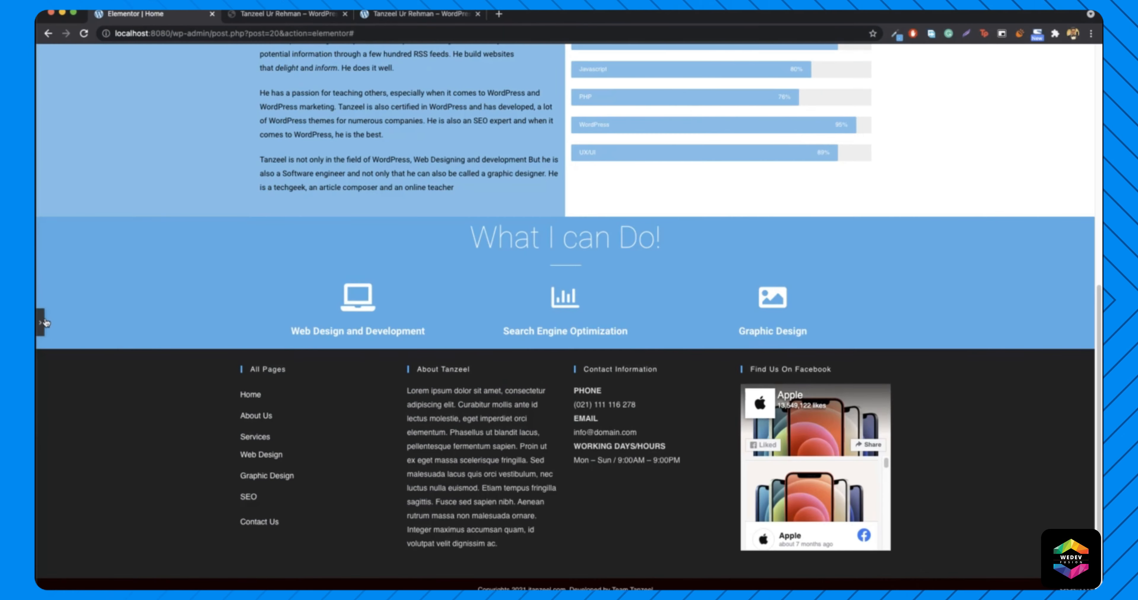
pyautogui.click(46, 323)
# - Set the What I can Do! section padding to 32 top and 10 bottom
pyautogui.rightClick(287, 261)
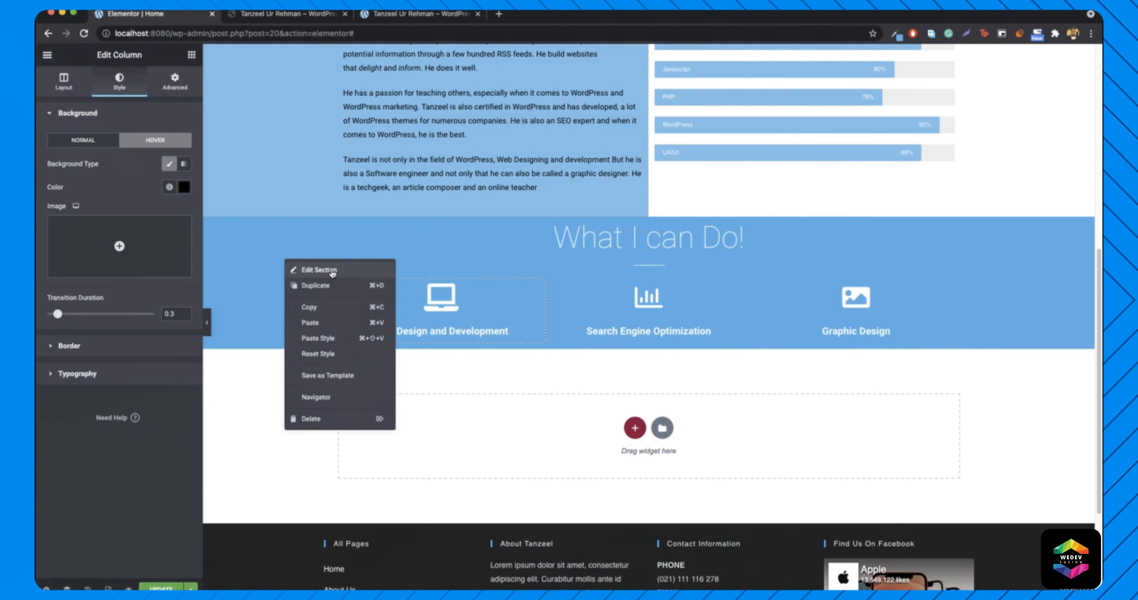
pyautogui.click(332, 273)
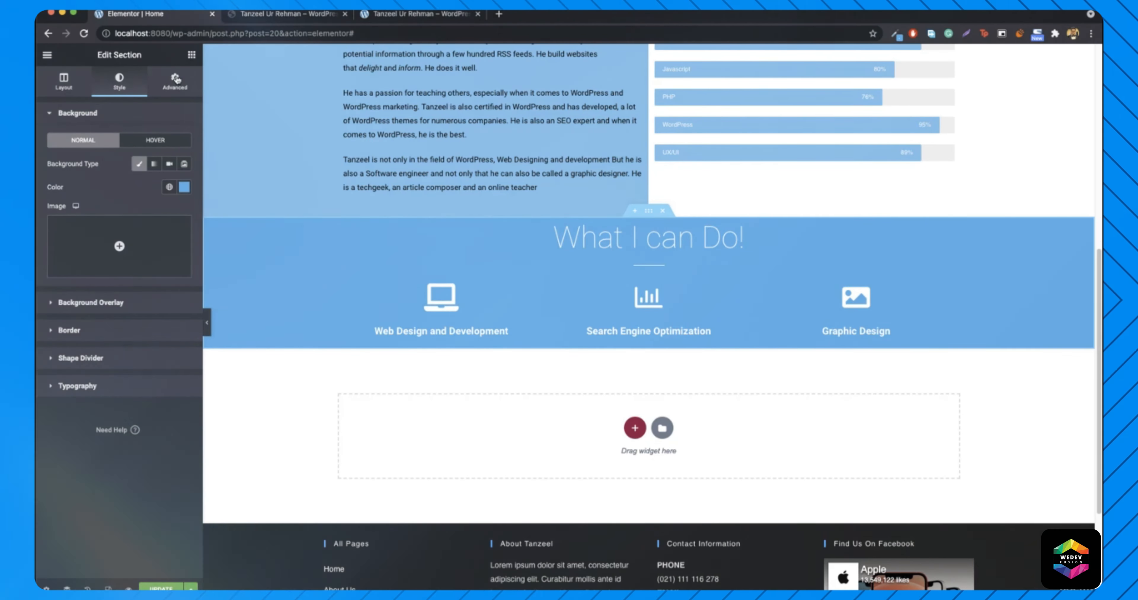
pyautogui.click(175, 71)
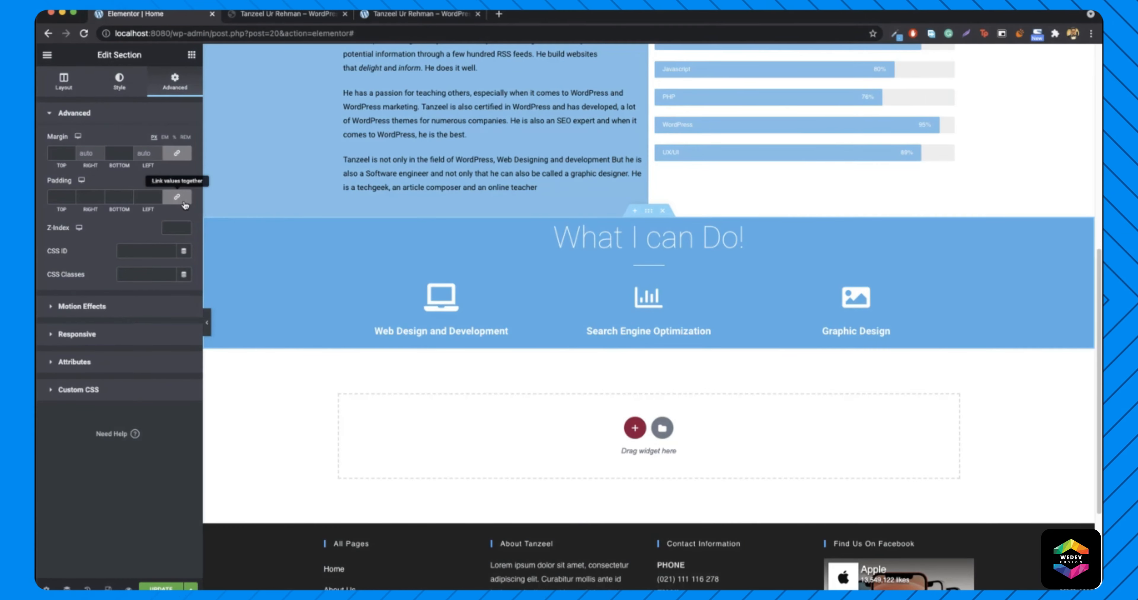
pyautogui.click(184, 203)
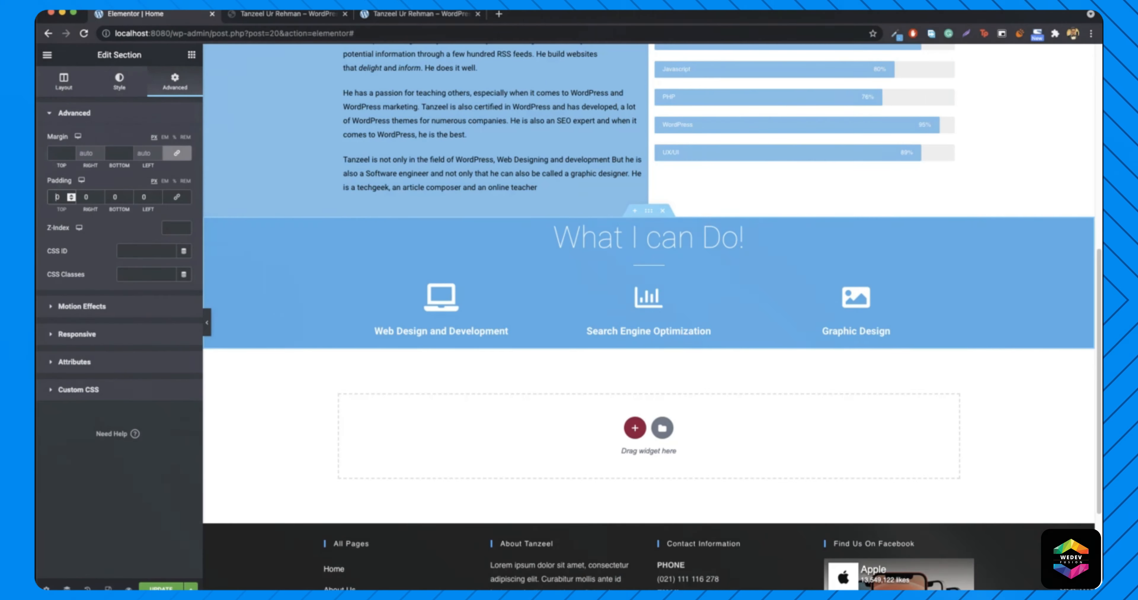
pyautogui.write('32')
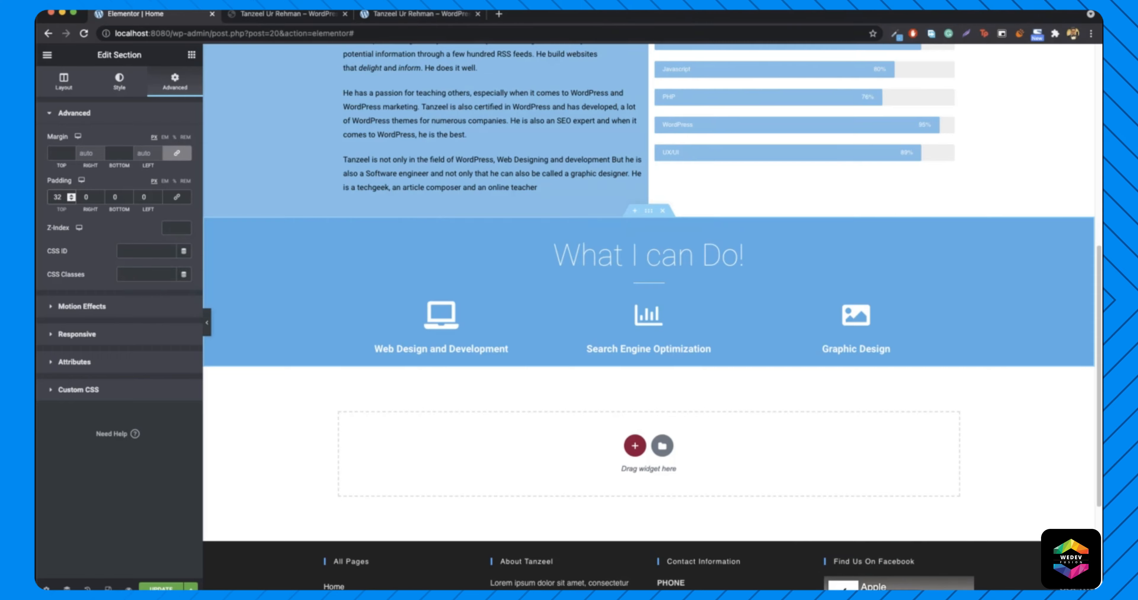
pyautogui.click(115, 199)
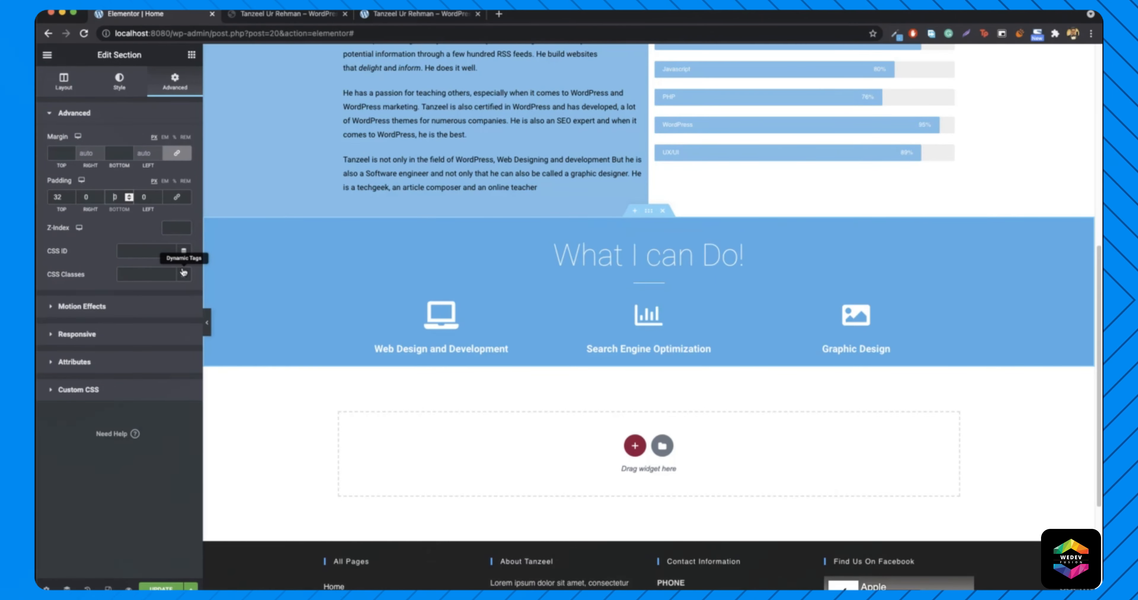
pyautogui.write('9')
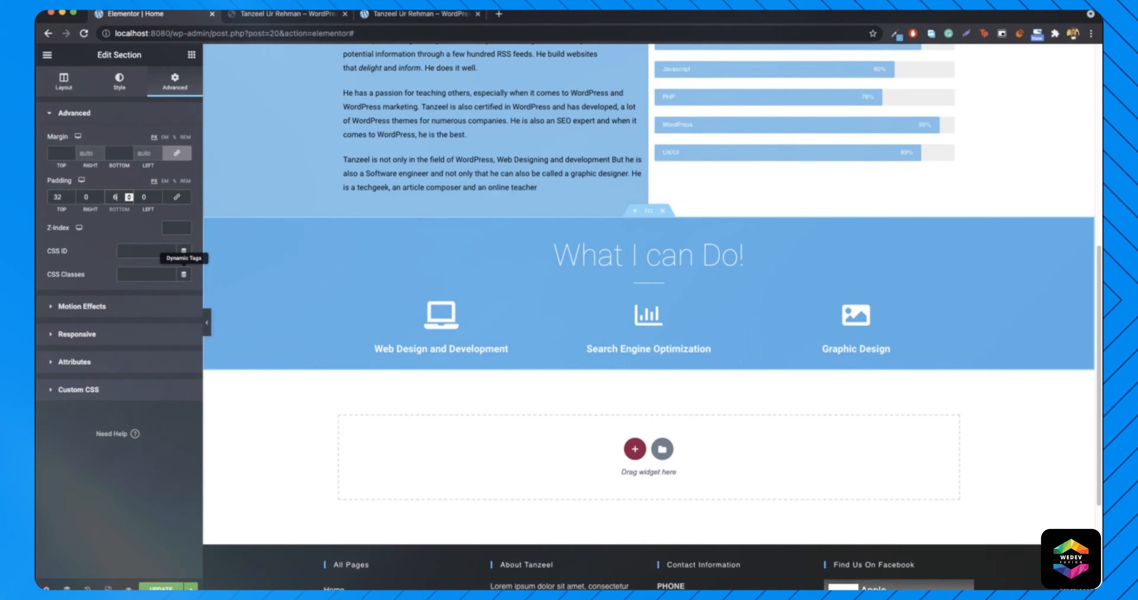
pyautogui.press('Up')
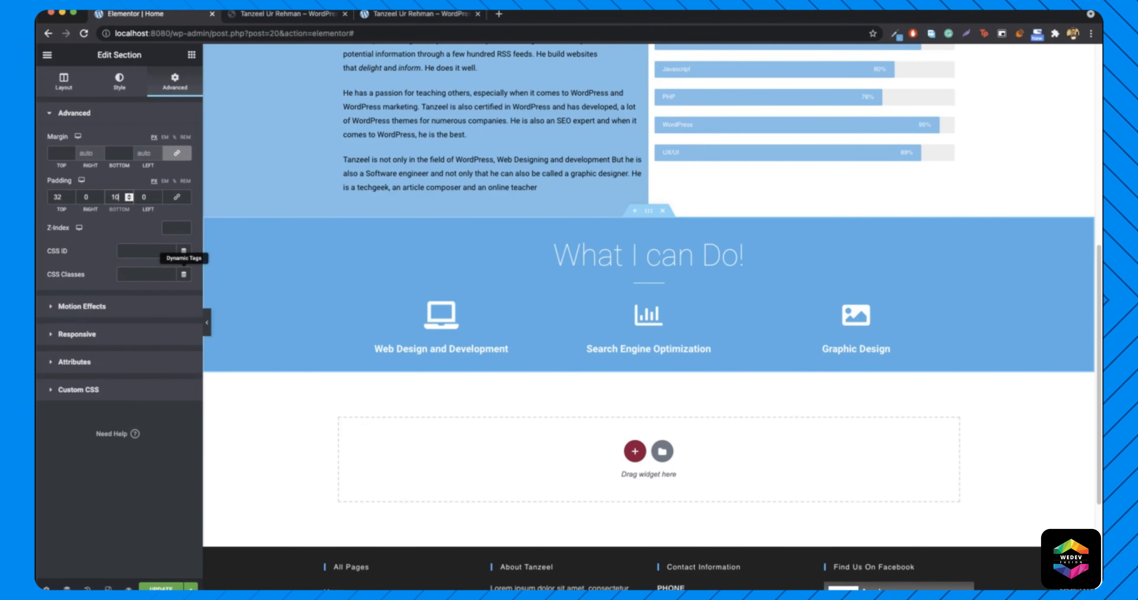
# - Preview the page and check the live site's Follow Me on... section
pyautogui.click(207, 329)
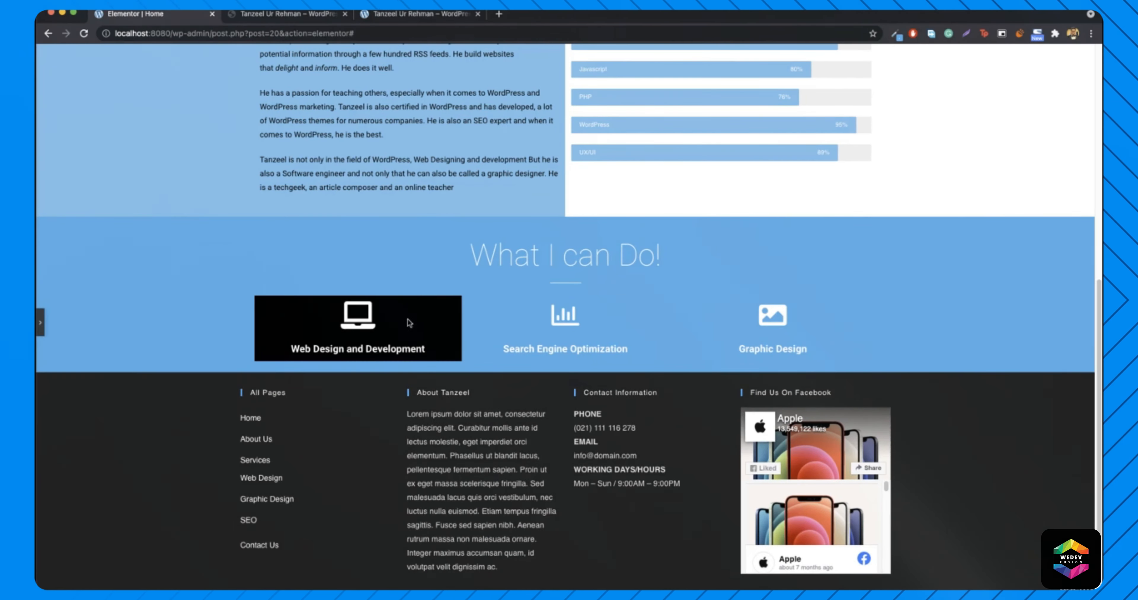
pyautogui.click(275, 15)
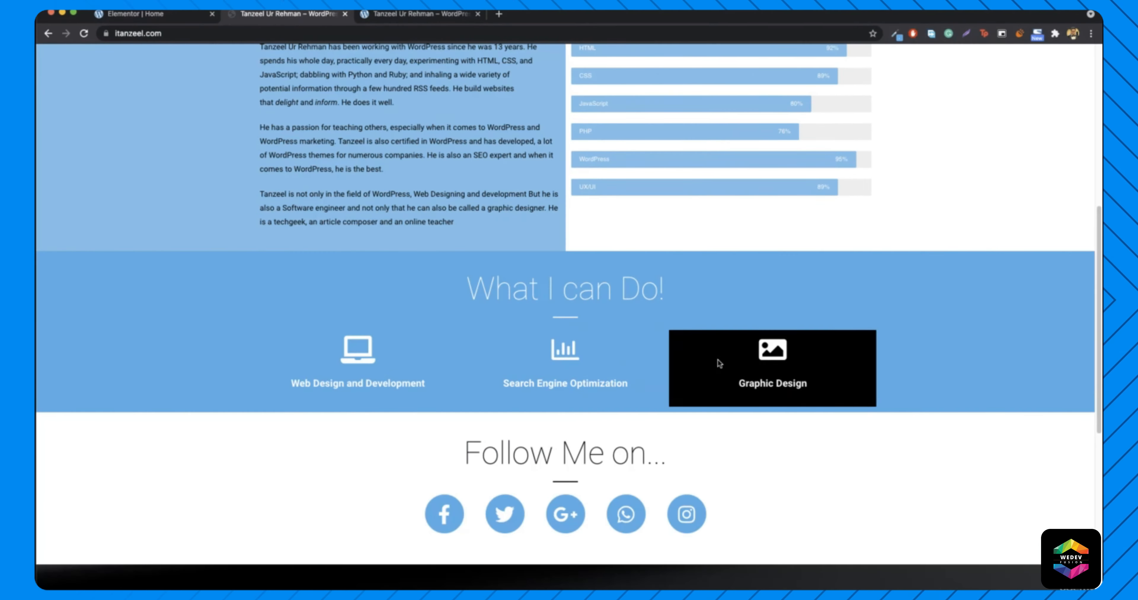
pyautogui.click(147, 14)
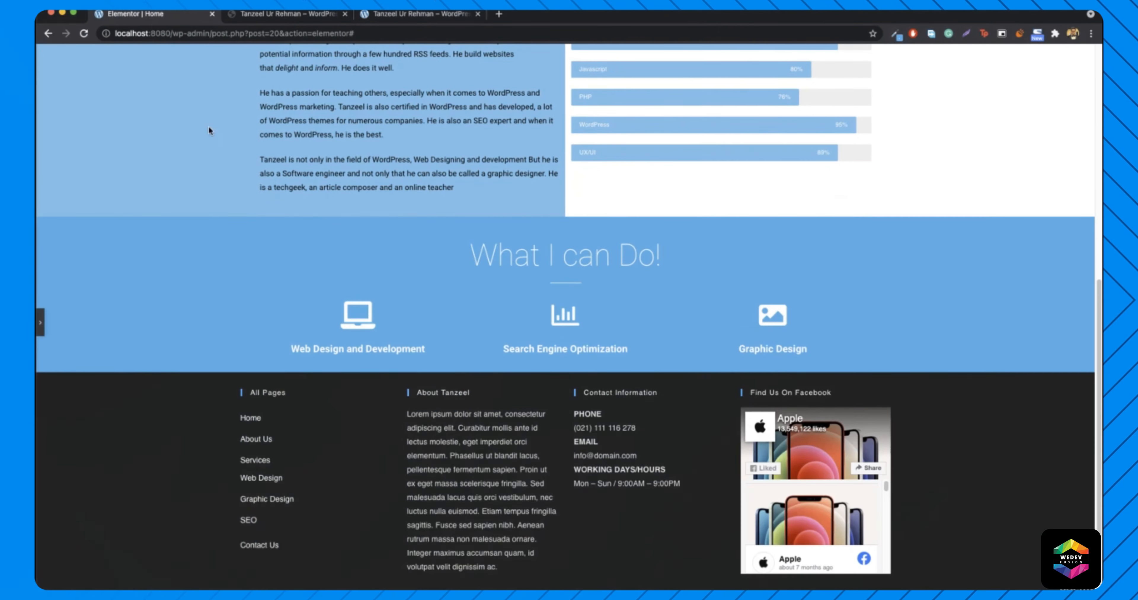
pyautogui.click(40, 326)
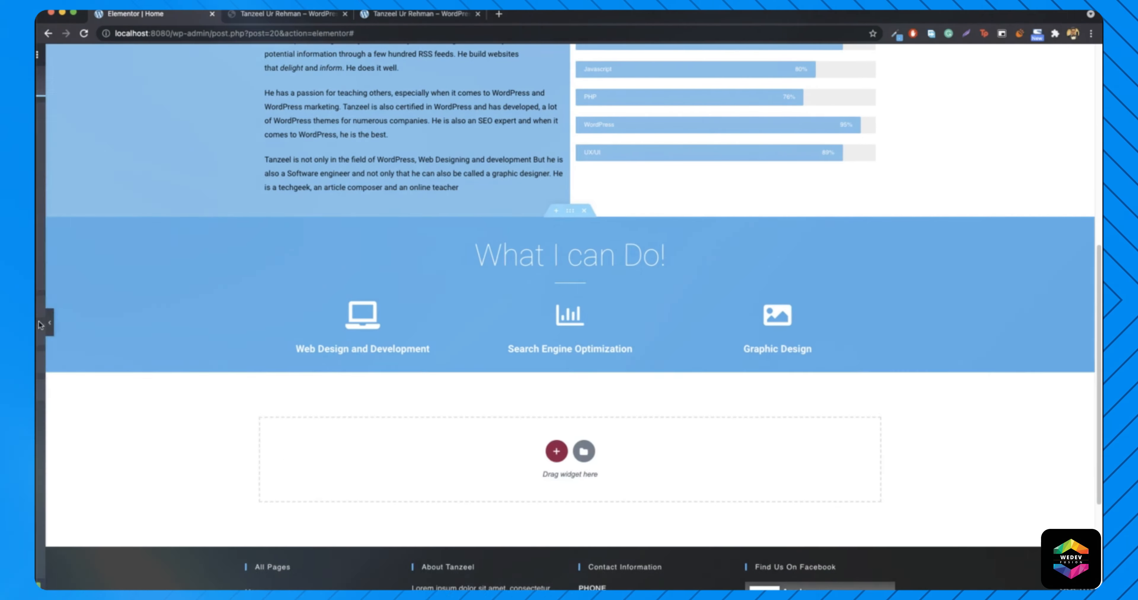
pyautogui.click(275, 14)
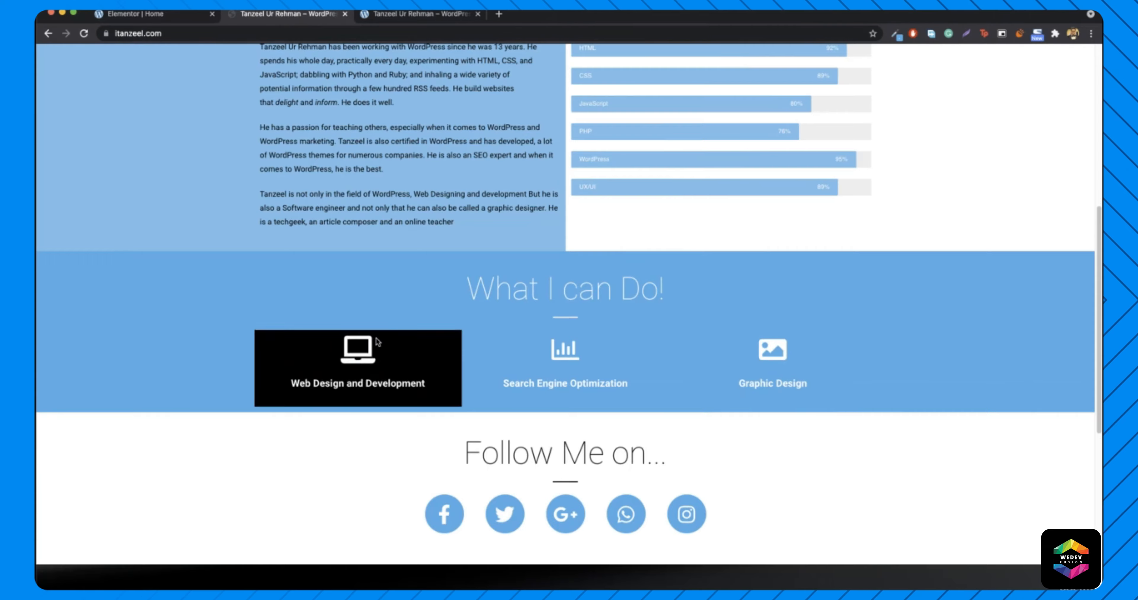
pyautogui.scroll(-5, 398, 309)
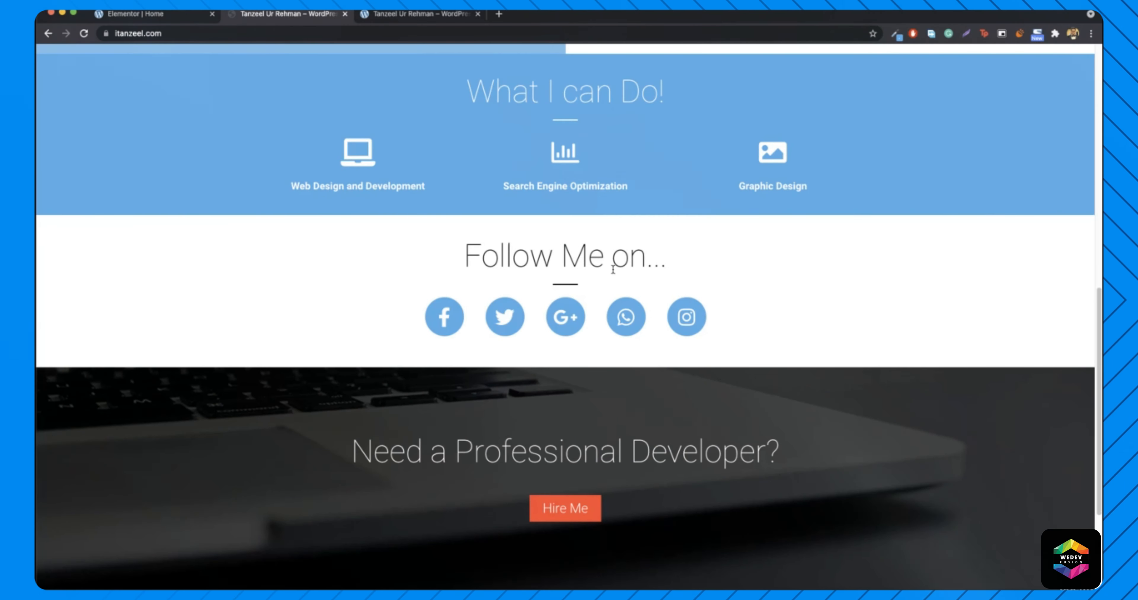
pyautogui.click(151, 18)
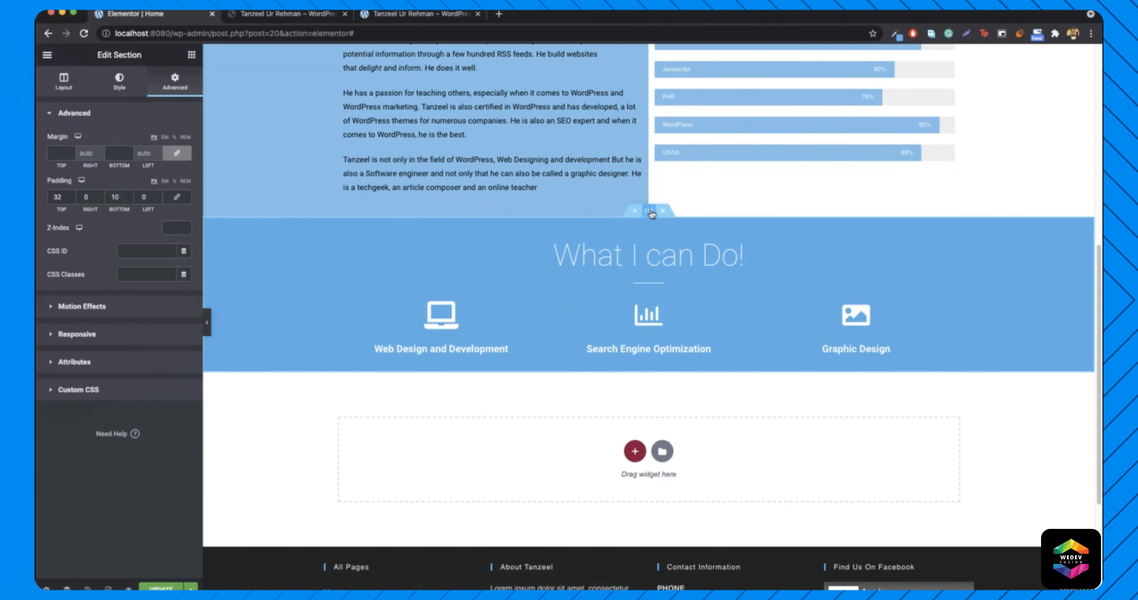
# - Duplicate the What I can Do! section and set the copy's background to #FFFFFF
pyautogui.rightClick(651, 214)
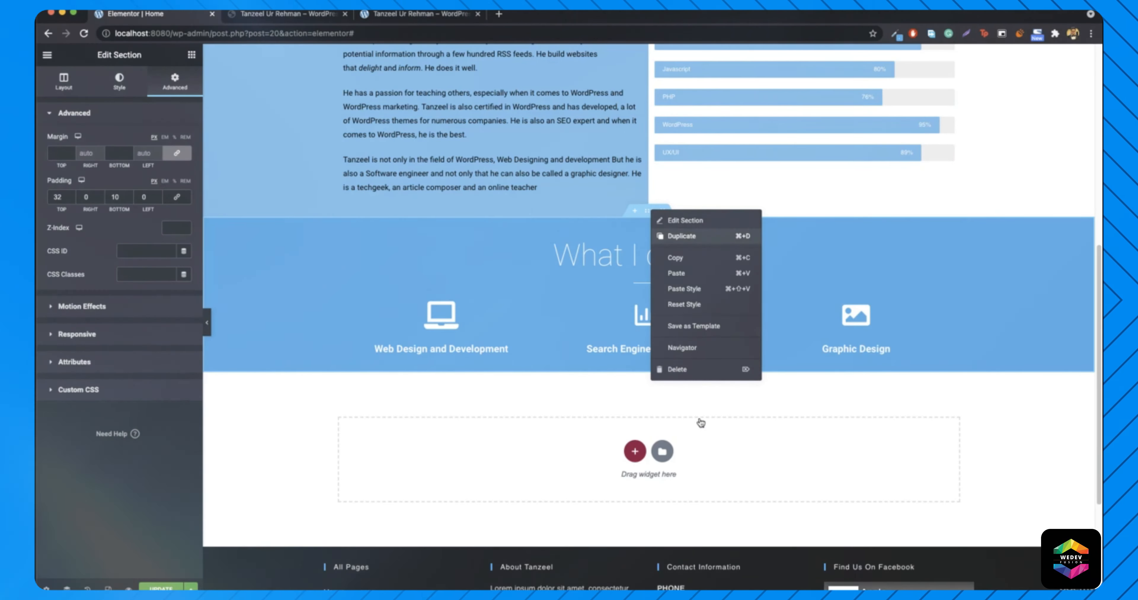
pyautogui.click(691, 244)
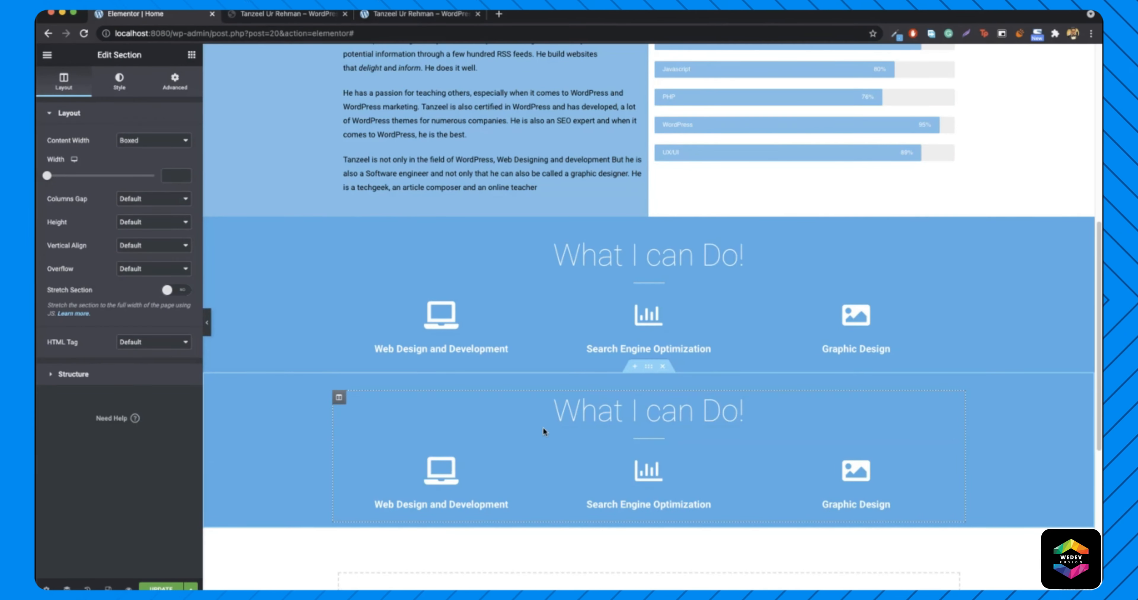
pyautogui.rightClick(237, 428)
pyautogui.click(304, 443)
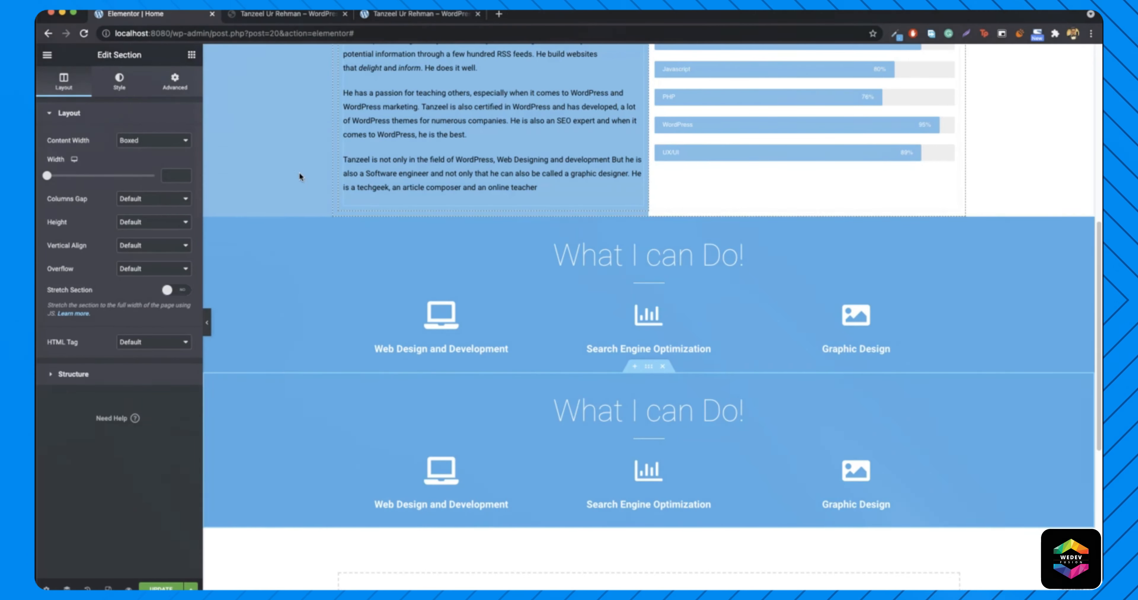
pyautogui.click(119, 81)
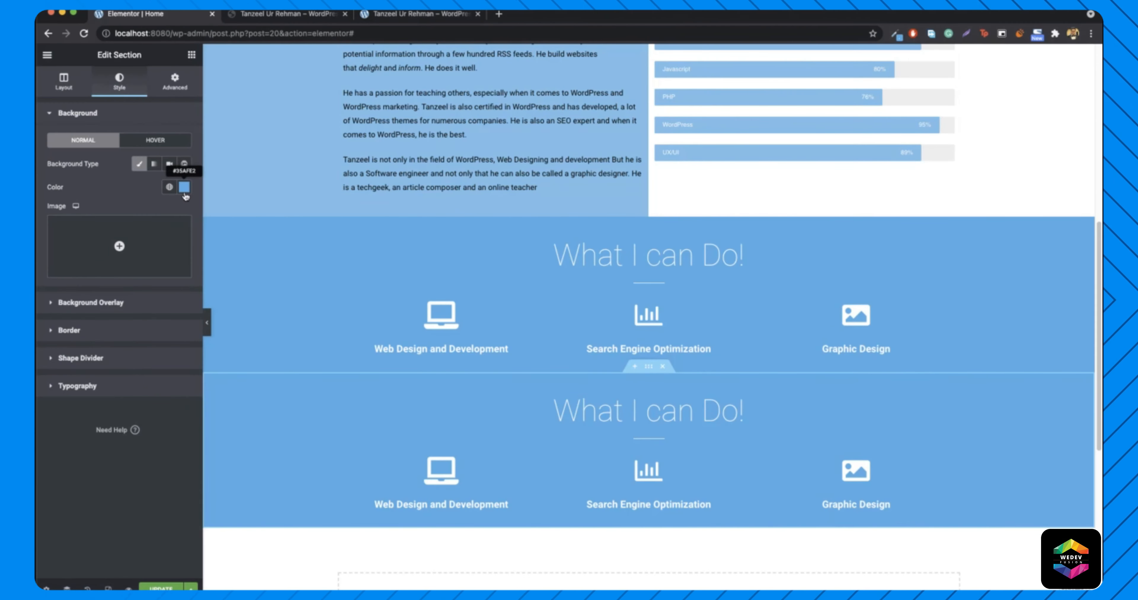
pyautogui.click(184, 190)
pyautogui.write('#FFFFFF')
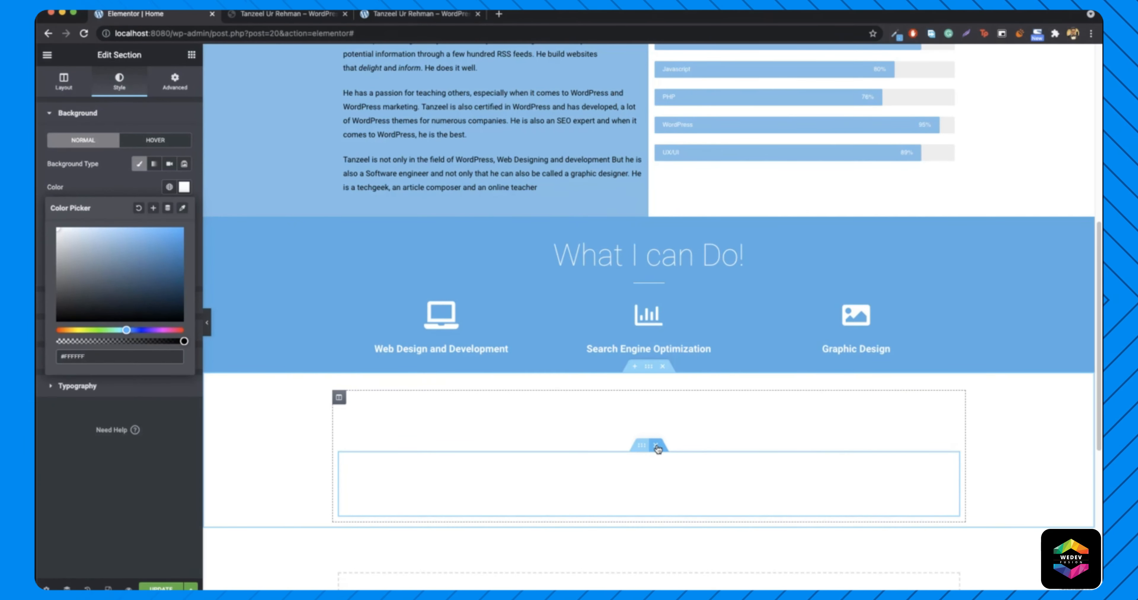
# - Delete the copy's empty inner section and icon columns, returning its background to blue #00B4FF
pyautogui.click(656, 446)
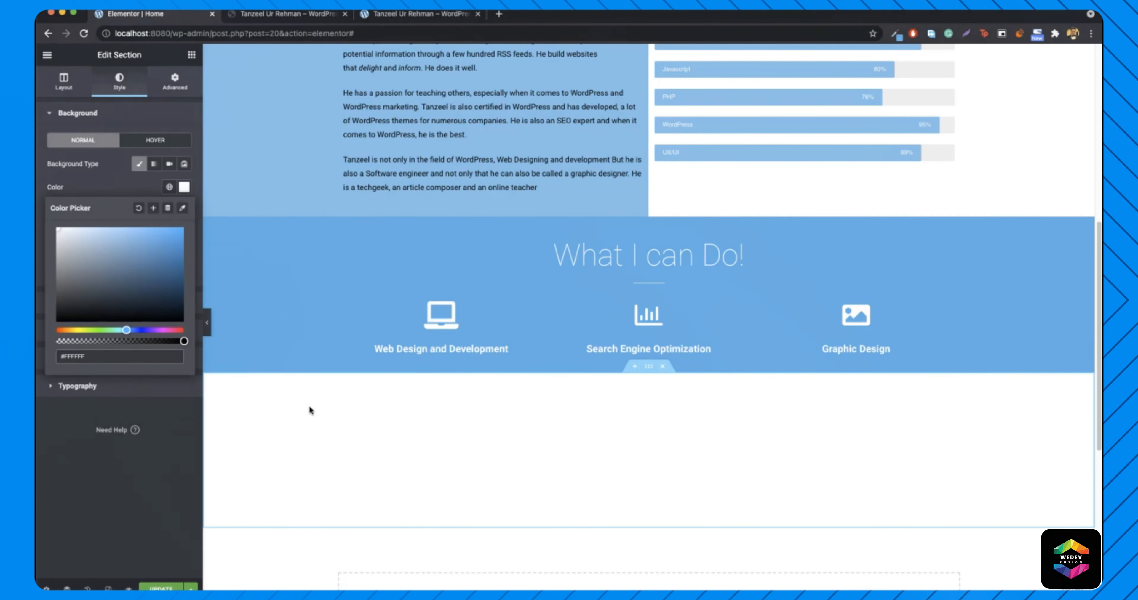
pyautogui.moveTo(176, 236); pyautogui.dragTo(208, 226)
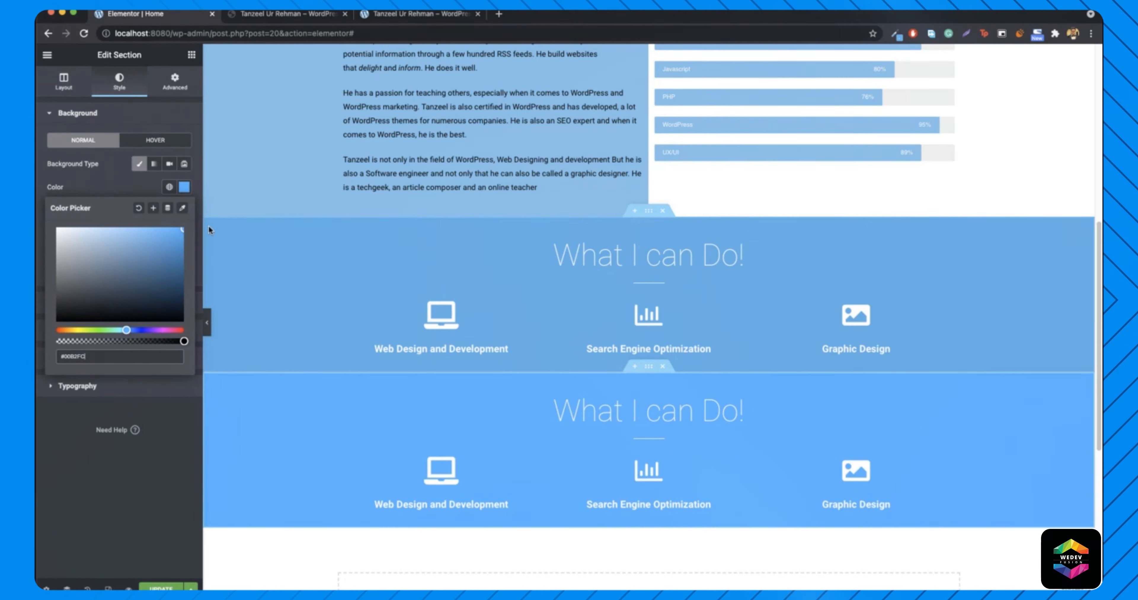
pyautogui.click(185, 192)
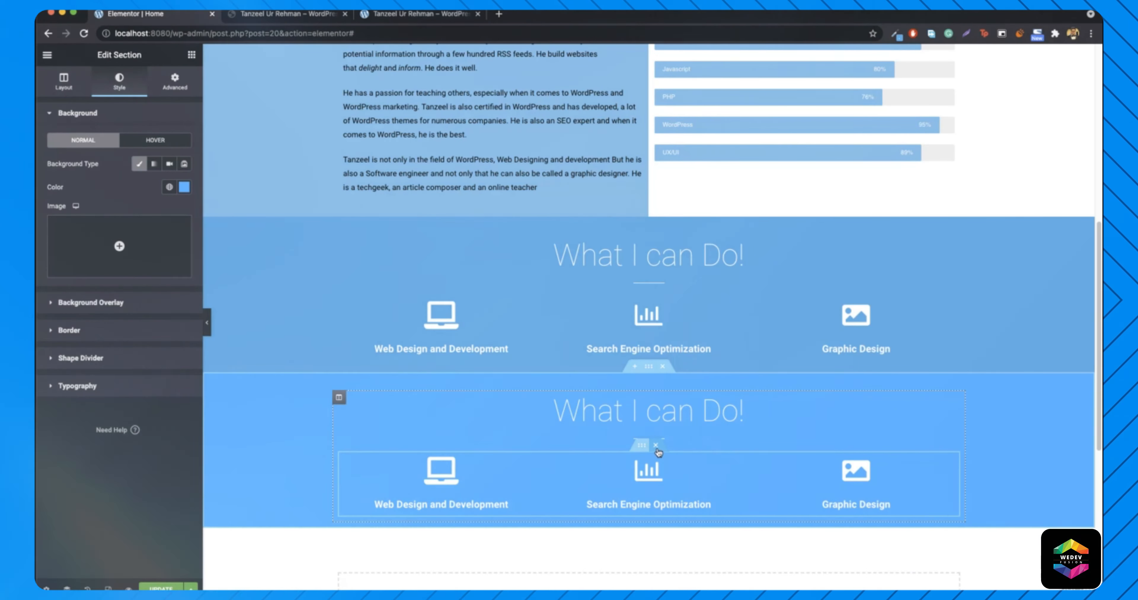
pyautogui.click(655, 446)
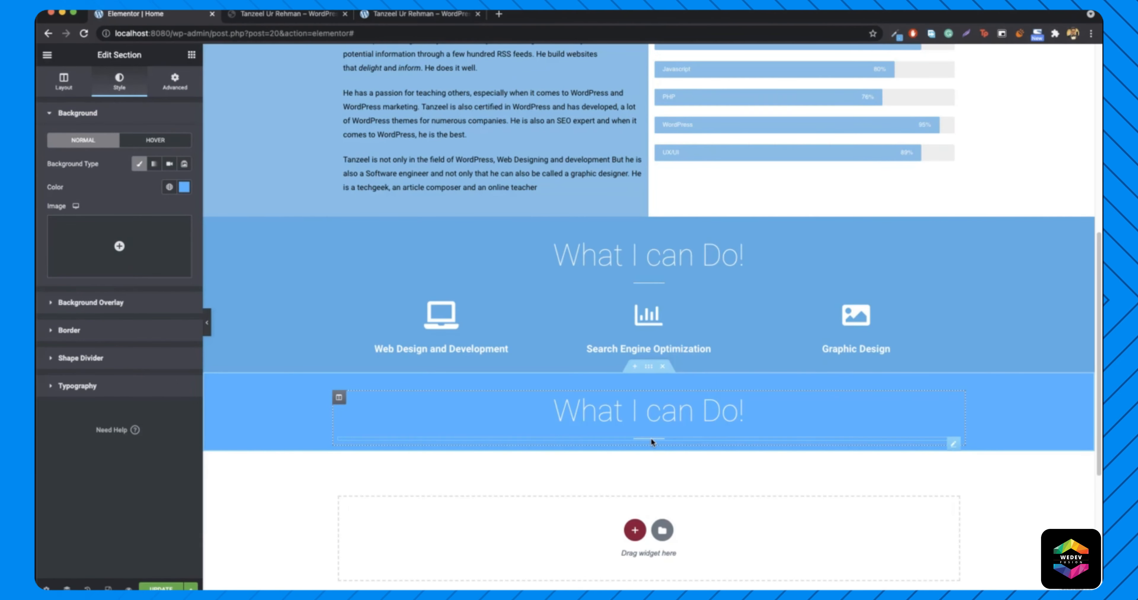
# - Colour the divider under the lower heading black (#000000)
pyautogui.click(650, 437)
pyautogui.click(119, 82)
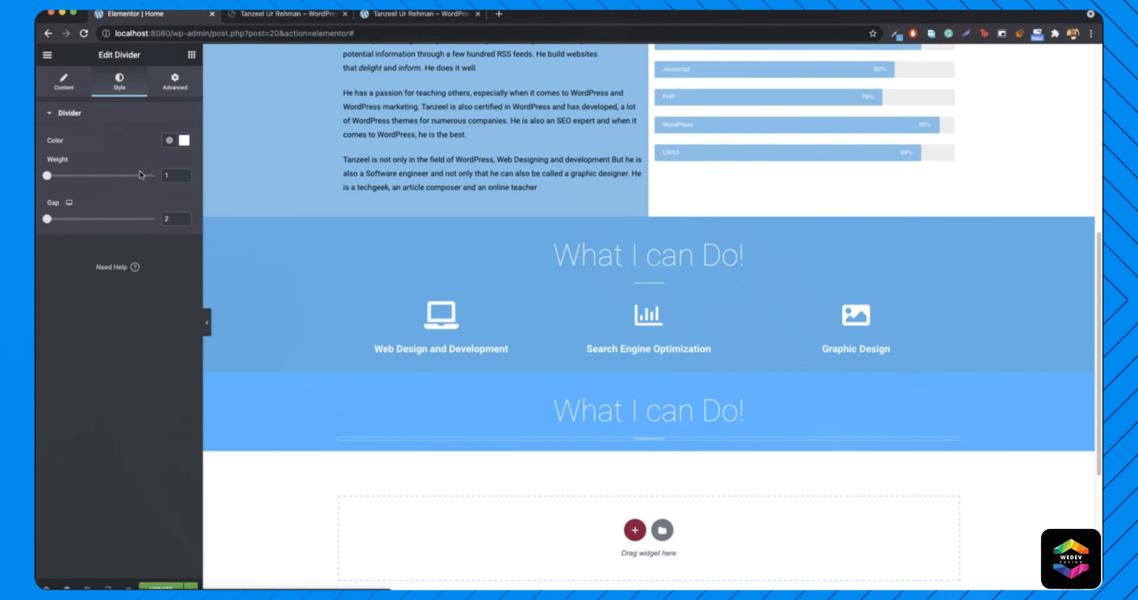
pyautogui.click(184, 144)
pyautogui.write('#EFEFEF')
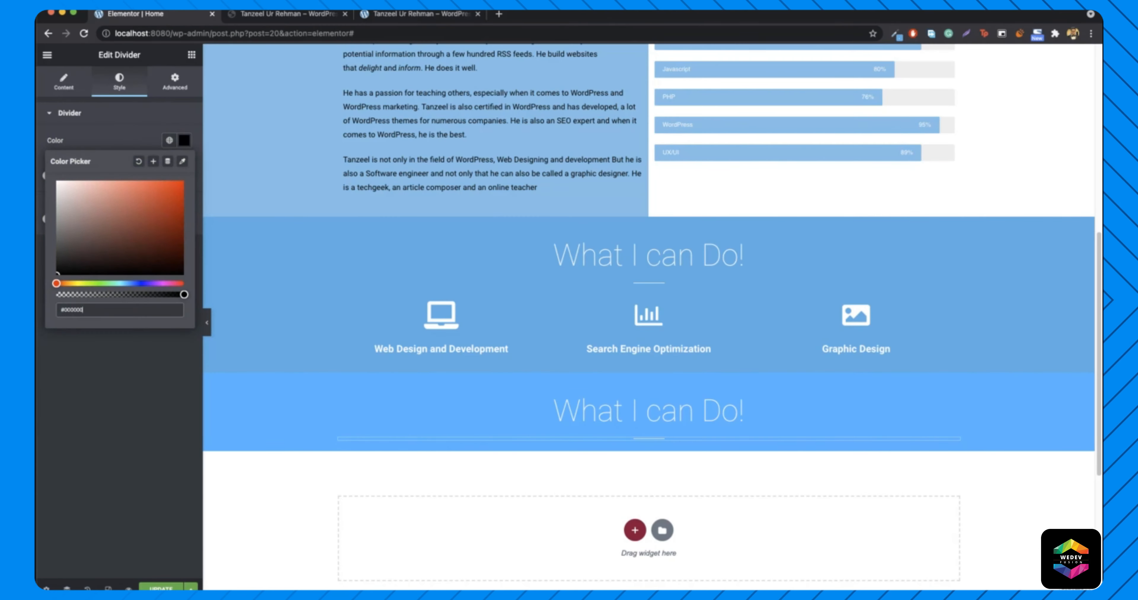
# - Retitle the lower heading 'Follow Me On..' and make its text black
pyautogui.rightClick(632, 413)
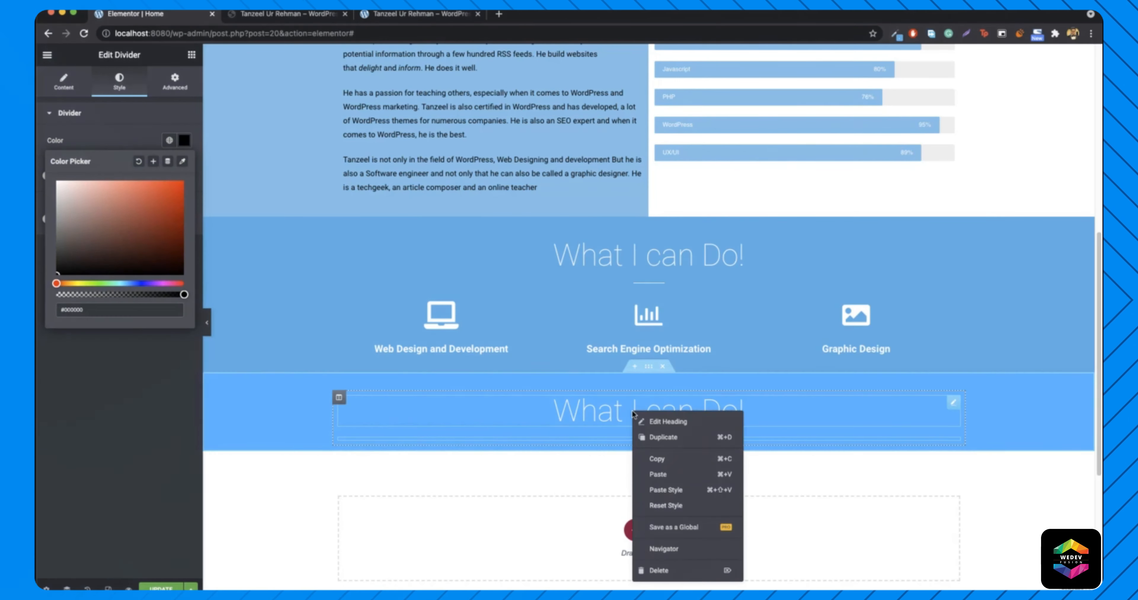
pyautogui.click(663, 422)
pyautogui.tripleClick(117, 178)
pyautogui.write('Follow Me On...')
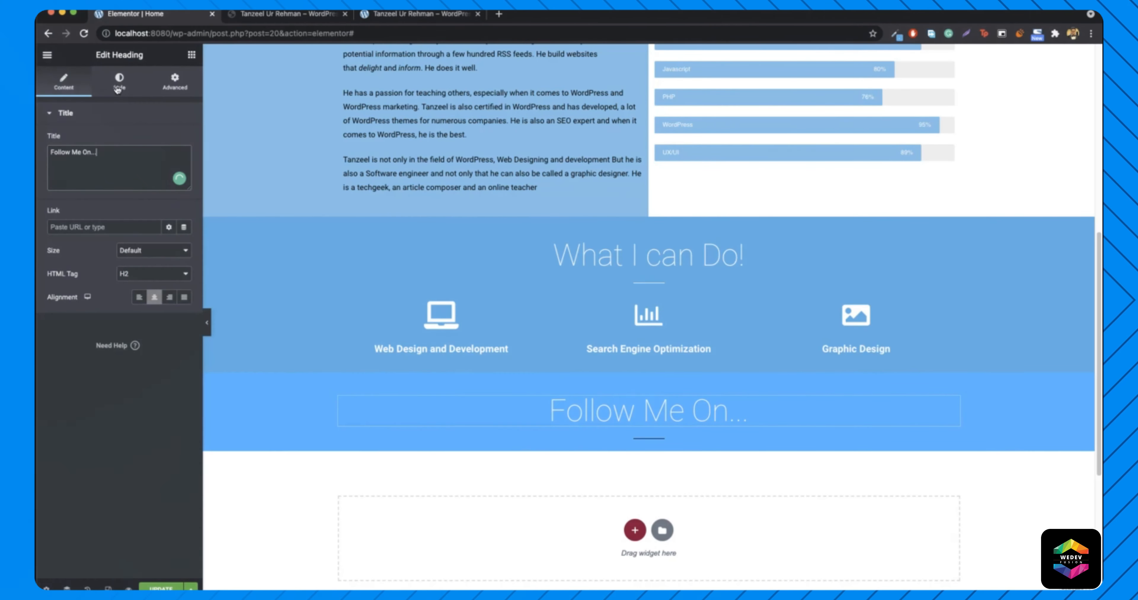
pyautogui.click(119, 82)
pyautogui.click(186, 144)
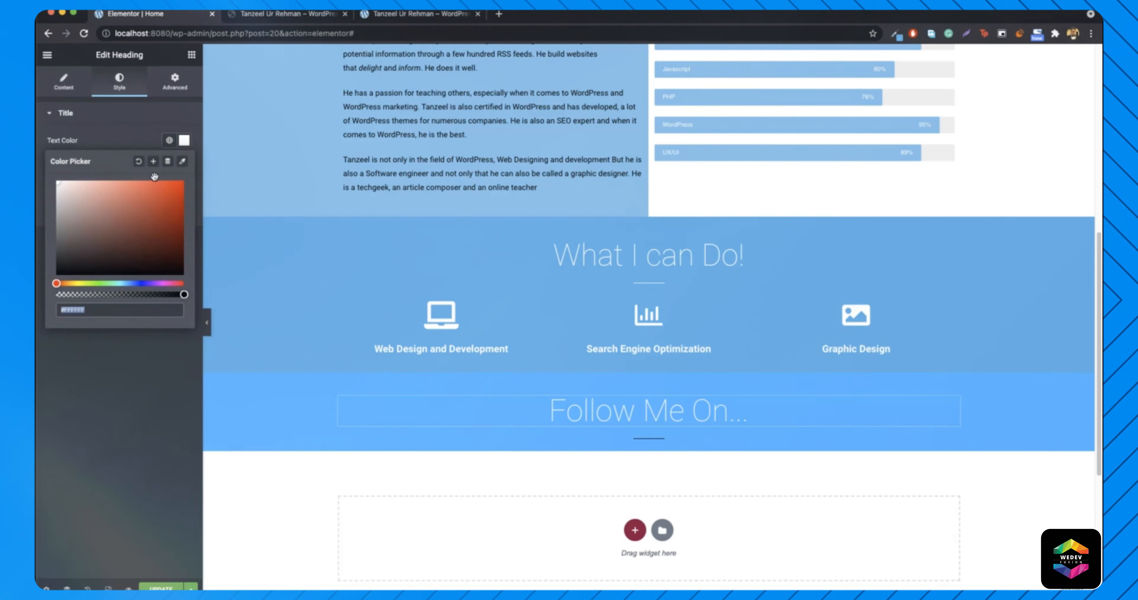
pyautogui.moveTo(102, 238); pyautogui.dragTo(39, 306)
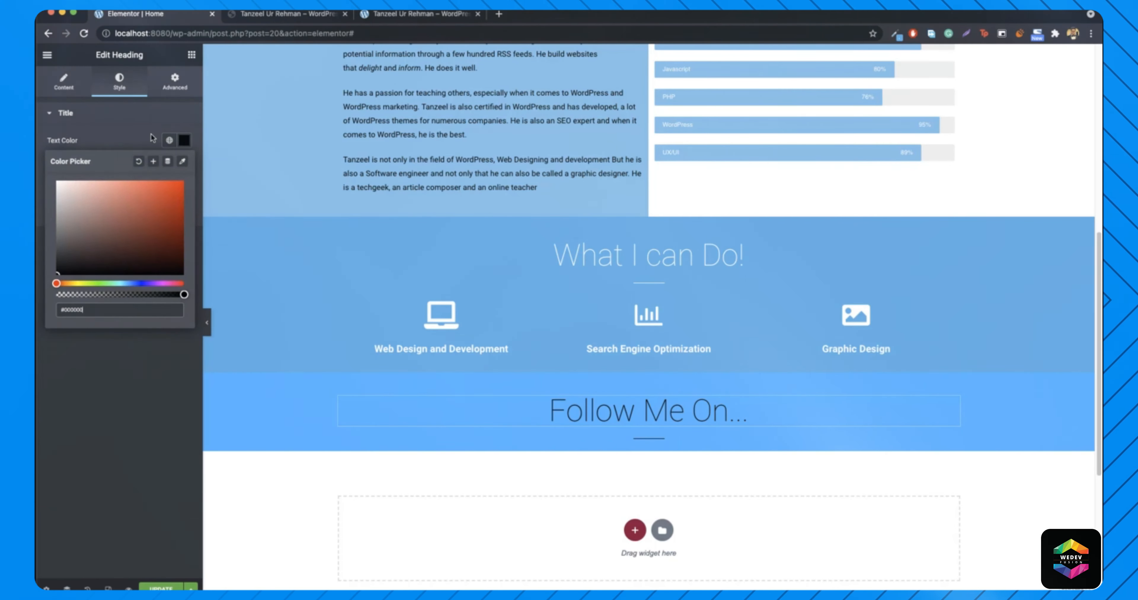
pyautogui.click(183, 139)
# - Give the surrounding section a white background, then view the live reference site
pyautogui.rightClick(283, 431)
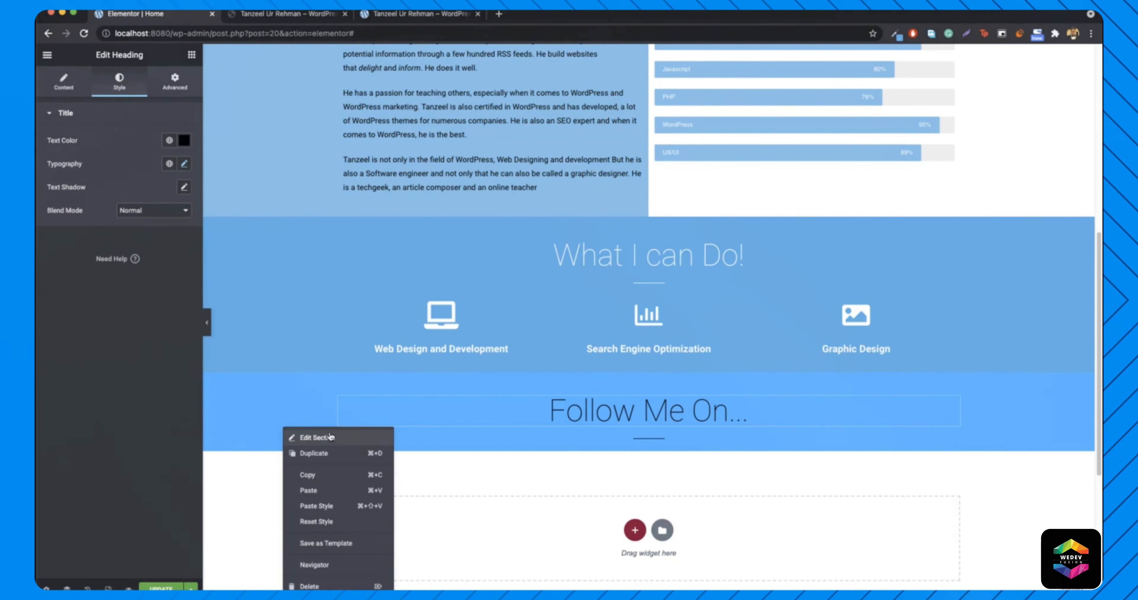
pyautogui.click(338, 441)
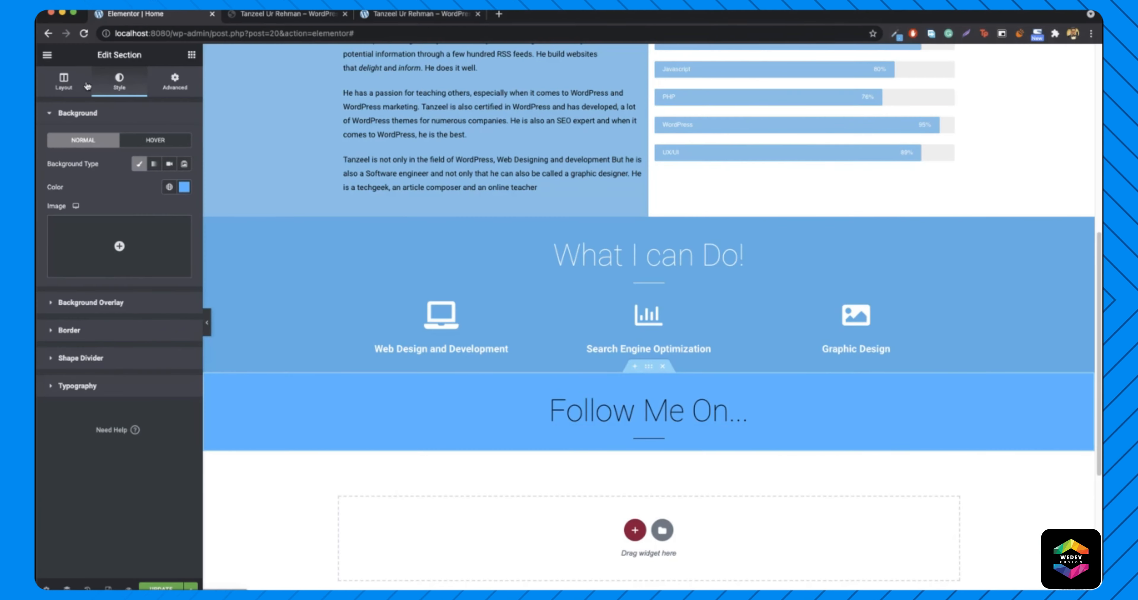
pyautogui.click(185, 187)
pyautogui.click(57, 229)
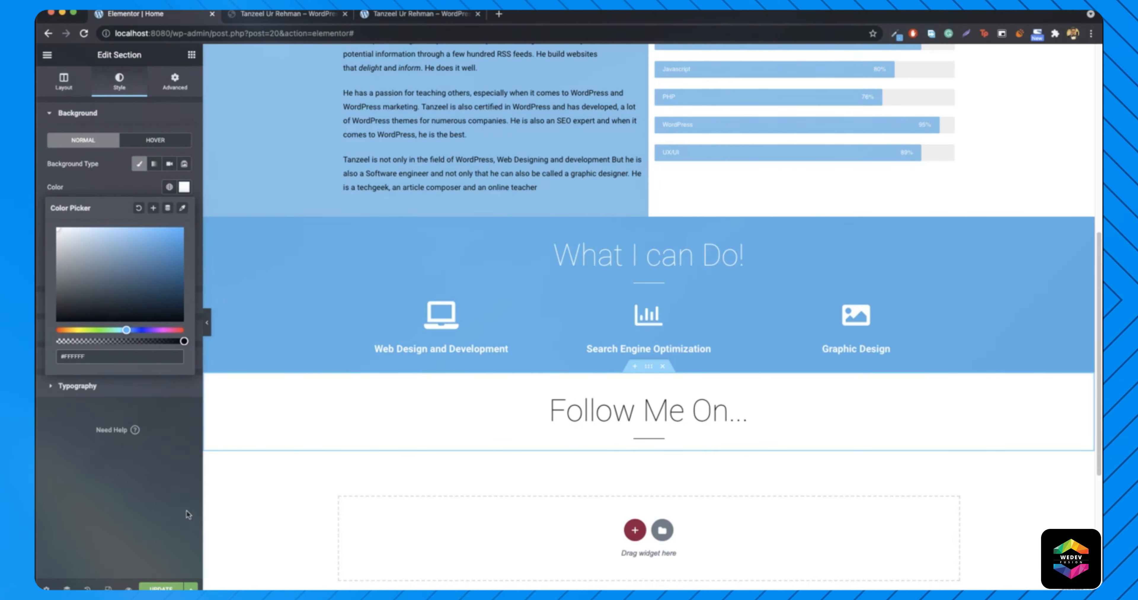
pyautogui.click(191, 55)
pyautogui.click(287, 13)
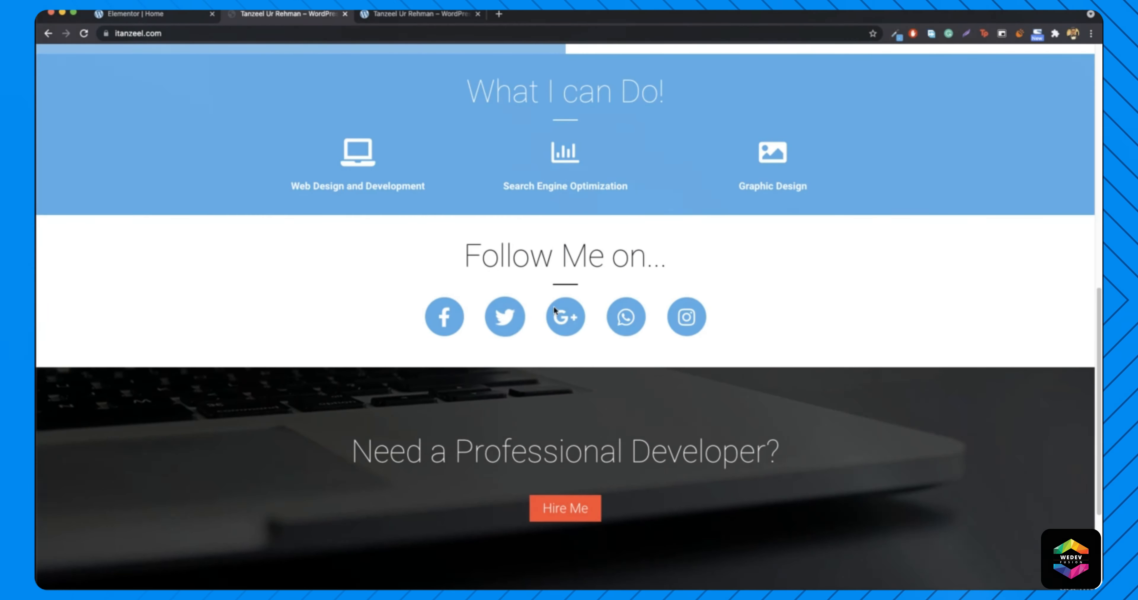
# - Add a Social Icons widget (Facebook, Twitter, YouTube) under Follow Me On..., comparing with the live site
pyautogui.click(148, 15)
pyautogui.scroll(-5, 104, 399)
pyautogui.scroll(-5, 145, 400)
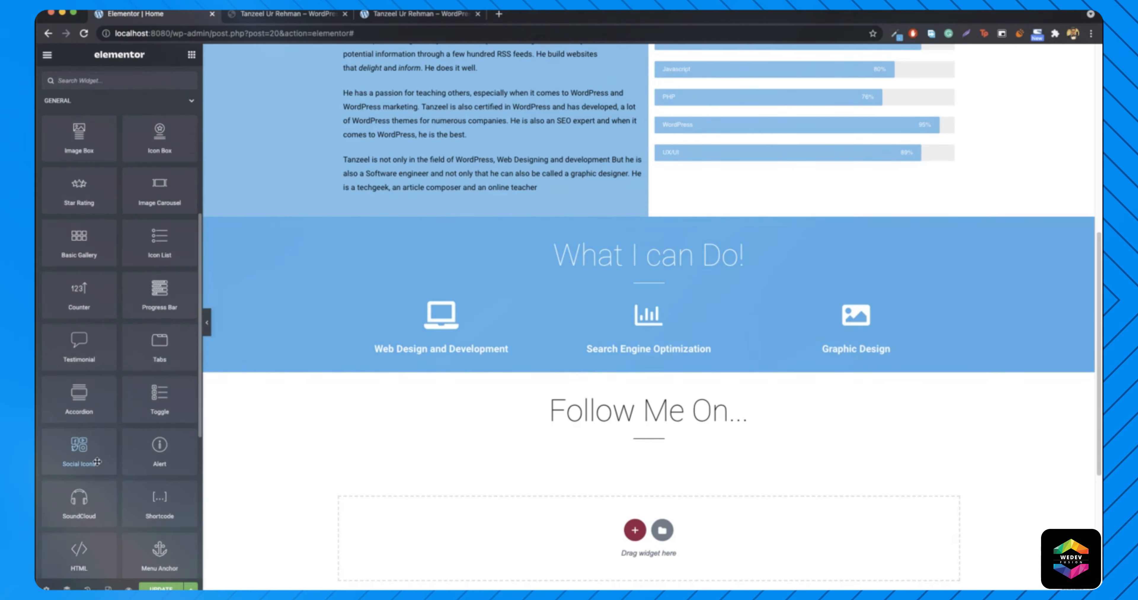
pyautogui.moveTo(62, 453); pyautogui.dragTo(652, 441)
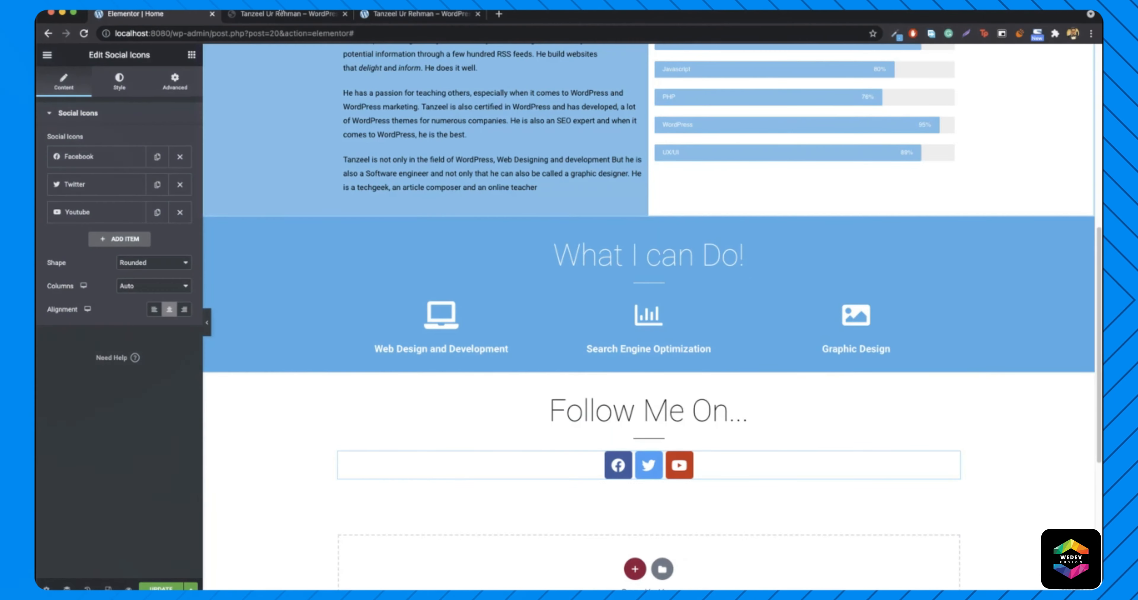
pyautogui.click(282, 15)
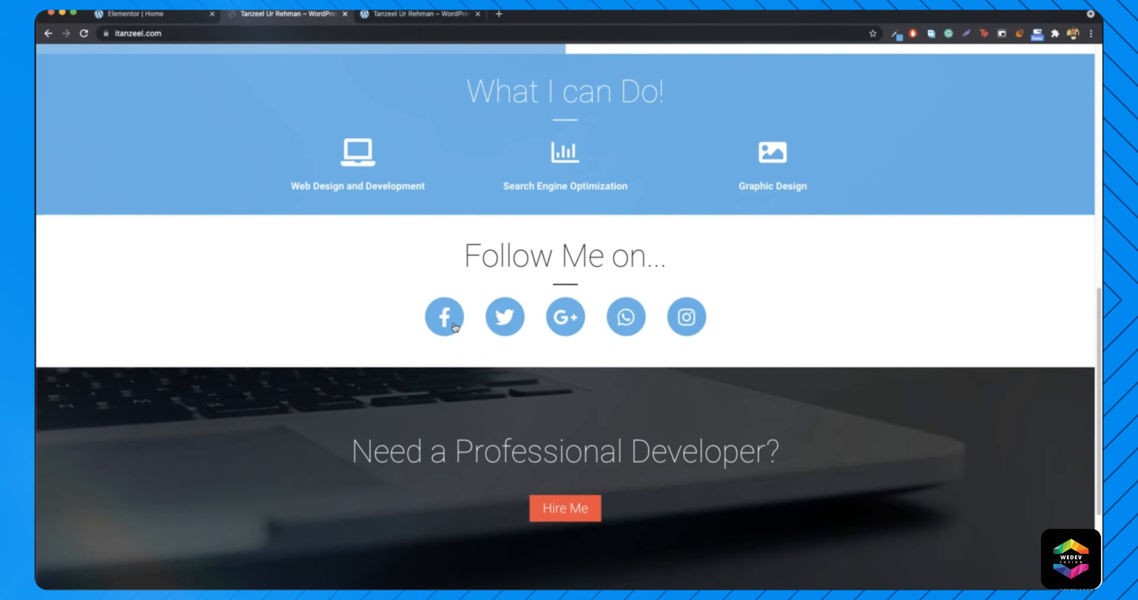
pyautogui.click(176, 16)
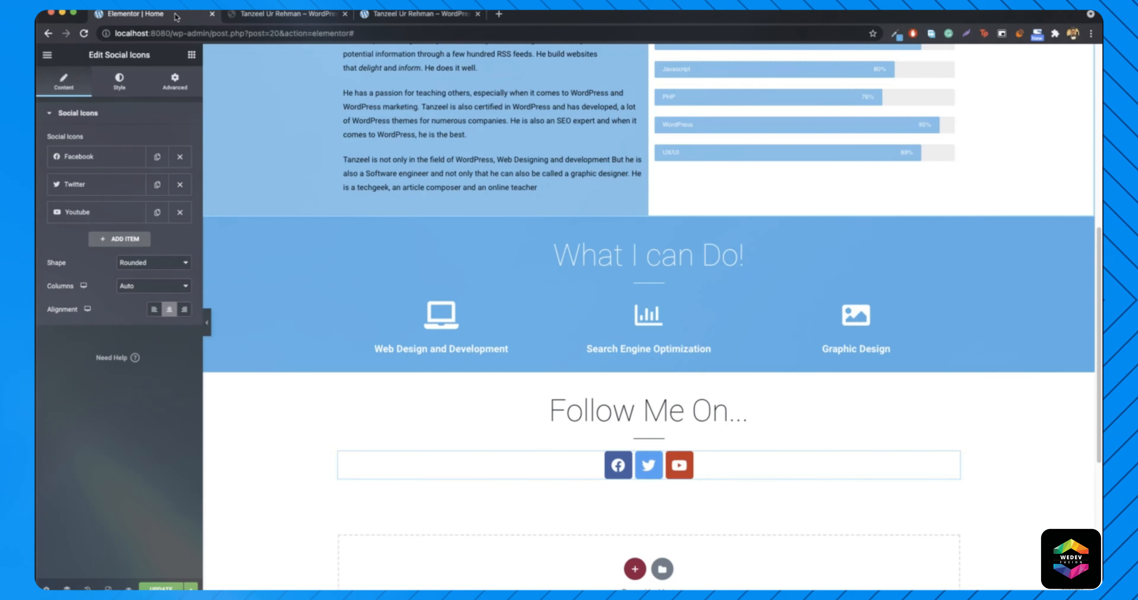
# - Switch the social icons to a custom dark reddish-brown primary colour (#5A3B3B)
pyautogui.click(118, 84)
pyautogui.click(153, 140)
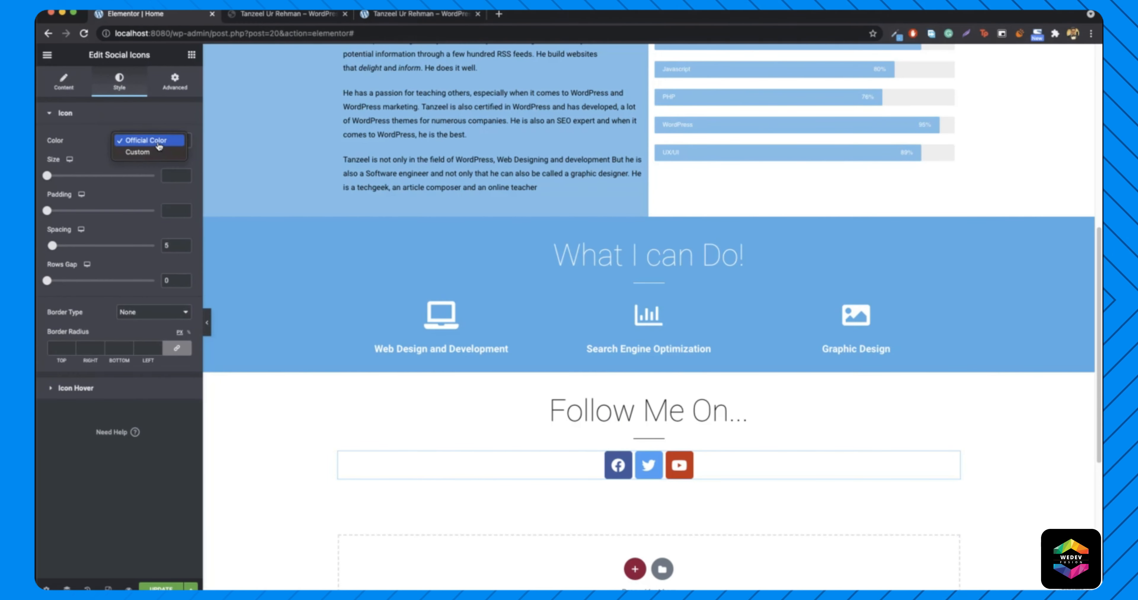
pyautogui.click(159, 152)
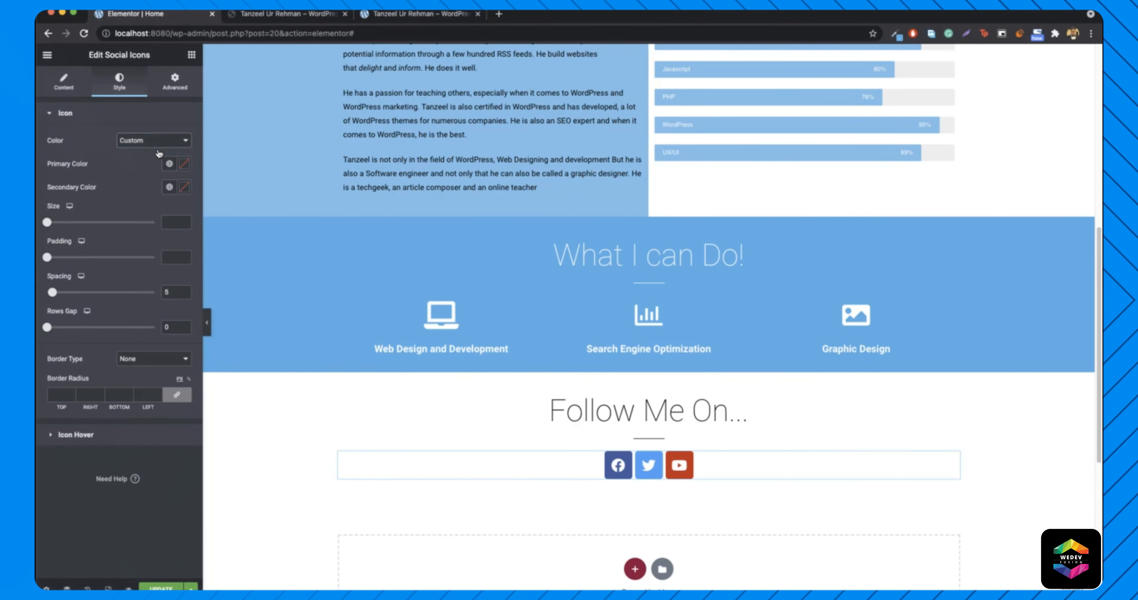
pyautogui.click(184, 164)
pyautogui.click(71, 269)
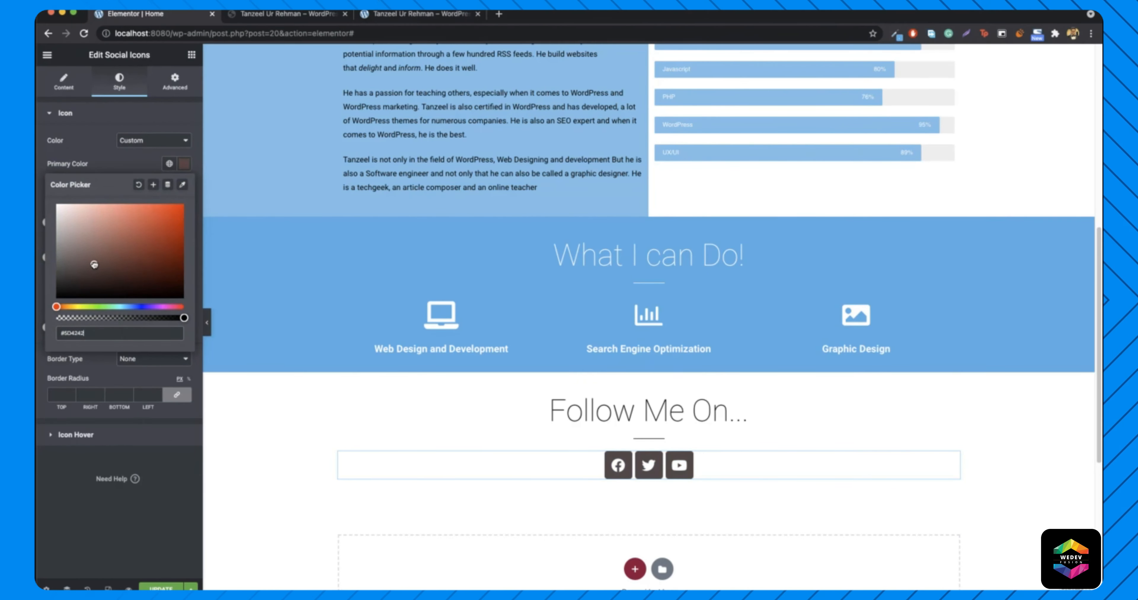
pyautogui.click(100, 265)
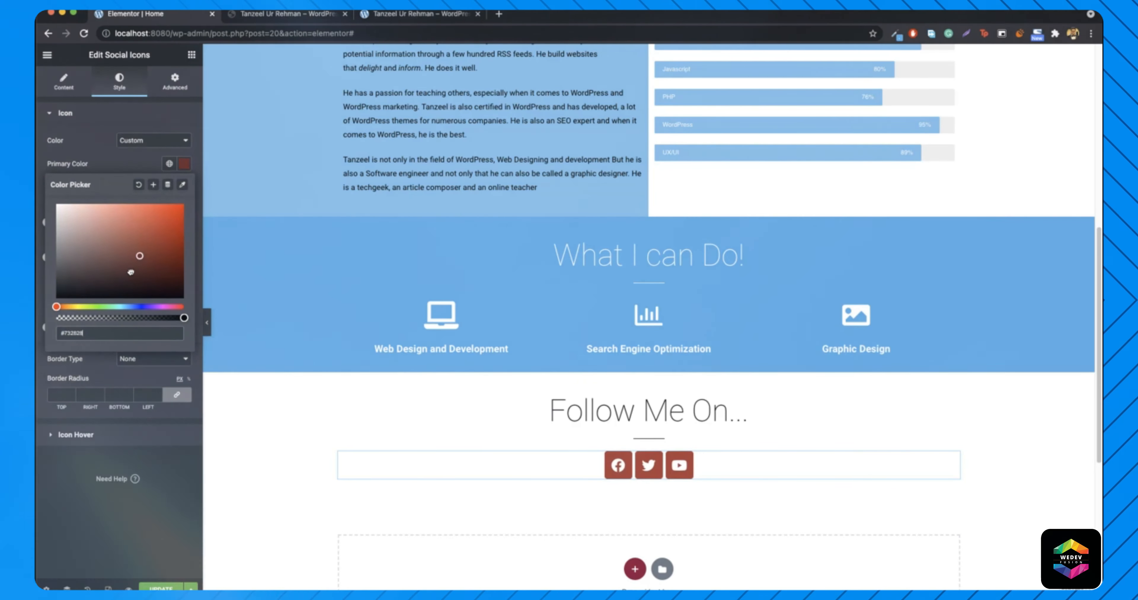
# - Start ColorZilla's Pick Color From Page on the live site to sample its icon colour
pyautogui.click(289, 15)
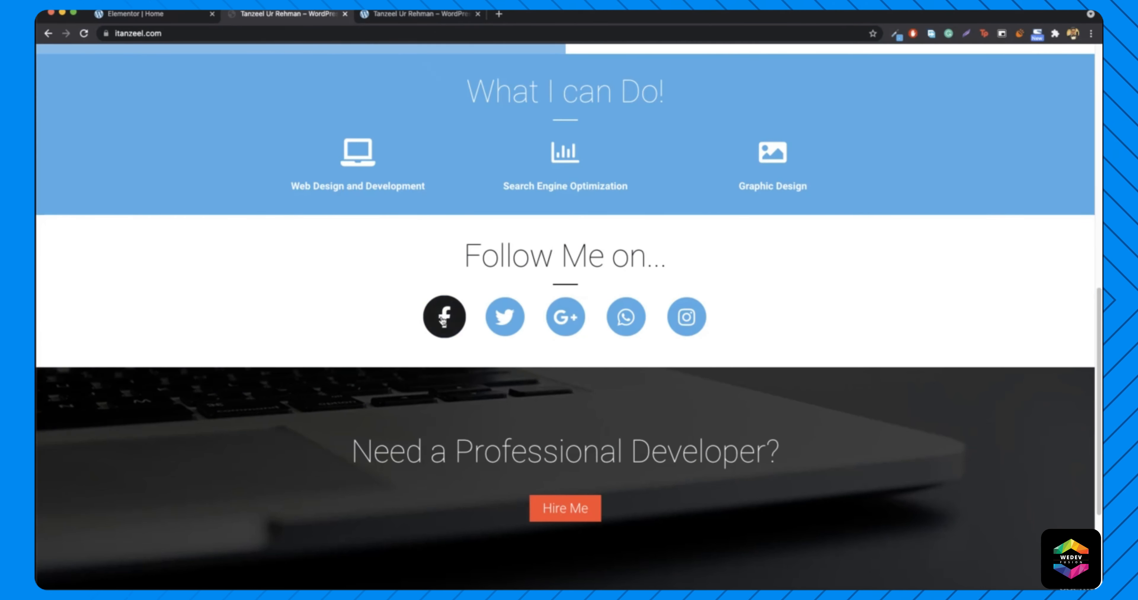
pyautogui.click(894, 34)
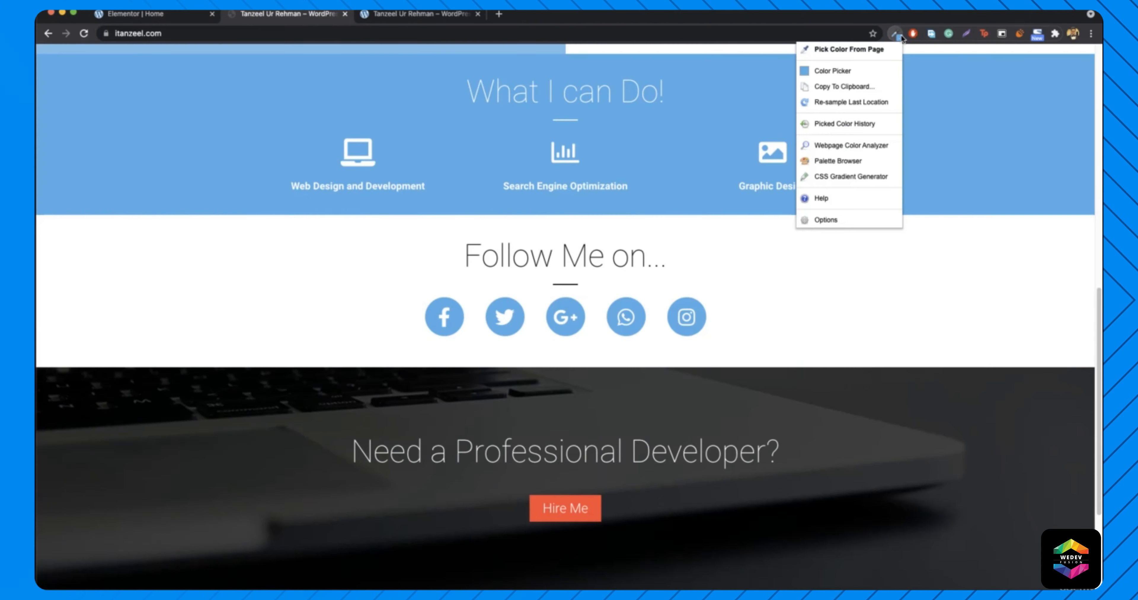
pyautogui.click(853, 51)
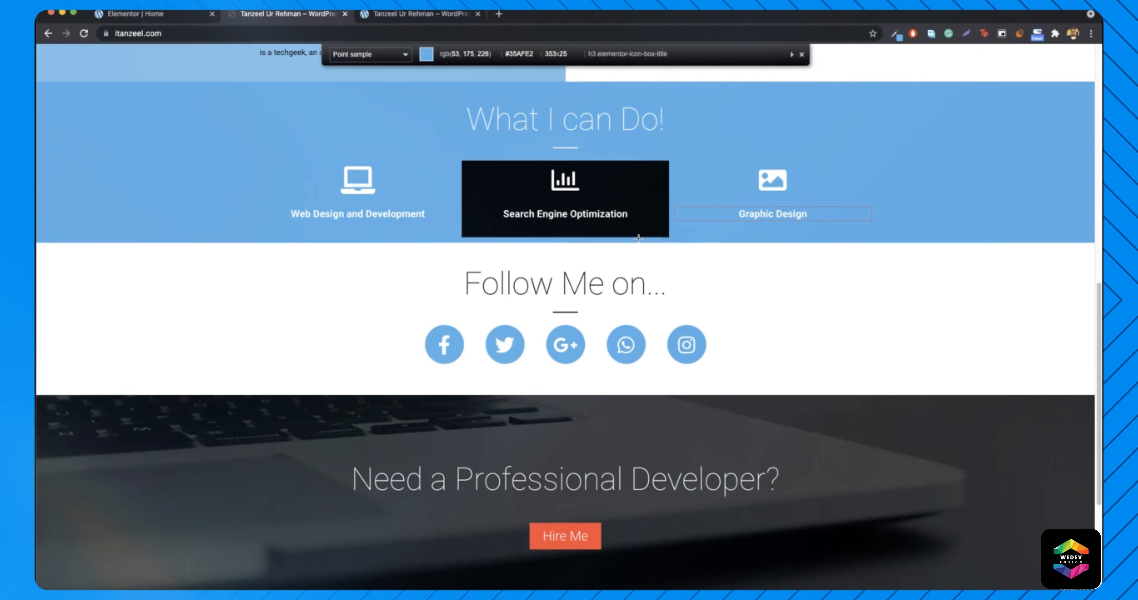
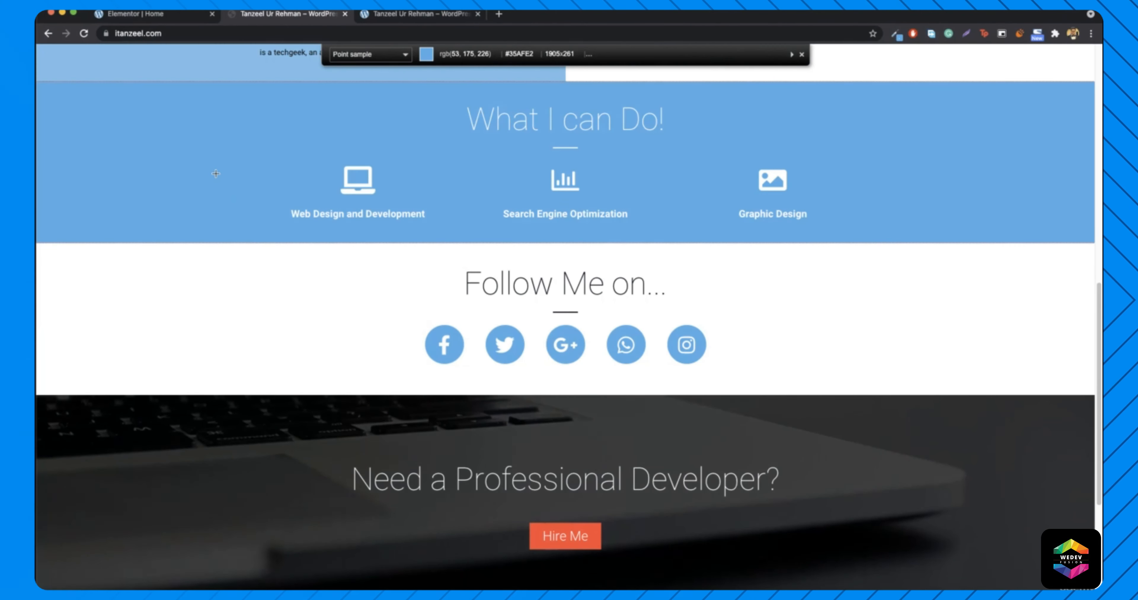
# - Sample the live site's icon blue with ColorZilla and paste #35AFE2 as the icons' primary colour
pyautogui.click(215, 173)
pyautogui.click(136, 13)
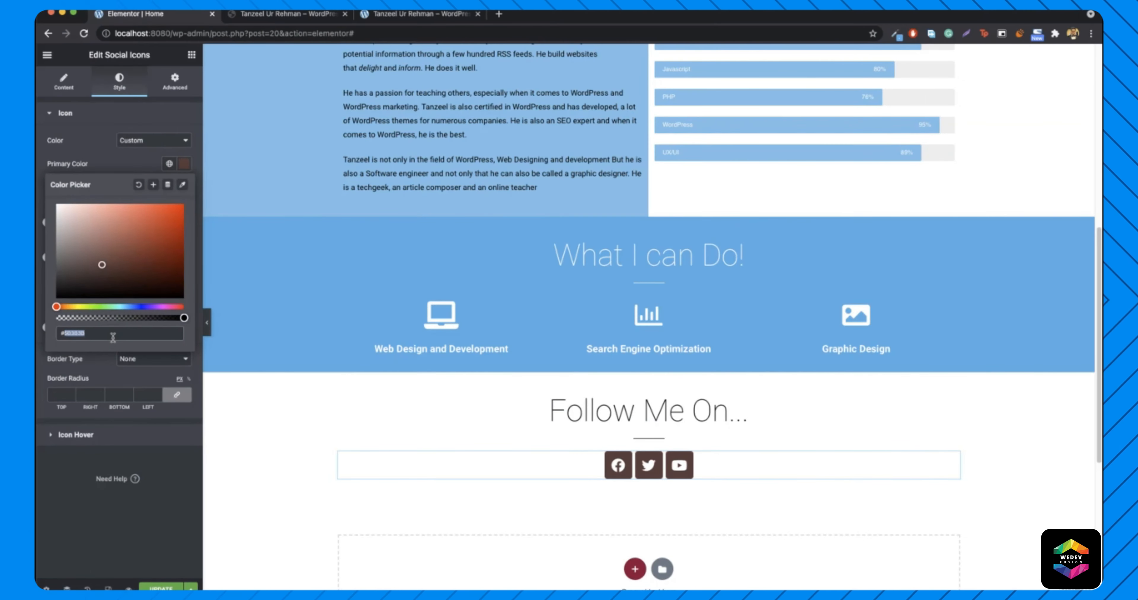
pyautogui.press('super+v')
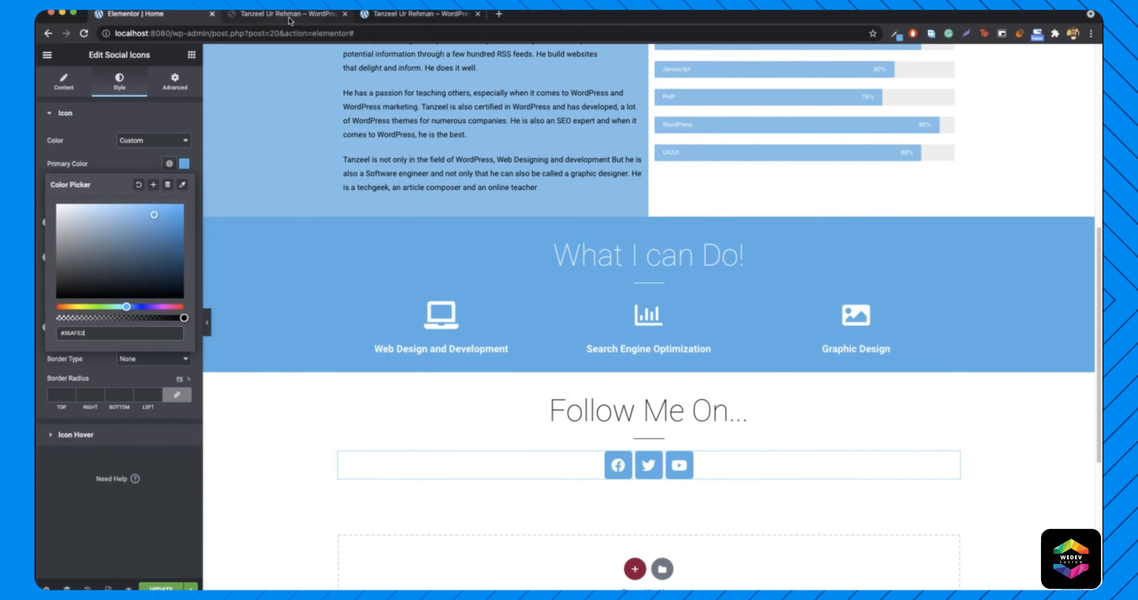
pyautogui.click(65, 82)
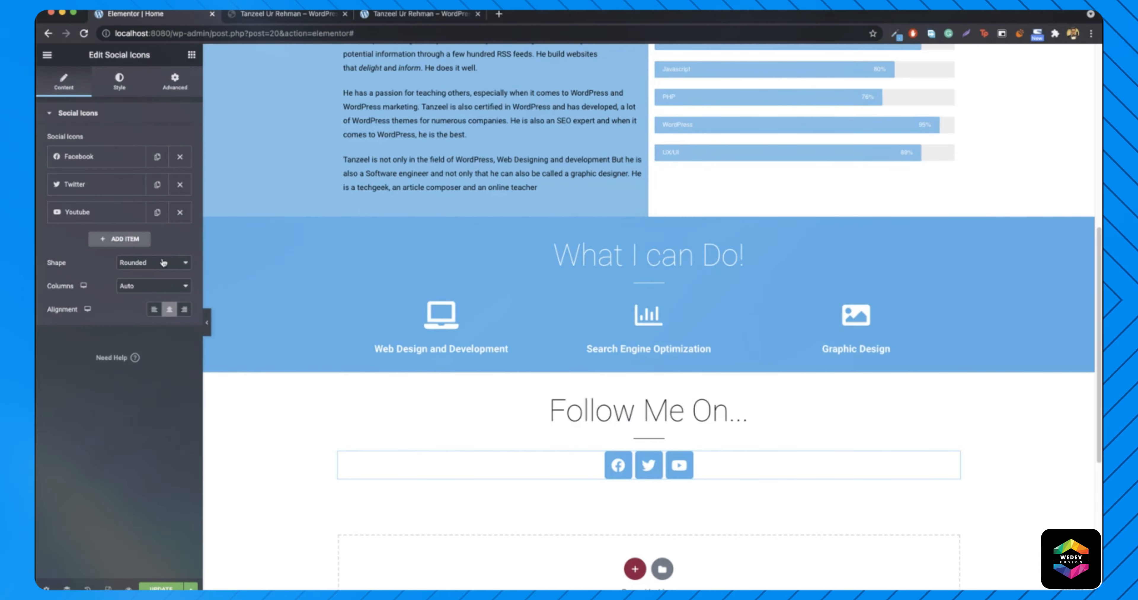
# - Set the social icon shape to Circle and compare it with the live site's round icons
pyautogui.click(166, 264)
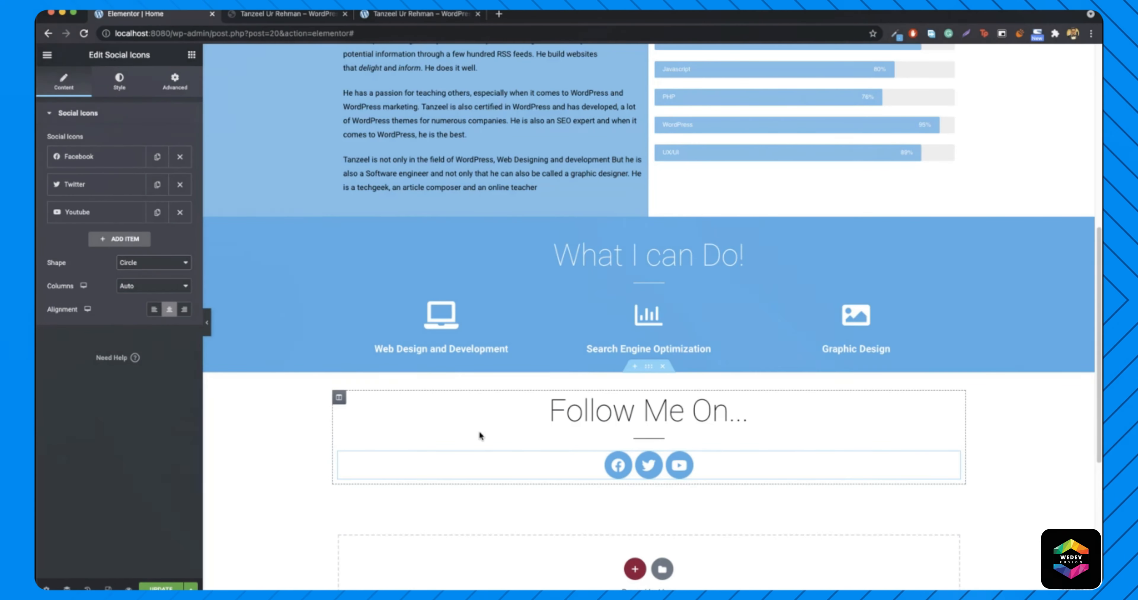
pyautogui.click(289, 16)
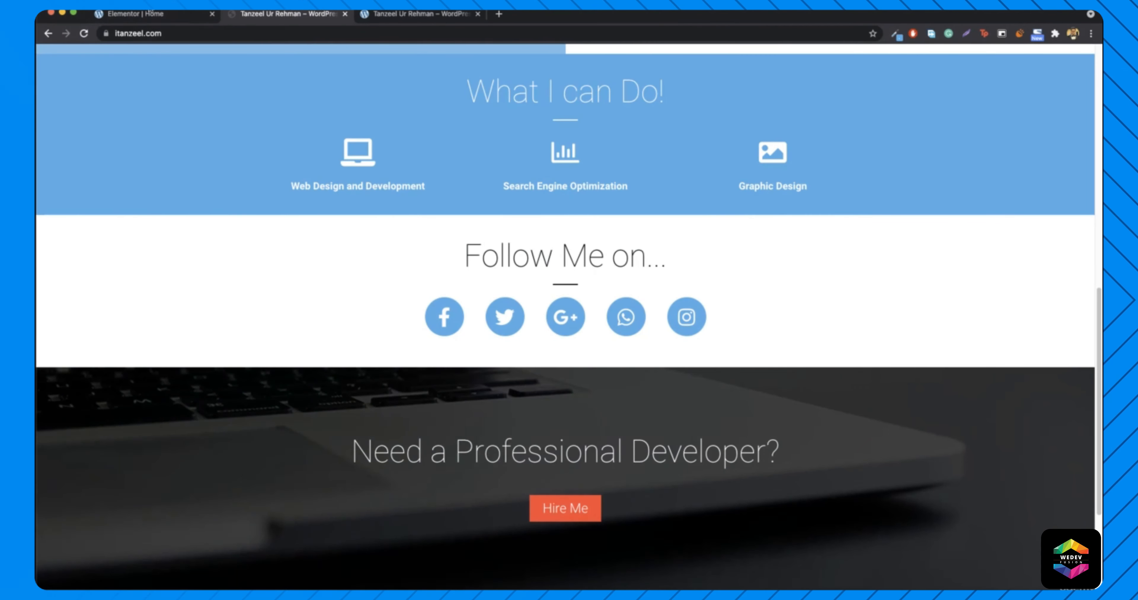
pyautogui.click(155, 15)
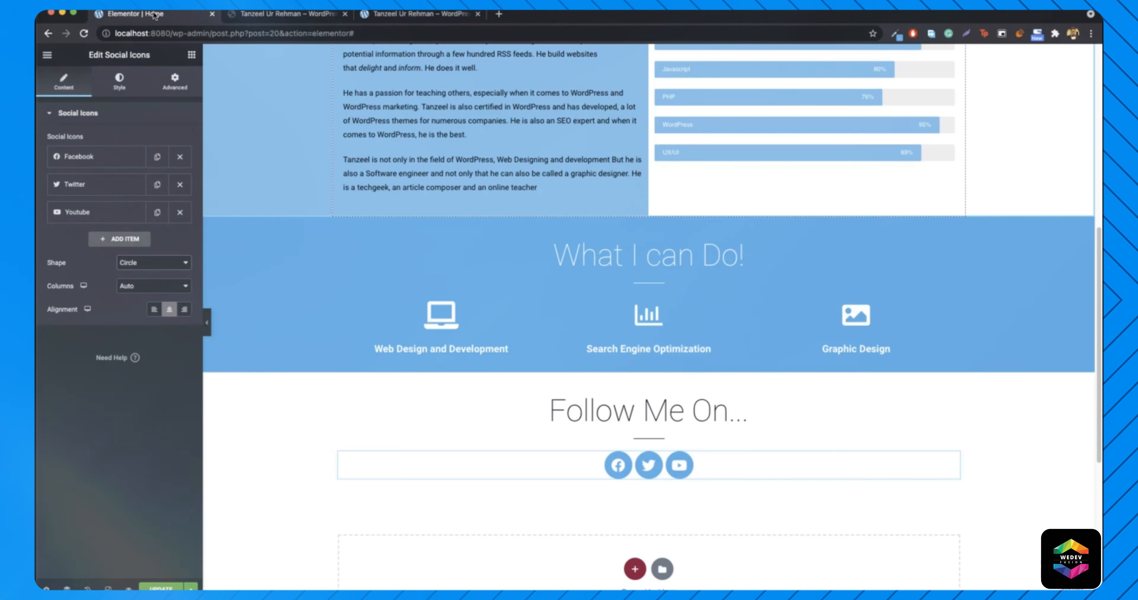
pyautogui.click(270, 17)
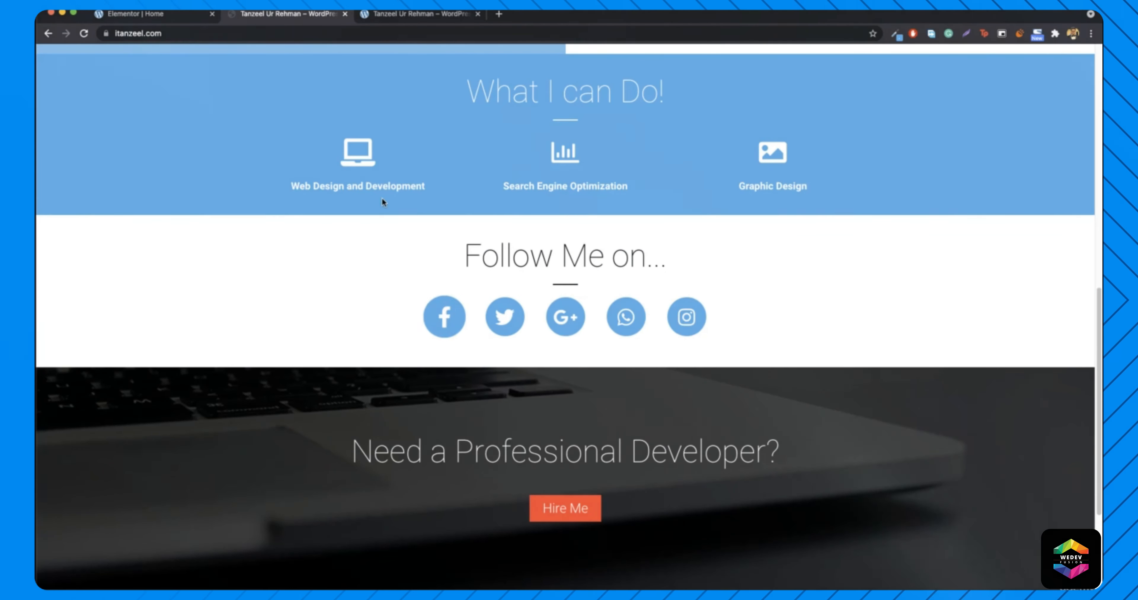
pyautogui.click(163, 15)
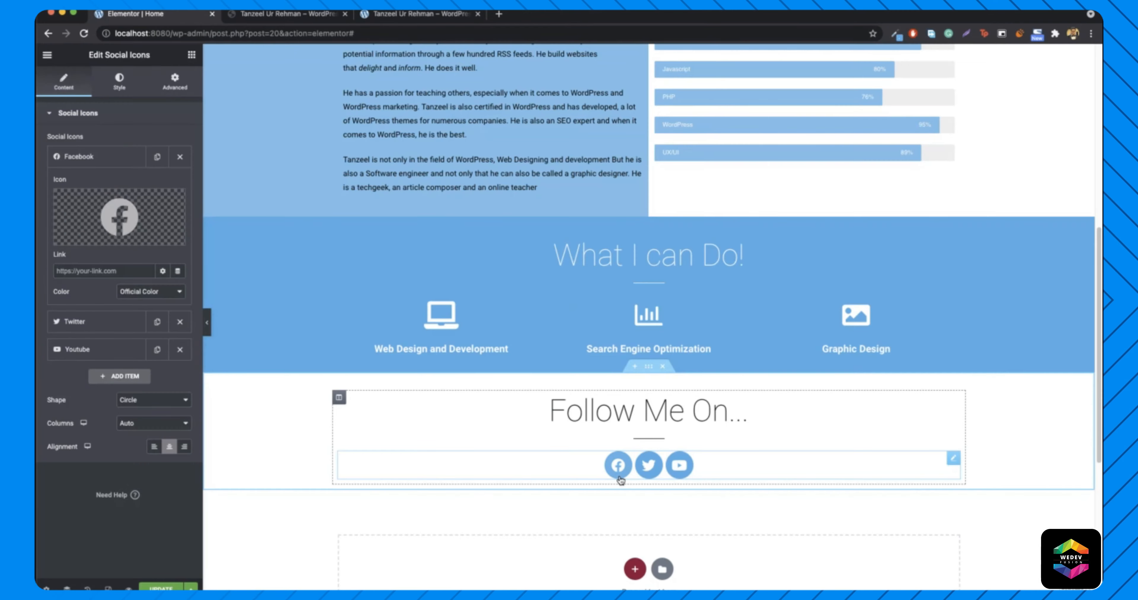
# - Replace the Facebook item's icon with the Facebook F brand icon
pyautogui.moveTo(128, 222)
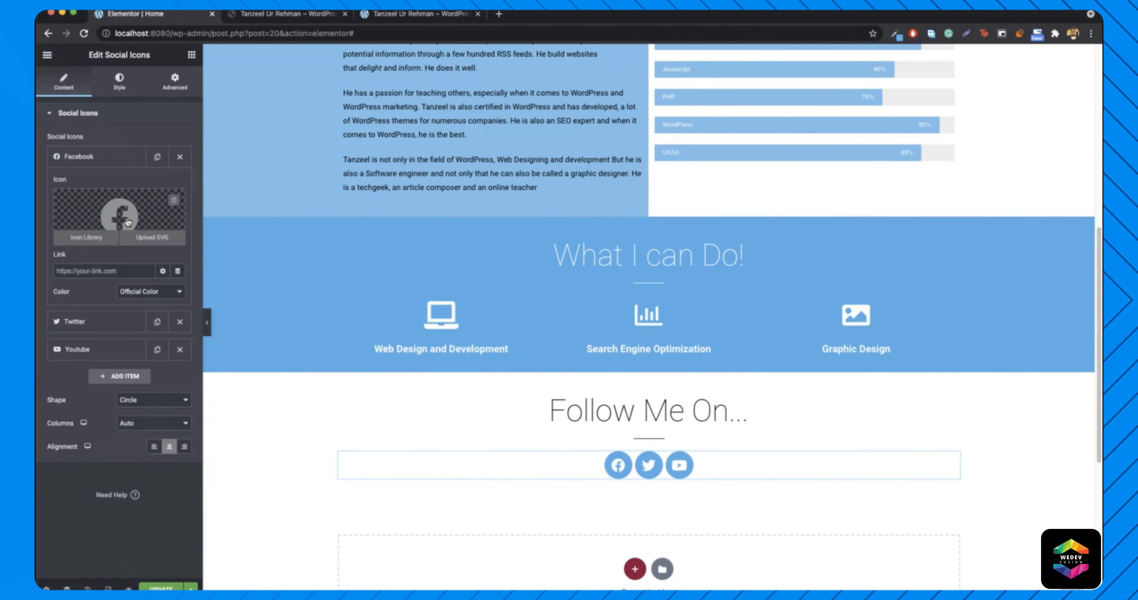
pyautogui.click(127, 222)
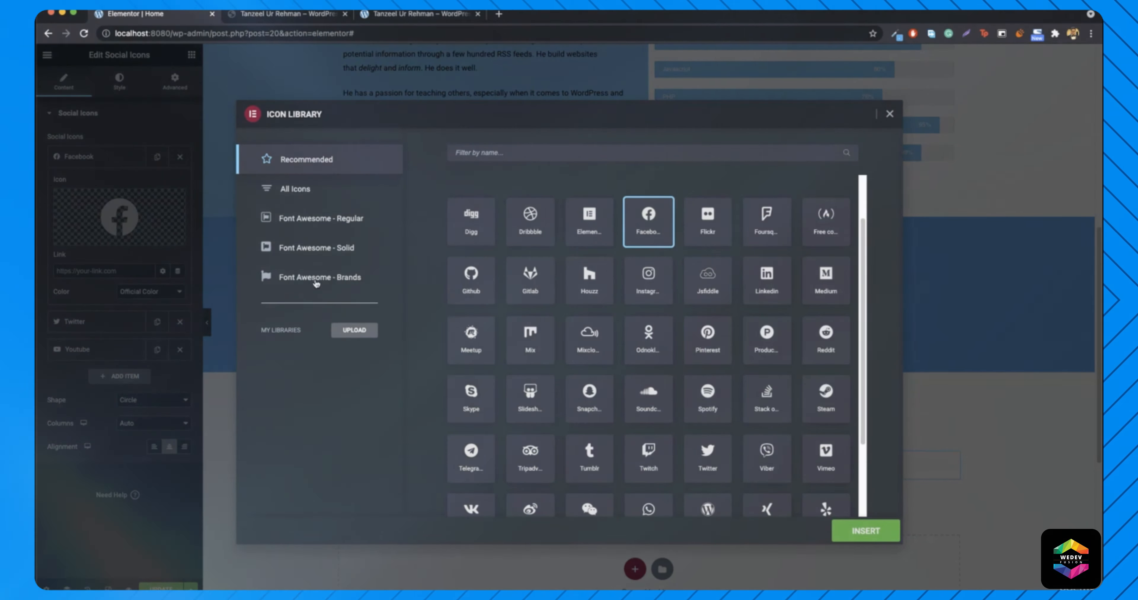
pyautogui.click(326, 280)
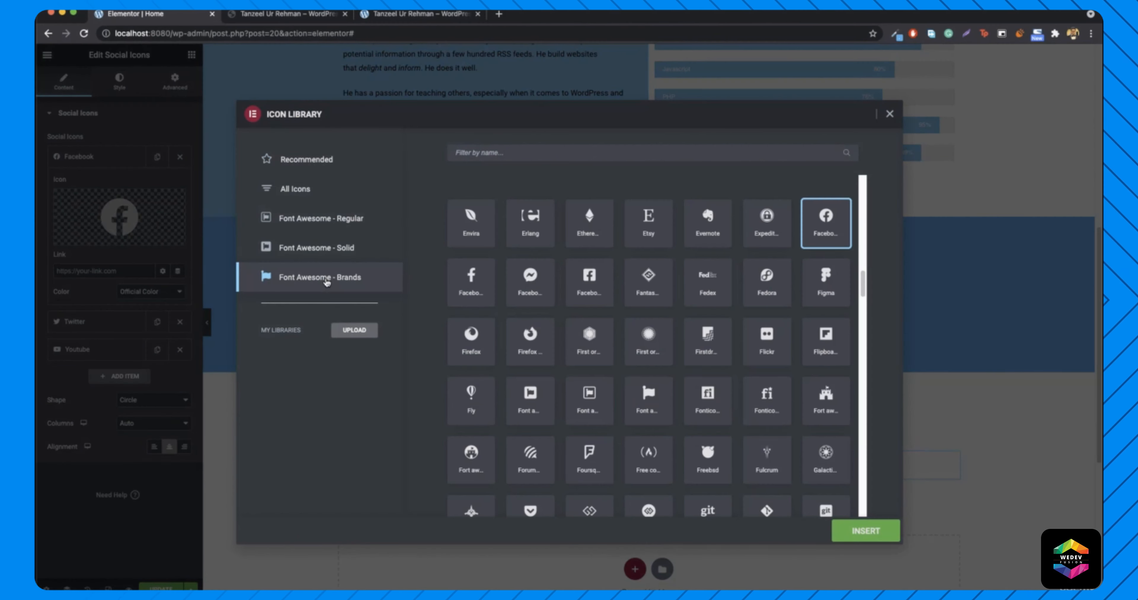
pyautogui.click(472, 283)
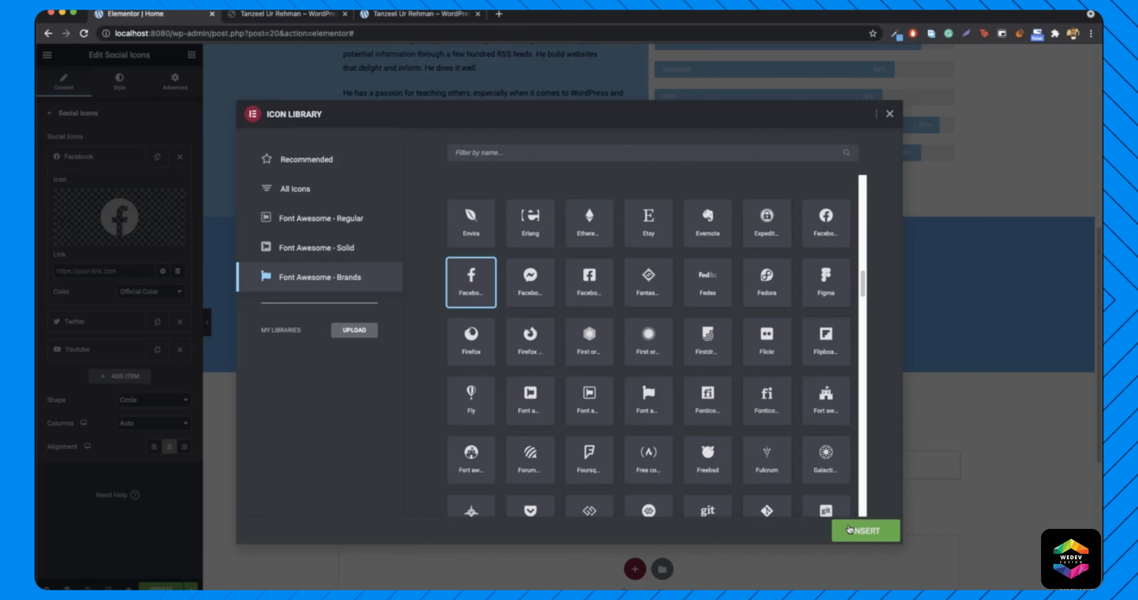
pyautogui.click(853, 534)
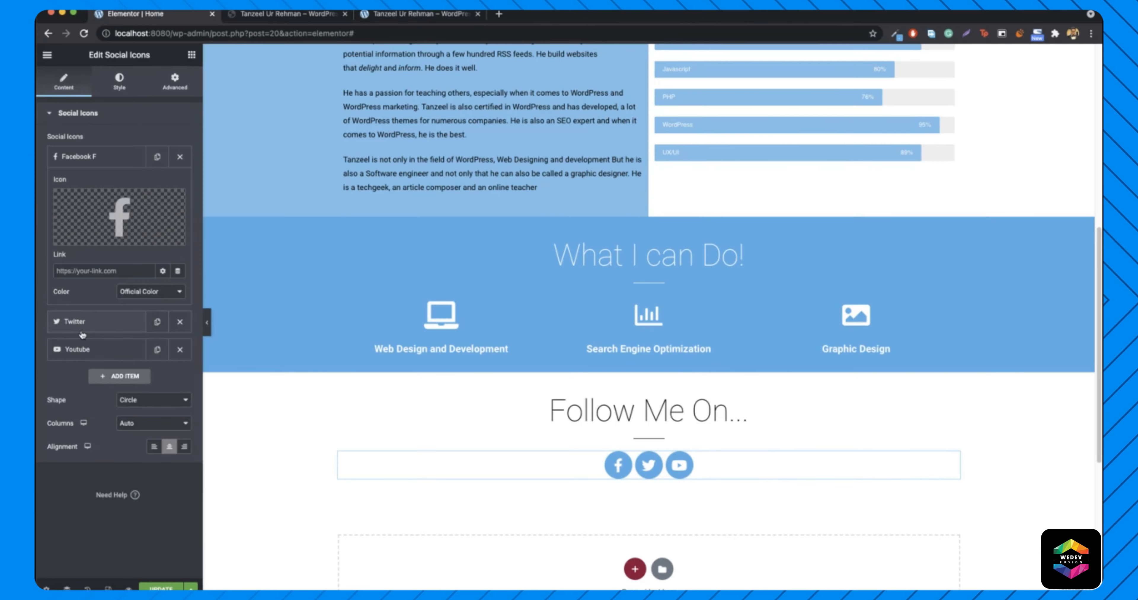
# - Replace the Youtube icon with Google Plus G, filtered by 'goog', and duplicate that item
pyautogui.click(84, 349)
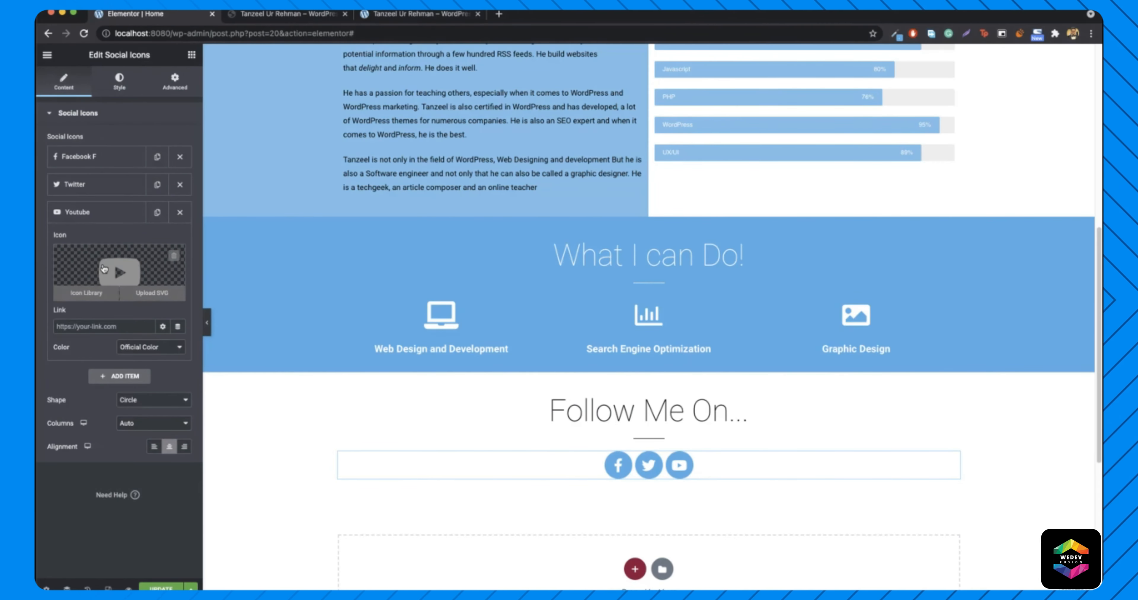
pyautogui.click(110, 271)
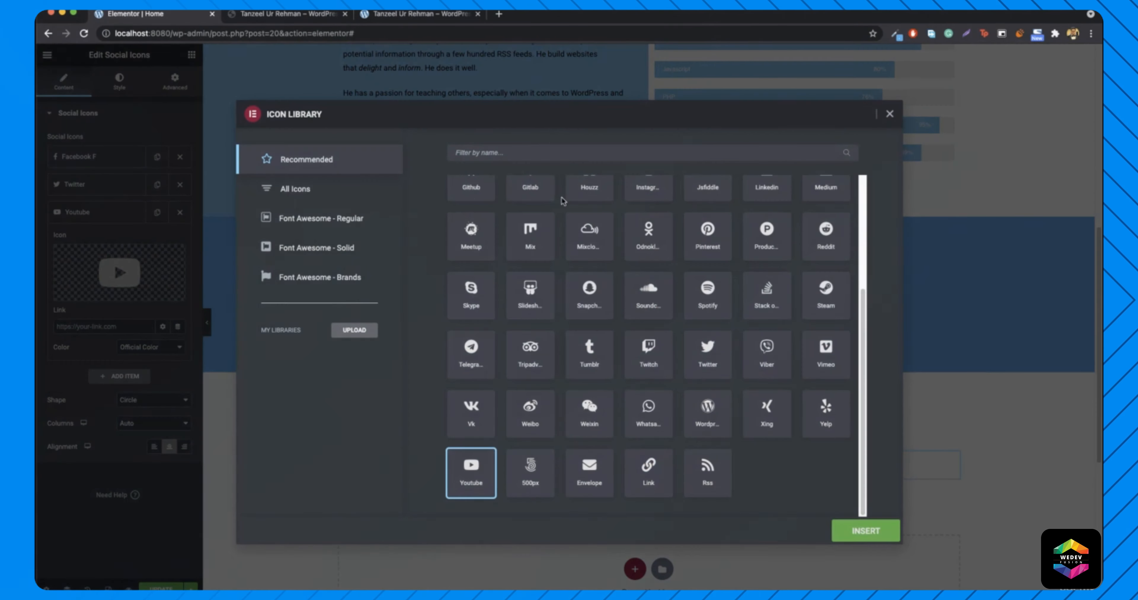
pyautogui.click(279, 282)
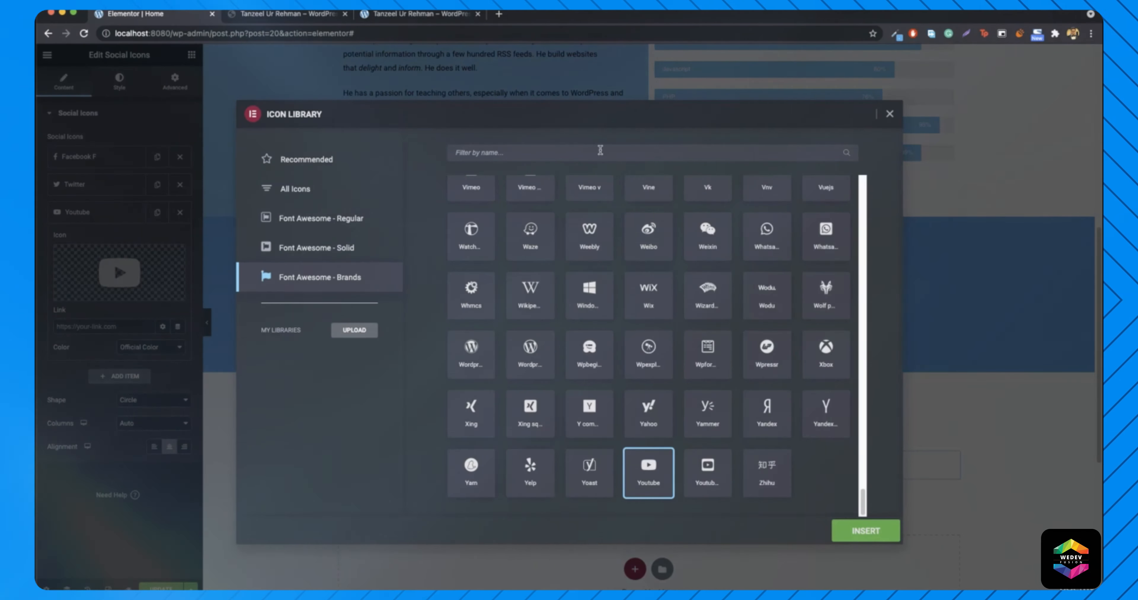
pyautogui.click(608, 155)
pyautogui.write('goog')
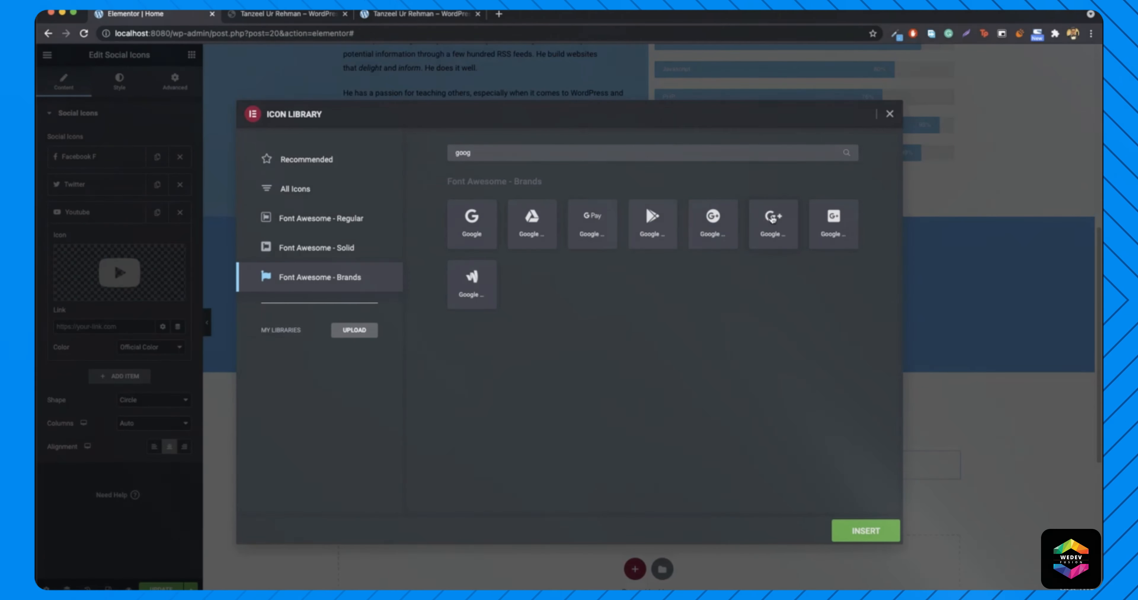
pyautogui.click(769, 220)
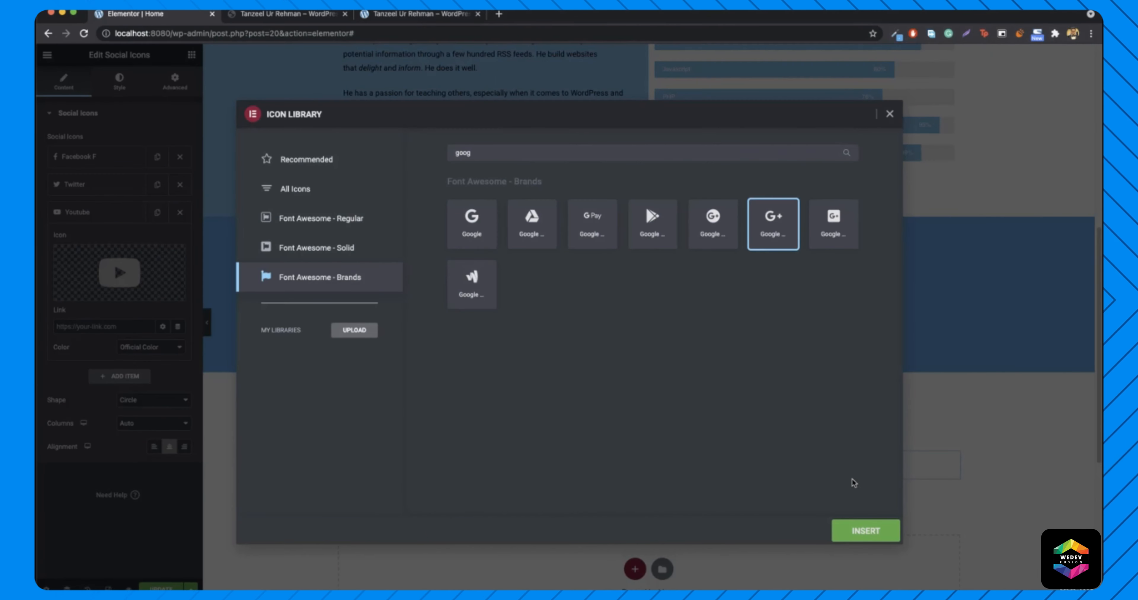
pyautogui.click(865, 530)
pyautogui.click(158, 212)
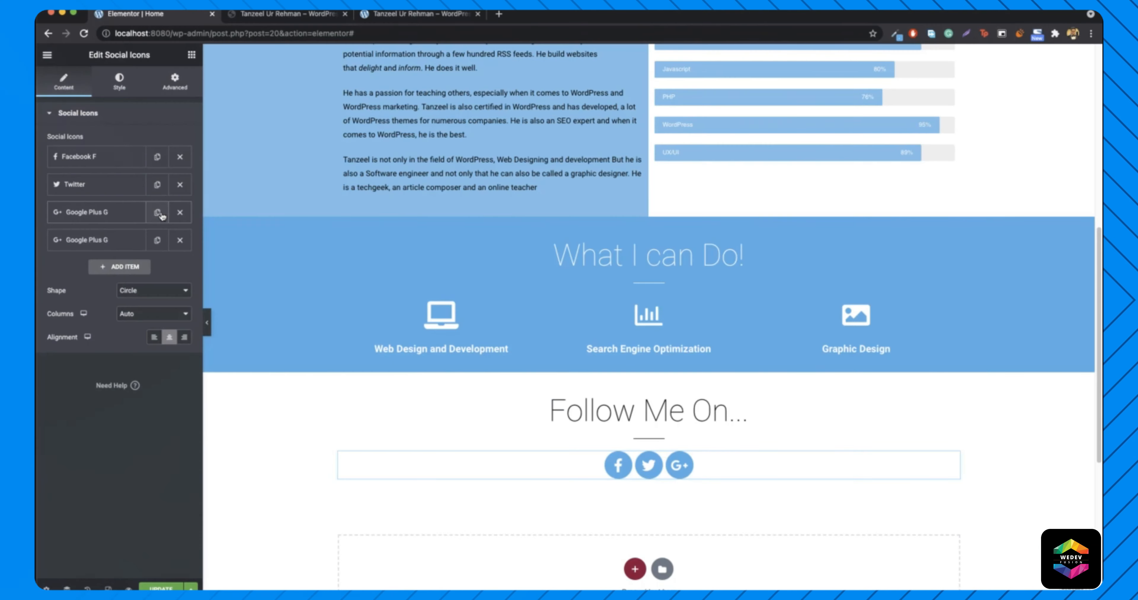
# - Change the second Google Plus G item's icon to WhatsApp, filtered by 'what'
pyautogui.click(100, 247)
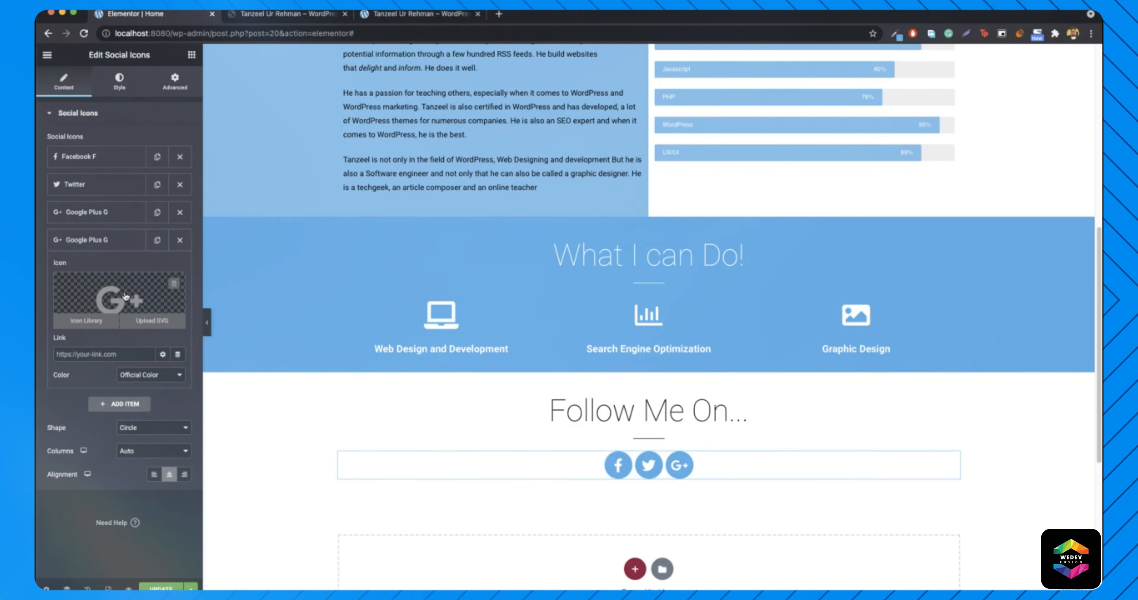
pyautogui.click(131, 305)
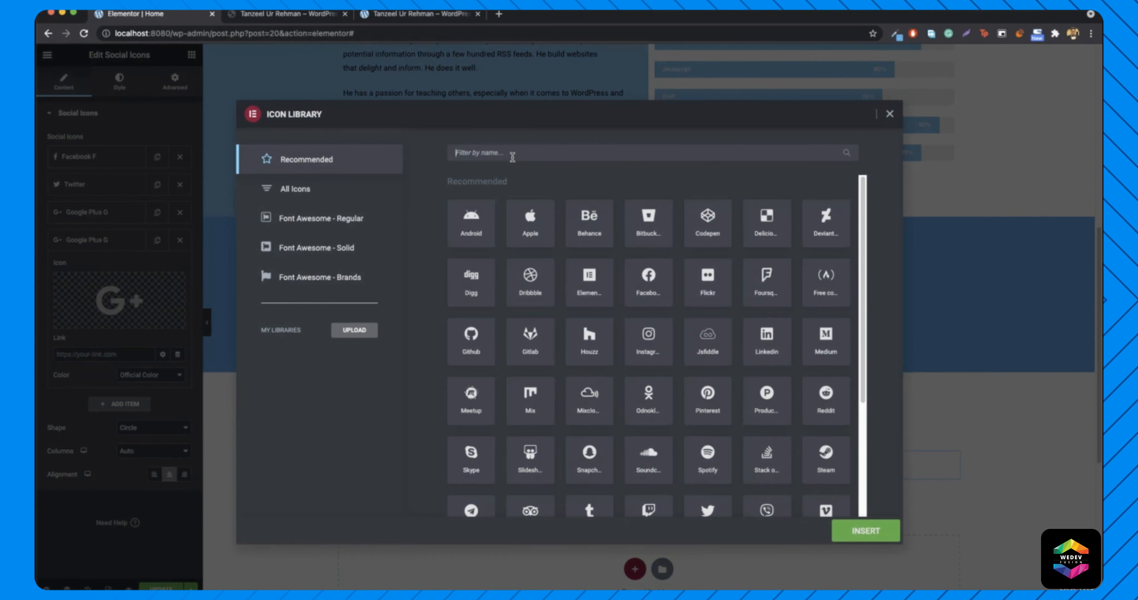
pyautogui.click(320, 283)
pyautogui.click(576, 152)
pyautogui.write('what')
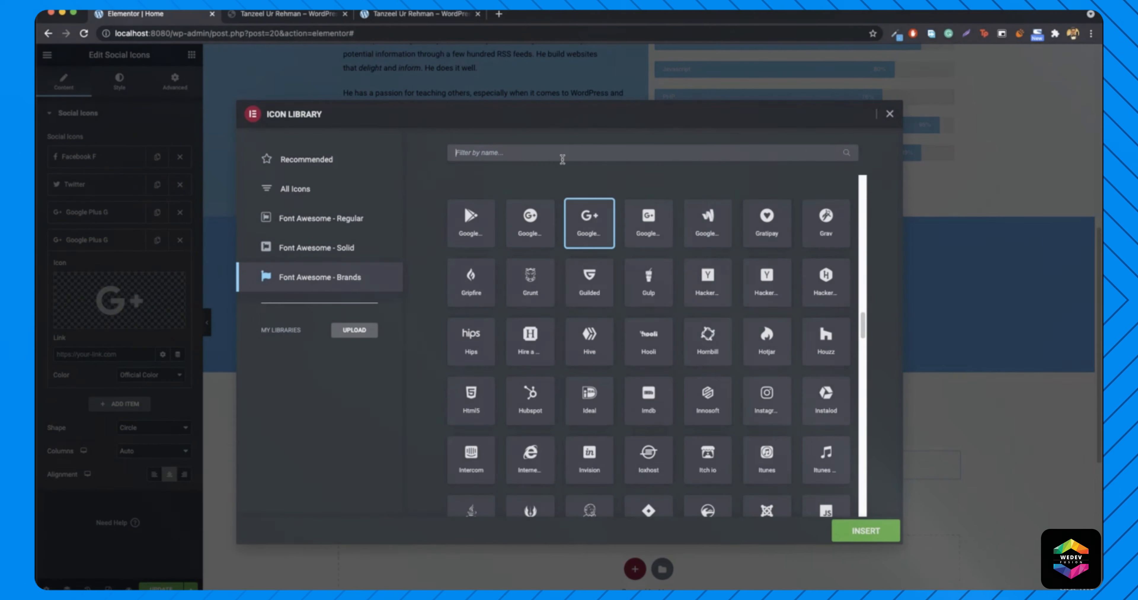
pyautogui.click(472, 234)
pyautogui.click(863, 532)
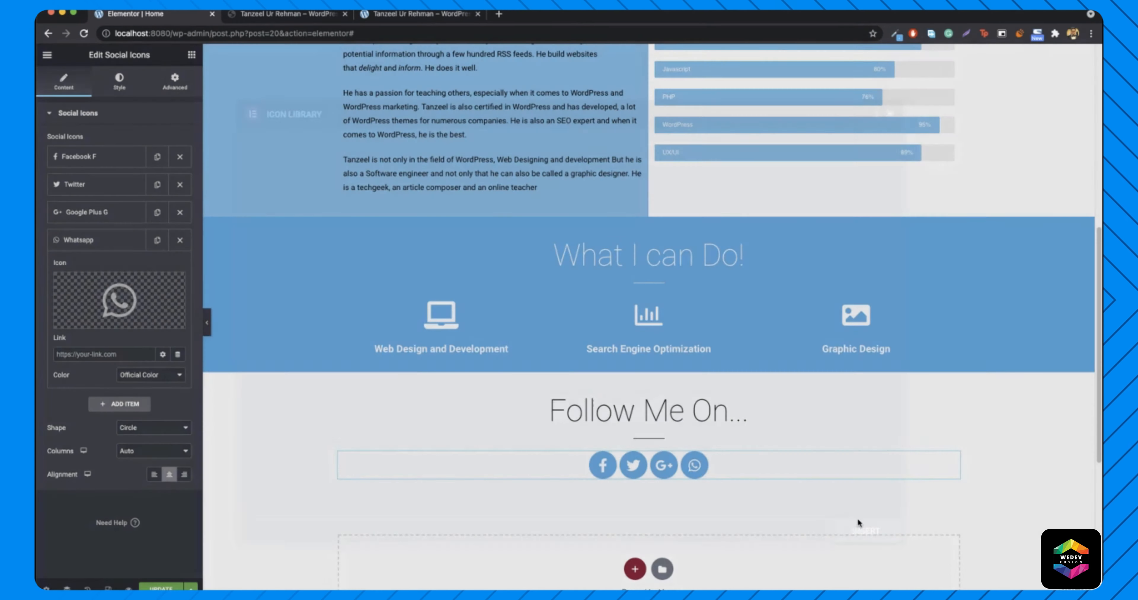
# - Duplicate the Whatsapp item and set the copy's icon to Instagram, filtered by 'inst'
pyautogui.click(158, 242)
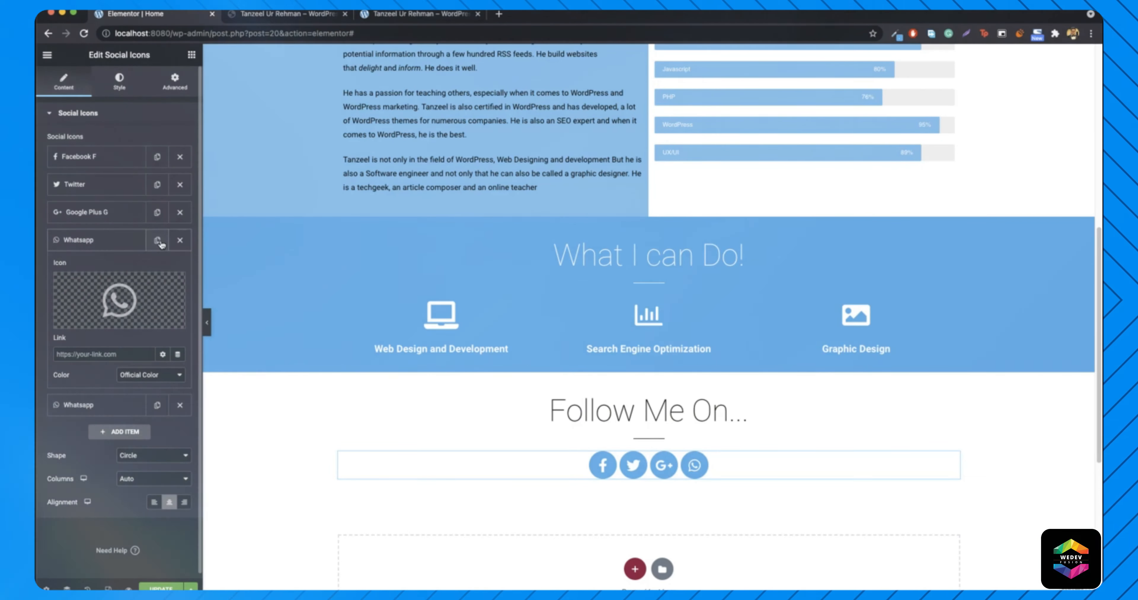
pyautogui.click(74, 408)
pyautogui.click(122, 322)
pyautogui.click(314, 287)
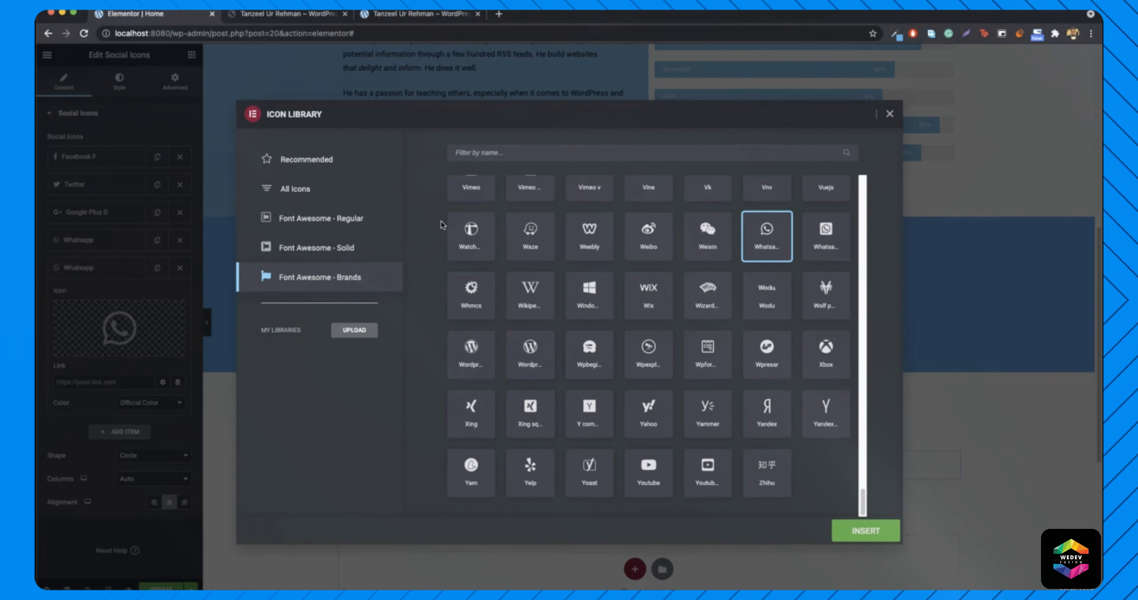
pyautogui.click(564, 155)
pyautogui.write('inst')
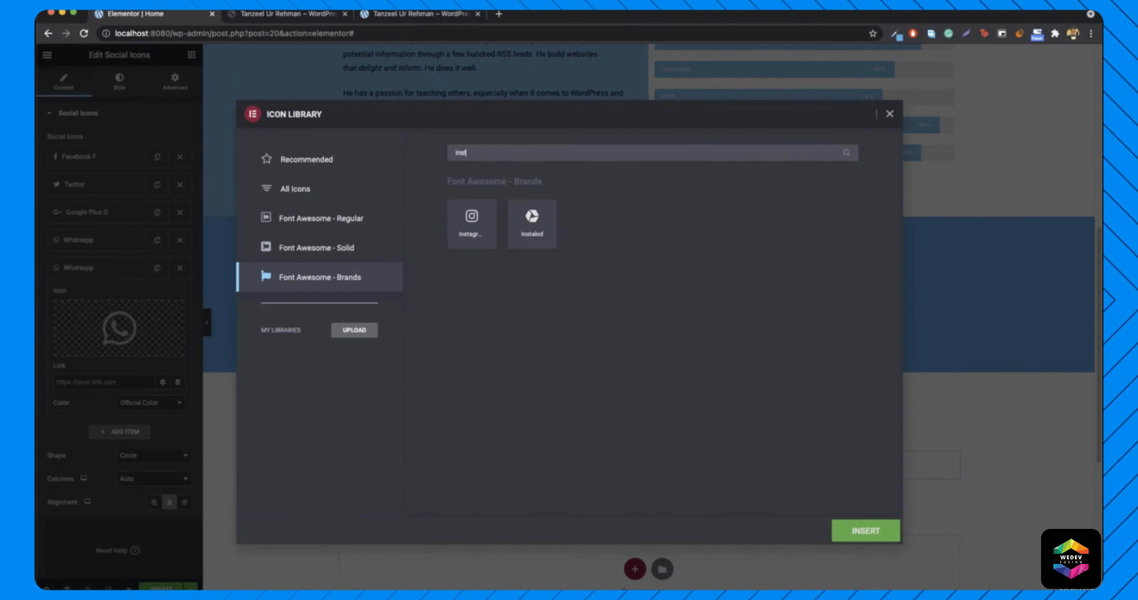
pyautogui.click(471, 221)
pyautogui.click(866, 530)
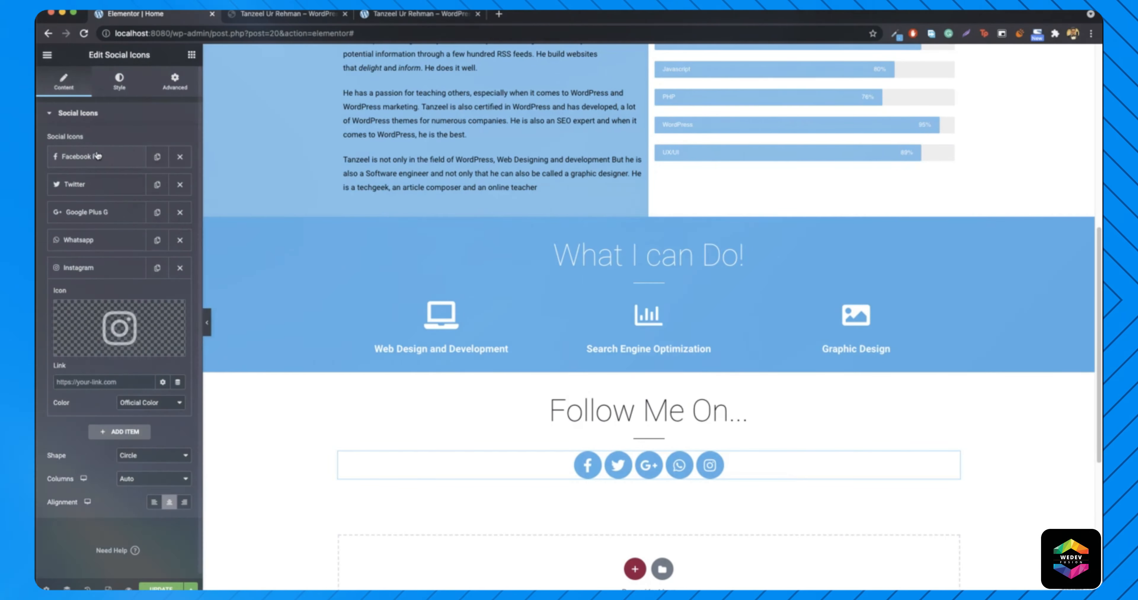
# - Check the Link fields of the Facebook, Twitter and Google Plus G items, then expand Whatsapp
pyautogui.click(95, 157)
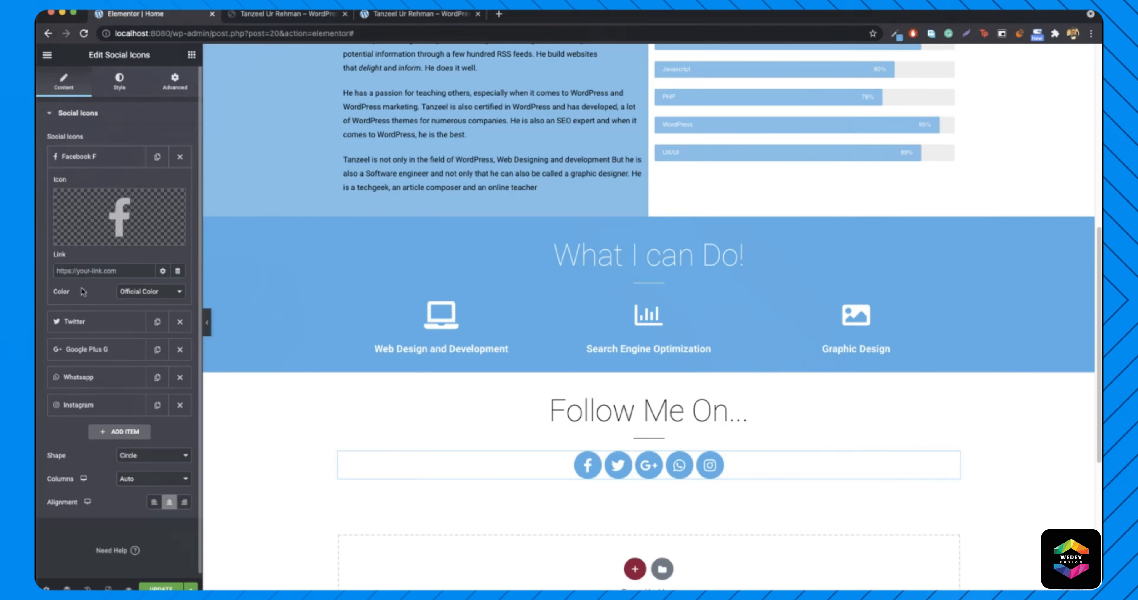
pyautogui.click(96, 322)
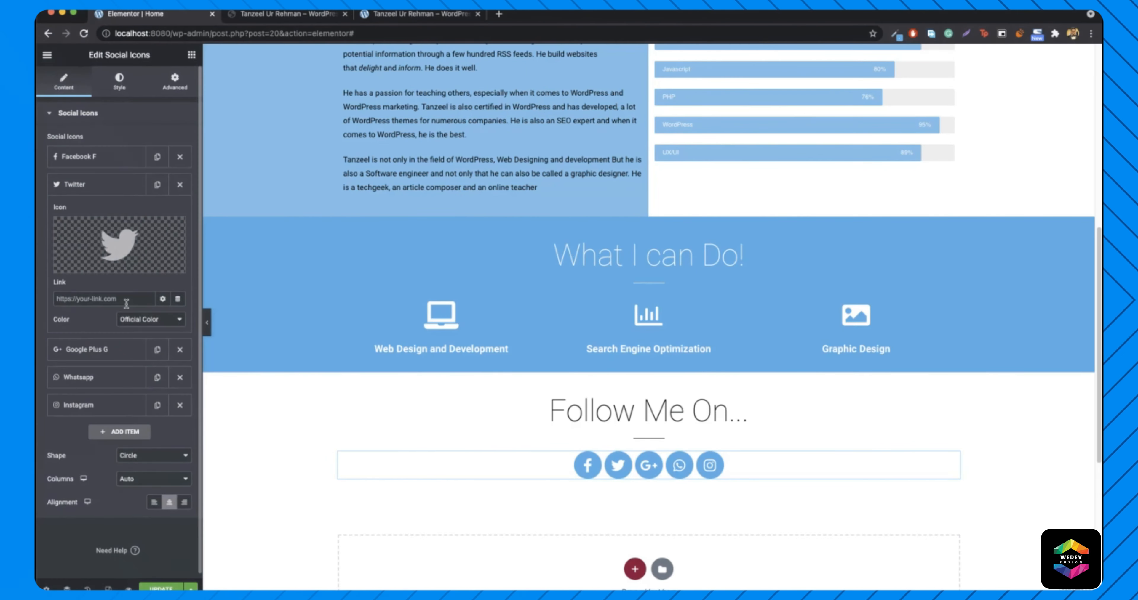
pyautogui.click(87, 185)
pyautogui.click(120, 216)
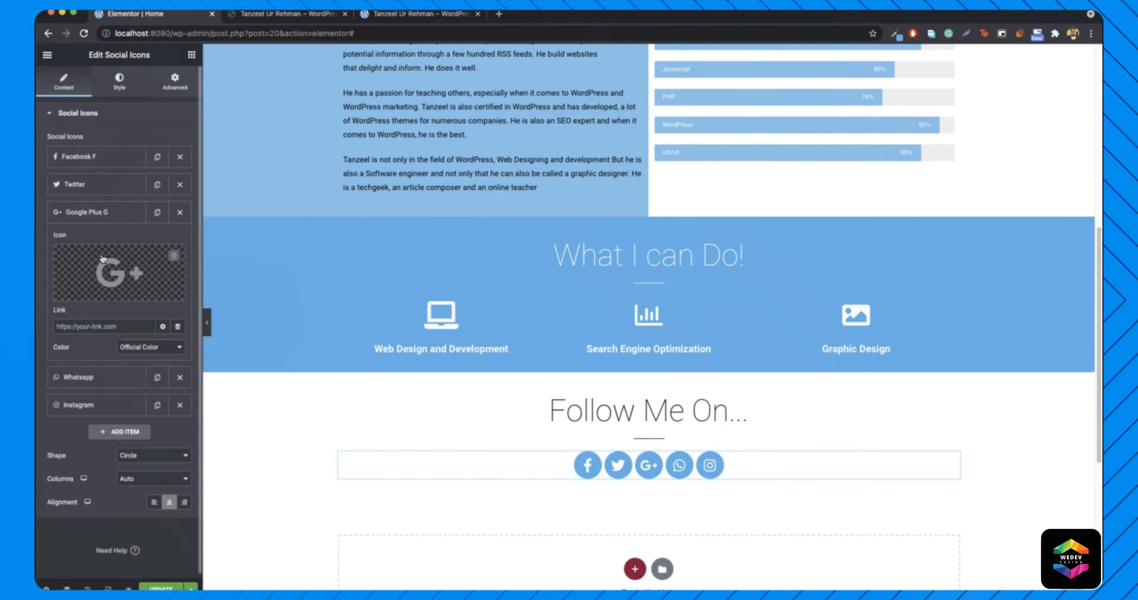
pyautogui.click(95, 219)
pyautogui.click(97, 247)
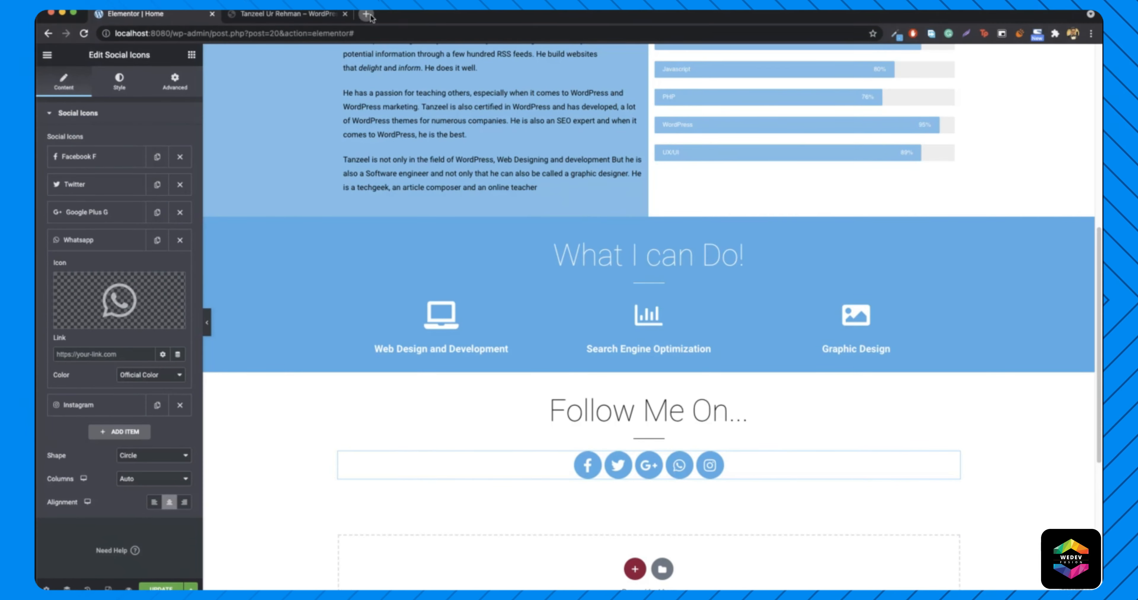
pyautogui.click(367, 15)
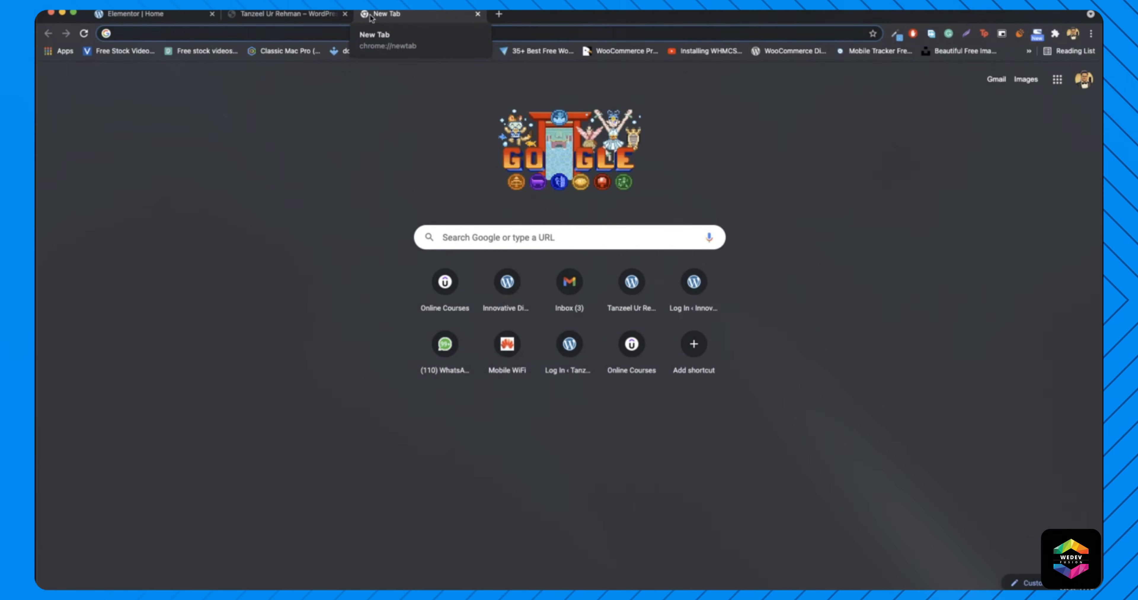
# - Generate a WhatsApp chat link for the phone number on create.wa.link and copy its address
pyautogui.write('whatsapp link generator')
pyautogui.press('Return')
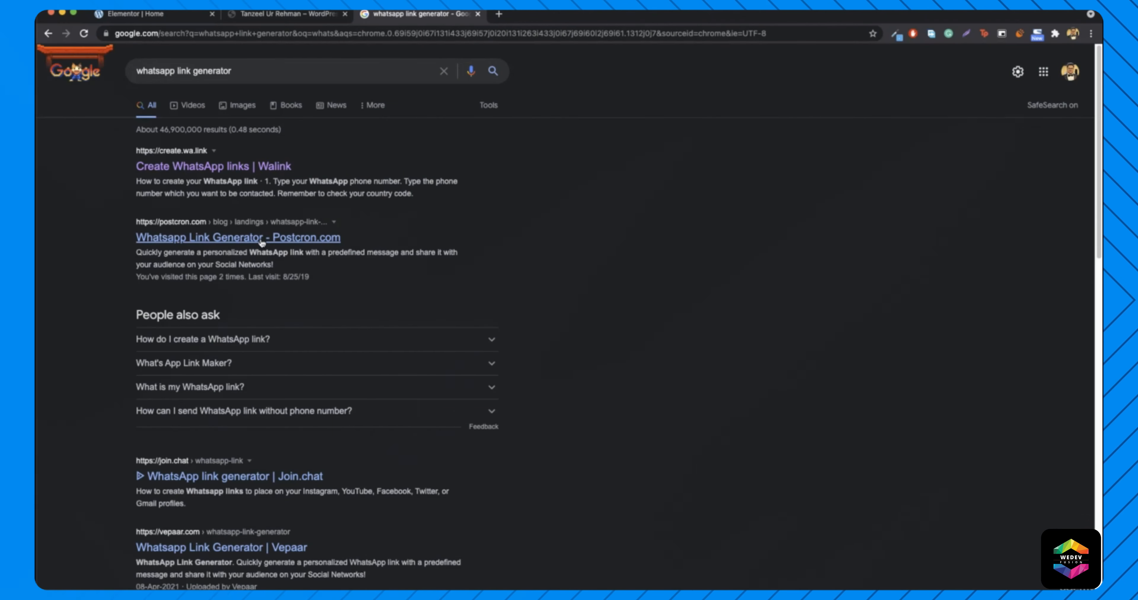
pyautogui.click(208, 166)
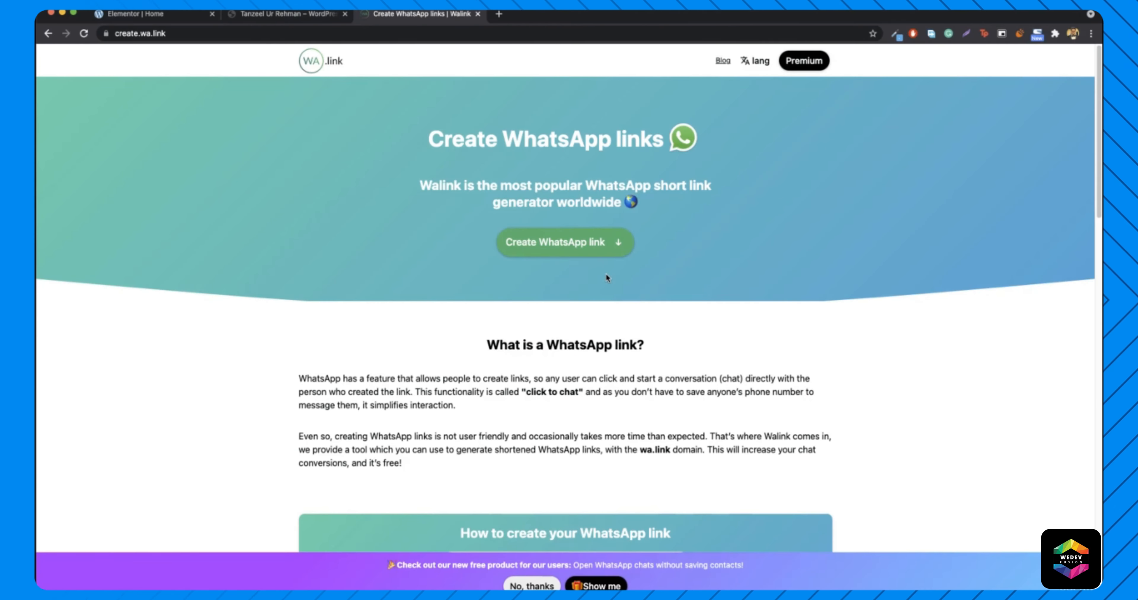
pyautogui.click(543, 246)
pyautogui.click(426, 147)
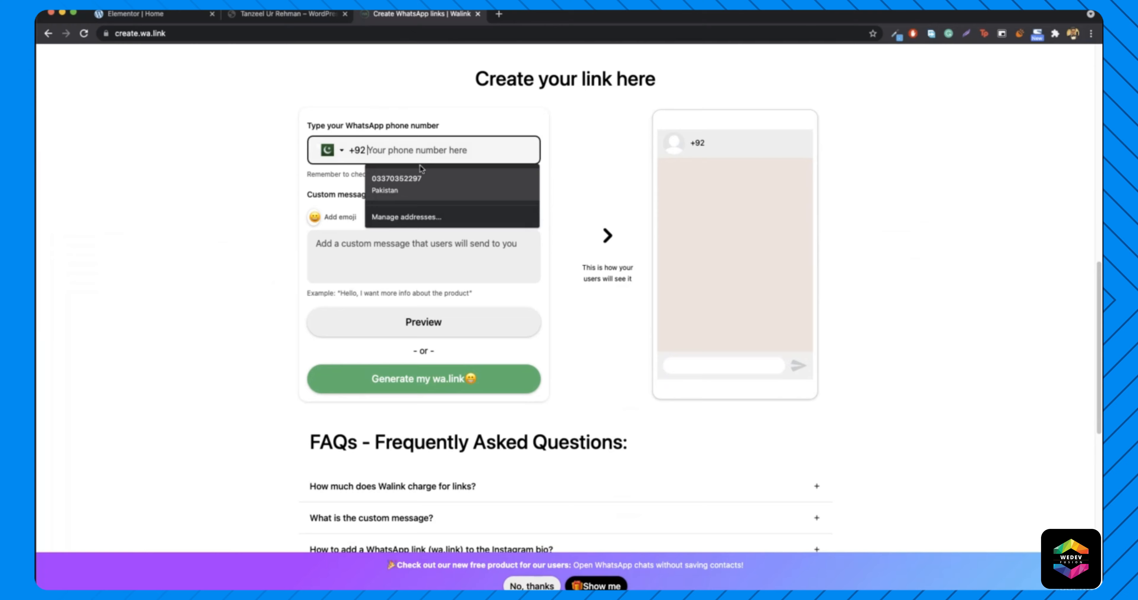
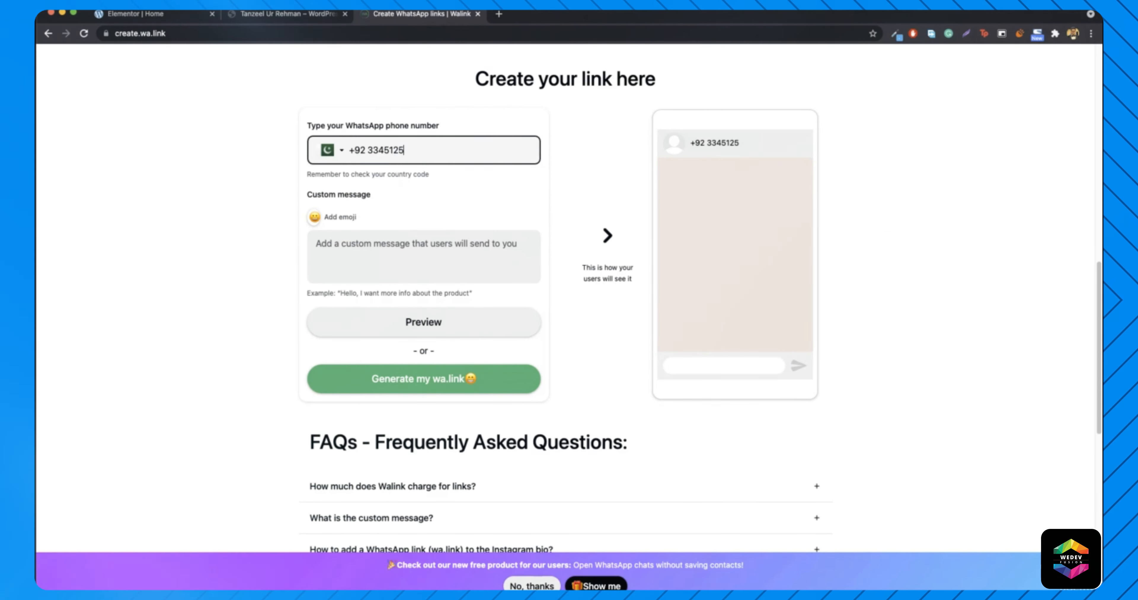
pyautogui.click(422, 326)
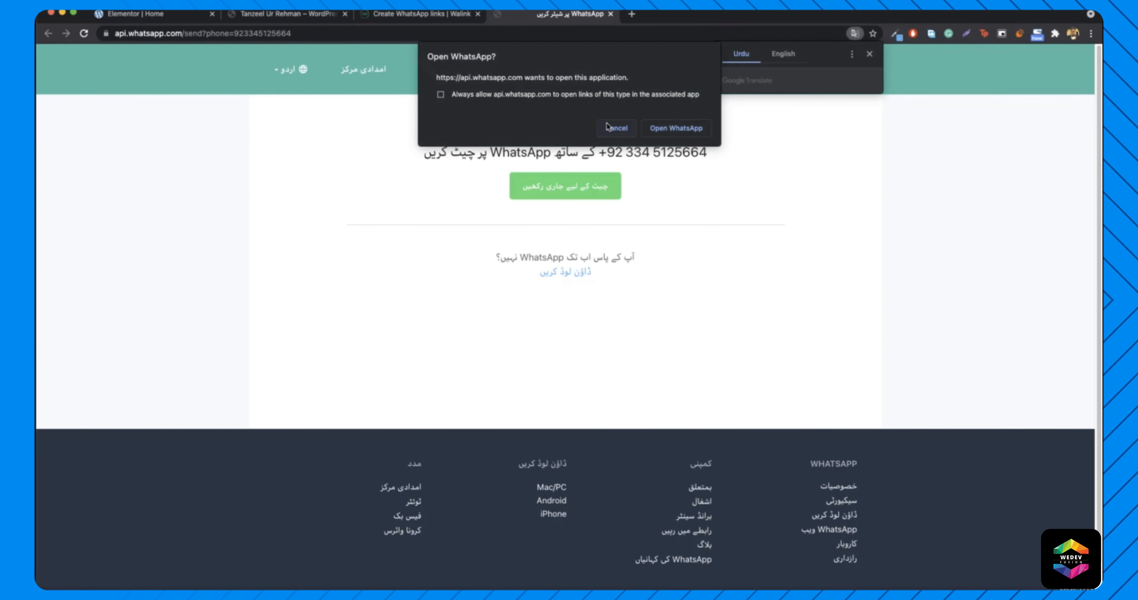
pyautogui.click(615, 128)
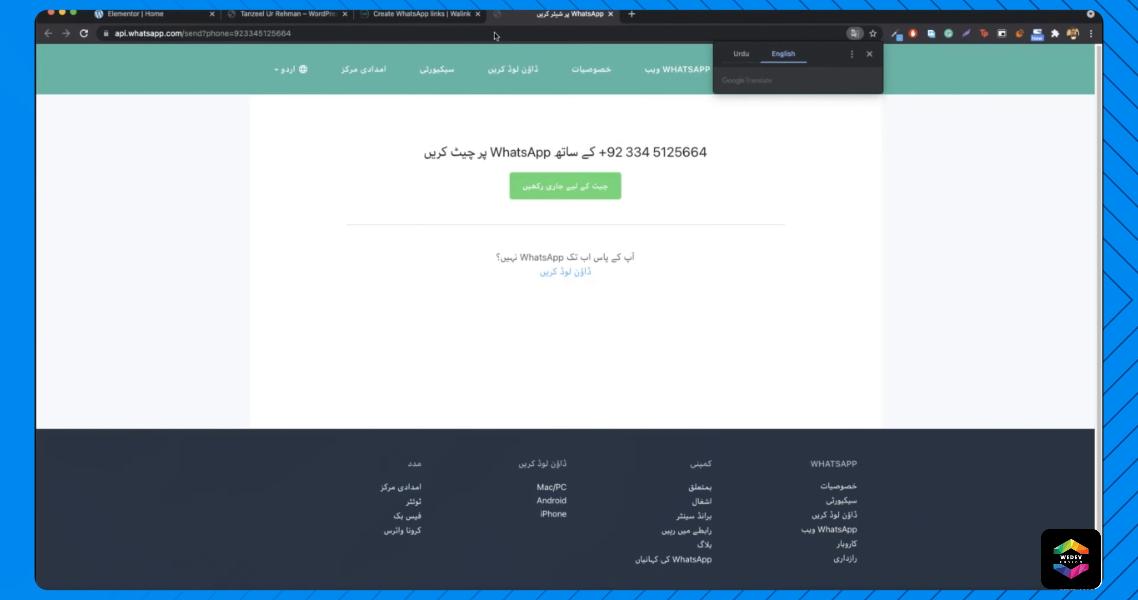
pyautogui.click(359, 33)
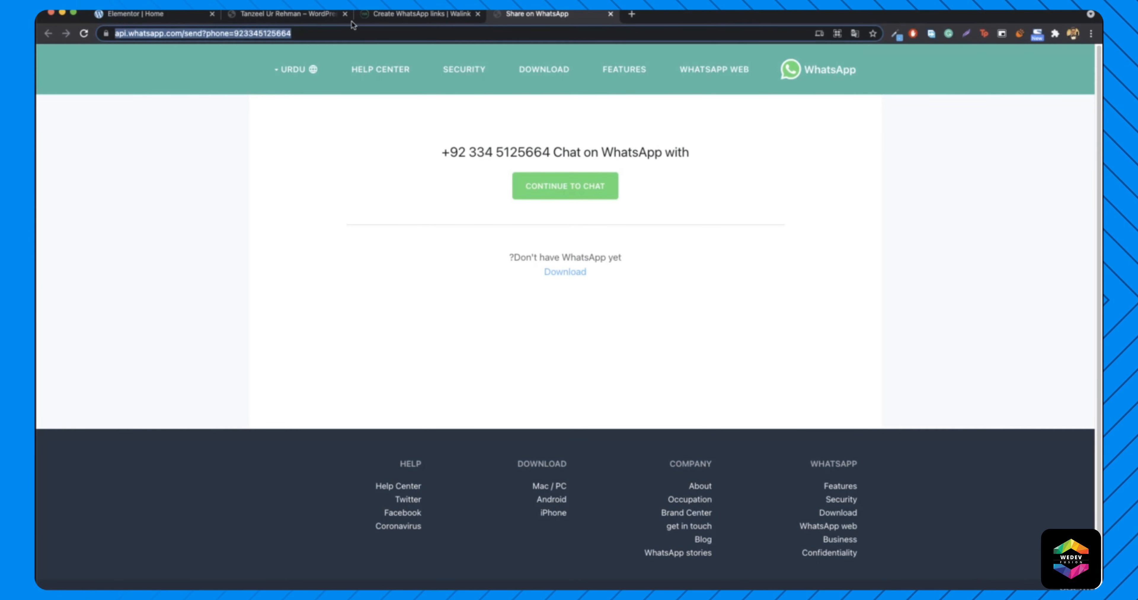
pyautogui.click(141, 13)
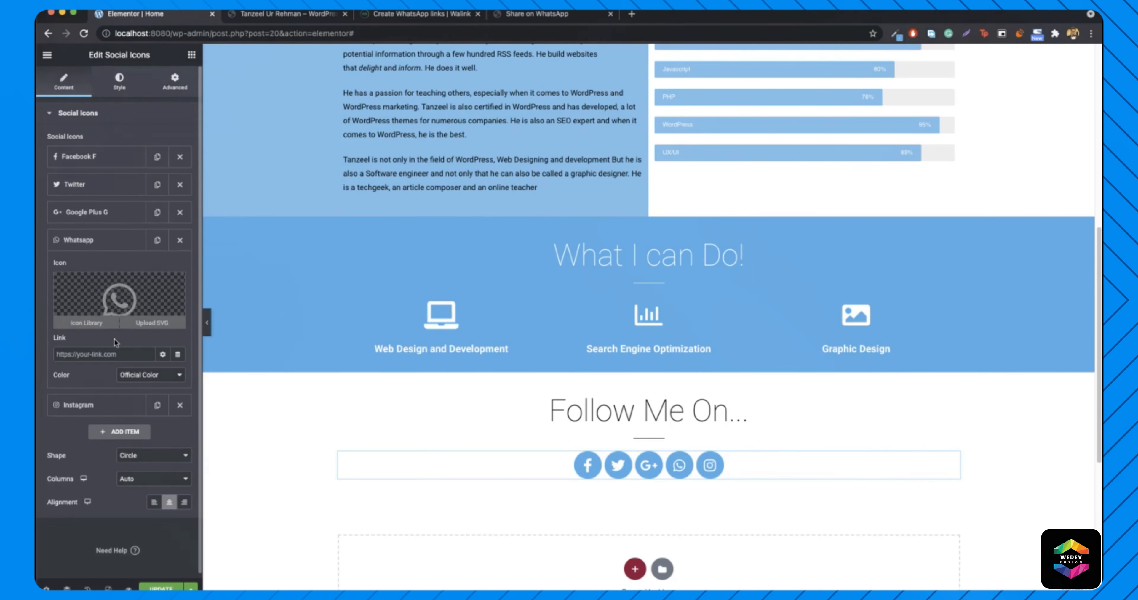
# - Paste the api.whatsapp.com chat link into the Whatsapp item's Link field, test it, then open Style
pyautogui.click(105, 354)
pyautogui.press('super+v')
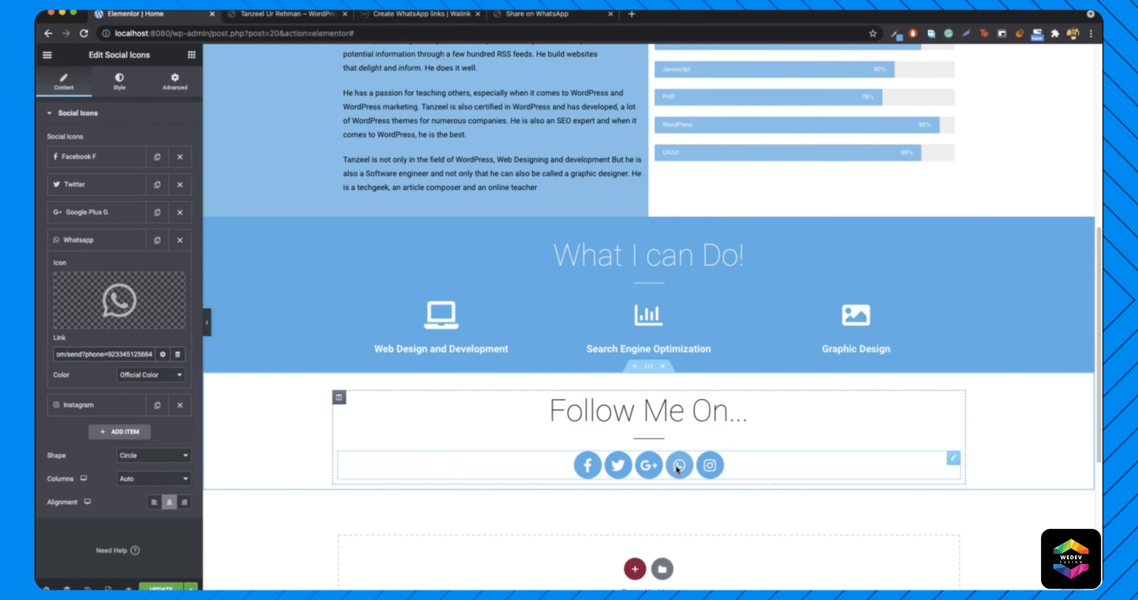
pyautogui.click(545, 15)
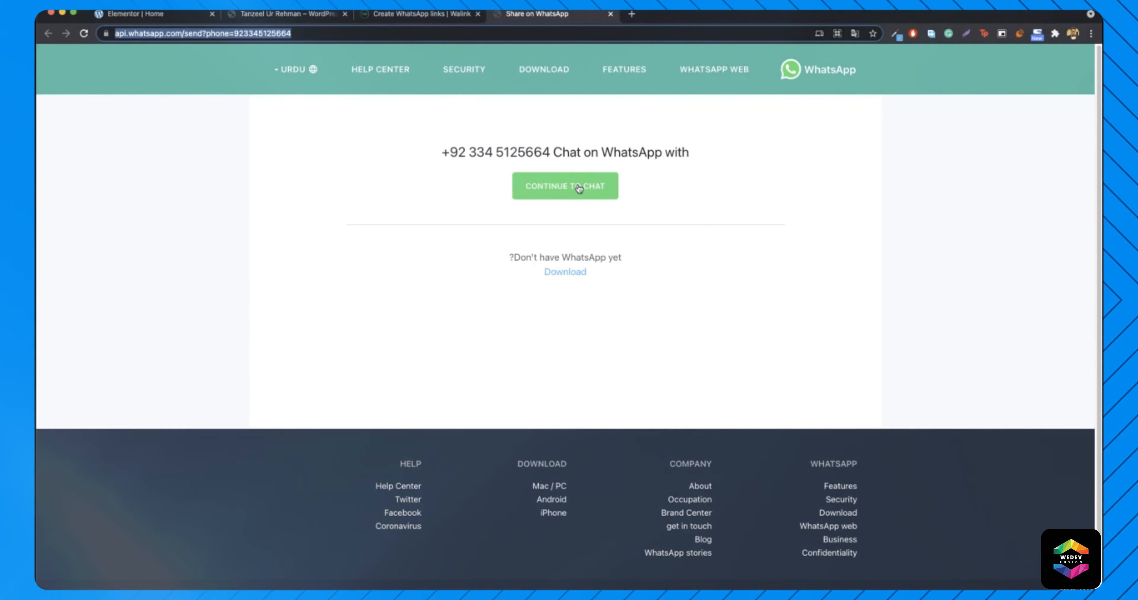
pyautogui.click(584, 193)
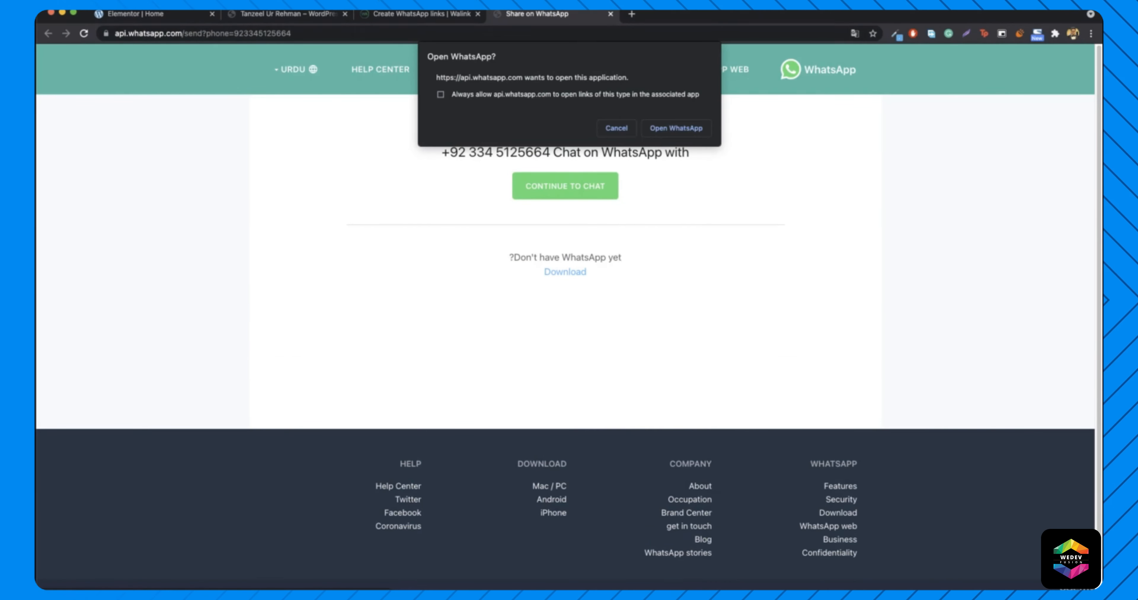
pyautogui.click(612, 125)
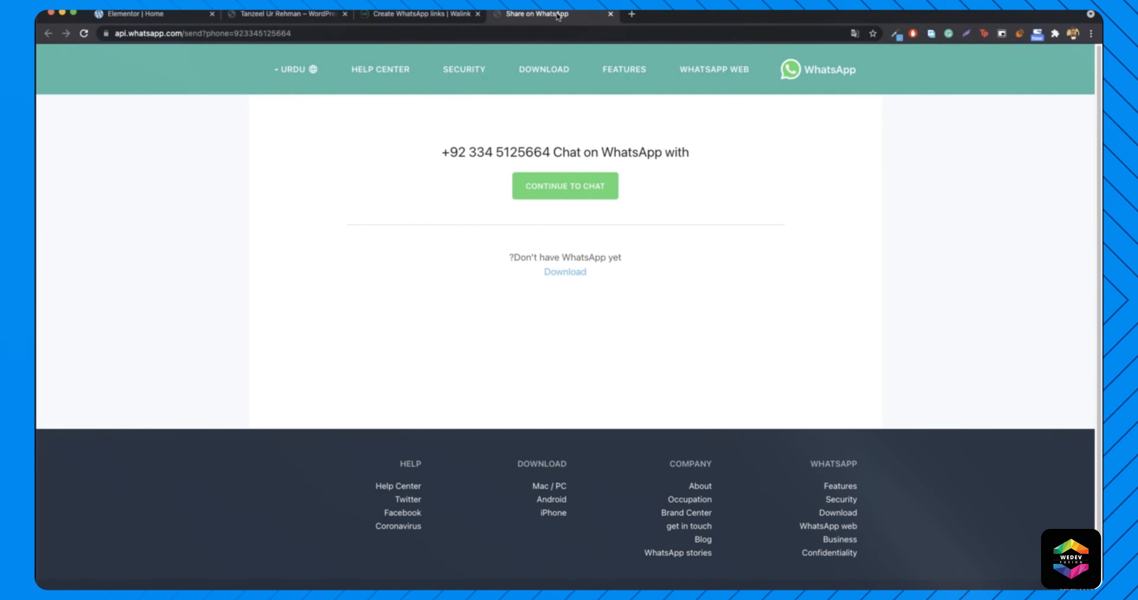
pyautogui.press('super+w')
pyautogui.press('super+w')
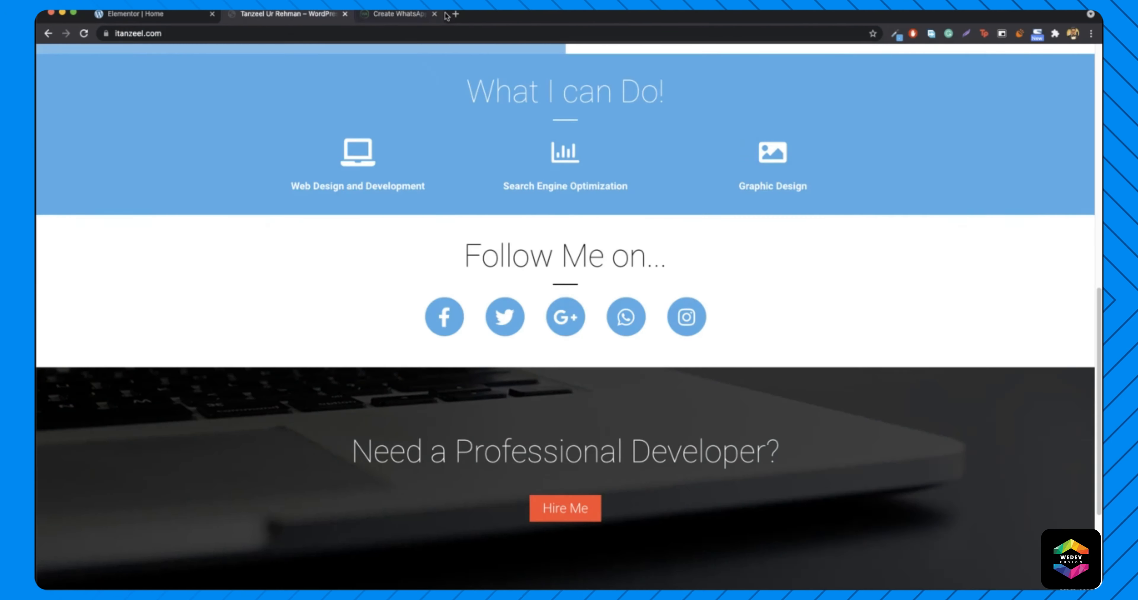
pyautogui.click(157, 15)
pyautogui.tripleClick(110, 354)
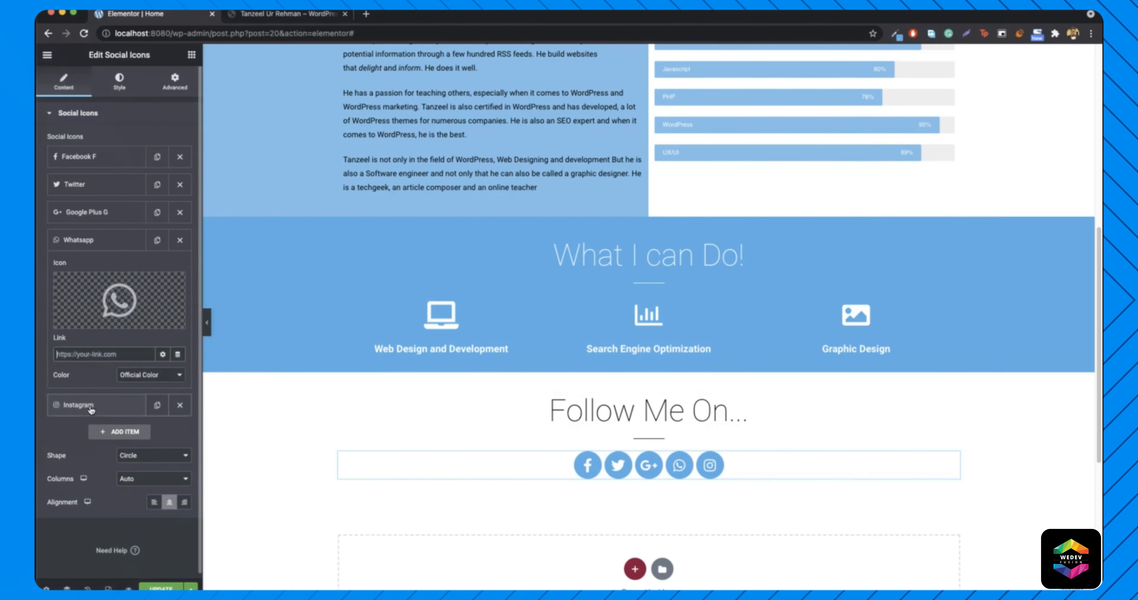
pyautogui.click(78, 405)
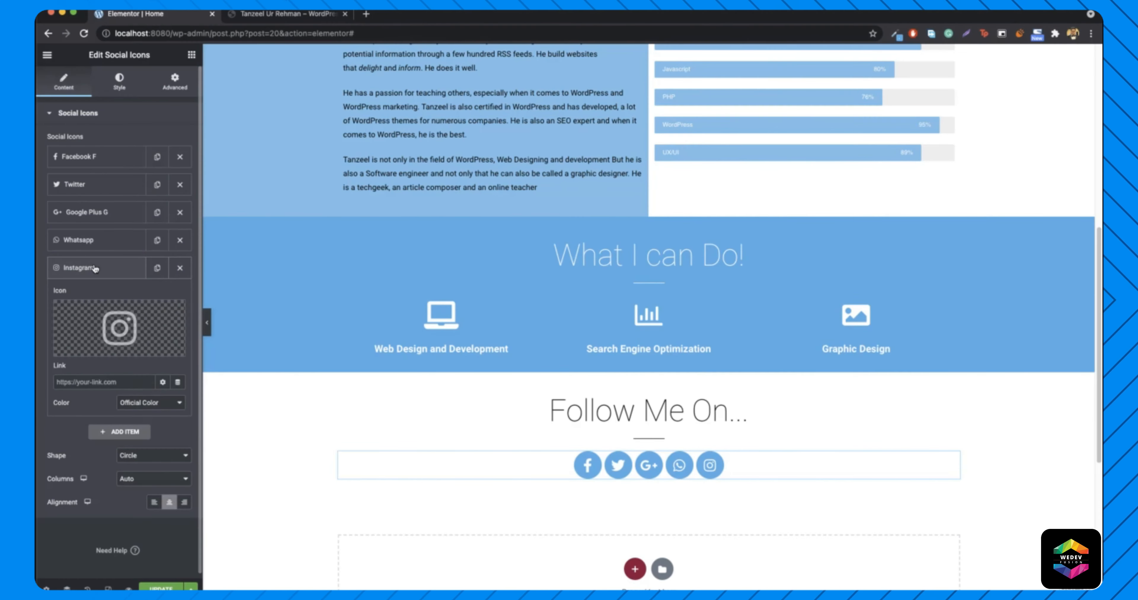
pyautogui.click(119, 78)
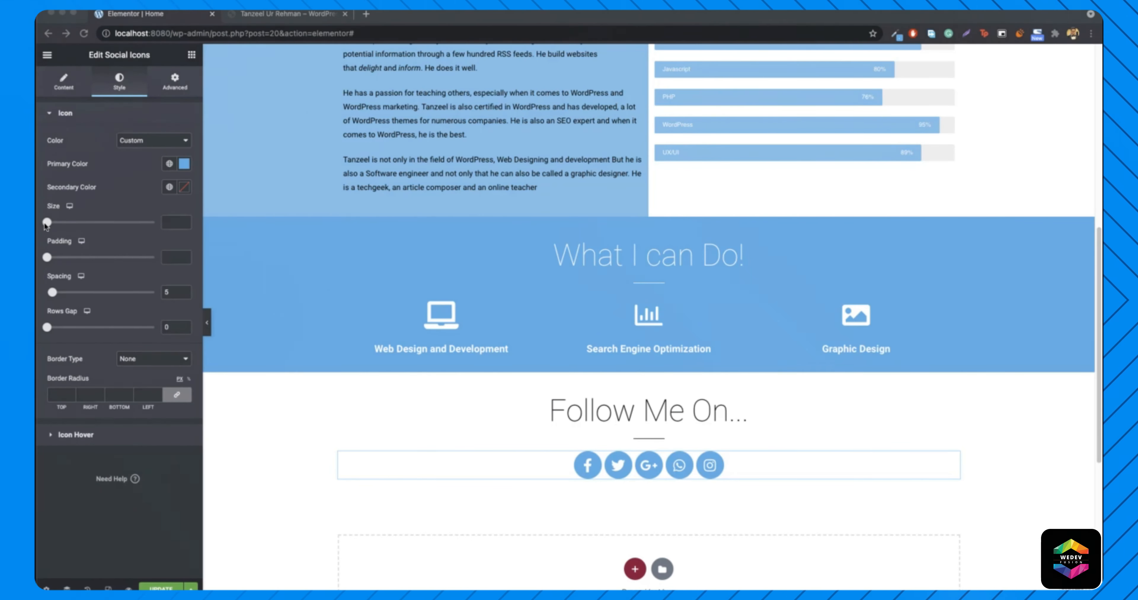
# - Enlarge the icons to size 35 and space them 39 apart, checking against the live site
pyautogui.moveTo(48, 223)
pyautogui.mouseDown()
pyautogui.moveTo(69, 228)
pyautogui.moveTo(59, 230)
pyautogui.mouseUp()
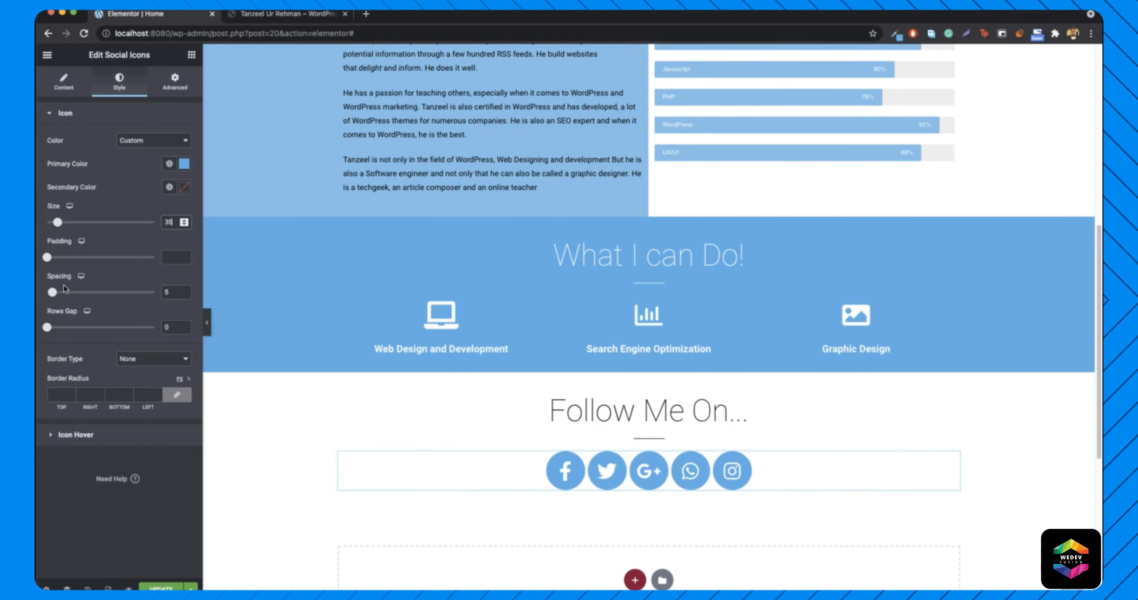
pyautogui.moveTo(61, 298); pyautogui.dragTo(91, 299)
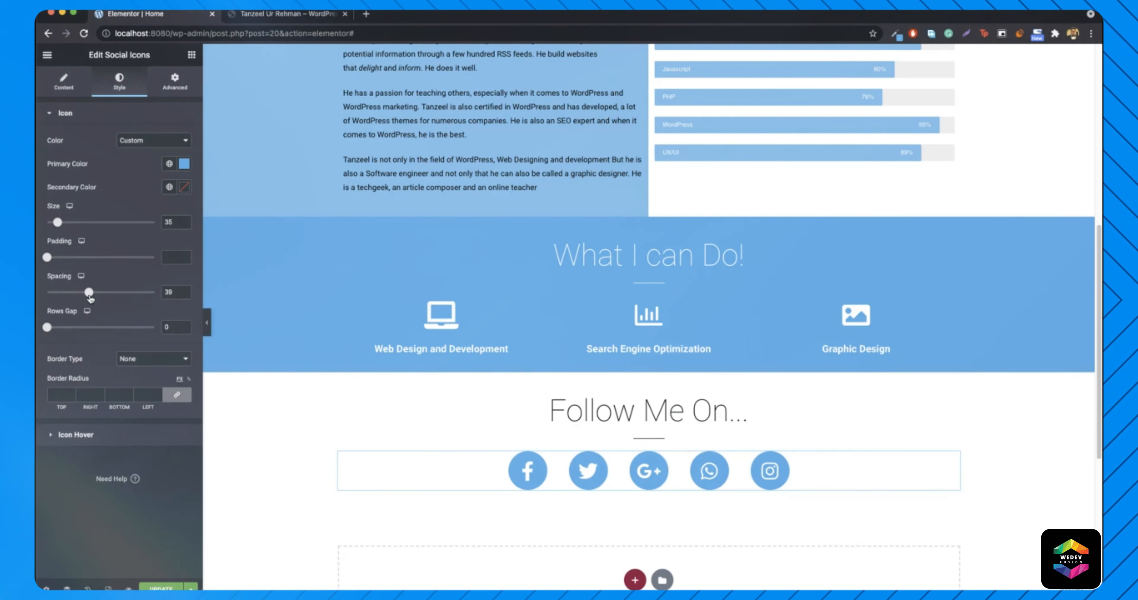
pyautogui.click(274, 17)
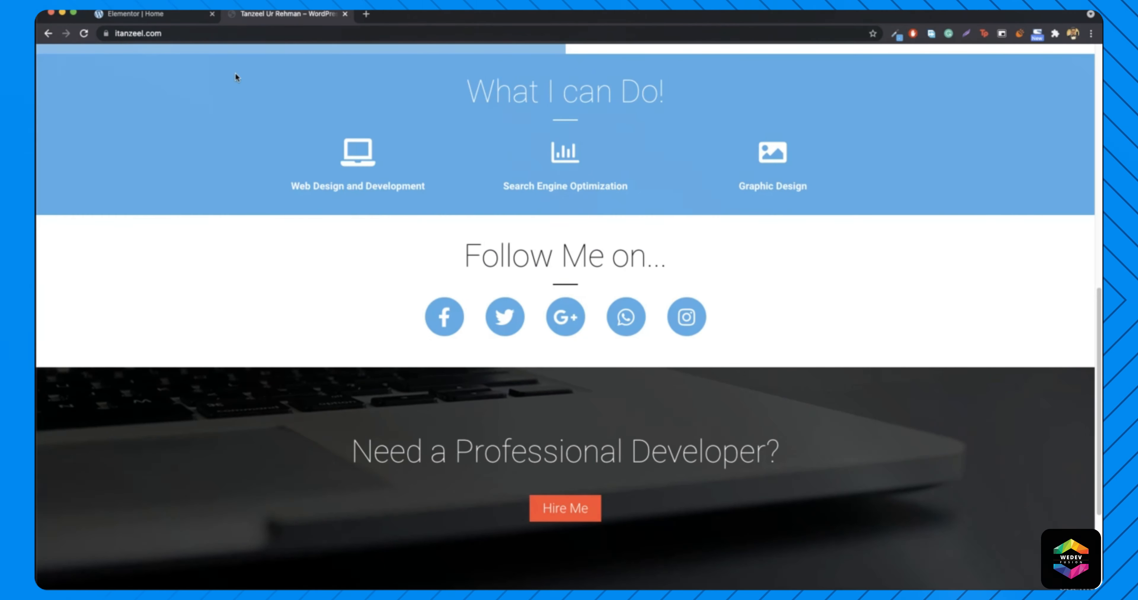
pyautogui.click(170, 14)
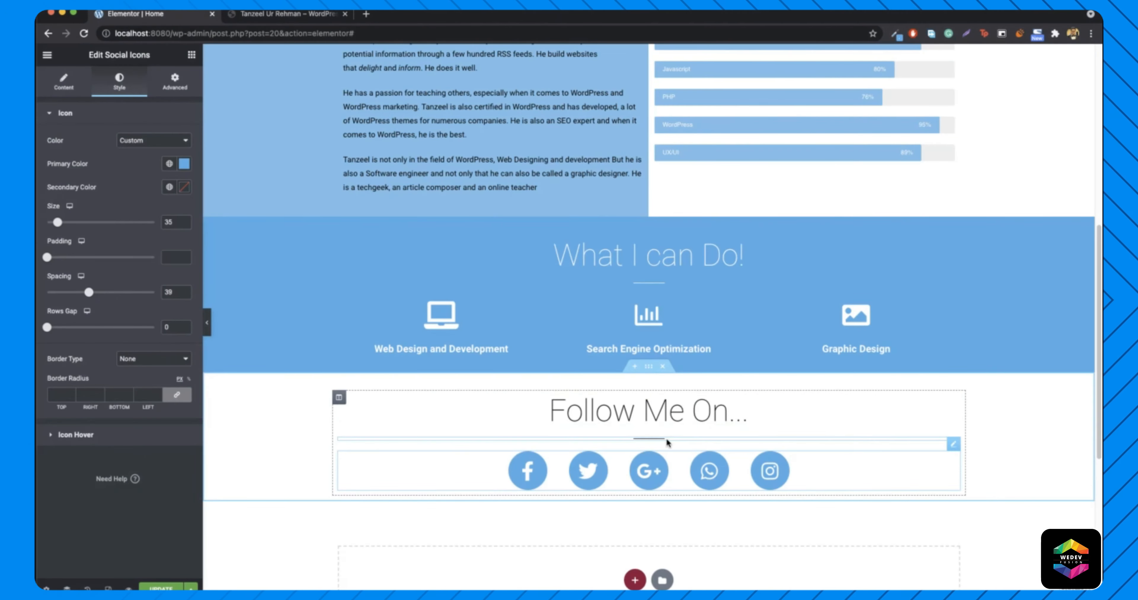
pyautogui.click(207, 325)
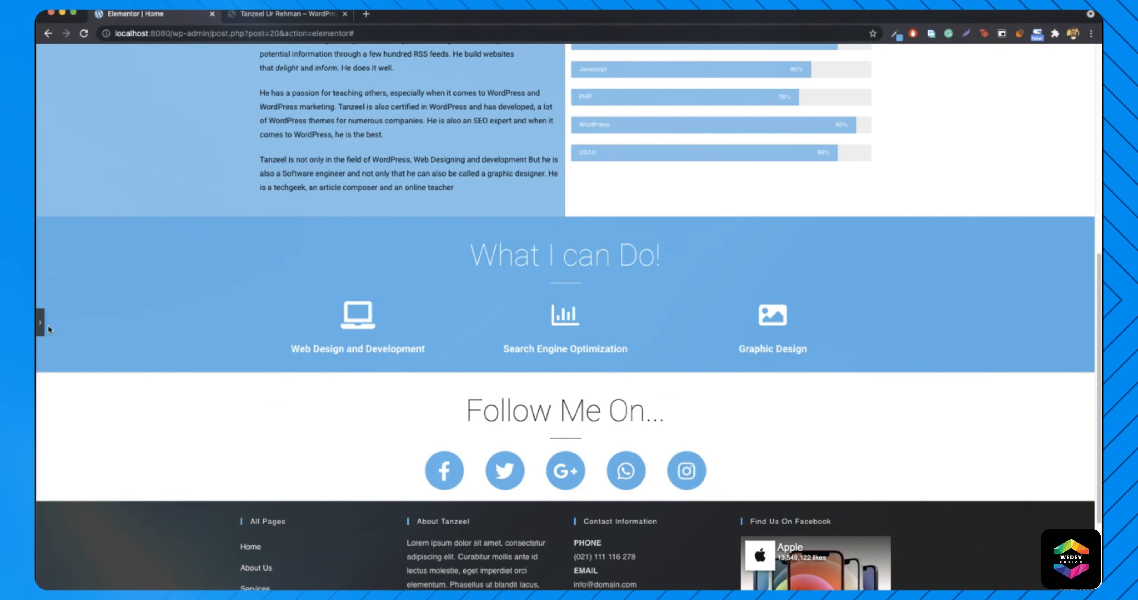
pyautogui.click(40, 322)
# - Give the icons' section a bottom padding of 46 and compare the spacing with the live site
pyautogui.rightClick(267, 449)
pyautogui.click(283, 13)
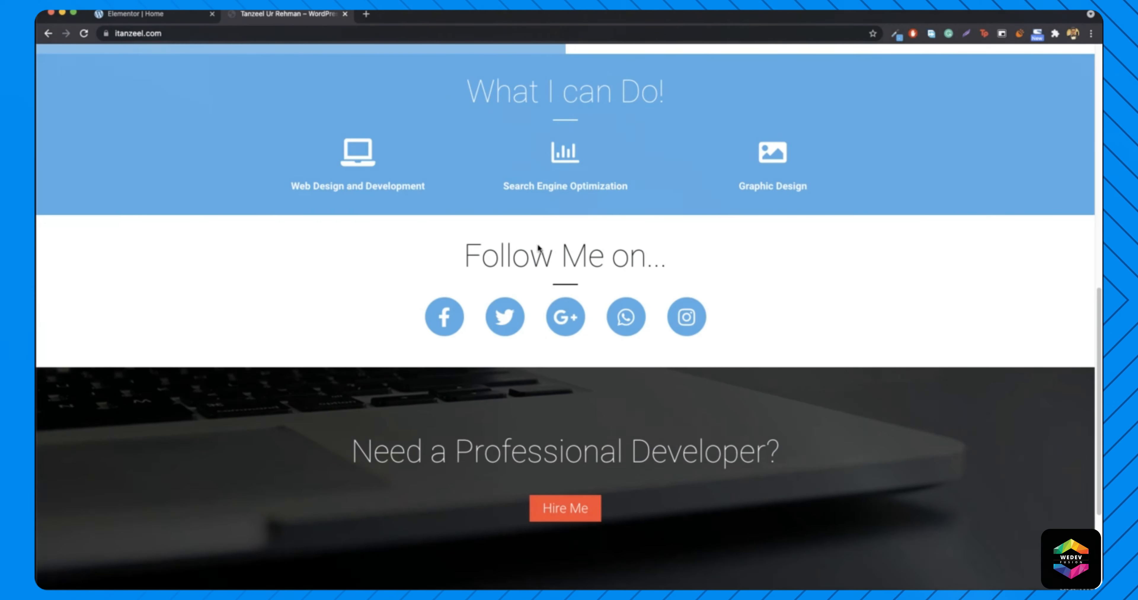
pyautogui.click(132, 14)
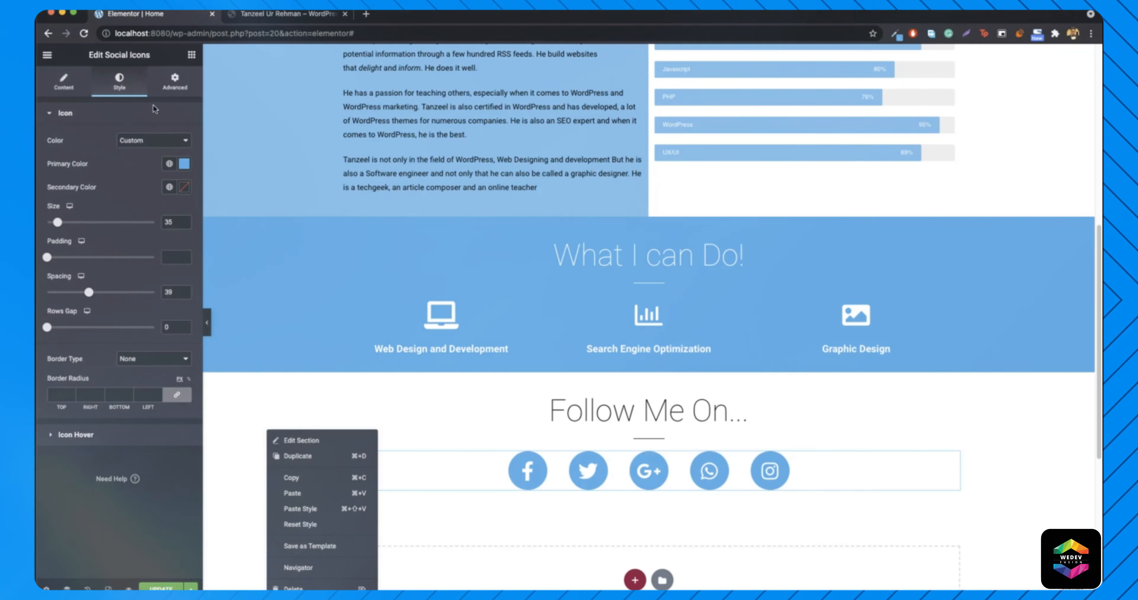
pyautogui.click(296, 441)
pyautogui.click(176, 86)
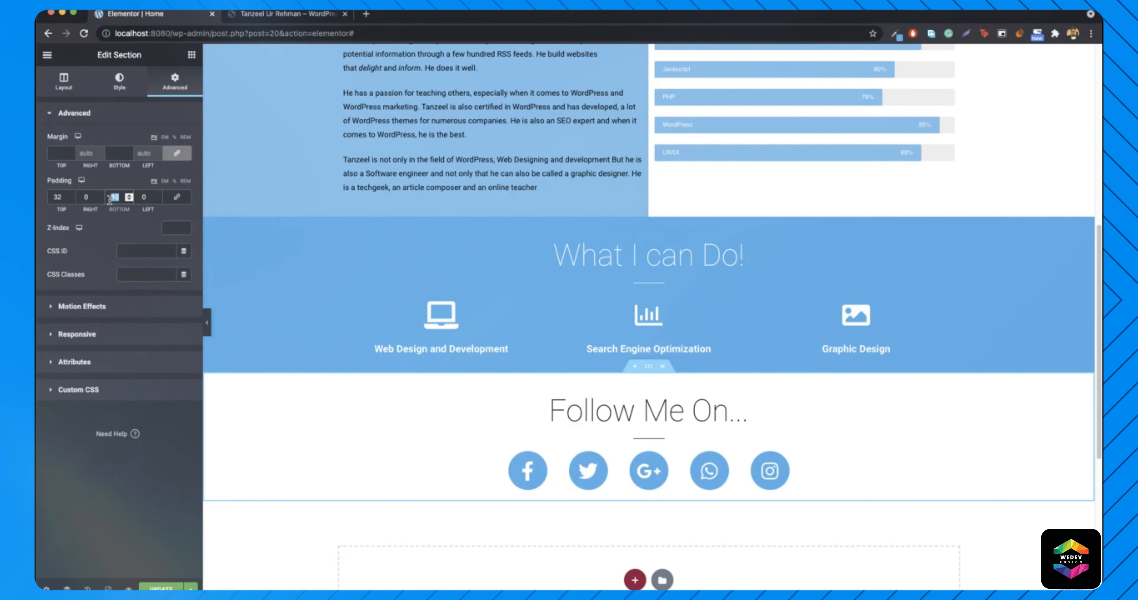
pyautogui.write('46')
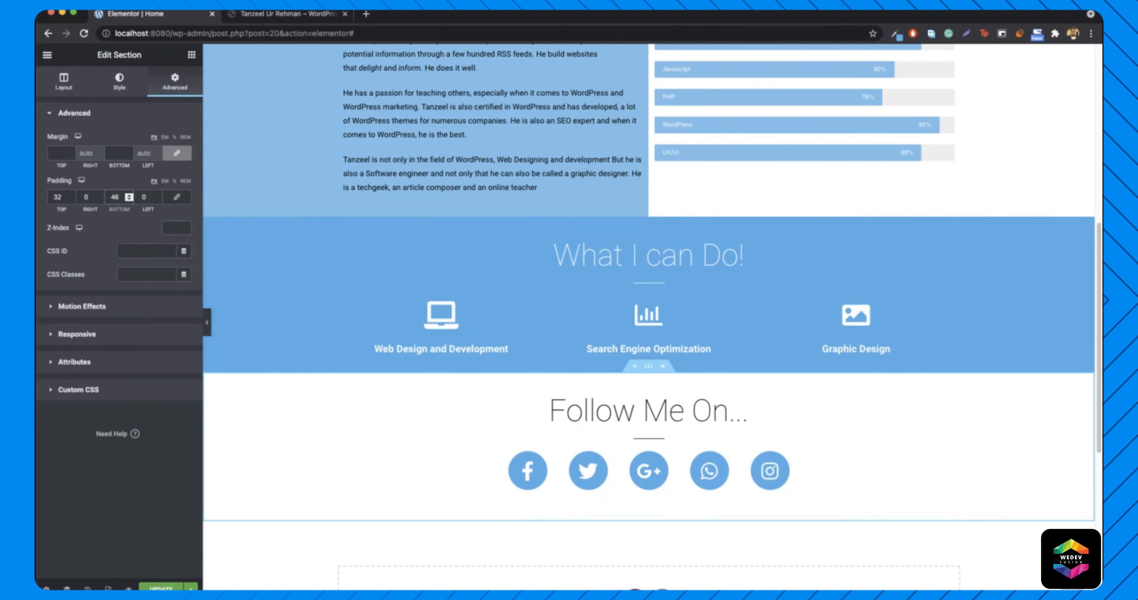
pyautogui.click(208, 329)
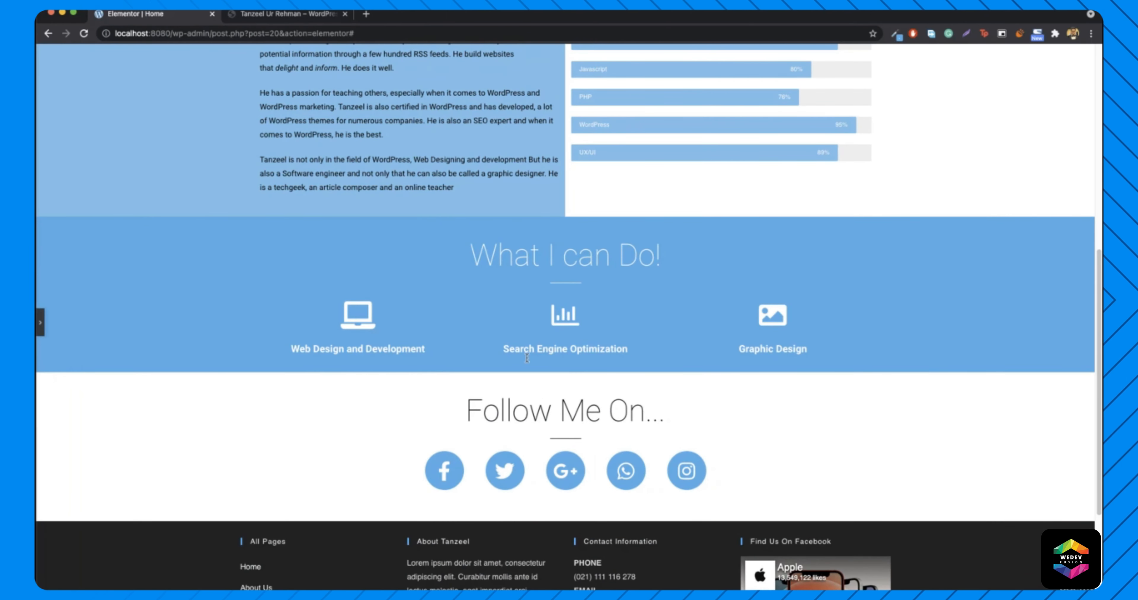
pyautogui.click(285, 14)
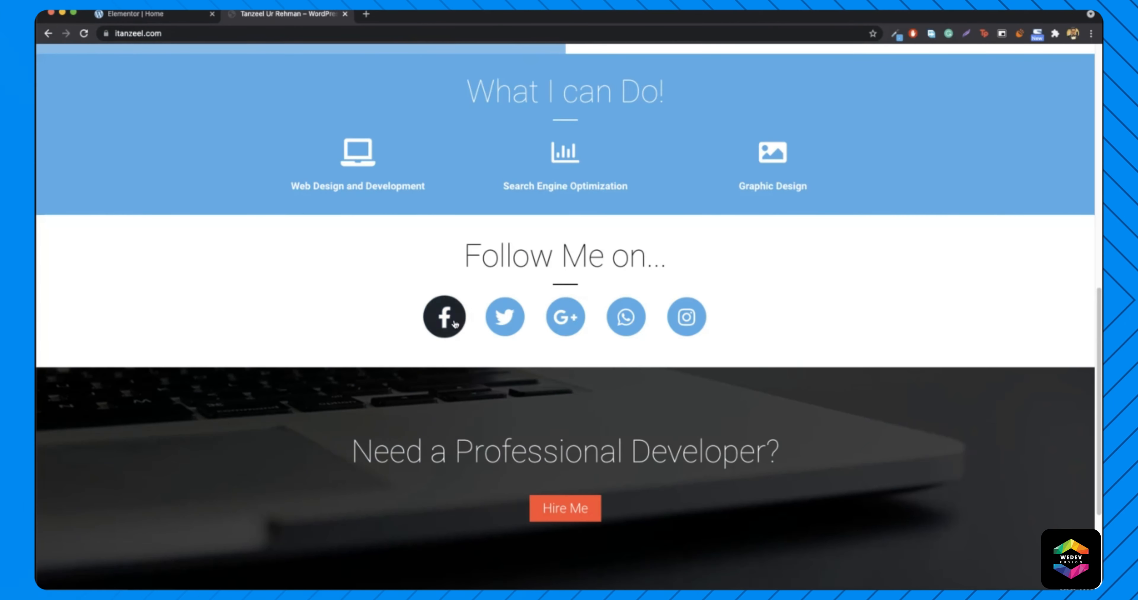
pyautogui.click(146, 13)
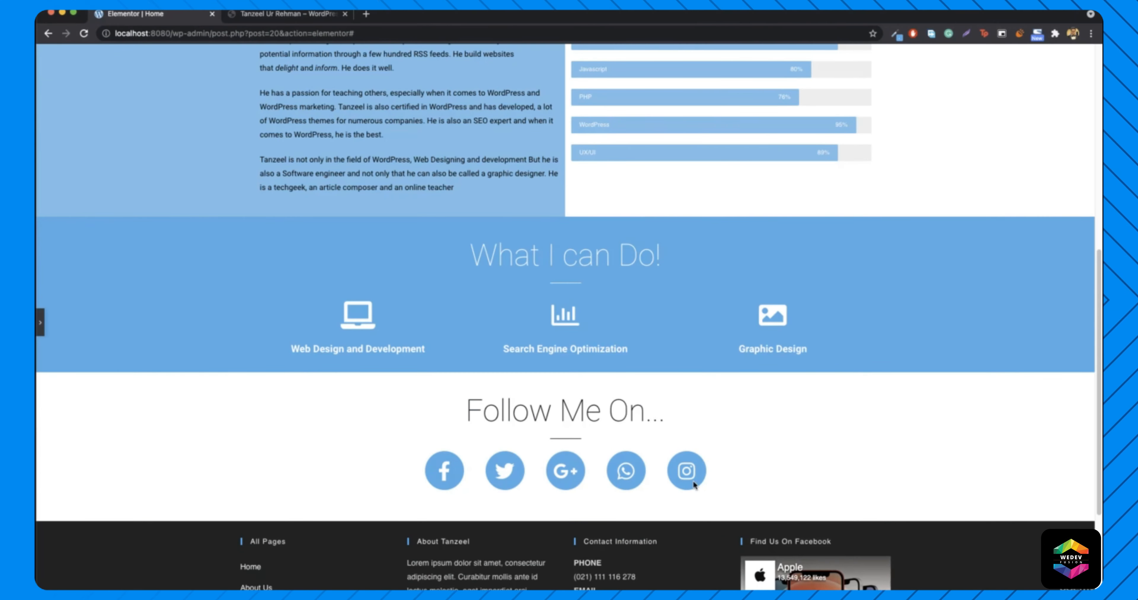
pyautogui.click(43, 326)
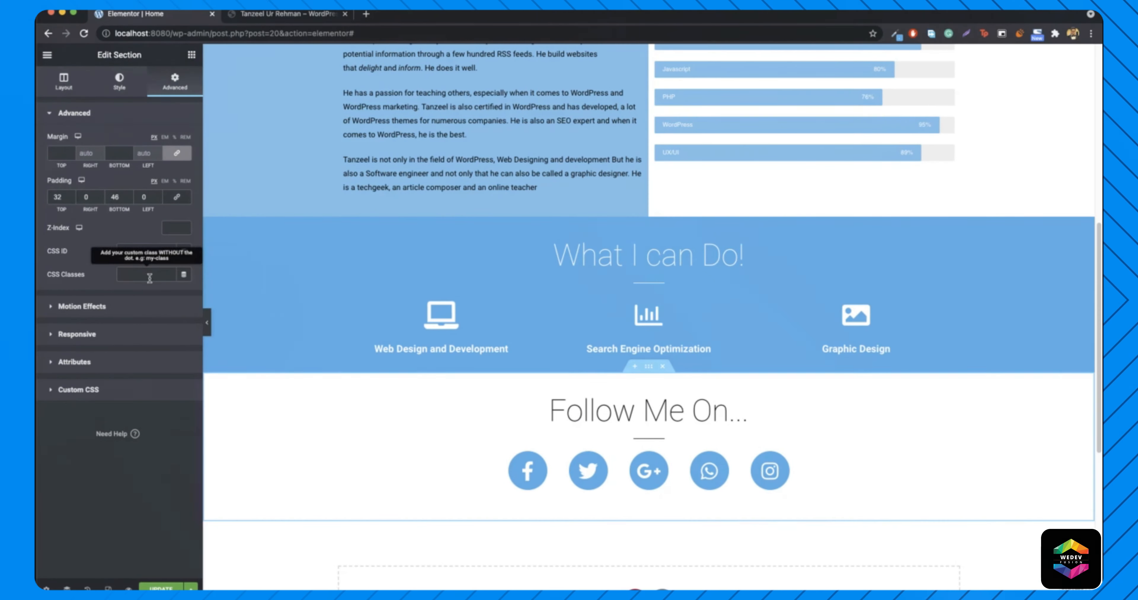
pyautogui.rightClick(477, 477)
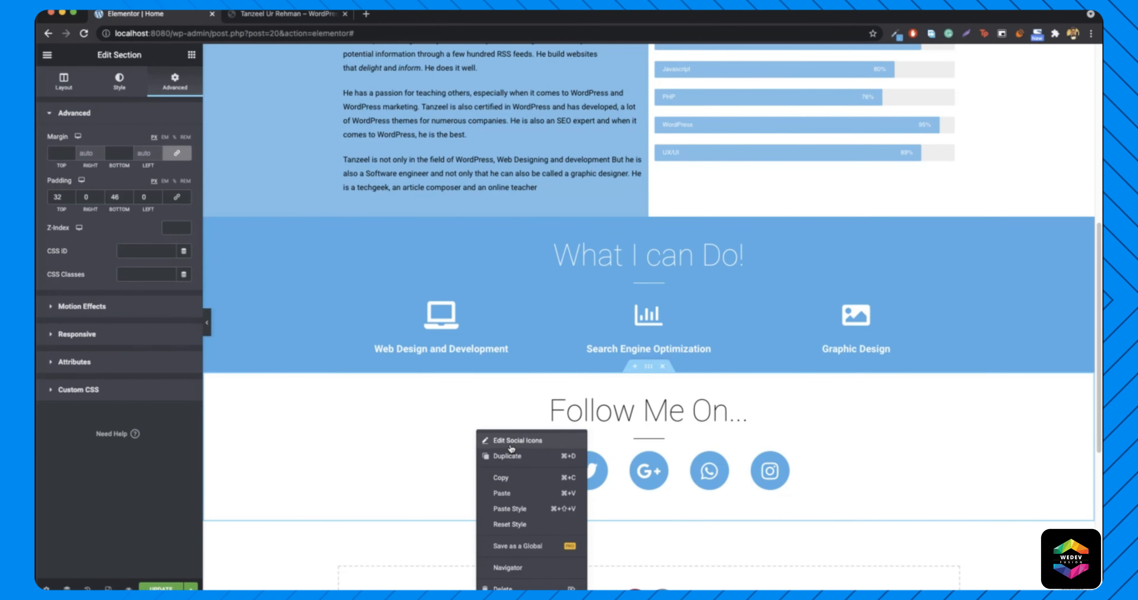
# - Set the social icons' hover primary colour to black #000000
pyautogui.click(511, 441)
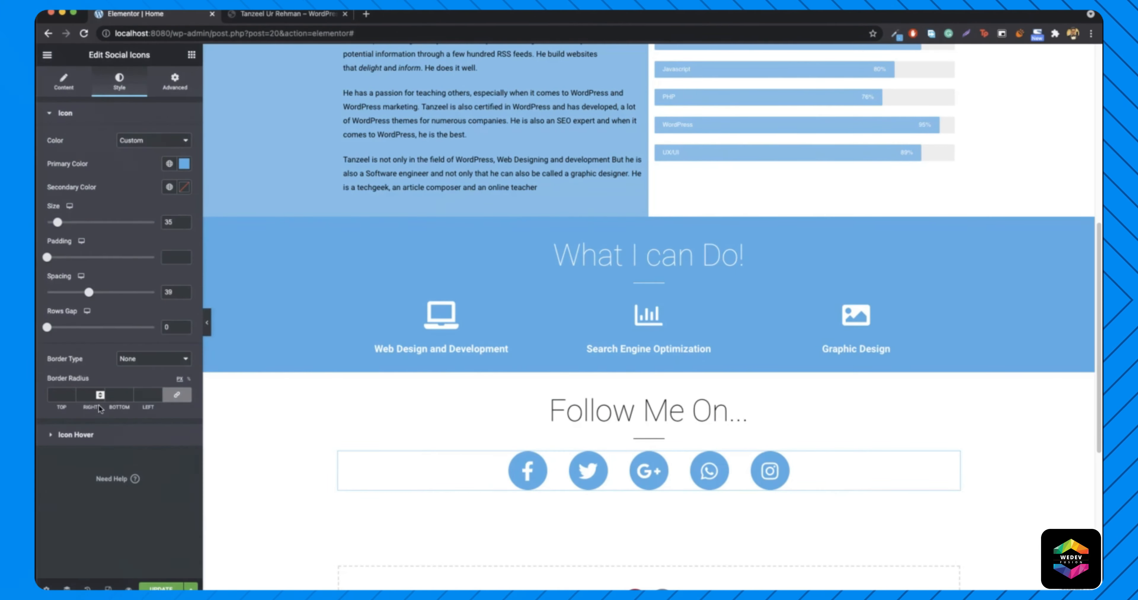
pyautogui.click(67, 434)
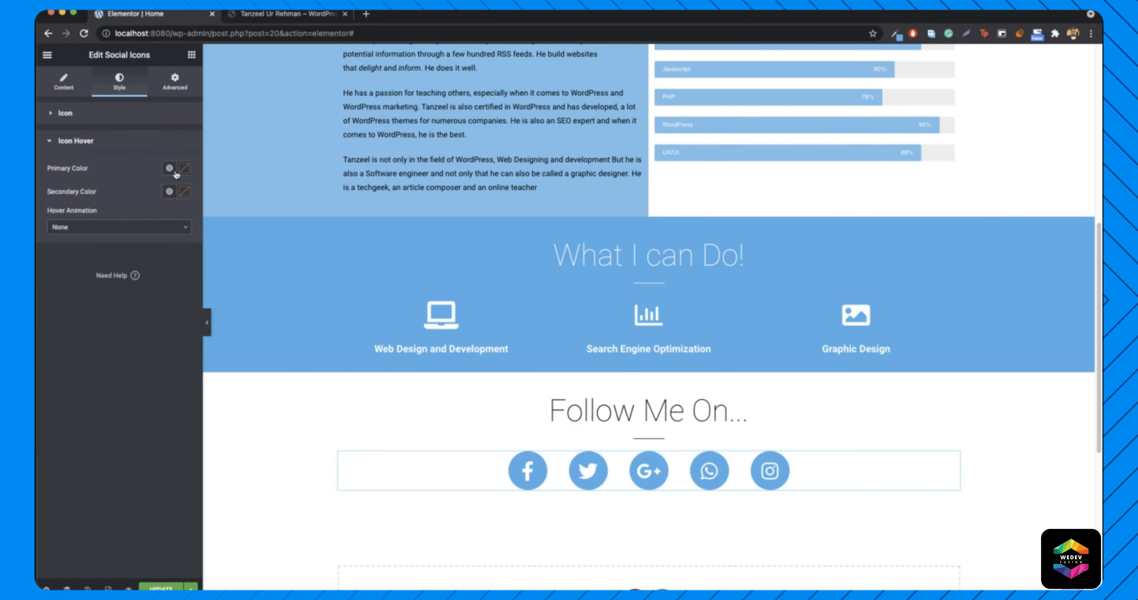
pyautogui.click(184, 169)
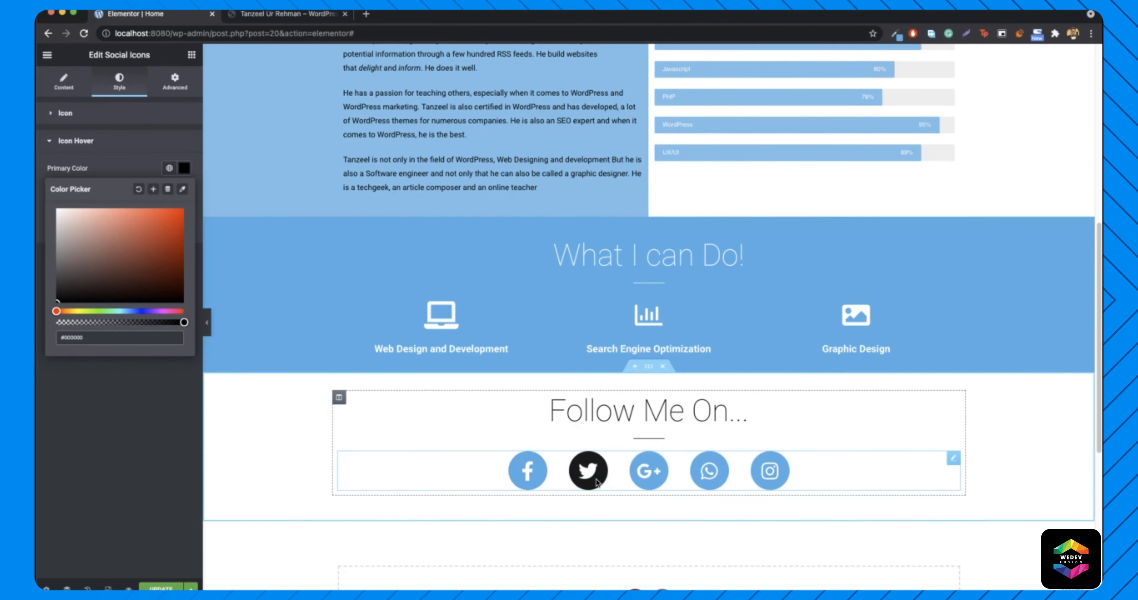
pyautogui.click(272, 16)
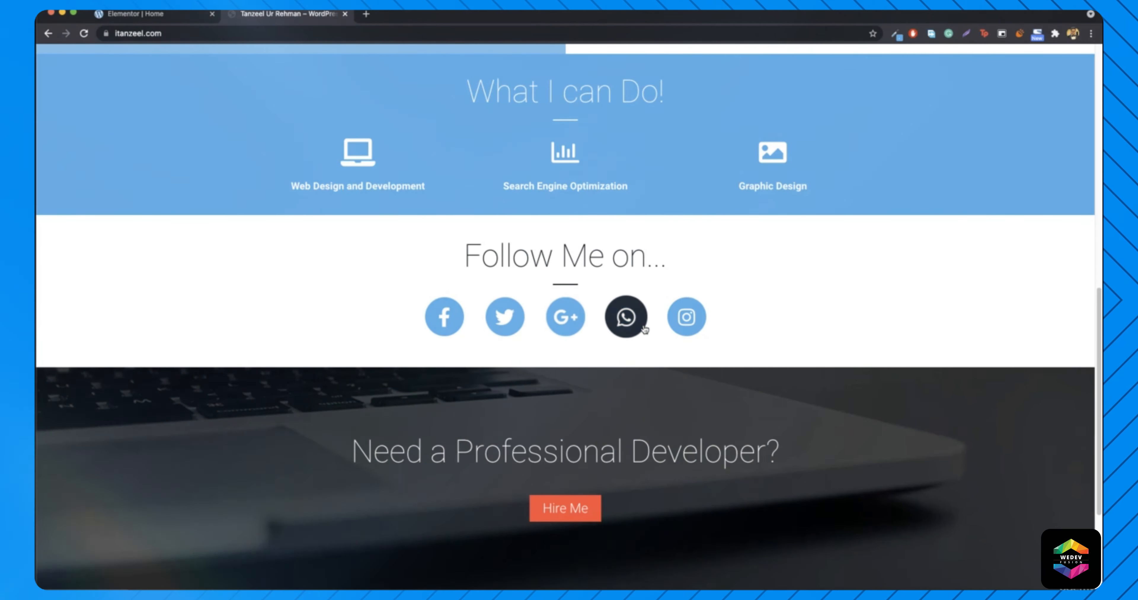
pyautogui.click(141, 16)
pyautogui.click(185, 175)
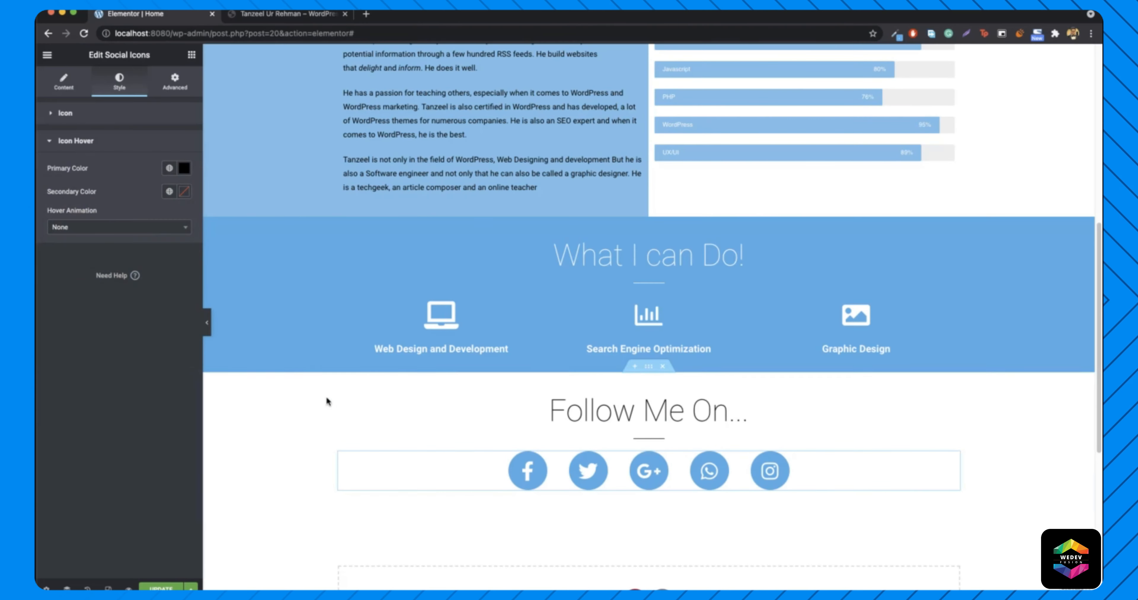
pyautogui.scroll(-2, 363, 436)
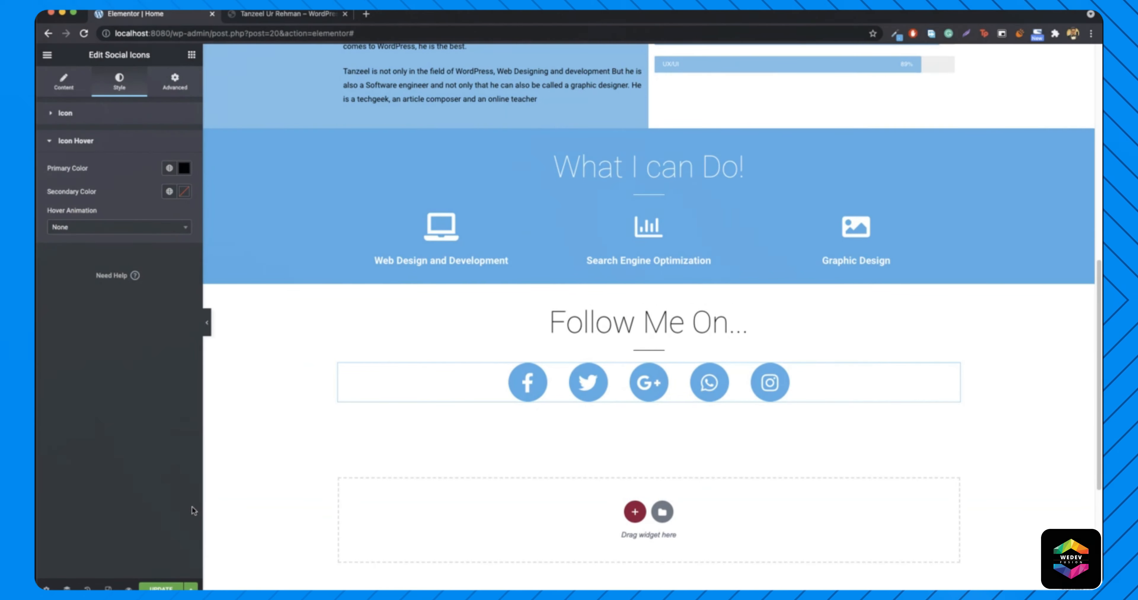
# - Update the page and scroll through the live itanzeel.com site to compare
pyautogui.click(173, 586)
pyautogui.click(288, 14)
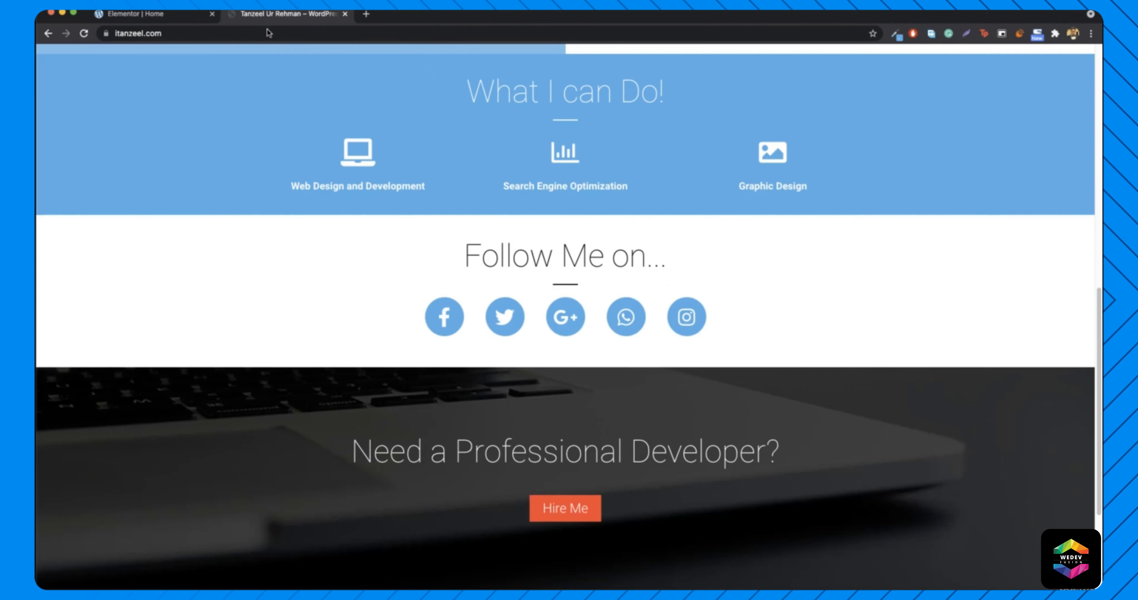
pyautogui.scroll(-2, 403, 380)
pyautogui.scroll(-2, 402, 381)
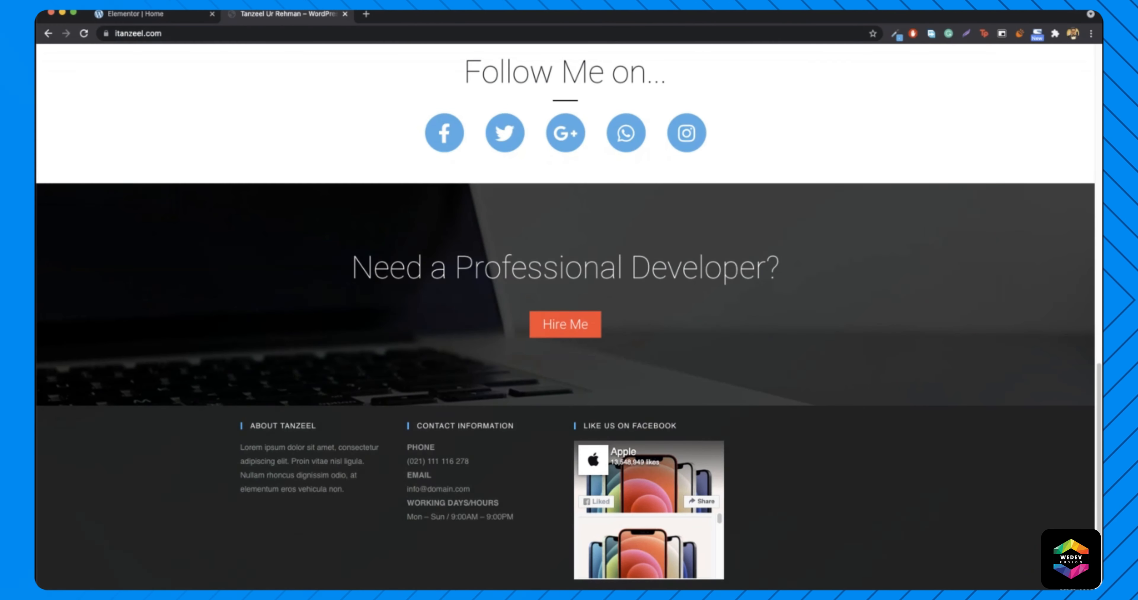
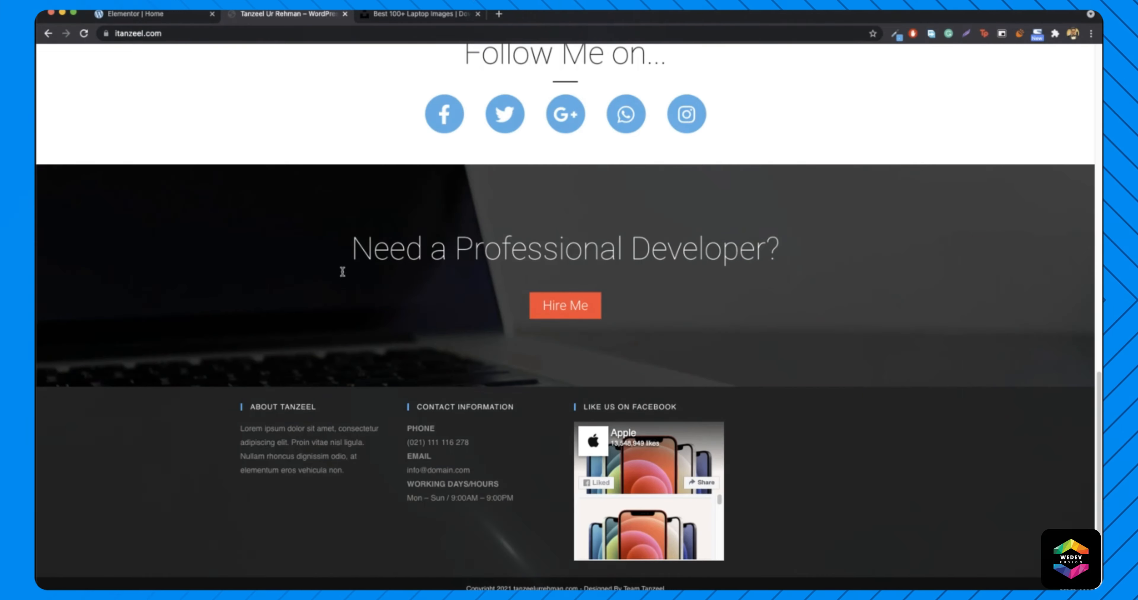
# - Highlight the 'Need a Professional Developer?' heading on the live site, then return to the editor
pyautogui.moveTo(348, 247); pyautogui.dragTo(779, 249)
pyautogui.click(668, 296)
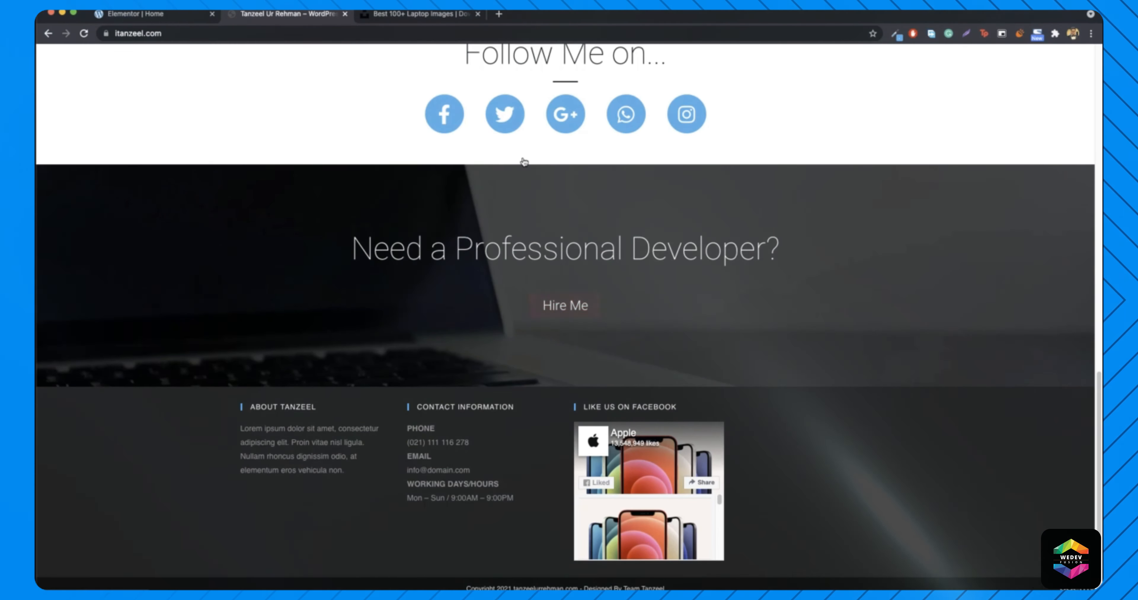
pyautogui.click(135, 13)
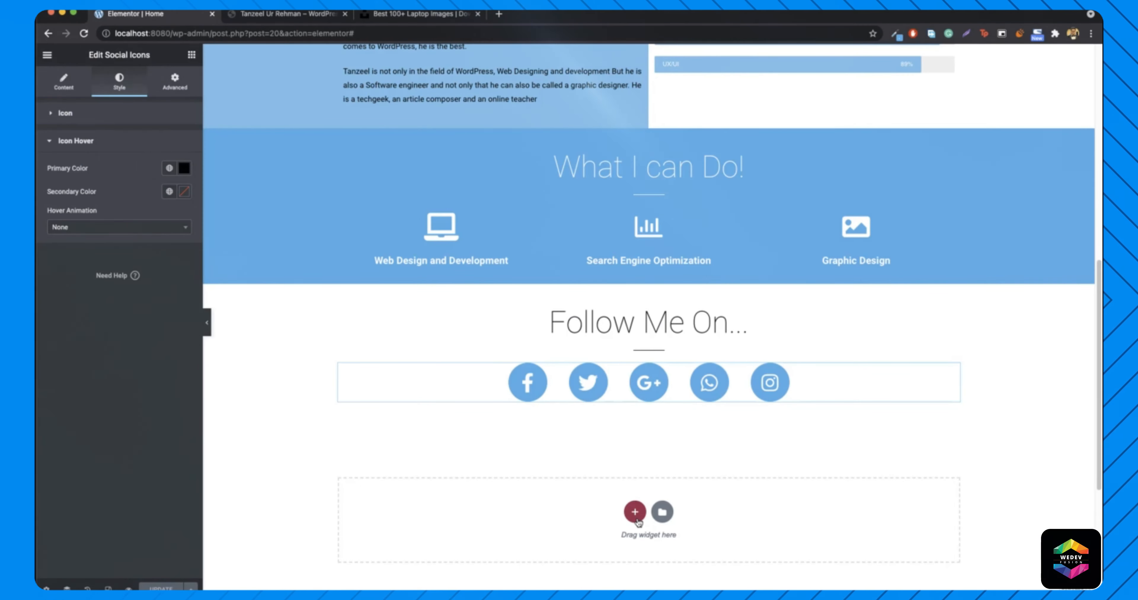
# - Add a new section below the social icons with a minimum height of 400
pyautogui.click(495, 532)
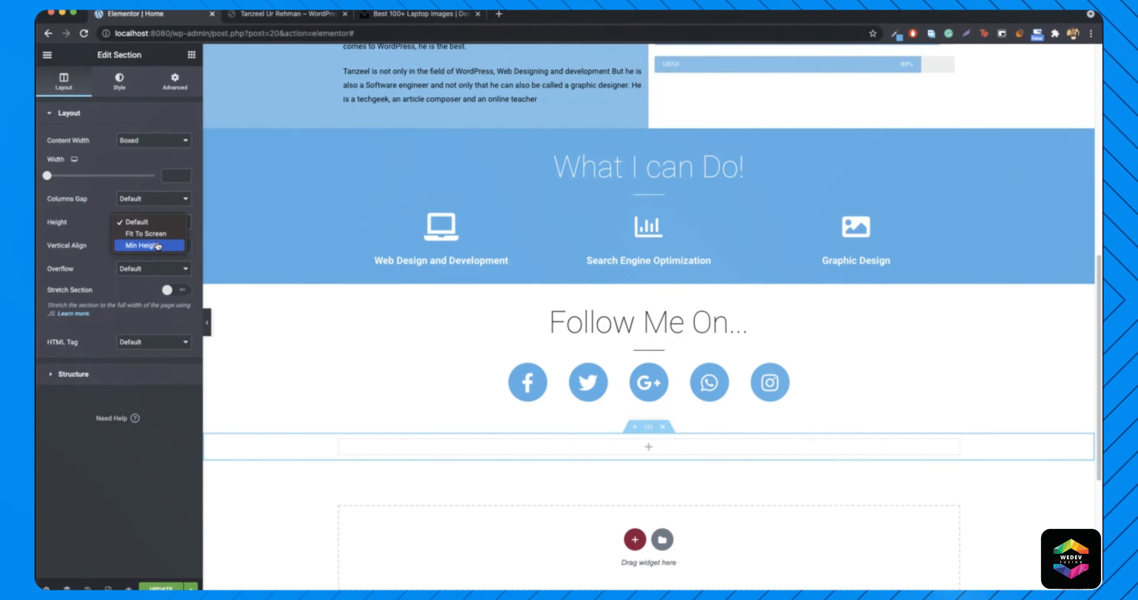
pyautogui.click(161, 245)
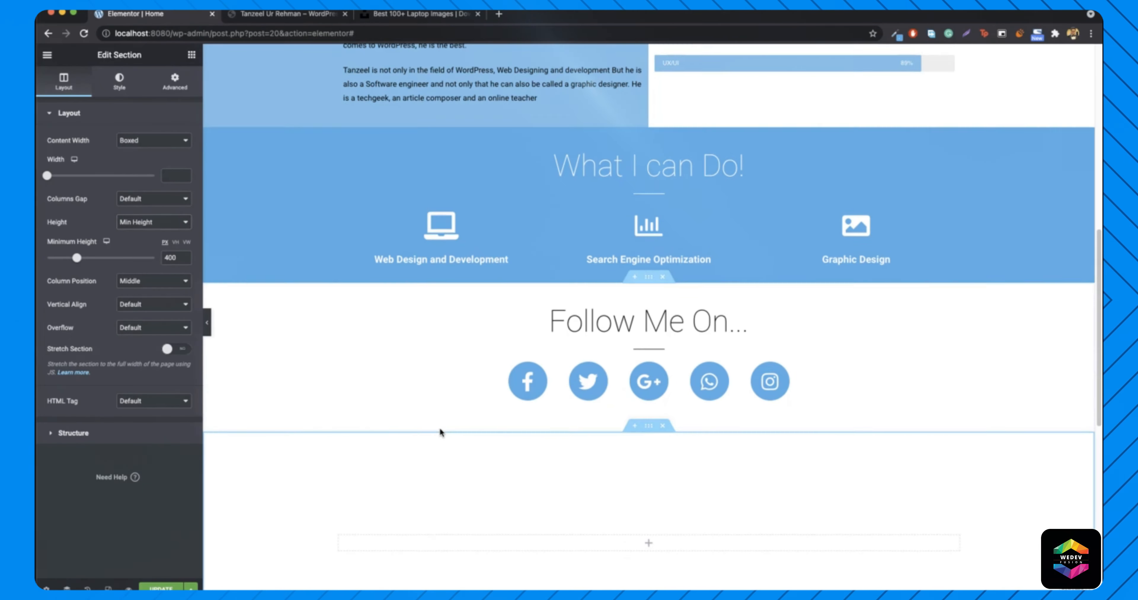
pyautogui.scroll(-4, 397, 418)
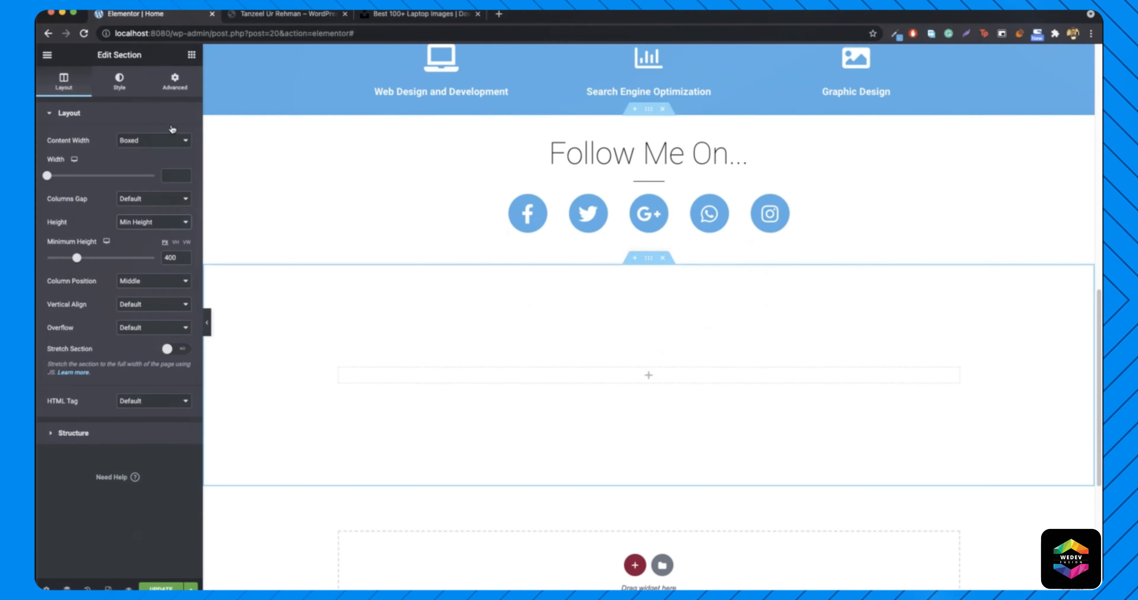
# - Drop a Heading widget into it titled 'Need a Prodessional Developer?' and view the live site
pyautogui.click(191, 55)
pyautogui.moveTo(159, 161); pyautogui.dragTo(688, 382)
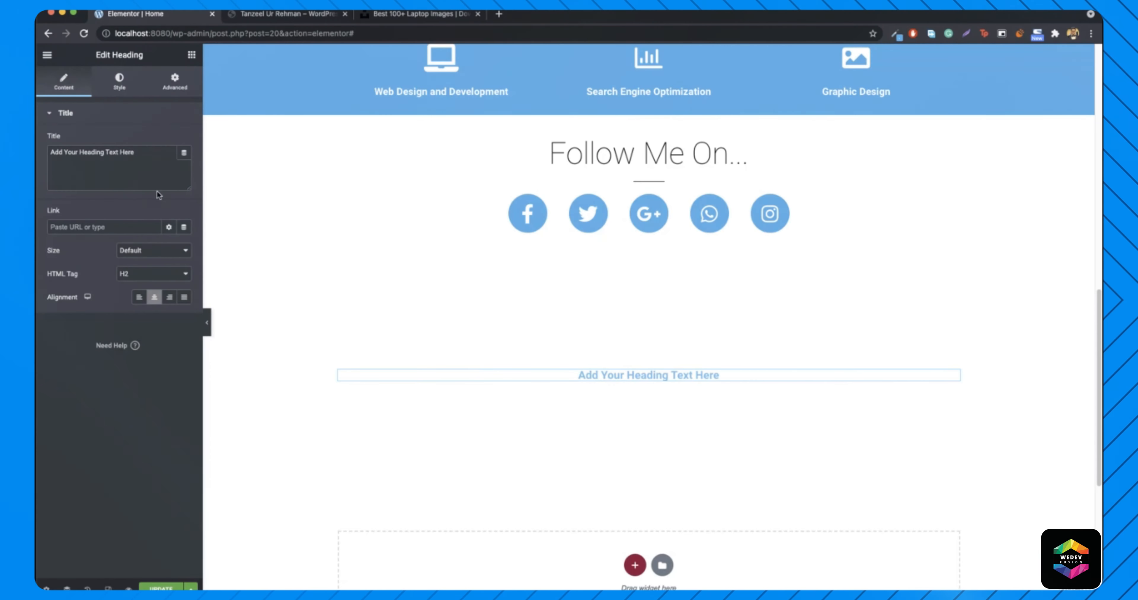
pyautogui.tripleClick(149, 153)
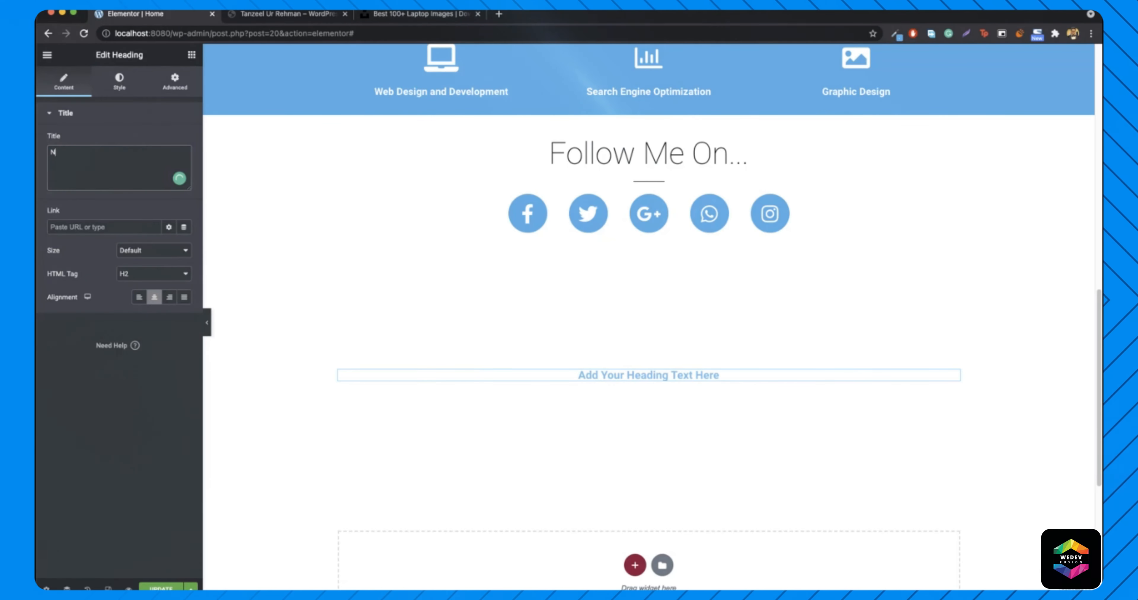
pyautogui.write('Need a')
pyautogui.write(' Prod')
pyautogui.write('essional Developer?')
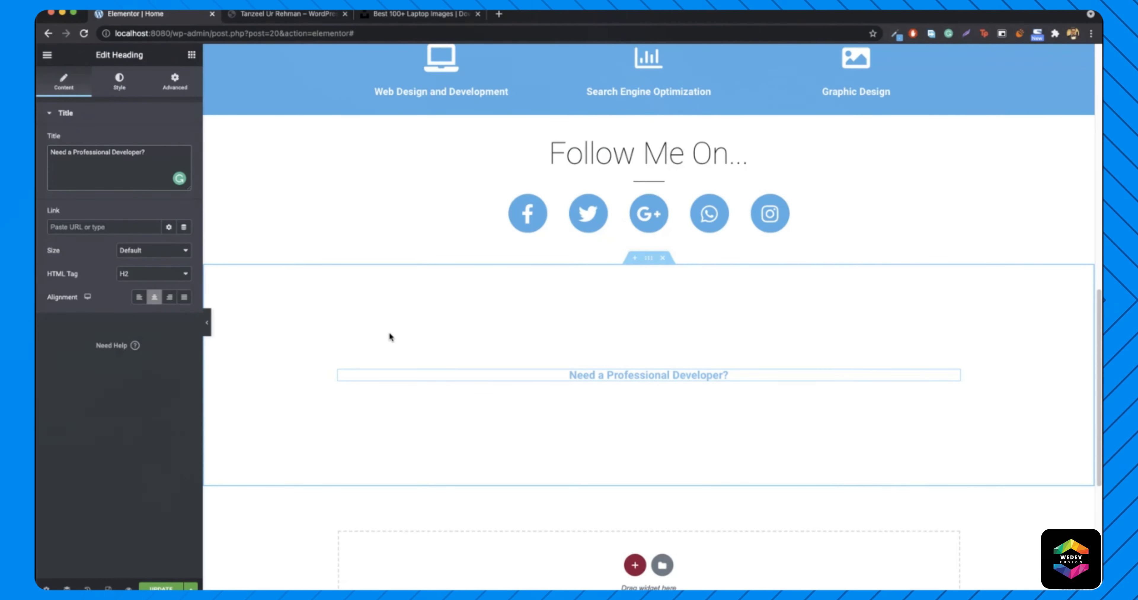
pyautogui.click(322, 16)
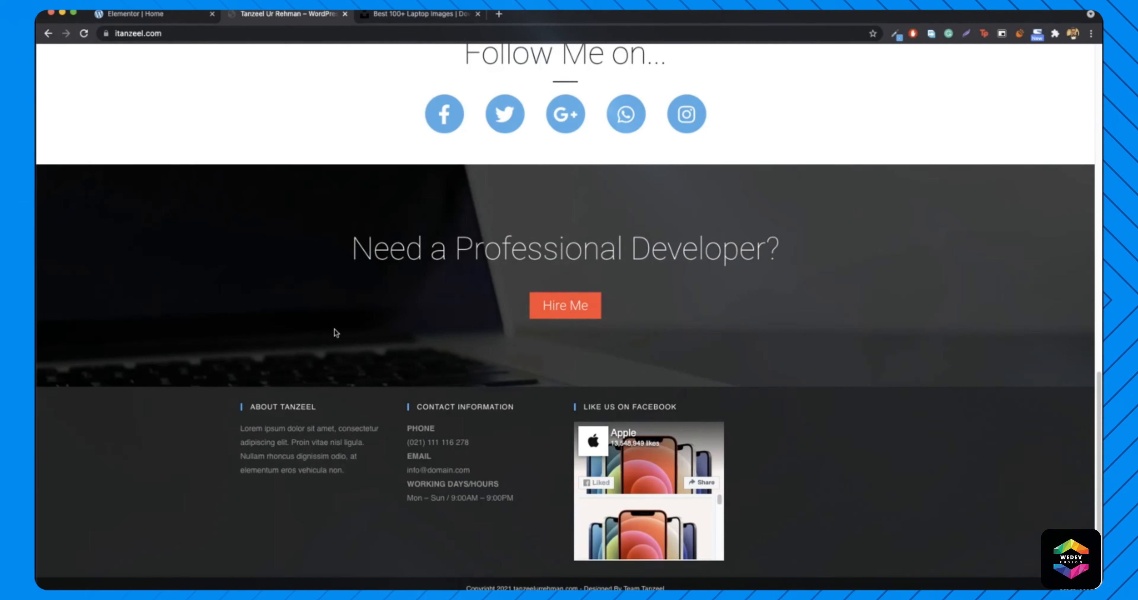
# - Download the laptop-on-dark-desk photo from the Unsplash search results
pyautogui.scroll(5, 334, 329)
pyautogui.scroll(-2, 357, 366)
pyautogui.scroll(3, 357, 366)
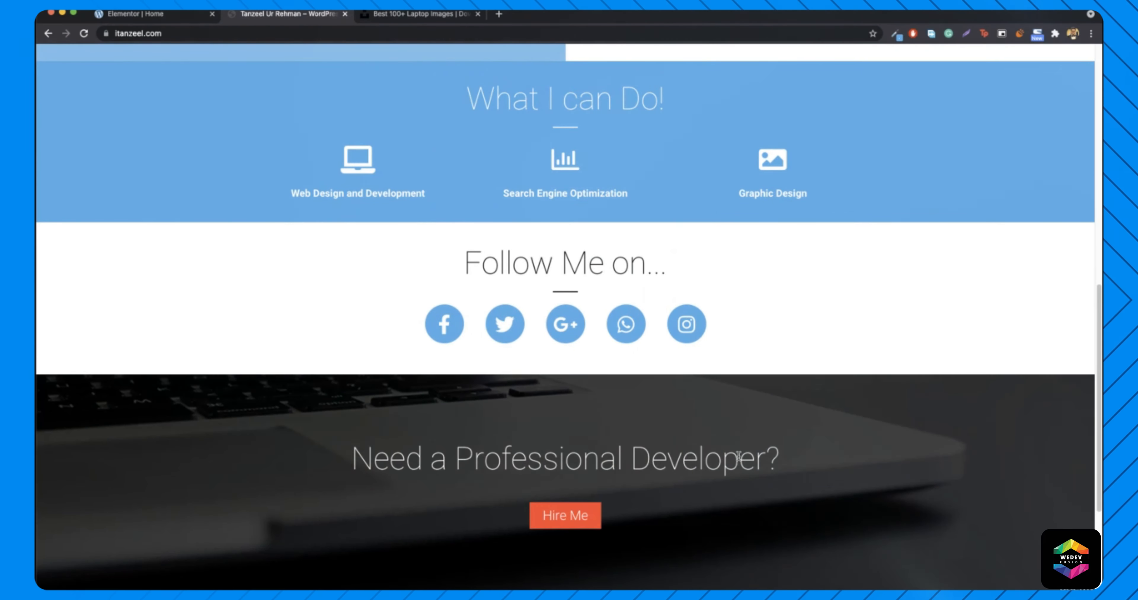
pyautogui.scroll(-1, 735, 462)
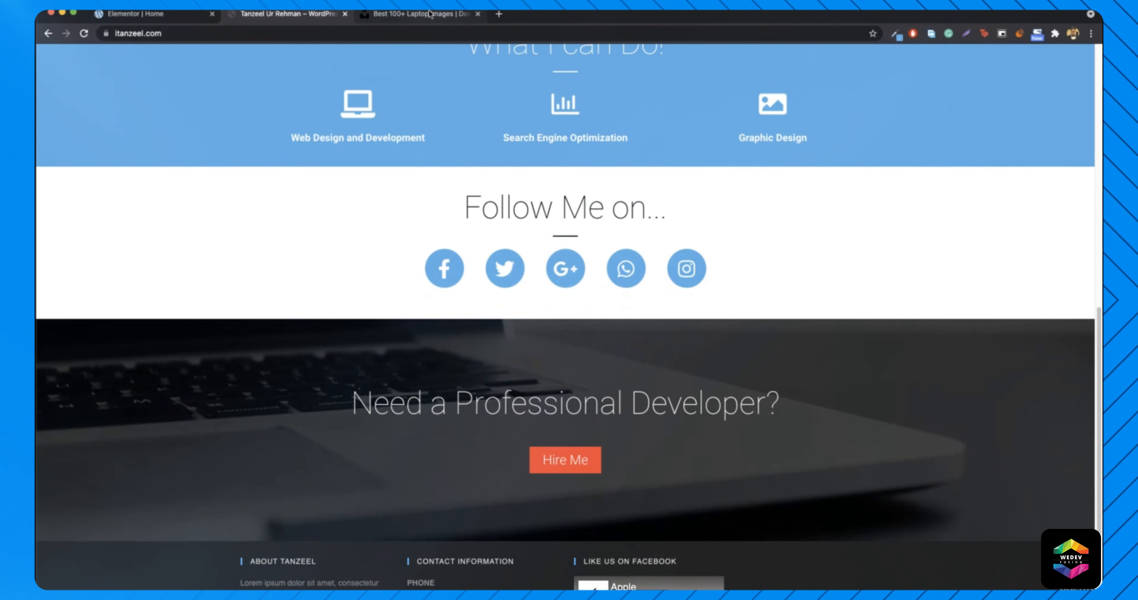
pyautogui.click(415, 14)
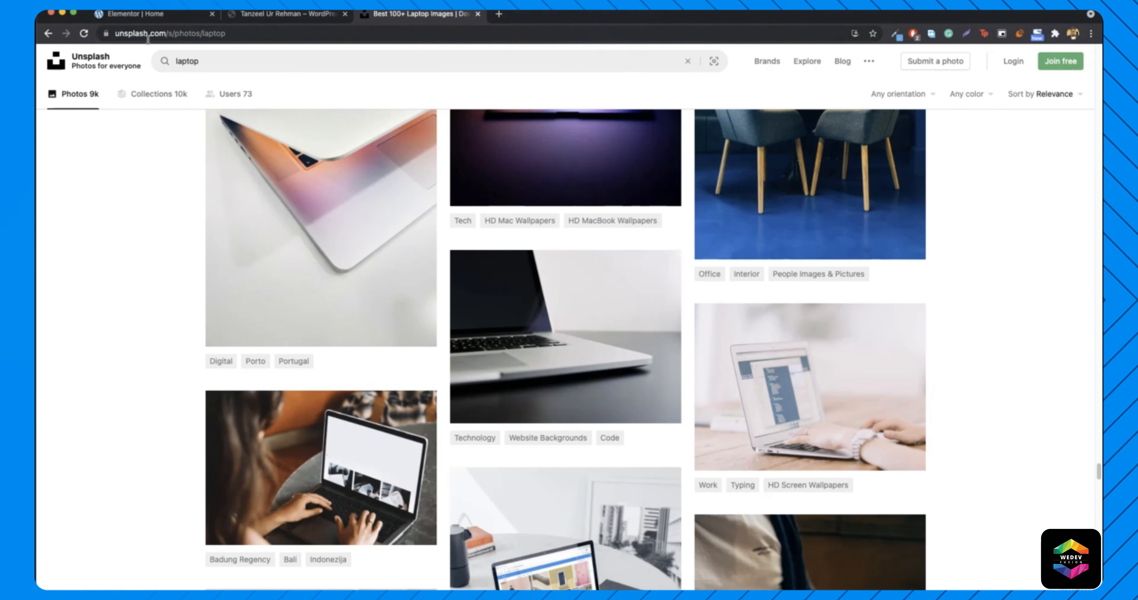
pyautogui.moveTo(550, 351)
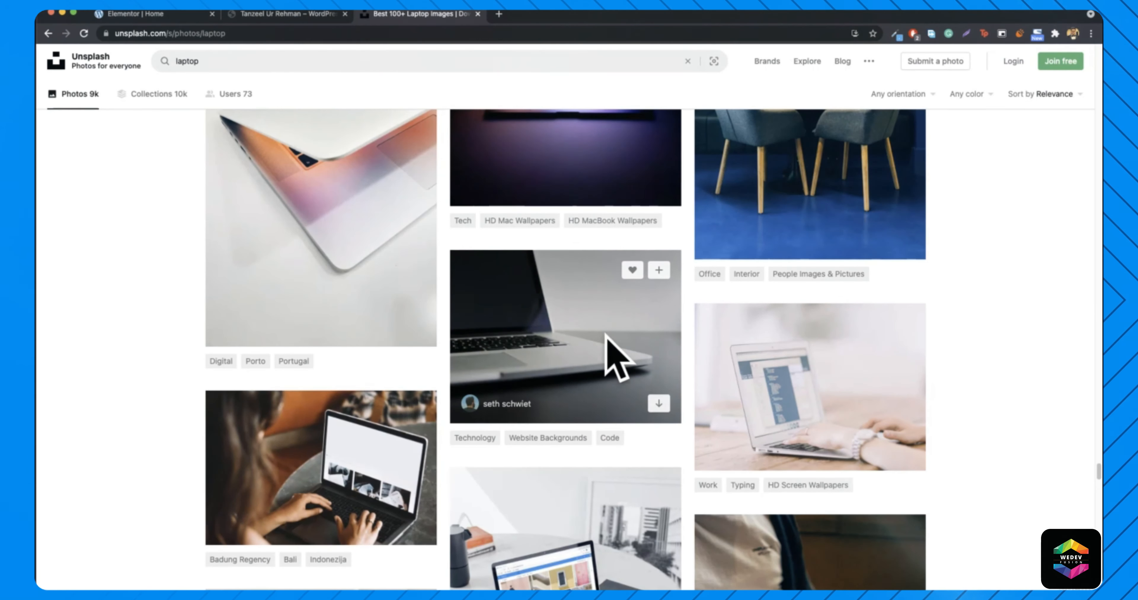
pyautogui.click(659, 403)
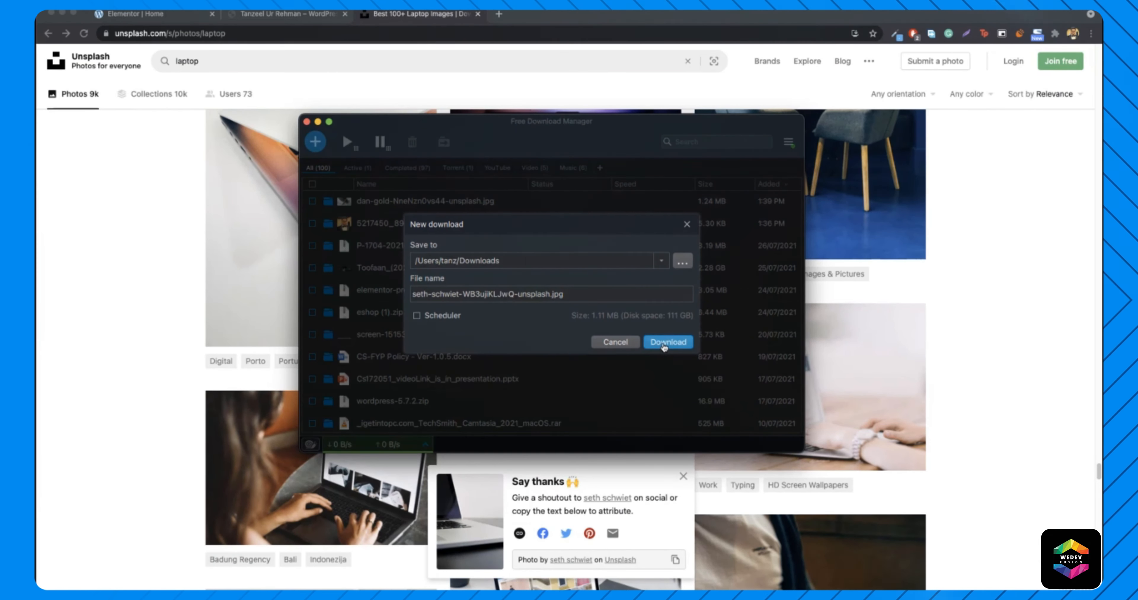
pyautogui.click(664, 343)
# - Open photopea.com in a new browser tab
pyautogui.click(499, 15)
pyautogui.write('photopea.com')
pyautogui.press('Return')
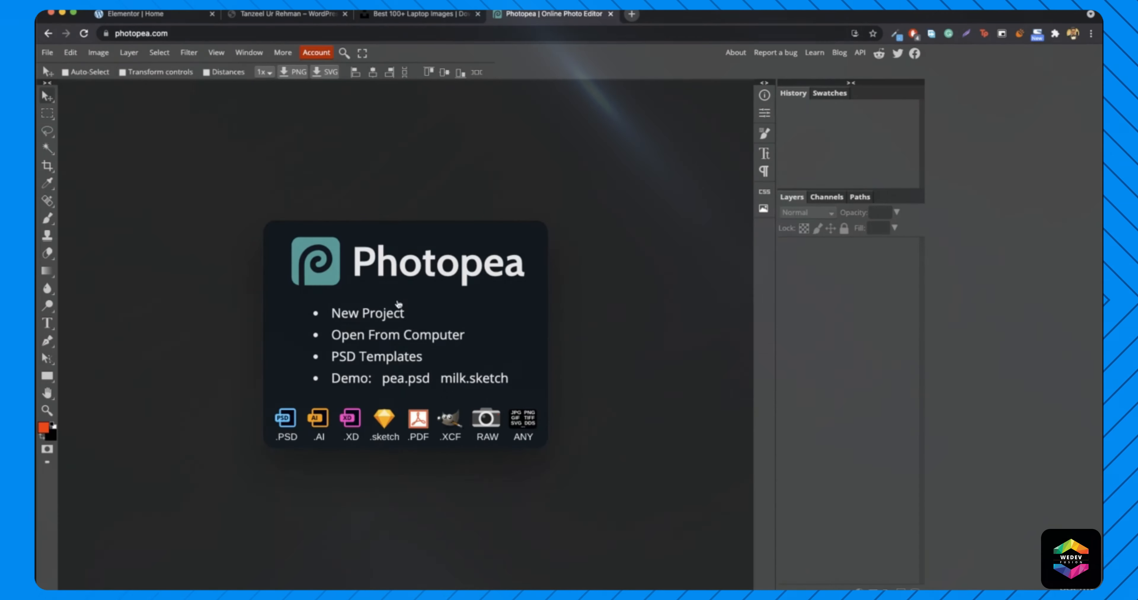
# - Create a new 1280×720 Photopea project named 'CTA itanzeel'
pyautogui.click(386, 316)
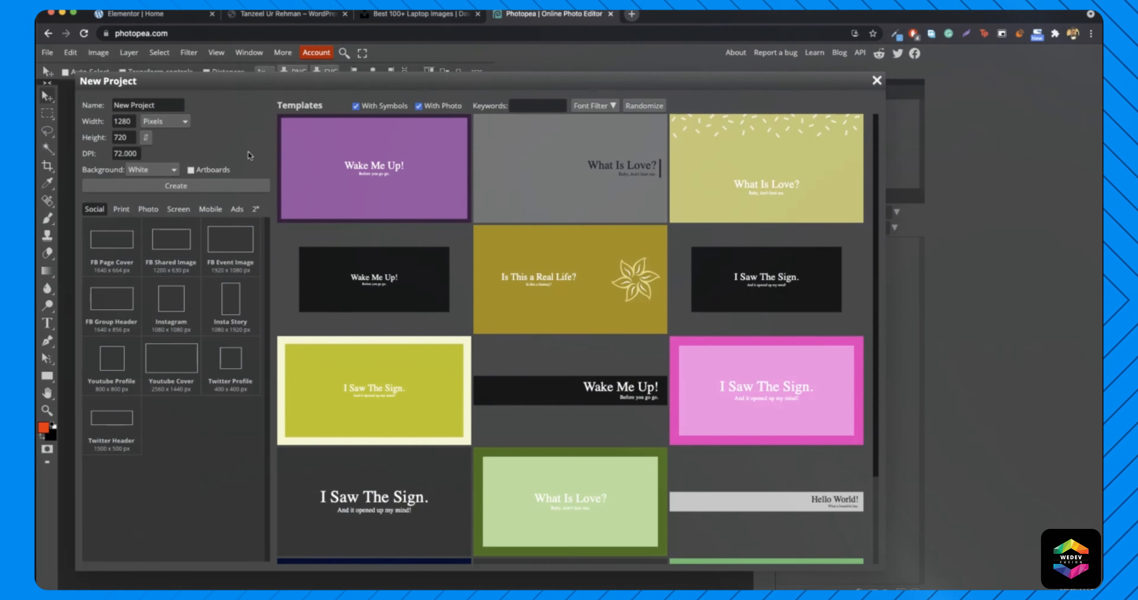
pyautogui.moveTo(130, 105); pyautogui.dragTo(153, 105)
pyautogui.tripleClick(153, 105)
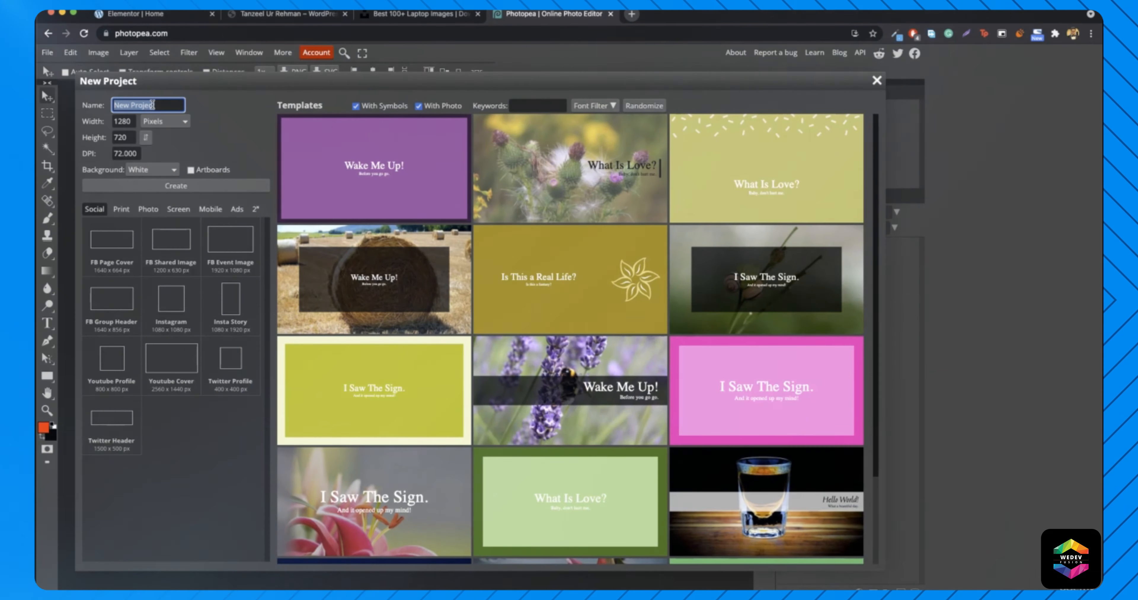
pyautogui.write('CTA ')
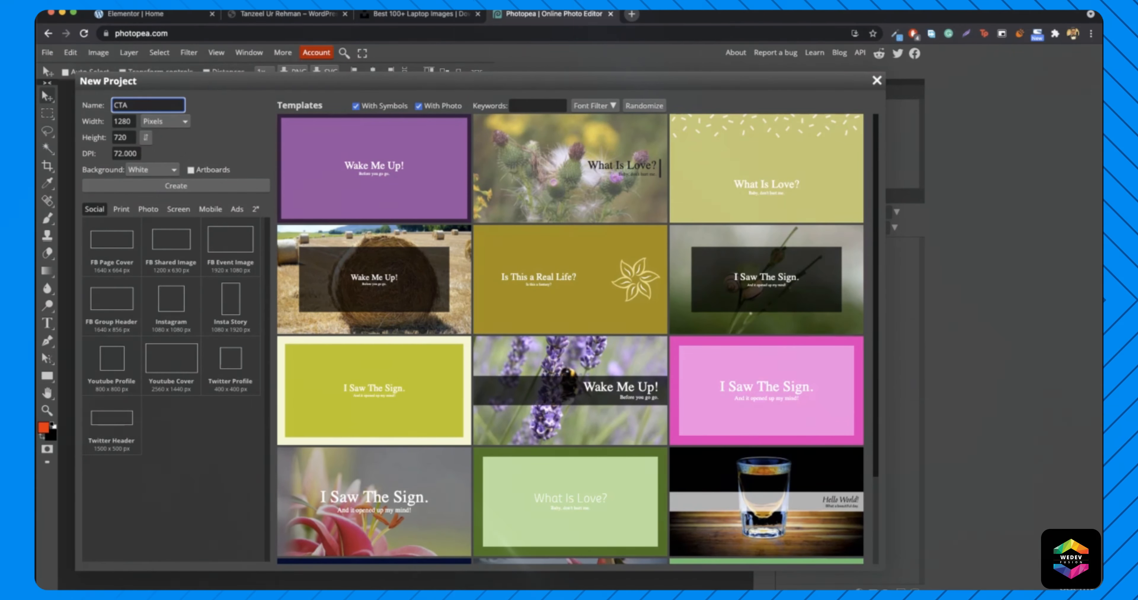
pyautogui.write('itanzeel')
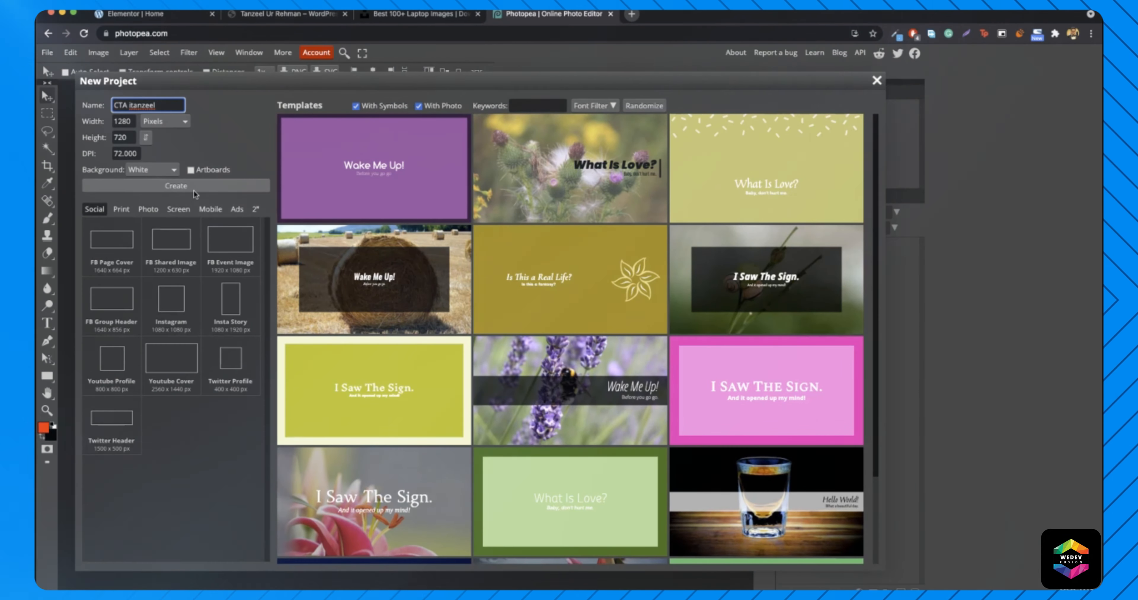
pyautogui.click(193, 189)
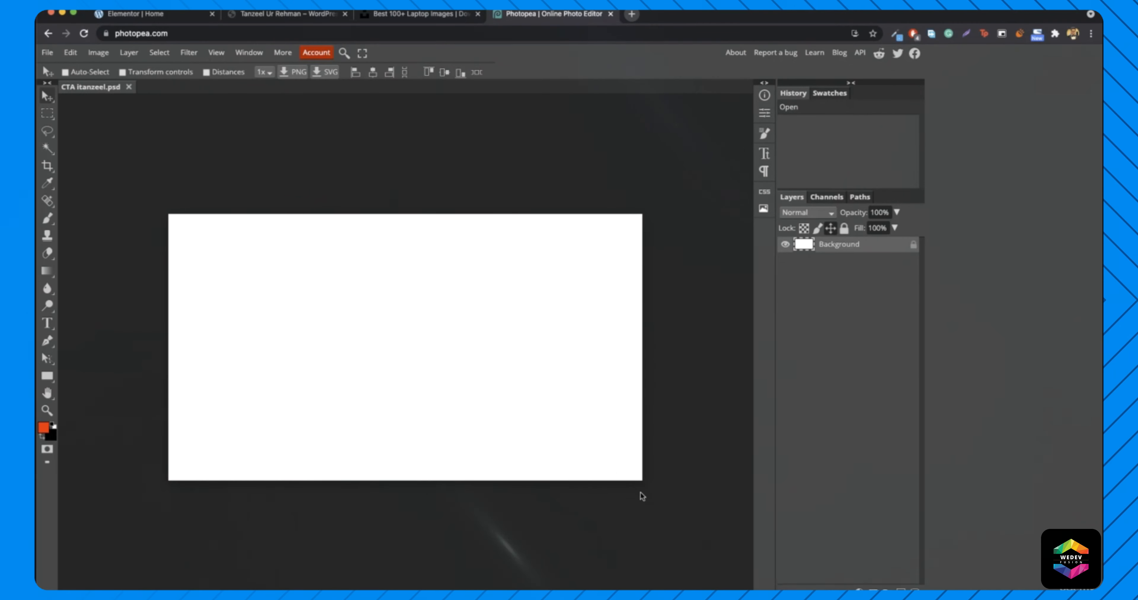
# - Place the downloaded laptop photo on the canvas and scale it to fill the whole canvas
pyautogui.click(923, 589)
pyautogui.moveTo(942, 558); pyautogui.dragTo(485, 403)
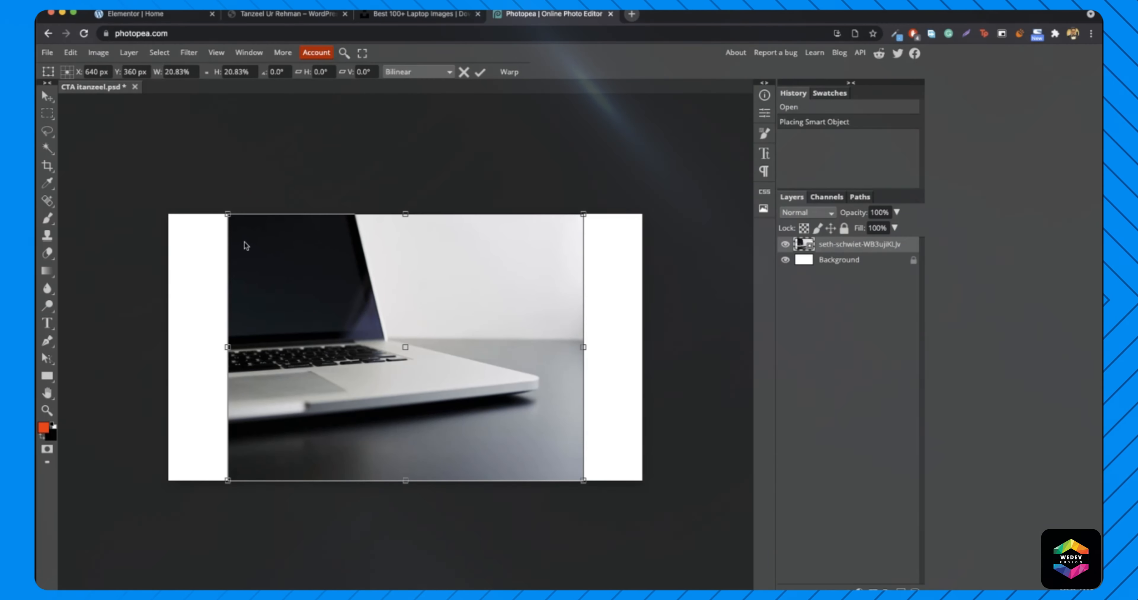
pyautogui.moveTo(225, 211); pyautogui.dragTo(168, 170)
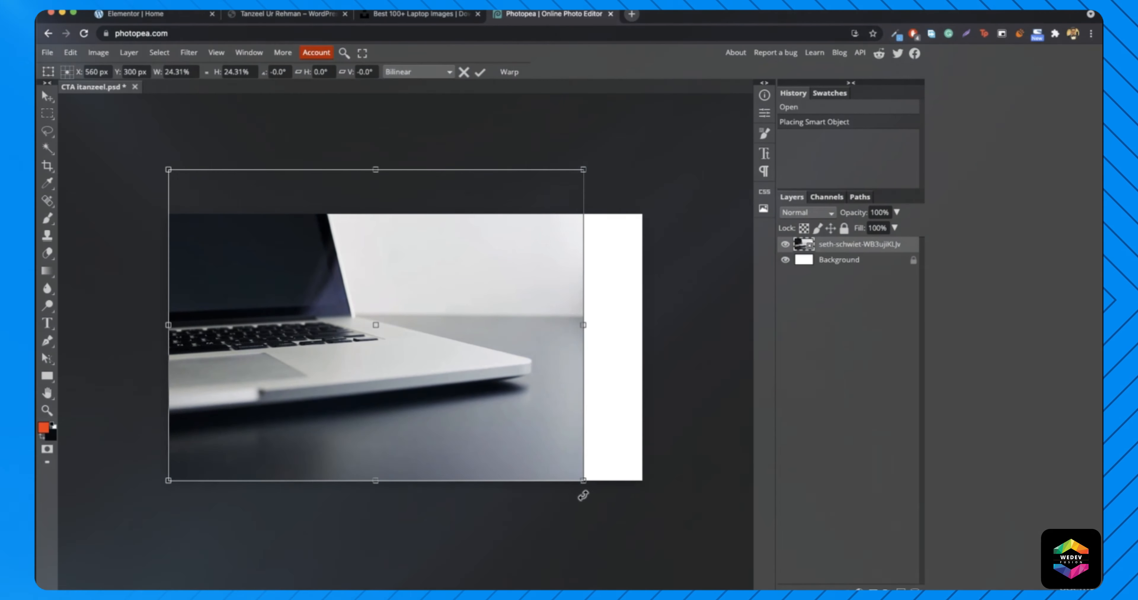
pyautogui.moveTo(583, 480); pyautogui.dragTo(642, 508)
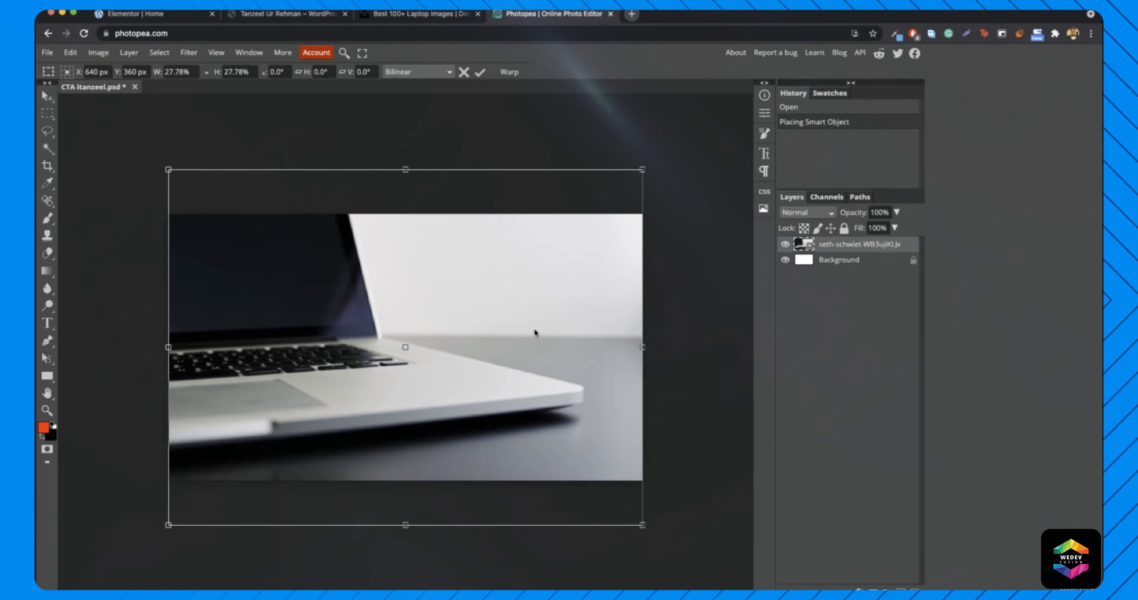
pyautogui.press('Return')
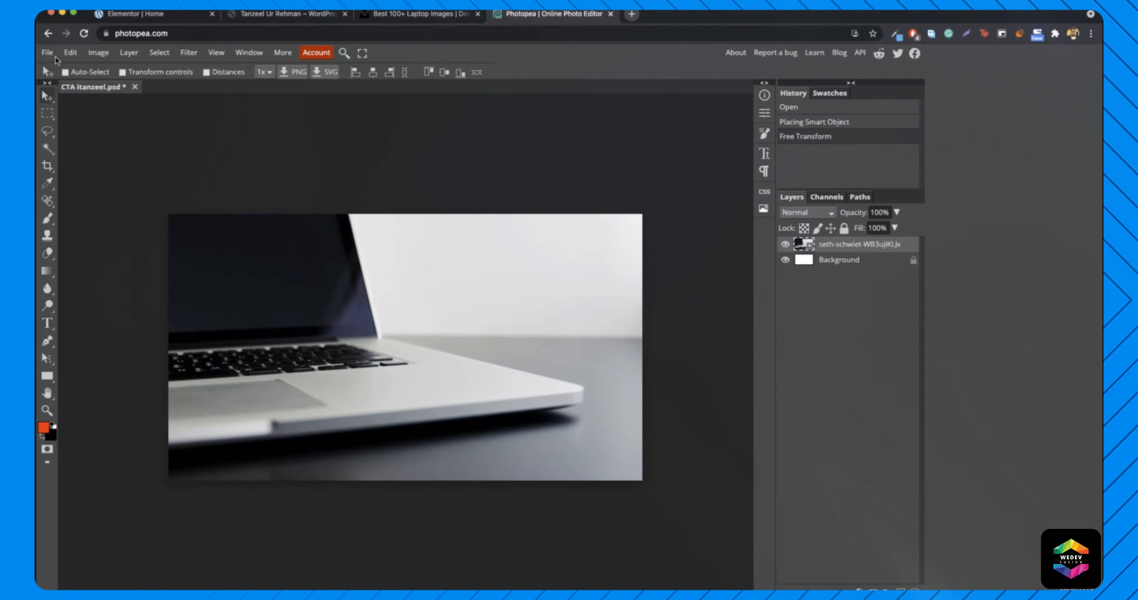
# - Export the image as a JPG with slightly raised quality and return to Elementor
pyautogui.click(48, 53)
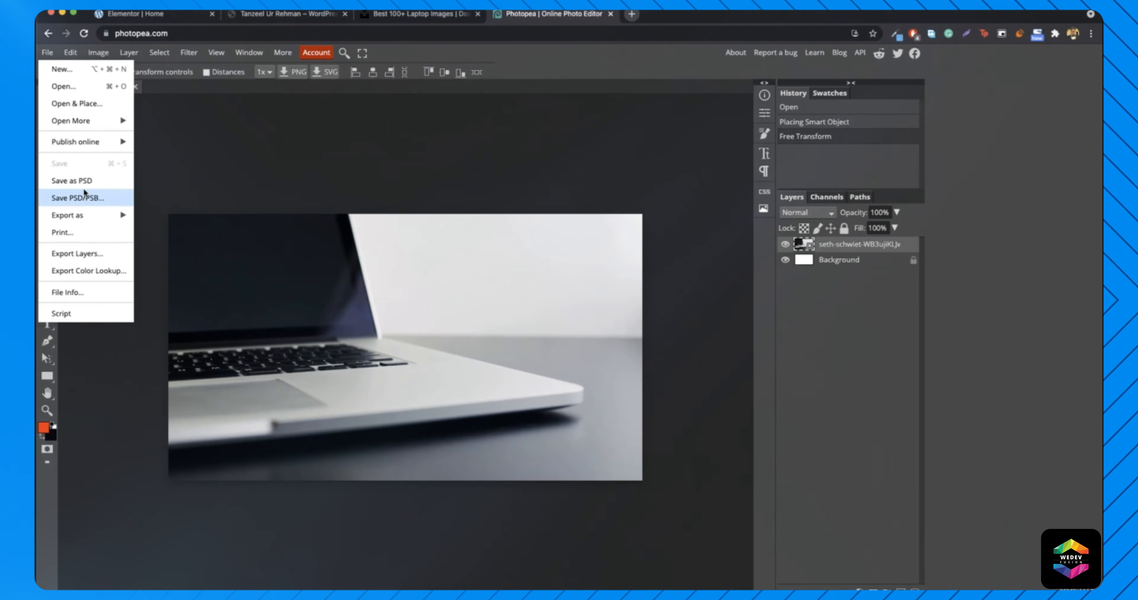
pyautogui.moveTo(89, 215)
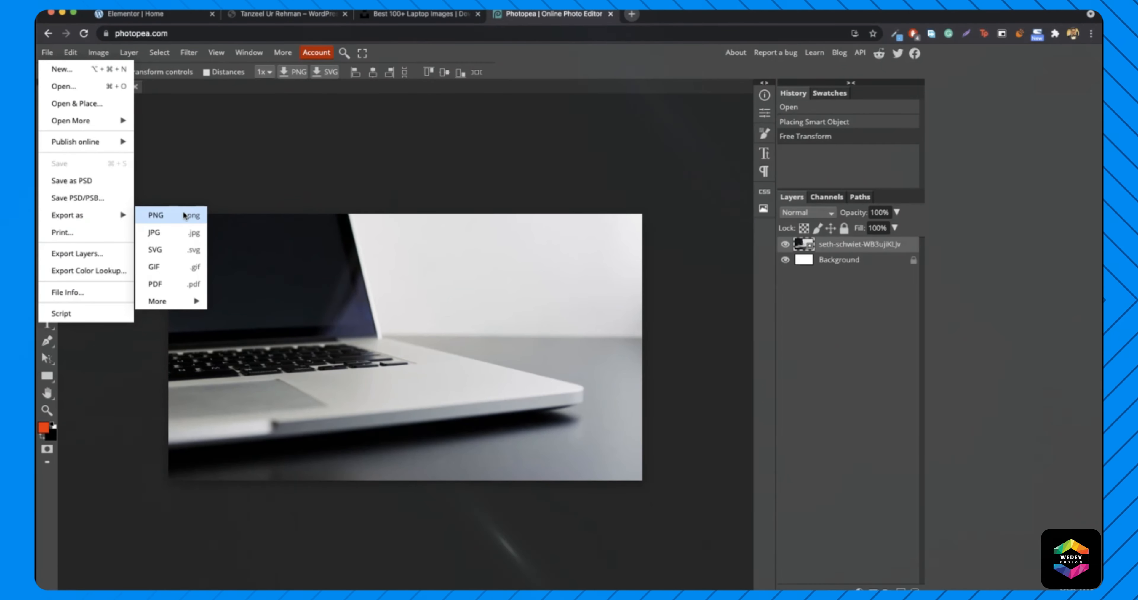
pyautogui.click(172, 227)
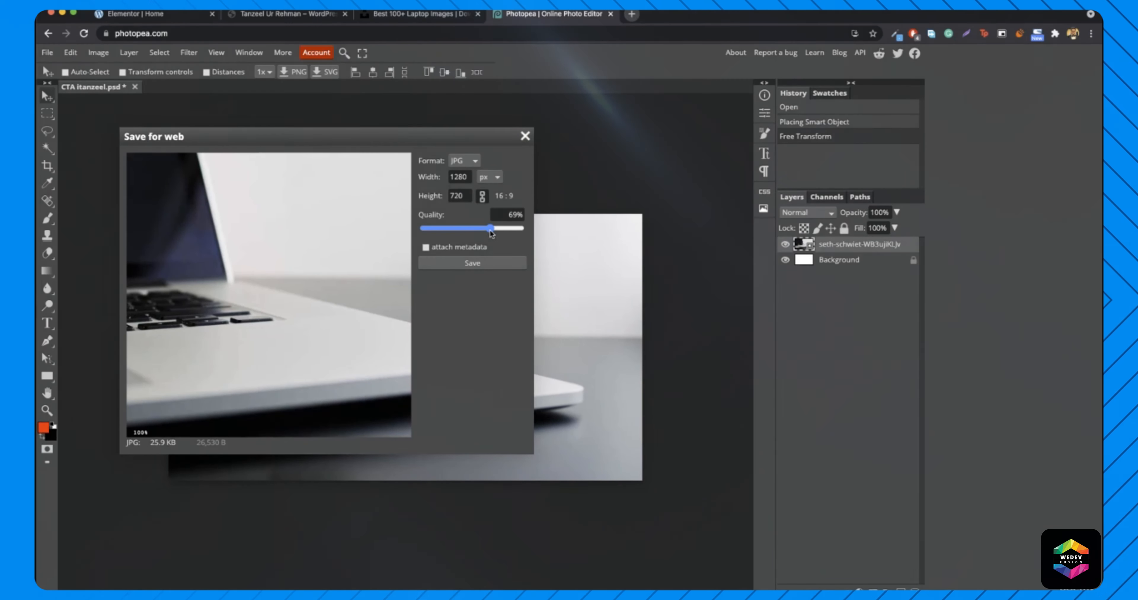
pyautogui.moveTo(482, 230); pyautogui.dragTo(485, 232)
pyautogui.click(476, 264)
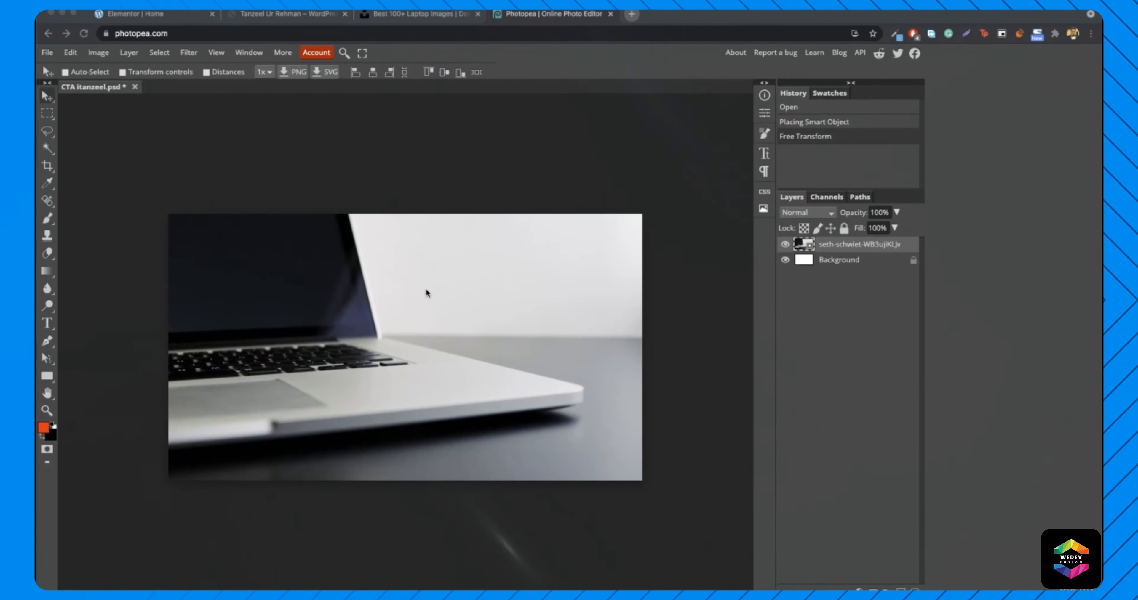
pyautogui.click(162, 19)
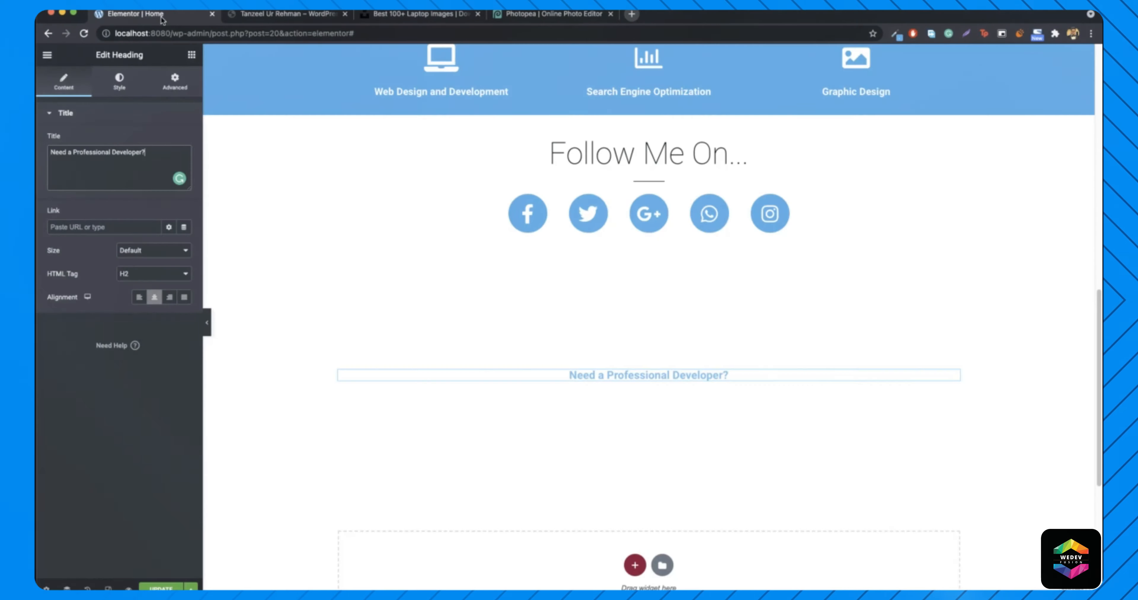
# - Give the heading's section a classic background using the uploaded laptop photo
pyautogui.rightClick(256, 362)
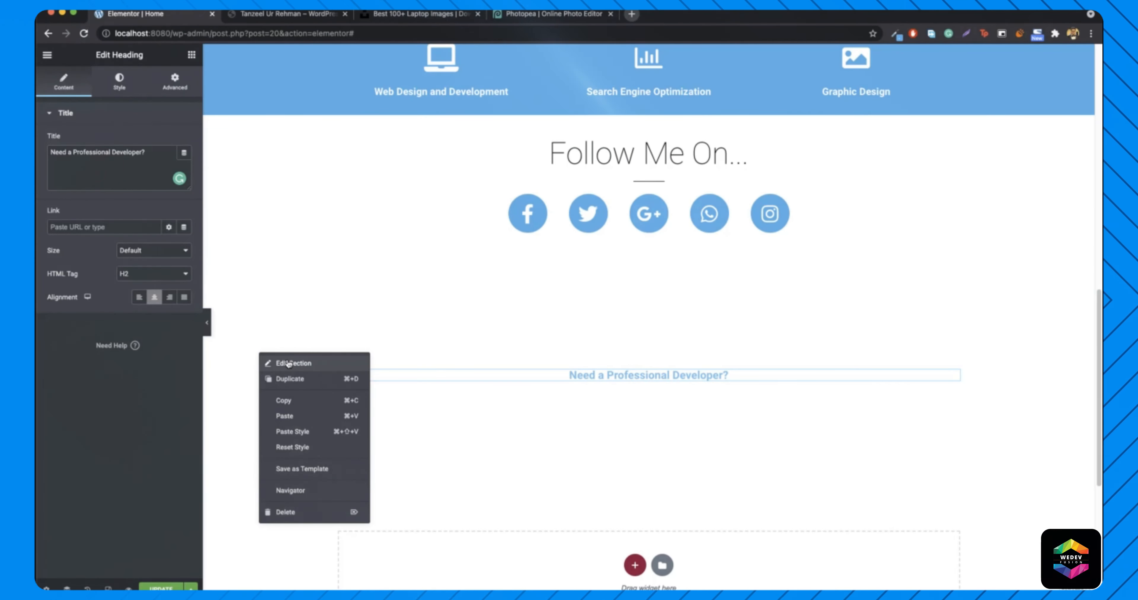
pyautogui.click(283, 364)
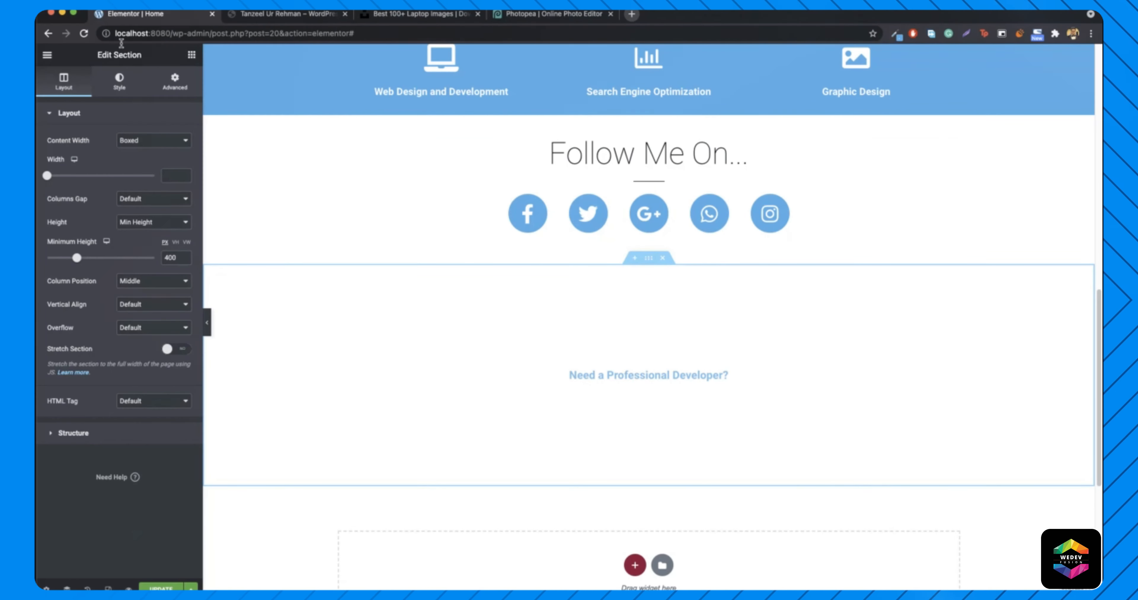
pyautogui.click(114, 91)
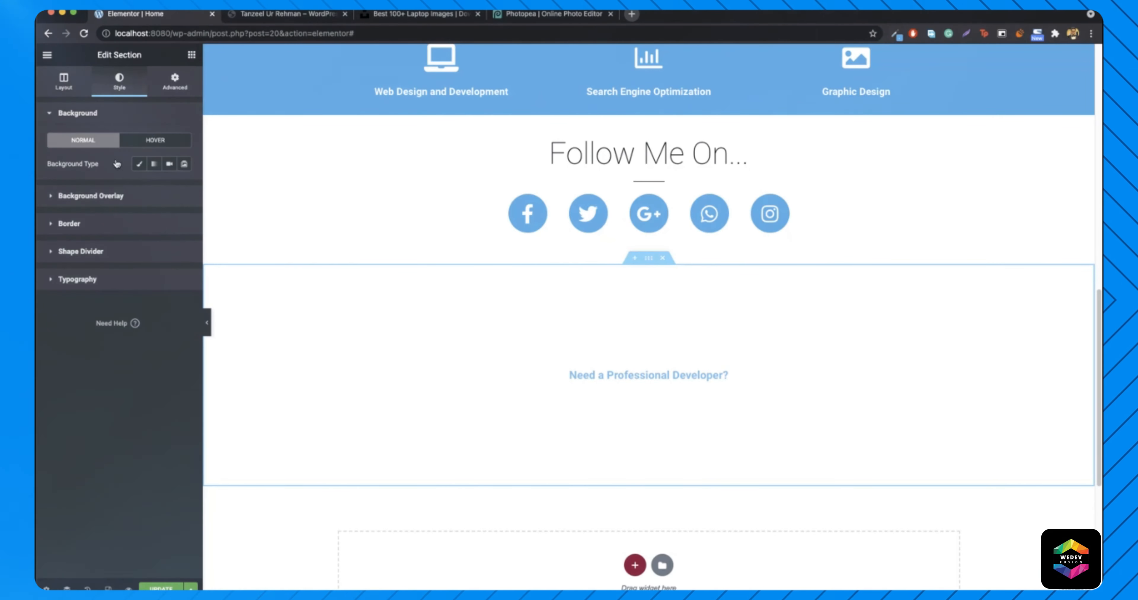
pyautogui.click(139, 168)
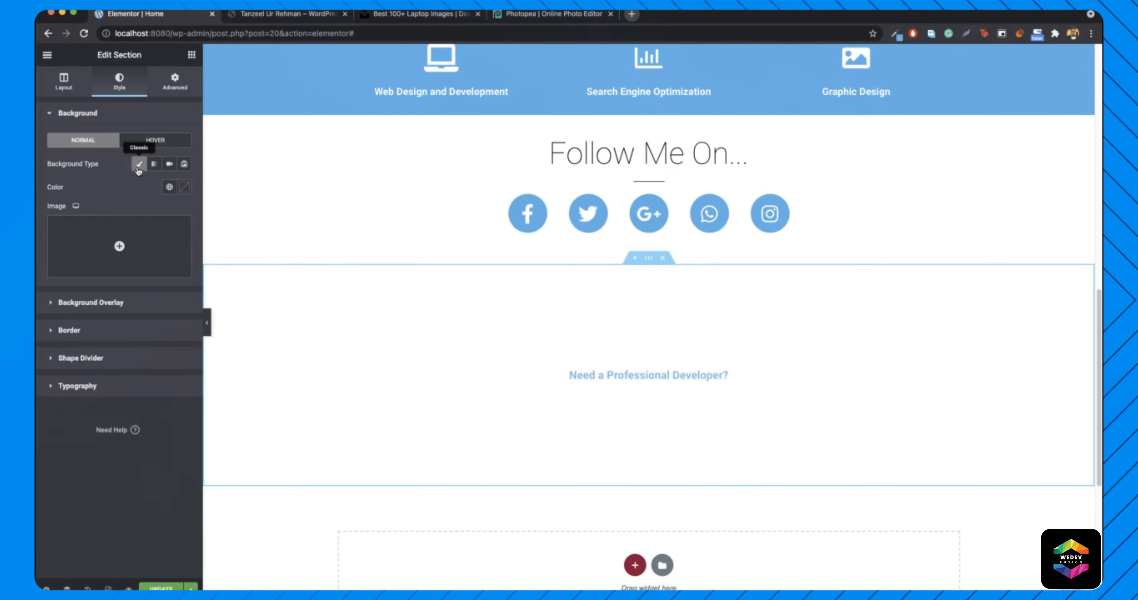
pyautogui.click(119, 245)
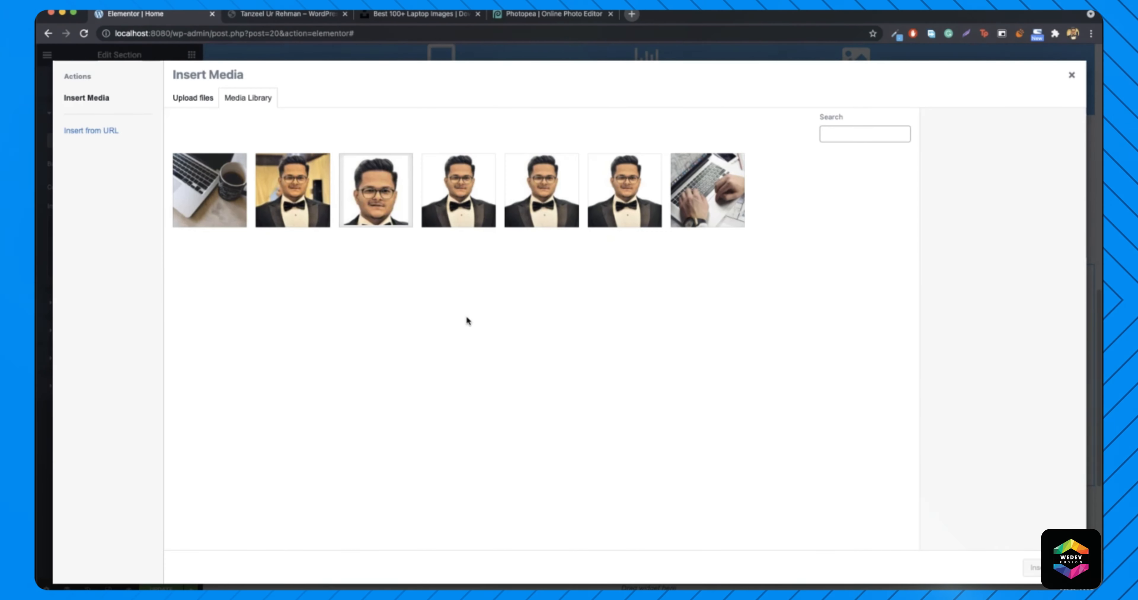
pyautogui.click(940, 591)
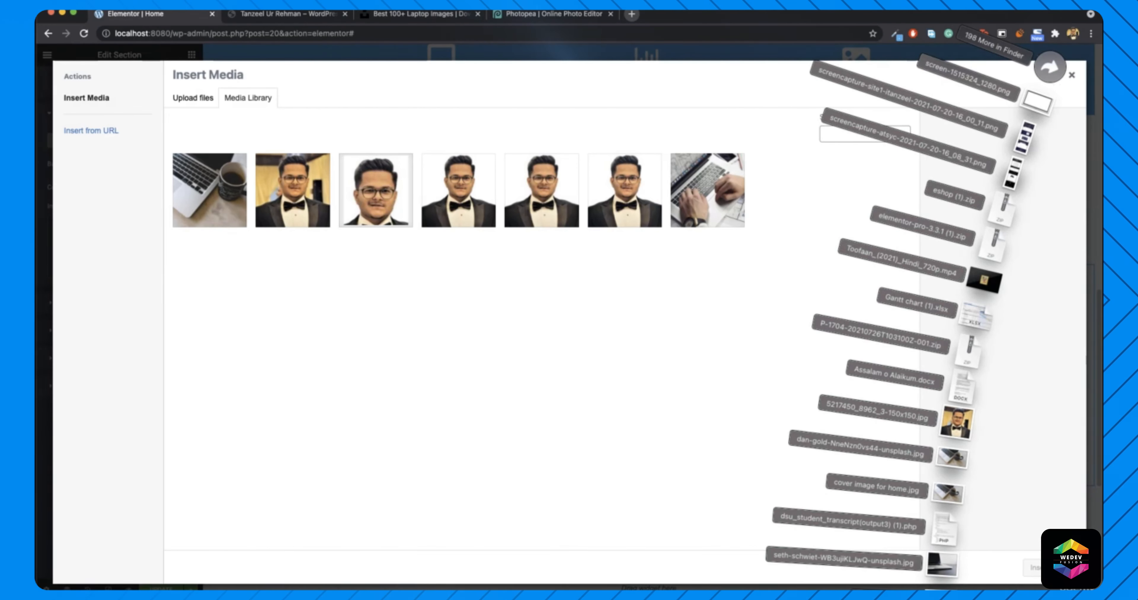
pyautogui.moveTo(941, 585); pyautogui.dragTo(530, 357)
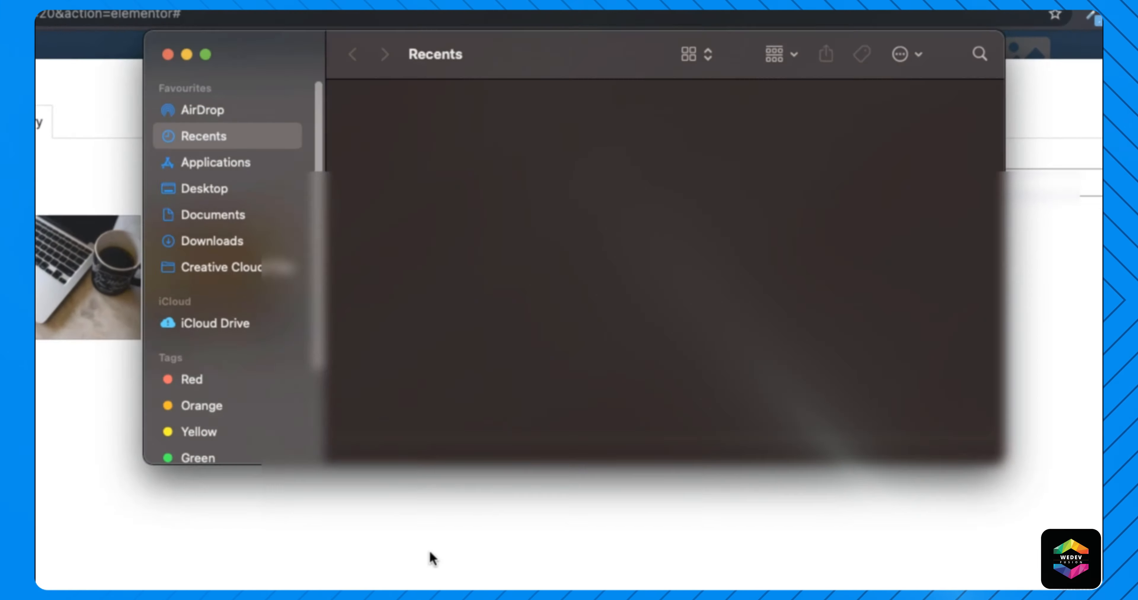
pyautogui.click(212, 241)
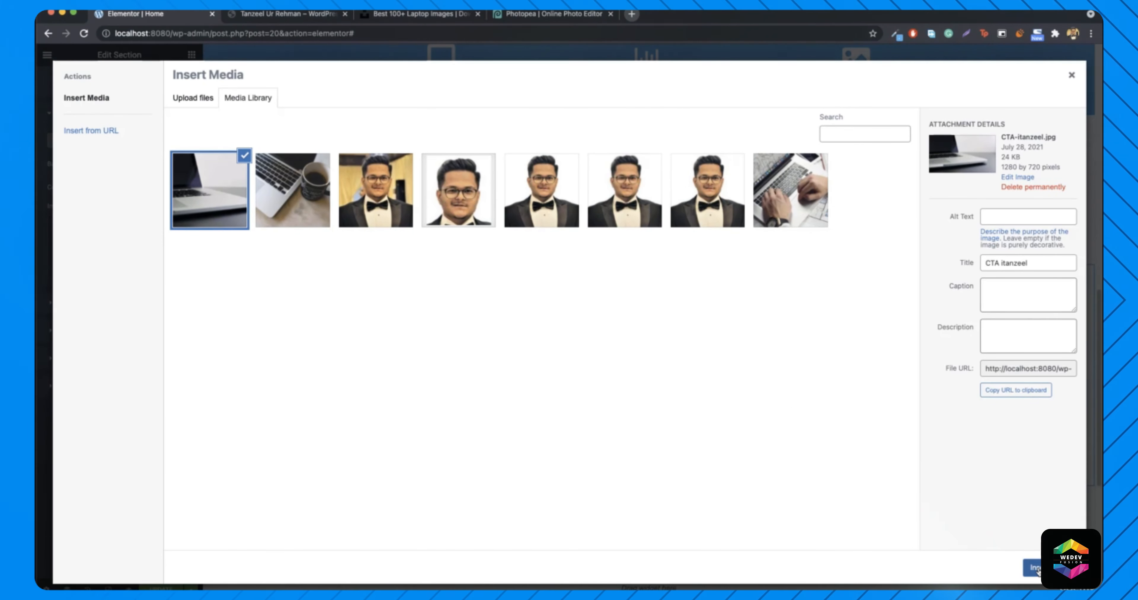
pyautogui.click(1034, 568)
# - Set the section background to No-repeat and Cover size
pyautogui.scroll(3, 471, 407)
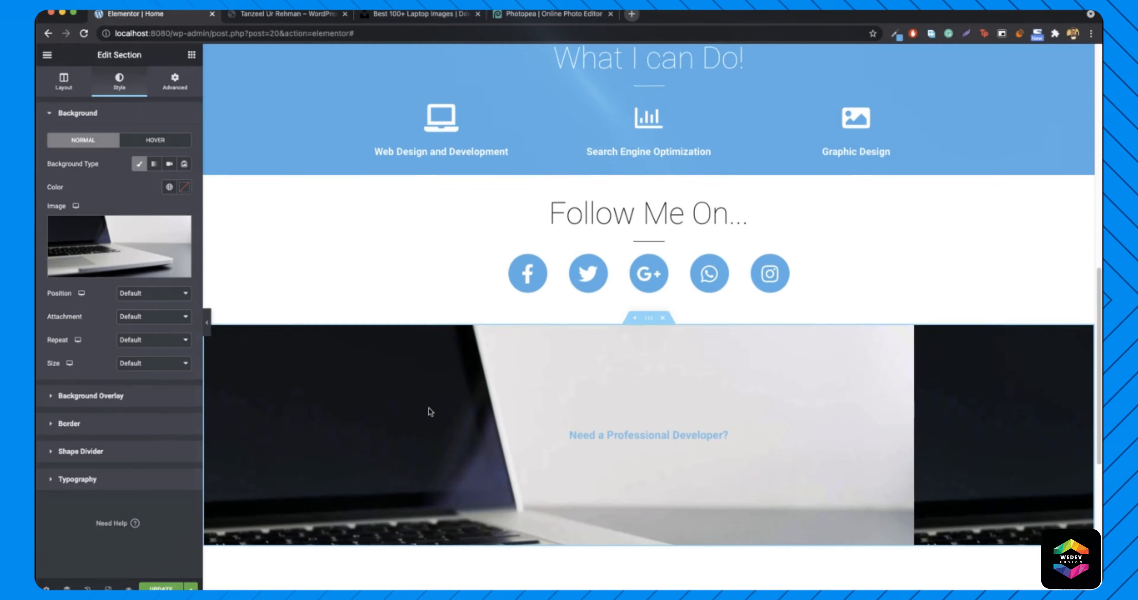
pyautogui.scroll(-4, 452, 399)
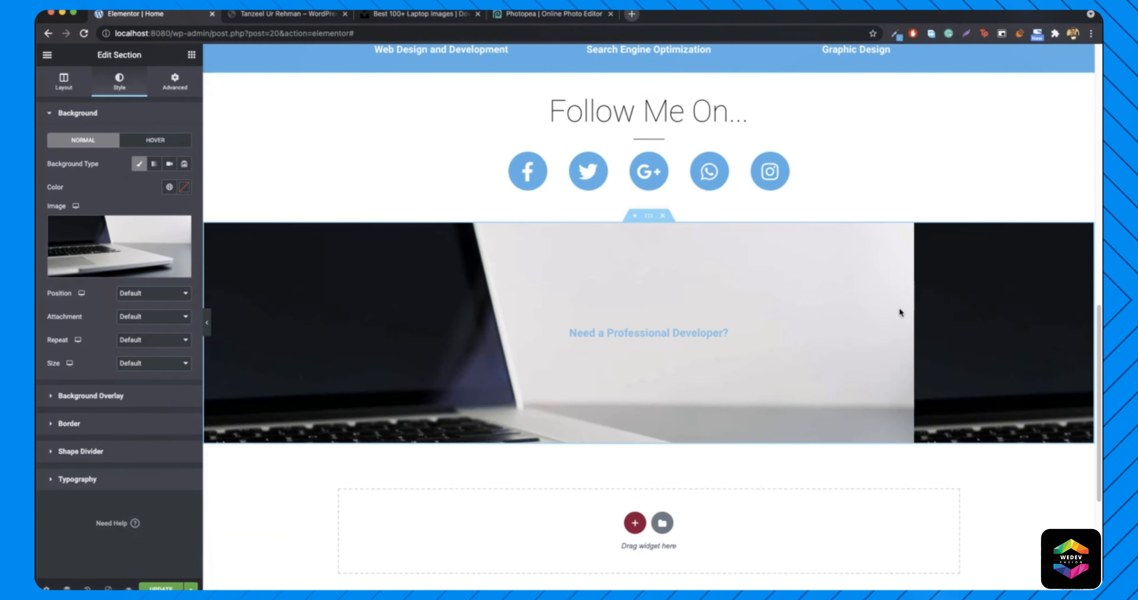
pyautogui.click(163, 343)
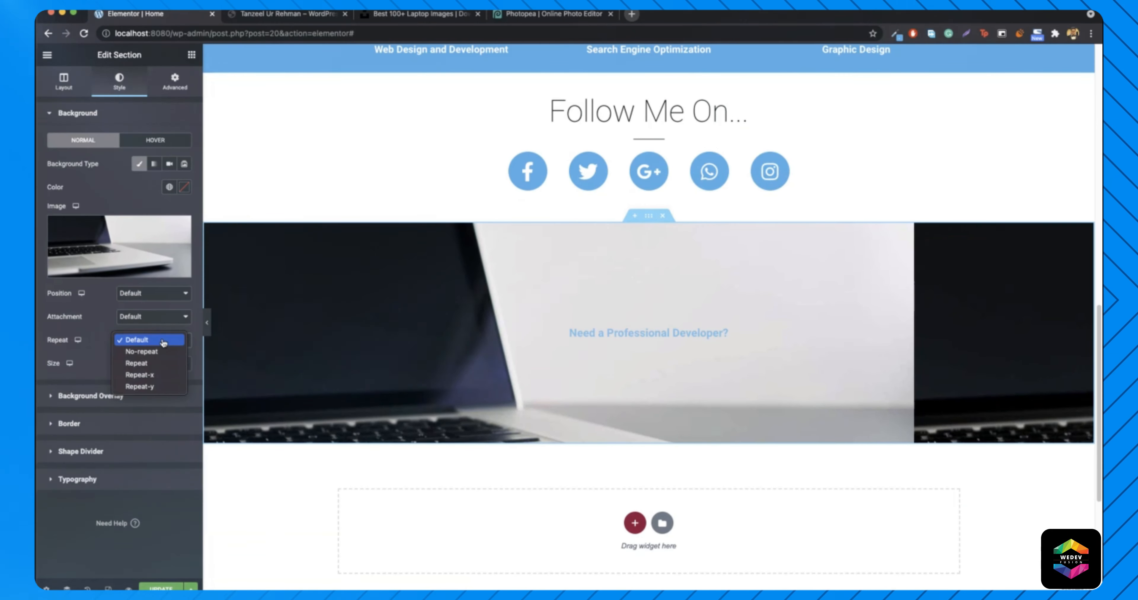
pyautogui.click(158, 352)
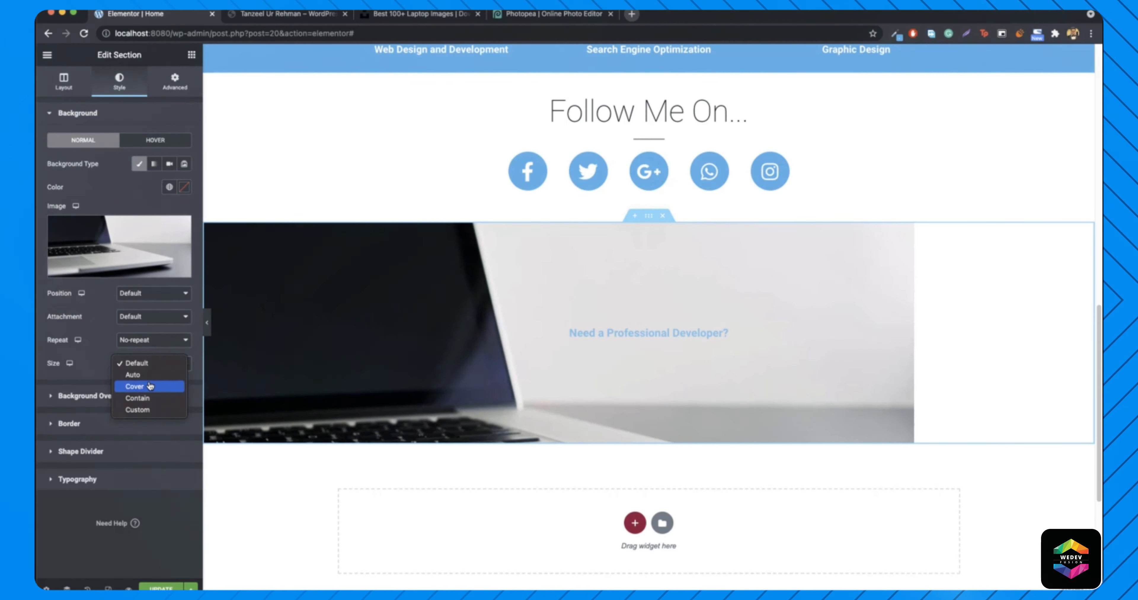
pyautogui.click(145, 387)
pyautogui.scroll(-5, 445, 348)
pyautogui.scroll(5, 445, 349)
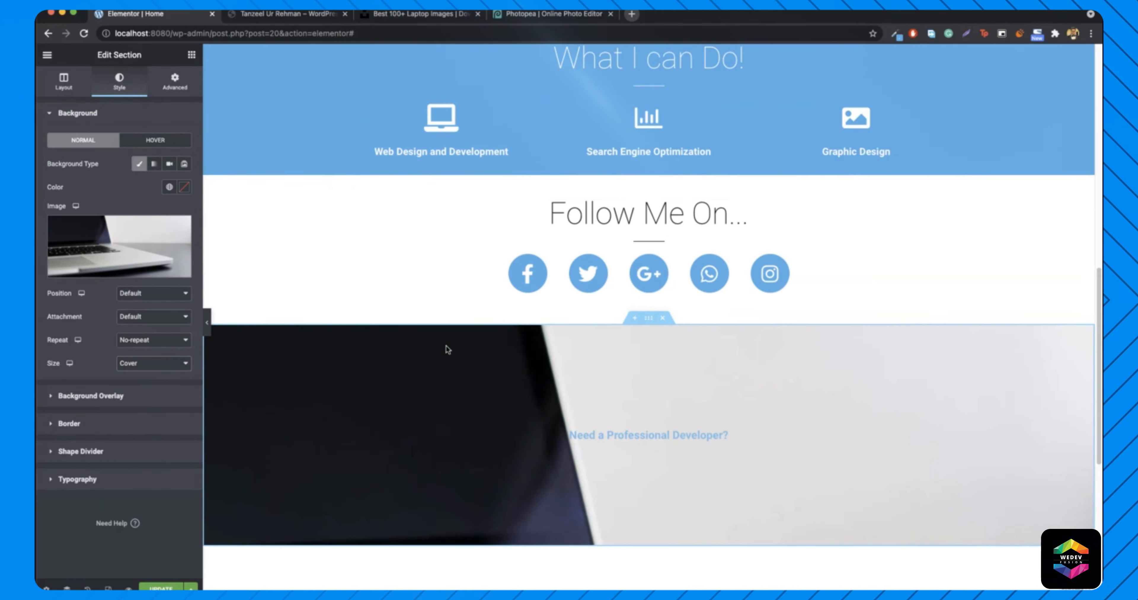
# - Compare with the live site, then set the background attachment to Fixed
pyautogui.hotkey('ctrl', 'Tab')
pyautogui.scroll(-1, 355, 335)
pyautogui.scroll(-3, 355, 336)
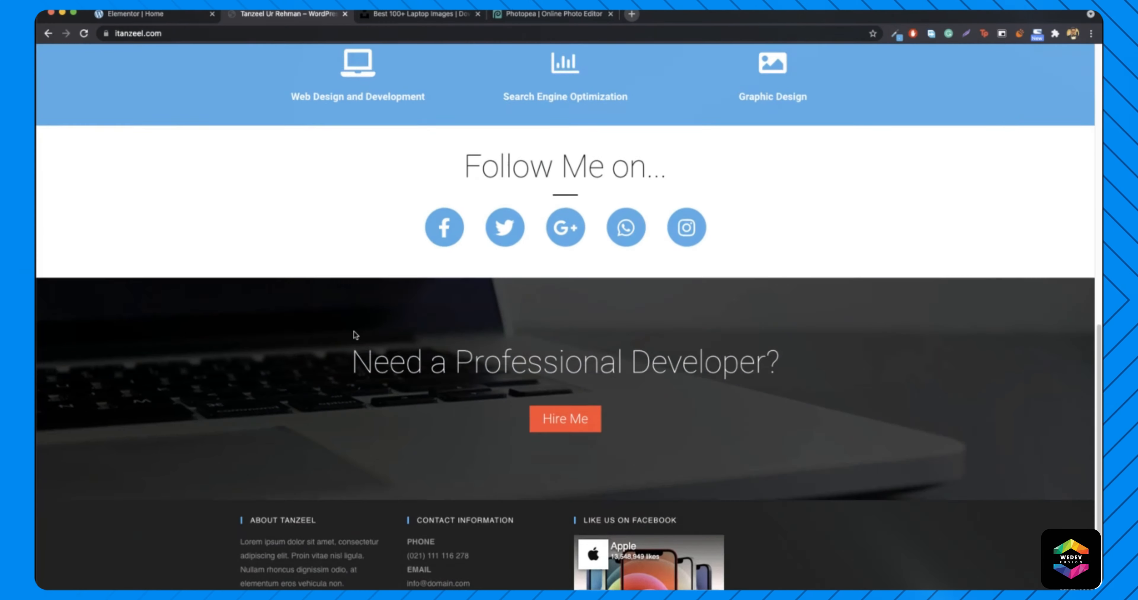
pyautogui.scroll(5, 355, 335)
pyautogui.scroll(-3, 356, 335)
pyautogui.scroll(3, 356, 335)
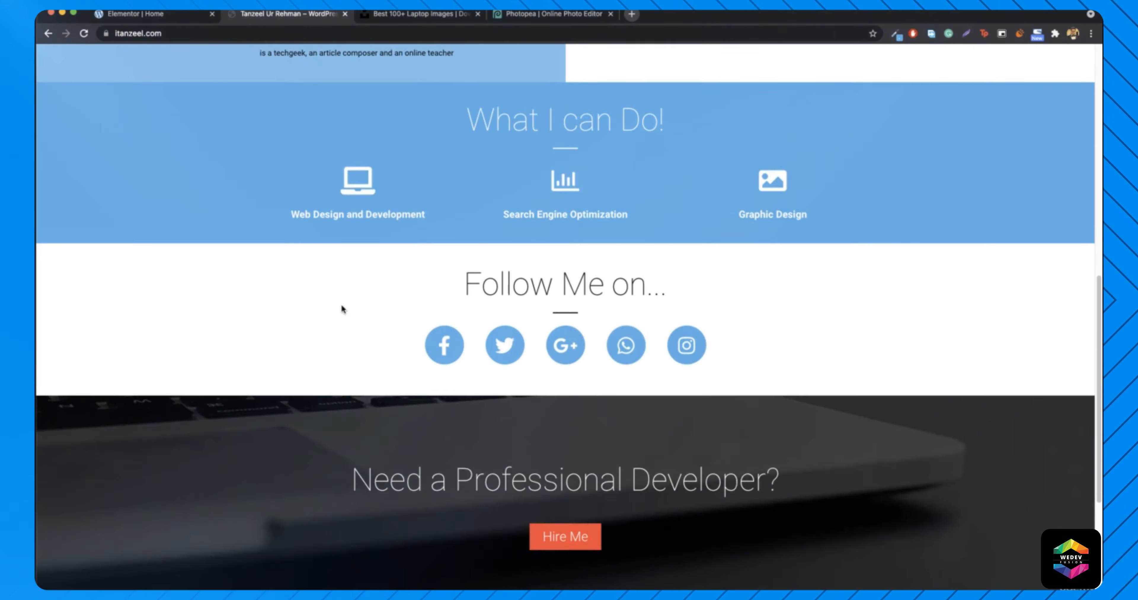
pyautogui.hotkey('ctrl', 'shift', 'Tab')
pyautogui.click(146, 317)
pyautogui.click(147, 339)
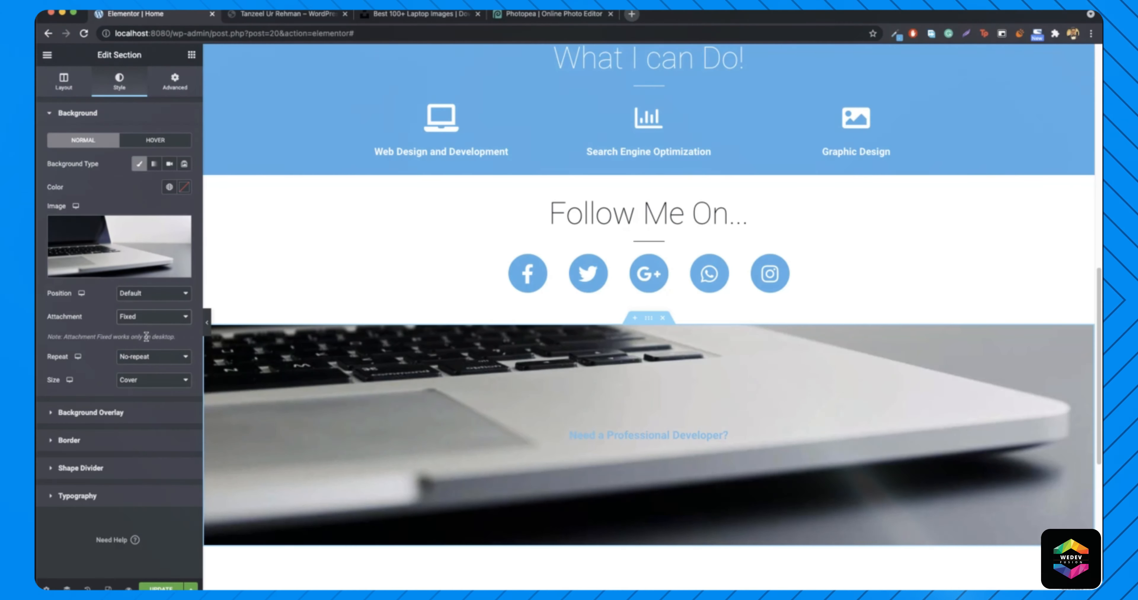
# - Preview the fixed parallax background without the editing panel, then restore the panel
pyautogui.scroll(2, 375, 340)
pyautogui.scroll(-3, 375, 340)
pyautogui.scroll(-2, 375, 340)
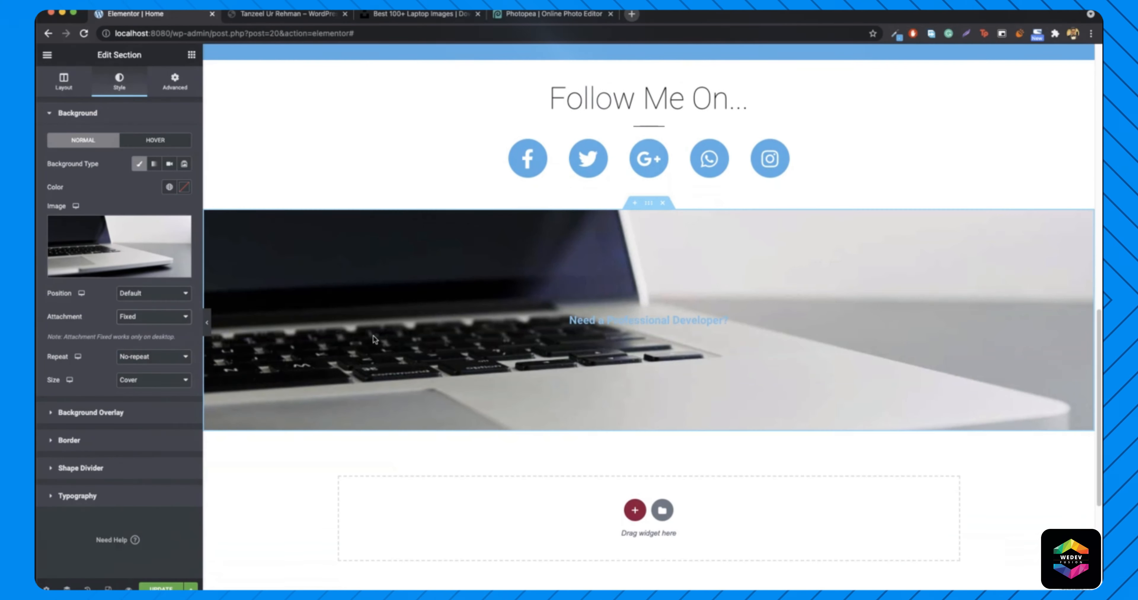
pyautogui.click(209, 332)
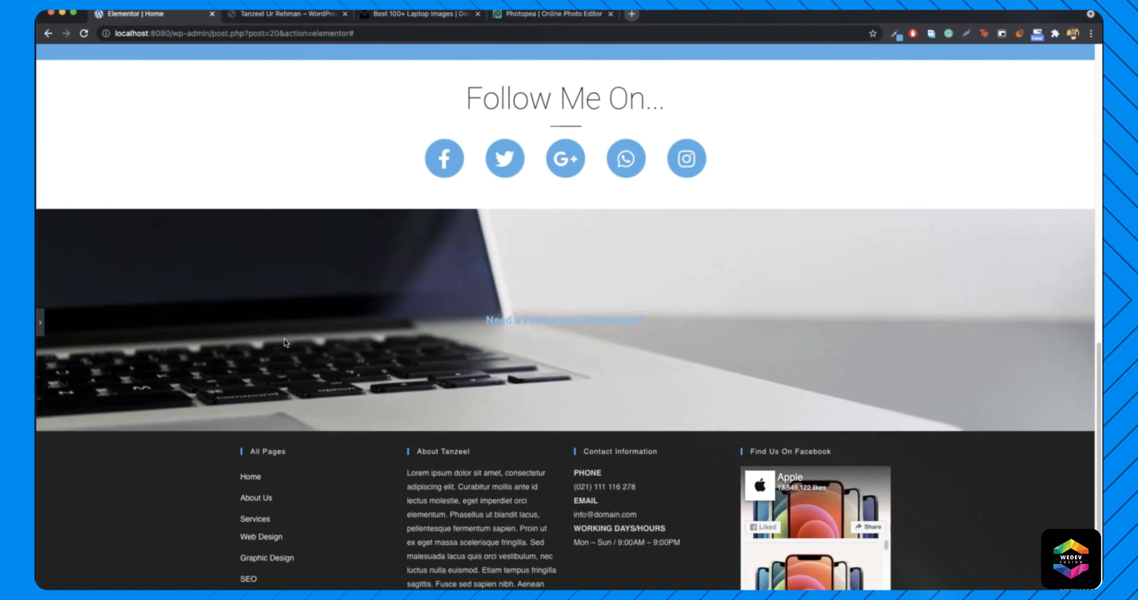
pyautogui.scroll(3, 265, 340)
pyautogui.scroll(2, 285, 342)
pyautogui.scroll(-2, 285, 342)
pyautogui.scroll(-5, 283, 338)
pyautogui.scroll(8, 318, 313)
pyautogui.scroll(-5, 333, 309)
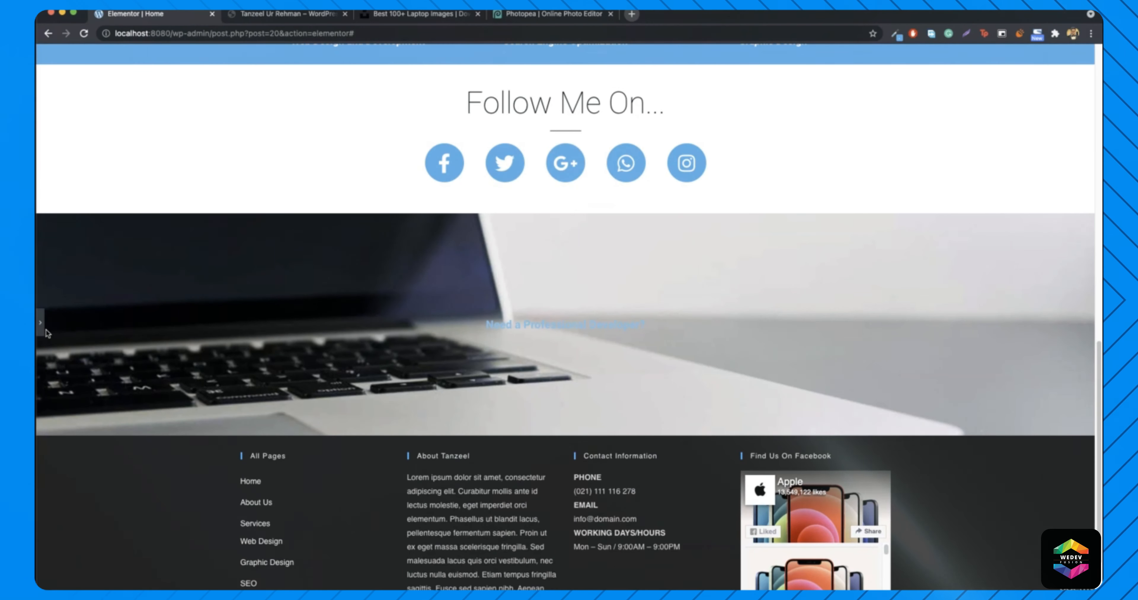
pyautogui.click(40, 323)
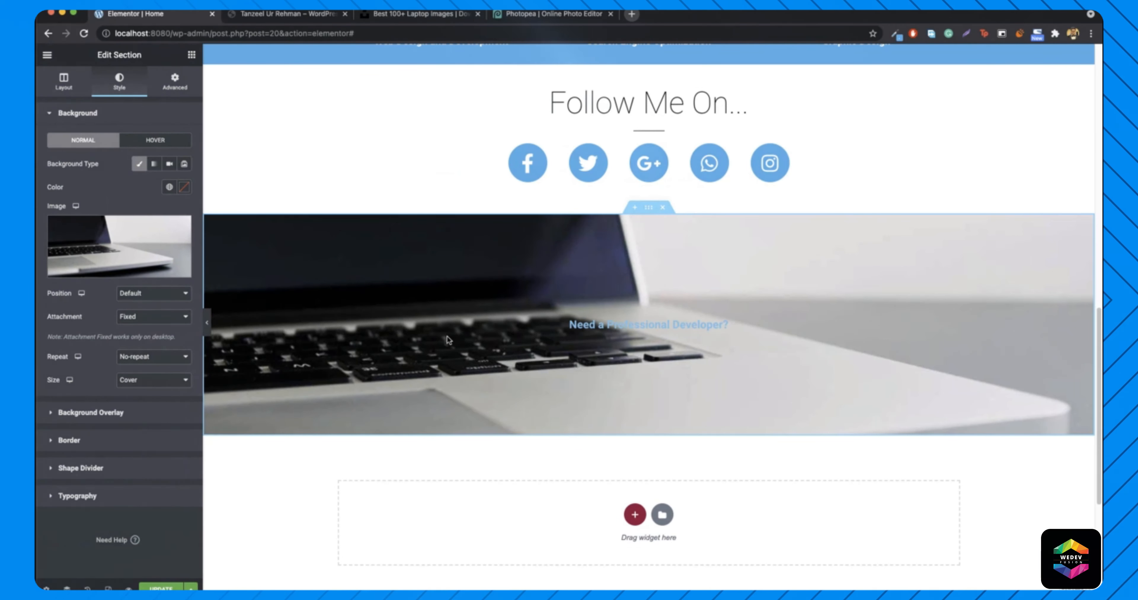
# - Add a classic black #000000 overlay at 0.66 opacity over the laptop photo
pyautogui.click(90, 412)
pyautogui.click(168, 192)
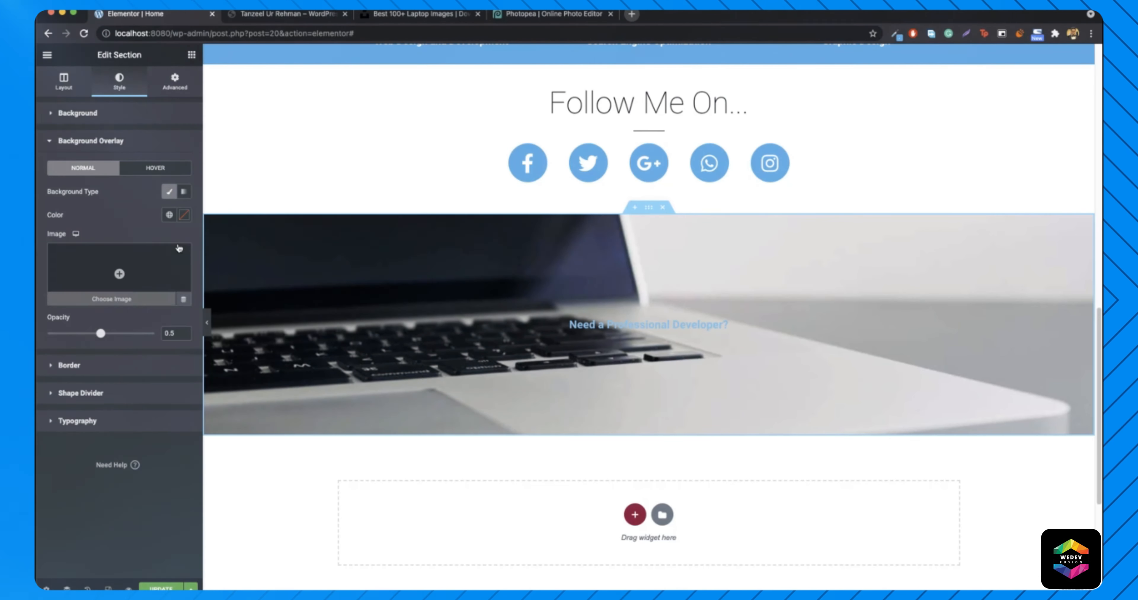
pyautogui.click(184, 220)
pyautogui.click(57, 348)
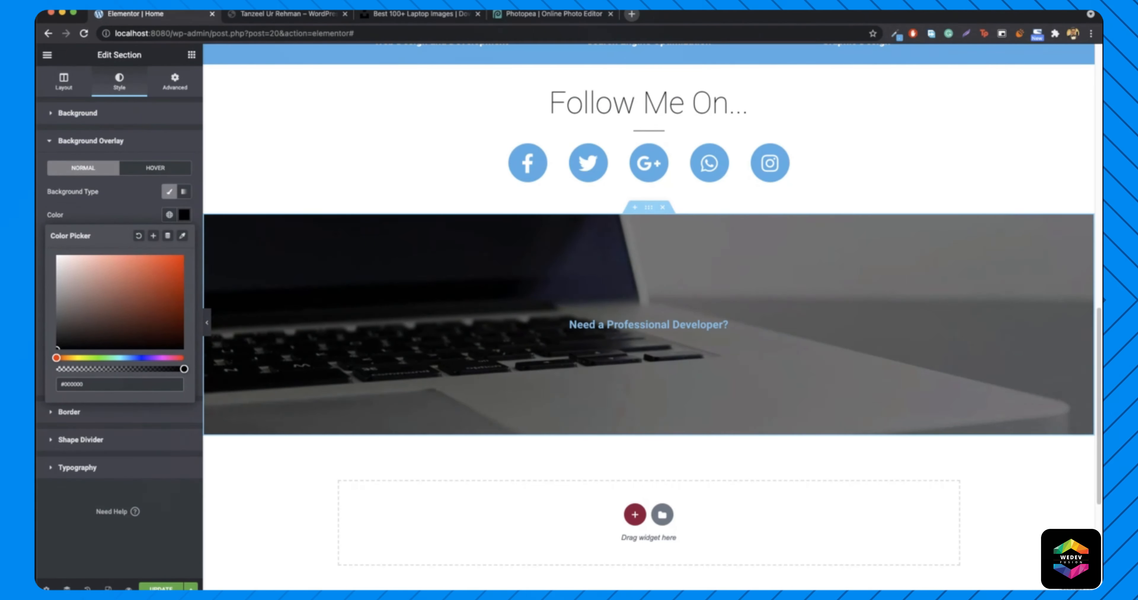
pyautogui.click(180, 219)
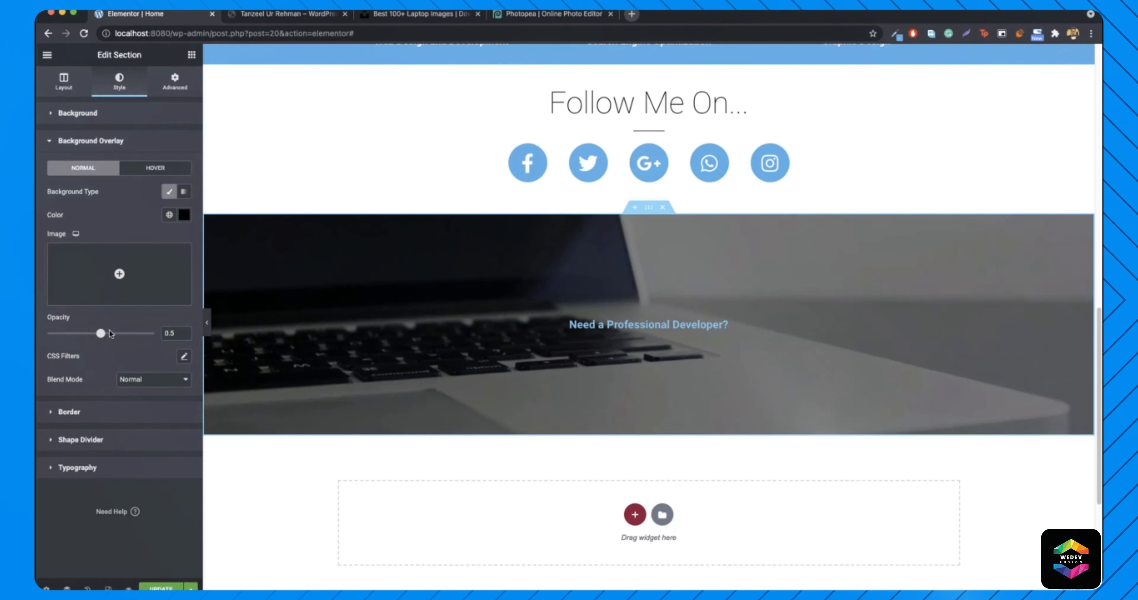
pyautogui.moveTo(101, 334); pyautogui.dragTo(119, 337)
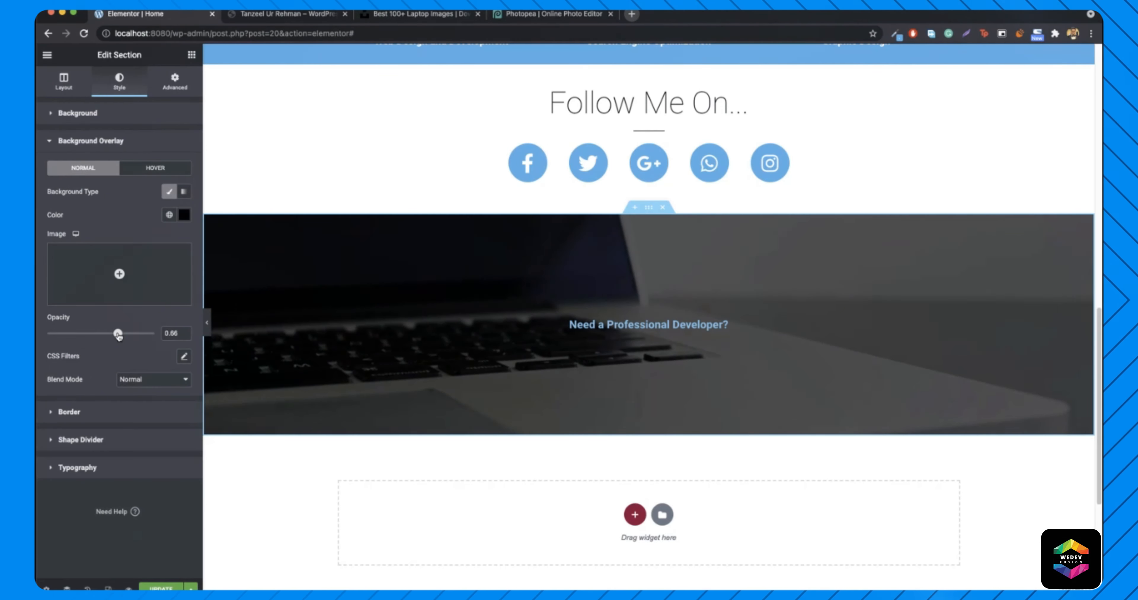
pyautogui.scroll(6, 436, 322)
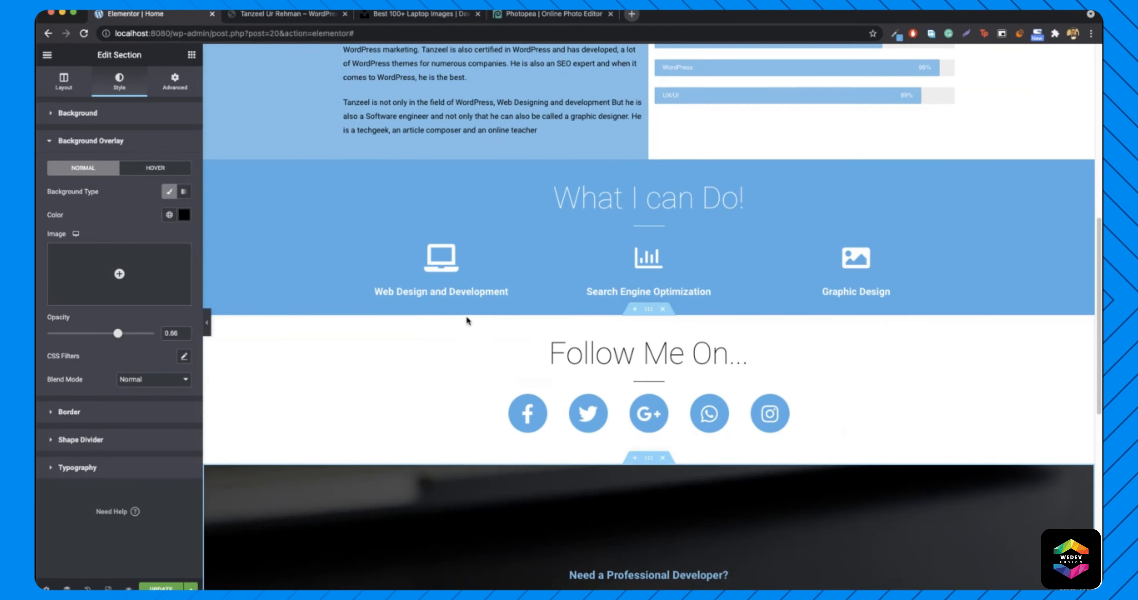
pyautogui.scroll(-3, 468, 320)
pyautogui.rightClick(567, 434)
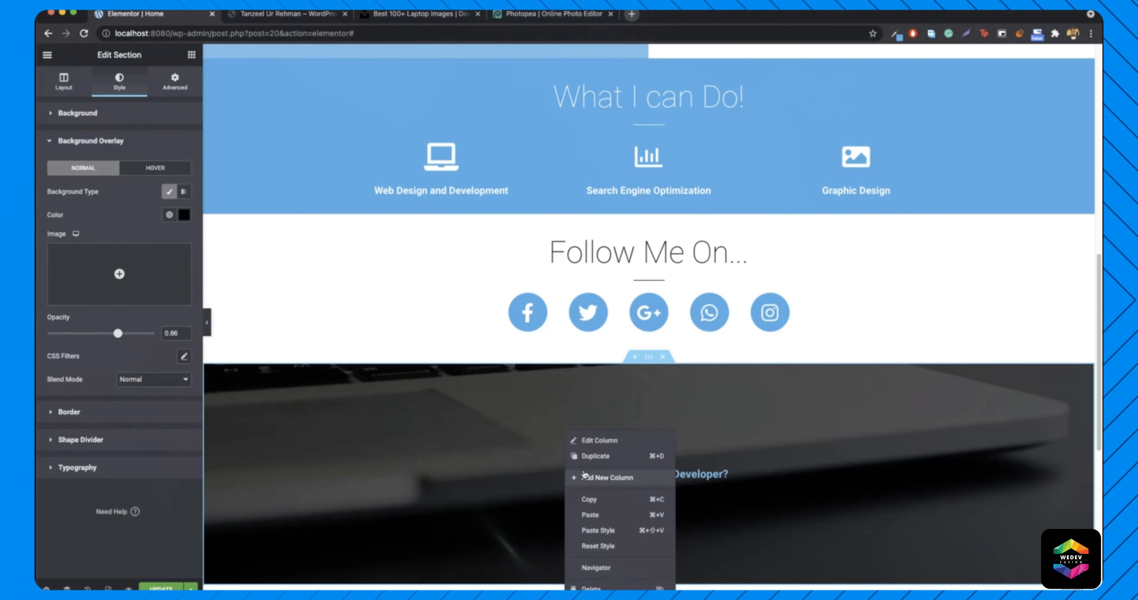
# - Open the heading's style settings, keeping its text colour white
pyautogui.click(634, 439)
pyautogui.rightClick(567, 473)
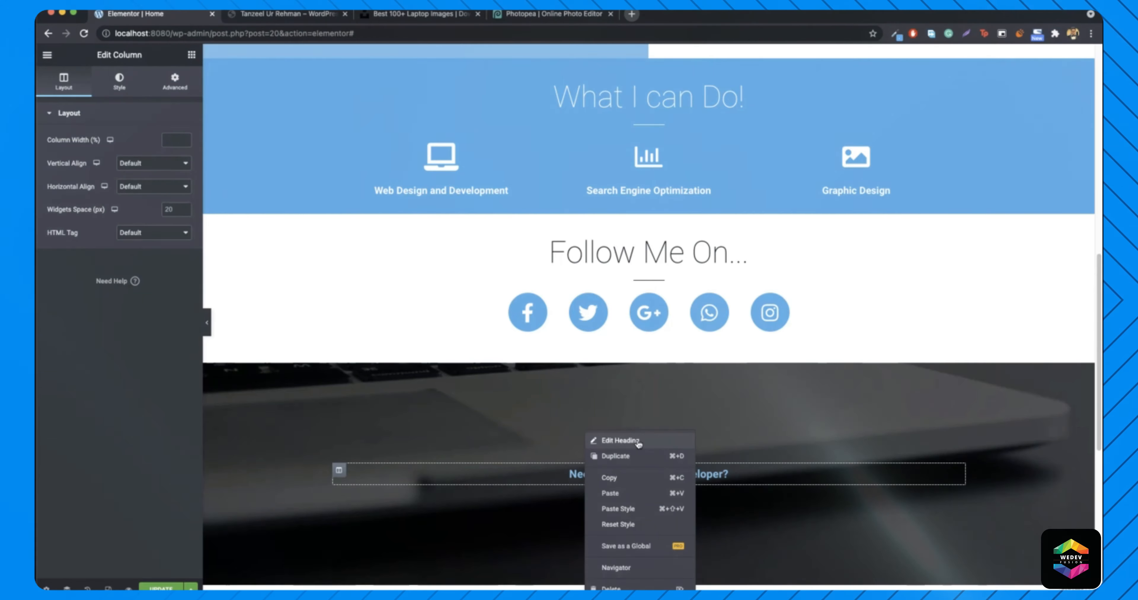
pyautogui.click(635, 440)
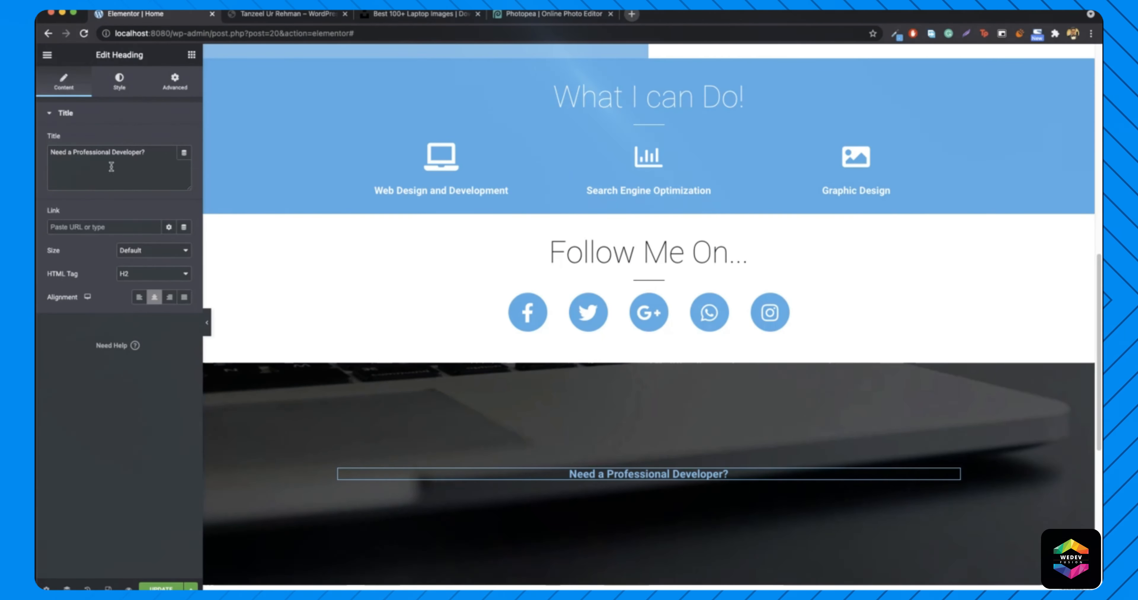
pyautogui.click(120, 82)
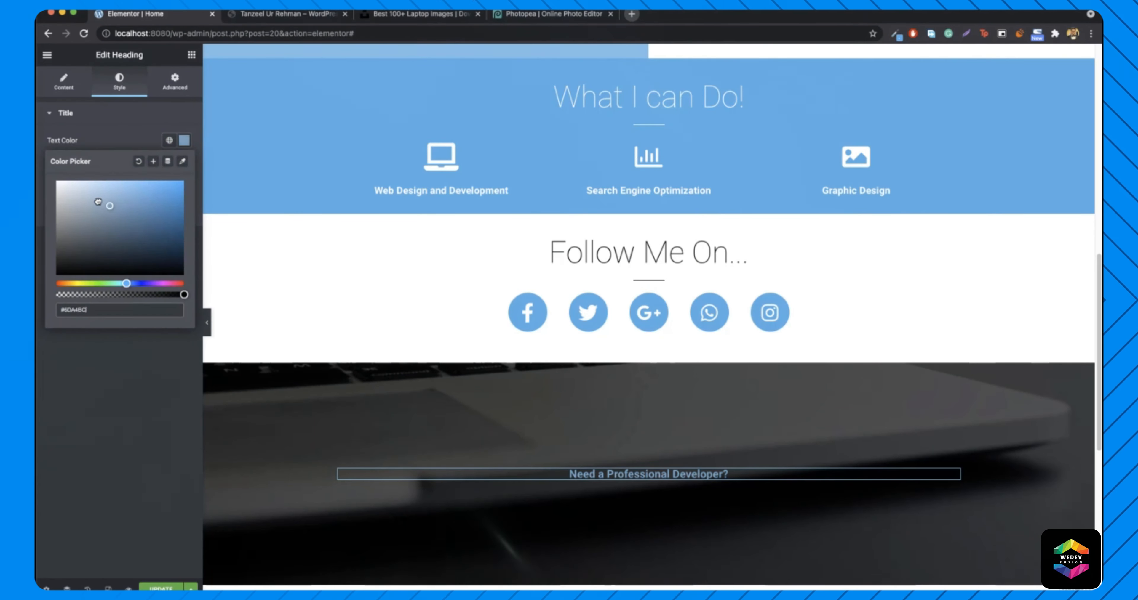
pyautogui.click(184, 141)
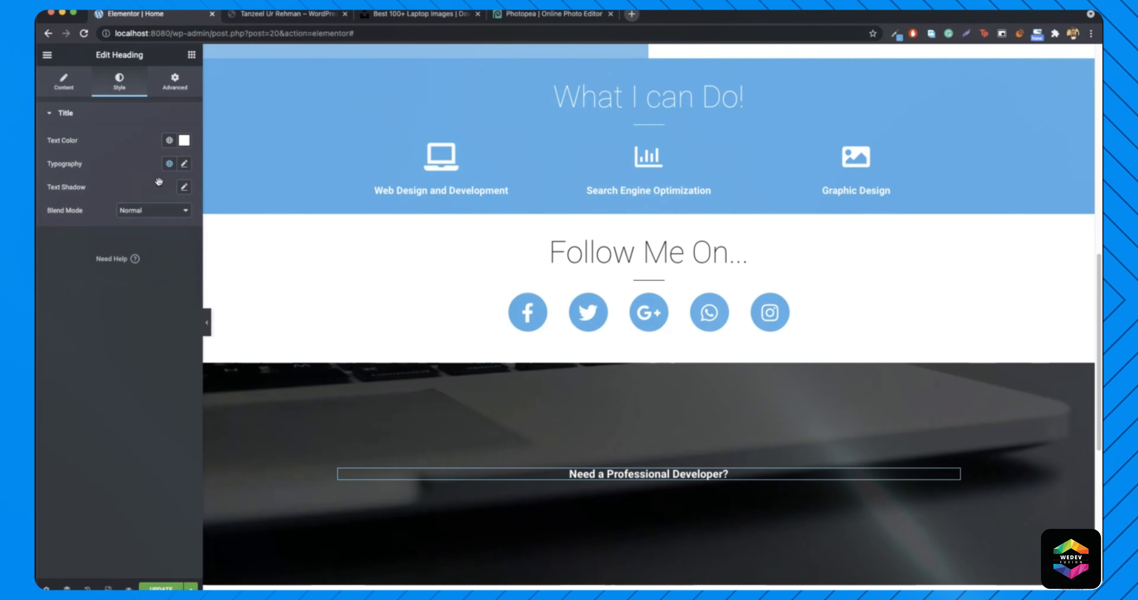
# - Set the heading typography to size 57 and weight 200, then compare with the reference site
pyautogui.click(184, 165)
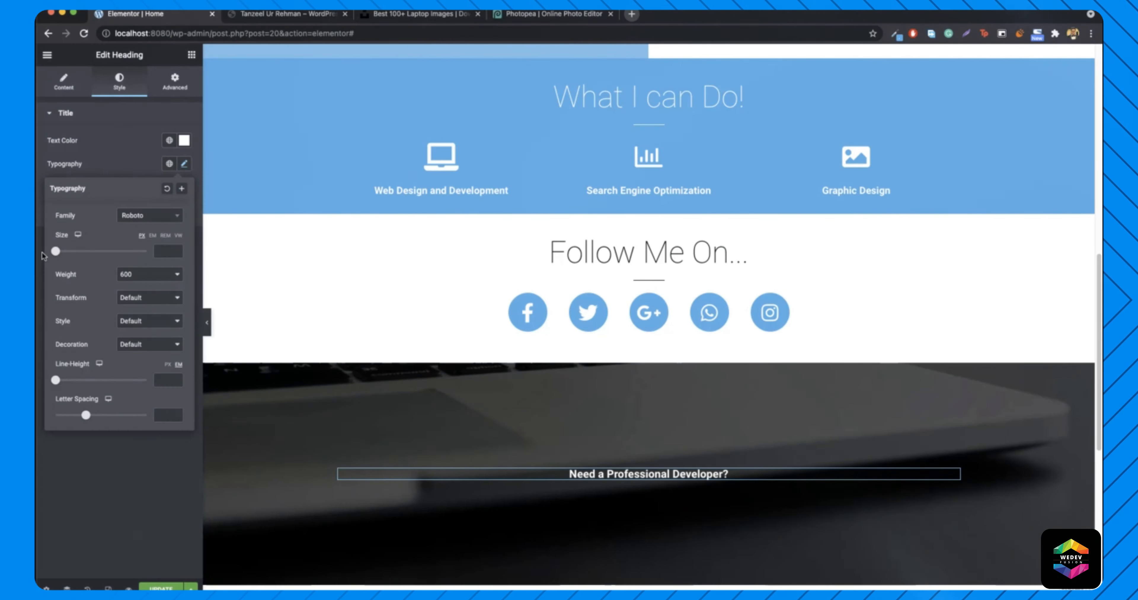
pyautogui.moveTo(55, 252); pyautogui.dragTo(81, 253)
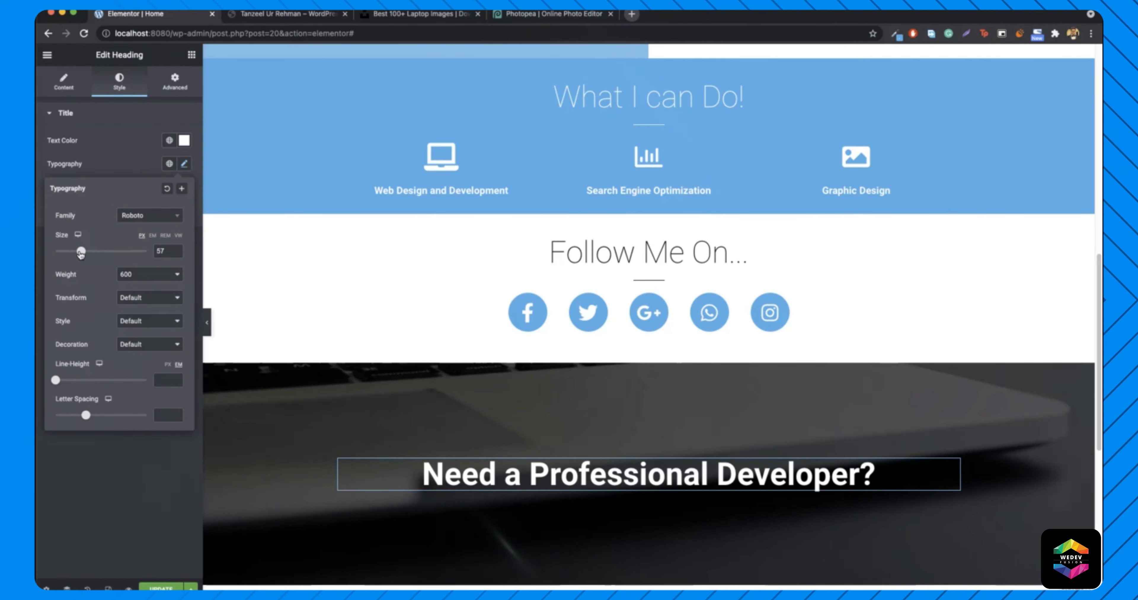
pyautogui.click(153, 275)
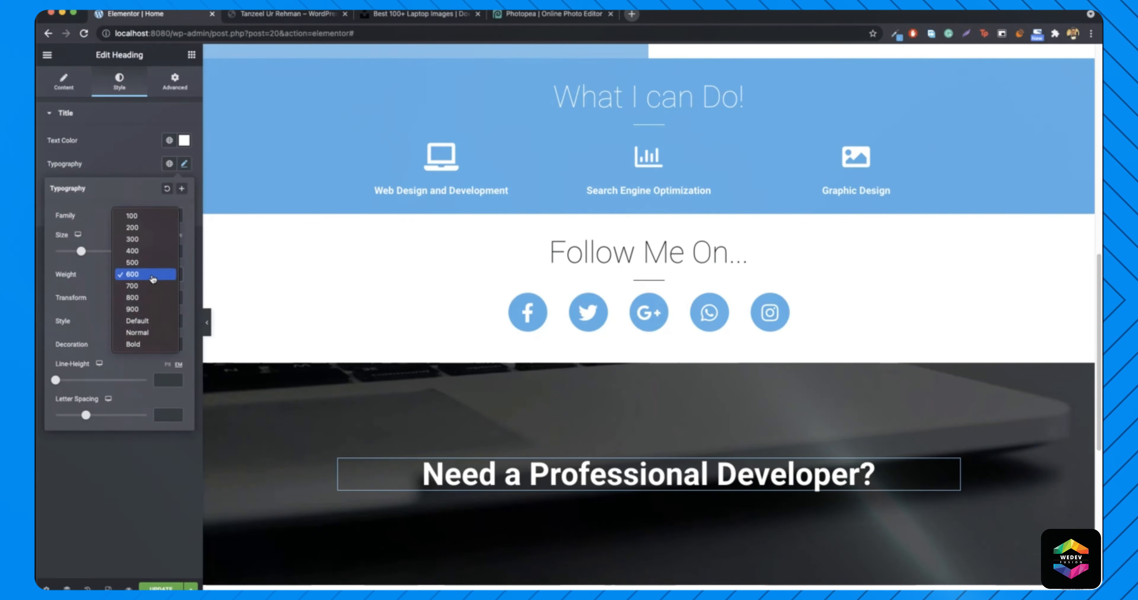
pyautogui.click(144, 227)
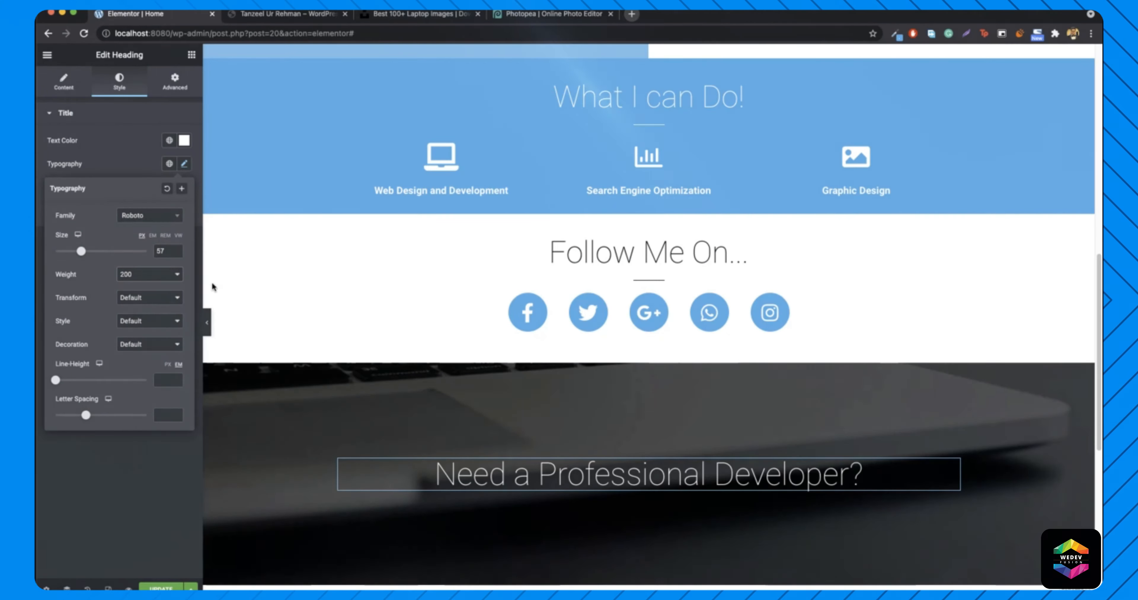
pyautogui.click(309, 13)
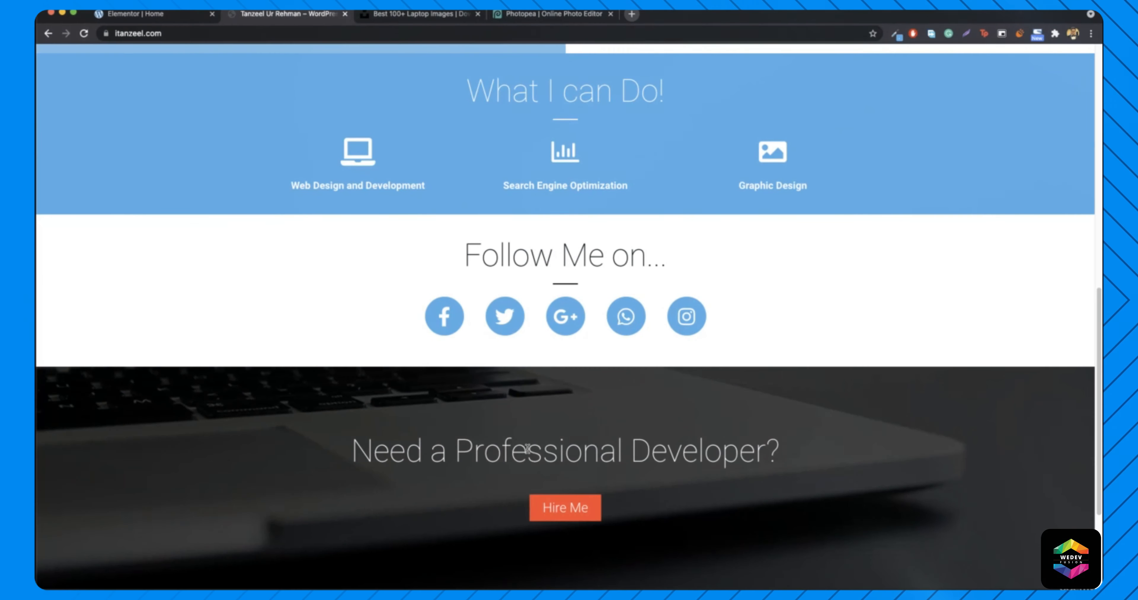
pyautogui.click(155, 13)
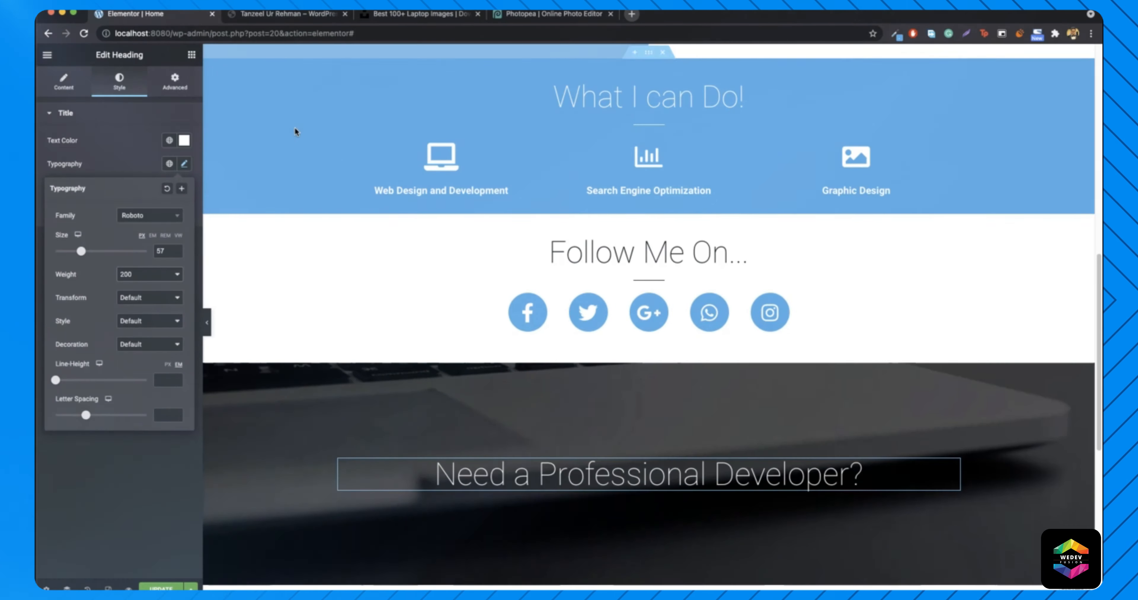
pyautogui.scroll(-1, 450, 307)
pyautogui.scroll(-1, 450, 307)
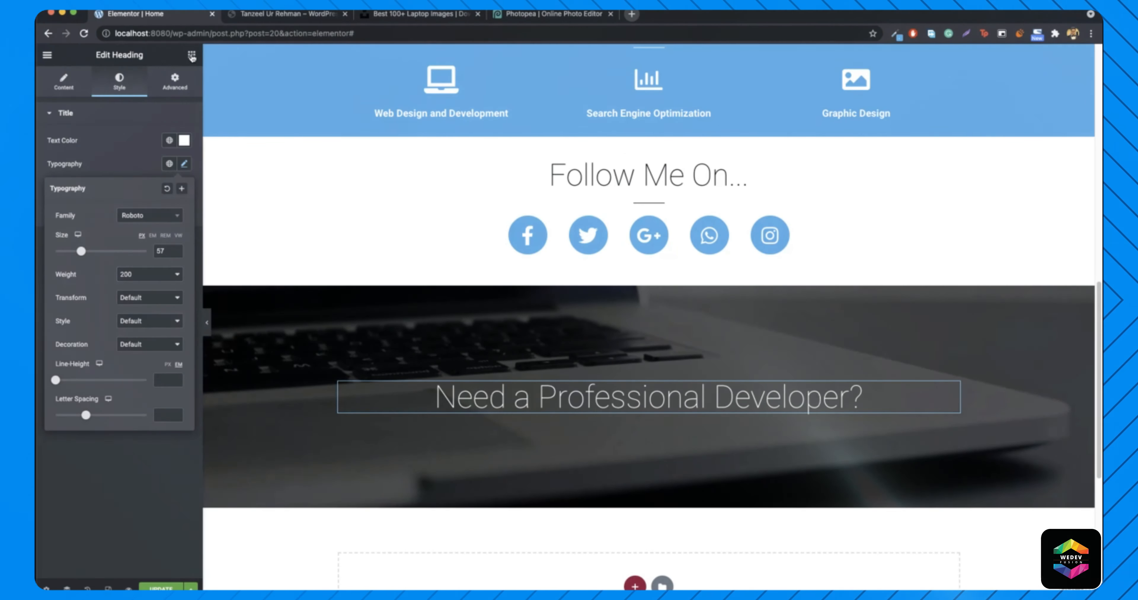
# - Add a 'Hire Me' button under the heading and check it against the reference site
pyautogui.click(191, 54)
pyautogui.moveTo(160, 267); pyautogui.dragTo(612, 421)
pyautogui.moveTo(177, 264); pyautogui.dragTo(661, 422)
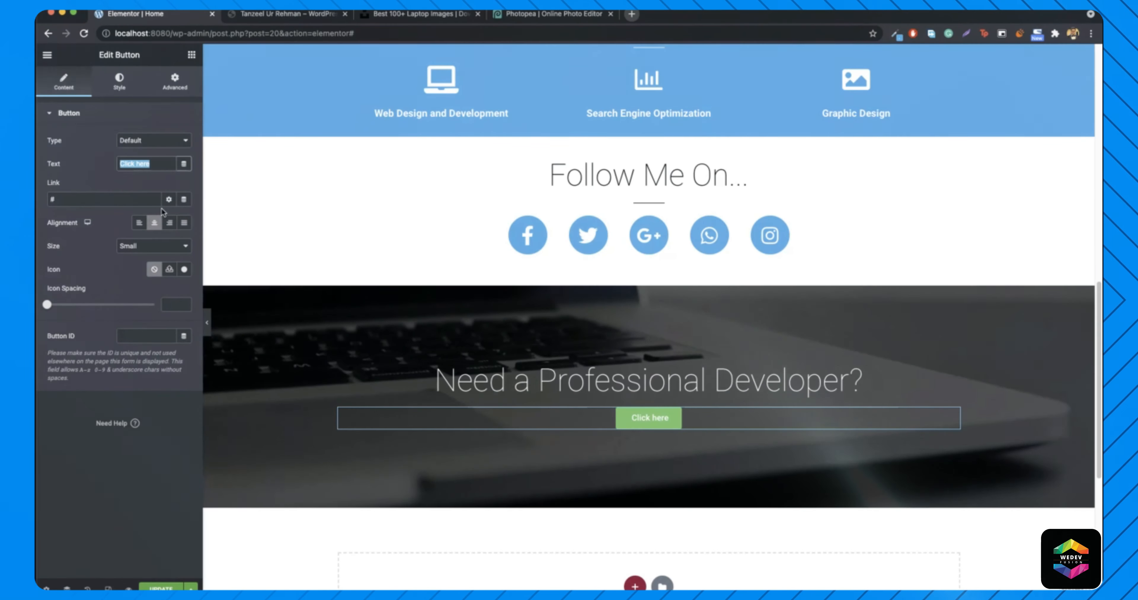
pyautogui.write('Hir')
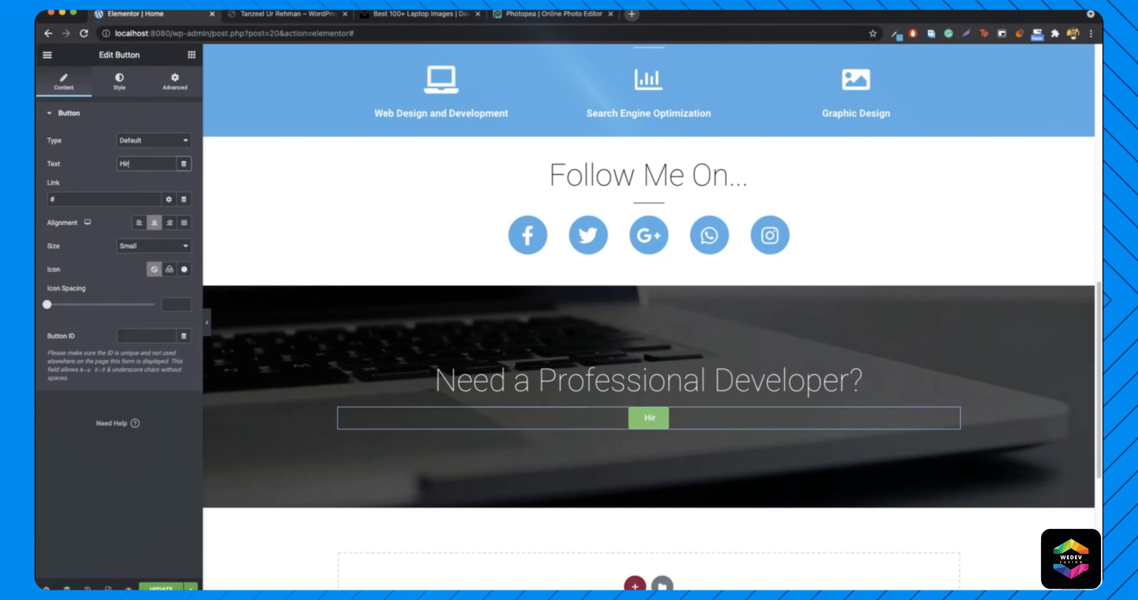
pyautogui.write('e Me')
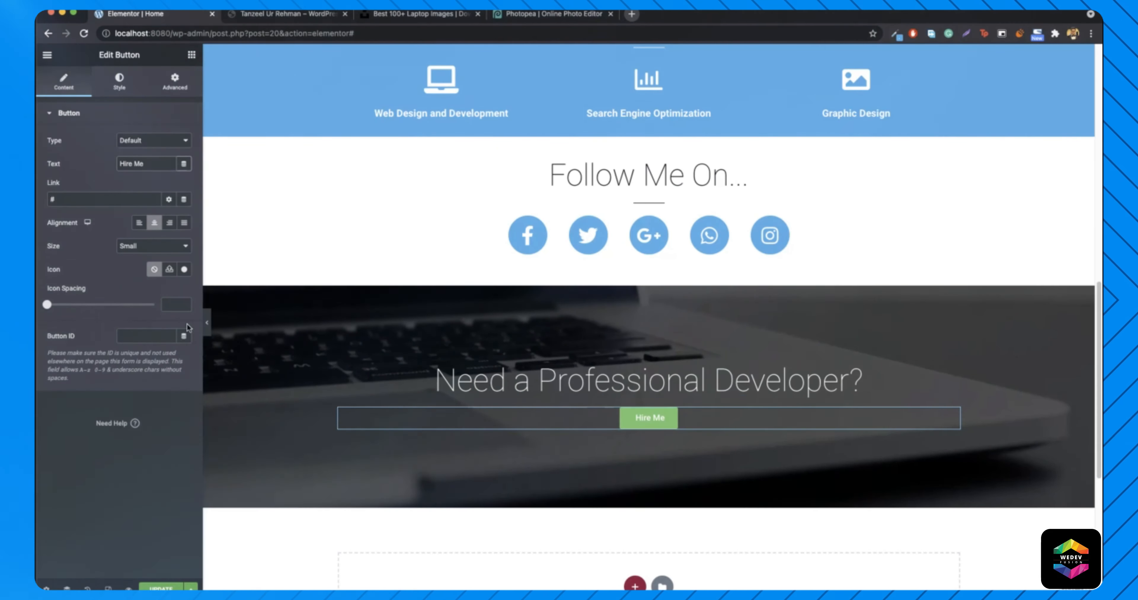
pyautogui.moveTo(47, 308); pyautogui.dragTo(82, 308)
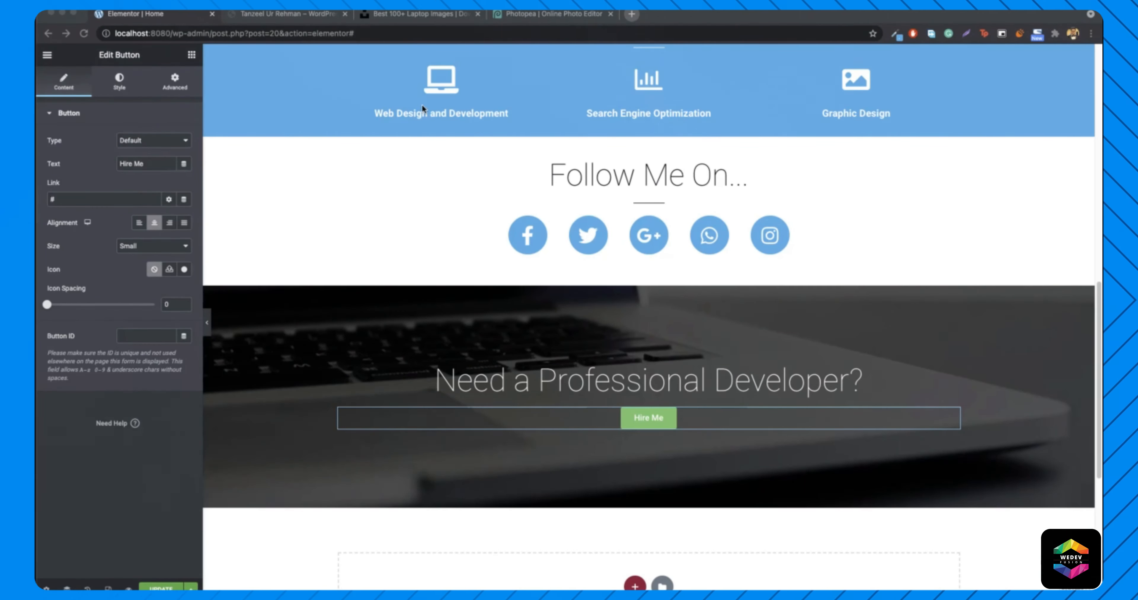
pyautogui.click(289, 15)
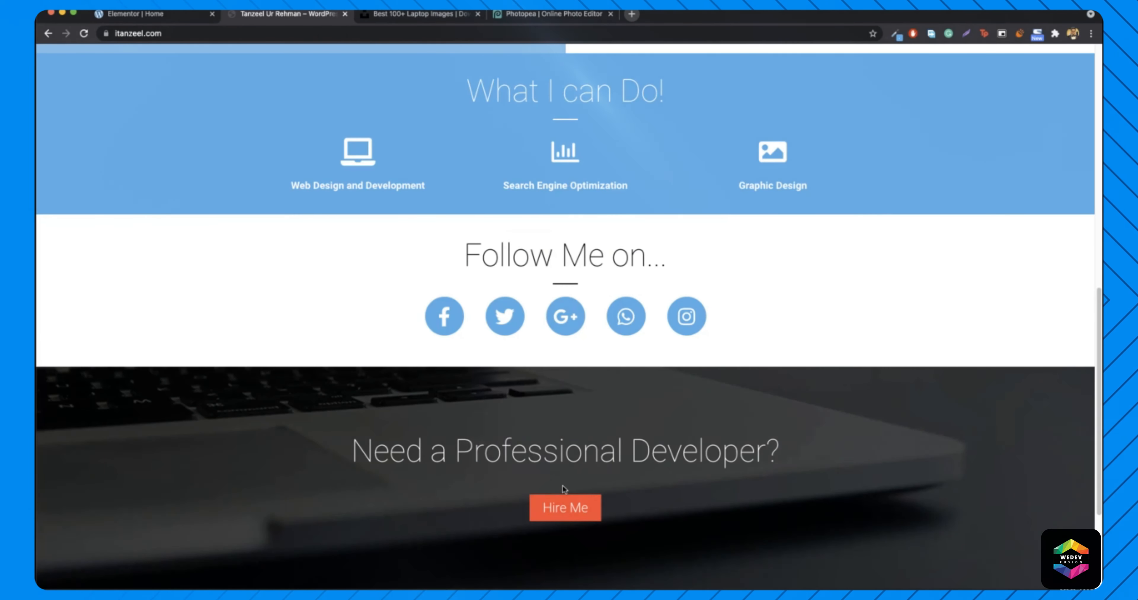
pyautogui.click(141, 14)
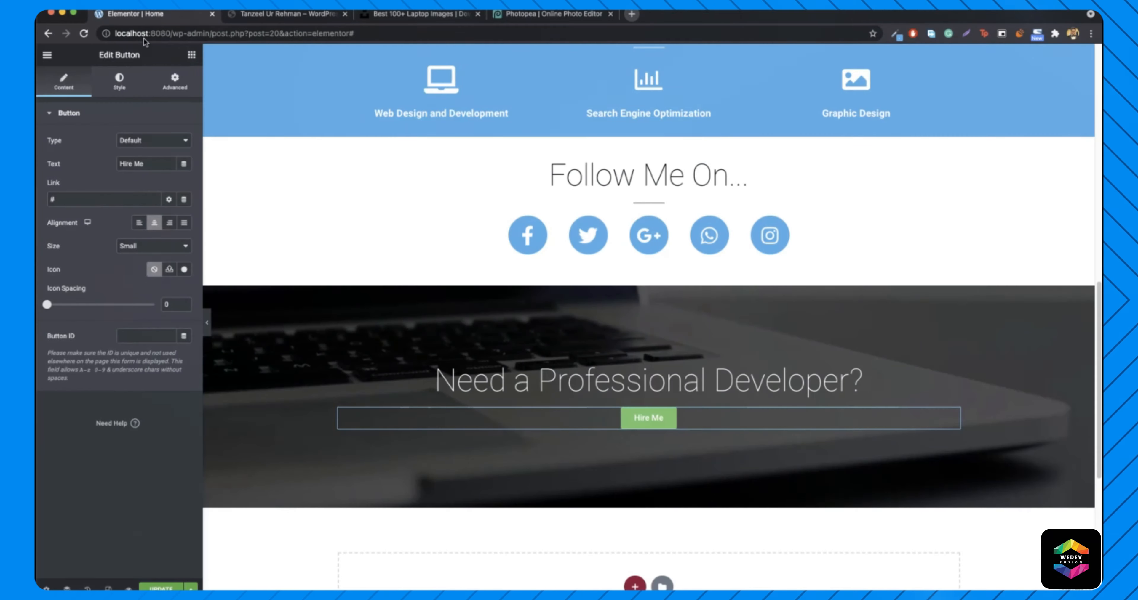
# - Insert a 10 px spacer between the heading and the button, then compare with the reference
pyautogui.click(191, 55)
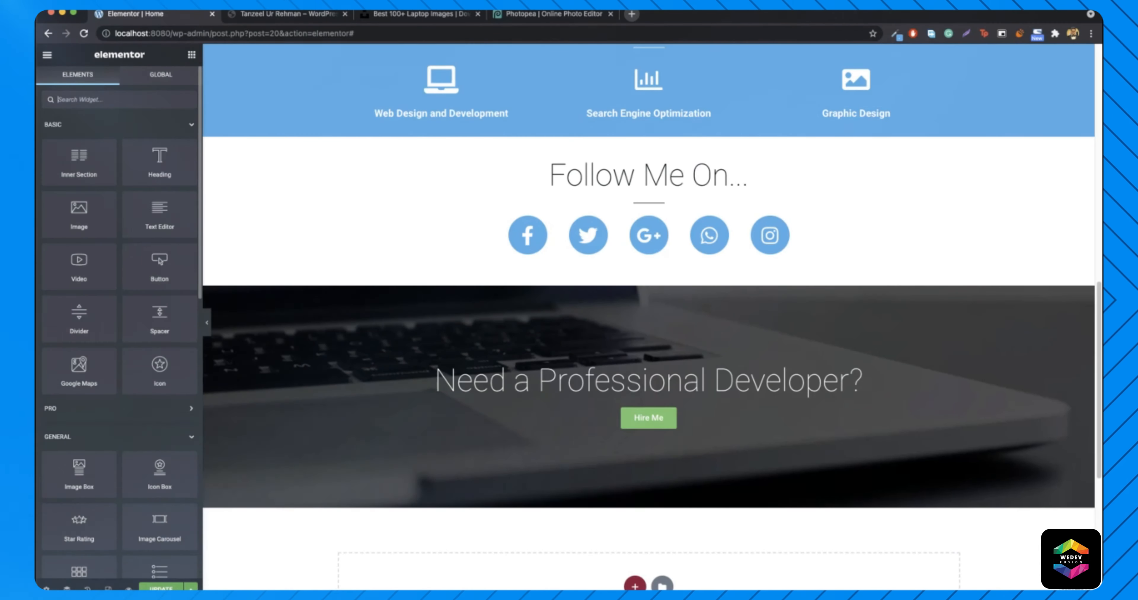
pyautogui.write('spac')
pyautogui.moveTo(80, 147); pyautogui.dragTo(632, 397)
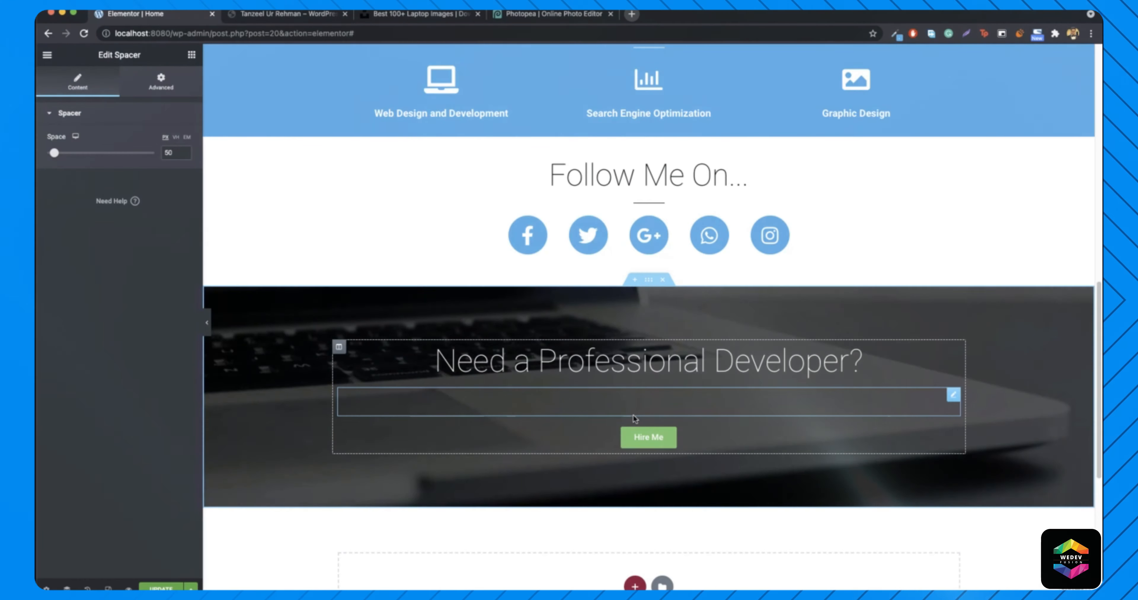
pyautogui.moveTo(52, 159); pyautogui.dragTo(39, 159)
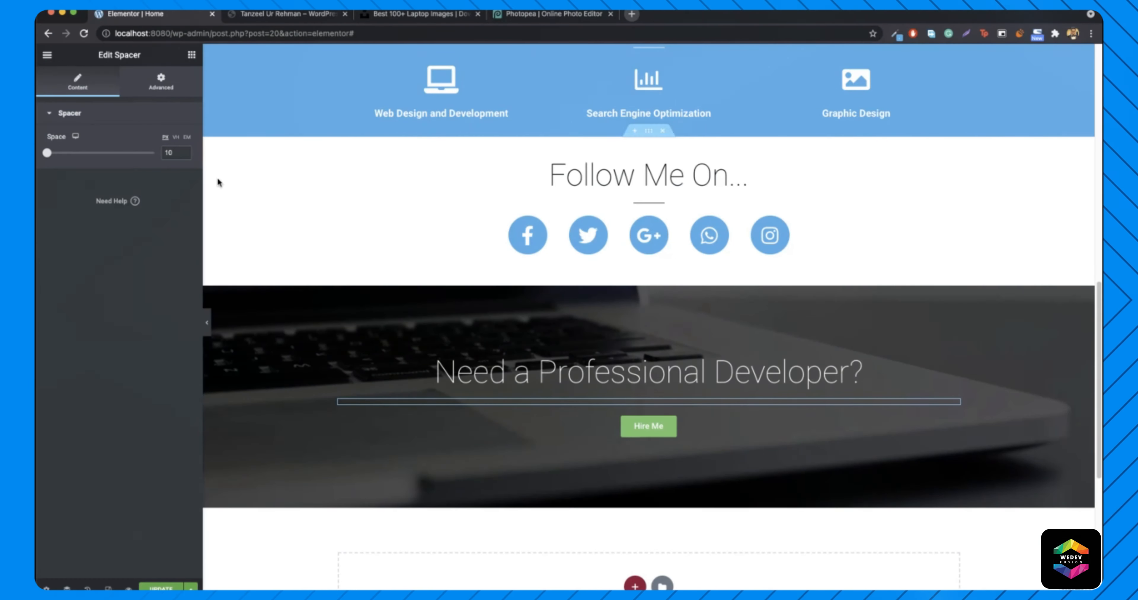
pyautogui.click(207, 323)
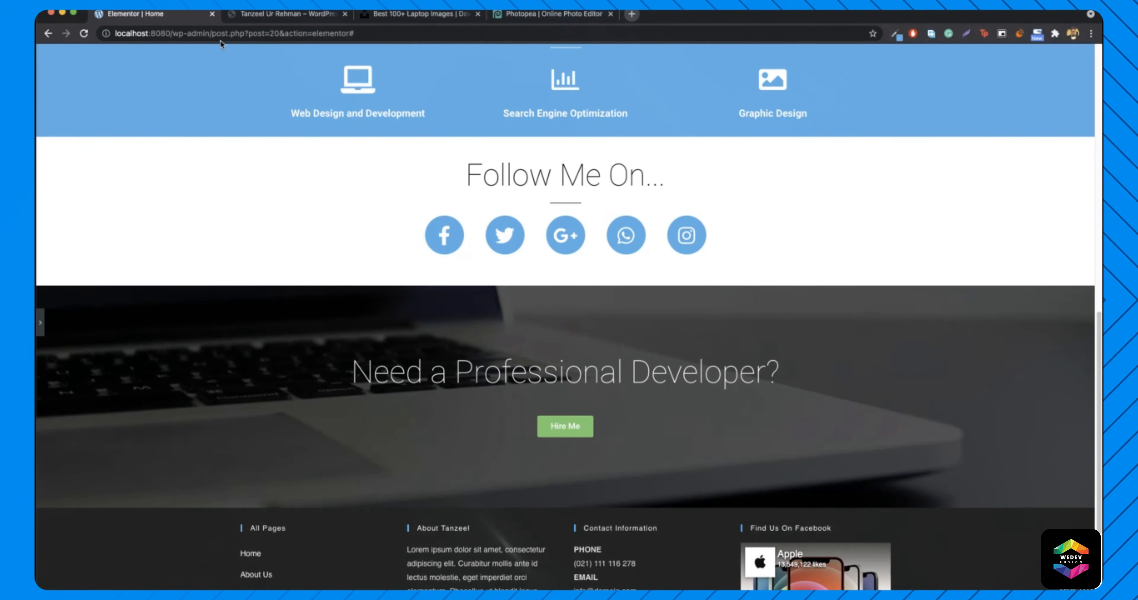
pyautogui.click(280, 16)
pyautogui.scroll(-5, 395, 370)
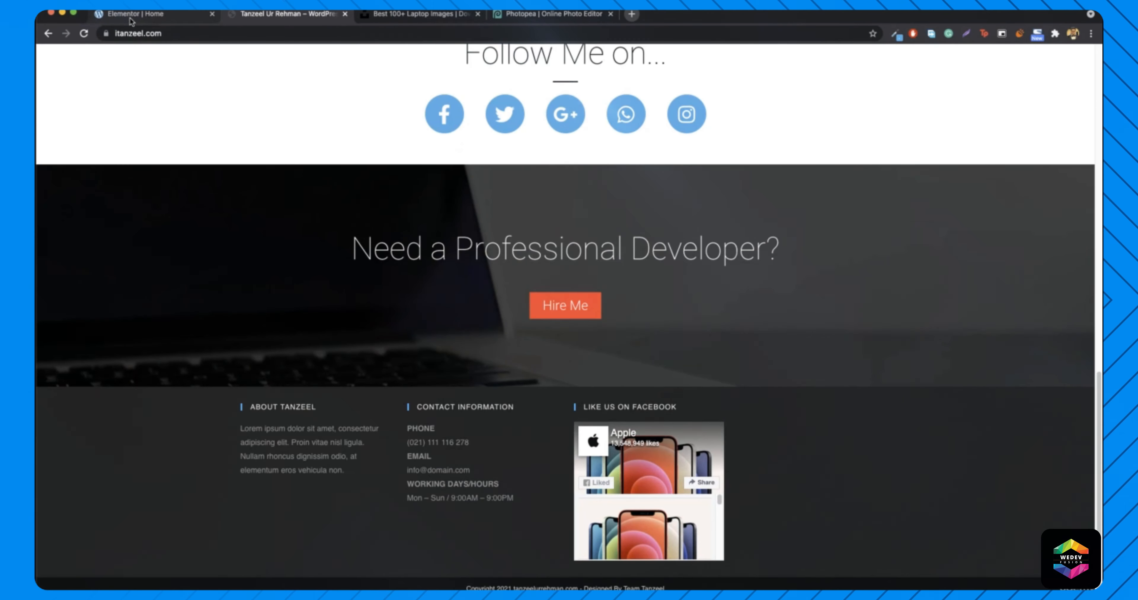
pyautogui.click(132, 16)
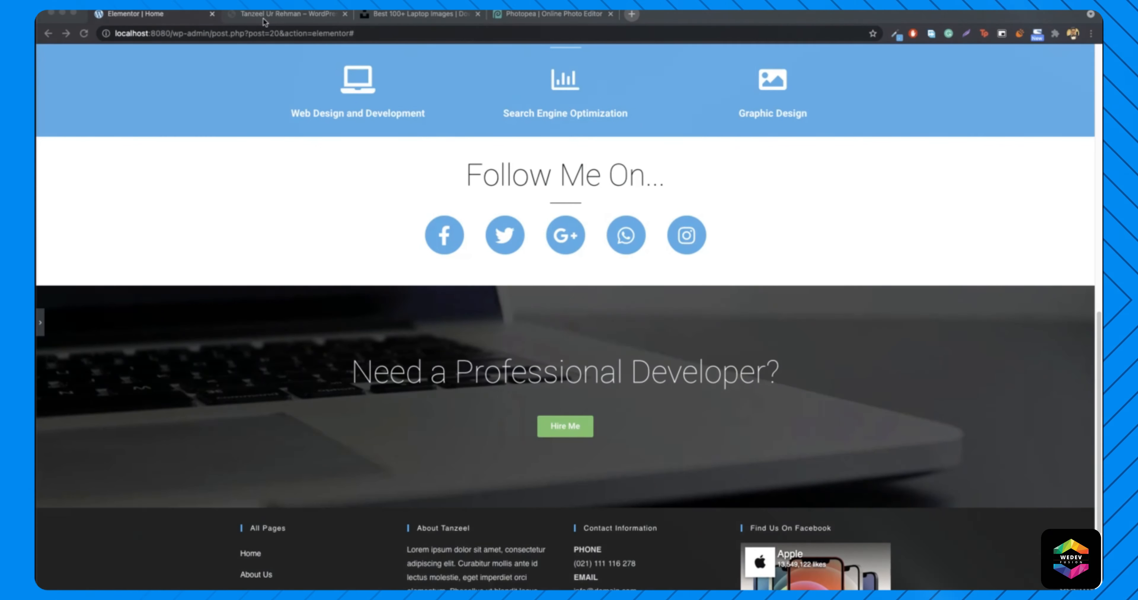
# - Sample the reference heading colour #E5E5E5 with ColorZilla, then reopen the Elementor panel
pyautogui.click(264, 17)
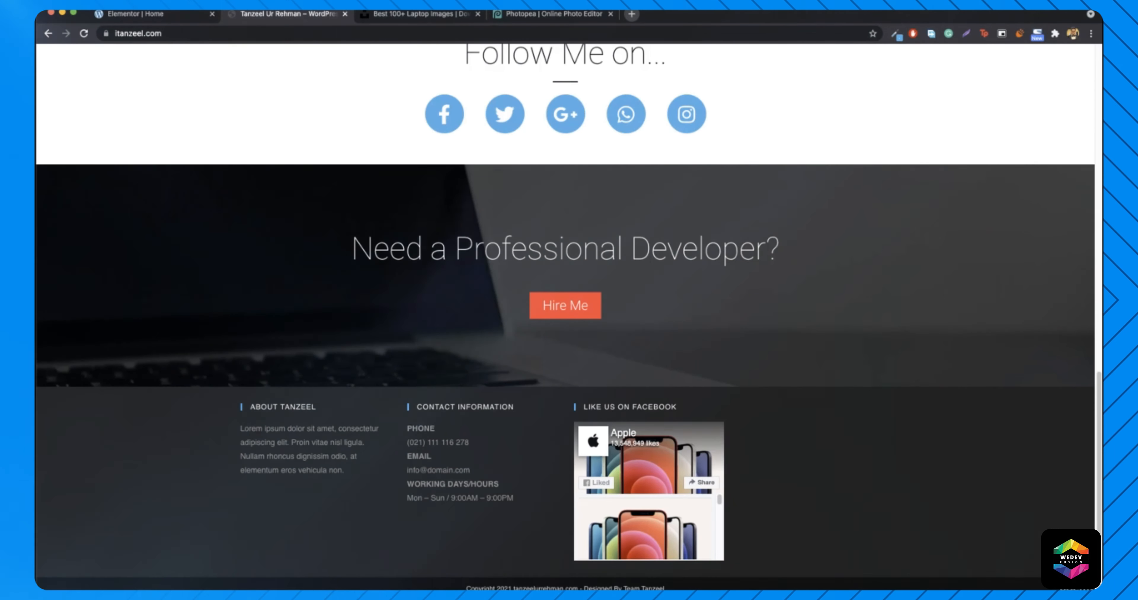
pyautogui.click(896, 35)
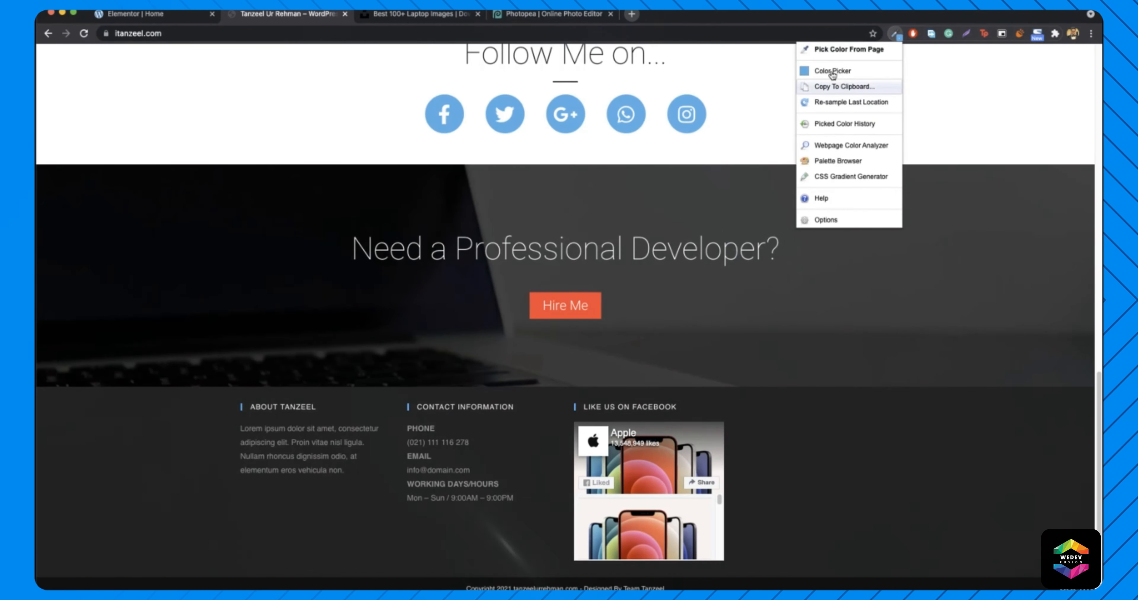
pyautogui.click(861, 116)
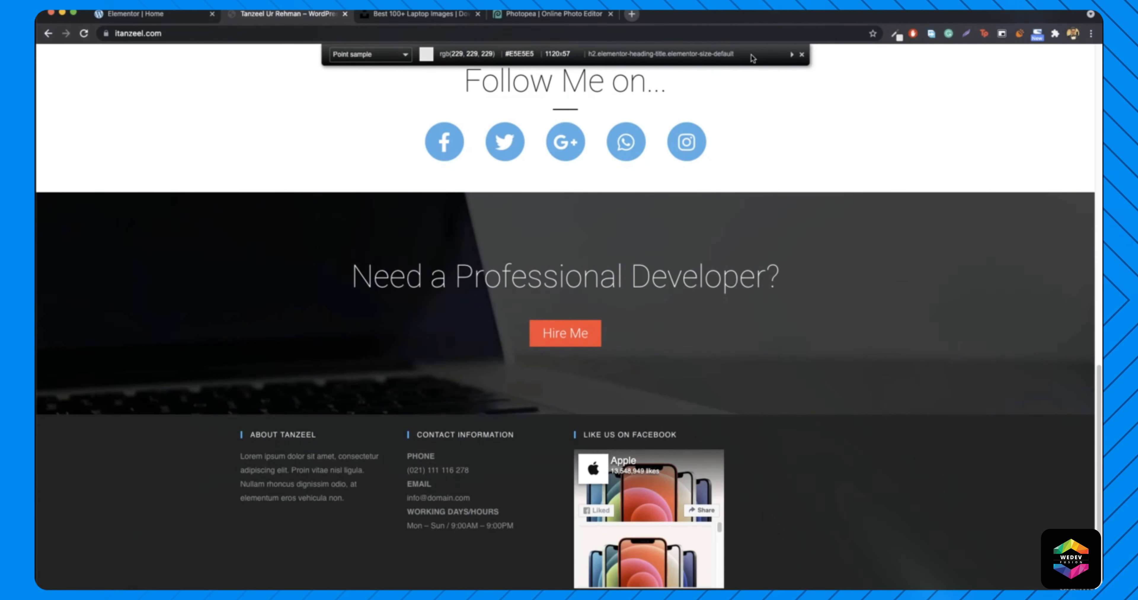
pyautogui.click(800, 54)
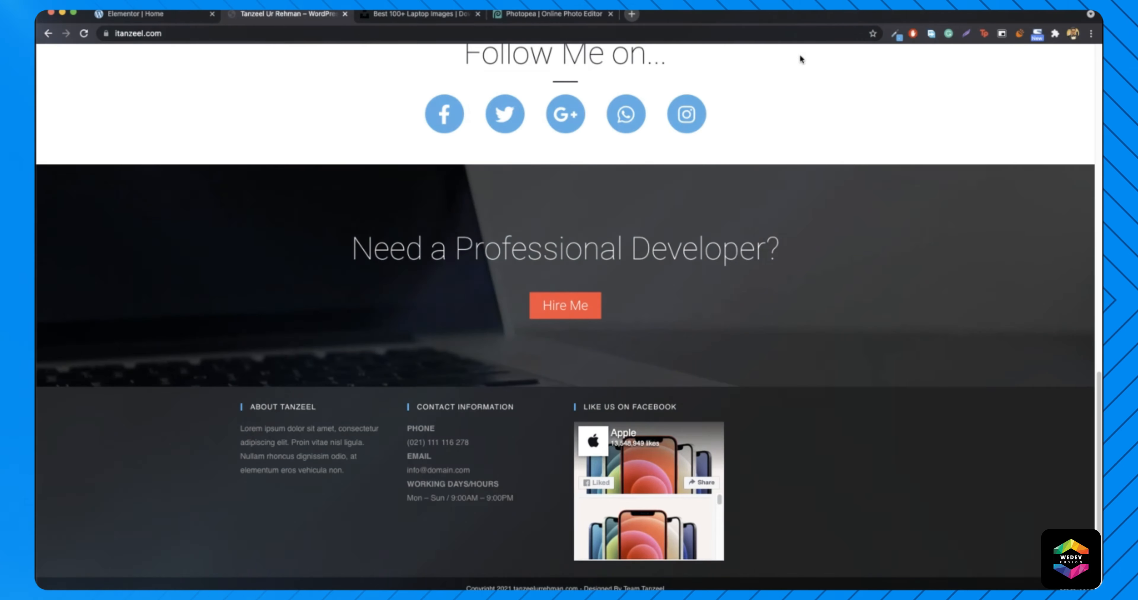
pyautogui.click(158, 17)
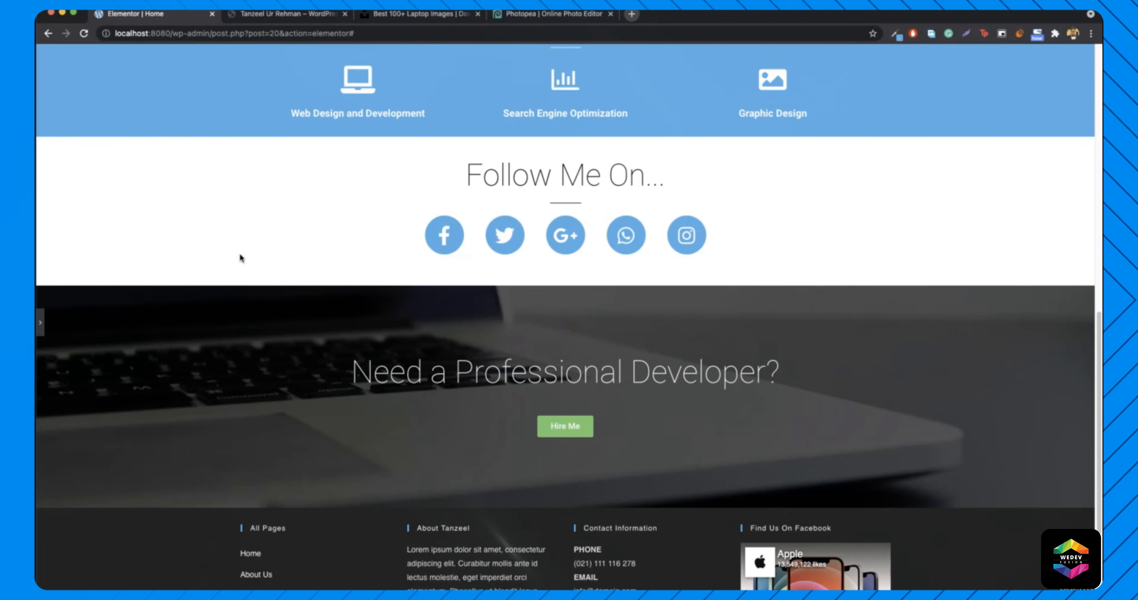
pyautogui.click(41, 322)
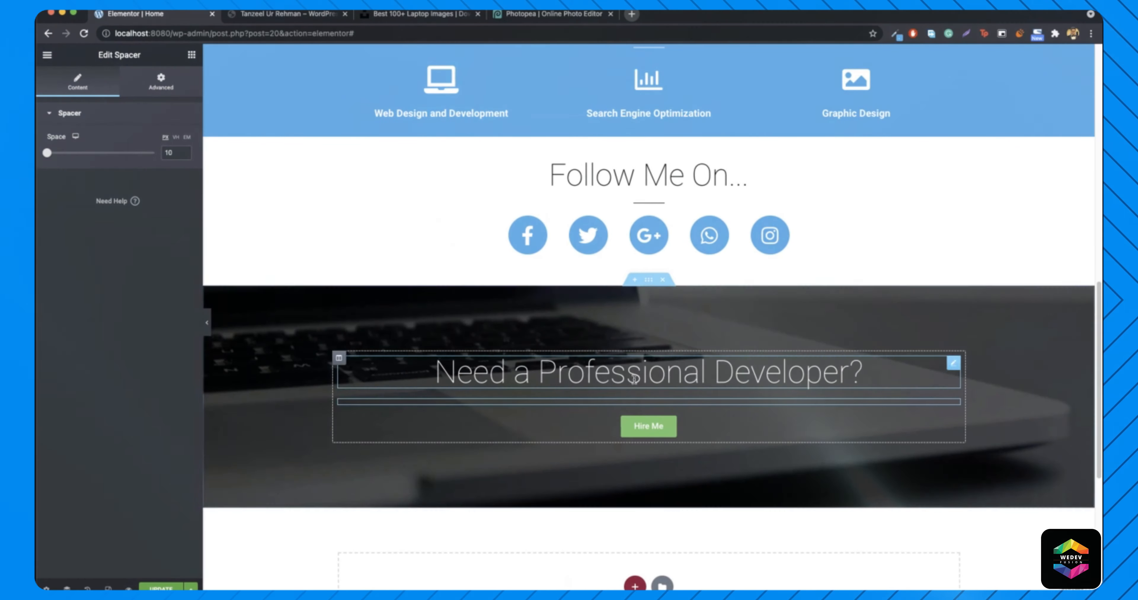
pyautogui.rightClick(667, 426)
# - Set the Hire Me button's background colour to orange-red
pyautogui.click(707, 434)
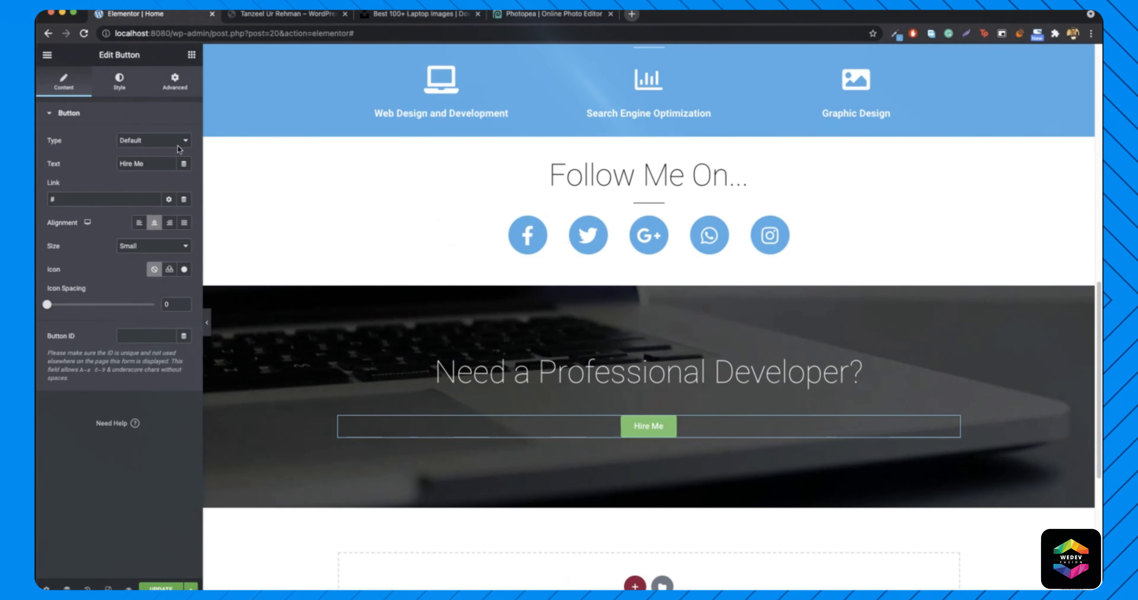
pyautogui.click(120, 84)
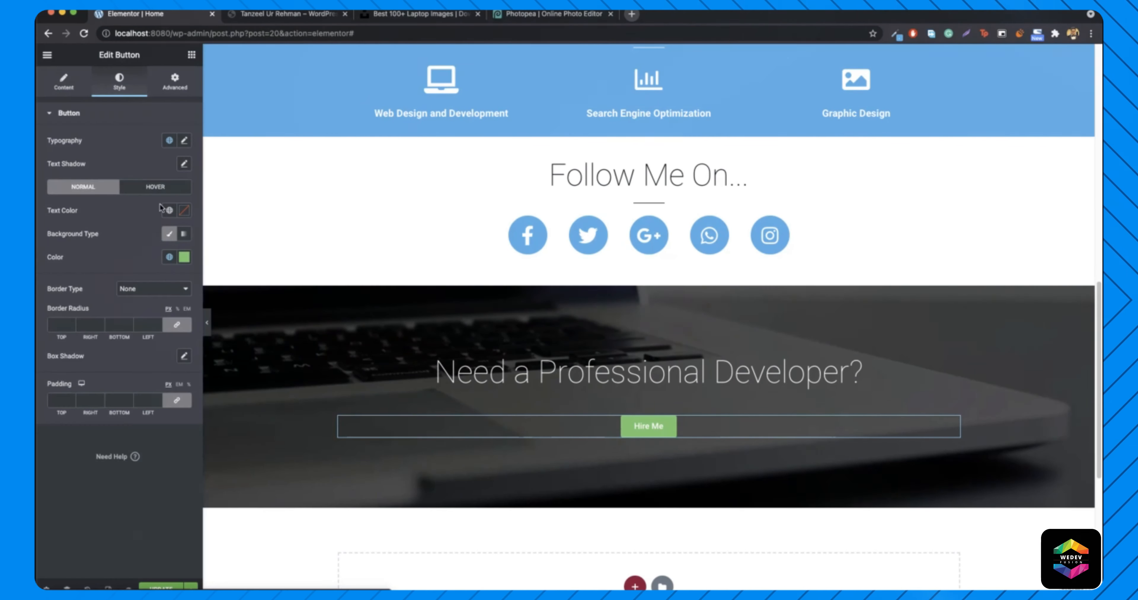
pyautogui.click(184, 257)
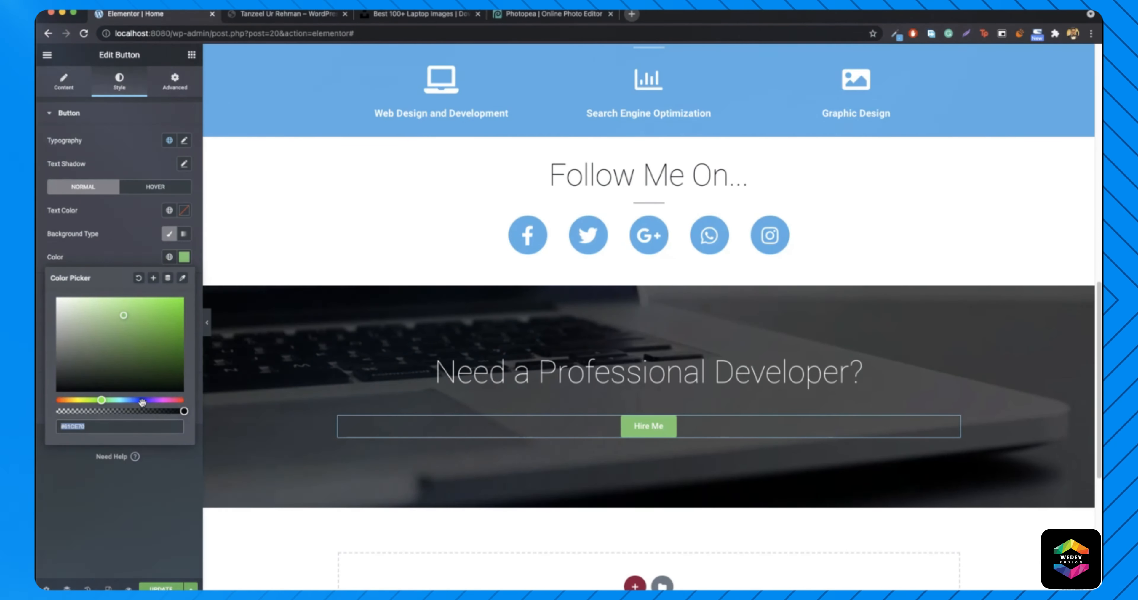
pyautogui.moveTo(158, 400); pyautogui.dragTo(202, 394)
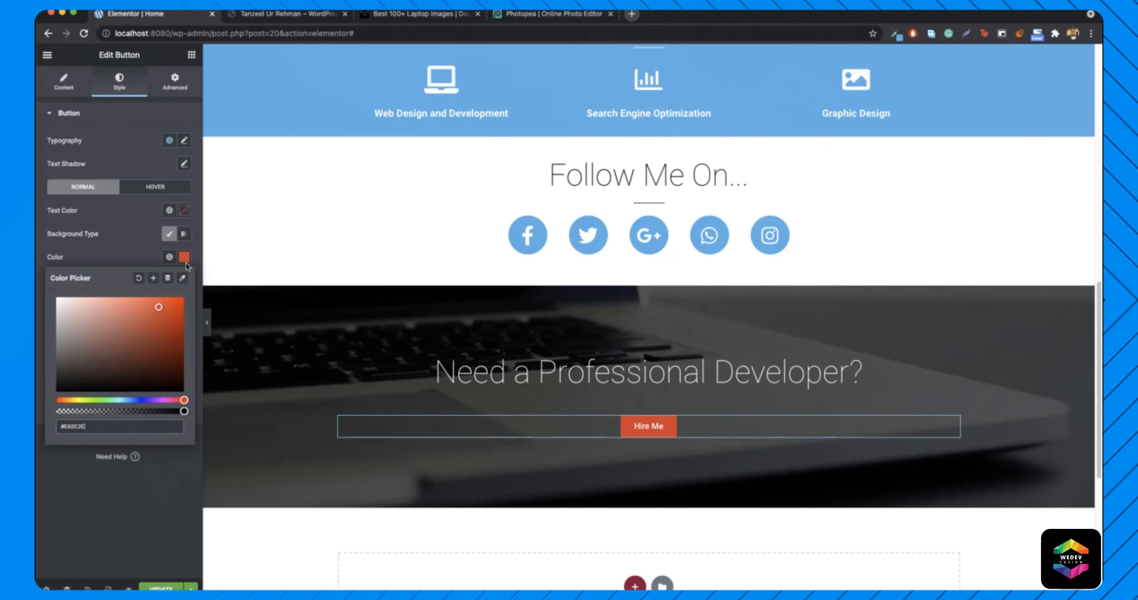
pyautogui.click(185, 260)
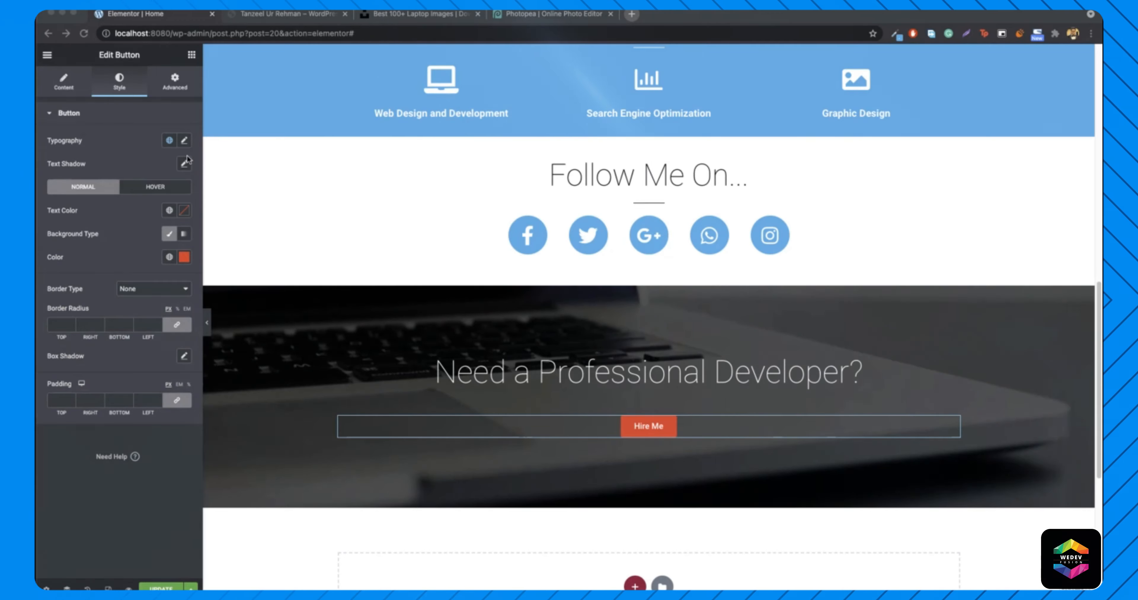
# - Give the button text size 24 and weight 300 after checking the reference site
pyautogui.click(184, 141)
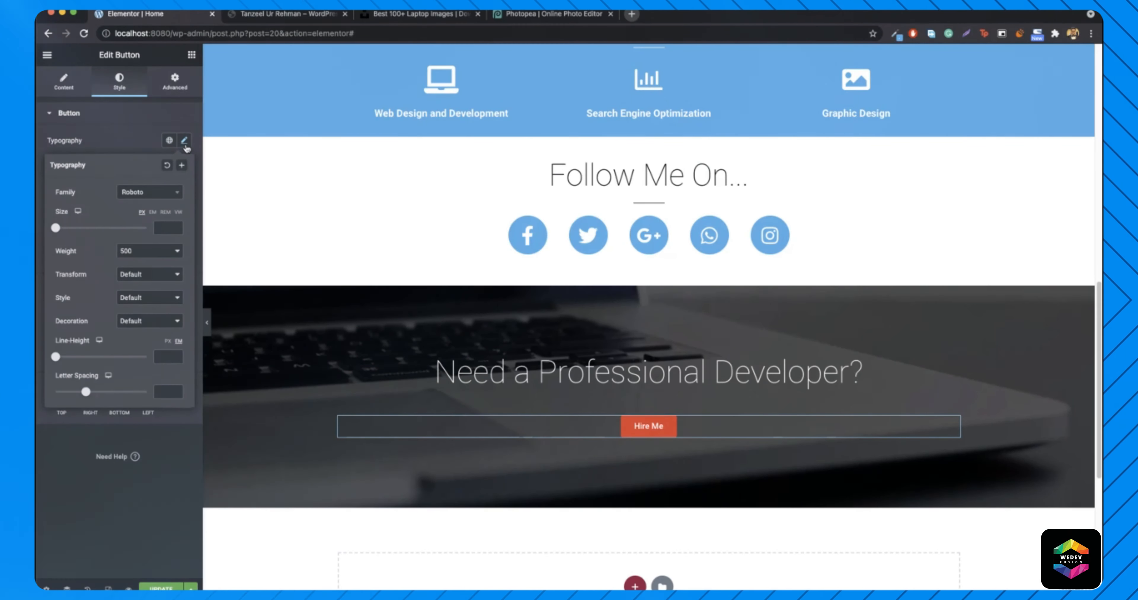
pyautogui.click(170, 228)
pyautogui.write('24')
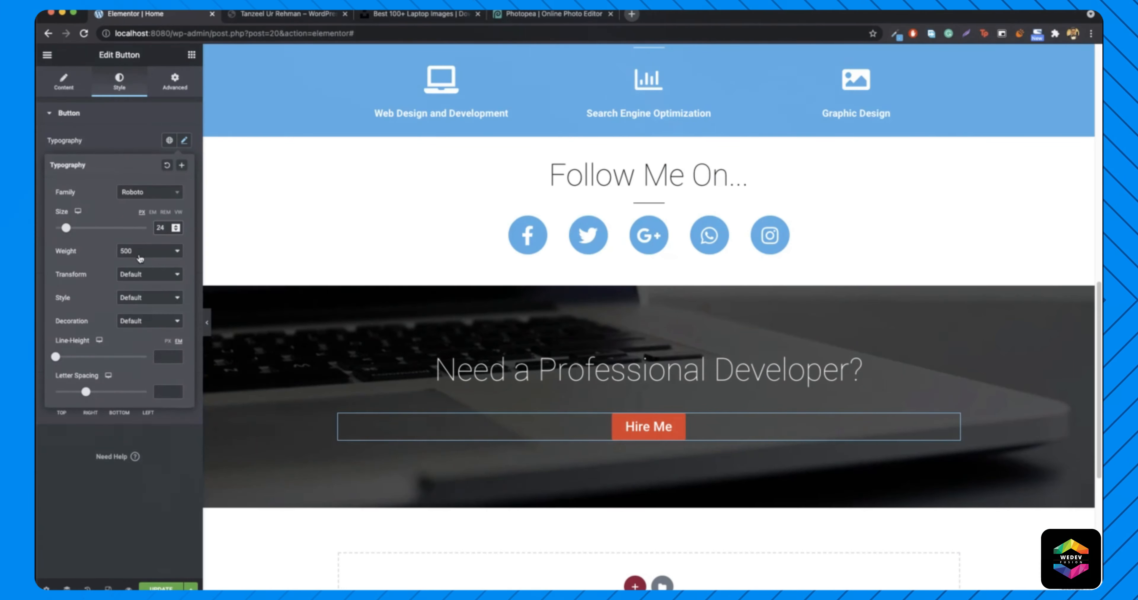
pyautogui.click(146, 251)
pyautogui.click(151, 216)
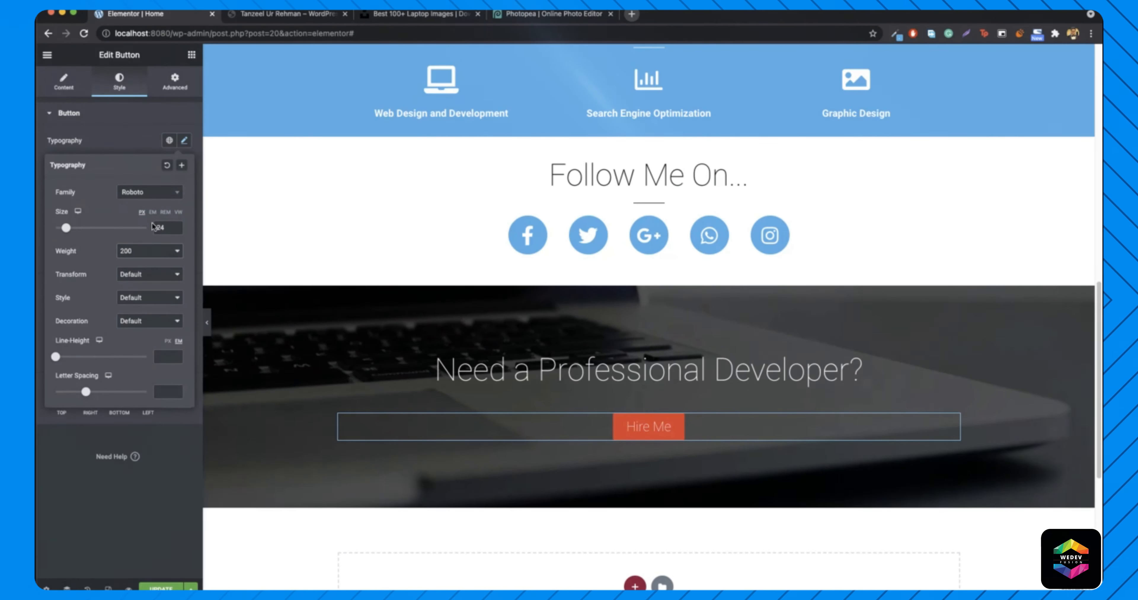
pyautogui.click(298, 17)
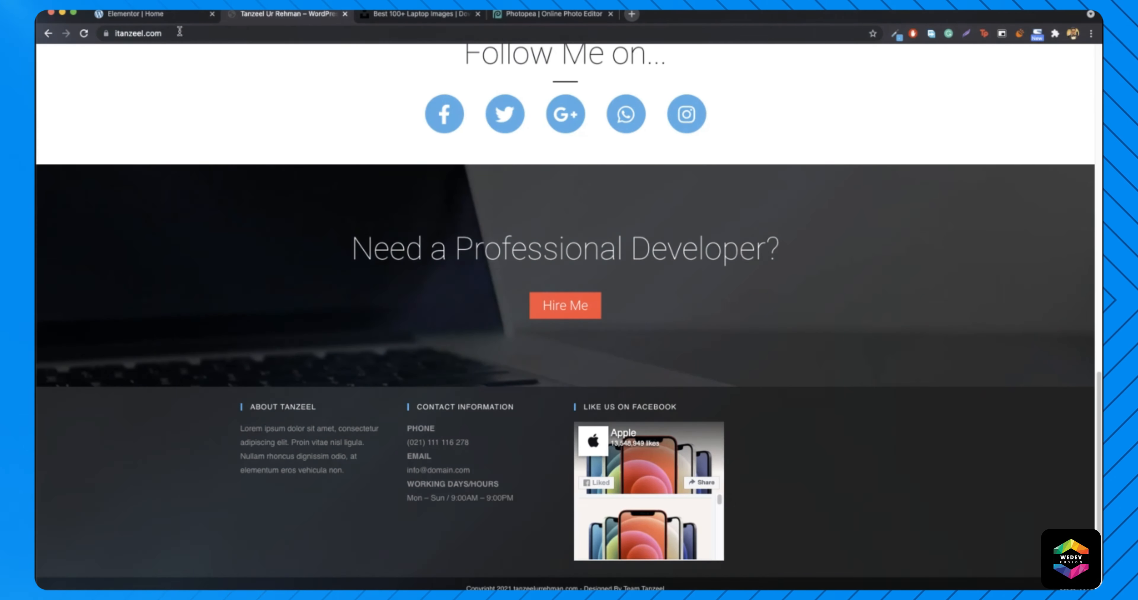
pyautogui.click(176, 15)
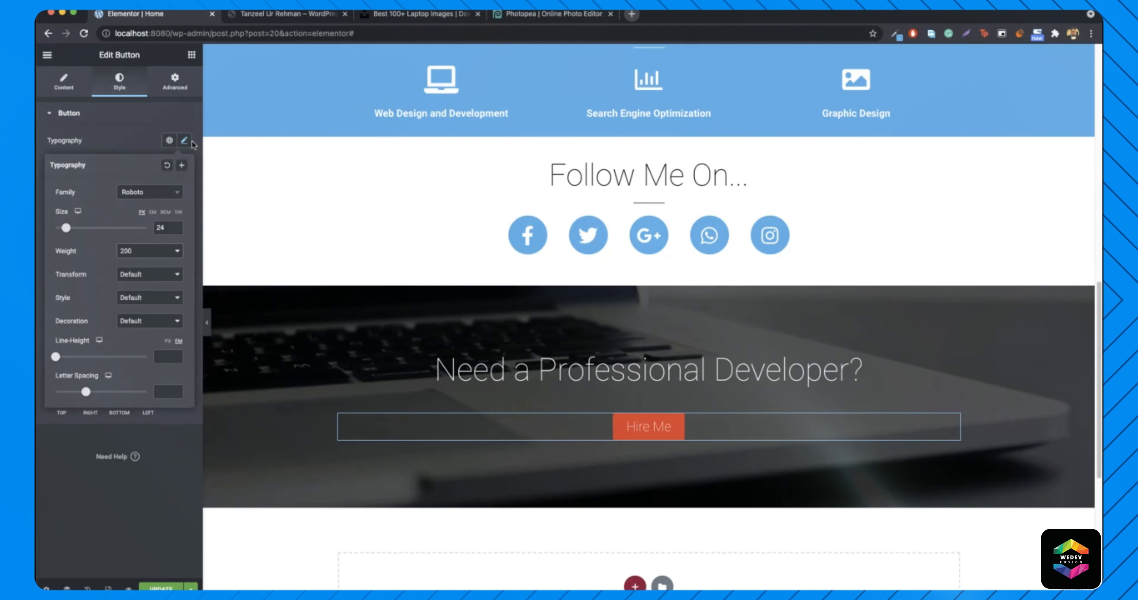
pyautogui.click(142, 251)
pyautogui.click(139, 263)
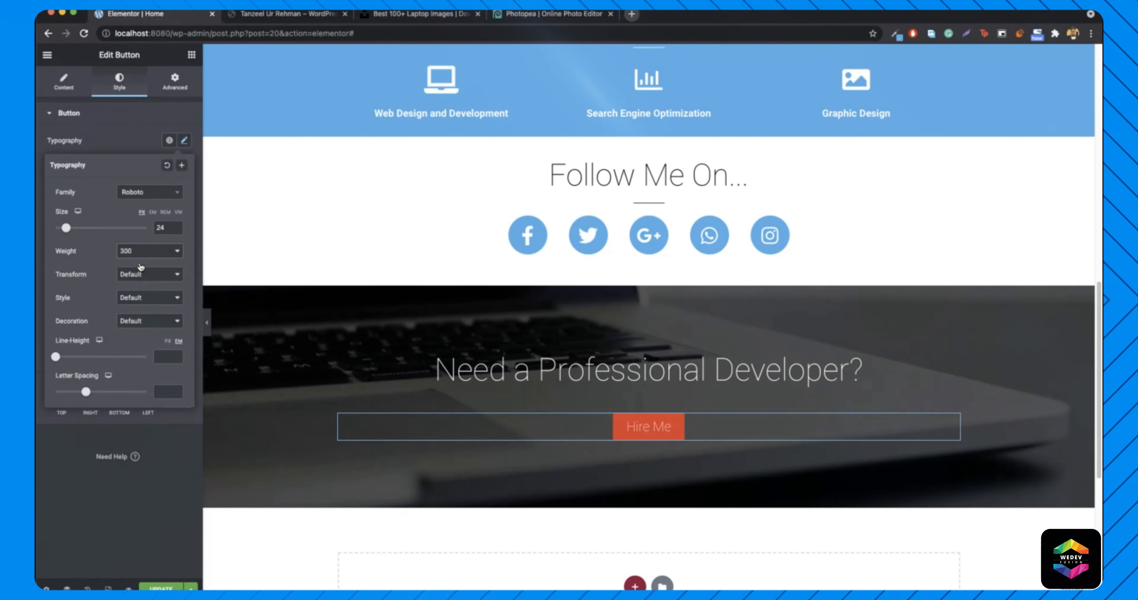
pyautogui.click(184, 142)
pyautogui.click(148, 190)
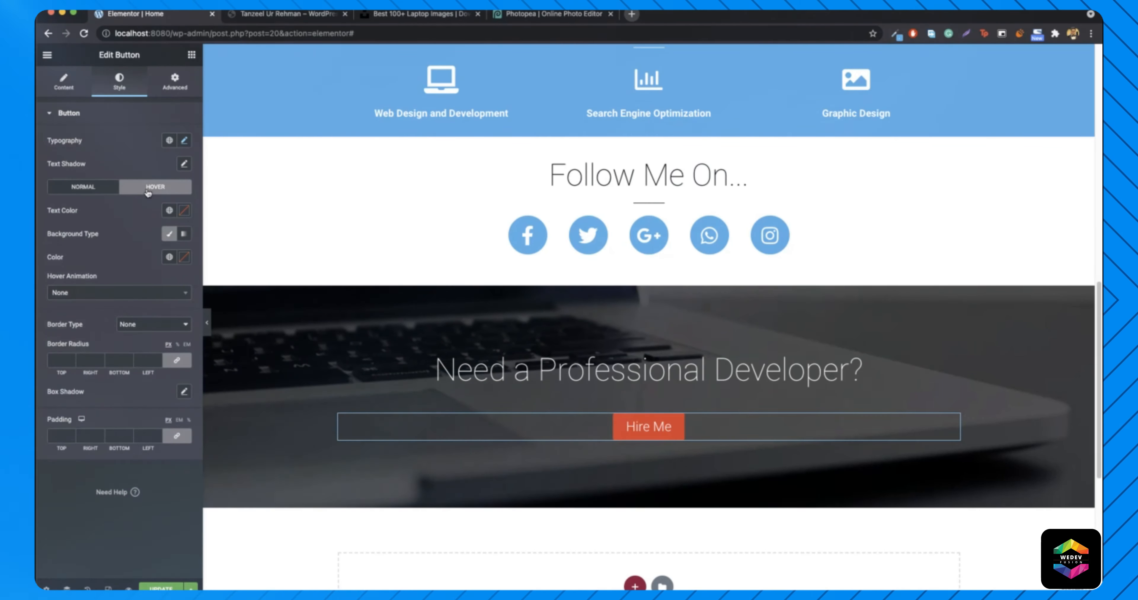
# - Set the Hire Me button's hover background colour alpha to 0, then compare against the reference site
pyautogui.click(182, 258)
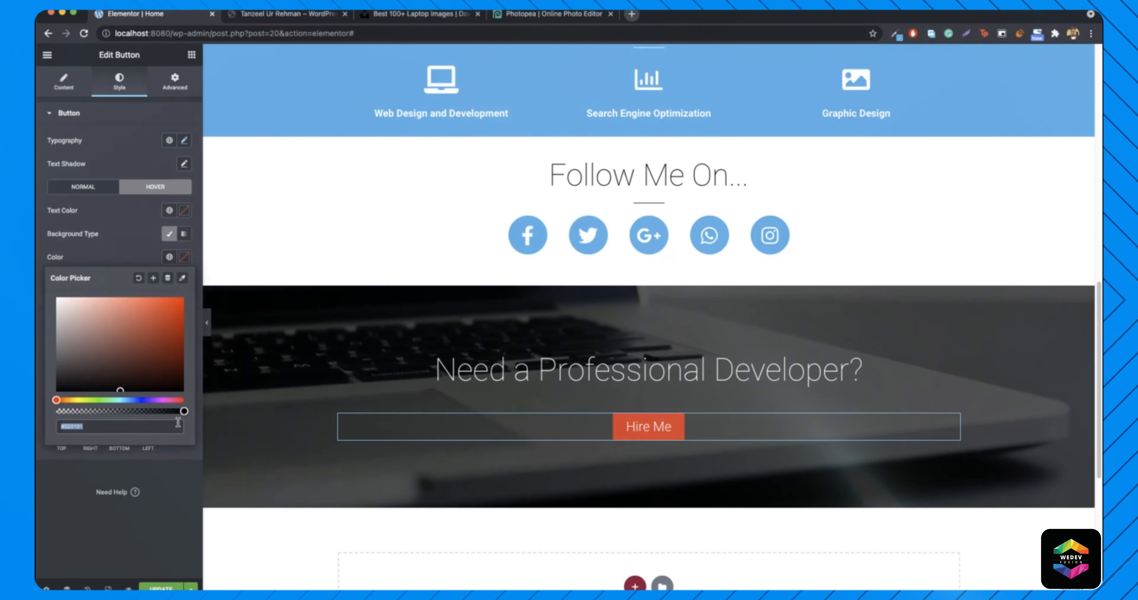
pyautogui.moveTo(184, 411); pyautogui.dragTo(53, 416)
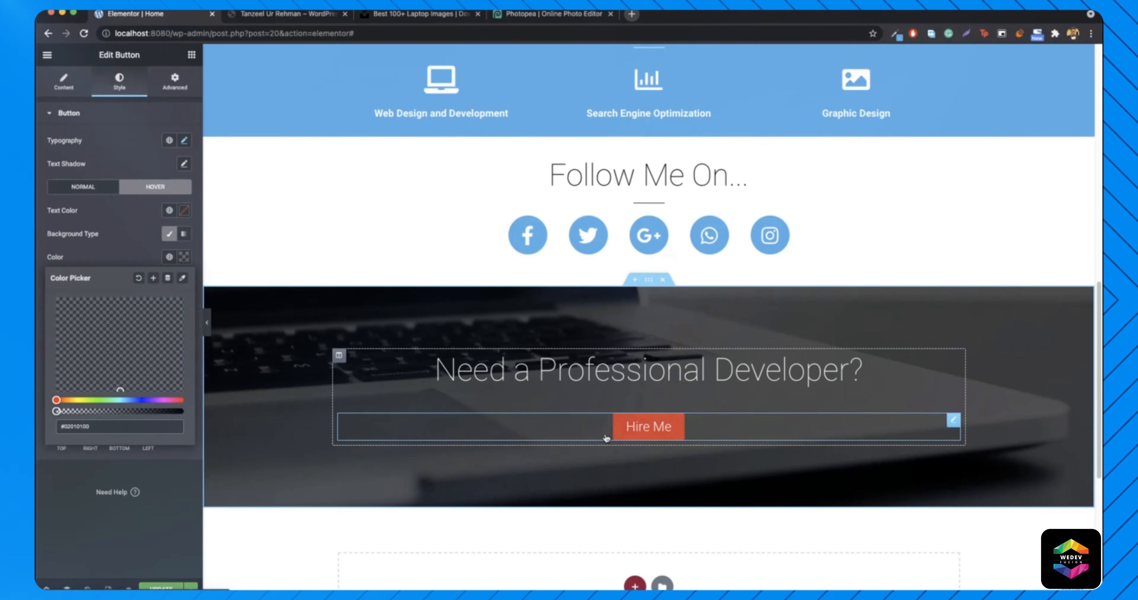
pyautogui.click(141, 189)
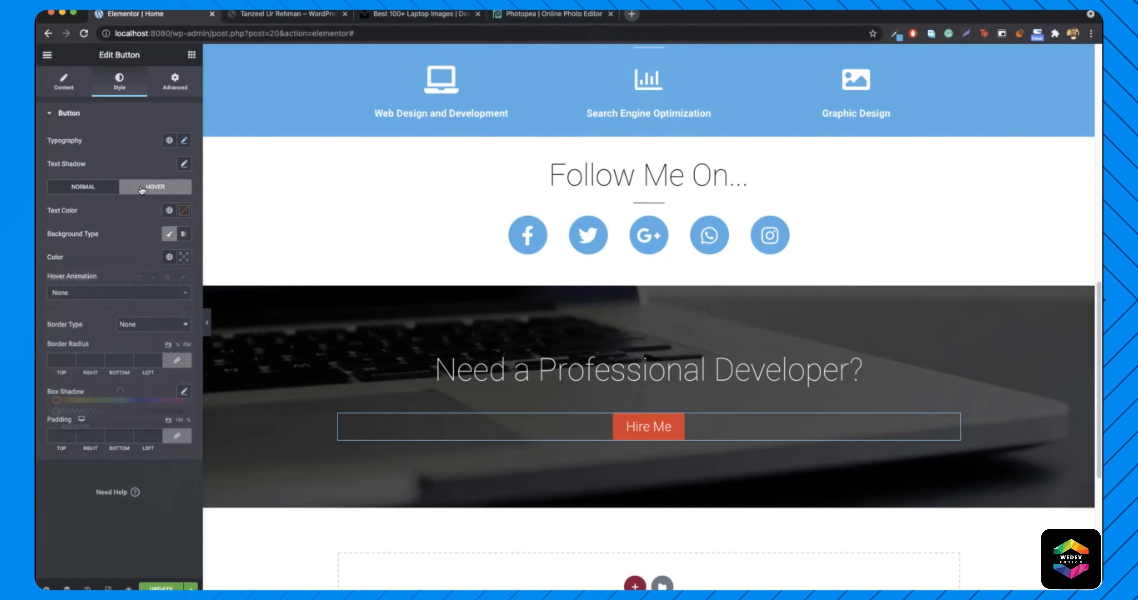
pyautogui.click(207, 322)
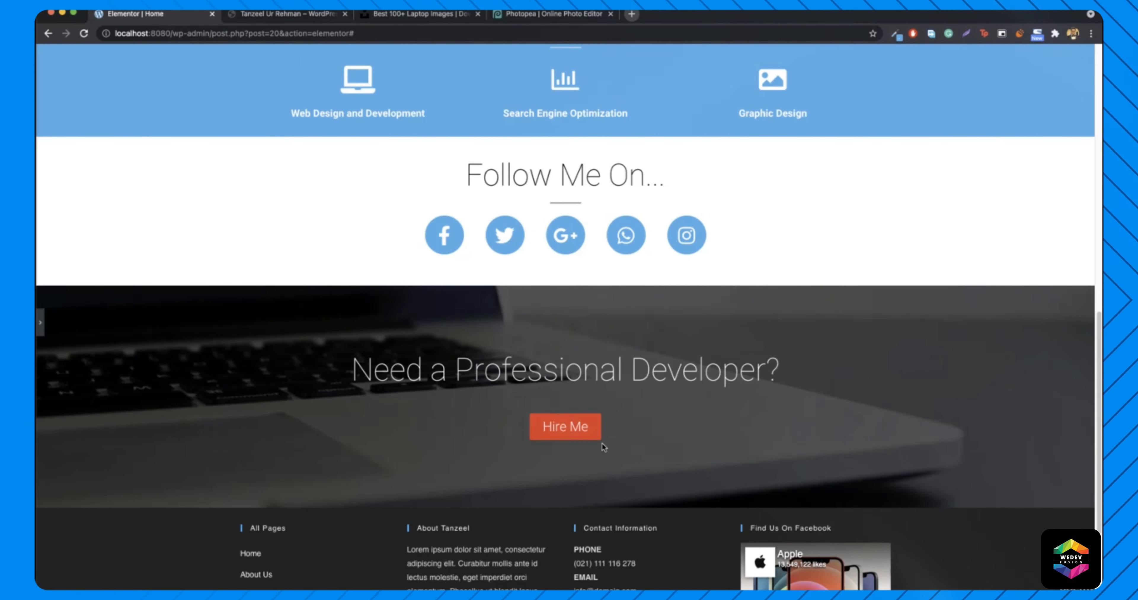
pyautogui.click(287, 14)
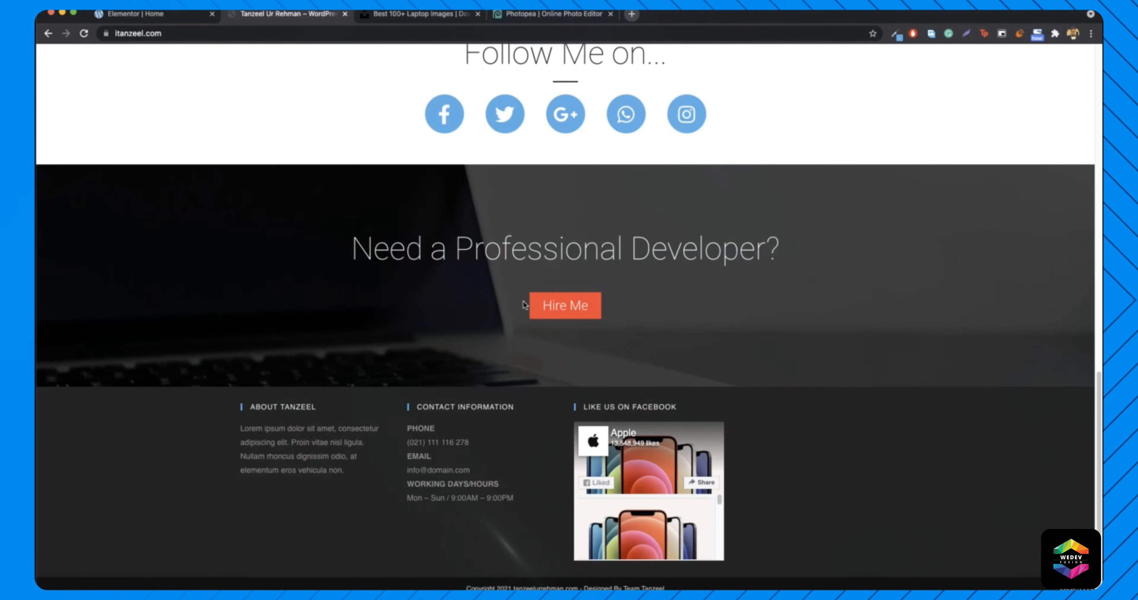
pyautogui.click(150, 14)
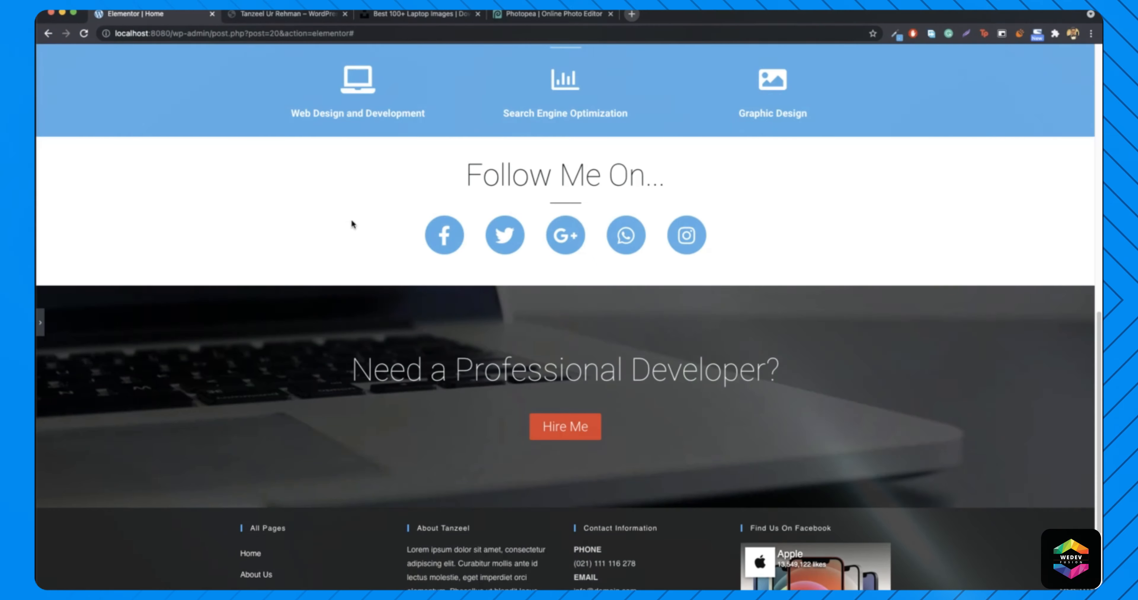
# - Give the button a border radius of 0 for square corners and preview the hover
pyautogui.click(41, 326)
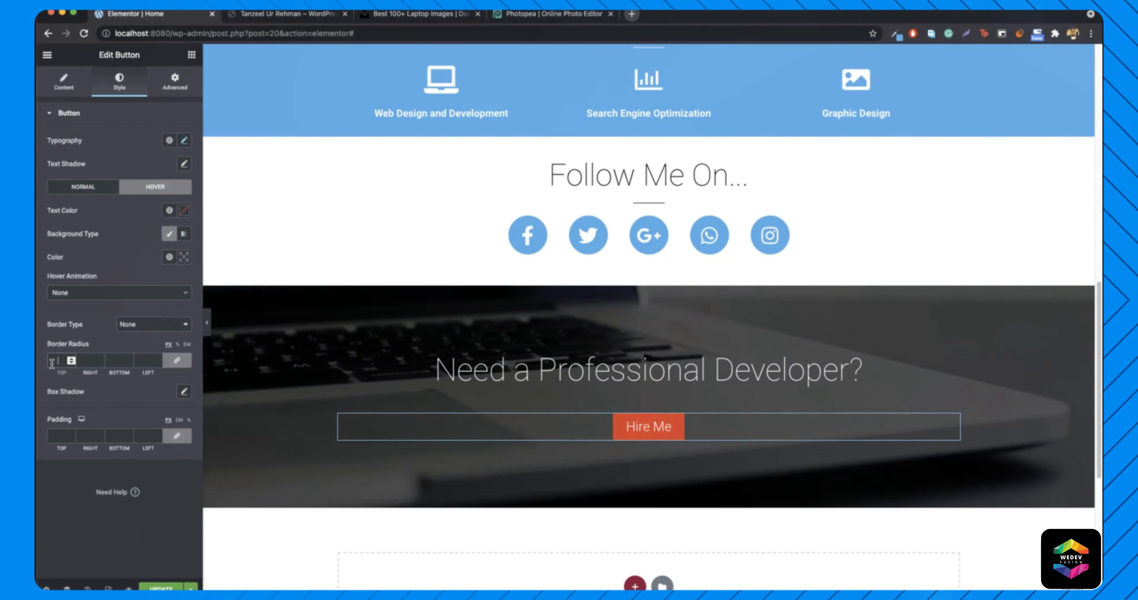
pyautogui.click(58, 361)
pyautogui.write('0')
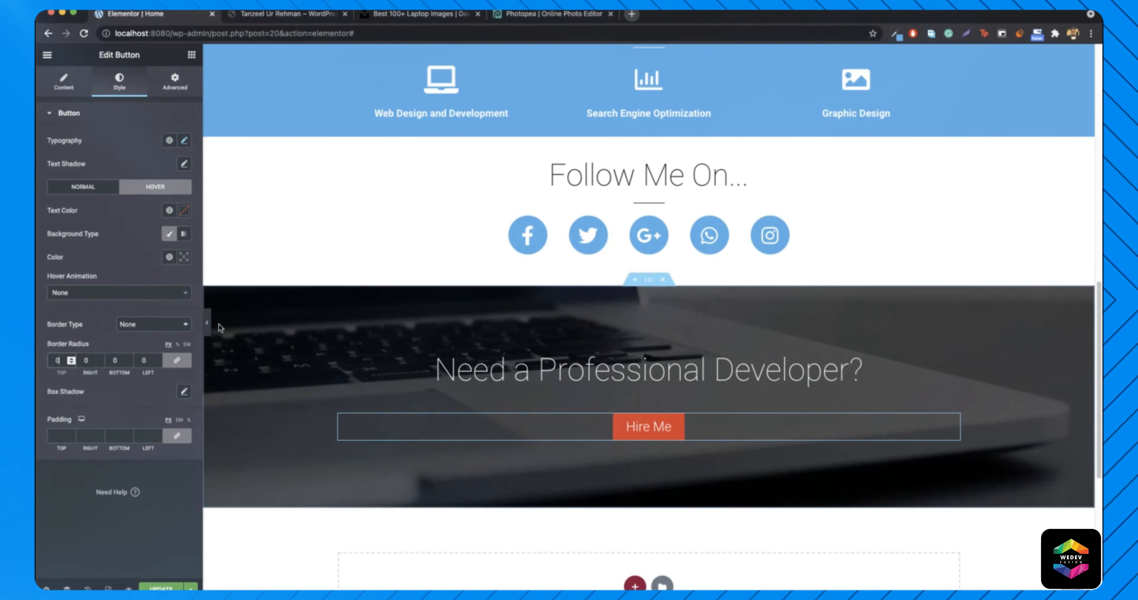
pyautogui.click(210, 325)
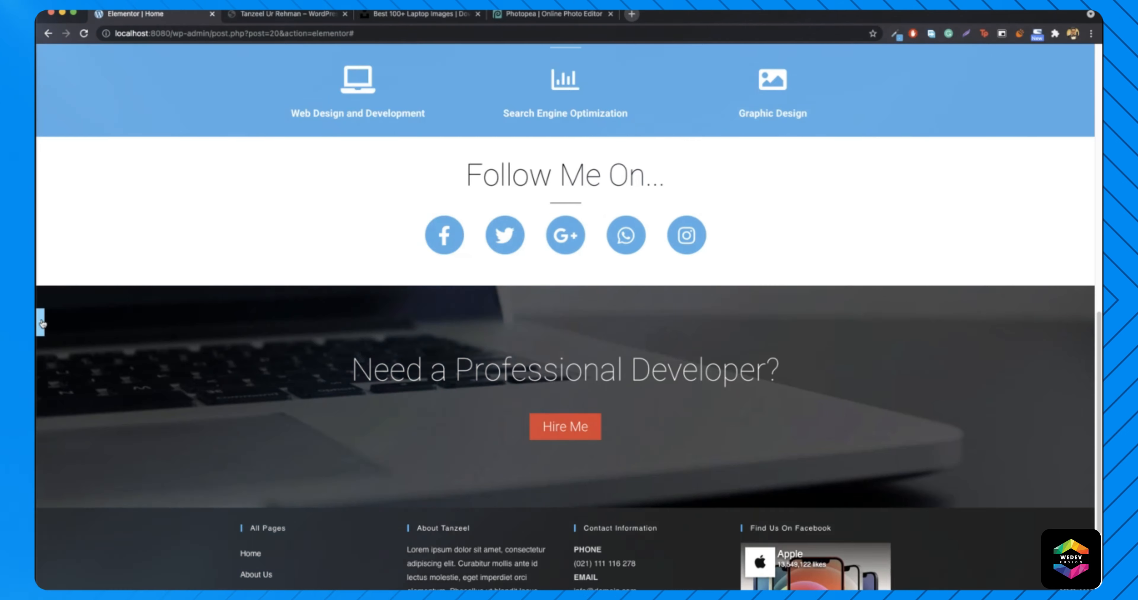
pyautogui.click(40, 322)
# - Update the page and load the live homepage at localhost:8080 in the same tab
pyautogui.click(165, 589)
pyautogui.moveTo(171, 33); pyautogui.dragTo(425, 29)
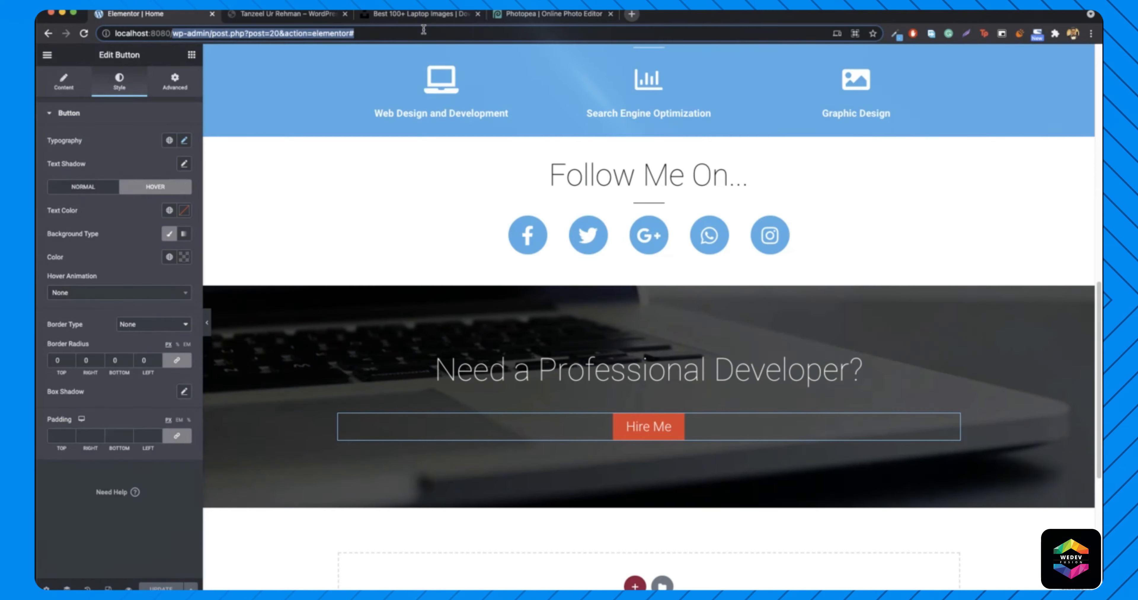
pyautogui.press('BackSpace')
pyautogui.press('Return')
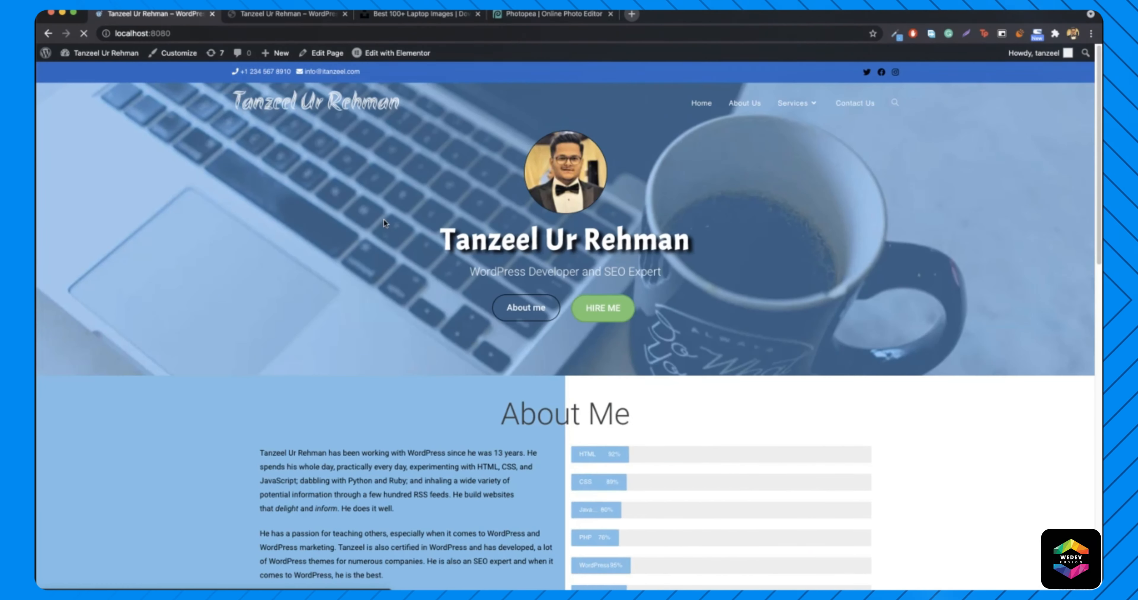
pyautogui.scroll(-15, 374, 251)
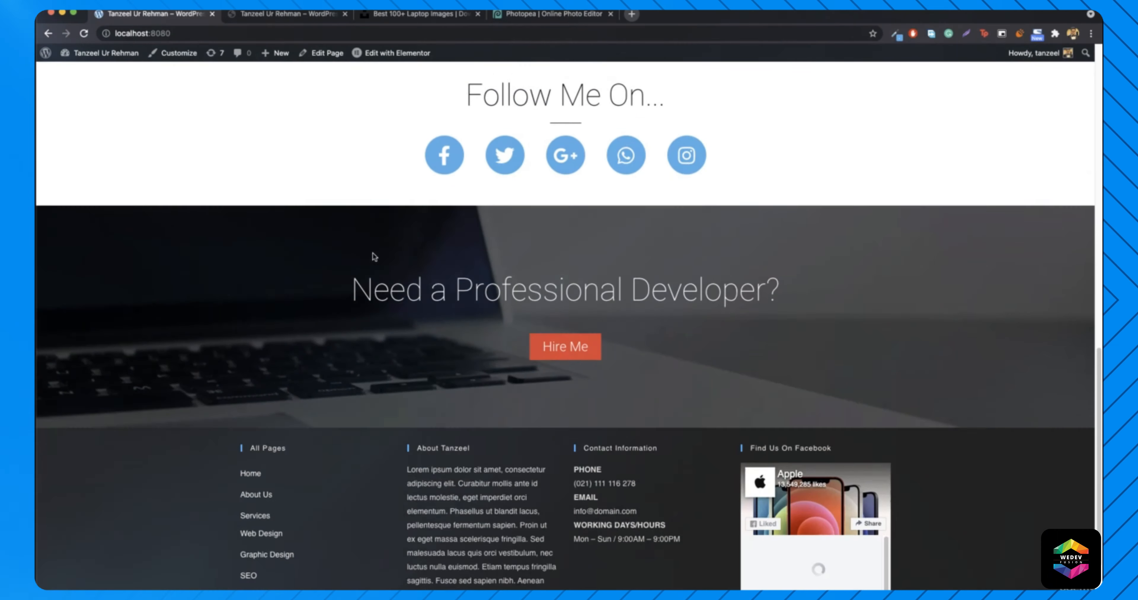
pyautogui.scroll(20, 362, 265)
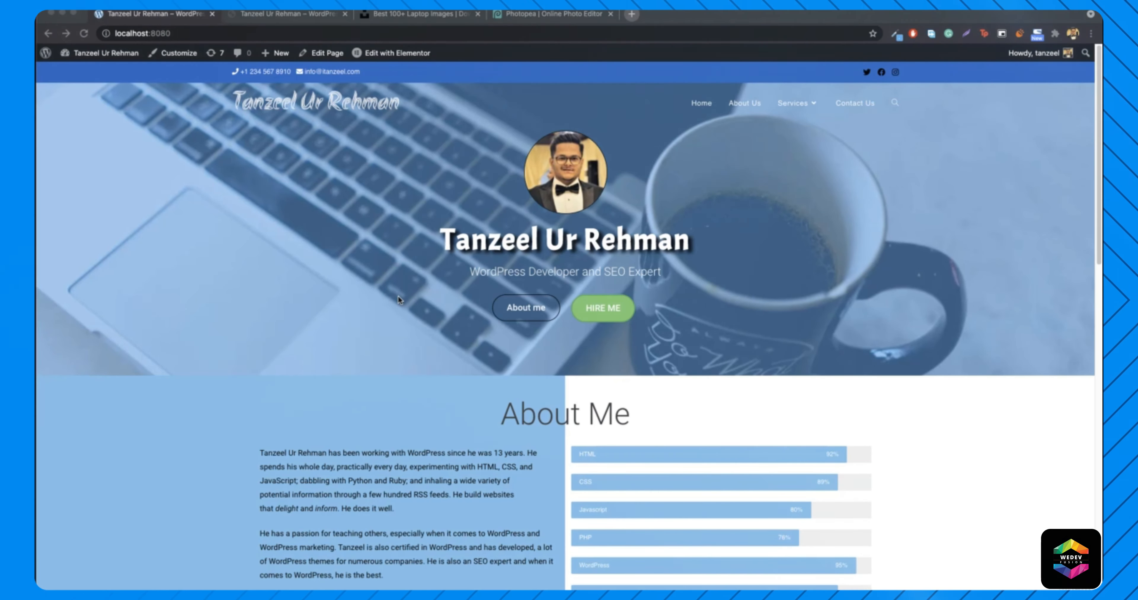
pyautogui.click(398, 296)
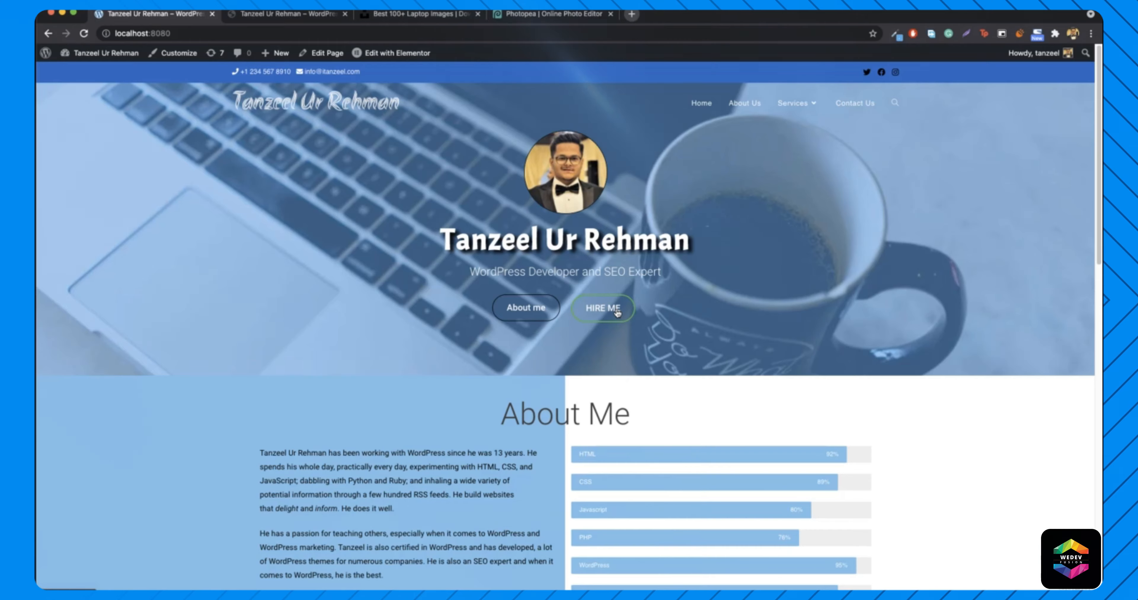
pyautogui.click(602, 309)
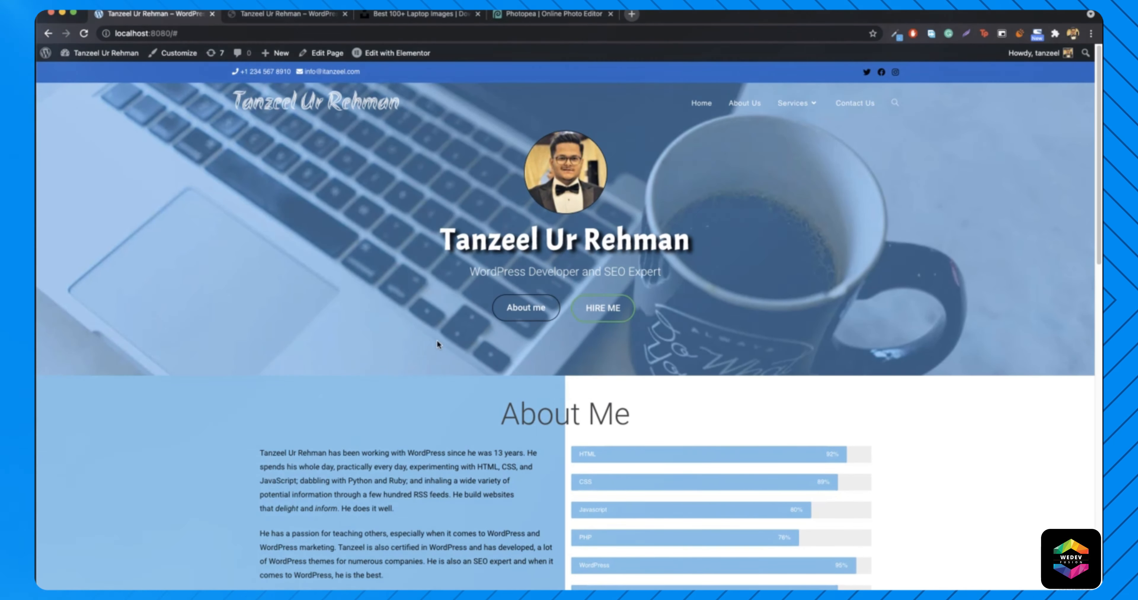
pyautogui.scroll(-5, 389, 402)
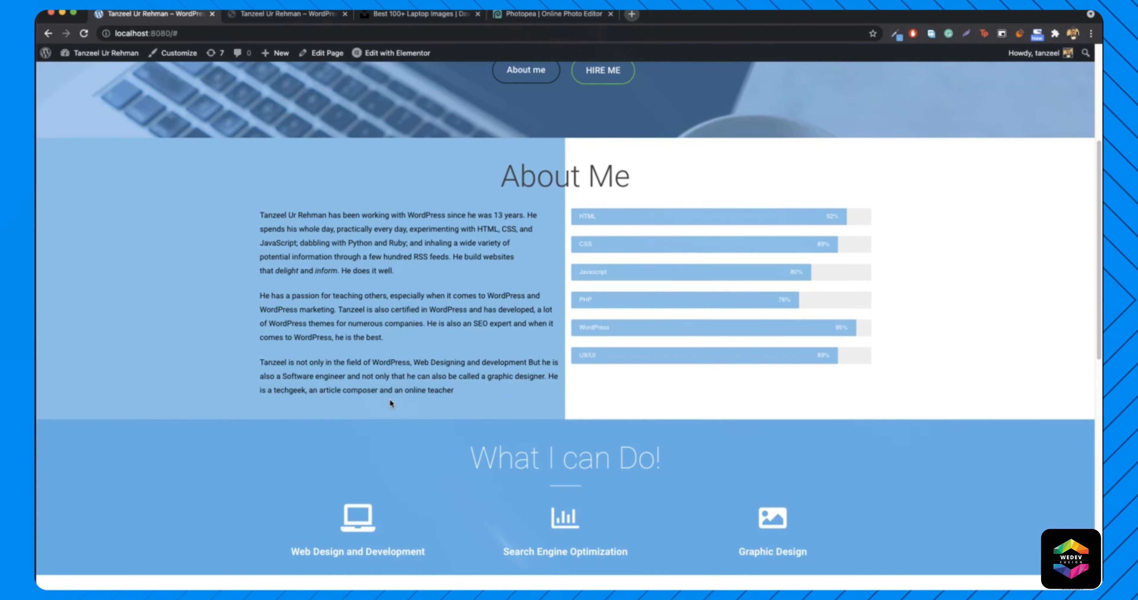
pyautogui.scroll(5, 540, 350)
pyautogui.scroll(-1, 525, 310)
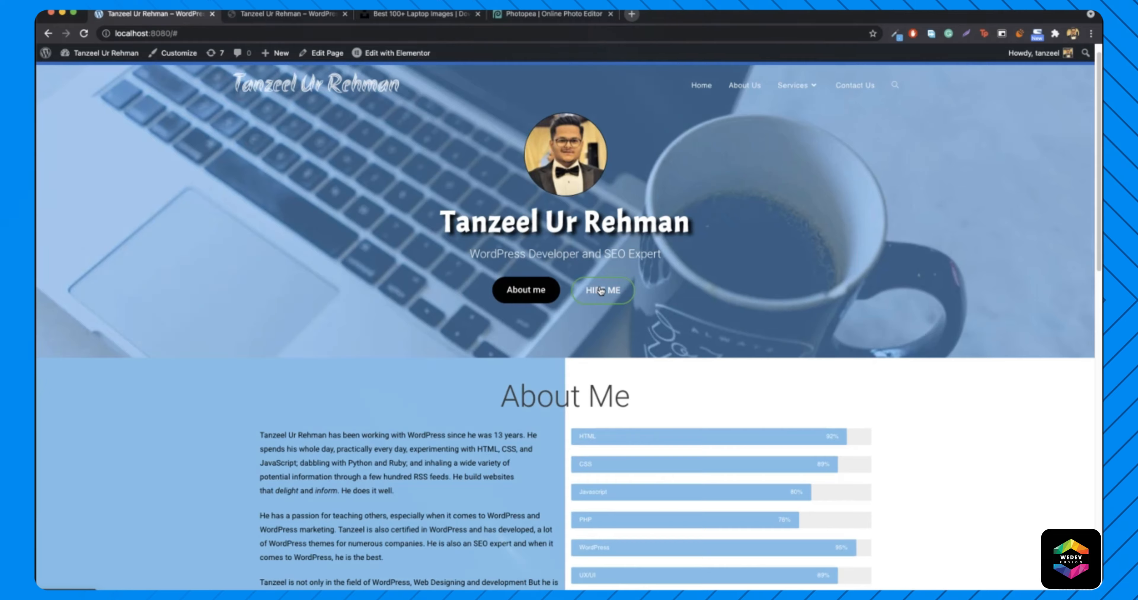
pyautogui.scroll(1, 613, 305)
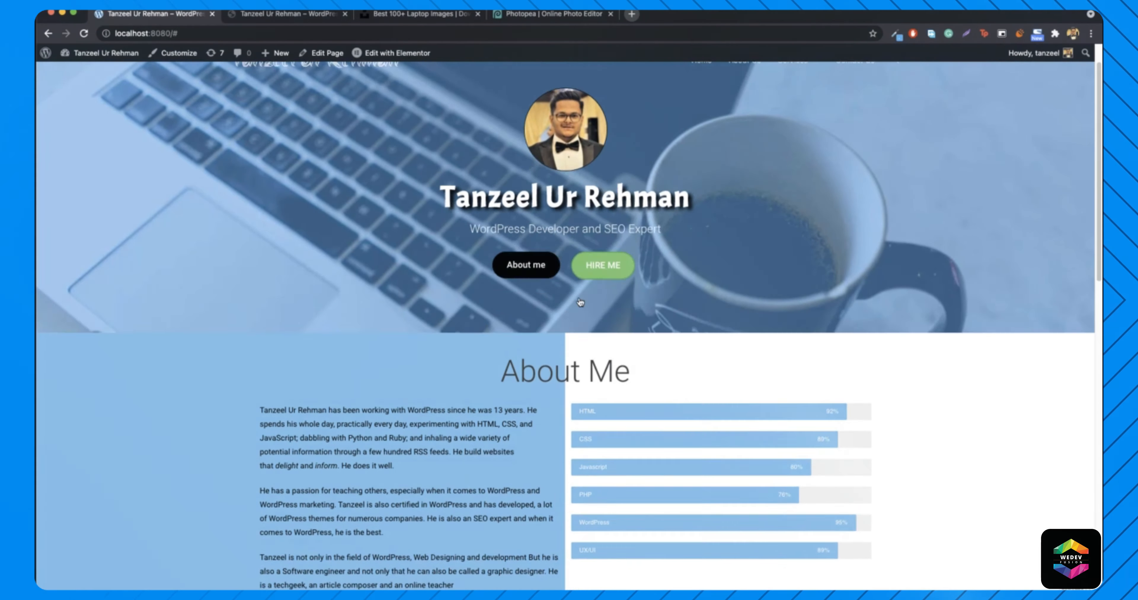
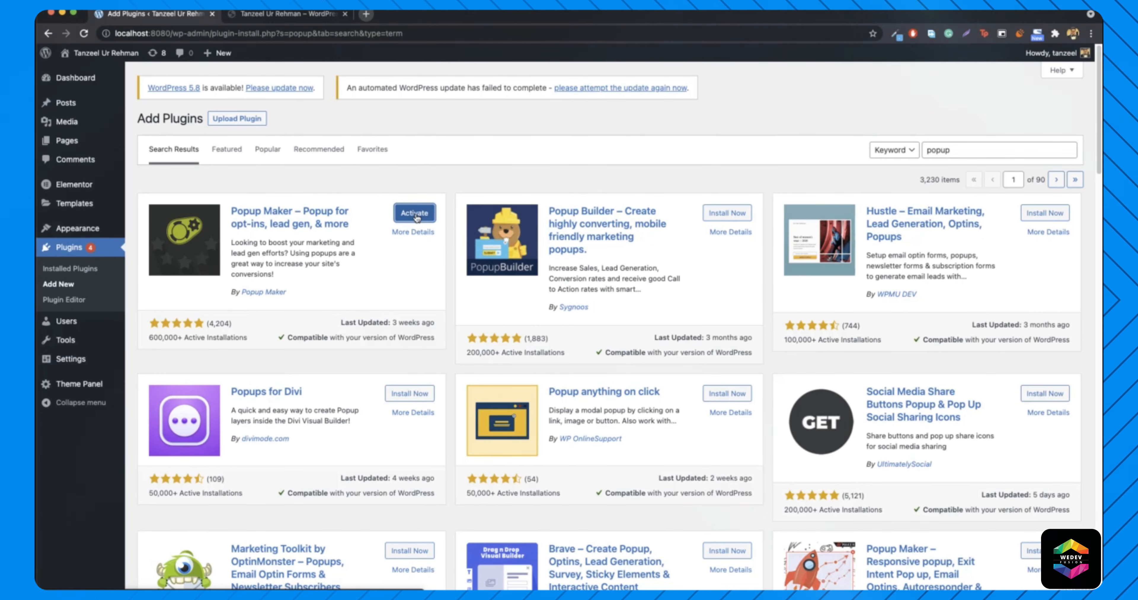
# - Activate Popup Maker, skip its welcome tour, and start a new popup from All Popups
pyautogui.click(415, 214)
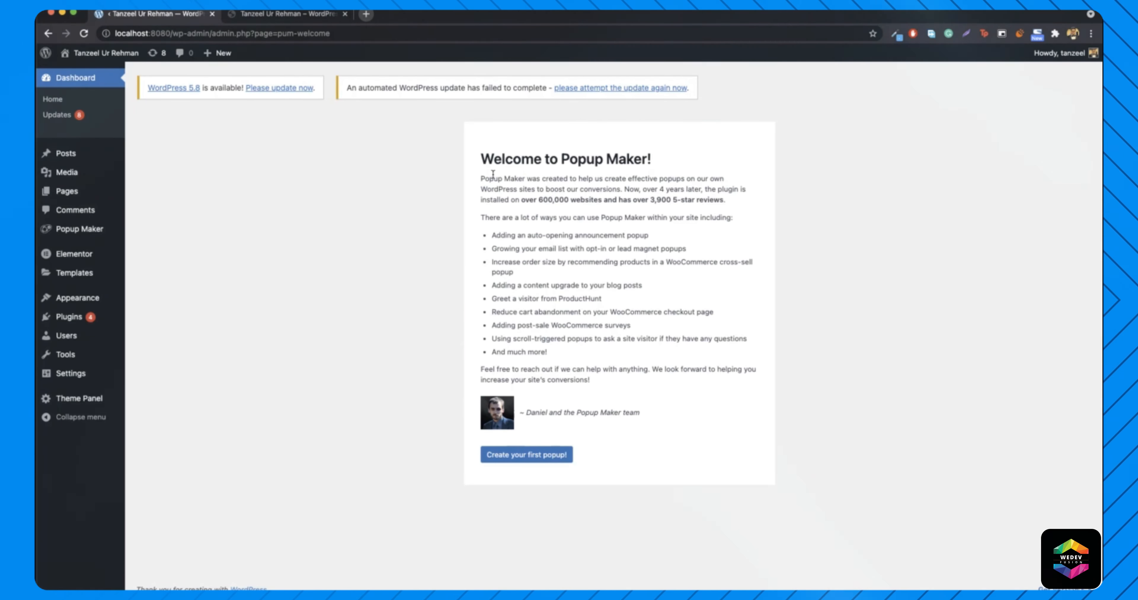
pyautogui.moveTo(83, 234)
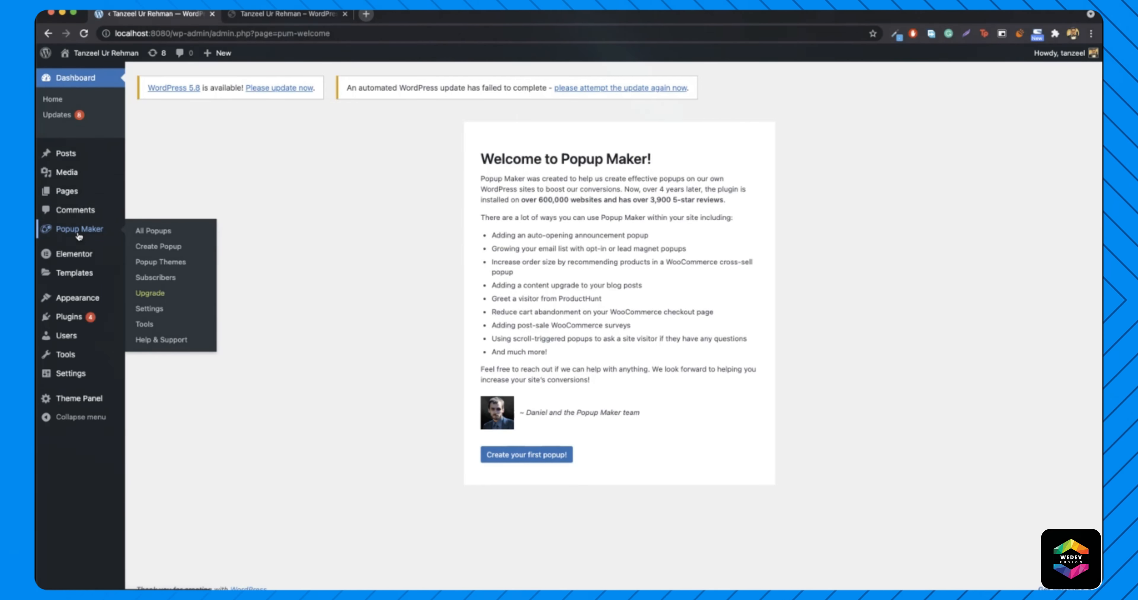
pyautogui.click(154, 232)
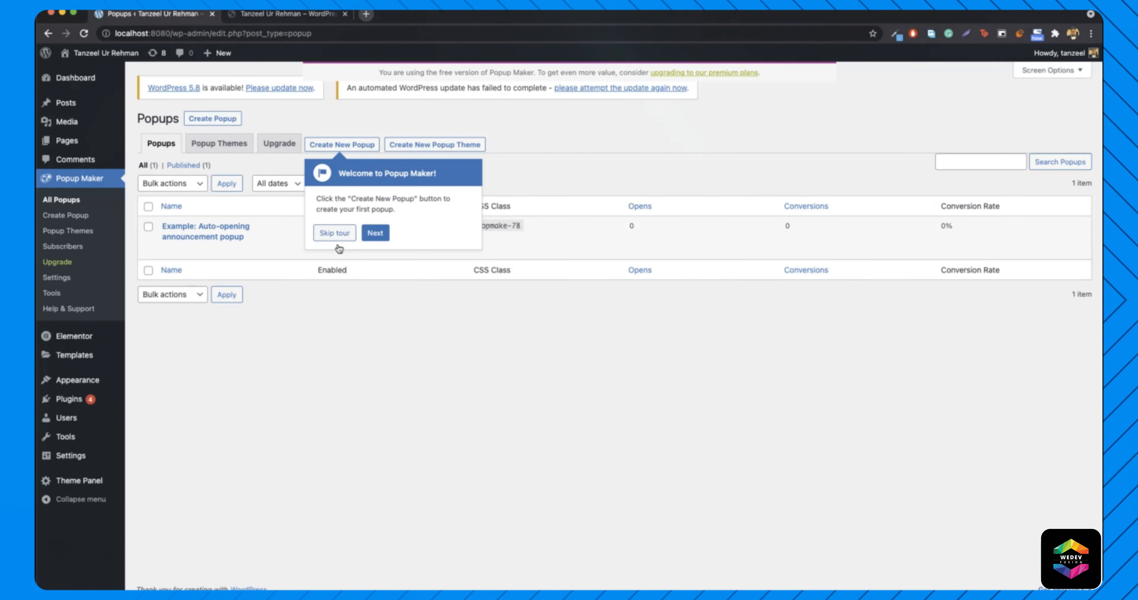
pyautogui.click(336, 235)
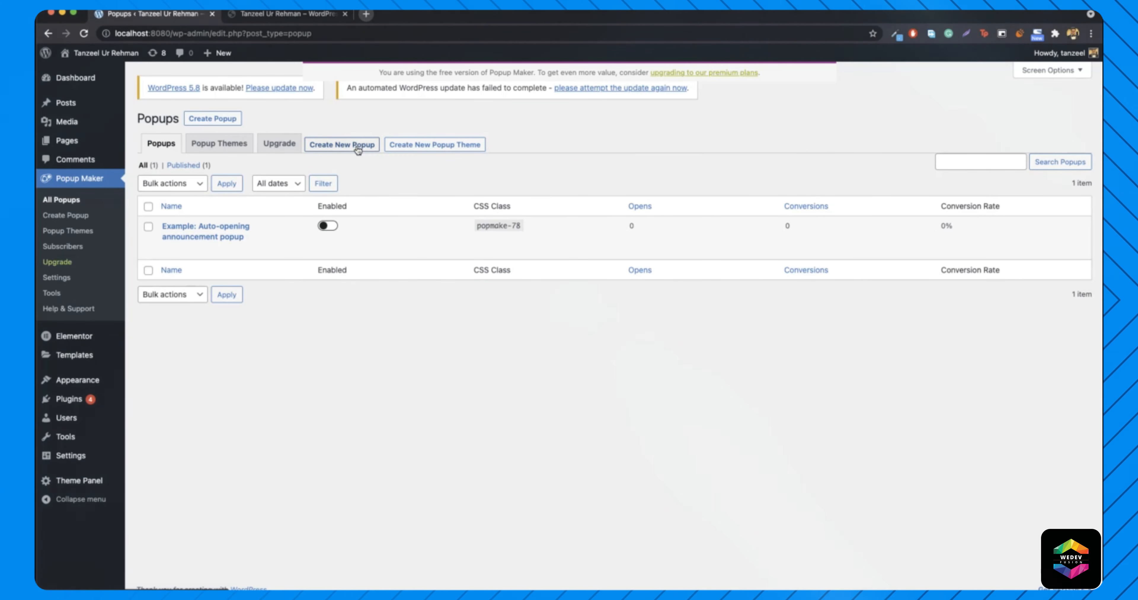
pyautogui.click(347, 150)
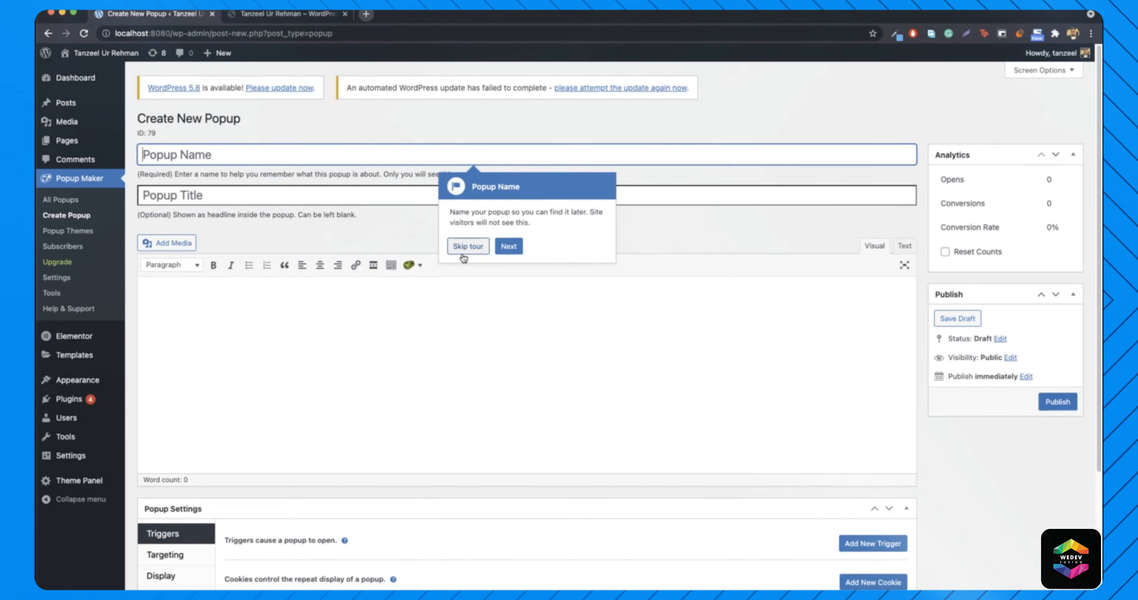
# - Name the new popup 'hiremetanz'
pyautogui.click(468, 246)
pyautogui.click(230, 155)
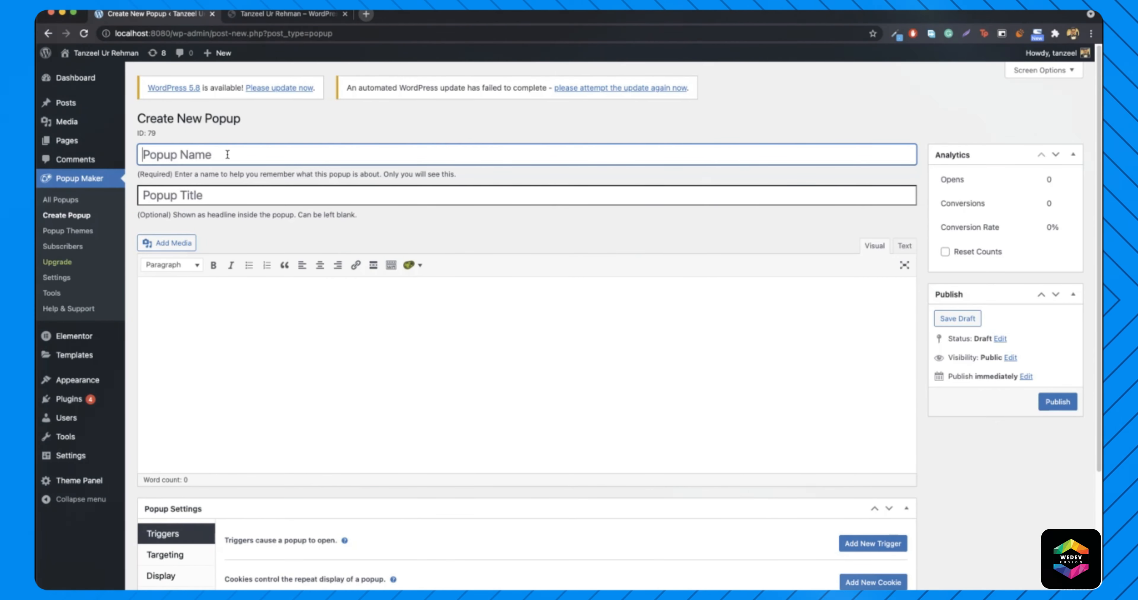
pyautogui.write('hireme')
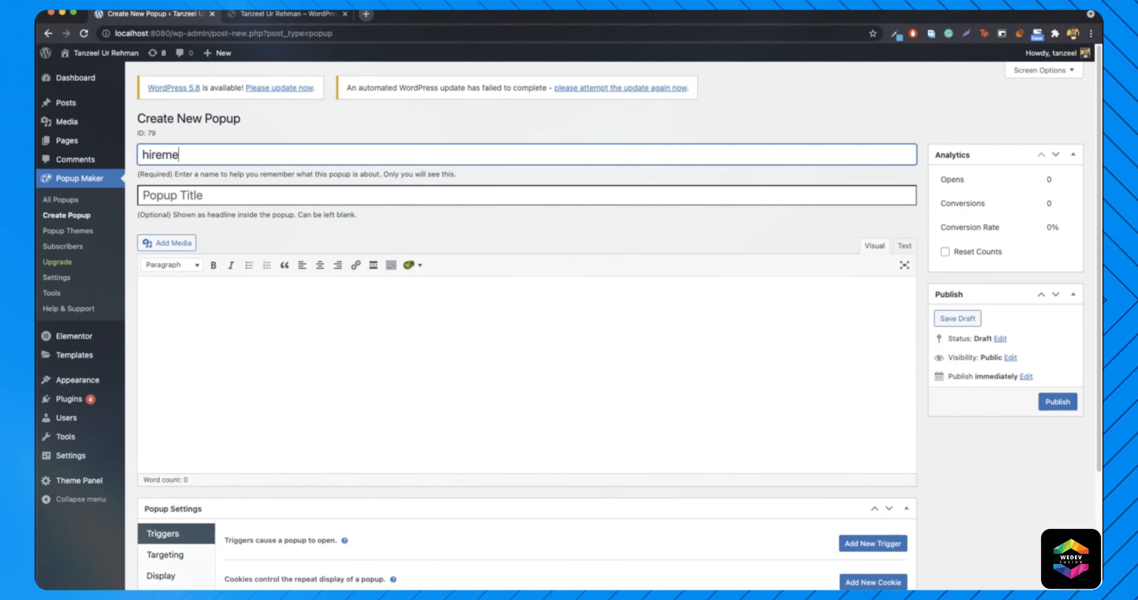
pyautogui.write('tanz')
pyautogui.click(212, 197)
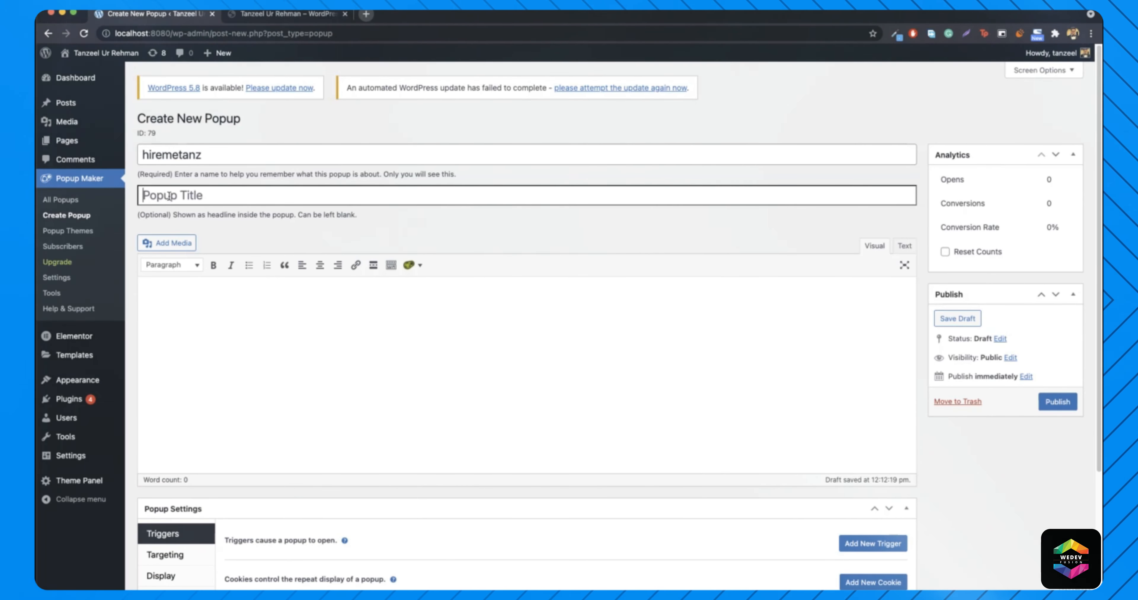
# - Check the live site's Hire Me form for wording and title the popup 'Hire Me'
pyautogui.click(285, 15)
pyautogui.scroll(15, 620, 287)
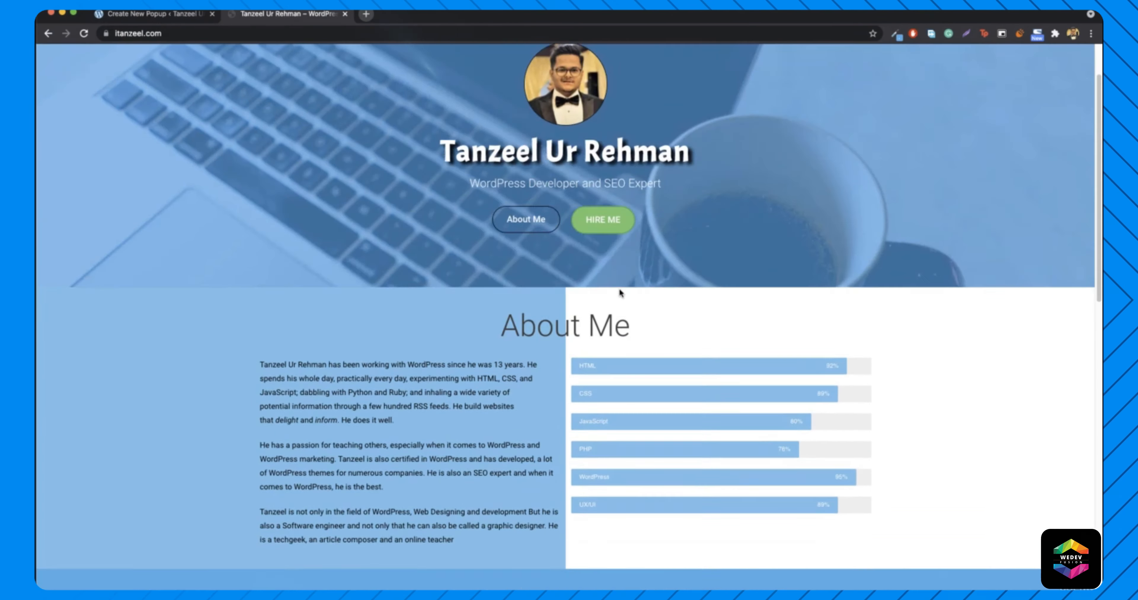
pyautogui.click(601, 291)
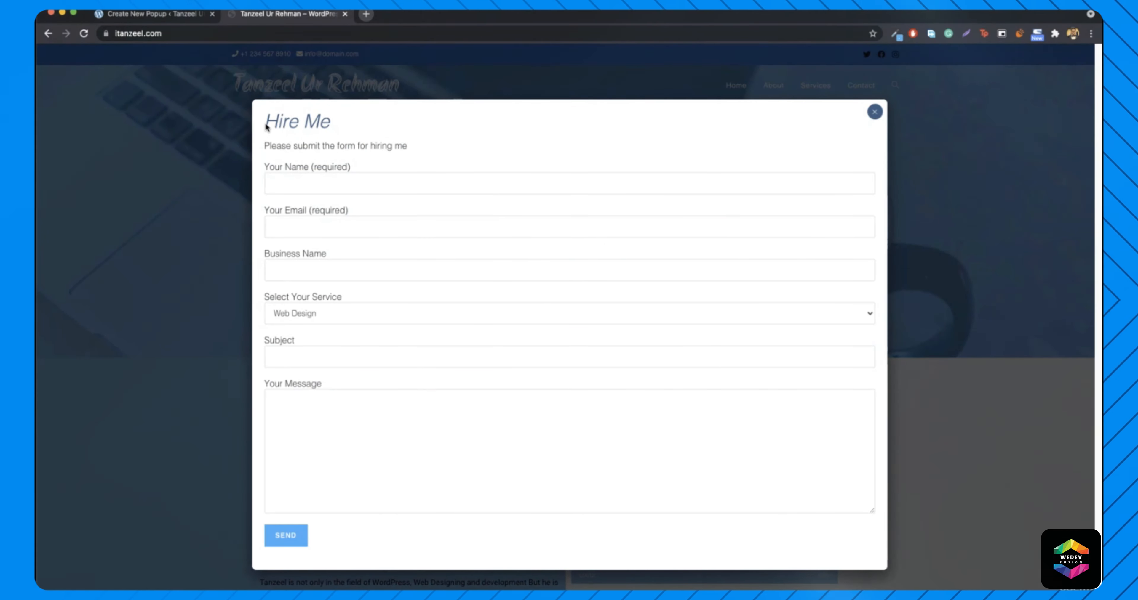
pyautogui.moveTo(266, 125); pyautogui.dragTo(332, 121)
pyautogui.click(332, 134)
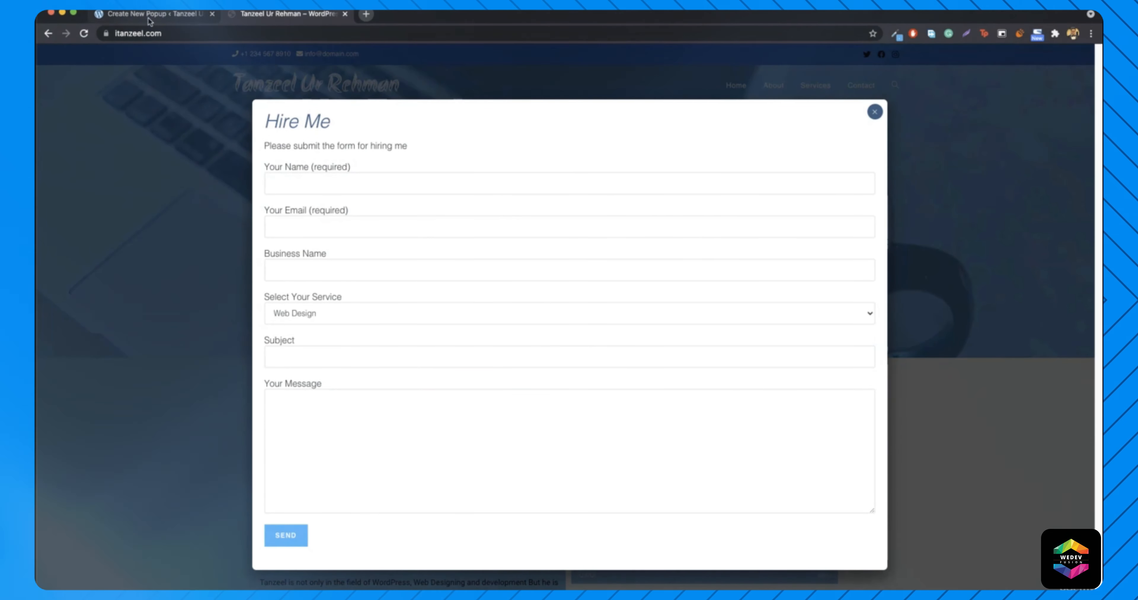
pyautogui.click(151, 14)
pyautogui.write('Hire Me')
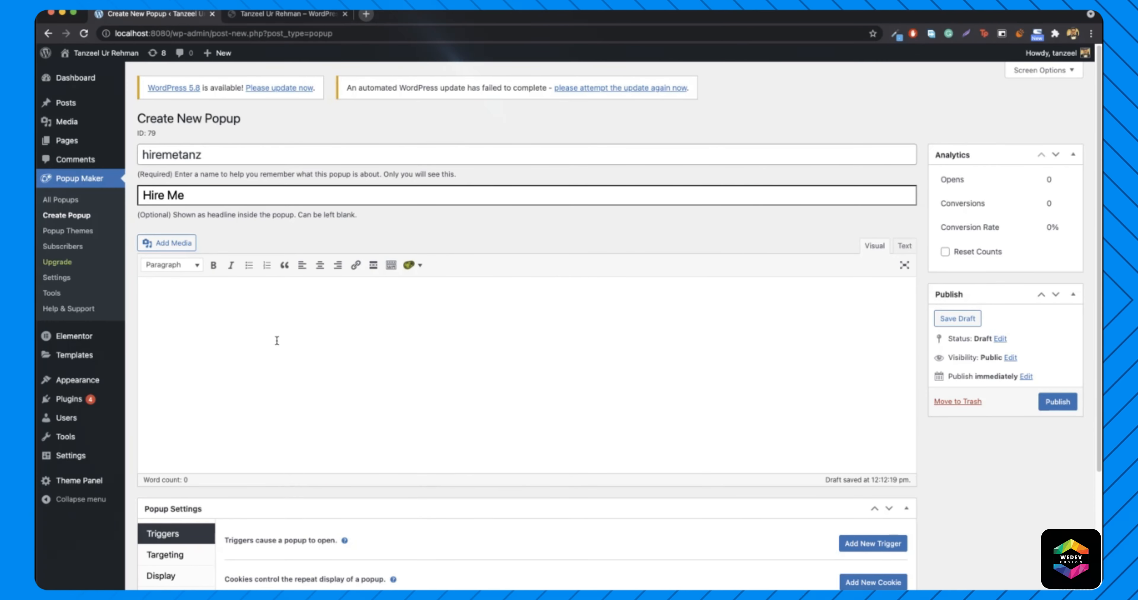
# - Add the body text 'Please Submit the form for hiring me' and publish the popup
pyautogui.click(287, 13)
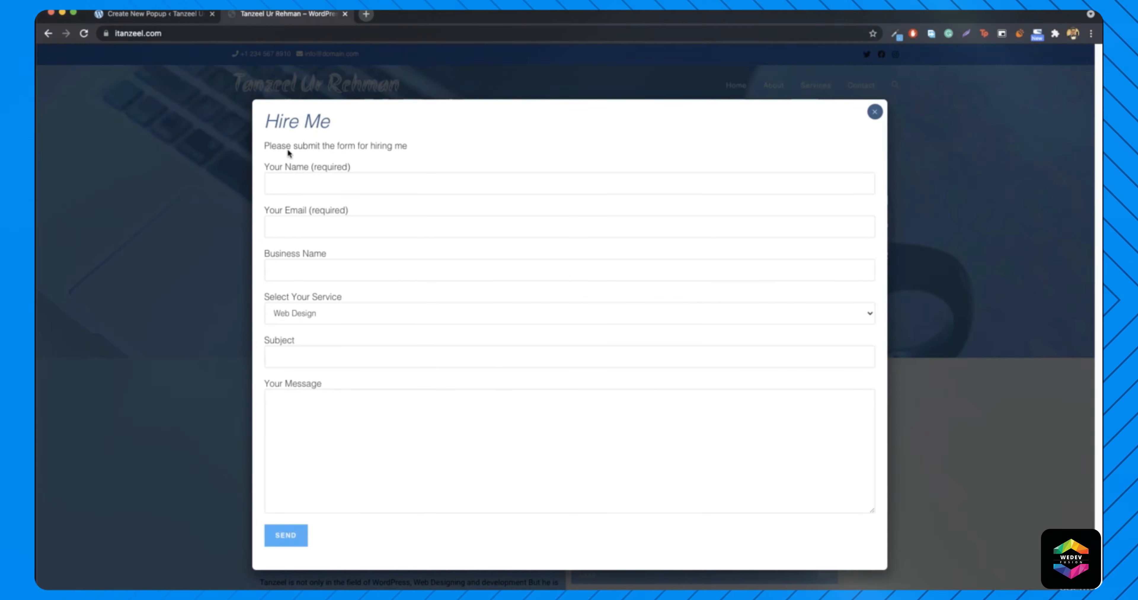
pyautogui.click(153, 14)
pyautogui.write('ase Submit the t')
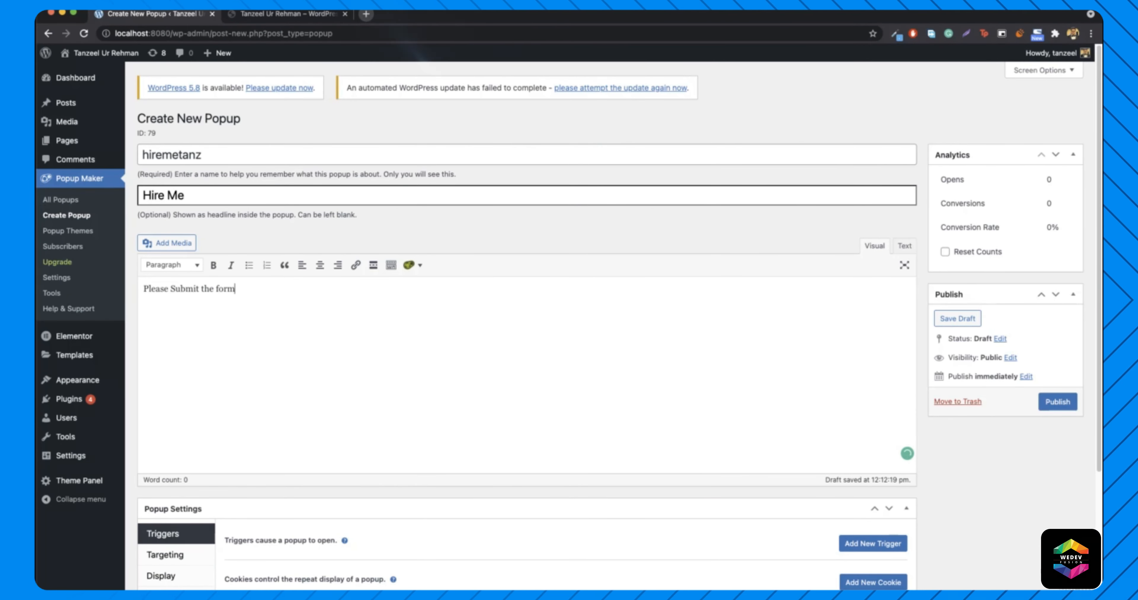
pyautogui.write('orm for hirin')
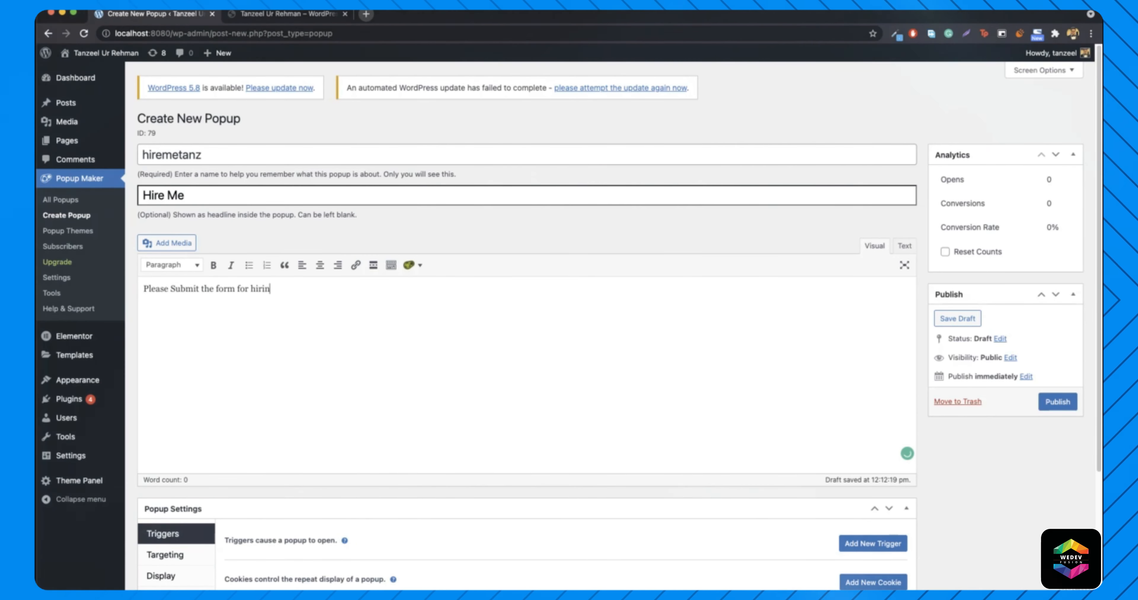
pyautogui.write('g me')
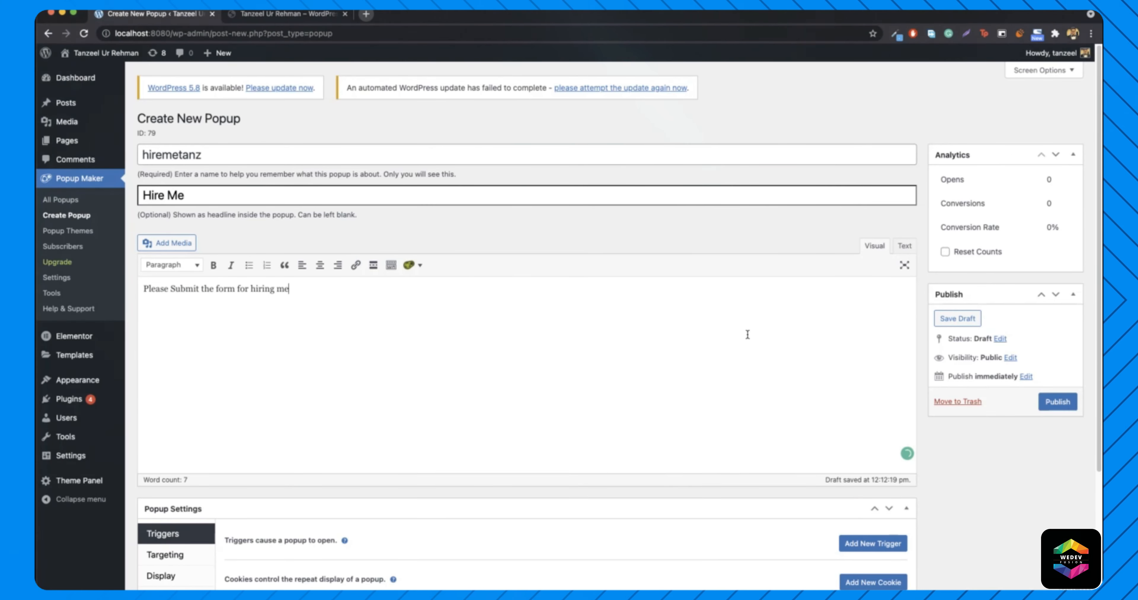
pyautogui.scroll(-2, 927, 345)
pyautogui.click(1052, 349)
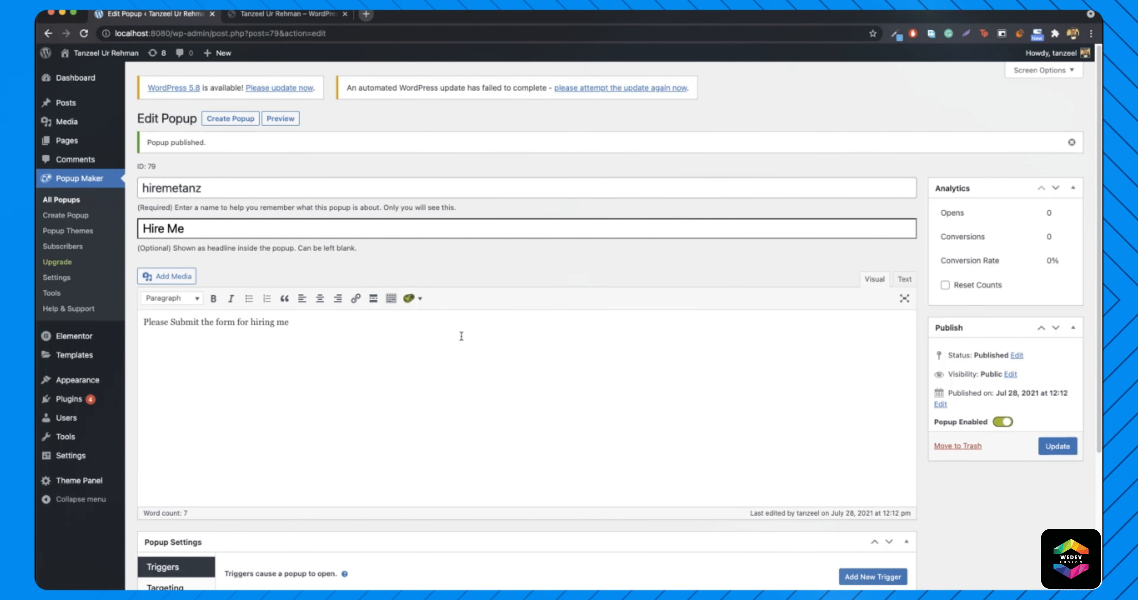
# - Open the site homepage in a new tab and try its HIRE ME button
pyautogui.moveTo(106, 53)
pyautogui.rightClick(78, 72)
pyautogui.click(116, 80)
pyautogui.click(287, 13)
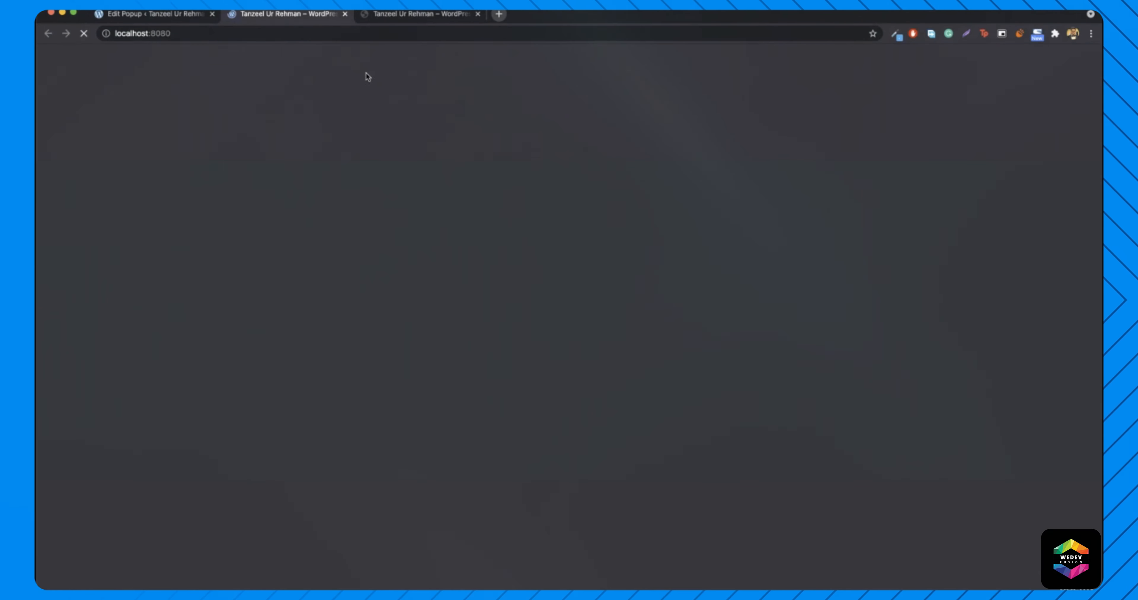
pyautogui.click(612, 306)
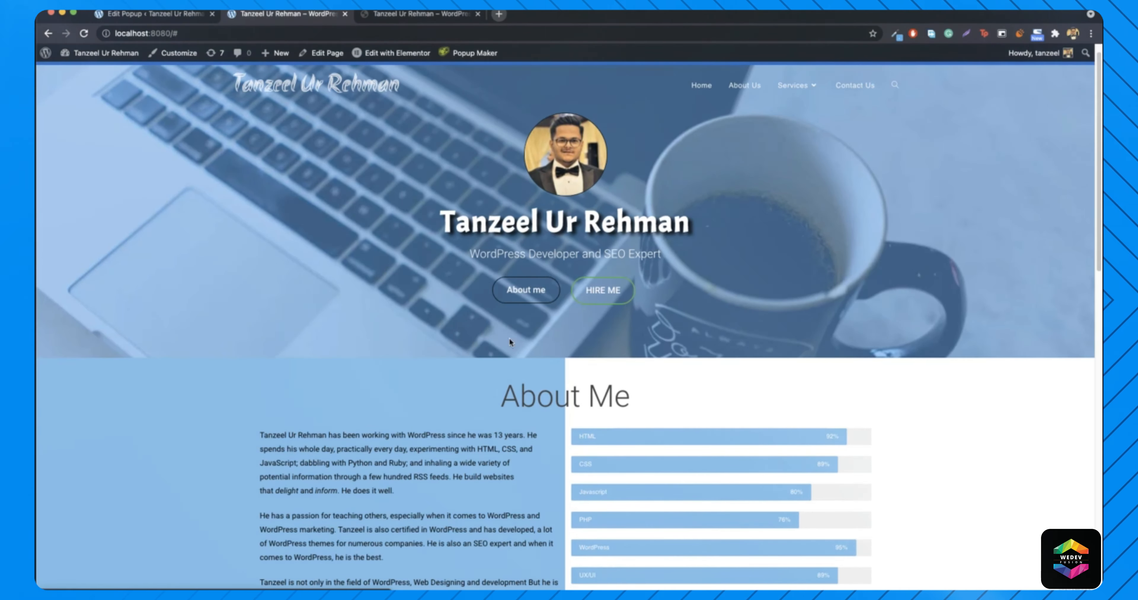
# - Preview the hiremetanz popup via the admin bar's Popup Maker menu, then return to its editor
pyautogui.scroll(1, 463, 363)
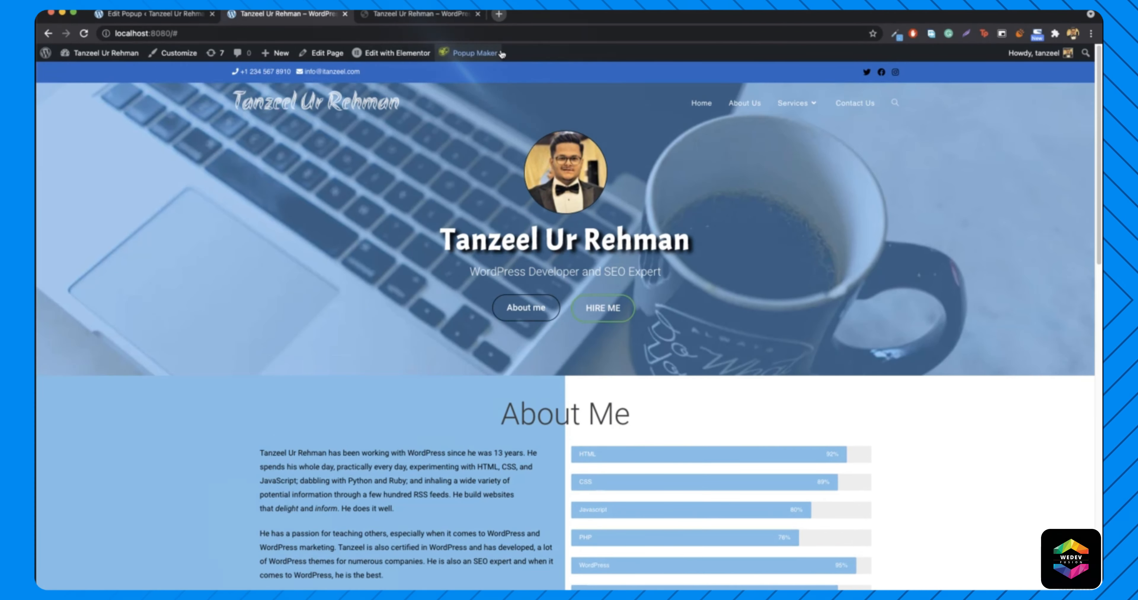
pyautogui.moveTo(486, 64)
pyautogui.moveTo(467, 79)
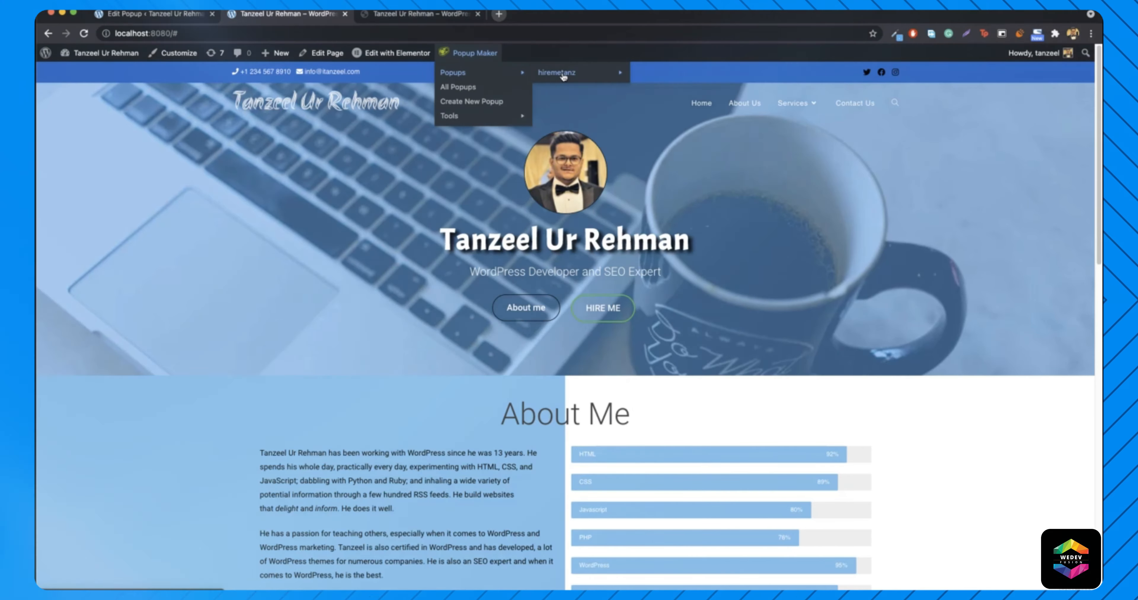
pyautogui.moveTo(563, 75)
pyautogui.click(645, 74)
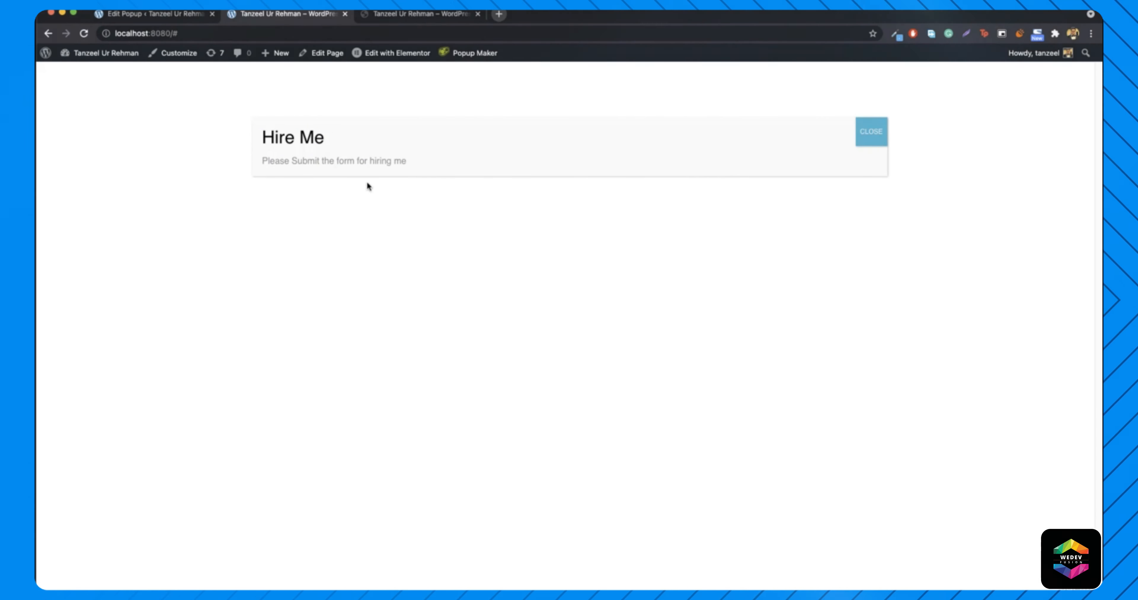
pyautogui.click(866, 125)
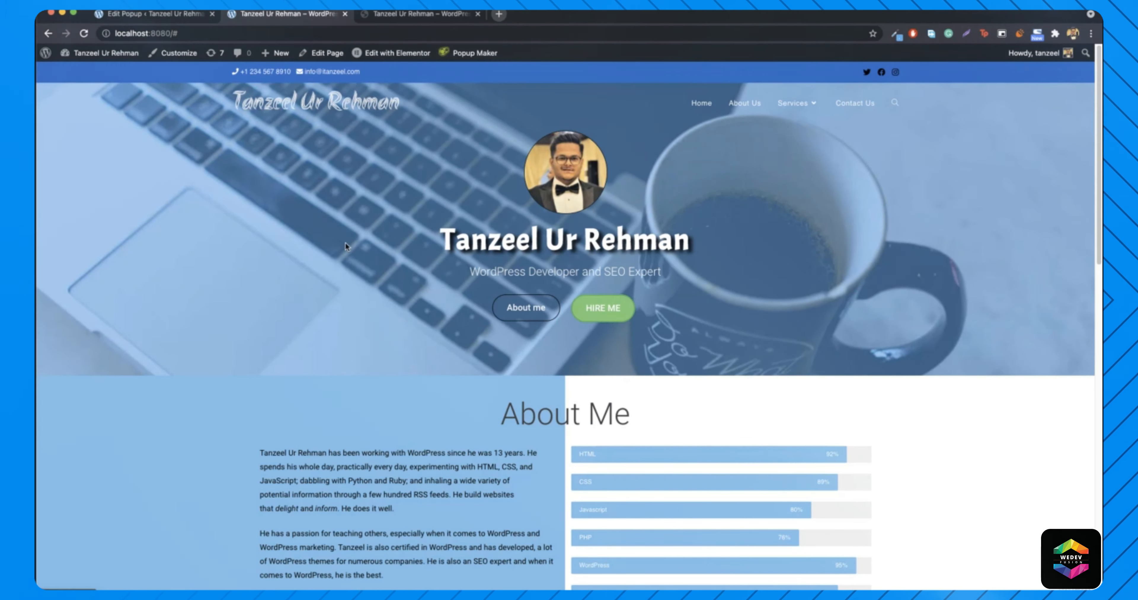
pyautogui.click(135, 17)
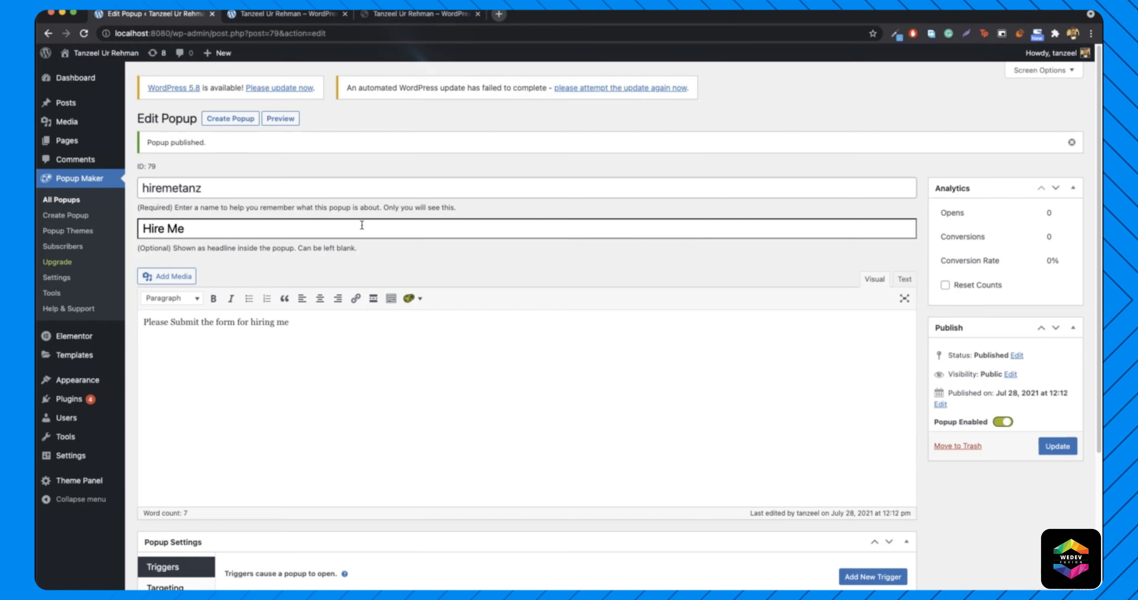
# - Start a new trigger for the popup with the cookie option turned off
pyautogui.scroll(-5, 371, 228)
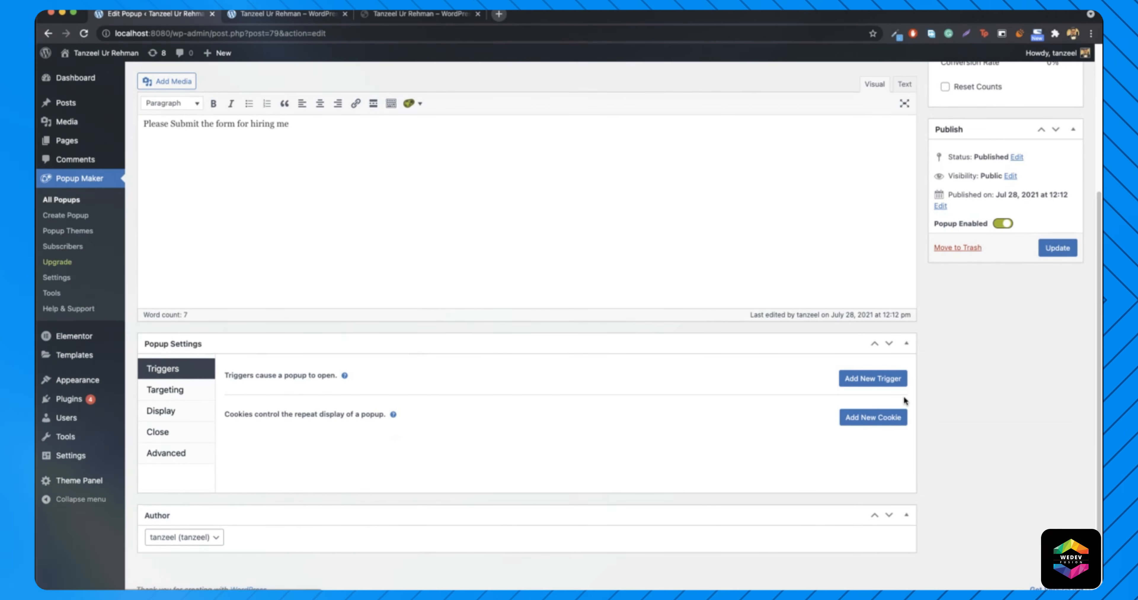
pyautogui.click(852, 389)
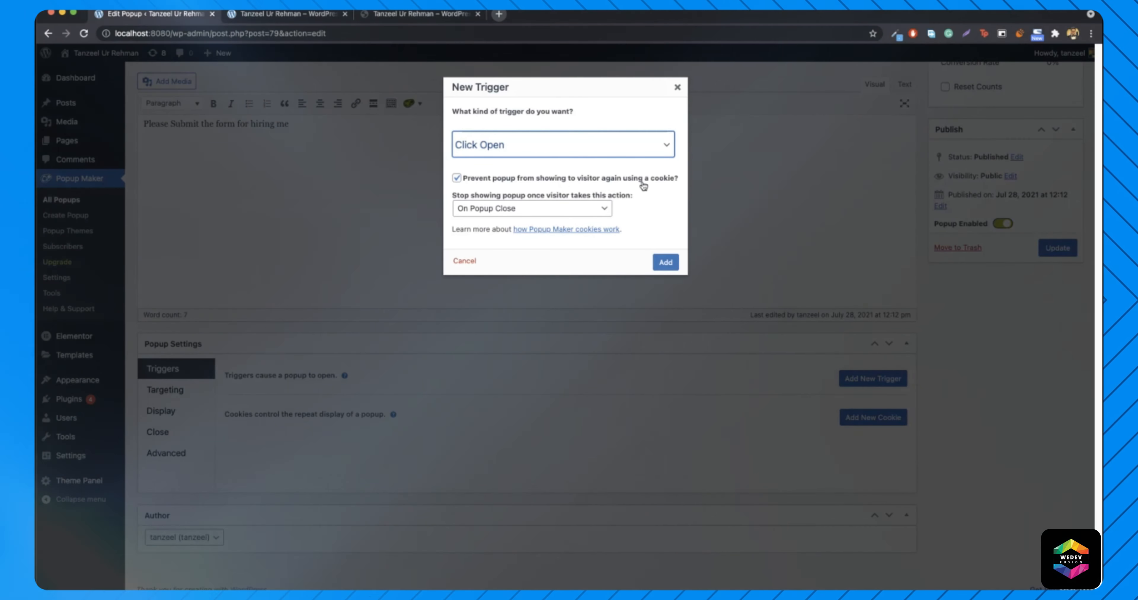
pyautogui.click(475, 181)
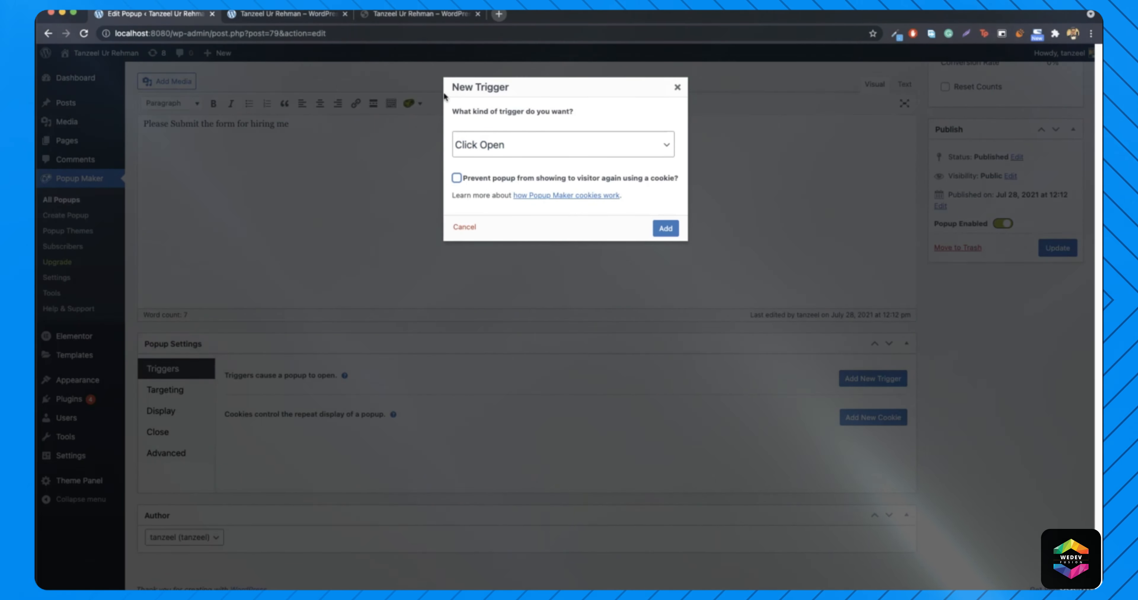
# - Compare against the reference site's Hire Me popup, then choose the Click Open trigger type
pyautogui.hotkey('ctrl', 'Tab')
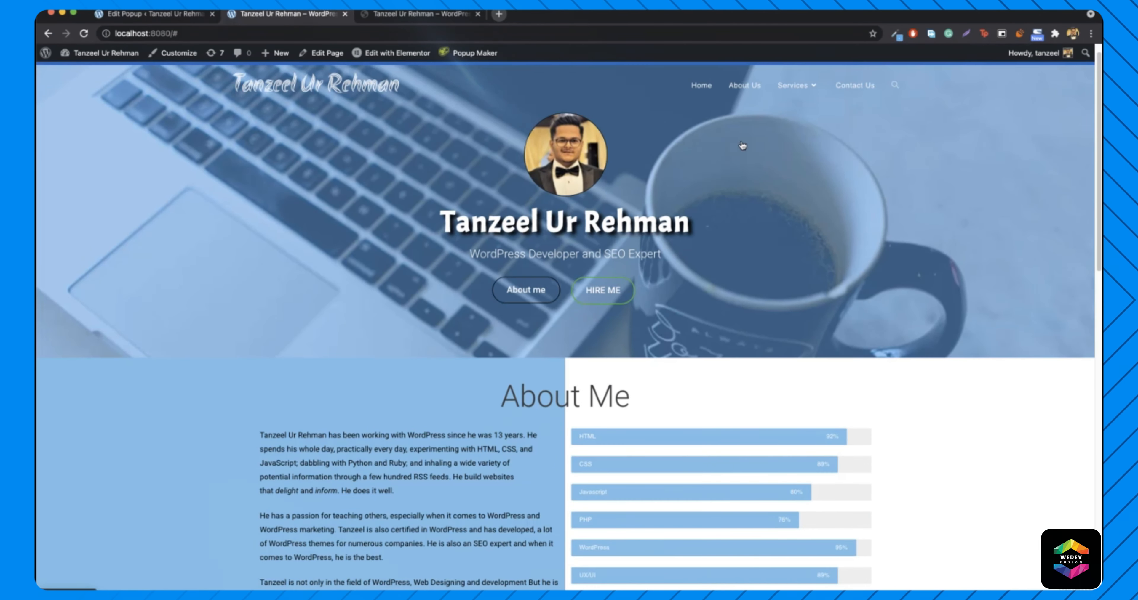
pyautogui.hotkey('ctrl', 'Tab')
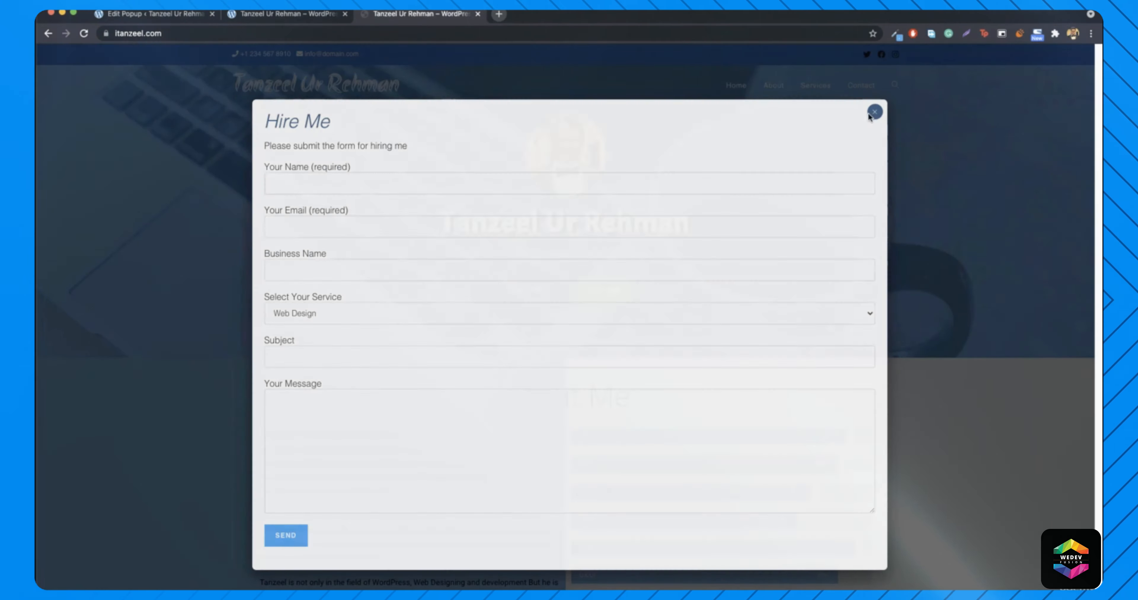
pyautogui.click(874, 112)
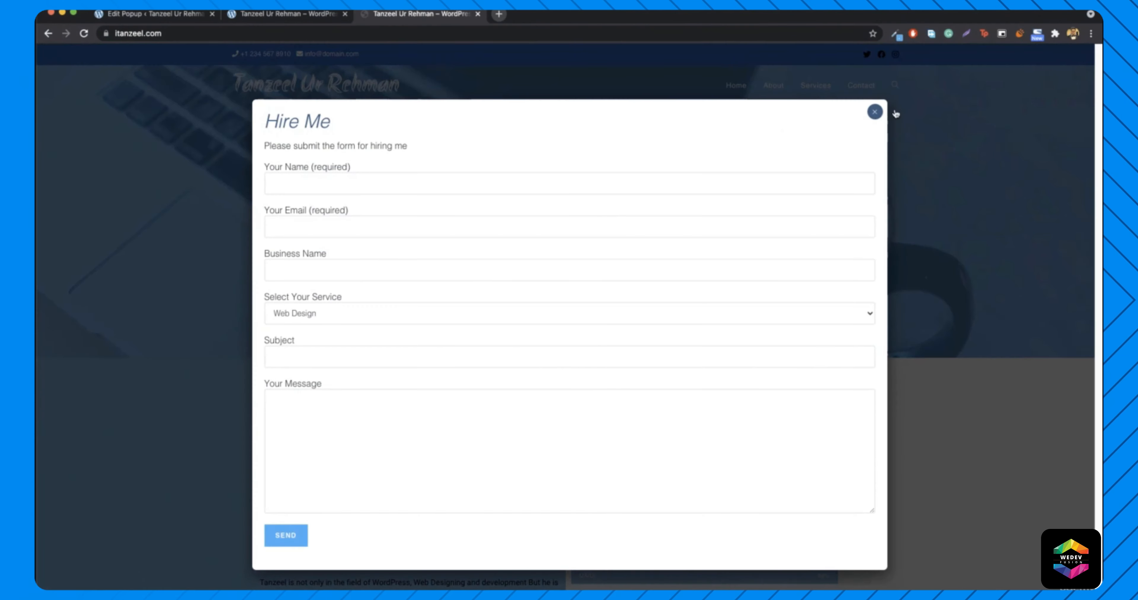
pyautogui.click(874, 112)
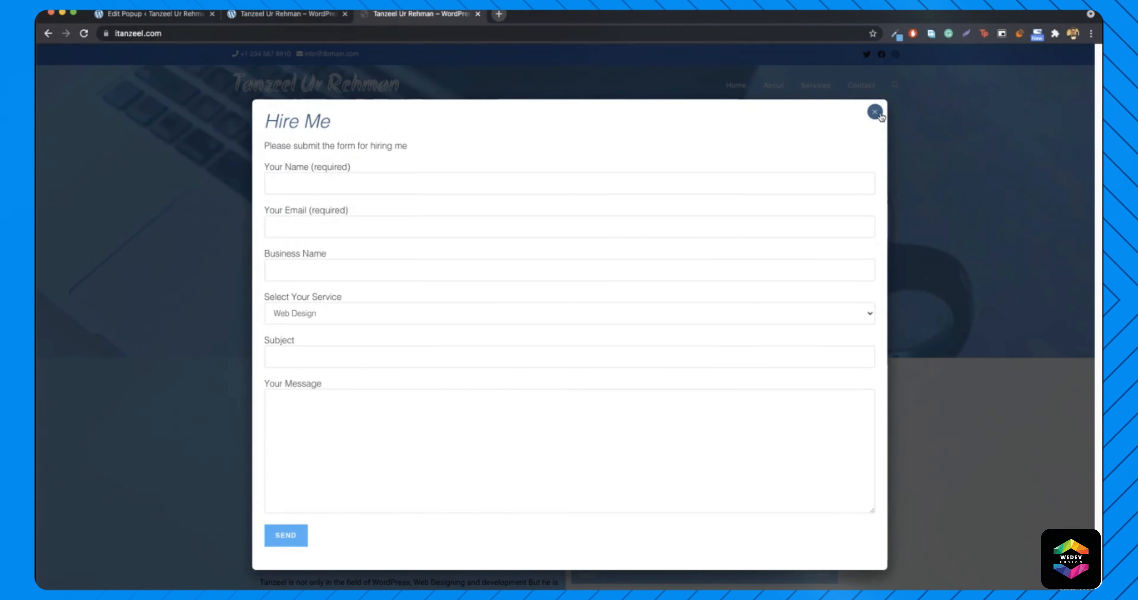
pyautogui.click(876, 114)
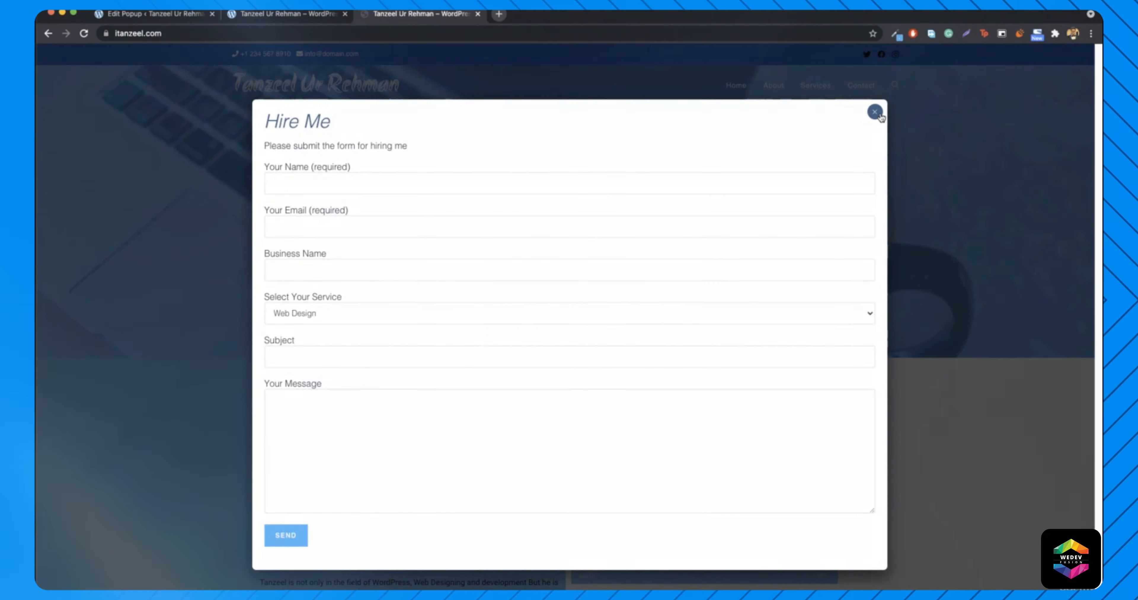
pyautogui.click(876, 113)
pyautogui.click(761, 208)
pyautogui.click(165, 15)
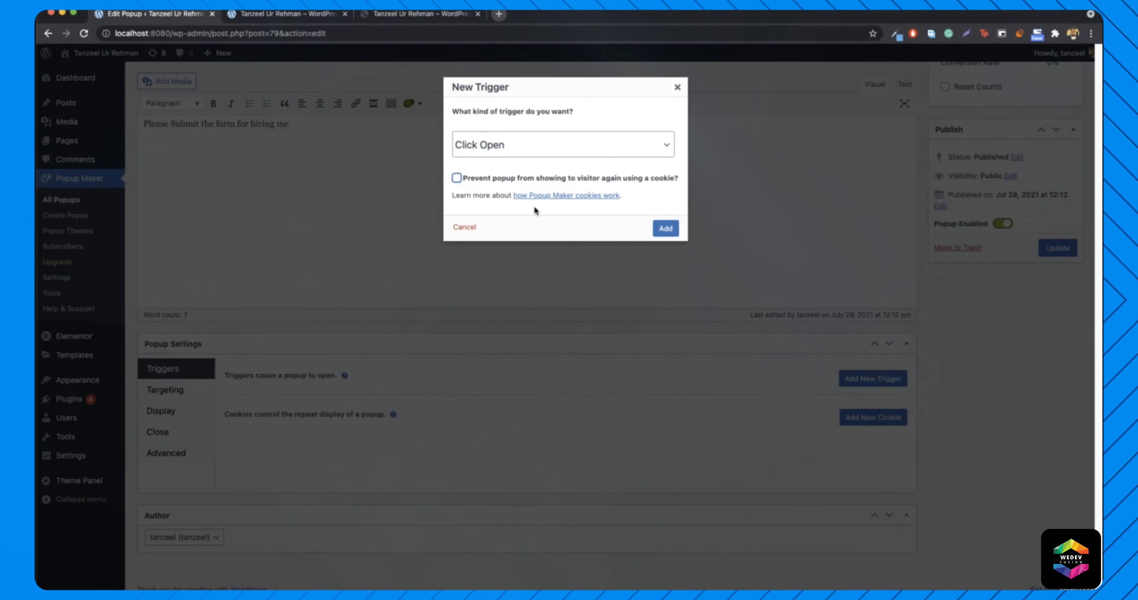
pyautogui.click(663, 229)
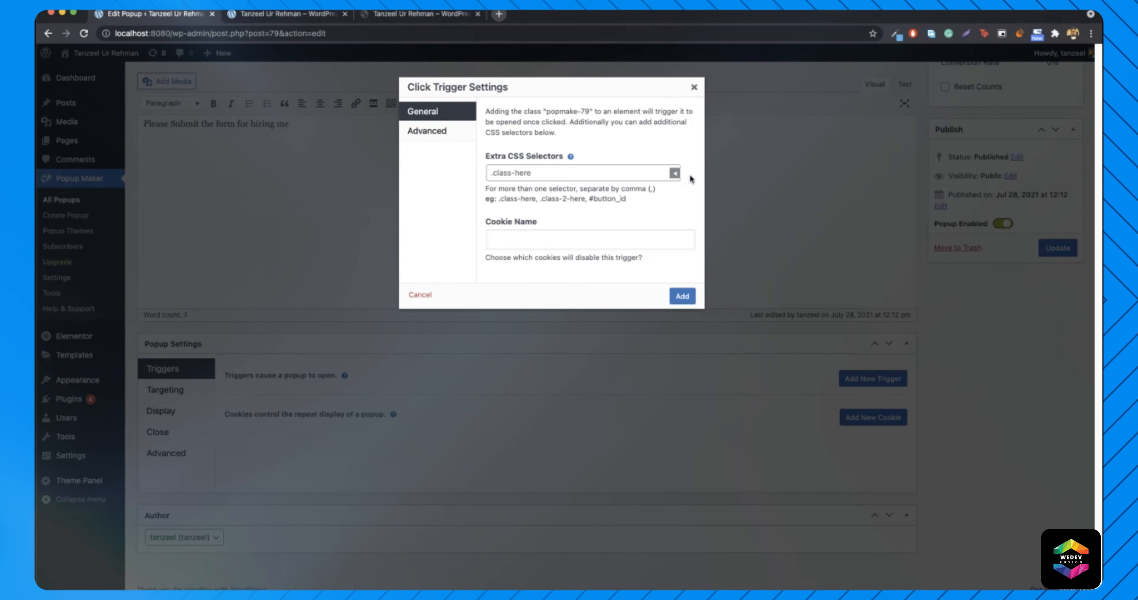
# - Insert the Link: Exact Match selector and delete its exact_url placeholder, leaving a[href=""]
pyautogui.click(673, 175)
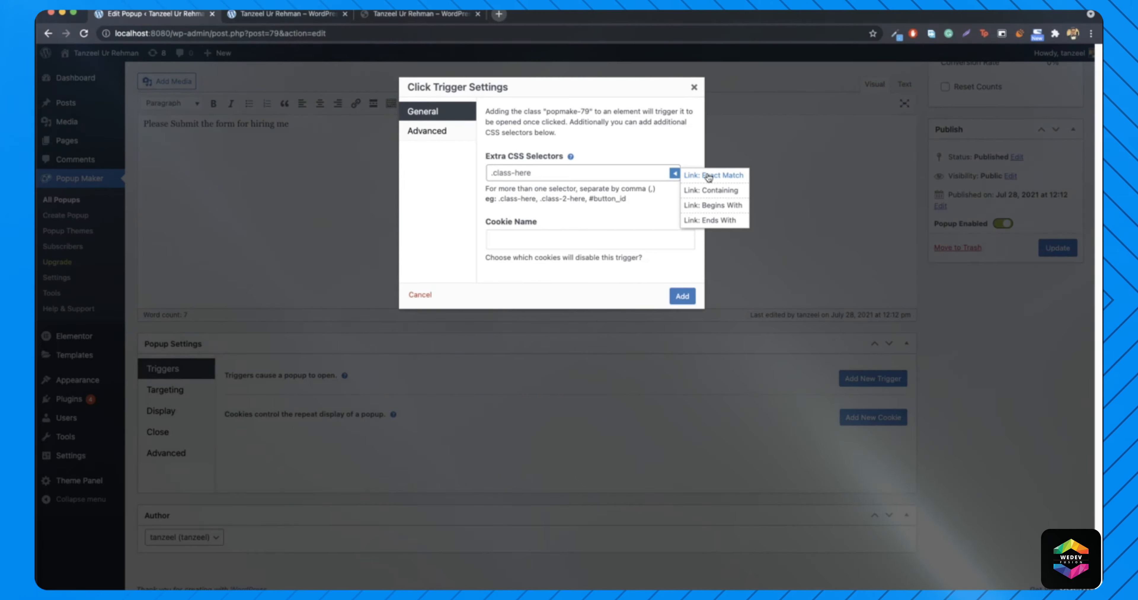
pyautogui.click(710, 176)
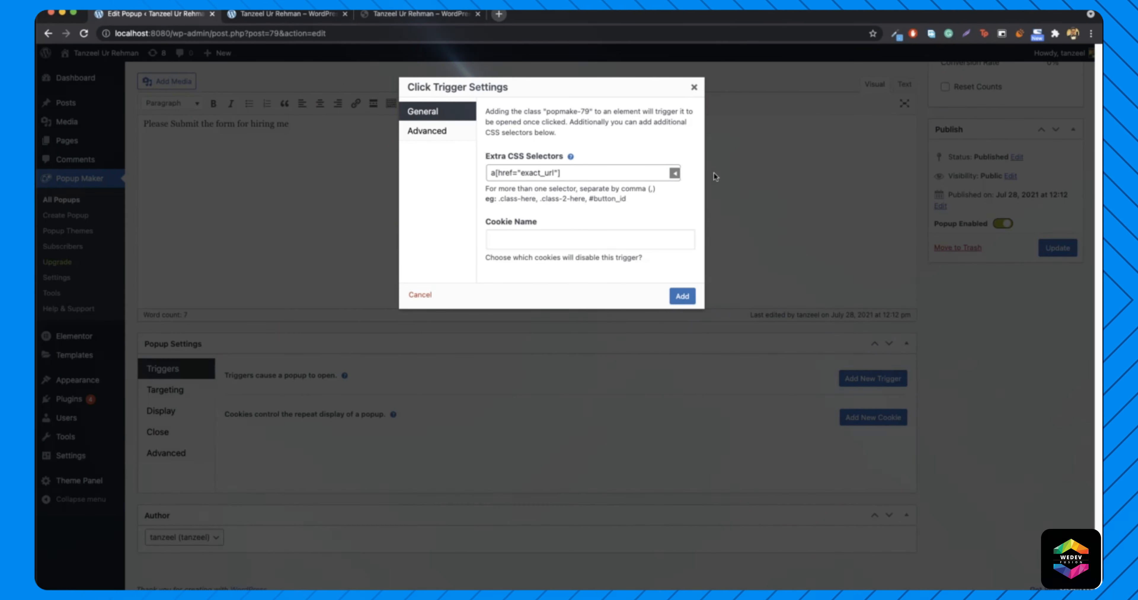
pyautogui.moveTo(521, 174); pyautogui.dragTo(551, 176)
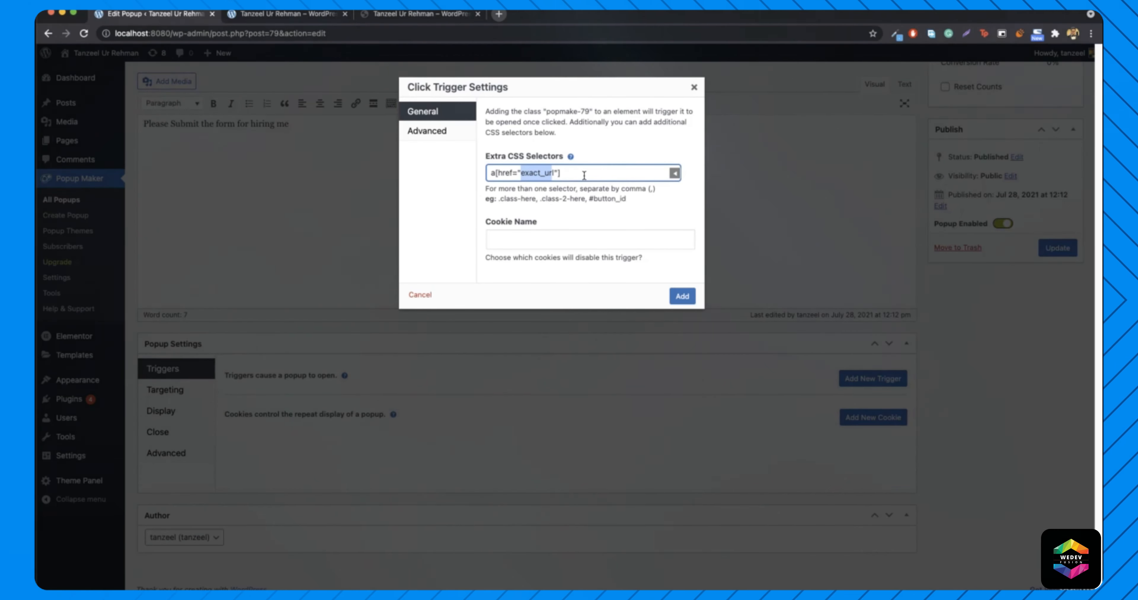
pyautogui.click(552, 175)
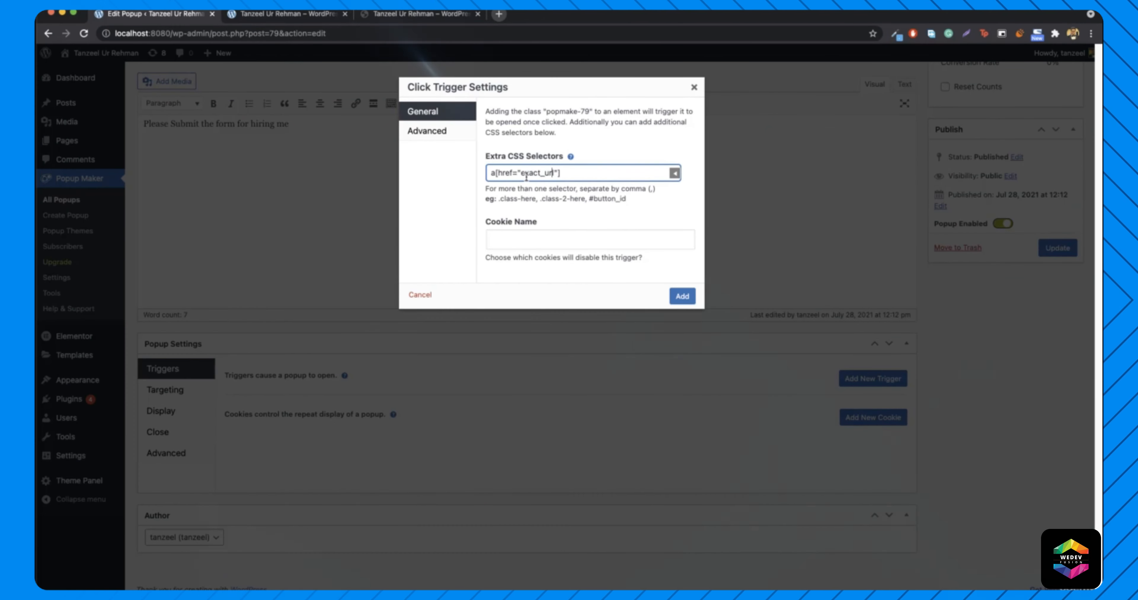
pyautogui.moveTo(521, 174); pyautogui.dragTo(555, 173)
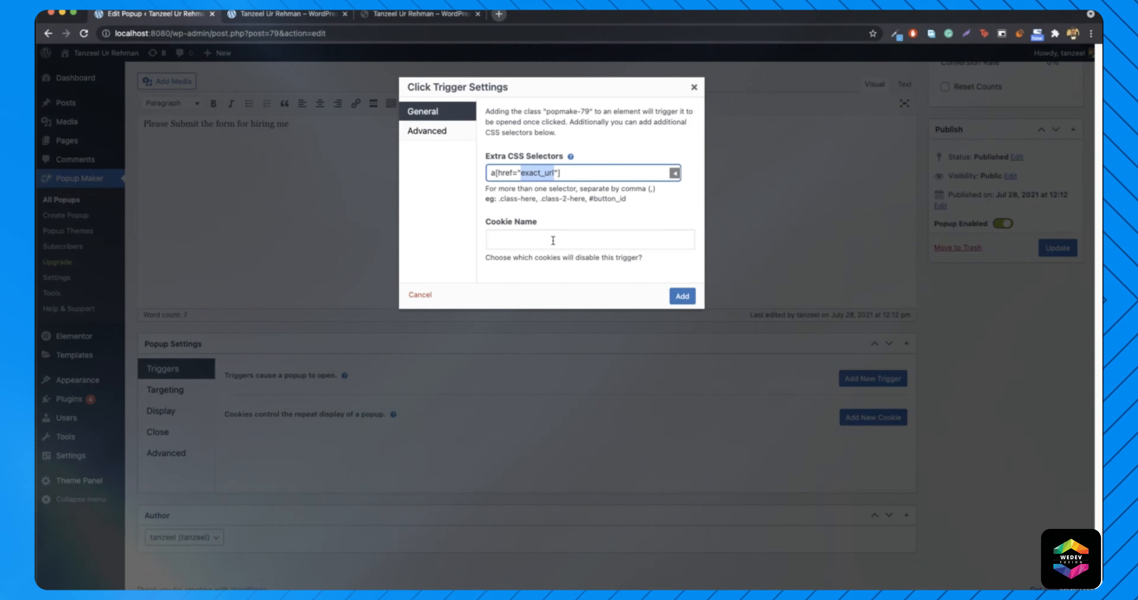
pyautogui.press('BackSpace')
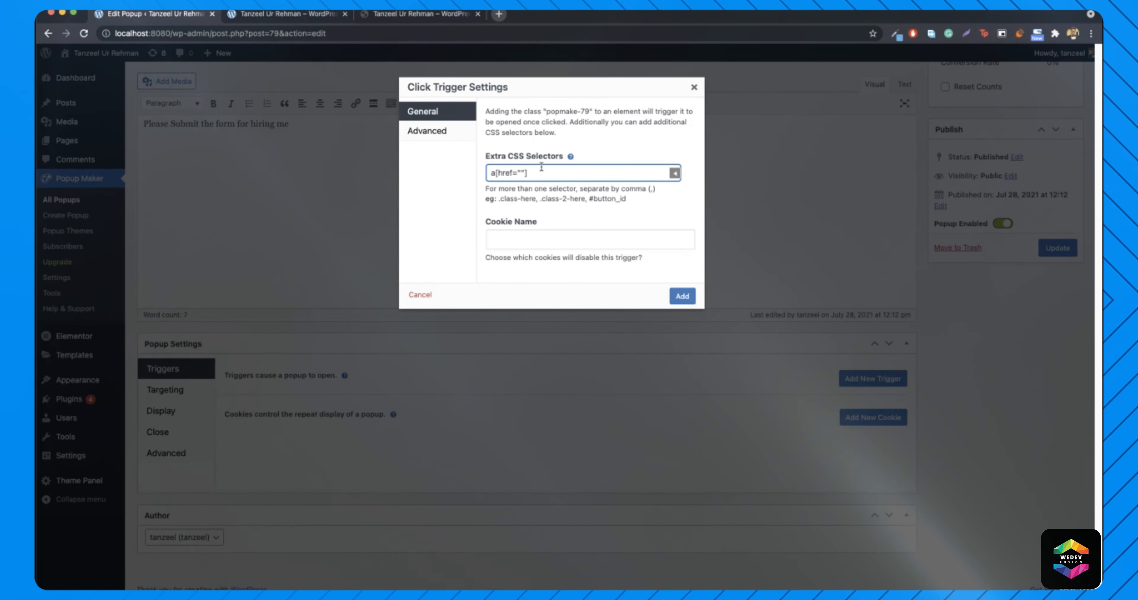
# - Open the homepage in Elementor and change the HIRE ME button's link from # to #hireme
pyautogui.click(287, 14)
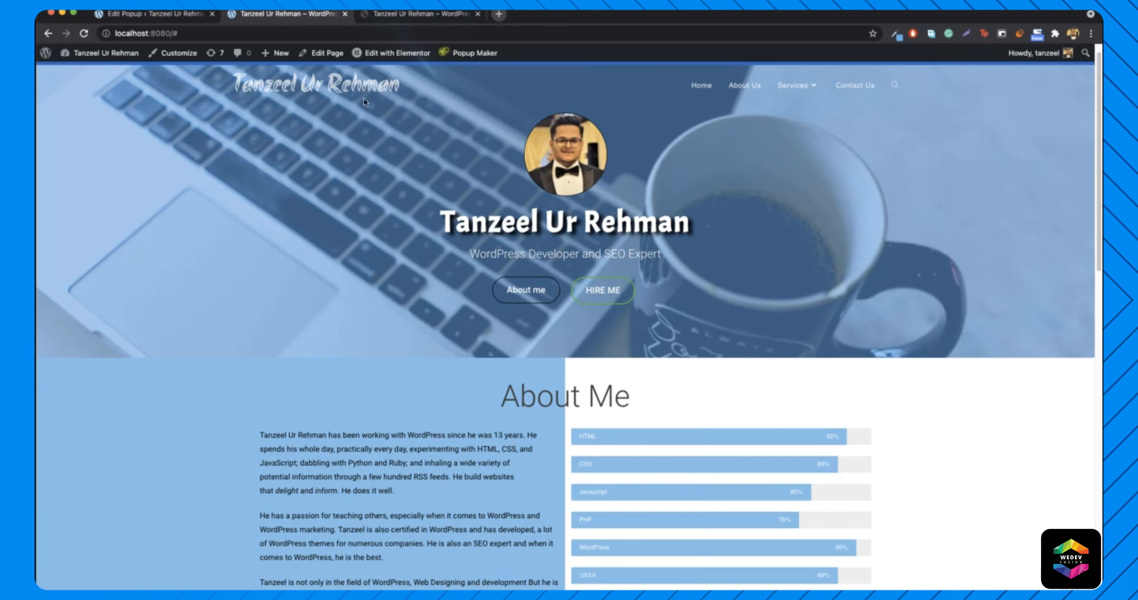
pyautogui.scroll(1, 552, 265)
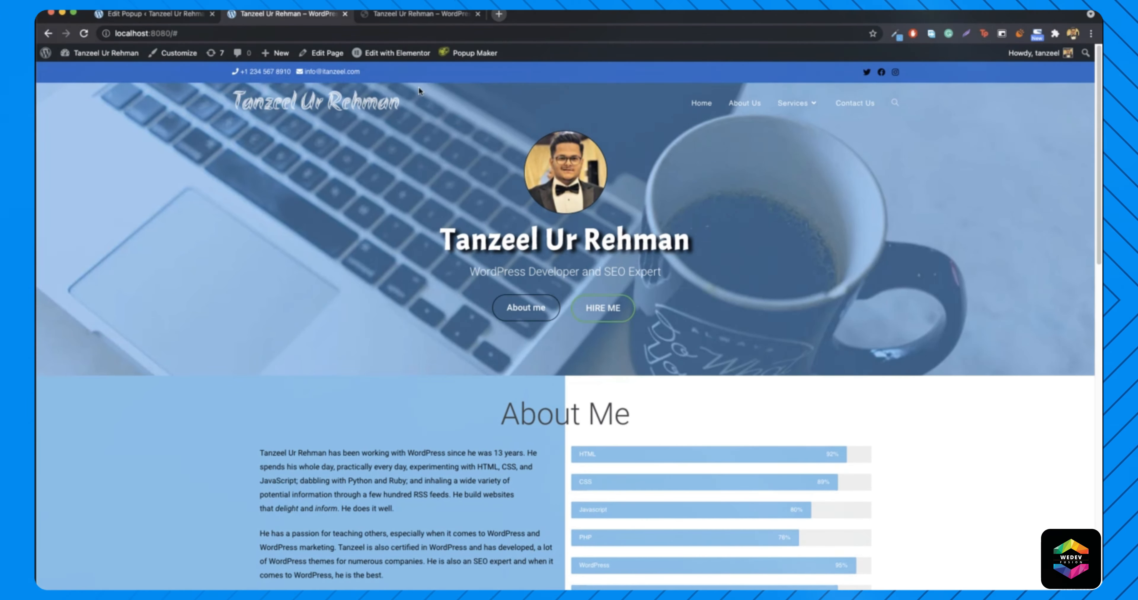
pyautogui.click(396, 52)
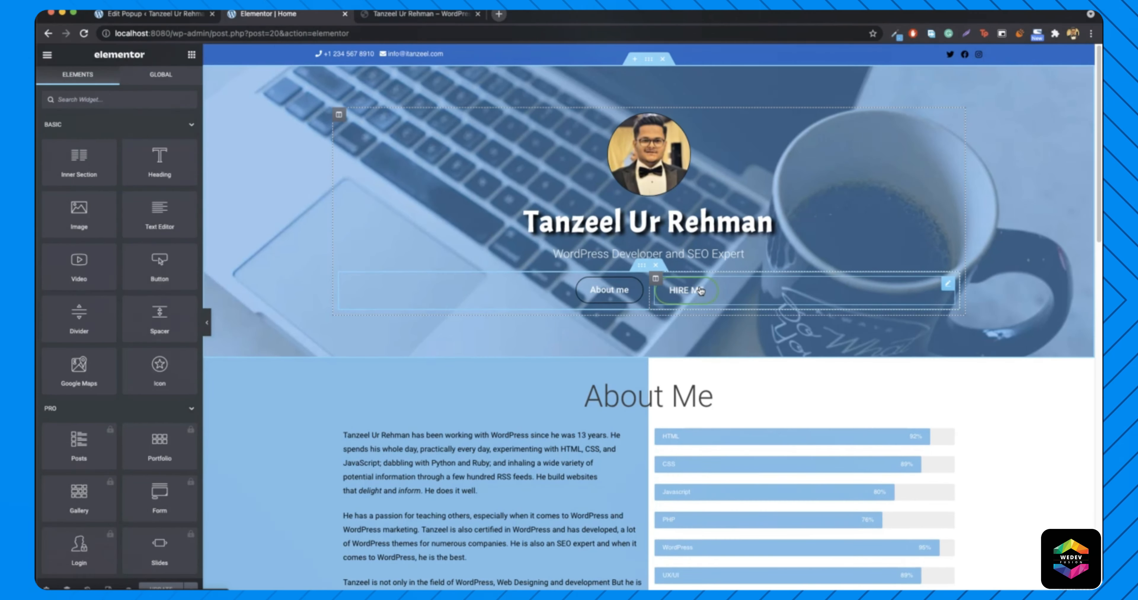
pyautogui.rightClick(700, 290)
pyautogui.click(727, 299)
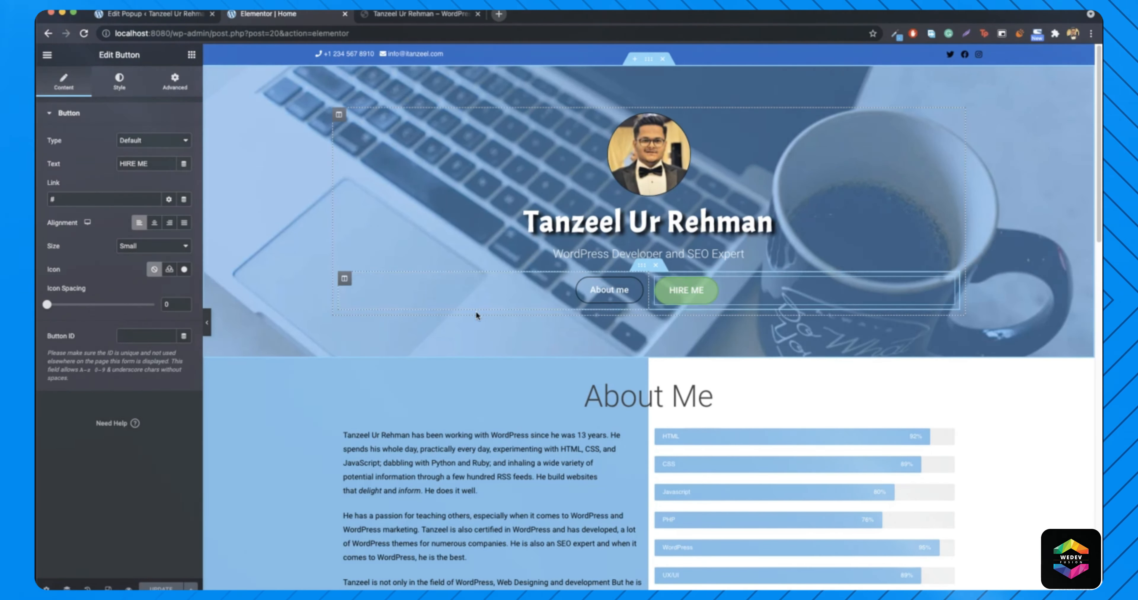
pyautogui.doubleClick(68, 201)
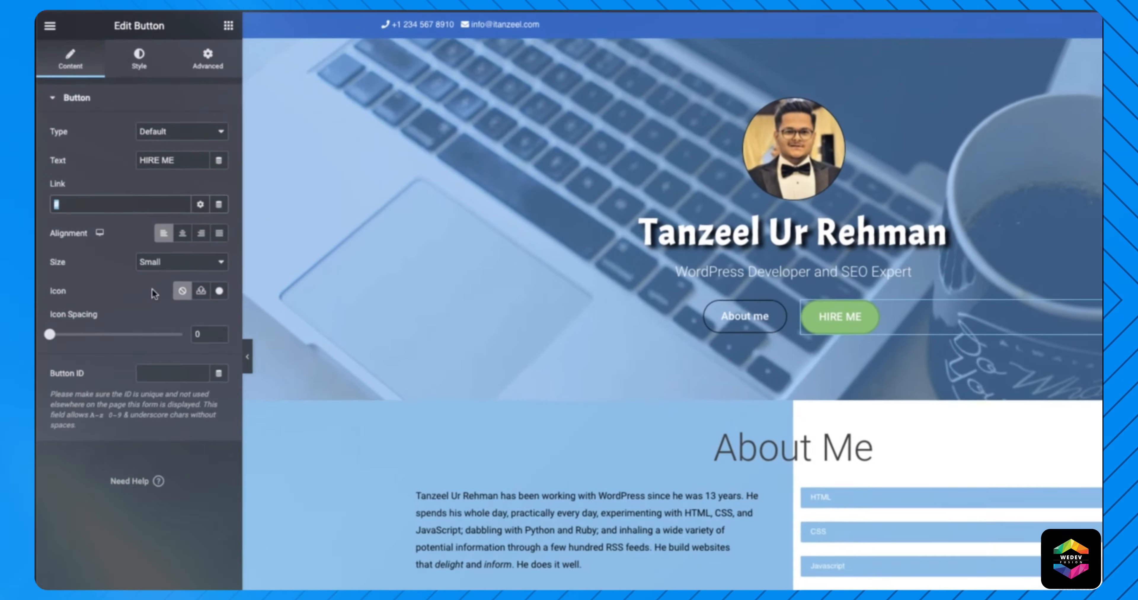
pyautogui.write('#')
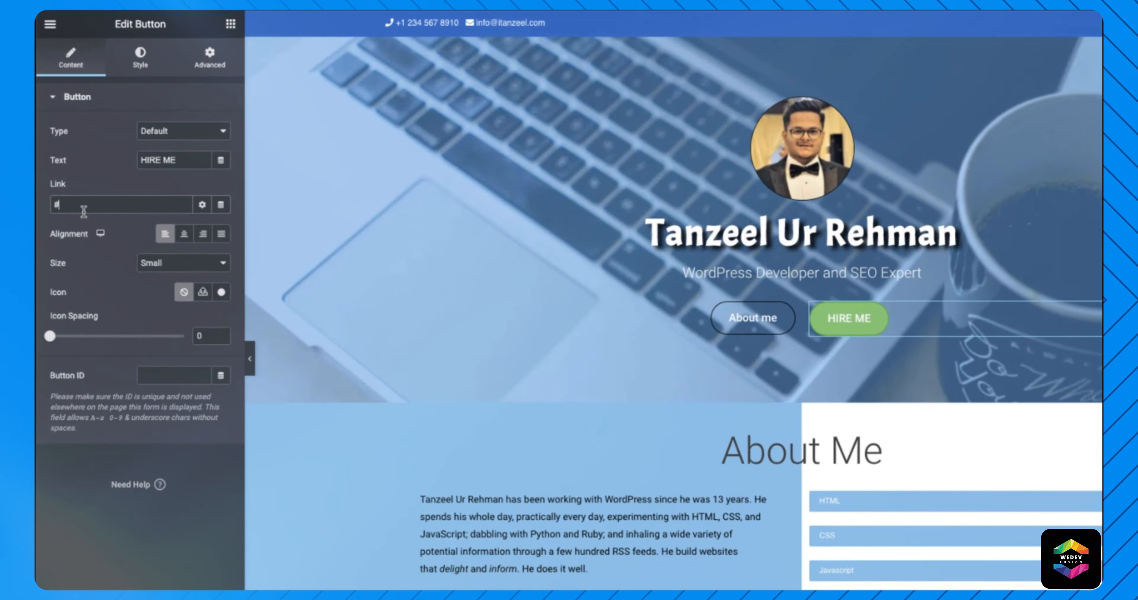
pyautogui.write('hir')
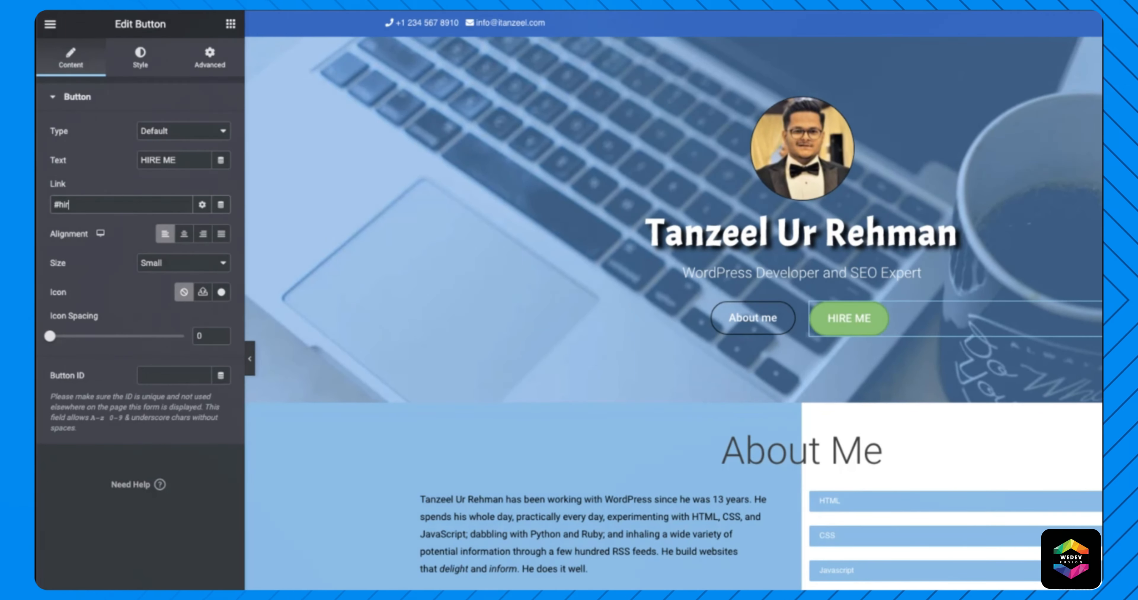
pyautogui.write('eme')
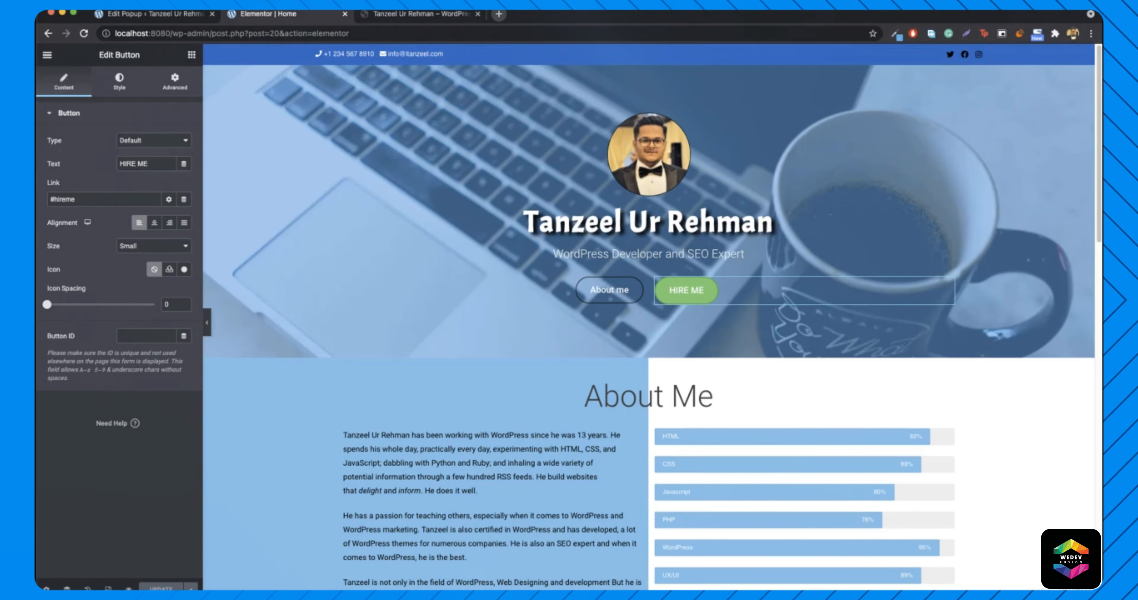
# - Make the selector a[href="#hireme"], add the Click Open trigger, and update the popup
pyautogui.click(152, 15)
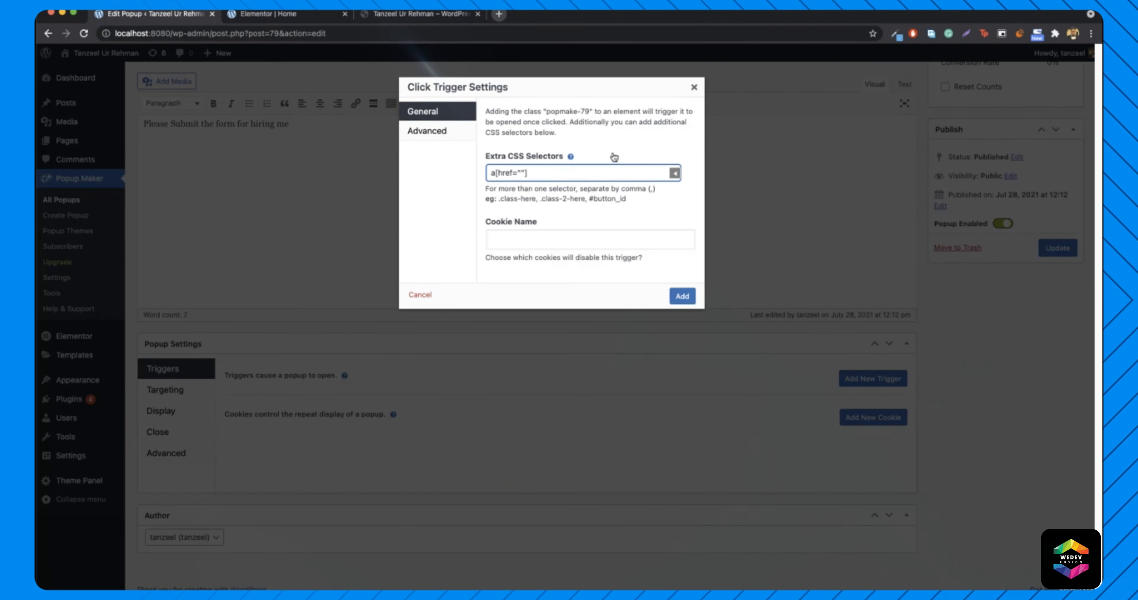
pyautogui.write('#hireme')
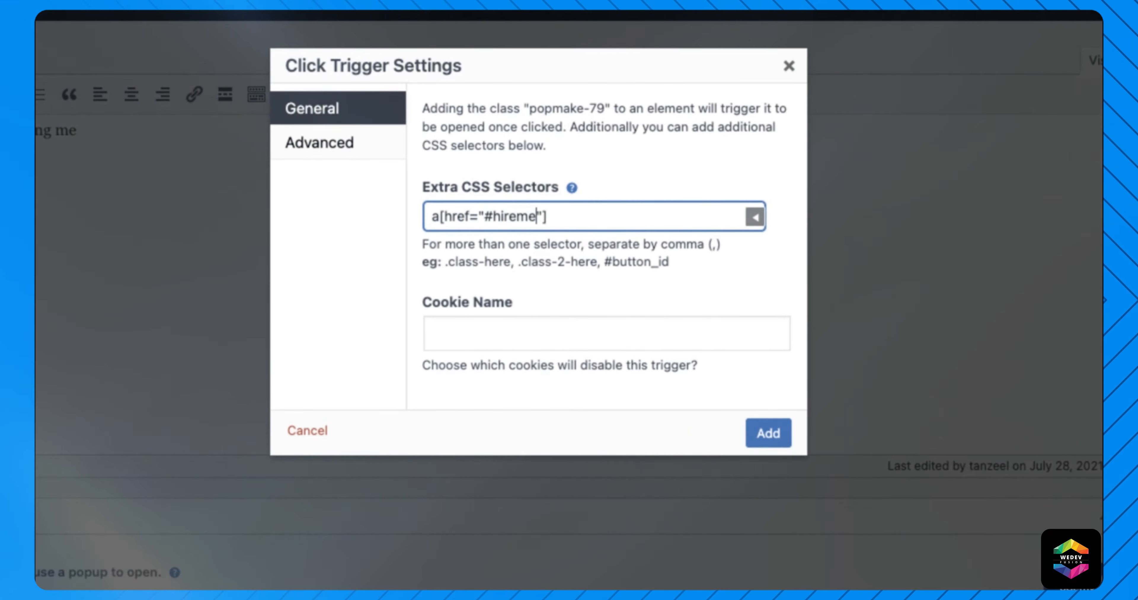
pyautogui.click(768, 435)
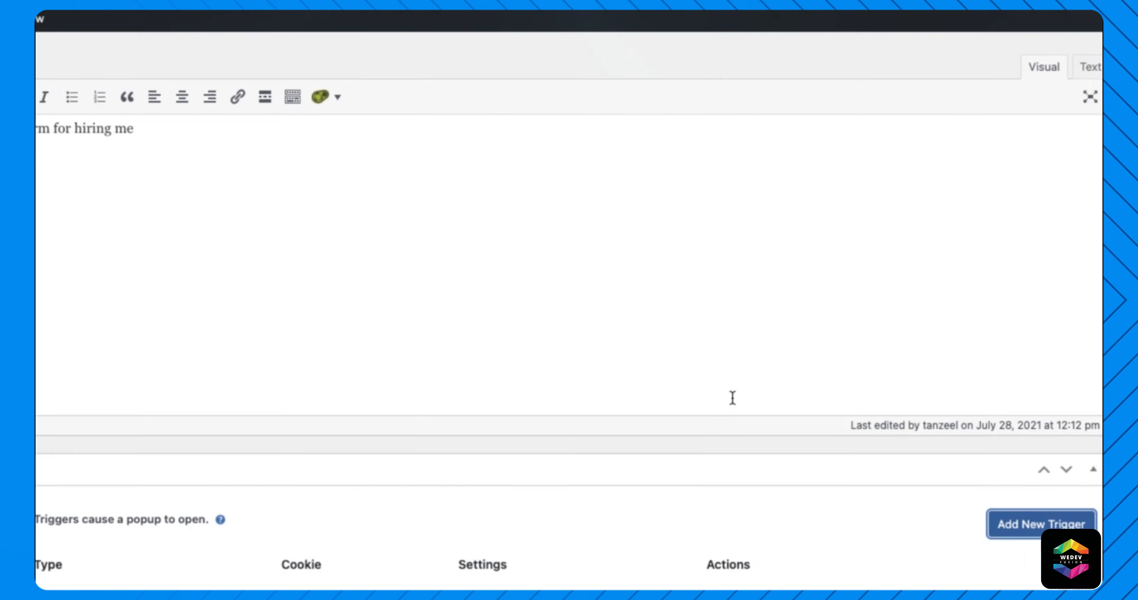
pyautogui.click(1066, 251)
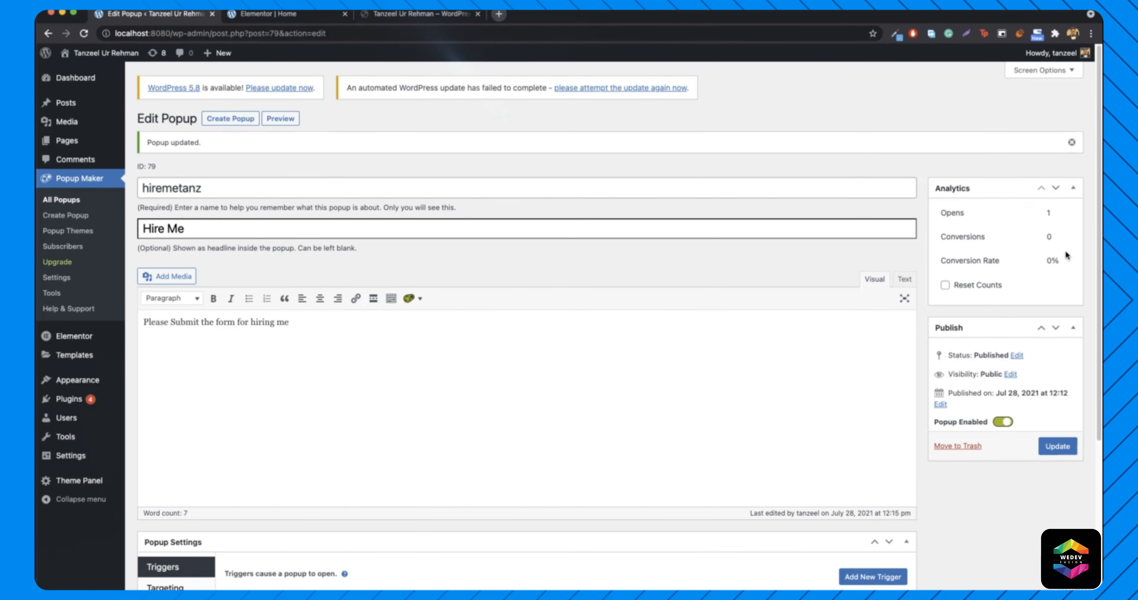
# - Load the live homepage at localhost:8080 and confirm HIRE ME opens the Hire Me popup
pyautogui.click(285, 17)
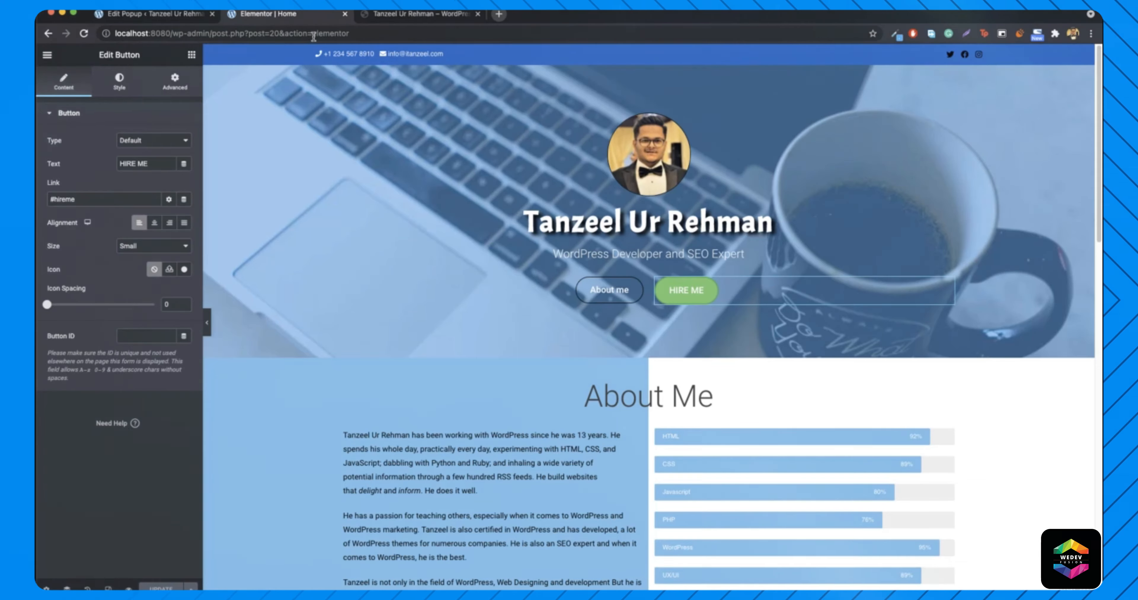
pyautogui.moveTo(172, 36); pyautogui.dragTo(444, 14)
pyautogui.press('BackSpace')
pyautogui.press('Return')
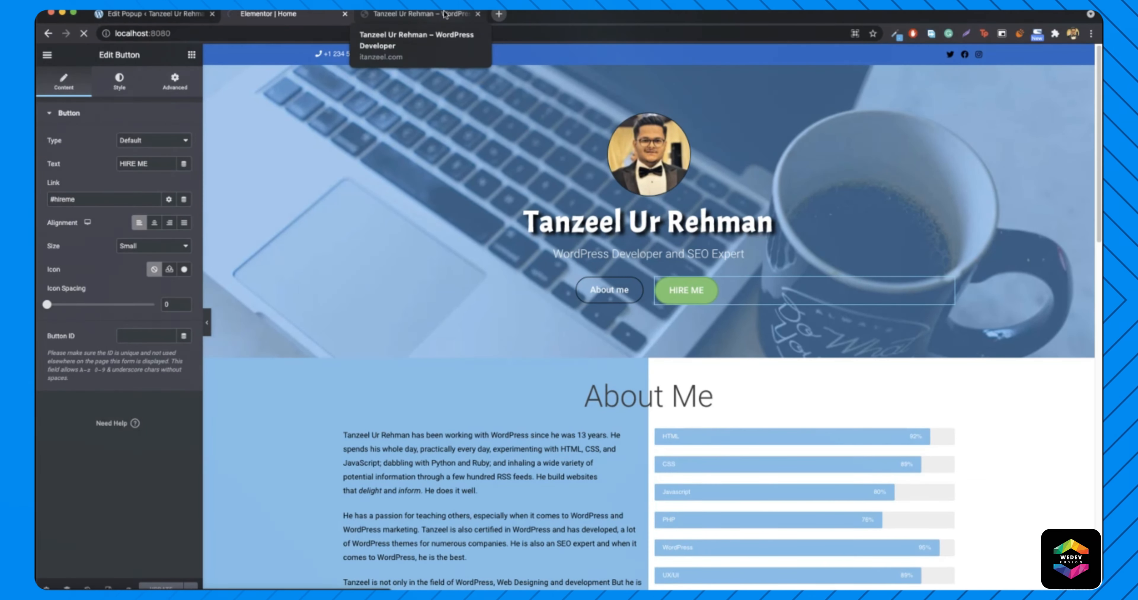
pyautogui.click(605, 310)
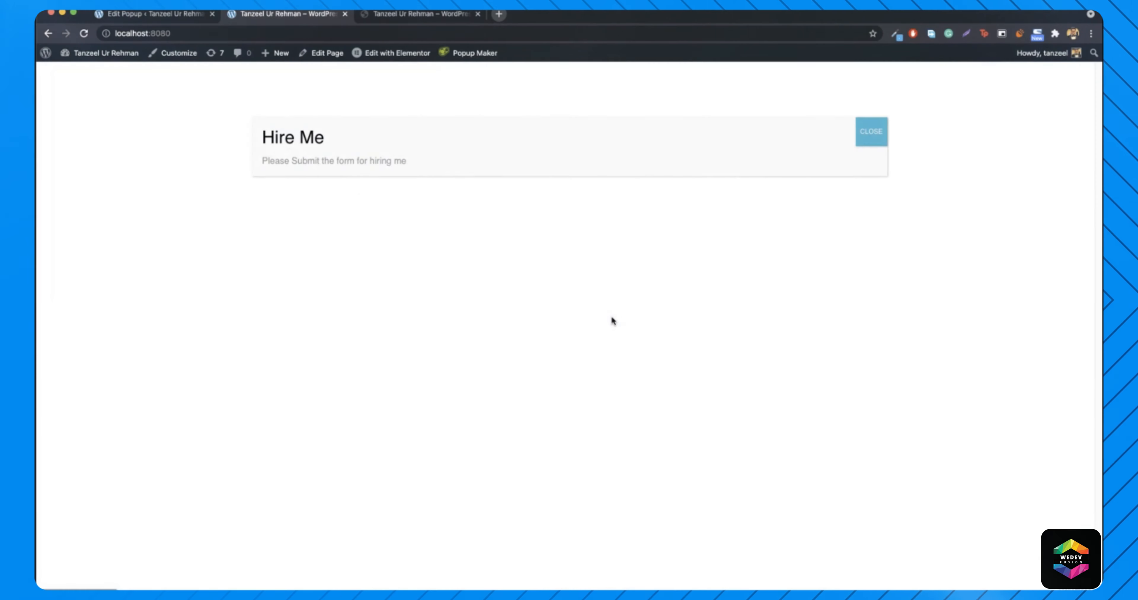
pyautogui.click(878, 140)
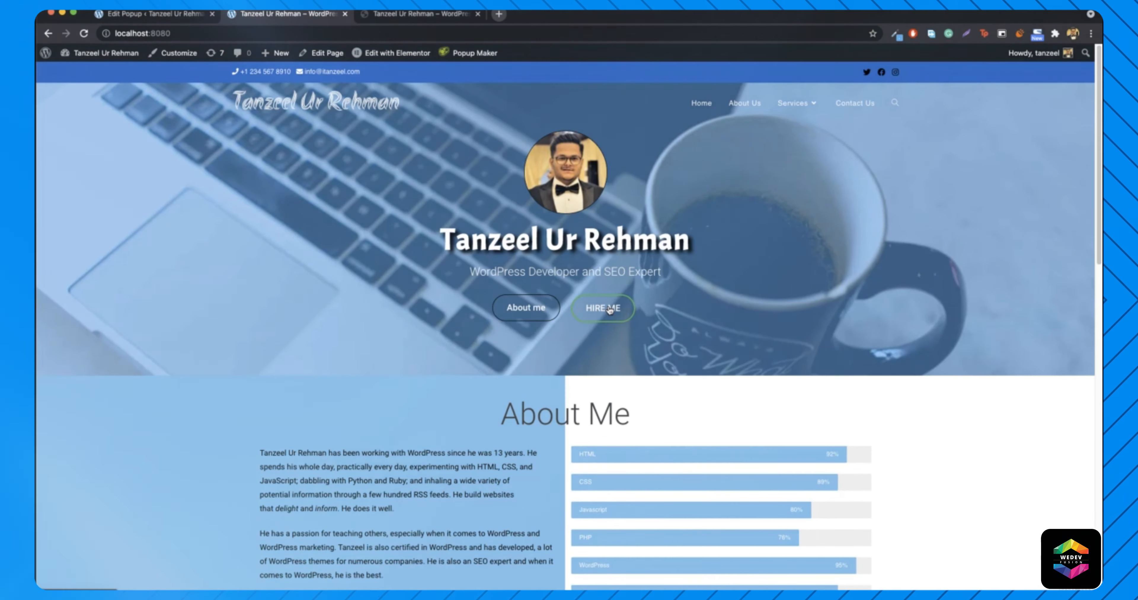
pyautogui.click(165, 13)
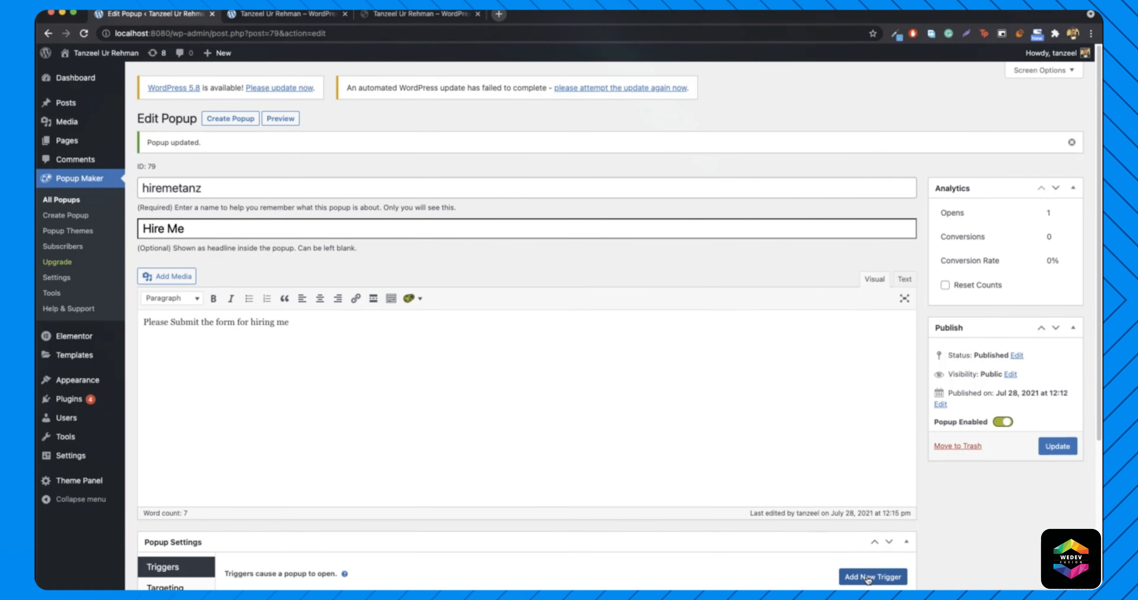
pyautogui.scroll(-3, 652, 525)
pyautogui.click(672, 520)
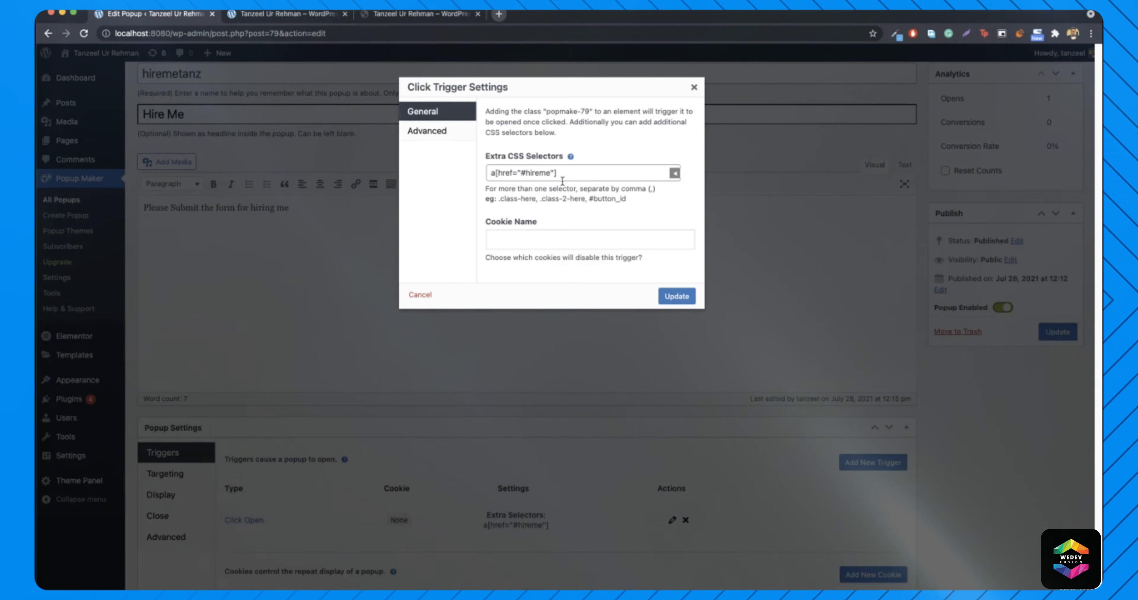
pyautogui.click(675, 173)
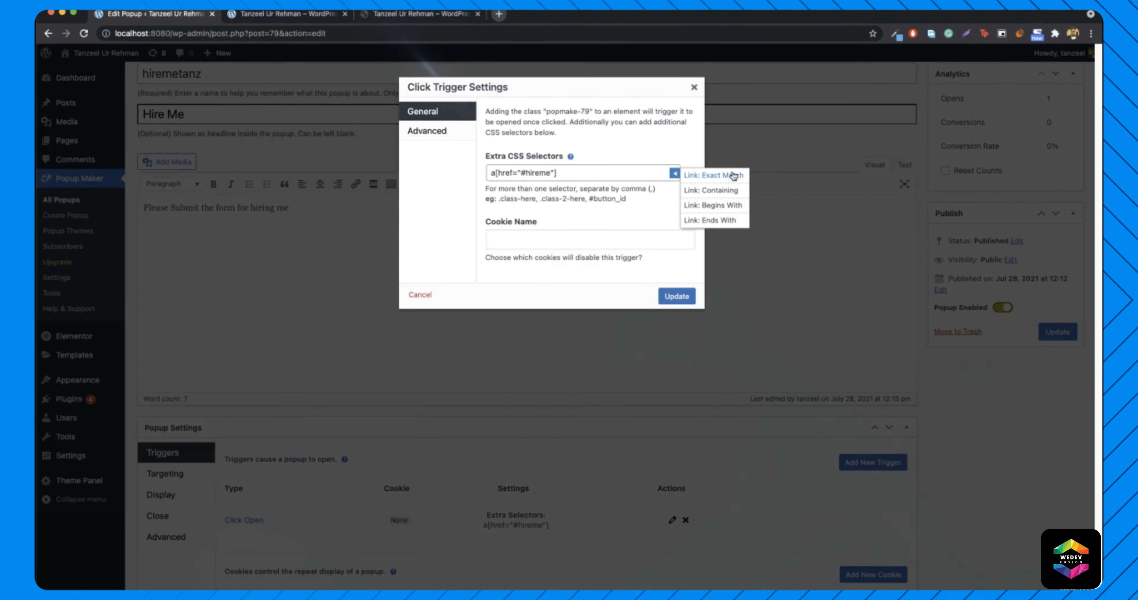
pyautogui.click(674, 173)
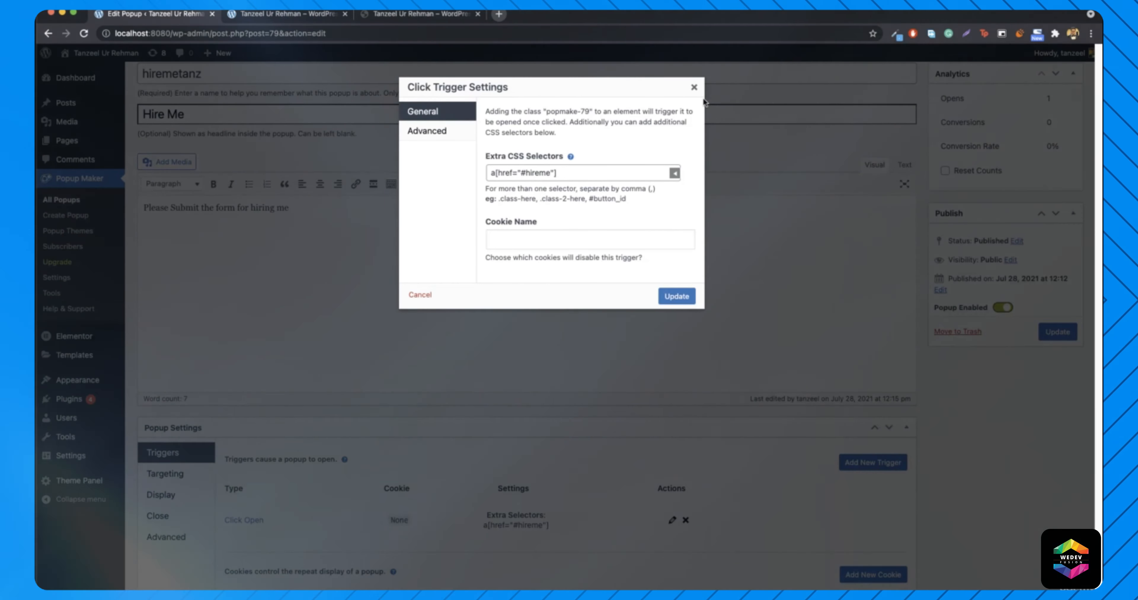
pyautogui.click(694, 87)
pyautogui.click(282, 14)
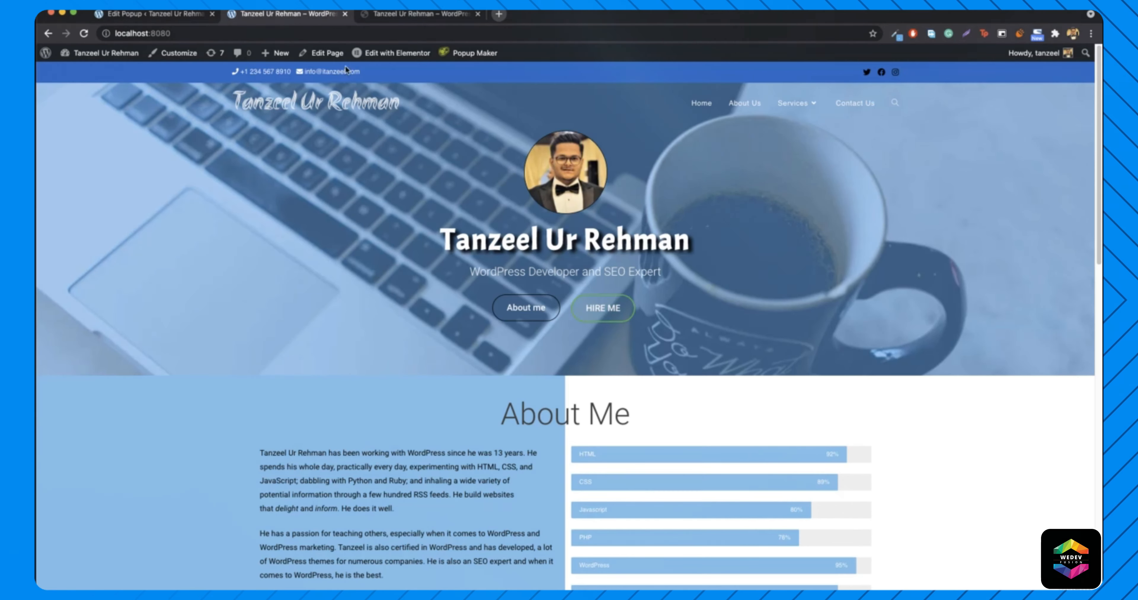
pyautogui.click(600, 309)
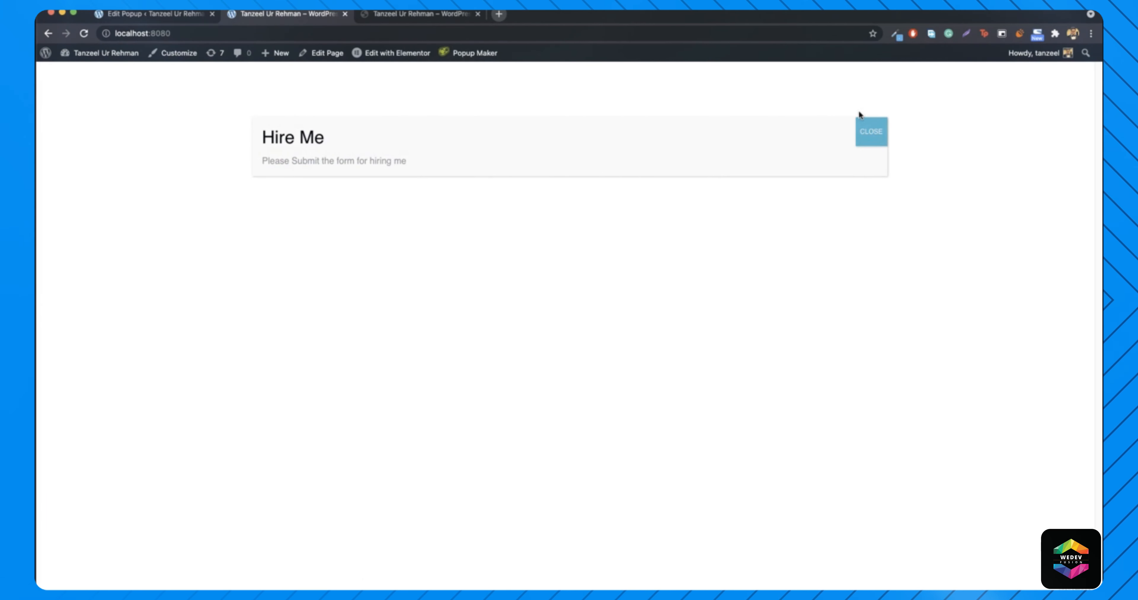
pyautogui.click(868, 131)
# - Set the 'Need a Professional Developer?' Hire Me button's link to #hireme
pyautogui.moveTo(376, 60)
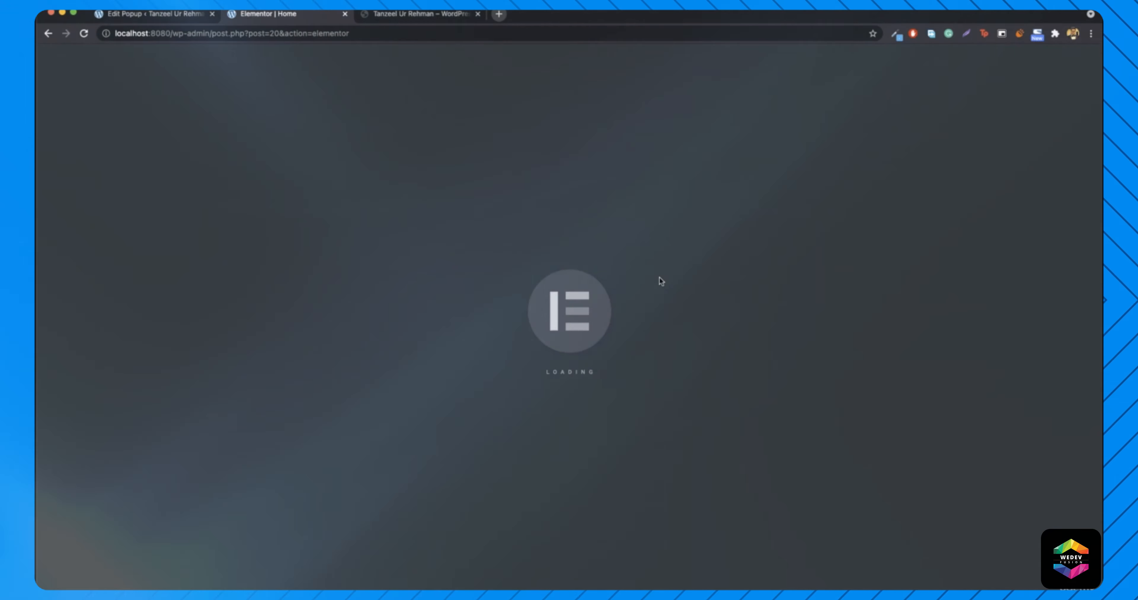
pyautogui.scroll(-15, 663, 309)
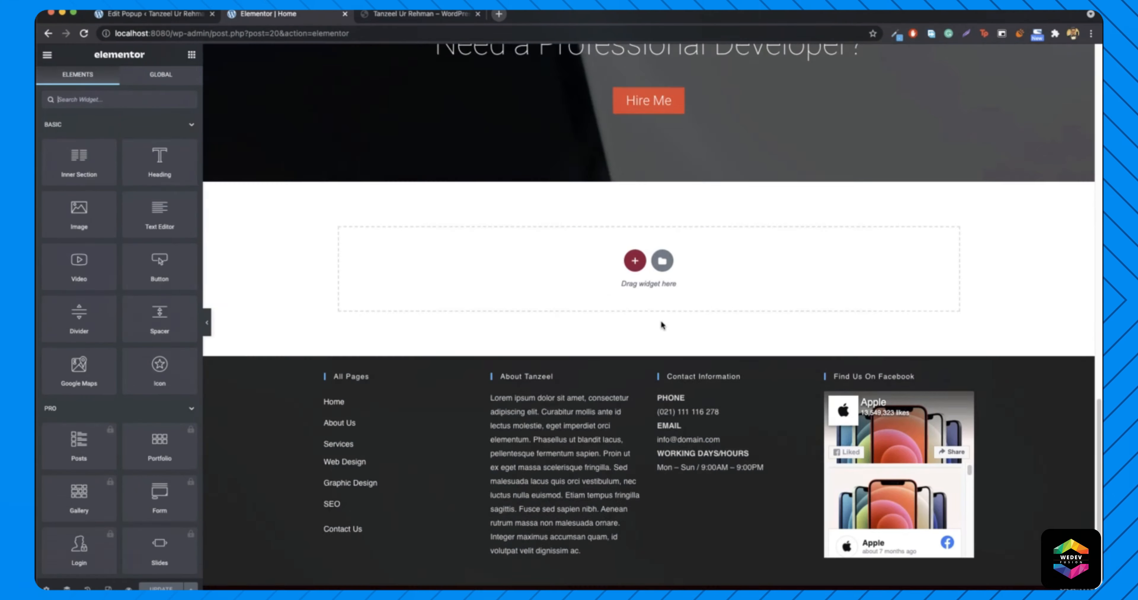
pyautogui.scroll(2, 680, 222)
pyautogui.rightClick(654, 200)
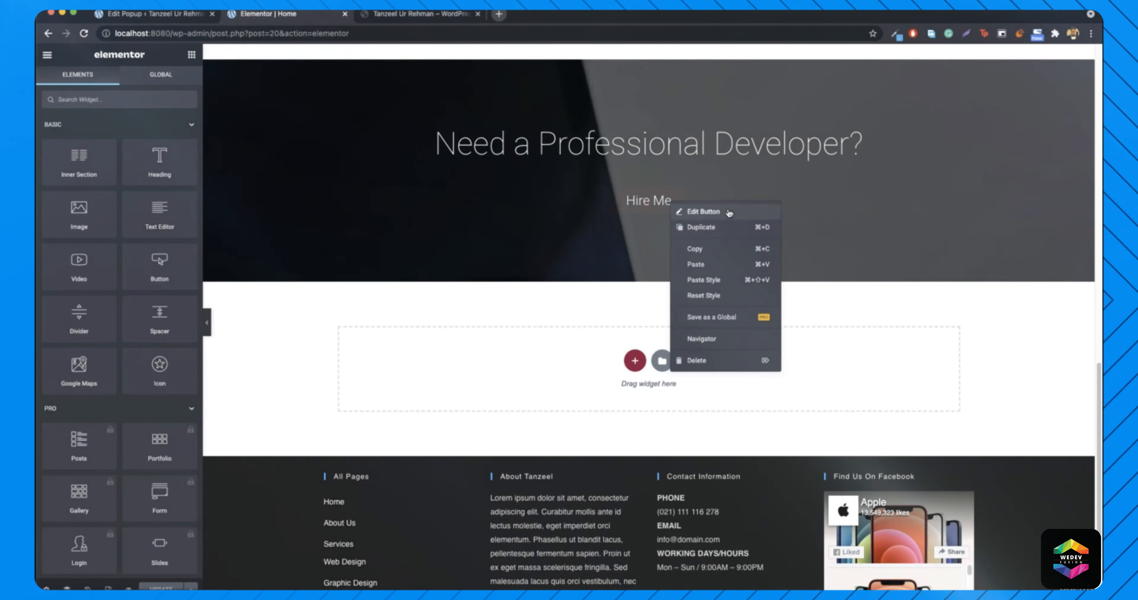
pyautogui.click(689, 211)
pyautogui.click(109, 199)
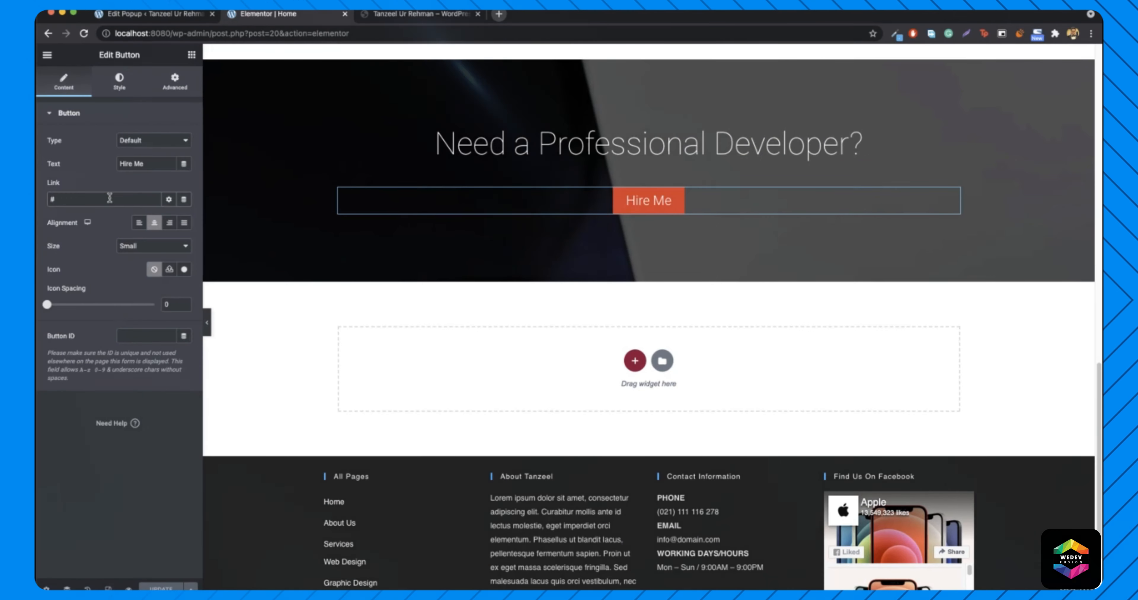
pyautogui.write('hireme')
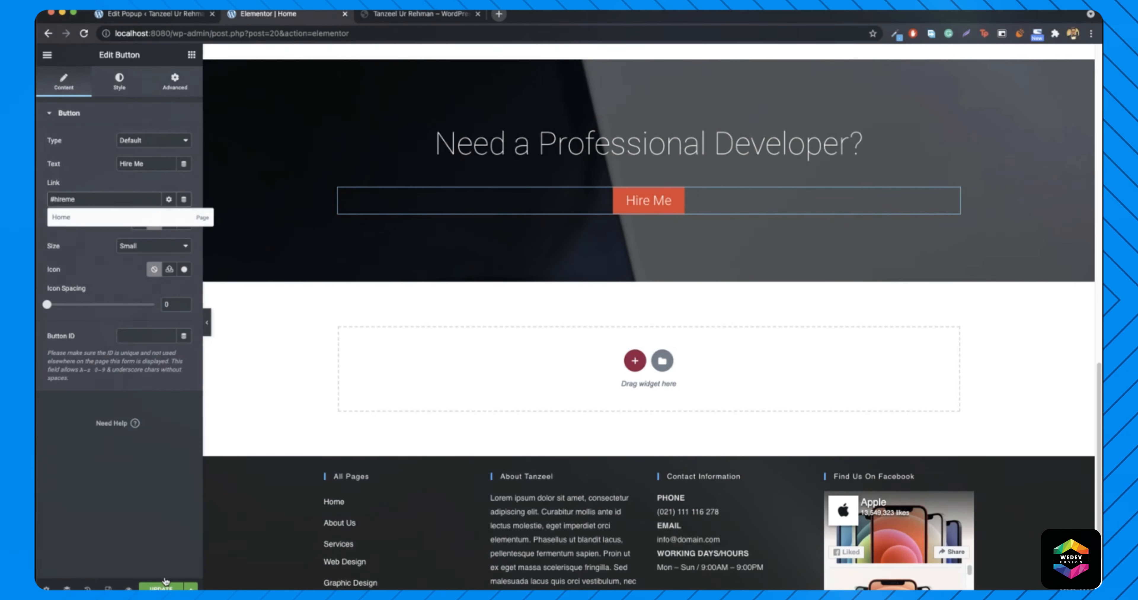
# - Update the page and reload the live homepage at localhost:8080
pyautogui.click(157, 589)
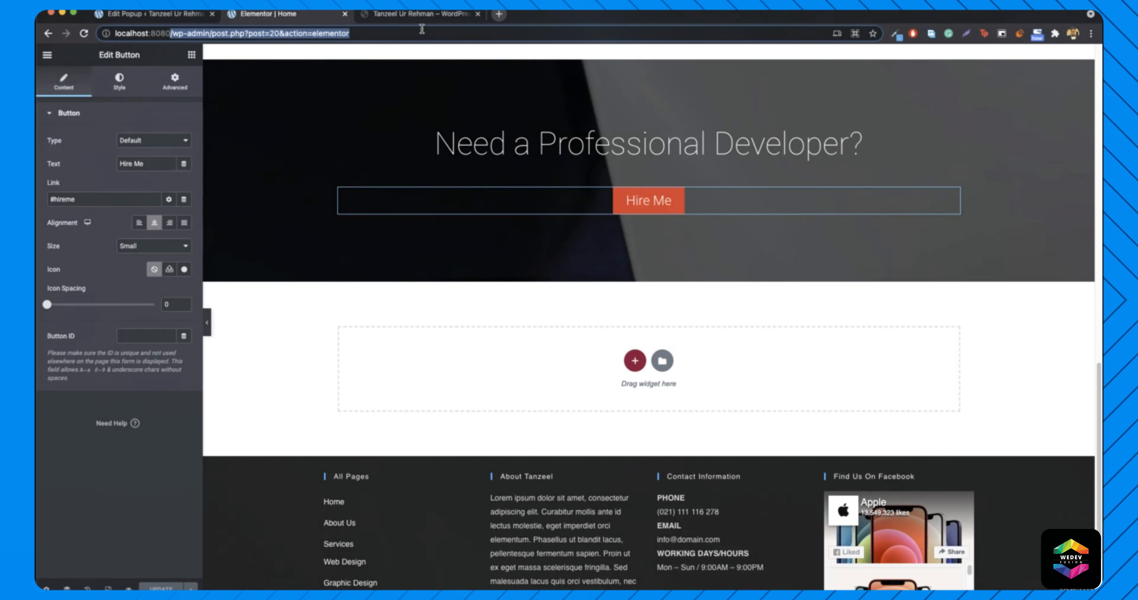
pyautogui.press('BackSpace')
pyautogui.press('Return')
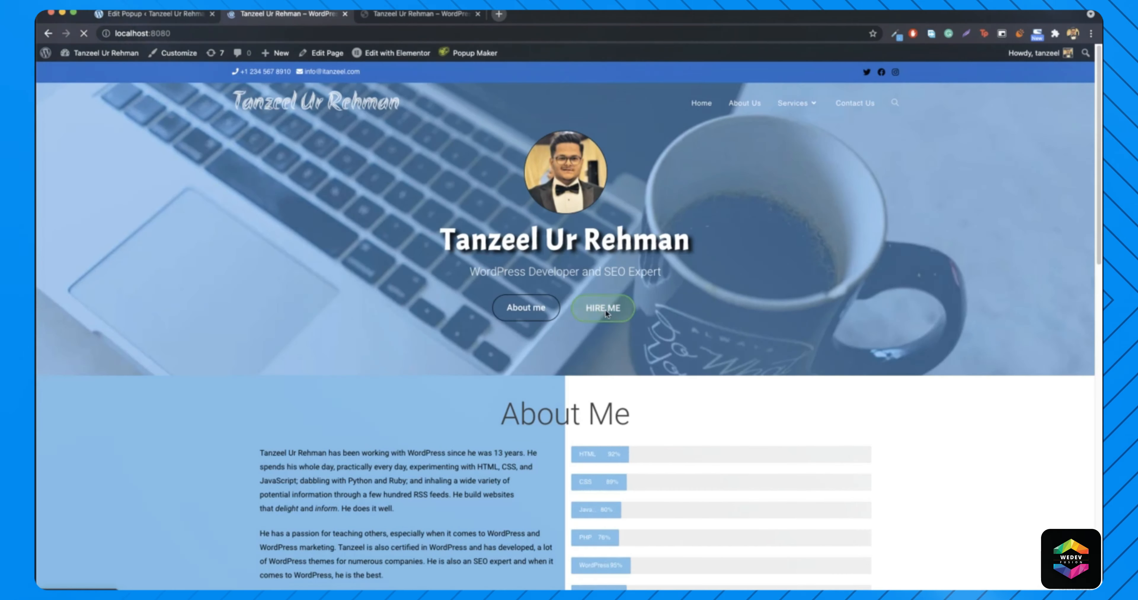
# - Test that both the hero and footer Hire Me buttons open the popup
pyautogui.click(606, 309)
pyautogui.click(569, 355)
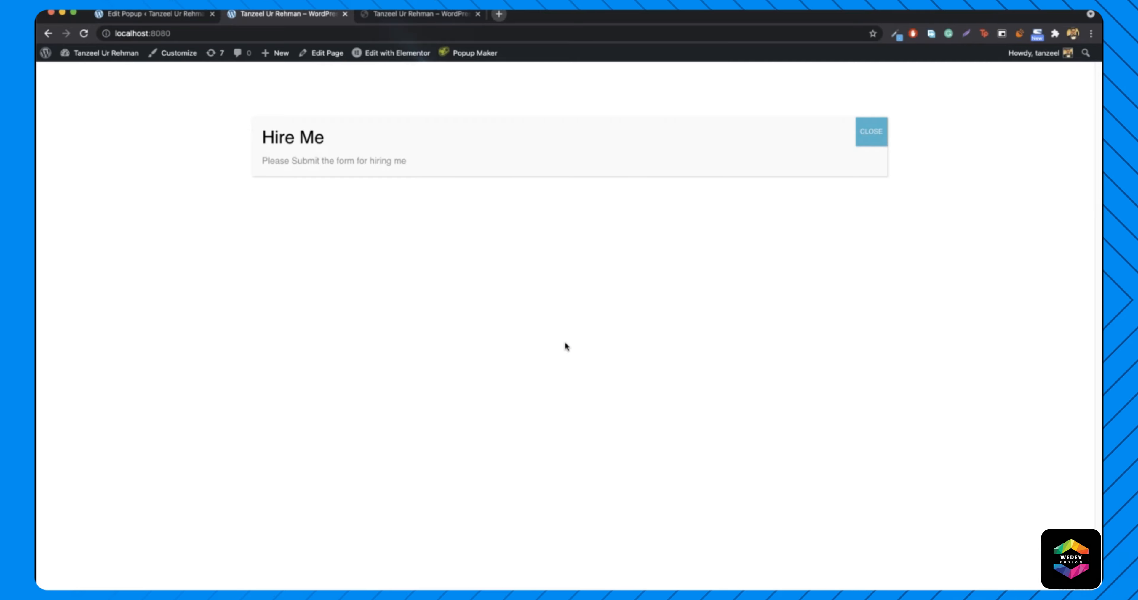
pyautogui.click(867, 132)
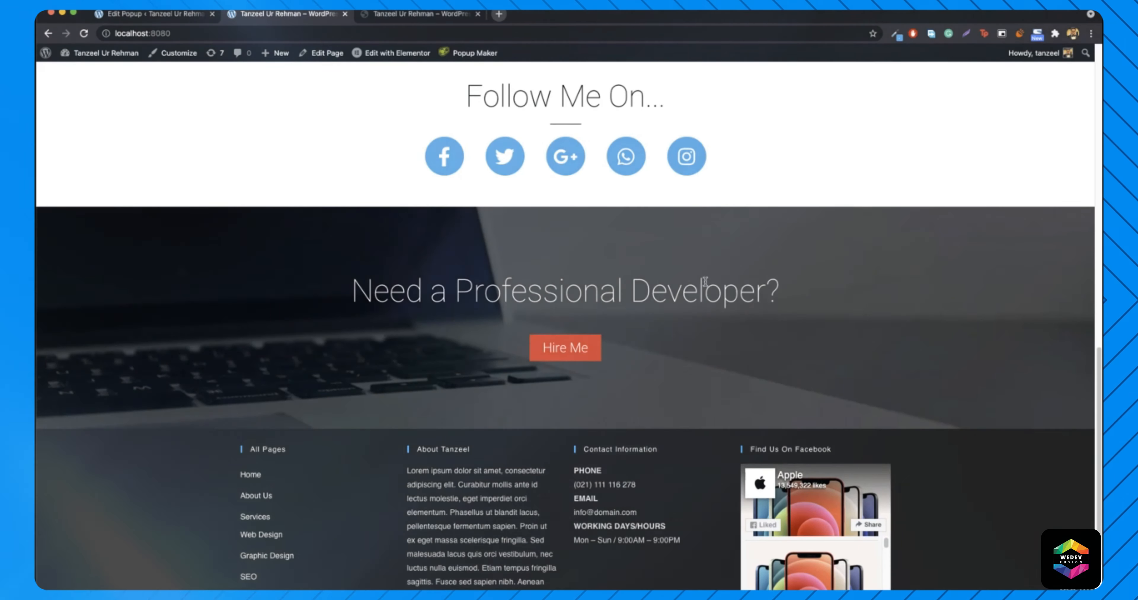
pyautogui.click(565, 348)
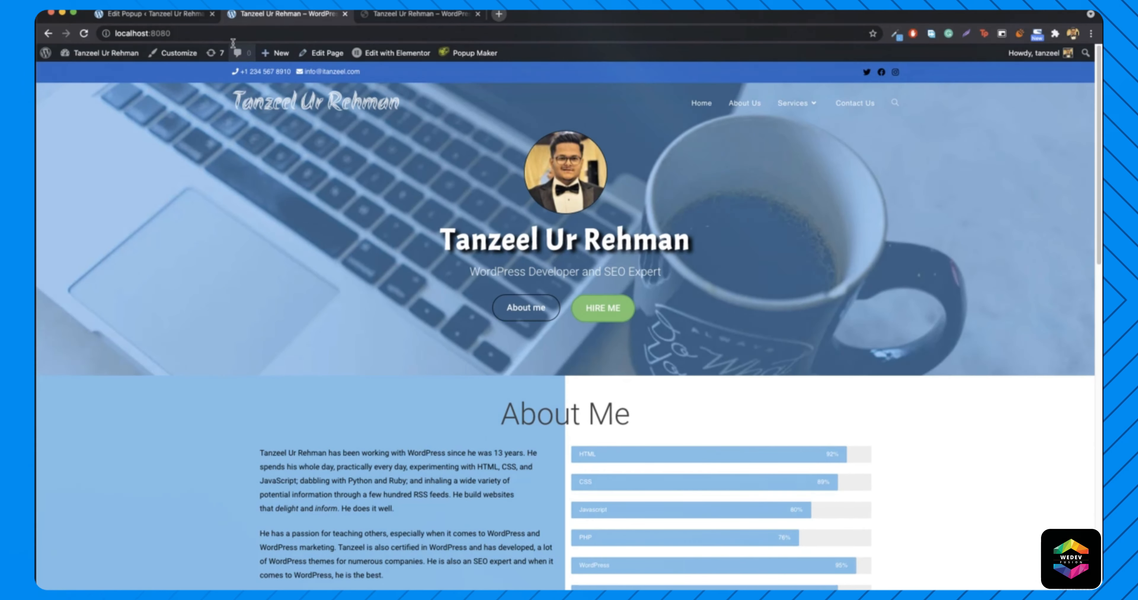
# - Compare with itanzeel.com's styled Hire Me popup, then show Popup Maker's Popup Themes list
pyautogui.click(172, 18)
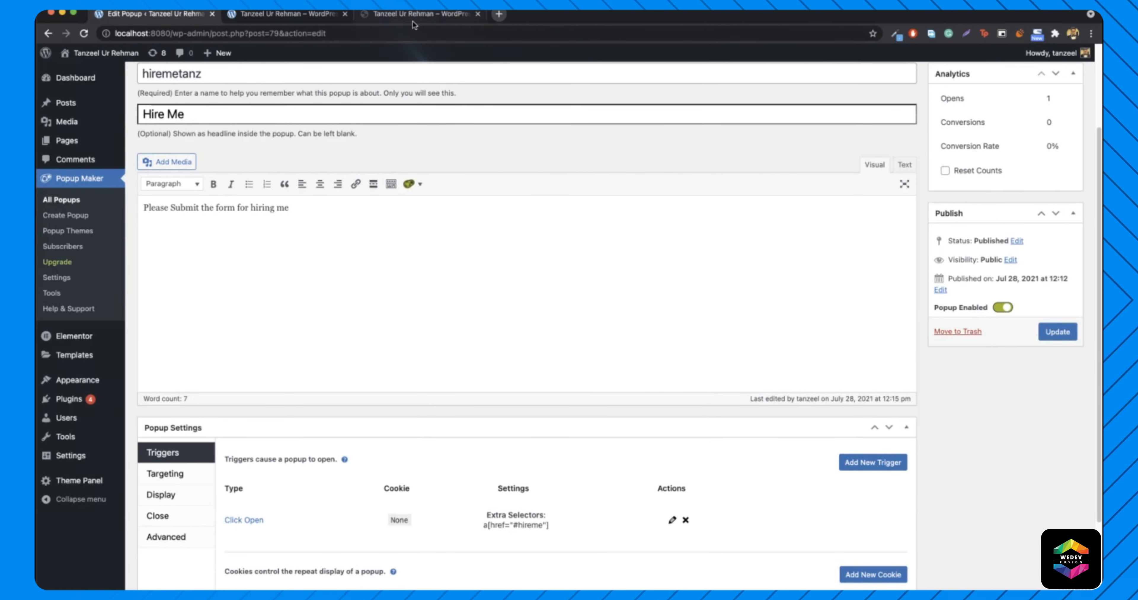
pyautogui.click(426, 16)
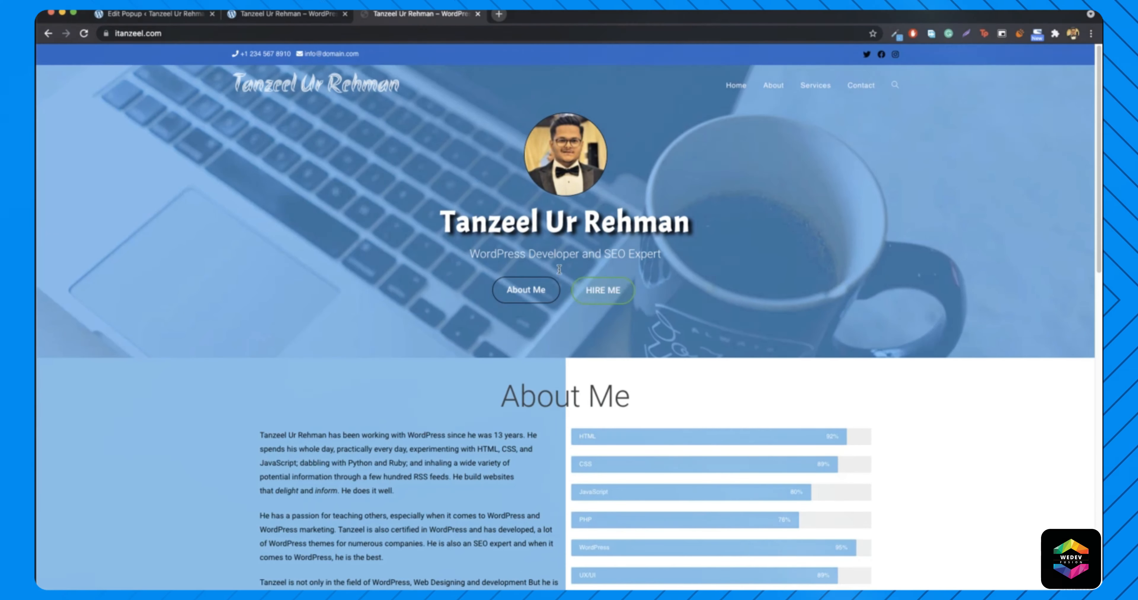
pyautogui.click(613, 288)
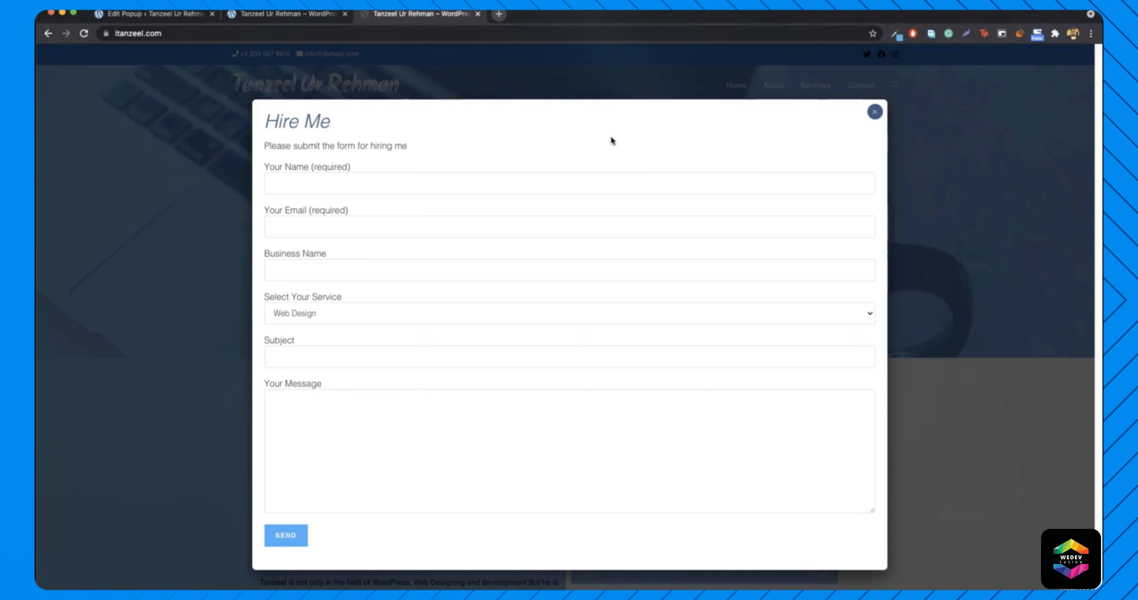
pyautogui.click(875, 112)
pyautogui.click(147, 13)
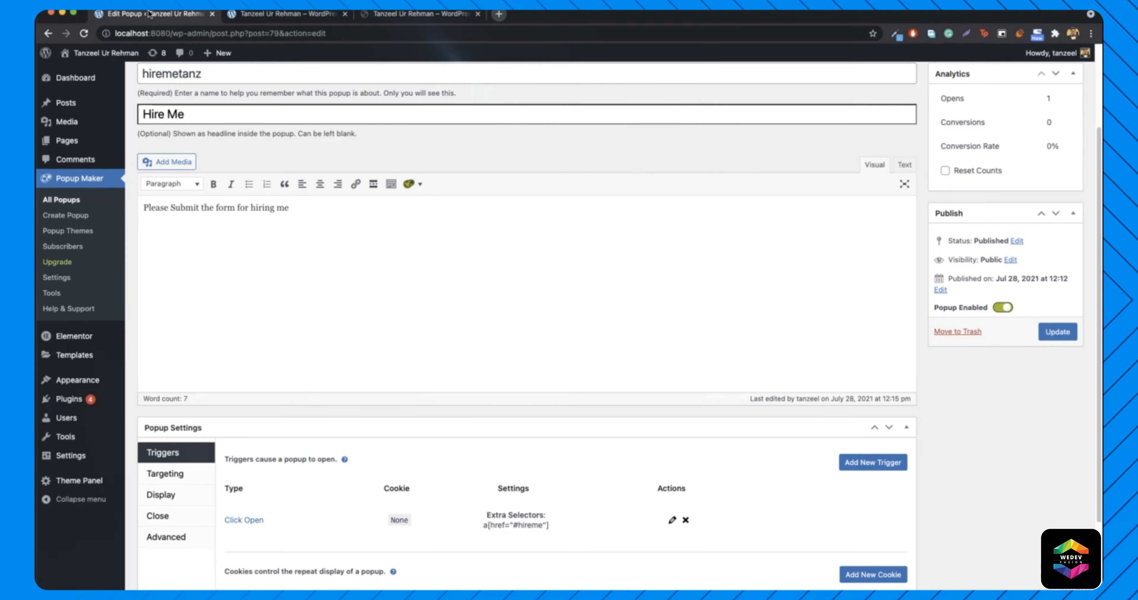
pyautogui.click(79, 231)
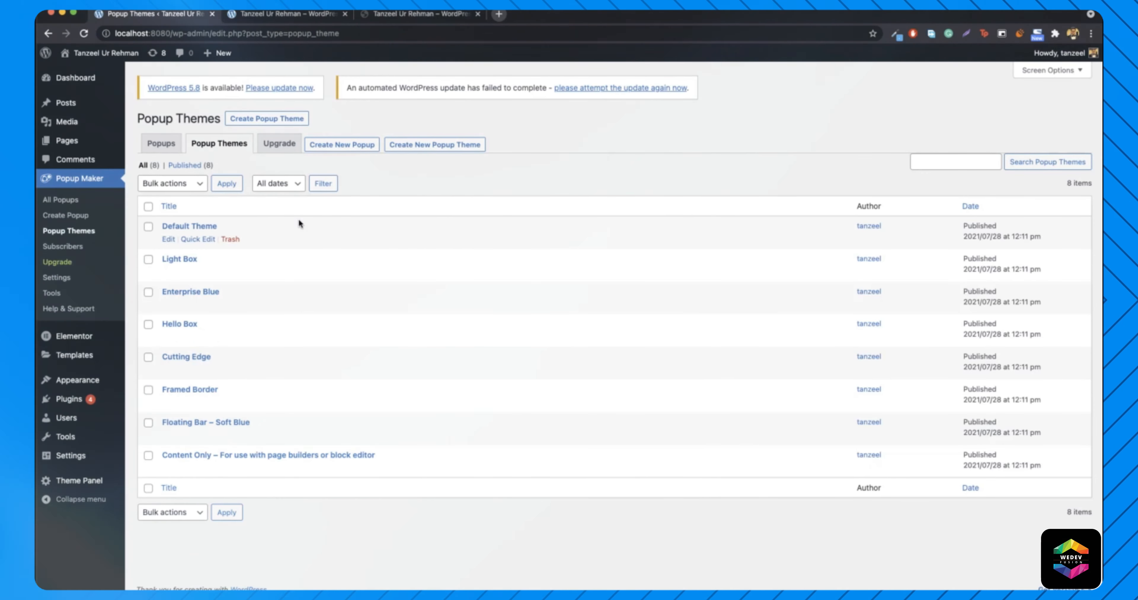
# - Open the Default Theme and Light Box editors in new tabs, previewing and then closing Light Box
pyautogui.rightClick(172, 240)
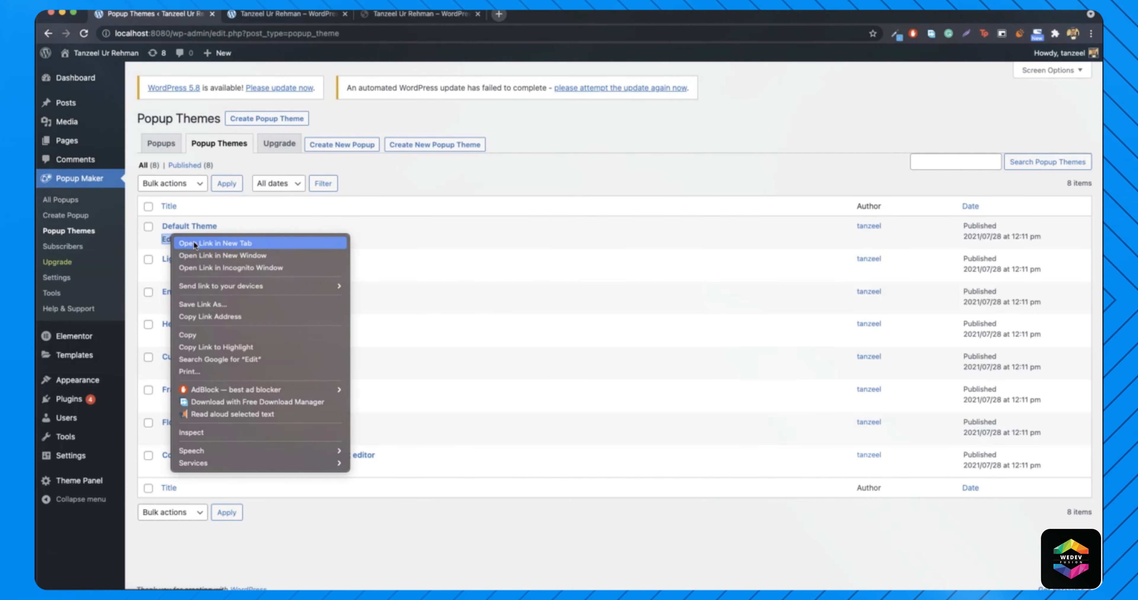
pyautogui.click(193, 241)
pyautogui.click(277, 15)
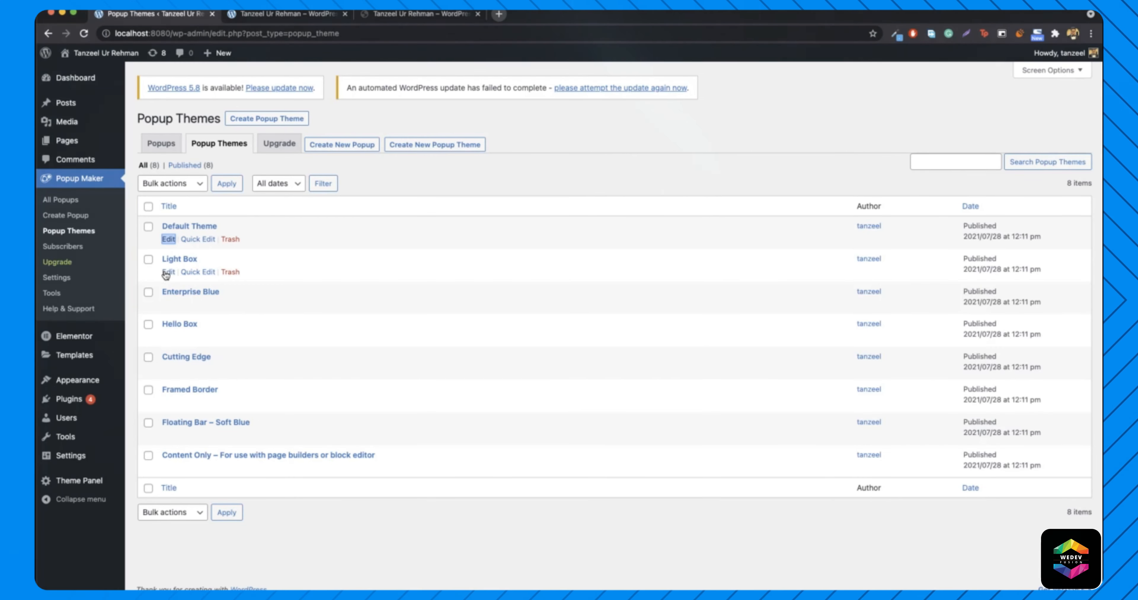
pyautogui.rightClick(160, 272)
pyautogui.click(215, 277)
pyautogui.click(254, 17)
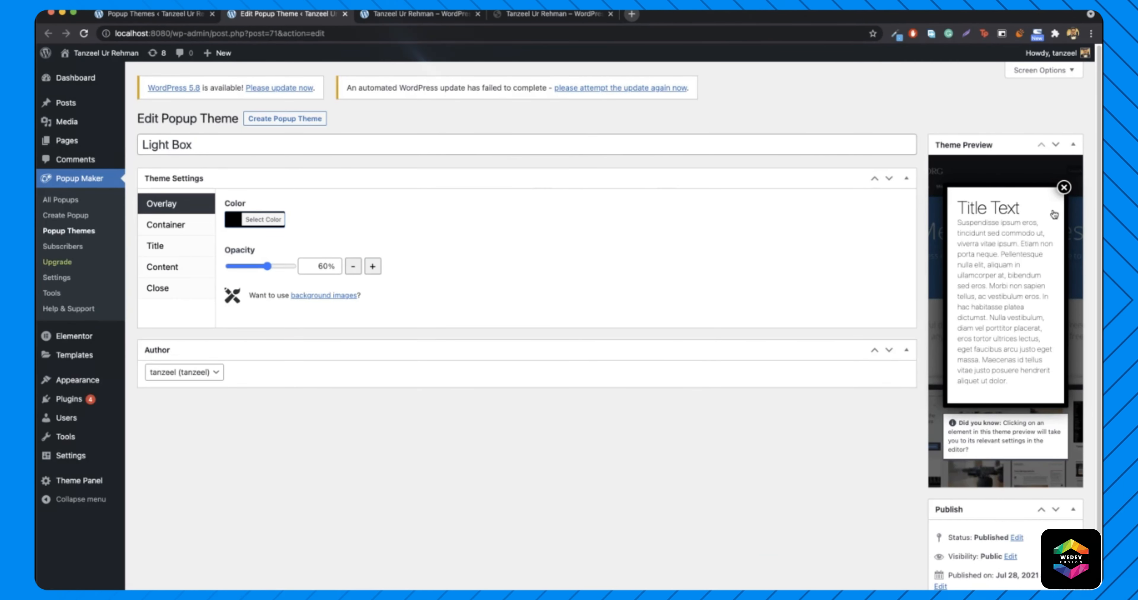
pyautogui.press('super+w')
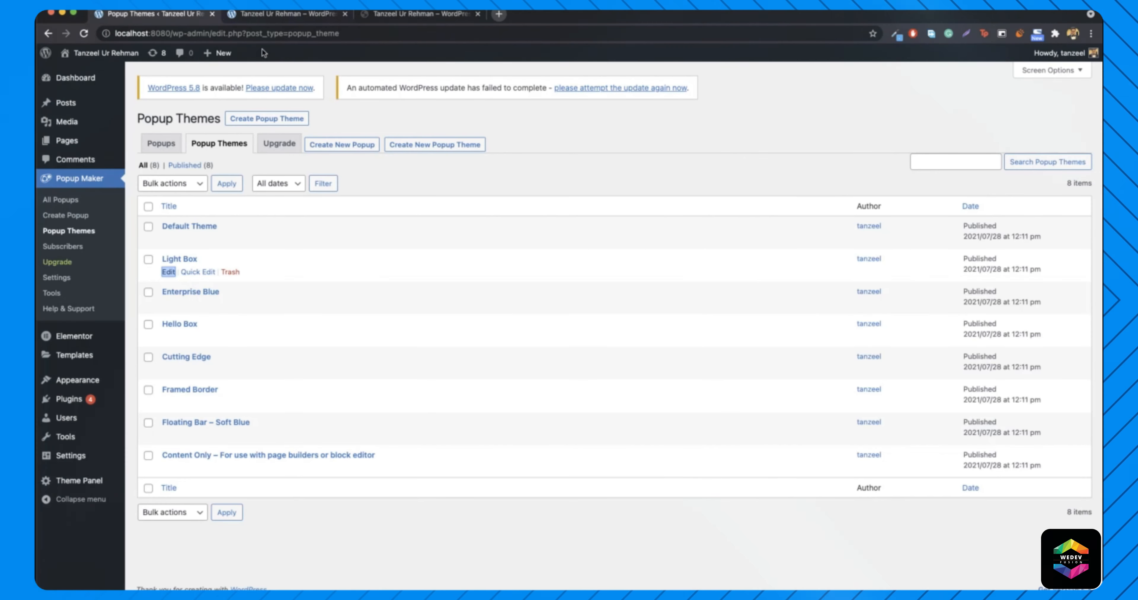
# - Open the Enterprise Blue theme editor in a new tab and switch to it
pyautogui.rightClick(168, 305)
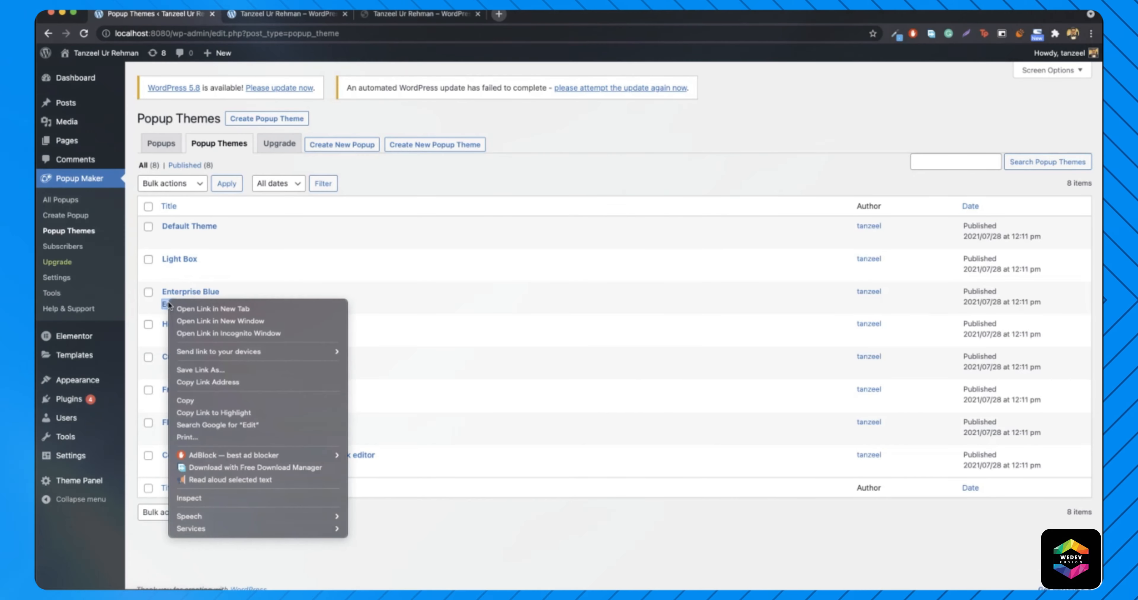
pyautogui.click(208, 309)
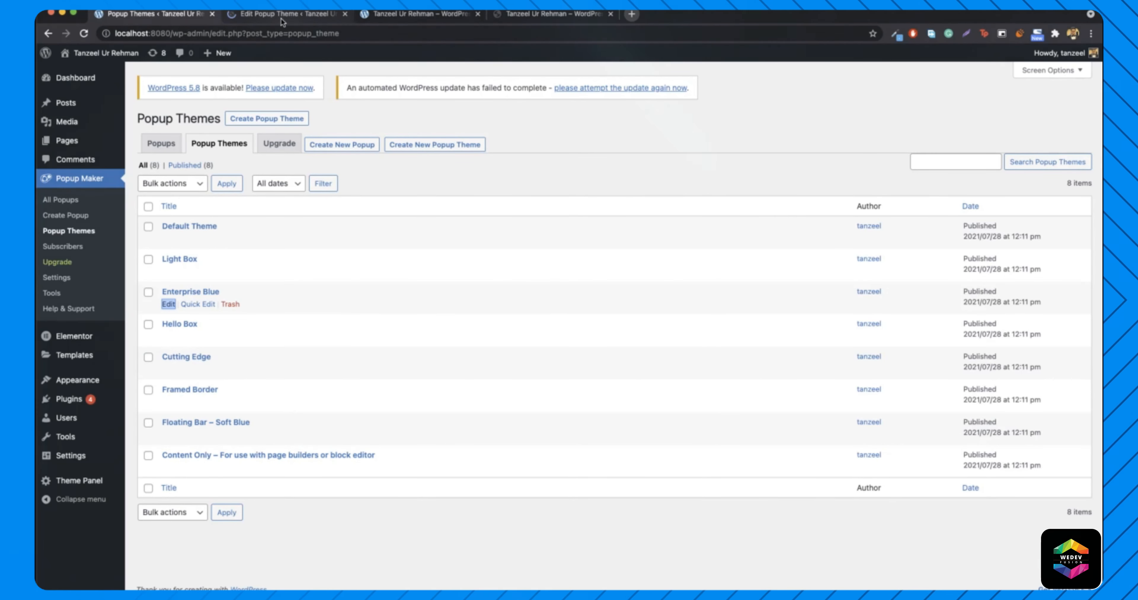
pyautogui.click(280, 19)
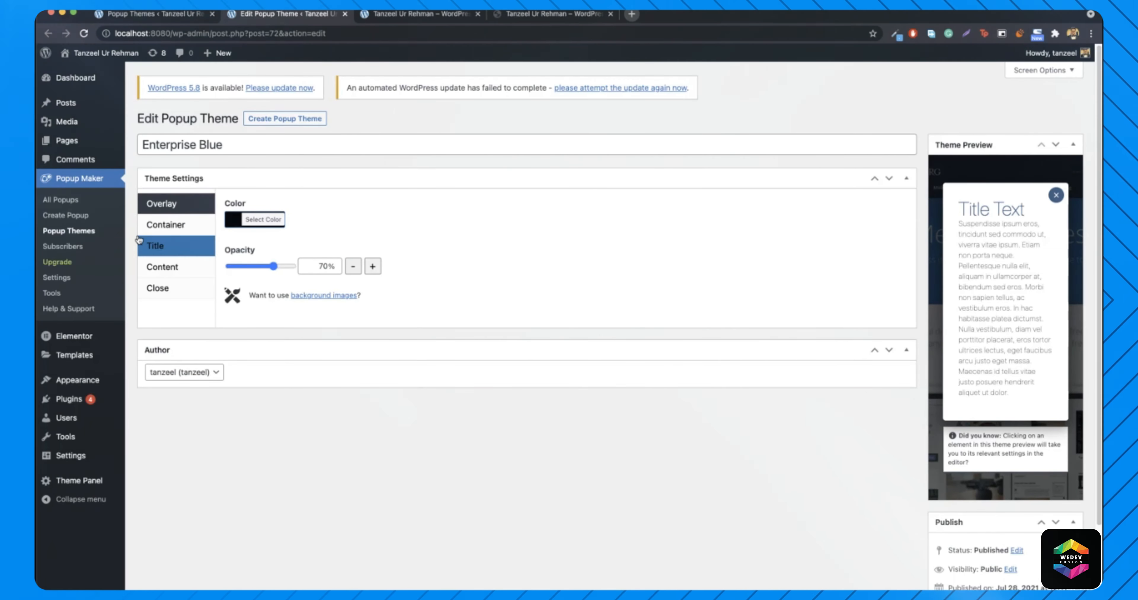
# - Adjust the Enterprise Blue container padding and round its border radius to 11px
pyautogui.click(164, 225)
pyautogui.moveTo(249, 246)
pyautogui.mouseDown()
pyautogui.moveTo(279, 243)
pyautogui.moveTo(244, 244)
pyautogui.mouseUp()
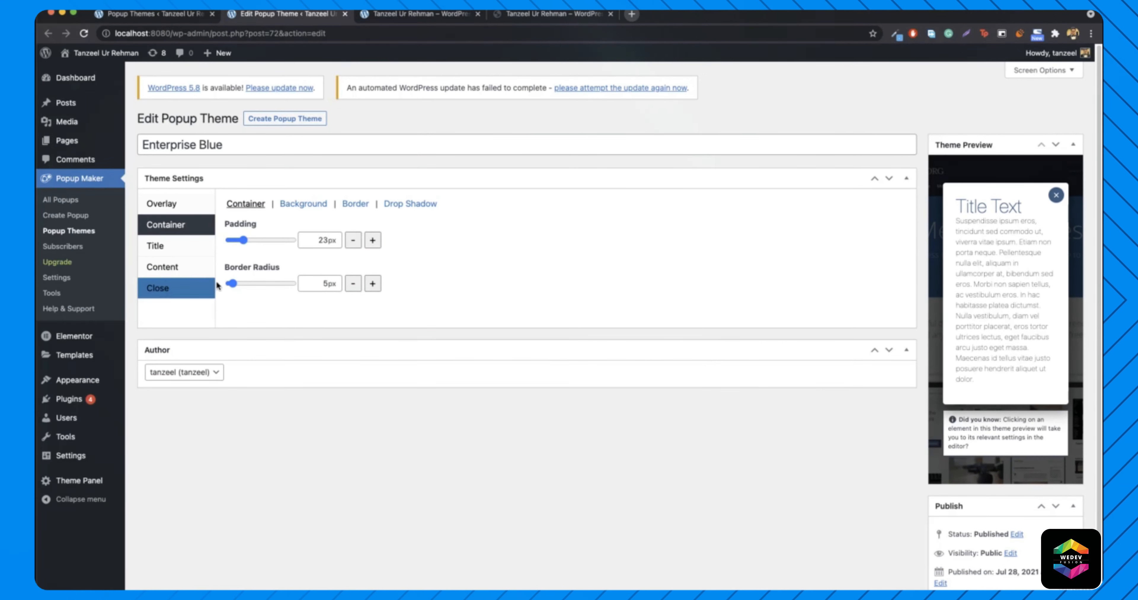
pyautogui.moveTo(231, 284); pyautogui.dragTo(236, 284)
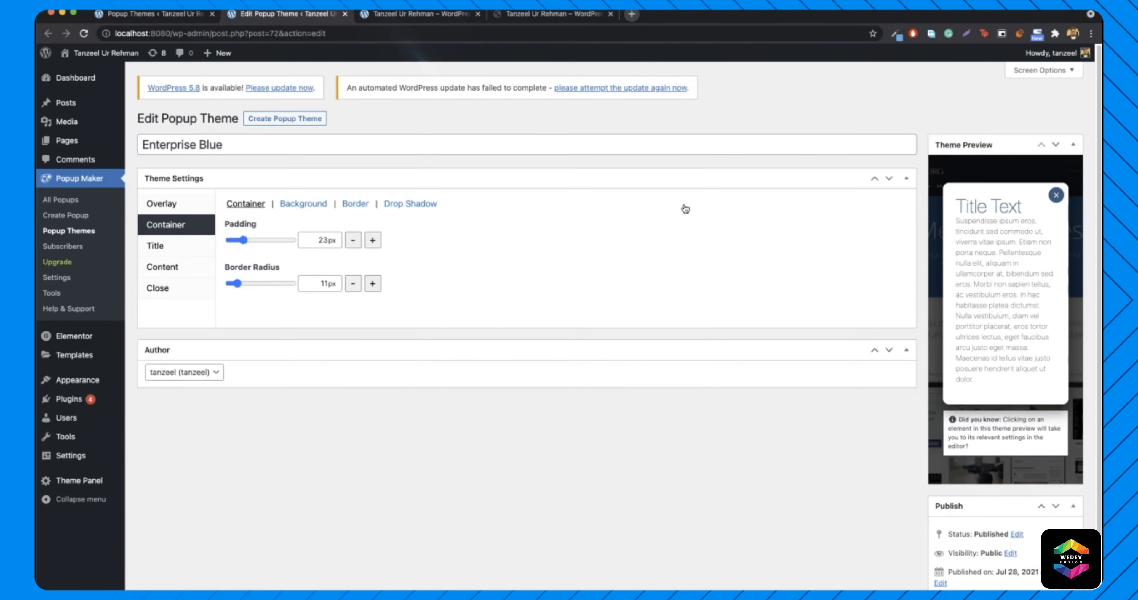
# - Set the title font weight to 200 and check the close button settings
pyautogui.click(180, 241)
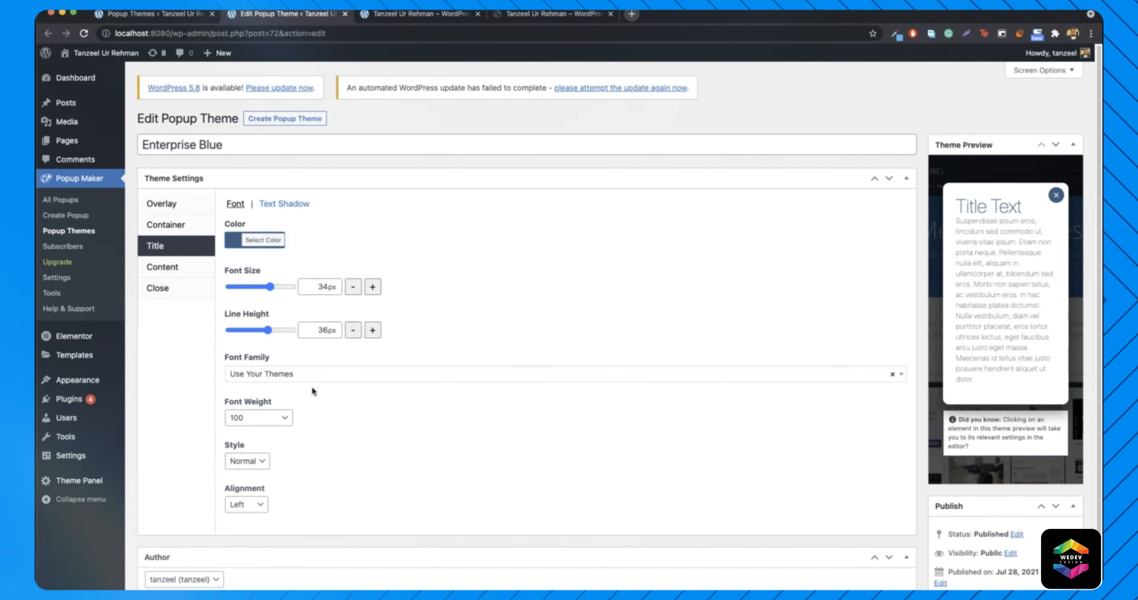
pyautogui.click(272, 419)
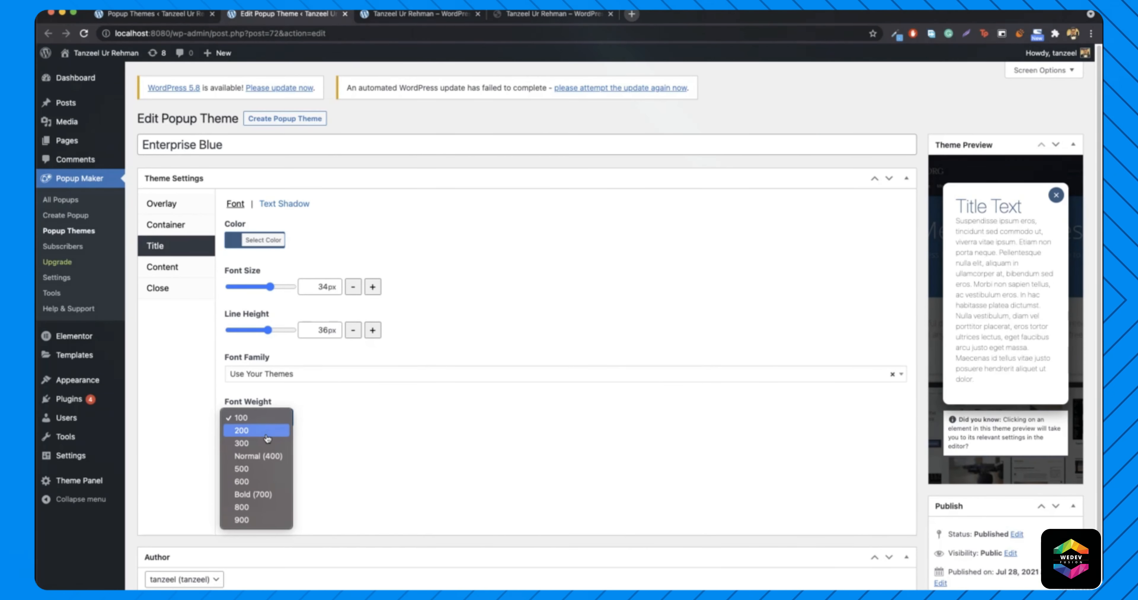
pyautogui.click(265, 442)
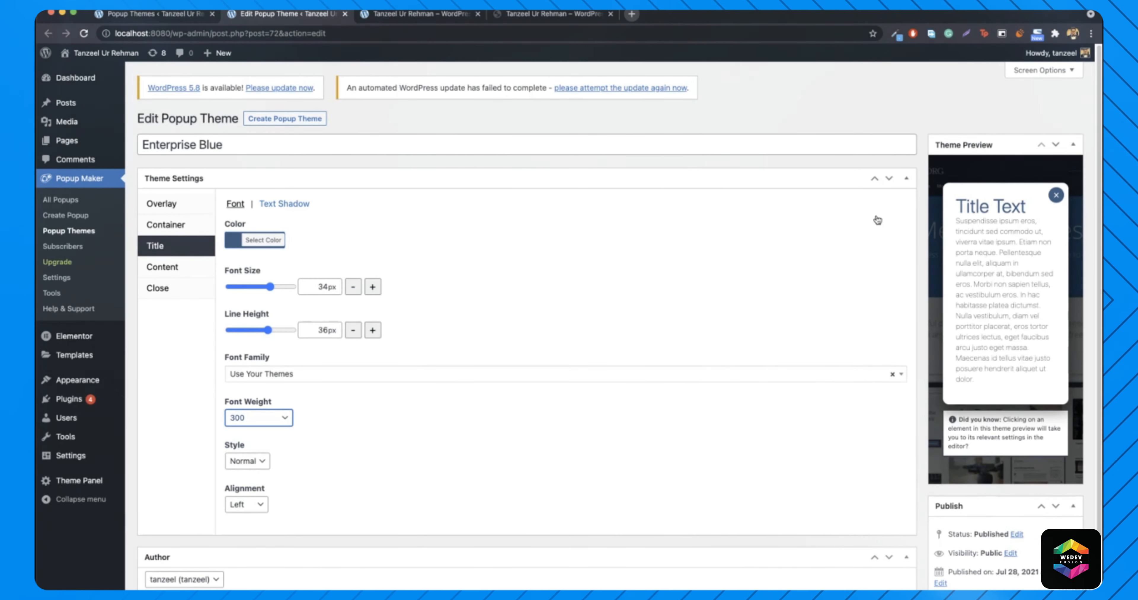
pyautogui.click(279, 418)
pyautogui.click(246, 407)
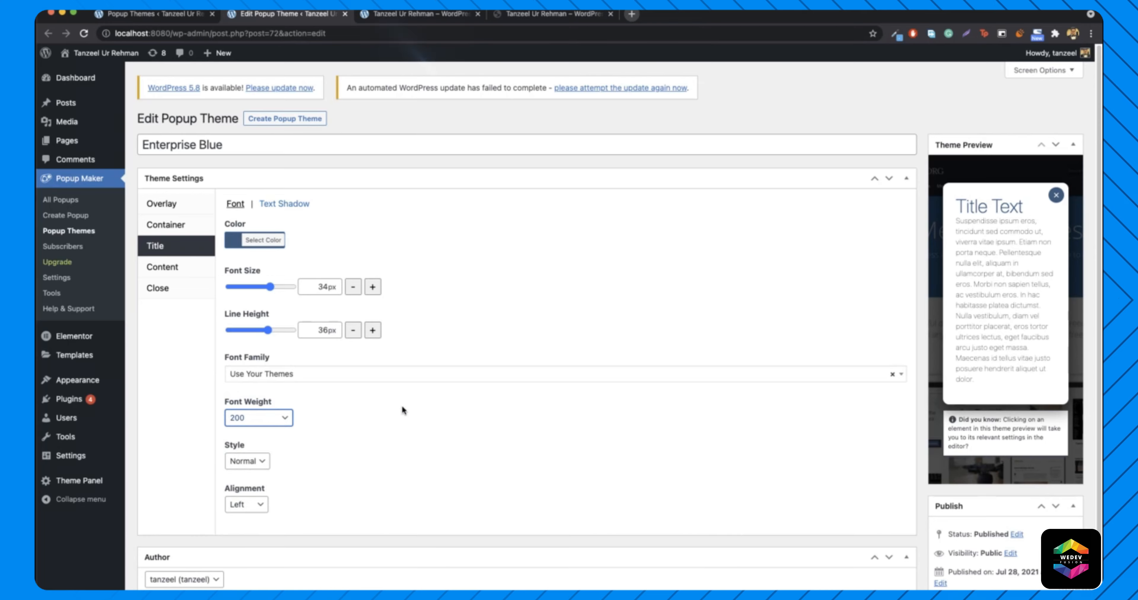
pyautogui.scroll(-2, 345, 439)
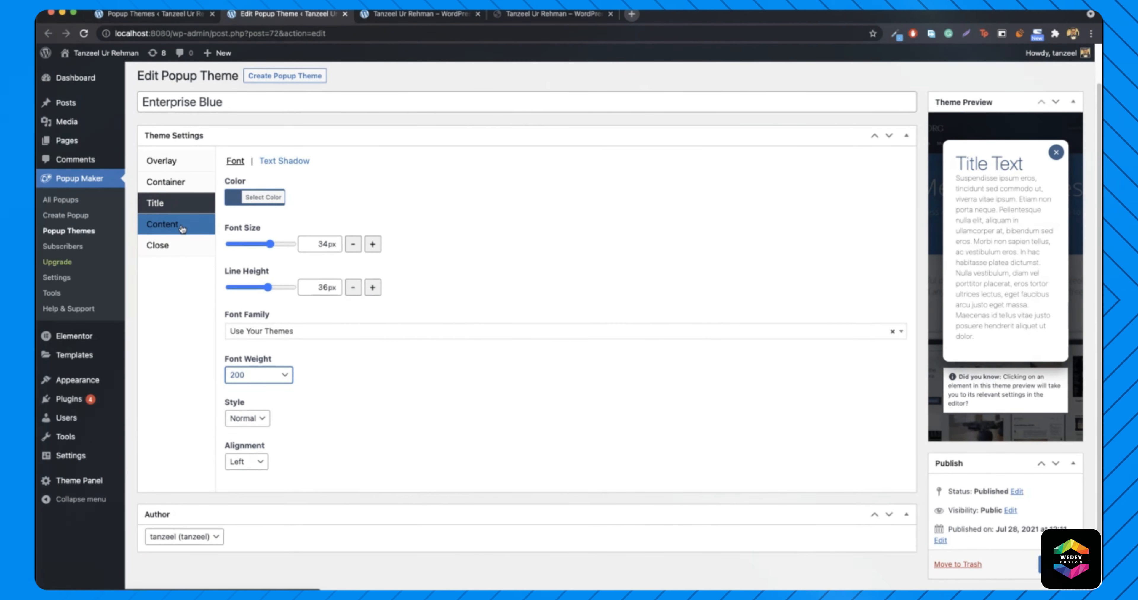
pyautogui.click(163, 247)
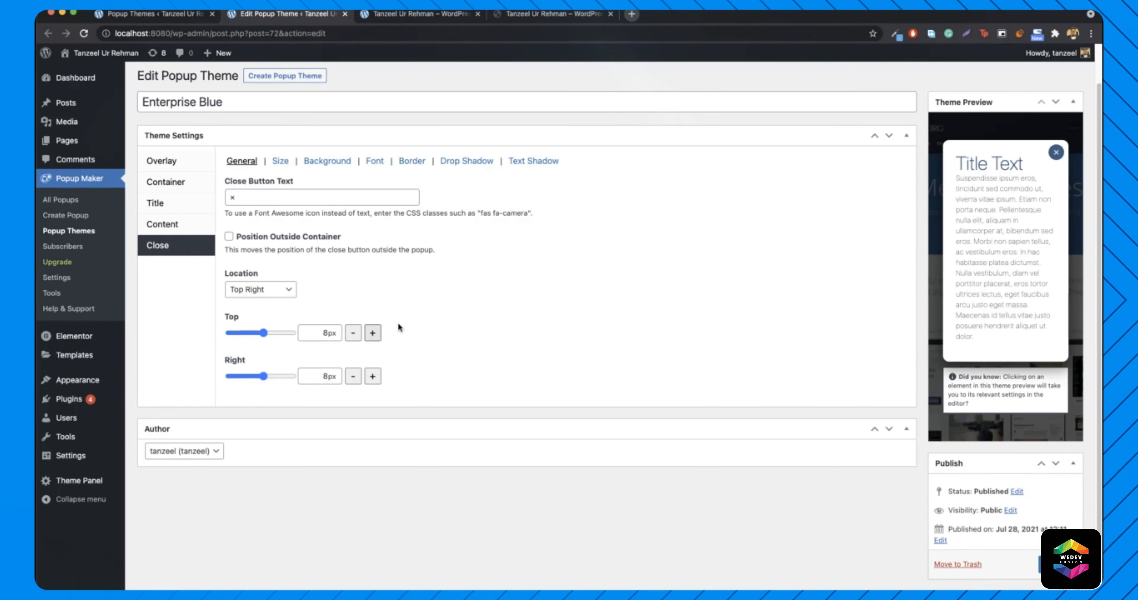
pyautogui.scroll(2, 437, 343)
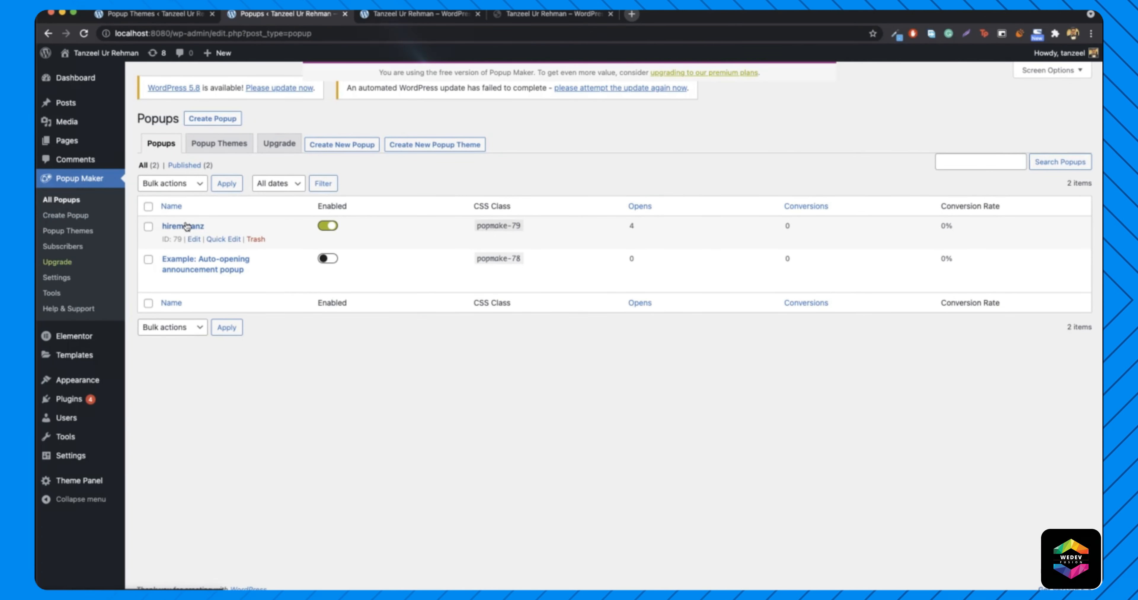
# - Choose Enterprise Blue as the hiremetanz popup's theme under Display > Appearance and save
pyautogui.click(194, 239)
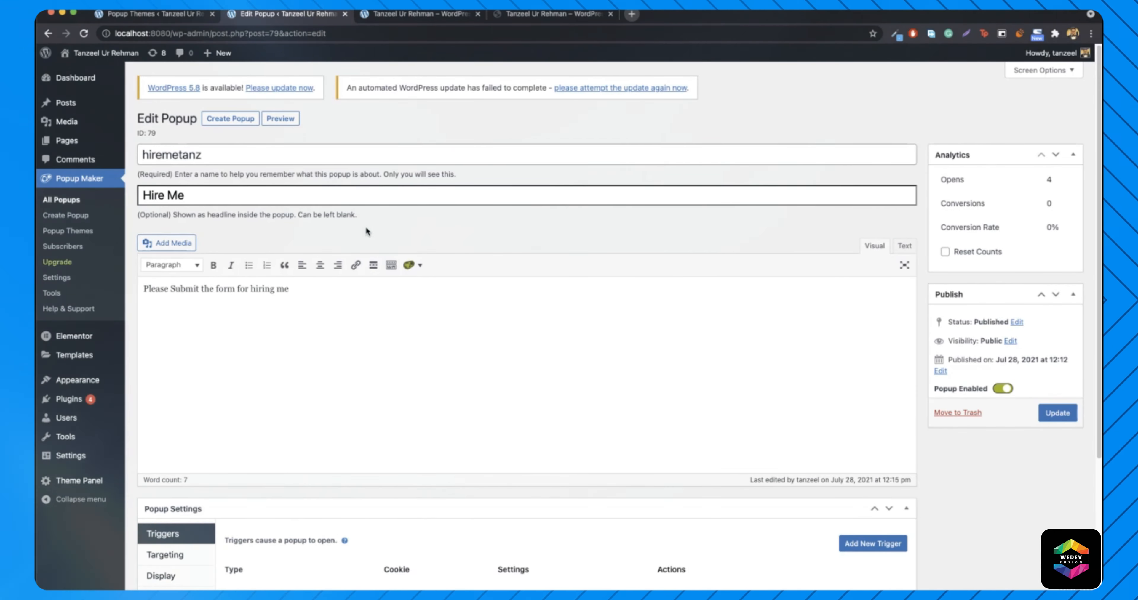
pyautogui.scroll(-4, 365, 226)
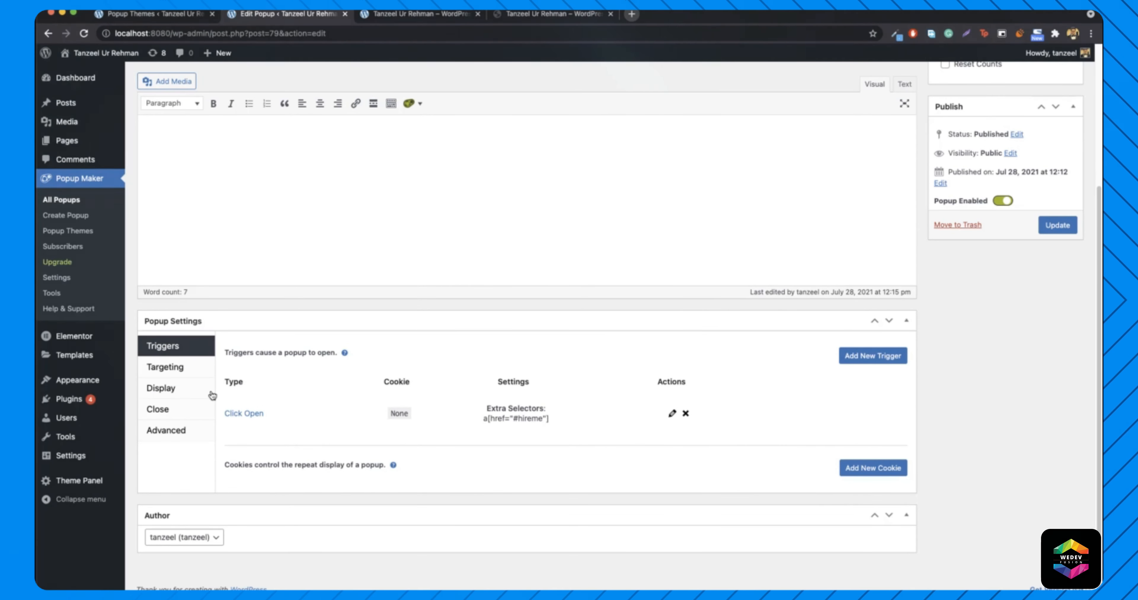
pyautogui.click(167, 387)
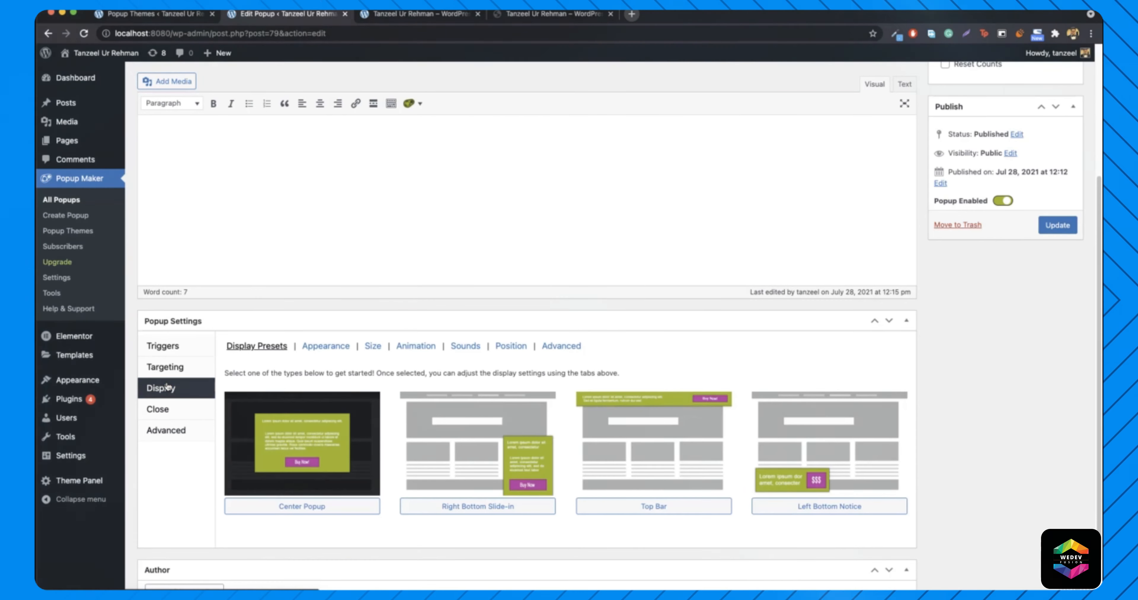
pyautogui.click(325, 346)
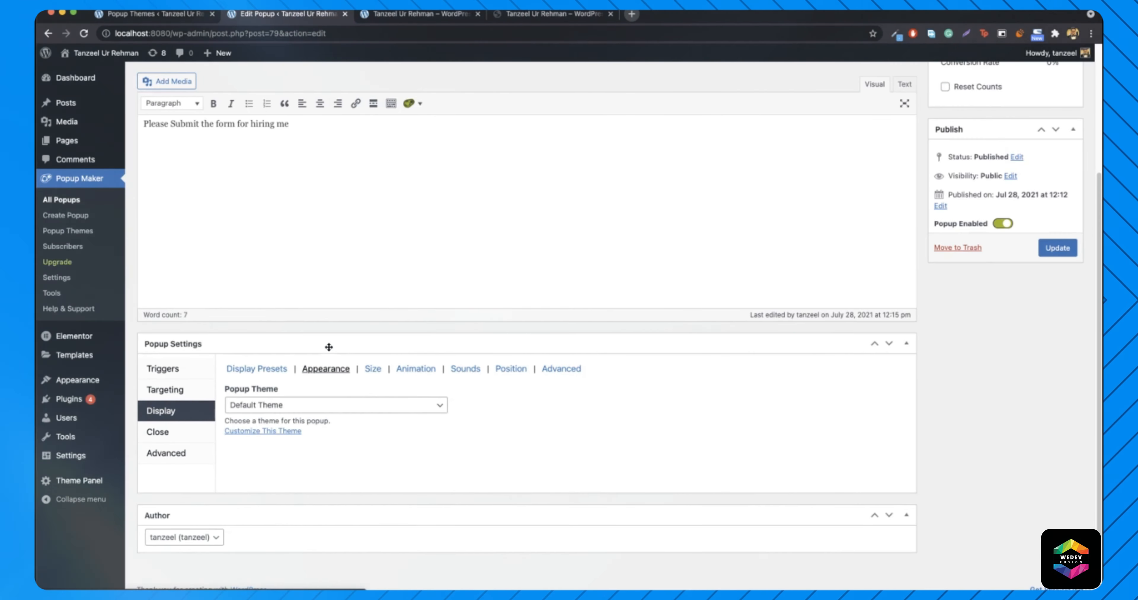
pyautogui.click(281, 412)
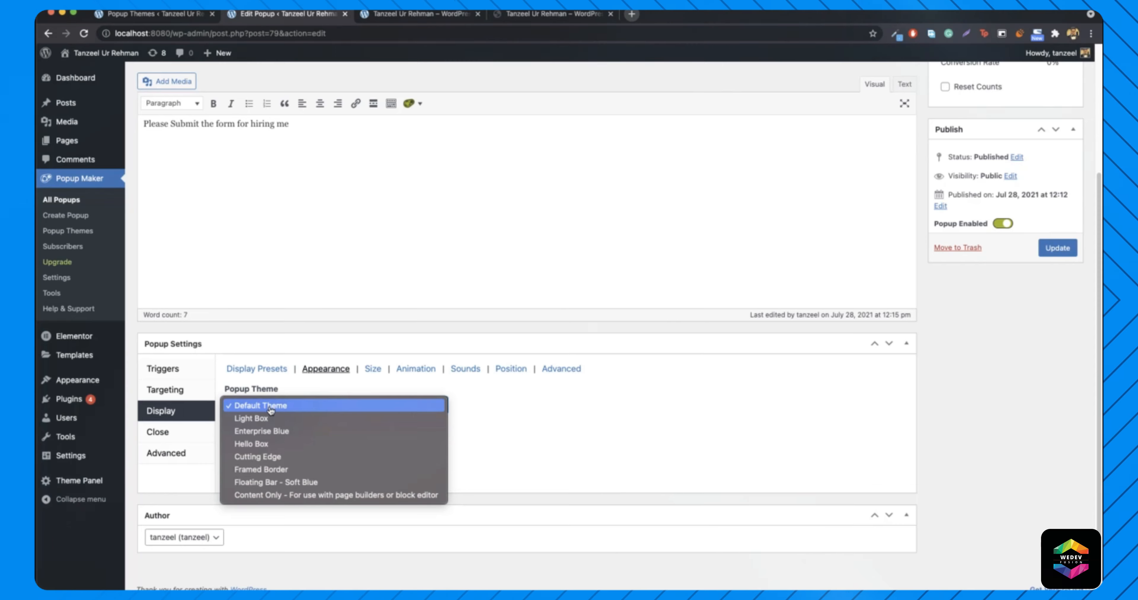
pyautogui.click(326, 431)
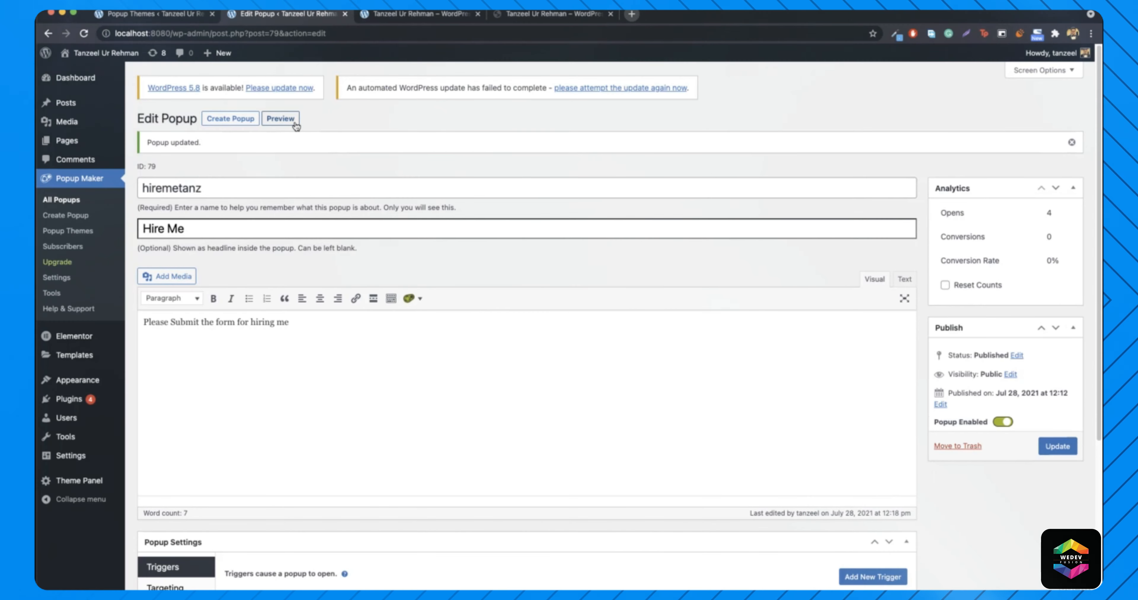
pyautogui.click(280, 119)
pyautogui.moveTo(101, 53)
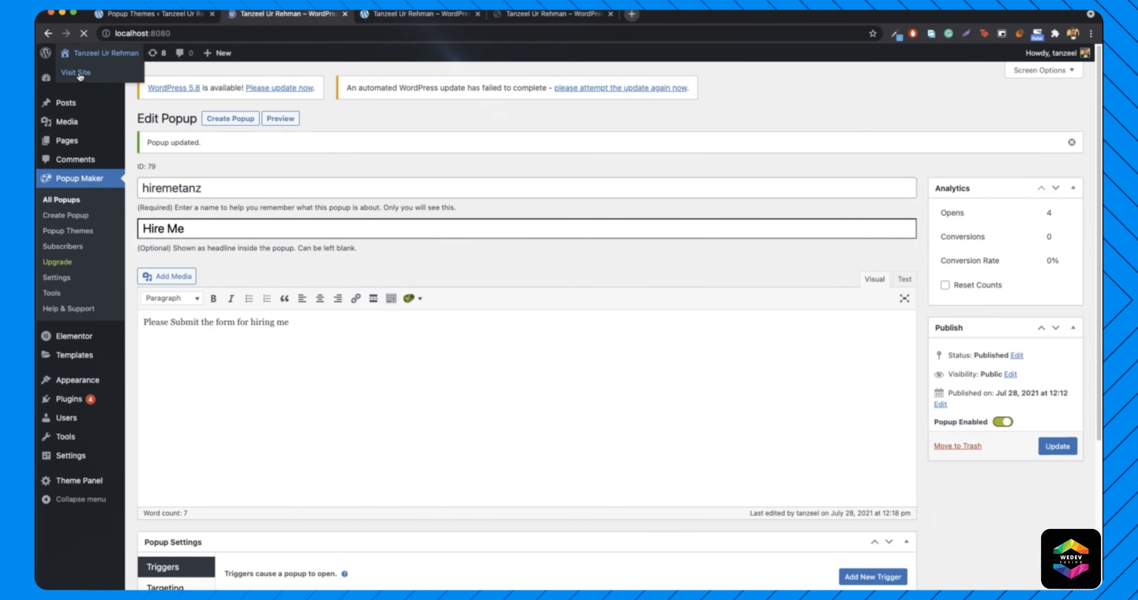
# - Trigger the Hire Me popup from HIRE ME on the local homepage and close the duplicate tab
pyautogui.click(78, 73)
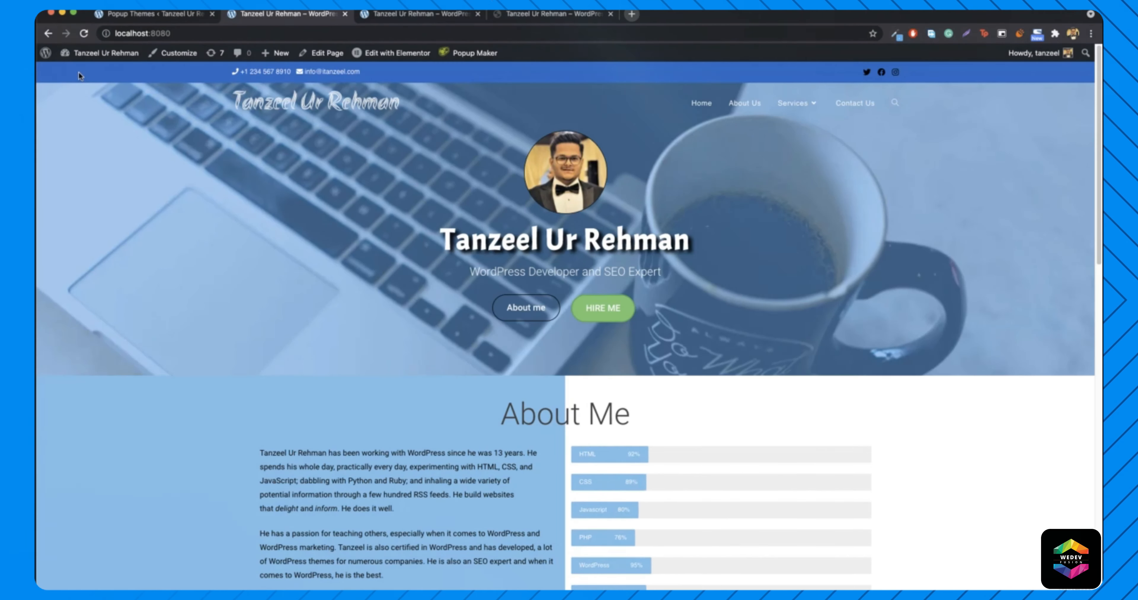
pyautogui.click(612, 317)
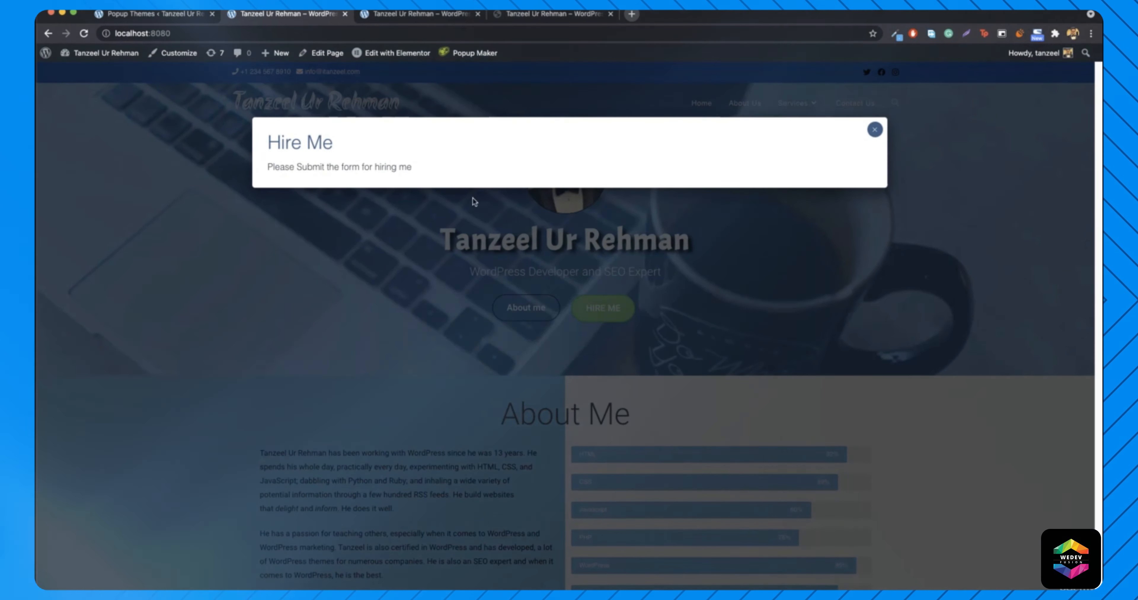
pyautogui.click(432, 22)
pyautogui.click(606, 309)
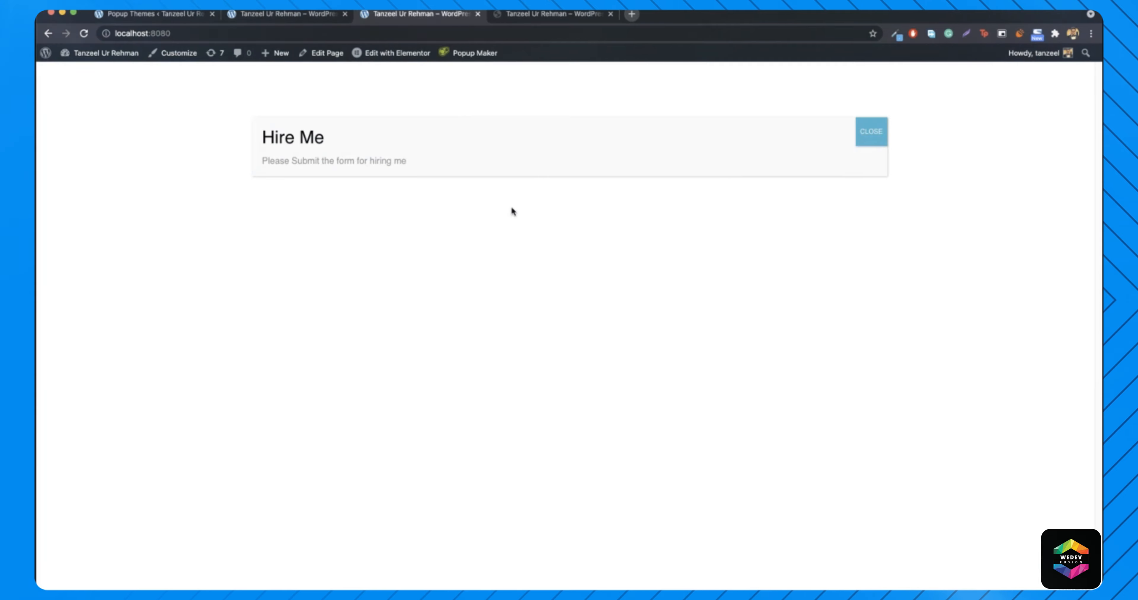
pyautogui.click(478, 13)
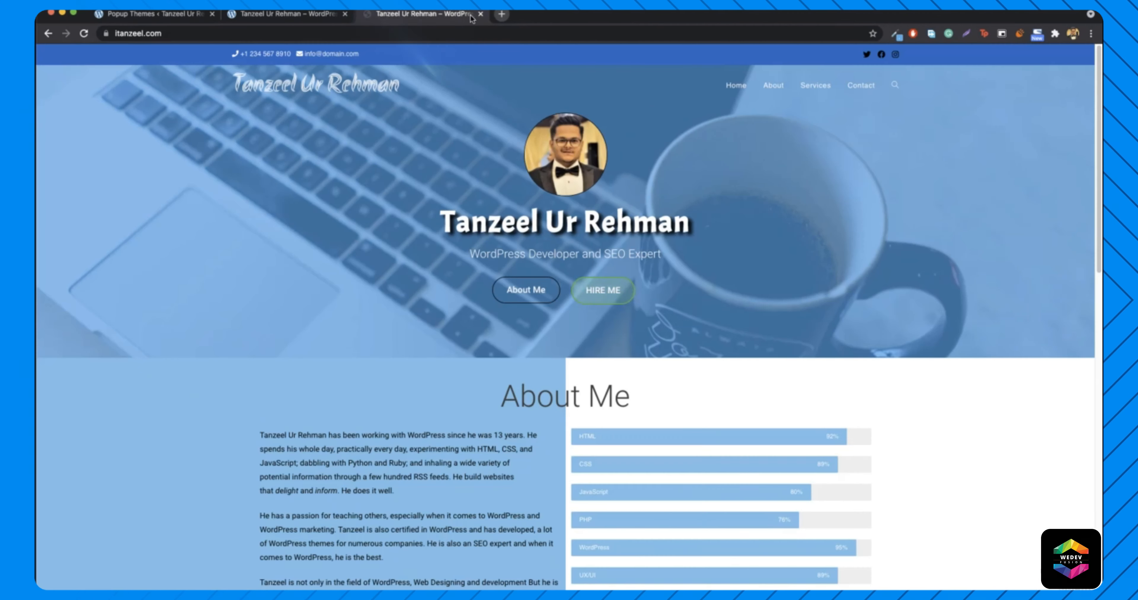
# - Compare the live site's Hire Me popup with the local one, then dismiss it
pyautogui.click(608, 299)
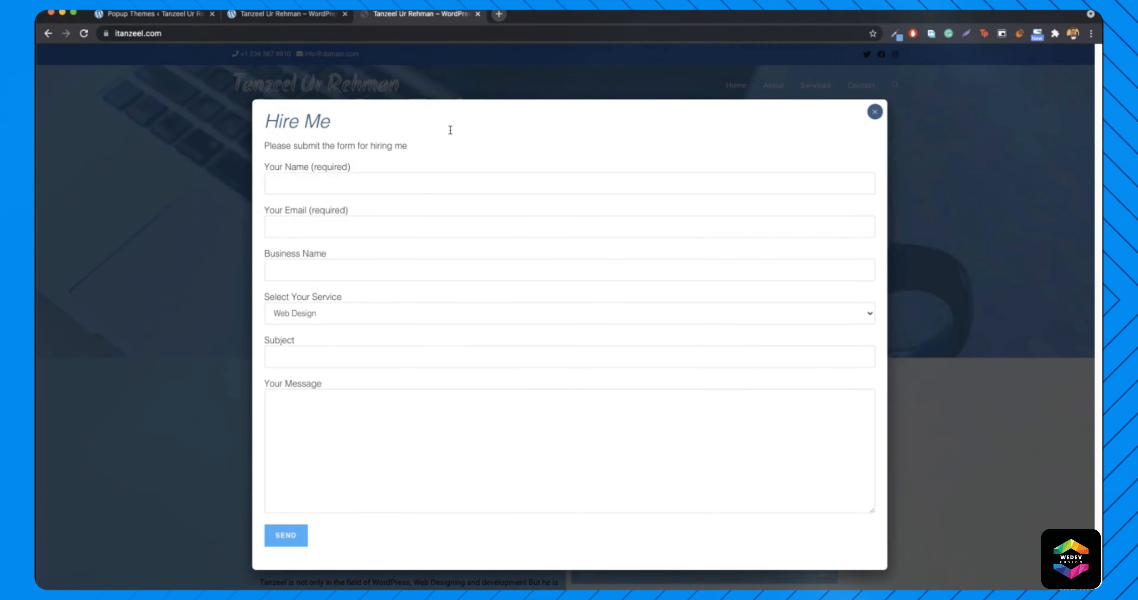
pyautogui.click(295, 16)
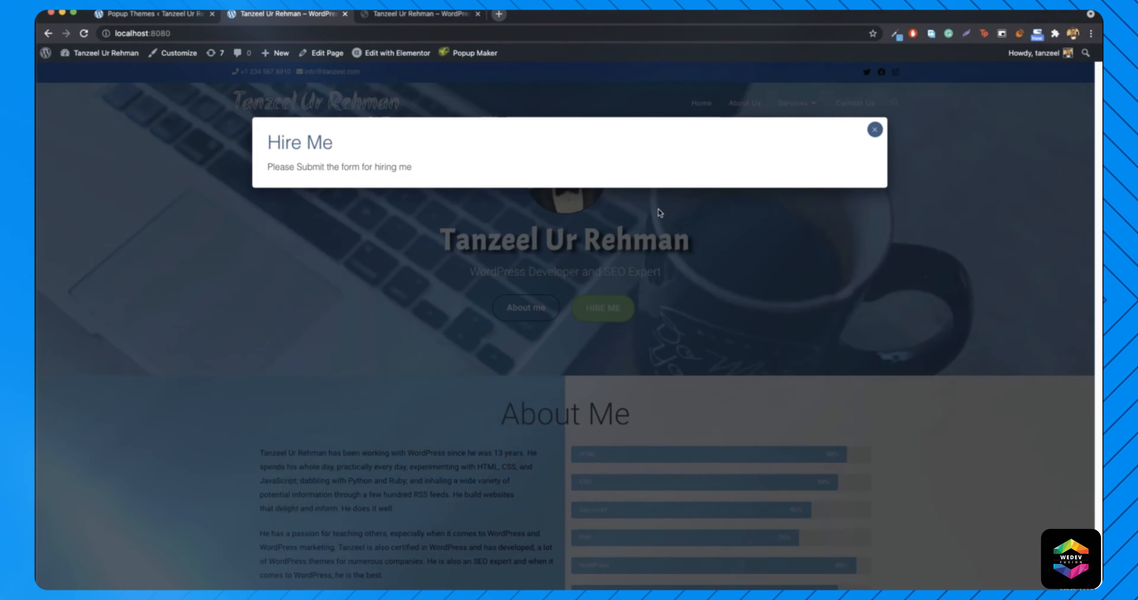
pyautogui.click(424, 13)
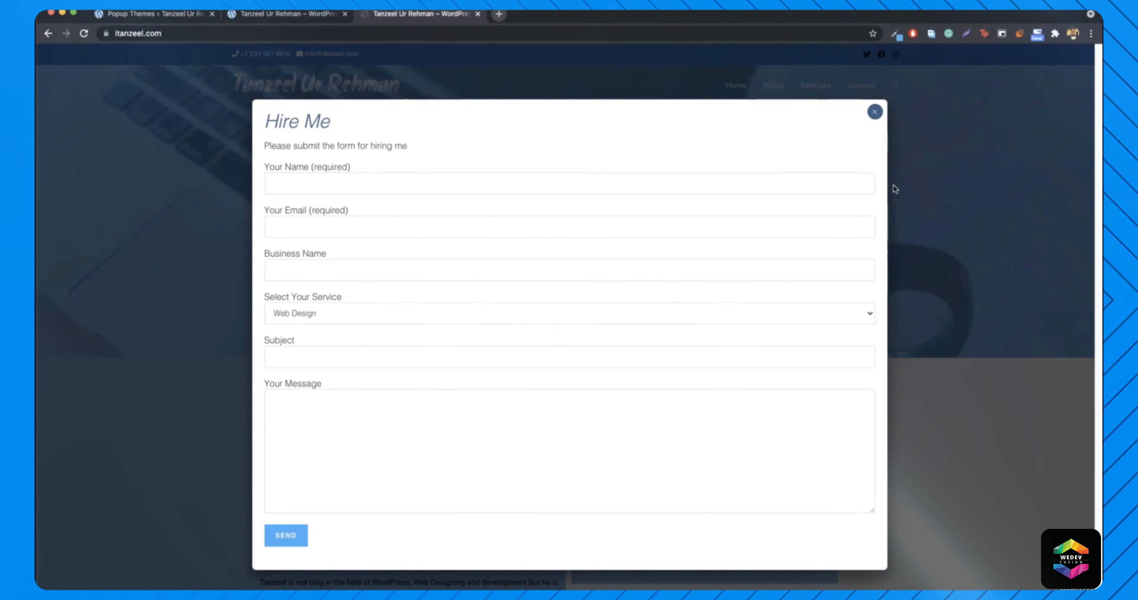
pyautogui.click(874, 111)
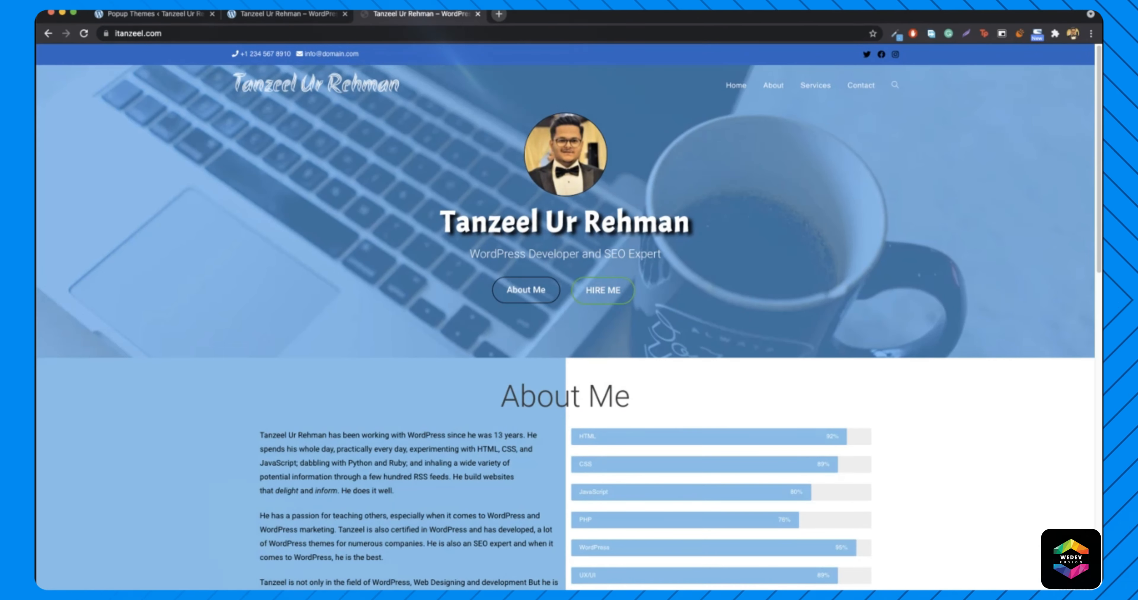
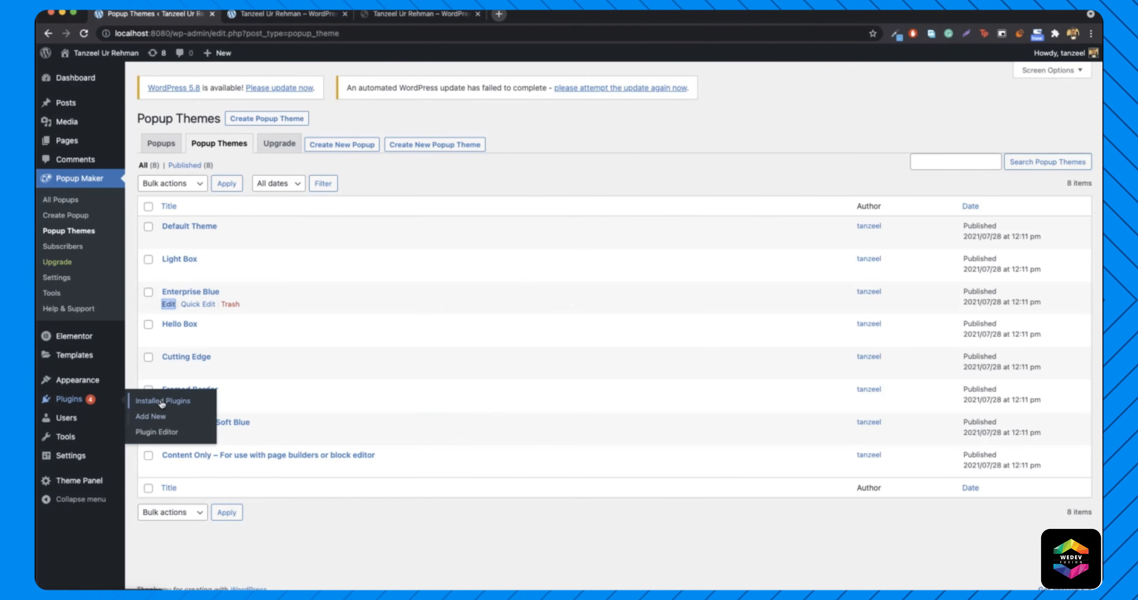
# - Find Contact Form 7 by searching 'contact form', activate it, and open Contact > Contact Forms
pyautogui.scroll(-3, 336, 318)
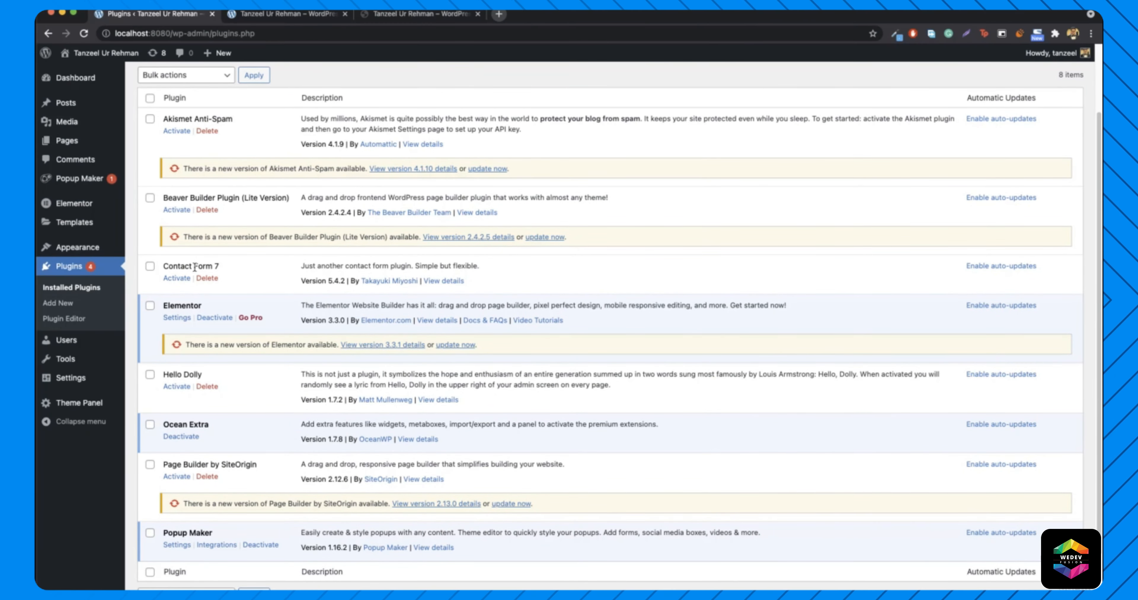
pyautogui.scroll(3, 265, 281)
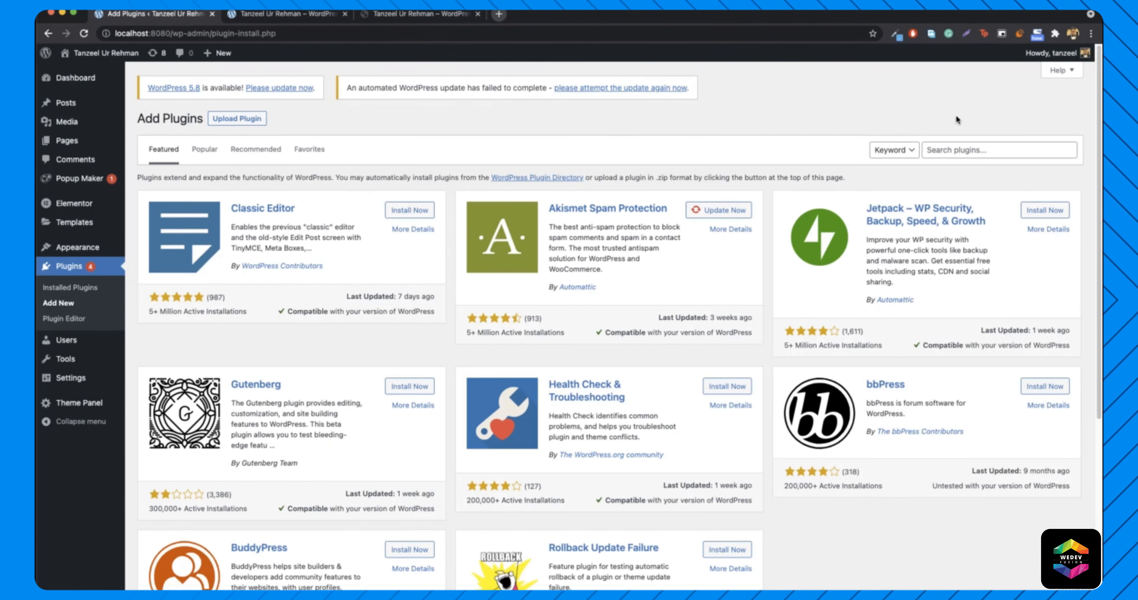
pyautogui.click(958, 146)
pyautogui.write('contact form')
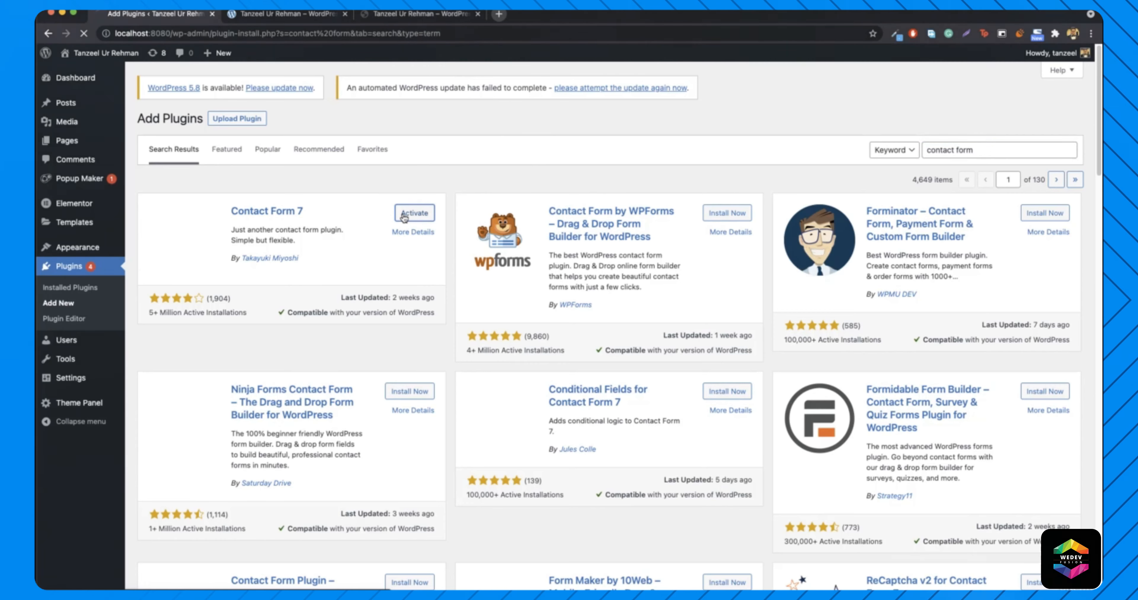
pyautogui.click(414, 213)
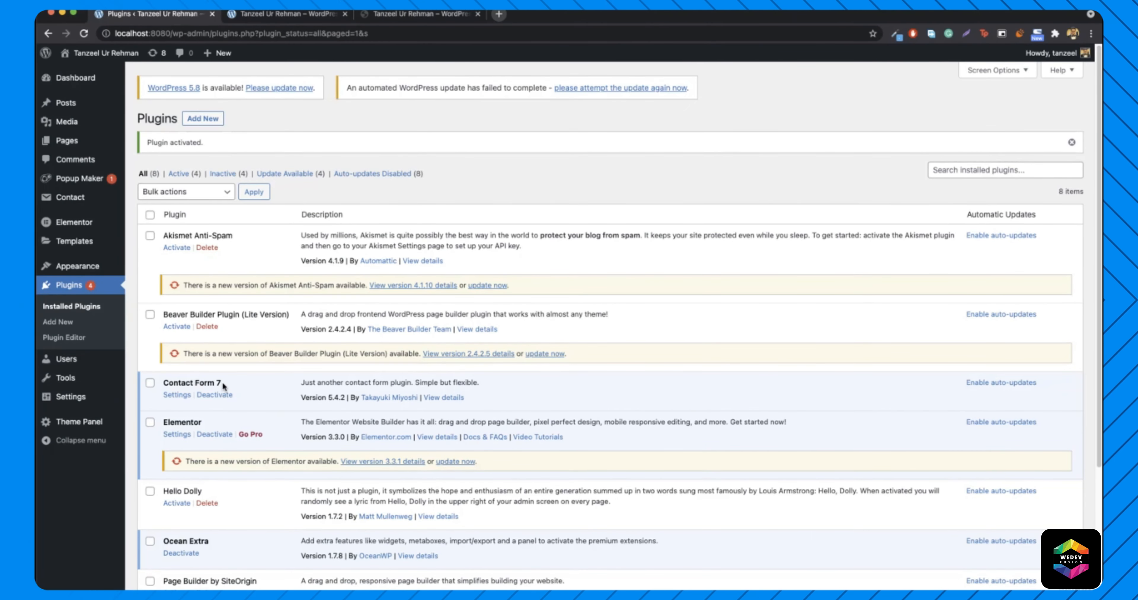
pyautogui.moveTo(106, 204)
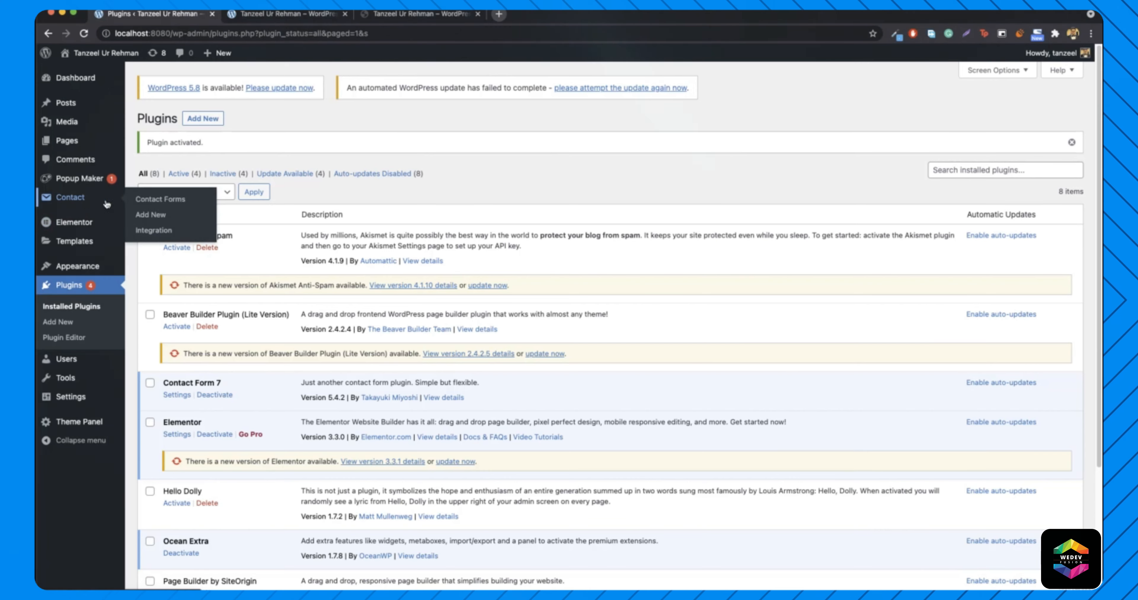
pyautogui.click(160, 199)
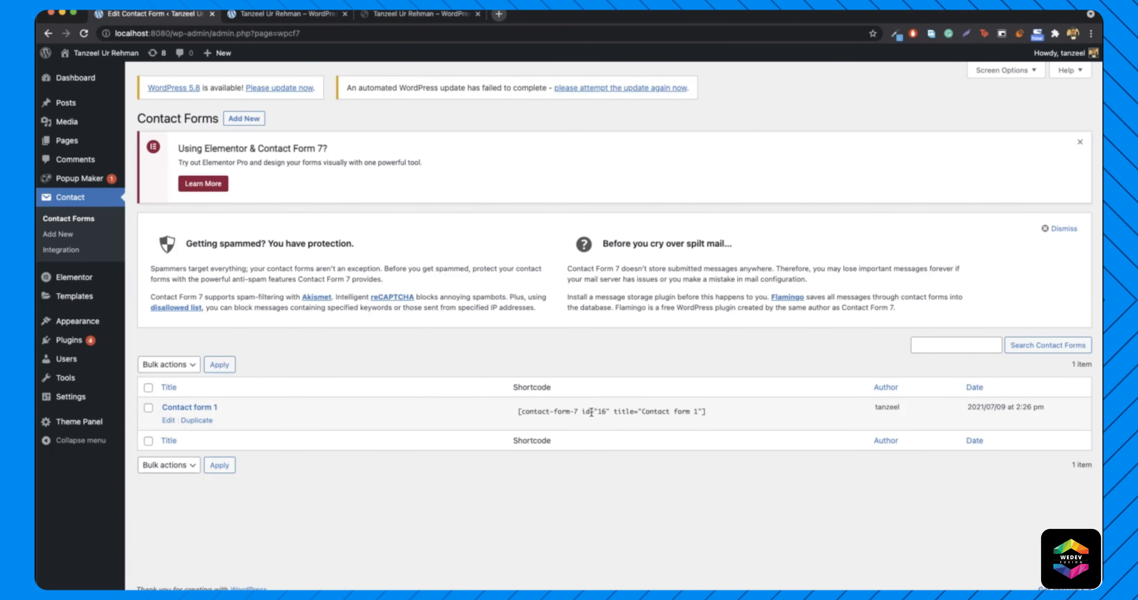
# - Inspect the live itanzeel.com Hire Me popup form and its service choices
pyautogui.click(302, 15)
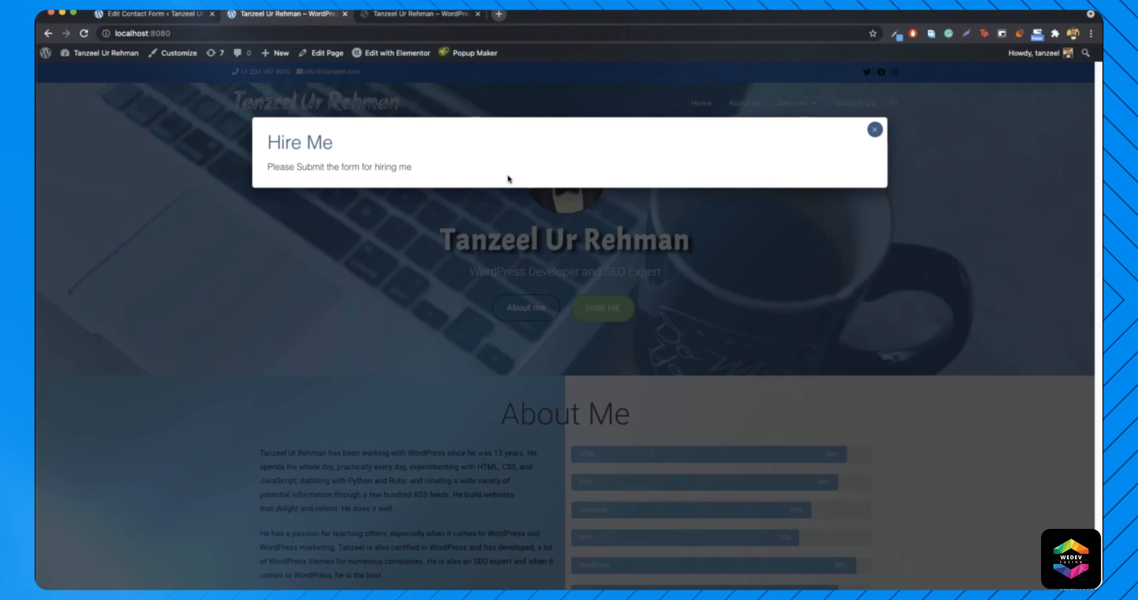
pyautogui.click(459, 16)
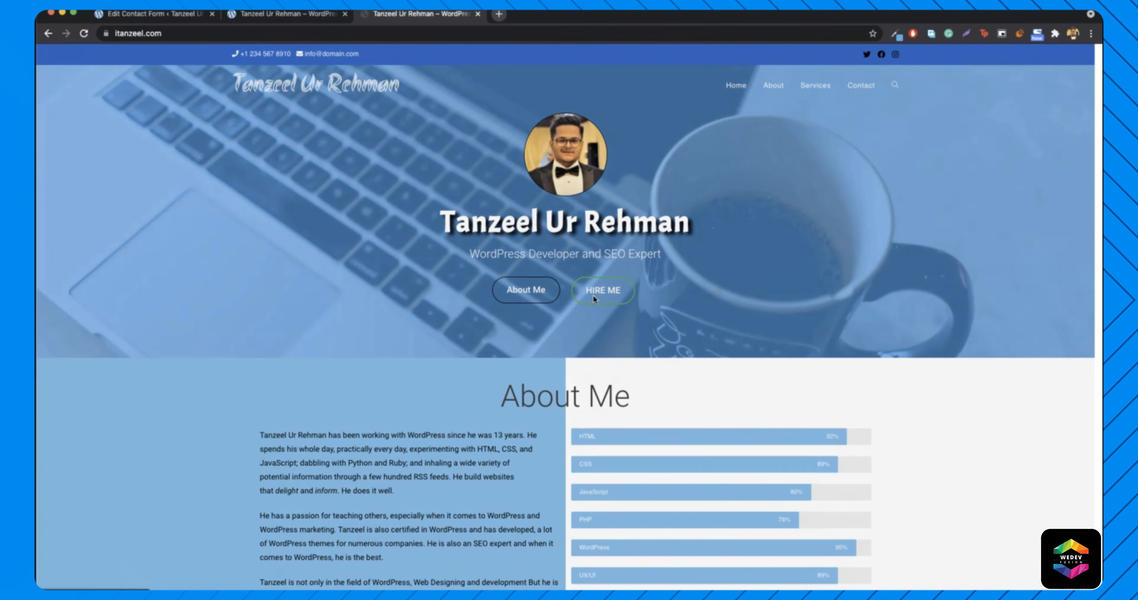
pyautogui.click(592, 296)
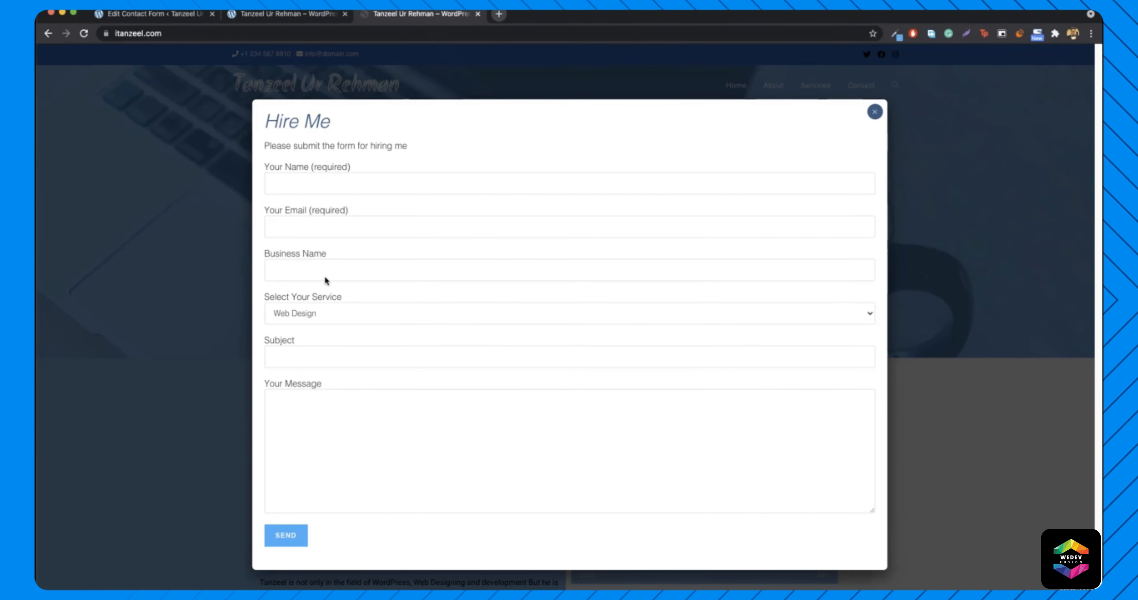
pyautogui.click(317, 311)
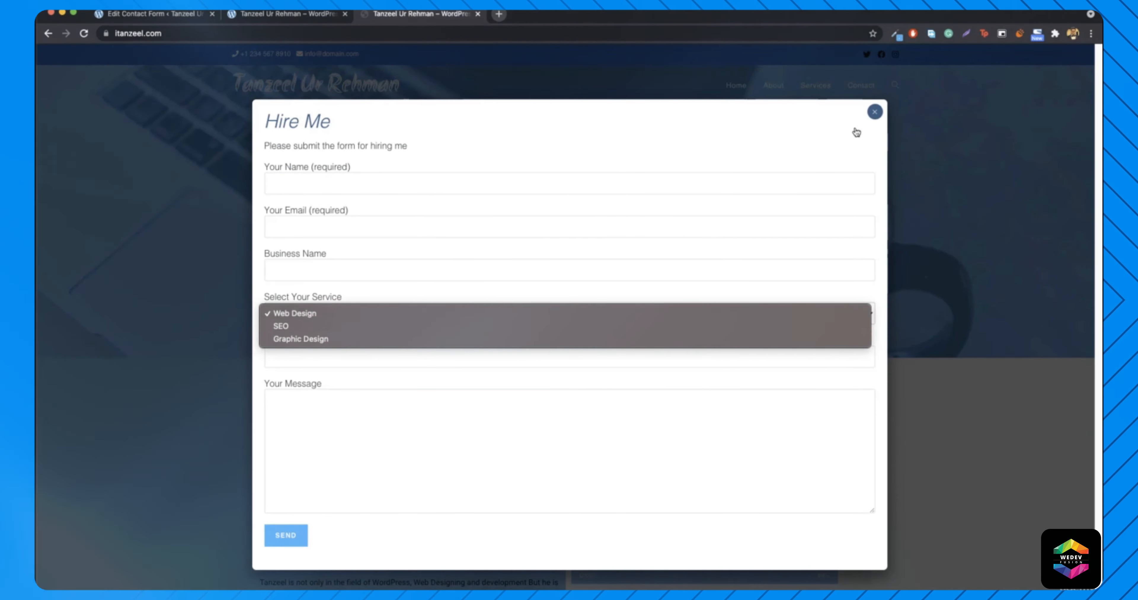
pyautogui.click(879, 113)
pyautogui.click(875, 112)
pyautogui.scroll(-15, 636, 252)
pyautogui.scroll(17, 622, 256)
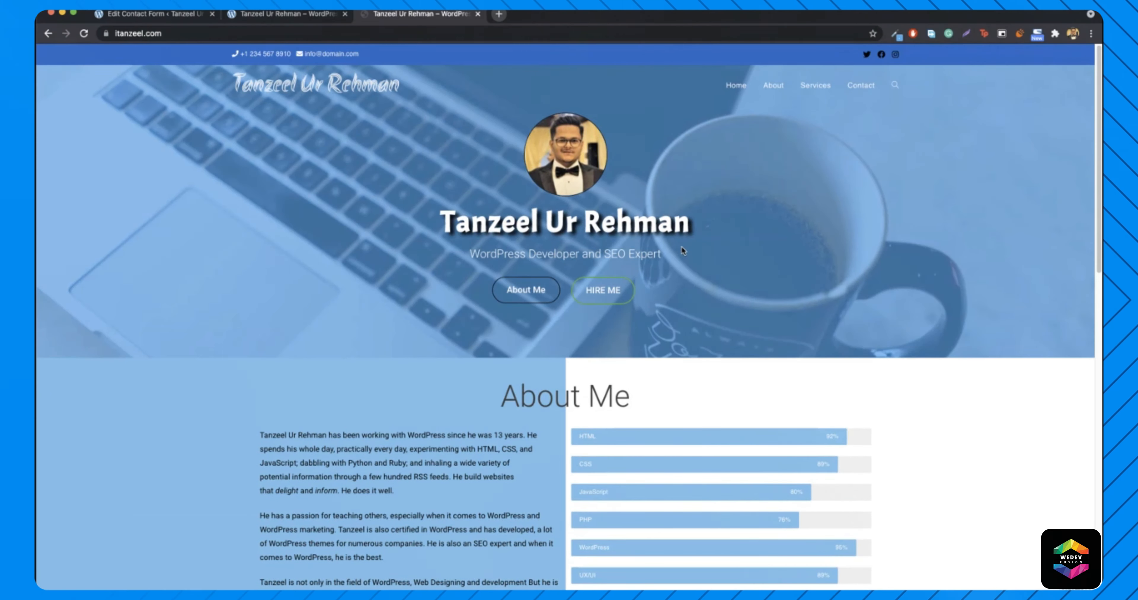
pyautogui.click(580, 300)
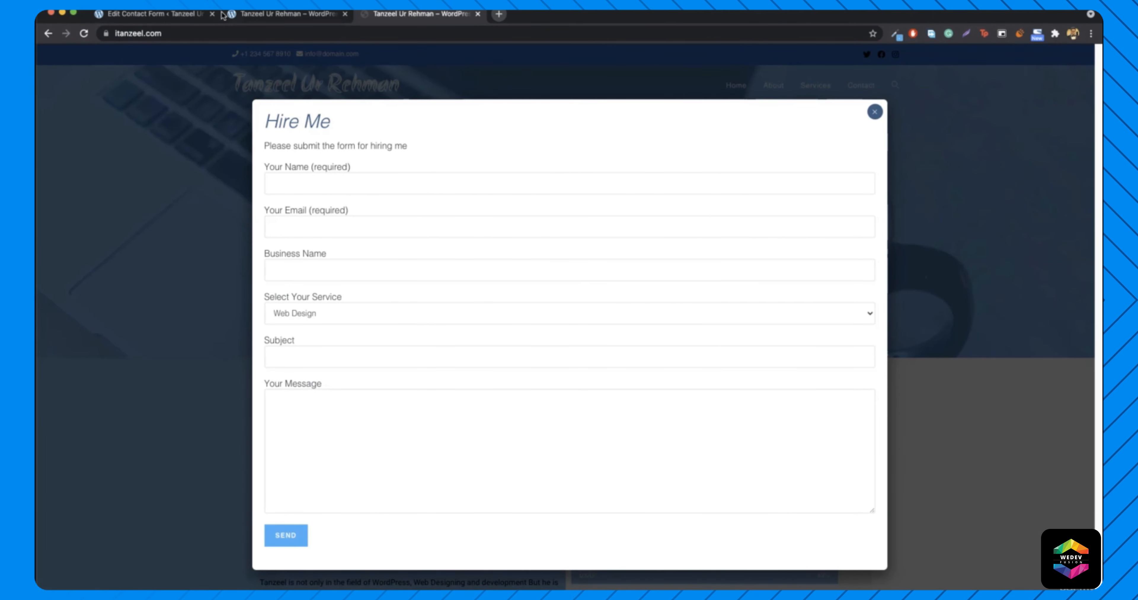
# - Open Contact form 1 for editing in the admin
pyautogui.click(127, 15)
pyautogui.click(167, 422)
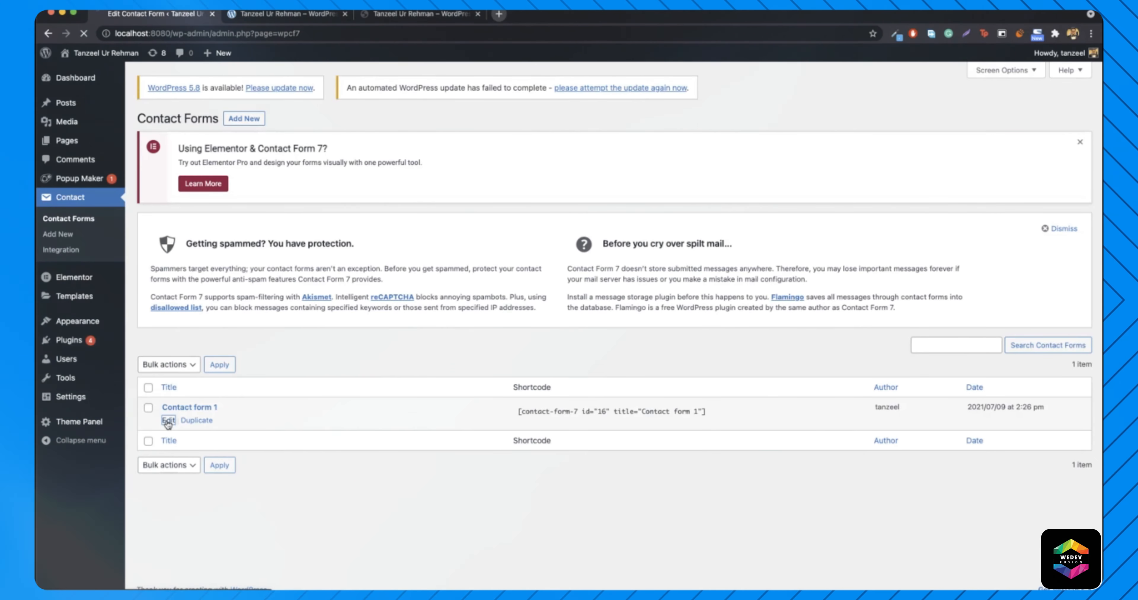
pyautogui.scroll(-1, 302, 407)
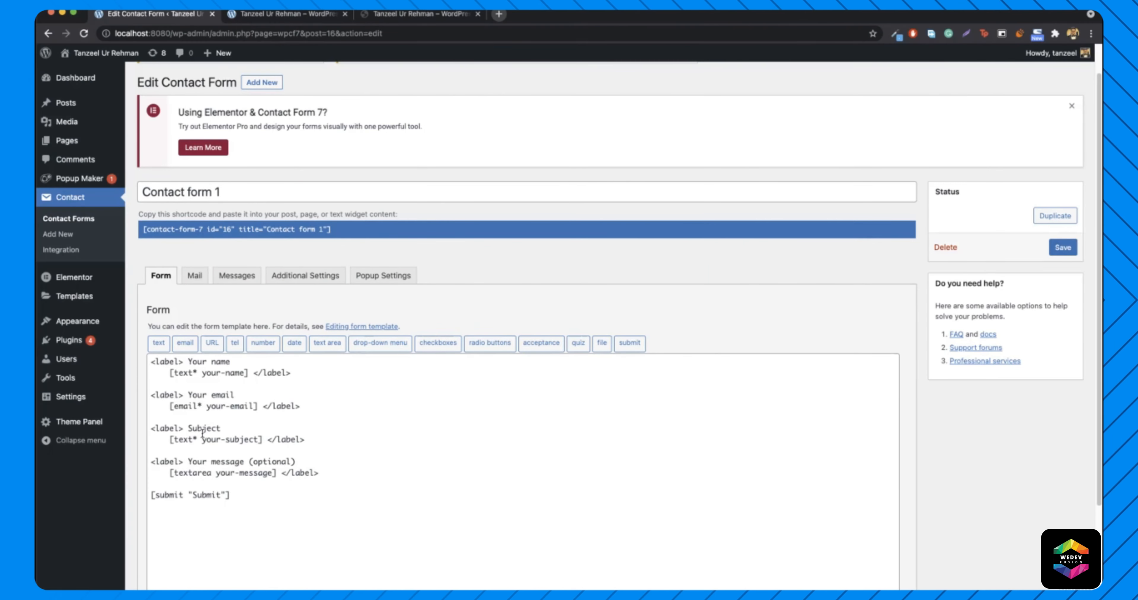
# - Duplicate the Your email label-and-field block twice in the form template
pyautogui.click(417, 18)
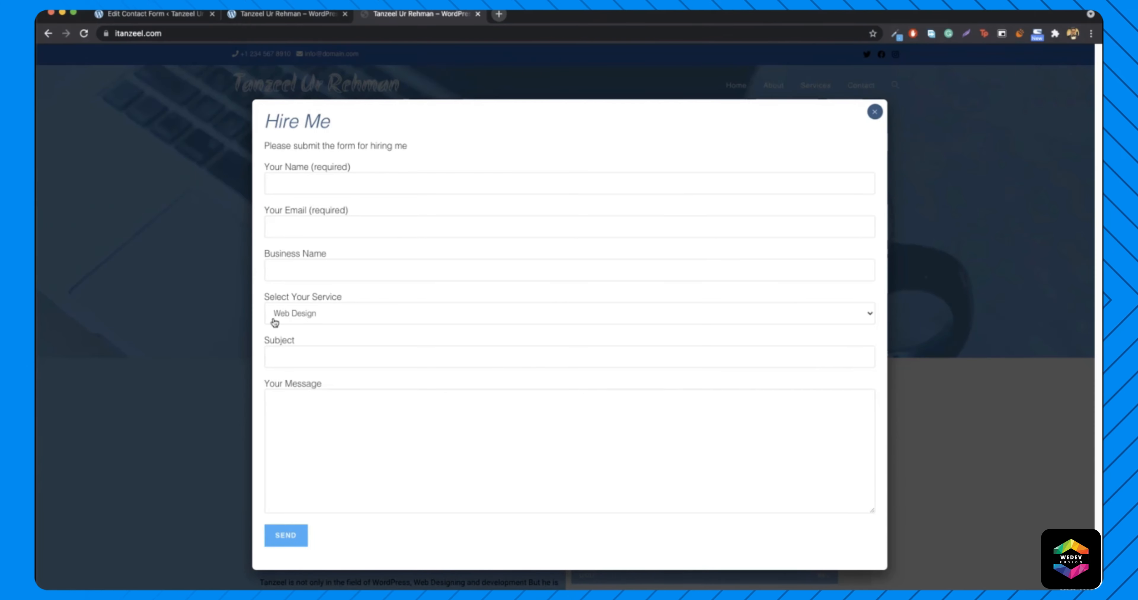
pyautogui.click(166, 16)
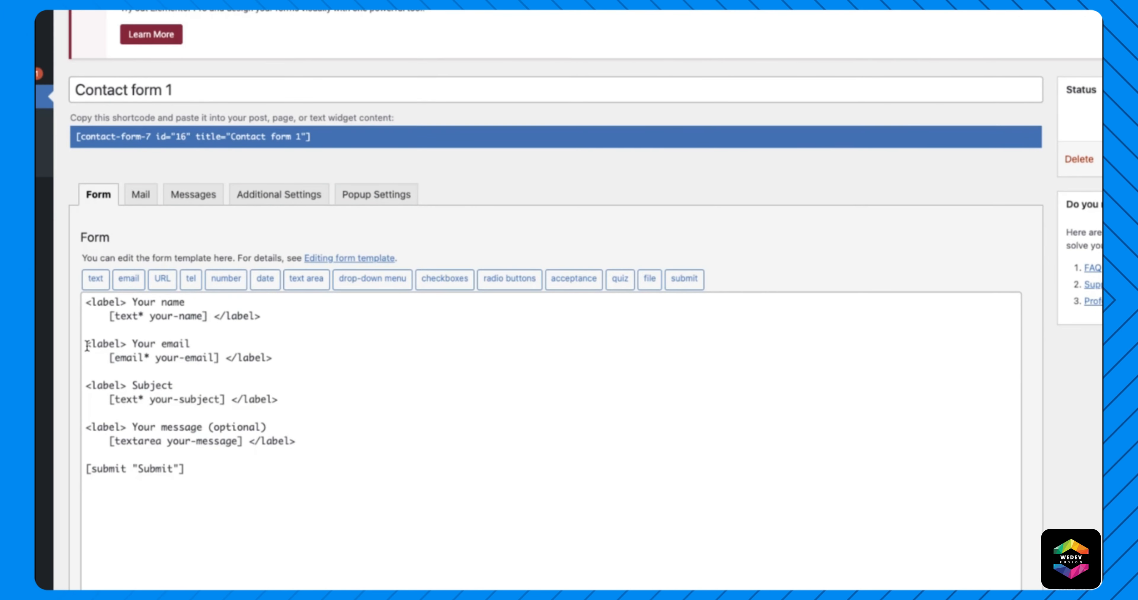
pyautogui.moveTo(87, 345); pyautogui.dragTo(302, 352)
pyautogui.press('super+c')
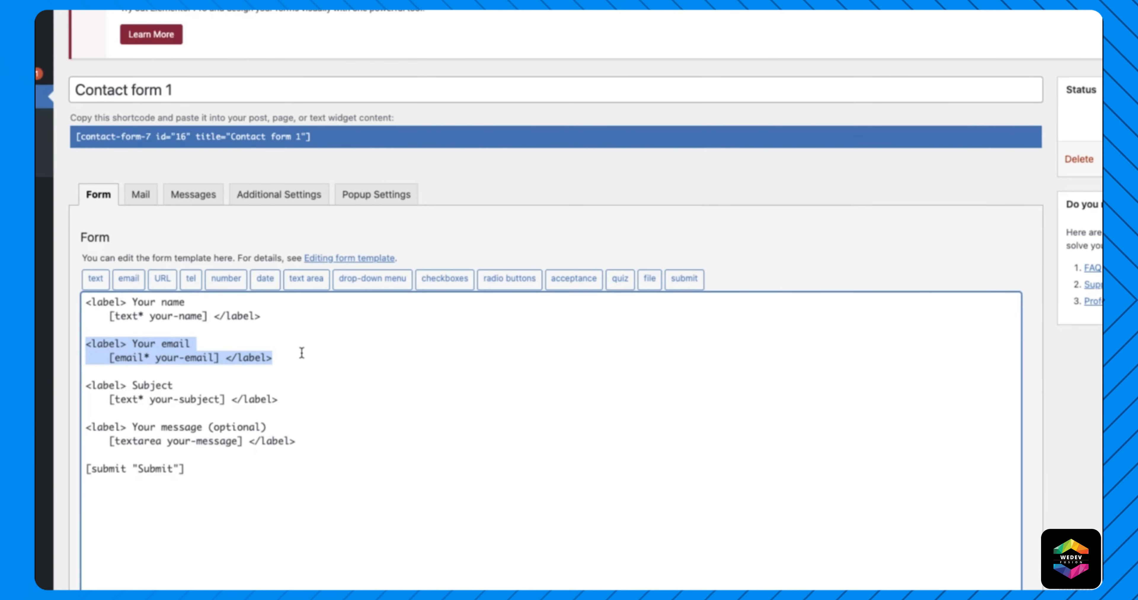
pyautogui.click(287, 359)
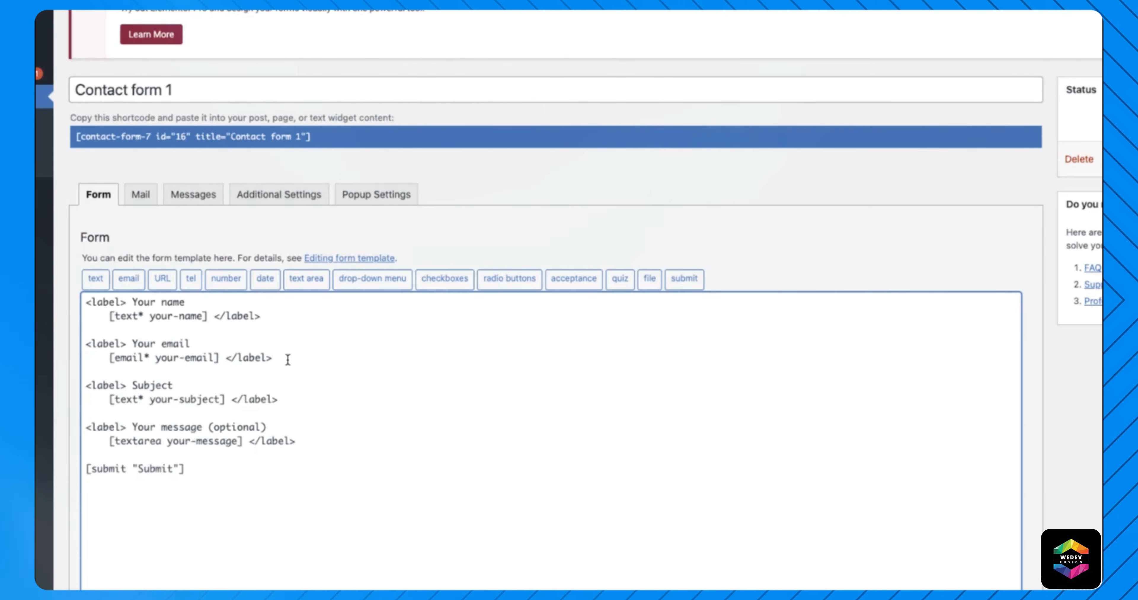
pyautogui.press('Return')
pyautogui.press('Return')
pyautogui.press('super+v')
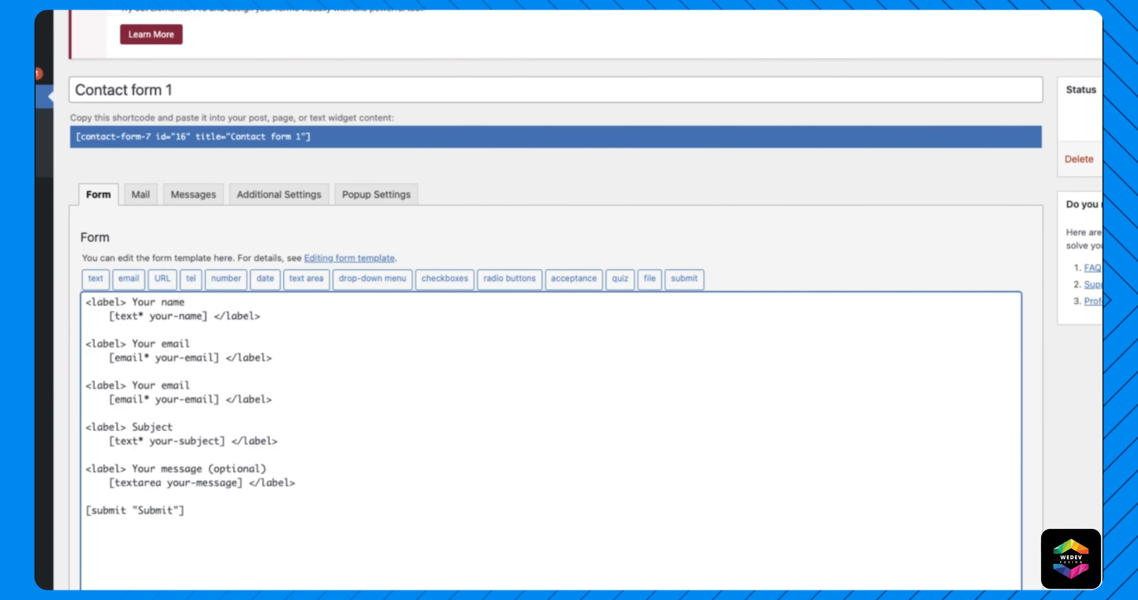
pyautogui.press('Return')
pyautogui.press('Return')
pyautogui.press('super+v')
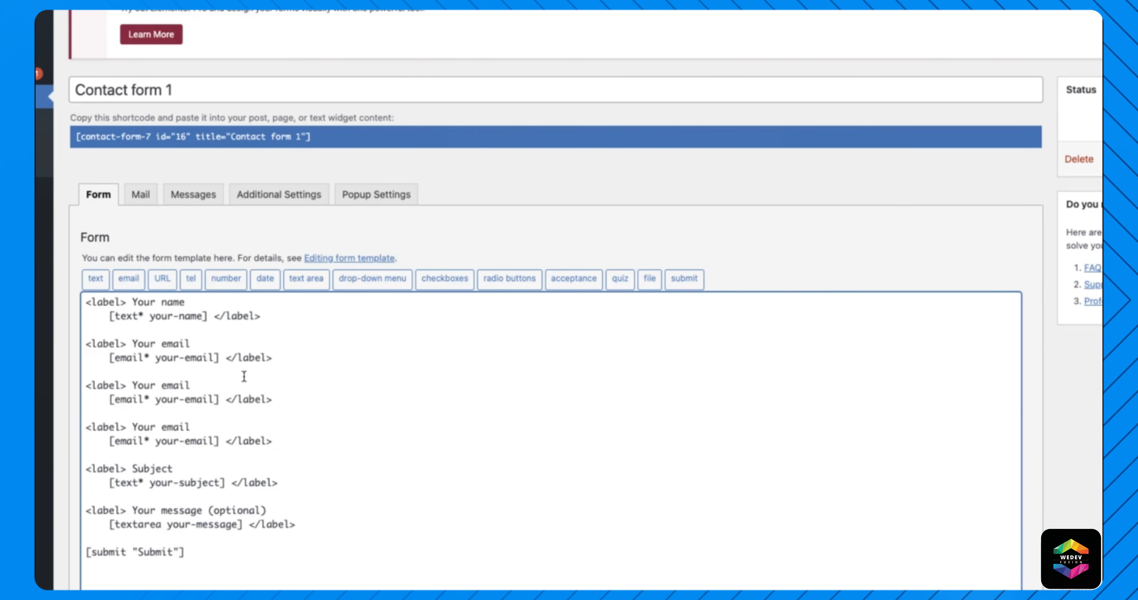
# - Relabel the two copies as 'Business Name' and 'Select Service'
pyautogui.doubleClick(179, 385)
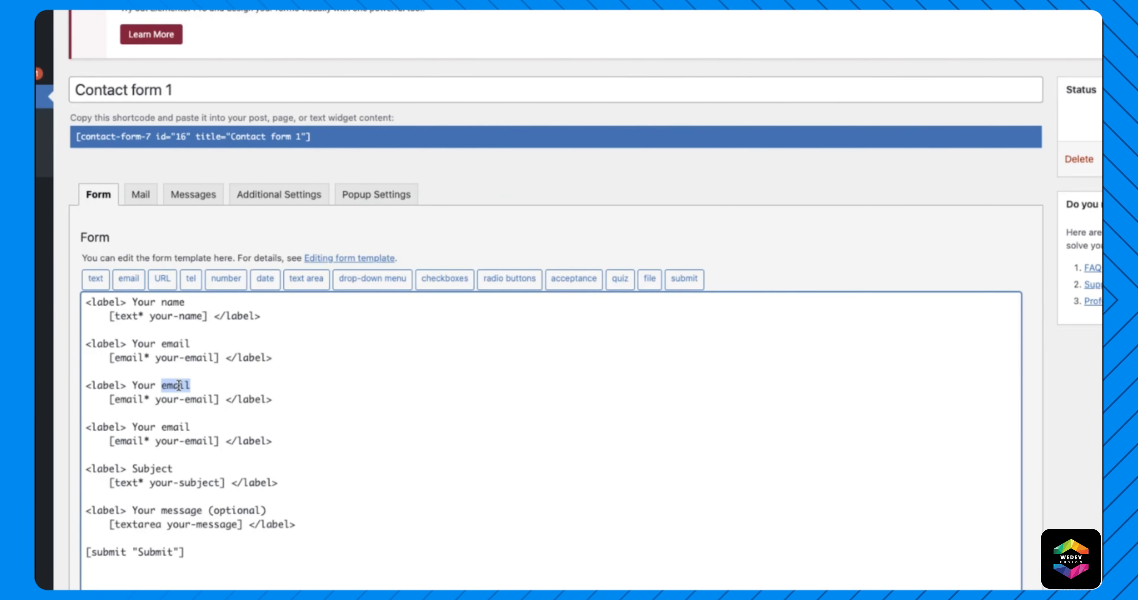
pyautogui.write('Busy')
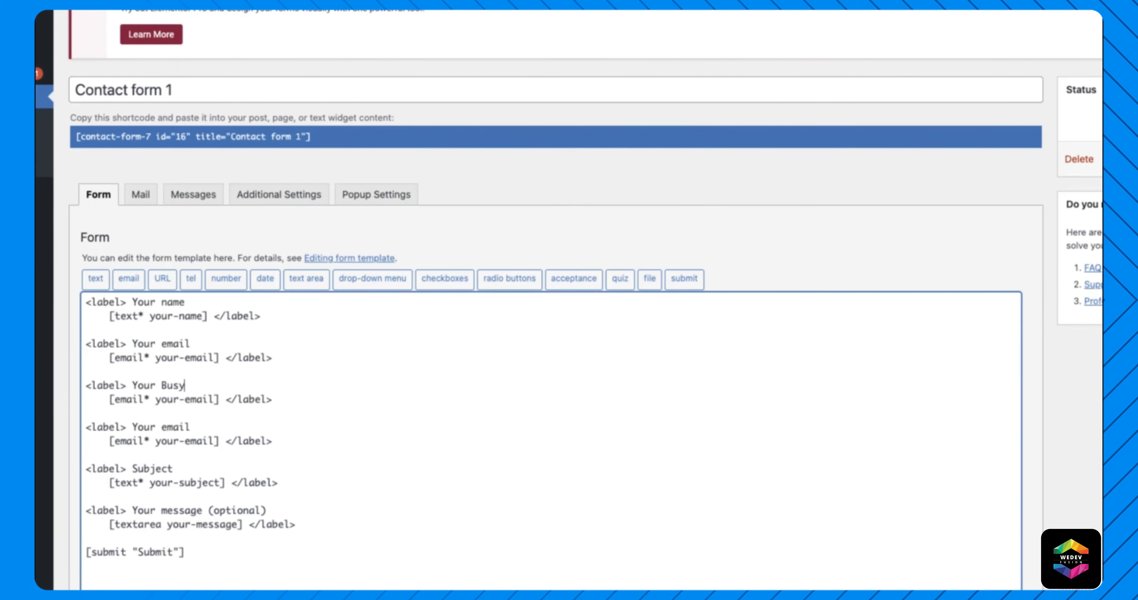
pyautogui.press('BackSpace')
pyautogui.press('BackSpace')
pyautogui.press('BackSpace')
pyautogui.press('BackSpace')
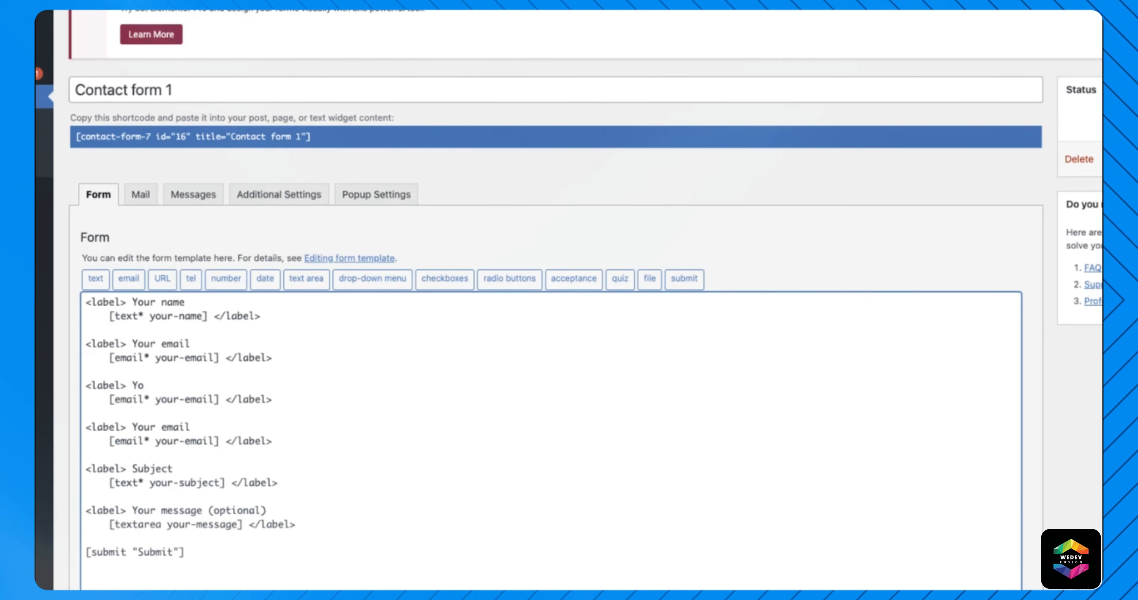
pyautogui.write('ss Name')
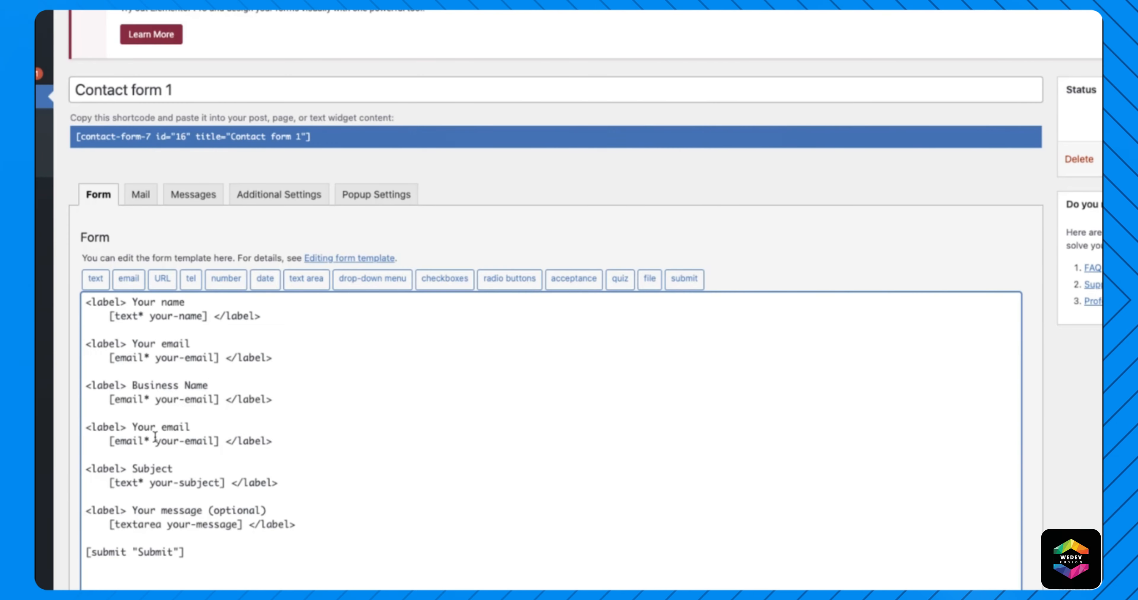
pyautogui.doubleClick(174, 424)
pyautogui.press('BackSpace')
pyautogui.press('BackSpace')
pyautogui.press('BackSpace')
pyautogui.press('BackSpace')
pyautogui.write('Selec')
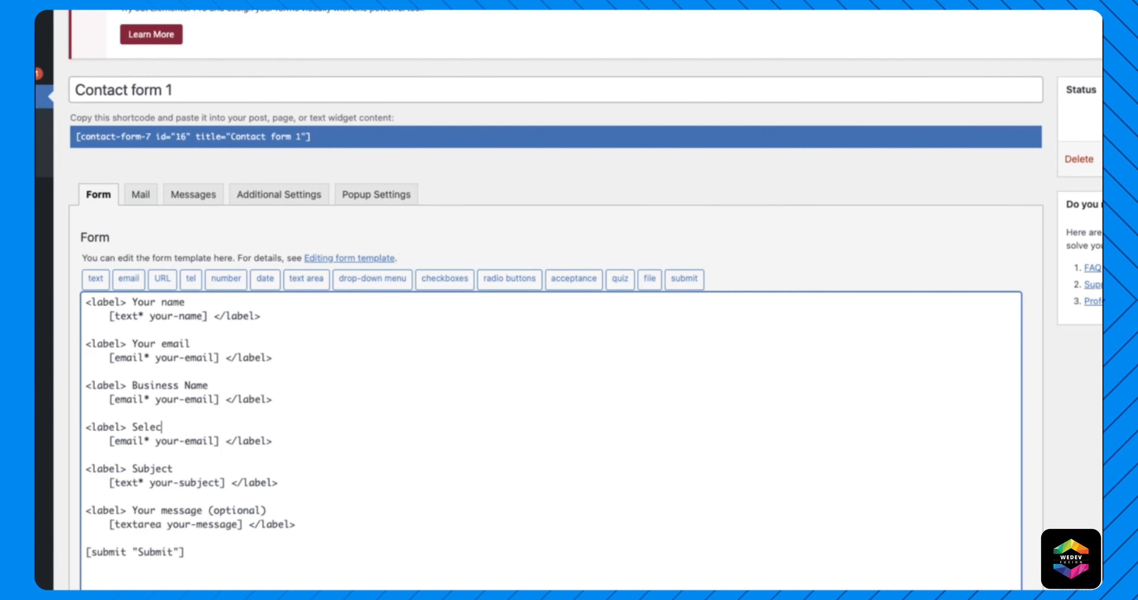
pyautogui.write('t Service')
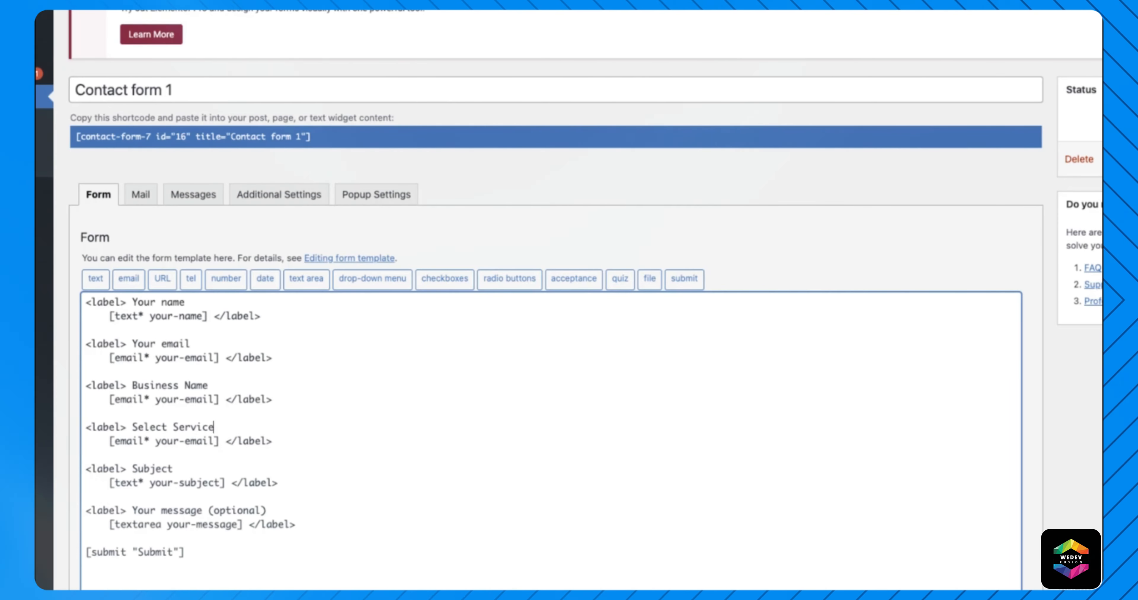
# - Delete the [email* your-email] tag under Business Name, brackets included
pyautogui.moveTo(110, 400); pyautogui.dragTo(216, 398)
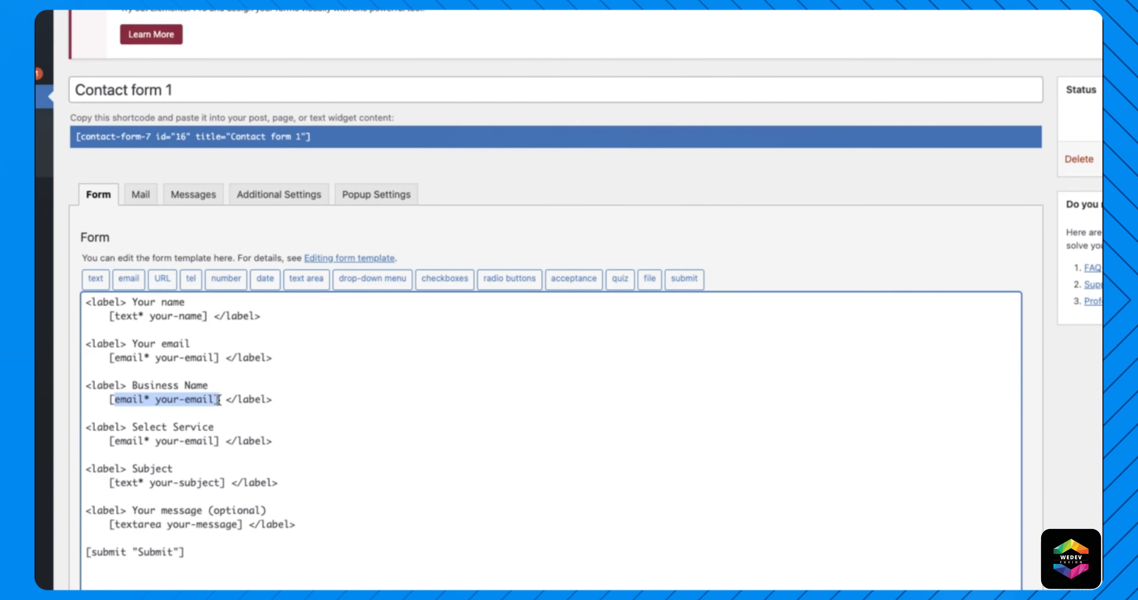
pyautogui.press('BackSpace')
pyautogui.press('BackSpace')
pyautogui.press('Delete')
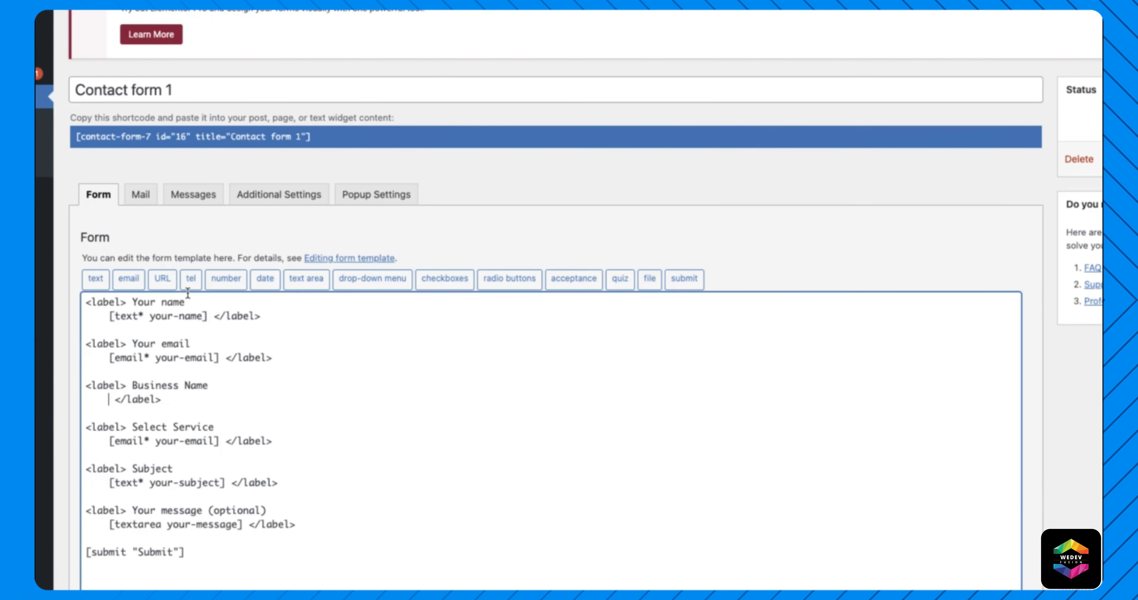
# - Insert a required text tag named businessname under the Business Name label
pyautogui.click(95, 280)
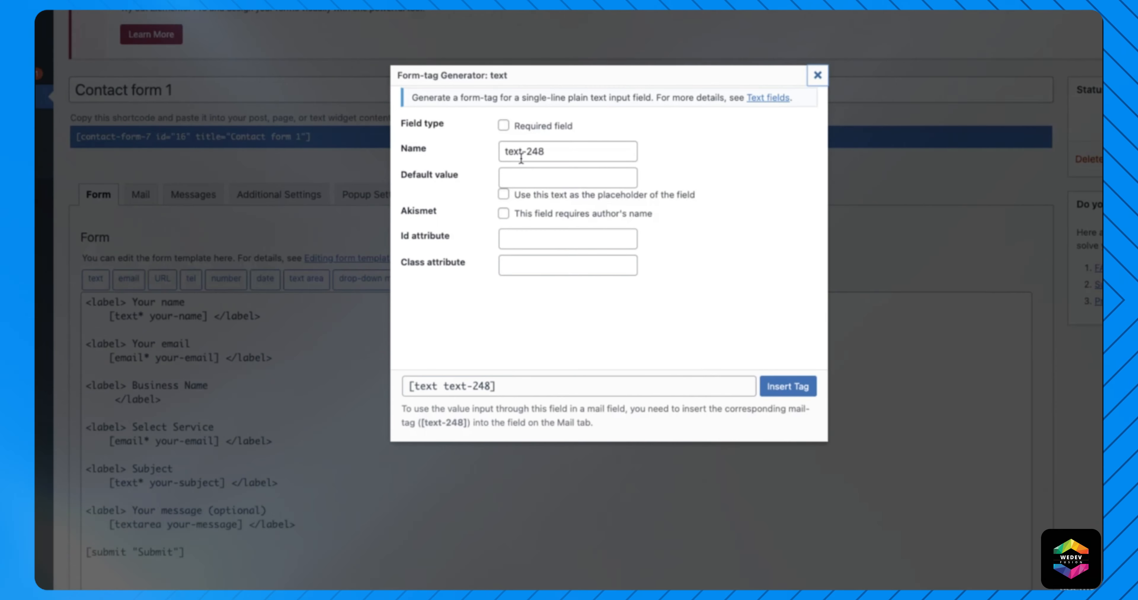
pyautogui.click(504, 126)
pyautogui.tripleClick(543, 154)
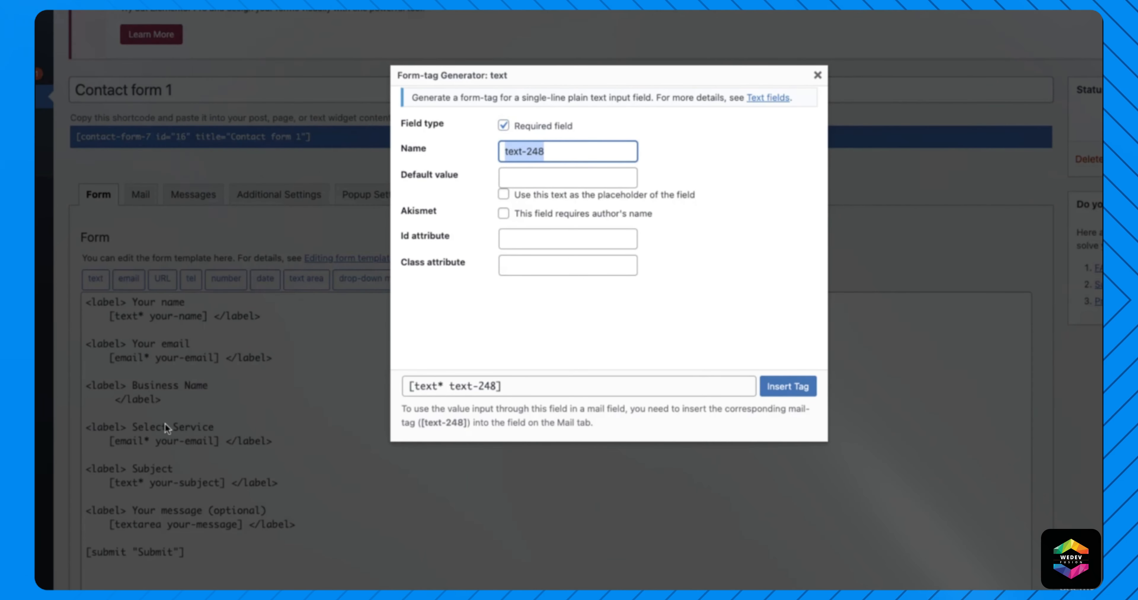
pyautogui.write('b')
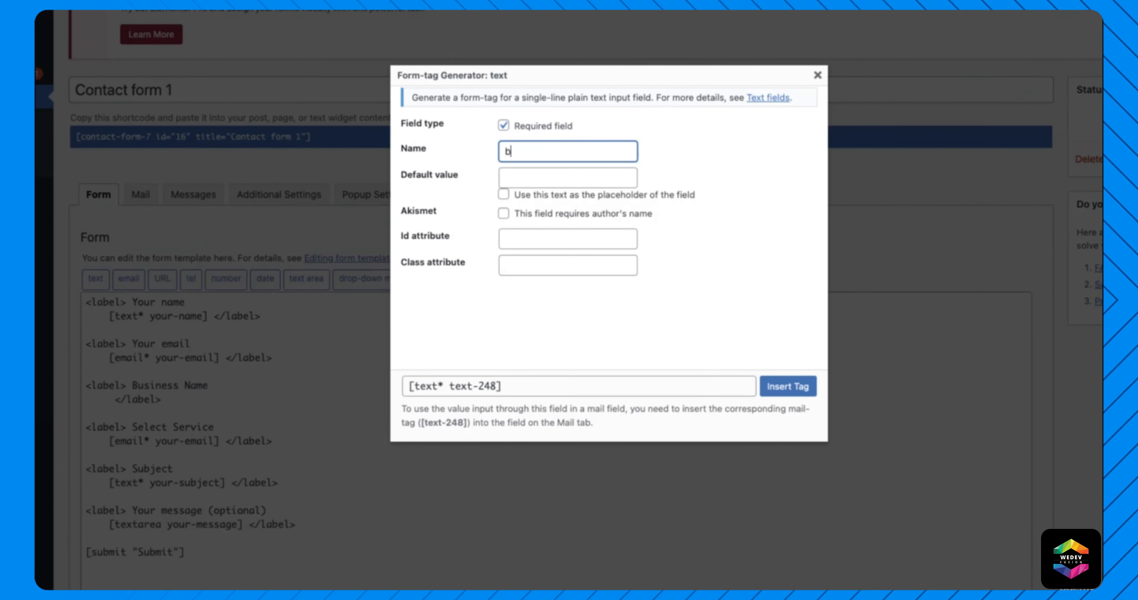
pyautogui.write('usinessname')
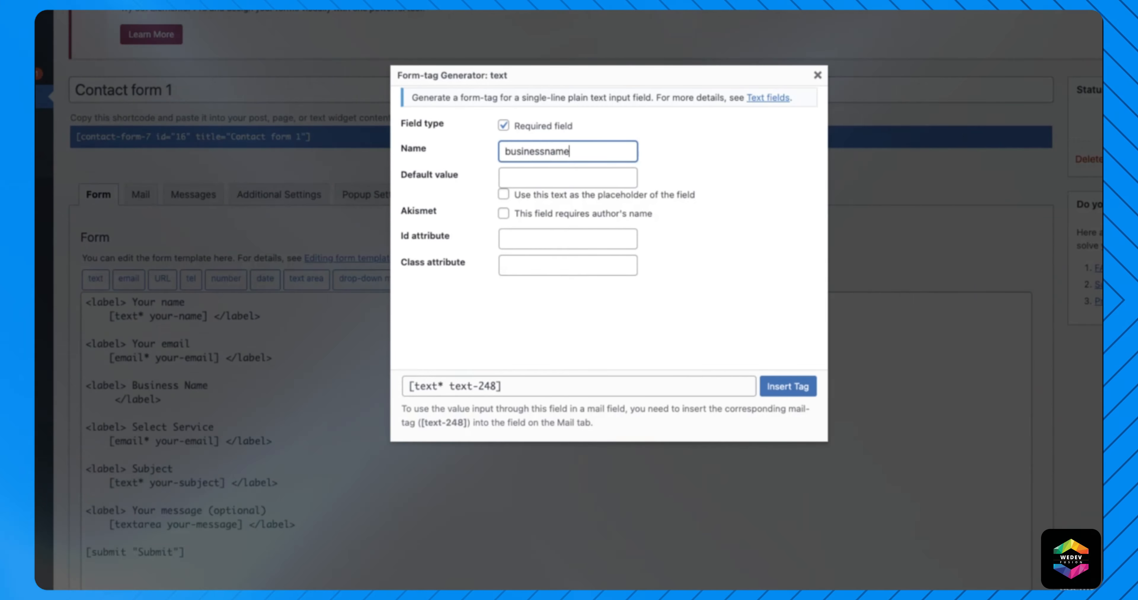
pyautogui.click(714, 218)
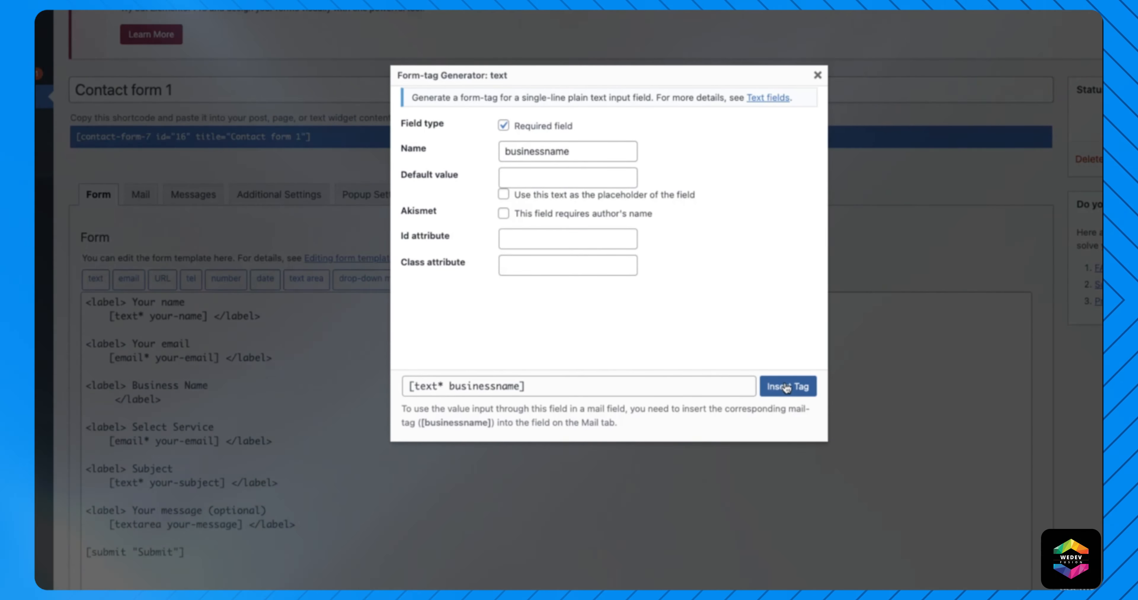
pyautogui.click(785, 387)
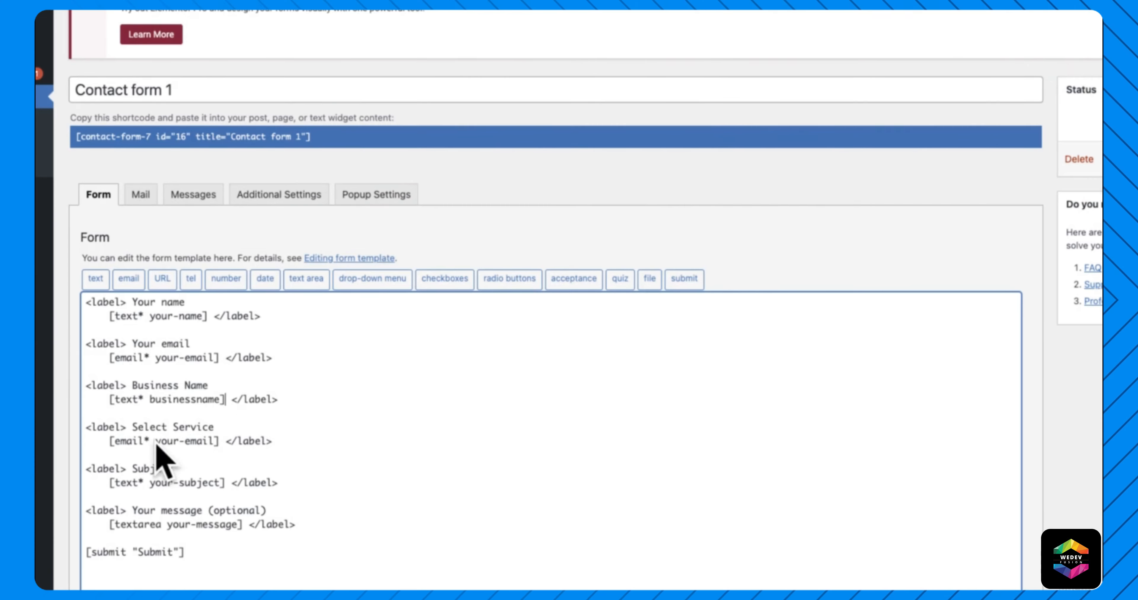
# - Delete the email tag under Select Service, then check the live form's service options
pyautogui.moveTo(110, 441); pyautogui.dragTo(205, 441)
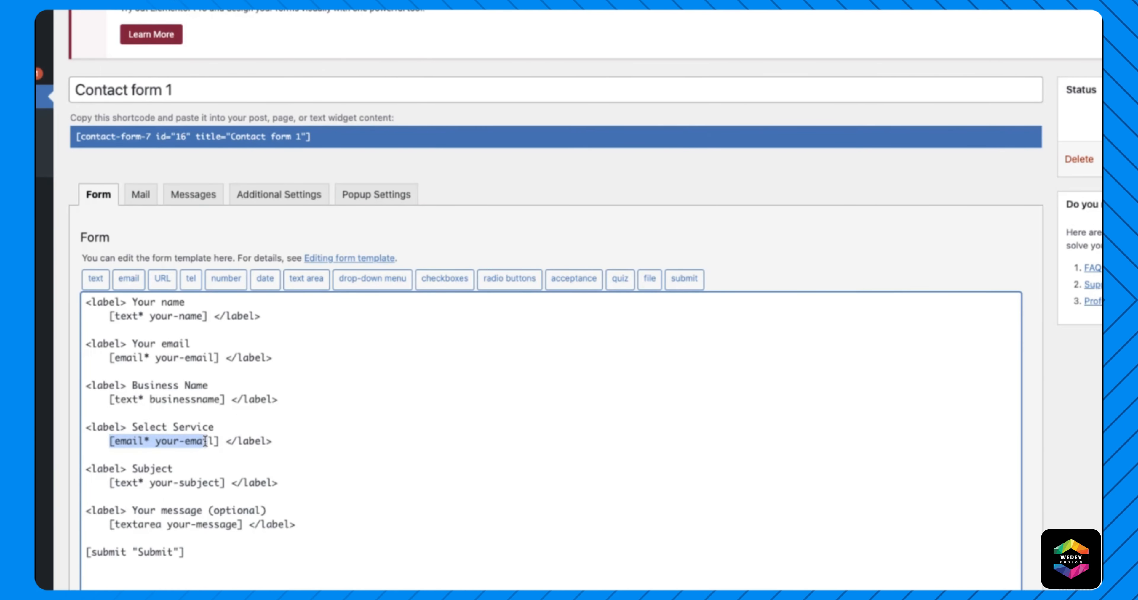
pyautogui.press('BackSpace')
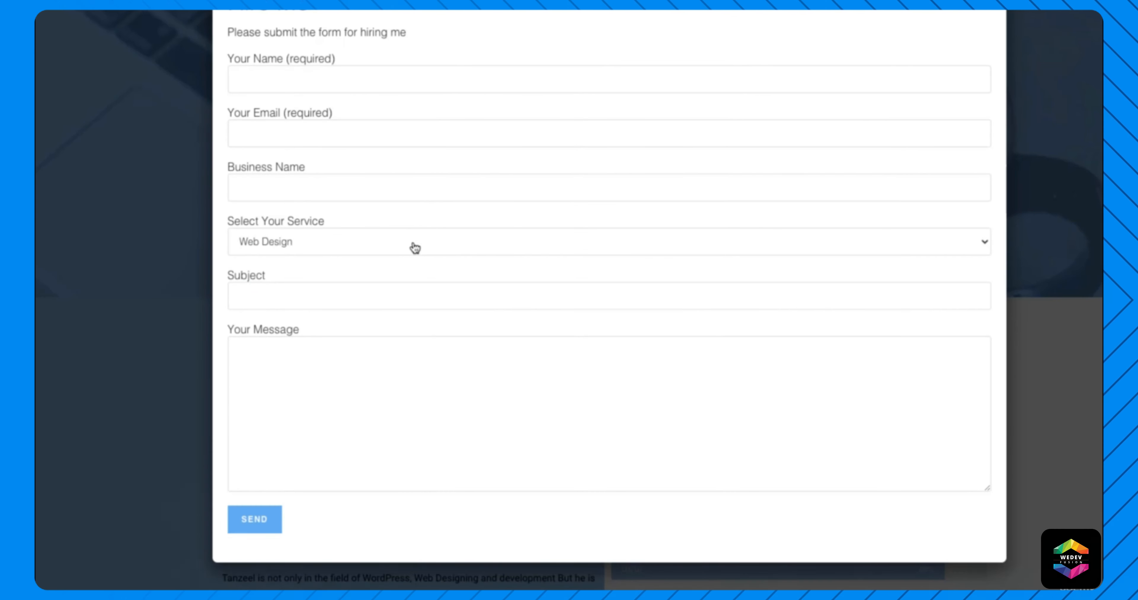
pyautogui.click(415, 248)
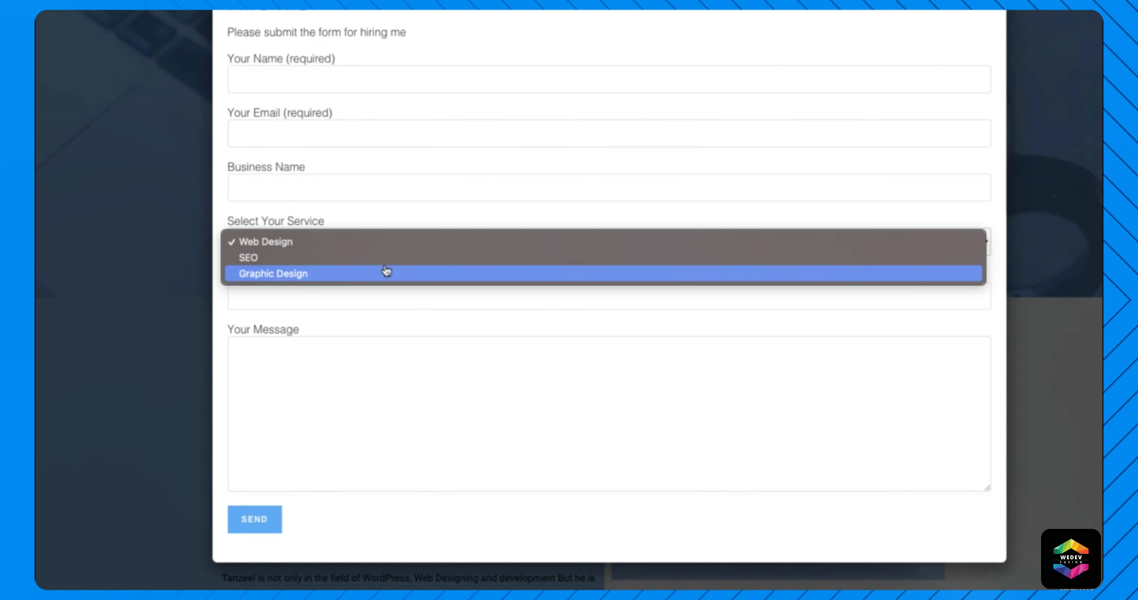
pyautogui.click(299, 224)
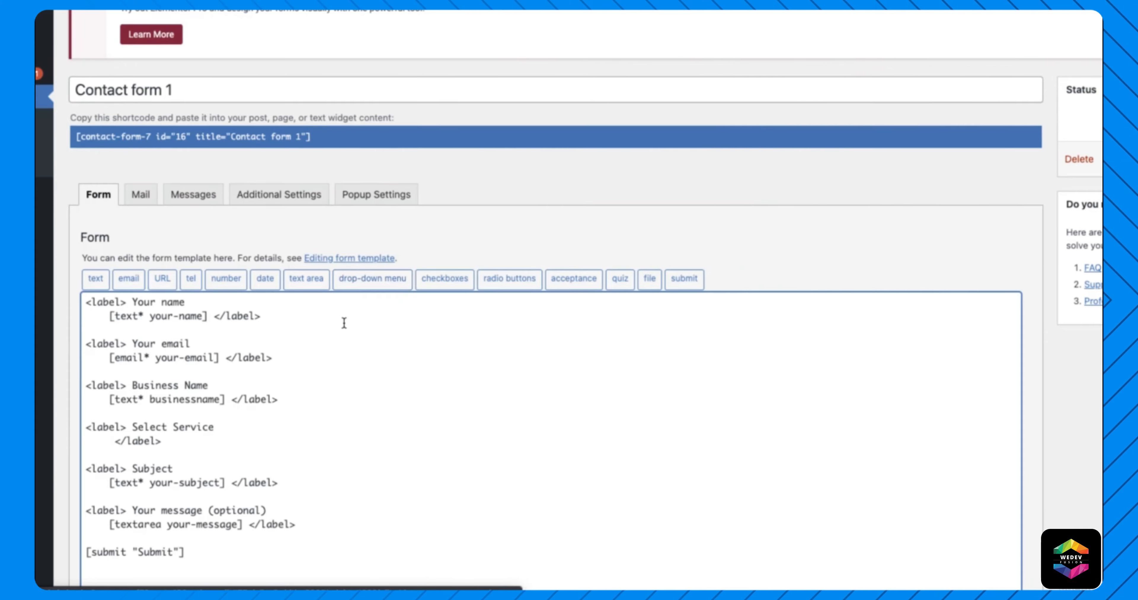
# - Insert a required drop-down named service offering Web Design, SEO and Graphic Design under Select Service
pyautogui.click(376, 279)
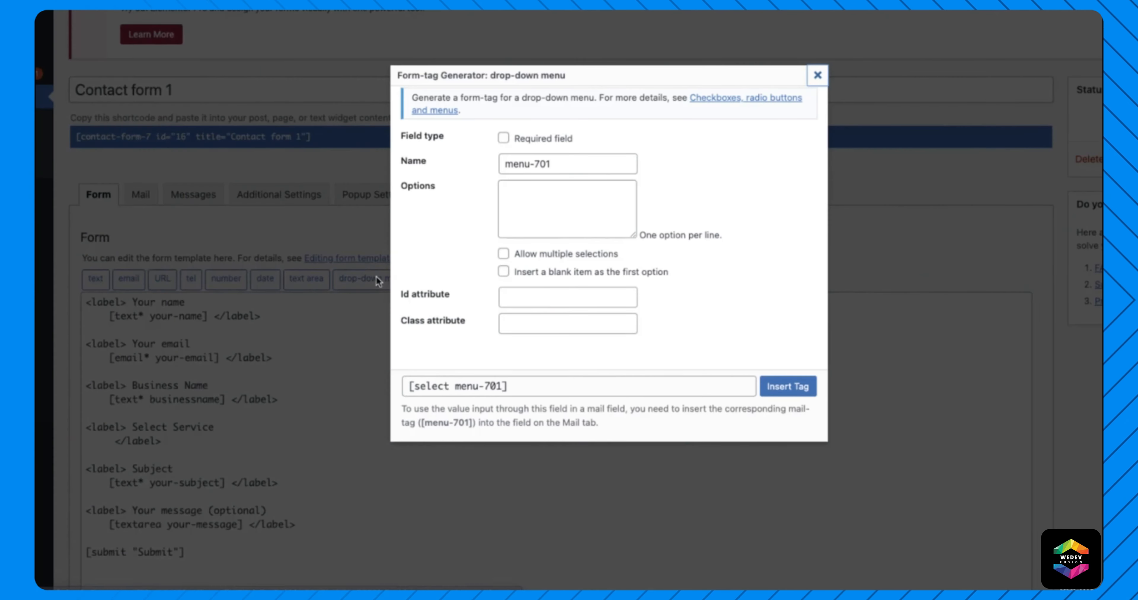
pyautogui.click(534, 139)
pyautogui.tripleClick(561, 163)
pyautogui.write('service')
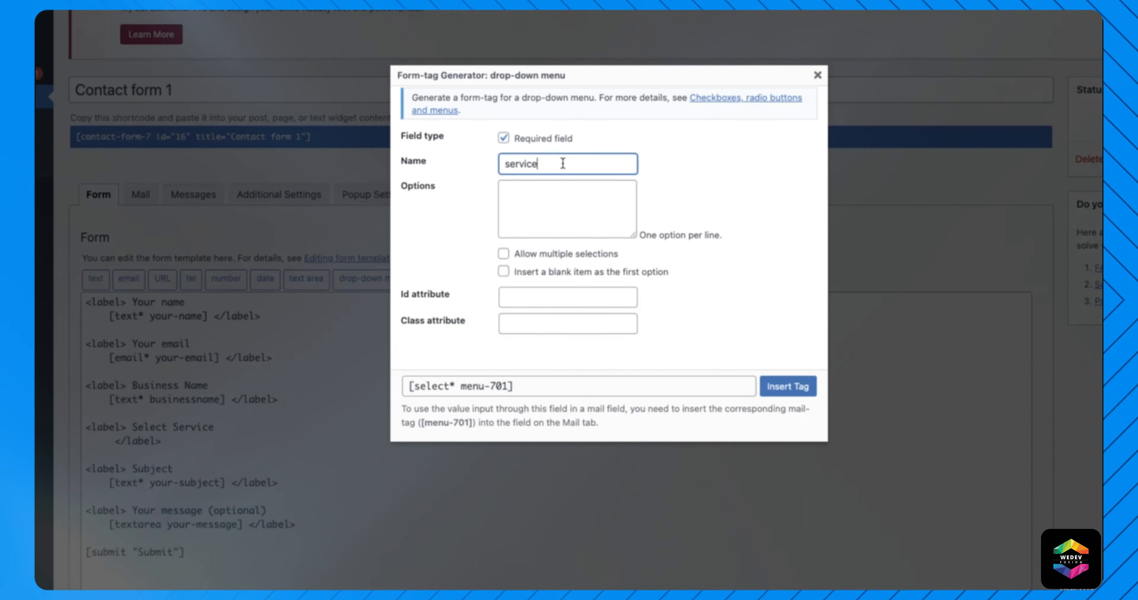
pyautogui.click(550, 203)
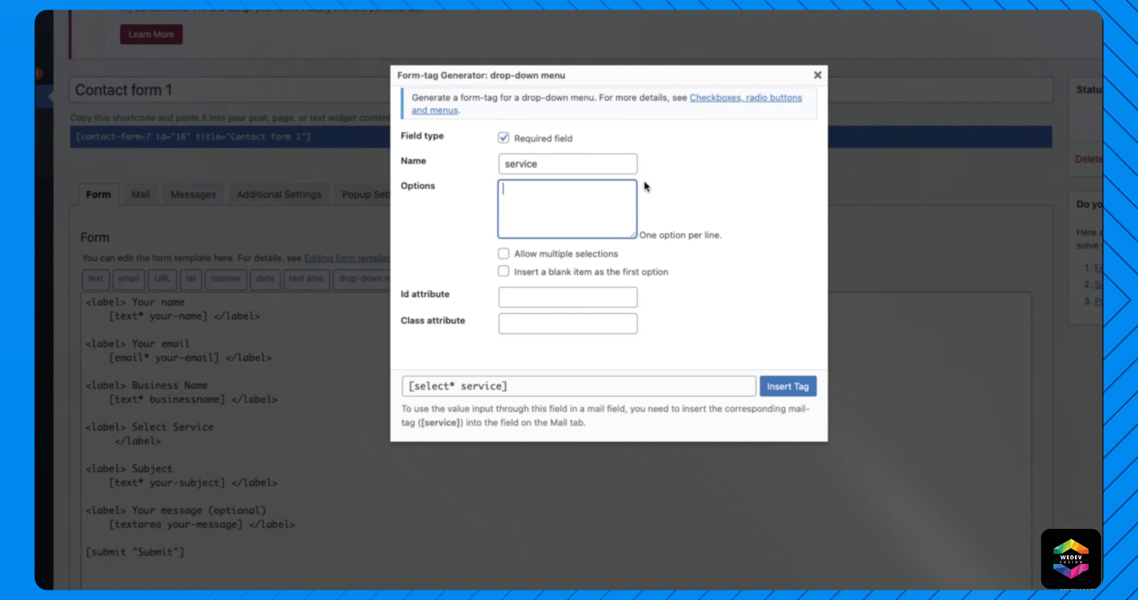
pyautogui.write('Web Design ')
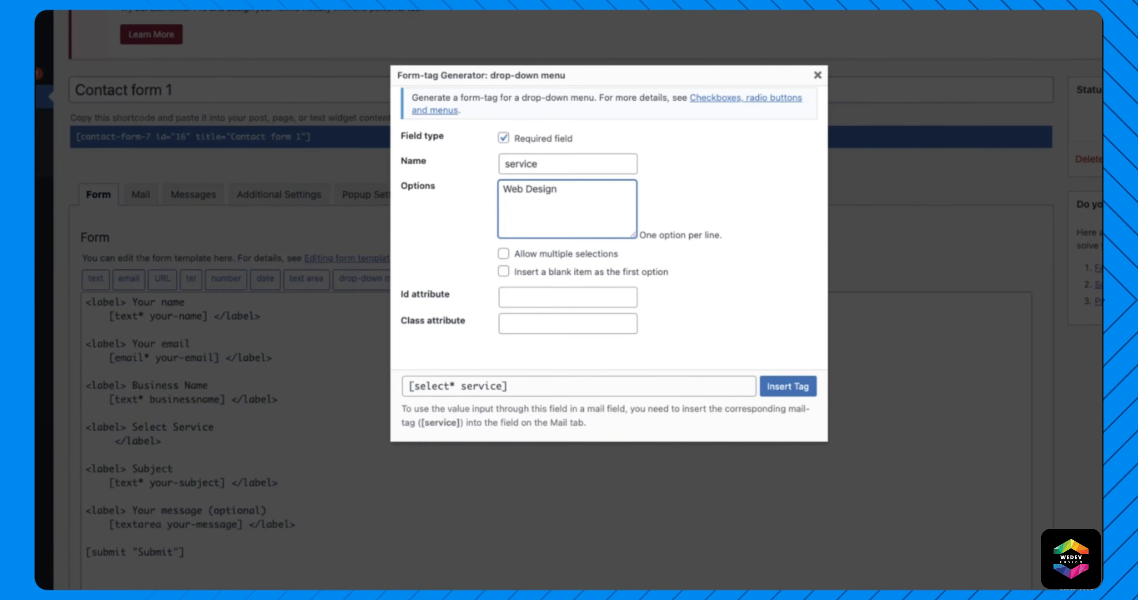
pyautogui.write('SEO')
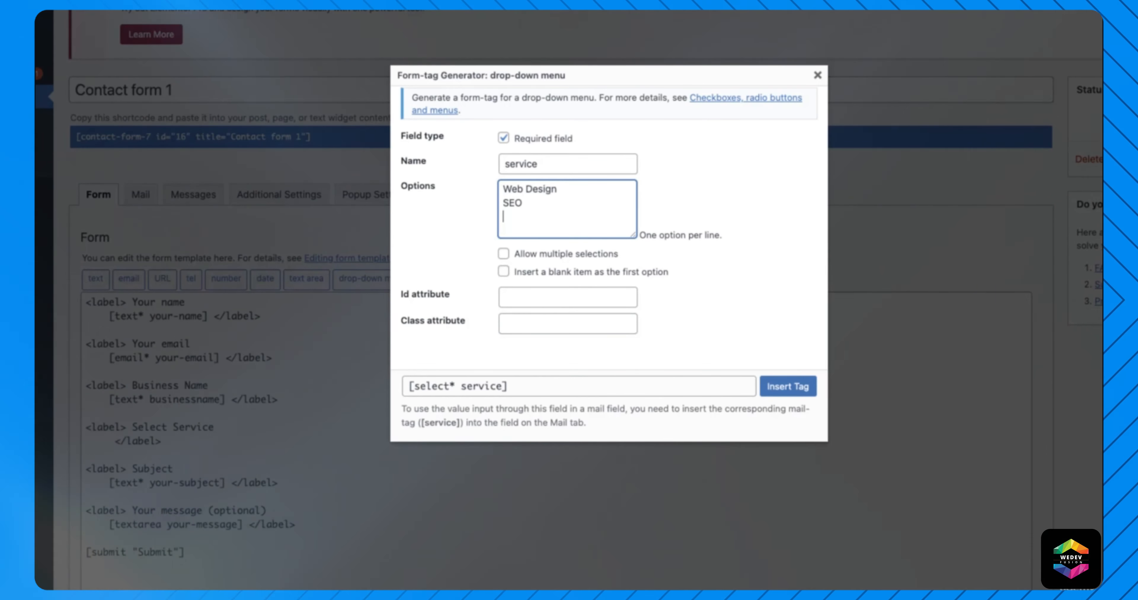
pyautogui.press('Return')
pyautogui.write('Graphi')
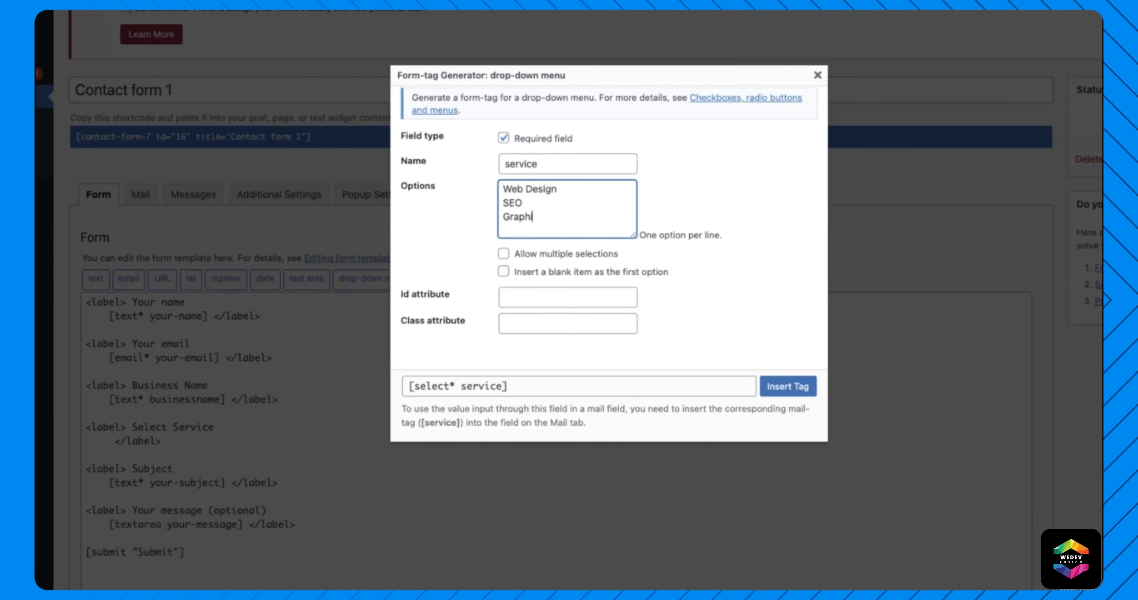
pyautogui.write('c Design')
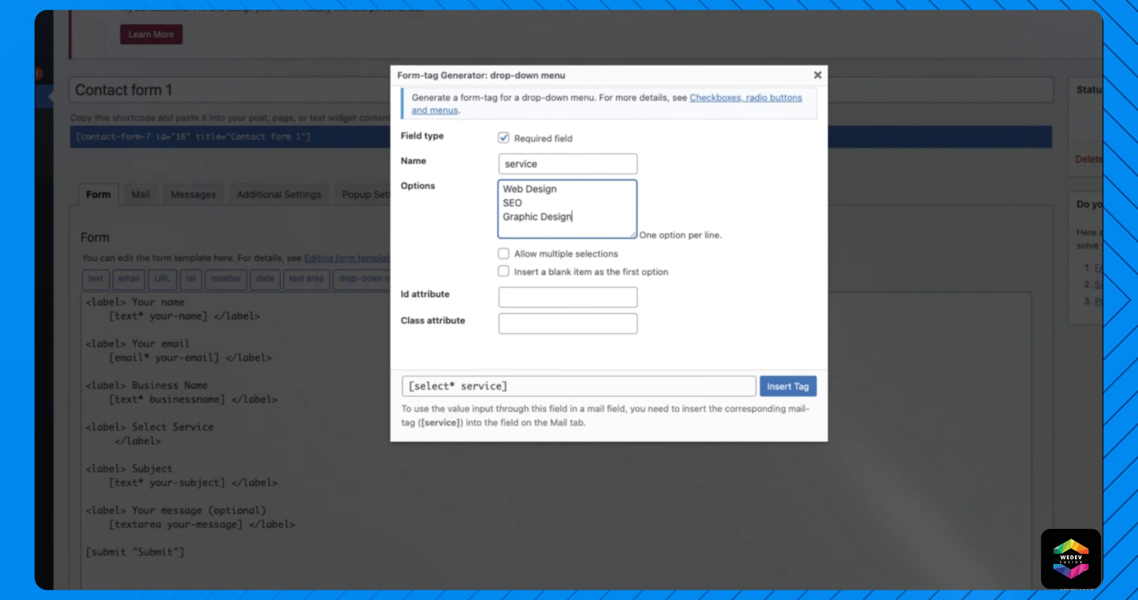
pyautogui.click(797, 312)
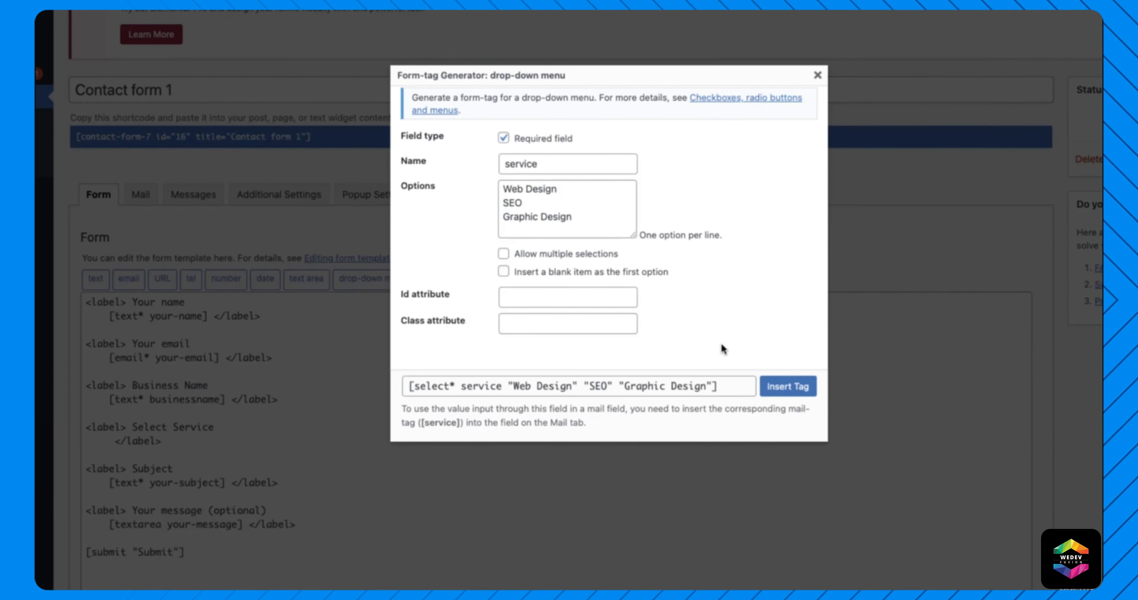
pyautogui.click(784, 386)
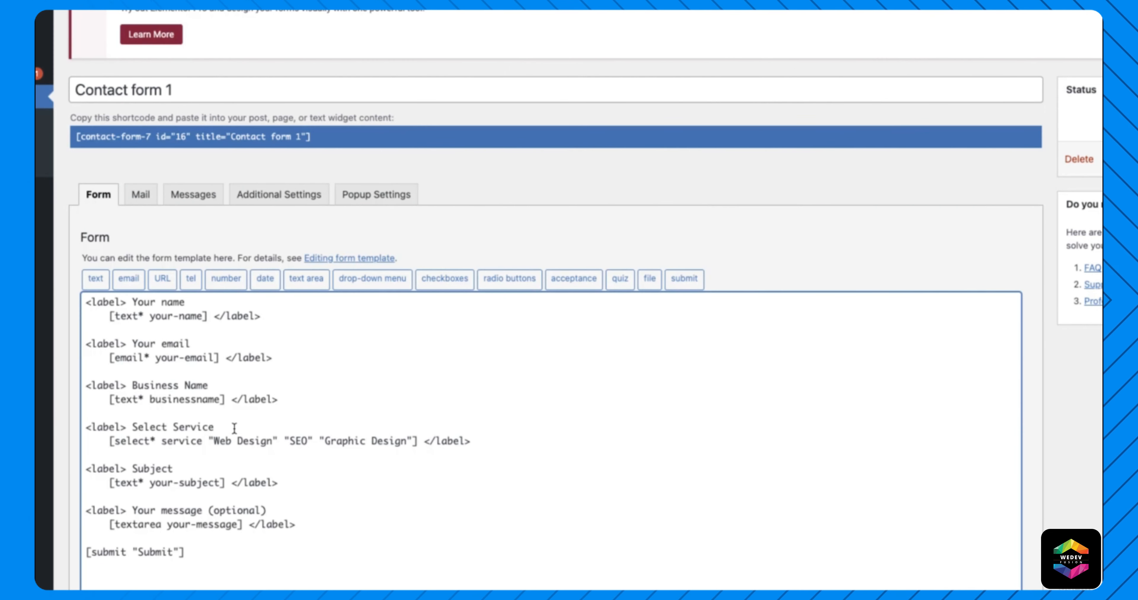
# - Review the Mail settings against the live popup, then save Contact form 1 from the Form tab
pyautogui.scroll(-1, 230, 423)
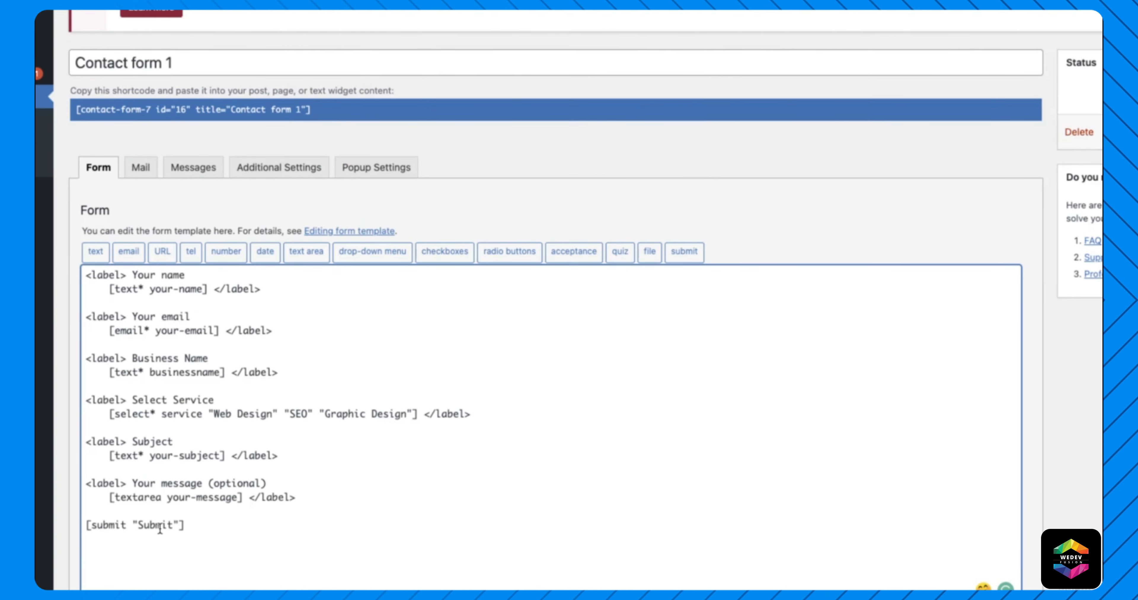
pyautogui.click(133, 167)
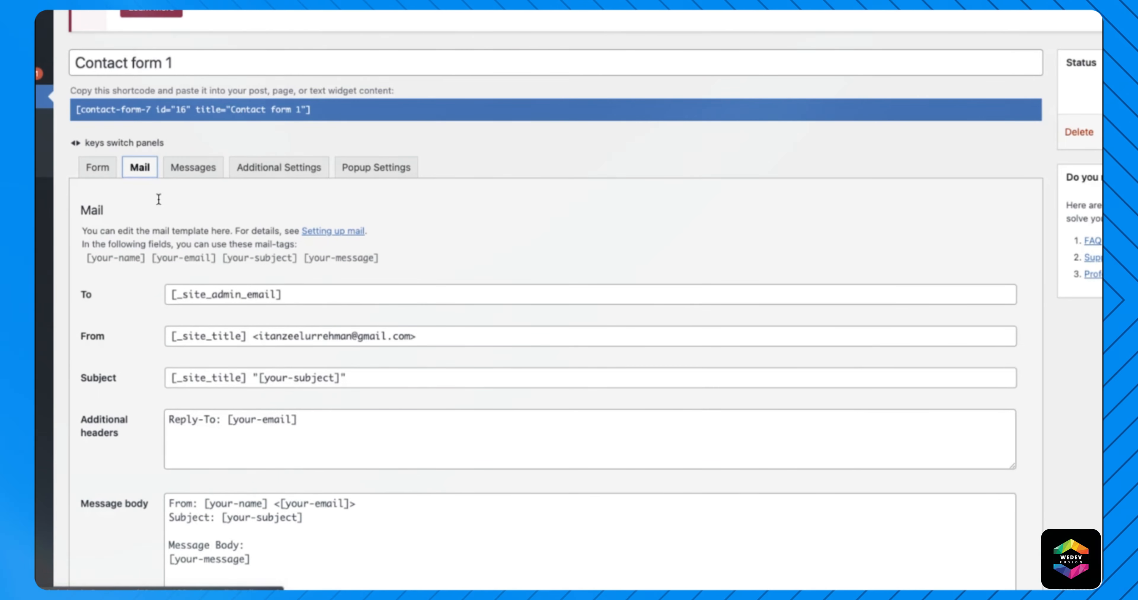
pyautogui.scroll(-1, 217, 318)
pyautogui.scroll(-3, 218, 318)
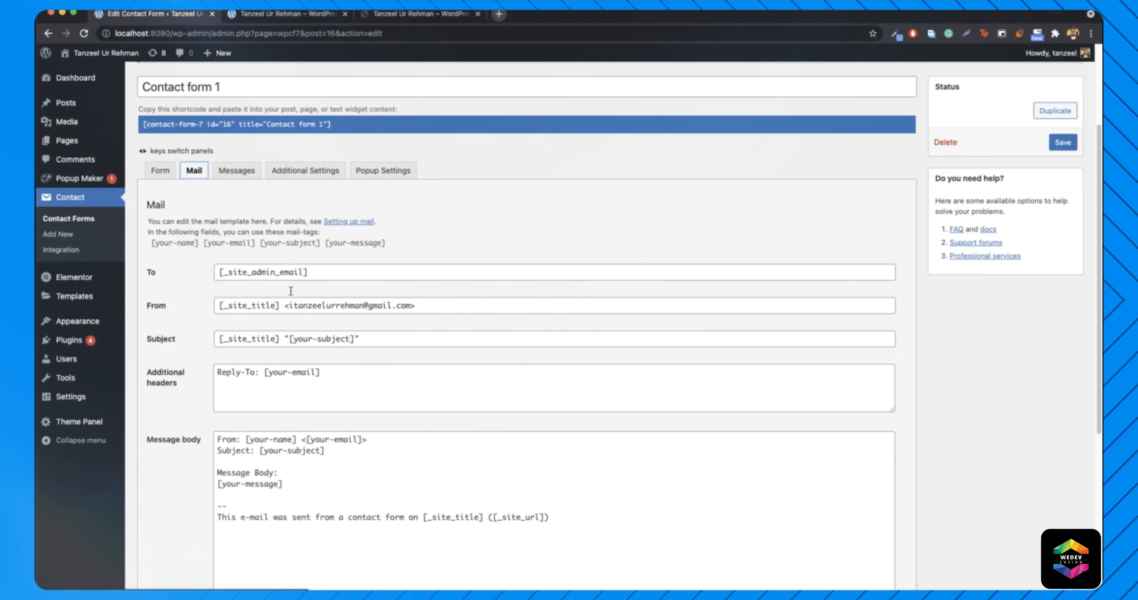
pyautogui.click(419, 13)
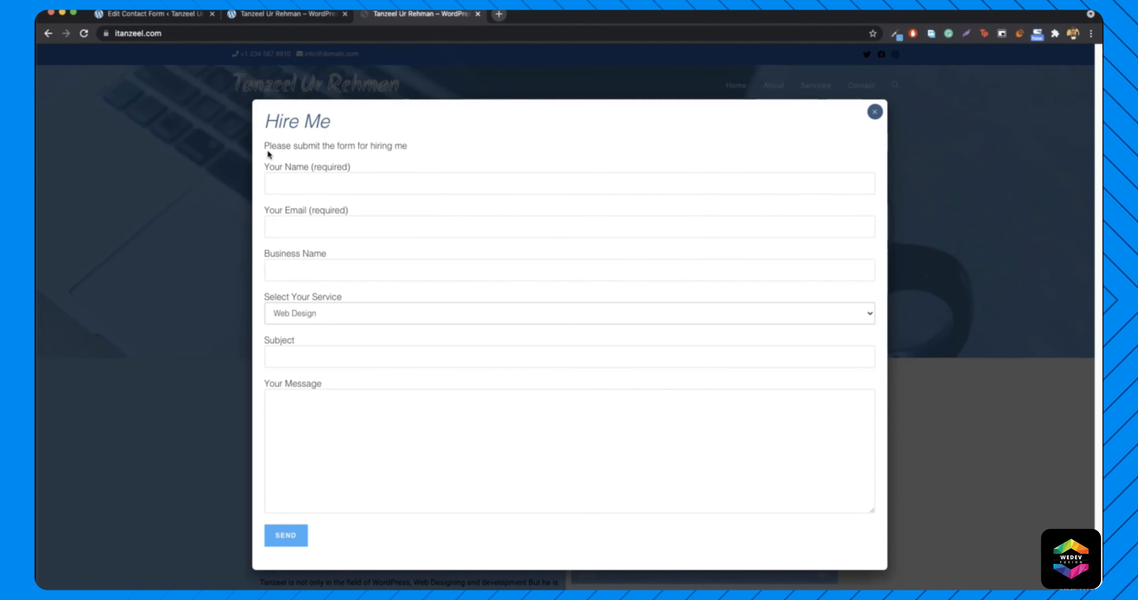
pyautogui.click(150, 14)
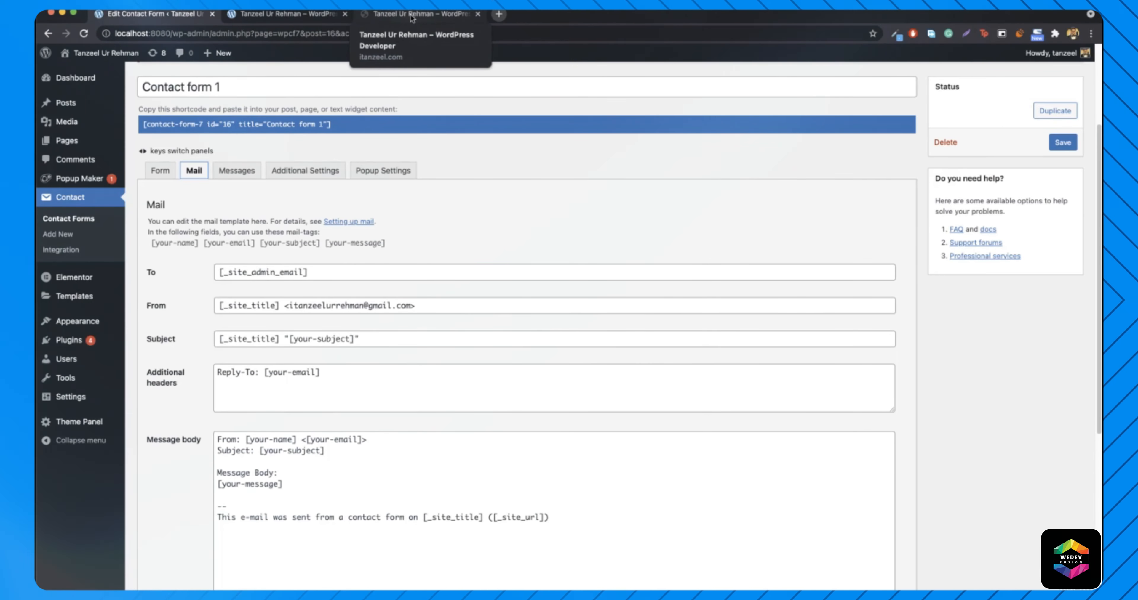
pyautogui.scroll(5, 348, 345)
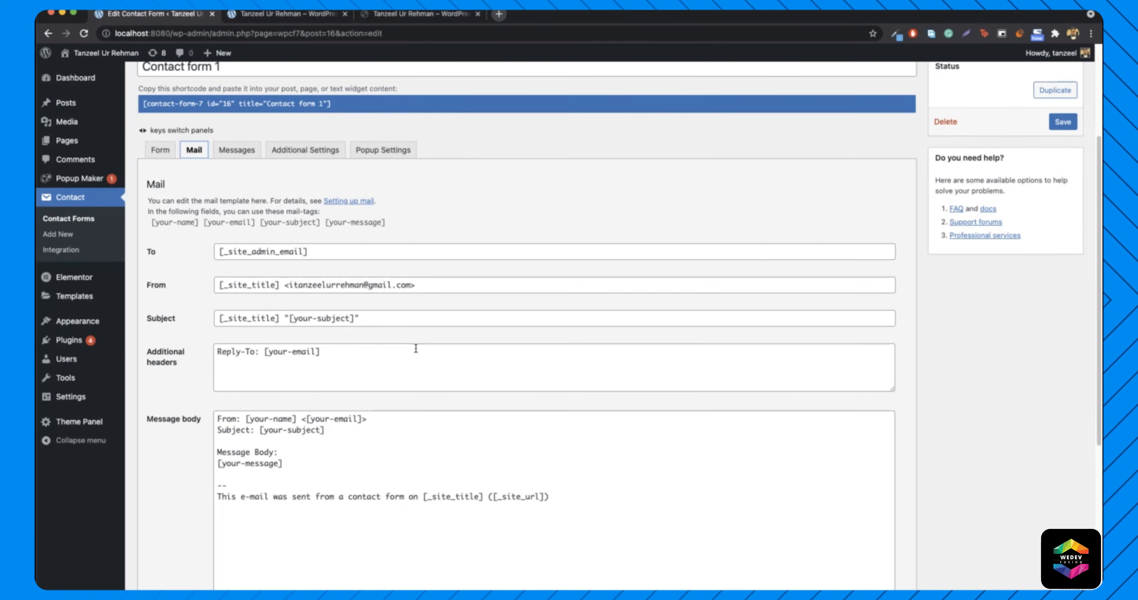
pyautogui.click(160, 312)
pyautogui.scroll(-4, 330, 367)
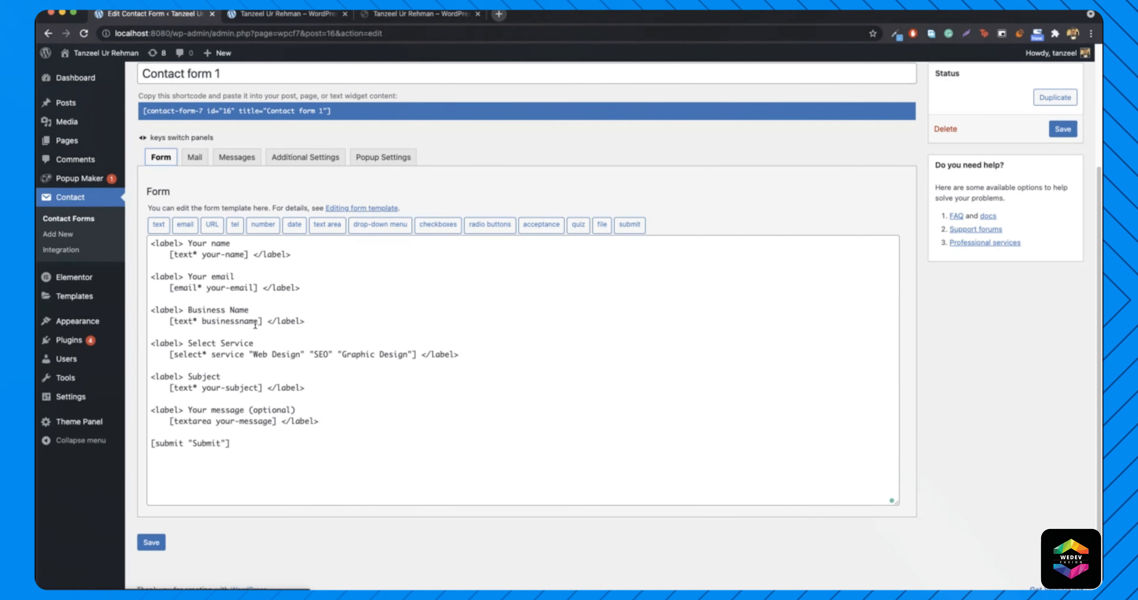
pyautogui.click(151, 544)
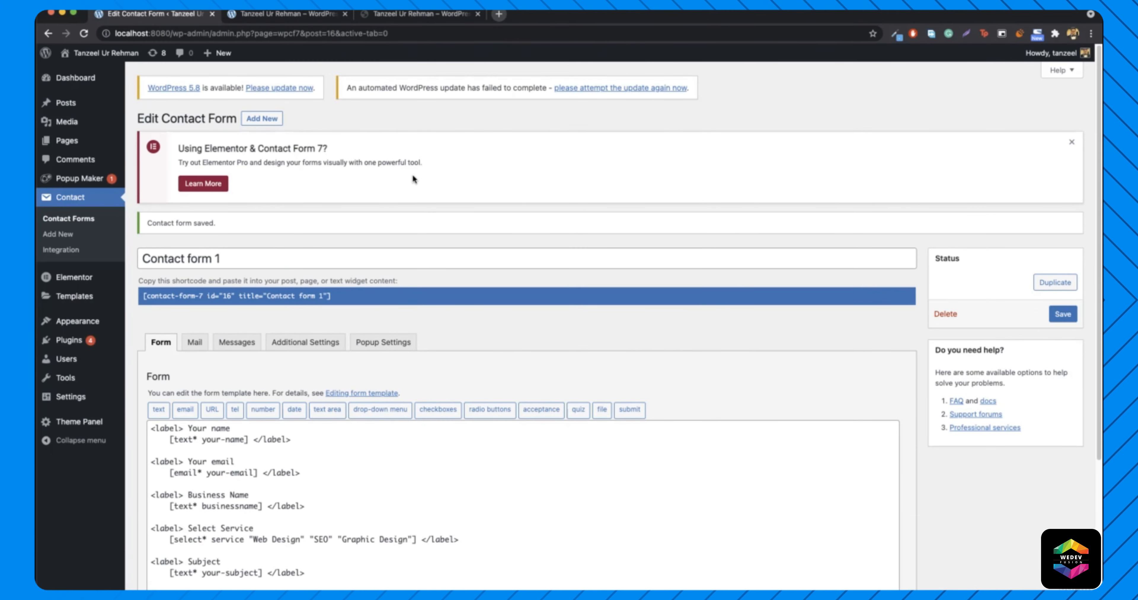
# - Reload the form and add 'Business Name: [businessname]' to the Mail message body
pyautogui.click(386, 33)
pyautogui.press('Return')
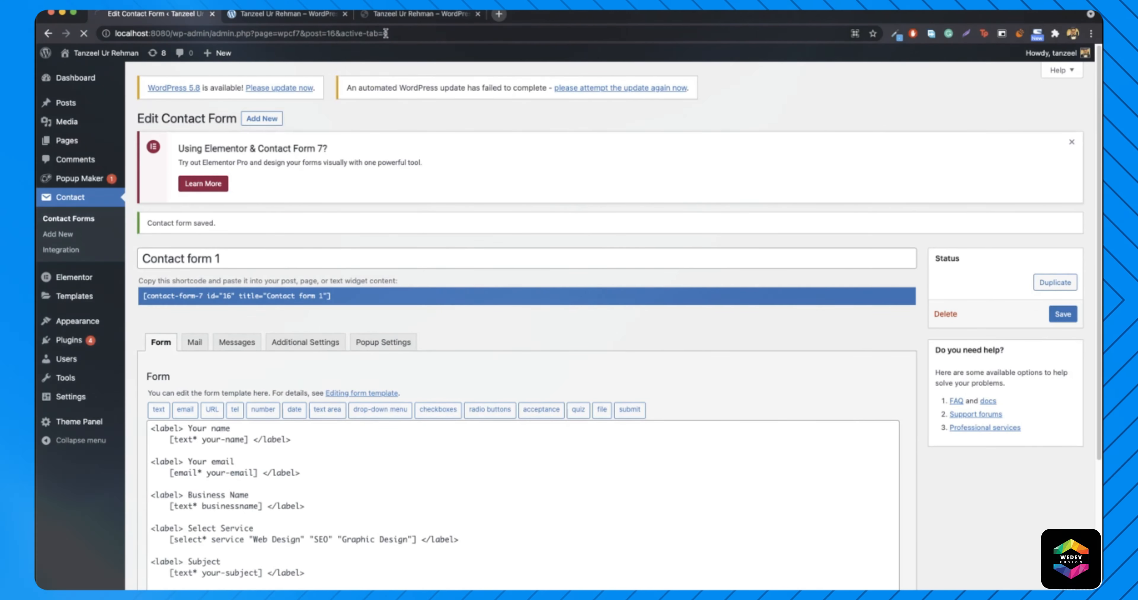
pyautogui.click(192, 314)
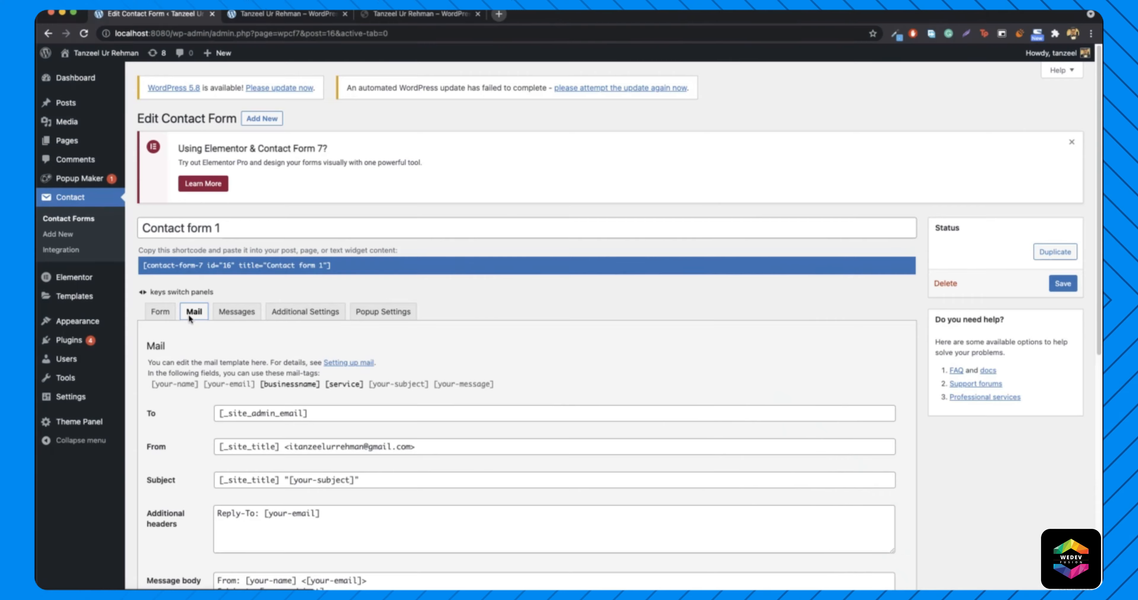
pyautogui.scroll(-4, 298, 370)
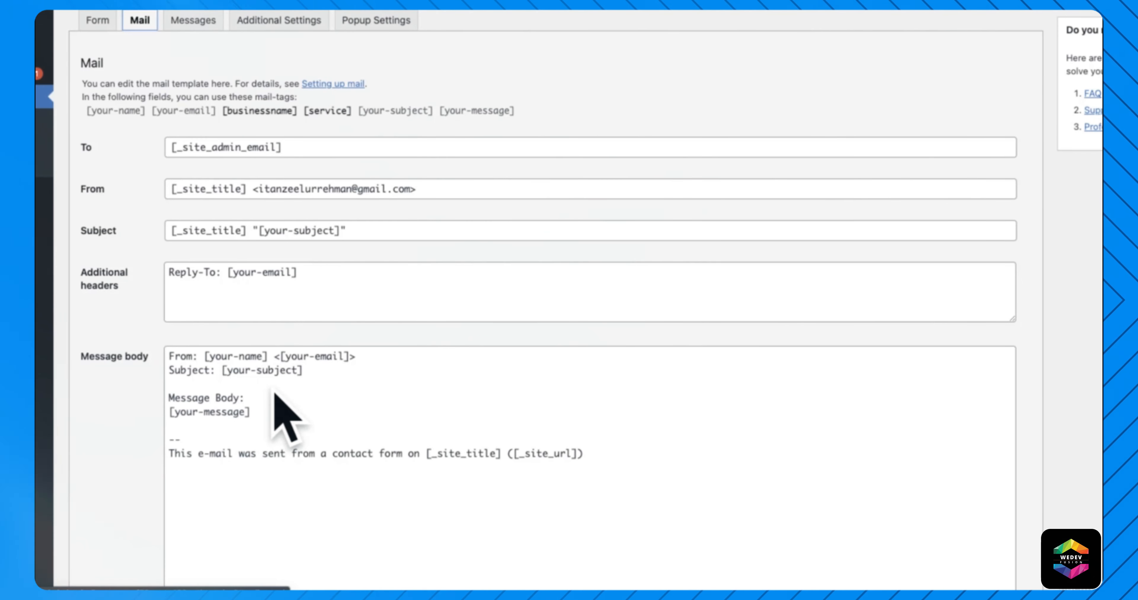
pyautogui.click(315, 371)
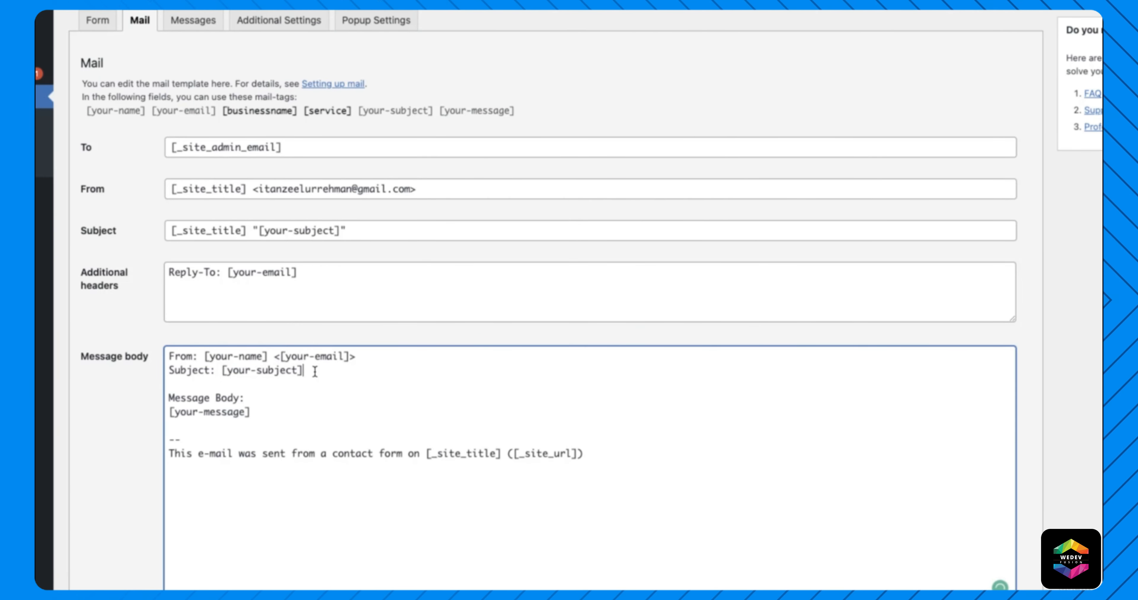
pyautogui.press('Return')
pyautogui.press('Return')
pyautogui.write('Business Name:')
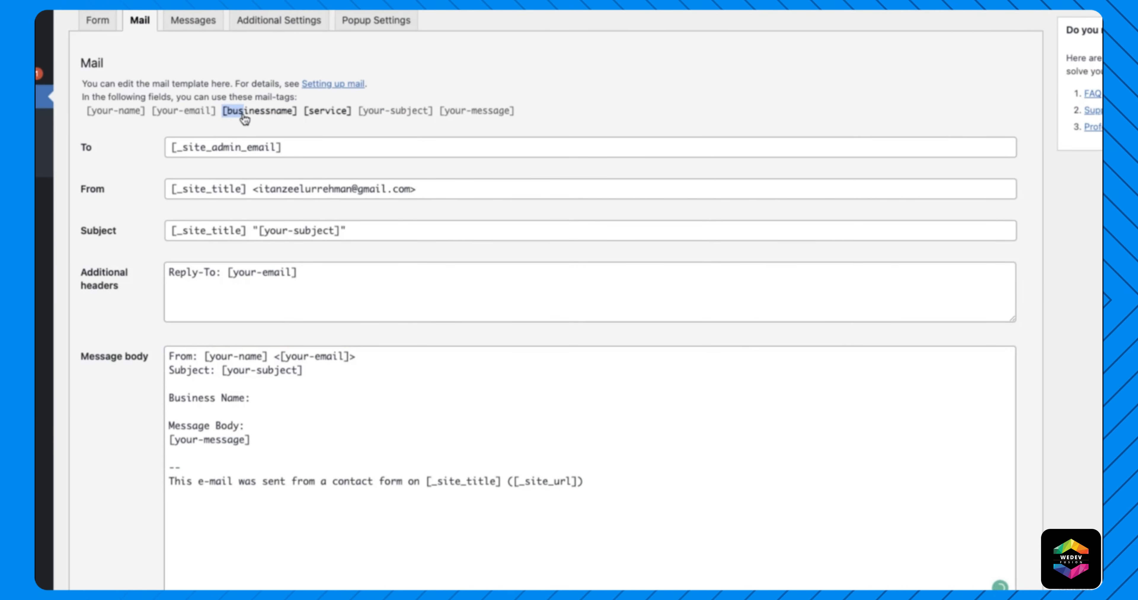
pyautogui.moveTo(223, 111); pyautogui.dragTo(304, 115)
pyautogui.hotkey('ctrl', 'c')
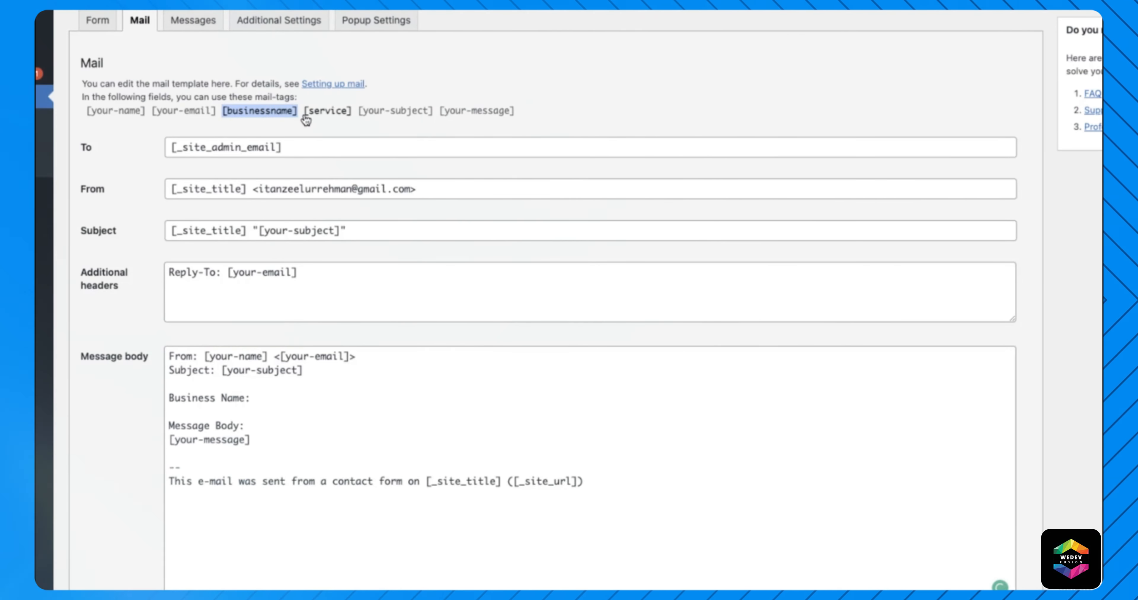
pyautogui.click(274, 407)
pyautogui.hotkey('ctrl', 'v')
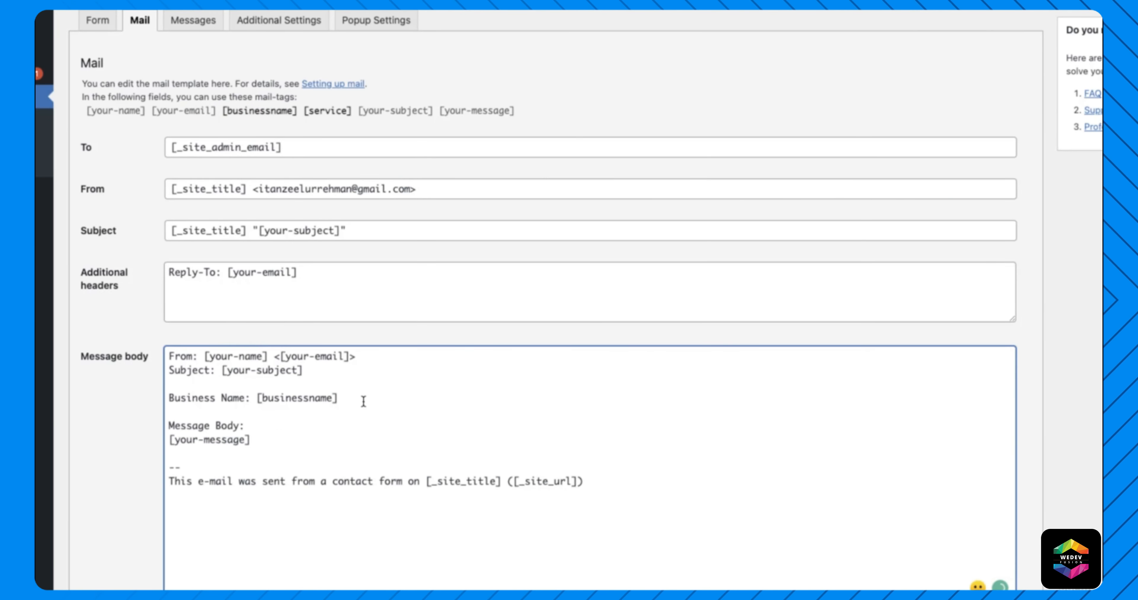
# - Add a 'Service: [service]' line, save the form, and copy its shortcode
pyautogui.press('Return')
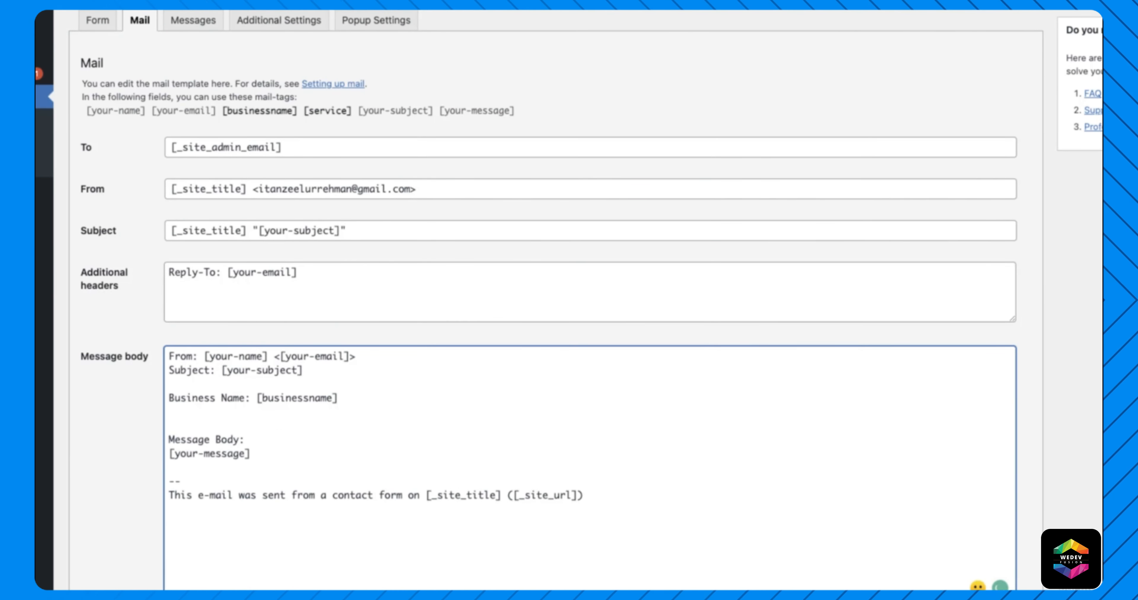
pyautogui.write('Service')
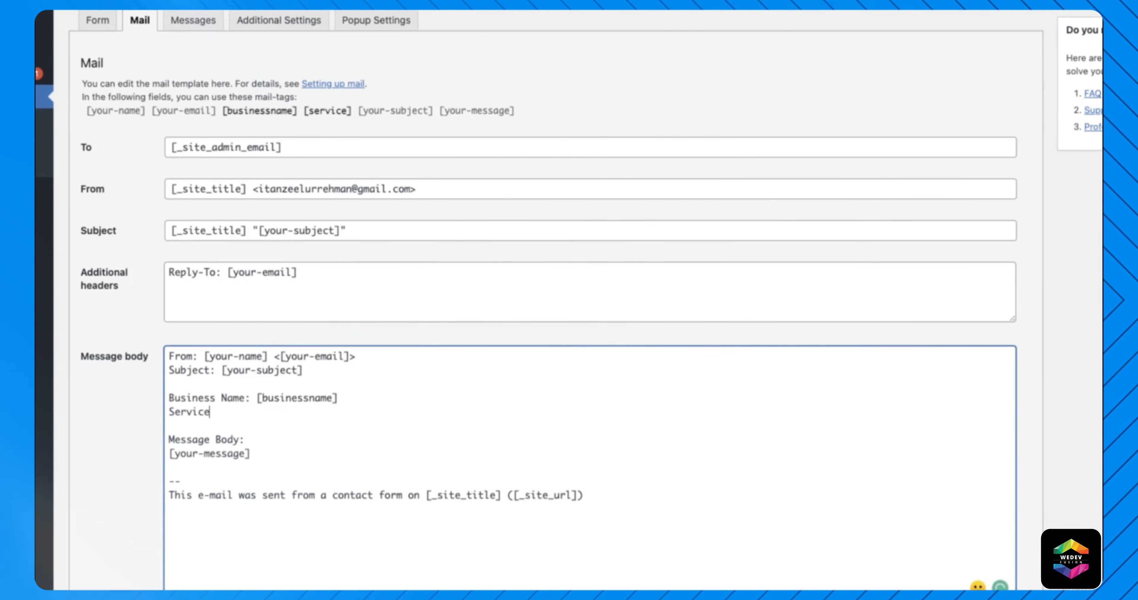
pyautogui.write(':')
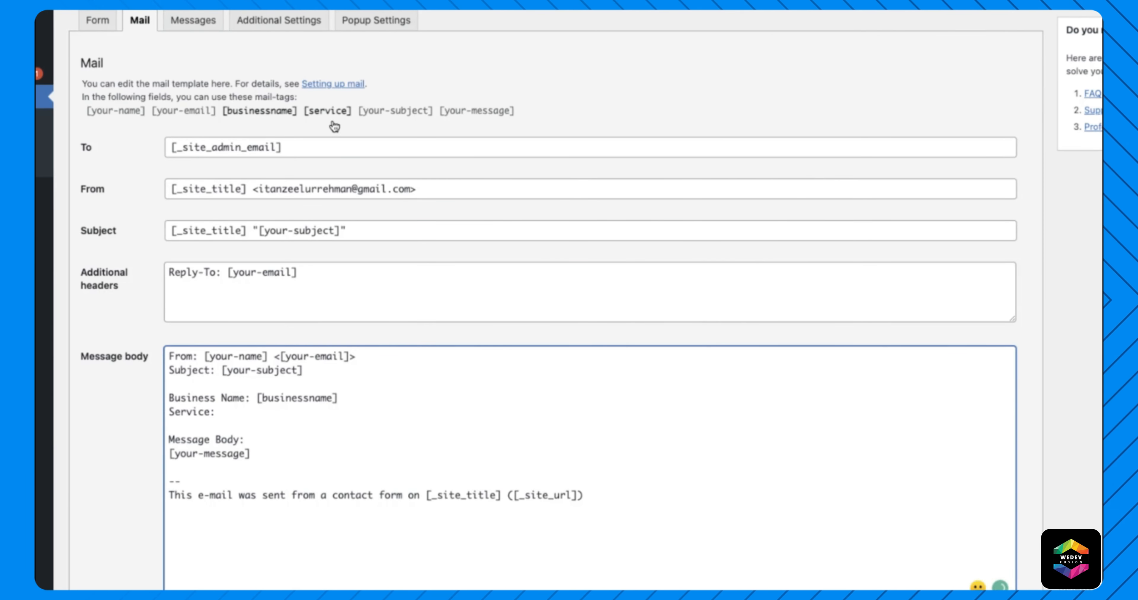
pyautogui.moveTo(304, 118); pyautogui.dragTo(324, 119)
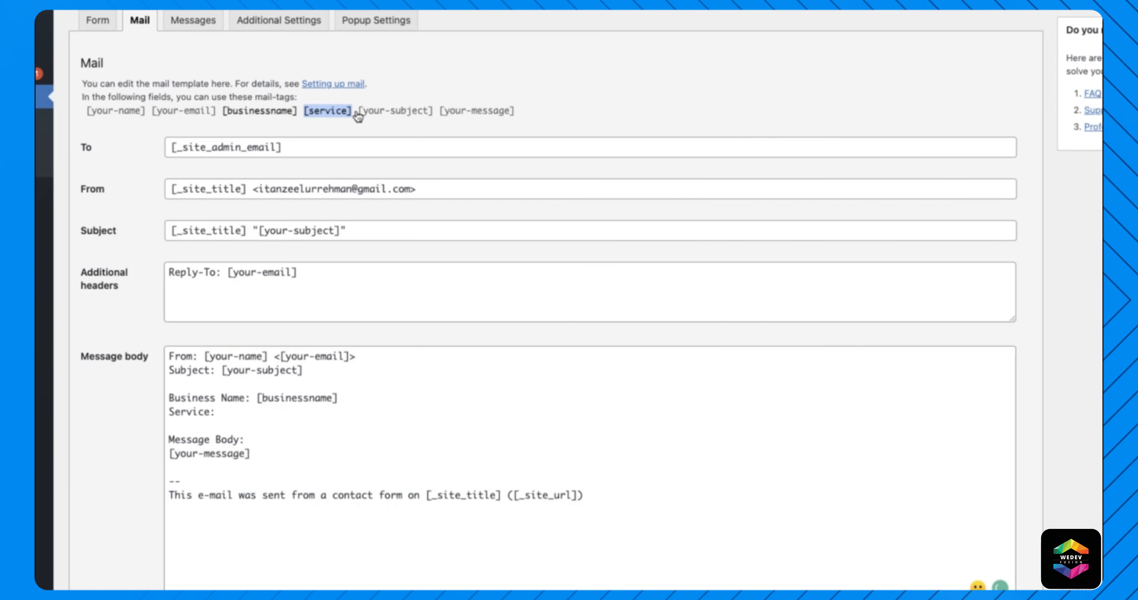
pyautogui.click(237, 421)
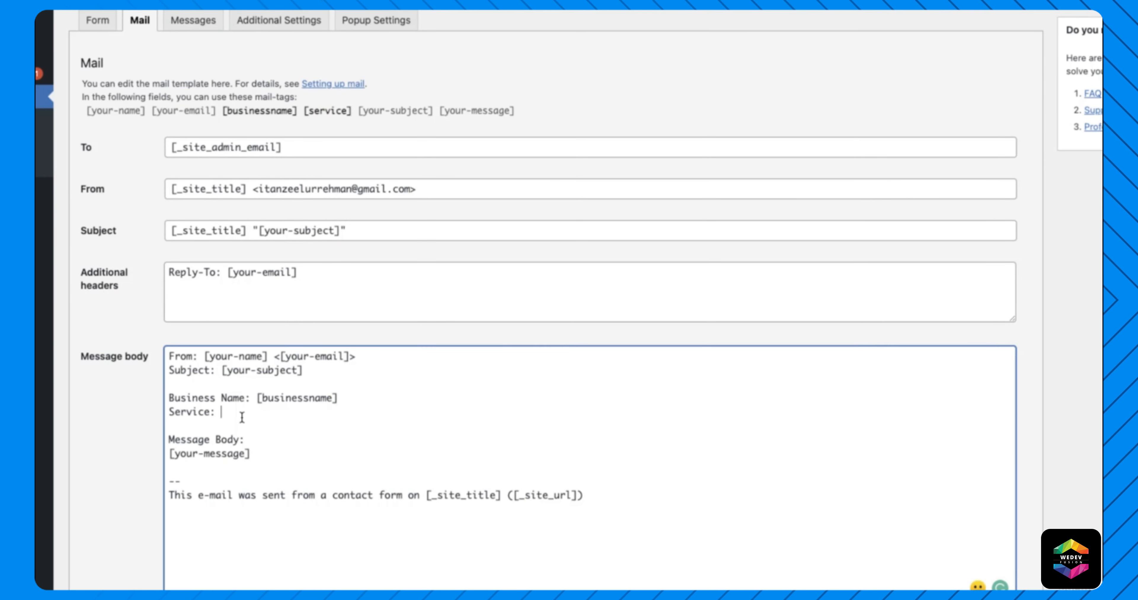
pyautogui.write('[service]')
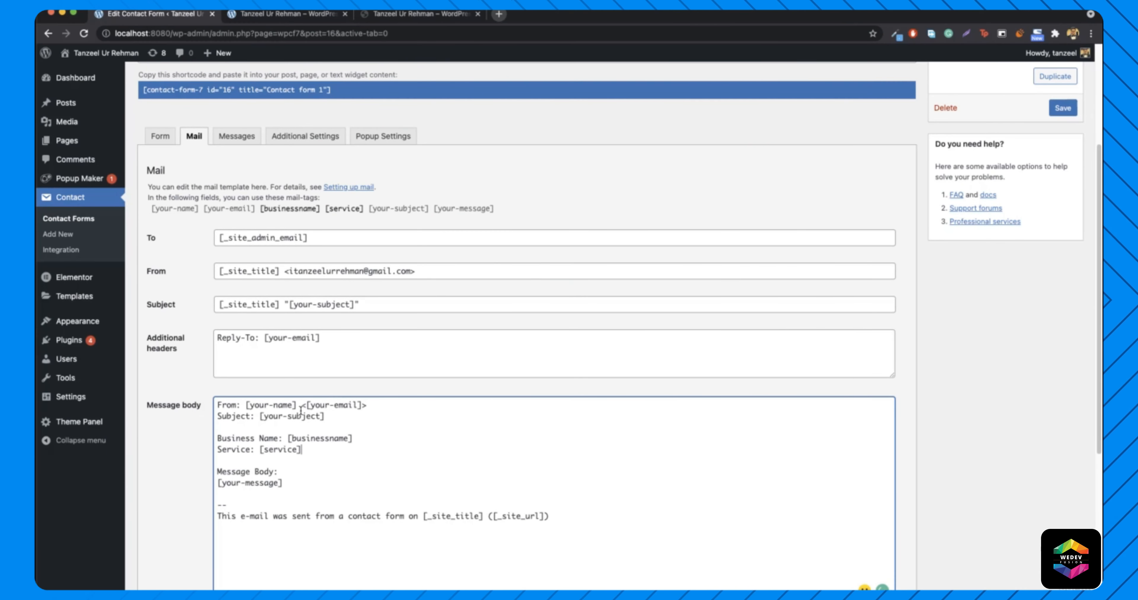
pyautogui.click(1061, 113)
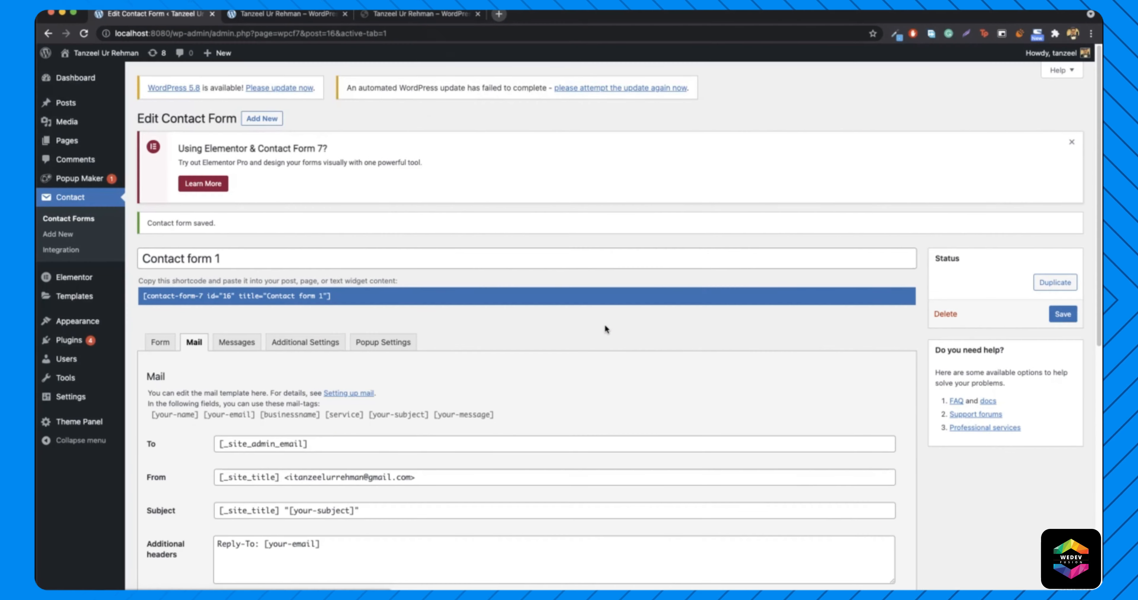
pyautogui.click(194, 300)
pyautogui.press('super+c')
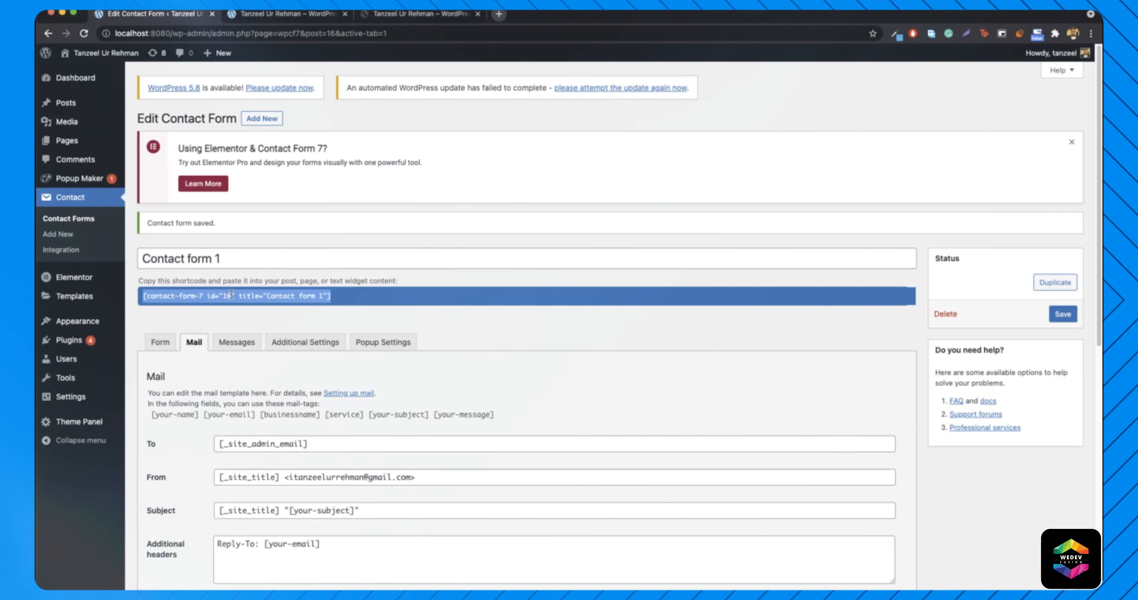
# - Paste Contact form 1's shortcode under the hiremetanz popup's intro text and update the popup
pyautogui.moveTo(101, 178)
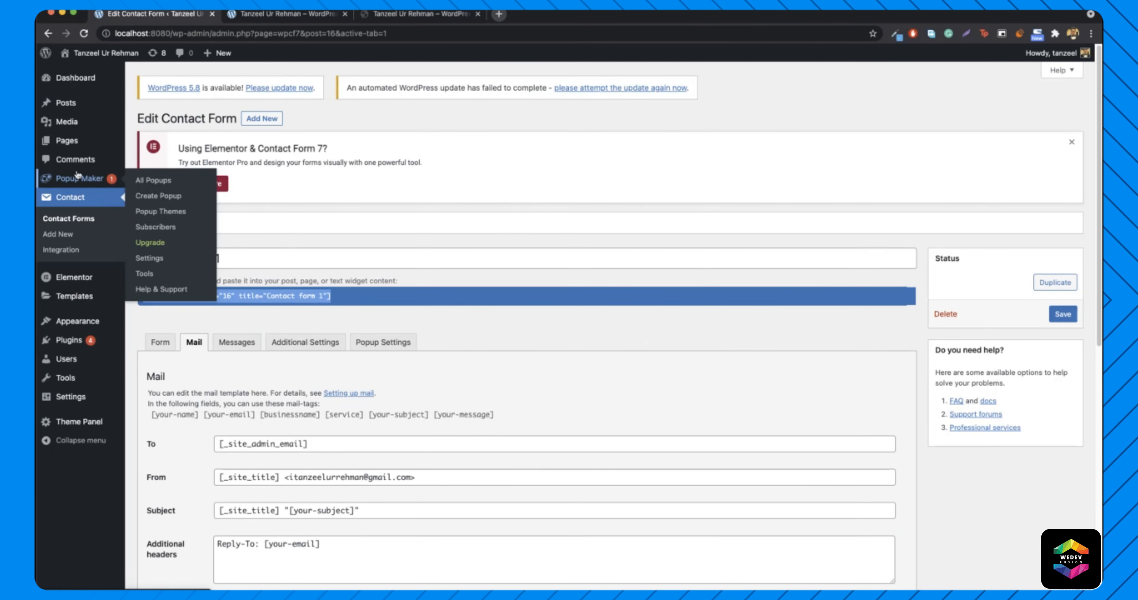
pyautogui.click(146, 180)
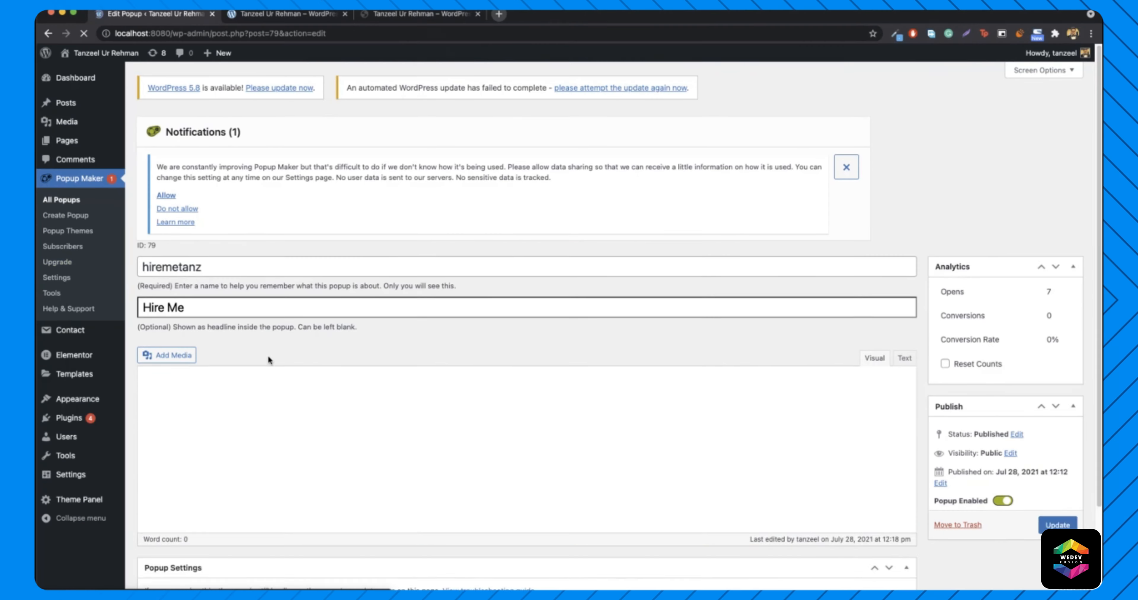
pyautogui.scroll(-5, 305, 393)
pyautogui.click(345, 239)
pyautogui.press('Return')
pyautogui.press('super+v')
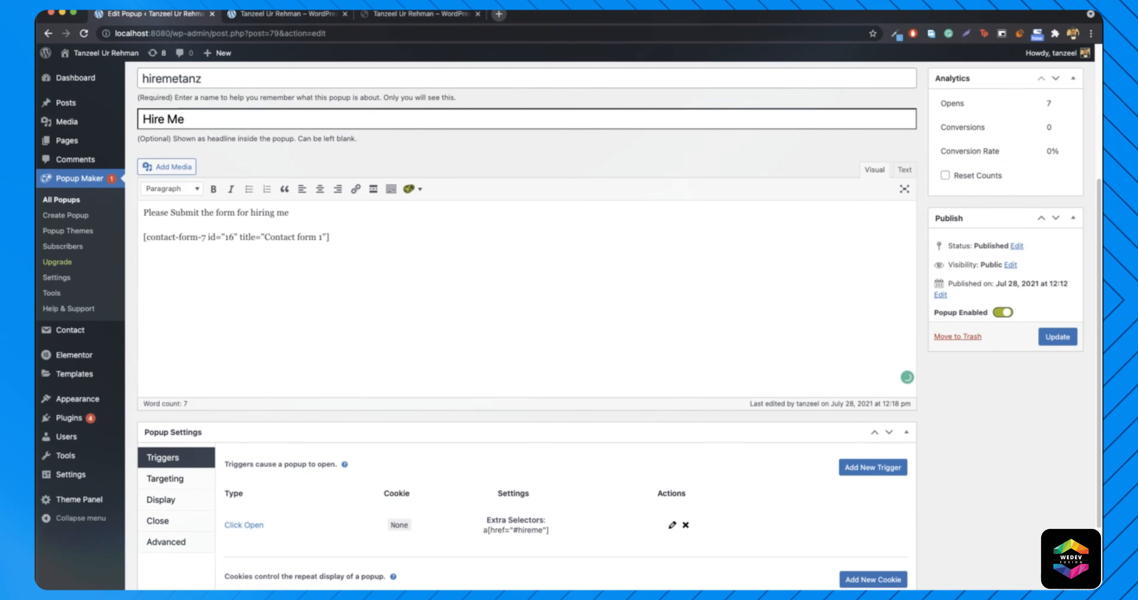
pyautogui.click(1057, 337)
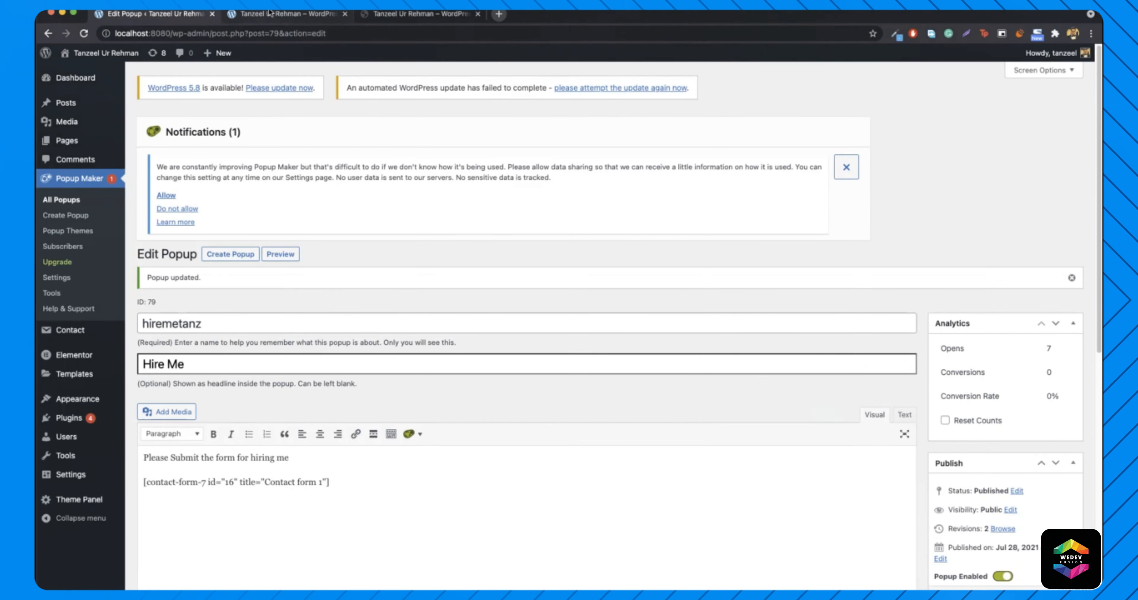
pyautogui.click(287, 14)
pyautogui.click(287, 33)
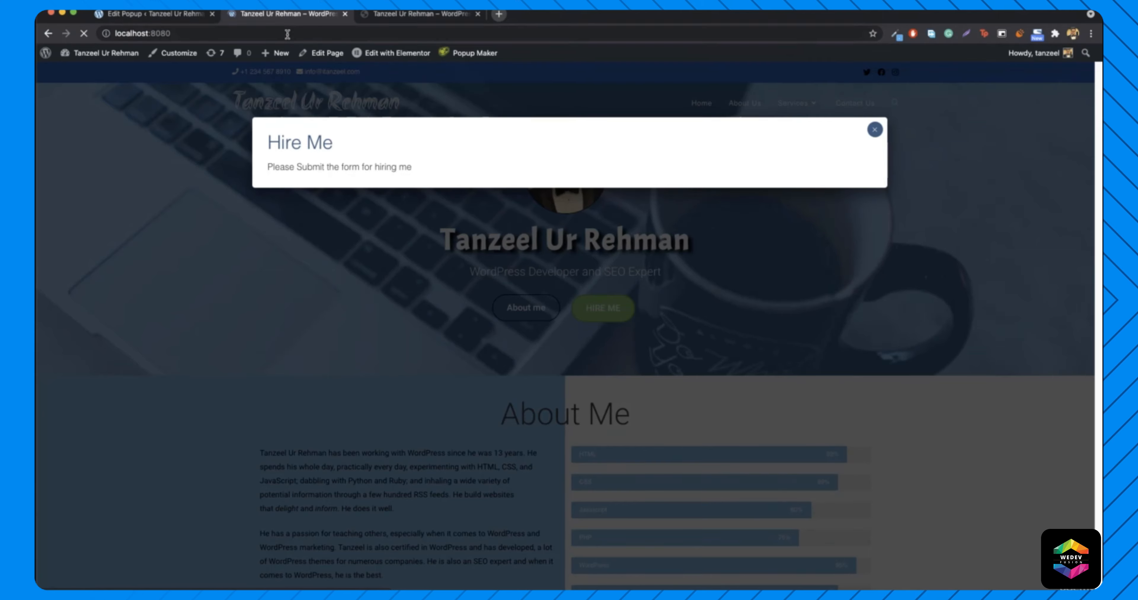
# - Reload the site and compare the local Hire Me form and service list with the live one
pyautogui.press('Return')
pyautogui.click(595, 314)
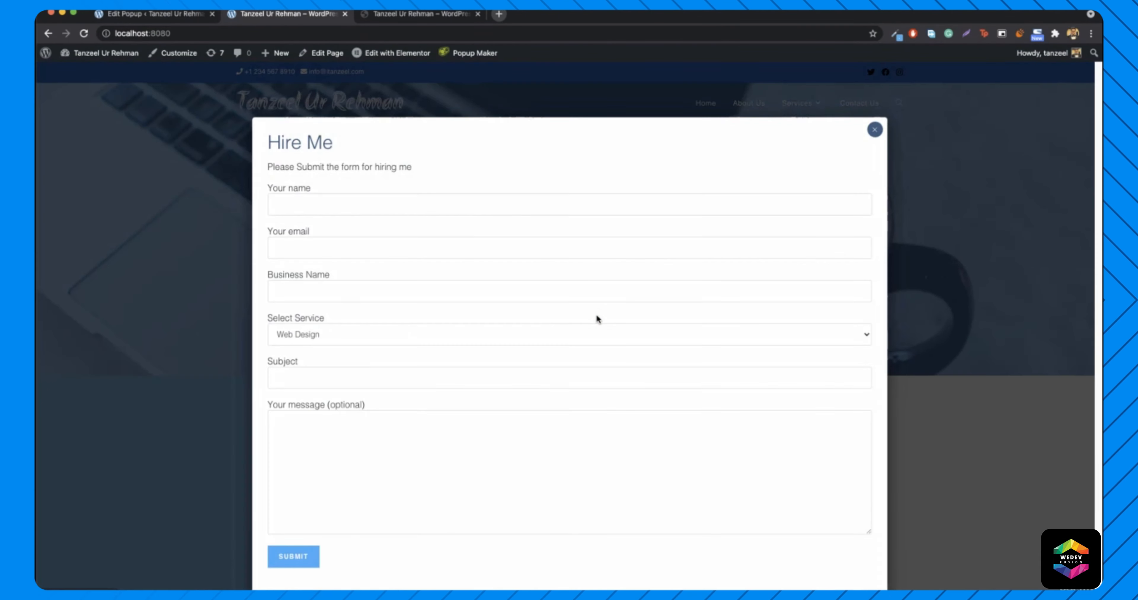
pyautogui.click(406, 335)
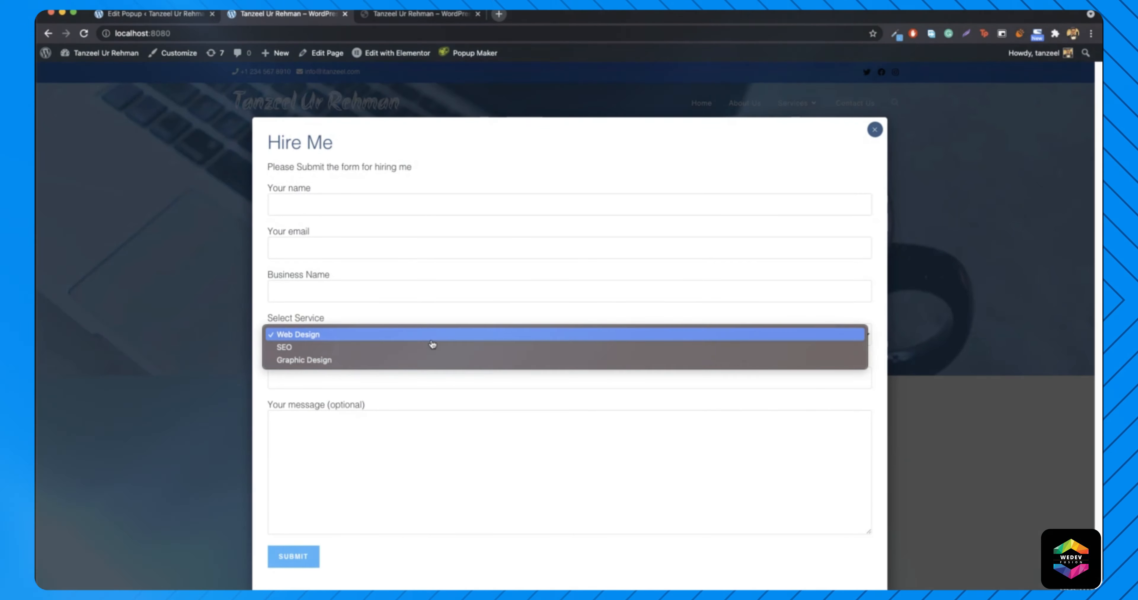
pyautogui.click(452, 306)
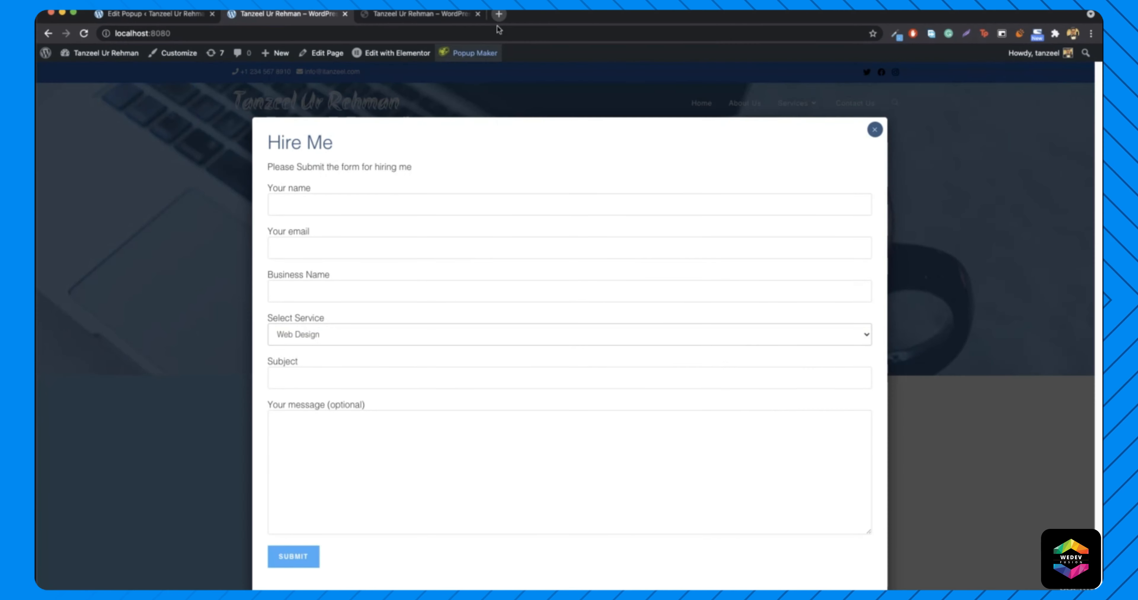
pyautogui.click(417, 14)
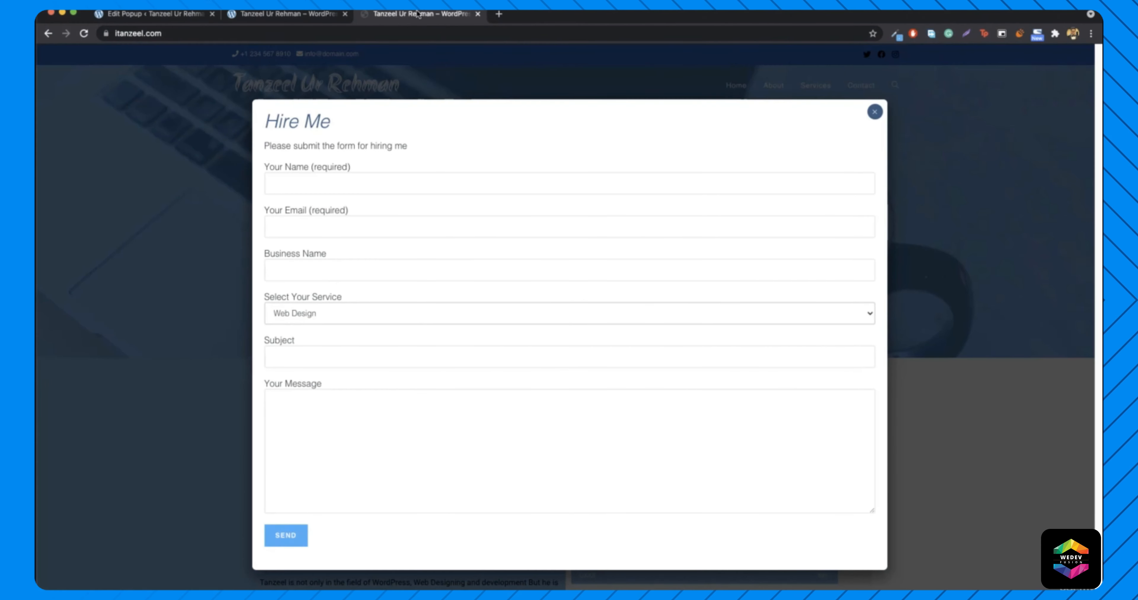
pyautogui.click(309, 14)
pyautogui.click(389, 14)
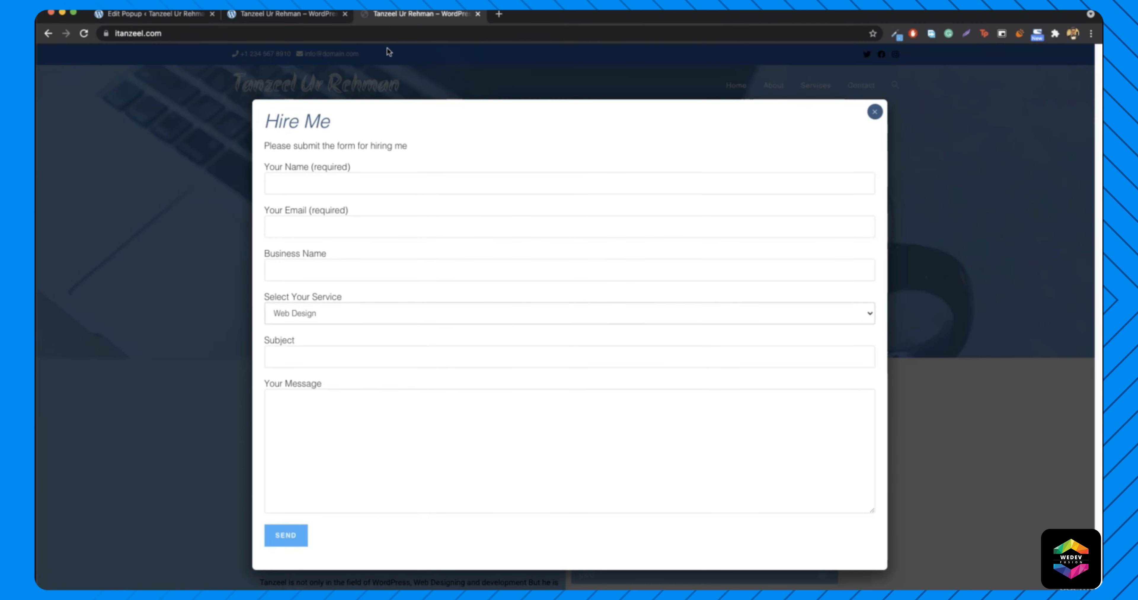
pyautogui.click(349, 18)
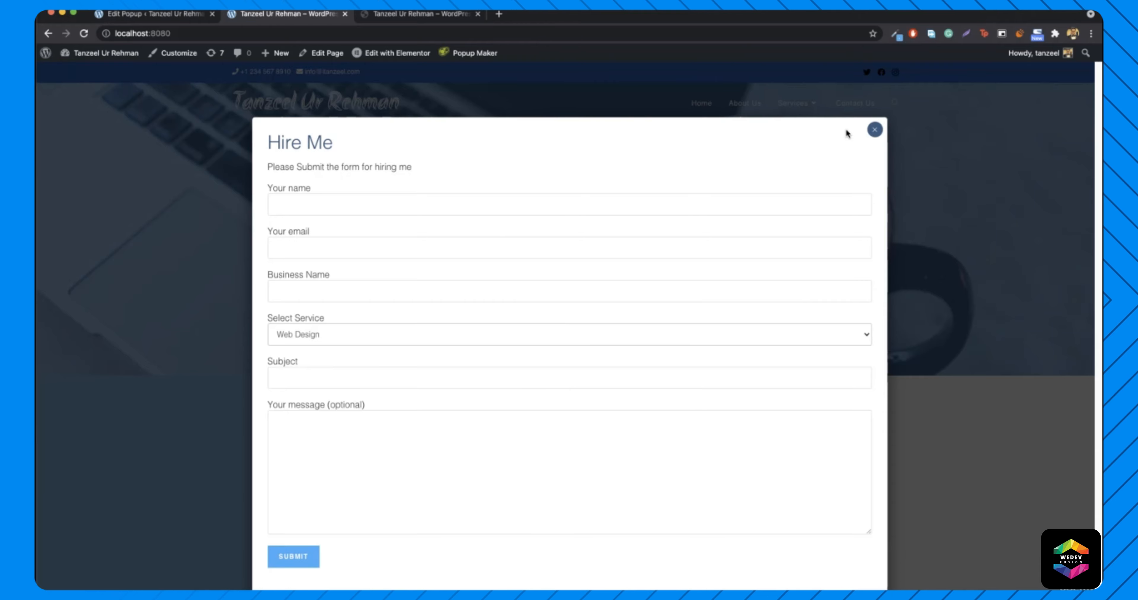
pyautogui.click(874, 129)
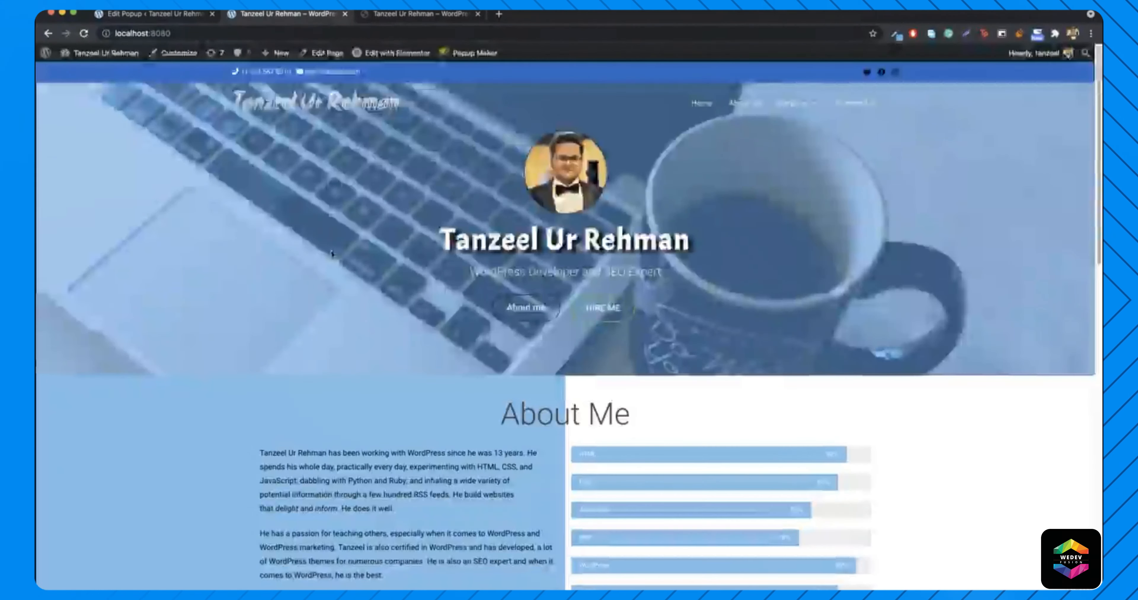
# - Close the live site's Hire Me popup and return to the local homepage
pyautogui.click(179, 16)
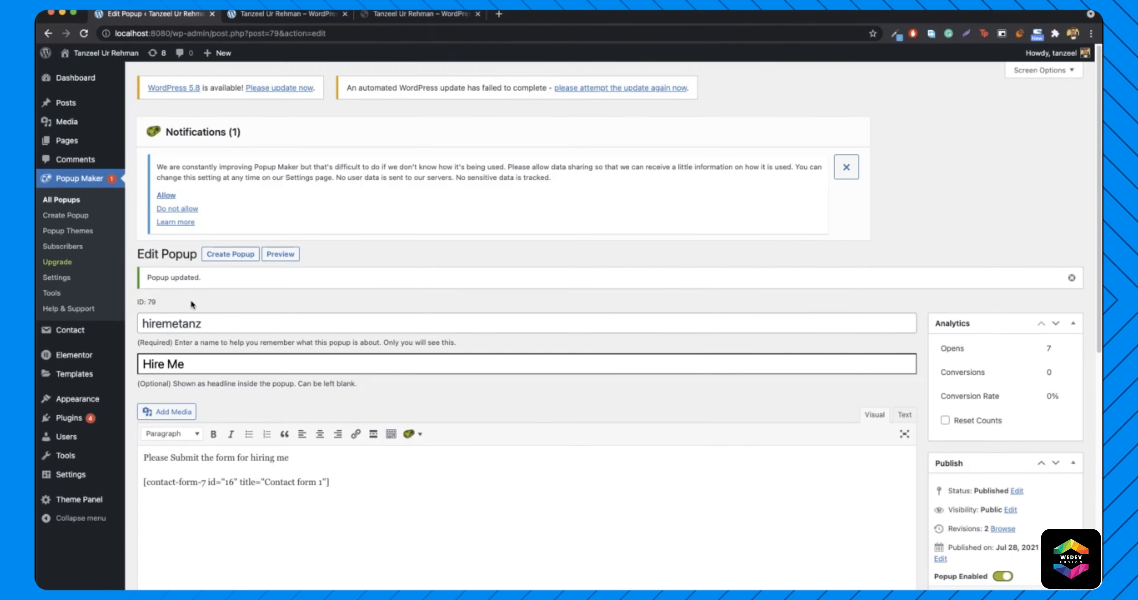
pyautogui.click(273, 17)
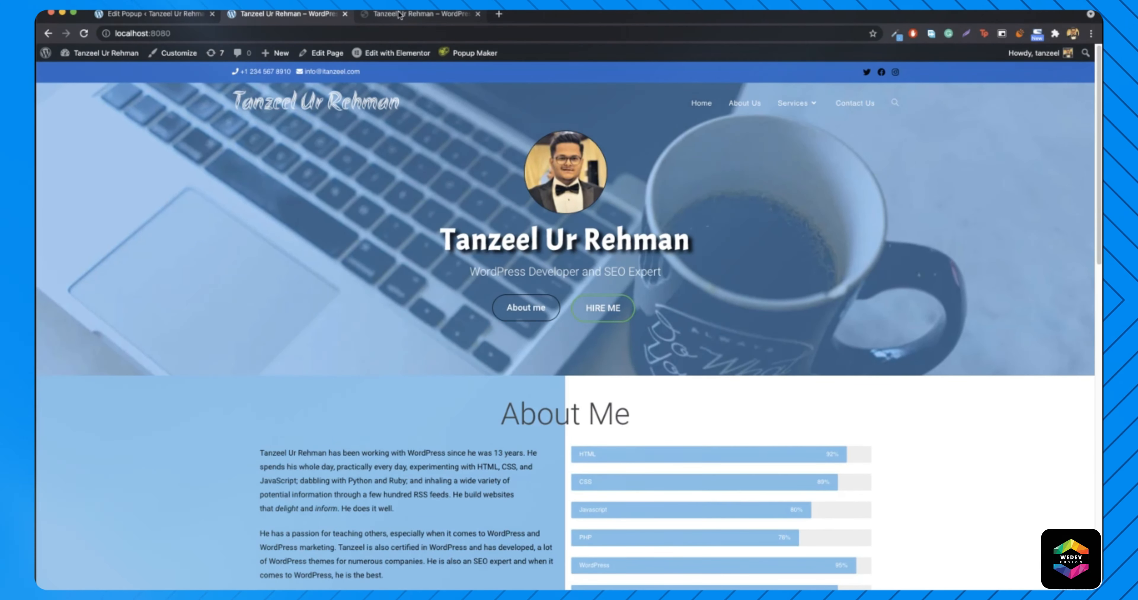
pyautogui.hotkey('ctrl', 'Tab')
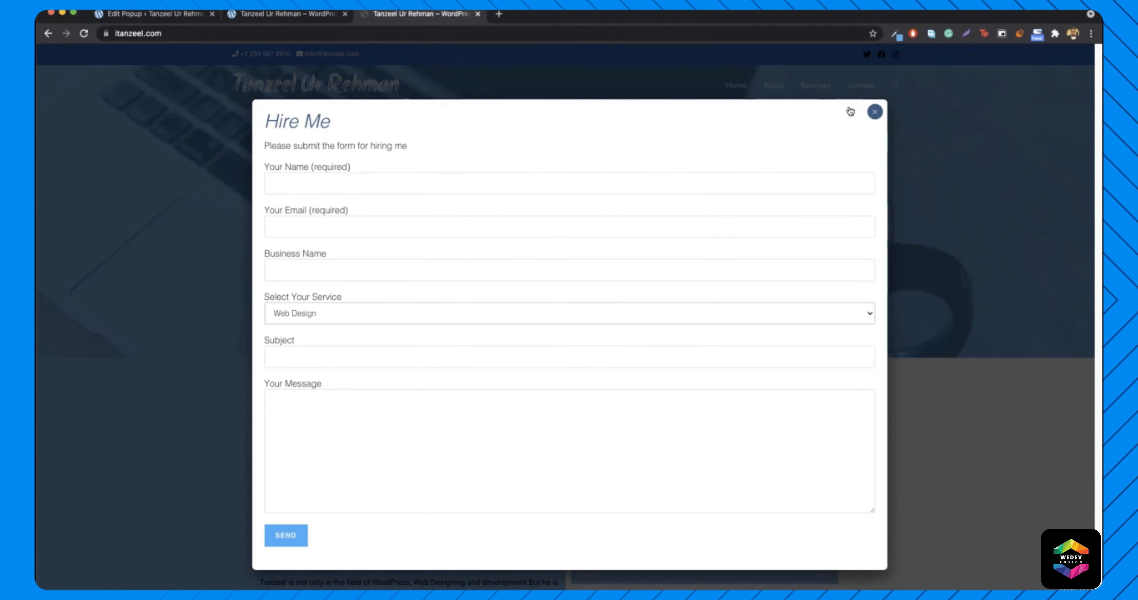
pyautogui.click(874, 112)
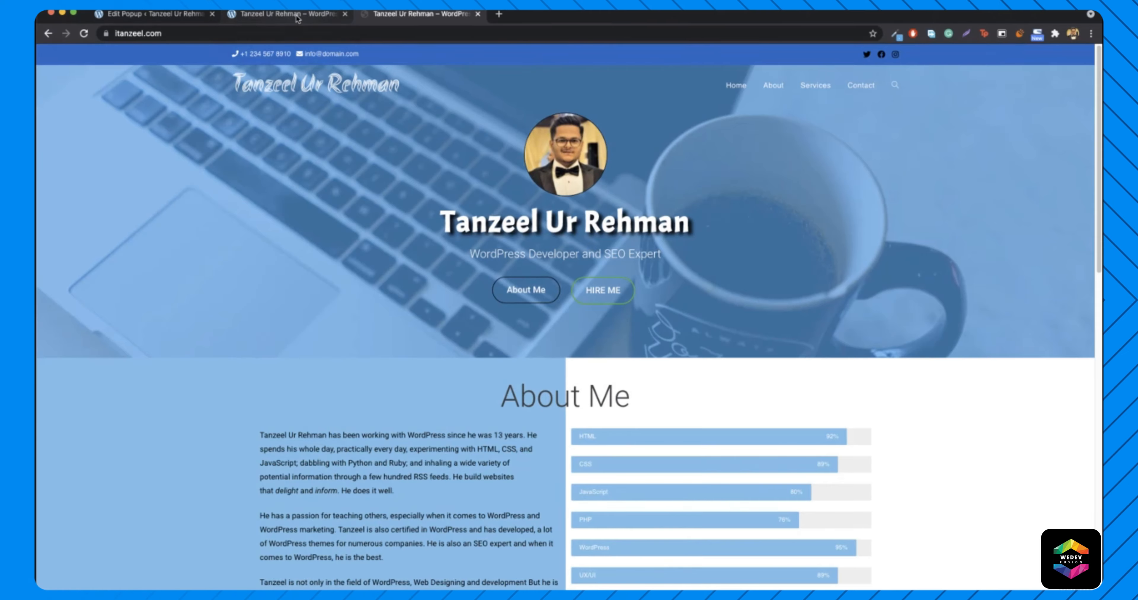
pyautogui.click(281, 20)
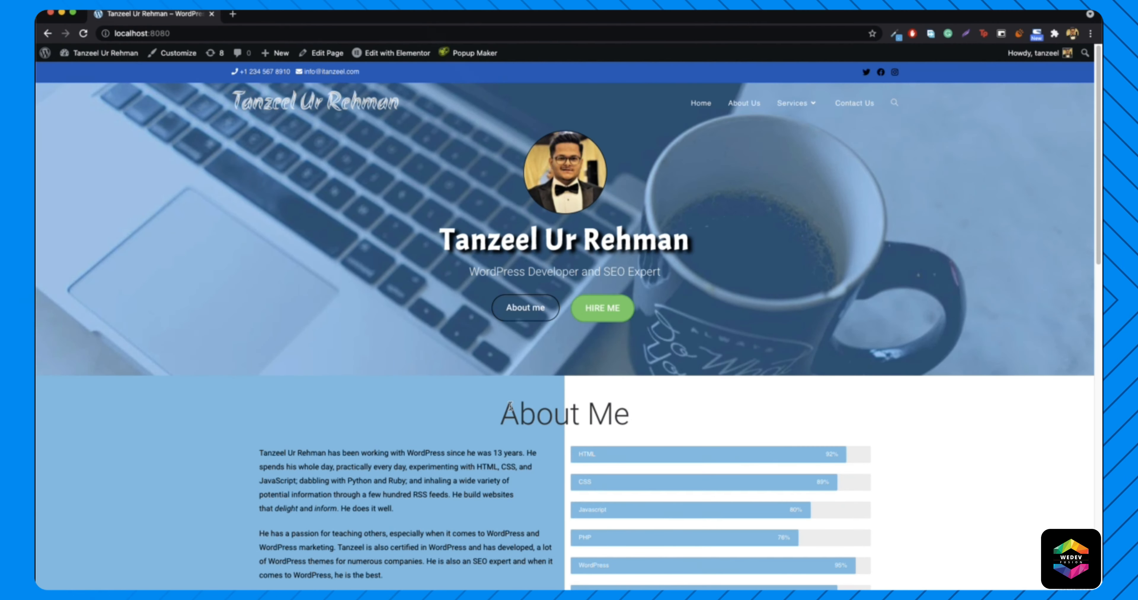
pyautogui.click(524, 314)
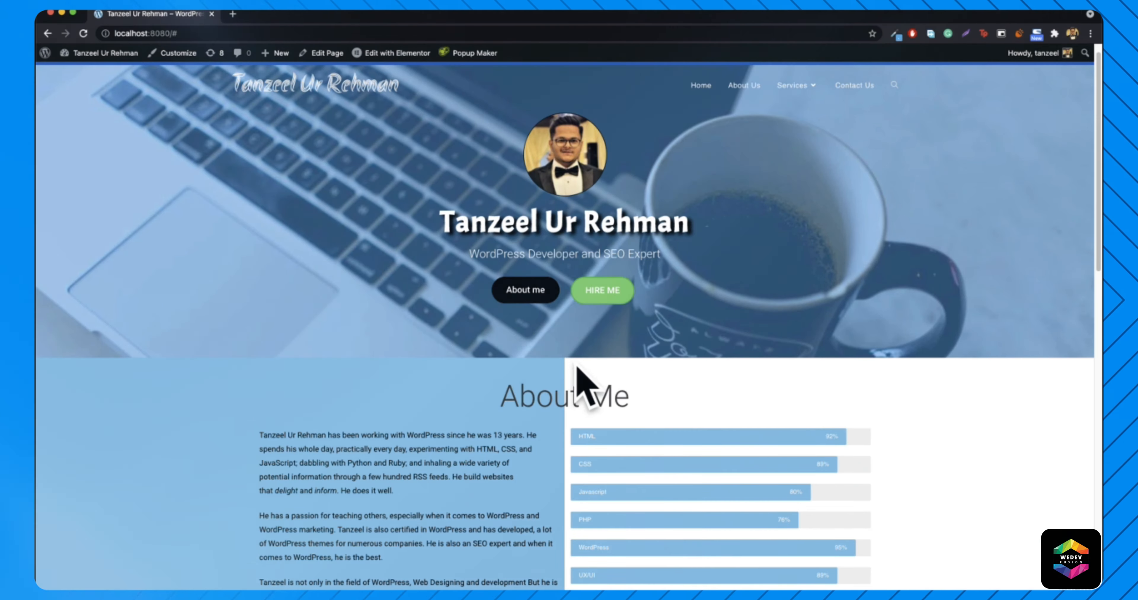
pyautogui.click(233, 15)
pyautogui.write('itanzeel.com')
pyautogui.press('Return')
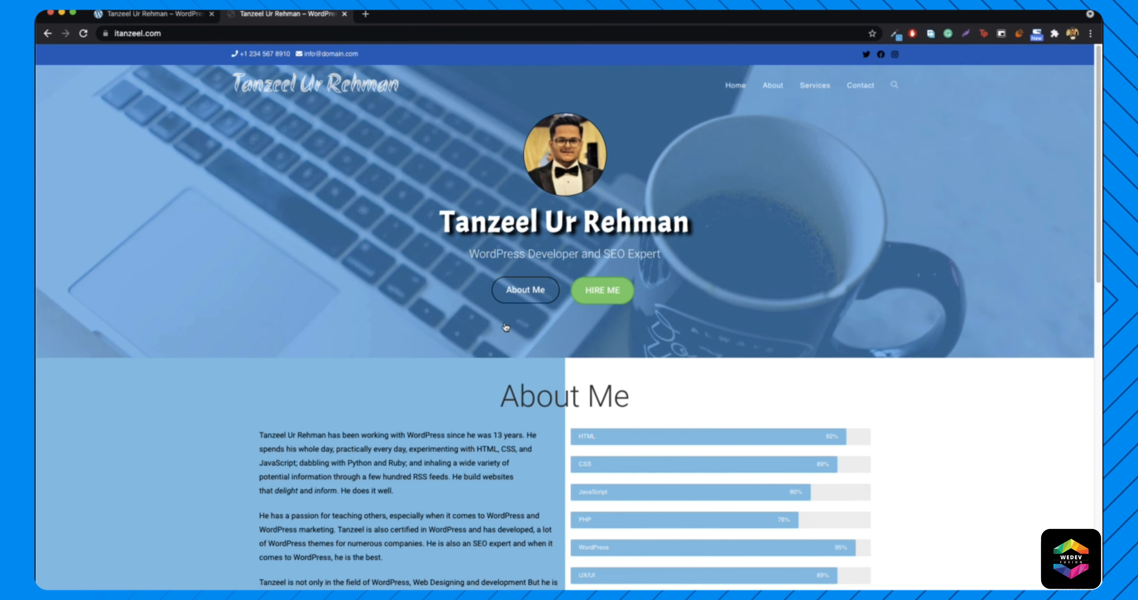
pyautogui.click(517, 291)
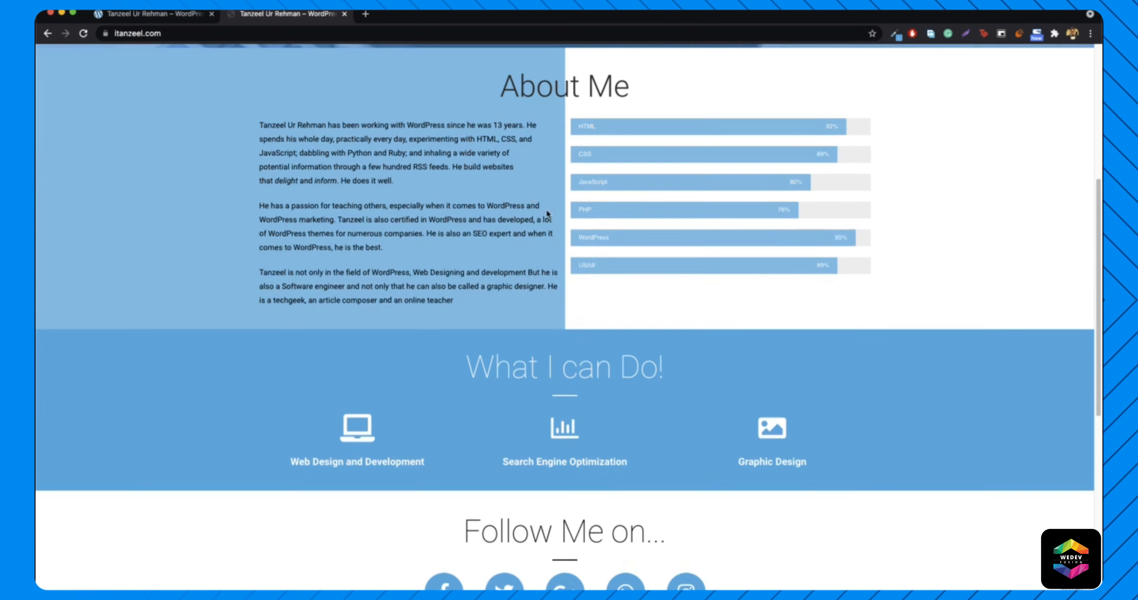
pyautogui.scroll(7, 393, 195)
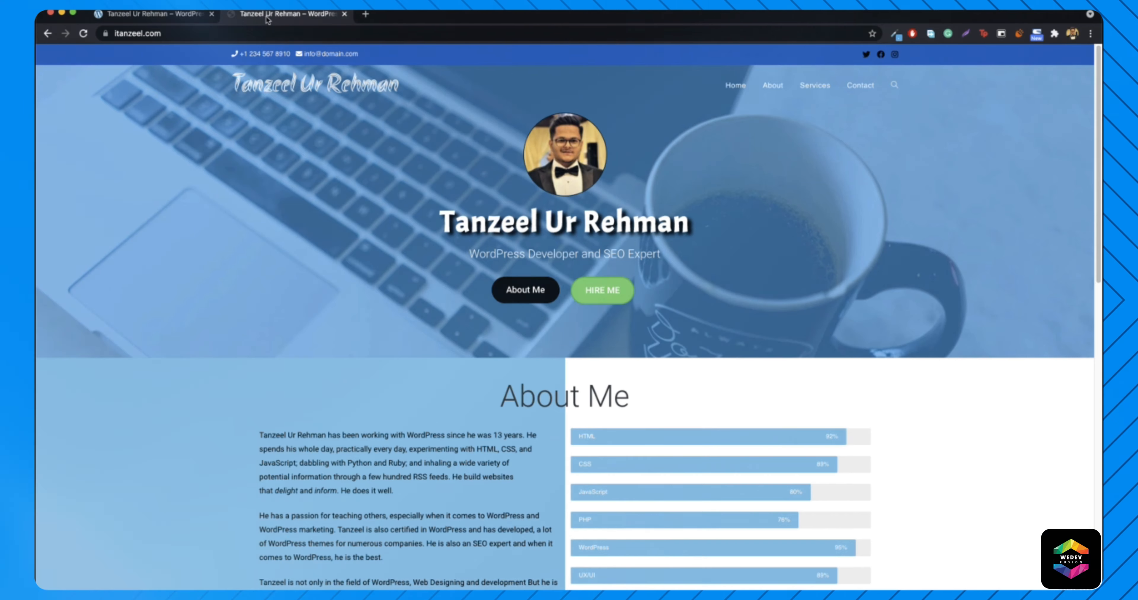
pyautogui.press('super+w')
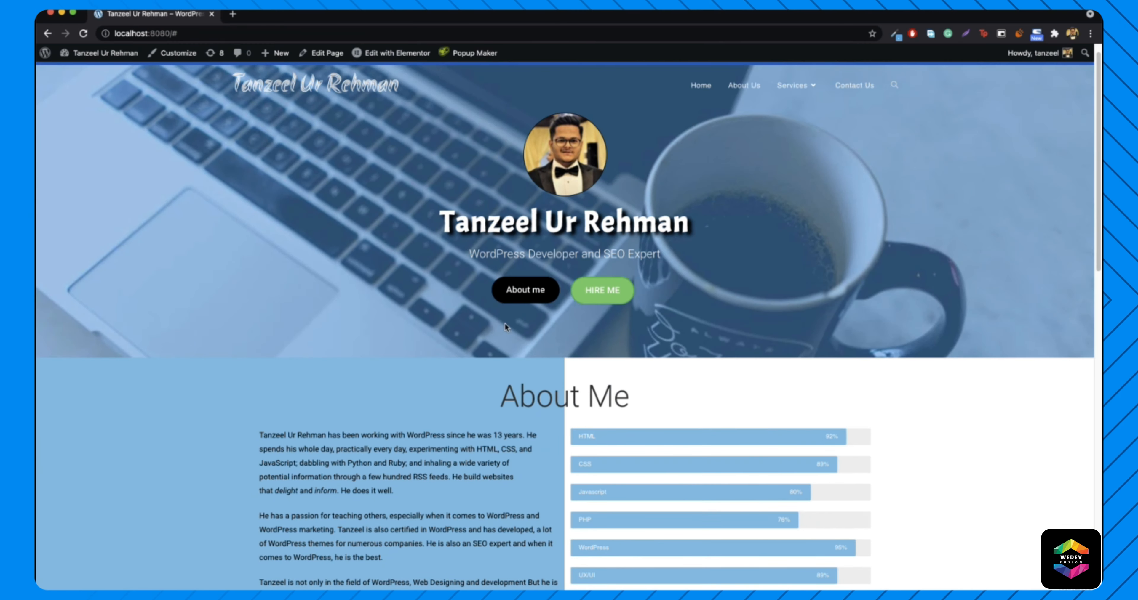
pyautogui.click(458, 329)
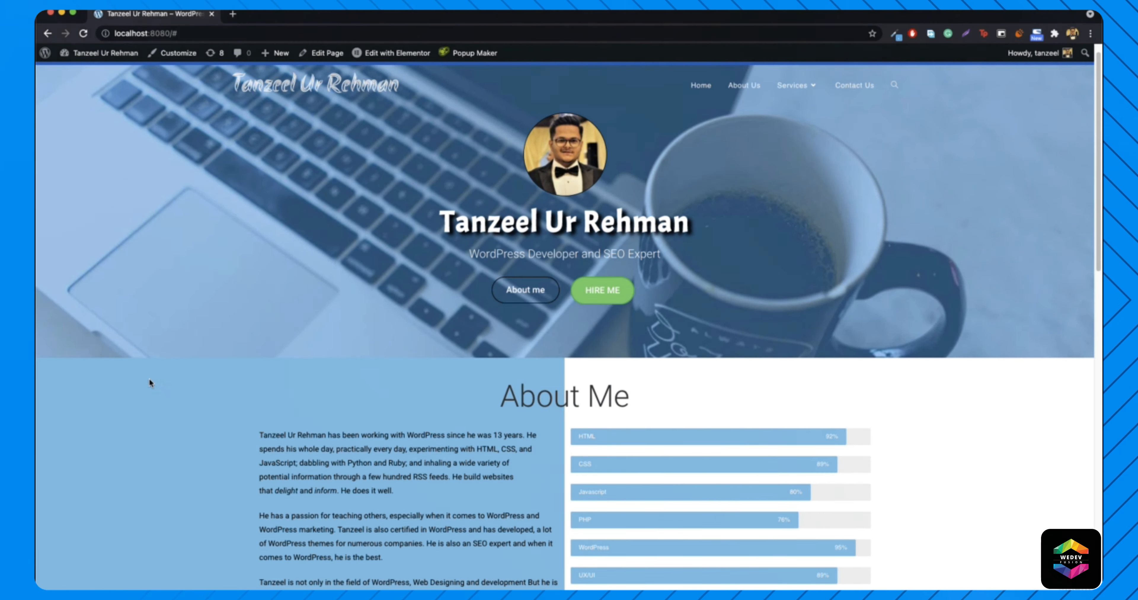
pyautogui.scroll(-4, 159, 439)
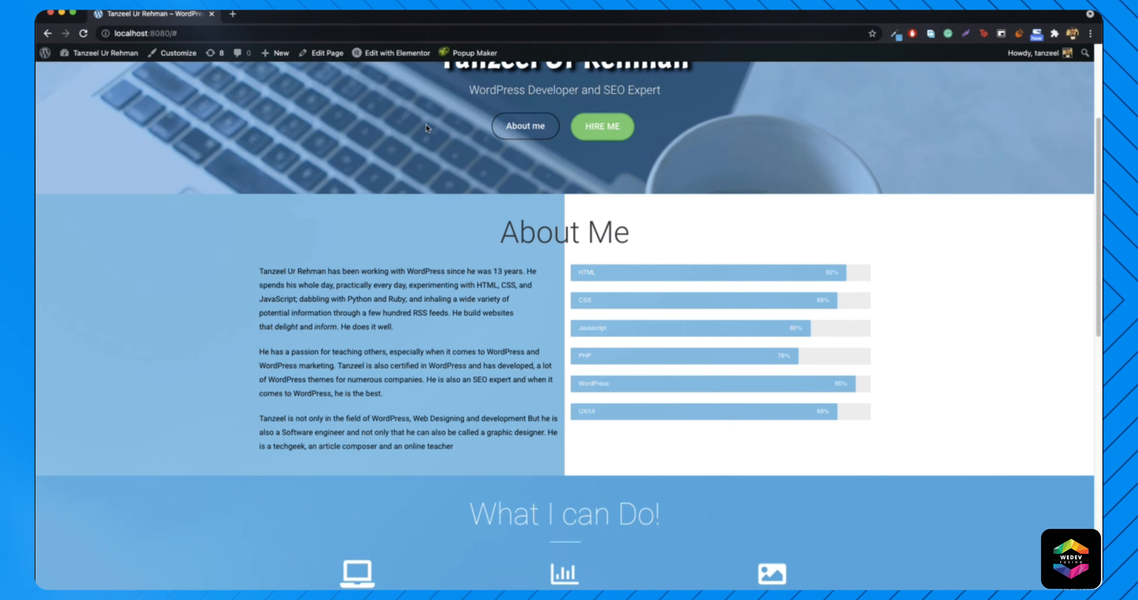
pyautogui.moveTo(383, 54)
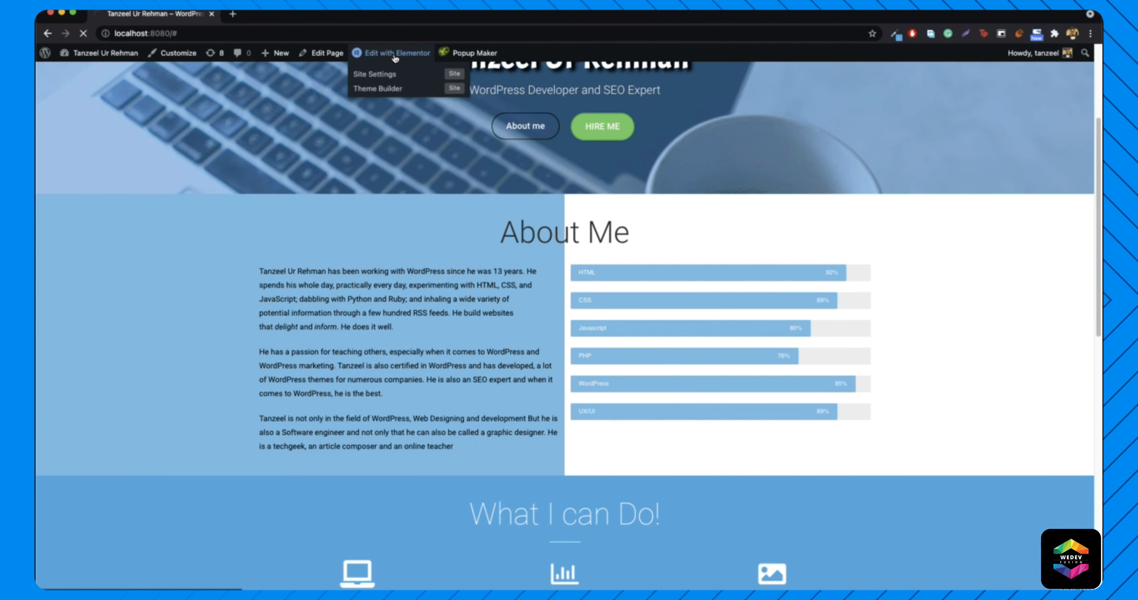
# - Open the homepage in Elementor and bring up the About Me section's settings
pyautogui.click(398, 53)
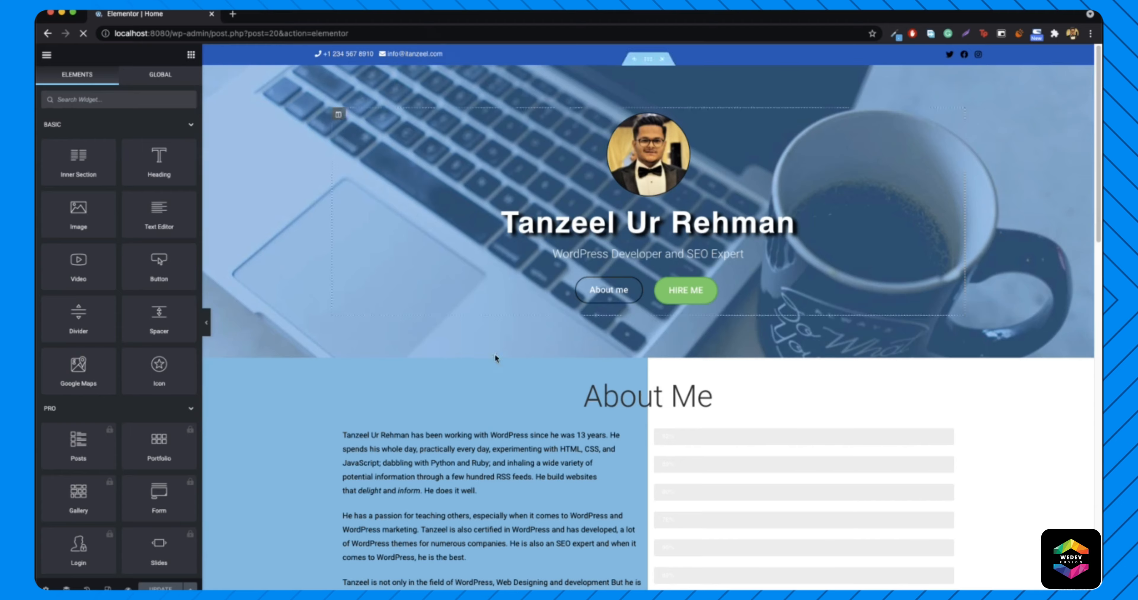
pyautogui.rightClick(256, 381)
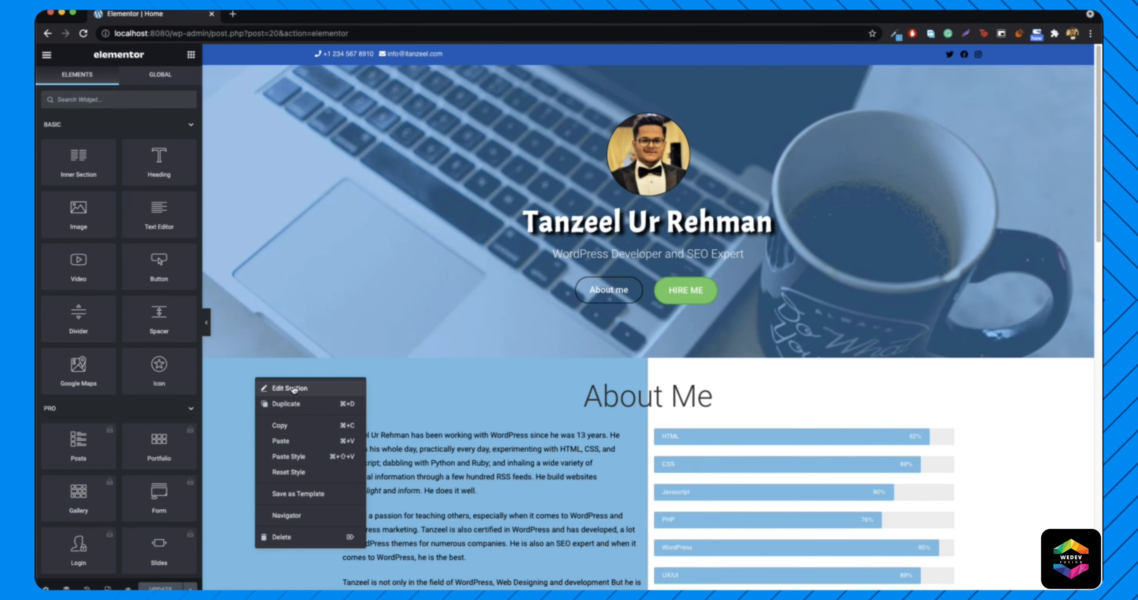
pyautogui.click(293, 388)
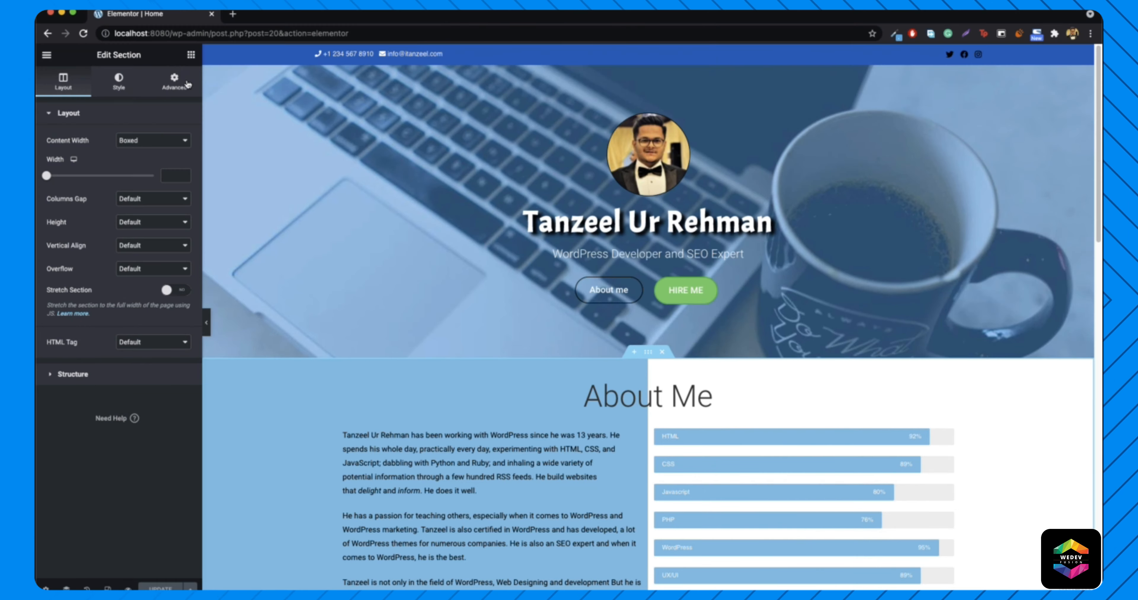
# - Begin the section's CSS ID in the Advanced settings, typing 'abo'
pyautogui.click(172, 86)
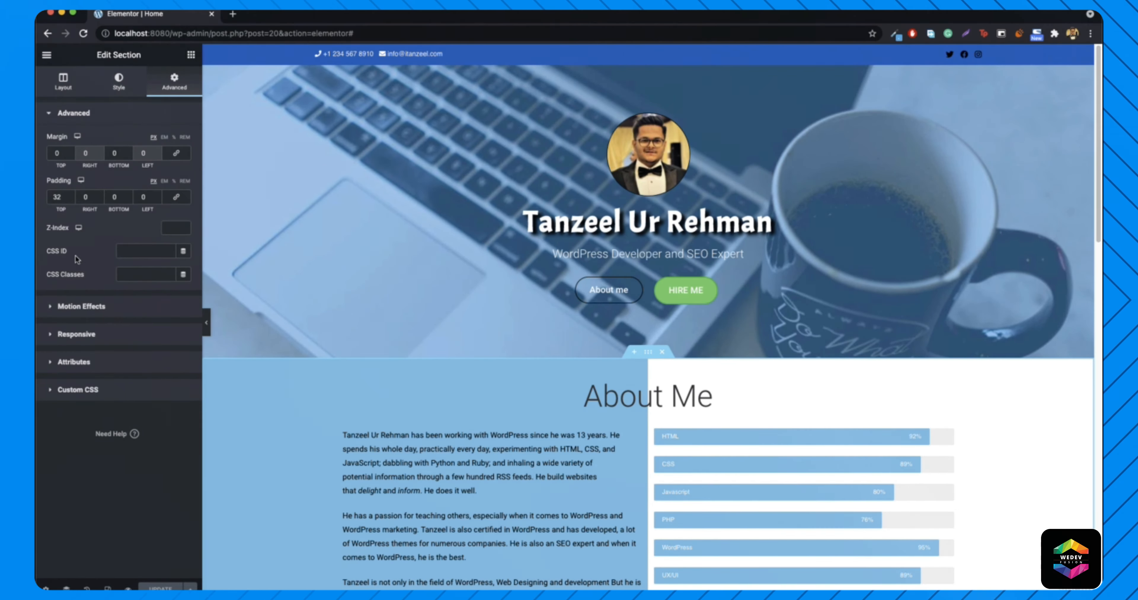
pyautogui.click(155, 250)
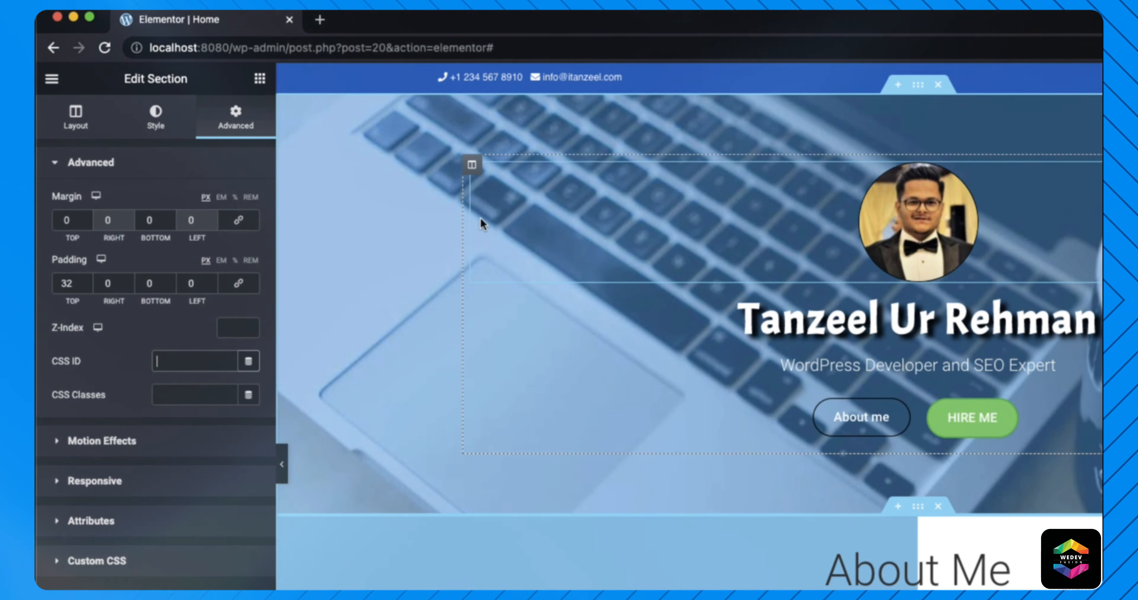
pyautogui.write('abo')
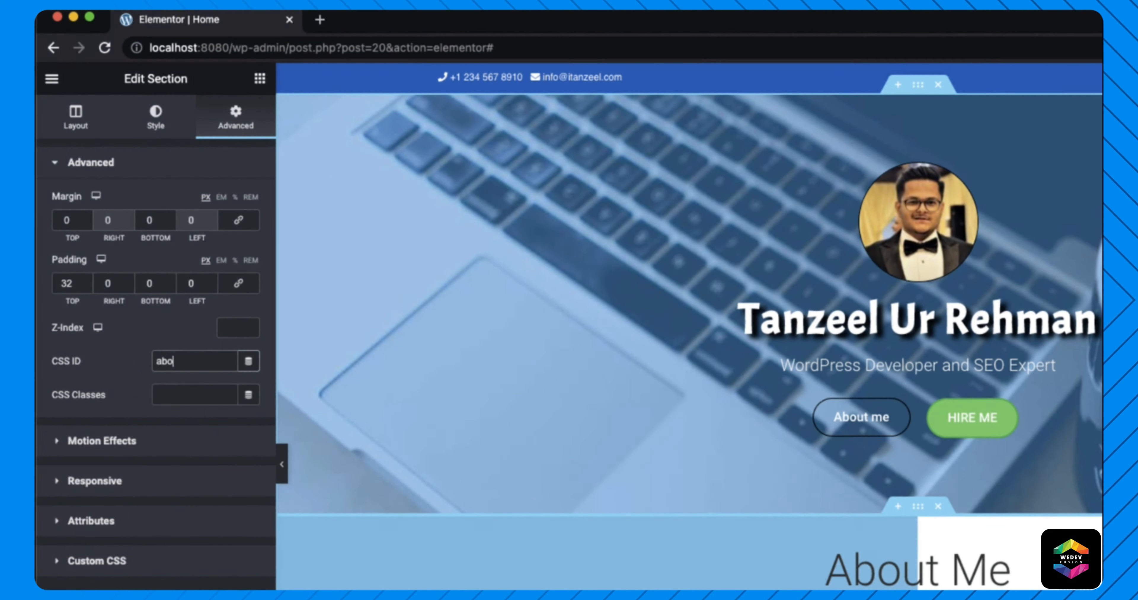
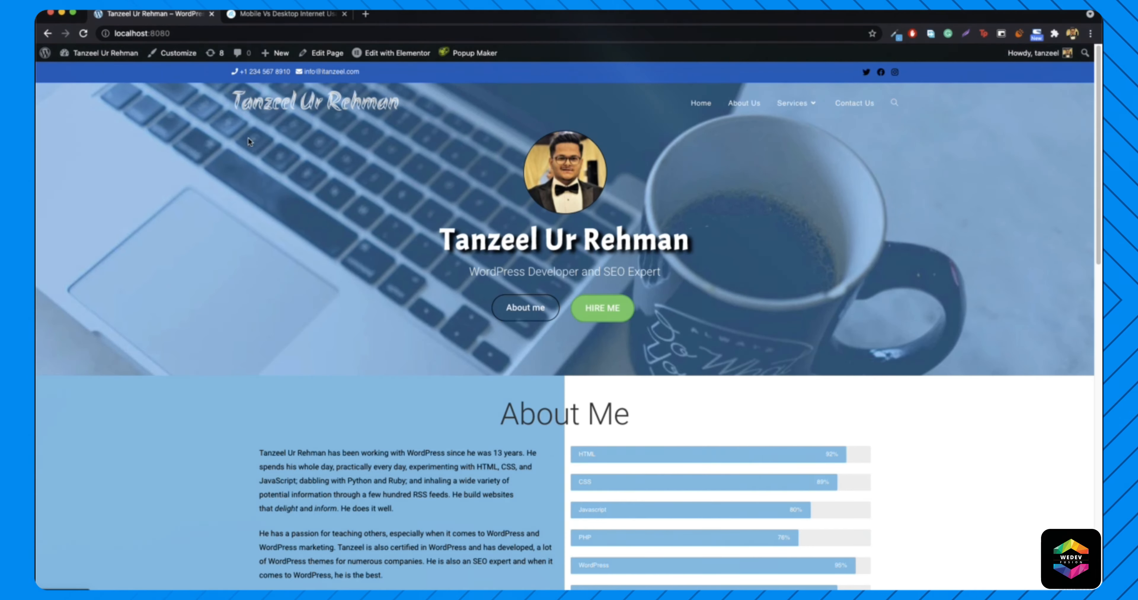
# - Open the OceanWP Customizer from the Customize link in the admin bar
pyautogui.click(168, 55)
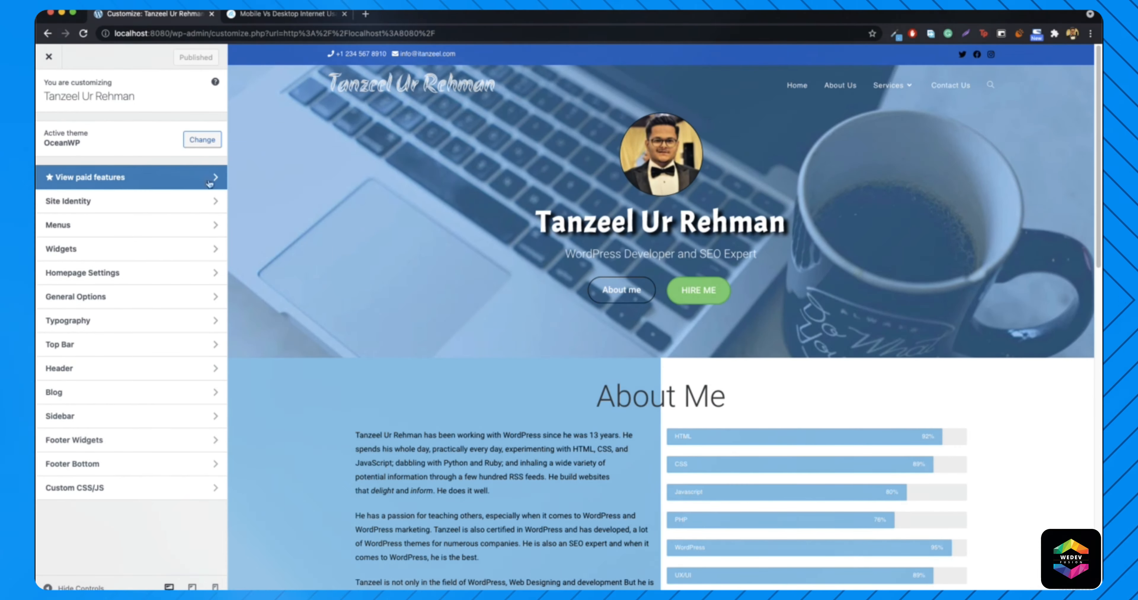
# - Cycle the preview through tablet, desktop and mobile widths, then open Typography > Logo
pyautogui.click(192, 587)
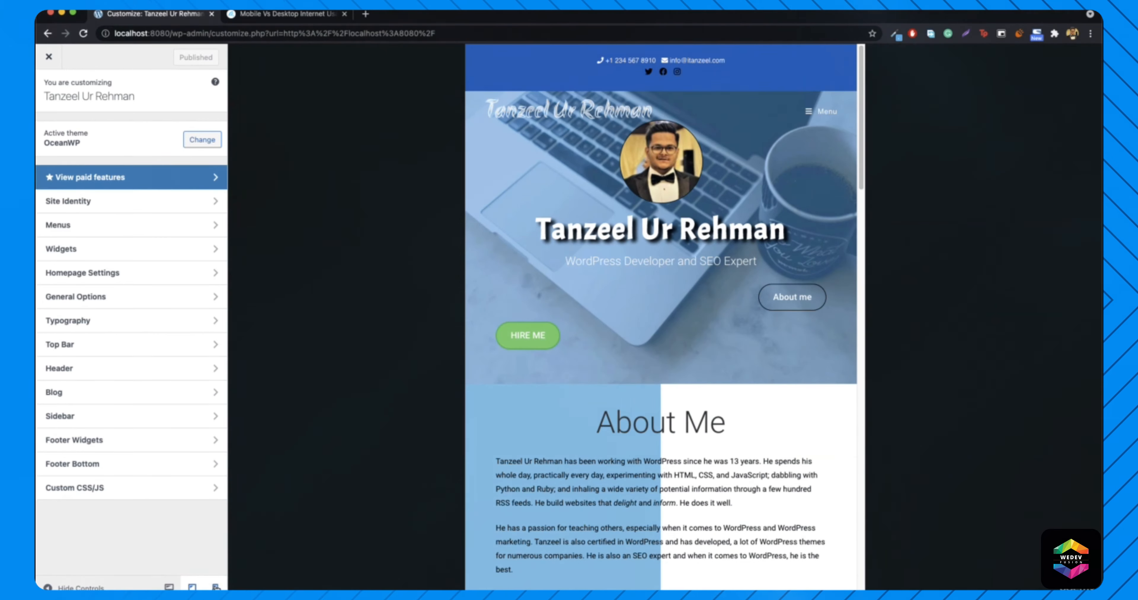
pyautogui.click(169, 587)
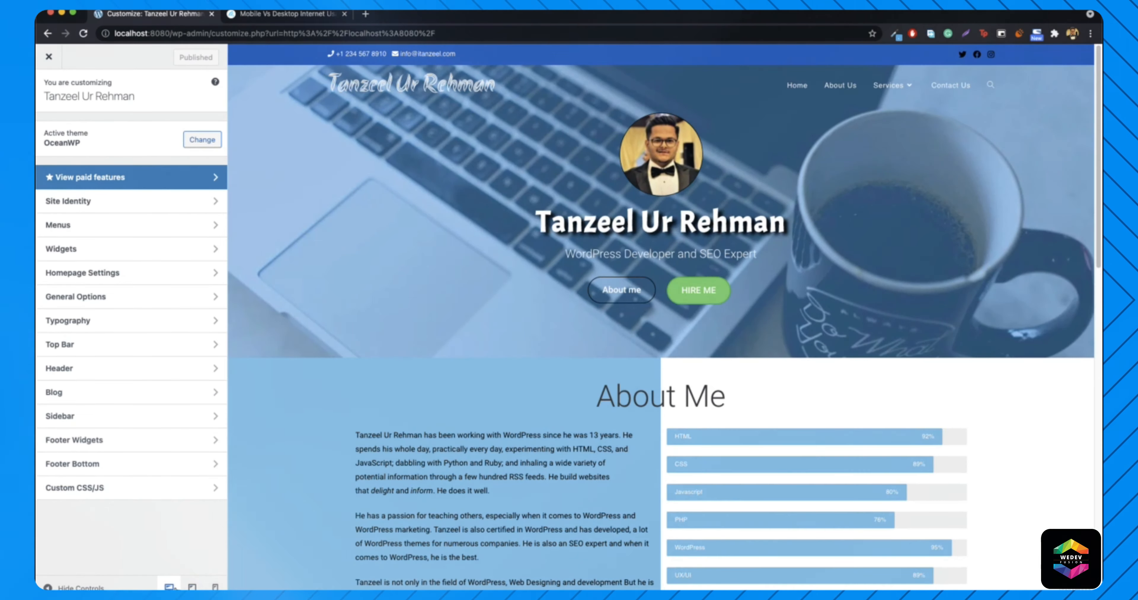
pyautogui.click(215, 587)
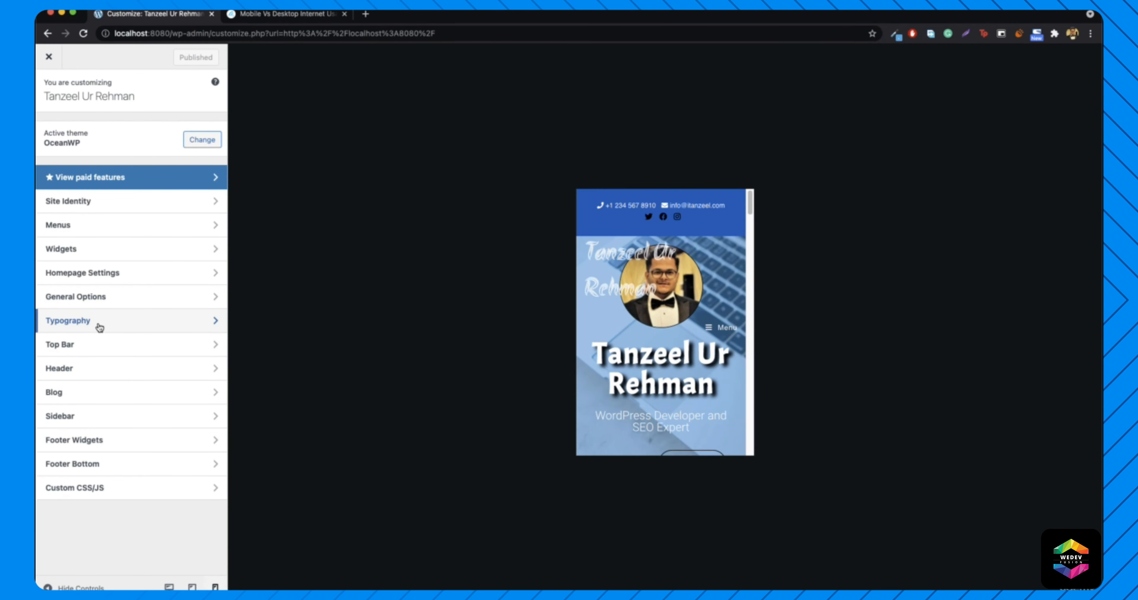
pyautogui.click(99, 328)
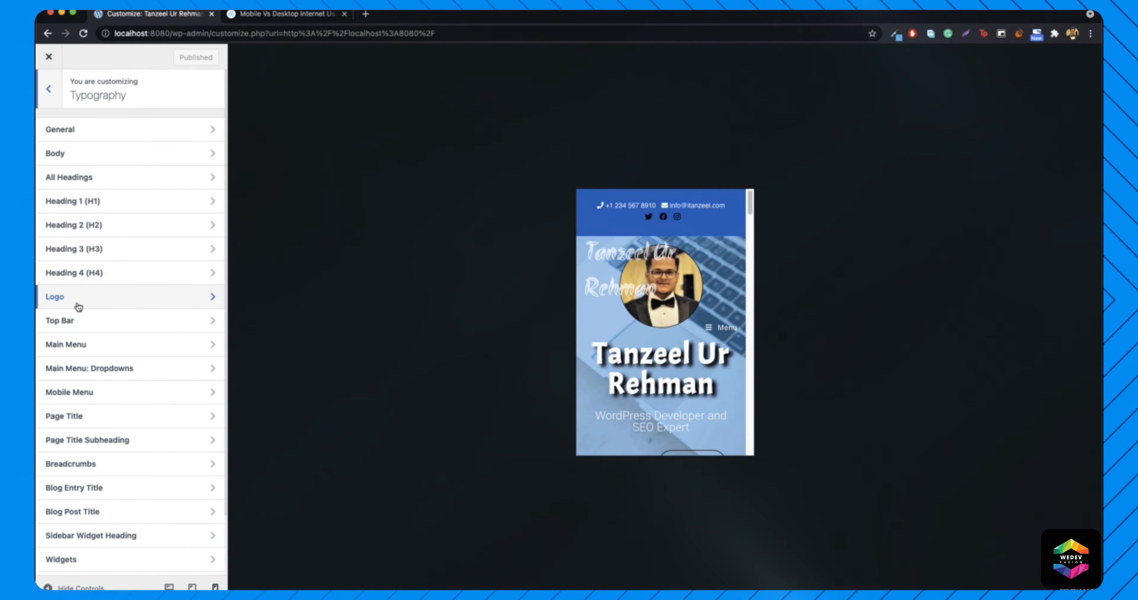
pyautogui.click(82, 299)
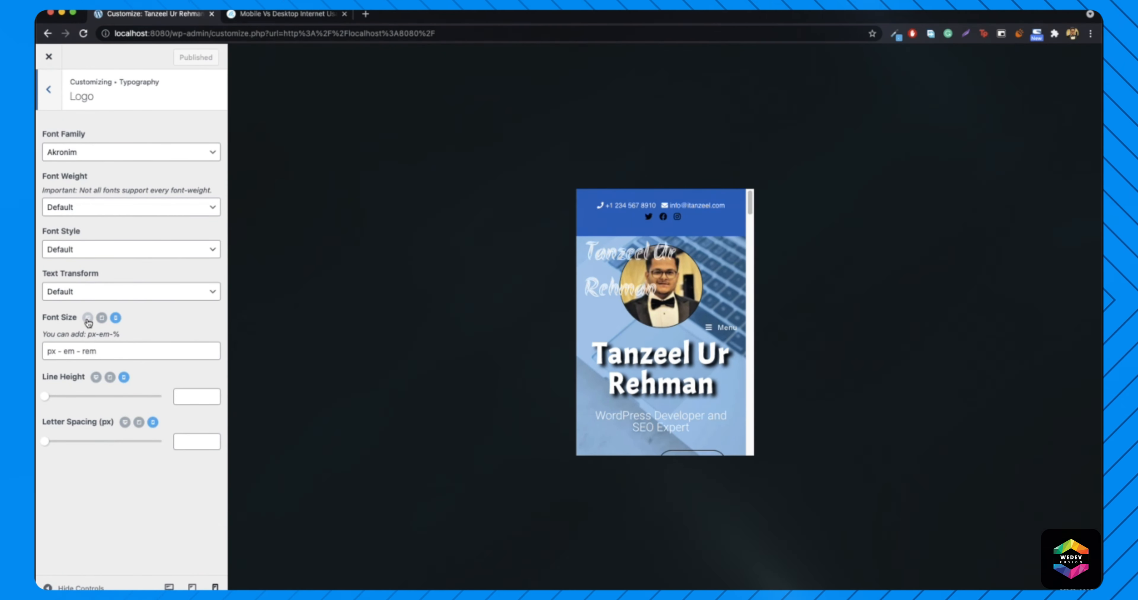
# - Set the logo's mobile font size to 32px
pyautogui.click(87, 319)
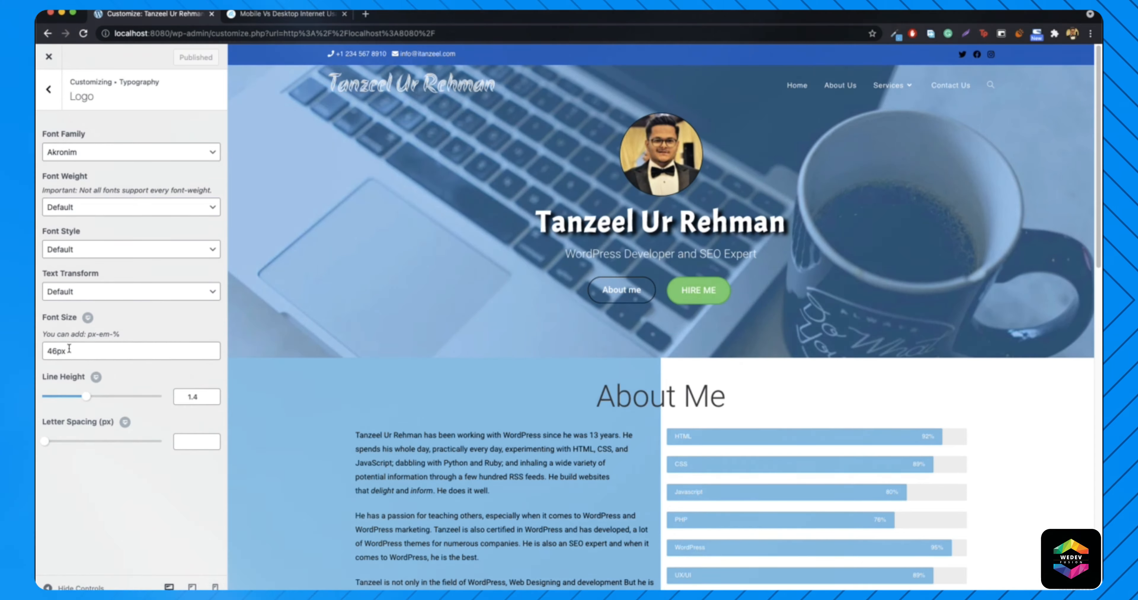
pyautogui.click(88, 319)
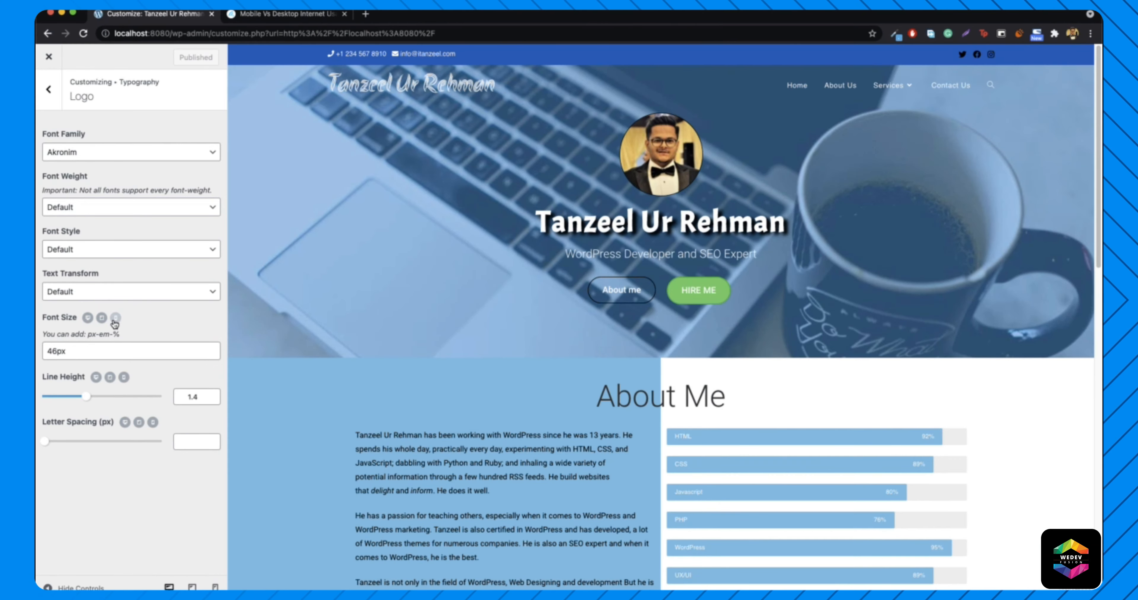
pyautogui.click(115, 319)
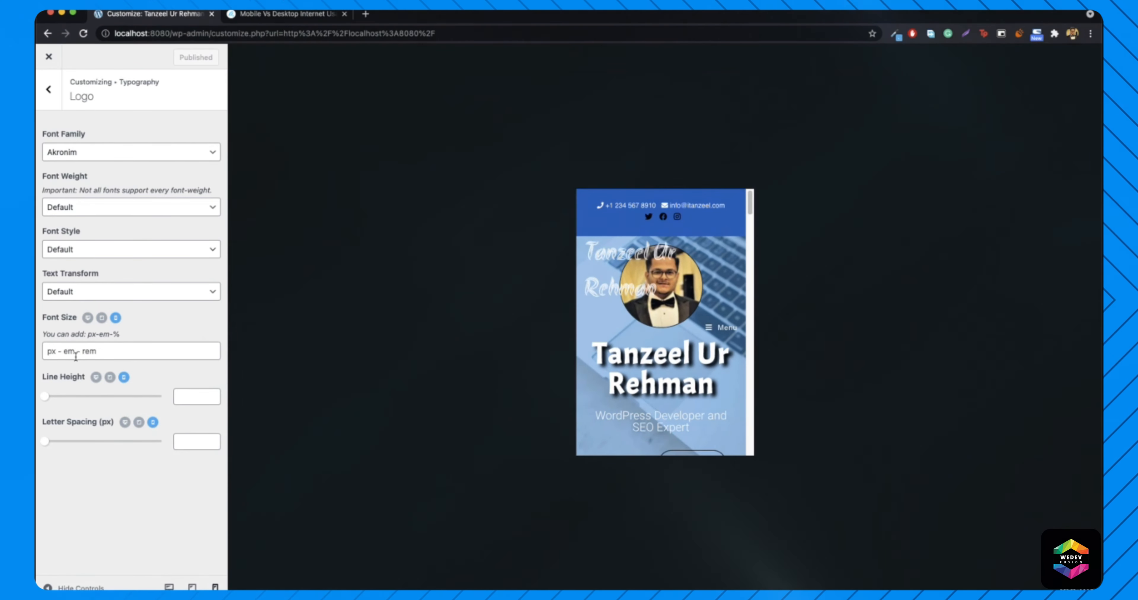
pyautogui.click(75, 356)
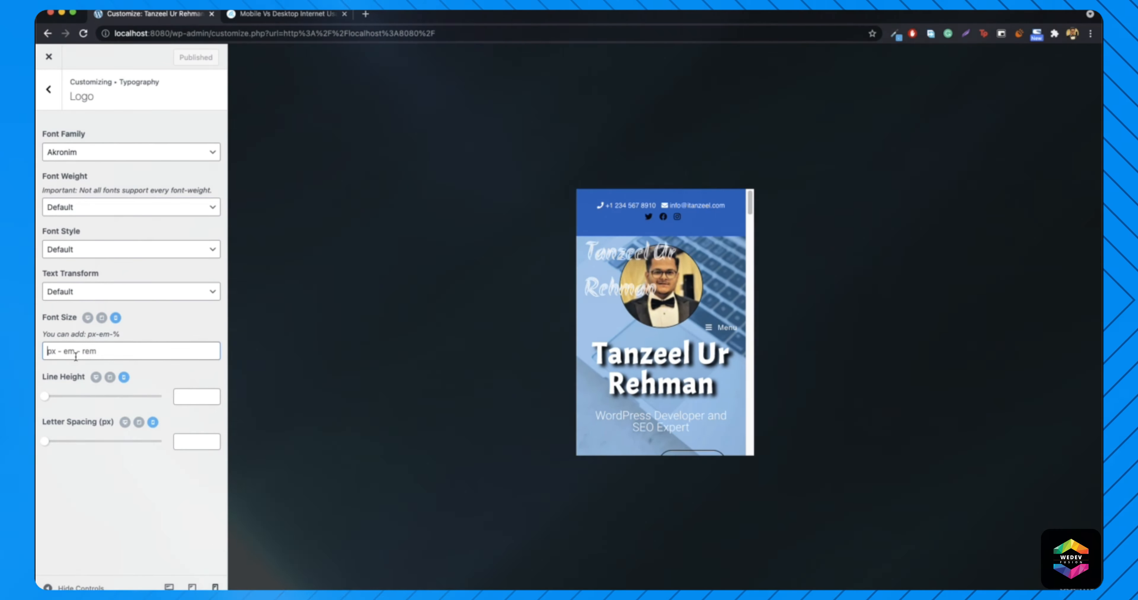
pyautogui.write('40px')
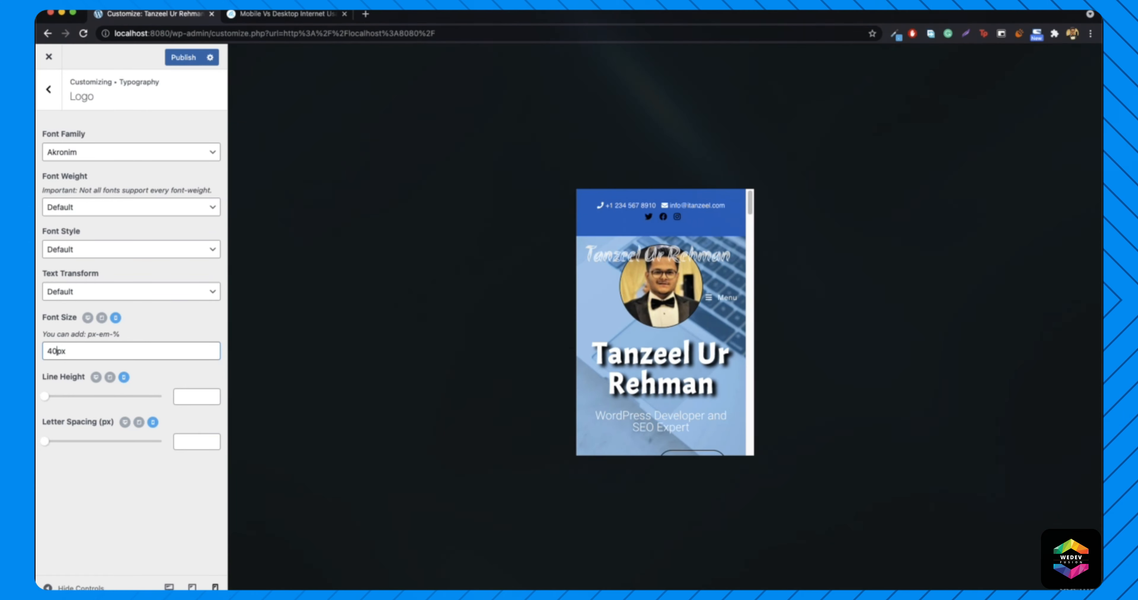
pyautogui.press('BackSpace')
pyautogui.press('BackSpace')
pyautogui.write('35')
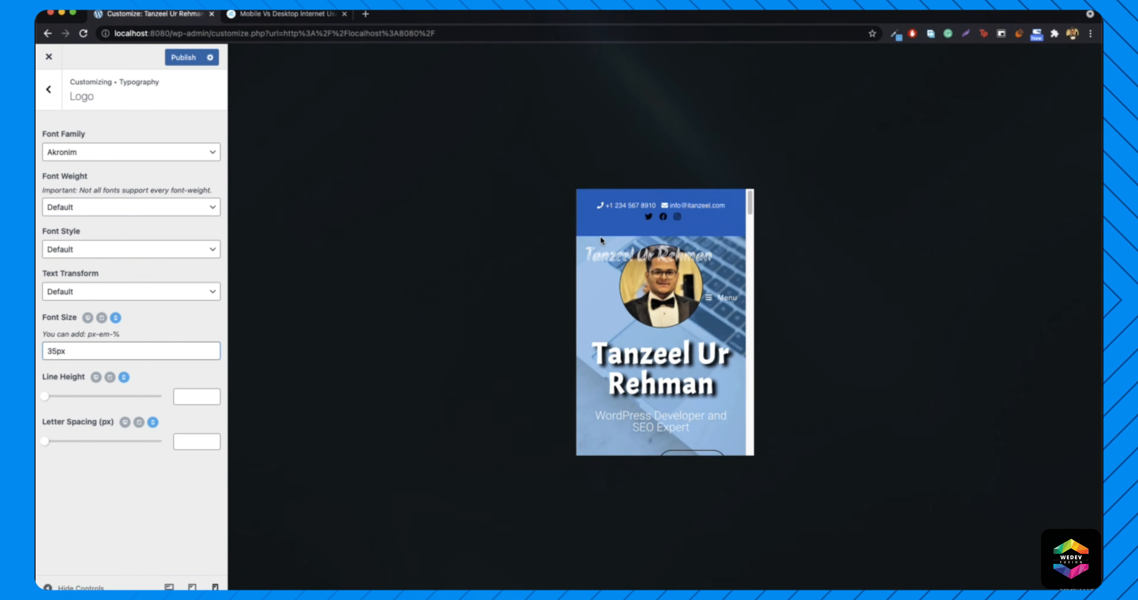
pyautogui.press('BackSpace')
pyautogui.write('2')
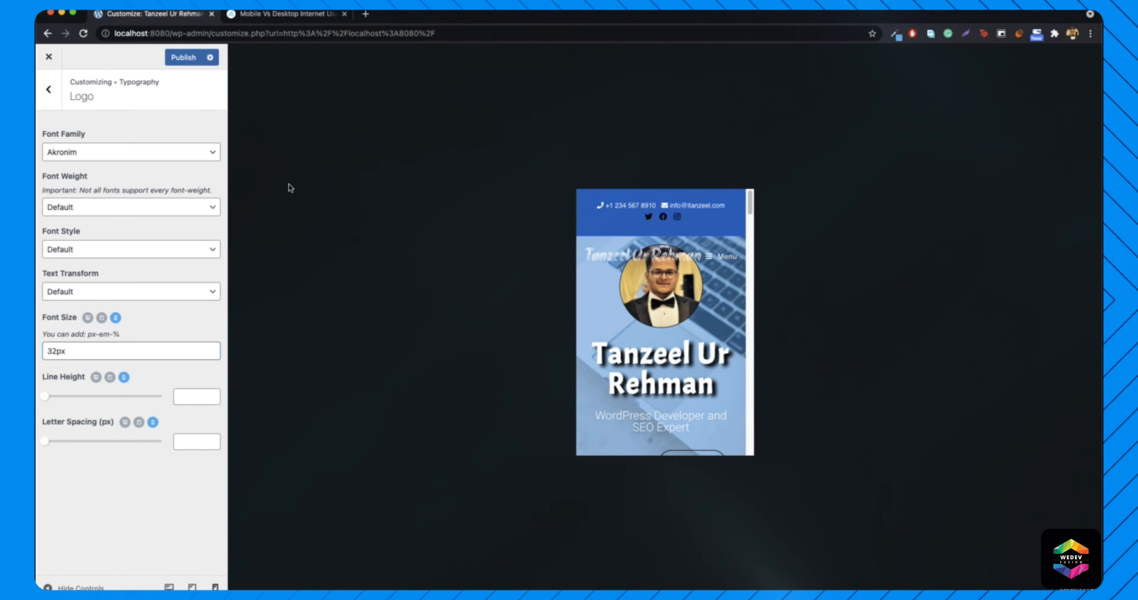
# - Publish the change and scroll the mobile preview to check the logo
pyautogui.click(188, 61)
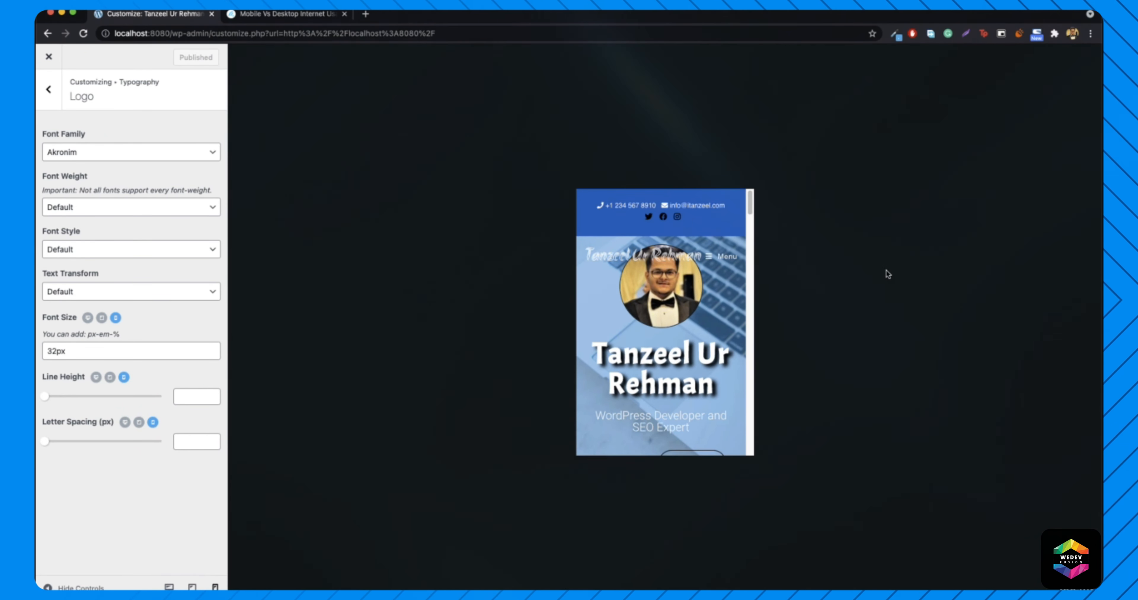
pyautogui.click(720, 257)
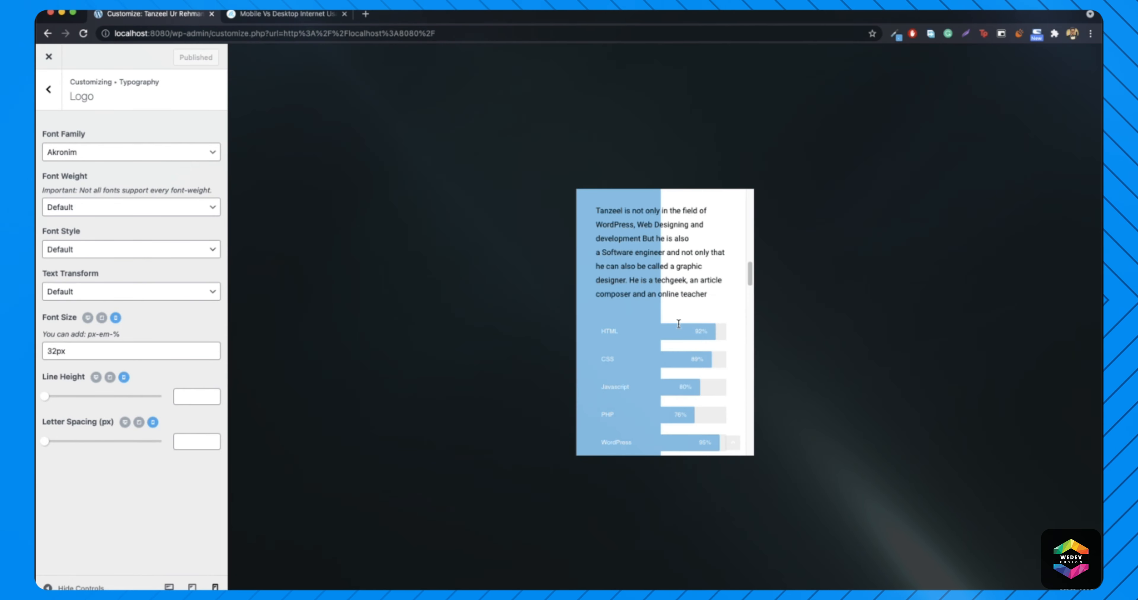
pyautogui.scroll(-5, 679, 327)
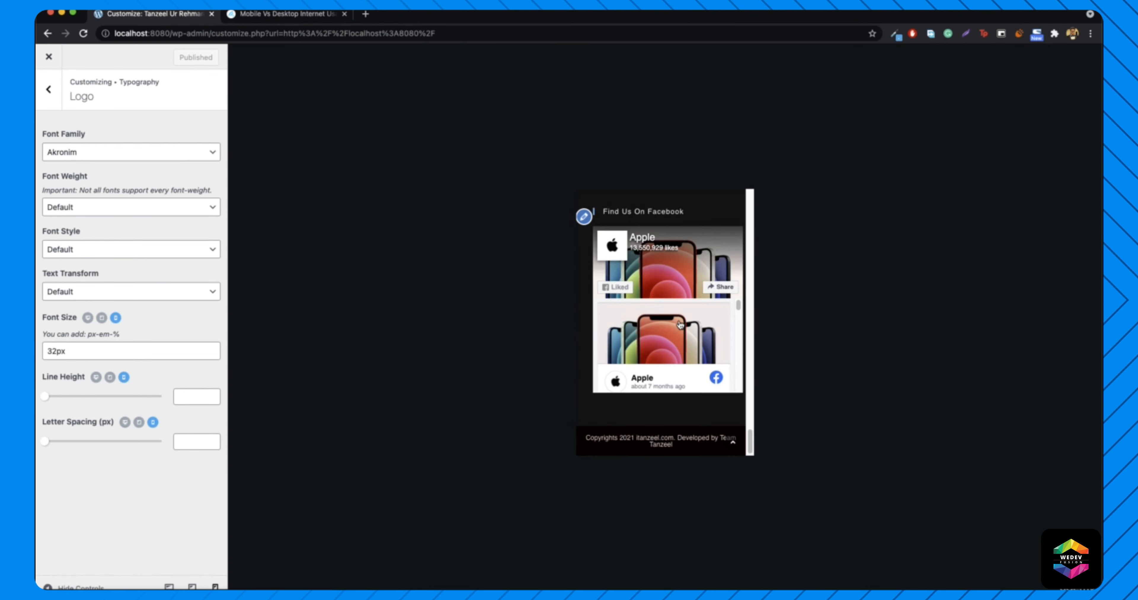
pyautogui.scroll(15, 678, 323)
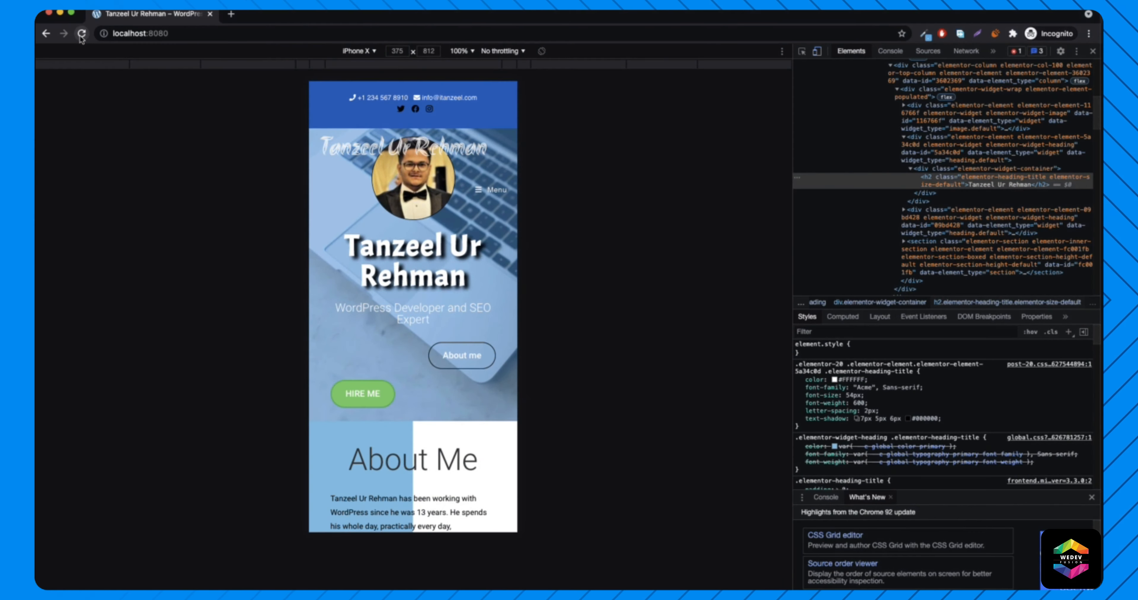
# - Reload the site and check it in iPhone 5/SE, then iPhone X emulation
pyautogui.click(82, 34)
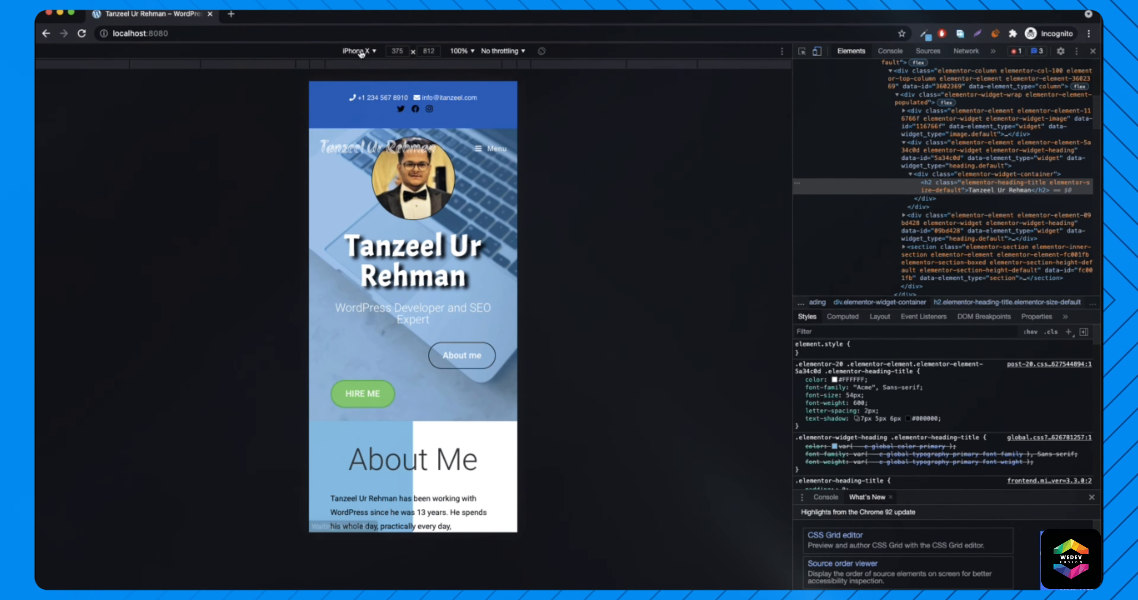
pyautogui.click(358, 51)
pyautogui.click(395, 133)
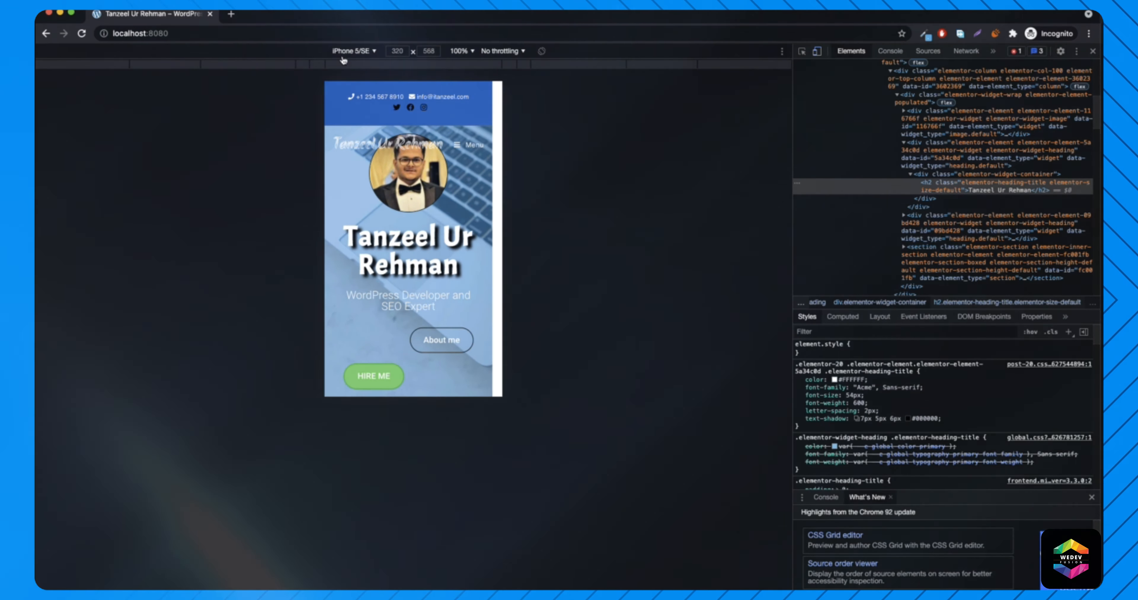
pyautogui.click(349, 52)
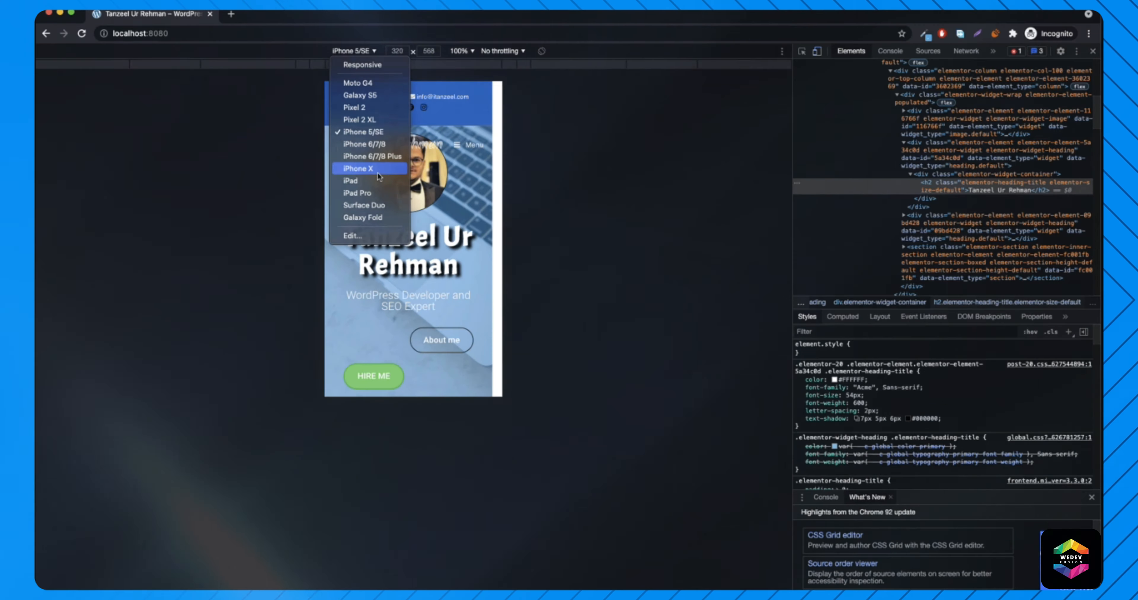
pyautogui.click(377, 169)
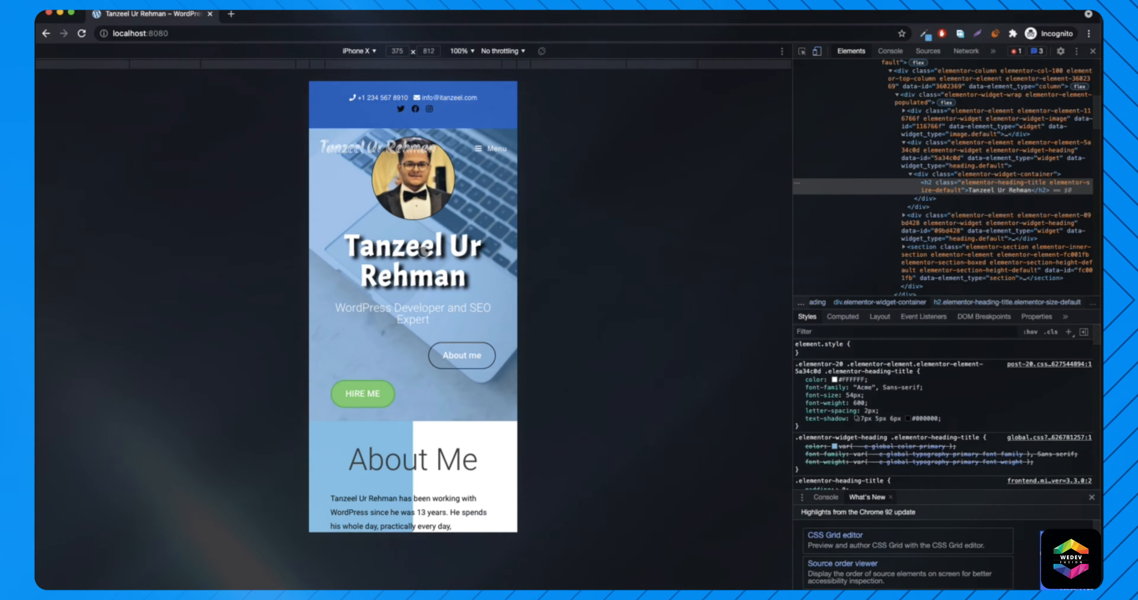
# - Scroll through the emulated page and close the Customizer
pyautogui.scroll(-10, 398, 214)
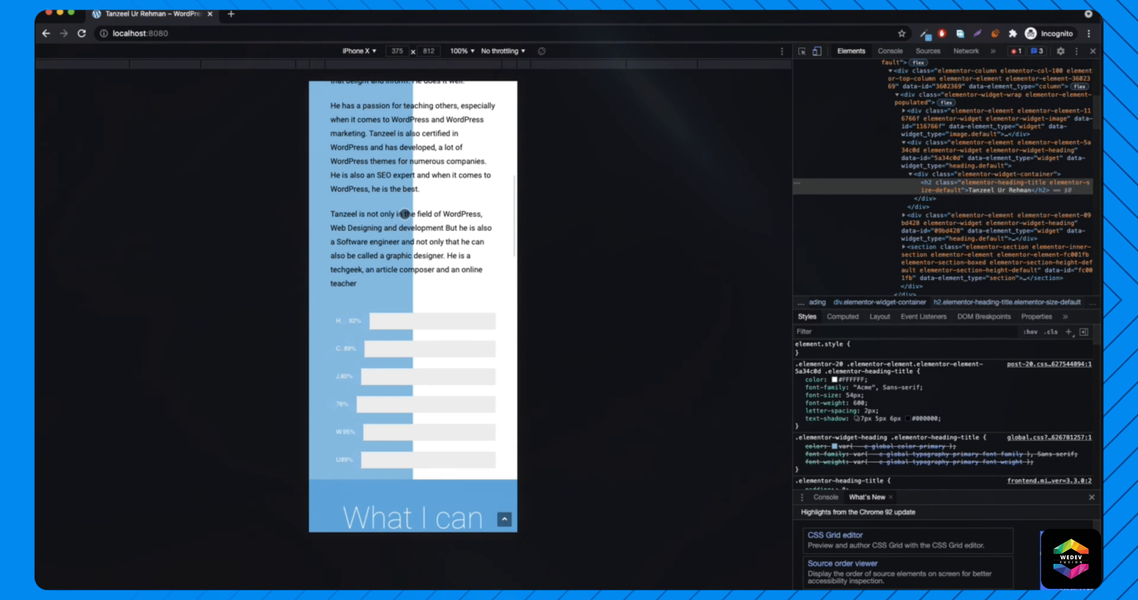
pyautogui.scroll(-10, 405, 213)
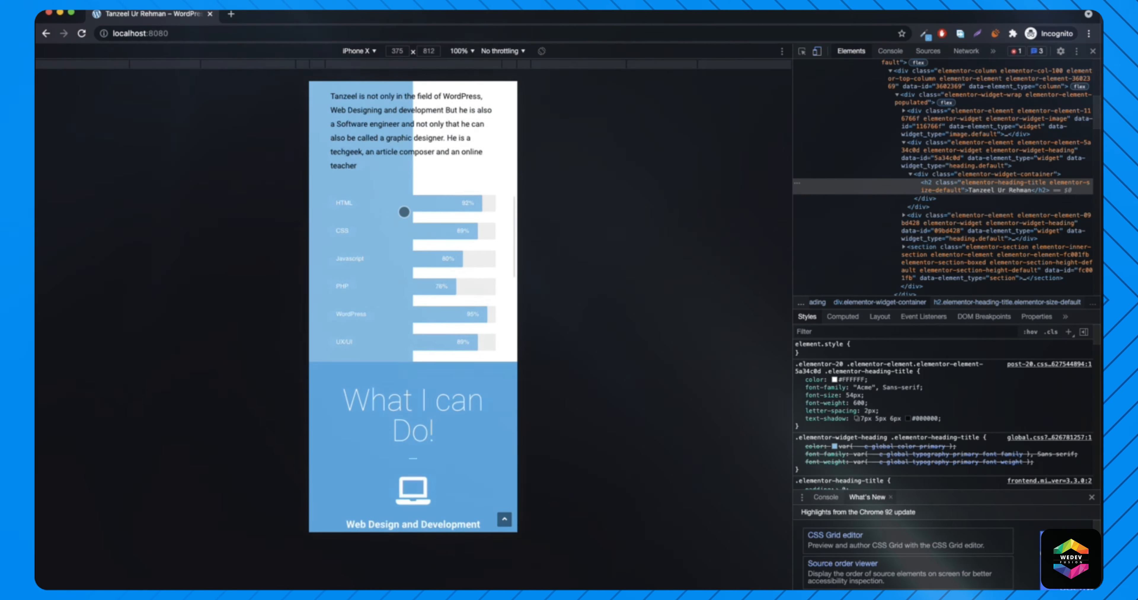
pyautogui.scroll(20, 403, 211)
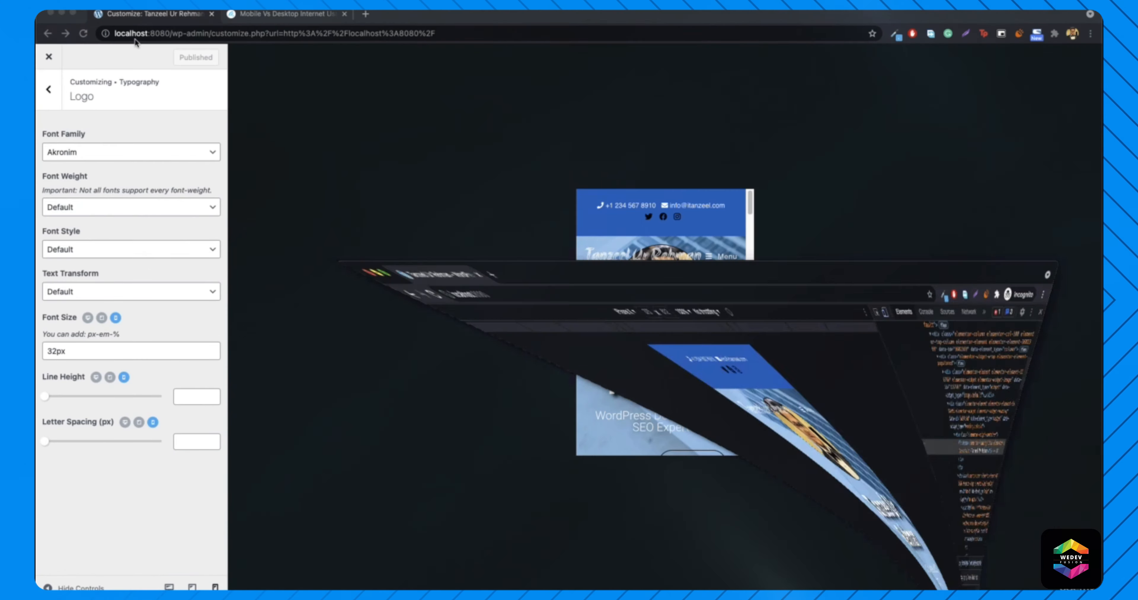
pyautogui.click(49, 58)
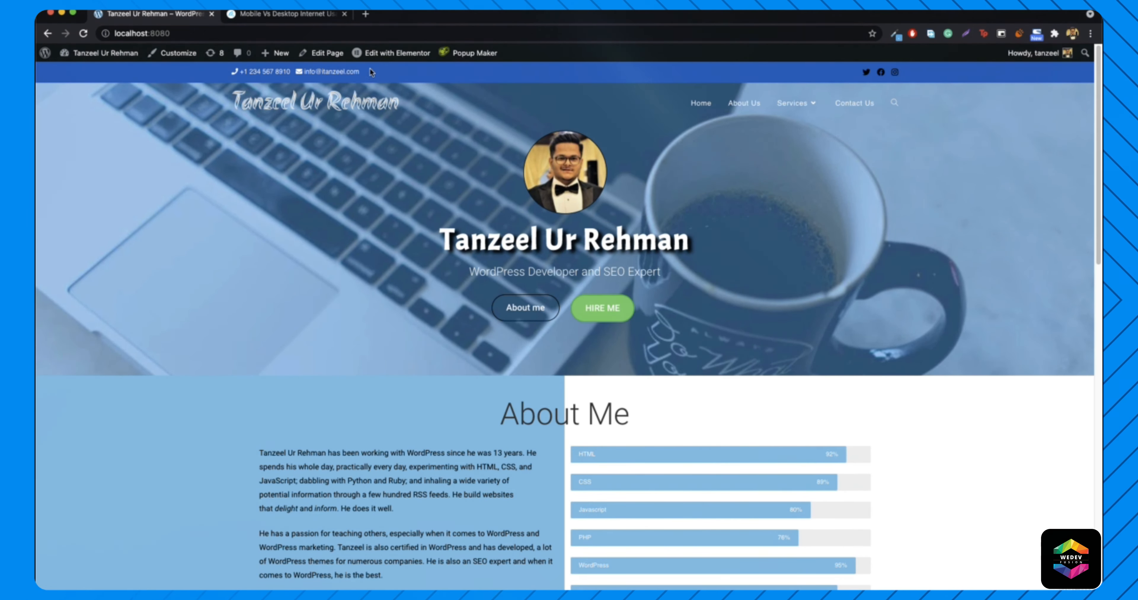
# - Launch Edit with Elementor on the home page and set Responsive Mode to mobile
pyautogui.click(401, 60)
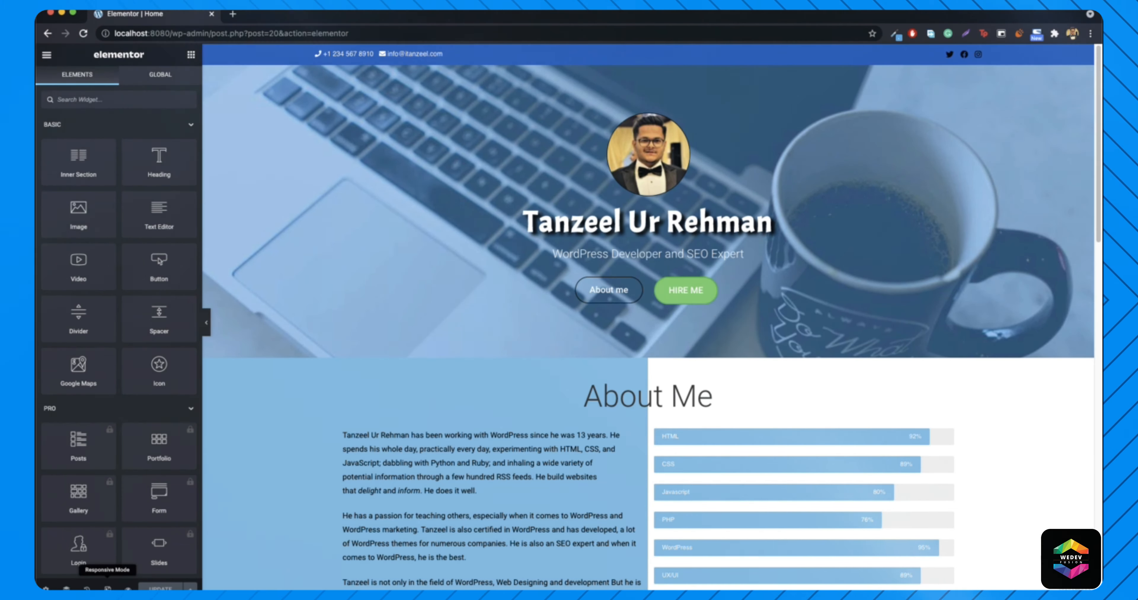
pyautogui.click(107, 589)
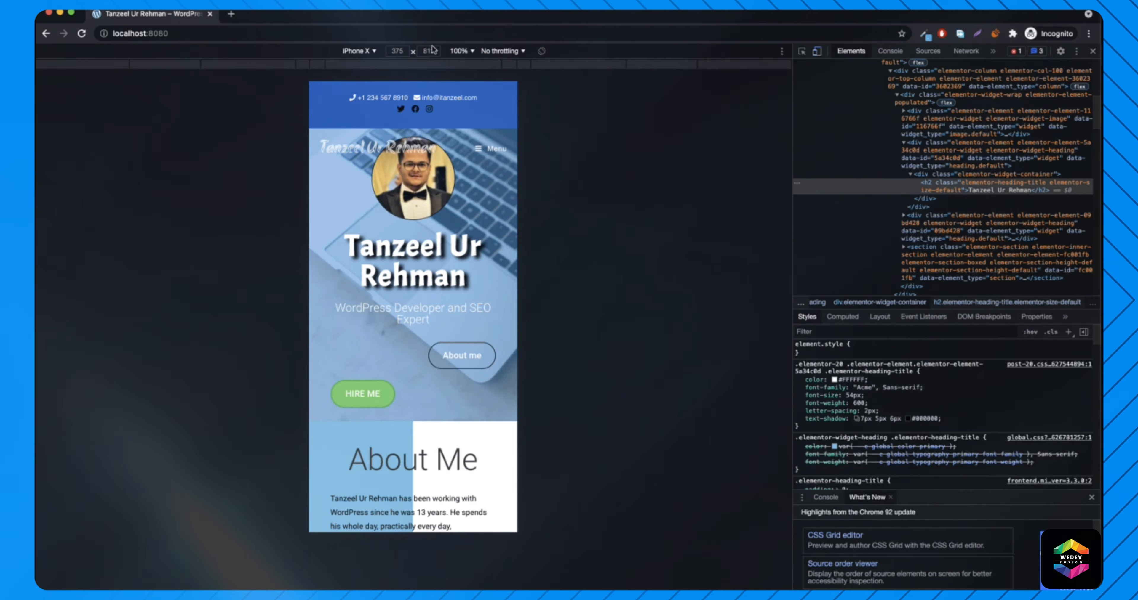
# - Set the Elementor mobile preview size to 375 × 812
pyautogui.click(60, 13)
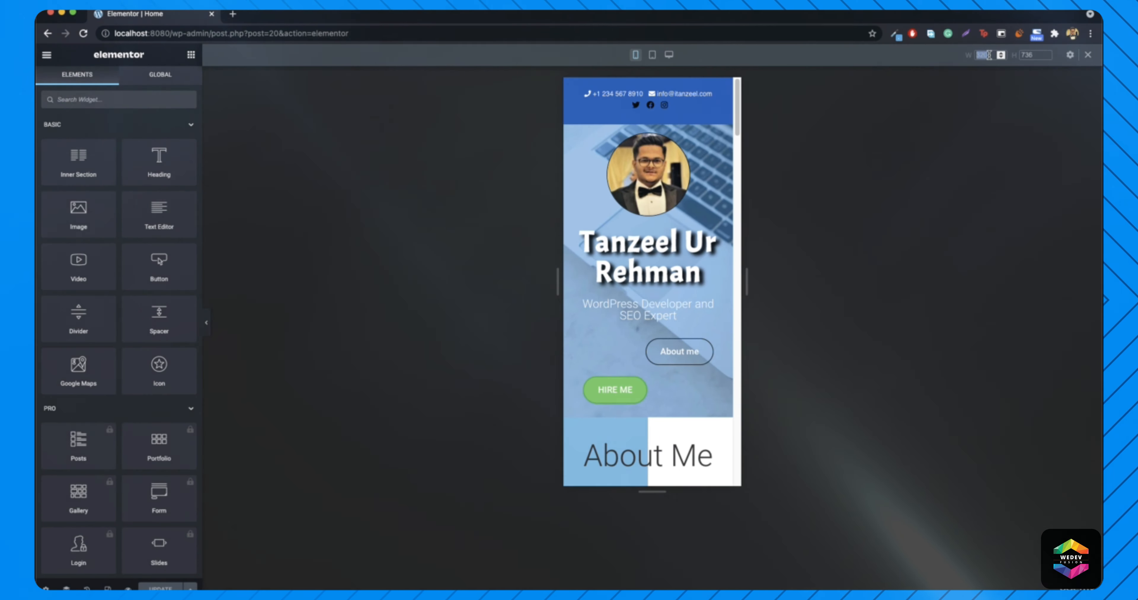
pyautogui.write('375')
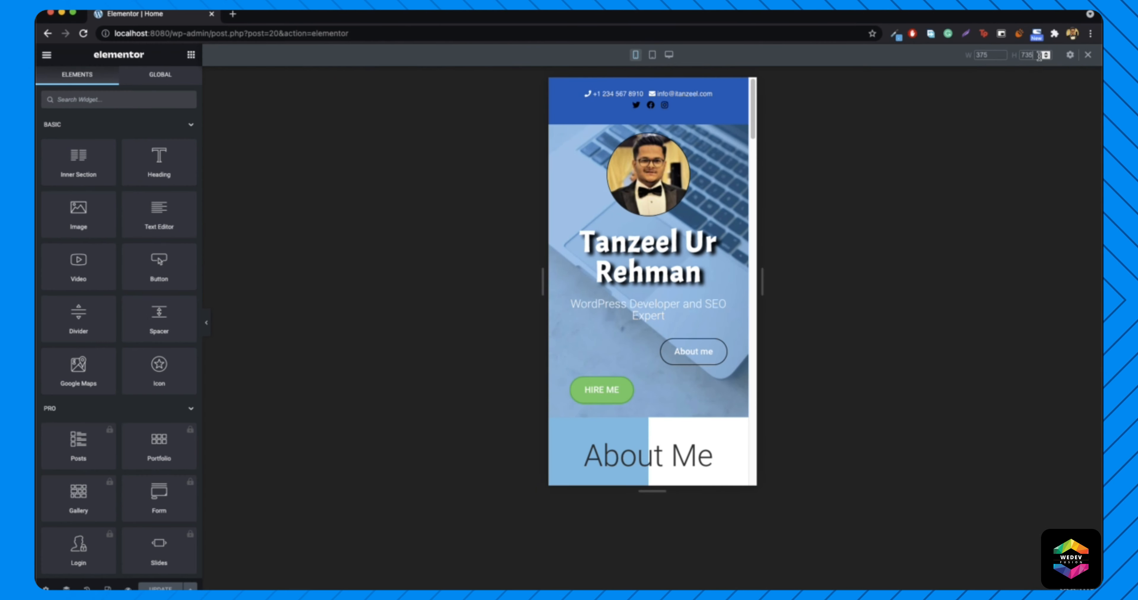
pyautogui.doubleClick(1031, 56)
pyautogui.write('812')
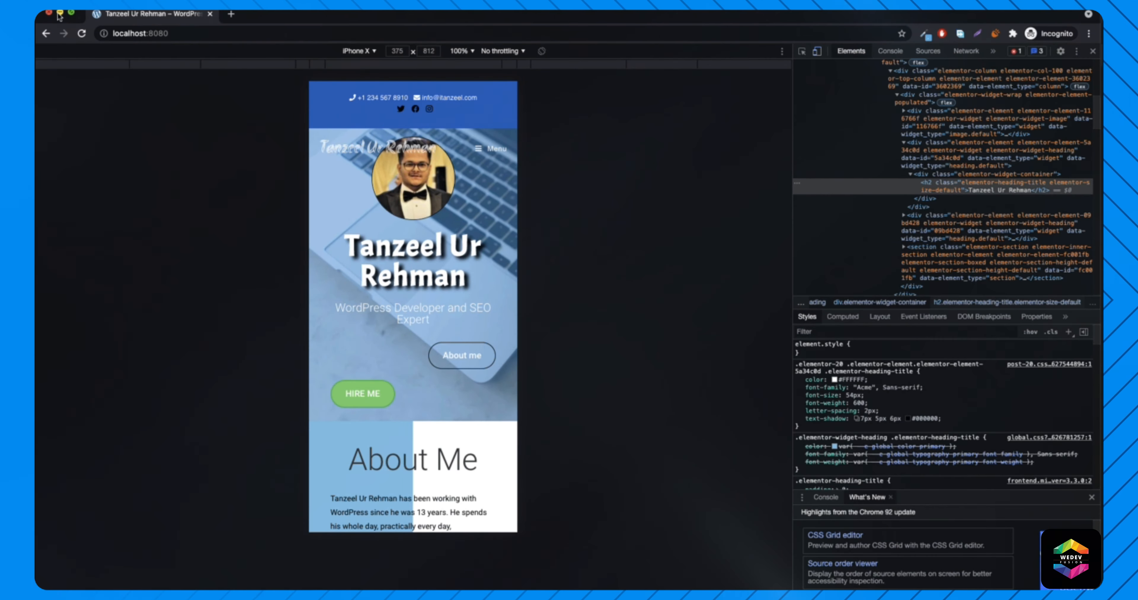
pyautogui.click(59, 17)
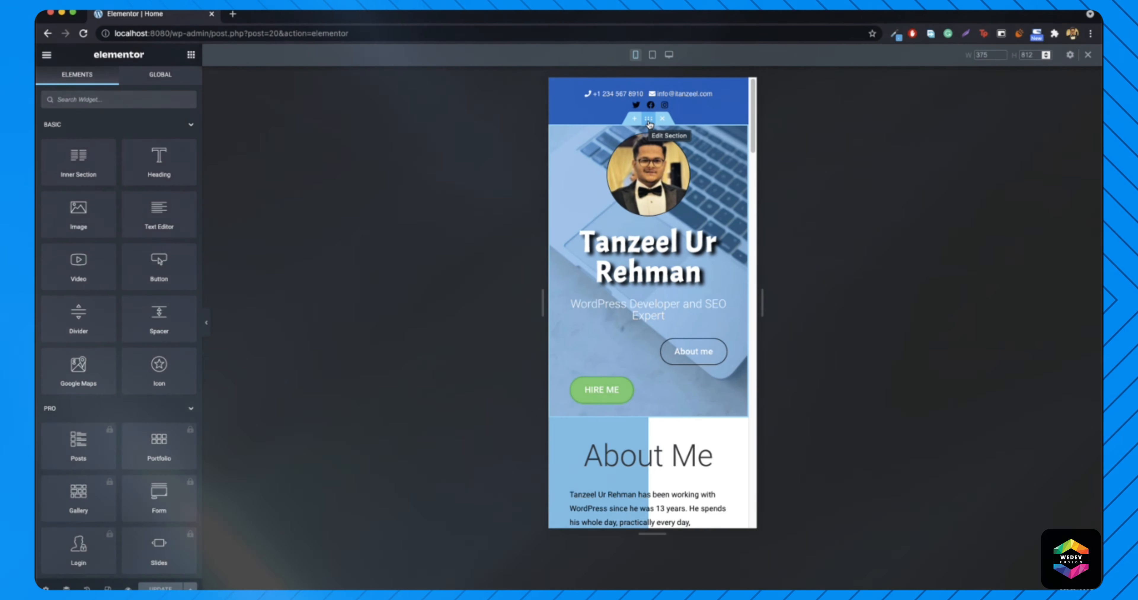
# - Open the hero section's Advanced padding settings and unlink the sides
pyautogui.rightClick(649, 123)
pyautogui.click(681, 131)
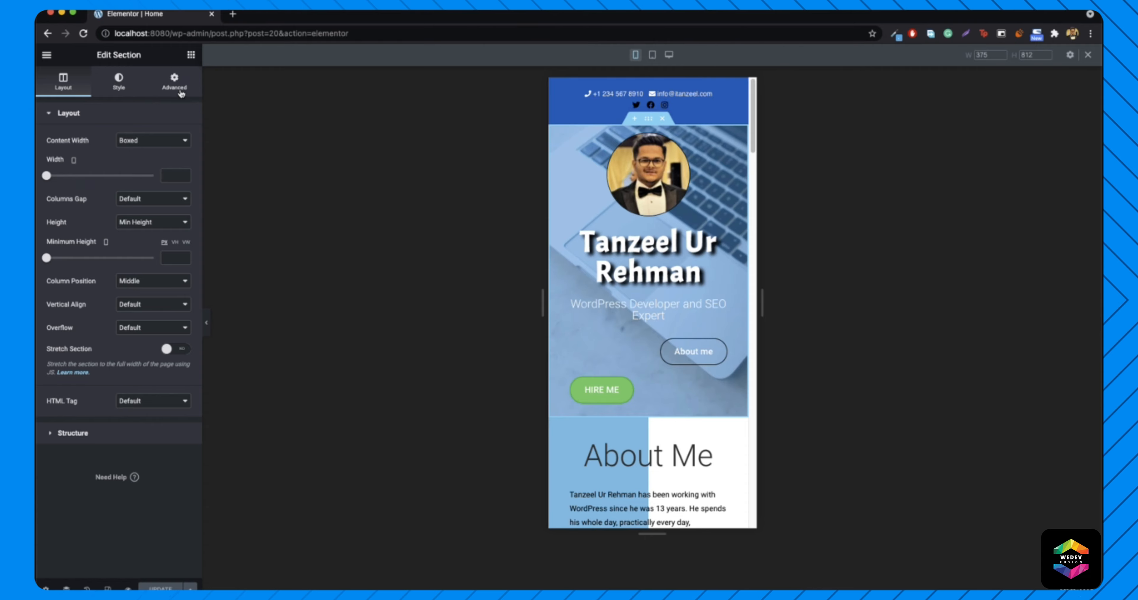
pyautogui.click(179, 90)
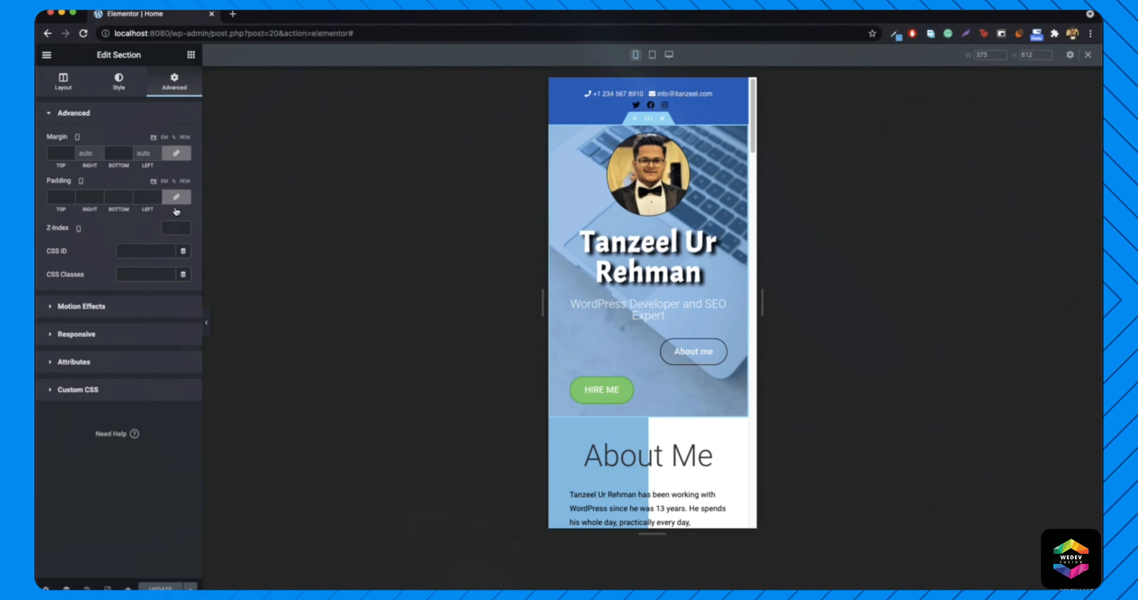
pyautogui.click(177, 199)
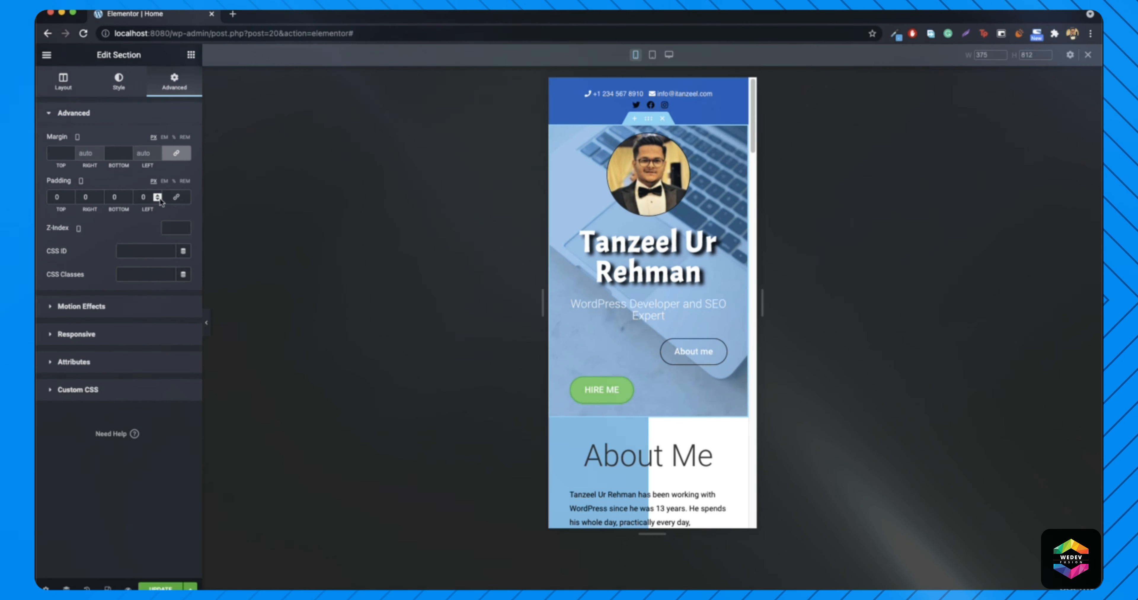
# - Set mobile padding to 55 top and 5 bottom, update the page, and reload the live site
pyautogui.click(56, 200)
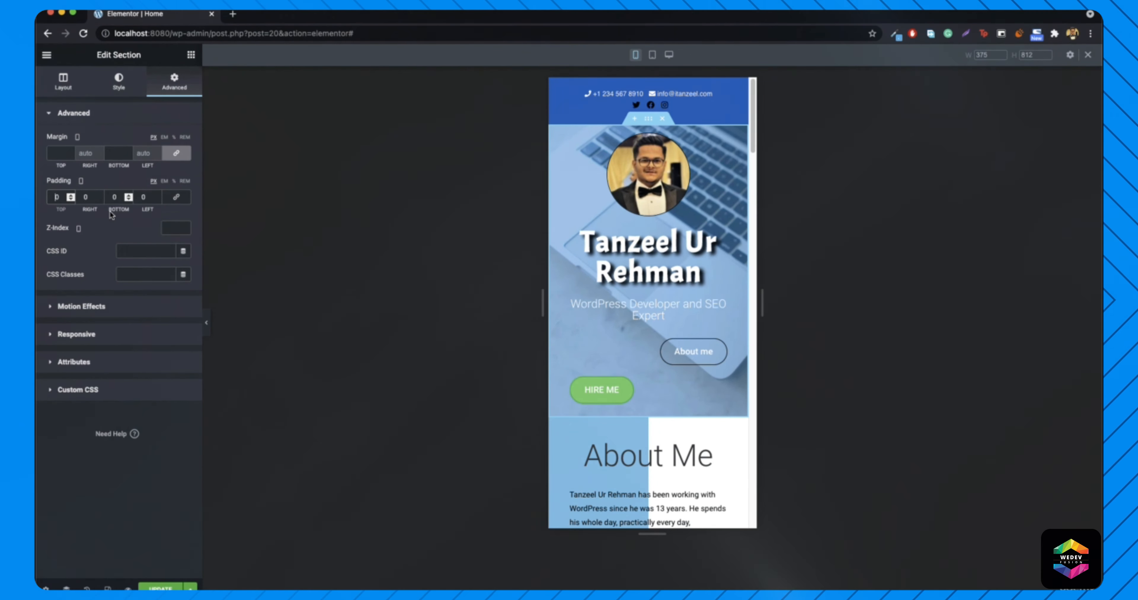
pyautogui.write('5')
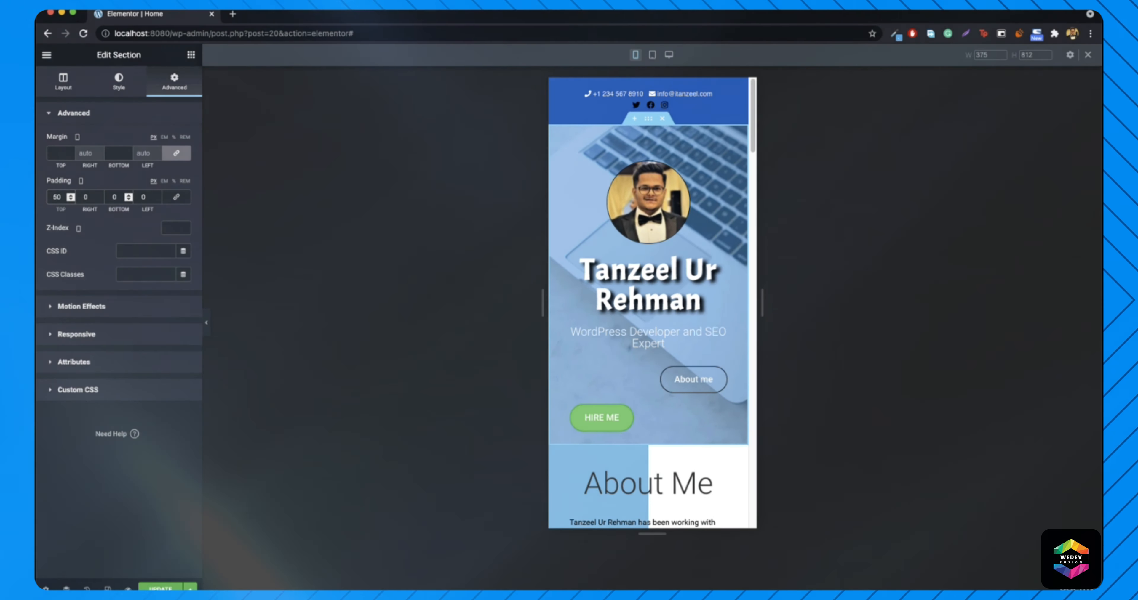
pyautogui.press('Up')
pyautogui.press('Up')
pyautogui.press('Up')
pyautogui.press('Up')
pyautogui.press('Up')
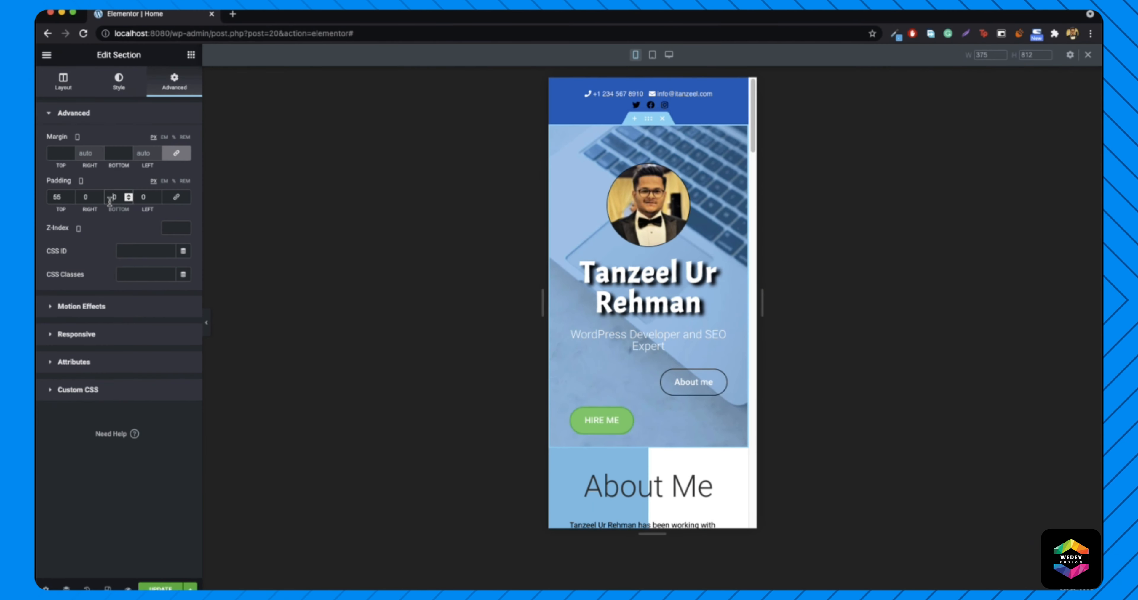
pyautogui.press('Up')
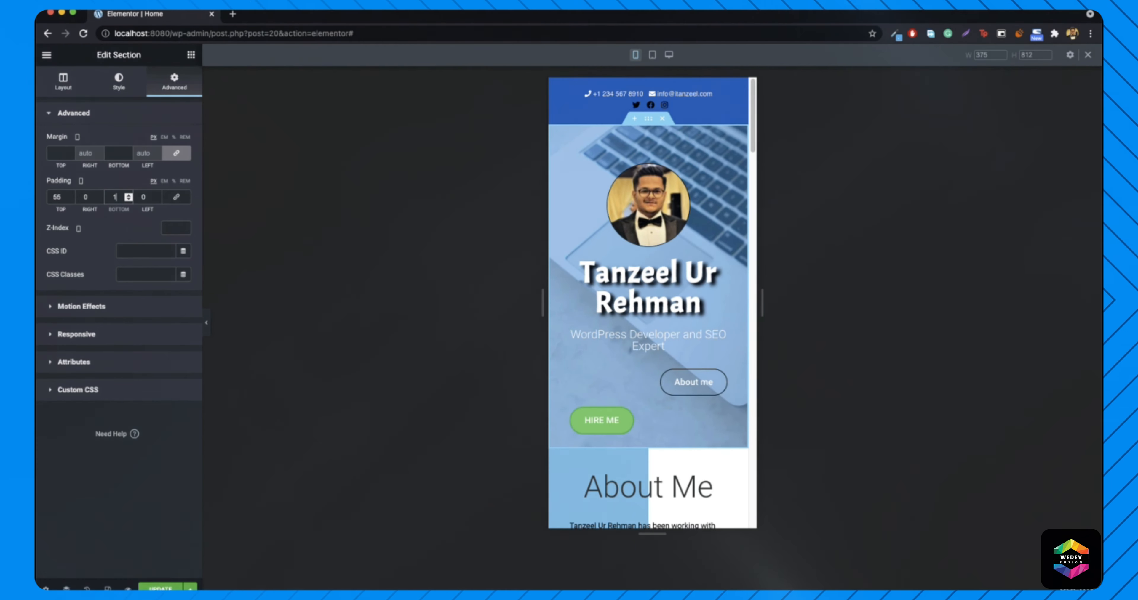
pyautogui.press('Up')
pyautogui.press('Up')
pyautogui.press('Up')
pyautogui.press('Up')
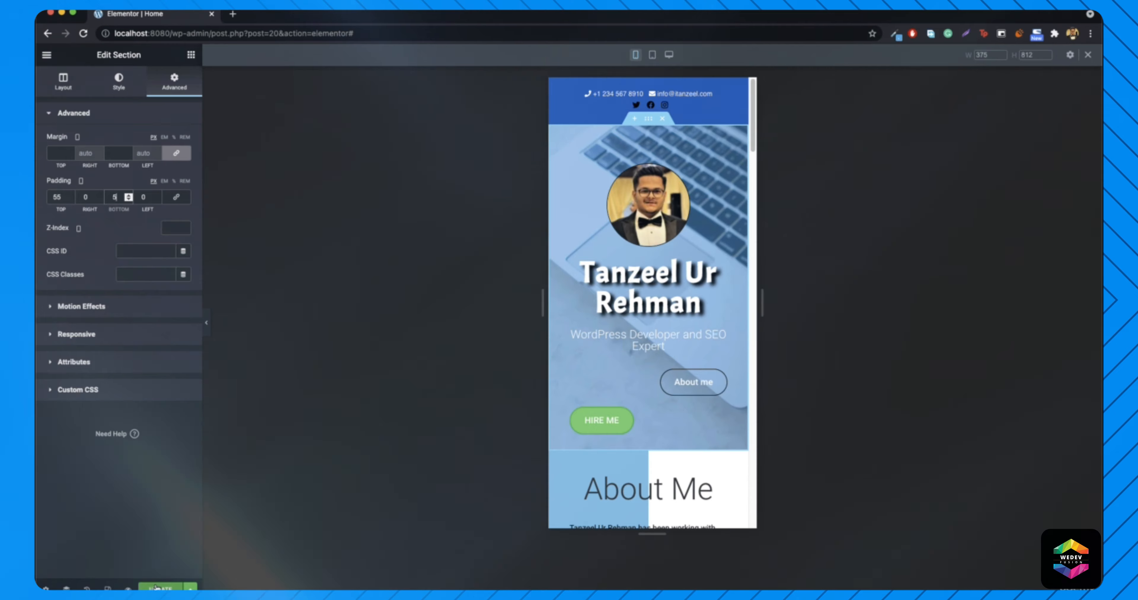
pyautogui.click(172, 585)
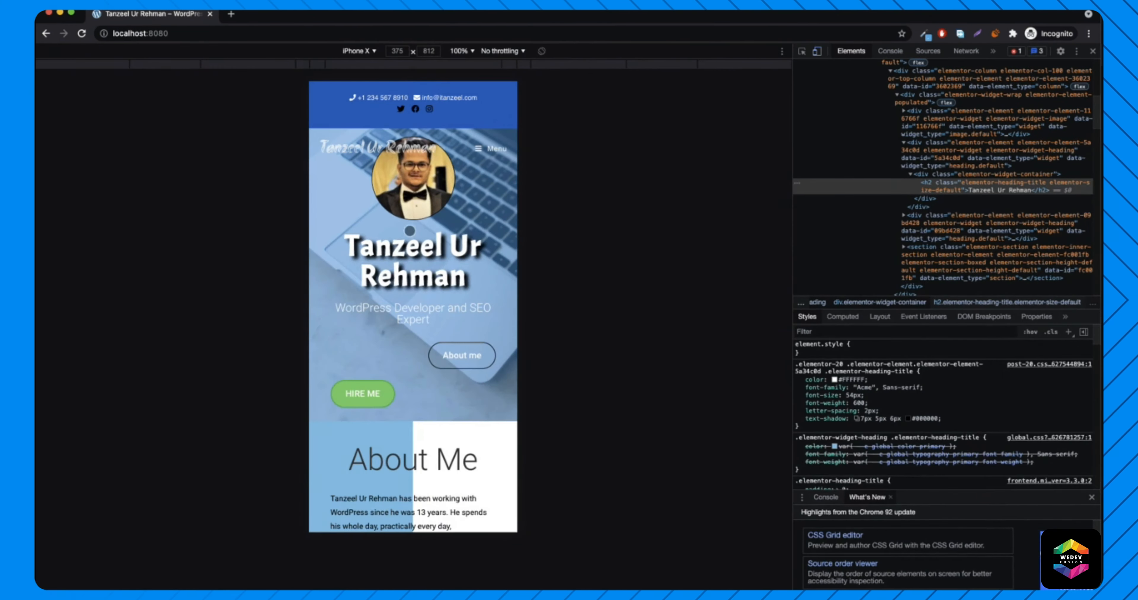
pyautogui.click(82, 33)
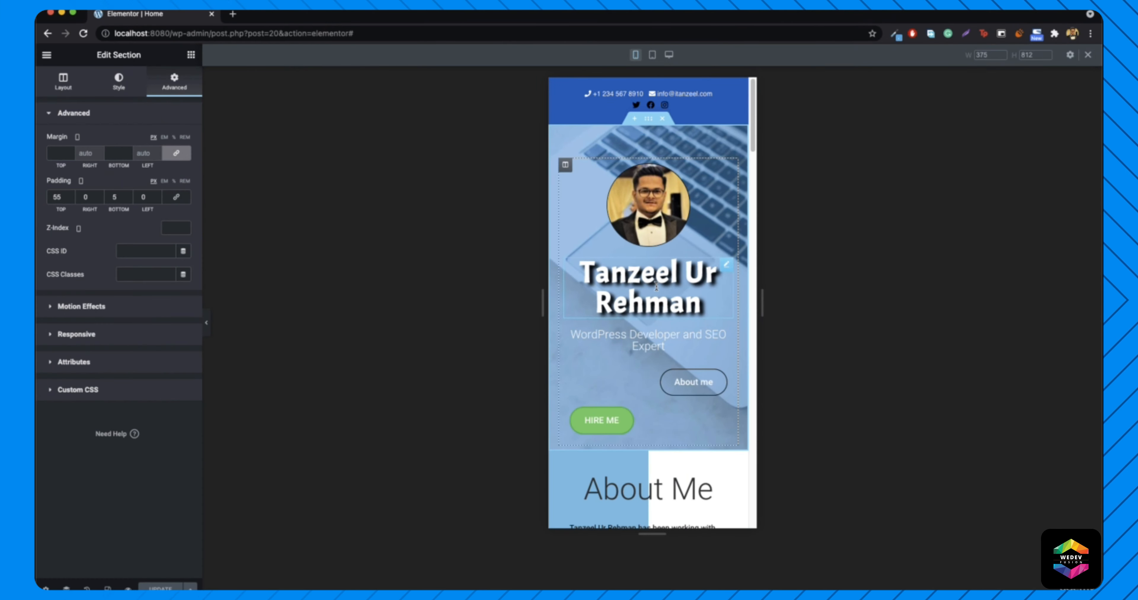
# - Open the name heading's Style > Typography font size for mobile
pyautogui.rightClick(656, 287)
pyautogui.click(682, 289)
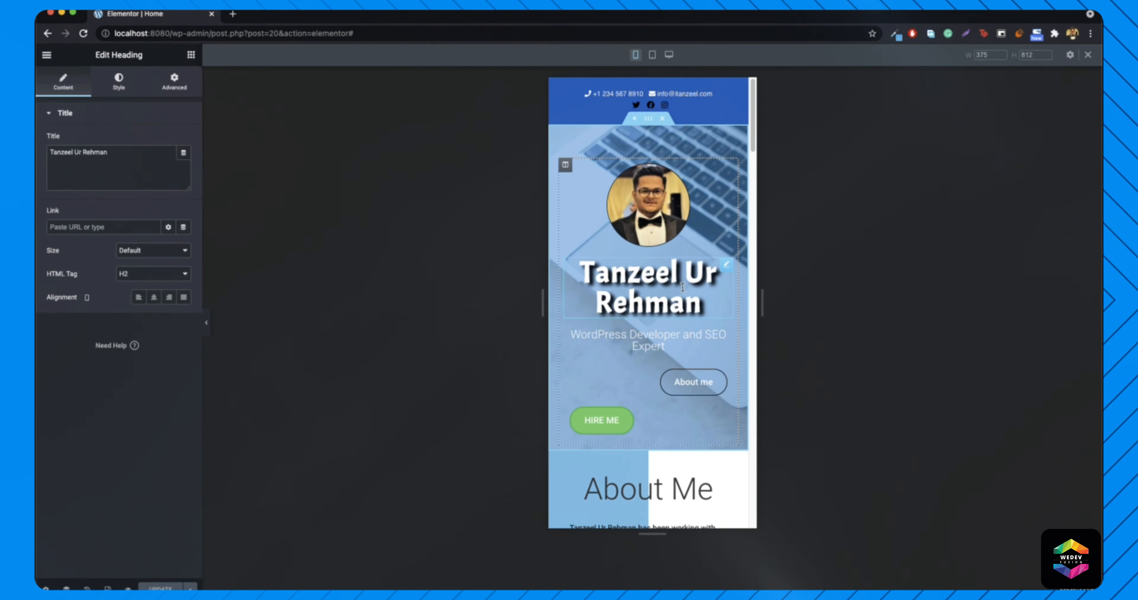
pyautogui.click(126, 96)
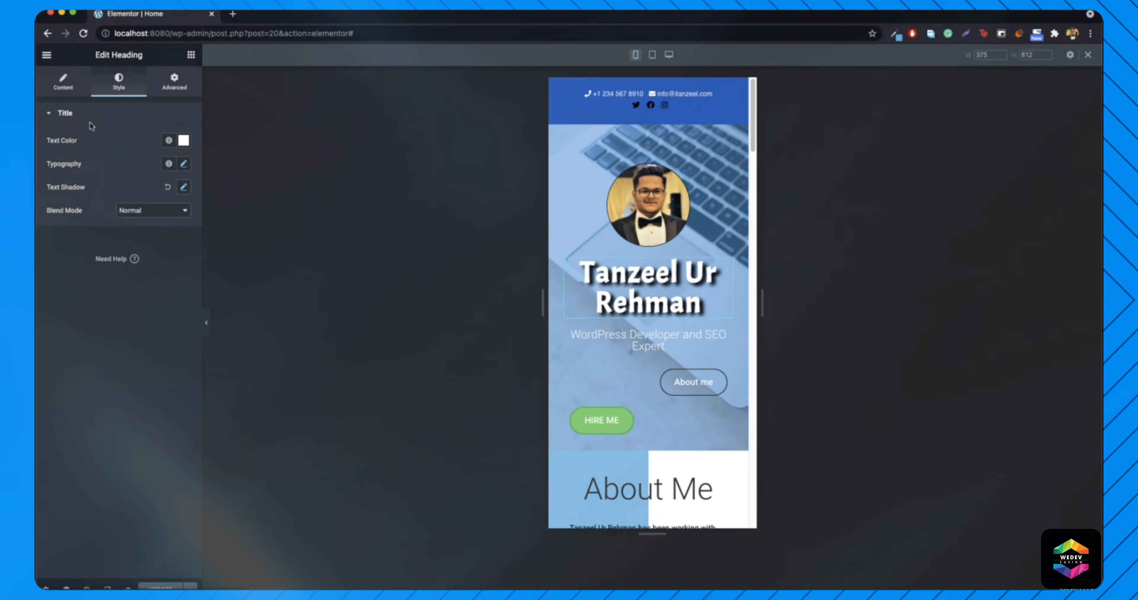
pyautogui.click(183, 166)
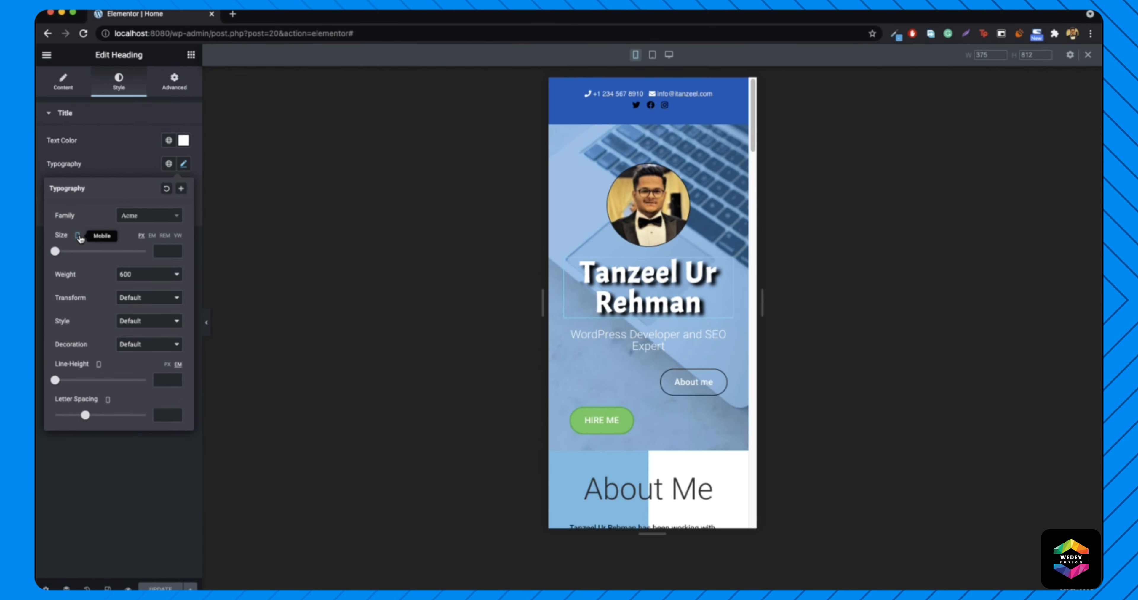
pyautogui.click(78, 236)
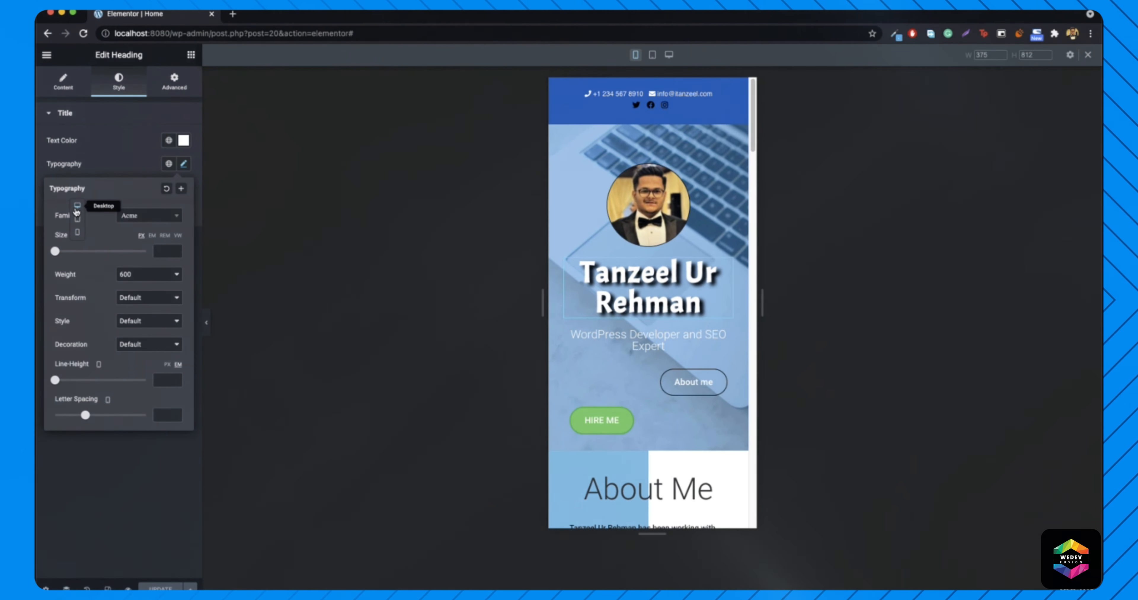
pyautogui.click(76, 212)
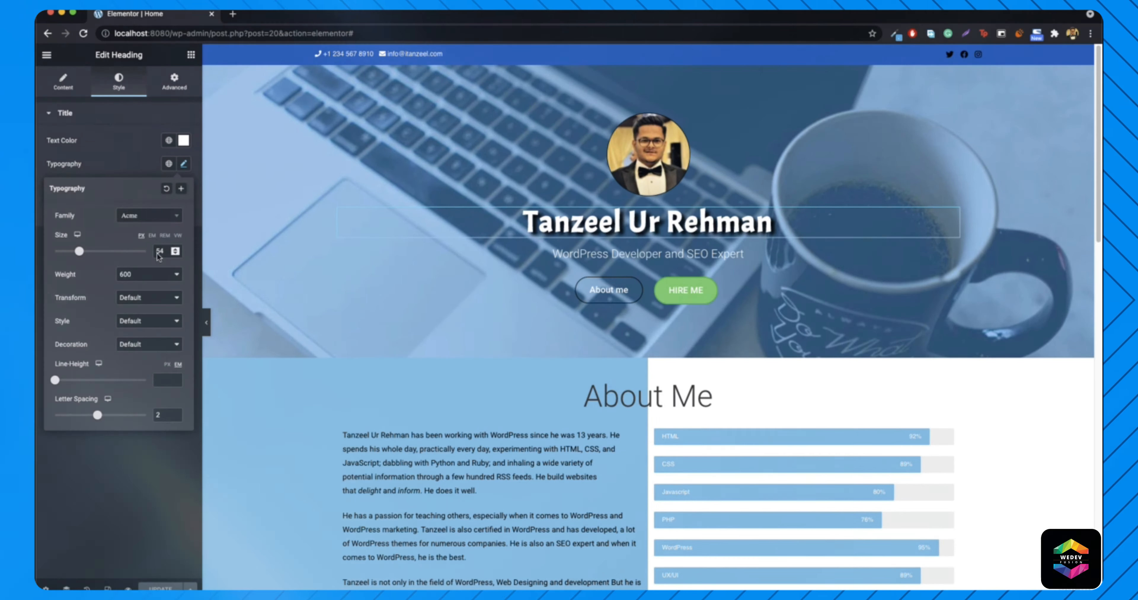
pyautogui.click(83, 237)
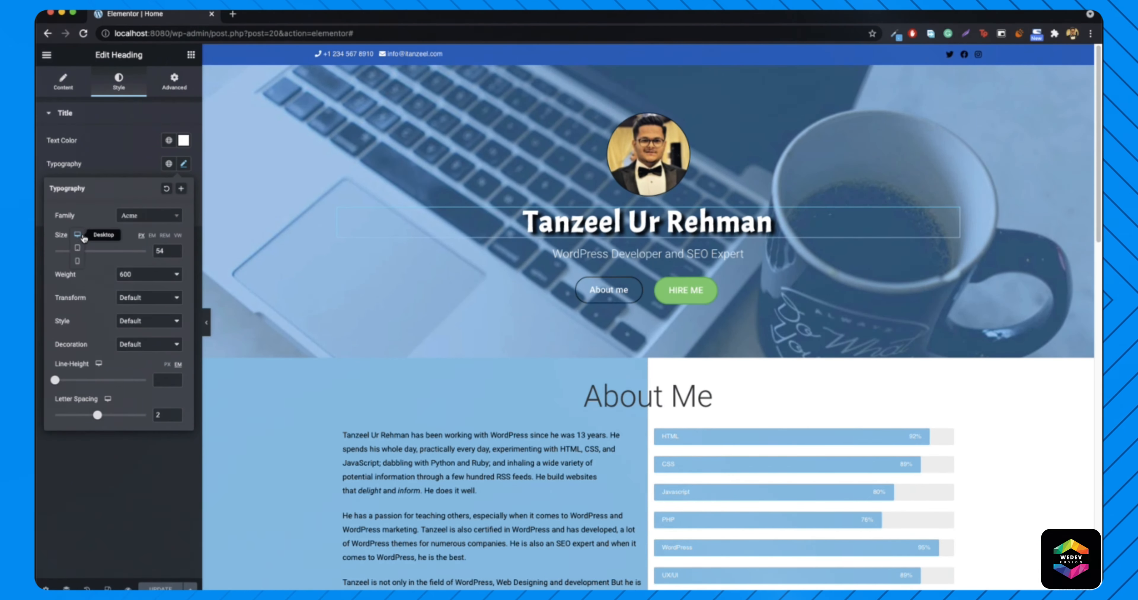
pyautogui.click(78, 263)
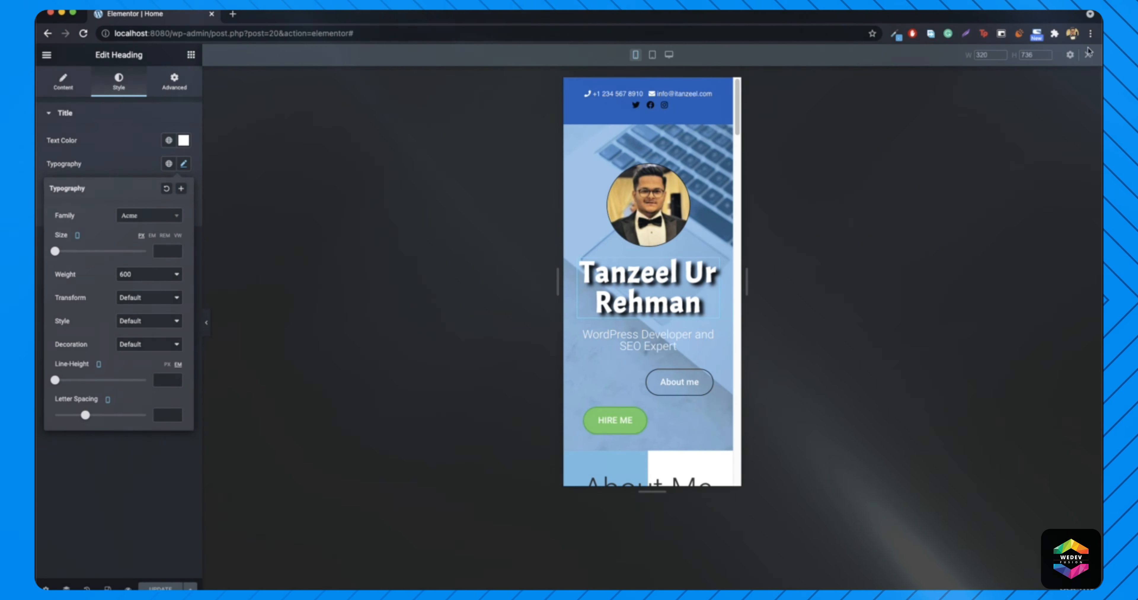
# - Set the preview width to 375 and drag the heading's mobile font size down to 33 px
pyautogui.doubleClick(982, 55)
pyautogui.write('375')
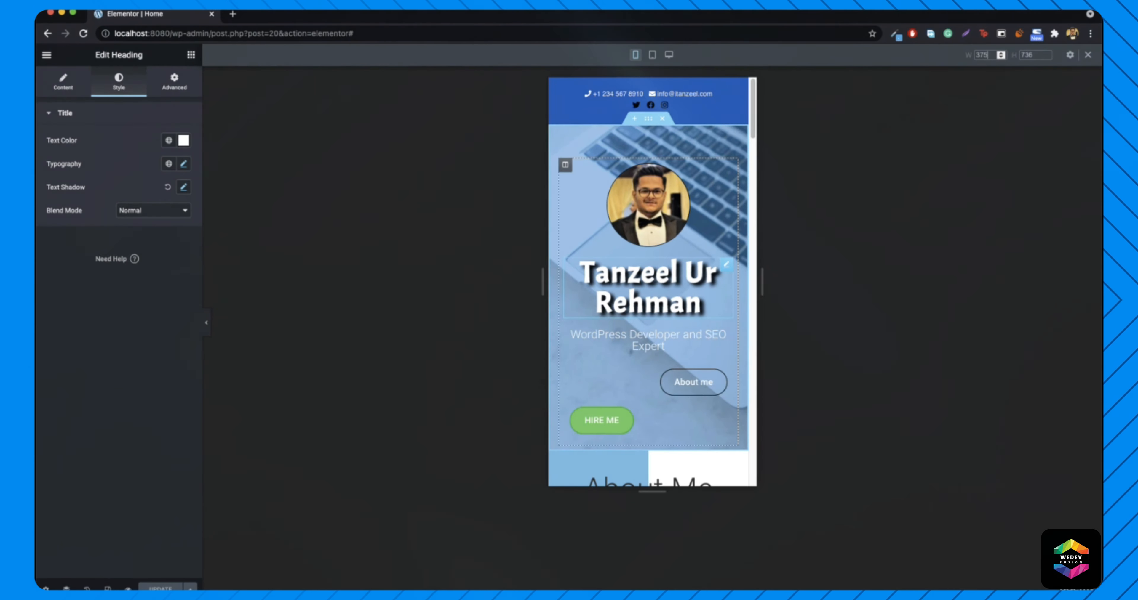
pyautogui.click(182, 165)
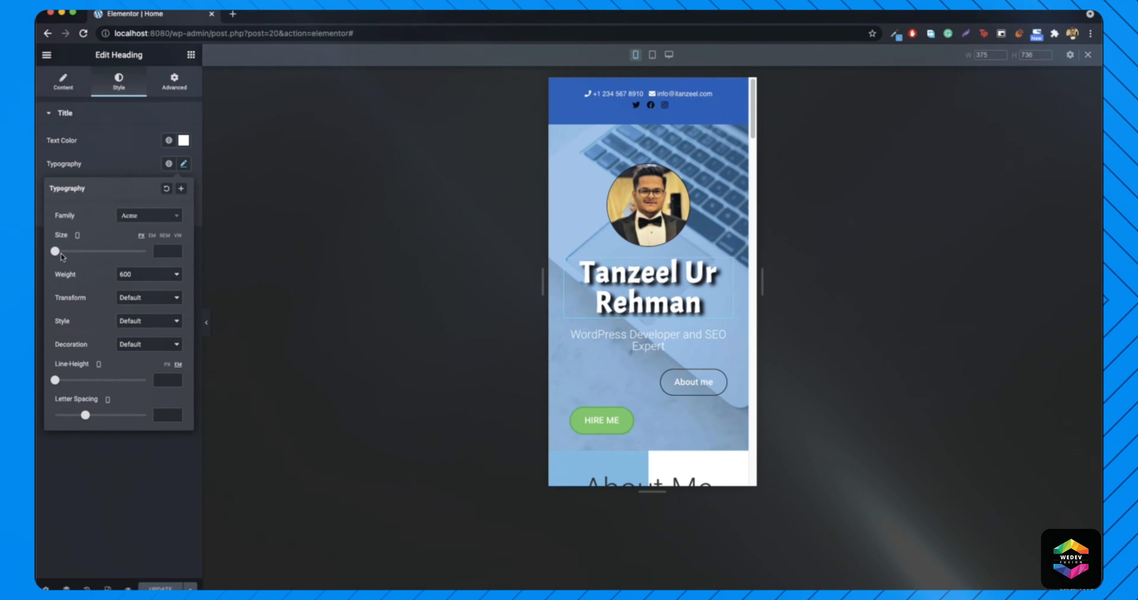
pyautogui.moveTo(55, 251); pyautogui.dragTo(71, 258)
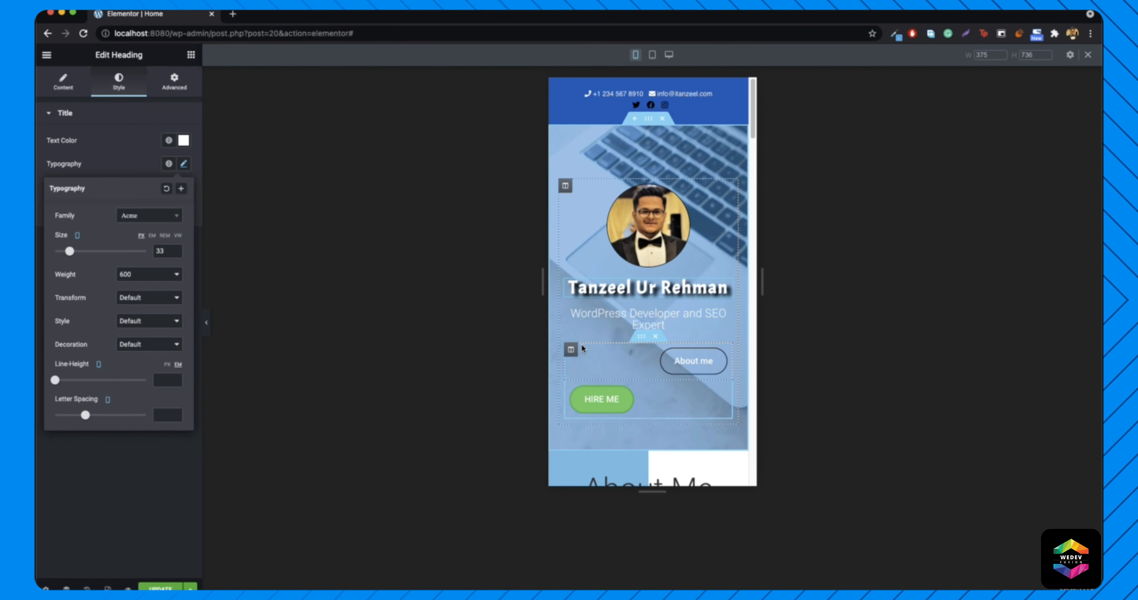
# - Adjust the About me button column's width, making it 50% on mobile
pyautogui.click(570, 351)
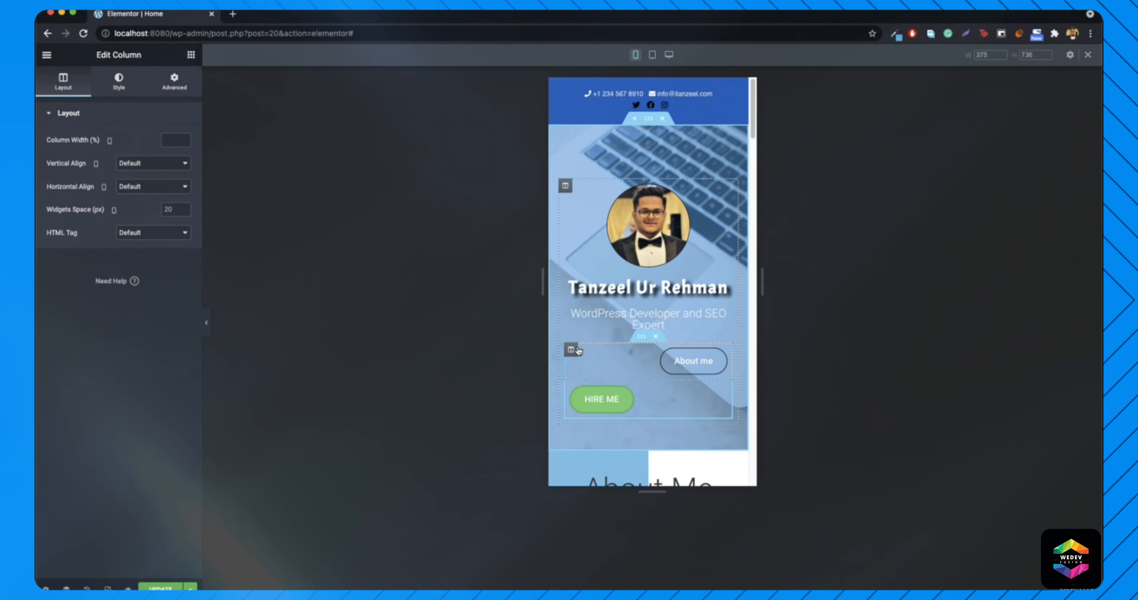
pyautogui.click(109, 140)
pyautogui.click(109, 115)
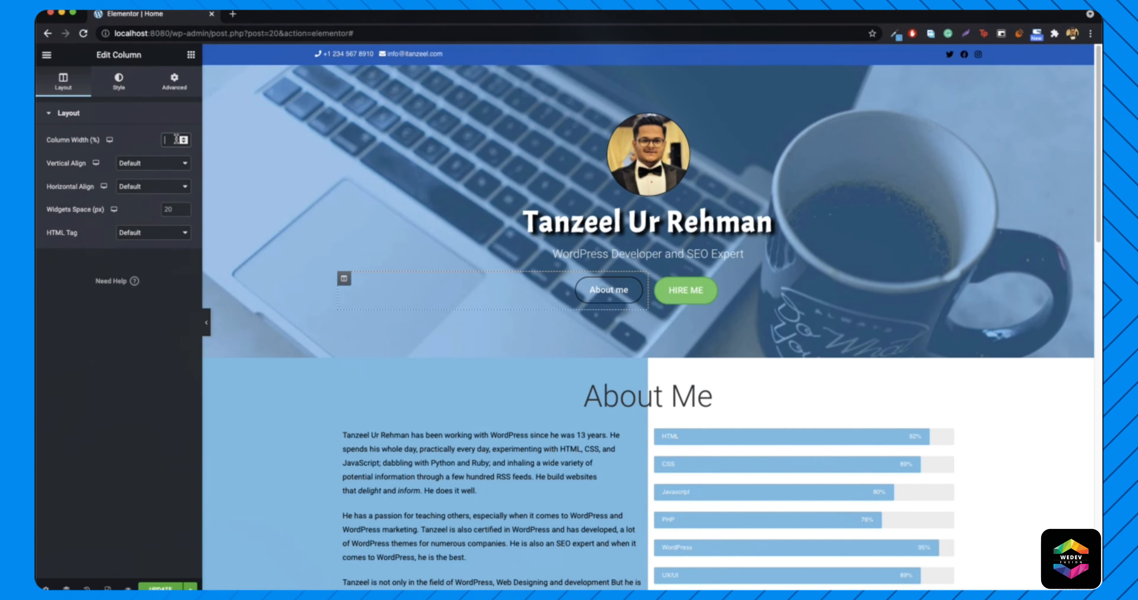
pyautogui.write('30')
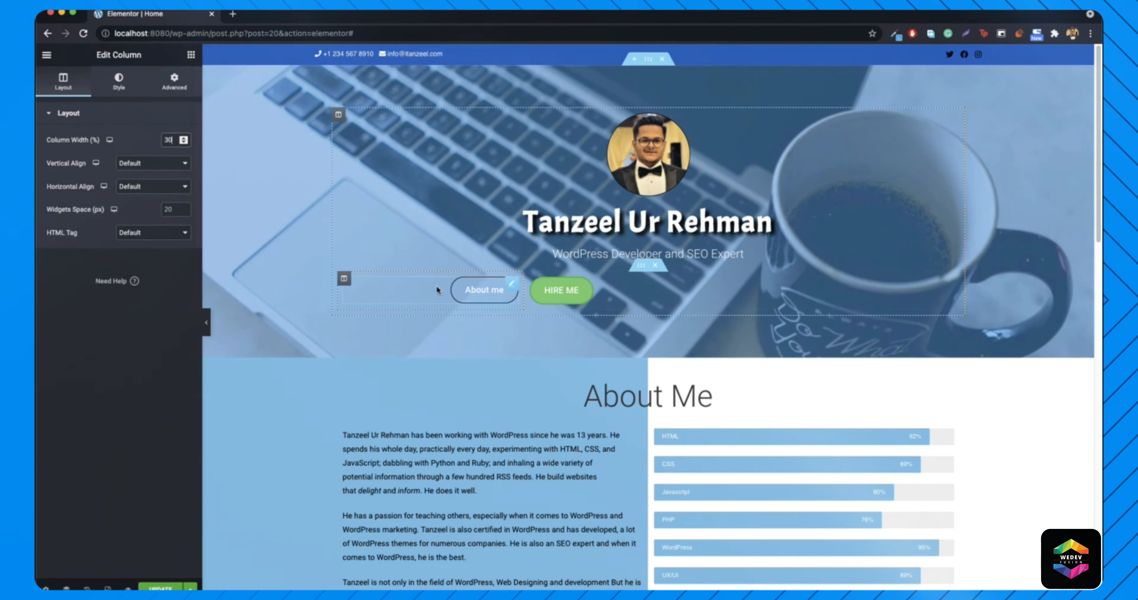
pyautogui.press('BackSpace')
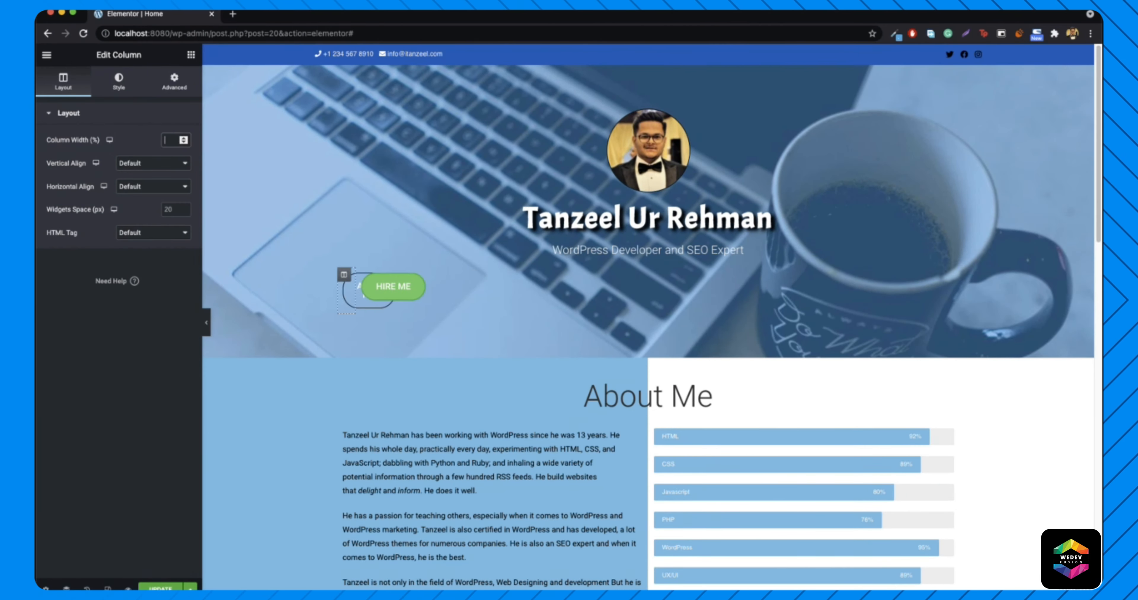
pyautogui.write('0')
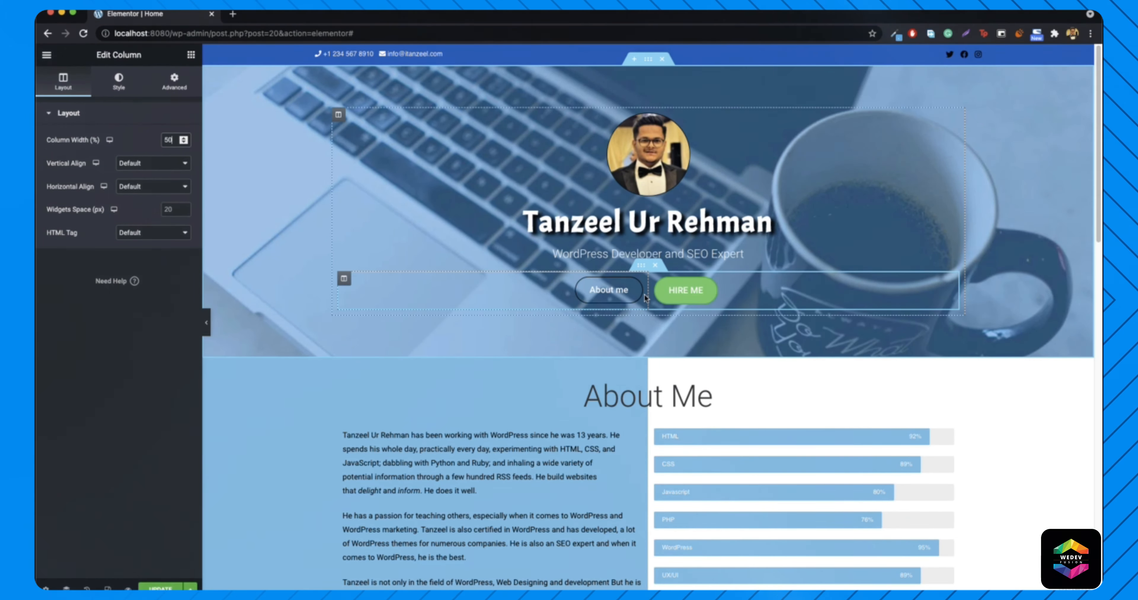
pyautogui.click(105, 142)
pyautogui.click(110, 168)
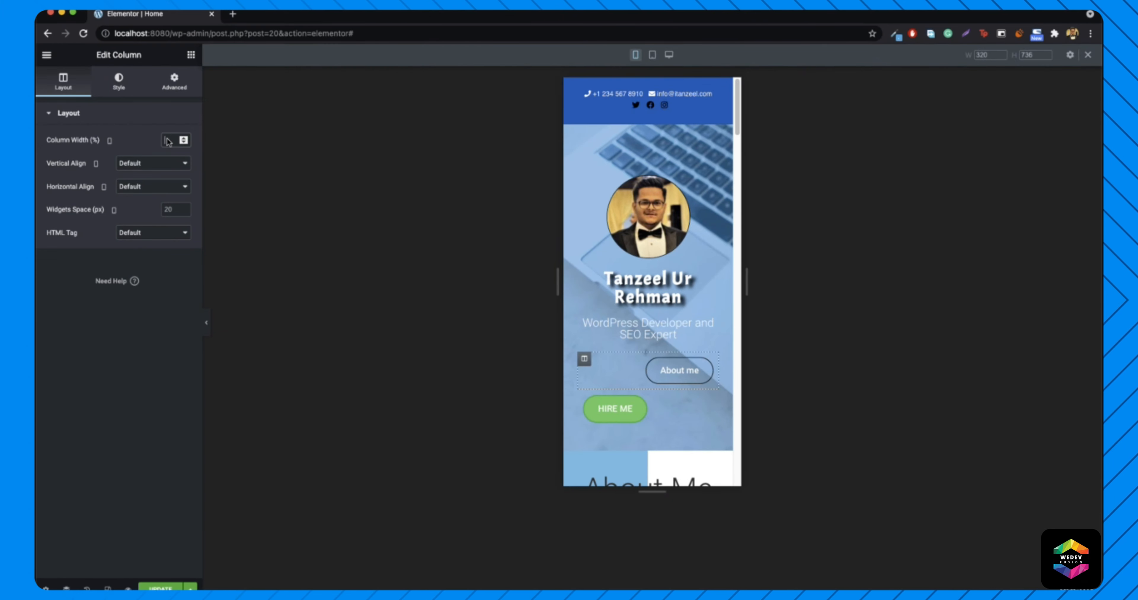
pyautogui.write('100')
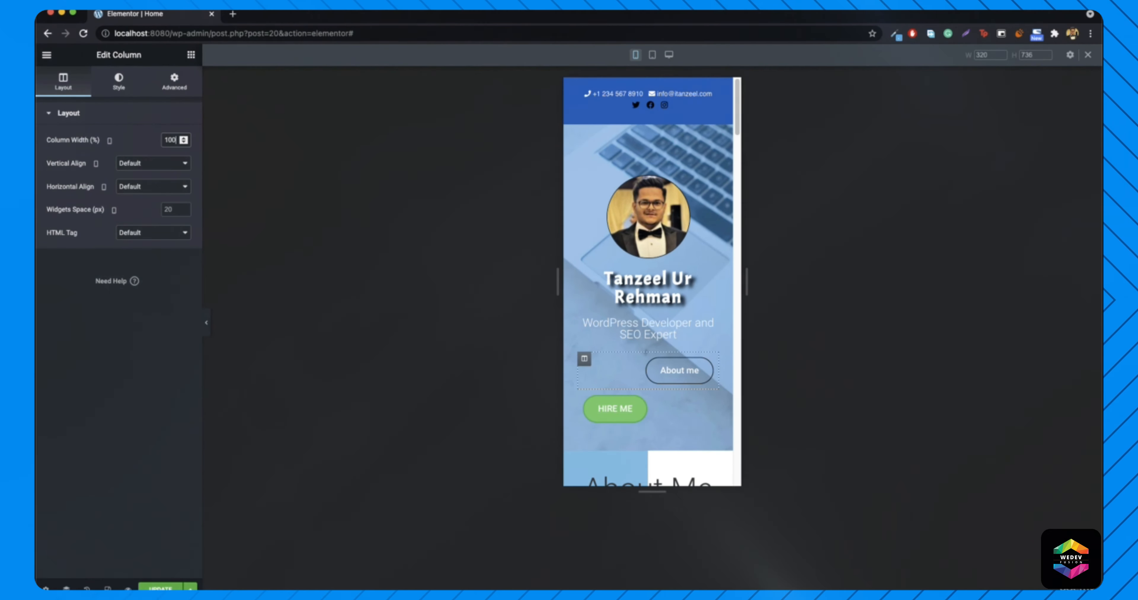
pyautogui.press('BackSpace')
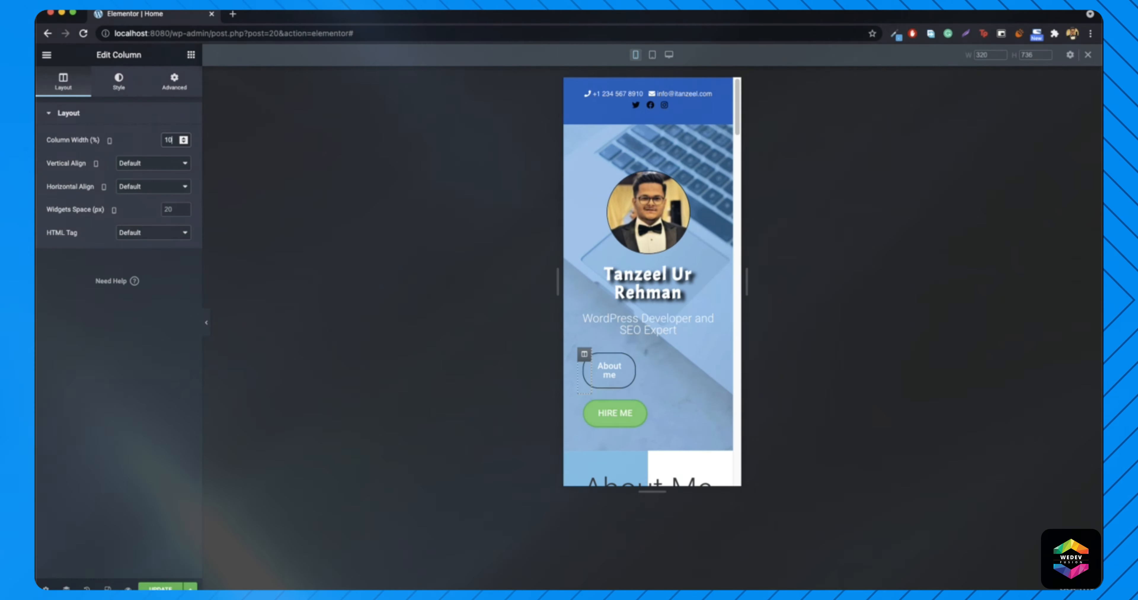
pyautogui.press('BackSpace')
pyautogui.press('BackSpace')
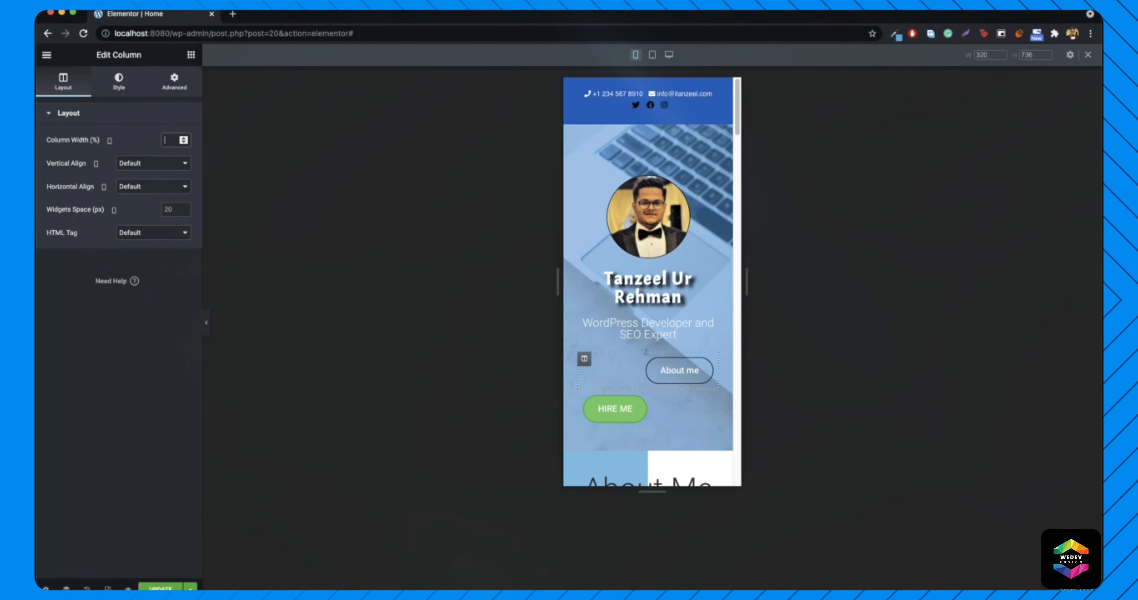
pyautogui.write('50')
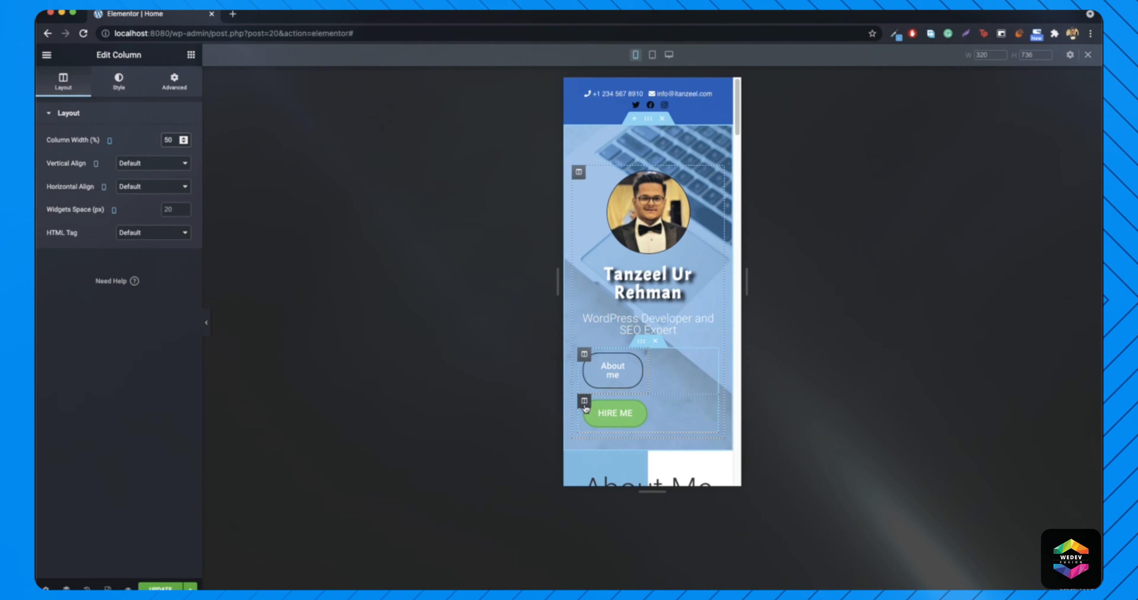
# - Set the HIRE ME column to 50% width, then view the preview at 375 px without the panel
pyautogui.click(584, 401)
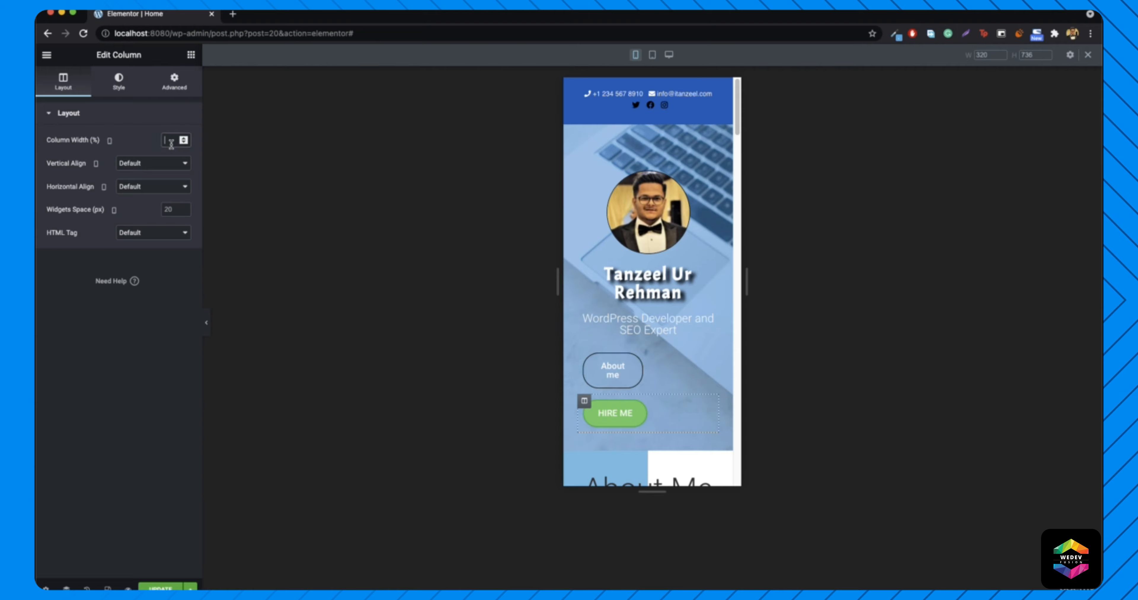
pyautogui.click(170, 141)
pyautogui.write('50')
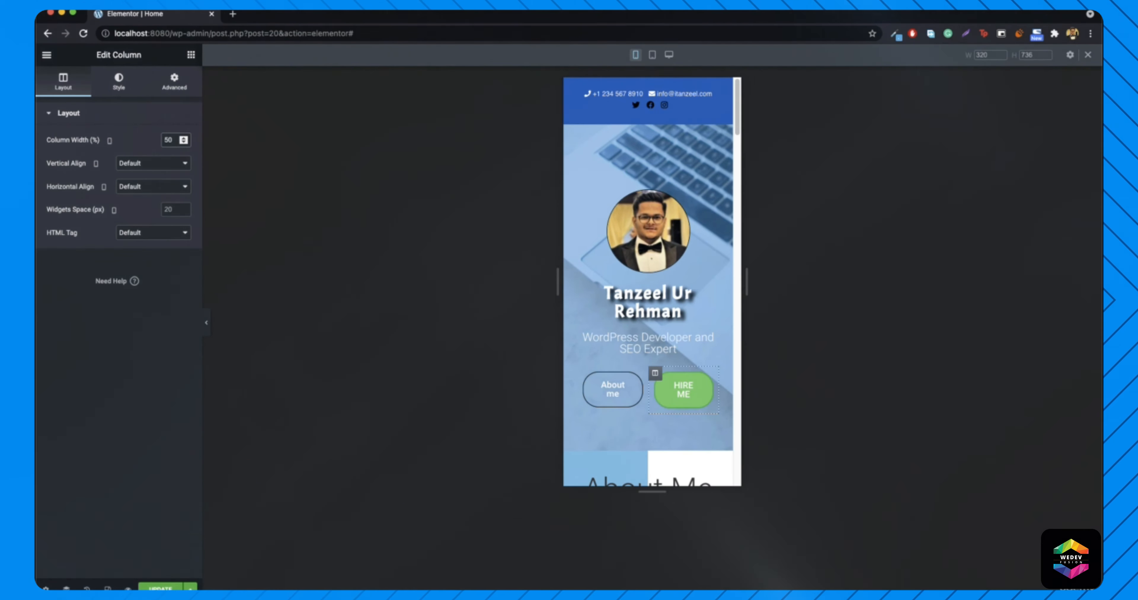
pyautogui.doubleClick(986, 54)
pyautogui.write('375')
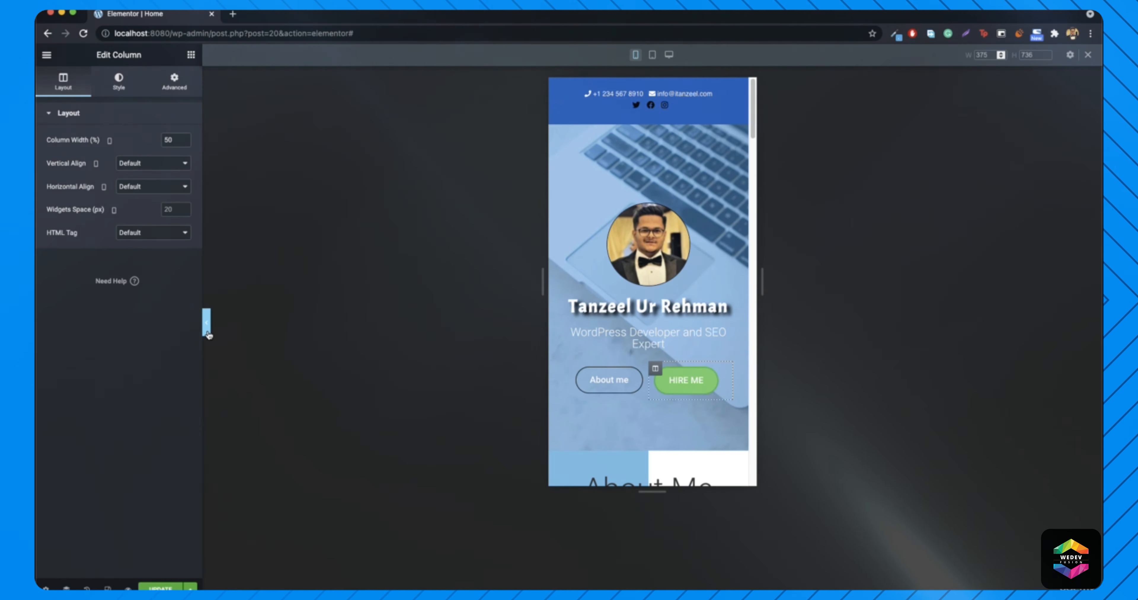
pyautogui.click(207, 323)
# - Restore the settings panel and scroll the mobile layout down toward About Me and back
pyautogui.click(38, 323)
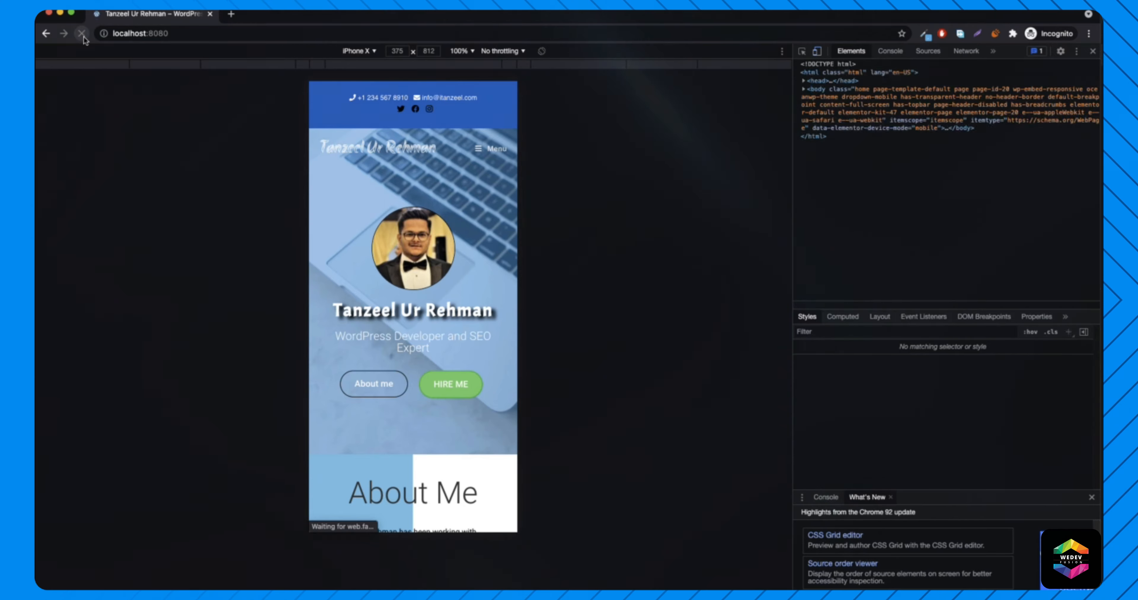
pyautogui.scroll(-3, 430, 302)
pyautogui.scroll(3, 431, 302)
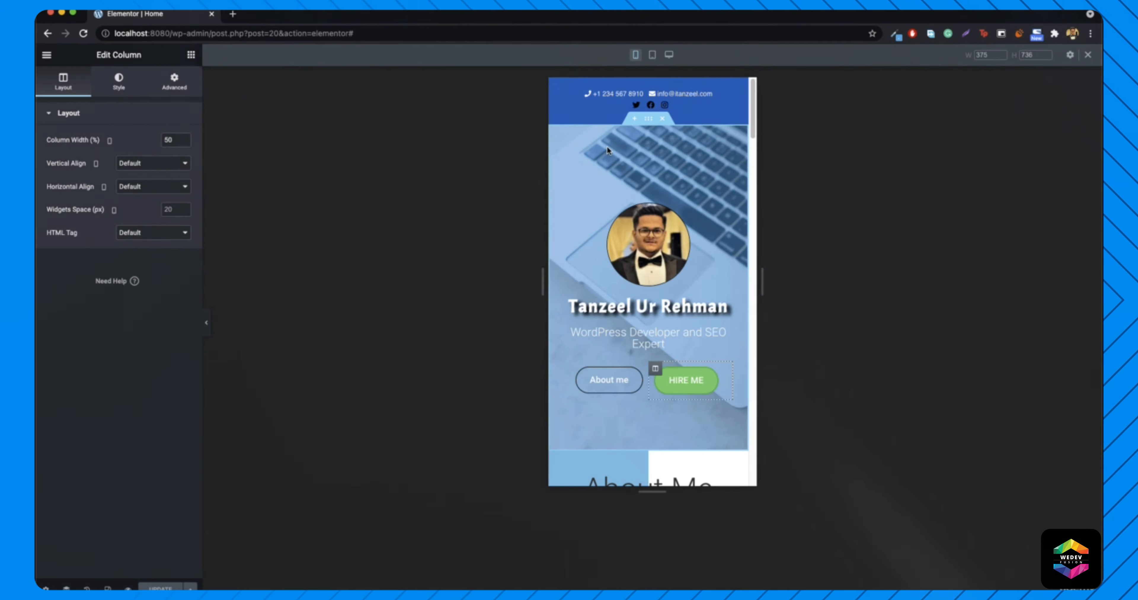
# - Change the hero section's mobile top padding from 55 to 0, update the page, and restore the live site window
pyautogui.rightClick(606, 146)
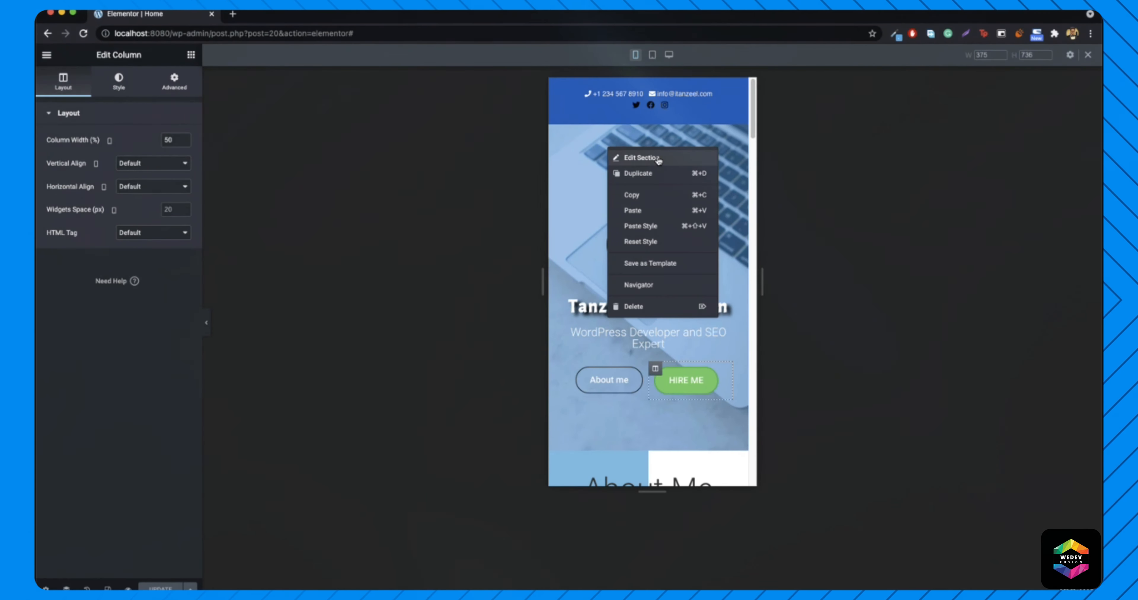
pyautogui.click(627, 153)
pyautogui.moveTo(63, 199); pyautogui.dragTo(51, 200)
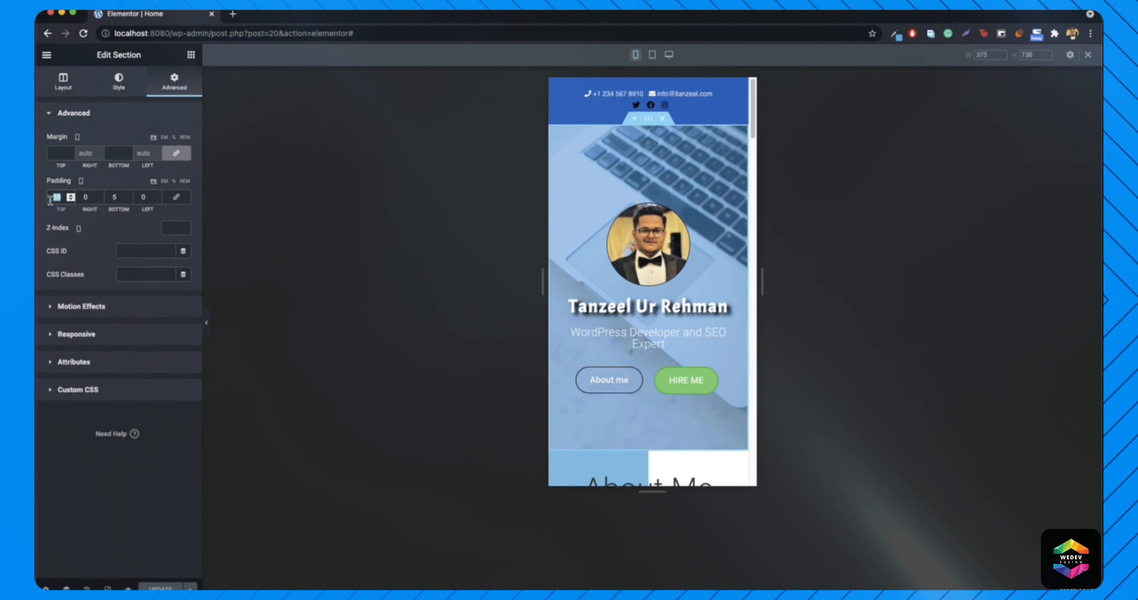
pyautogui.write('0')
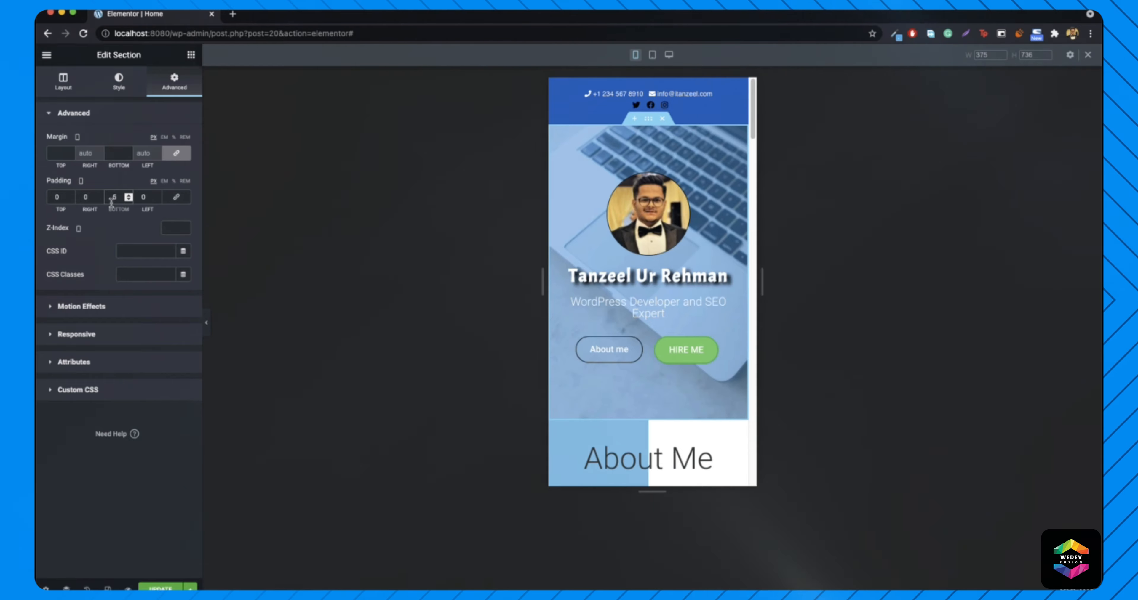
pyautogui.click(160, 589)
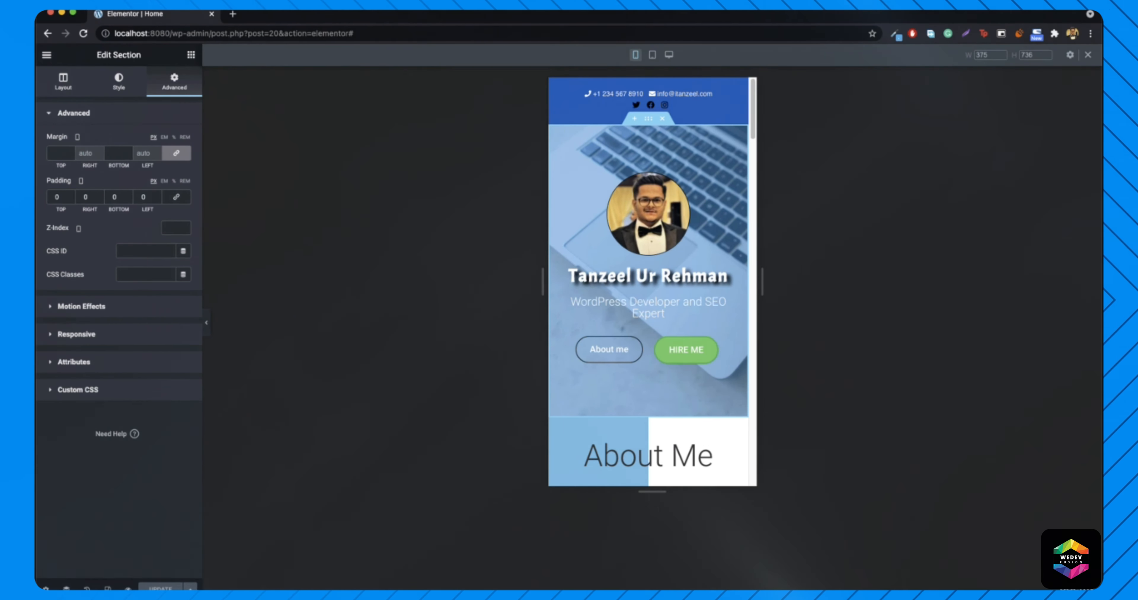
pyautogui.click(1060, 587)
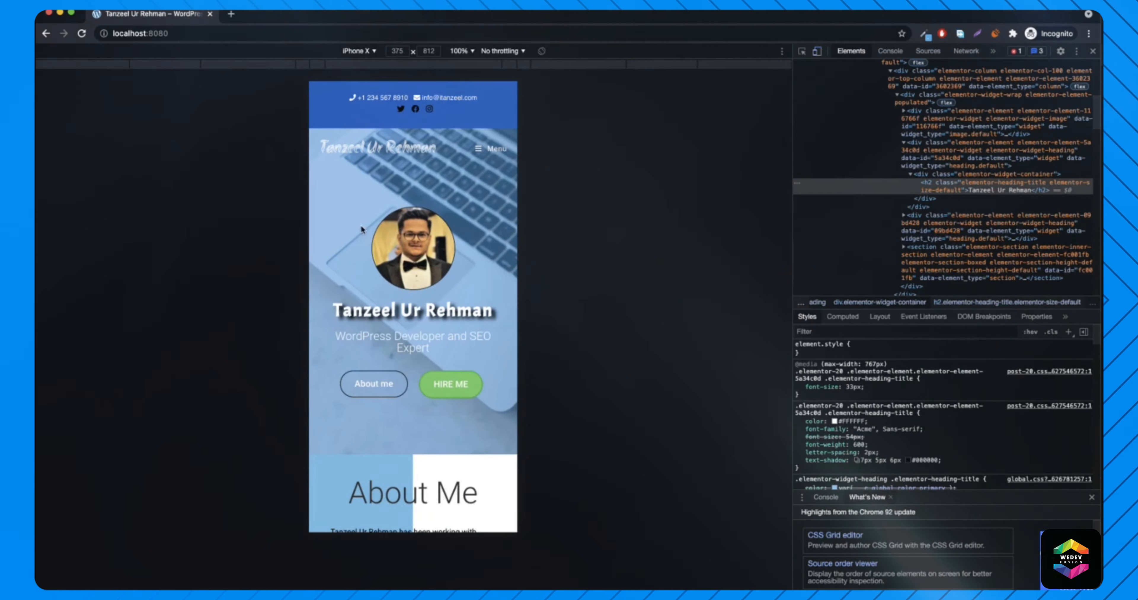
# - Reload the live page and scroll the iPhone X preview through the About Me section
pyautogui.click(83, 34)
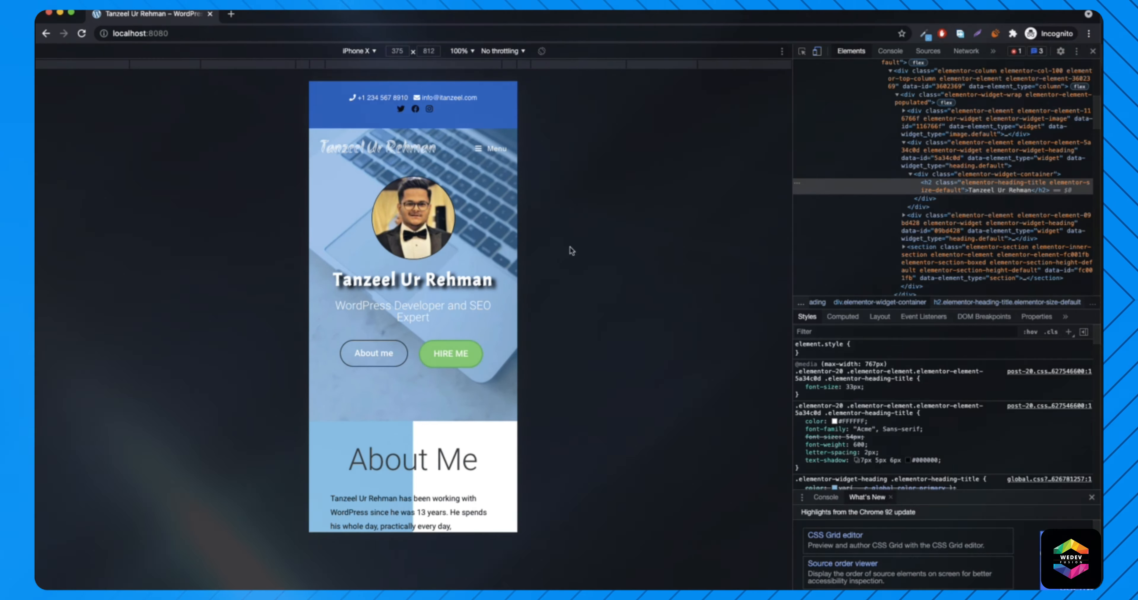
pyautogui.scroll(-1, 494, 235)
pyautogui.scroll(-5, 494, 235)
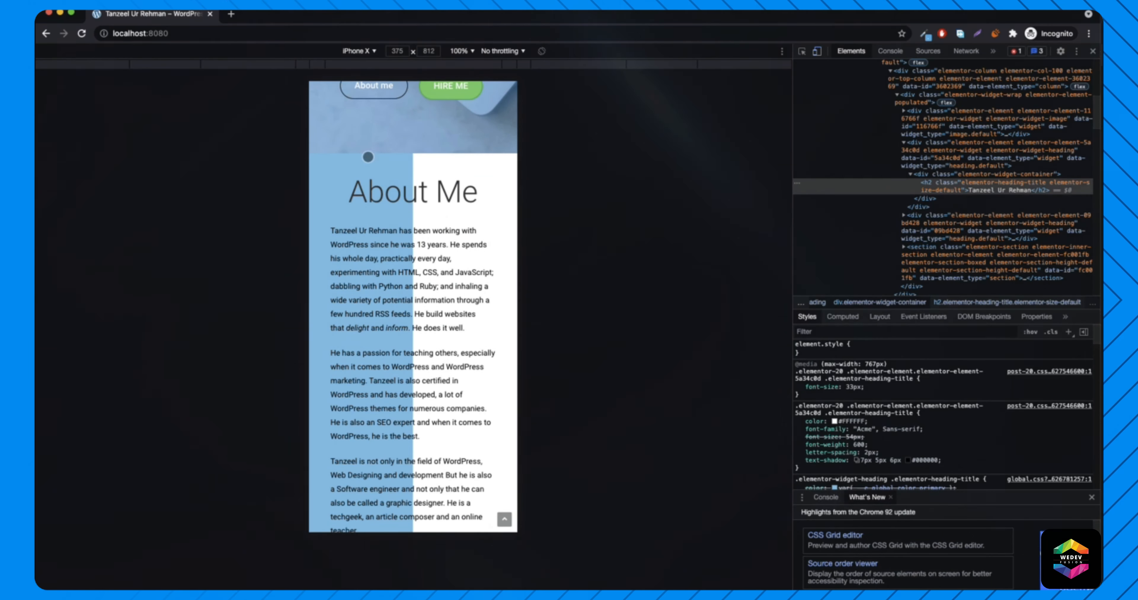
pyautogui.scroll(-2, 459, 398)
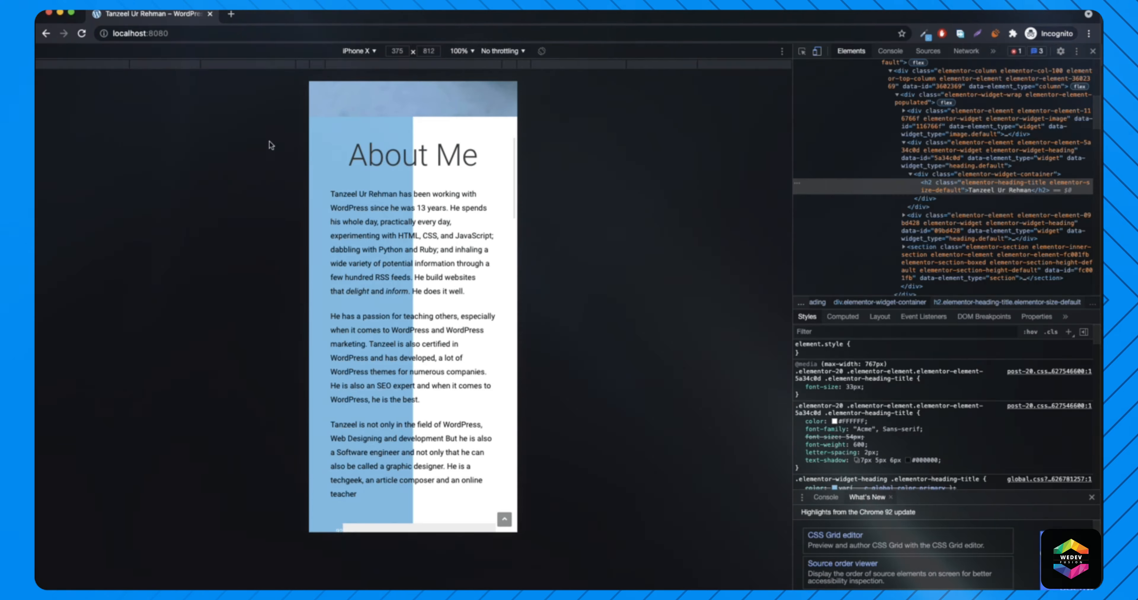
pyautogui.scroll(-2, 444, 253)
pyautogui.scroll(1, 420, 177)
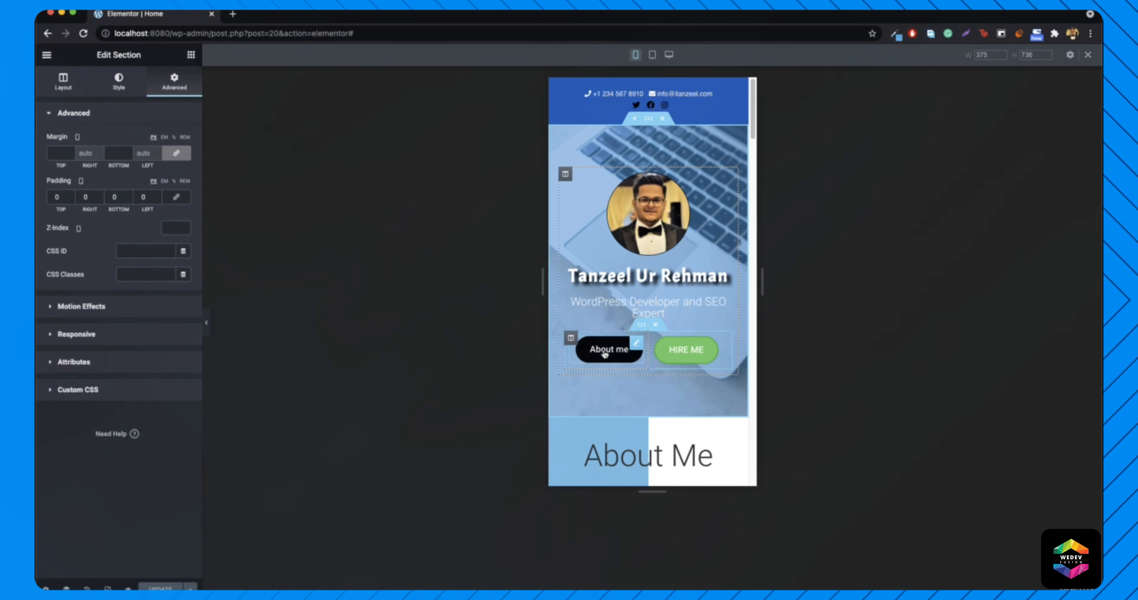
pyautogui.scroll(-5, 604, 353)
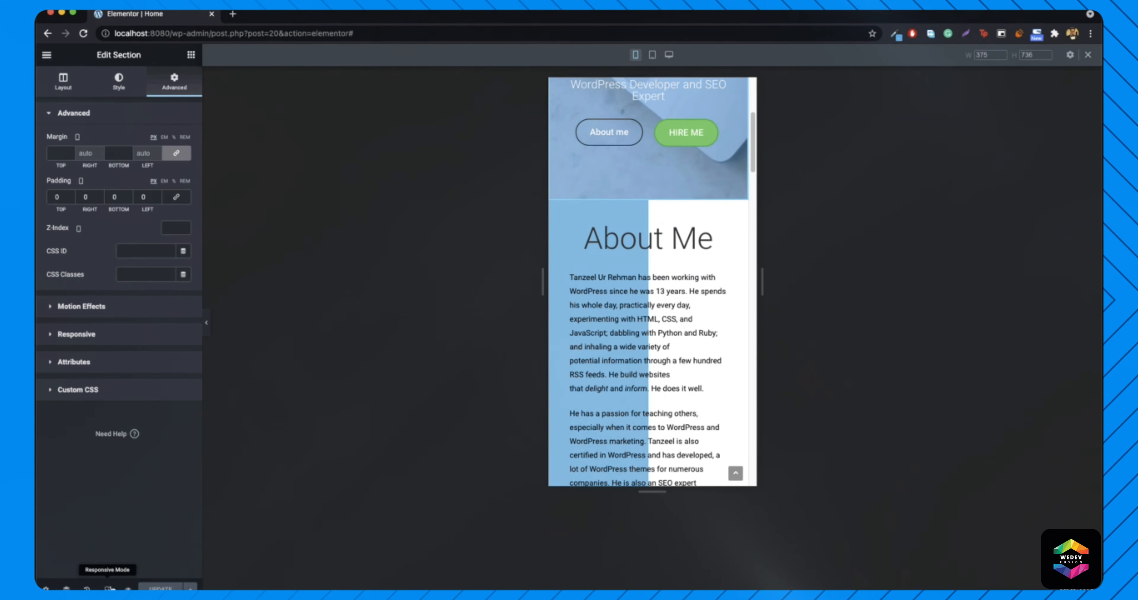
# - View About Me at desktop width, return to the mobile preview, and bring up the section's context menu
pyautogui.click(107, 589)
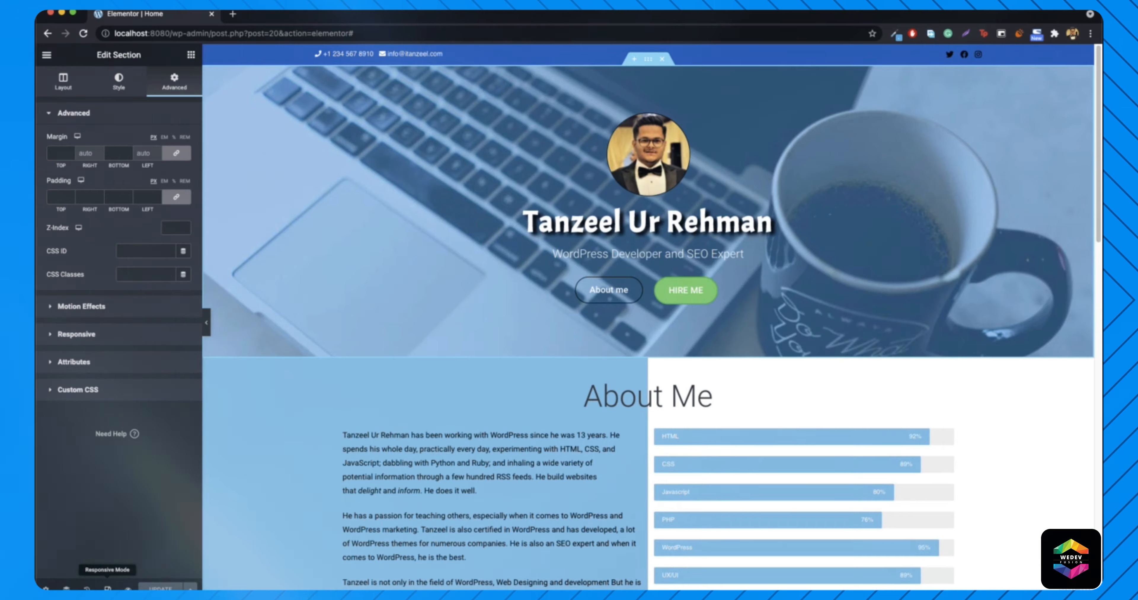
pyautogui.scroll(-6, 629, 473)
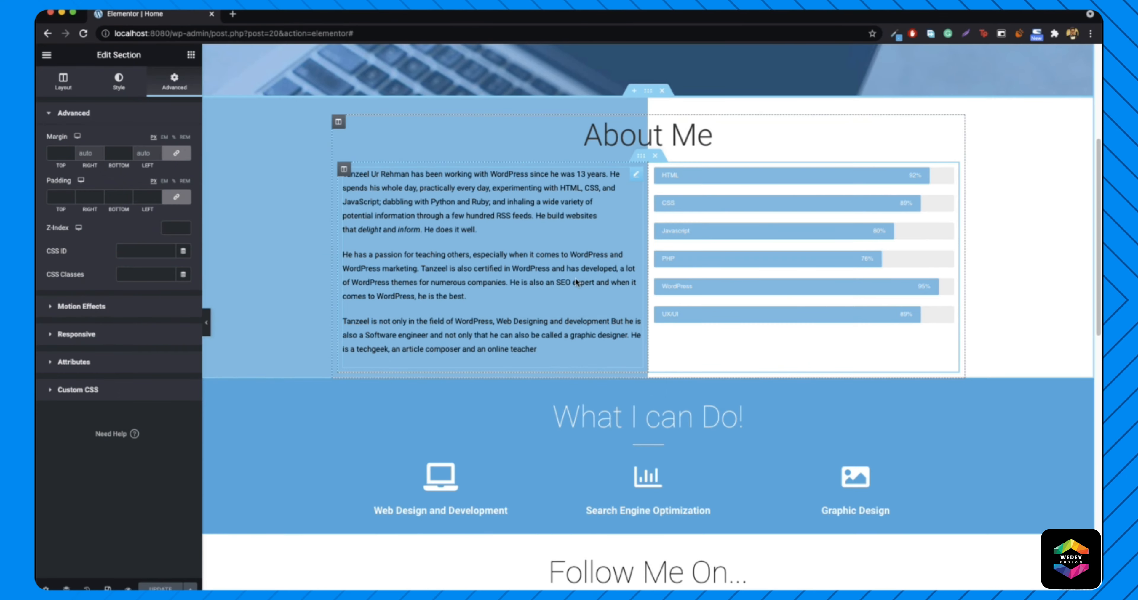
pyautogui.click(116, 585)
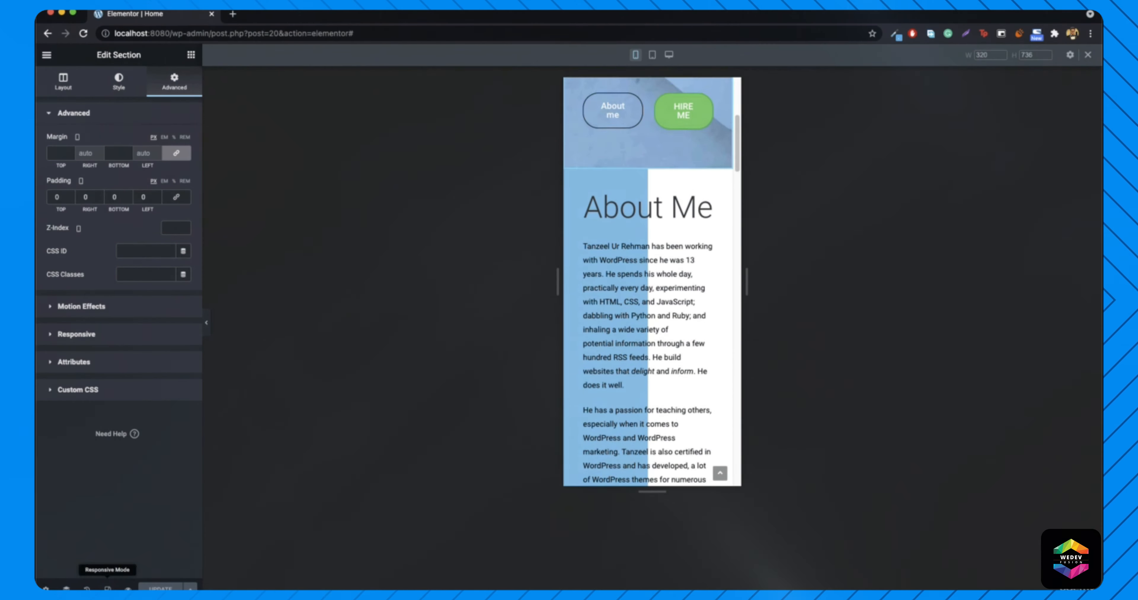
pyautogui.scroll(-5, 673, 404)
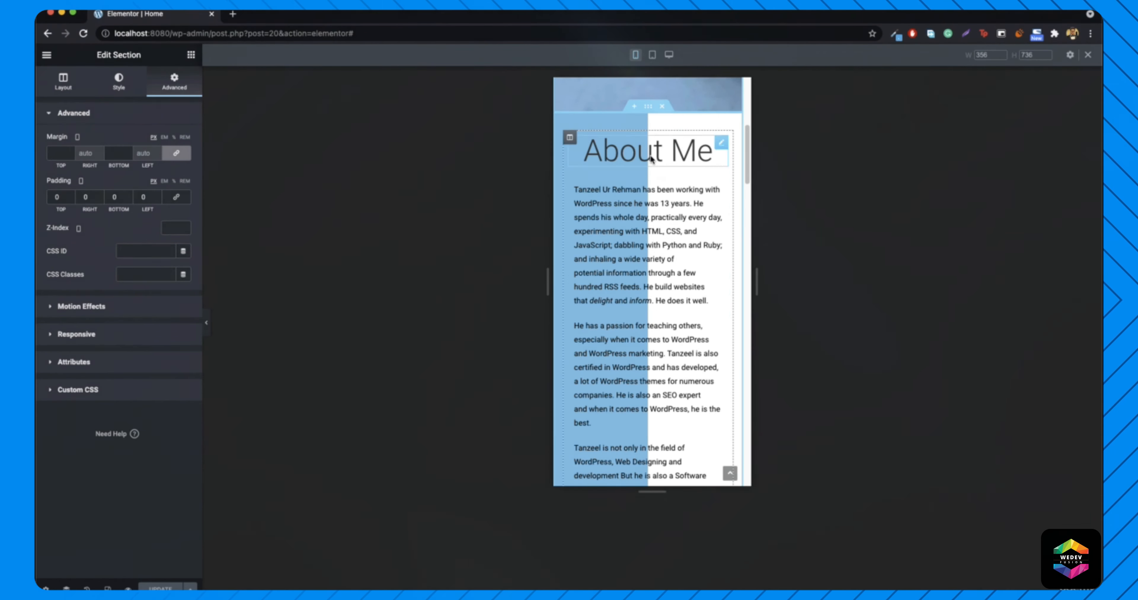
pyautogui.scroll(-3, 633, 368)
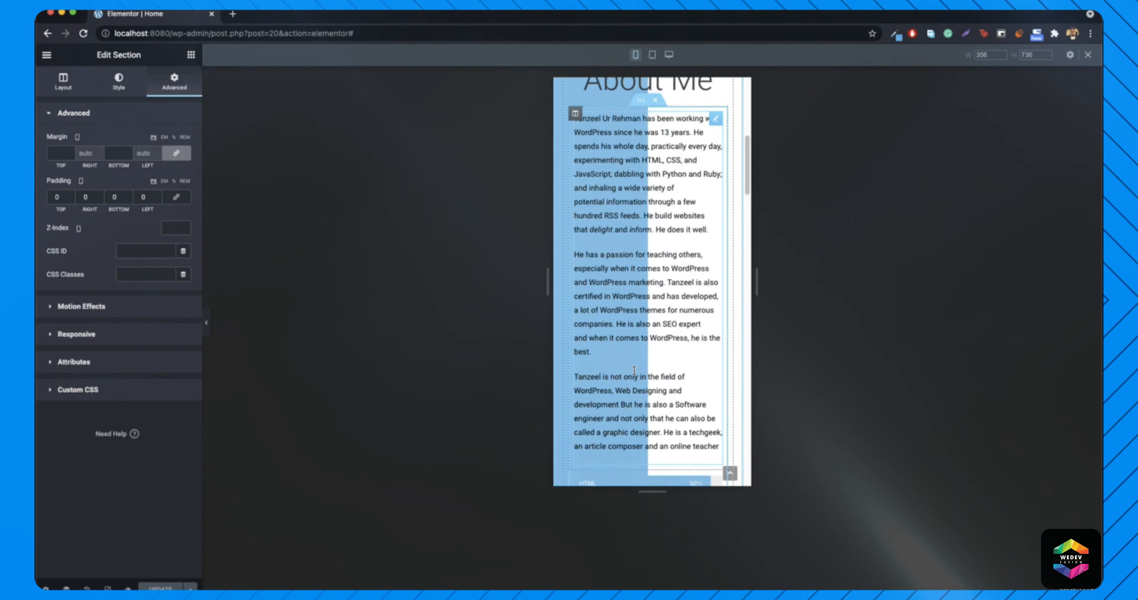
pyautogui.scroll(10, 610, 303)
pyautogui.scroll(-2, 610, 303)
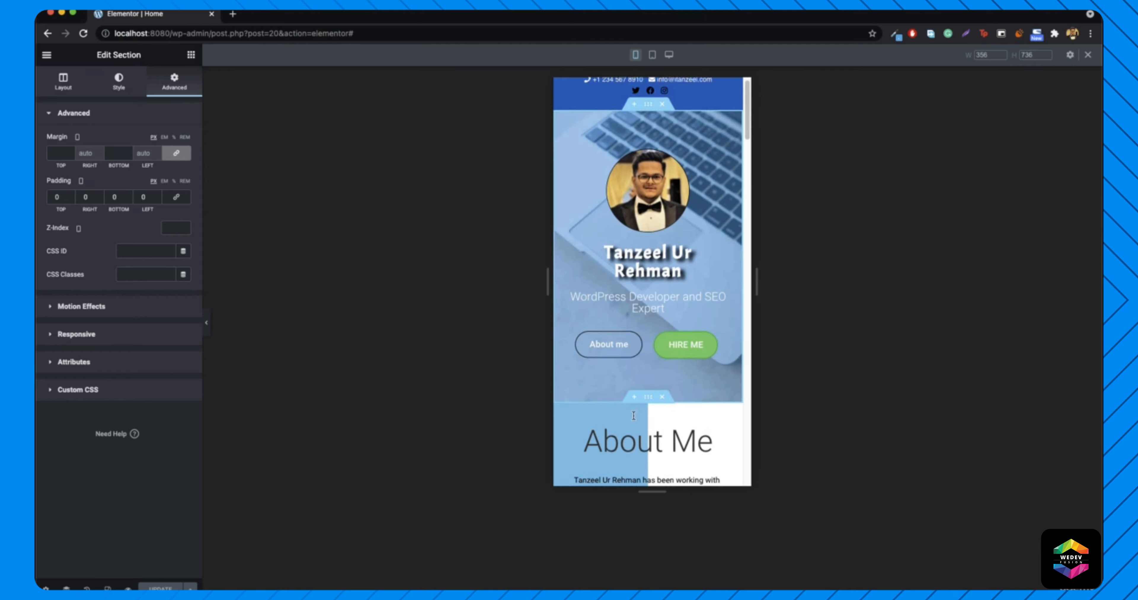
pyautogui.rightClick(649, 356)
# - Review the About Me section's background style settings
pyautogui.click(679, 366)
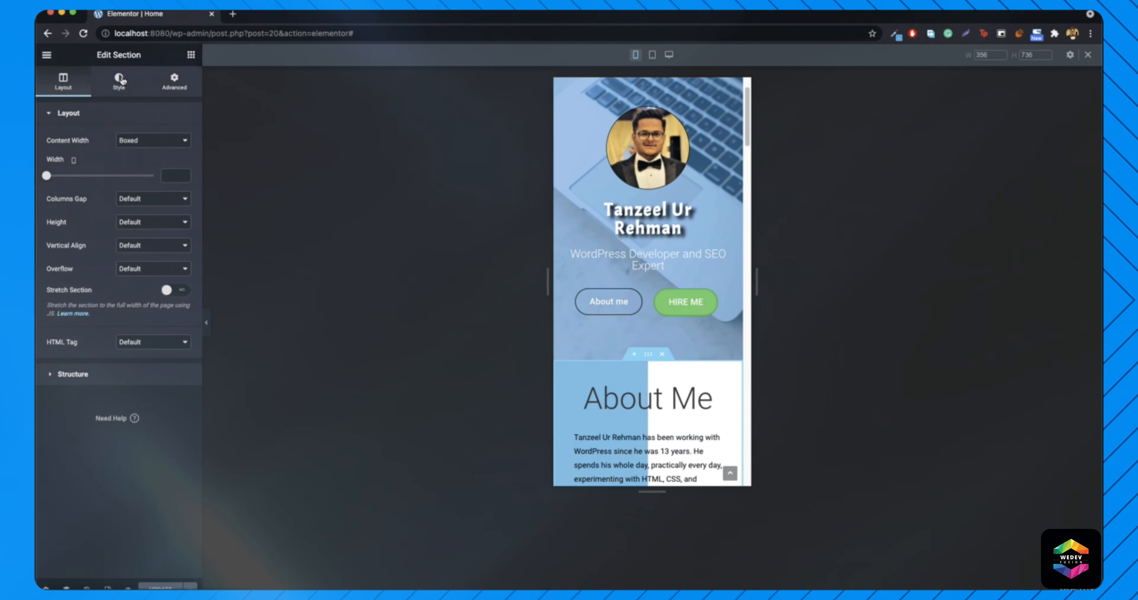
pyautogui.click(118, 83)
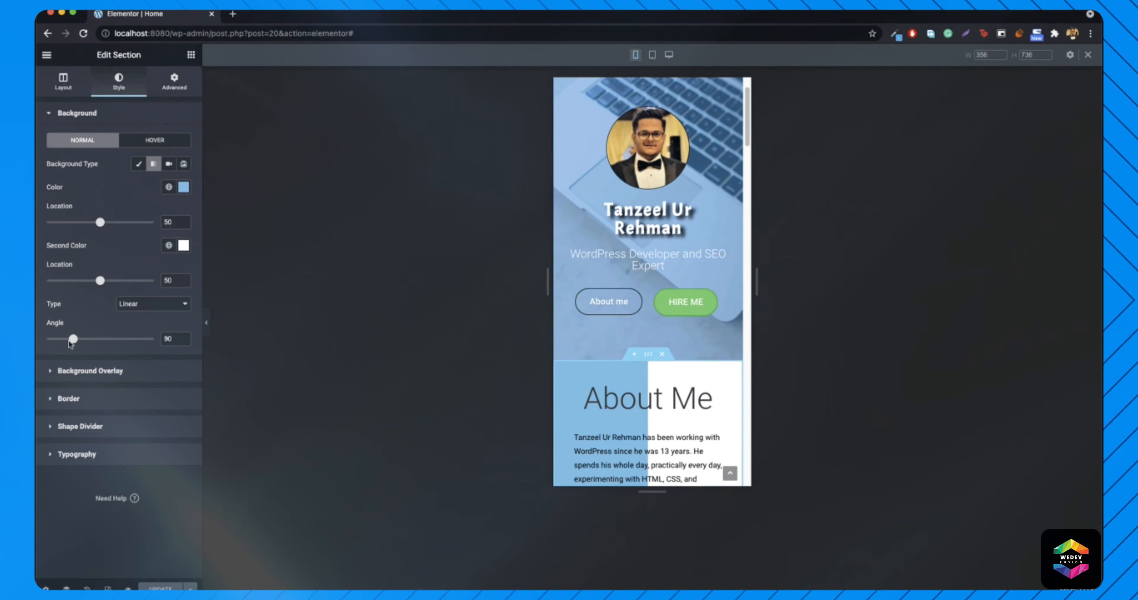
pyautogui.scroll(-2, 652, 373)
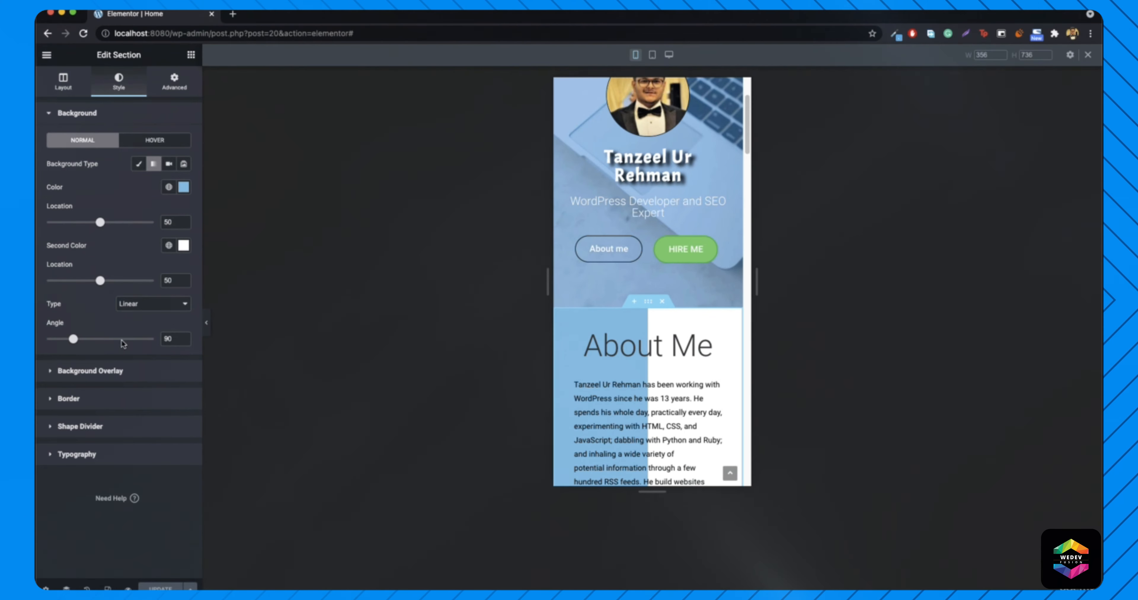
pyautogui.scroll(-6, 695, 356)
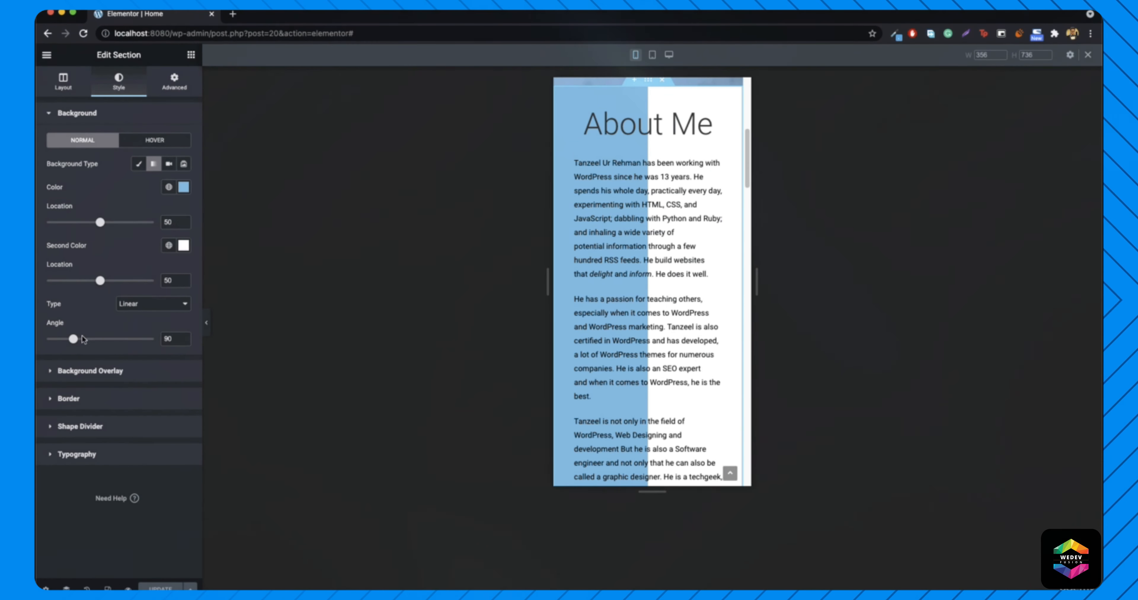
pyautogui.scroll(2, 724, 252)
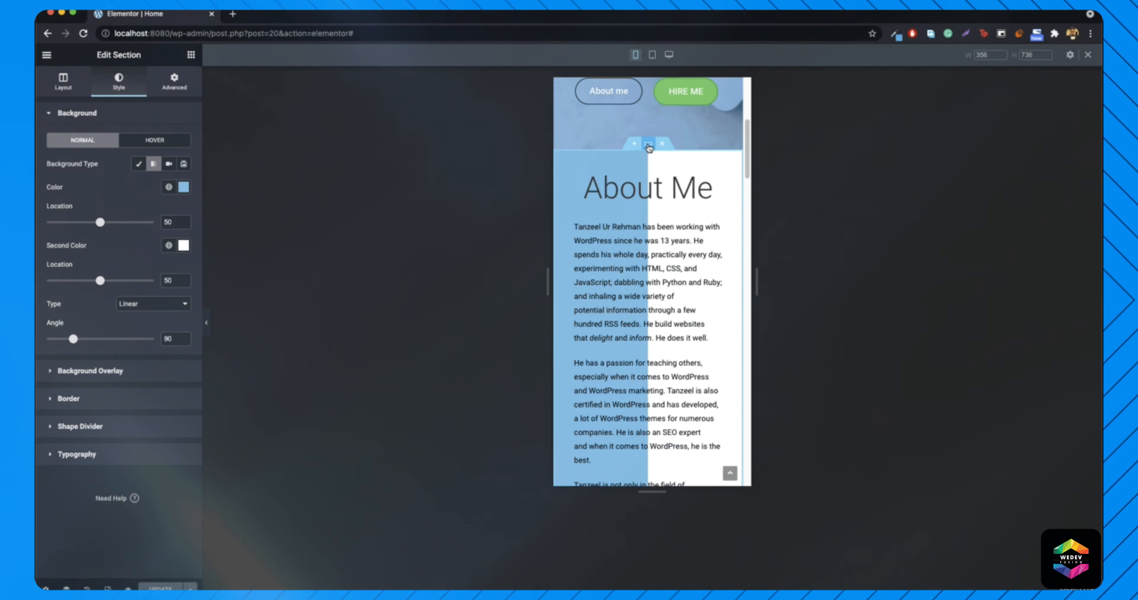
# - Duplicate the About Me section
pyautogui.rightClick(648, 145)
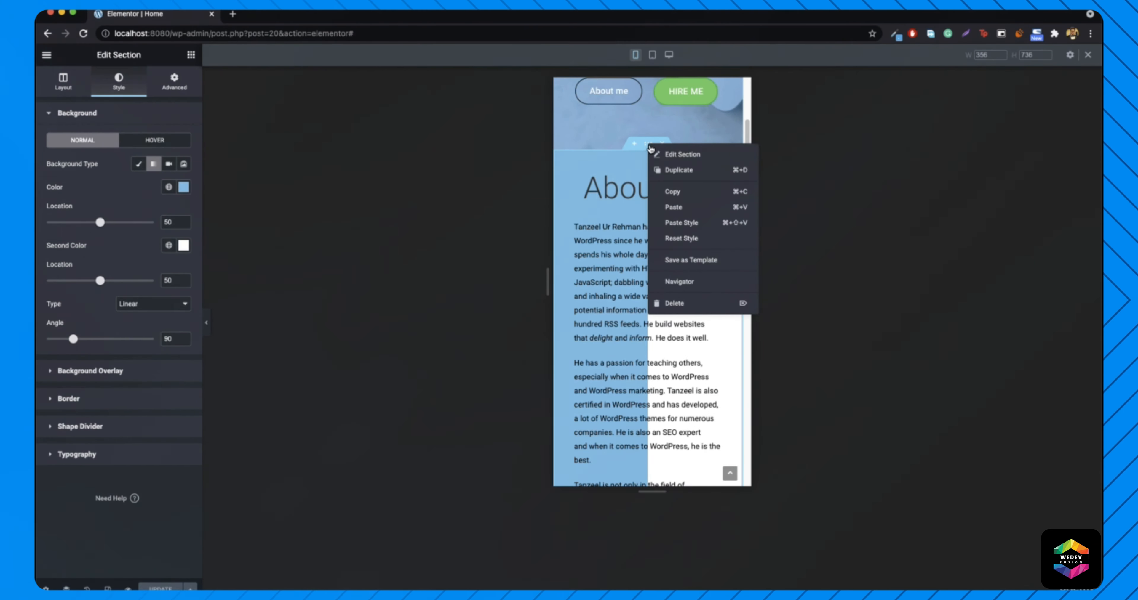
pyautogui.click(669, 173)
pyautogui.scroll(-12, 670, 200)
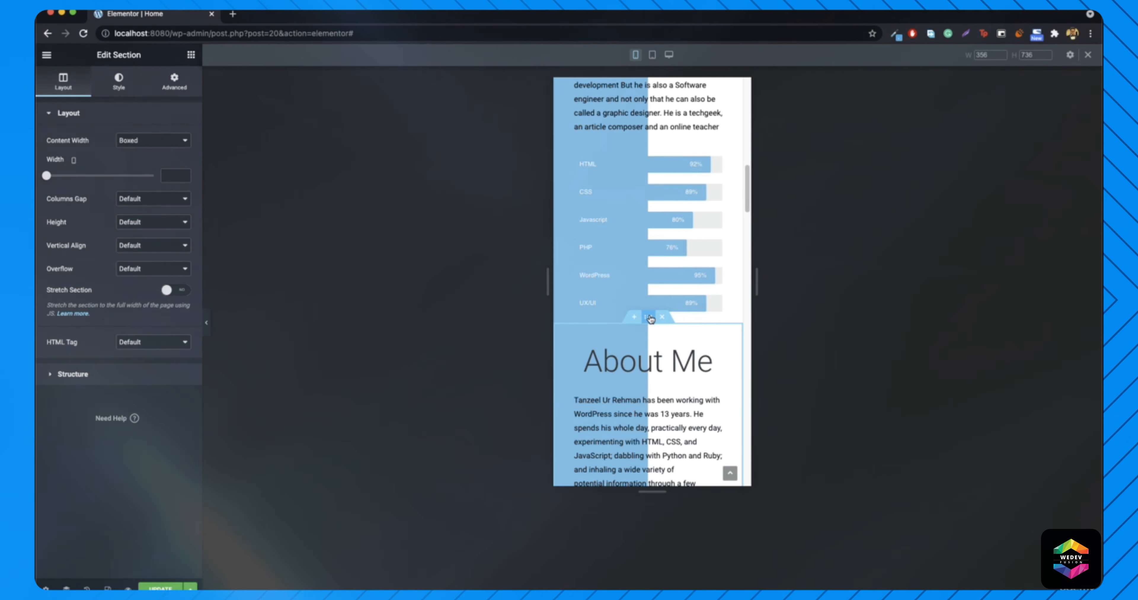
# - Set the copied section's background gradient angle to 180
pyautogui.rightClick(661, 320)
pyautogui.click(680, 327)
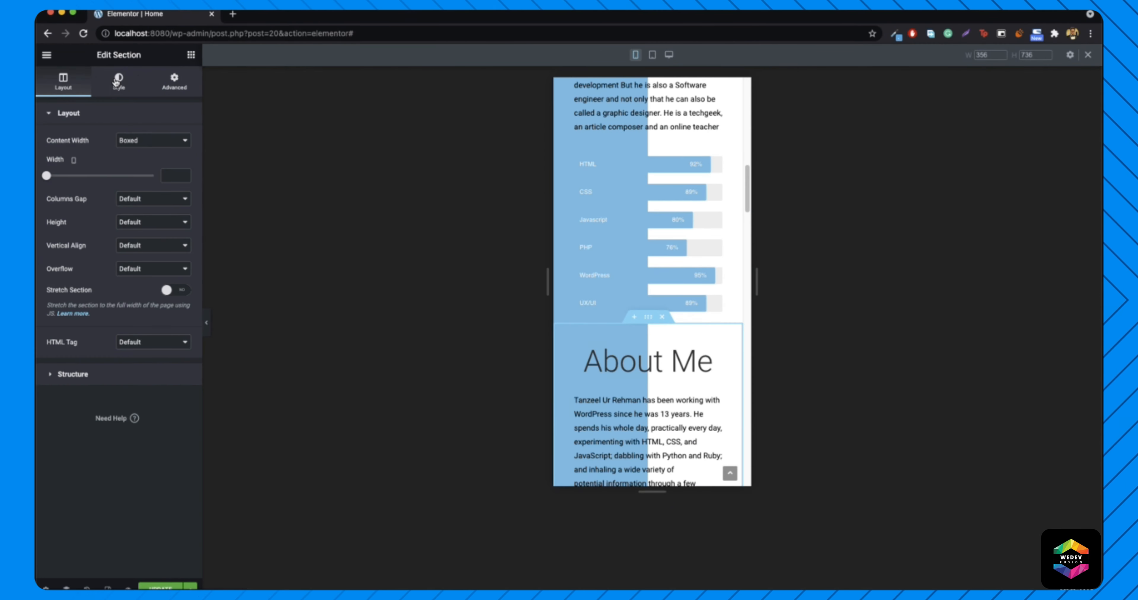
pyautogui.click(117, 81)
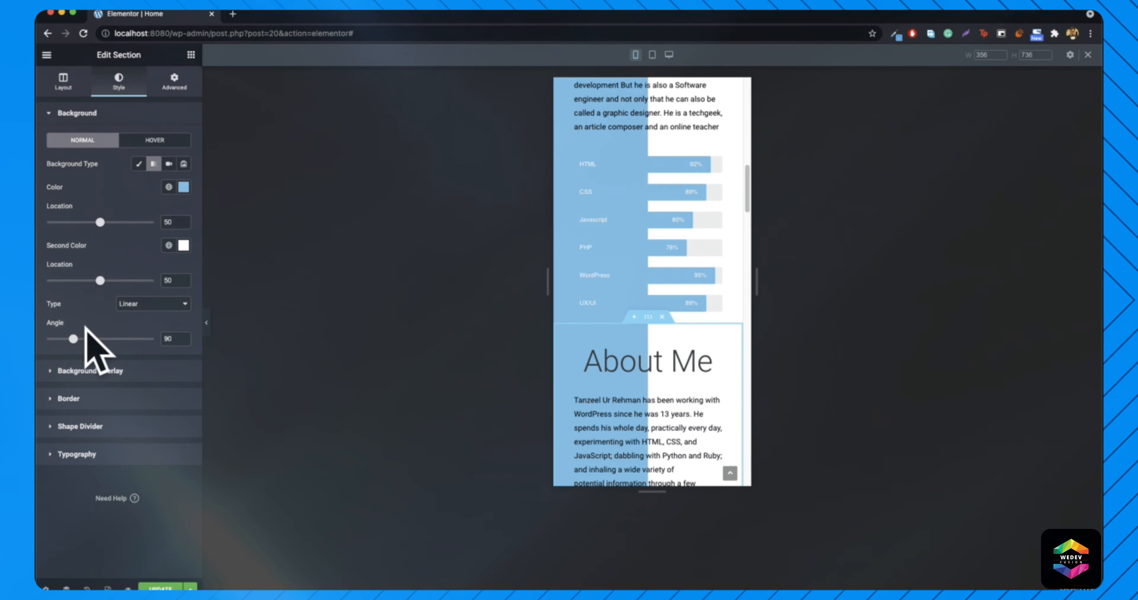
pyautogui.moveTo(78, 342); pyautogui.dragTo(83, 342)
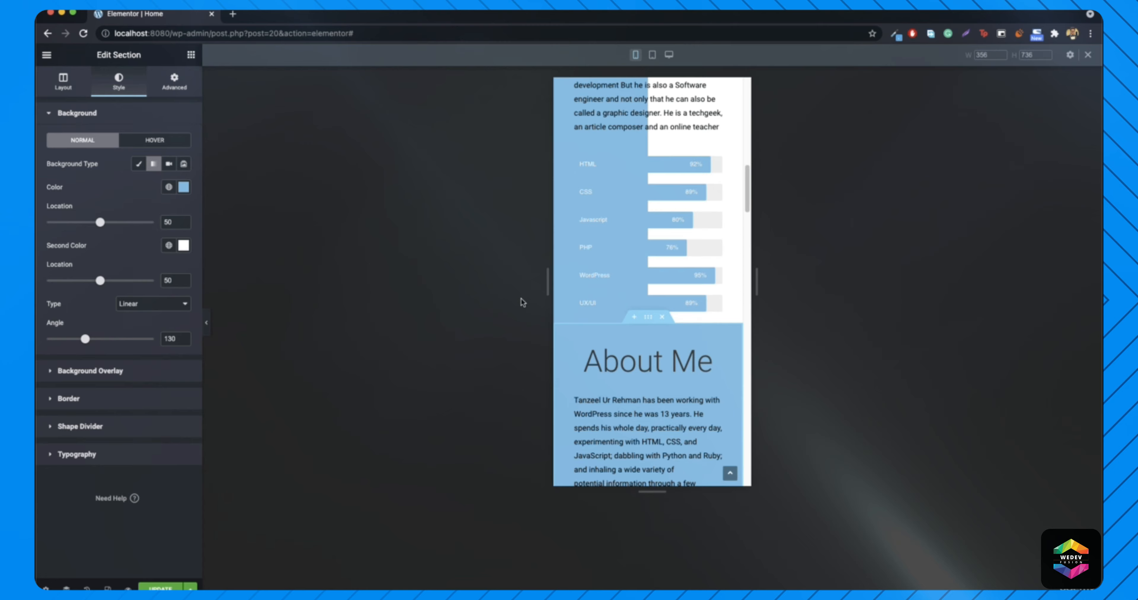
pyautogui.scroll(-6, 624, 283)
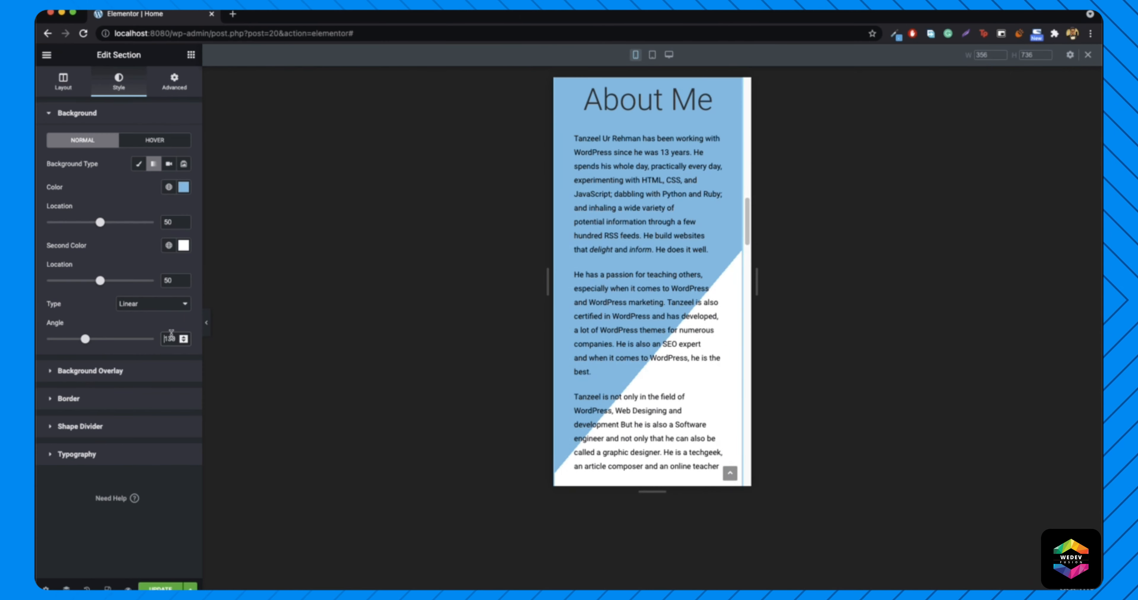
pyautogui.write('180')
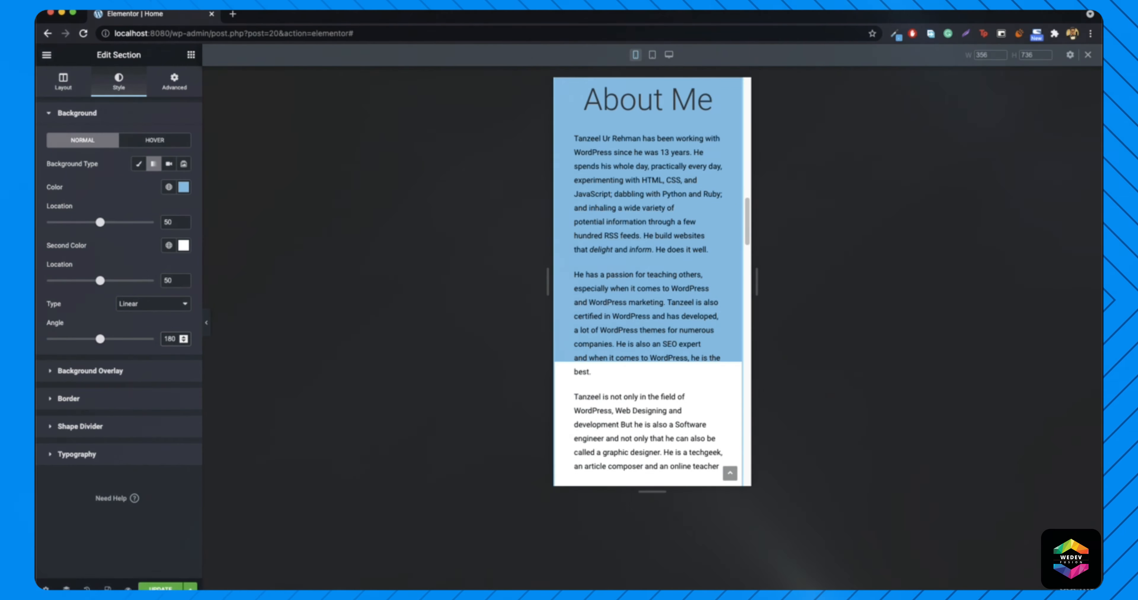
pyautogui.scroll(2, 619, 247)
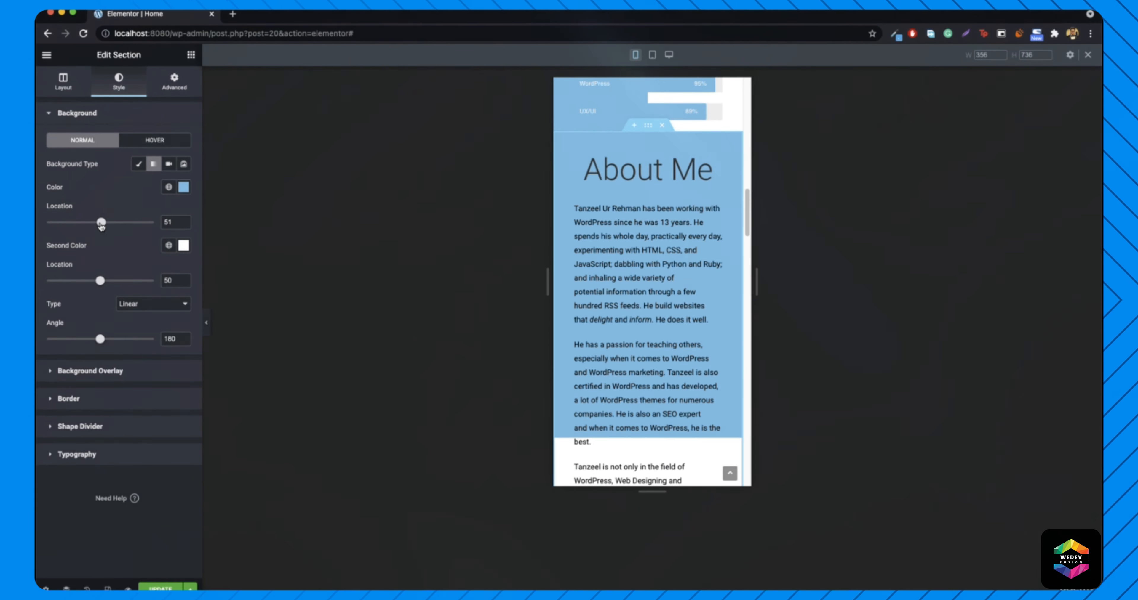
# - Move the copy's blue gradient colour stop to location 70
pyautogui.moveTo(101, 223); pyautogui.dragTo(107, 223)
pyautogui.scroll(-1, 661, 250)
pyautogui.scroll(-5, 661, 251)
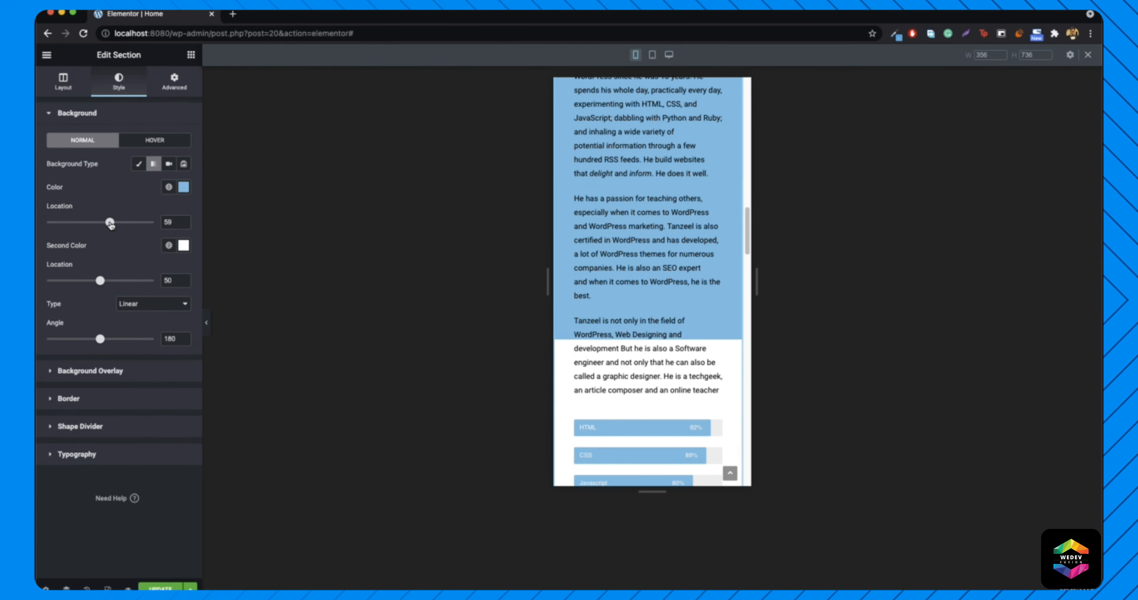
pyautogui.moveTo(114, 225); pyautogui.dragTo(122, 226)
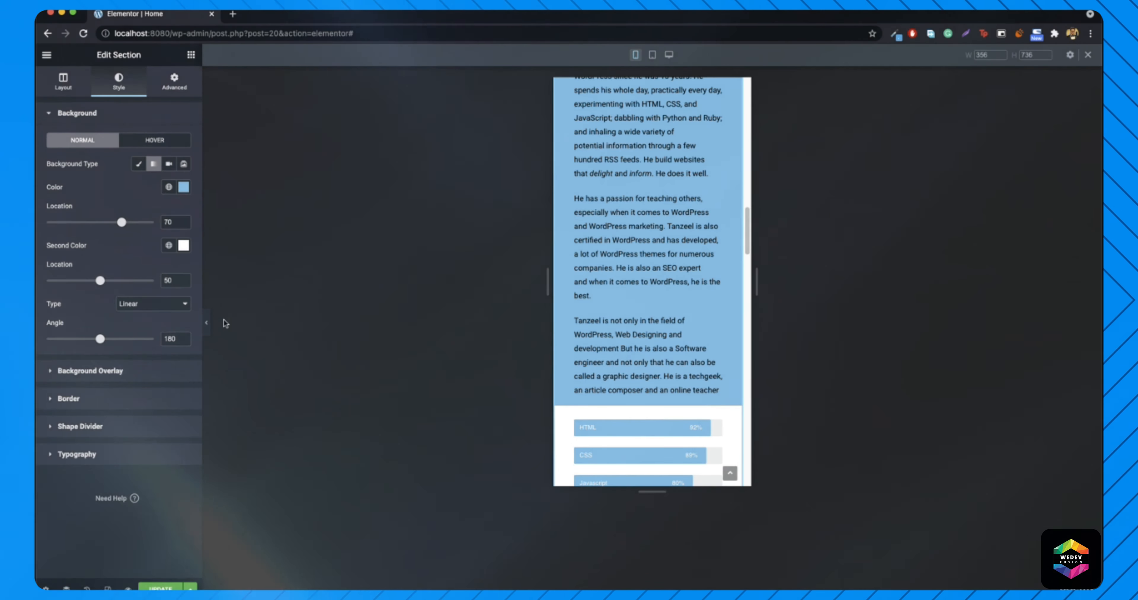
# - Collapse the editing panel and scroll the mobile preview to check the blue background
pyautogui.click(208, 326)
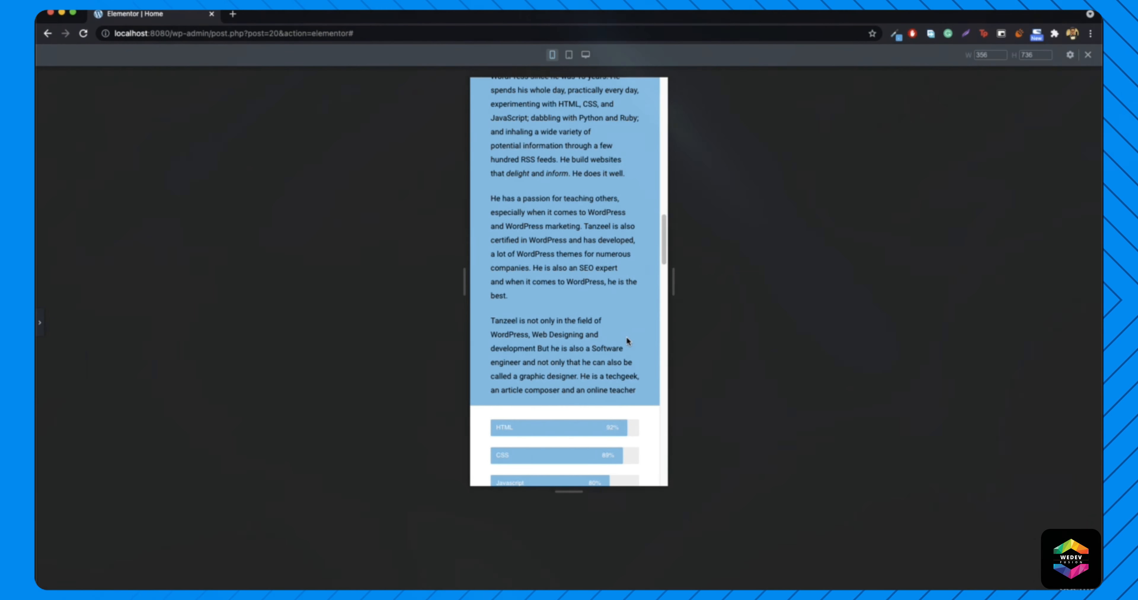
pyautogui.scroll(6, 625, 336)
pyautogui.scroll(-7, 606, 301)
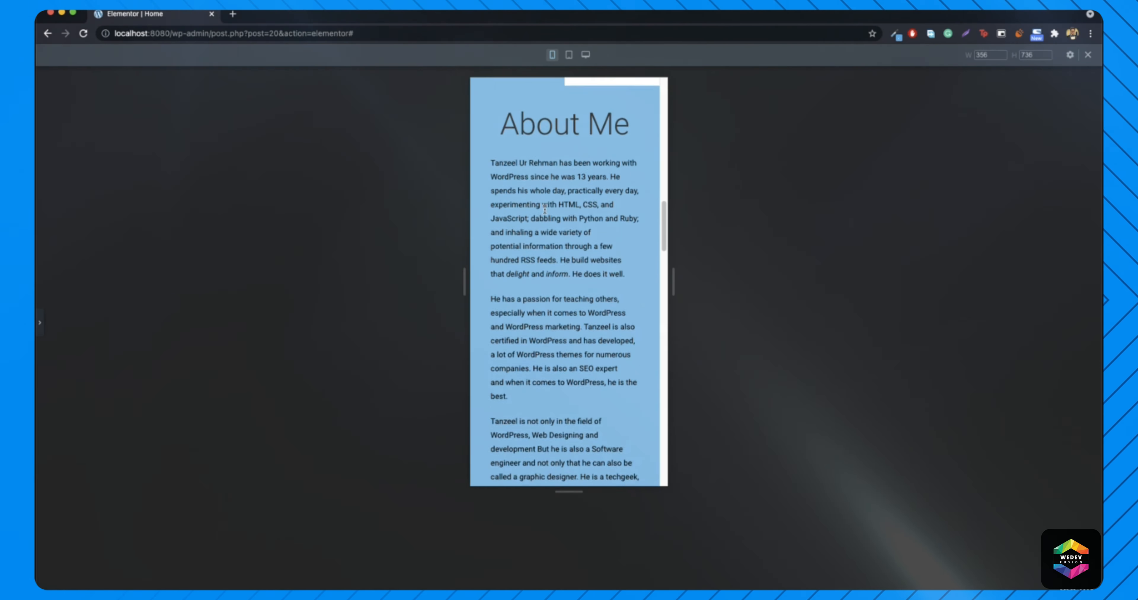
pyautogui.scroll(6, 574, 248)
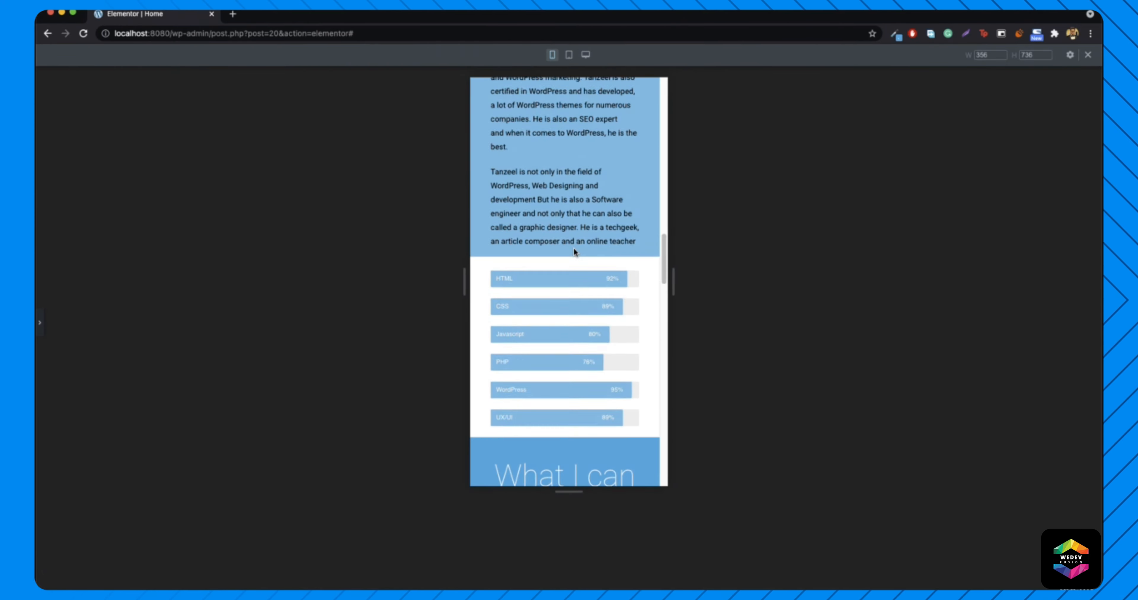
pyautogui.scroll(8, 573, 248)
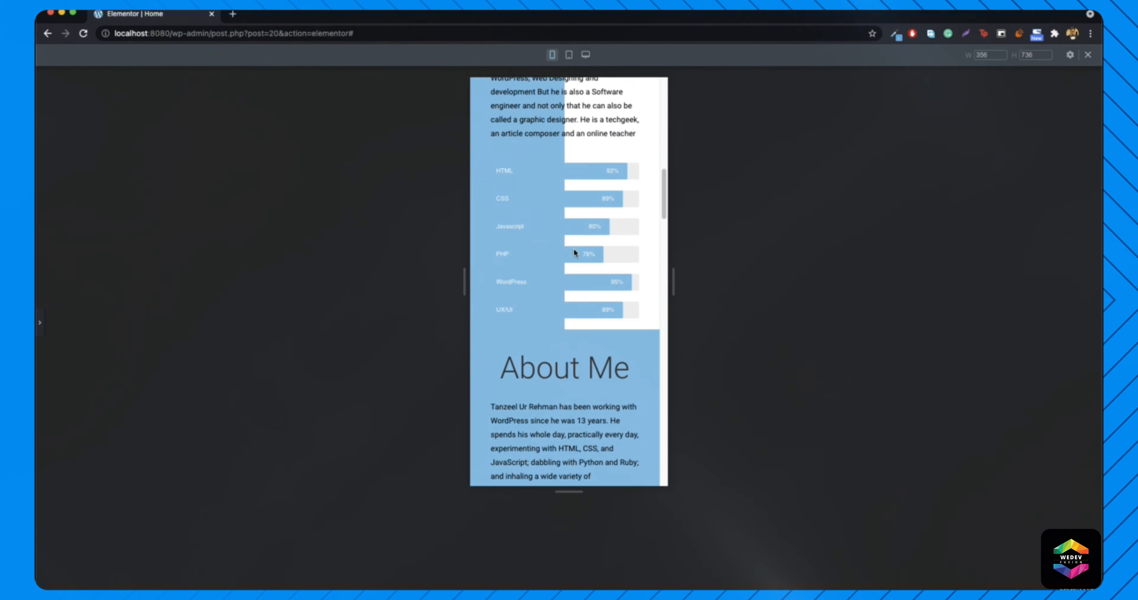
pyautogui.scroll(4, 583, 257)
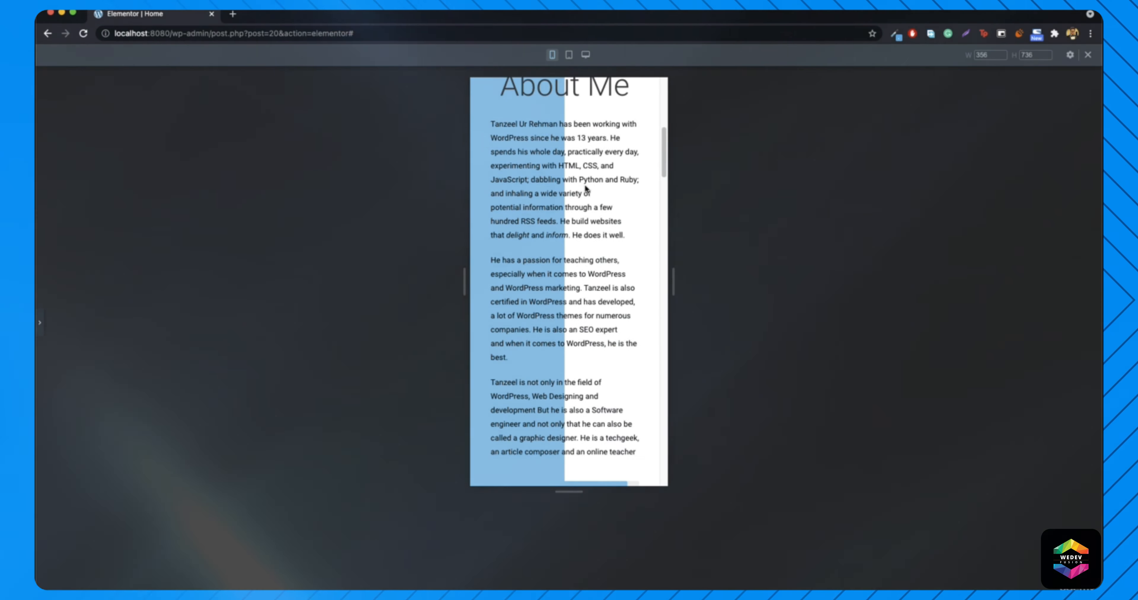
pyautogui.click(39, 323)
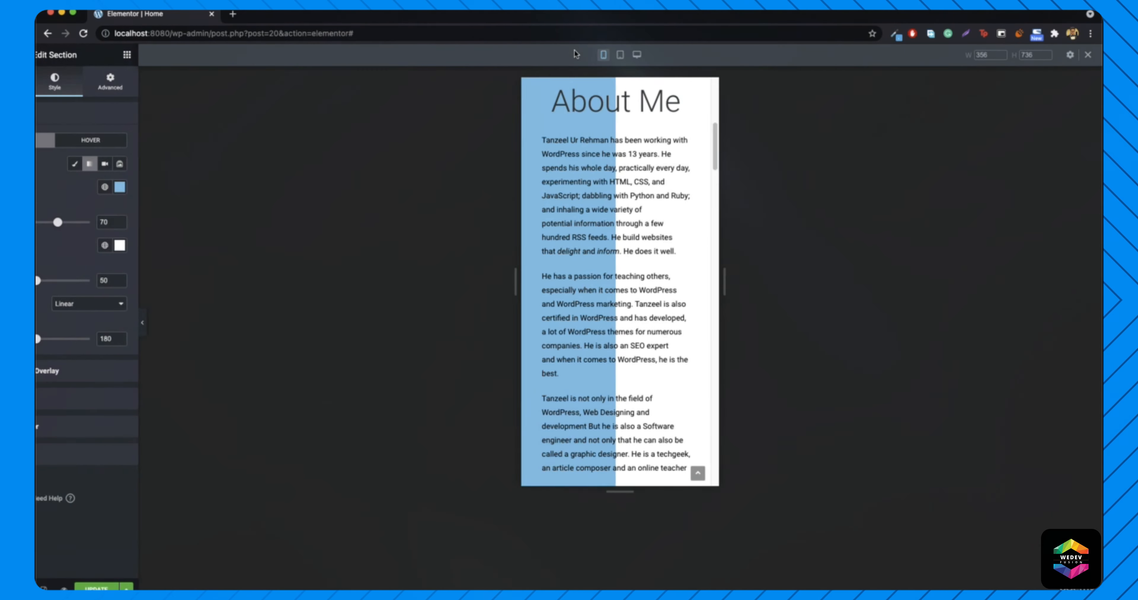
# - Switch the preview to desktop and scroll through both stacked About Me sections
pyautogui.click(108, 589)
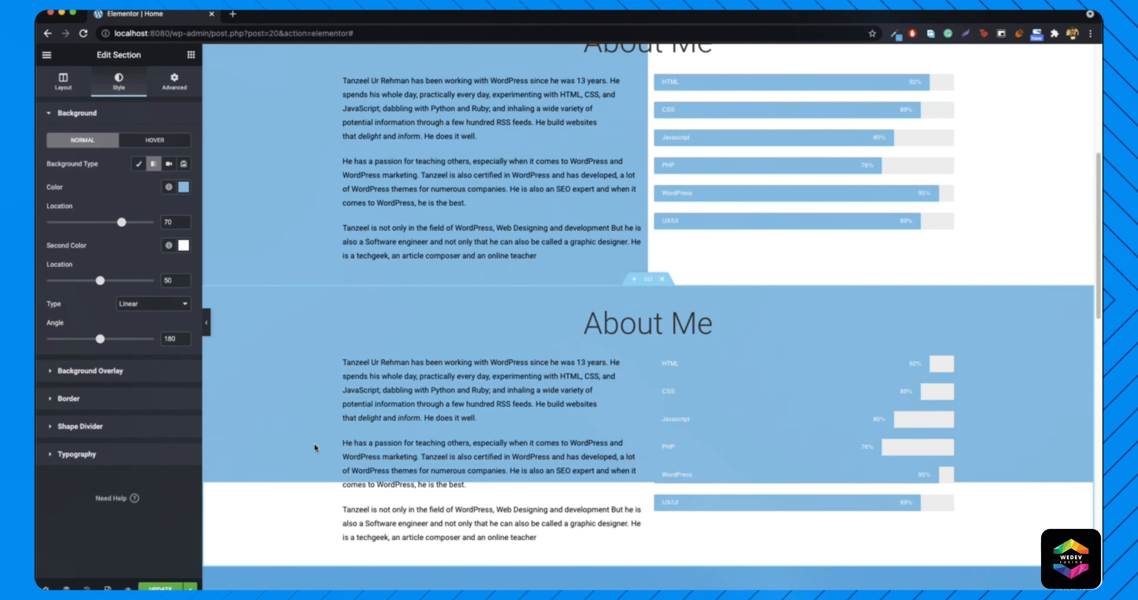
pyautogui.scroll(5, 319, 445)
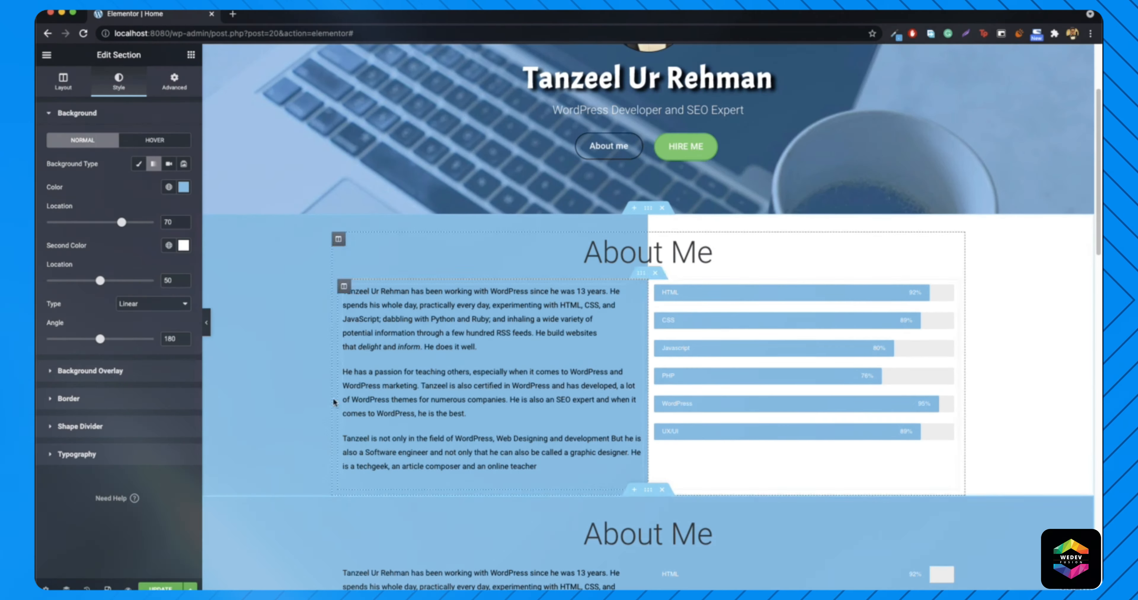
pyautogui.scroll(-5, 282, 359)
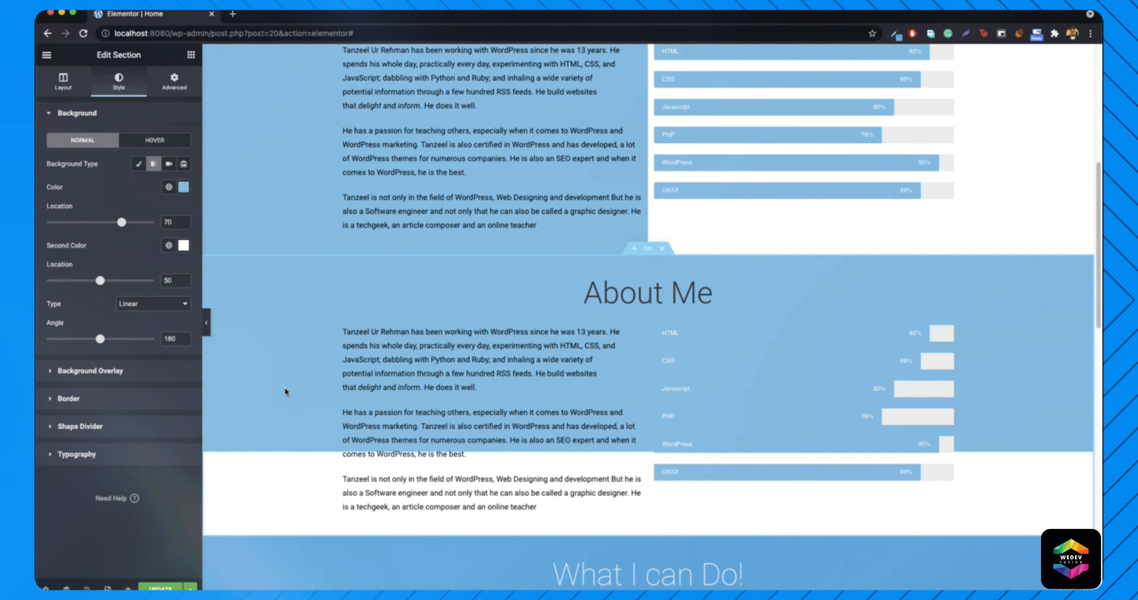
pyautogui.scroll(6, 275, 373)
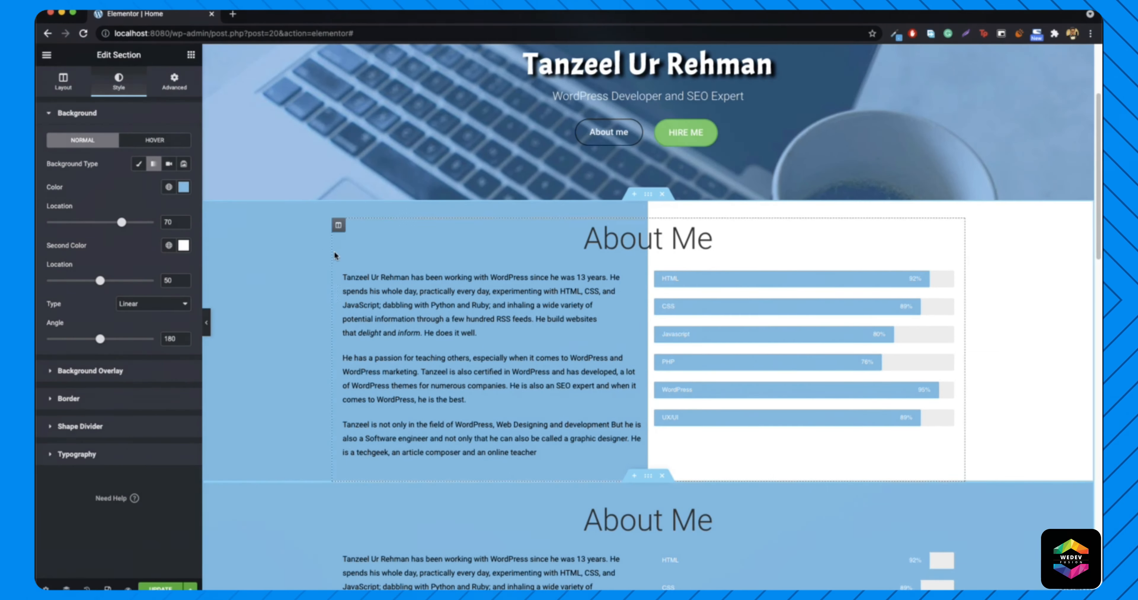
pyautogui.scroll(-3, 299, 274)
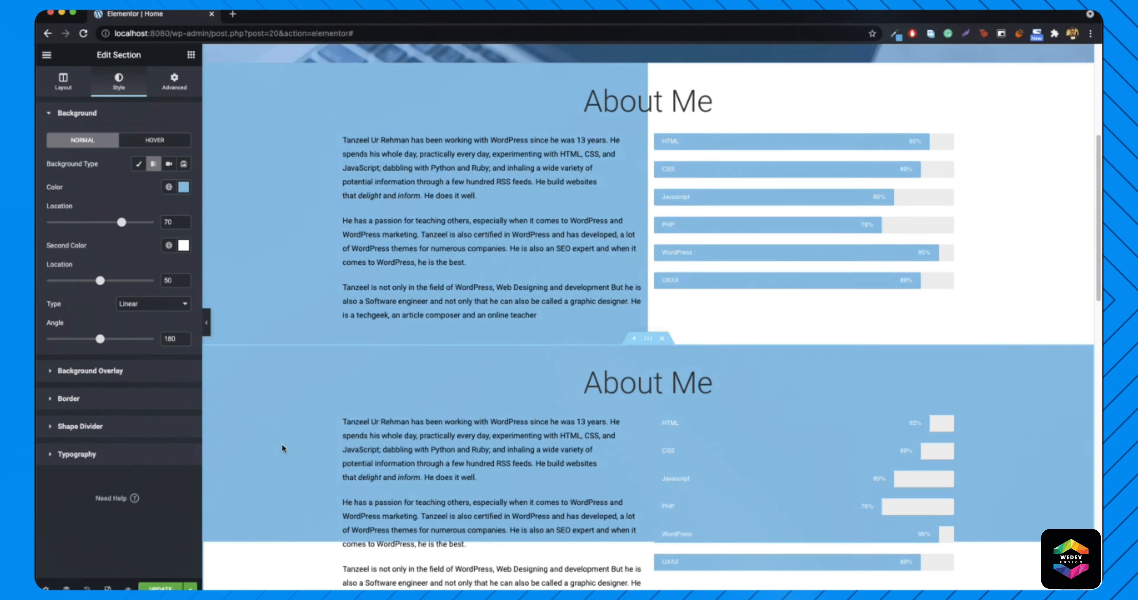
pyautogui.scroll(-2, 281, 443)
pyautogui.rightClick(257, 325)
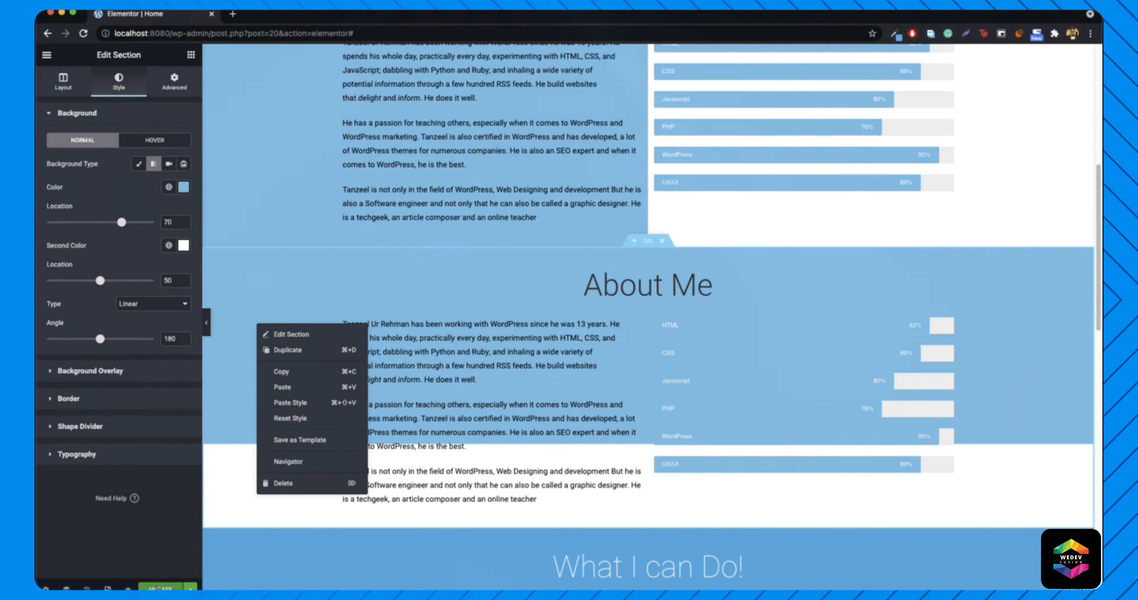
pyautogui.click(290, 334)
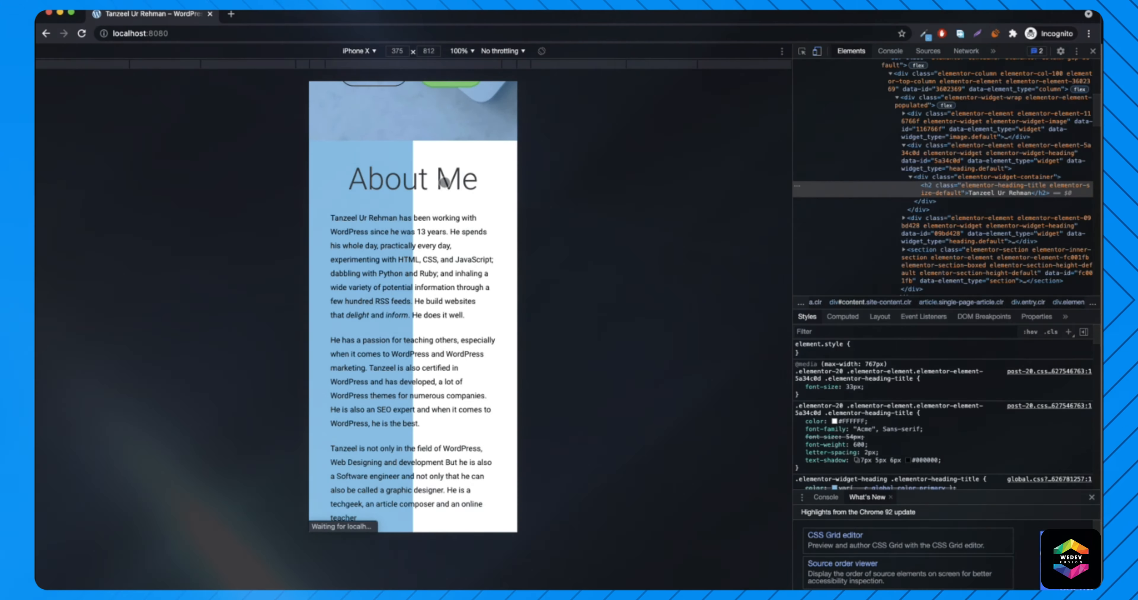
# - Close DevTools and scroll the live home page in desktop layout
pyautogui.scroll(-1, 444, 181)
pyautogui.scroll(-3, 452, 173)
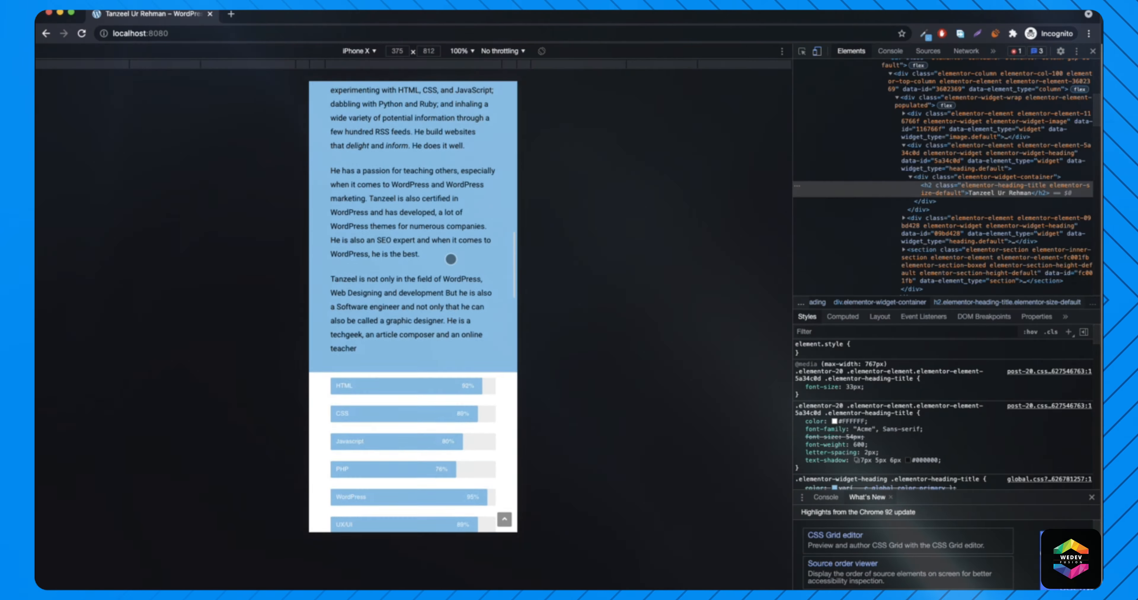
pyautogui.scroll(-3, 450, 256)
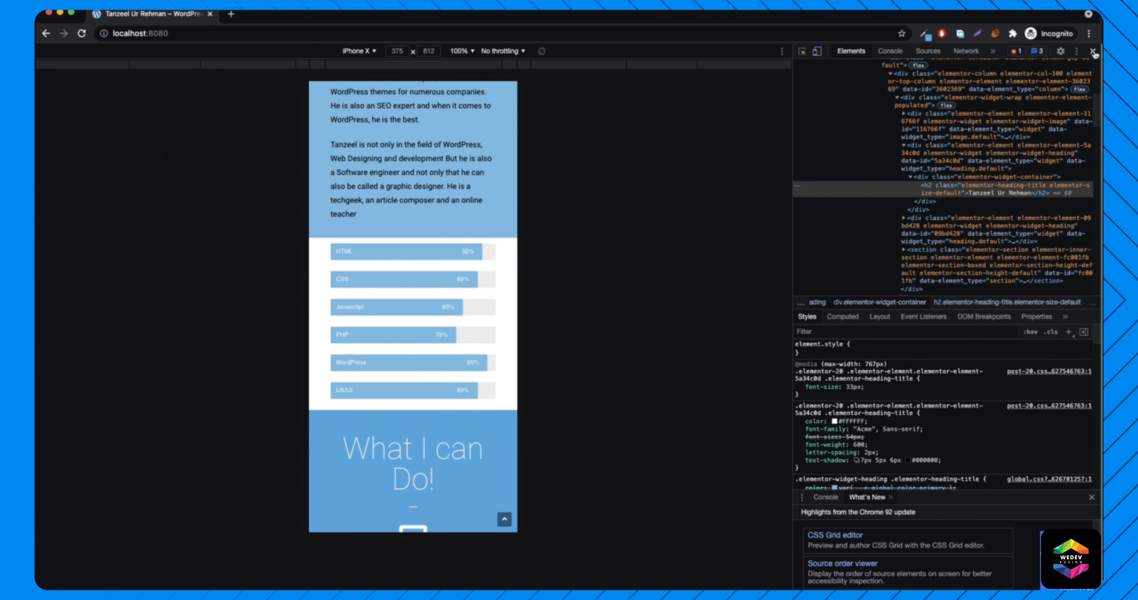
pyautogui.click(1093, 52)
pyautogui.scroll(15, 568, 264)
pyautogui.scroll(-5, 527, 260)
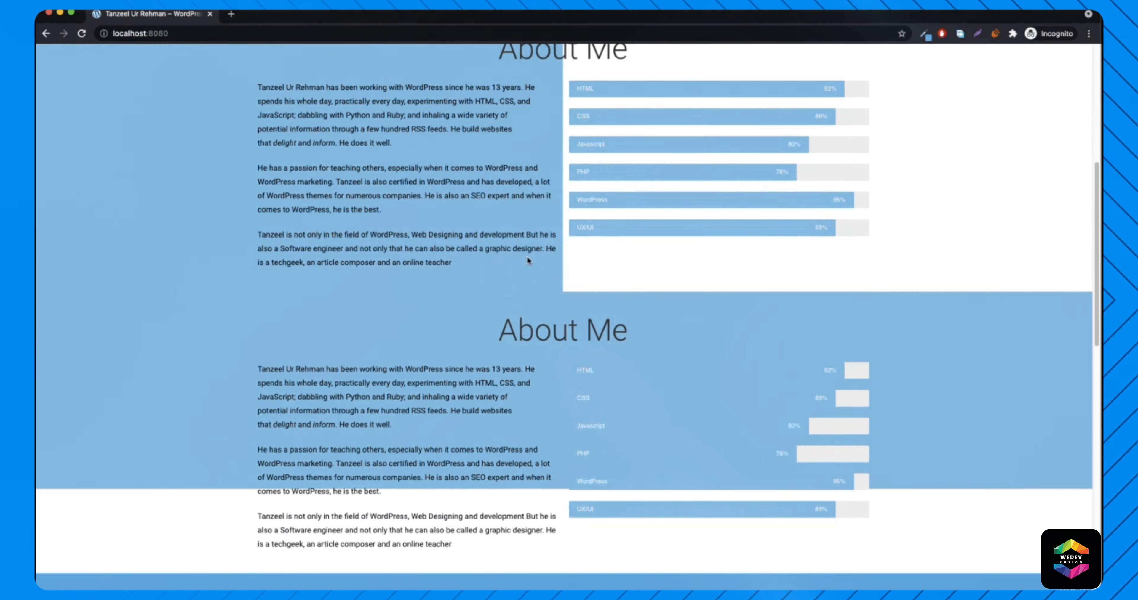
pyautogui.scroll(-1, 257, 341)
pyautogui.scroll(4, 293, 157)
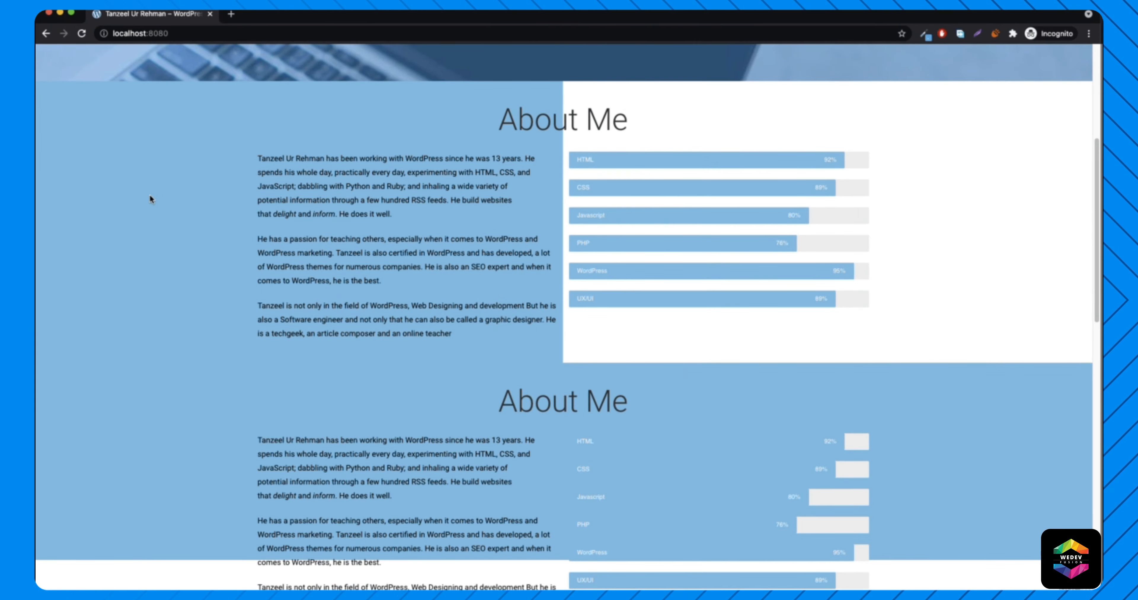
# - Inspect the About Me section to reopen DevTools in phone emulation
pyautogui.rightClick(188, 201)
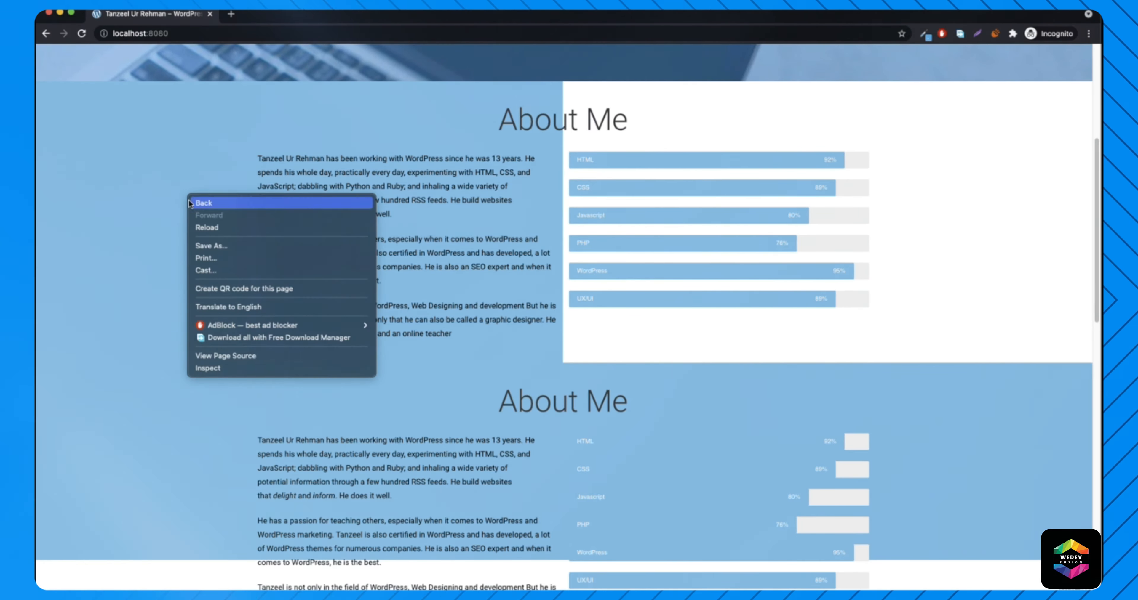
pyautogui.click(233, 364)
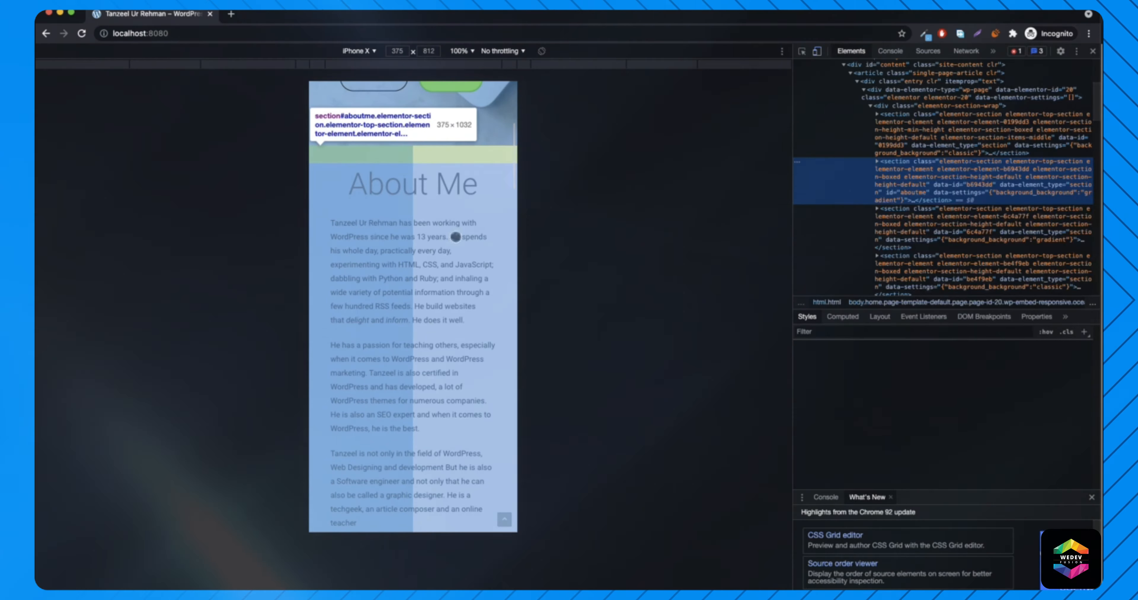
pyautogui.scroll(4, 466, 205)
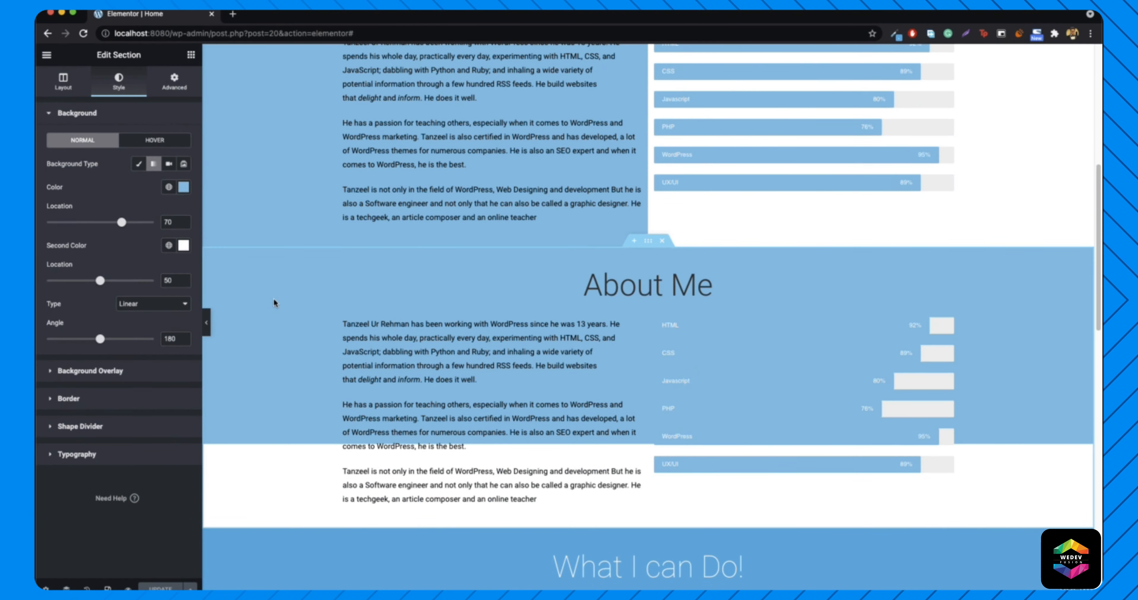
# - Turn on Hide On Mobile for the first About Me section, then reload the live page
pyautogui.scroll(5, 283, 270)
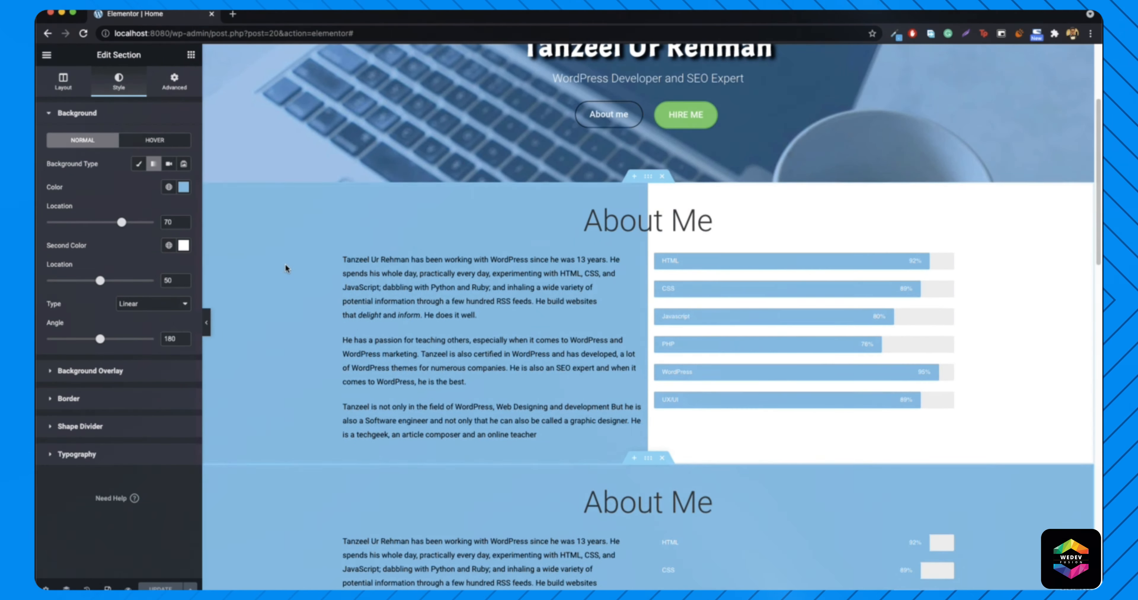
pyautogui.rightClick(285, 279)
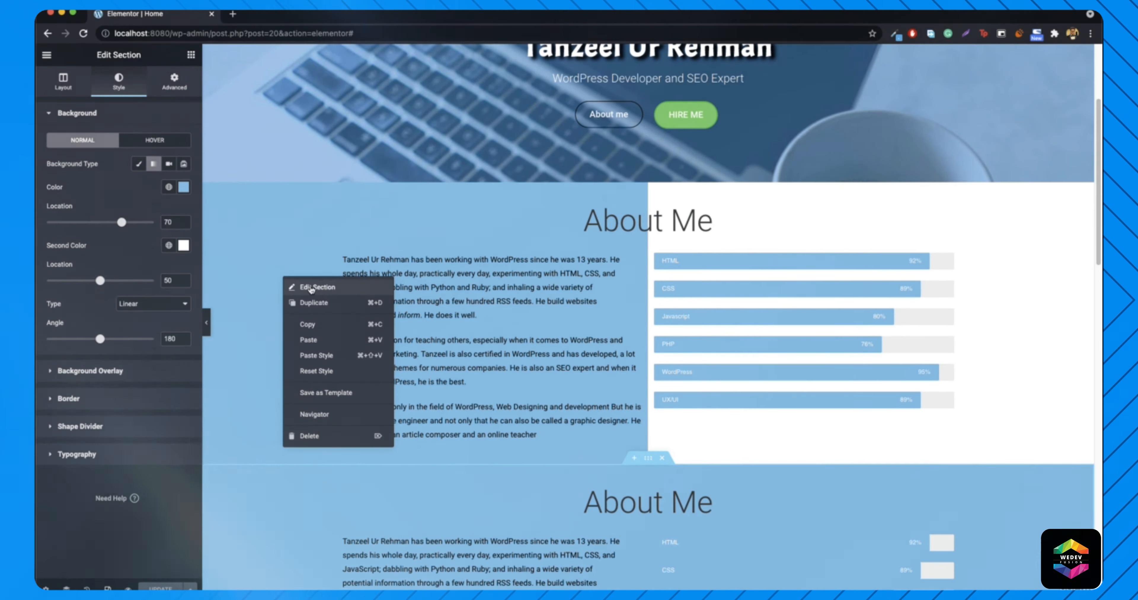
pyautogui.click(311, 287)
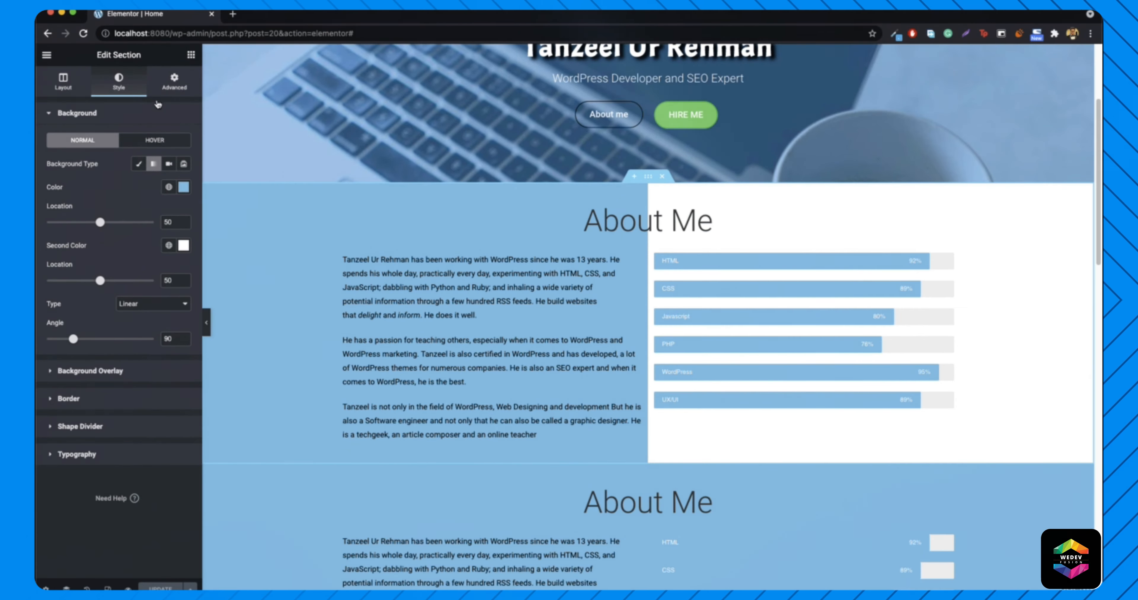
pyautogui.click(164, 90)
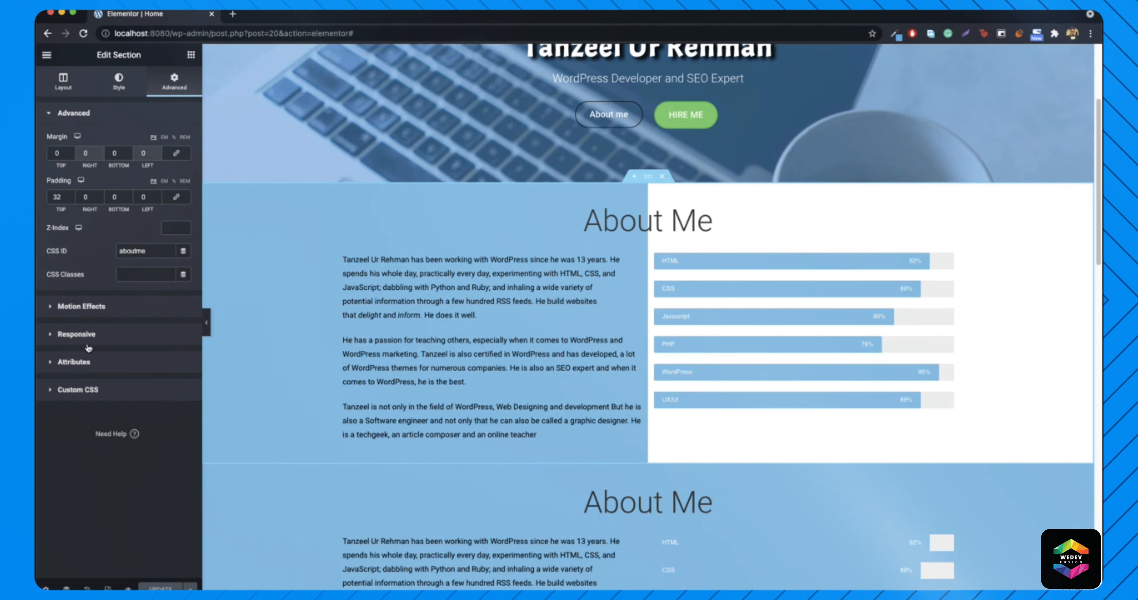
pyautogui.click(79, 334)
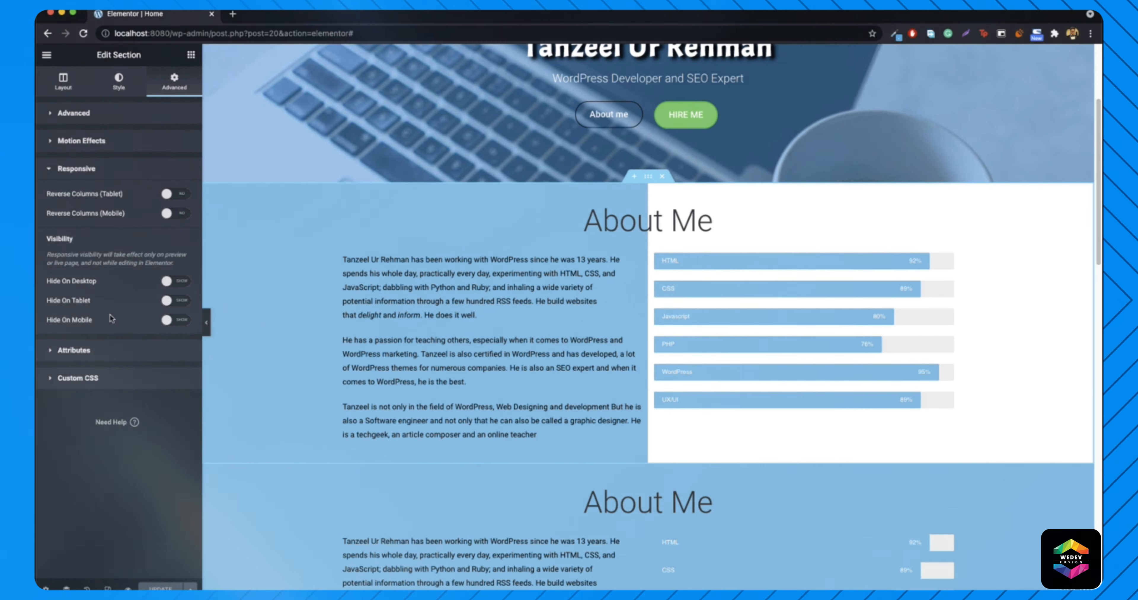
pyautogui.click(172, 322)
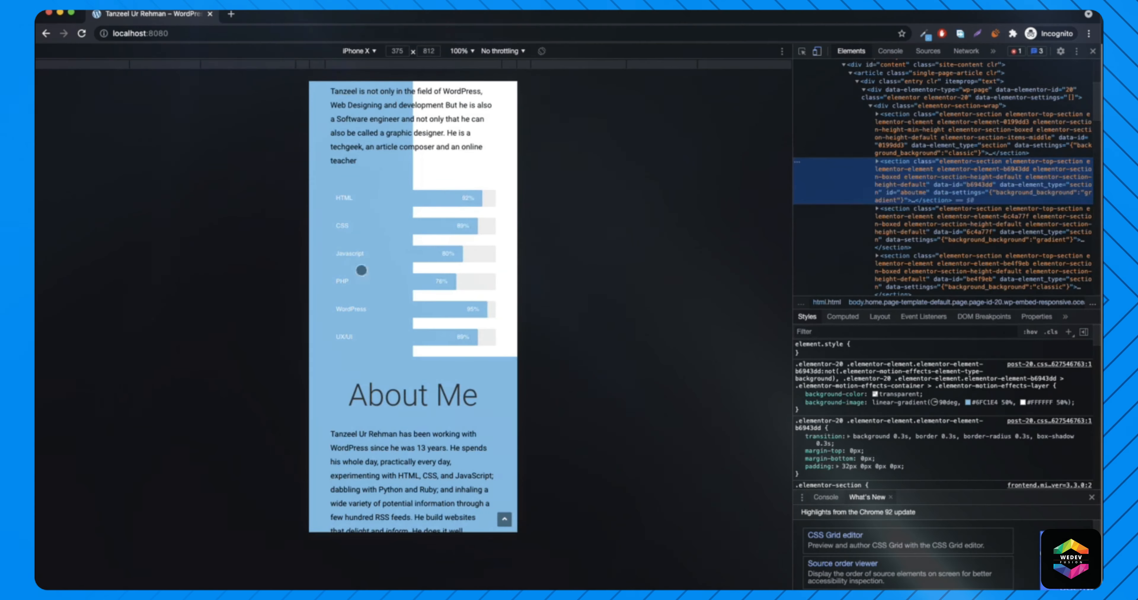
pyautogui.scroll(-5, 361, 270)
pyautogui.click(79, 34)
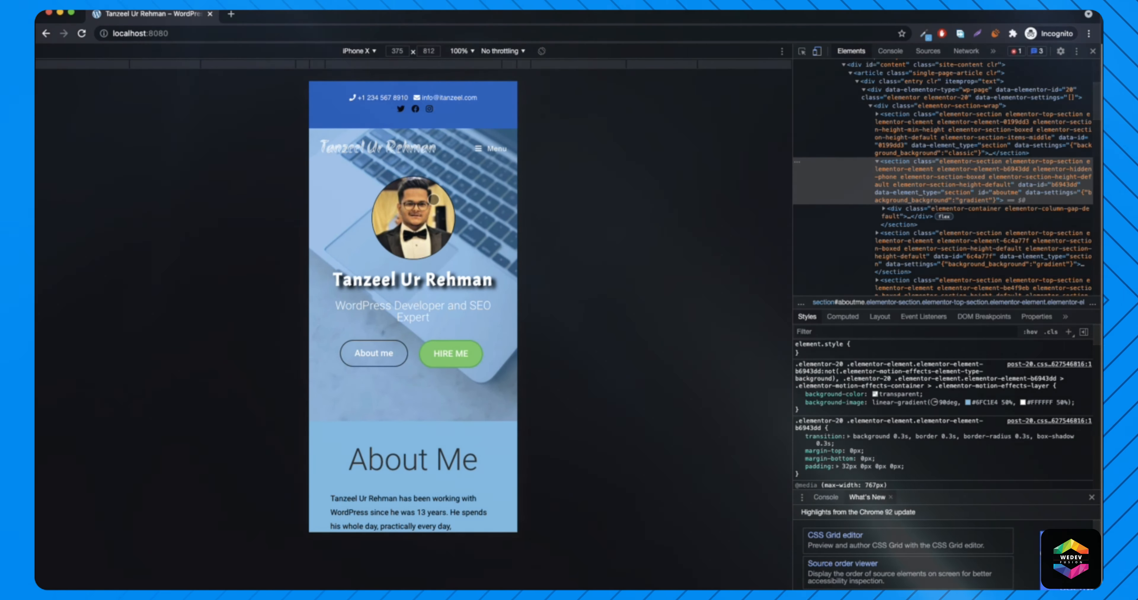
# - Close DevTools and scroll the desktop page showing the original About Me above the blue copy
pyautogui.scroll(-8, 426, 212)
pyautogui.scroll(-7, 454, 241)
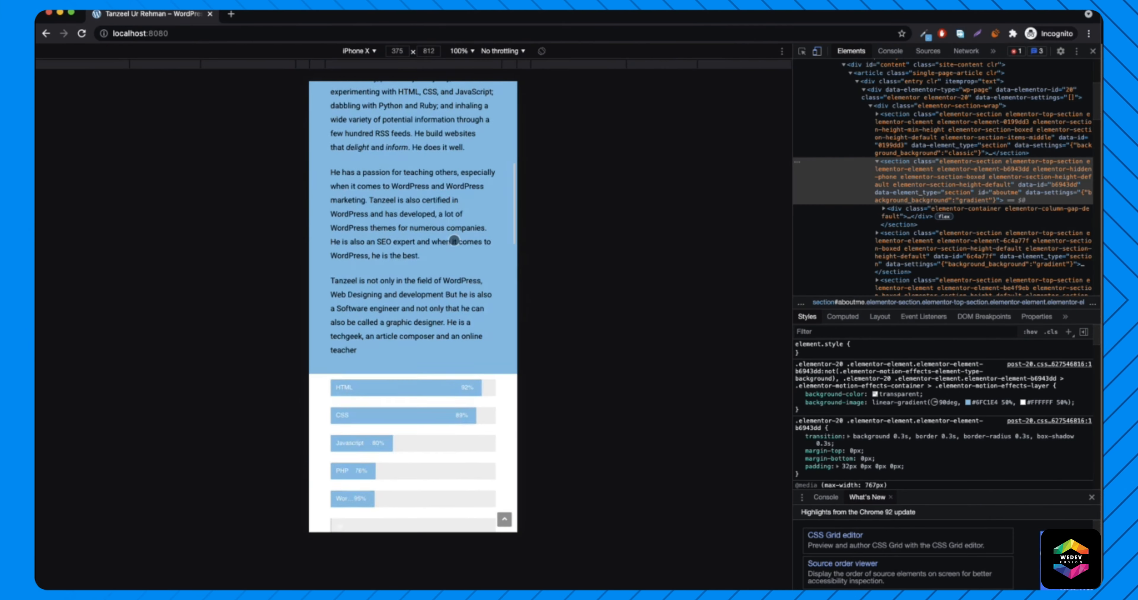
pyautogui.scroll(7, 454, 241)
pyautogui.scroll(7, 456, 237)
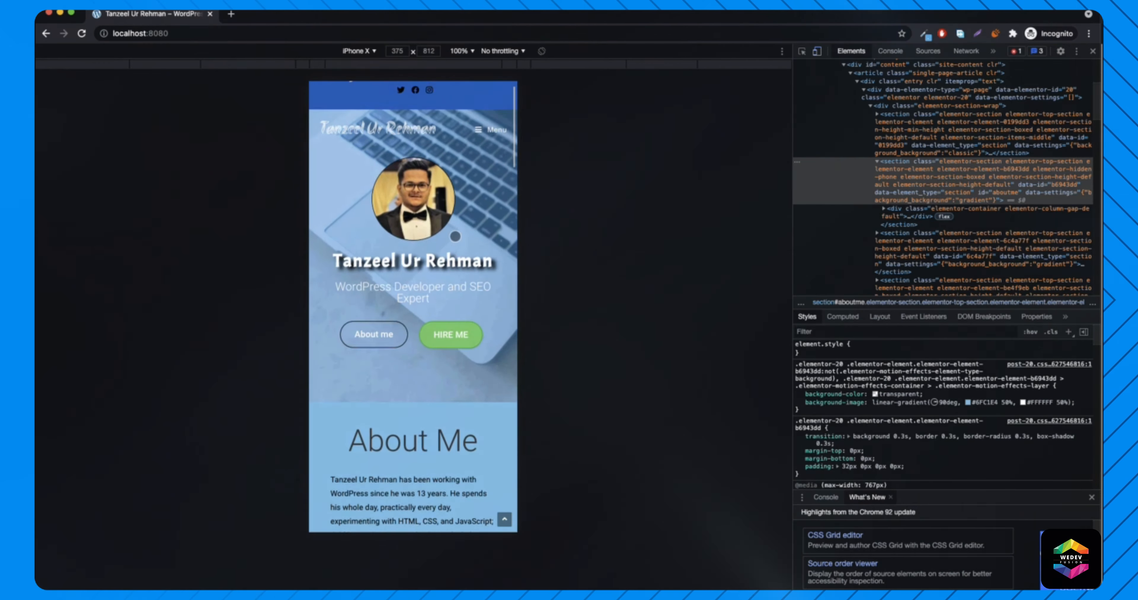
pyautogui.scroll(-8, 456, 237)
pyautogui.scroll(-2, 456, 238)
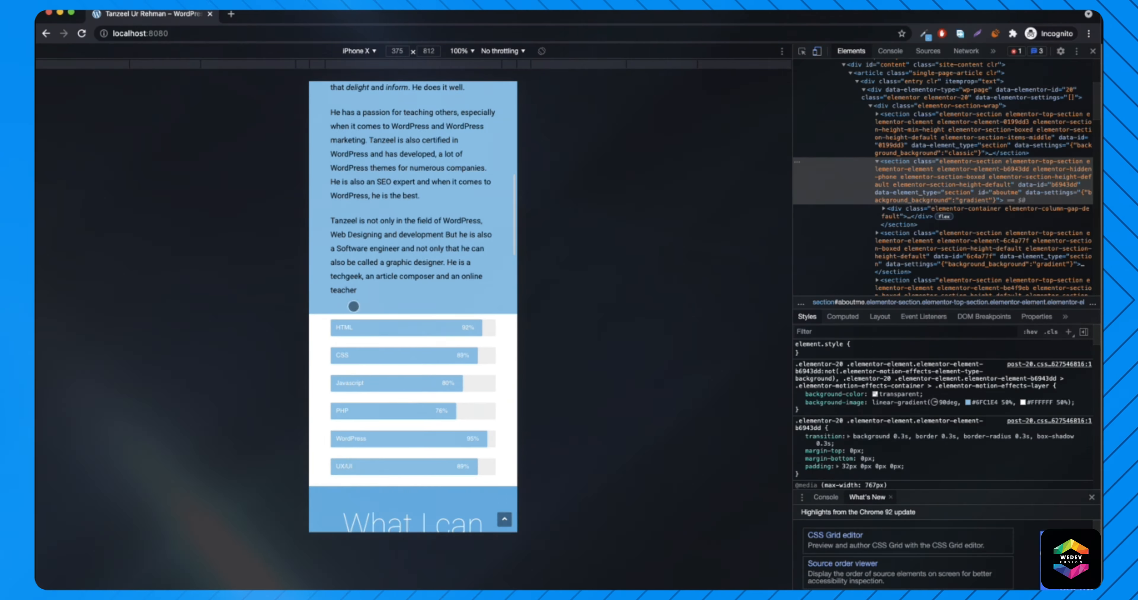
pyautogui.scroll(5, 425, 211)
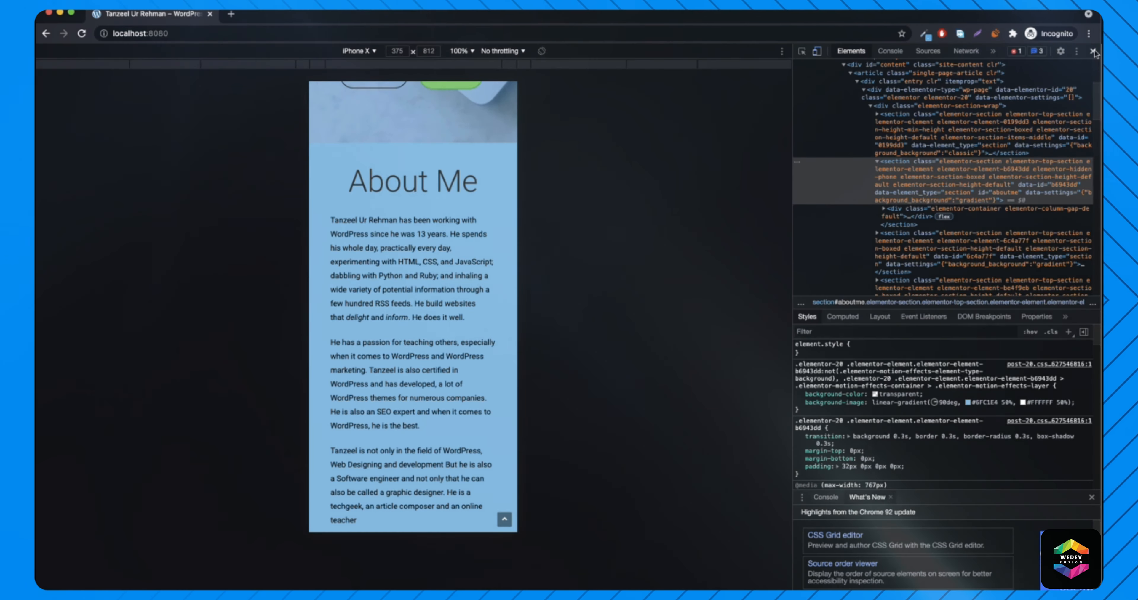
pyautogui.click(1093, 51)
pyautogui.scroll(1, 581, 234)
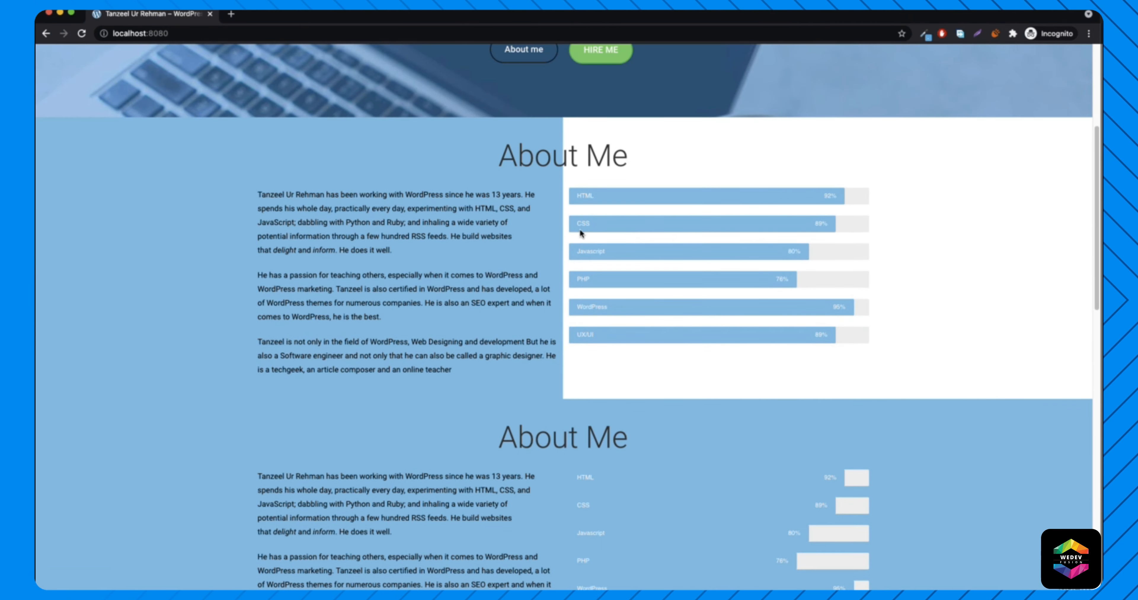
pyautogui.scroll(-5, 205, 301)
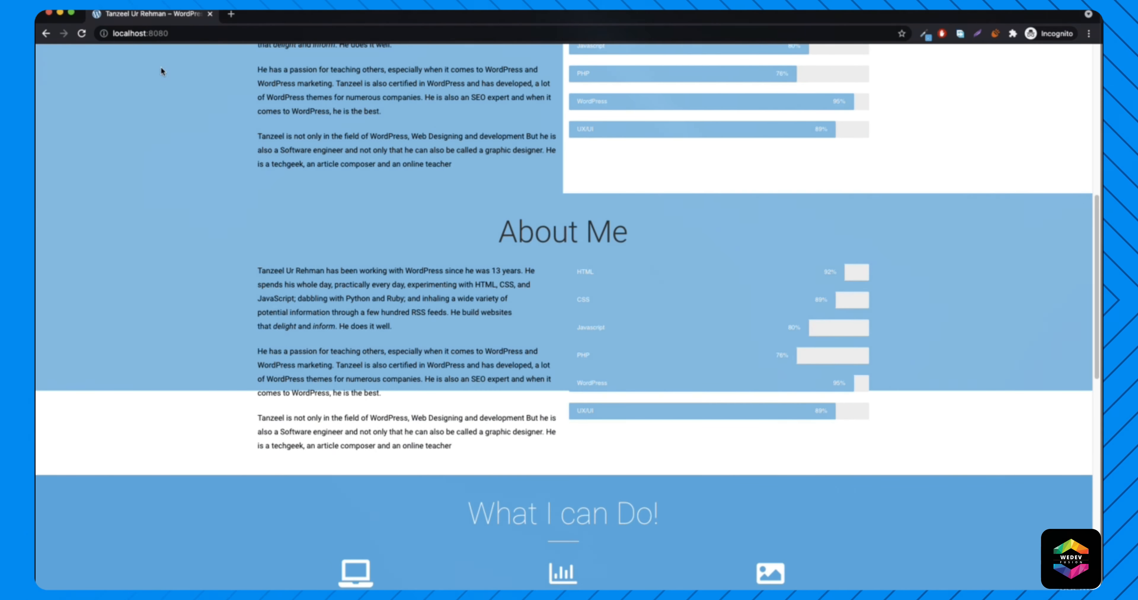
# - Turn on Hide On Desktop for the second About Me section and update the page
pyautogui.click(61, 14)
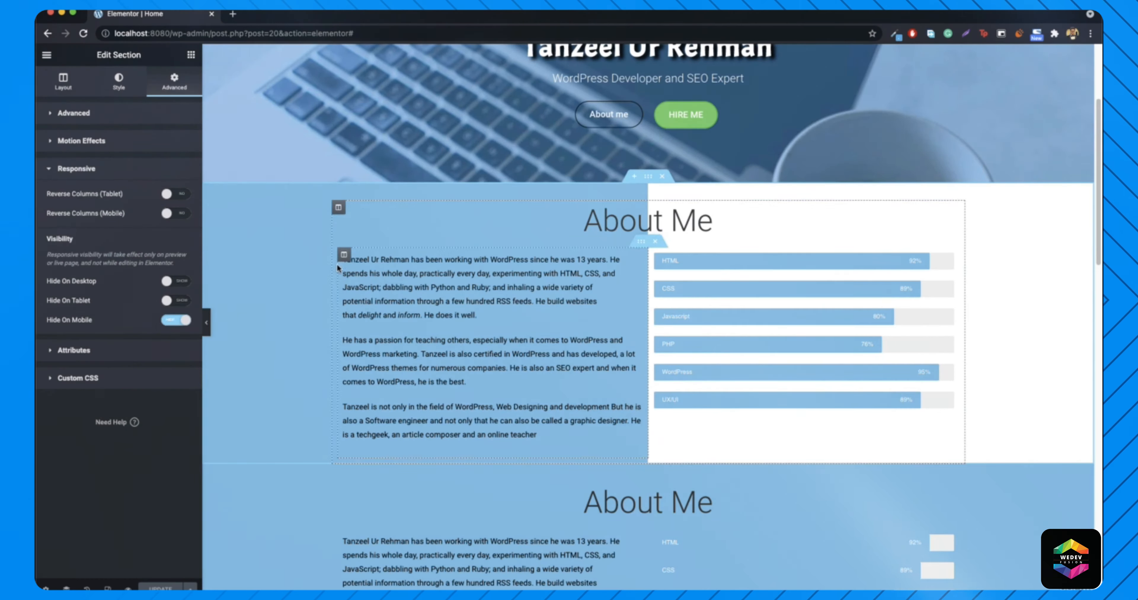
pyautogui.scroll(-4, 337, 263)
pyautogui.rightClick(259, 353)
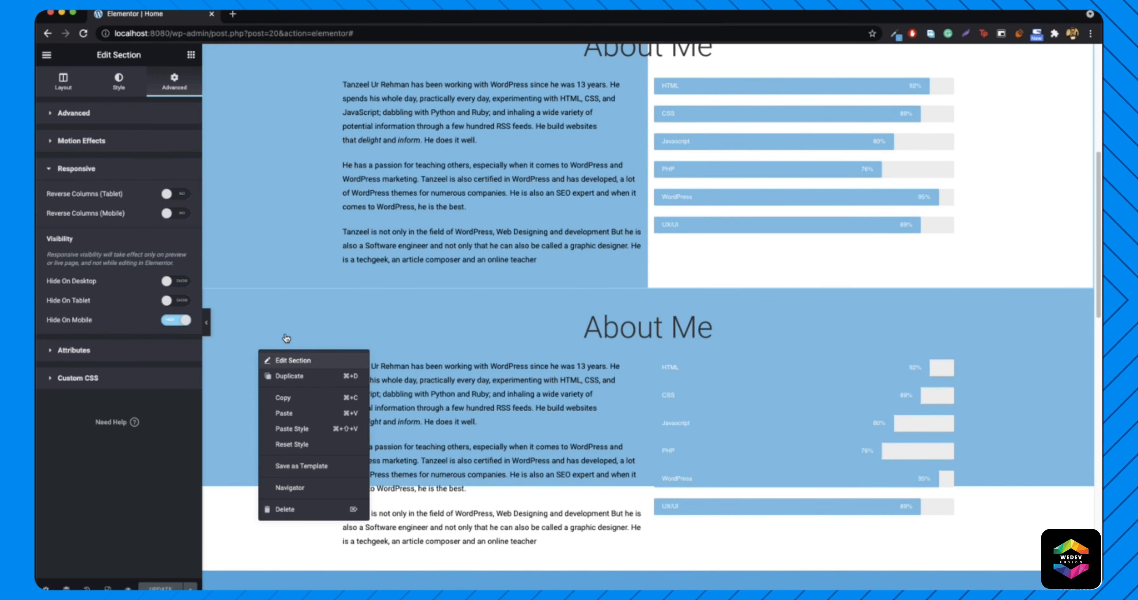
pyautogui.click(288, 359)
pyautogui.click(172, 87)
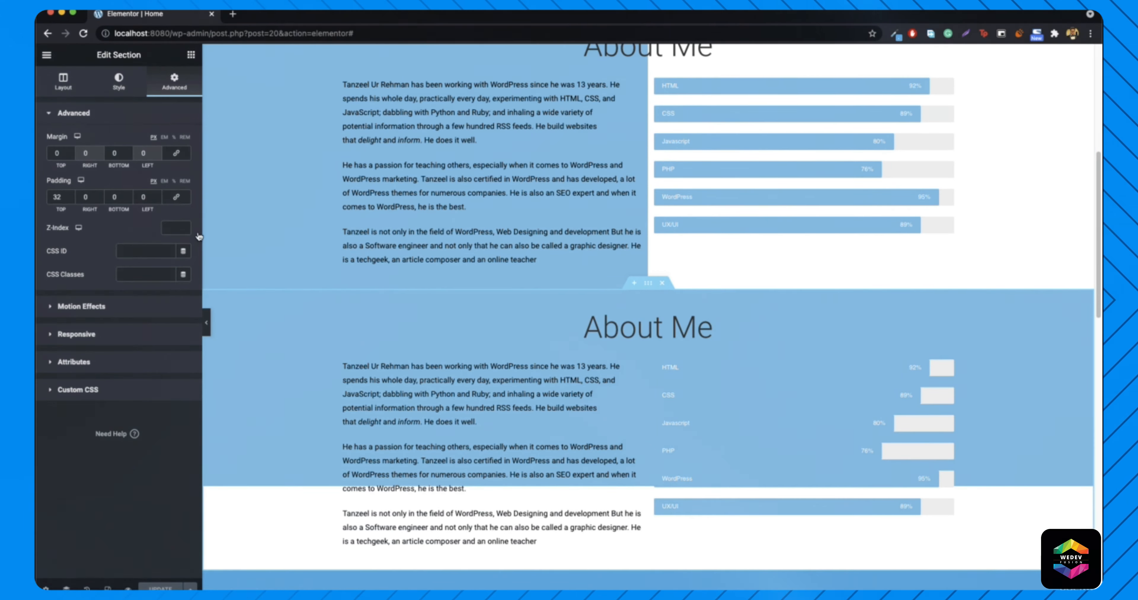
pyautogui.click(93, 334)
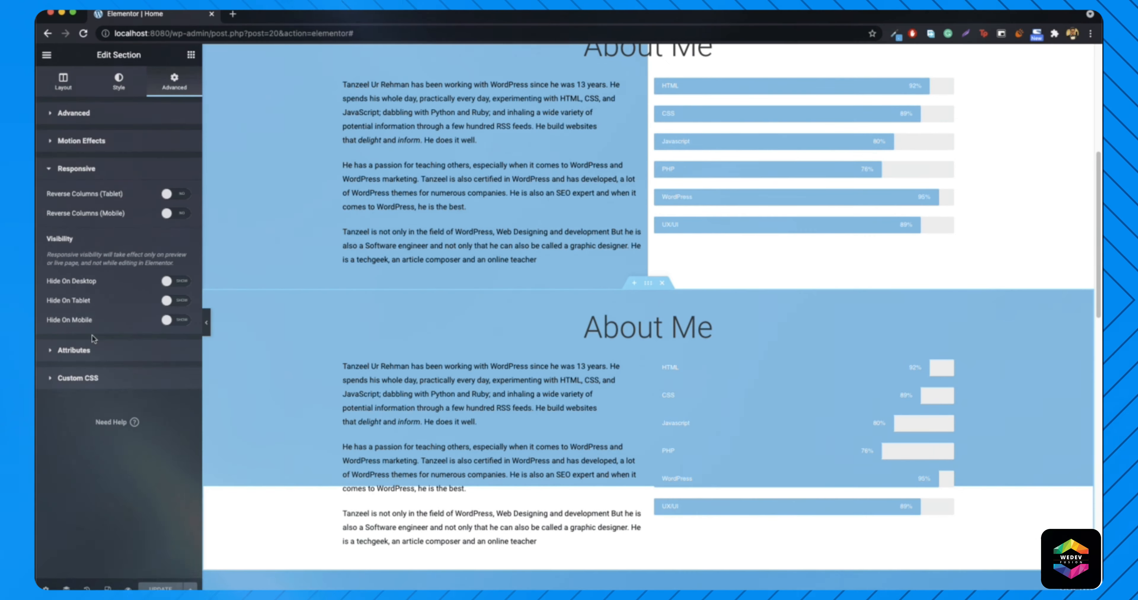
pyautogui.click(176, 284)
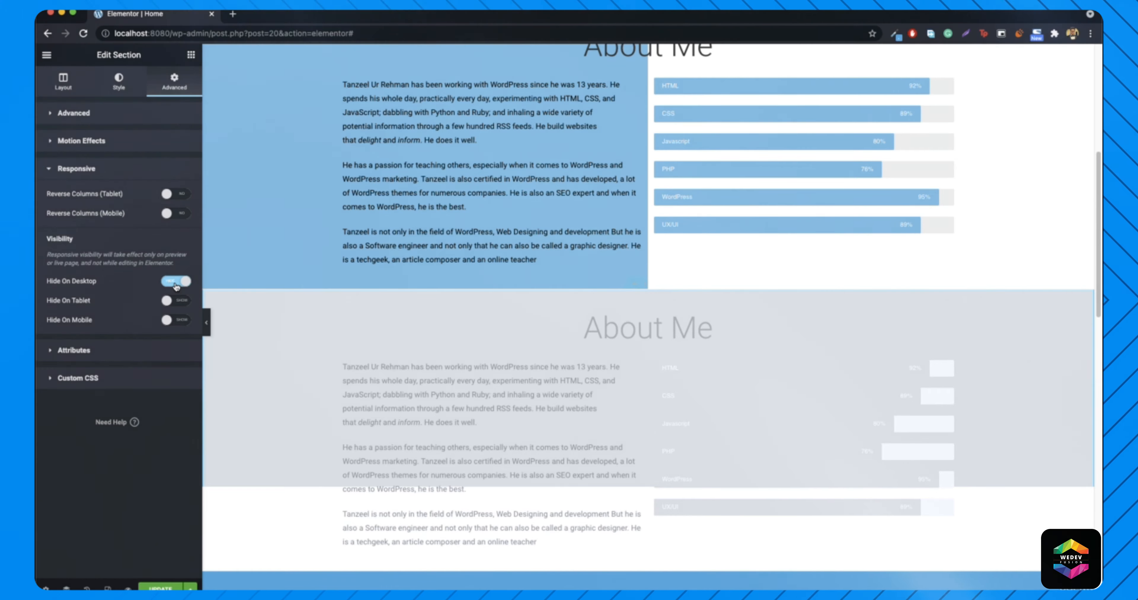
pyautogui.click(161, 588)
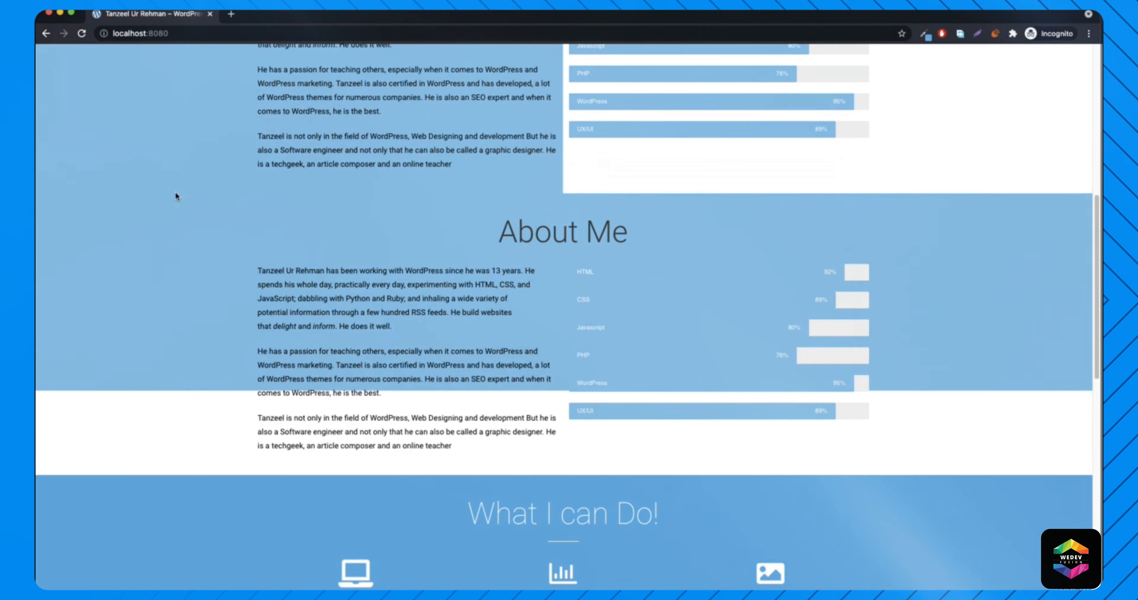
pyautogui.scroll(5, 171, 158)
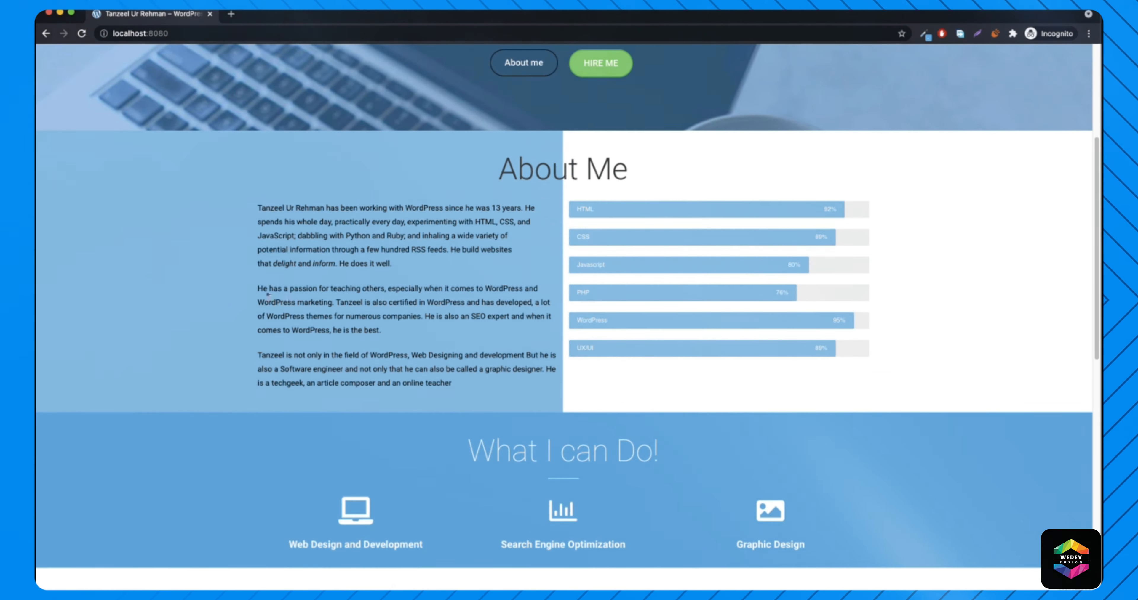
# - Inspect the live page in iPhone X emulation, then close DevTools and return to Elementor
pyautogui.rightClick(169, 251)
pyautogui.click(221, 423)
pyautogui.scroll(-7, 415, 309)
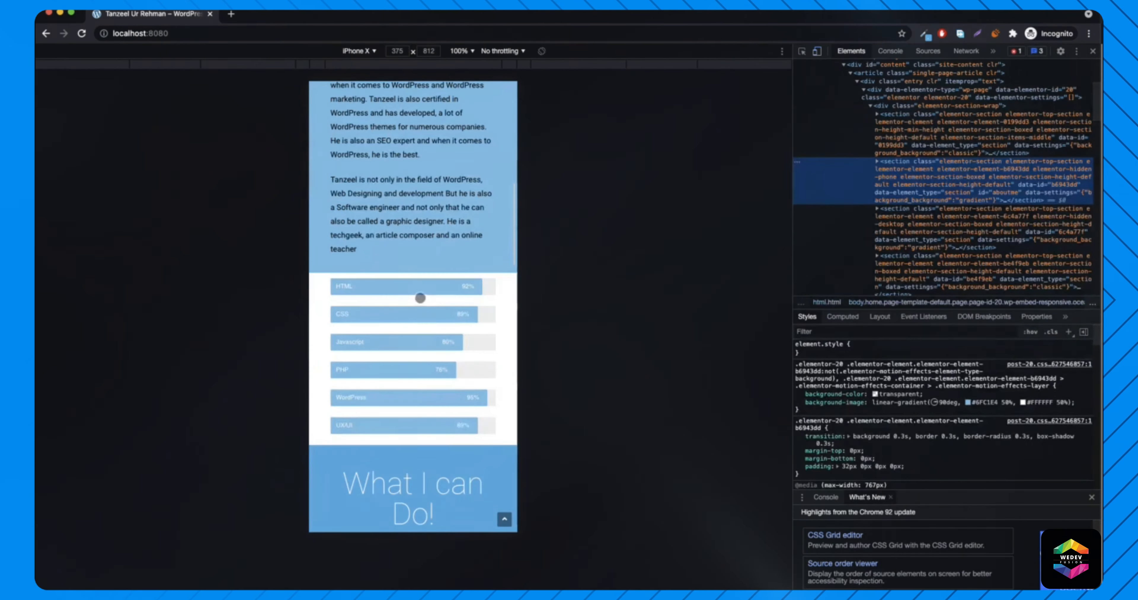
pyautogui.scroll(5, 406, 264)
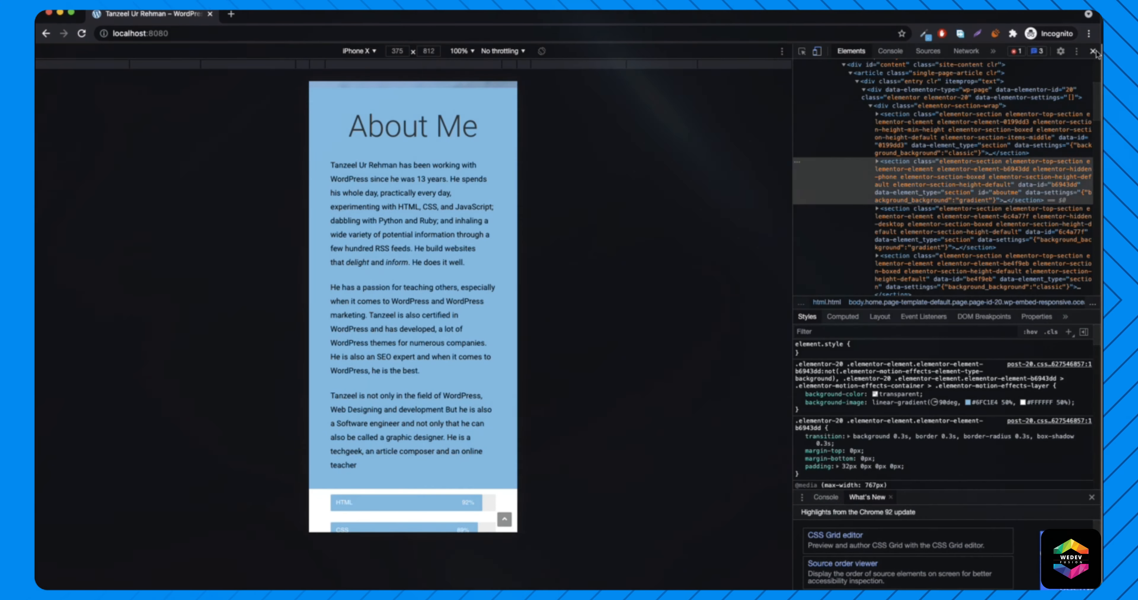
pyautogui.press('super+alt+i')
pyautogui.click(60, 15)
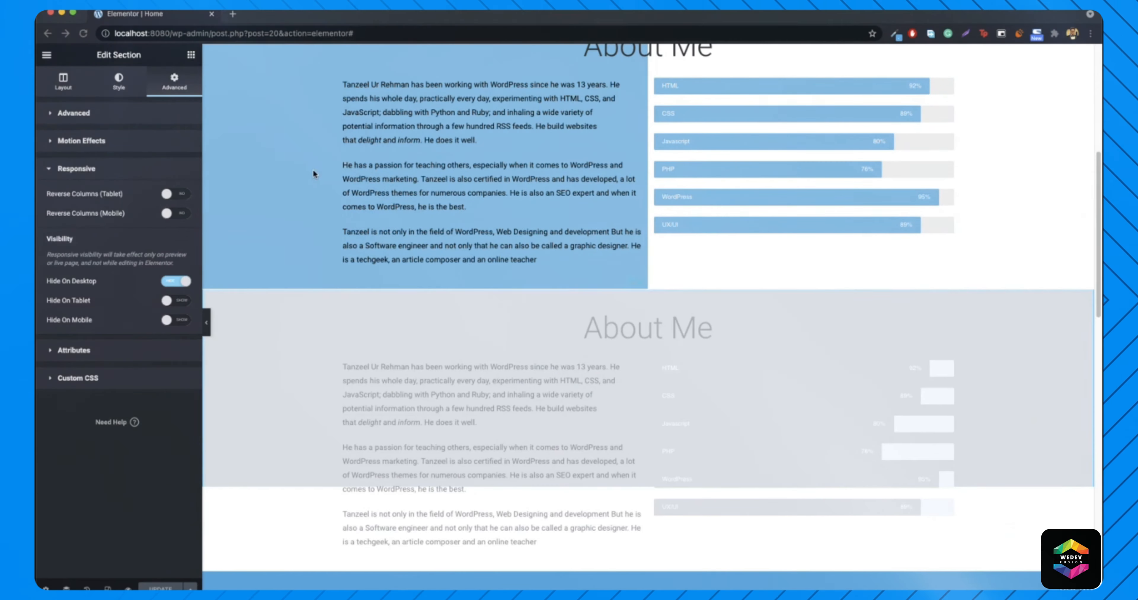
# - Switch the Elementor editor preview to mobile view
pyautogui.scroll(-5, 299, 292)
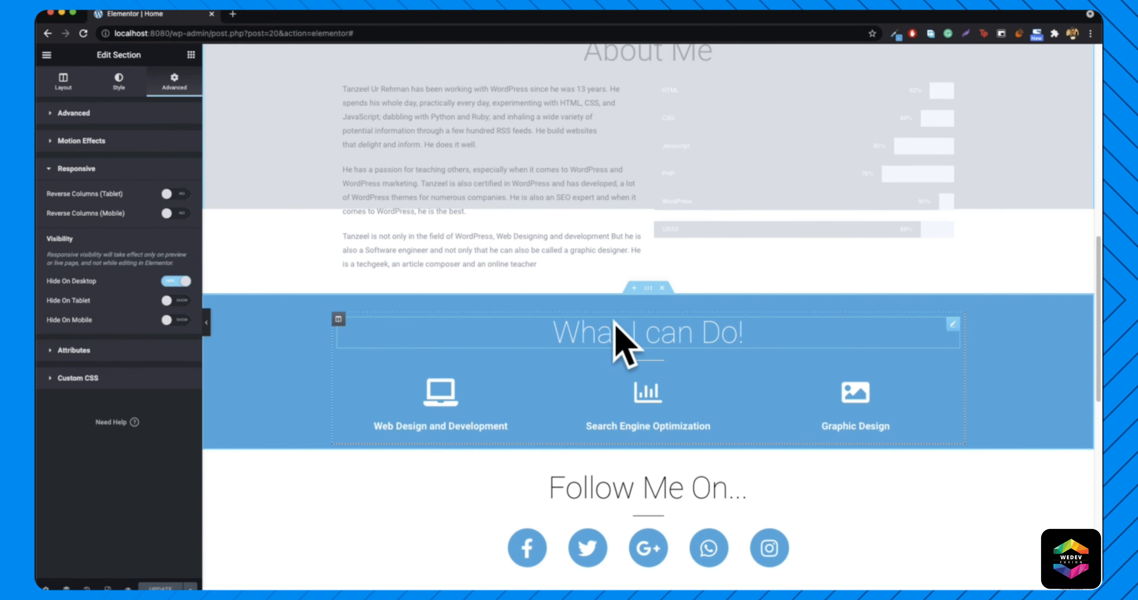
pyautogui.click(108, 588)
pyautogui.scroll(10, 653, 301)
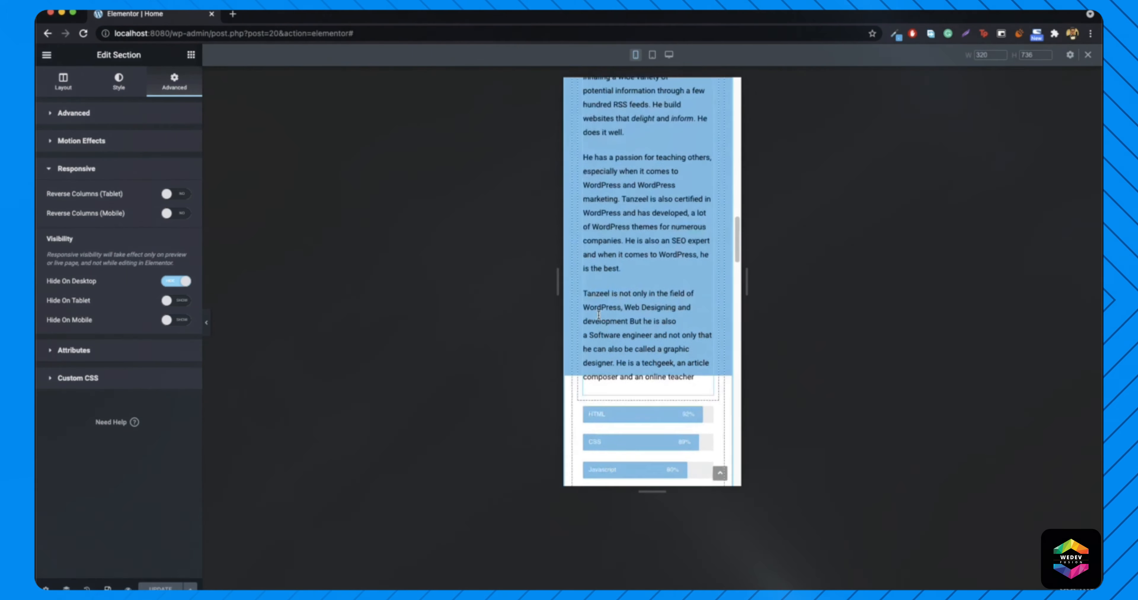
pyautogui.scroll(-10, 654, 301)
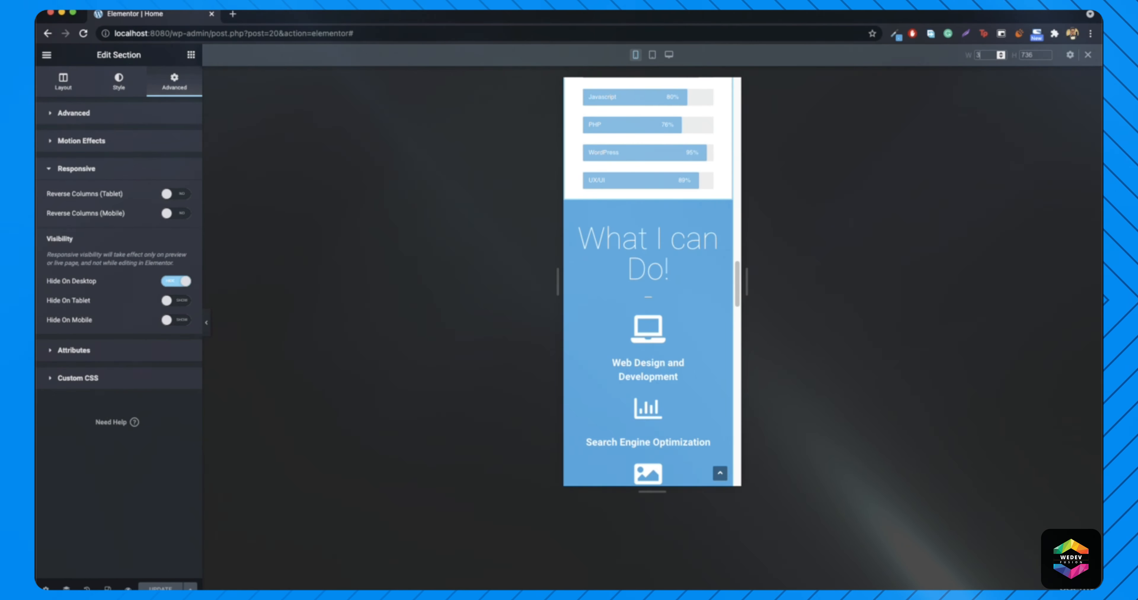
pyautogui.write('375')
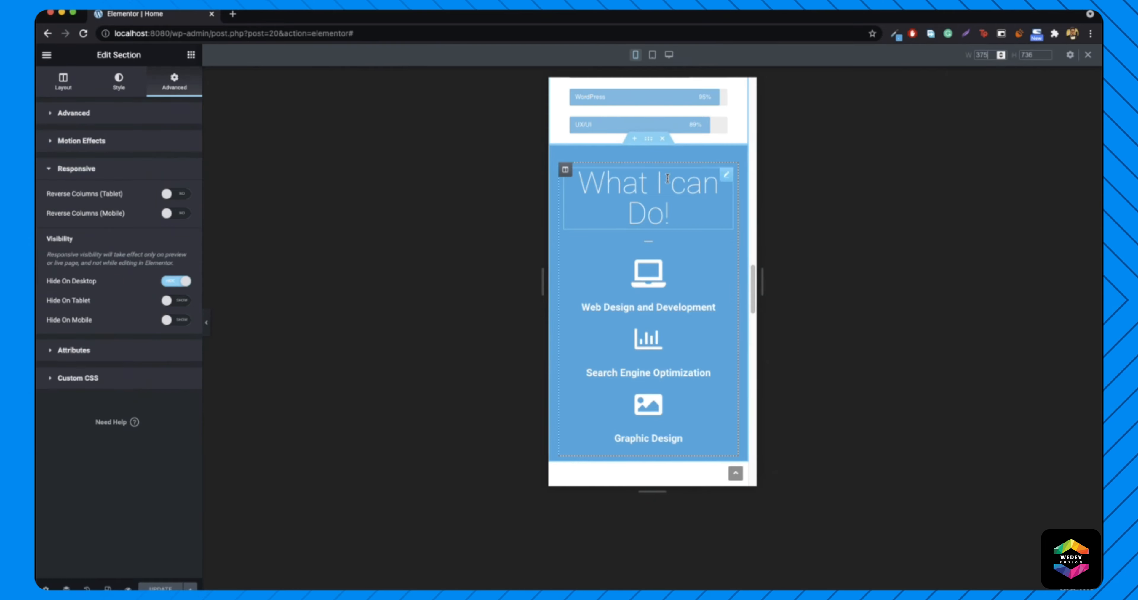
# - Set the What I can Do! heading's mobile font size to 46 px
pyautogui.rightClick(668, 182)
pyautogui.click(703, 191)
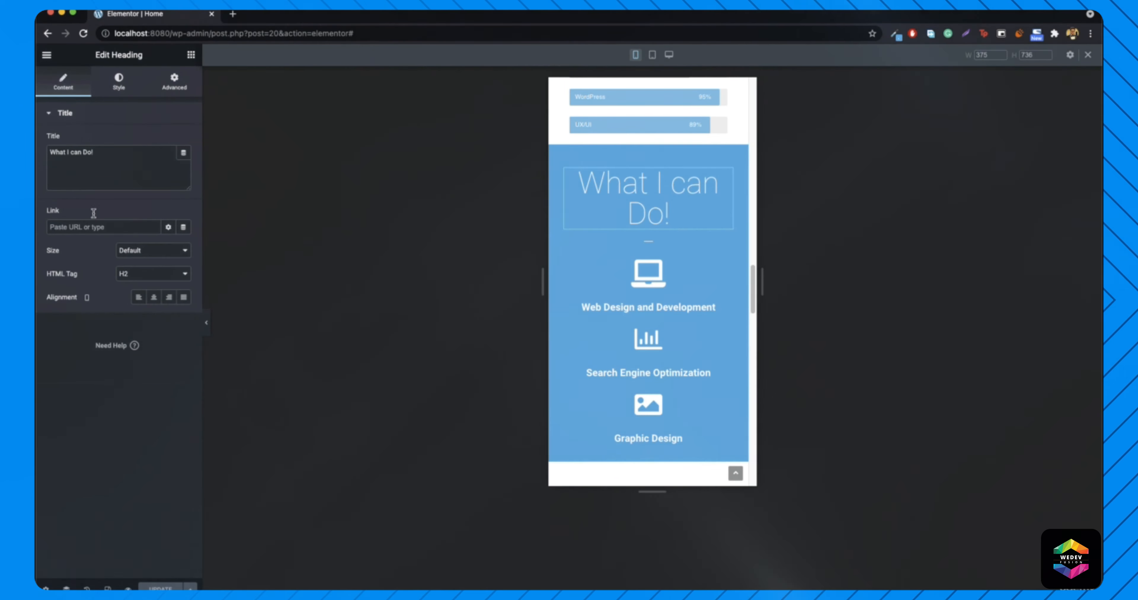
pyautogui.click(119, 82)
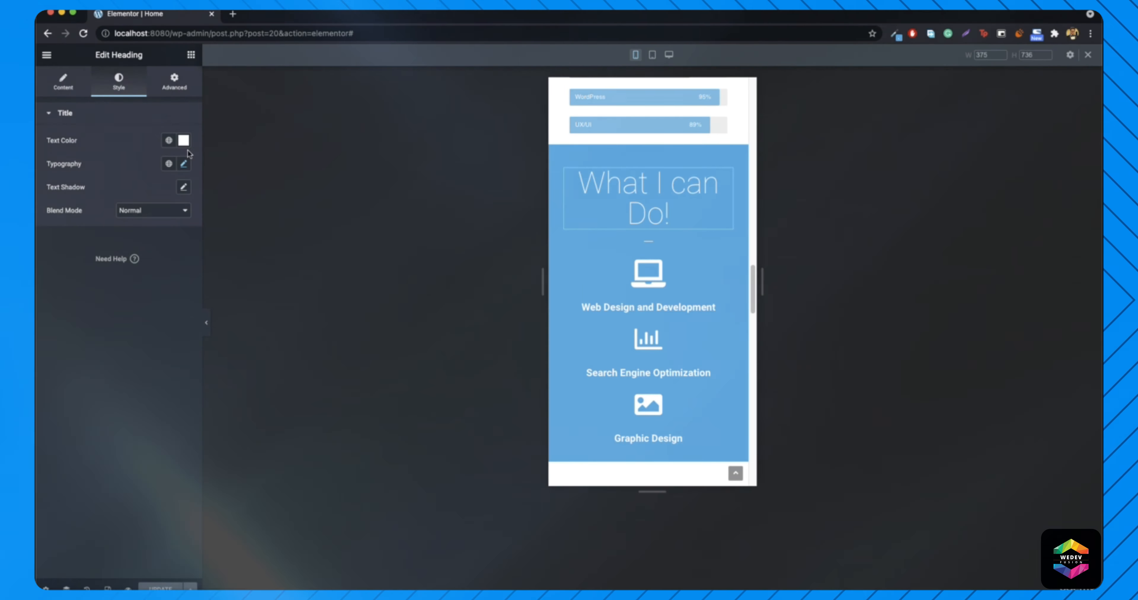
pyautogui.click(184, 165)
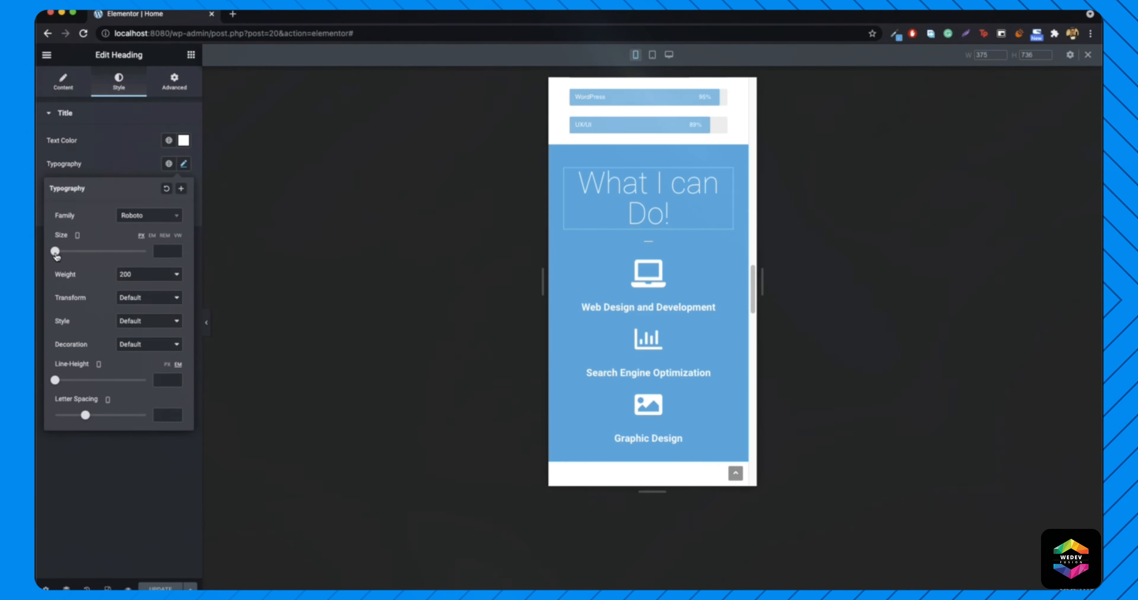
pyautogui.moveTo(56, 255); pyautogui.dragTo(78, 255)
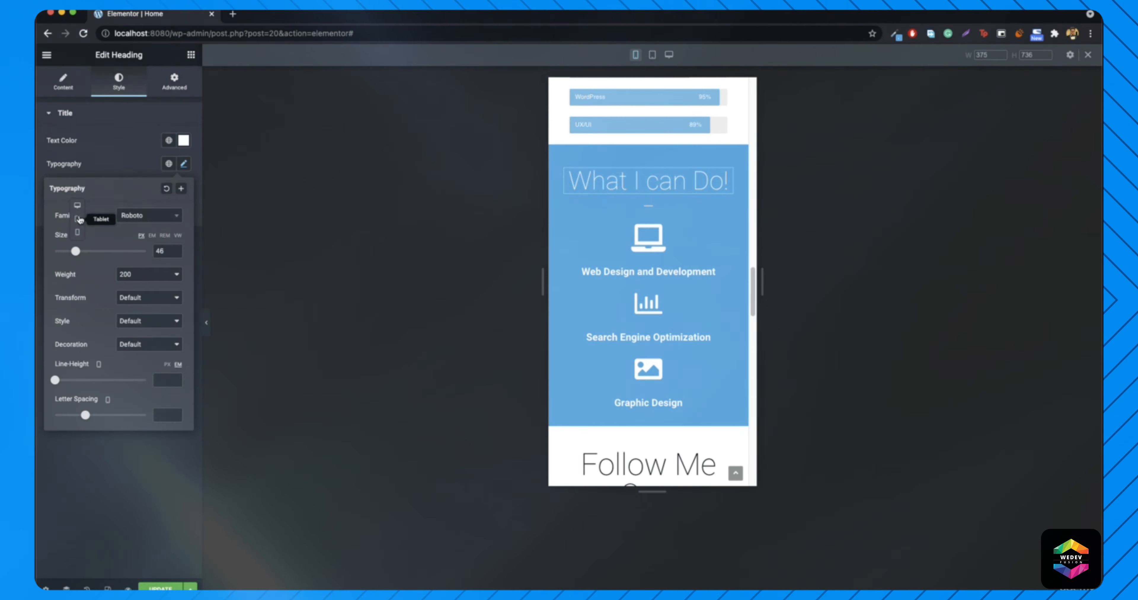
pyautogui.click(77, 219)
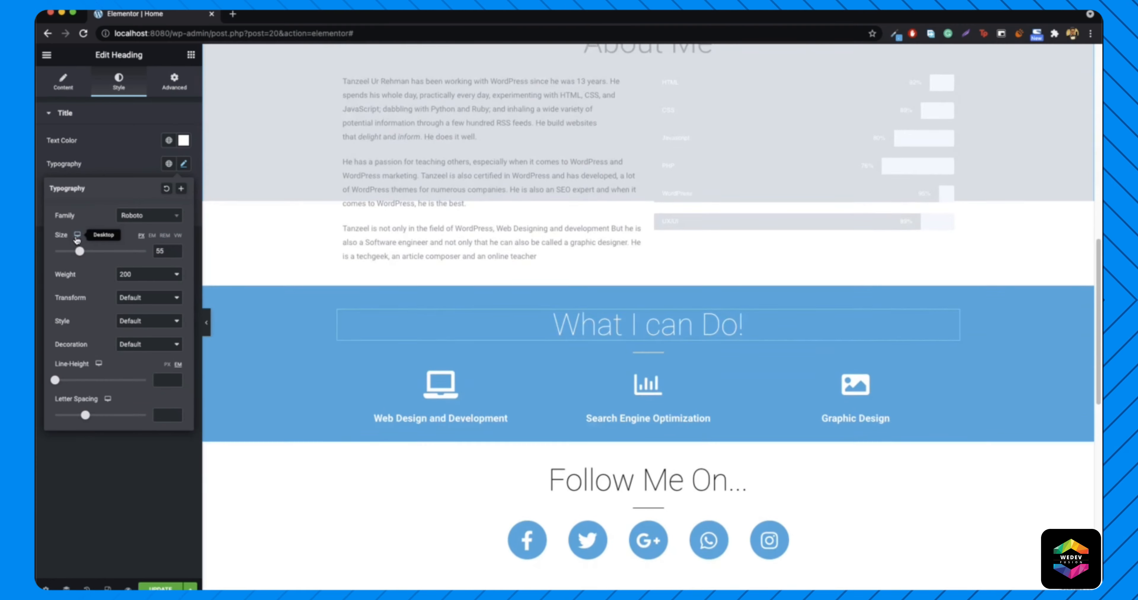
pyautogui.click(77, 236)
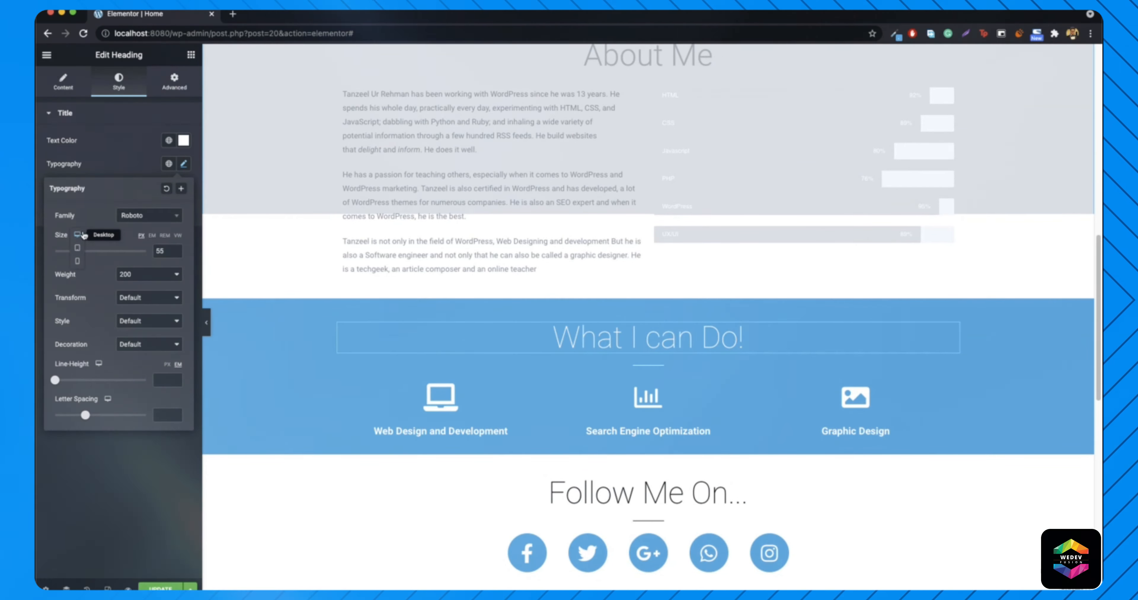
pyautogui.click(76, 265)
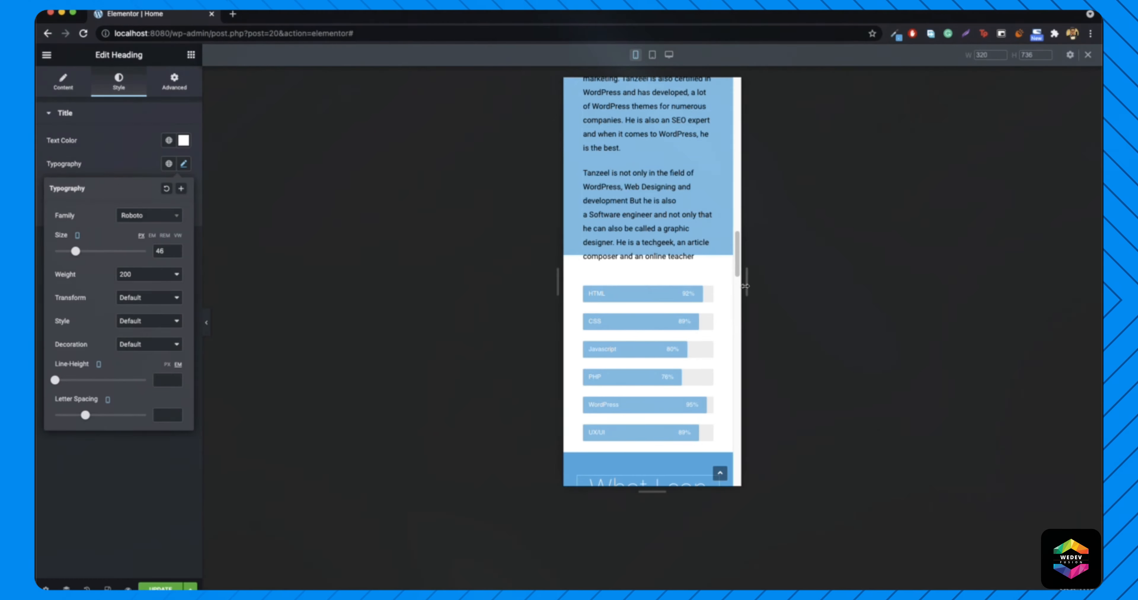
pyautogui.scroll(-4, 677, 300)
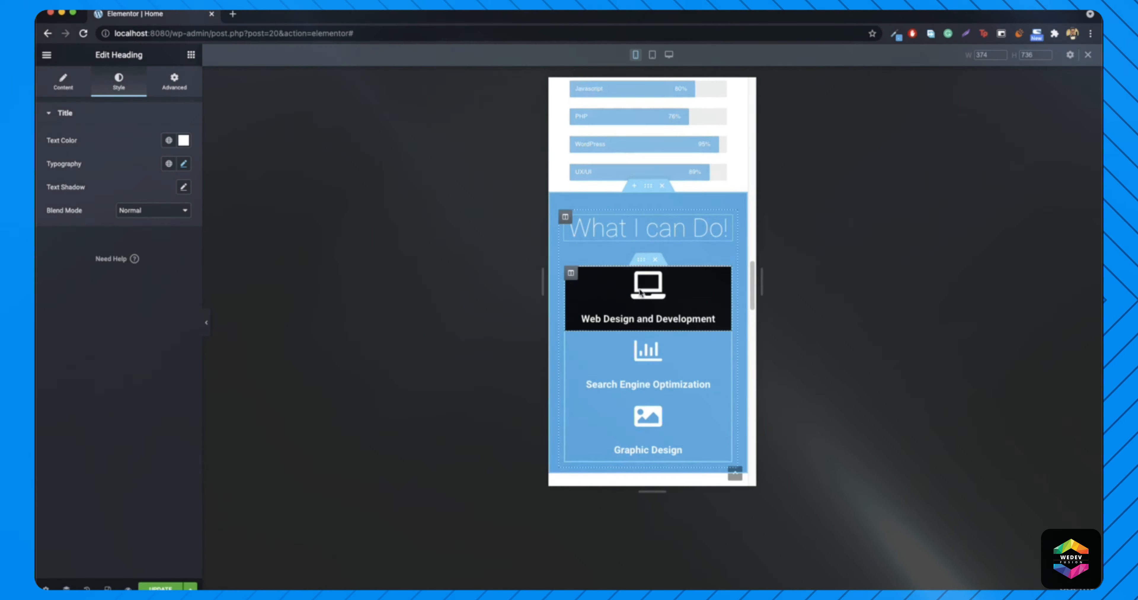
pyautogui.scroll(-1, 644, 300)
# - Shrink the Follow Me On... heading's font size on mobile
pyautogui.scroll(-4, 679, 309)
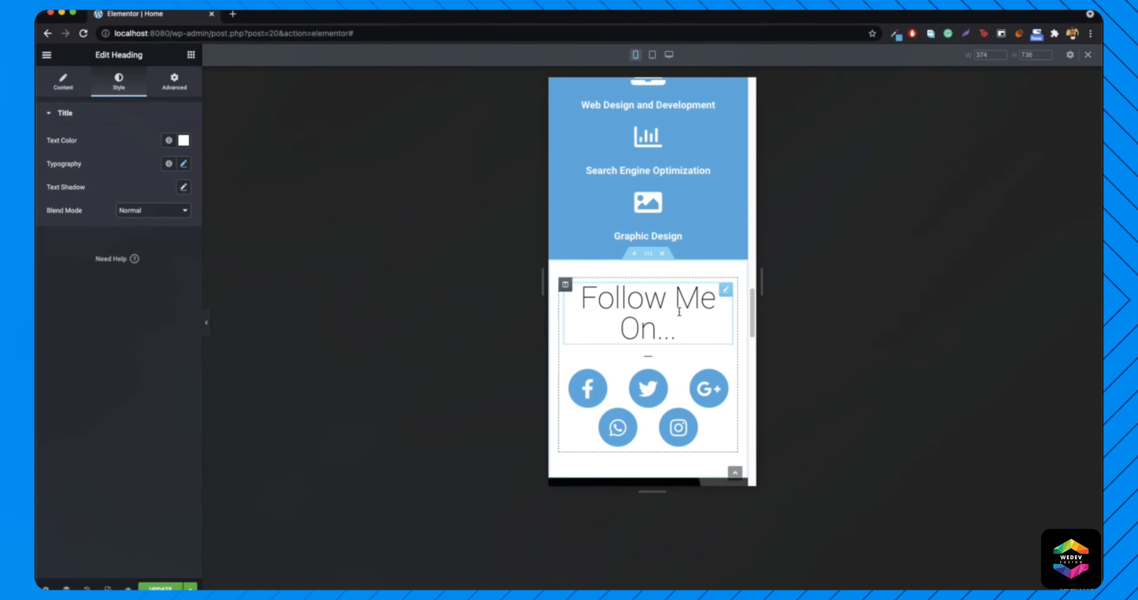
pyautogui.rightClick(664, 299)
pyautogui.click(706, 310)
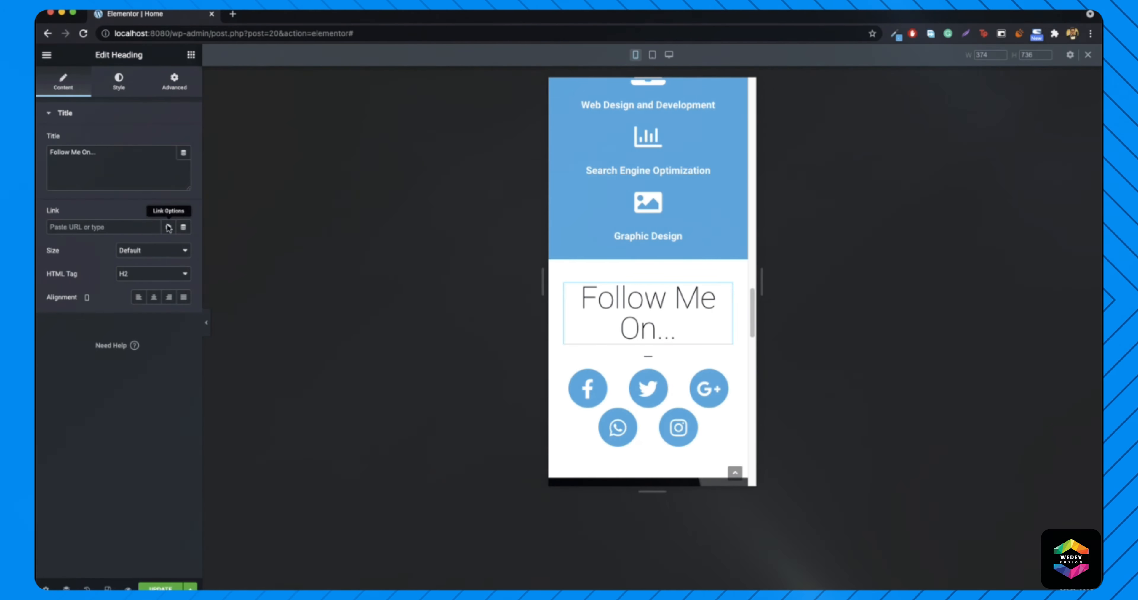
pyautogui.click(120, 85)
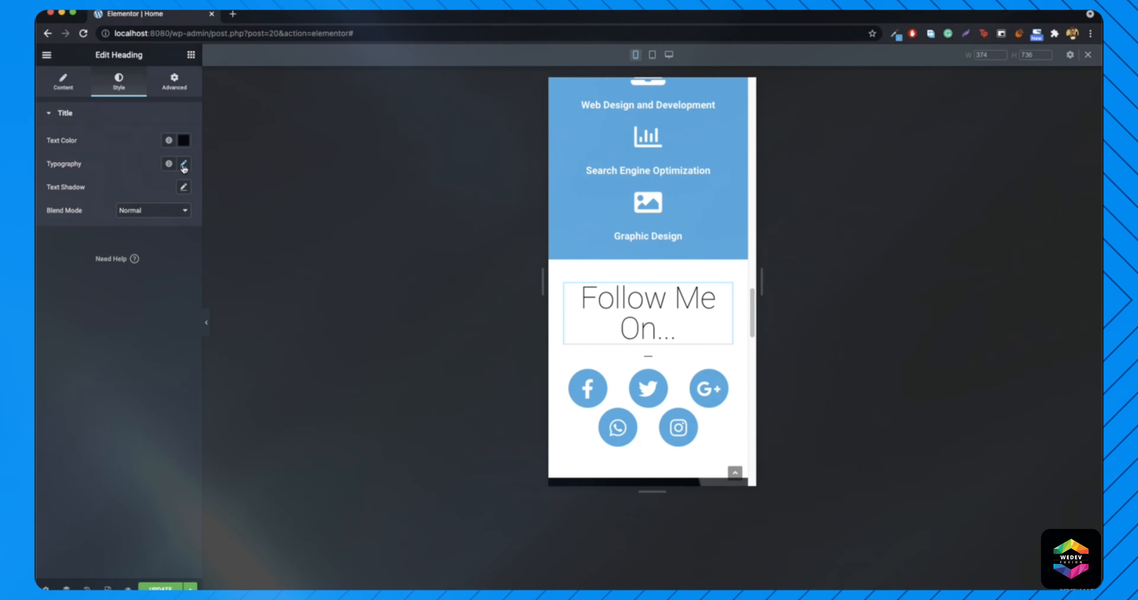
pyautogui.click(184, 165)
pyautogui.moveTo(55, 252); pyautogui.dragTo(74, 256)
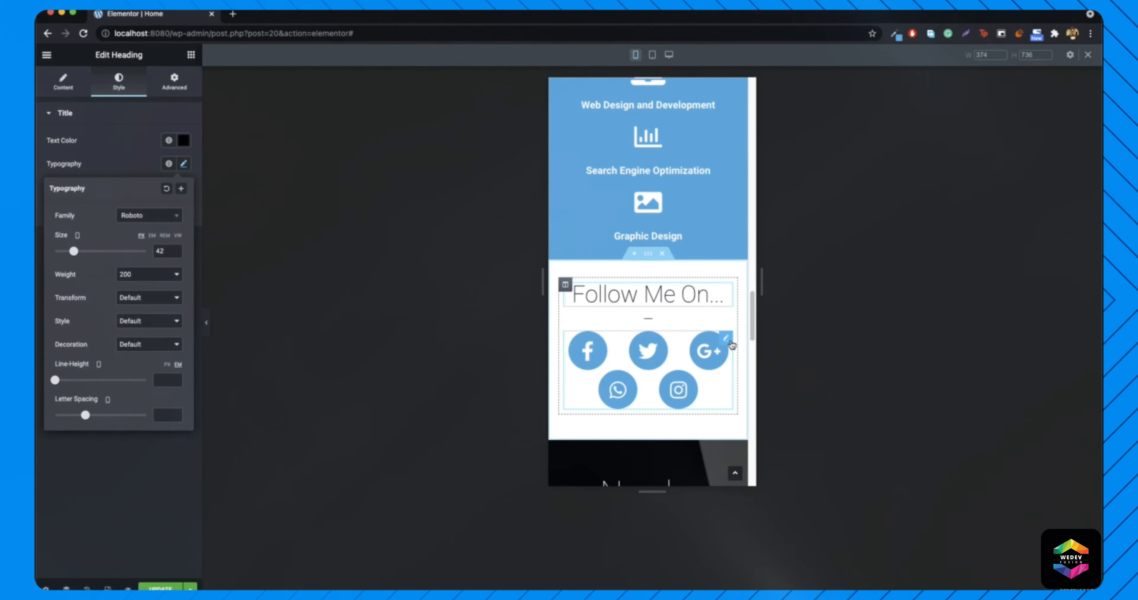
# - Give the mobile social icons spacing 8 and size 23
pyautogui.rightClick(730, 343)
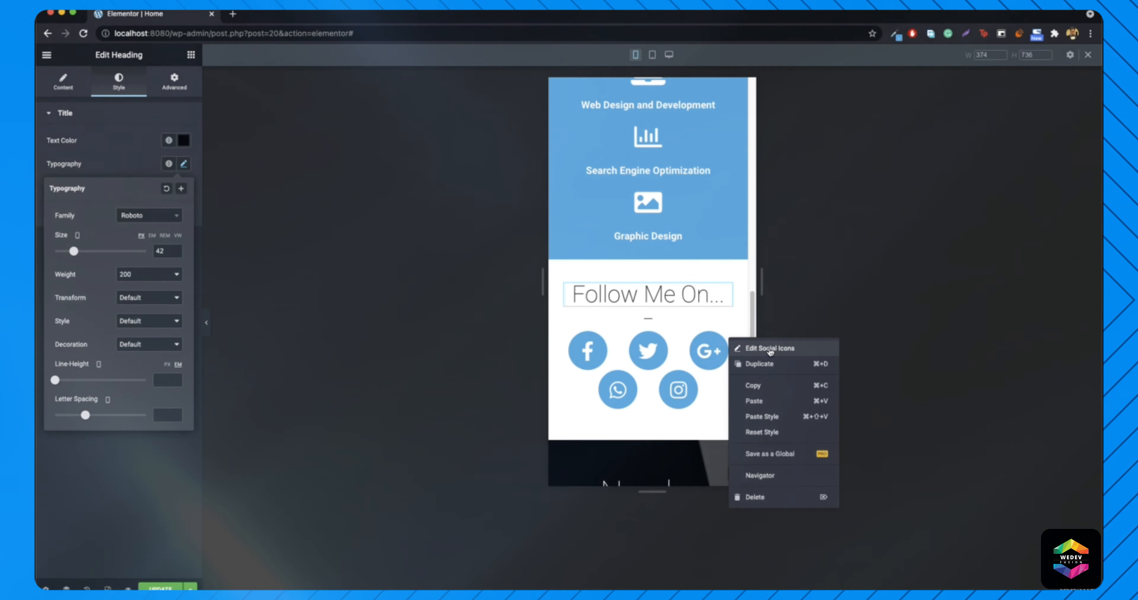
pyautogui.click(746, 348)
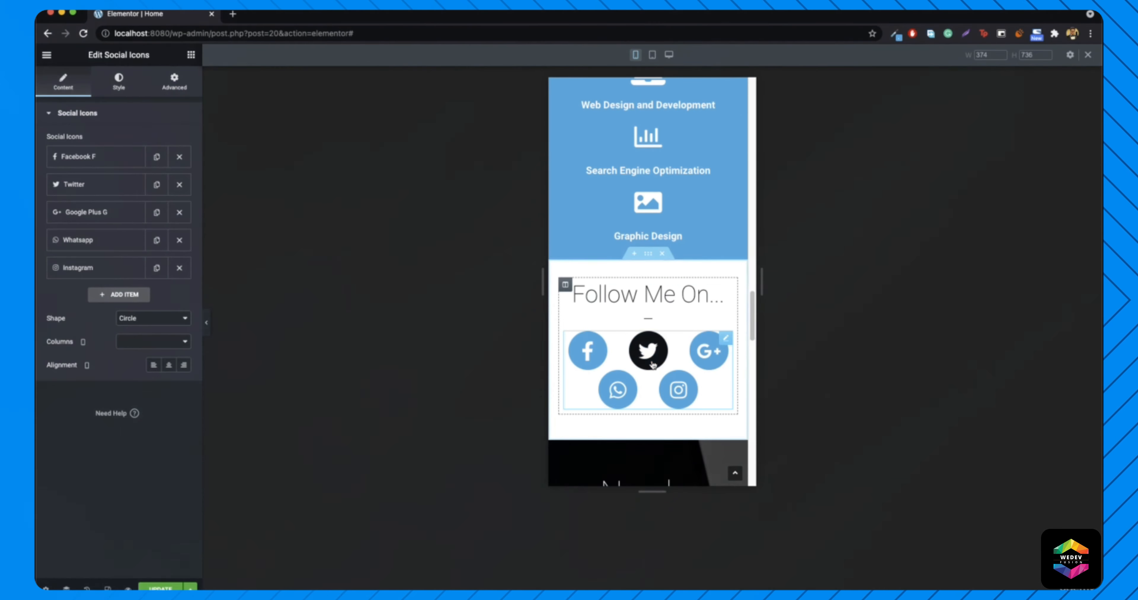
pyautogui.click(117, 86)
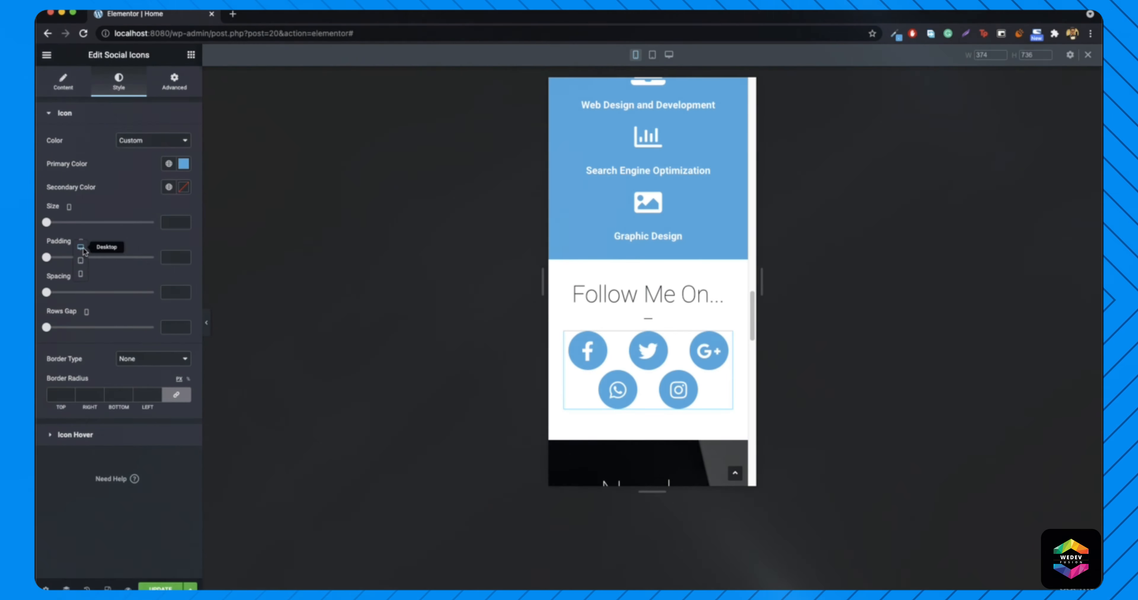
pyautogui.click(80, 248)
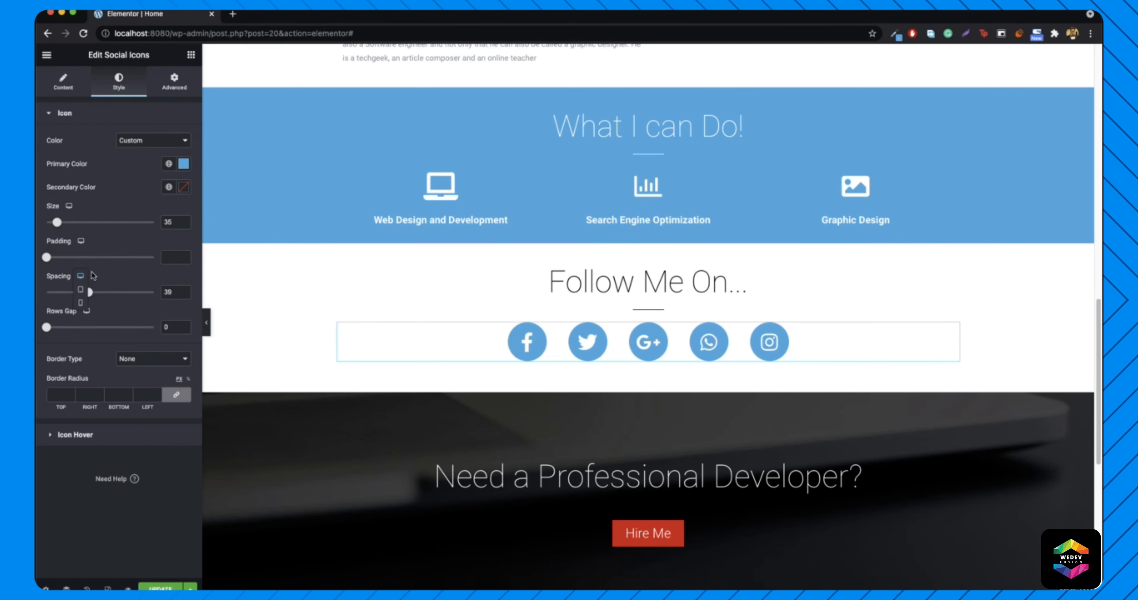
pyautogui.click(80, 305)
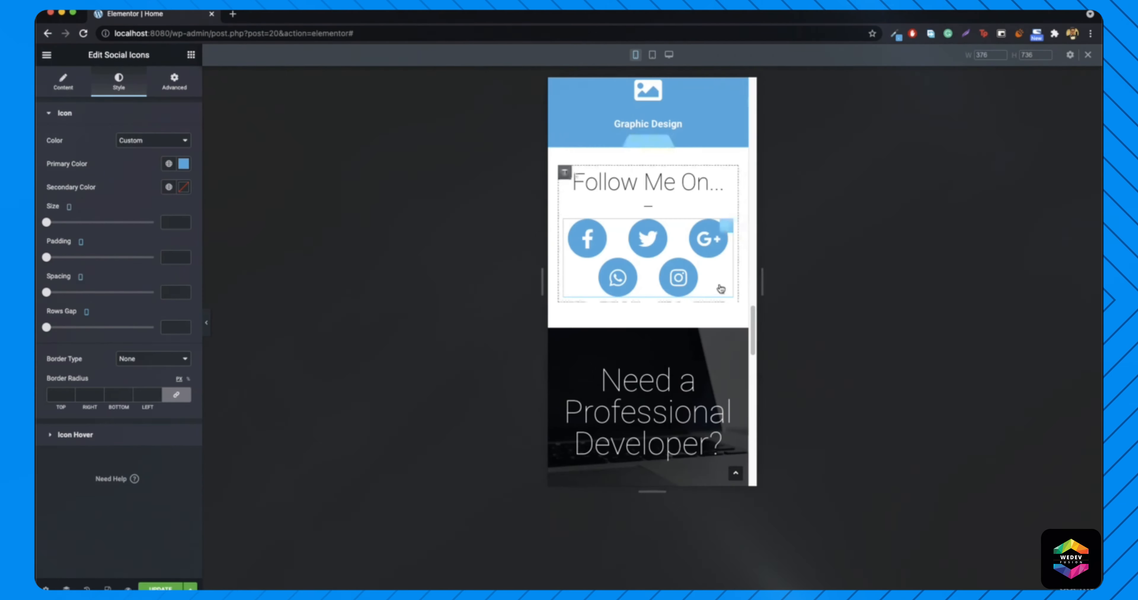
pyautogui.moveTo(47, 292); pyautogui.dragTo(50, 292)
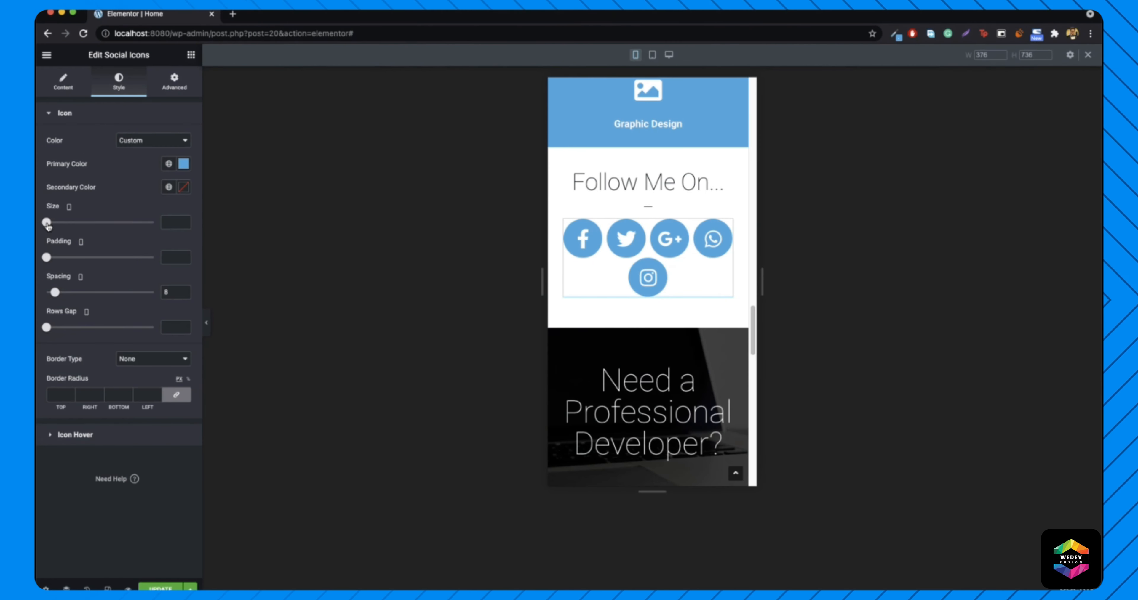
pyautogui.moveTo(46, 223); pyautogui.dragTo(53, 225)
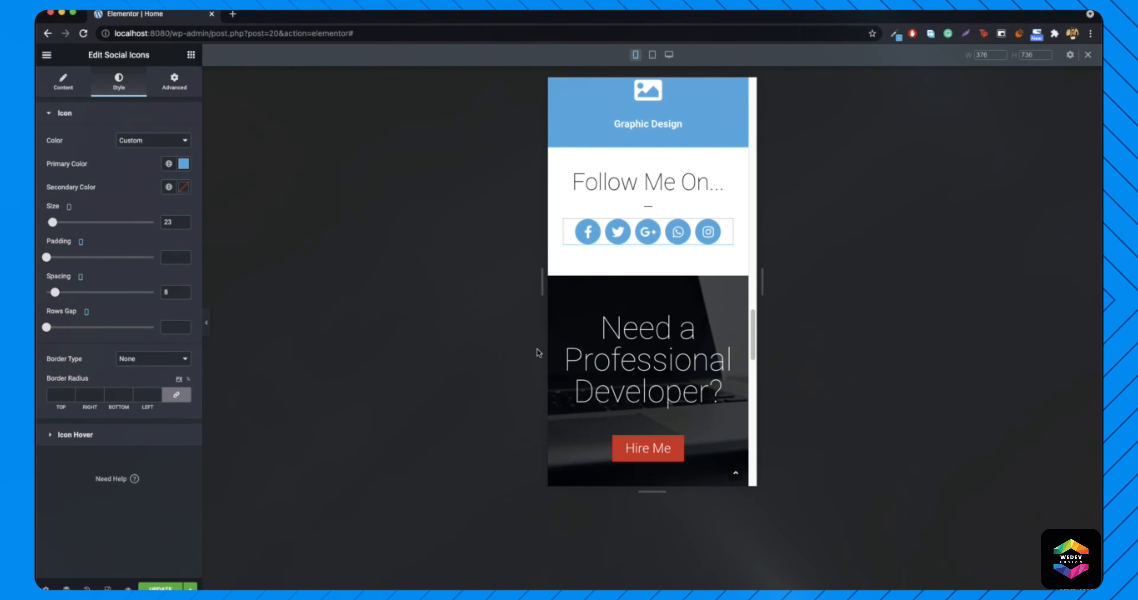
pyautogui.scroll(-1, 670, 326)
pyautogui.scroll(-1, 671, 326)
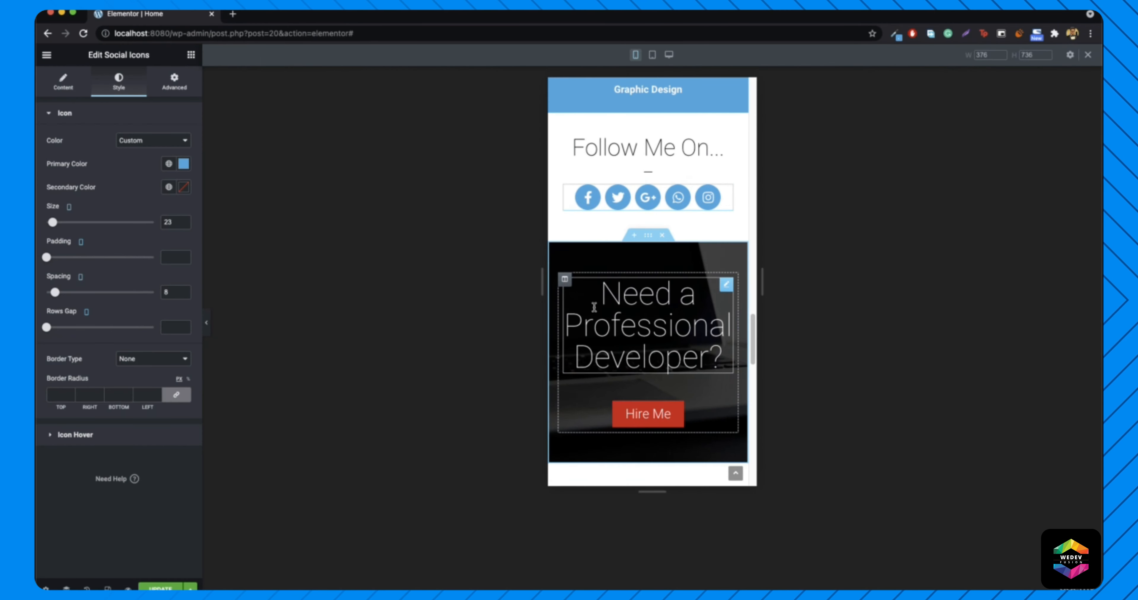
# - Reduce the Need a Professional Developer? heading to size 33 on mobile
pyautogui.rightClick(644, 317)
pyautogui.click(703, 331)
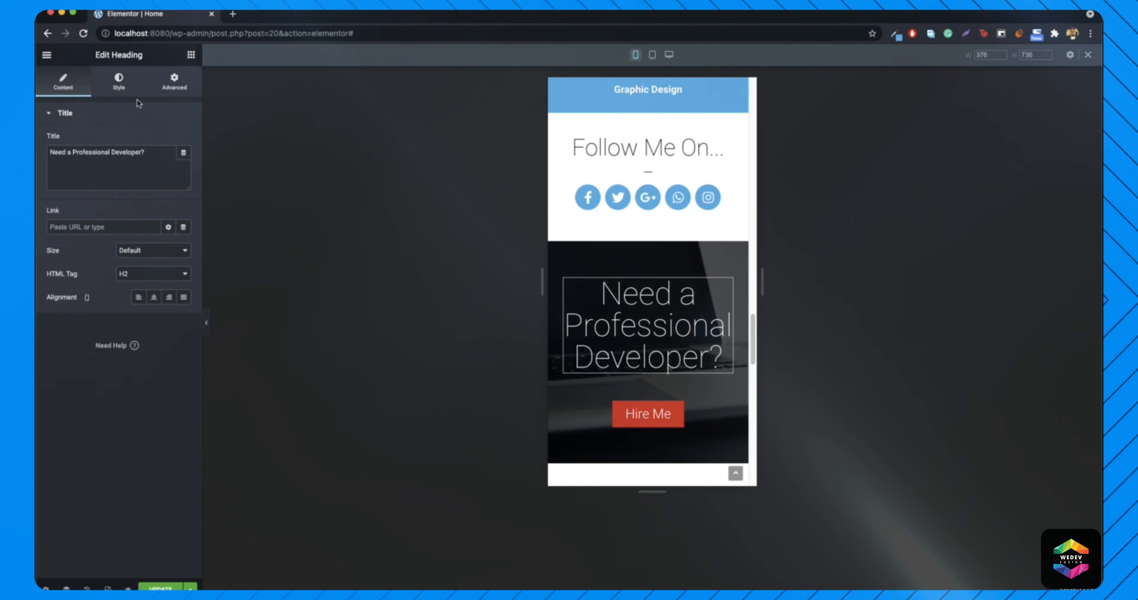
pyautogui.click(119, 83)
pyautogui.click(184, 164)
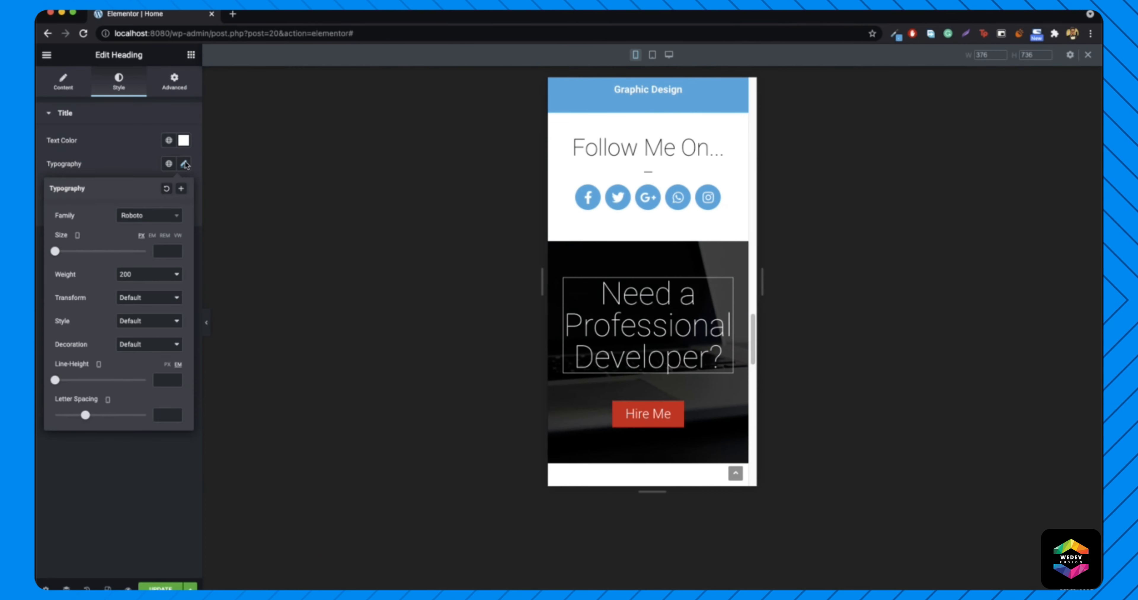
pyautogui.moveTo(55, 252); pyautogui.dragTo(69, 258)
pyautogui.scroll(-5, 691, 297)
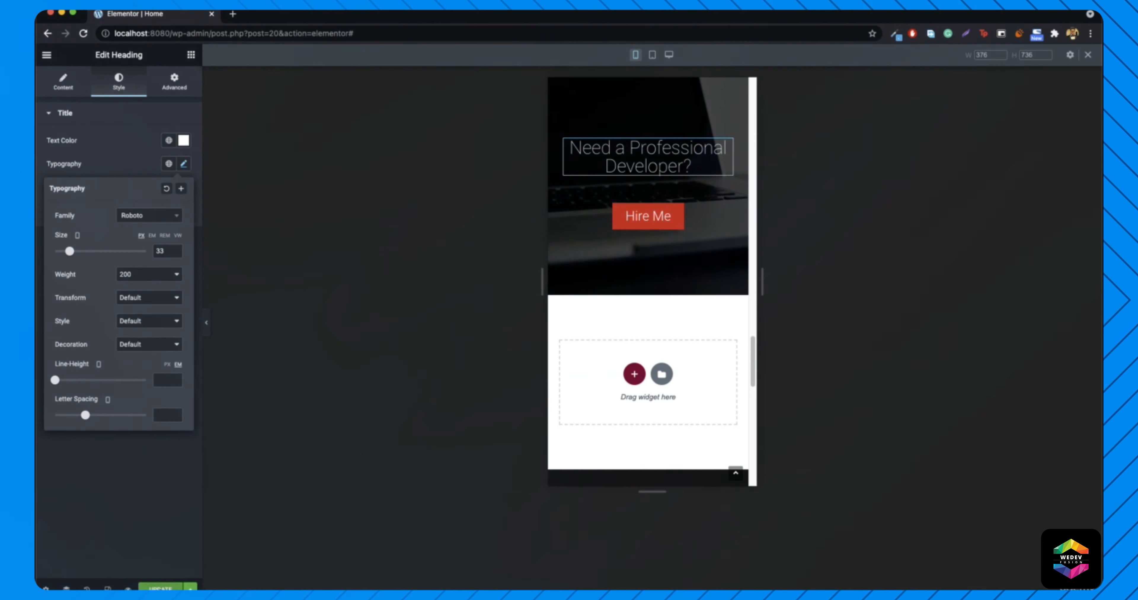
pyautogui.click(295, 466)
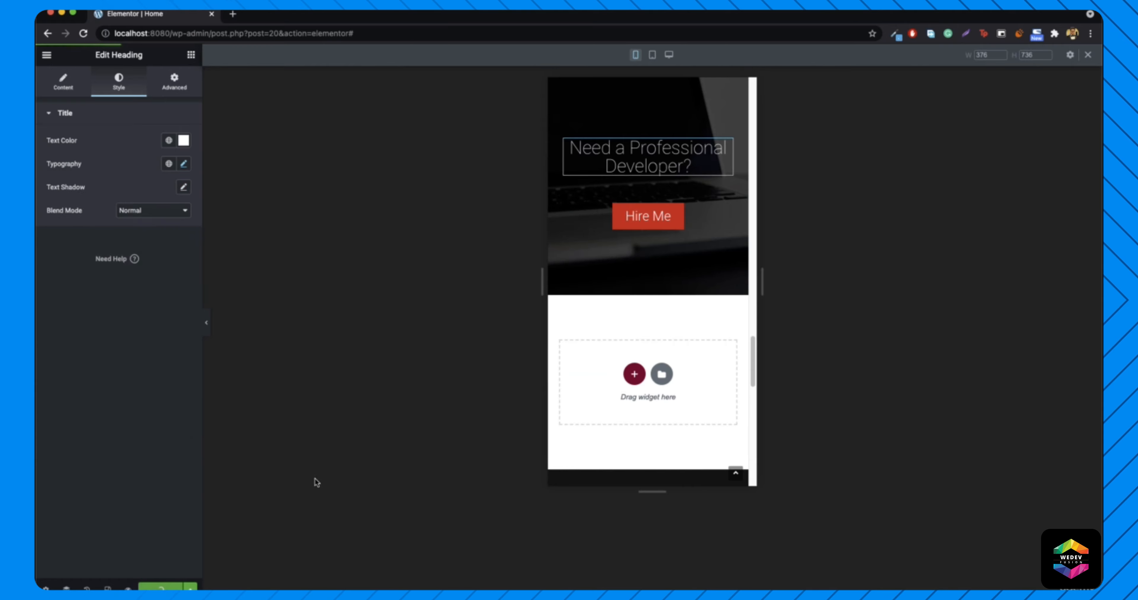
pyautogui.scroll(2, 663, 304)
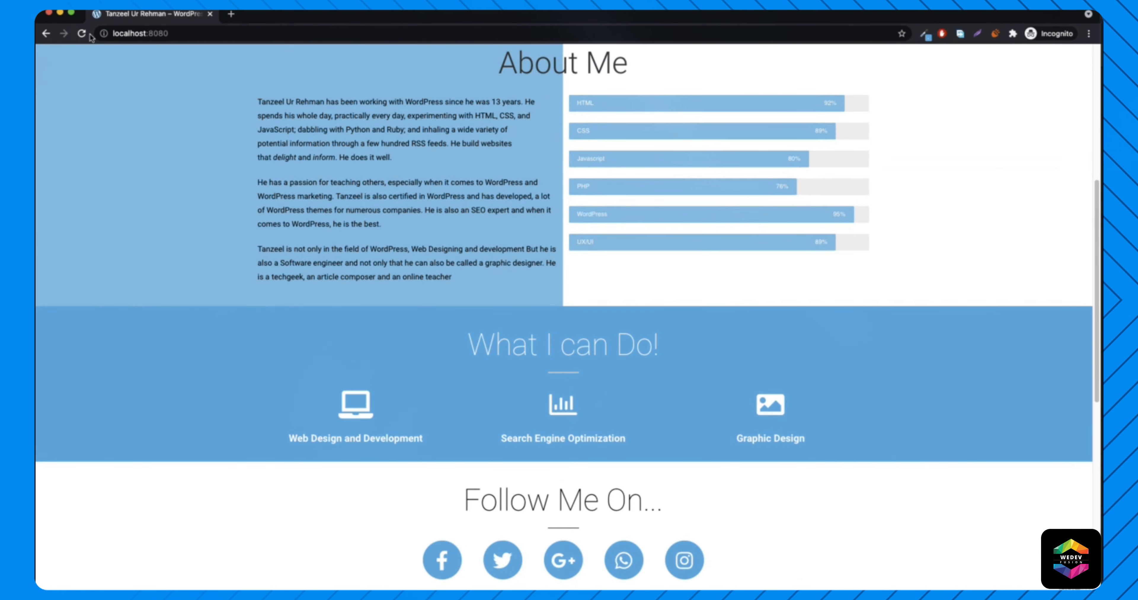
# - Reload the live home page and open Chrome's developer tools
pyautogui.click(84, 34)
pyautogui.scroll(-10, 267, 278)
pyautogui.scroll(8, 269, 272)
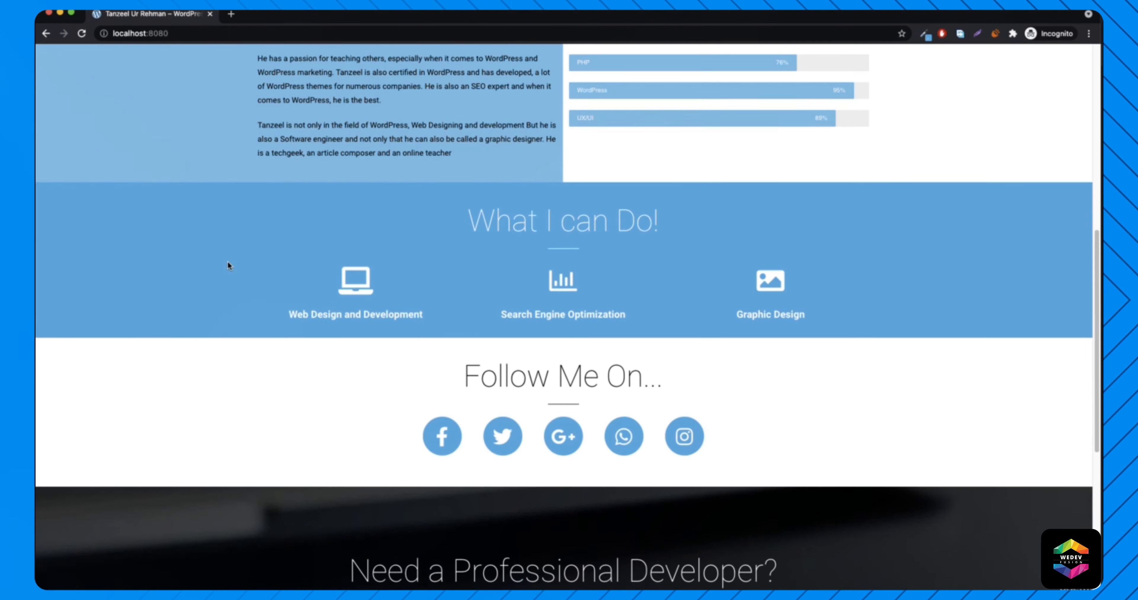
pyautogui.rightClick(237, 379)
pyautogui.click(258, 552)
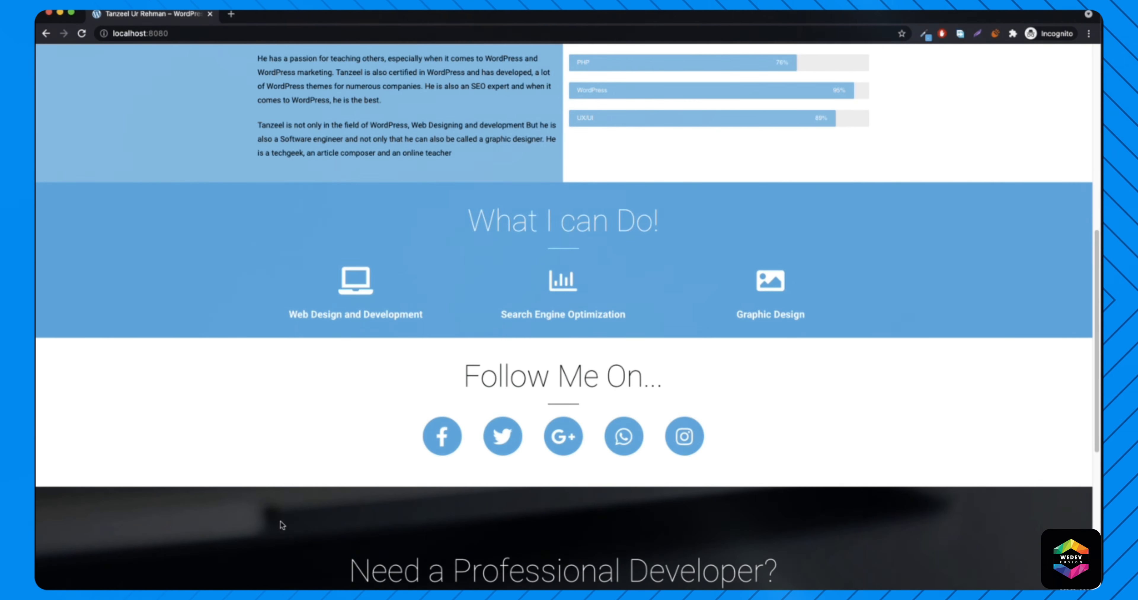
pyautogui.scroll(-5, 389, 252)
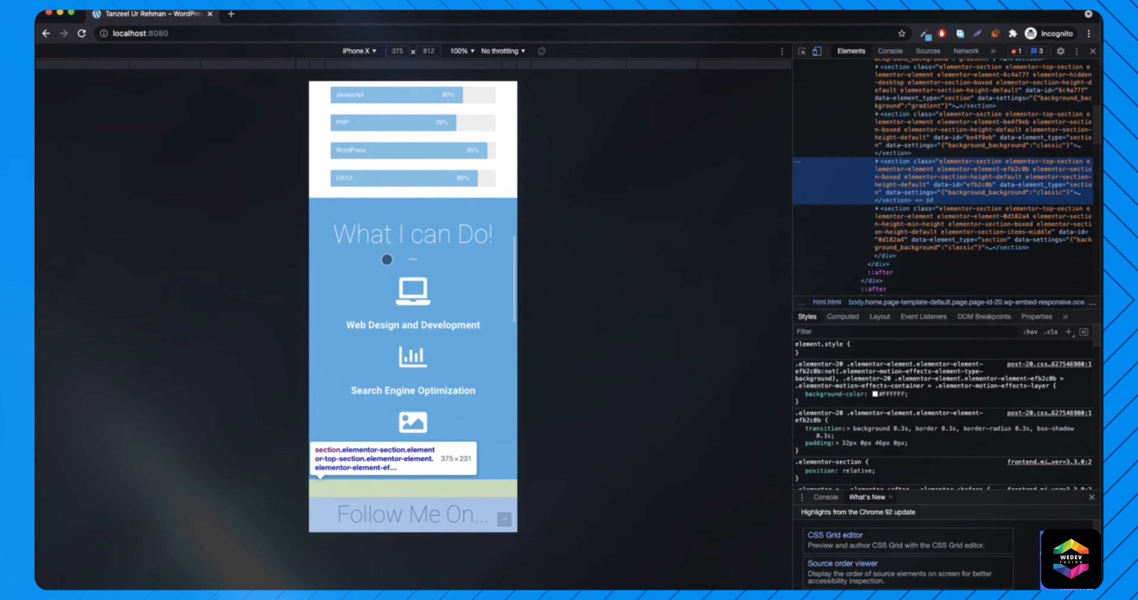
pyautogui.scroll(-10, 459, 222)
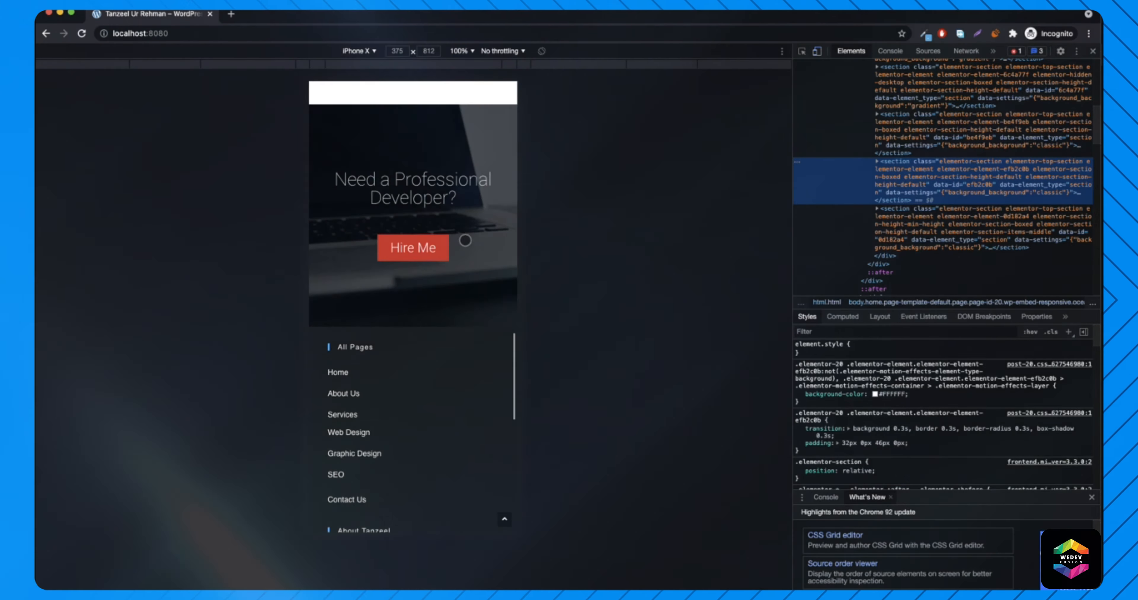
pyautogui.scroll(-7, 465, 240)
# - Emulate iPhone 6/7/8, then iPhone 5/SE, and scroll through the home page
pyautogui.click(355, 52)
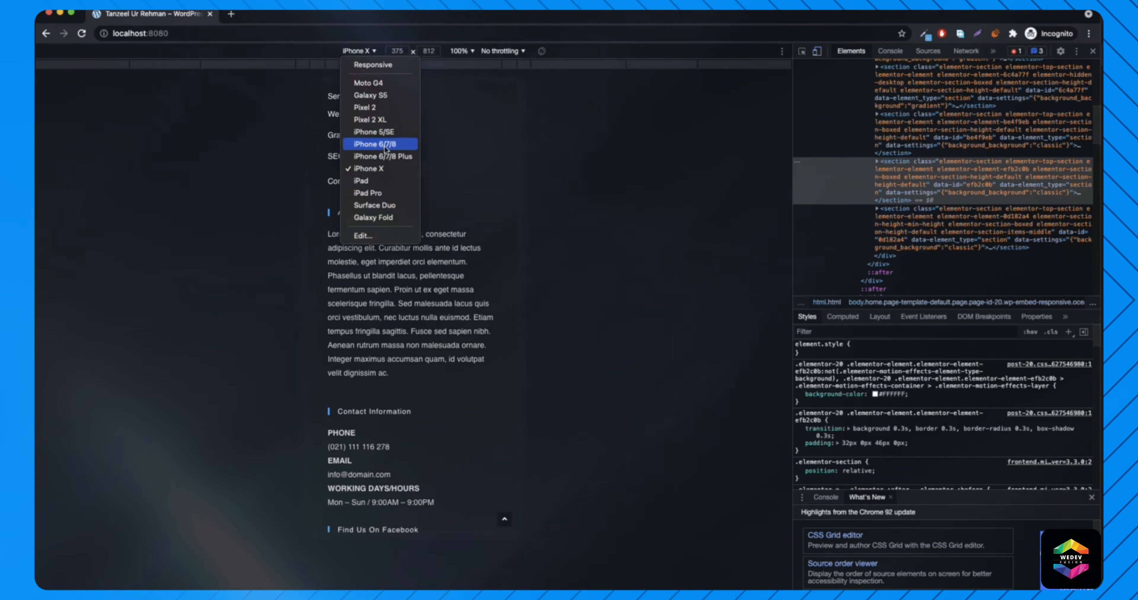
pyautogui.click(371, 144)
pyautogui.scroll(17, 440, 243)
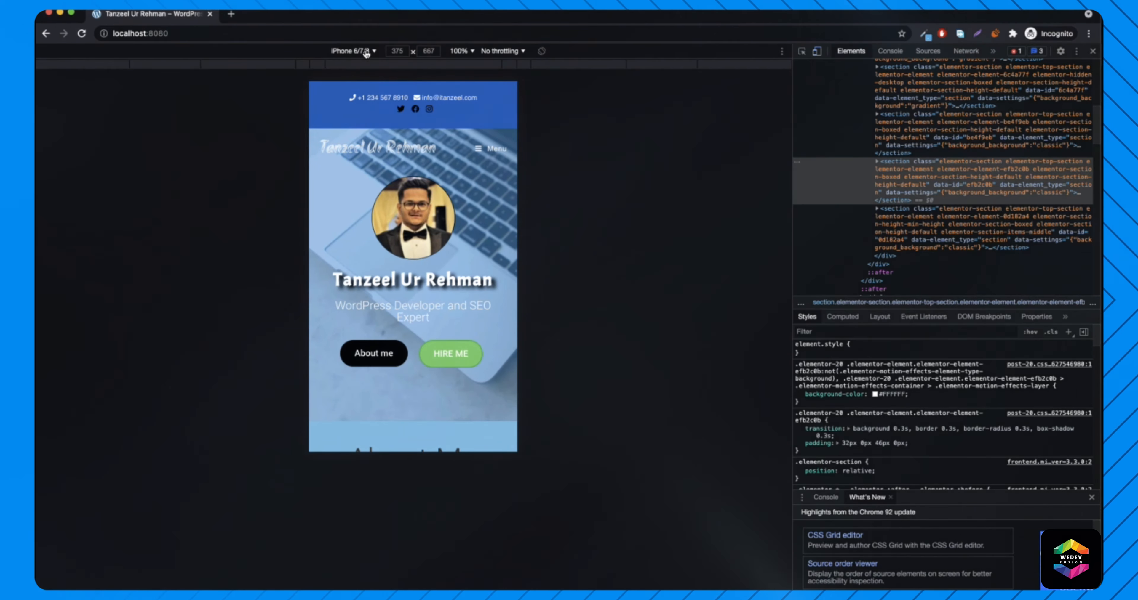
pyautogui.click(362, 132)
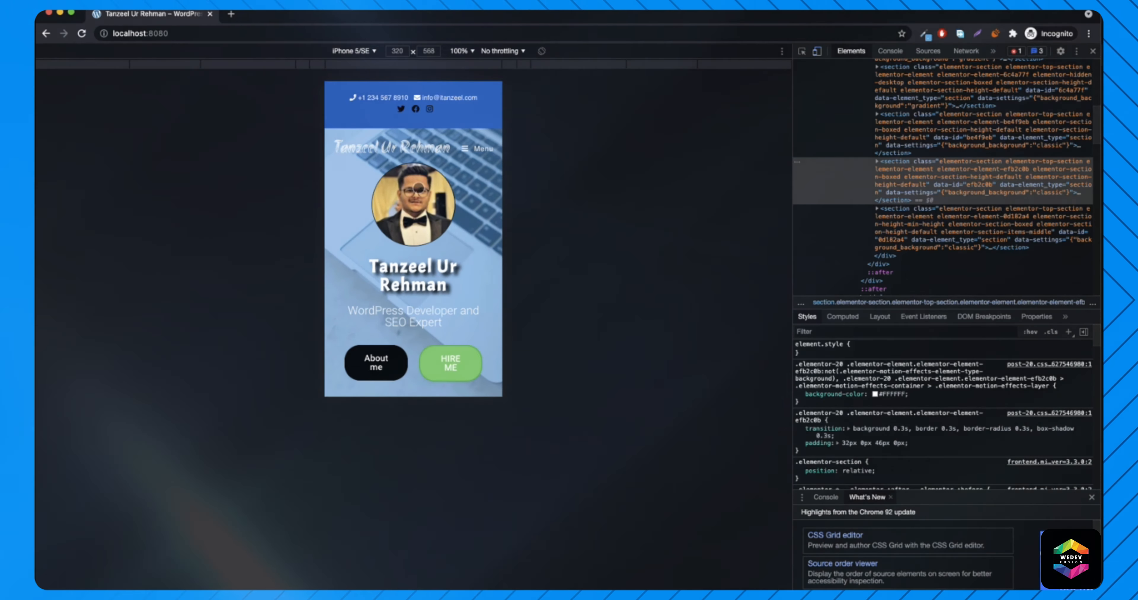
pyautogui.scroll(-2, 446, 233)
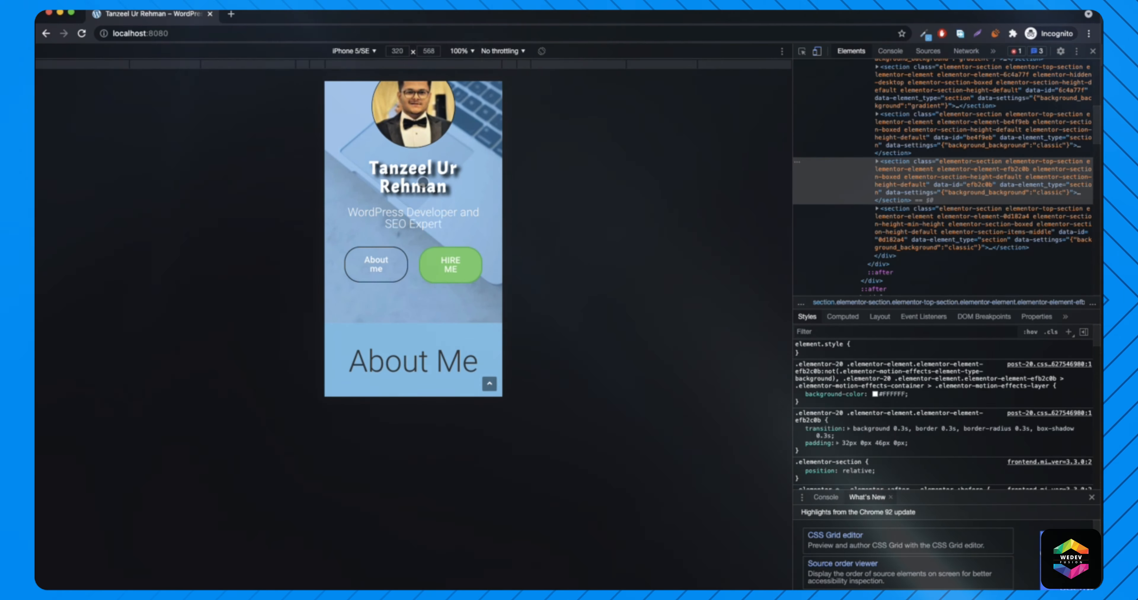
pyautogui.scroll(-5, 424, 181)
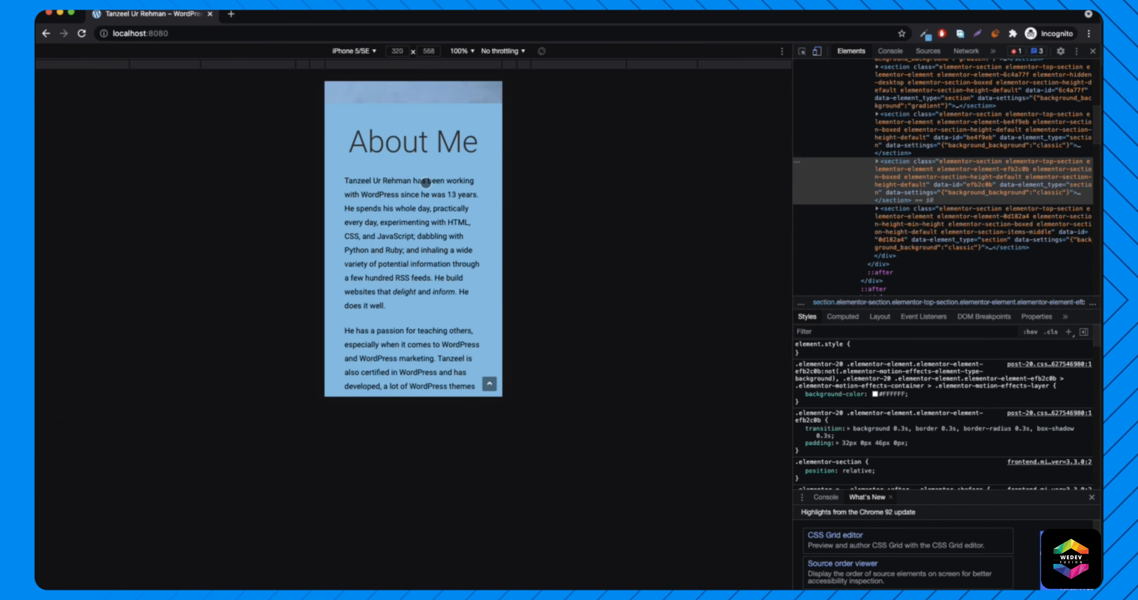
pyautogui.scroll(-12, 425, 182)
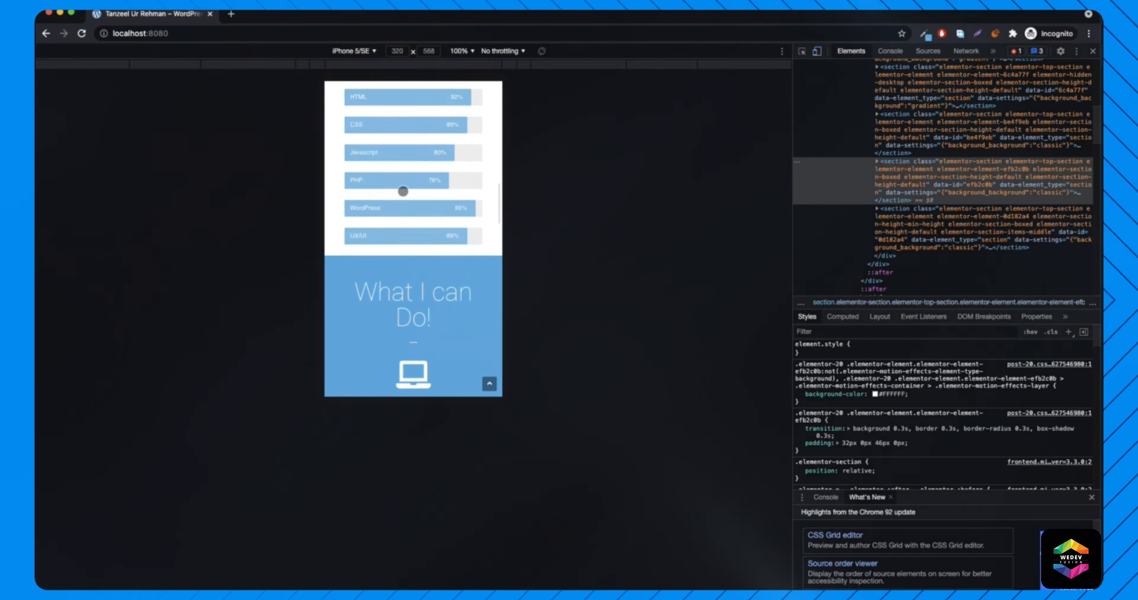
pyautogui.scroll(-1, 403, 191)
pyautogui.click(420, 346)
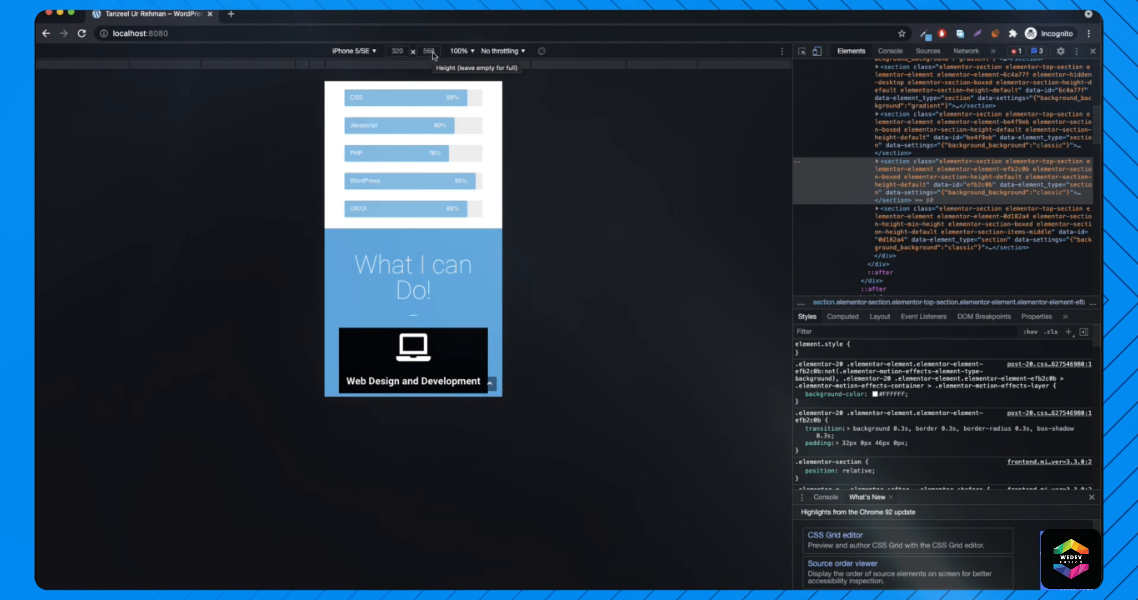
pyautogui.scroll(-3, 474, 235)
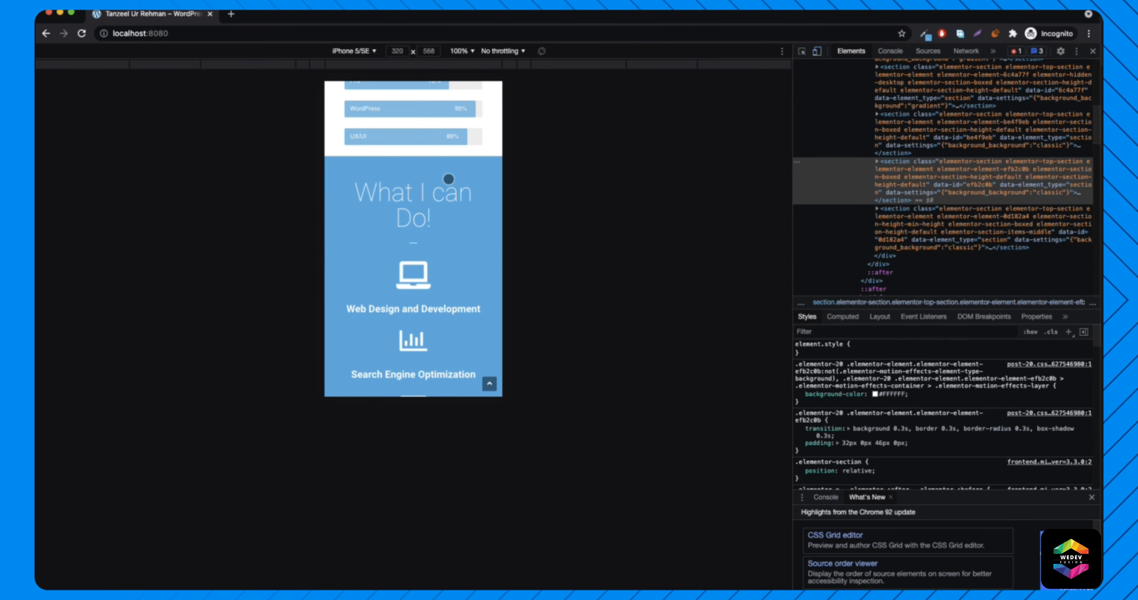
pyautogui.scroll(-10, 453, 246)
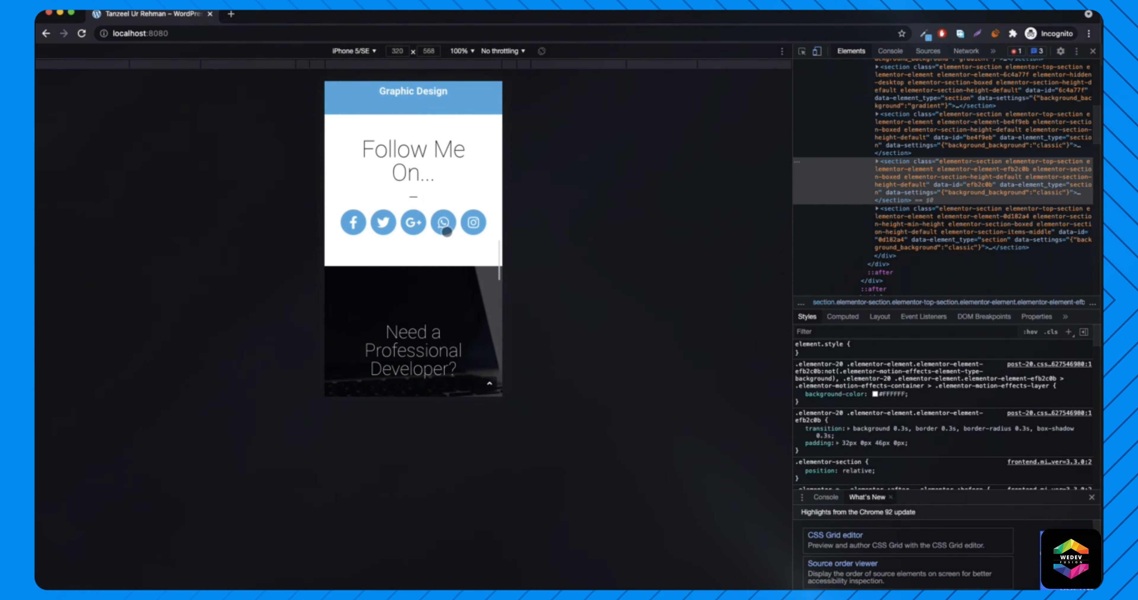
# - Switch emulation back to iPhone 6/7/8 and review the page
pyautogui.click(353, 50)
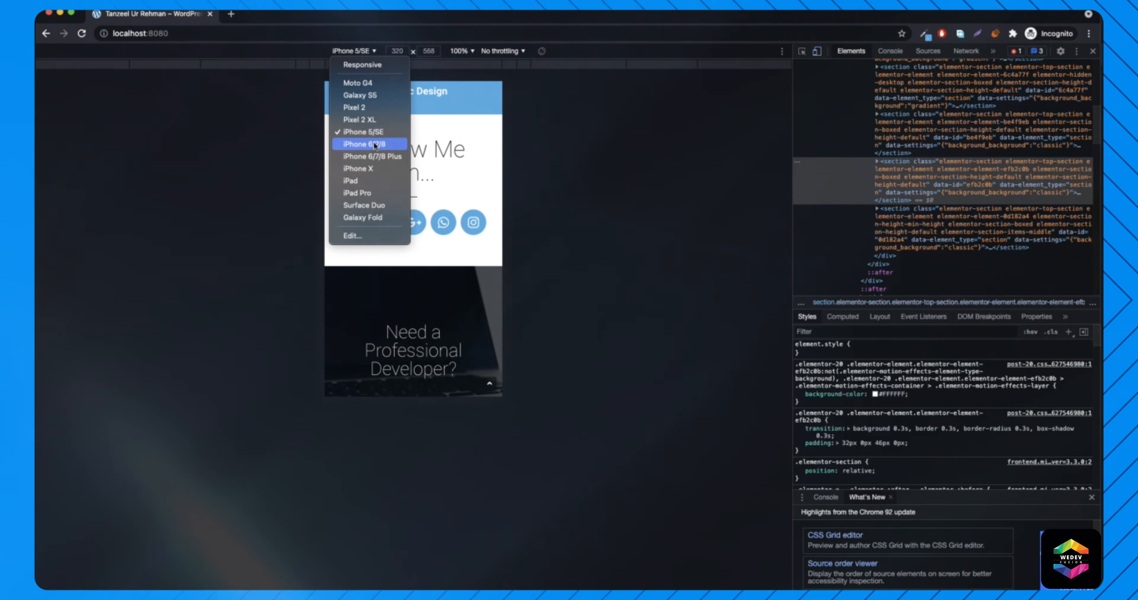
pyautogui.click(374, 146)
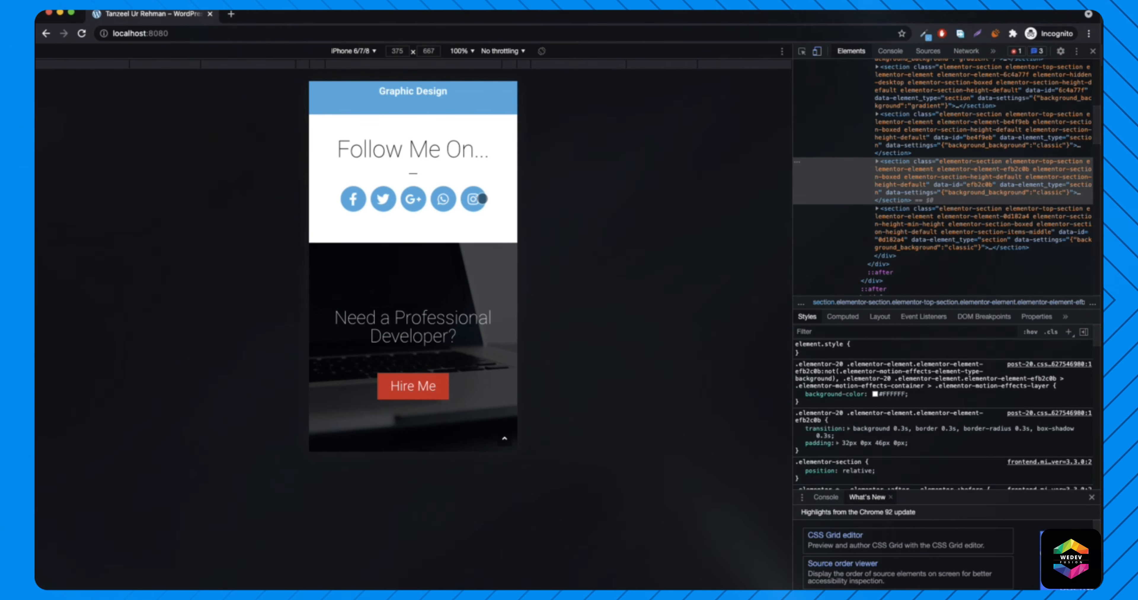
pyautogui.scroll(20, 415, 260)
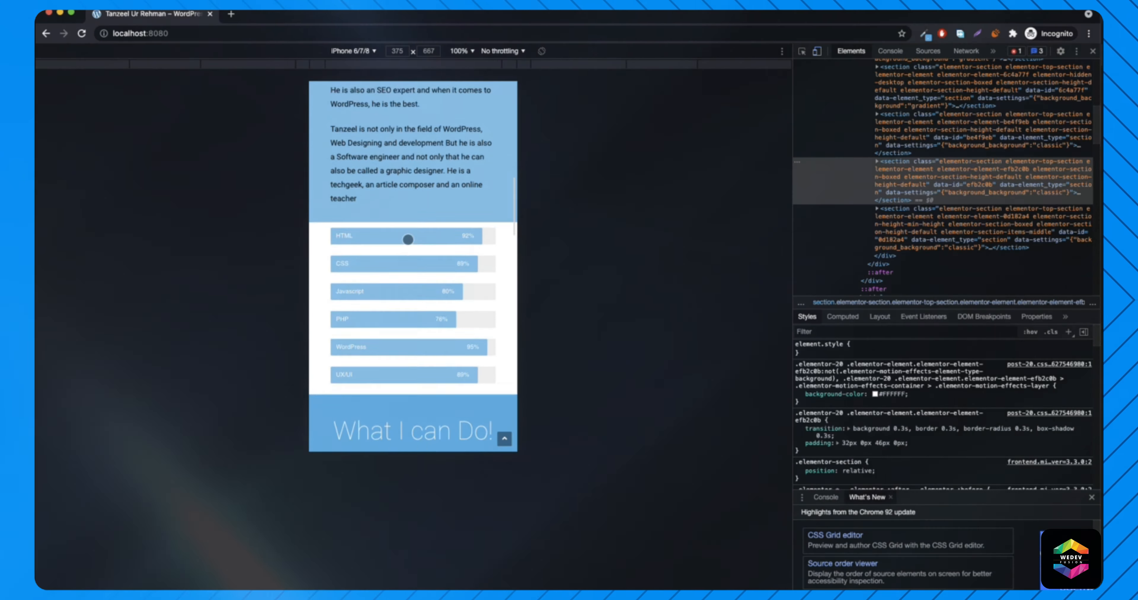
pyautogui.scroll(-20, 424, 218)
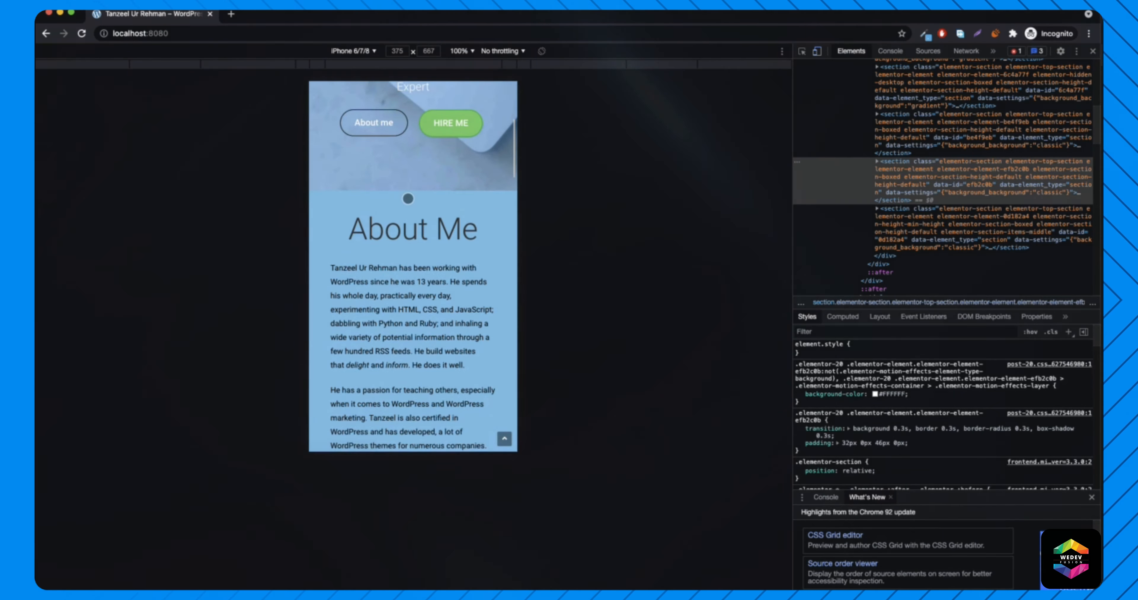
pyautogui.scroll(-15, 411, 196)
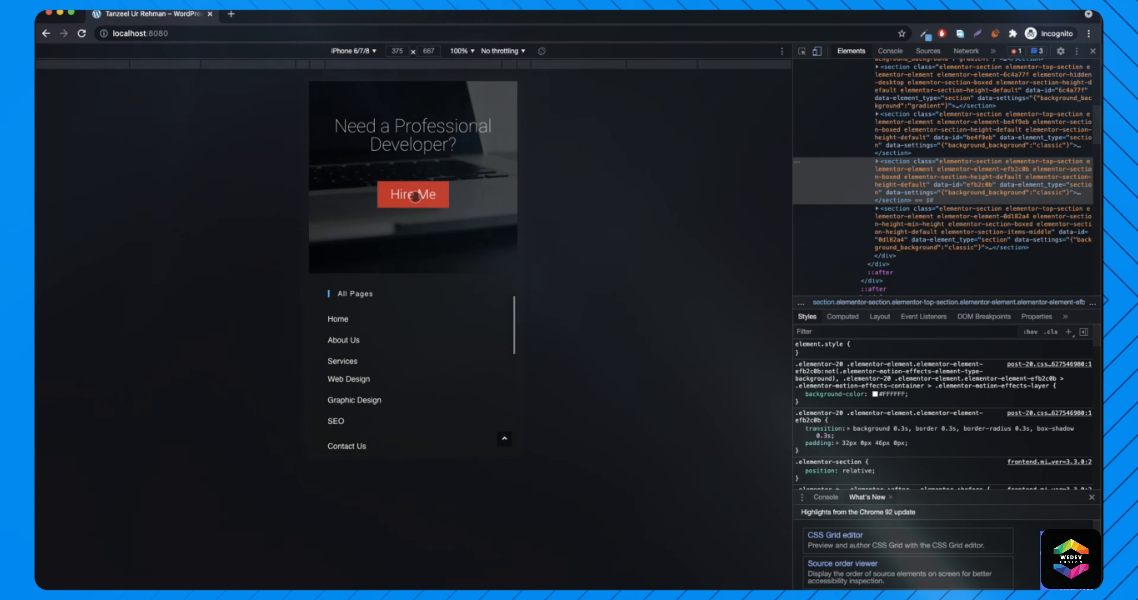
pyautogui.scroll(6, 434, 190)
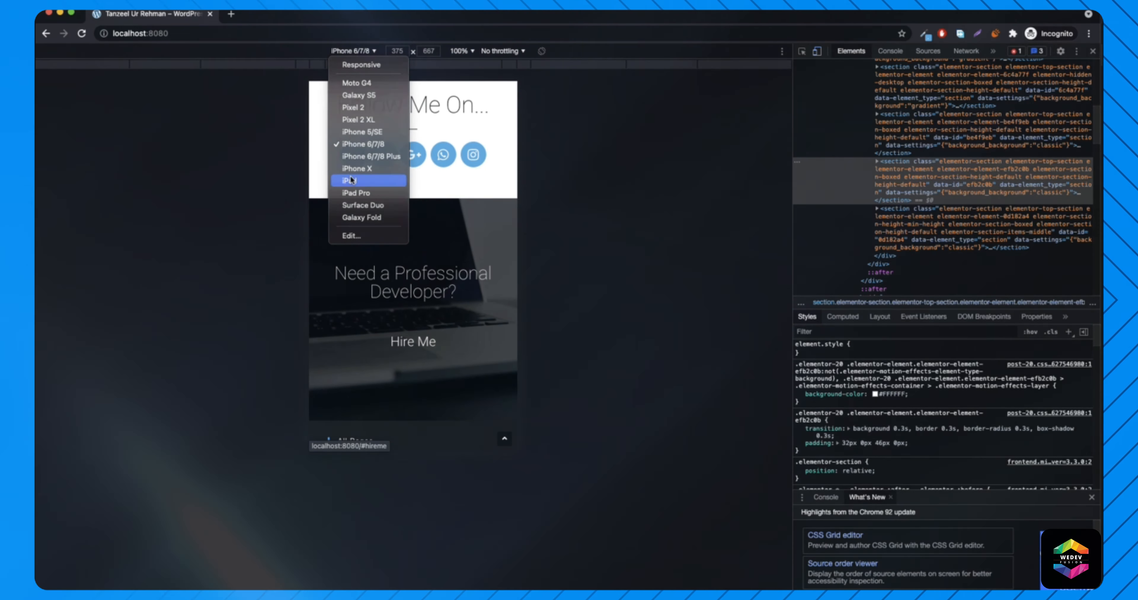
# - Emulate an iPad, check both About Me sections appear, then minimize Chrome
pyautogui.click(351, 179)
pyautogui.scroll(10, 470, 215)
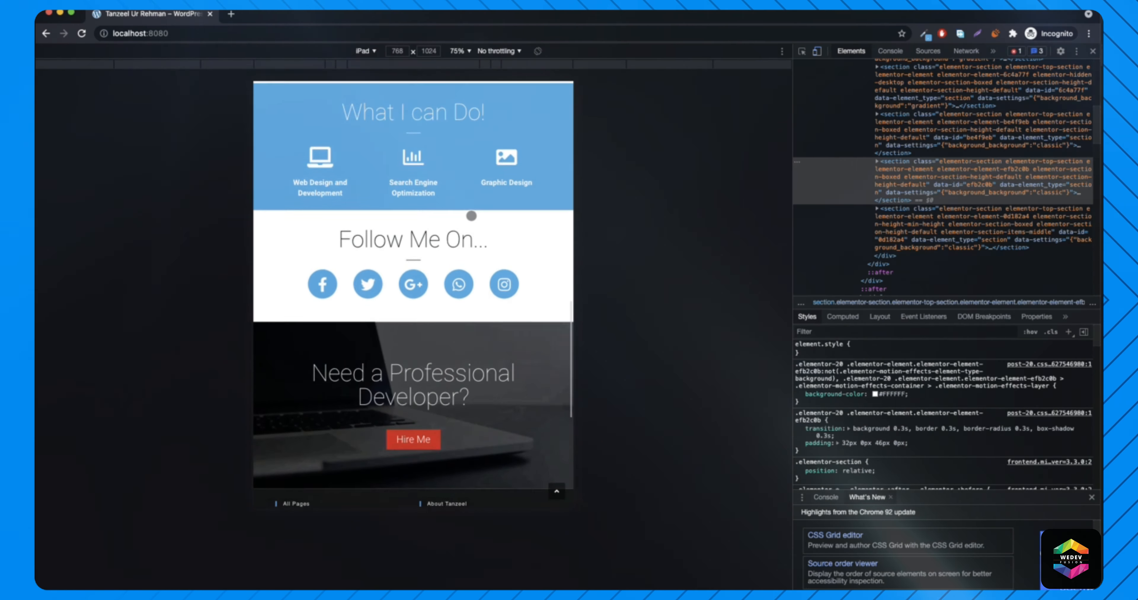
pyautogui.scroll(10, 471, 215)
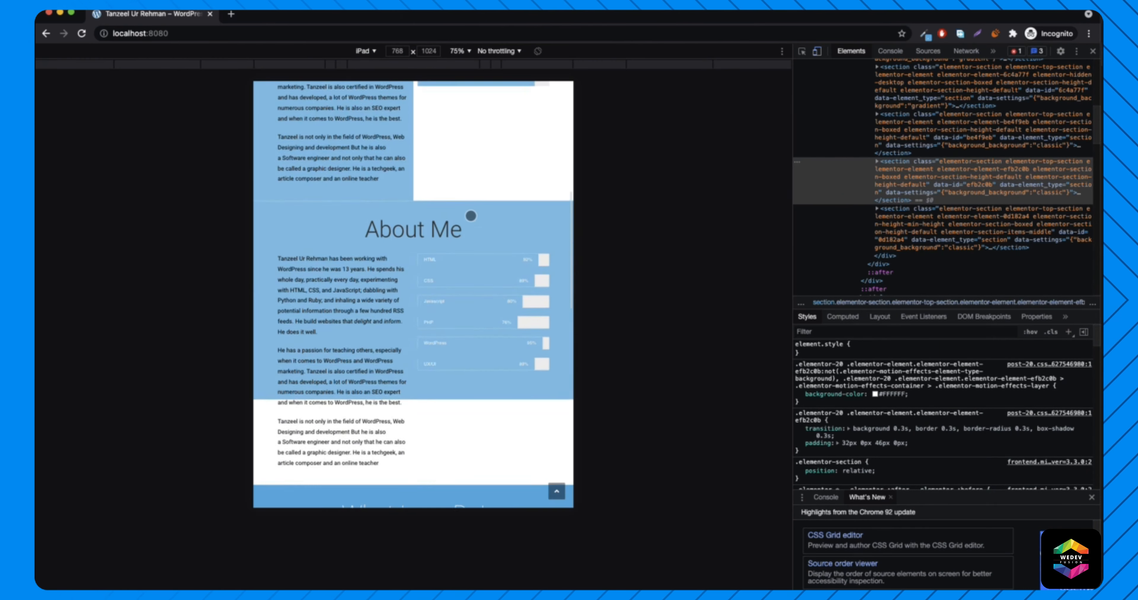
pyautogui.scroll(-5, 418, 250)
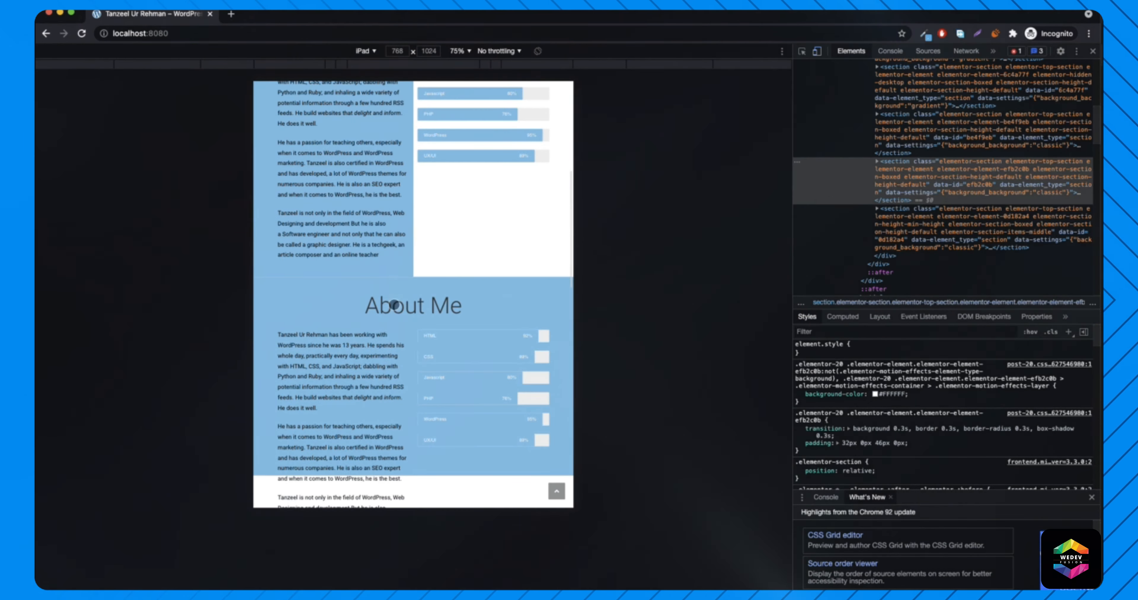
pyautogui.scroll(-3, 416, 242)
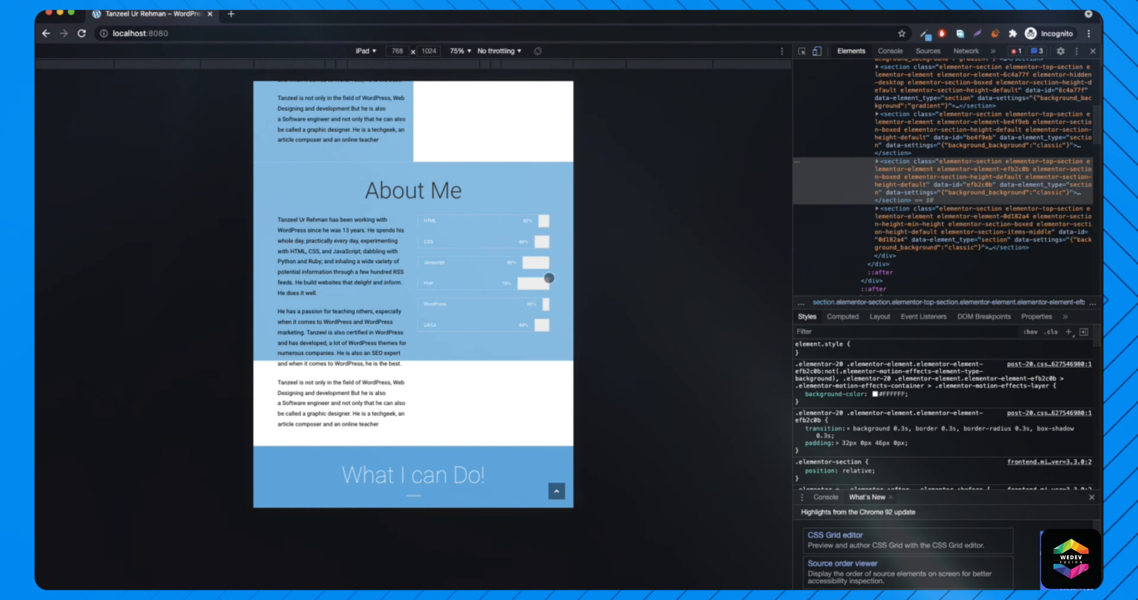
pyautogui.scroll(-1, 427, 234)
pyautogui.scroll(-12, 426, 234)
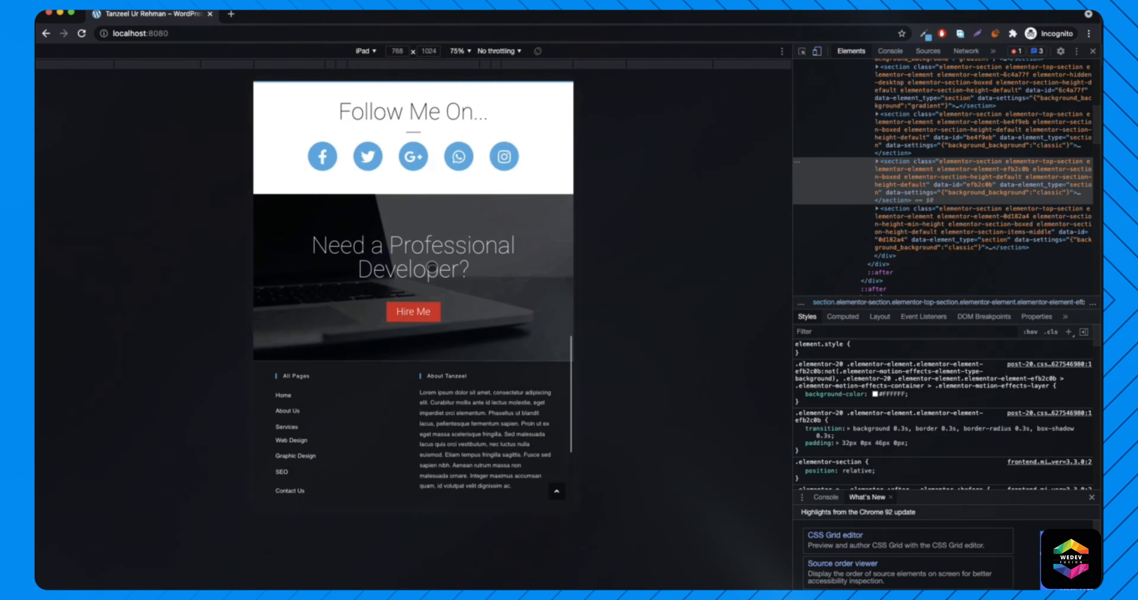
pyautogui.scroll(15, 433, 273)
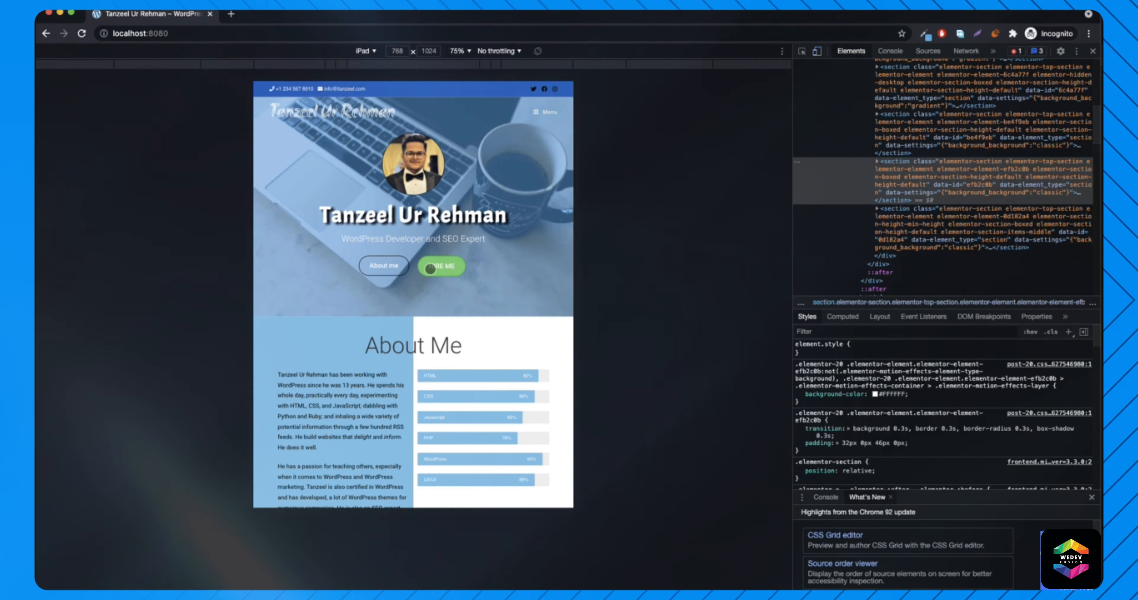
pyautogui.scroll(-8, 432, 266)
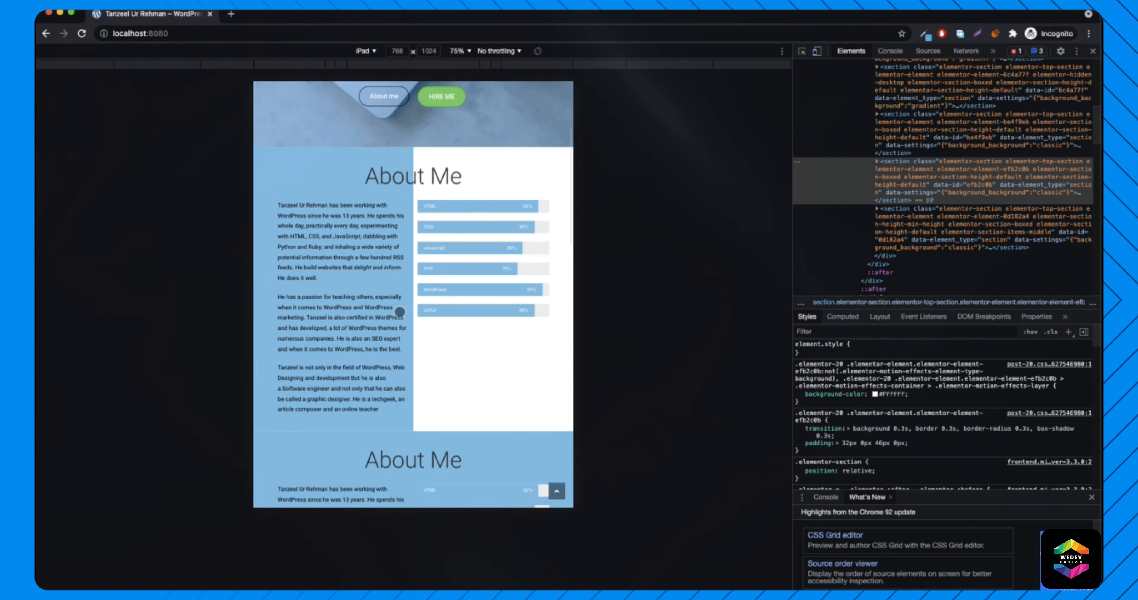
pyautogui.scroll(-2, 396, 306)
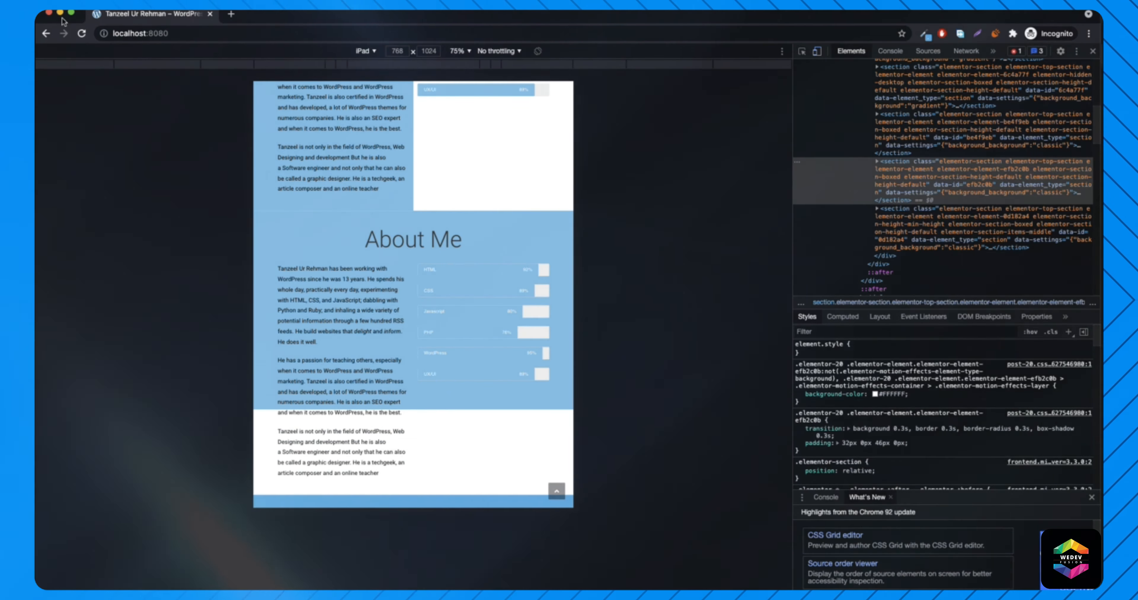
pyautogui.click(59, 14)
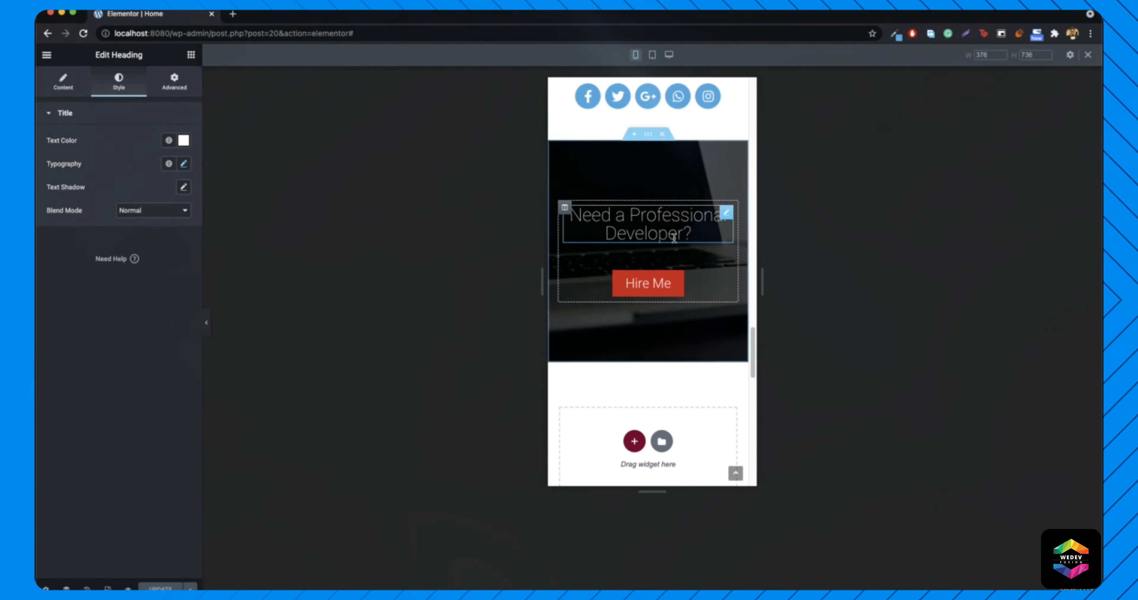
# - Switch the Elementor preview to tablet width
pyautogui.scroll(15, 671, 238)
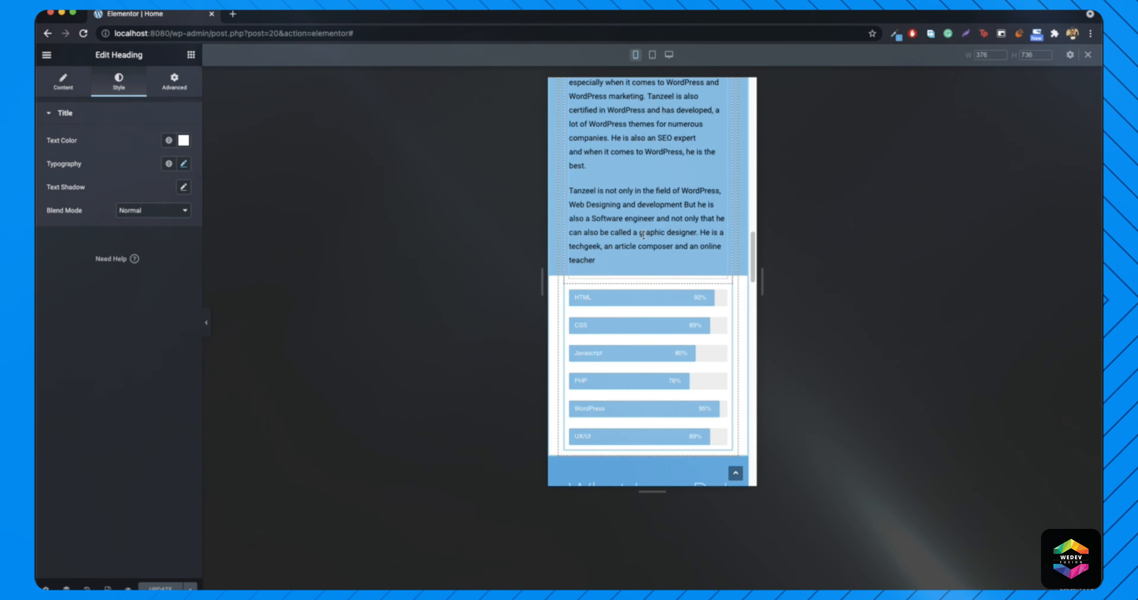
pyautogui.scroll(8, 643, 237)
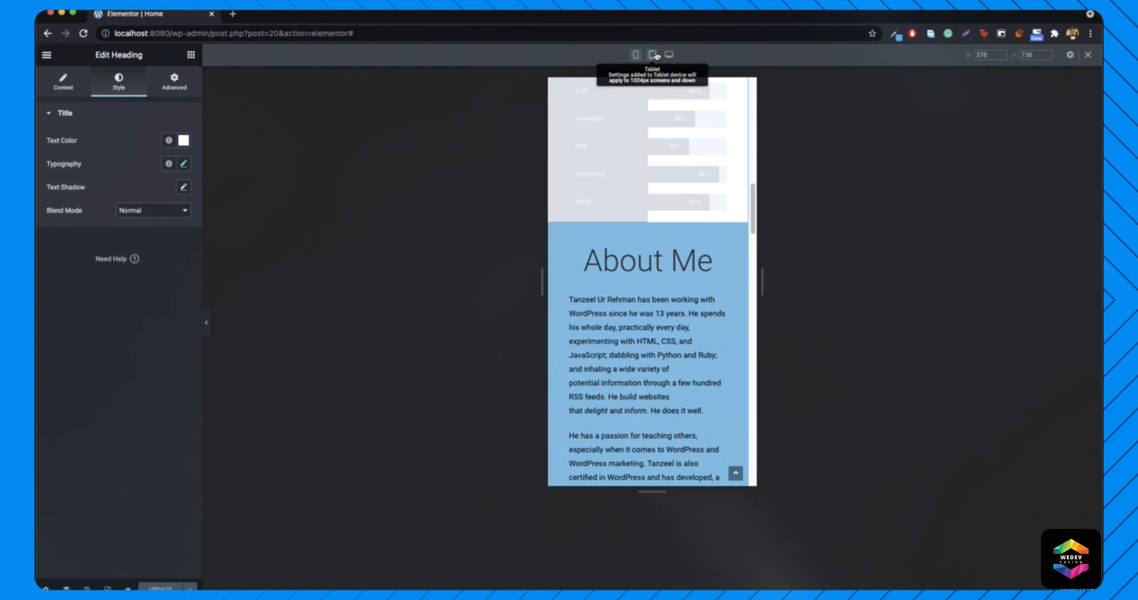
pyautogui.click(658, 55)
pyautogui.scroll(-3, 678, 215)
pyautogui.scroll(-5, 678, 214)
pyautogui.scroll(12, 647, 263)
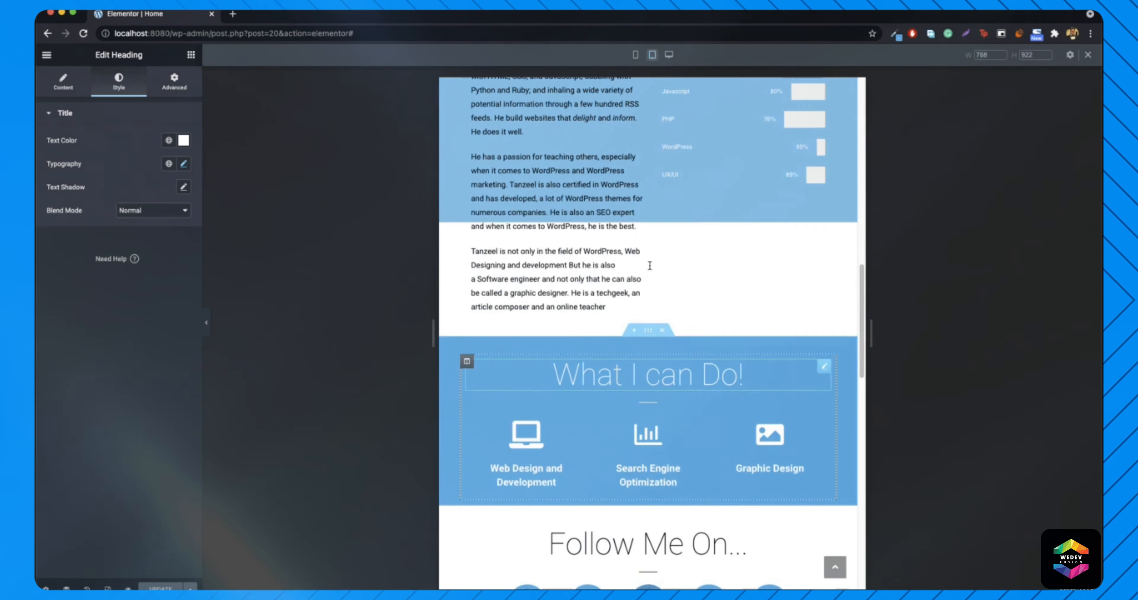
pyautogui.scroll(10, 651, 336)
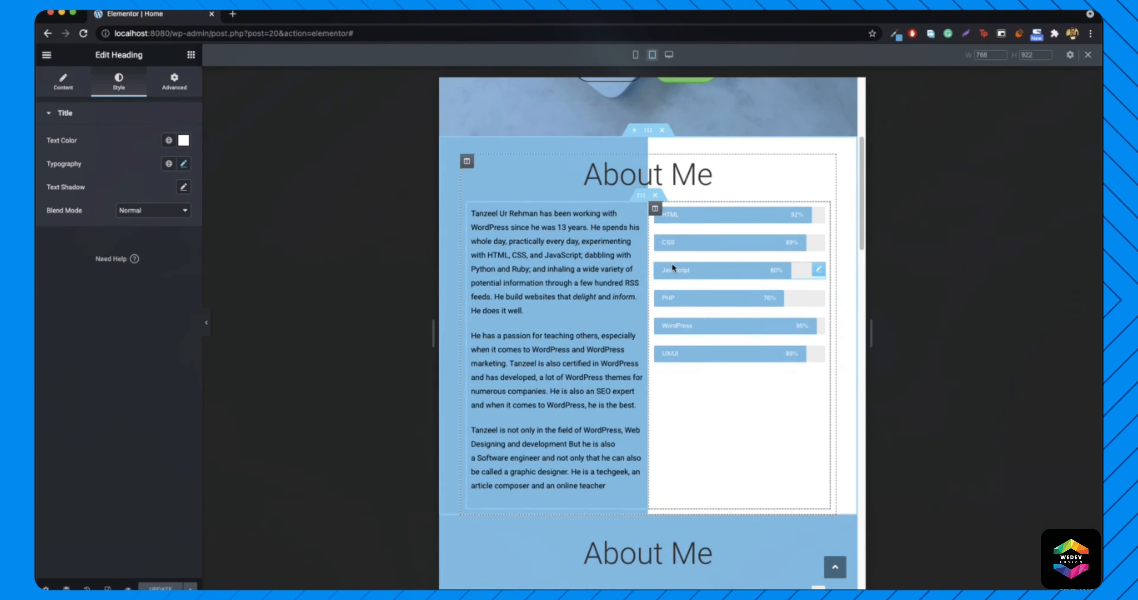
pyautogui.scroll(-15, 690, 229)
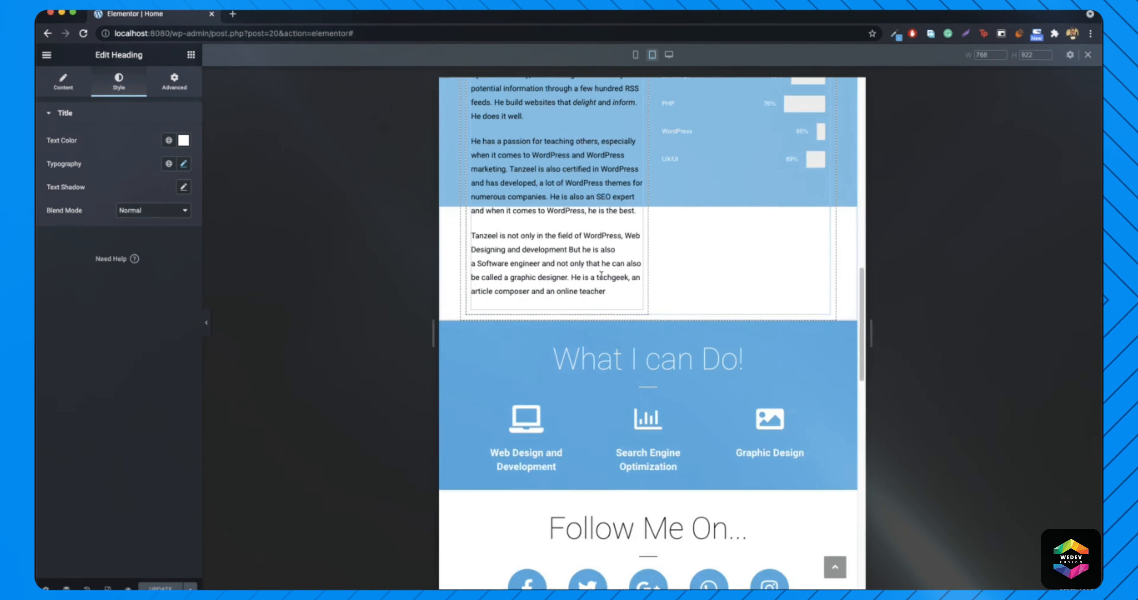
pyautogui.scroll(10, 668, 285)
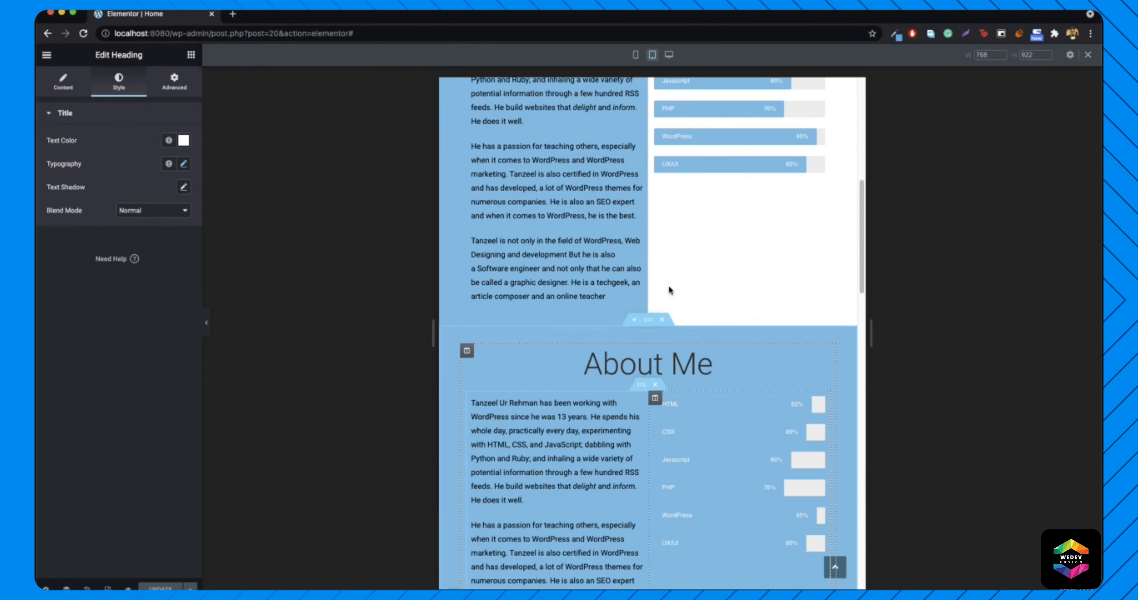
# - Turn on Hide On Tablet for the second About Me section and update the page
pyautogui.rightClick(652, 322)
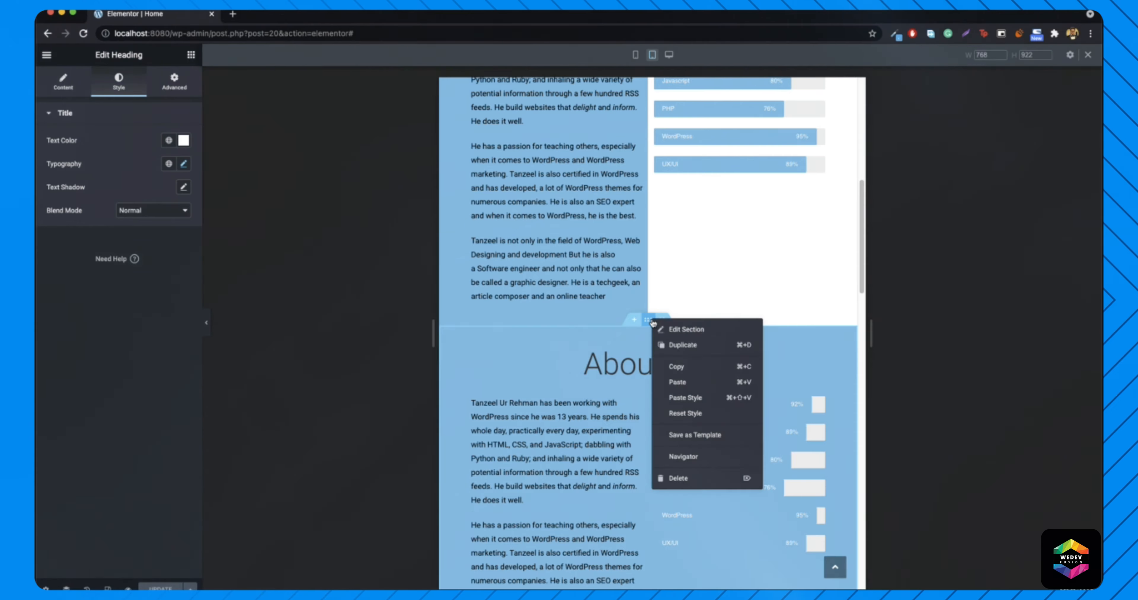
pyautogui.click(686, 331)
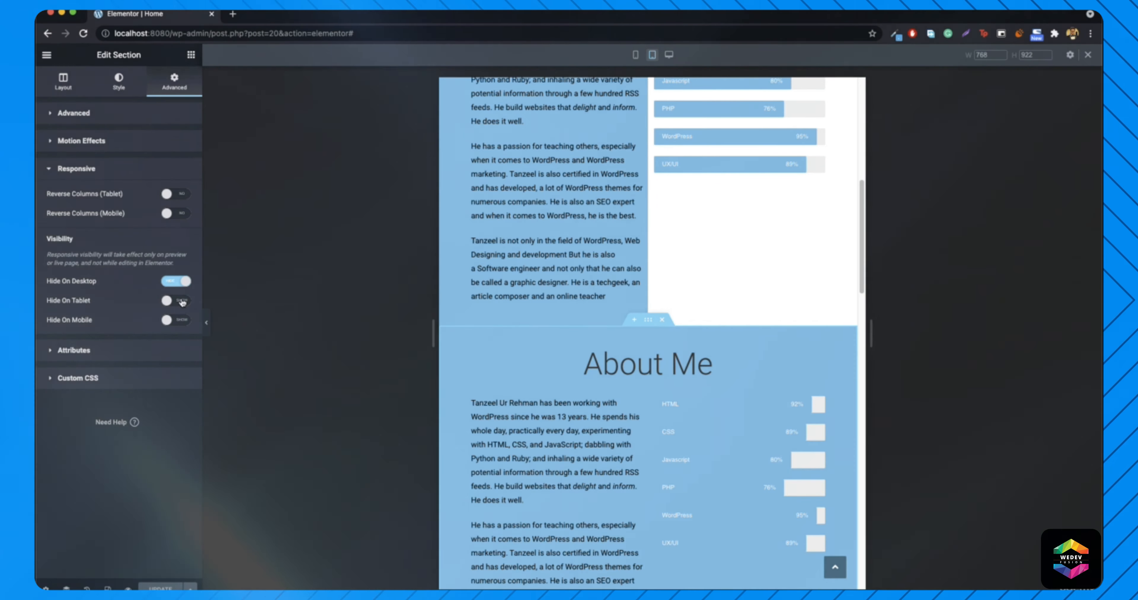
pyautogui.click(182, 301)
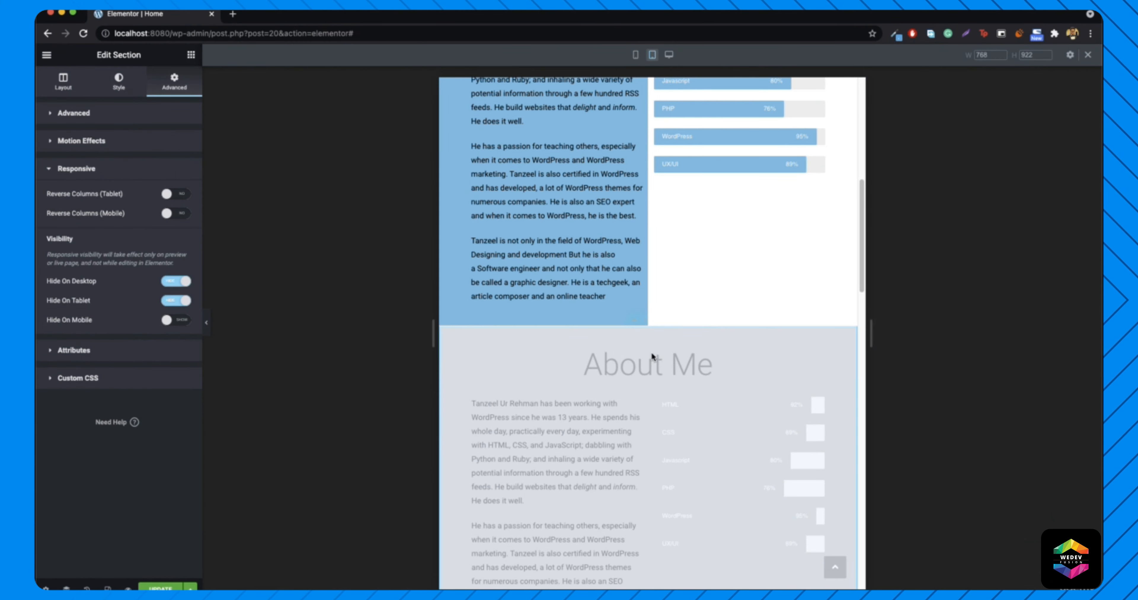
pyautogui.click(173, 585)
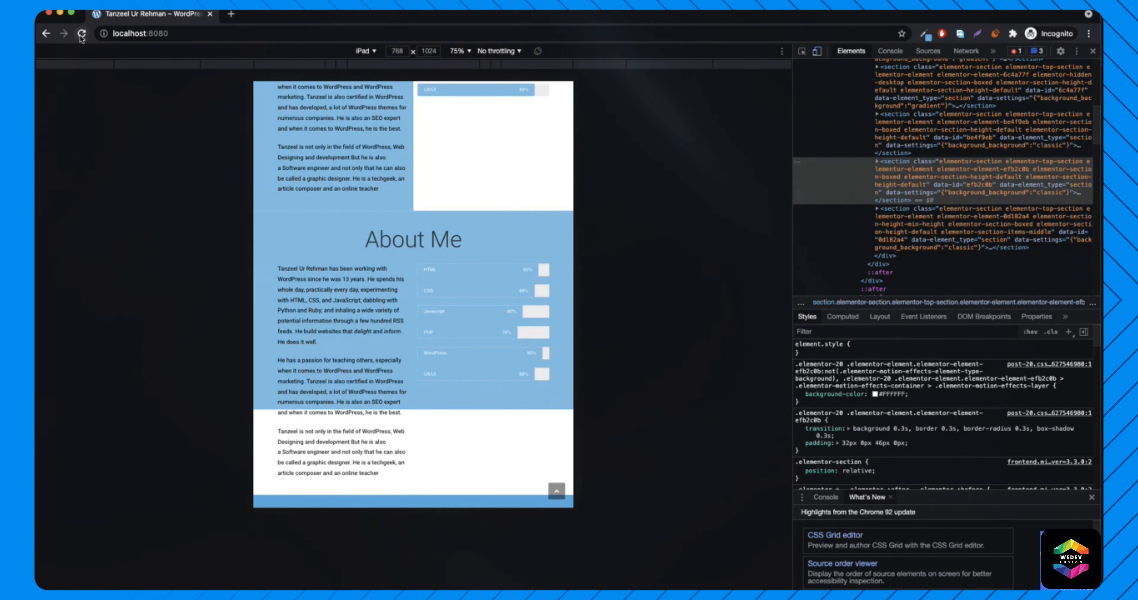
# - Reload the page, confirm a single About Me on iPad, and test the Hire Me form
pyautogui.click(82, 35)
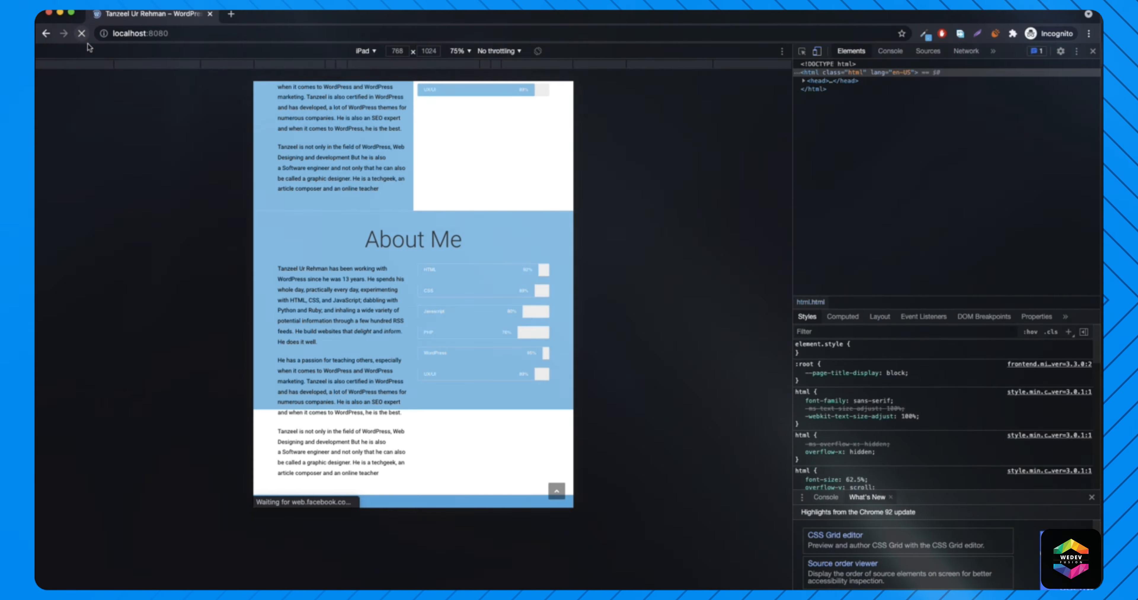
pyautogui.scroll(10, 403, 248)
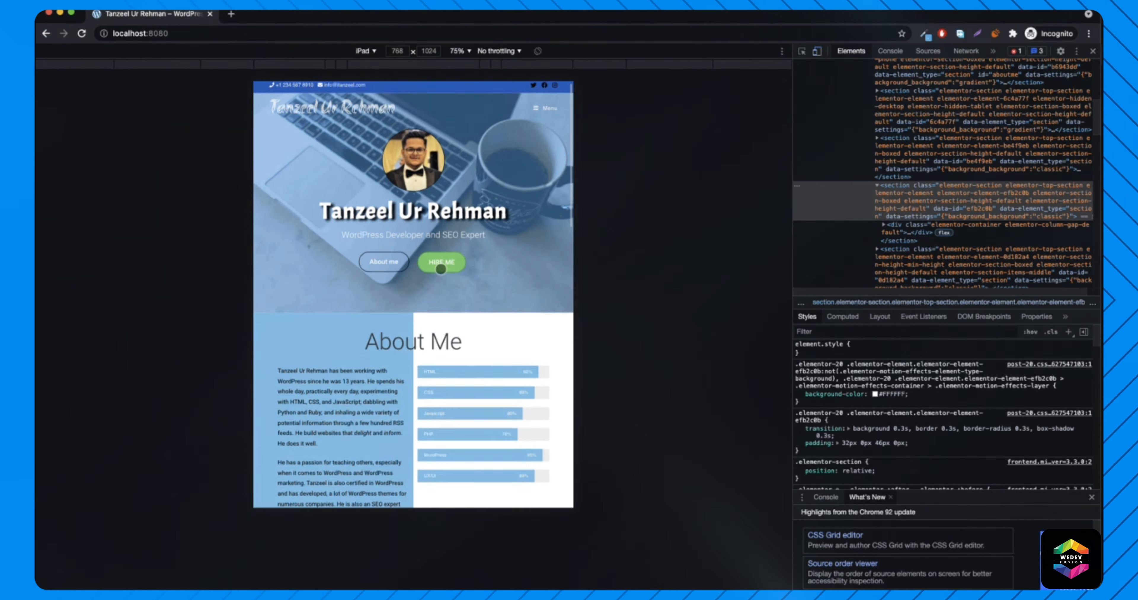
pyautogui.scroll(-10, 445, 266)
pyautogui.scroll(-8, 435, 273)
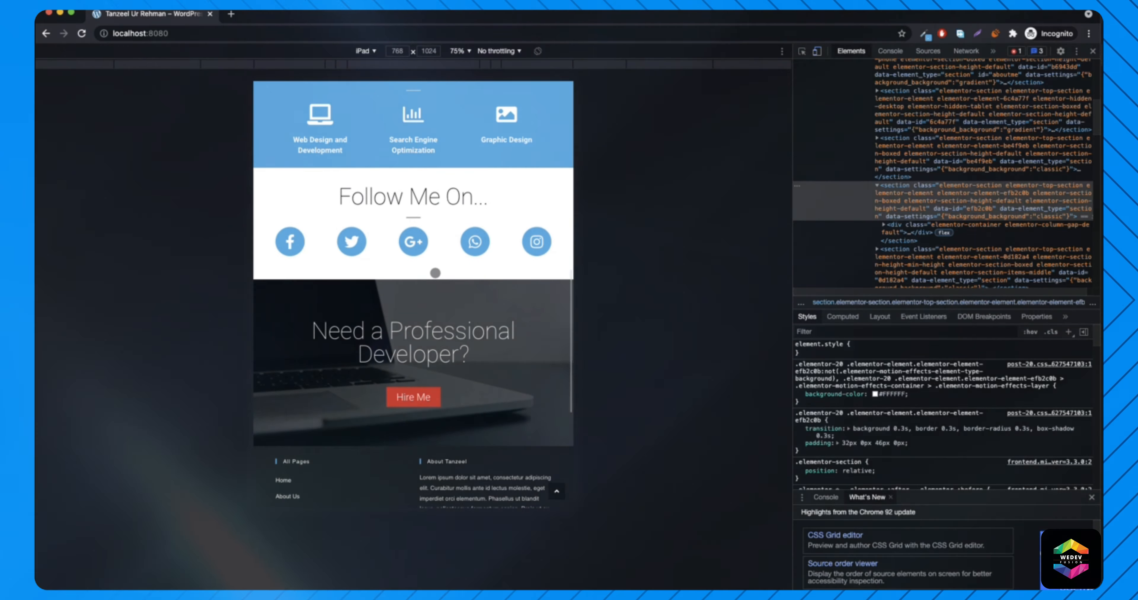
pyautogui.scroll(-2, 455, 230)
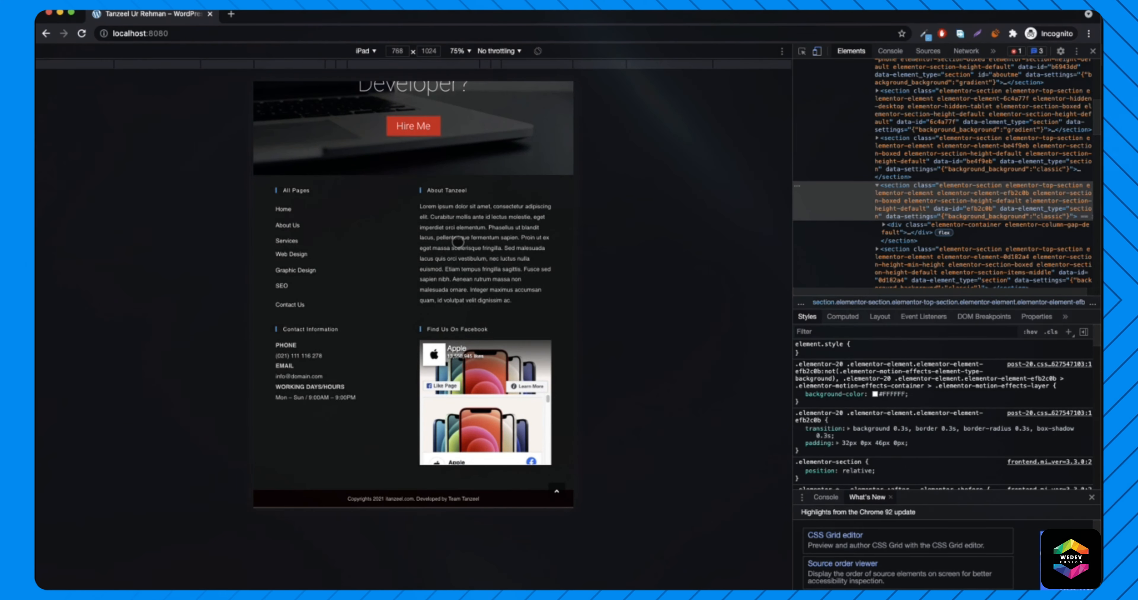
pyautogui.scroll(15, 458, 243)
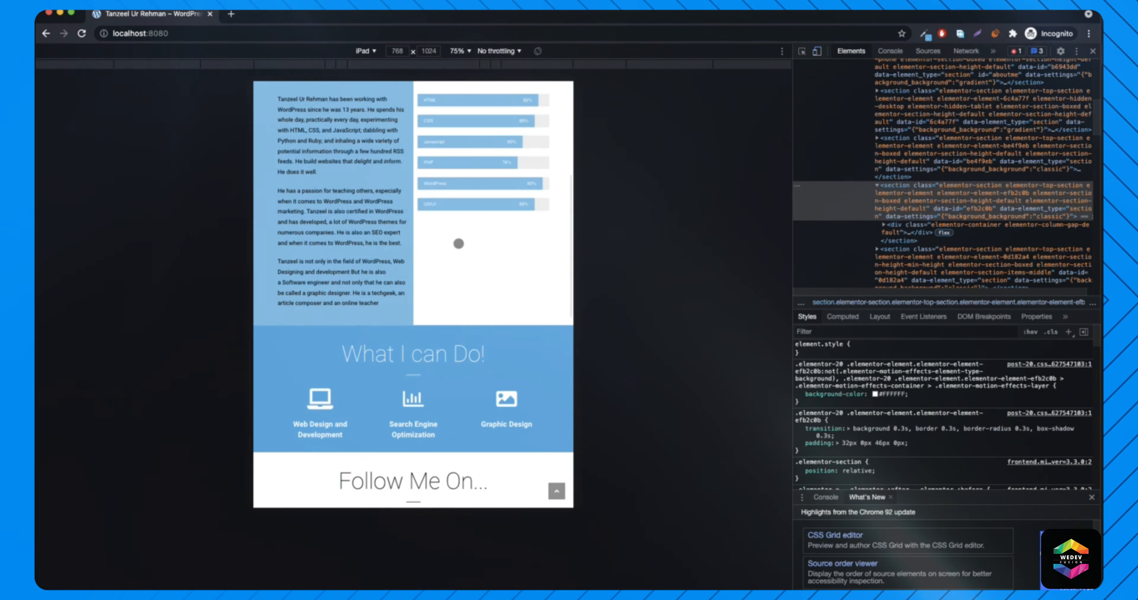
pyautogui.scroll(6, 458, 243)
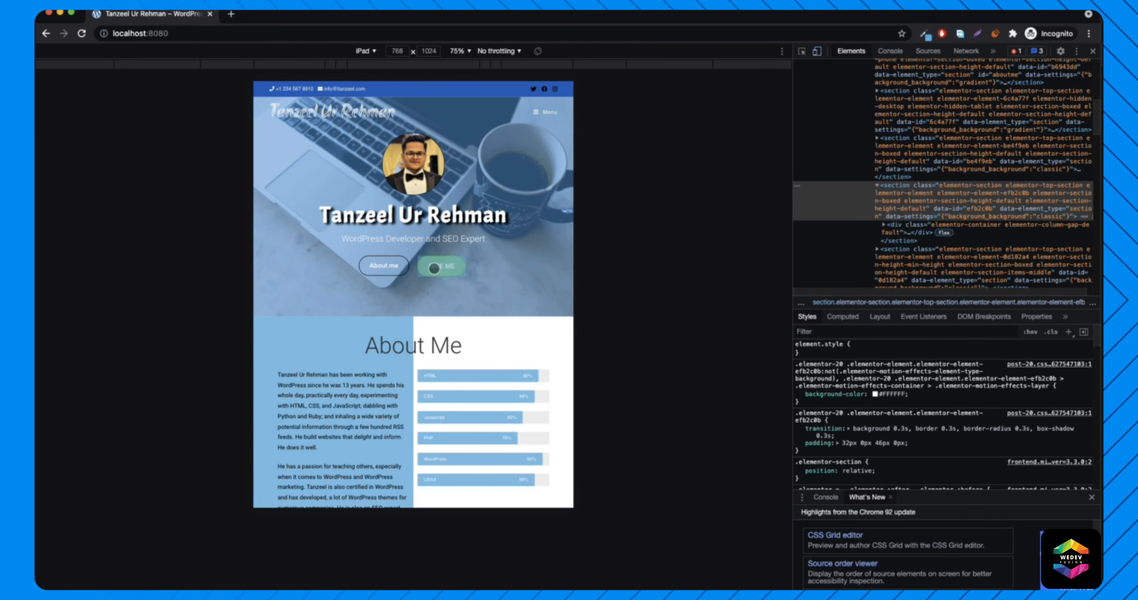
pyautogui.click(434, 267)
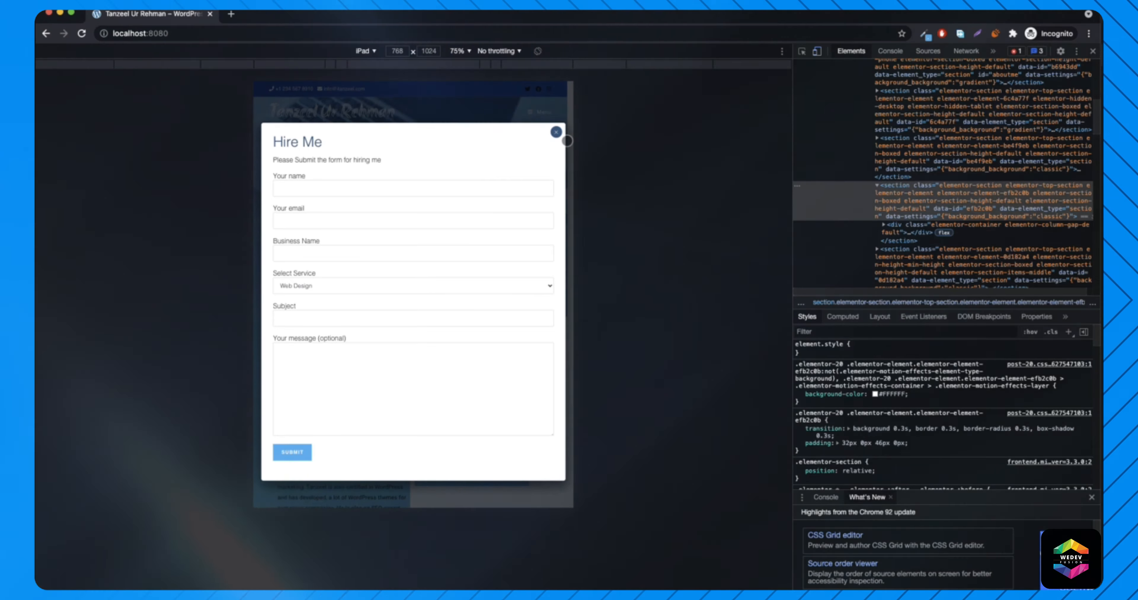
pyautogui.click(555, 133)
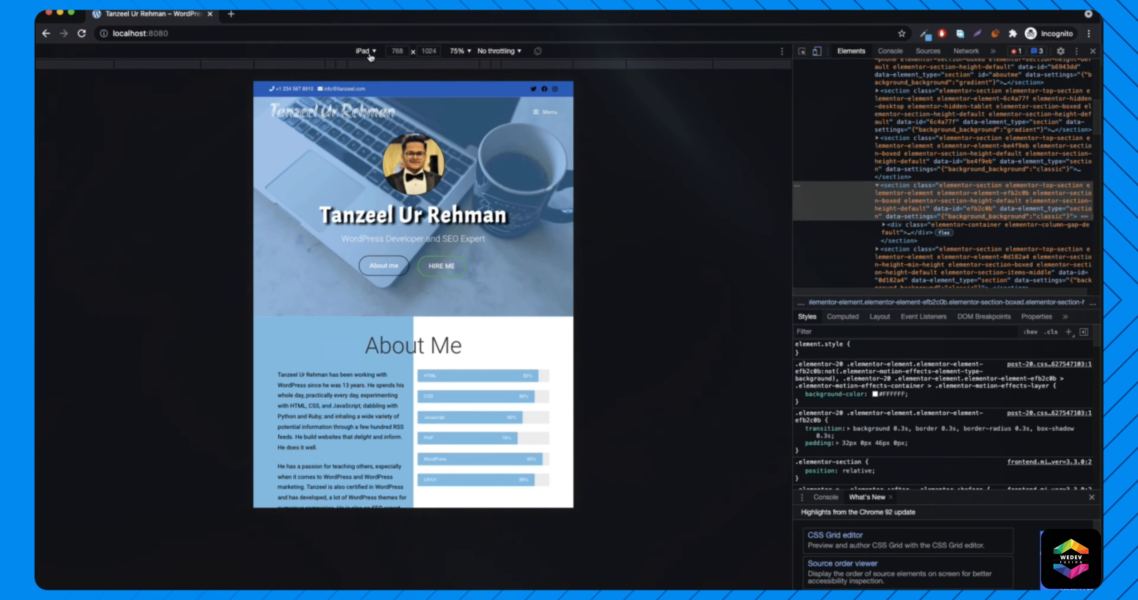
# - Emulate iPhone X and test the Hire Me form there
pyautogui.click(369, 53)
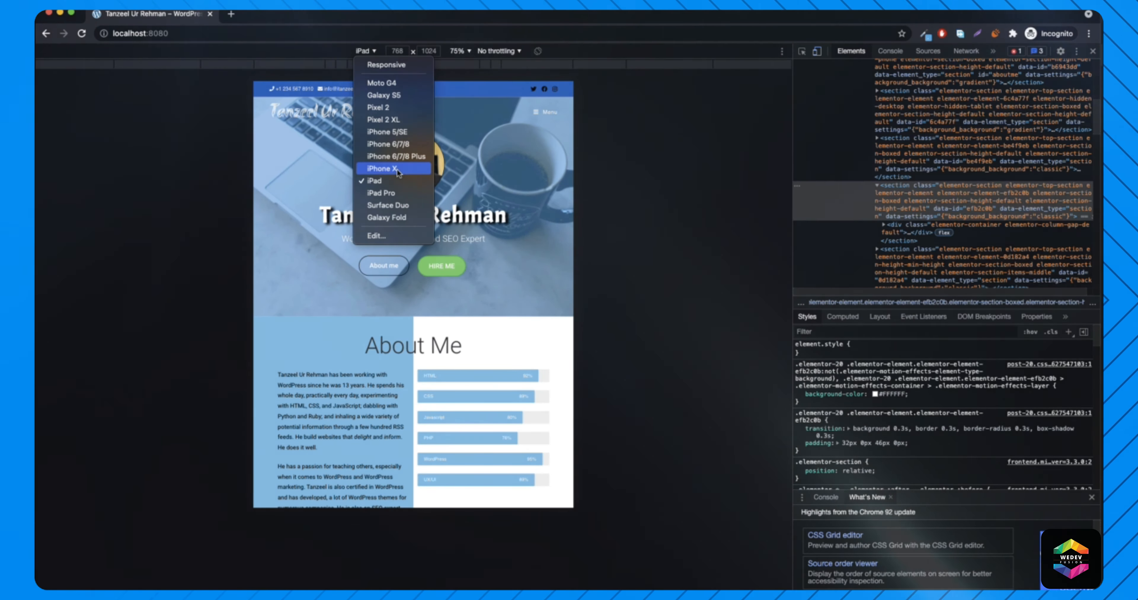
pyautogui.click(394, 168)
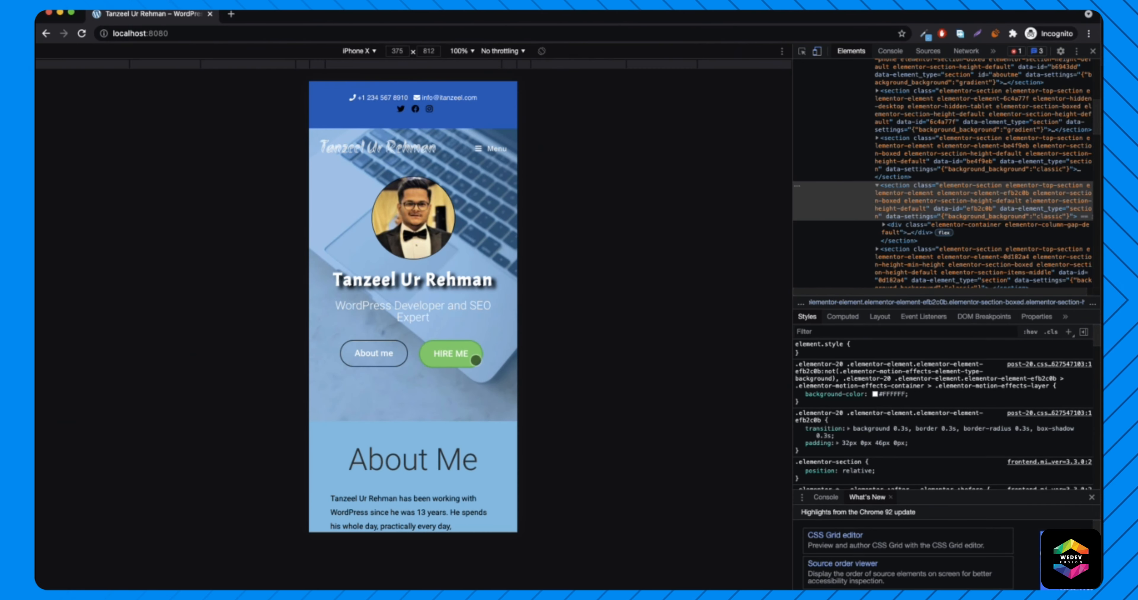
pyautogui.click(453, 355)
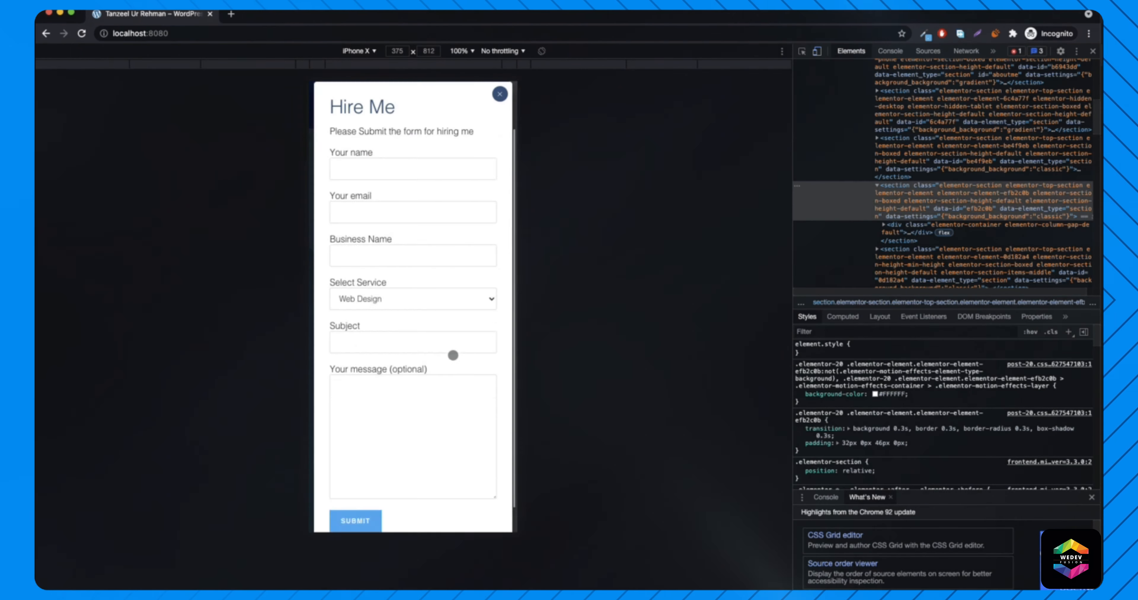
pyautogui.scroll(-3, 458, 203)
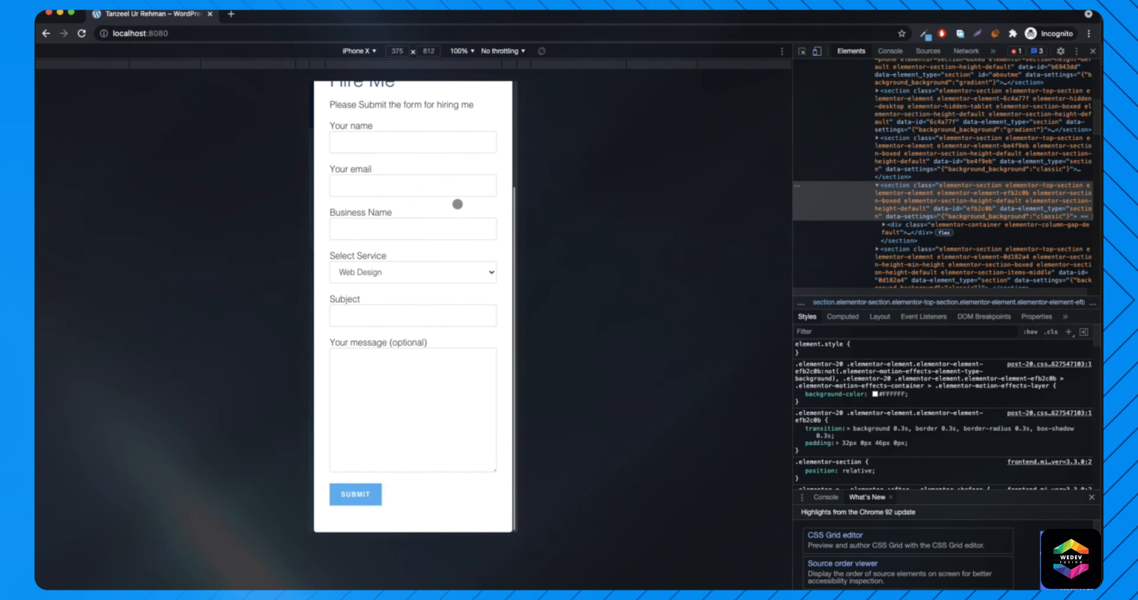
pyautogui.scroll(5, 459, 215)
pyautogui.click(498, 204)
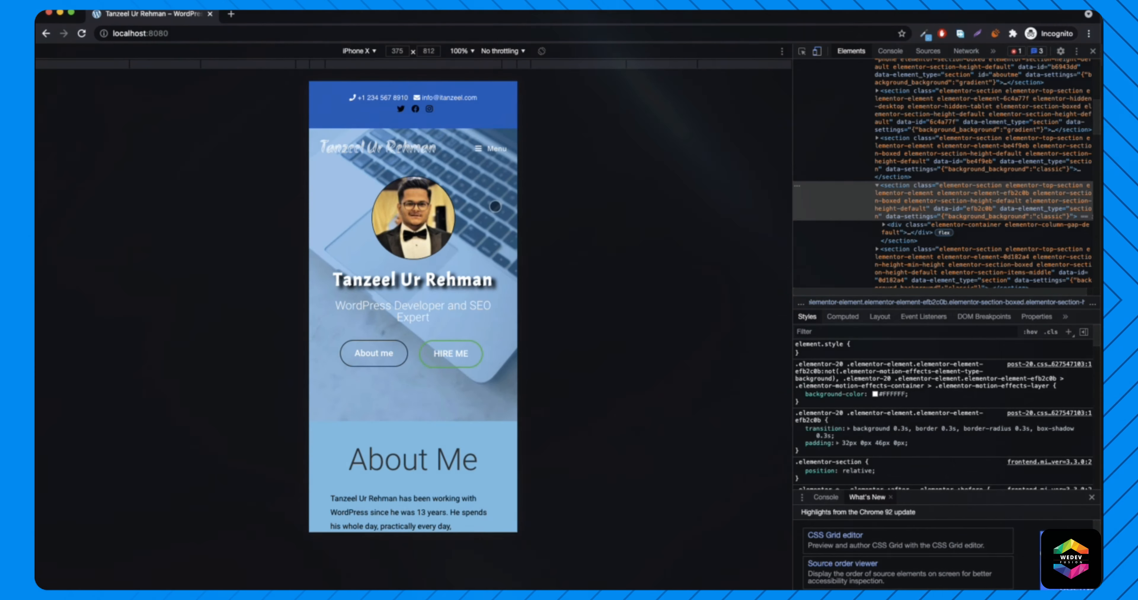
pyautogui.scroll(-4, 456, 368)
pyautogui.scroll(-10, 456, 368)
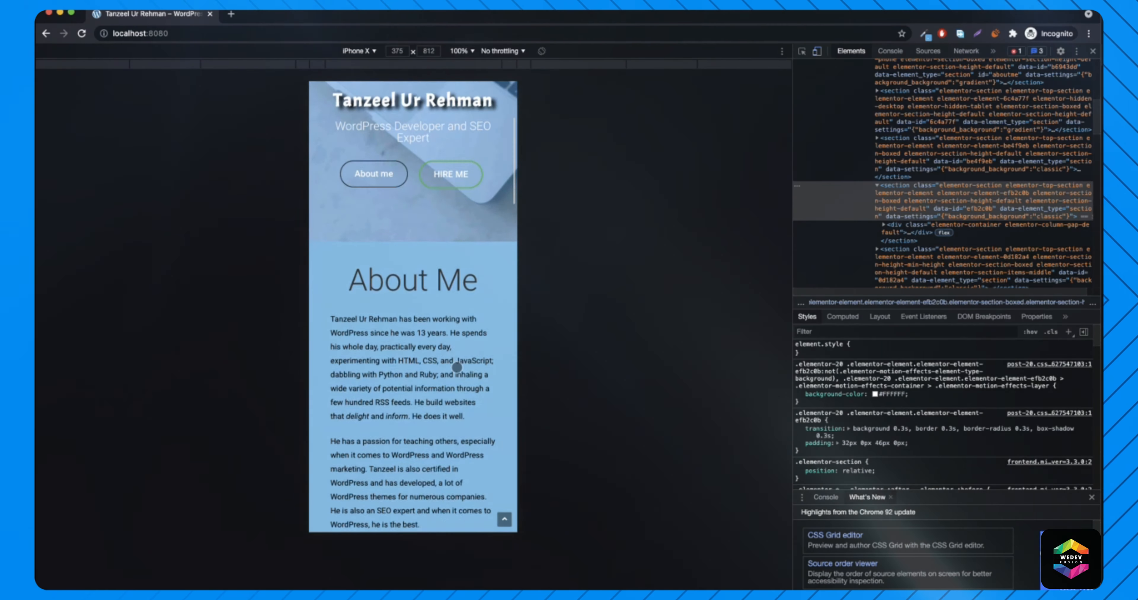
pyautogui.scroll(-5, 454, 364)
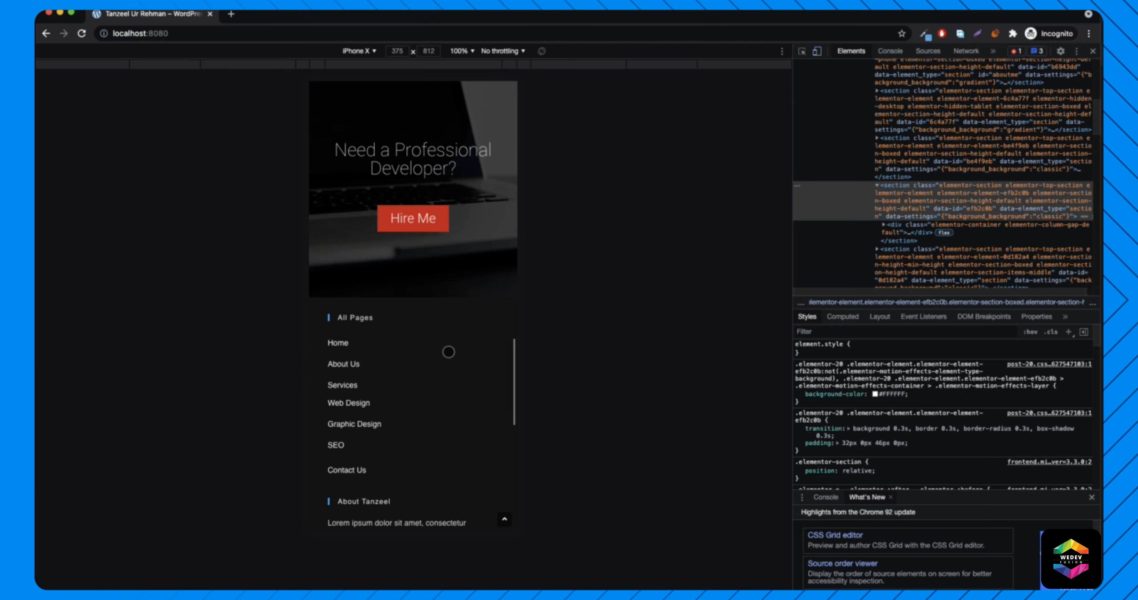
pyautogui.scroll(20, 449, 353)
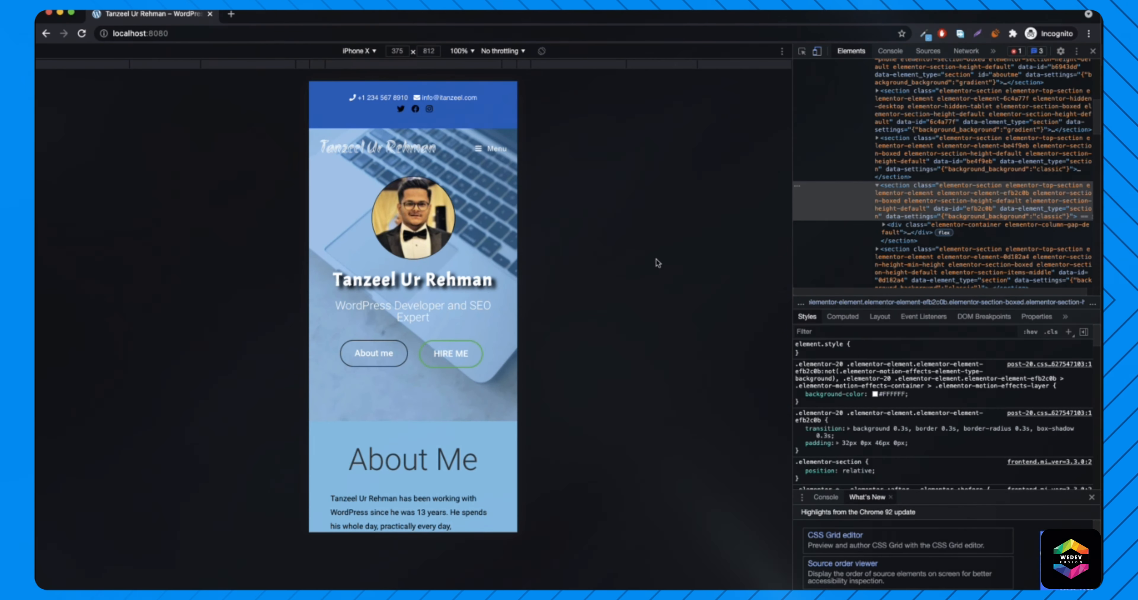